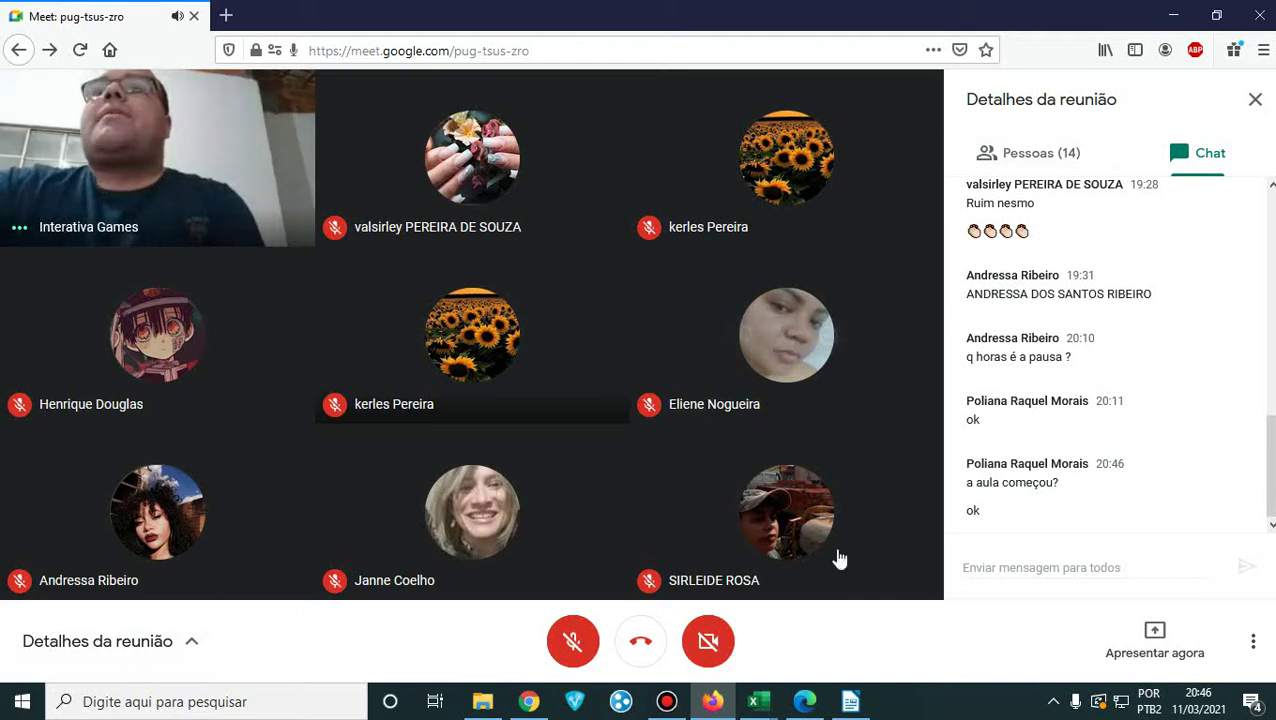
- Present the entire screen (Tela inteira) to everyone in the meeting and allow the browser to share it
click(1155, 648)
click(1140, 502)
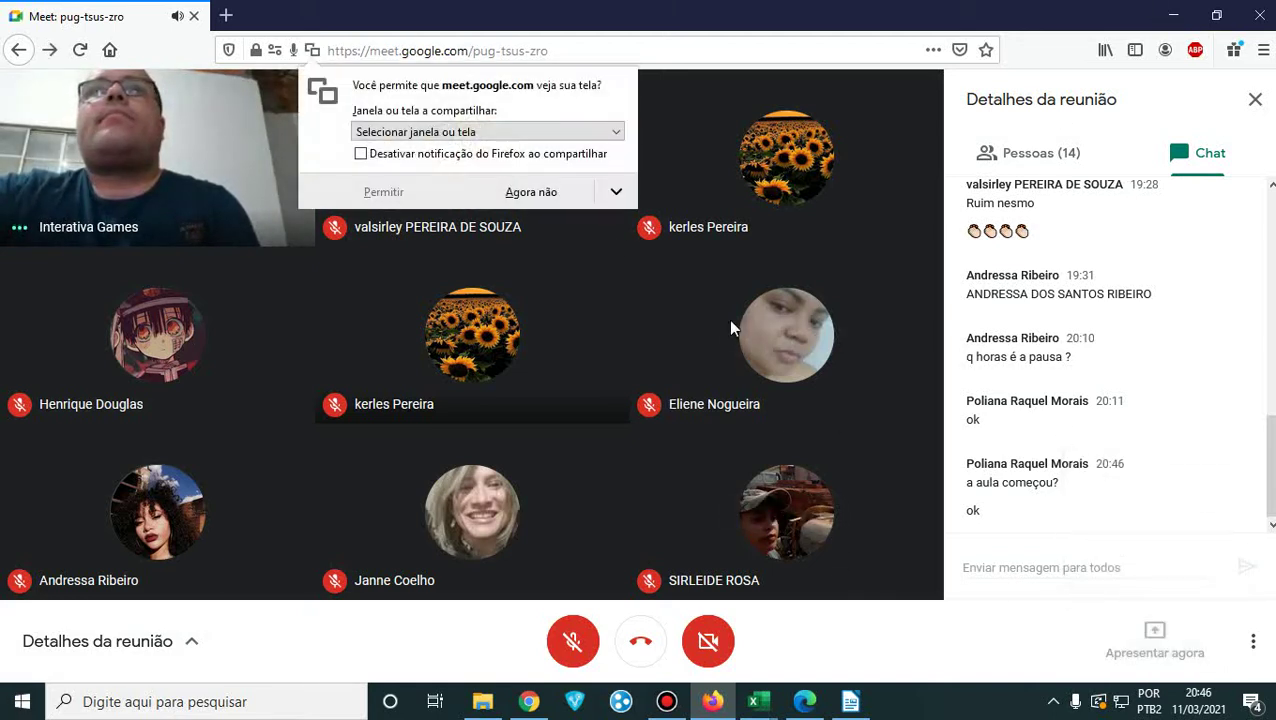
click(500, 132)
click(377, 193)
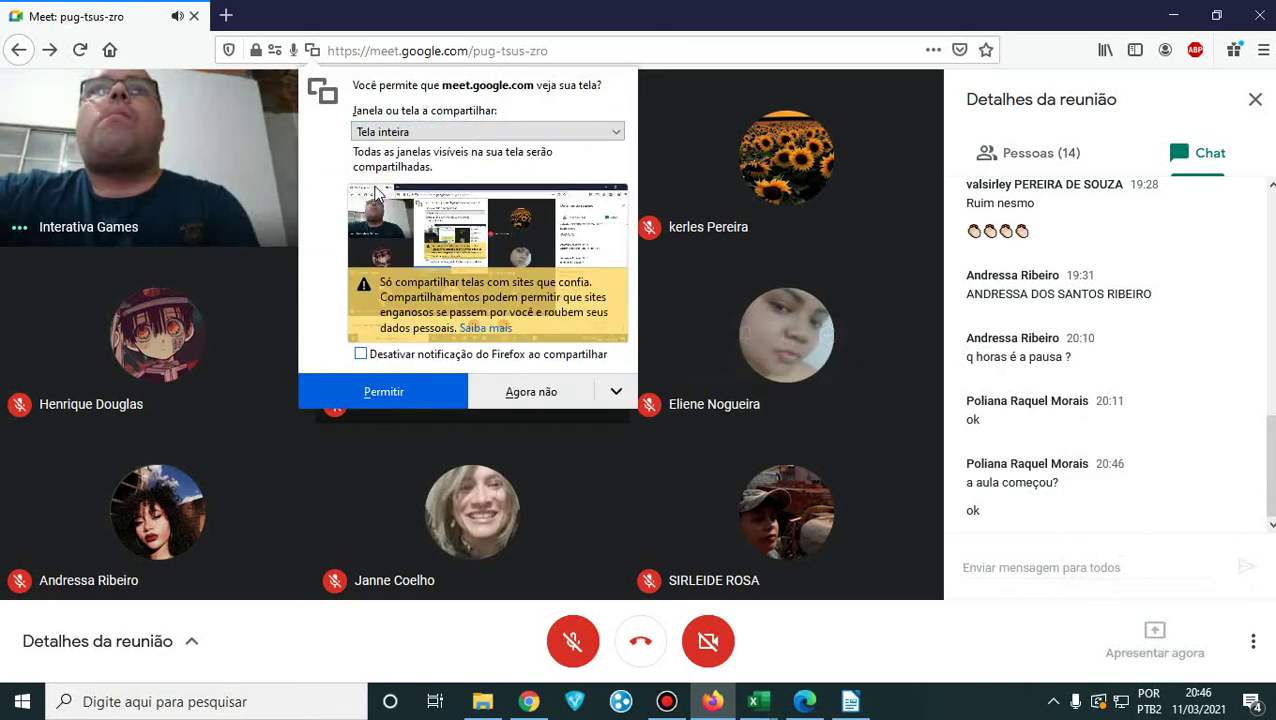
click(392, 396)
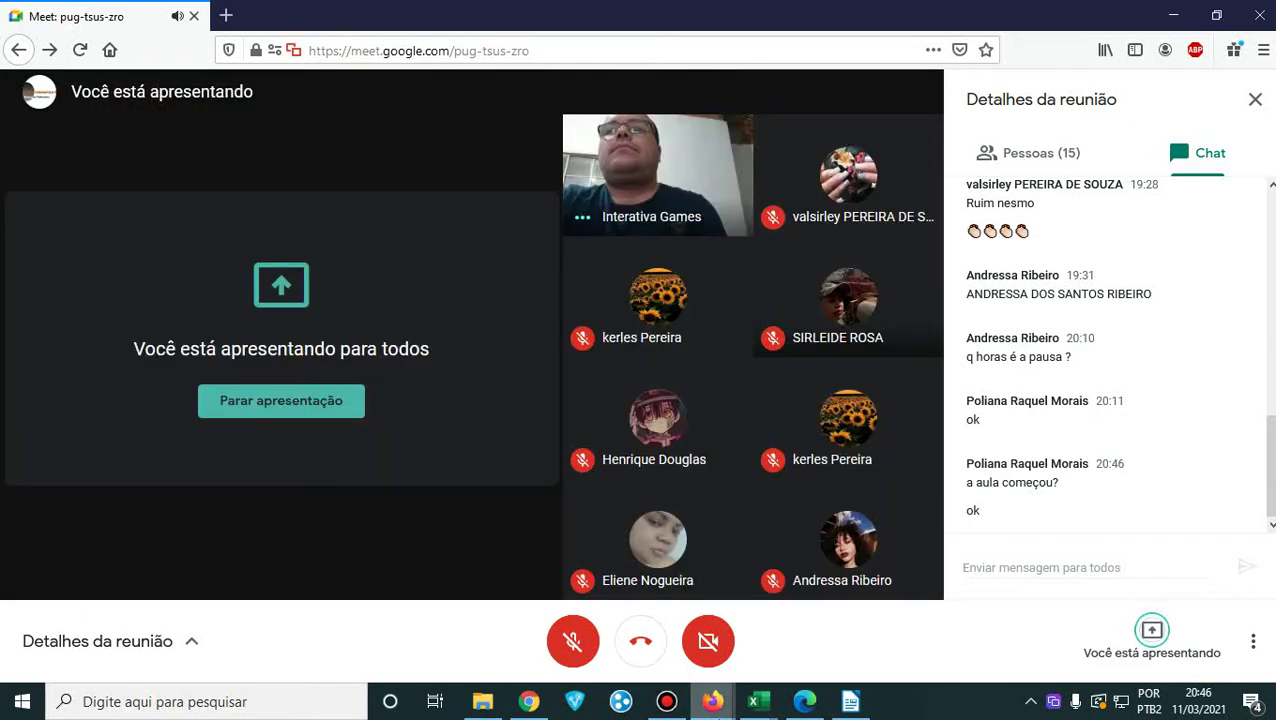
- Minimize the meeting window to show the desktop and dismiss the presentation notification
mouse_move(714, 709)
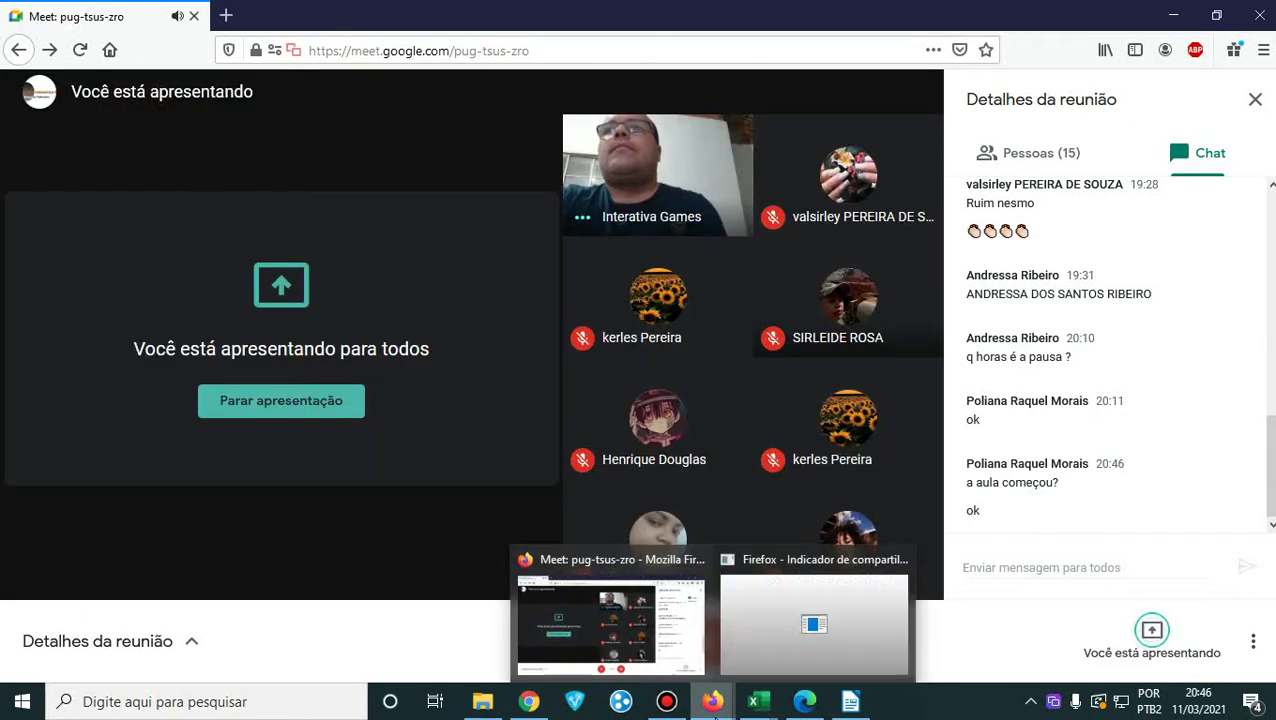
mouse_move(758, 701)
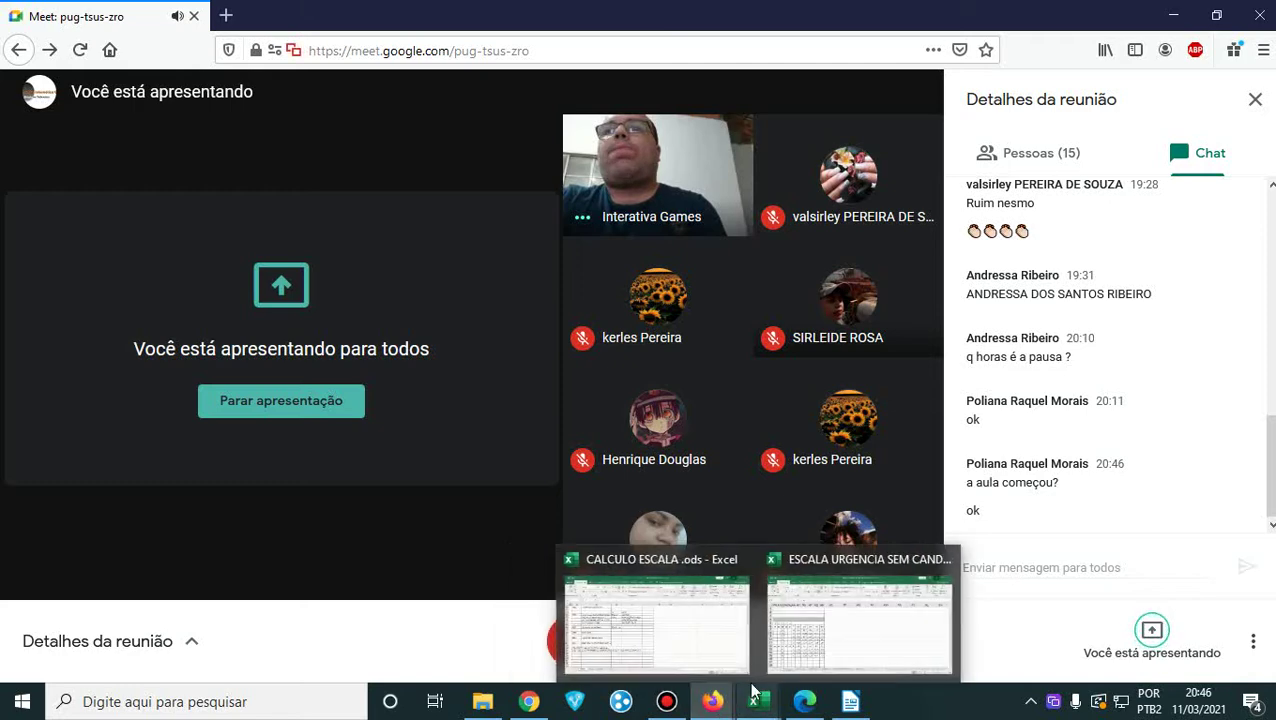
mouse_move(755, 670)
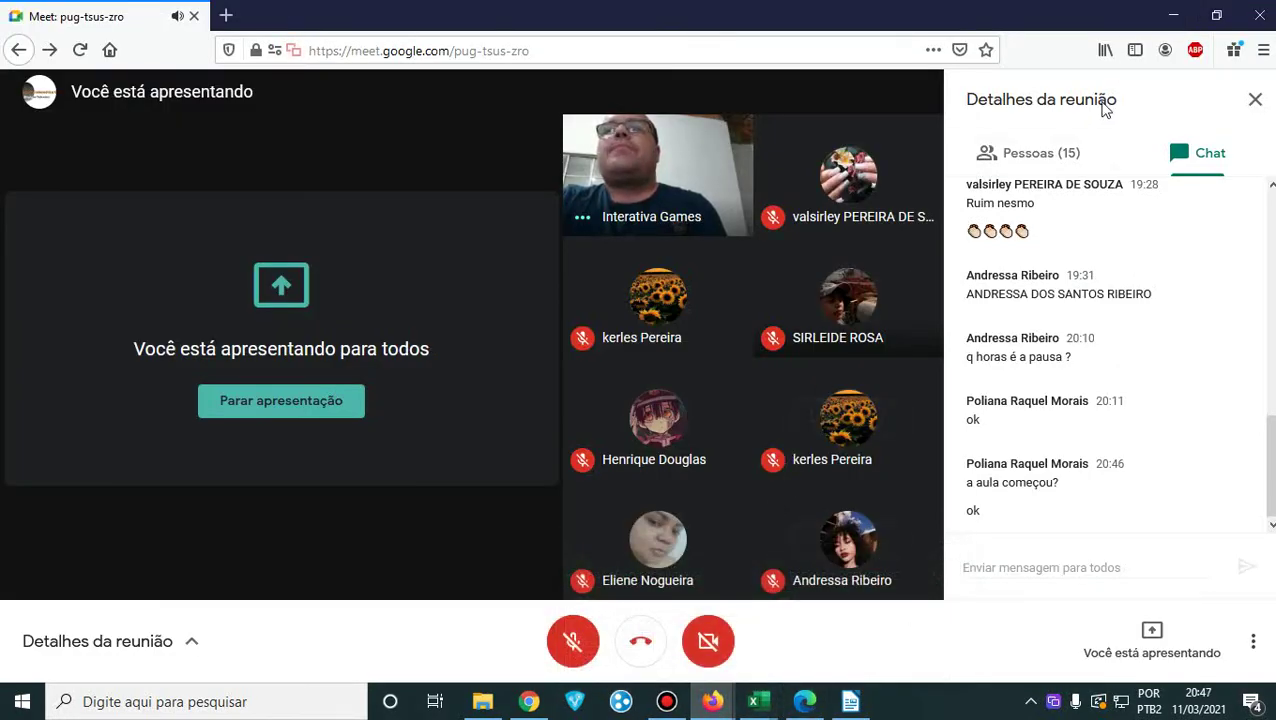
click(1160, 16)
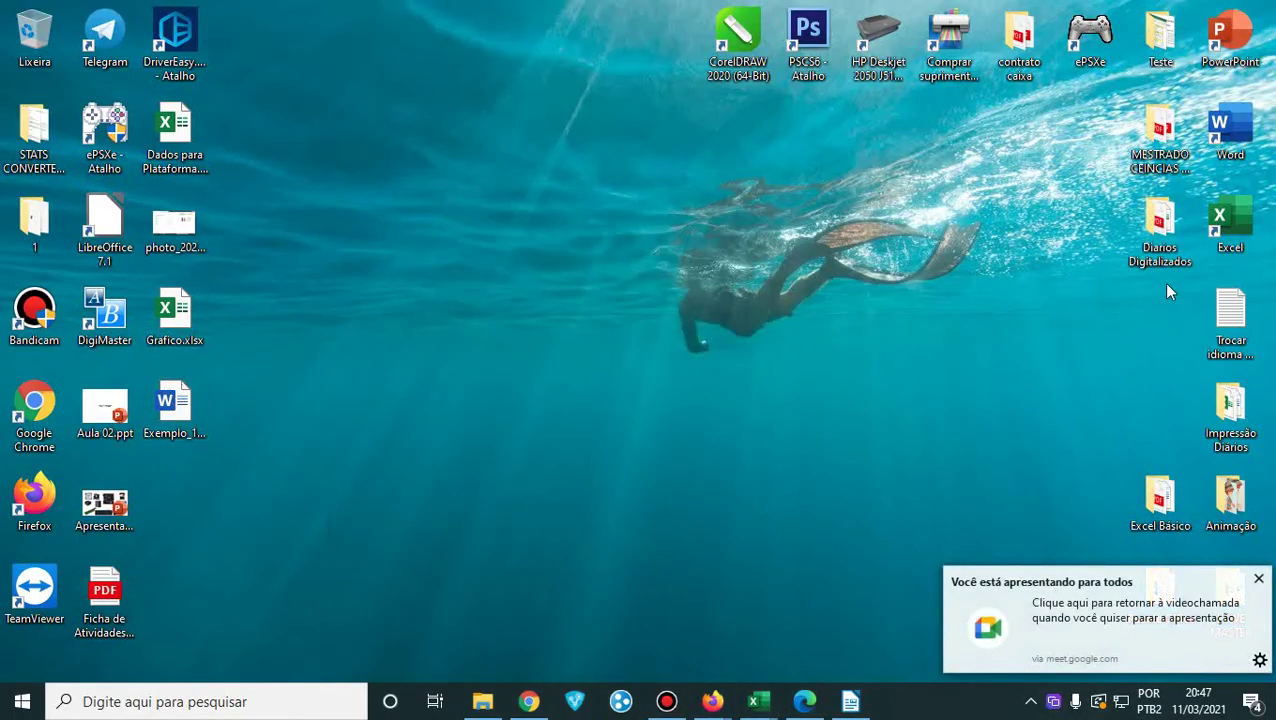
click(1258, 579)
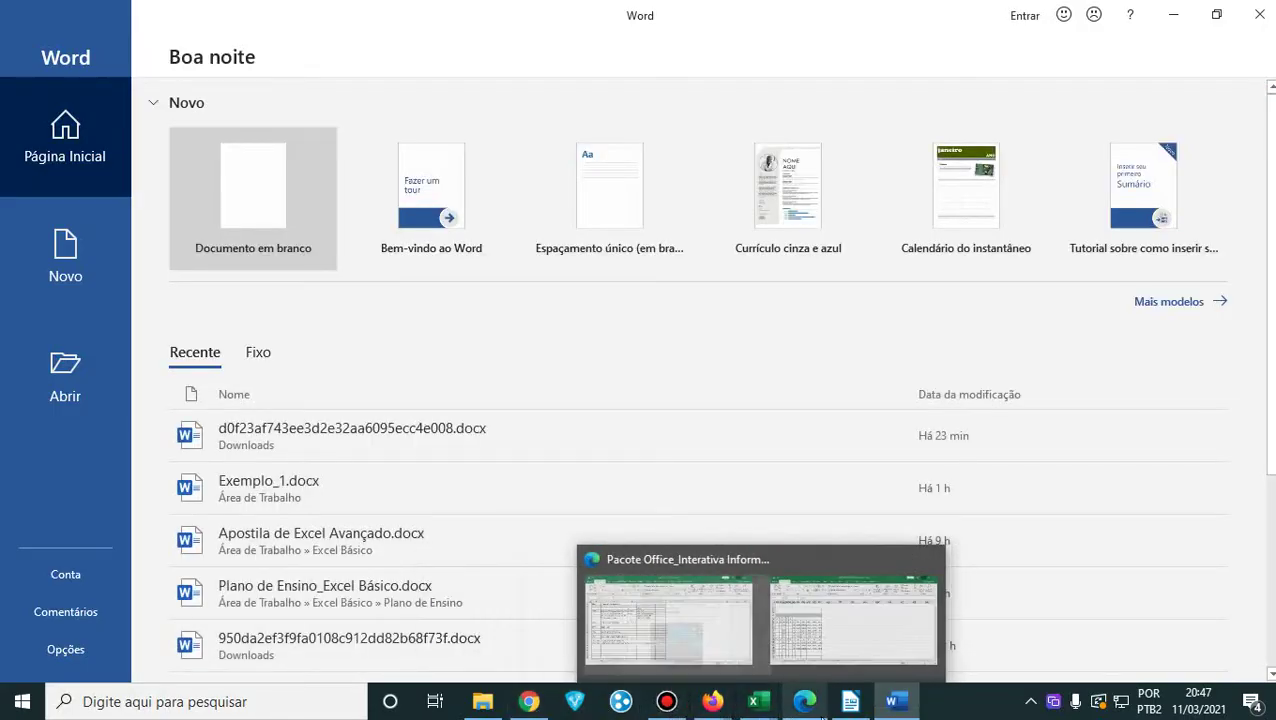
- Switch to the Pacote Office_Interativa Informática PDF in Edge through its file folder and close the duplicate tab
click(482, 702)
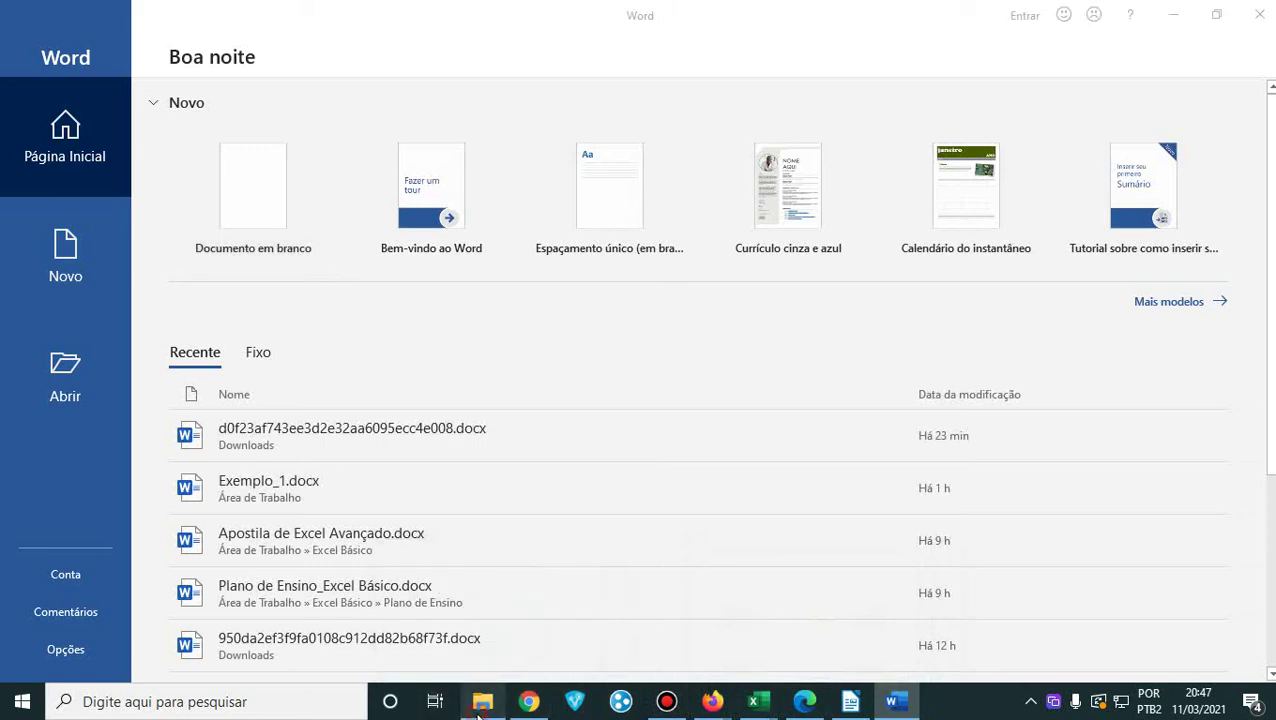
double_click(337, 372)
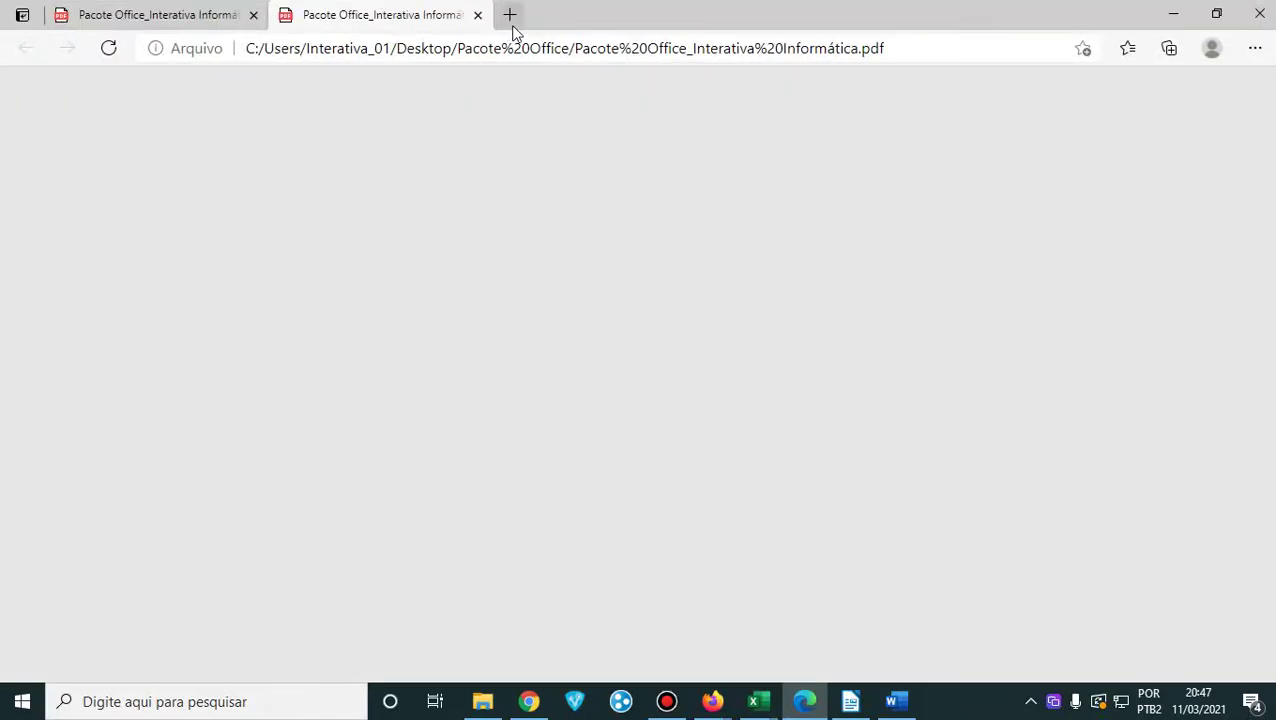
click(478, 15)
- Examine Figura 2 on page 8, comparing the labelled parts of the Word work area with the color legend
scroll(409, 343, down, 7)
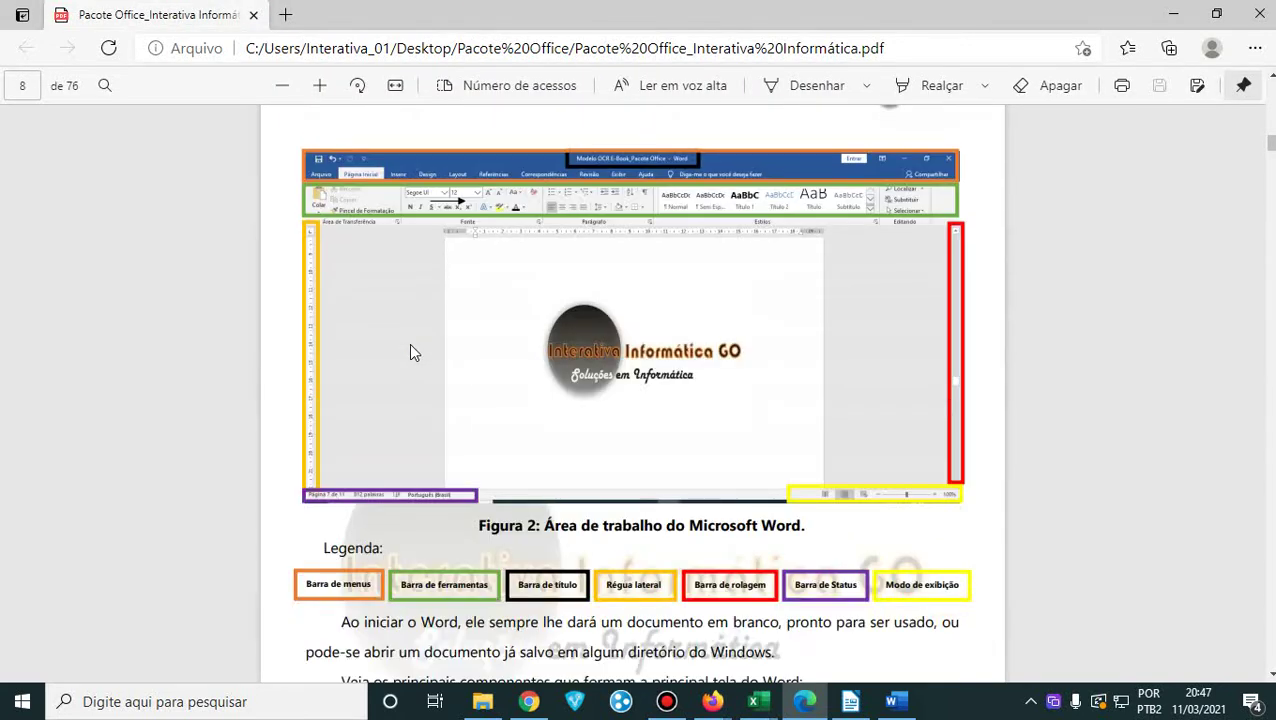
scroll(409, 343, up, 3)
scroll(409, 343, down, 4)
scroll(409, 343, down, 5)
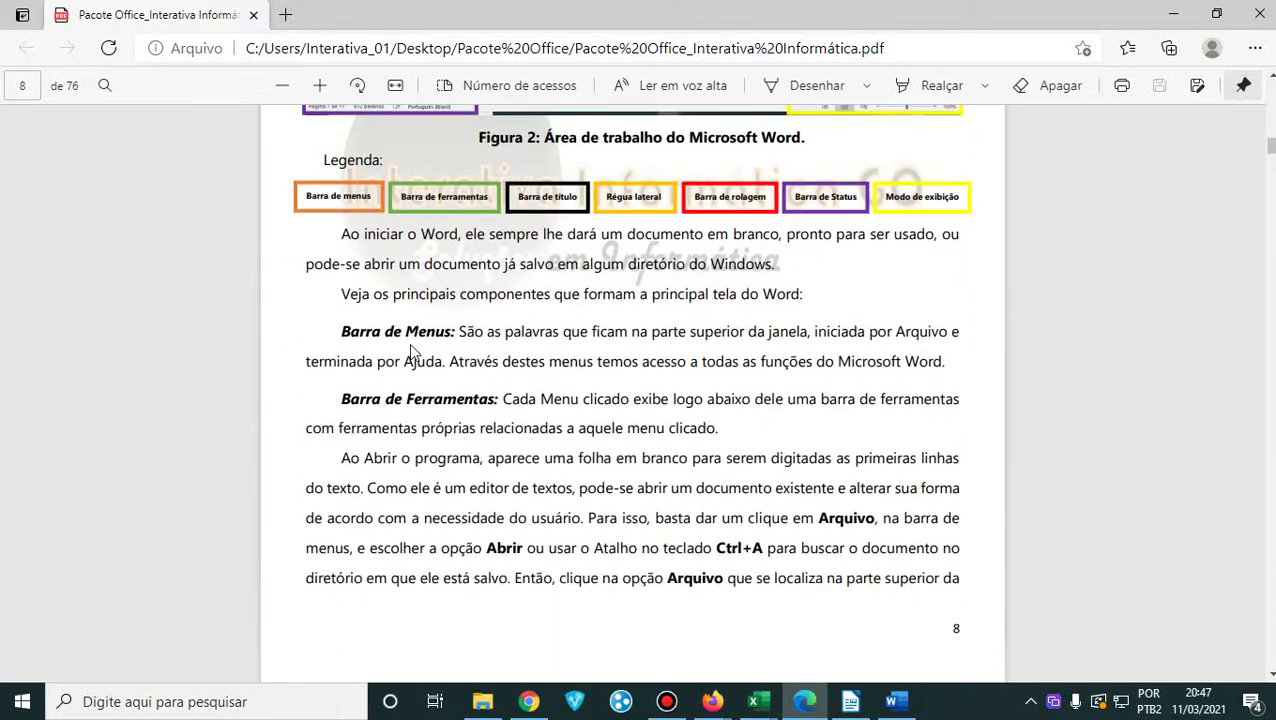
scroll(409, 343, up, 5)
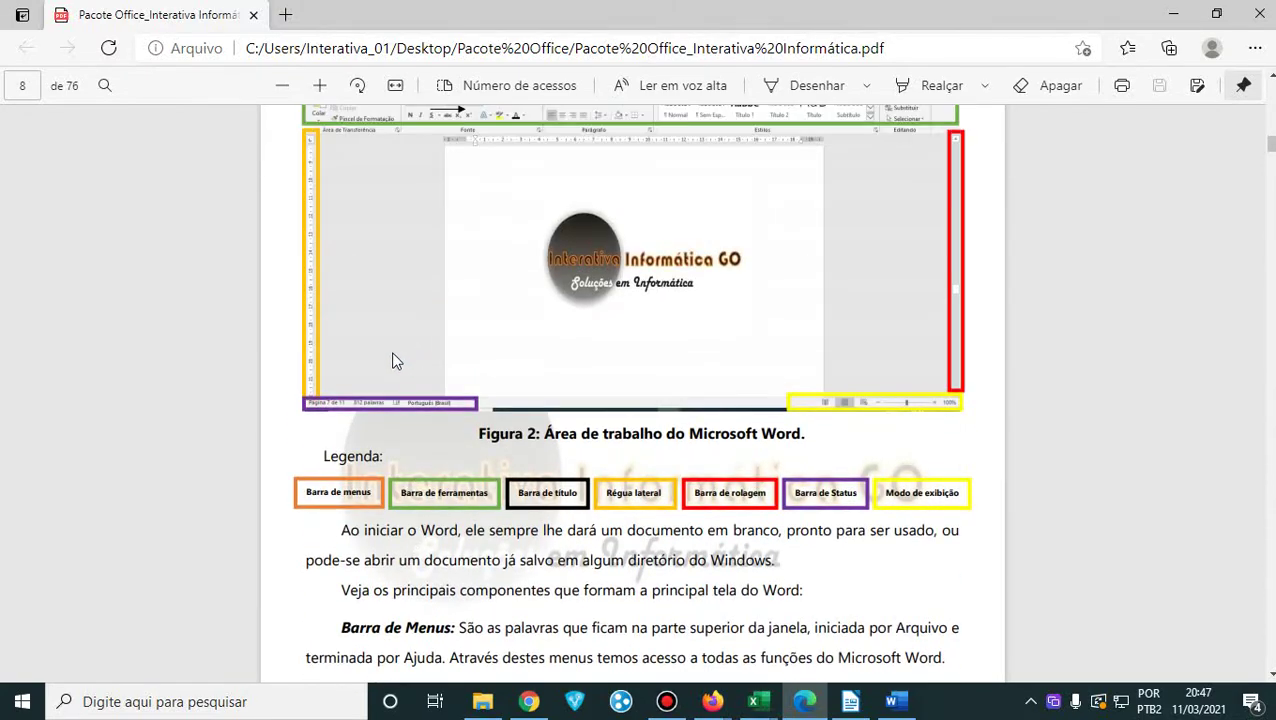
scroll(392, 361, up, 2)
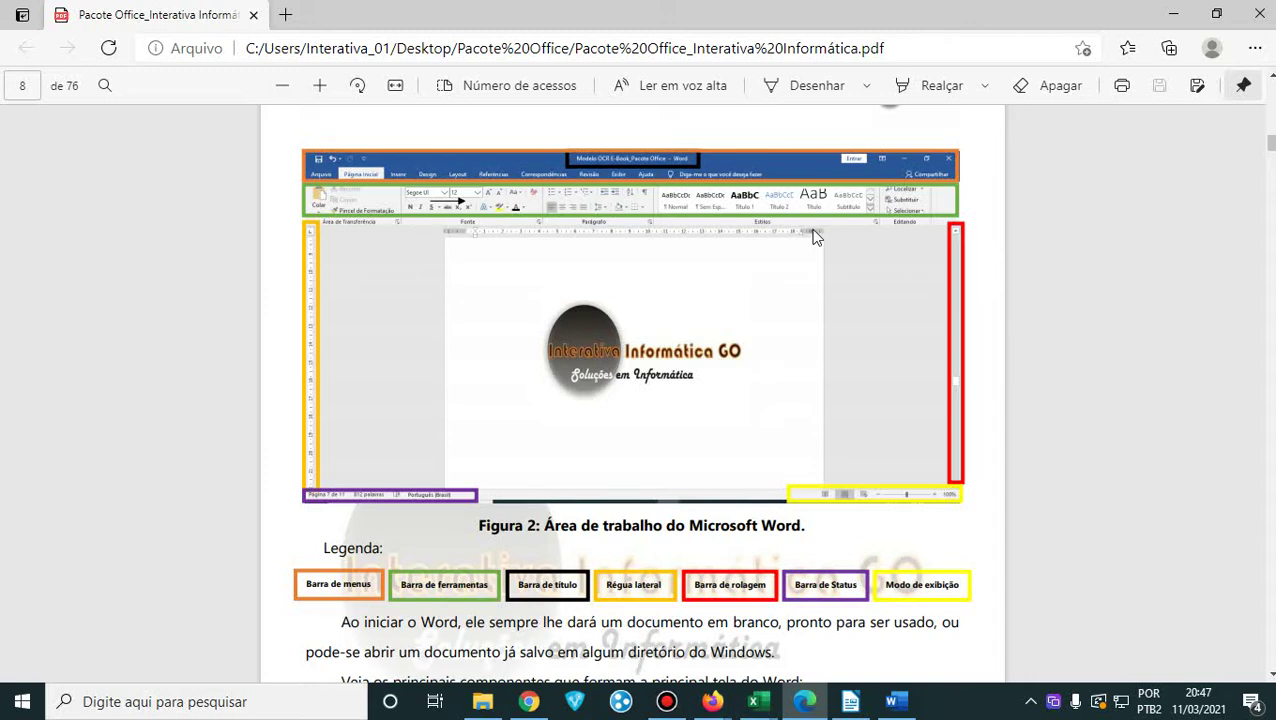
scroll(812, 238, up, 2)
scroll(668, 390, down, 5)
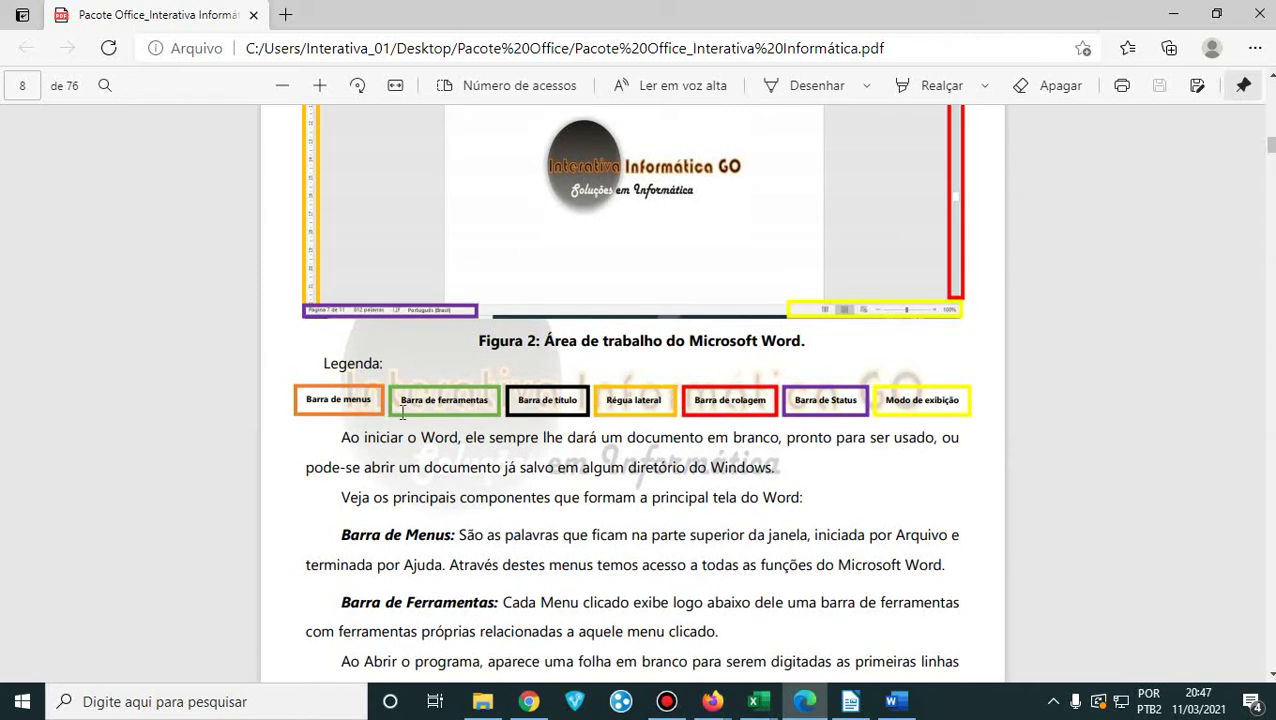
scroll(499, 397, up, 4)
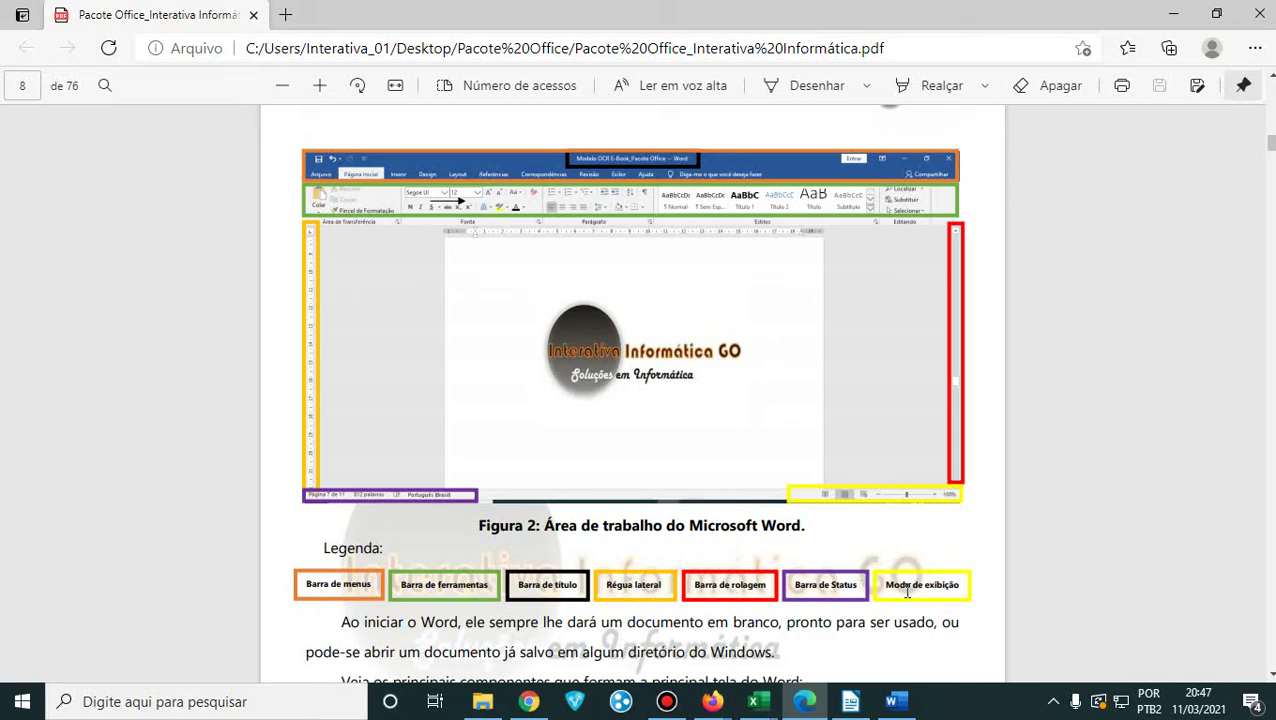
- Look through the handout's sections on text formatting, saving files, correcting typing errors and the Layout menu, up to page 12
scroll(884, 613, down, 8)
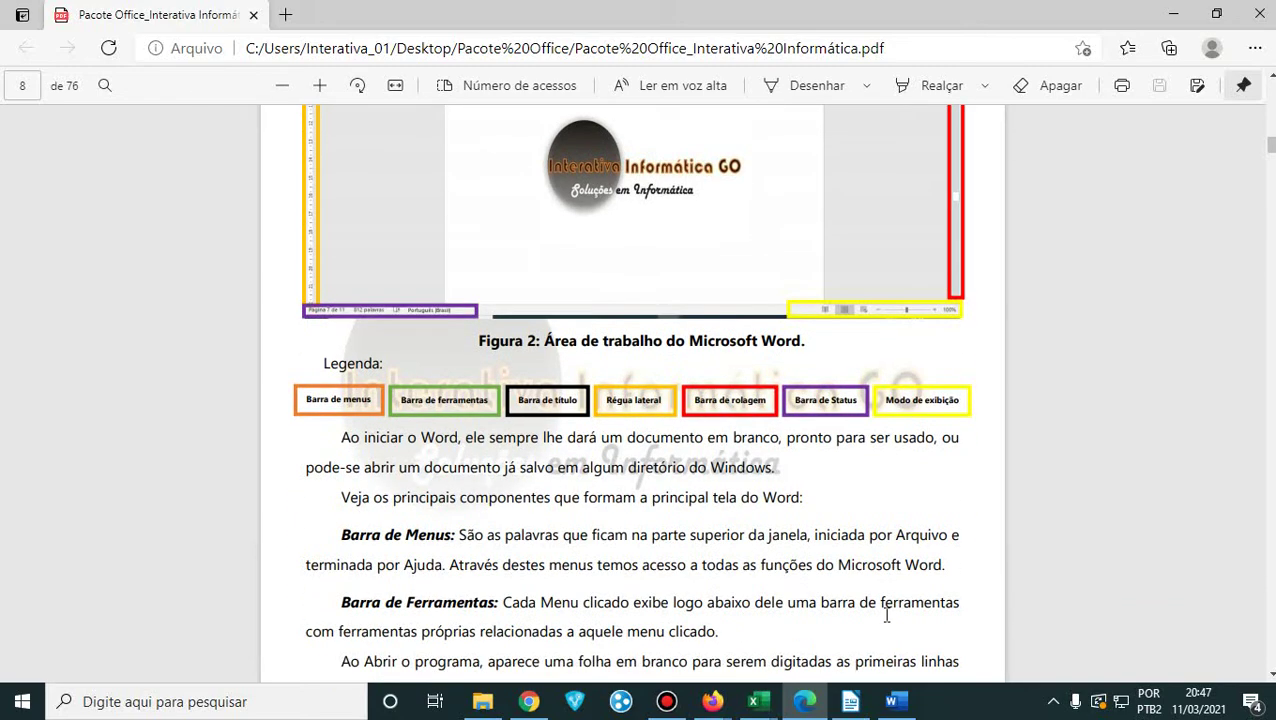
scroll(886, 614, down, 7)
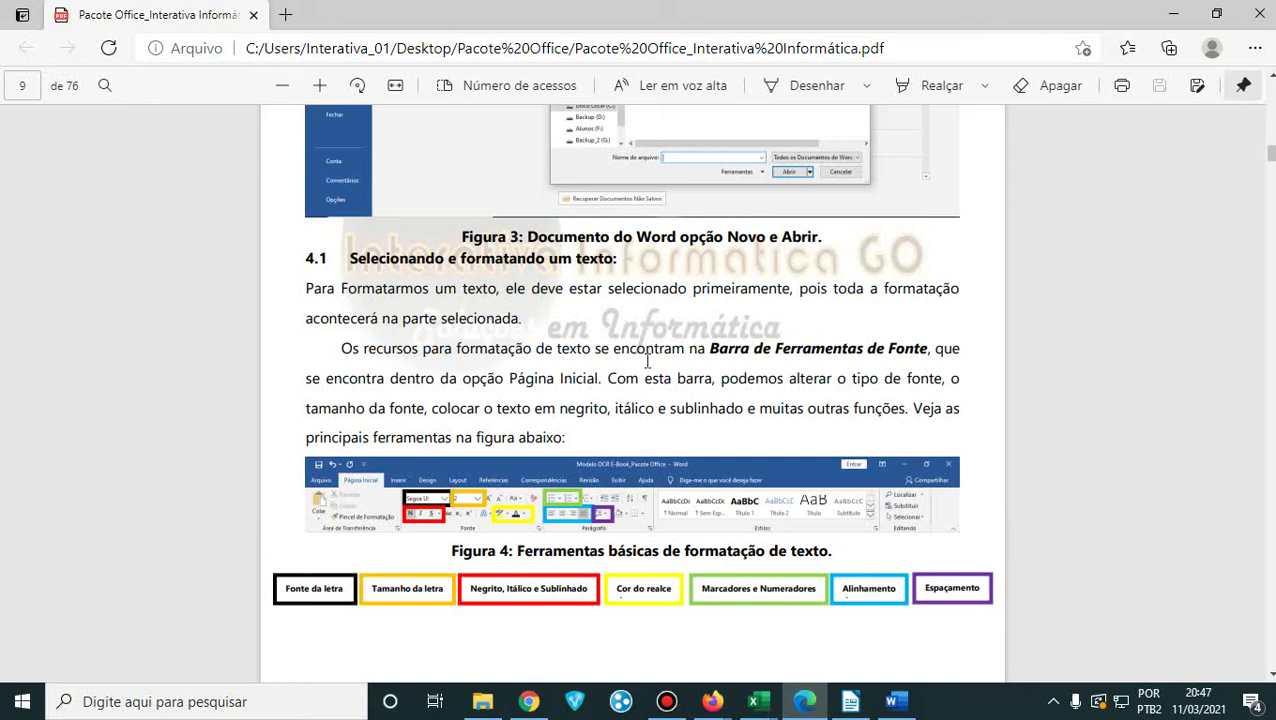
scroll(647, 362, down, 7)
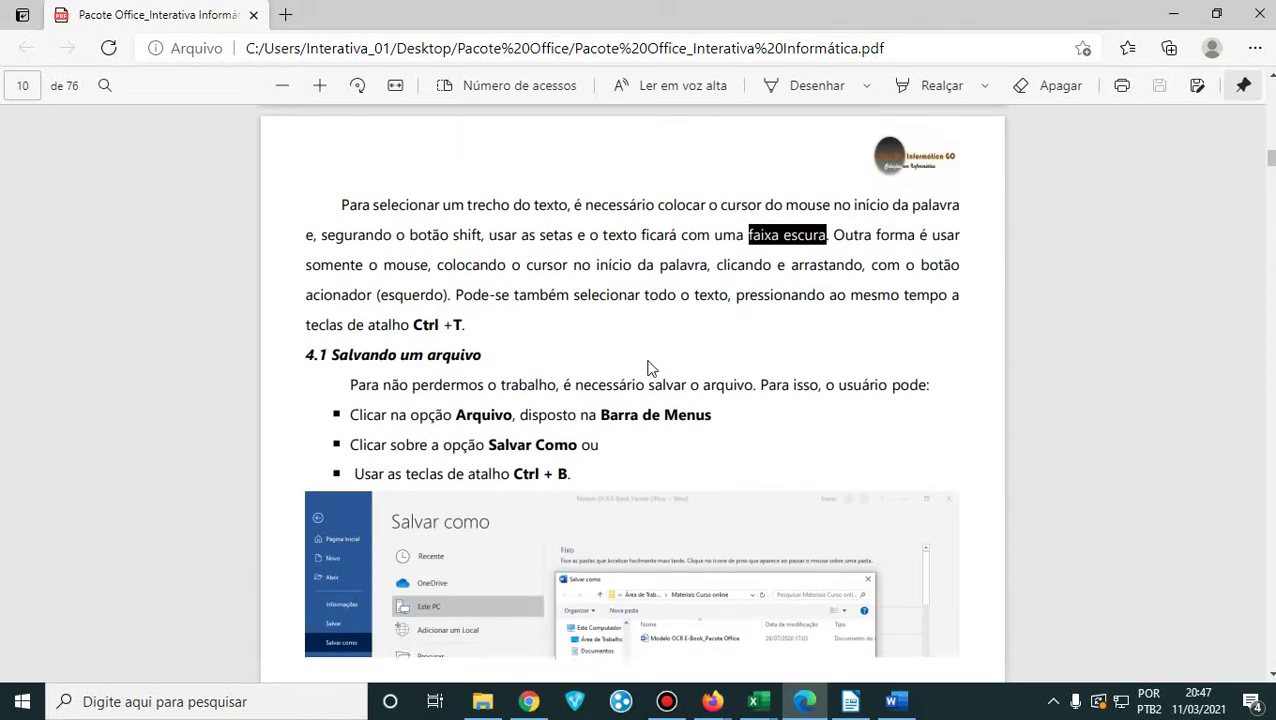
scroll(648, 364, down, 2)
scroll(650, 360, down, 4)
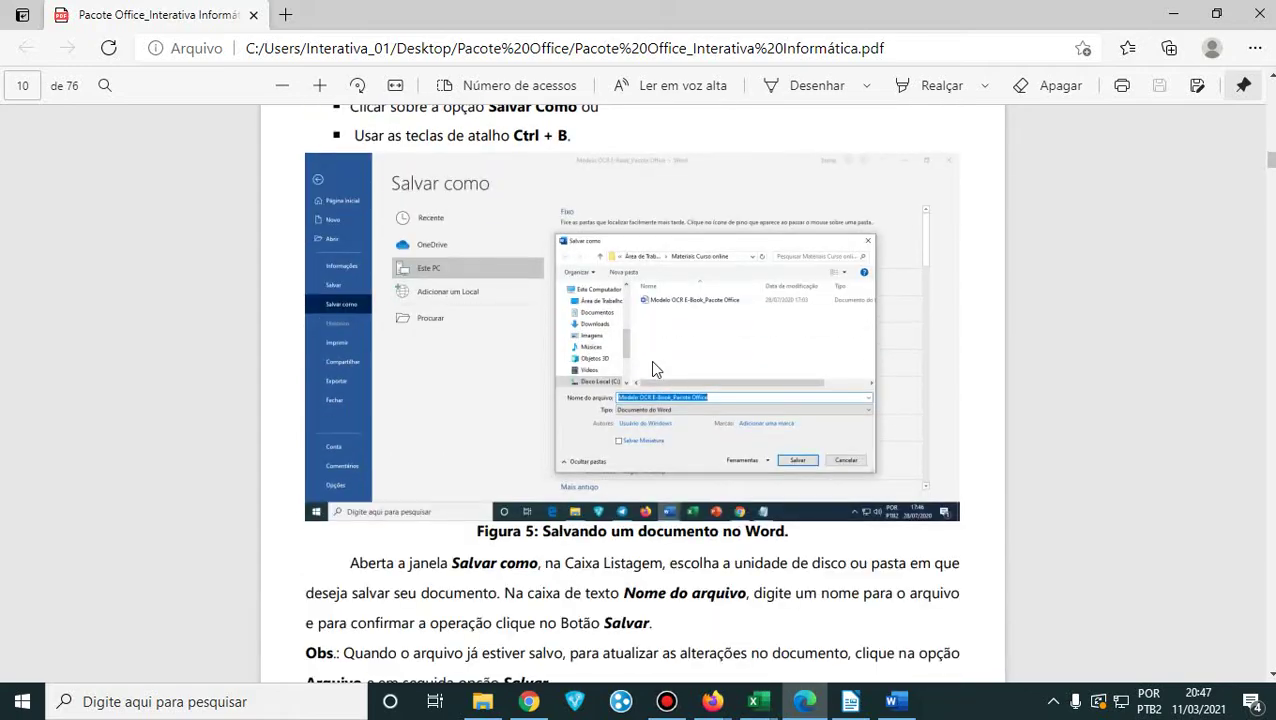
scroll(650, 362, down, 6)
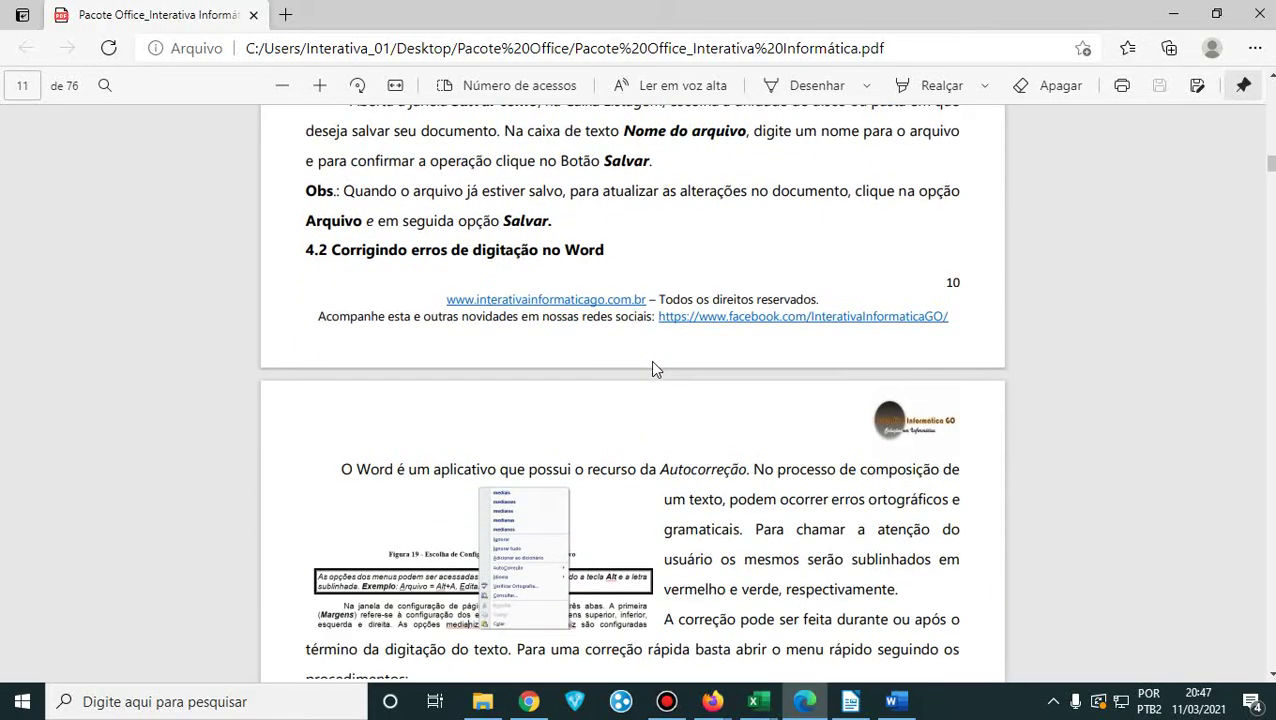
scroll(655, 370, down, 5)
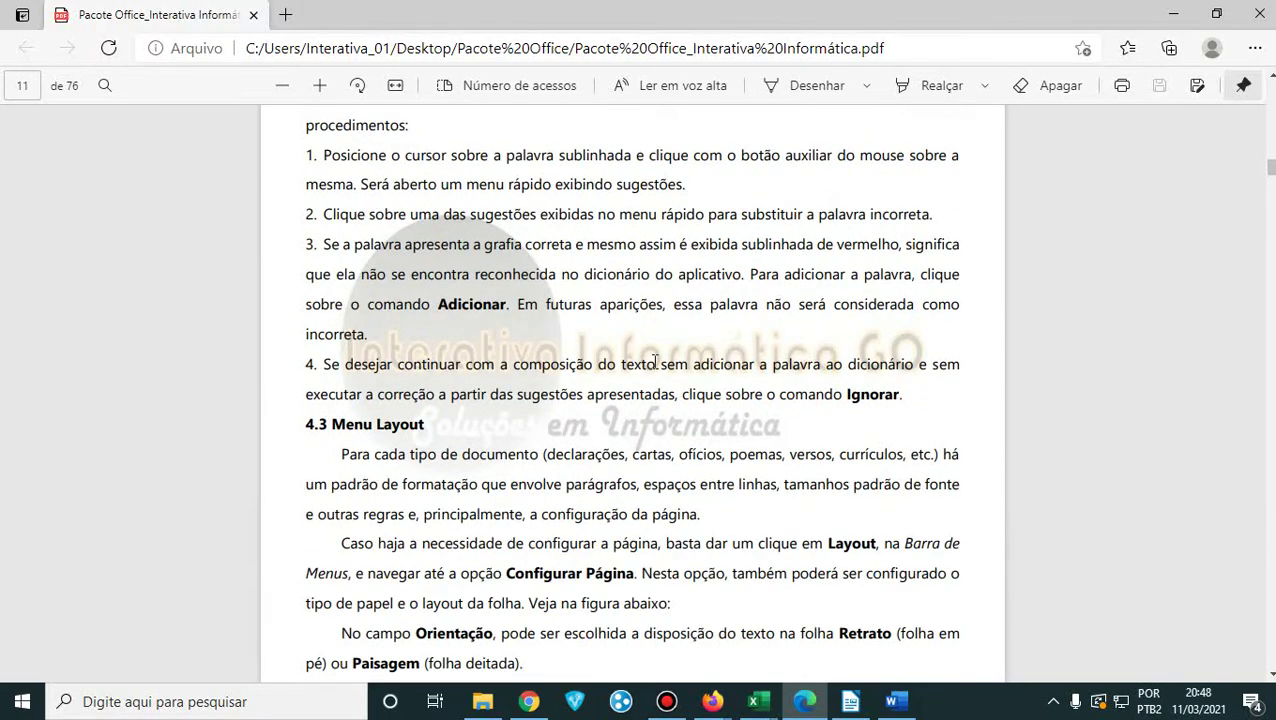
scroll(656, 362, down, 2)
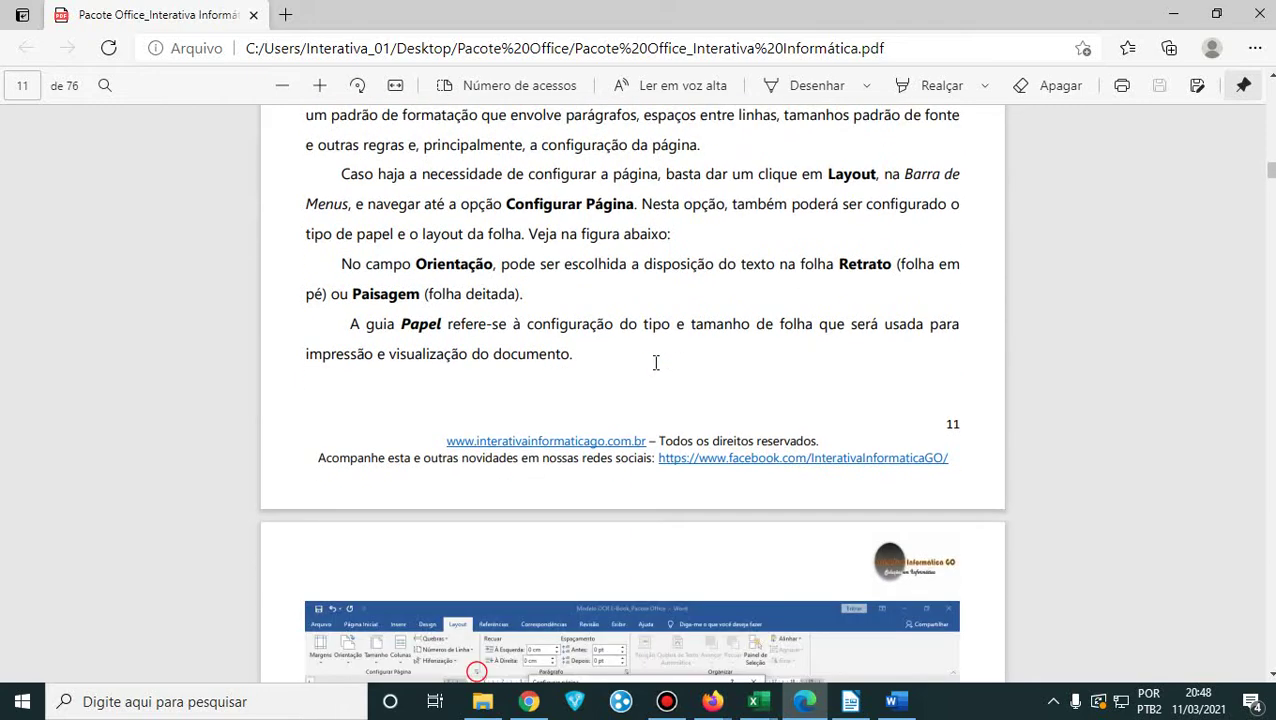
scroll(669, 403, down, 9)
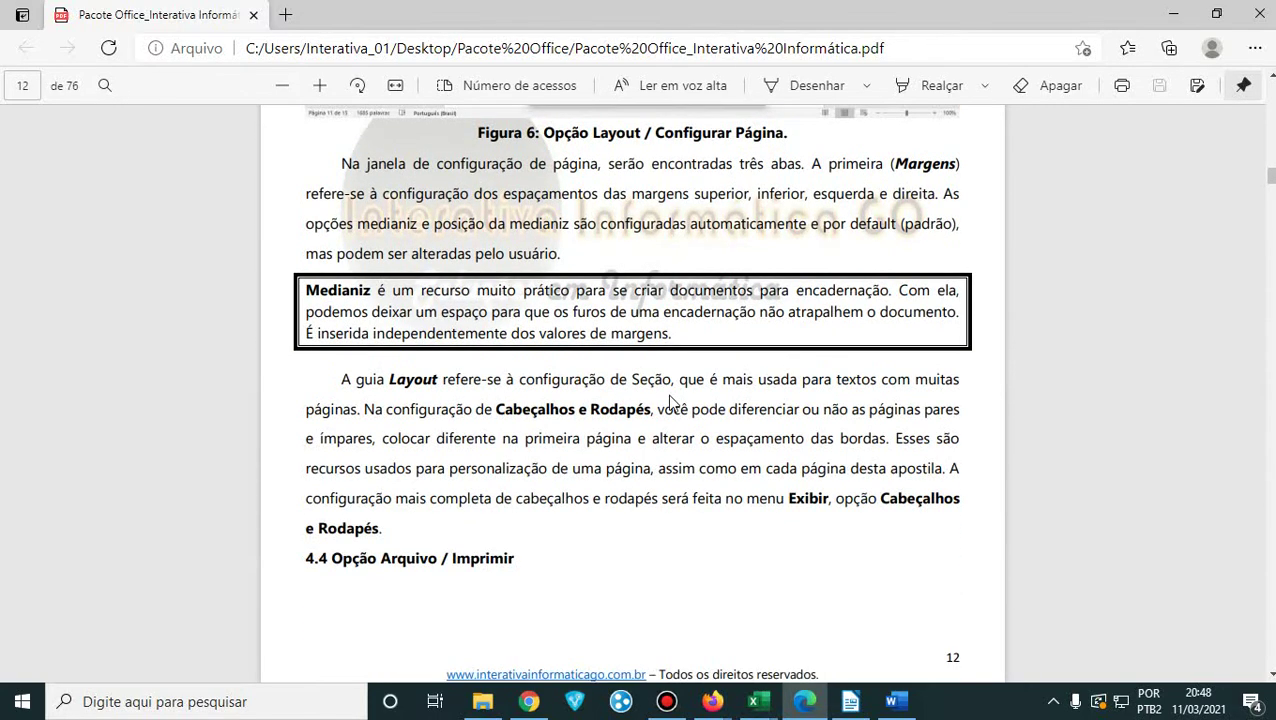
- Look through the handout's printing and Menu Inserir sections up to the font and paragraph section on page 15
scroll(669, 403, down, 6)
scroll(669, 403, down, 2)
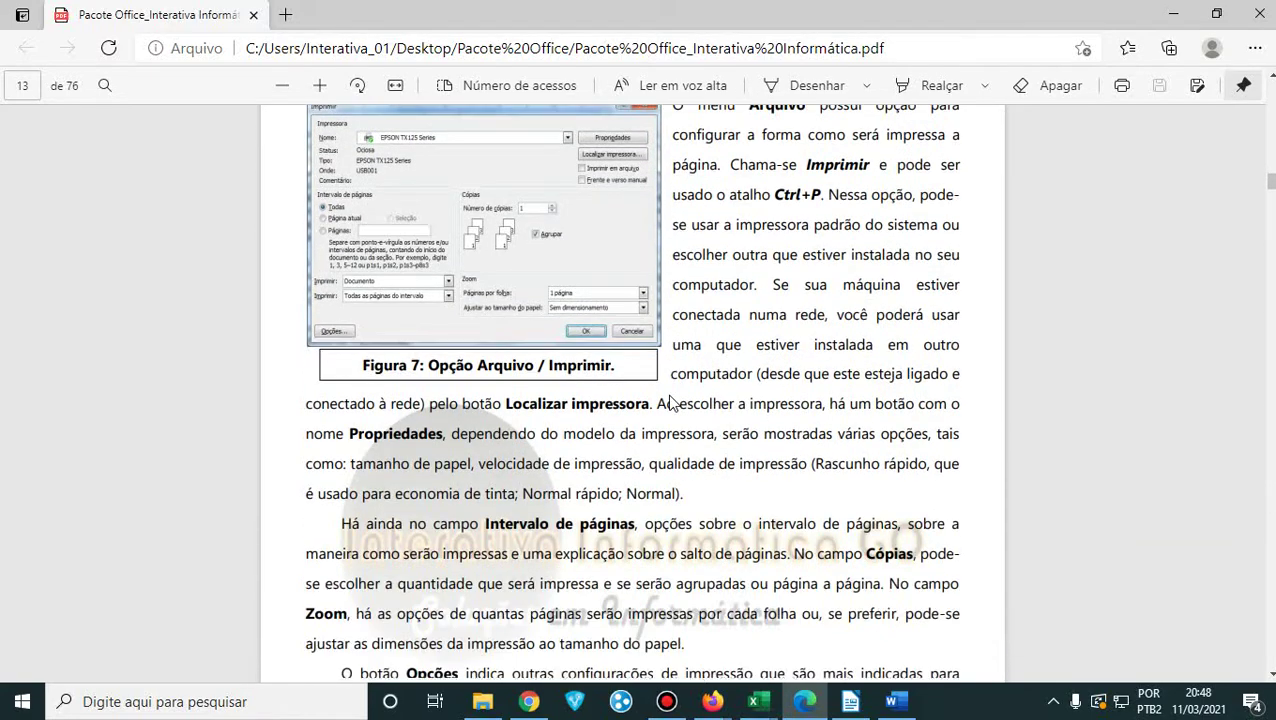
scroll(669, 403, down, 1)
right_click(671, 402)
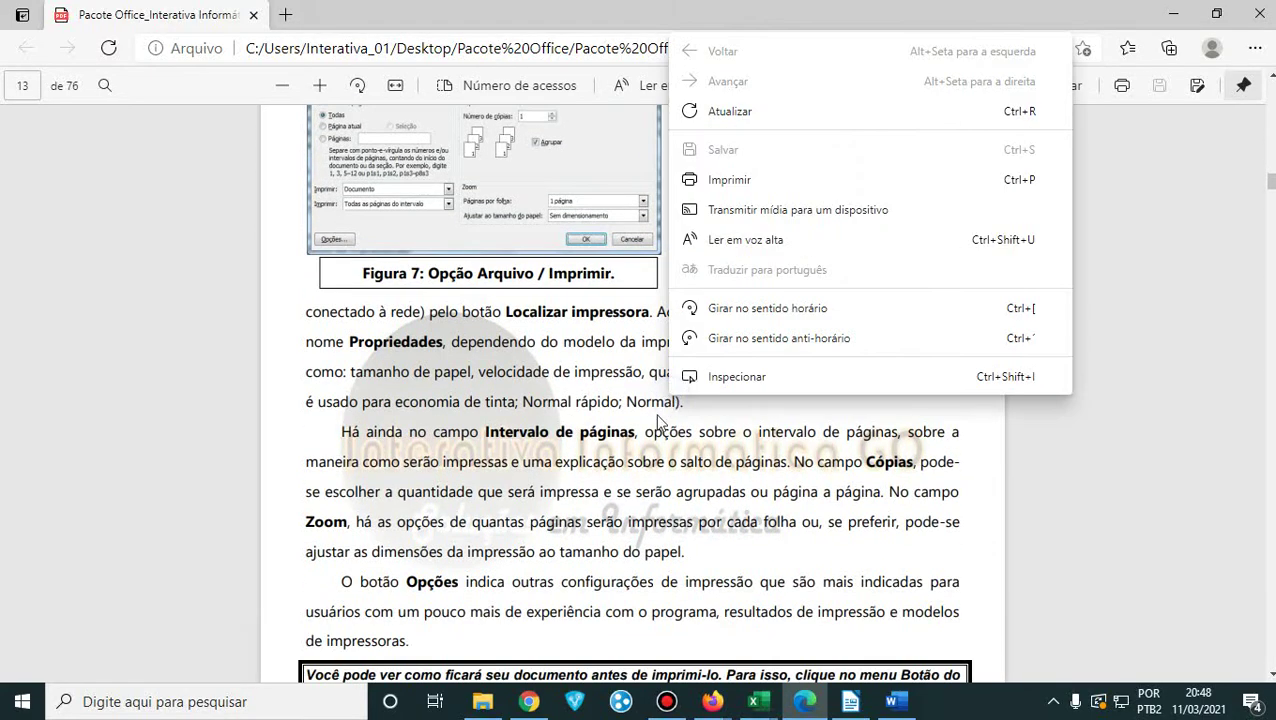
click(594, 458)
scroll(600, 458, down, 10)
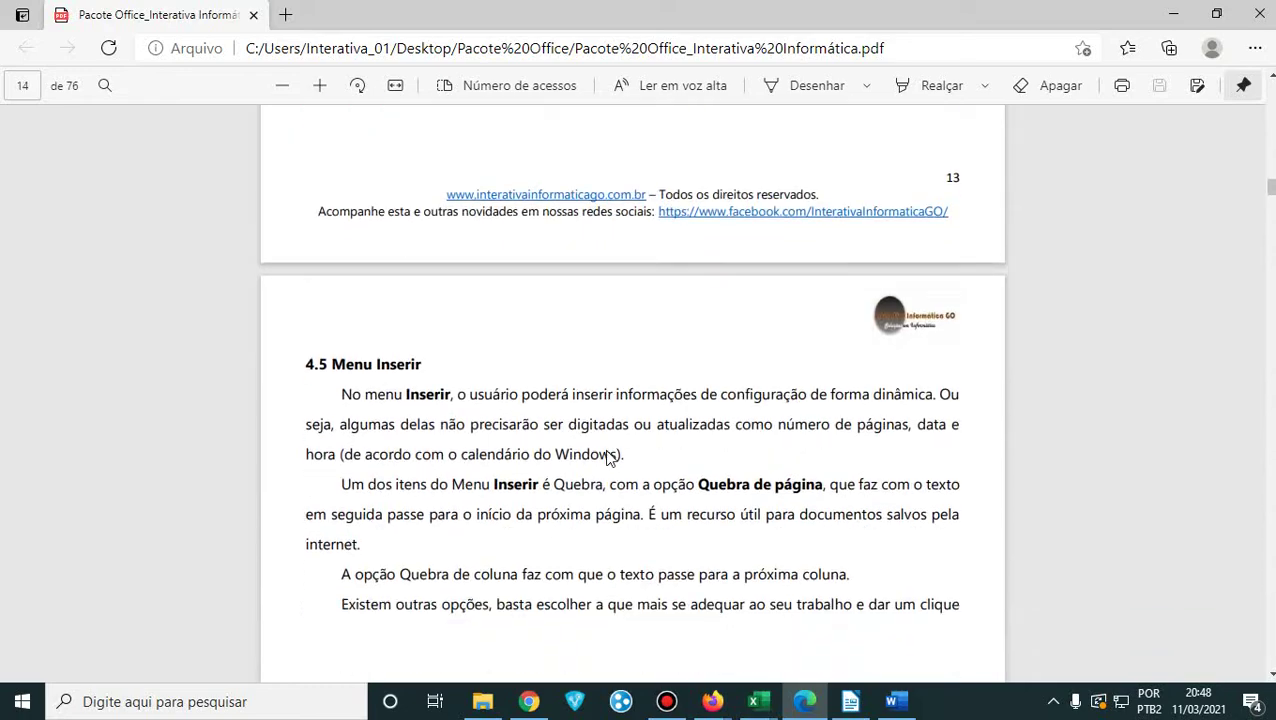
scroll(609, 457, down, 10)
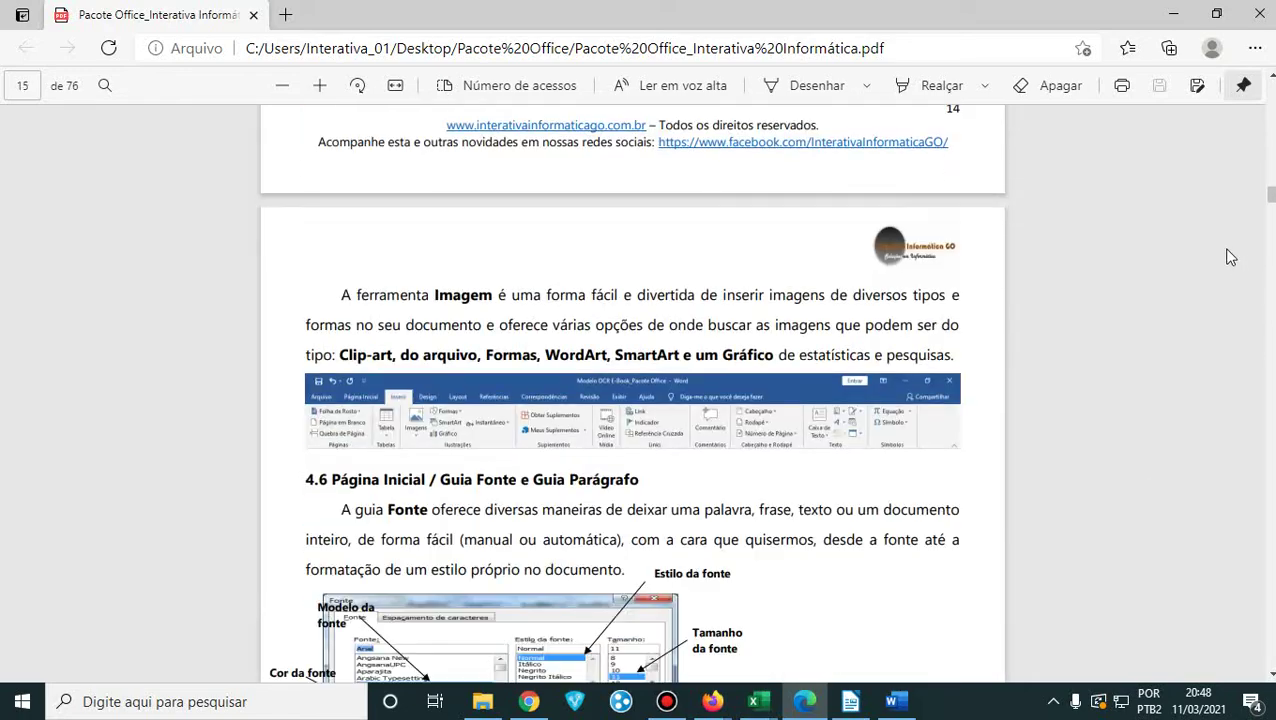
- Skim the columns, tables and WordArt sections and go to the Excel introduction chapter on page 23
mouse_move(1268, 200)
mouse_down()
mouse_move(1258, 343)
mouse_move(1270, 633)
mouse_move(1270, 217)
mouse_up()
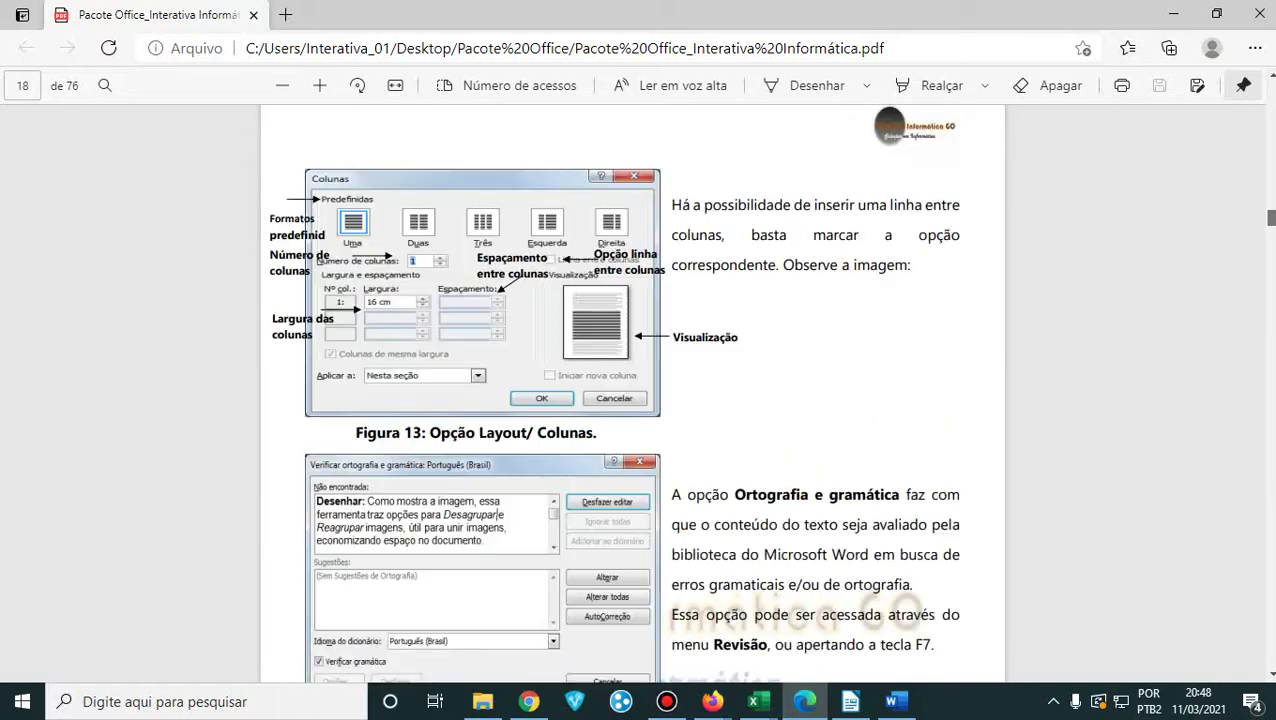
scroll(1247, 241, up, 4)
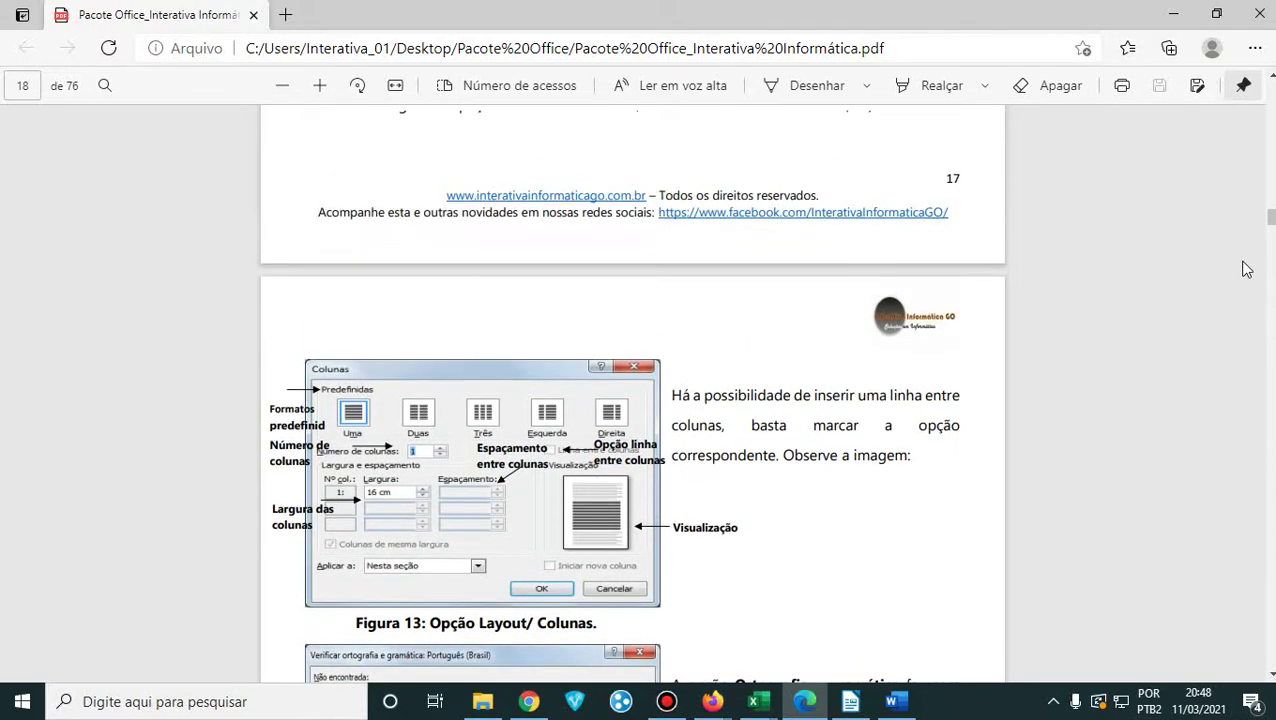
scroll(1270, 219, down, 12)
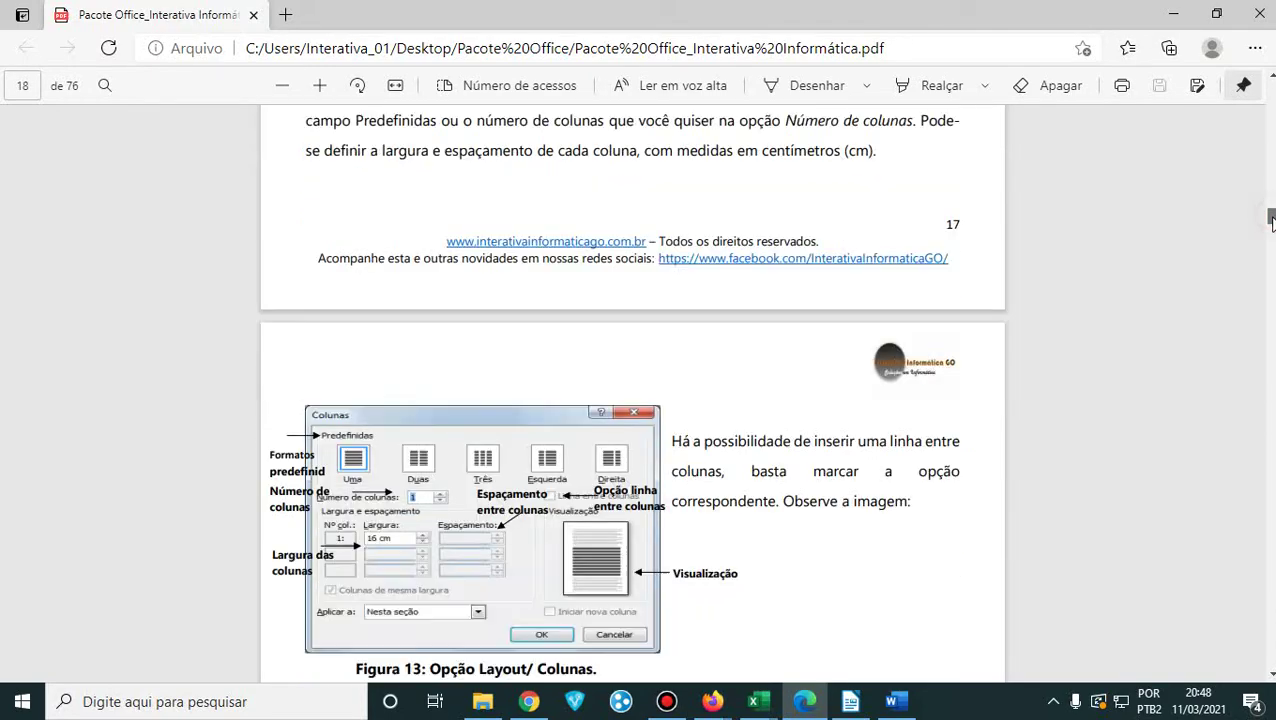
scroll(940, 372, down, 18)
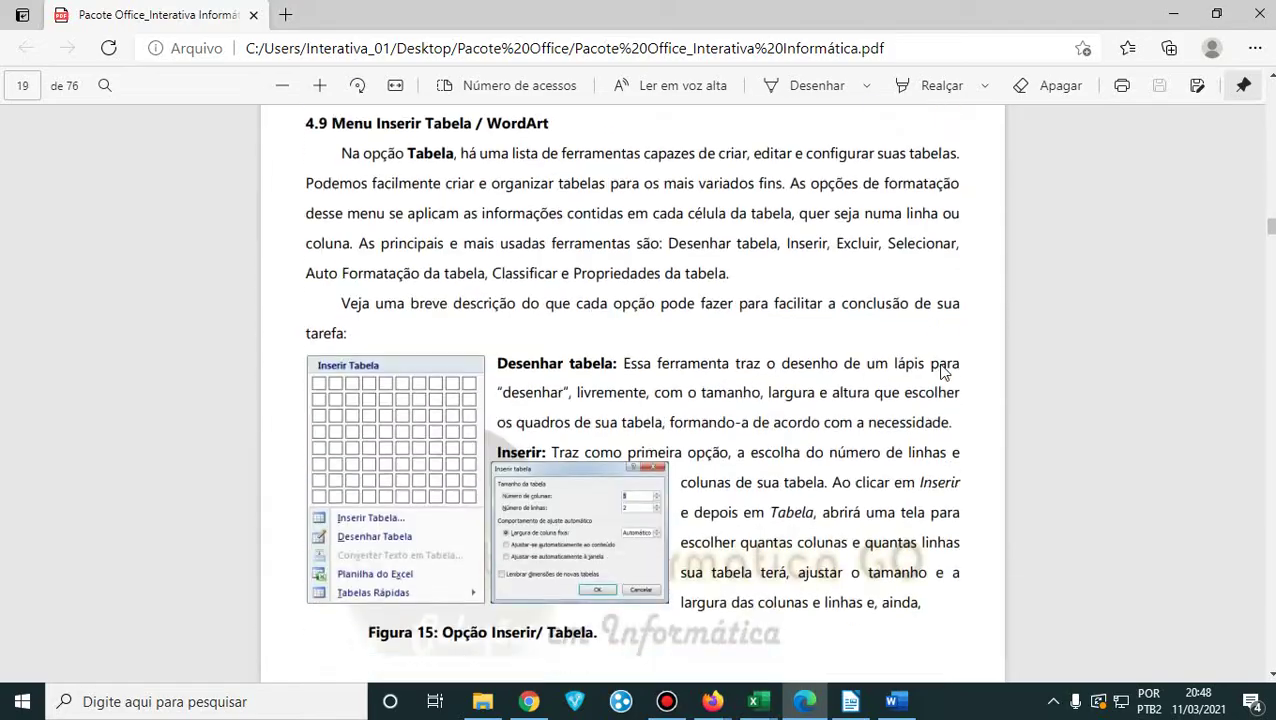
scroll(940, 372, down, 20)
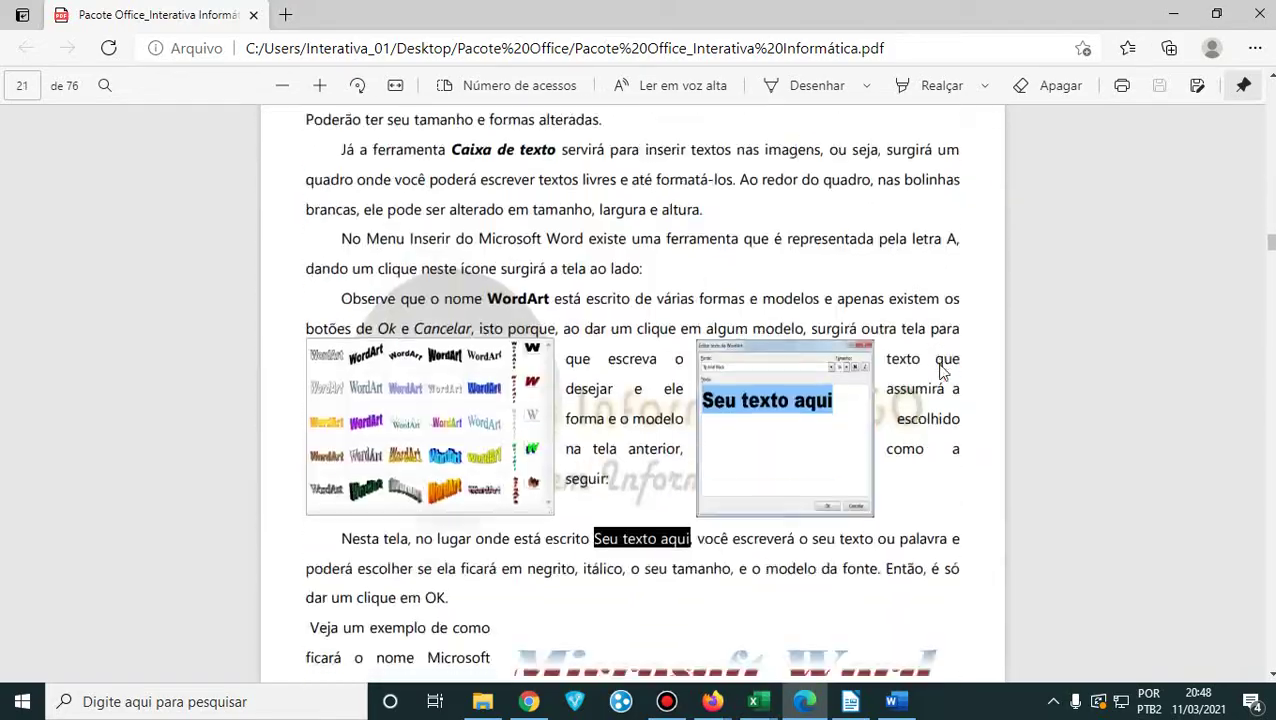
scroll(940, 372, down, 4)
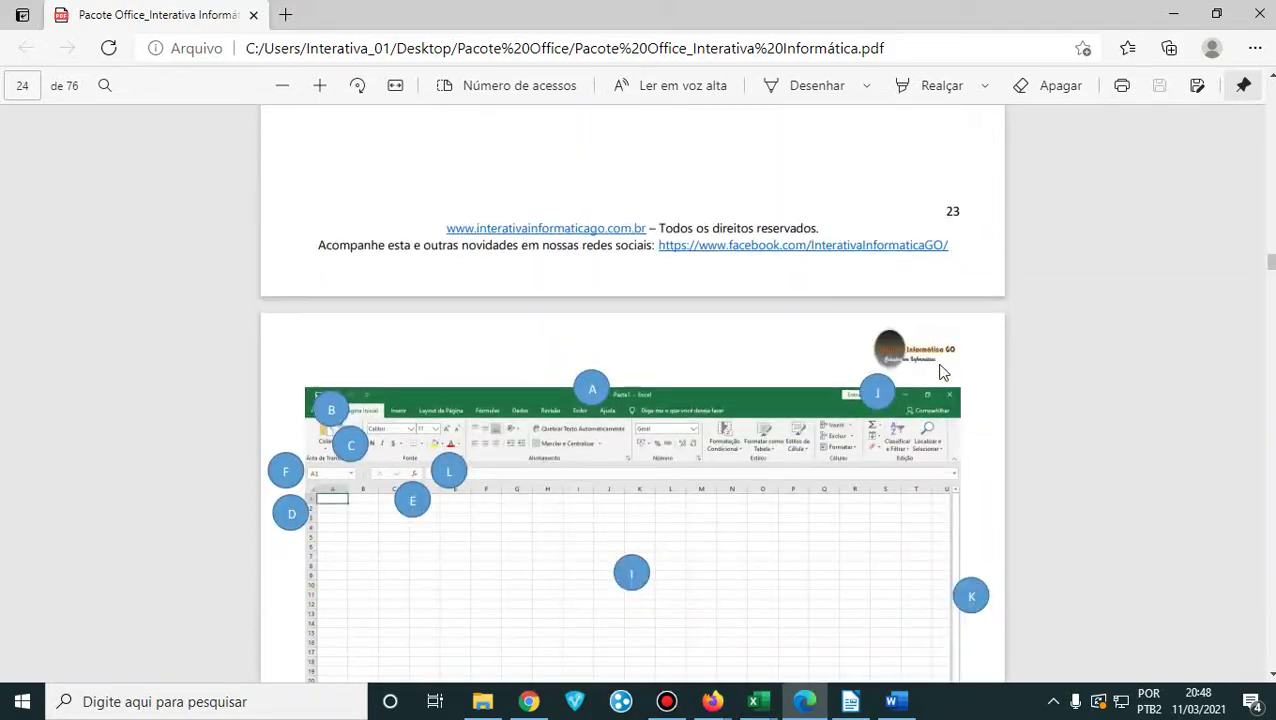
scroll(940, 372, up, 8)
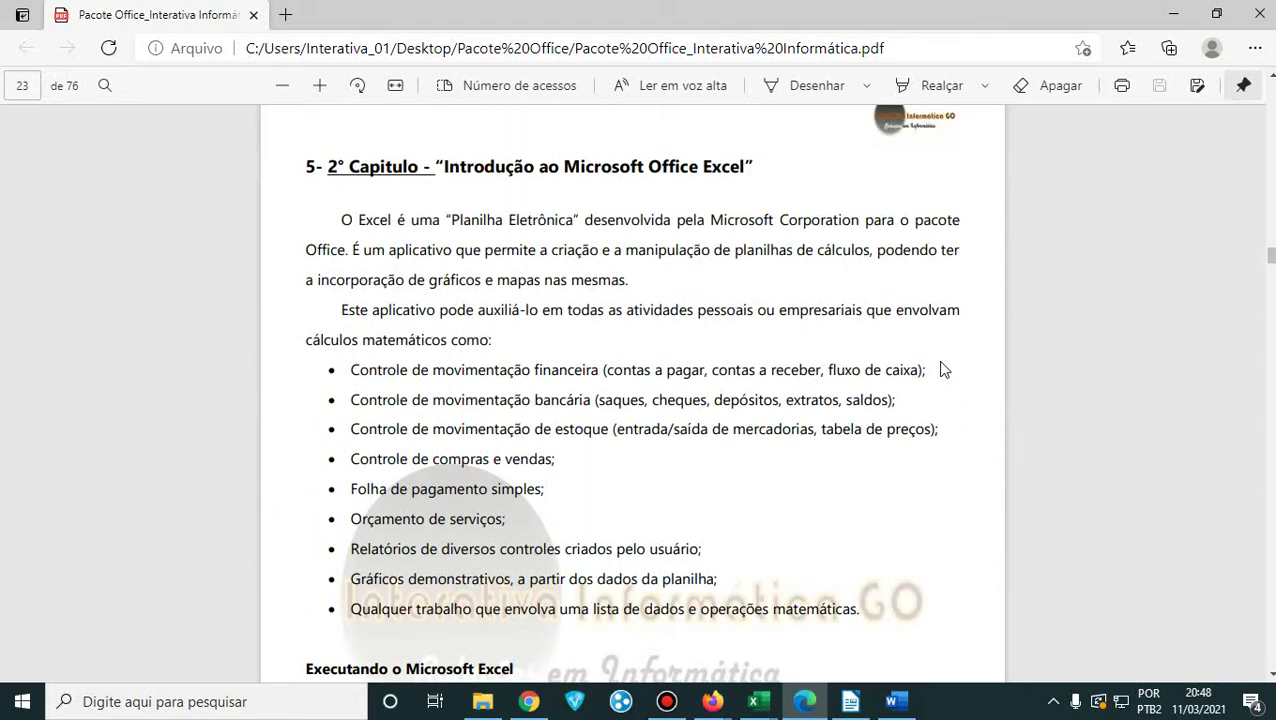
- Read the closing note of the Word module on page 22 and open Apostila de Informática Básica oficial.pdf from the Pacote Office folder
scroll(940, 370, up, 10)
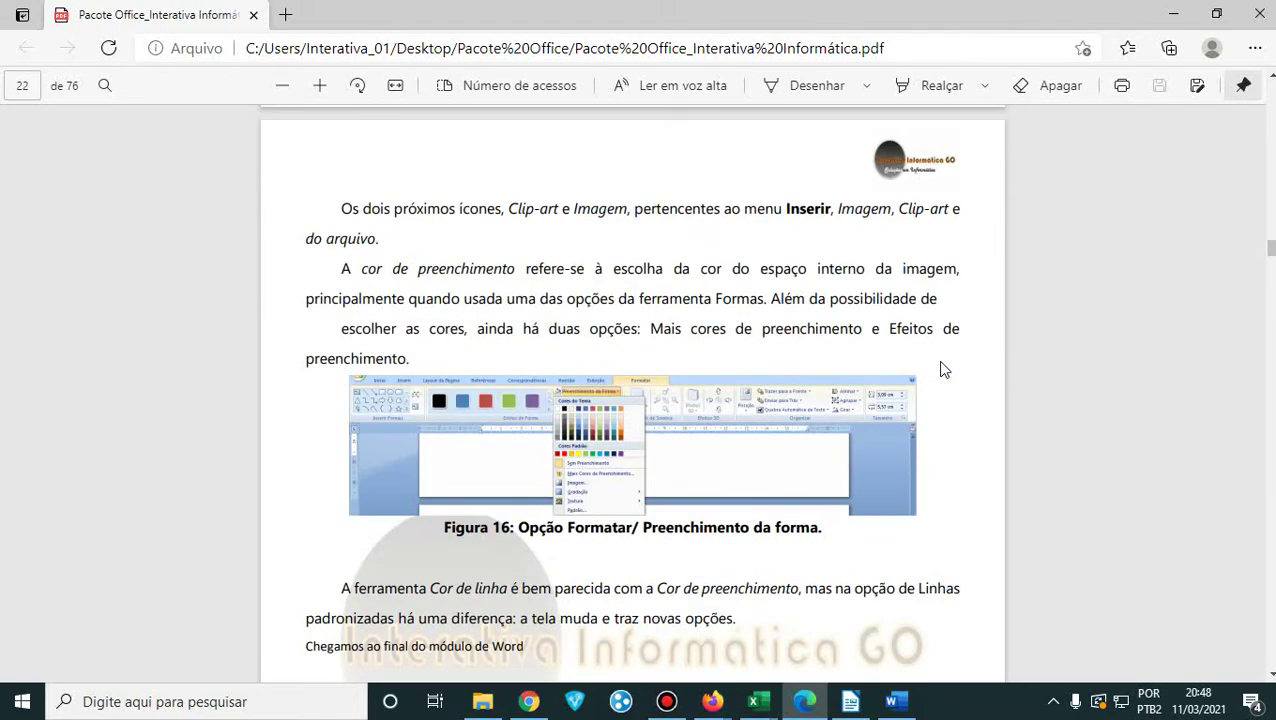
scroll(940, 370, down, 3)
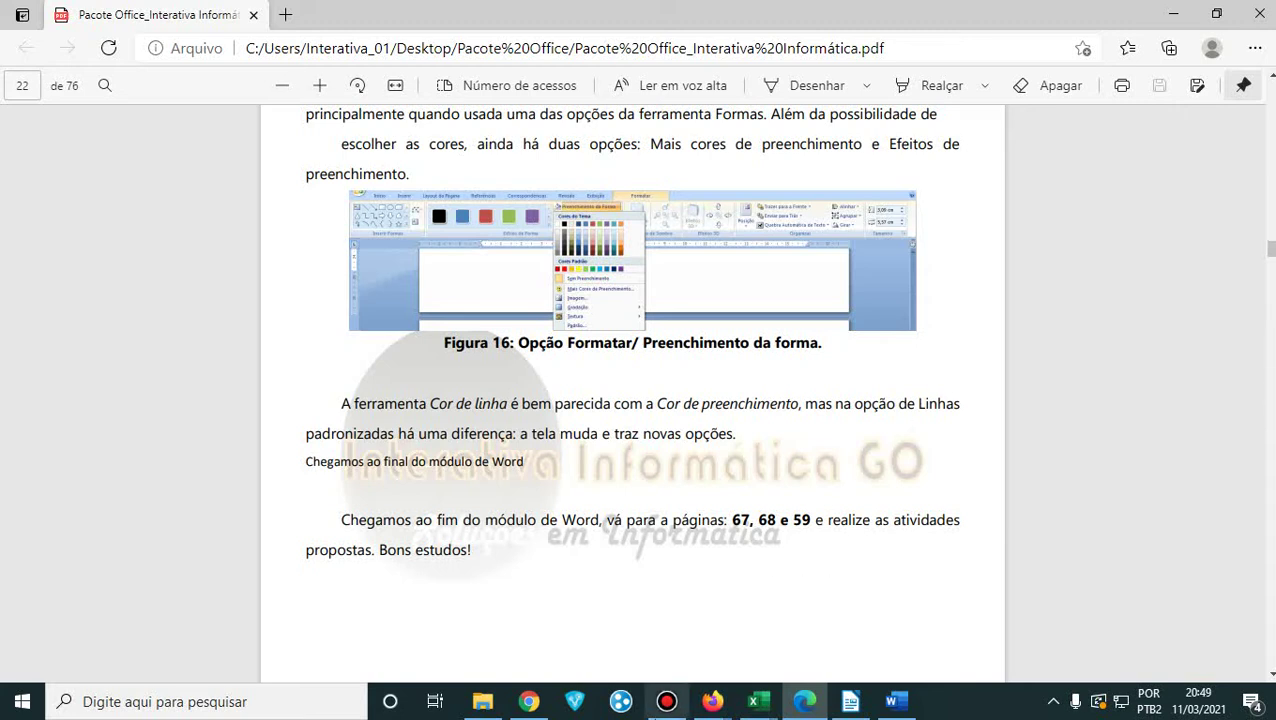
click(482, 701)
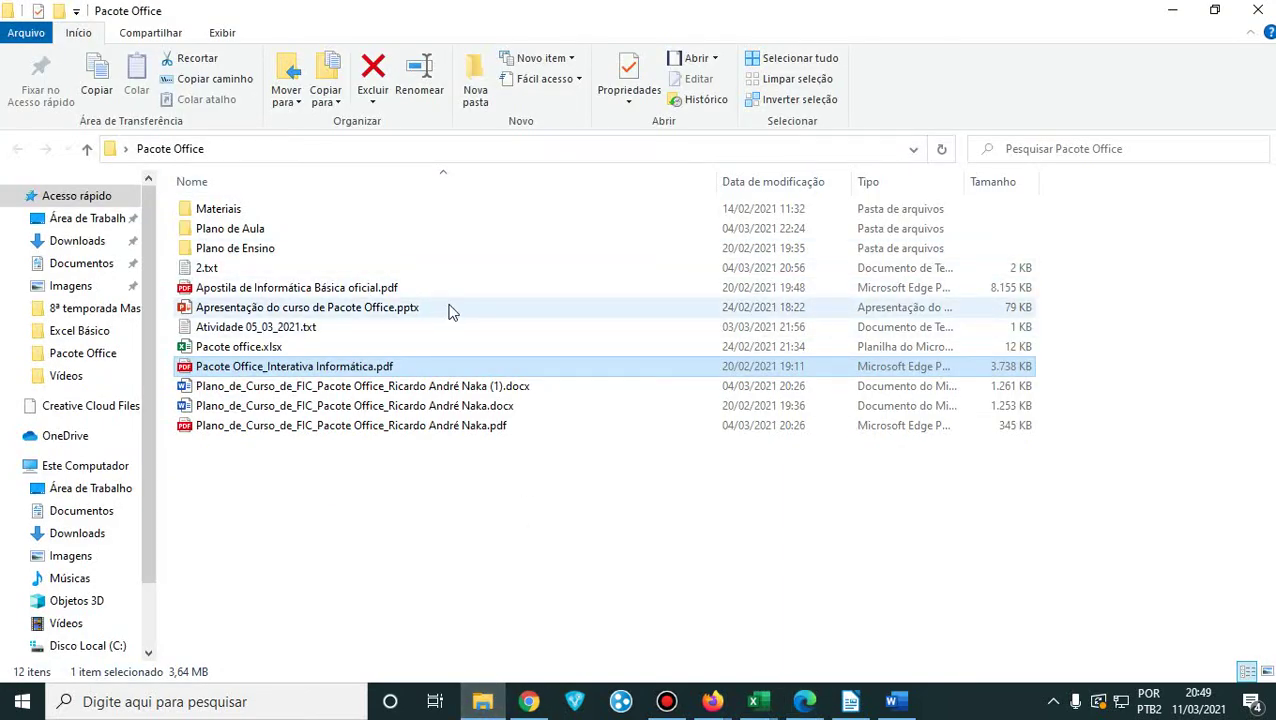
double_click(307, 288)
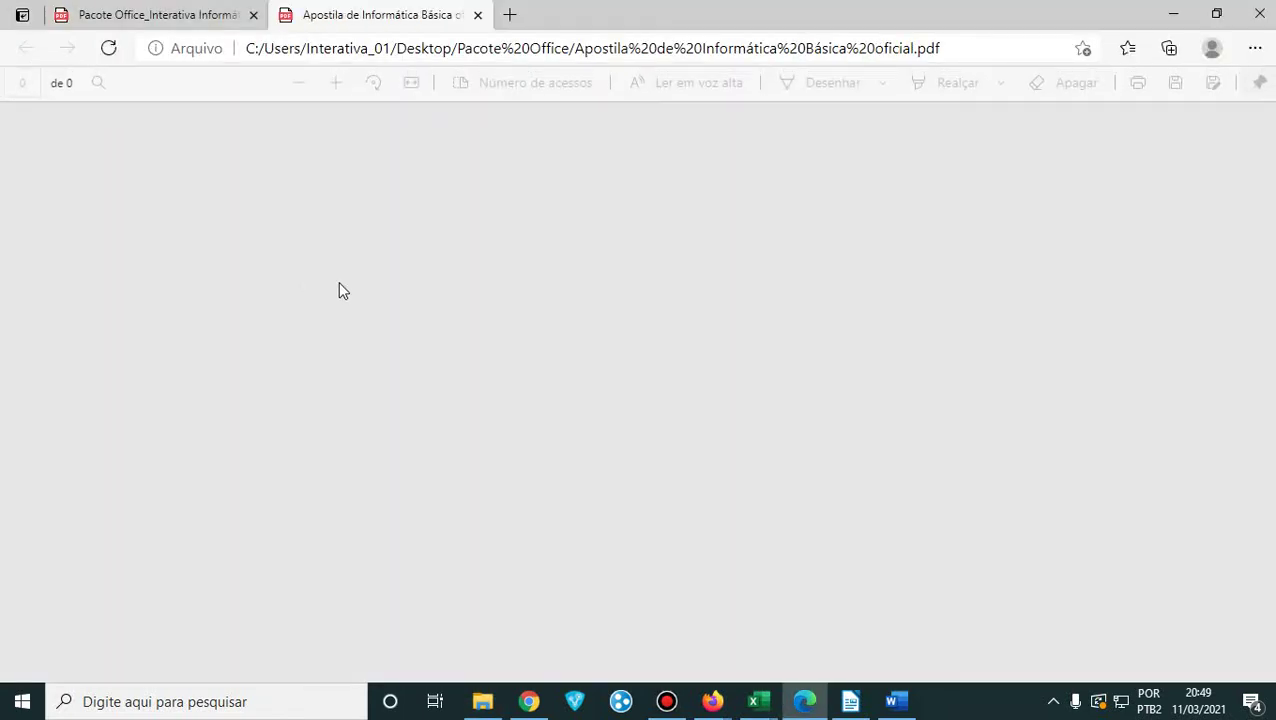
- Find the EXERCÍCIOS - WORD sheet on page 59 of the Informática Básica handout, passing the Windows chapter
scroll(786, 373, down, 10)
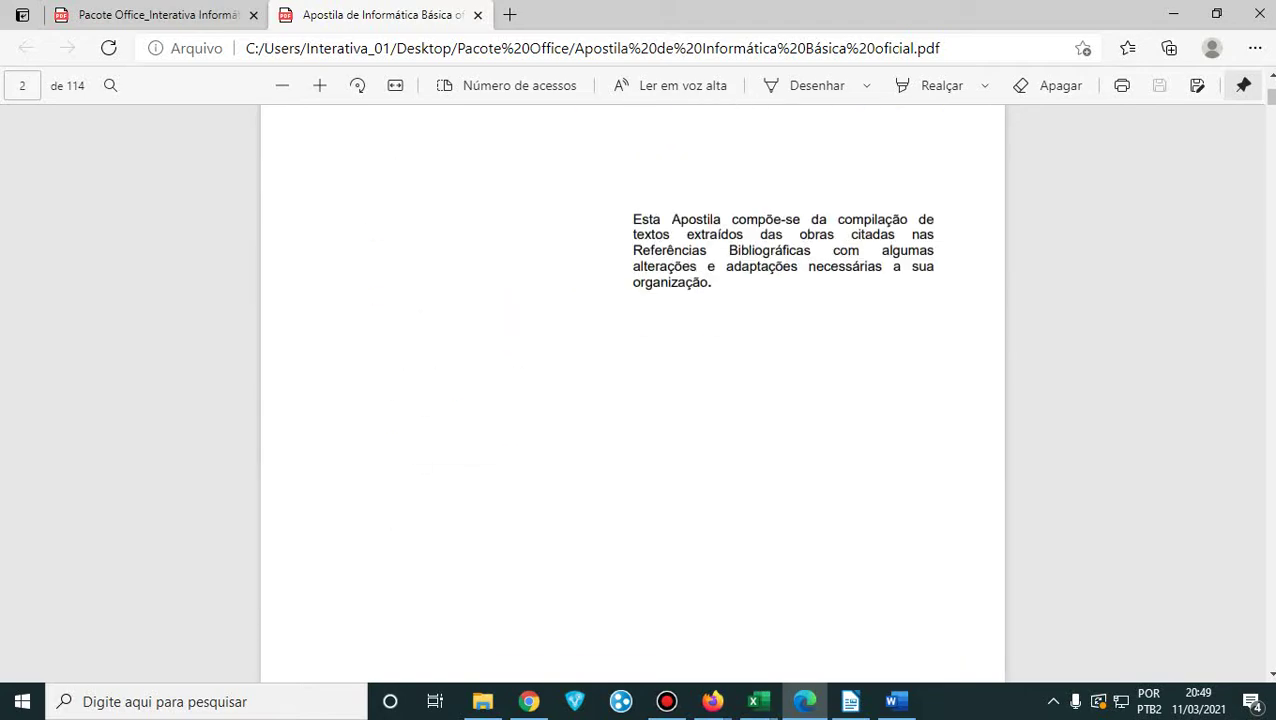
drag(1270, 100, 1270, 178)
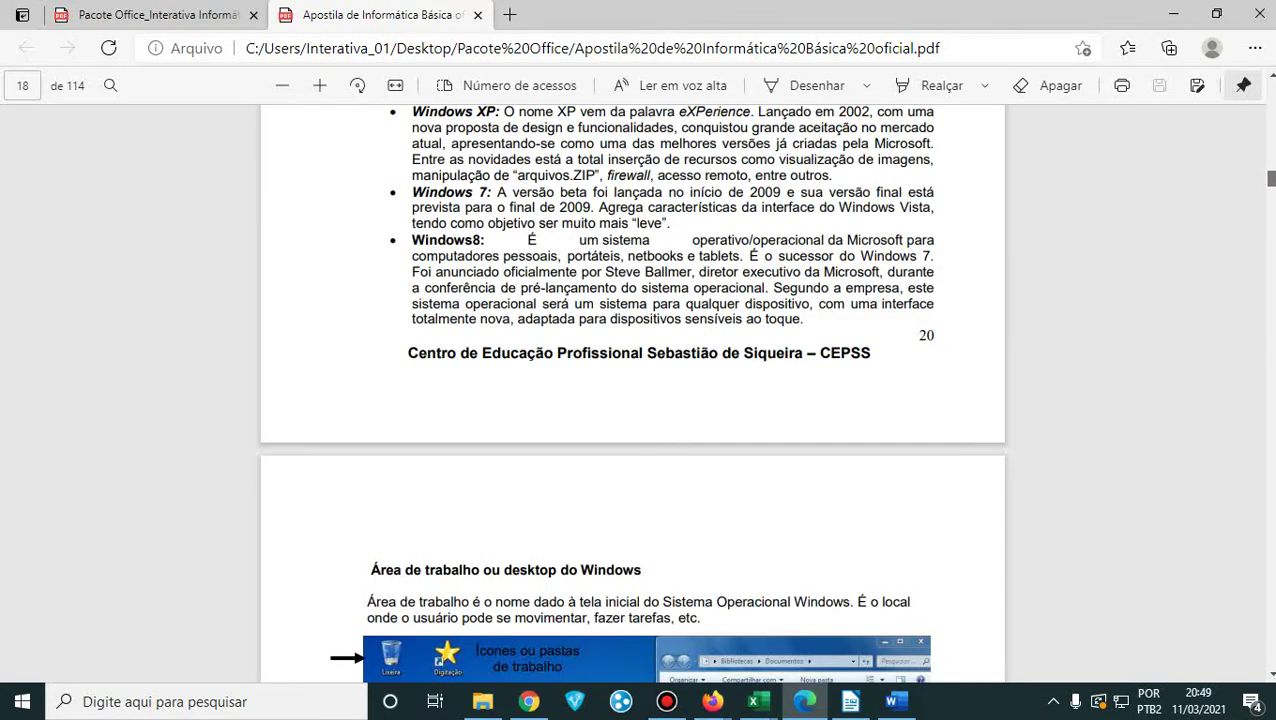
scroll(1196, 205, down, 20)
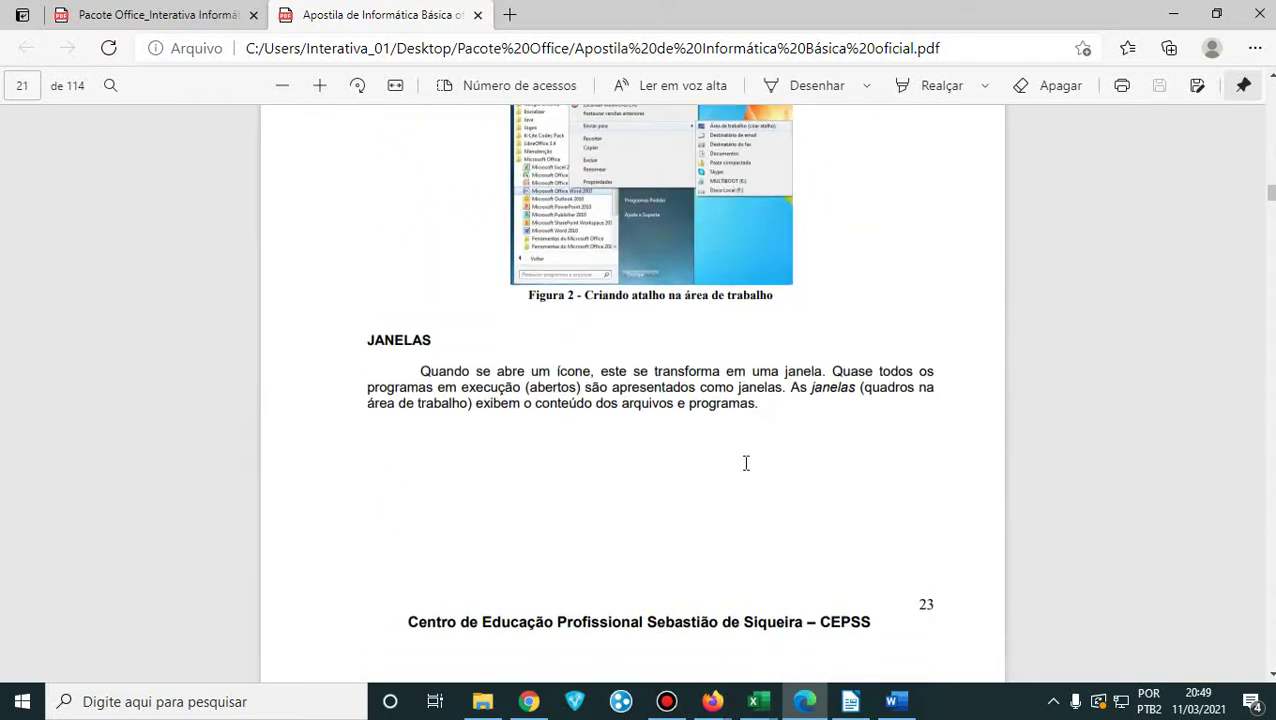
scroll(745, 463, down, 10)
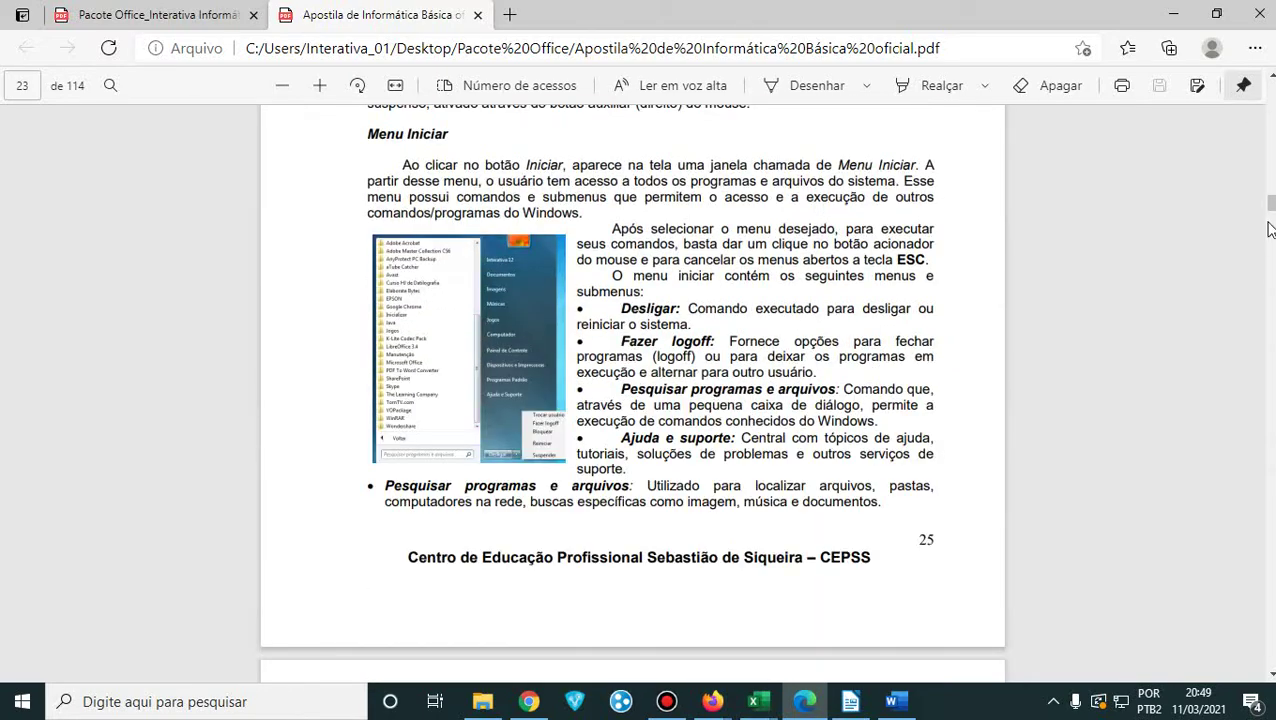
drag(1268, 205, 1272, 383)
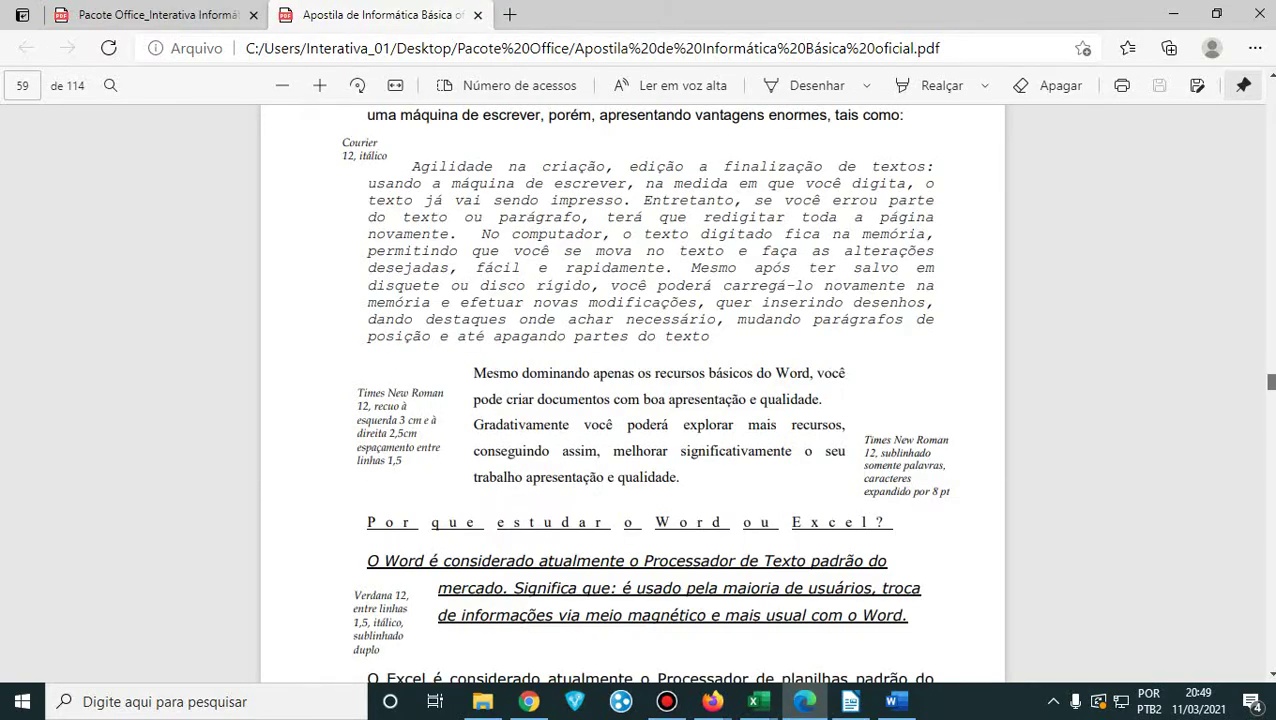
scroll(906, 336, up, 8)
scroll(931, 313, down, 4)
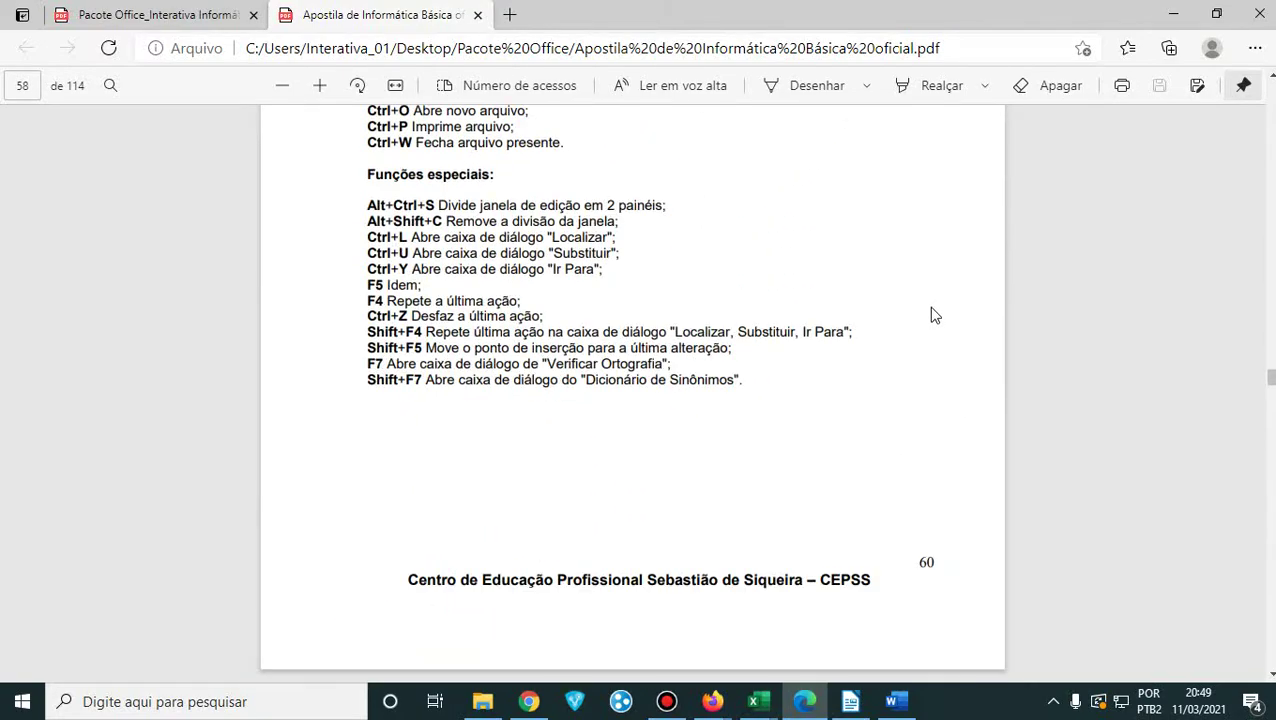
scroll(931, 313, down, 9)
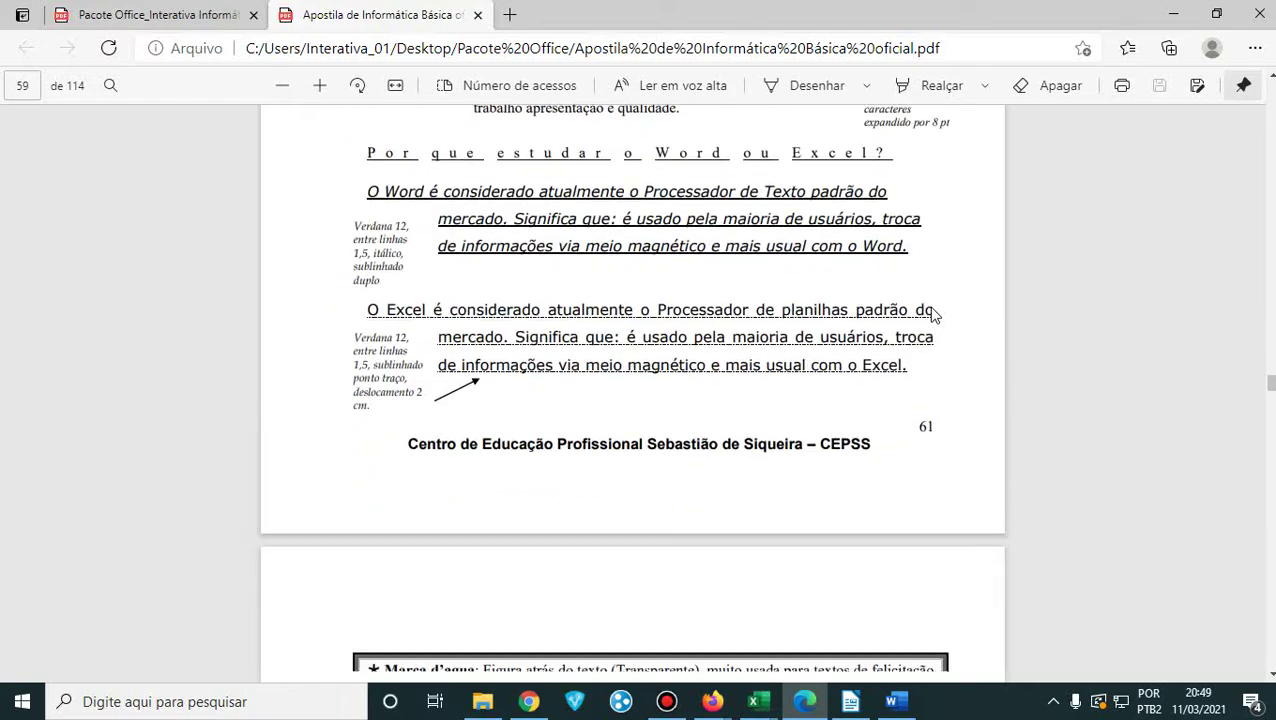
scroll(931, 313, up, 10)
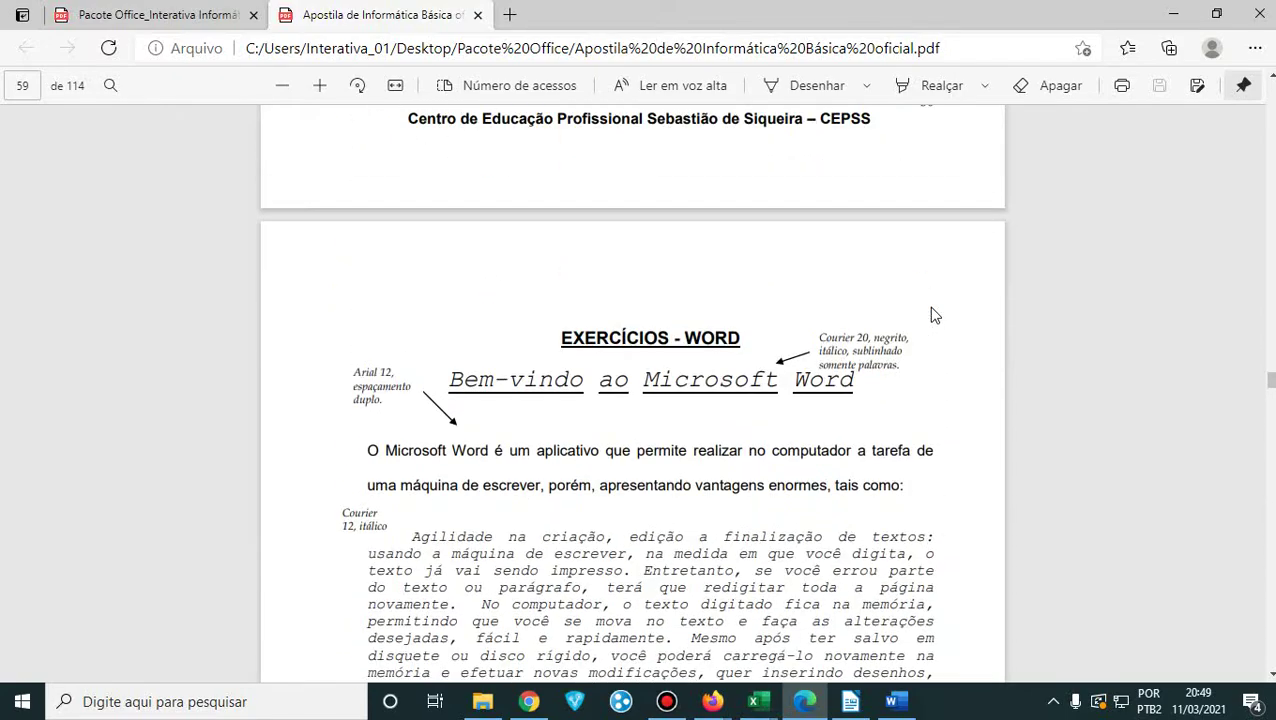
- Skim the Word exercises on pages 59 to 61, including the boxed texts and the numbered and bulleted lists
scroll(931, 313, down, 10)
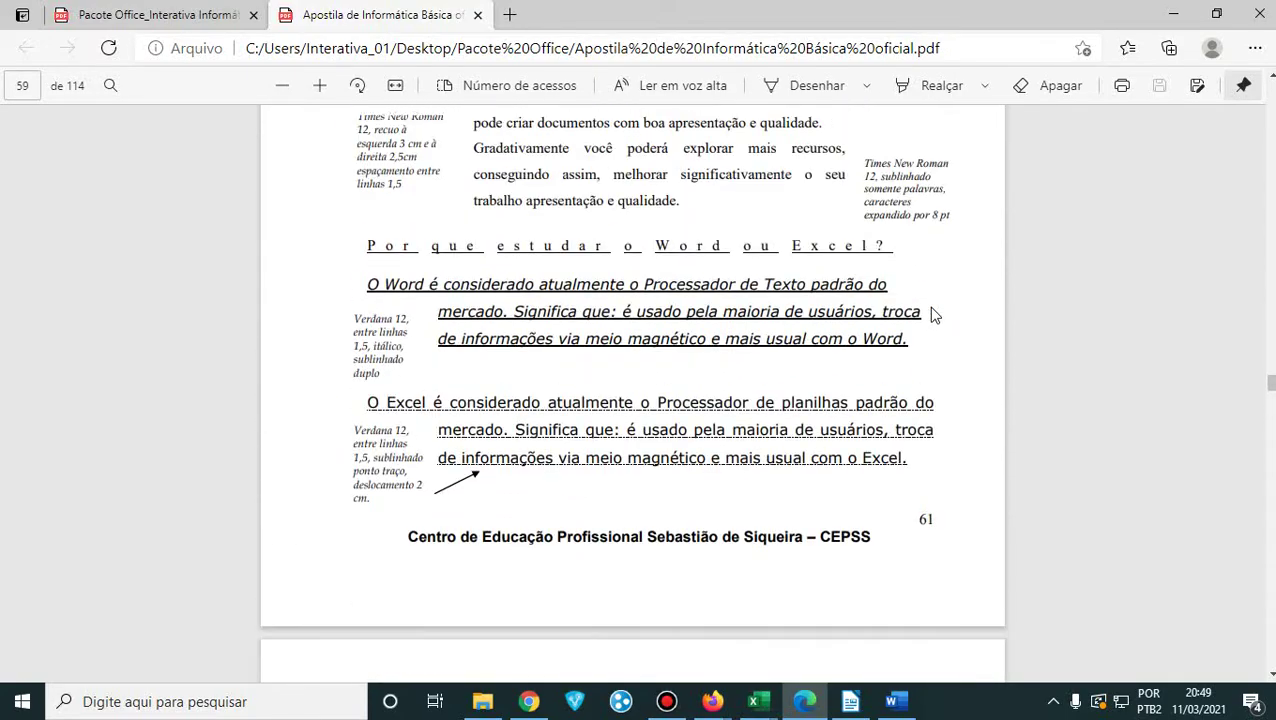
scroll(931, 313, up, 2)
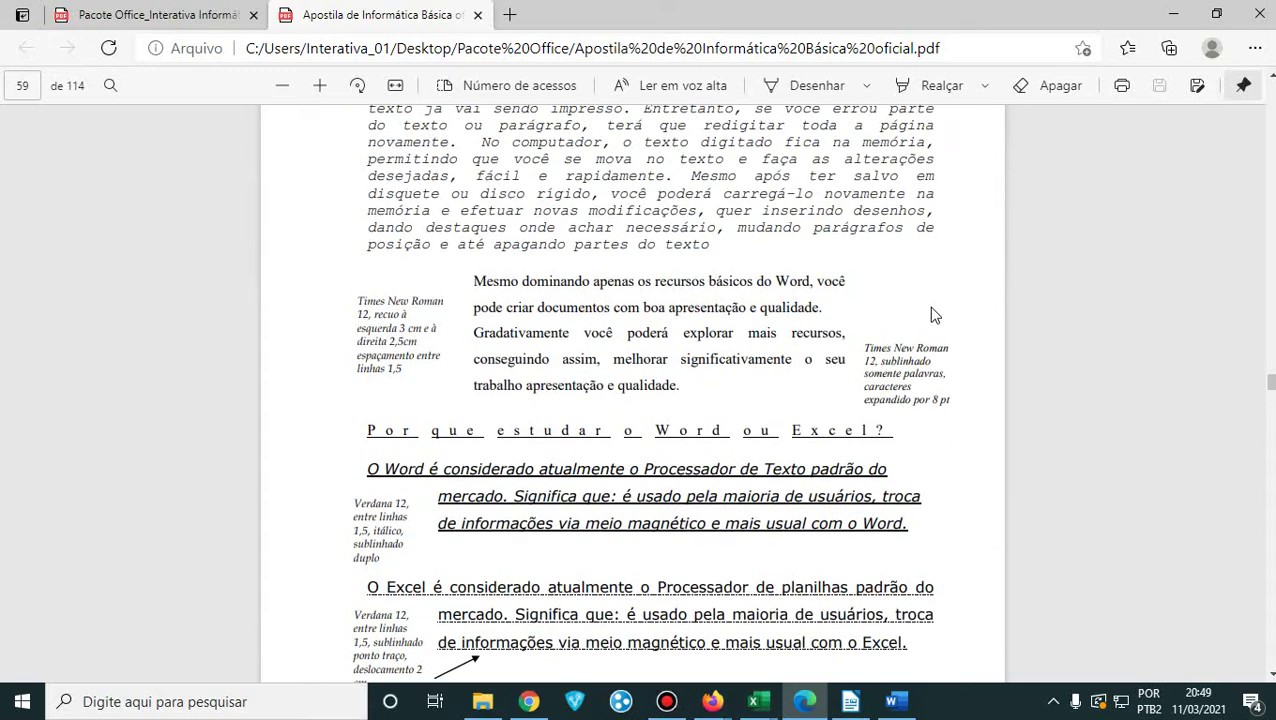
scroll(931, 313, down, 5)
scroll(931, 313, down, 10)
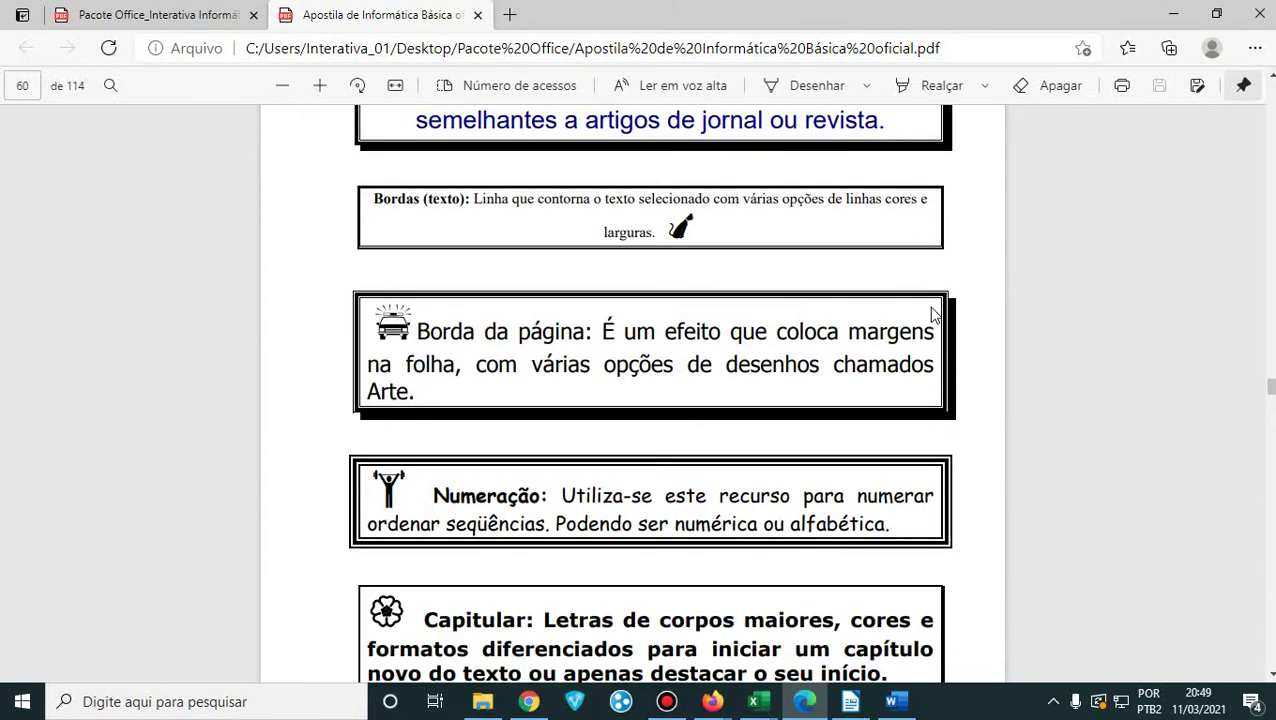
scroll(931, 314, down, 3)
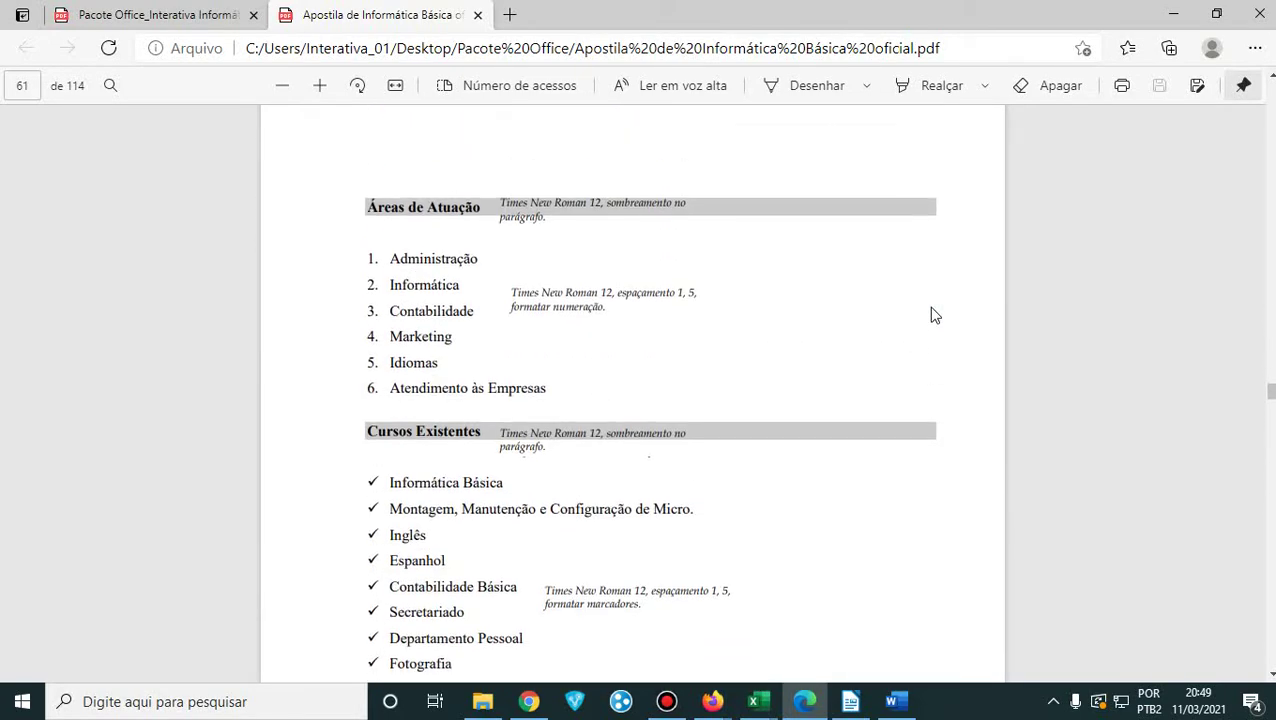
scroll(931, 314, up, 8)
scroll(931, 313, up, 10)
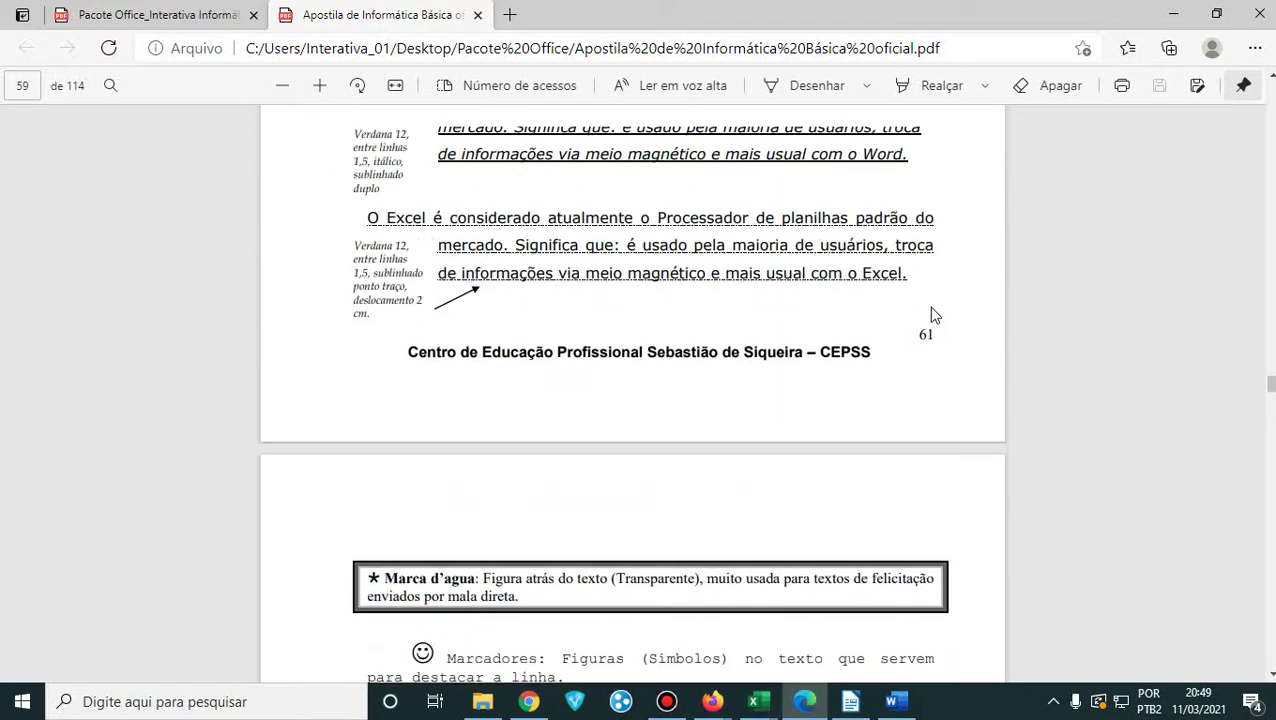
scroll(567, 288, up, 8)
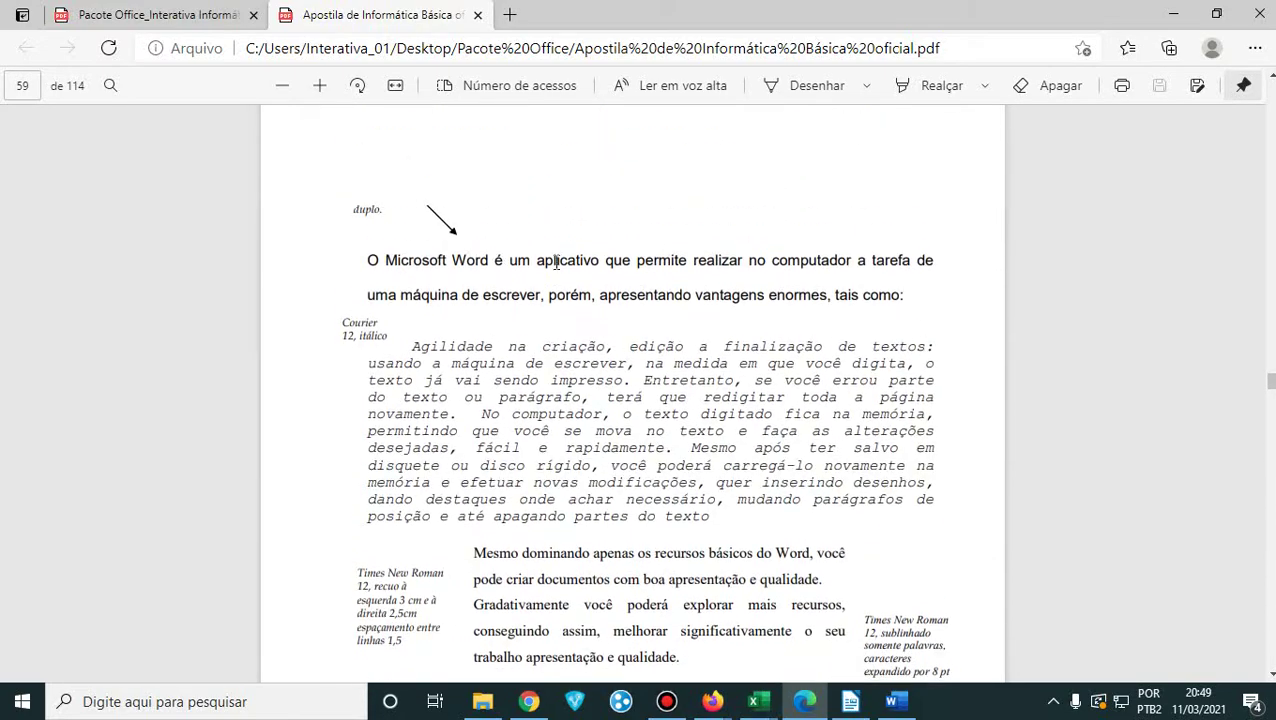
- Examine the page 60 exercise texts on watermark, bullets, columns, text and page borders, numbering and drop caps
scroll(556, 262, down, 20)
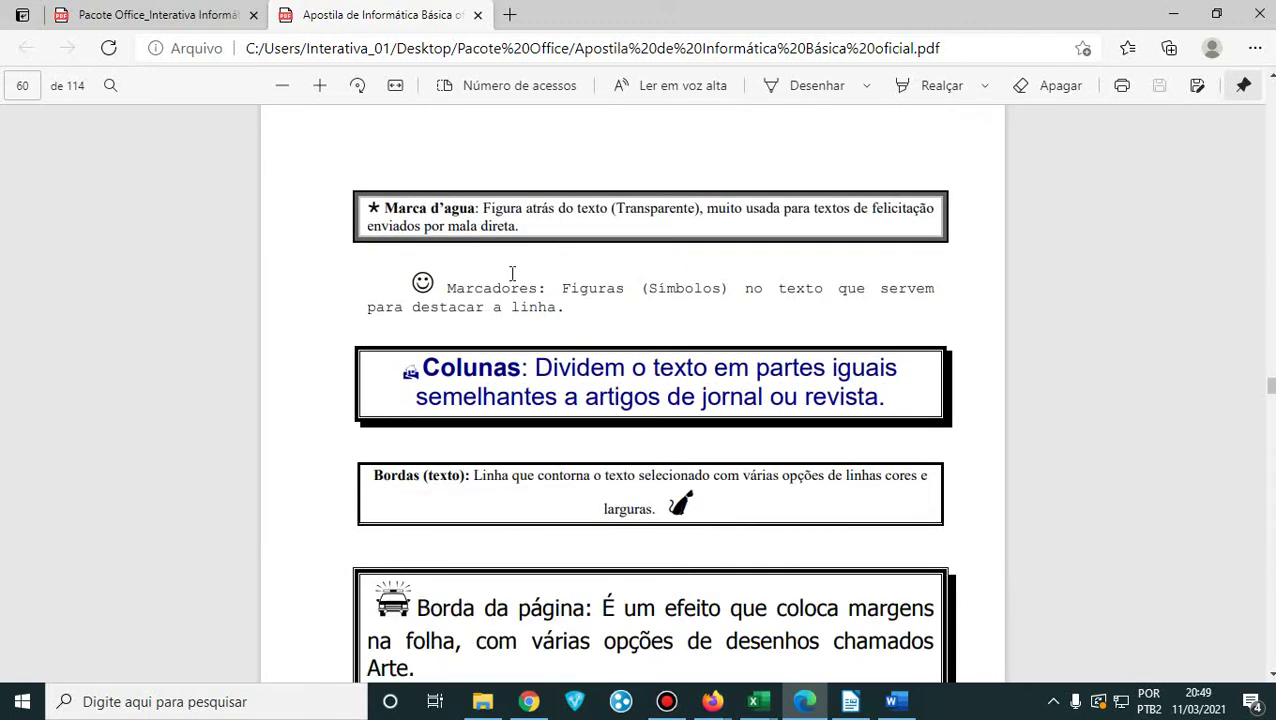
scroll(485, 265, down, 4)
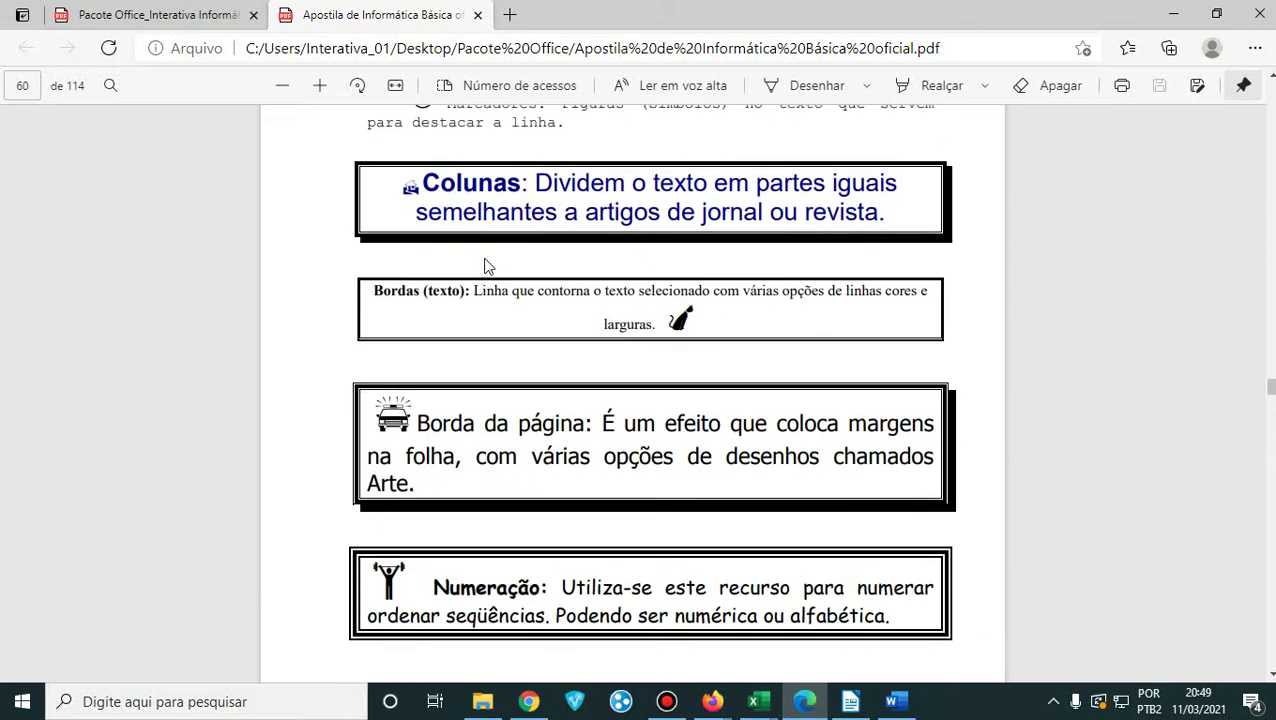
scroll(485, 265, down, 4)
scroll(485, 265, down, 10)
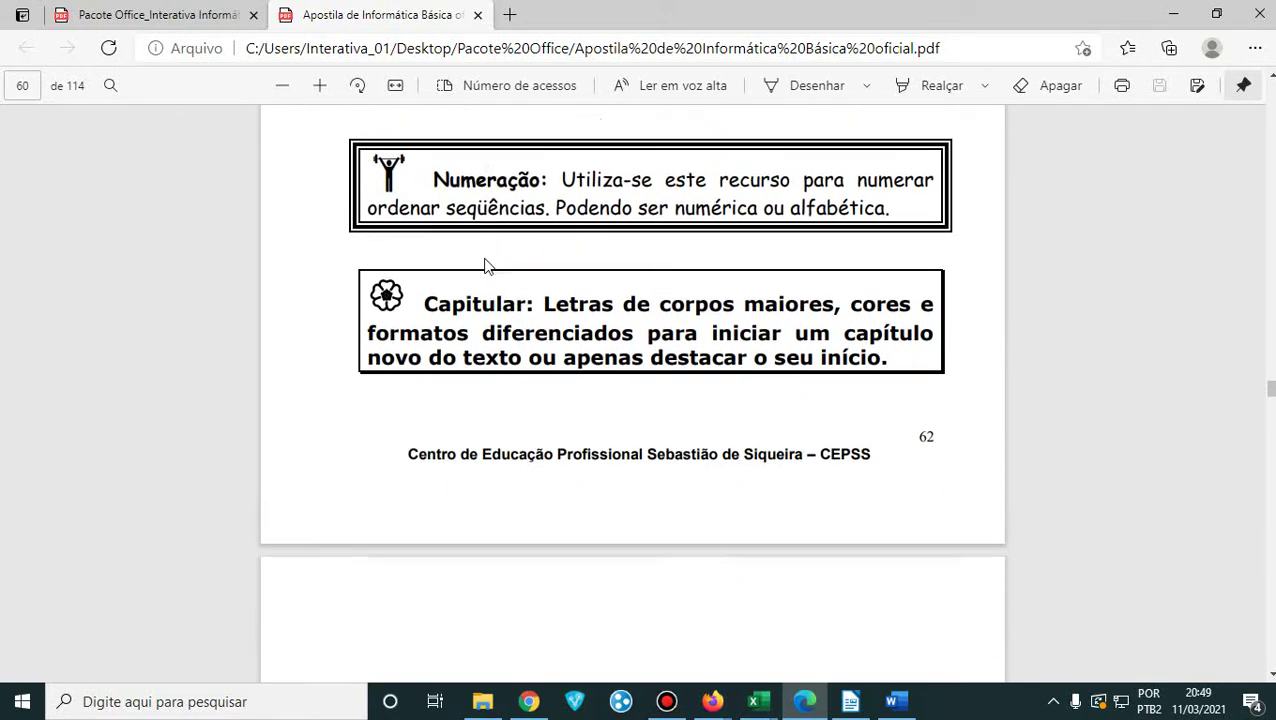
scroll(485, 265, up, 6)
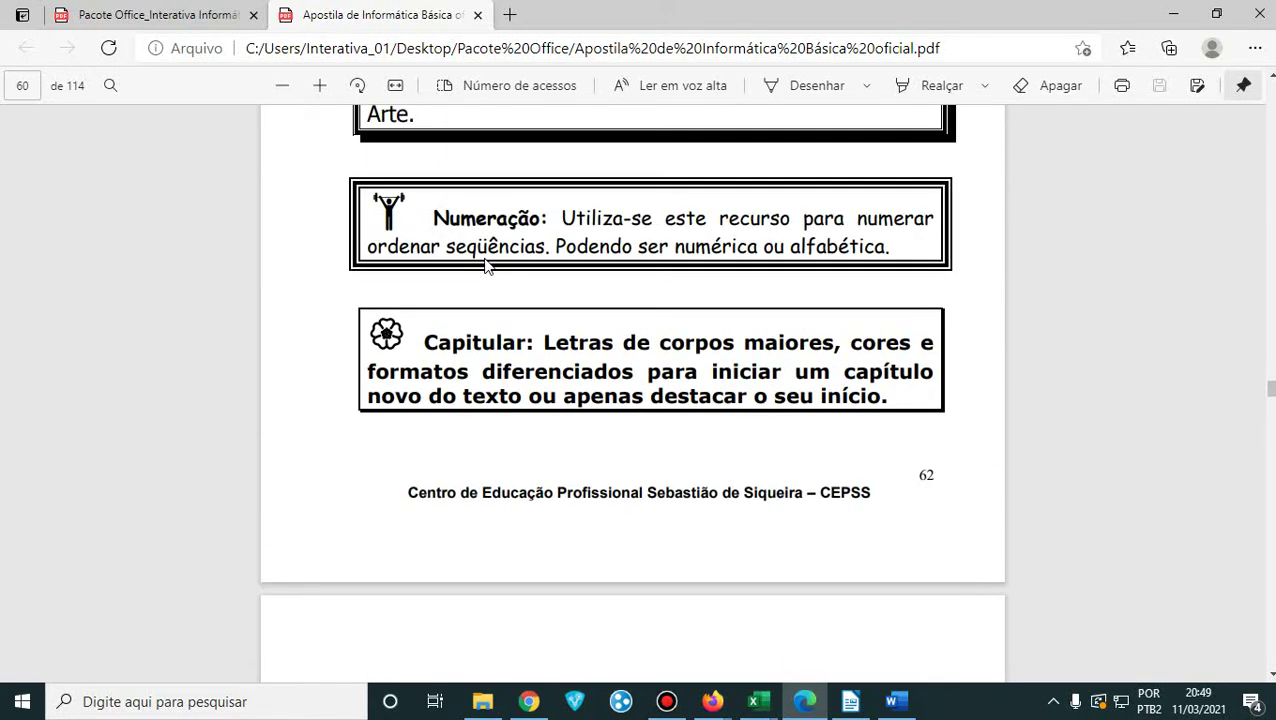
scroll(485, 265, down, 4)
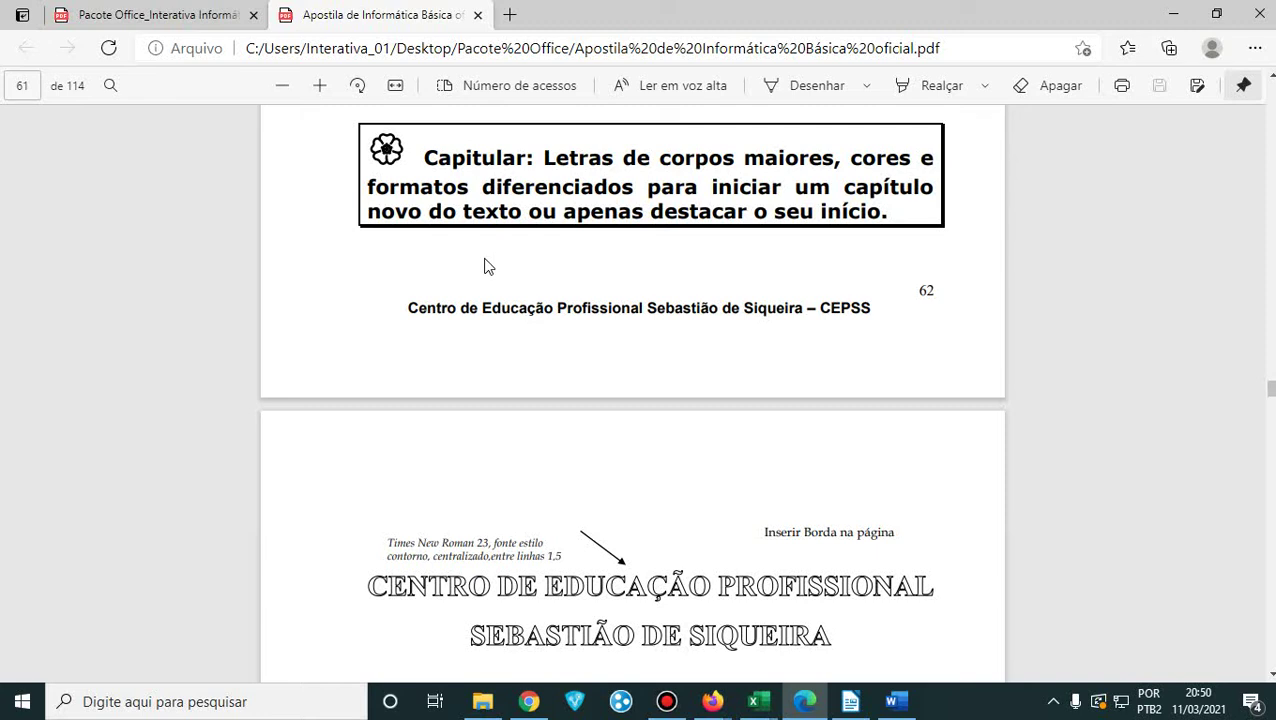
scroll(520, 288, up, 3)
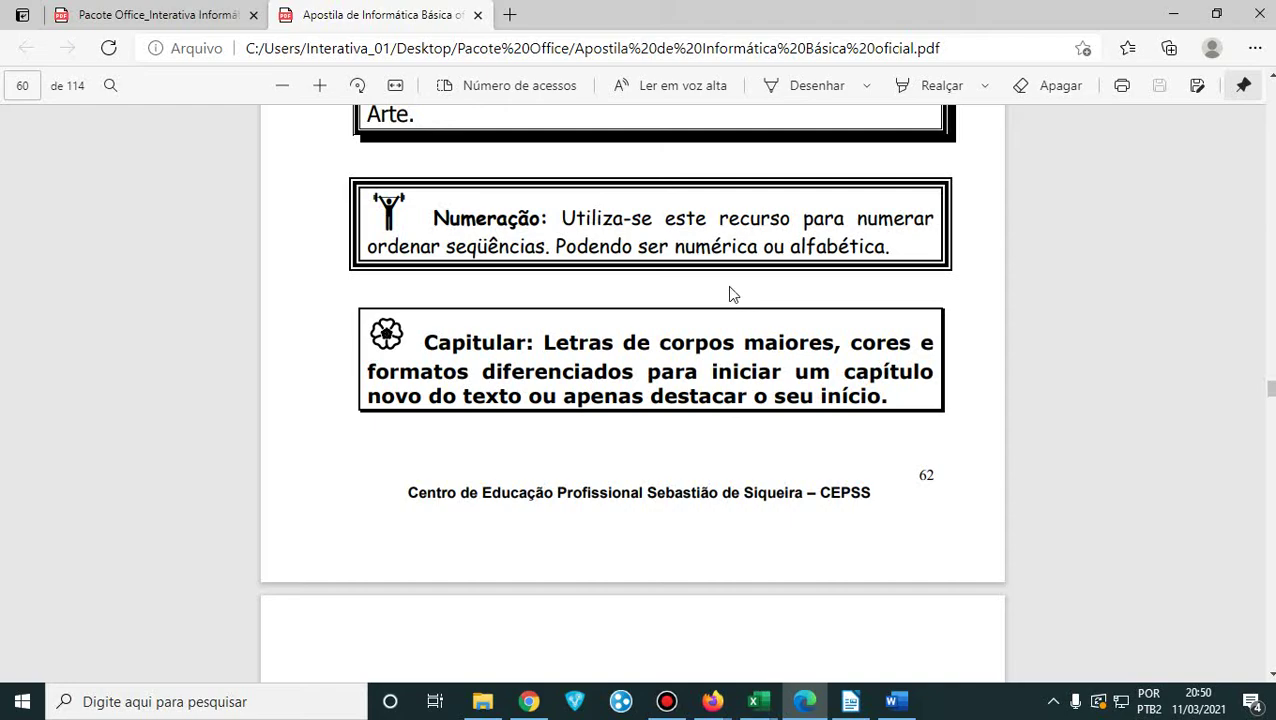
- Return to the start of the EXERCÍCIOS - WORD sheet on page 59 and point out its title line
scroll(729, 292, up, 10)
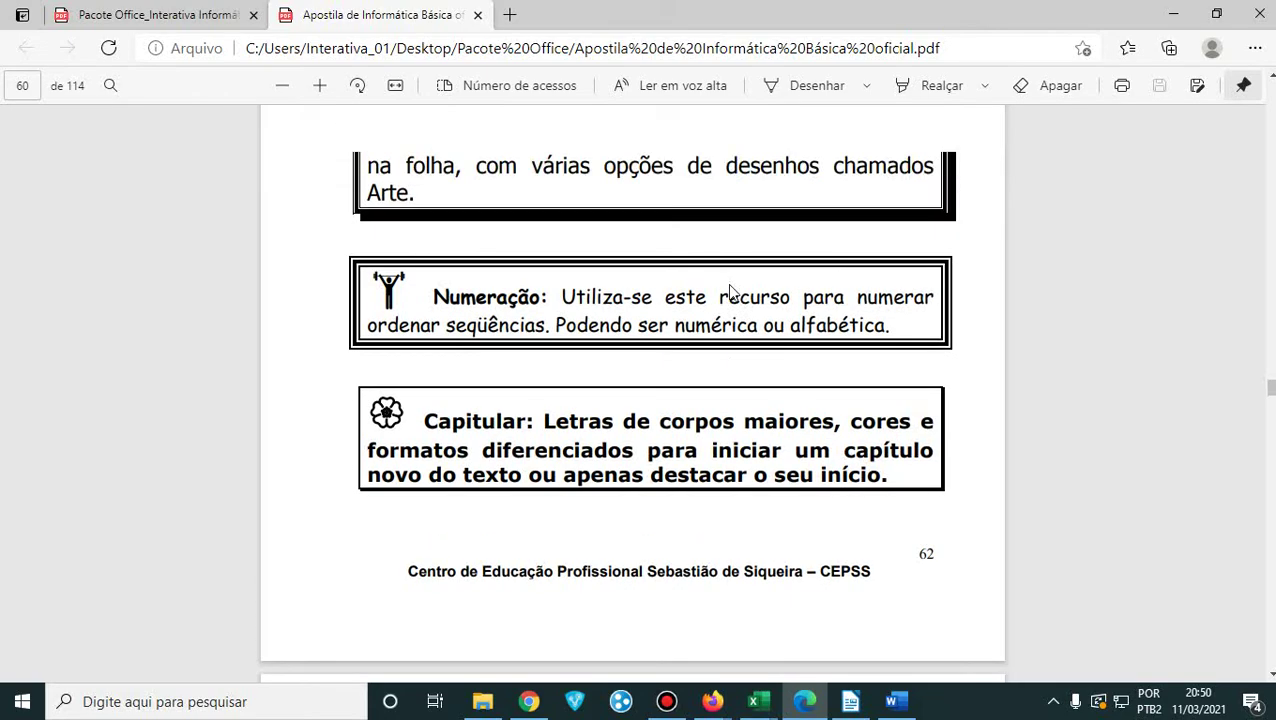
scroll(641, 379, up, 10)
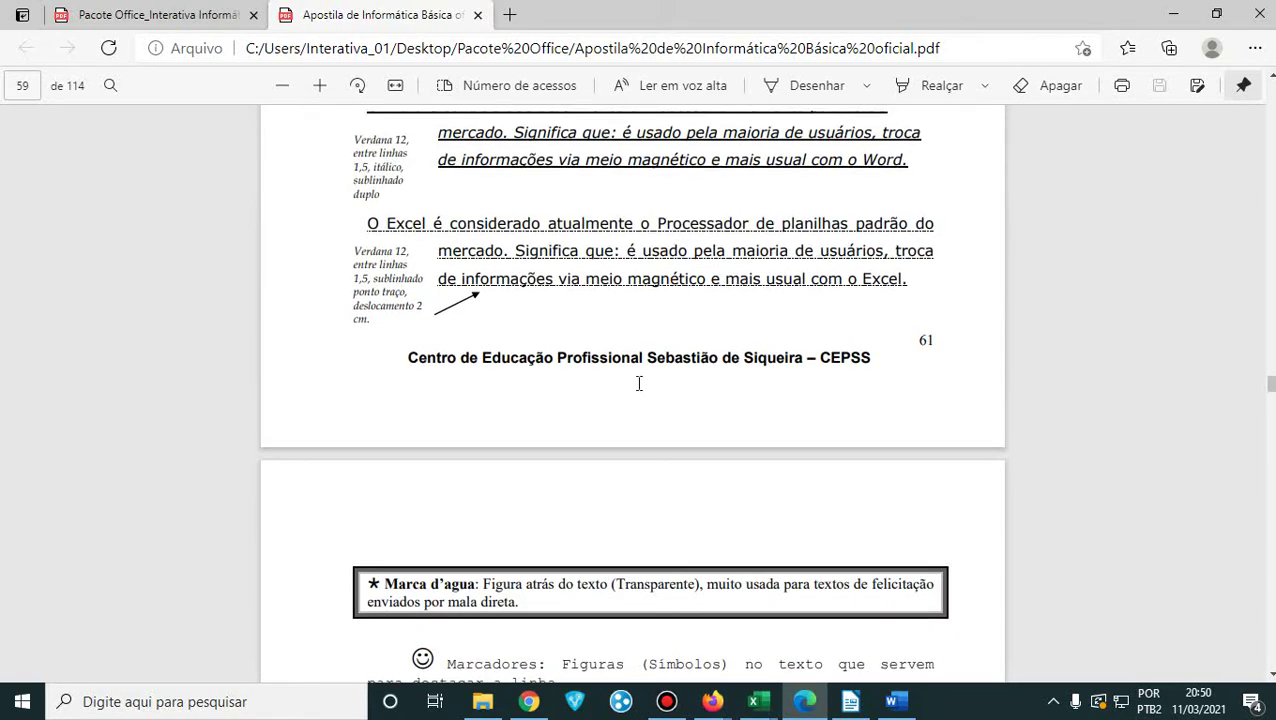
scroll(638, 390, up, 3)
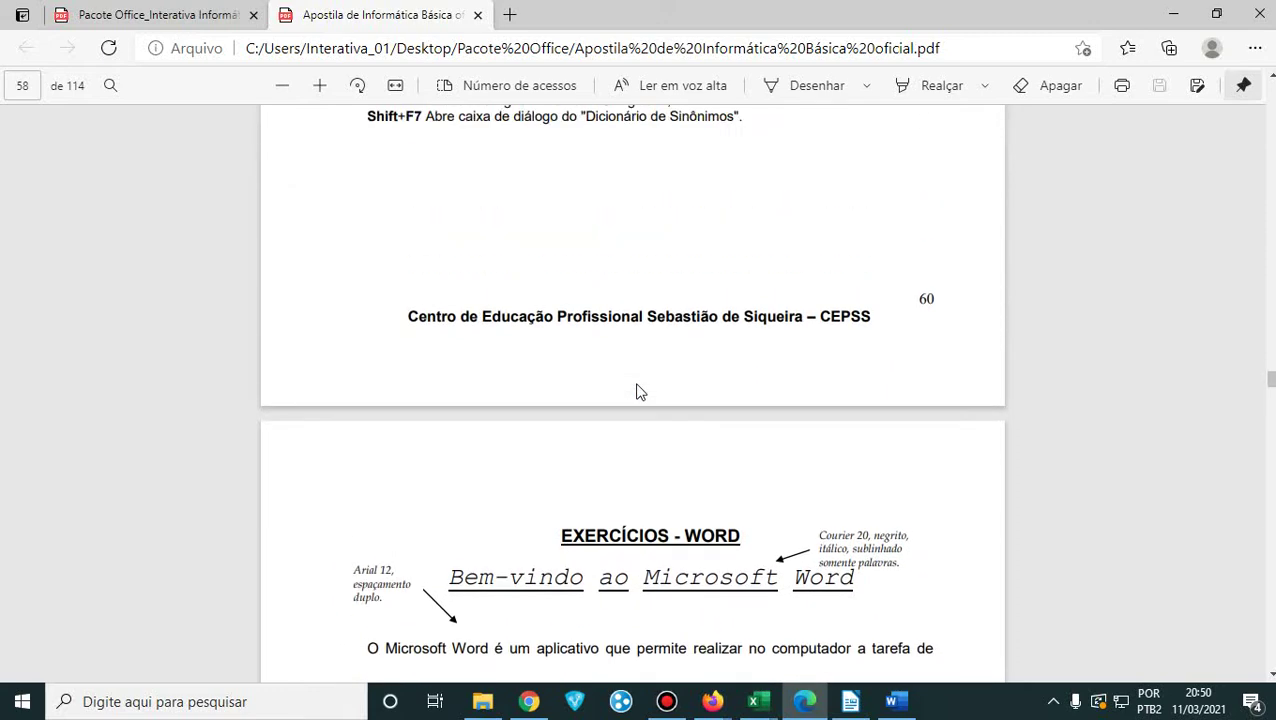
scroll(637, 392, down, 6)
scroll(612, 380, up, 1)
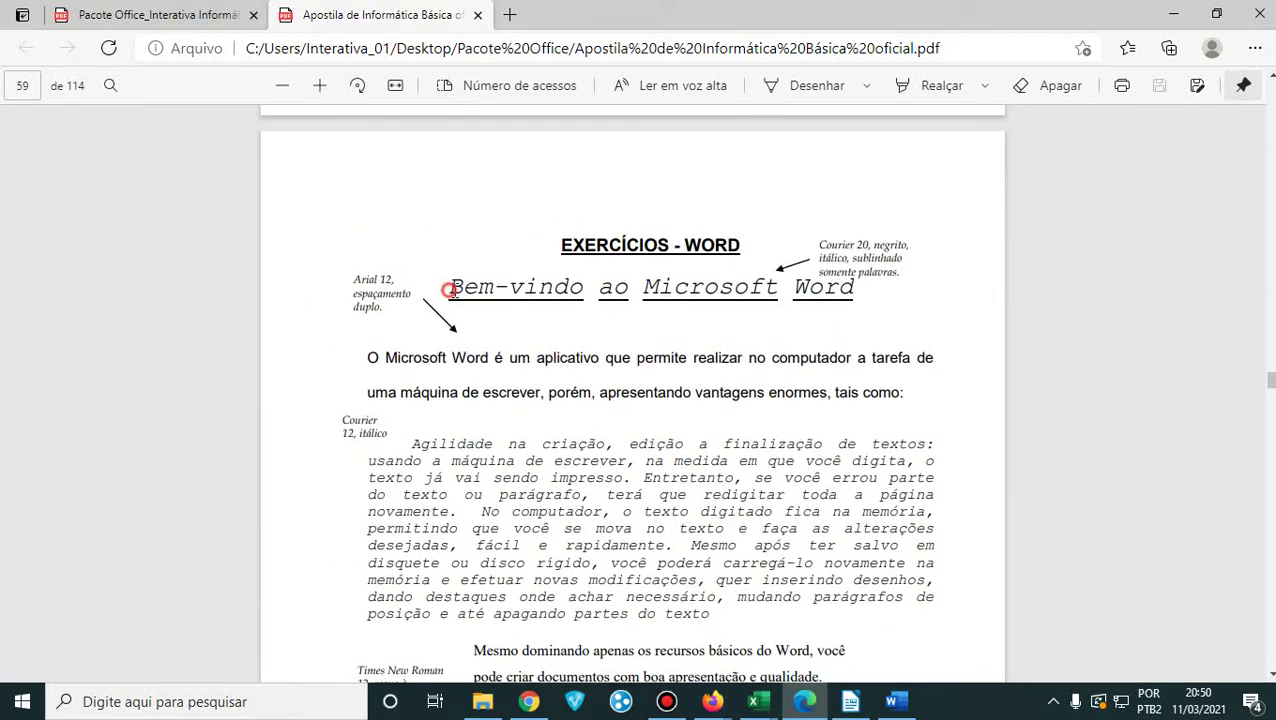
drag(447, 286, 538, 300)
click(461, 290)
- Examine the font, spacing, indent and underline notes beside each paragraph of the page 59 exercise
scroll(460, 293, down, 5)
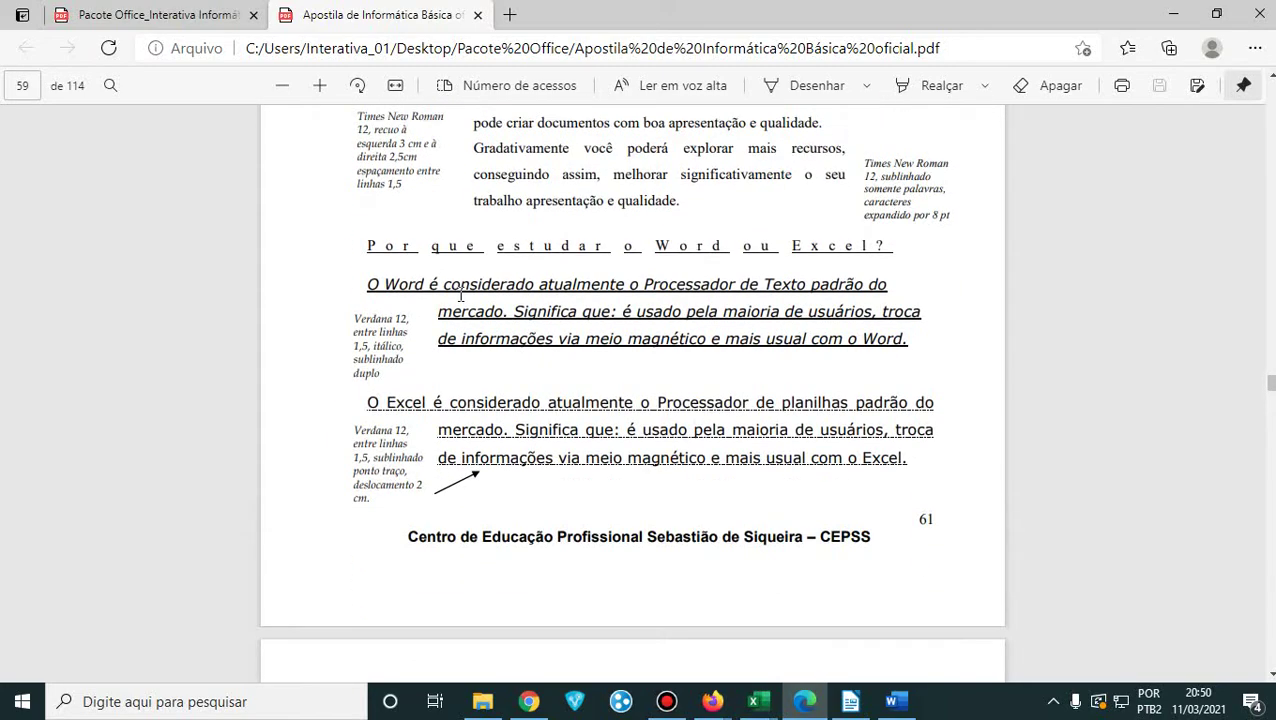
scroll(460, 296, up, 5)
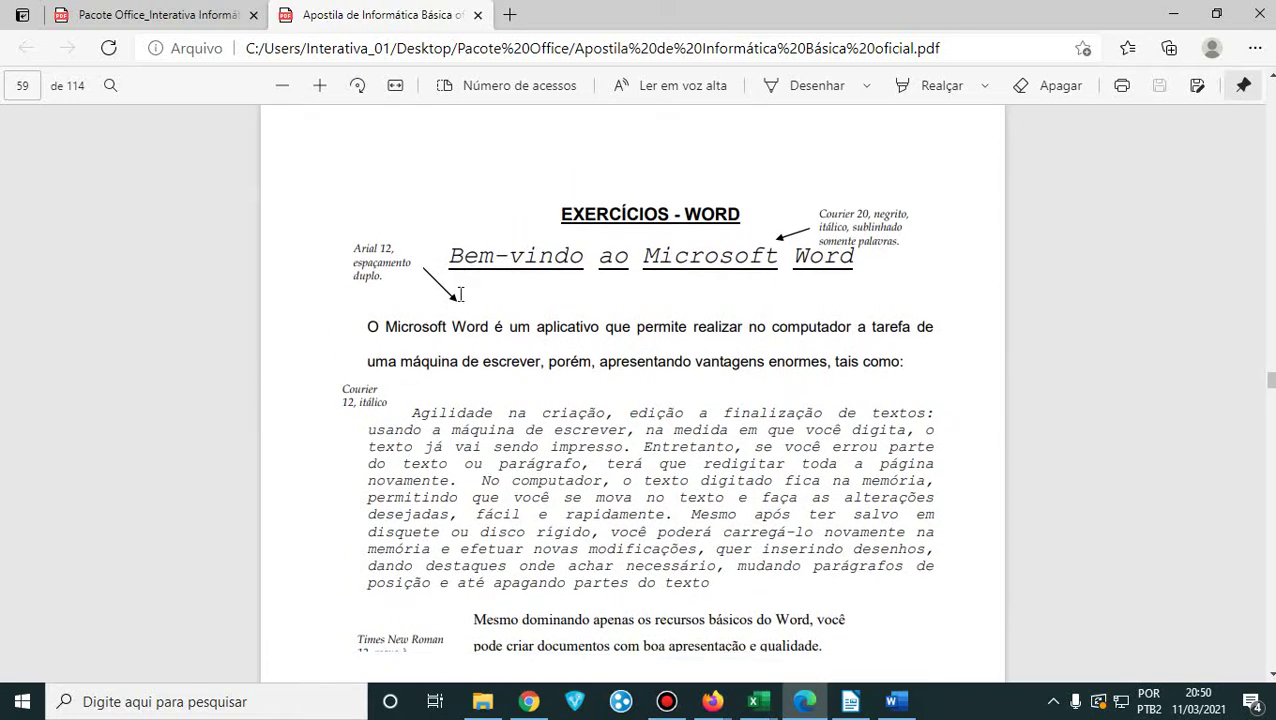
scroll(460, 293, down, 1)
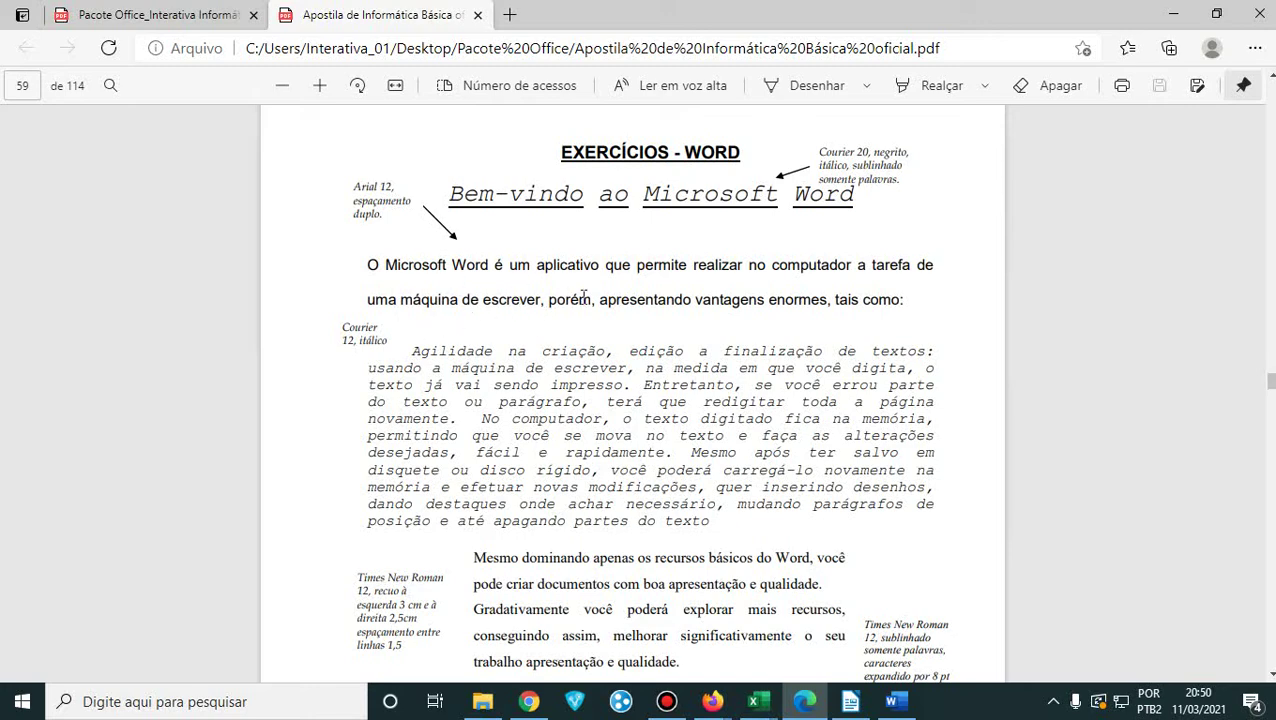
scroll(469, 372, down, 1)
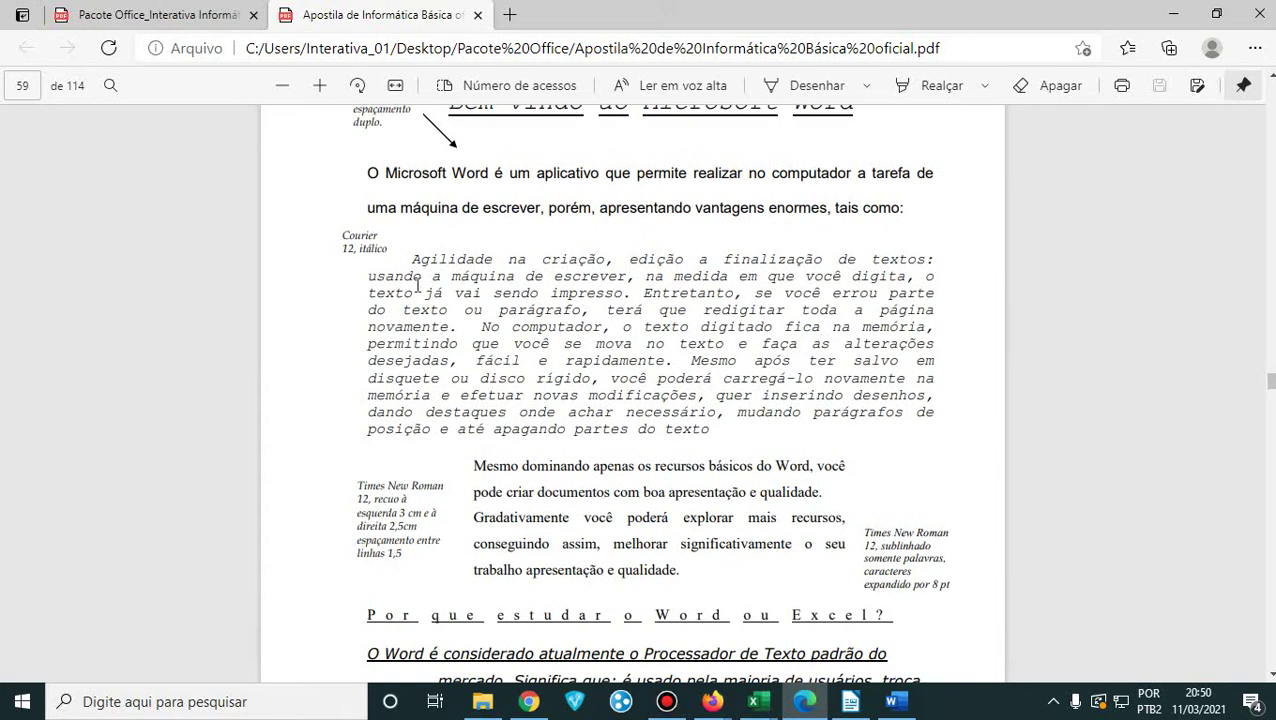
scroll(495, 401, down, 2)
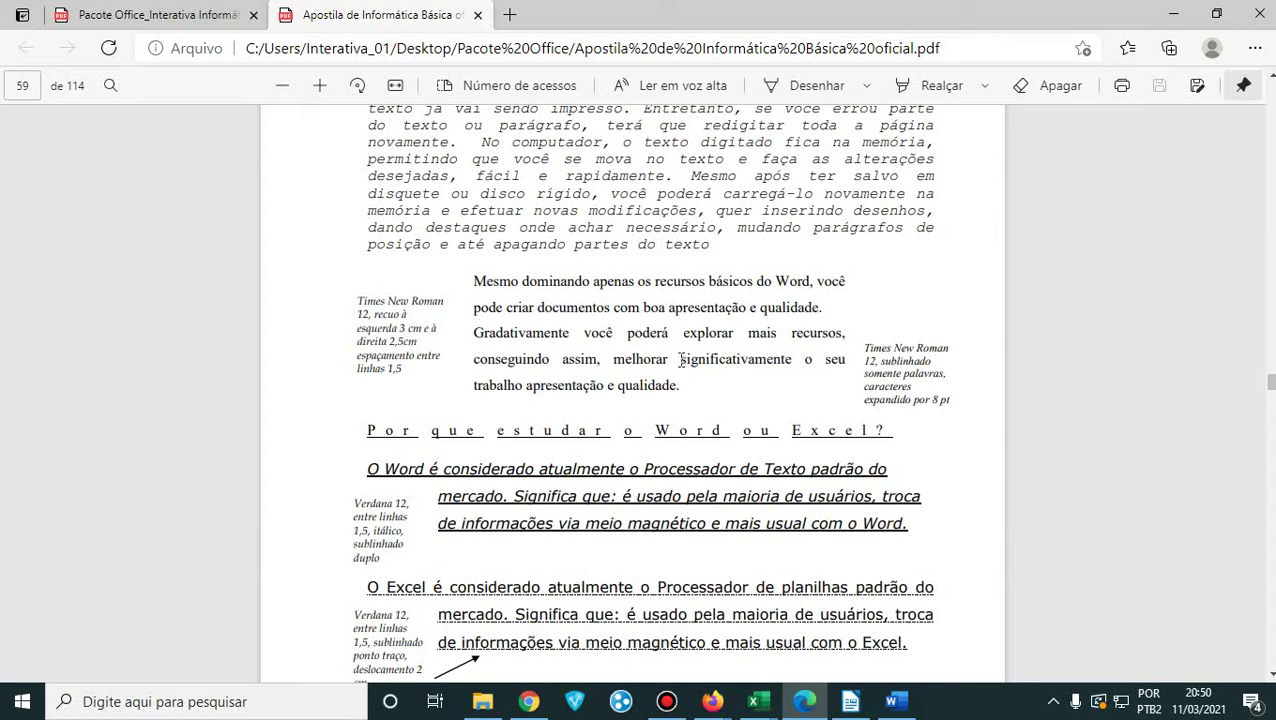
- Select the exercise title "Bem-vindo ao Microsoft Word" to point out its formatting instructions
scroll(688, 360, up, 7)
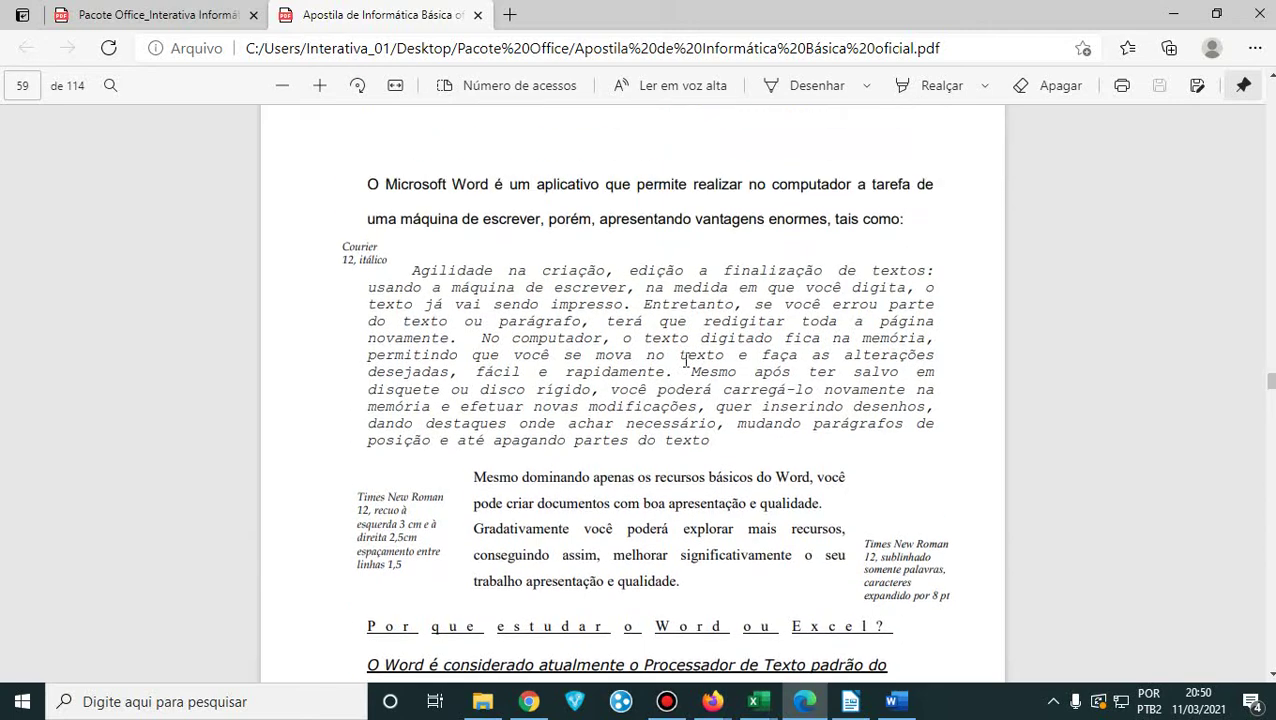
drag(445, 474, 850, 478)
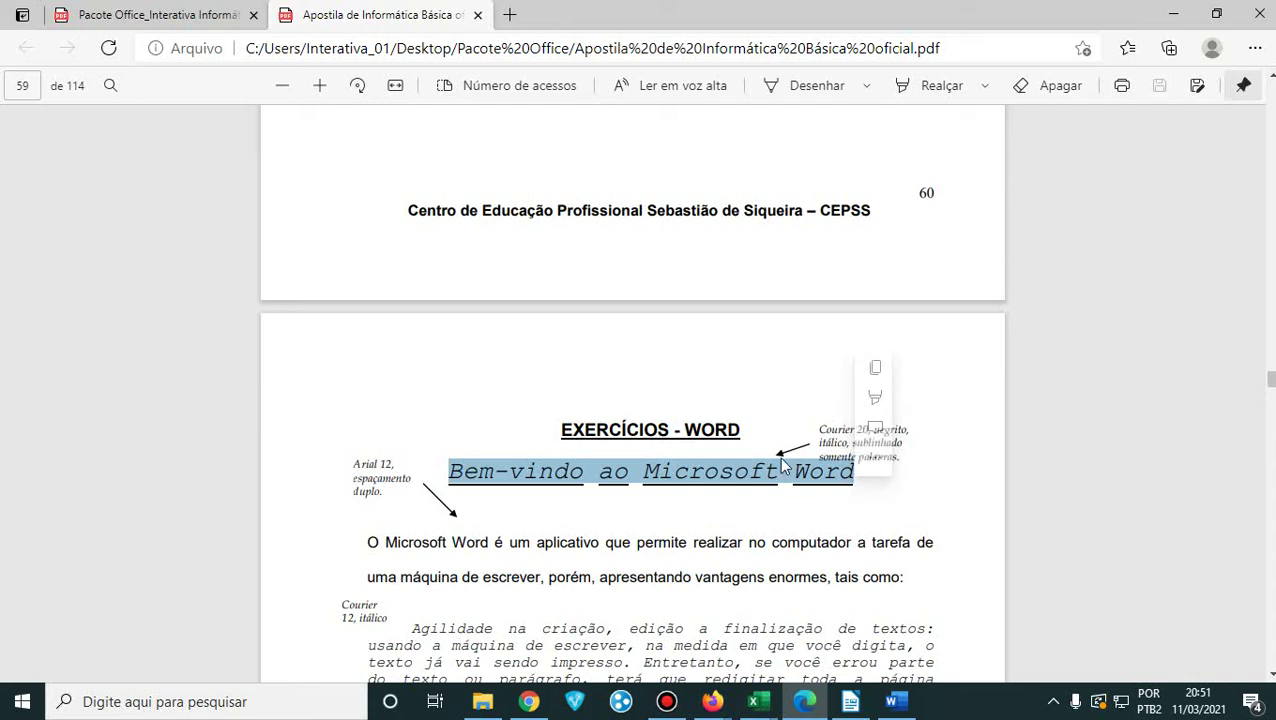
- Enlarge the page 59 handout to 150% so the formatting note beside the exercise title is readable
click(962, 501)
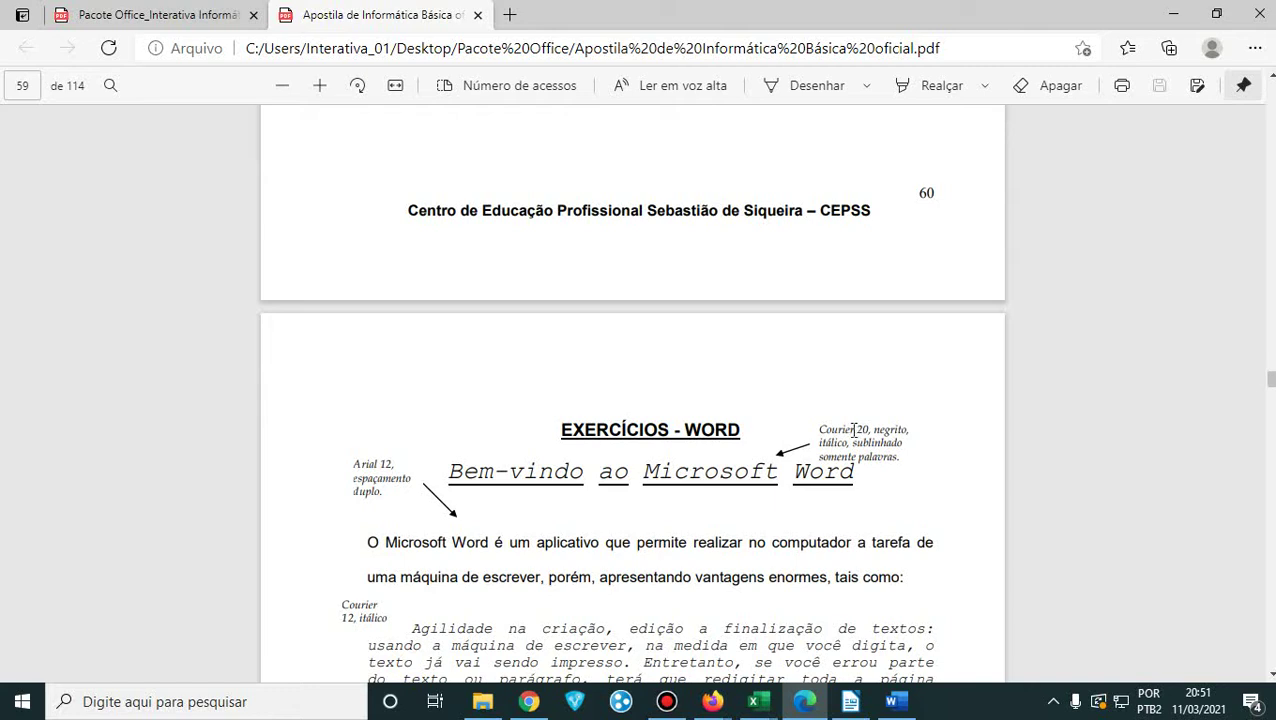
drag(854, 429, 817, 429)
click(1254, 48)
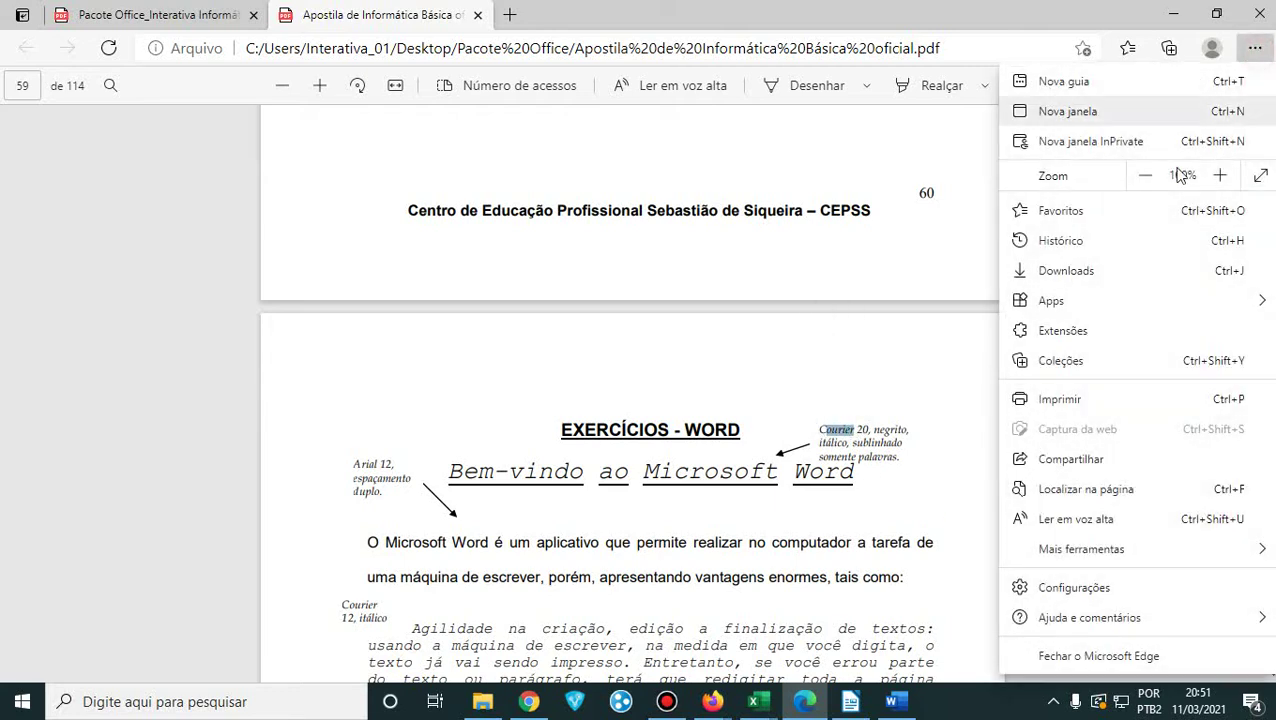
click(1219, 176)
click(1219, 176)
click(1219, 176)
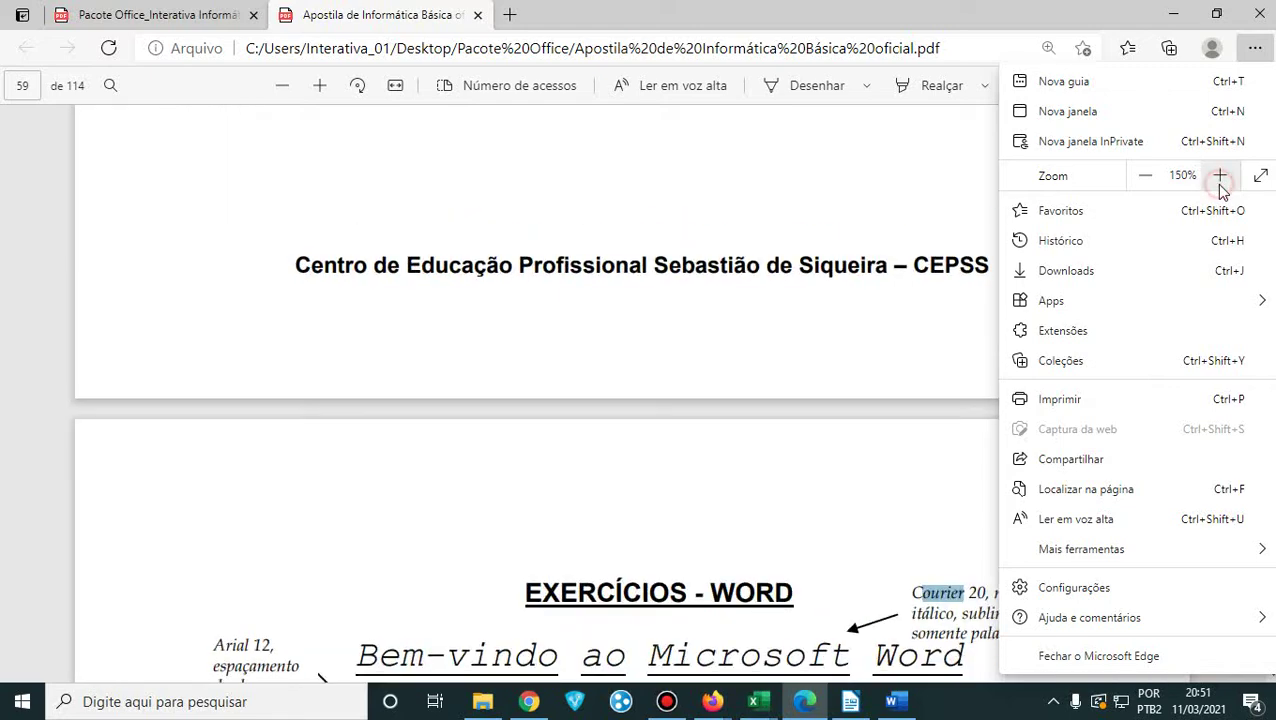
click(838, 513)
scroll(836, 512, down, 3)
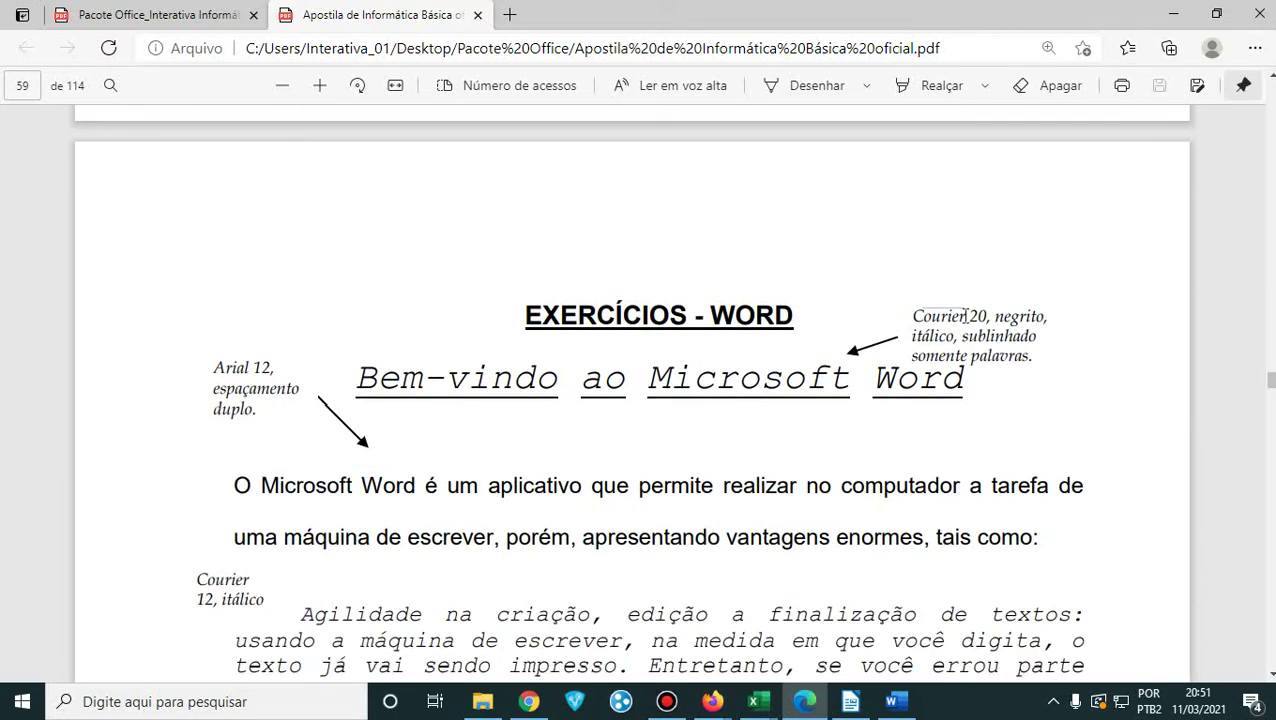
- Highlight the title note's instructions one by one: Courier 20, negrito, itálico, sublinhado, somente palavras
drag(966, 316, 911, 318)
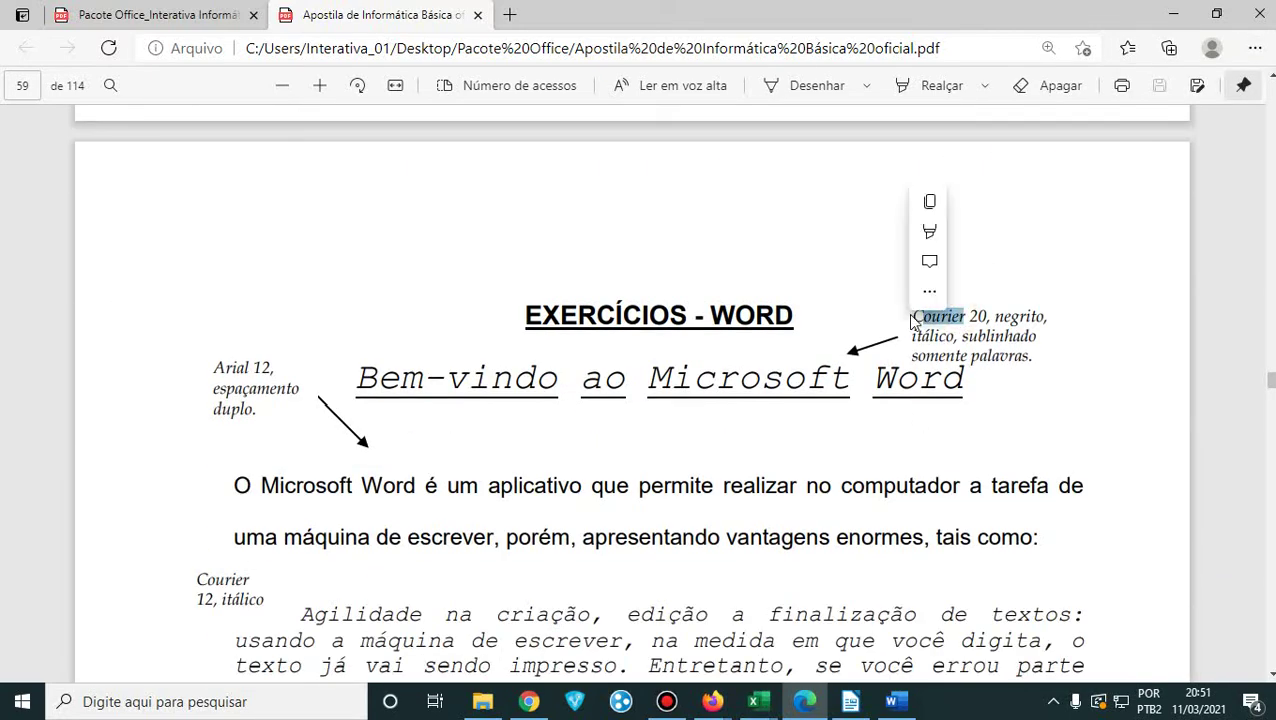
double_click(966, 318)
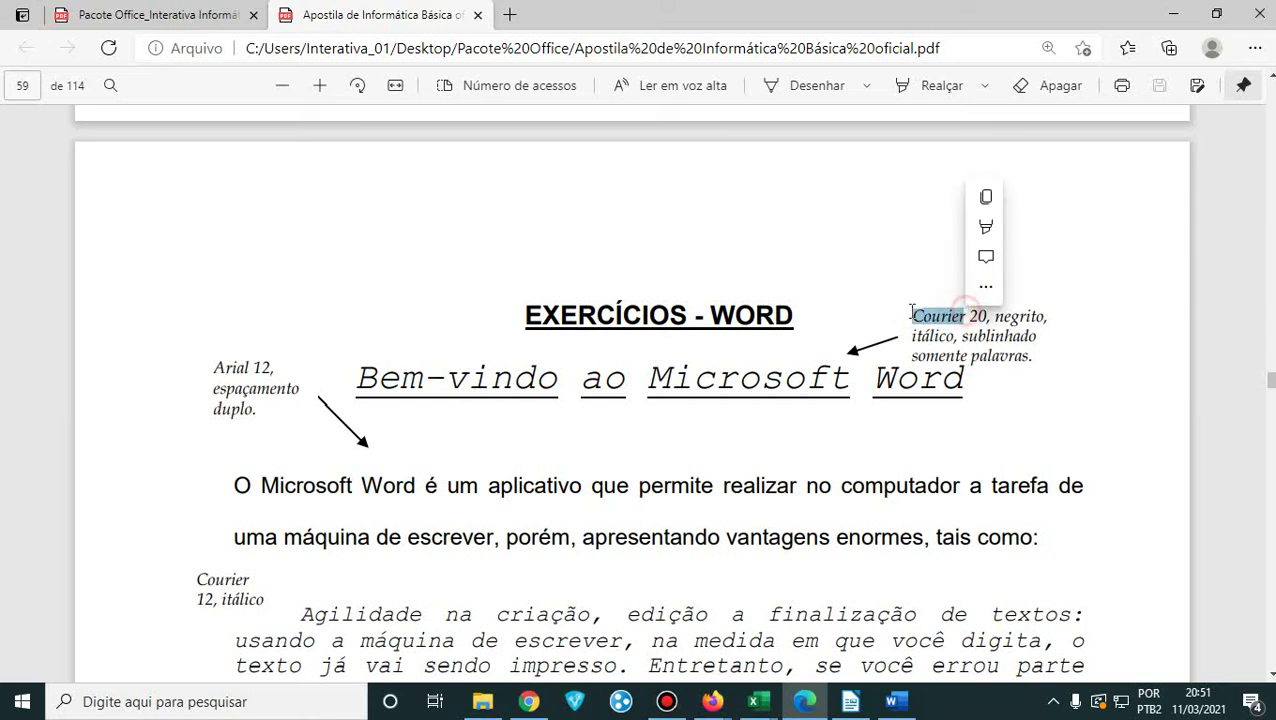
click(982, 317)
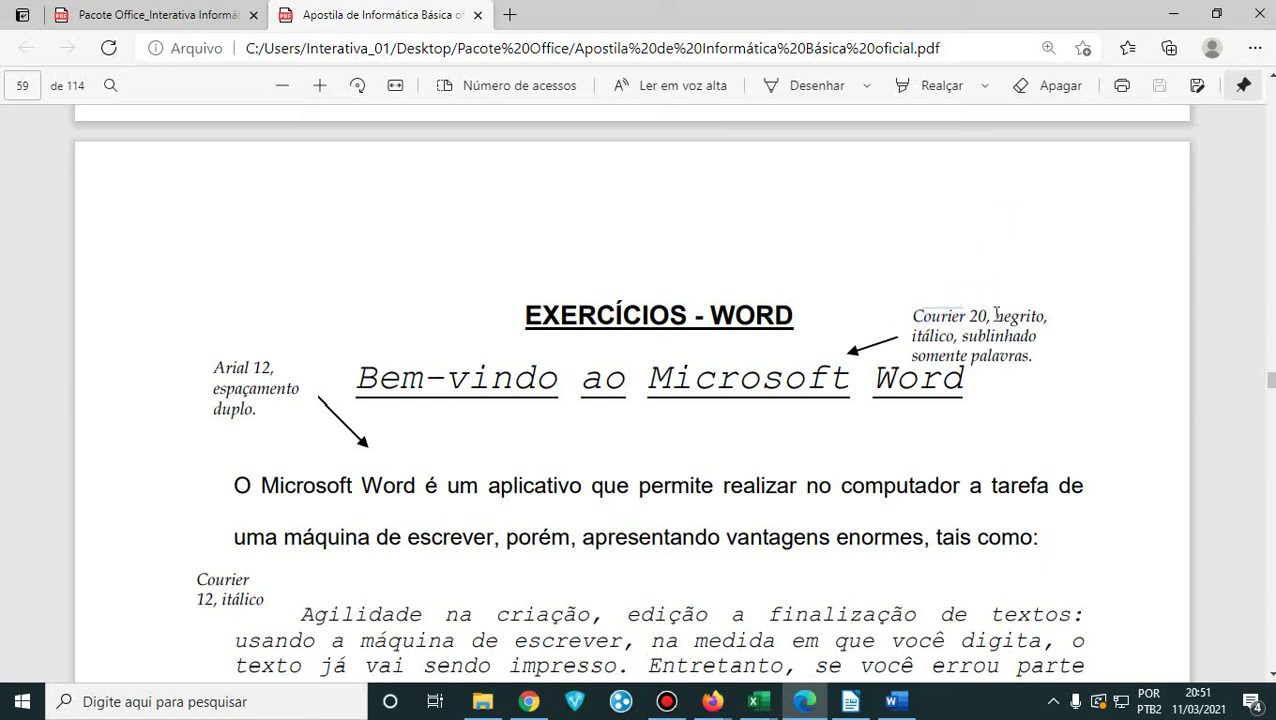
drag(995, 316, 1044, 316)
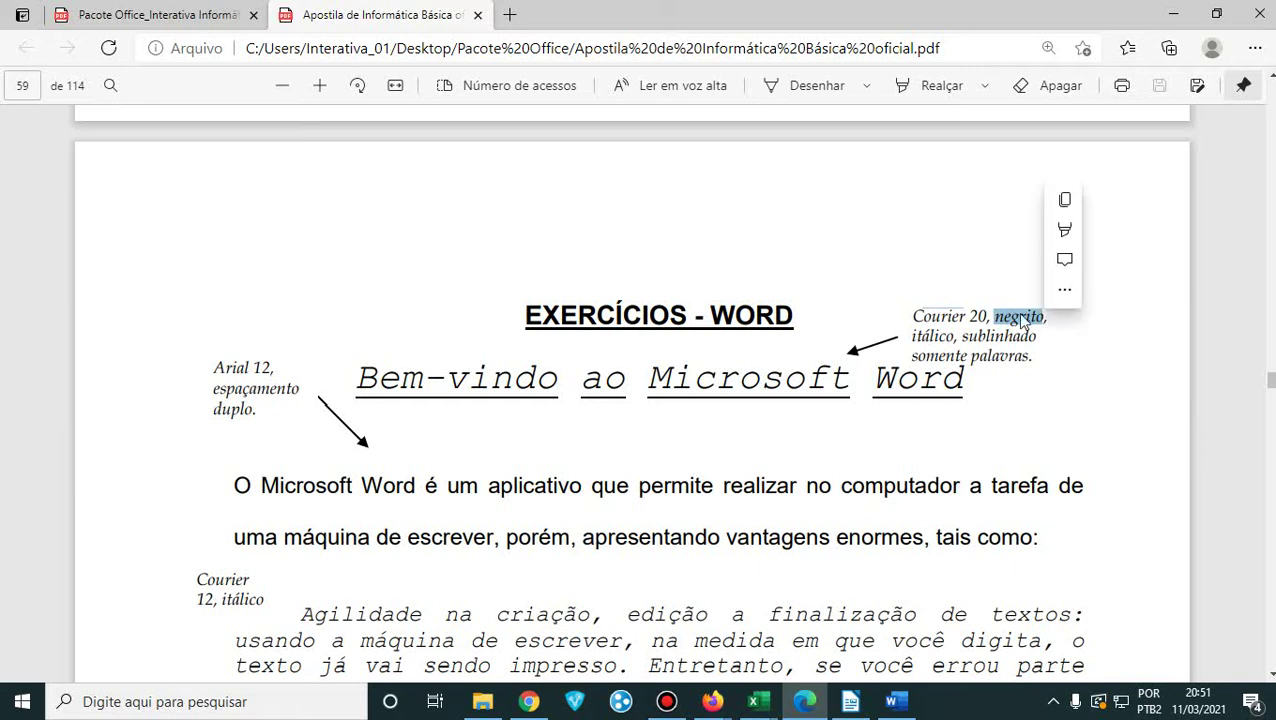
drag(914, 337, 1037, 337)
click(922, 357)
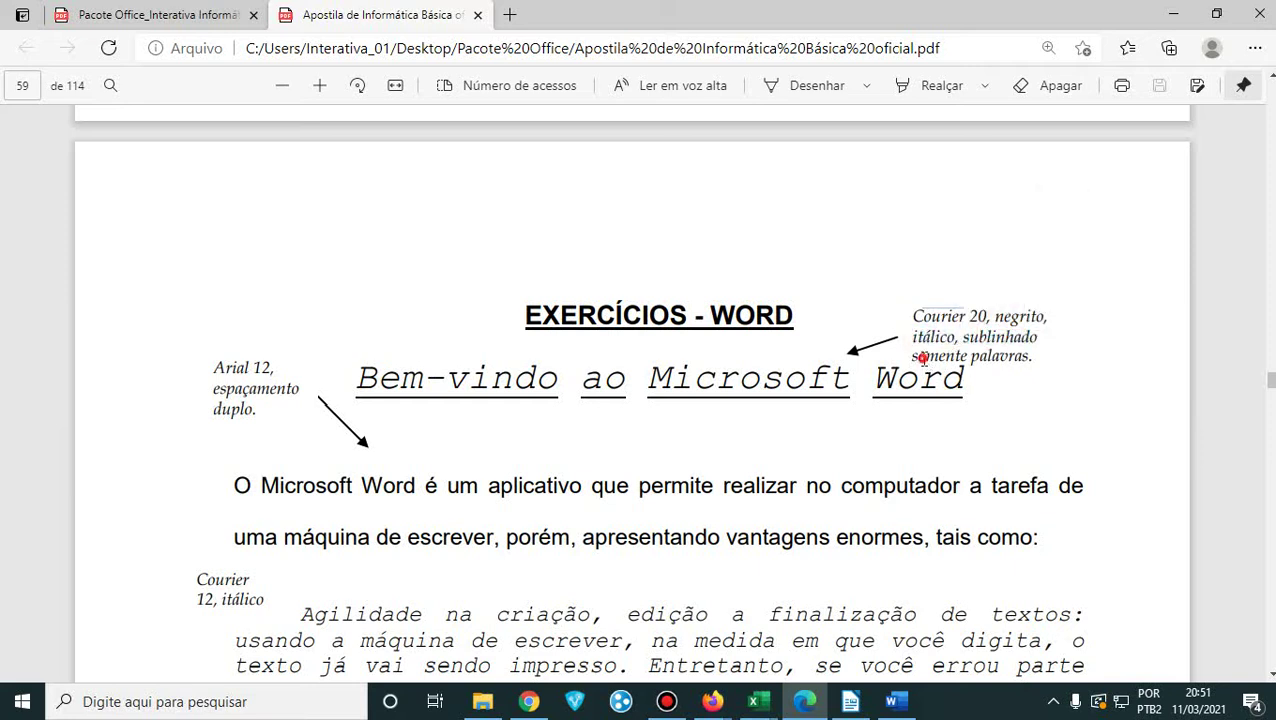
drag(922, 357, 988, 357)
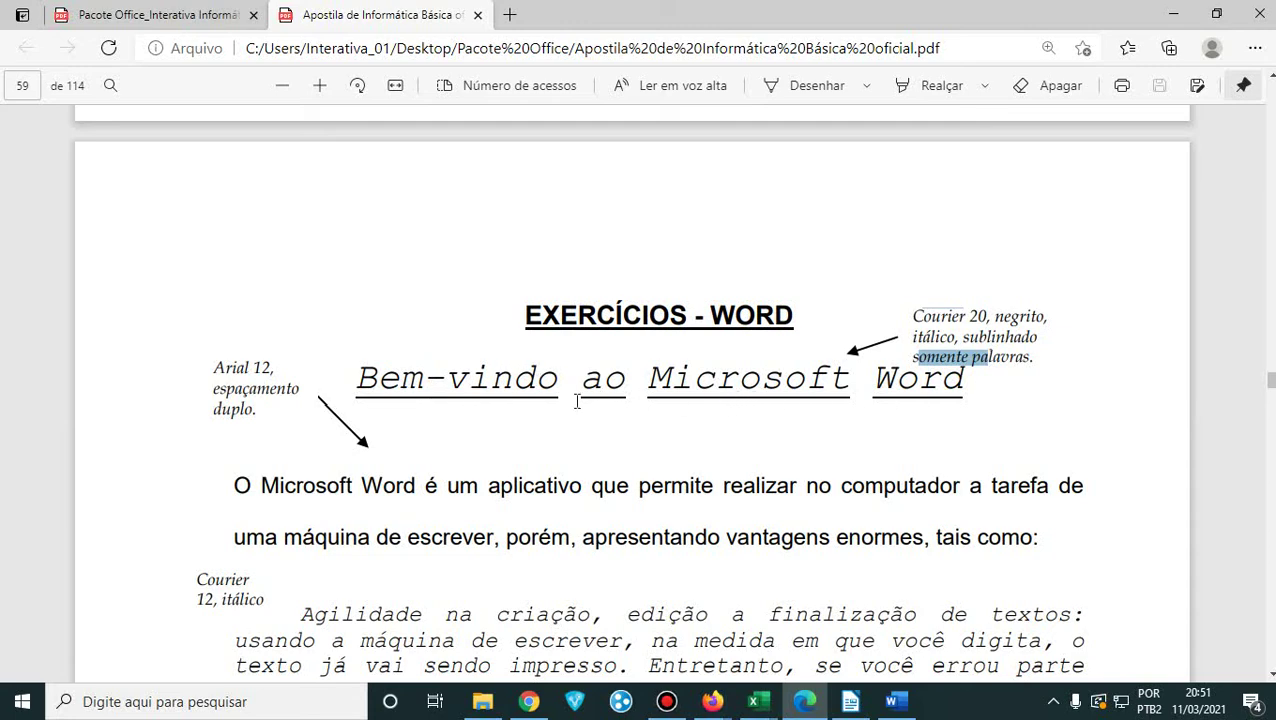
- Point out the "Arial 12" note and highlight the "Agilidade na criação" paragraph to which the Courier 12 italic note applies
scroll(577, 401, down, 3)
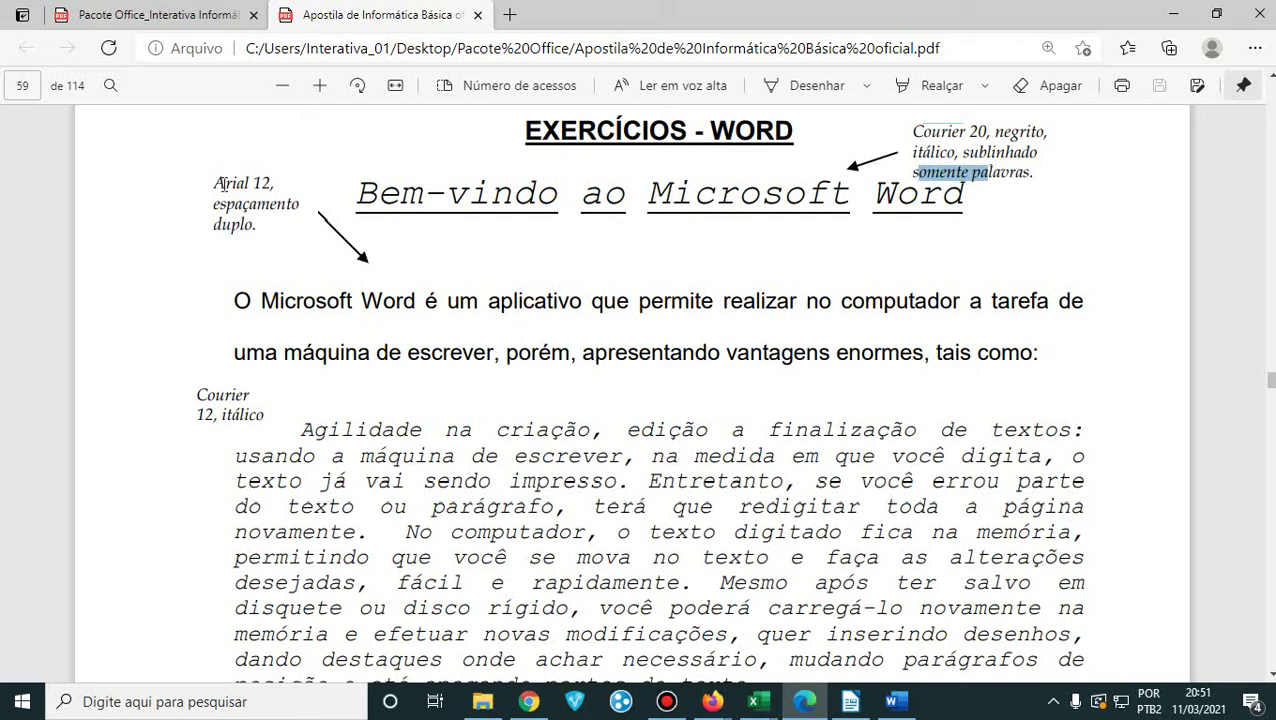
drag(213, 183, 275, 186)
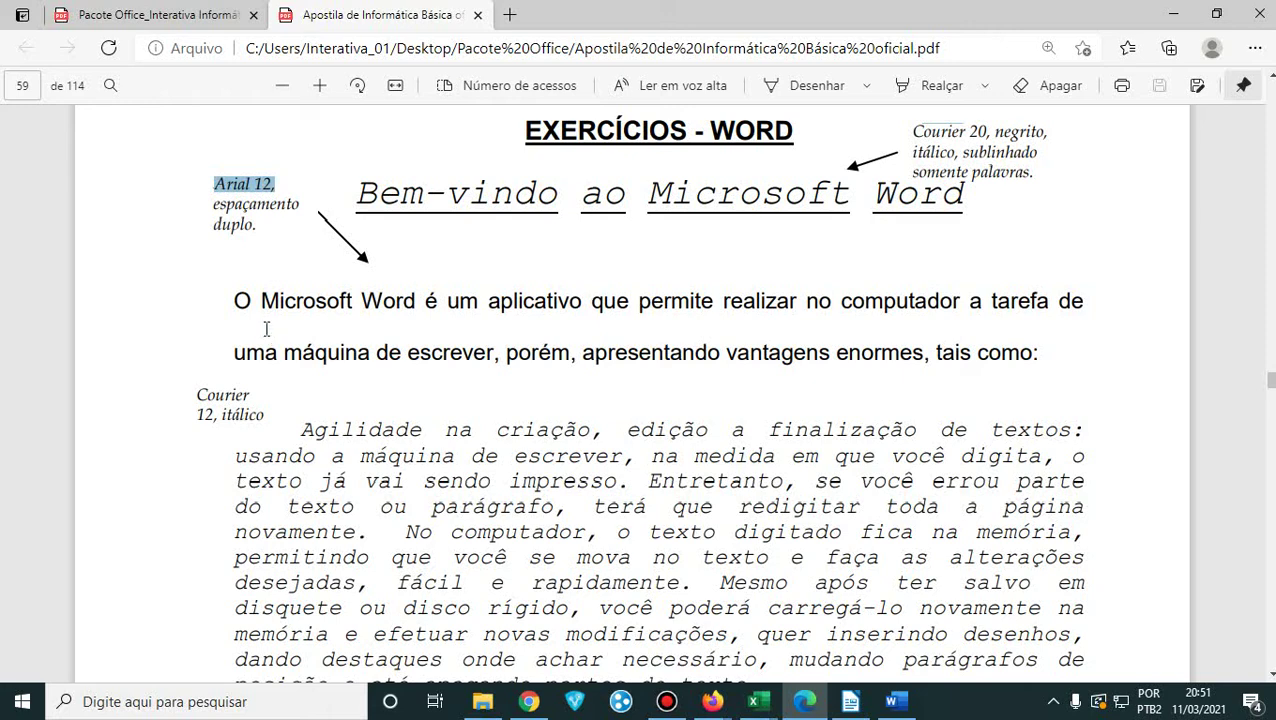
scroll(266, 328, down, 2)
drag(302, 241, 755, 497)
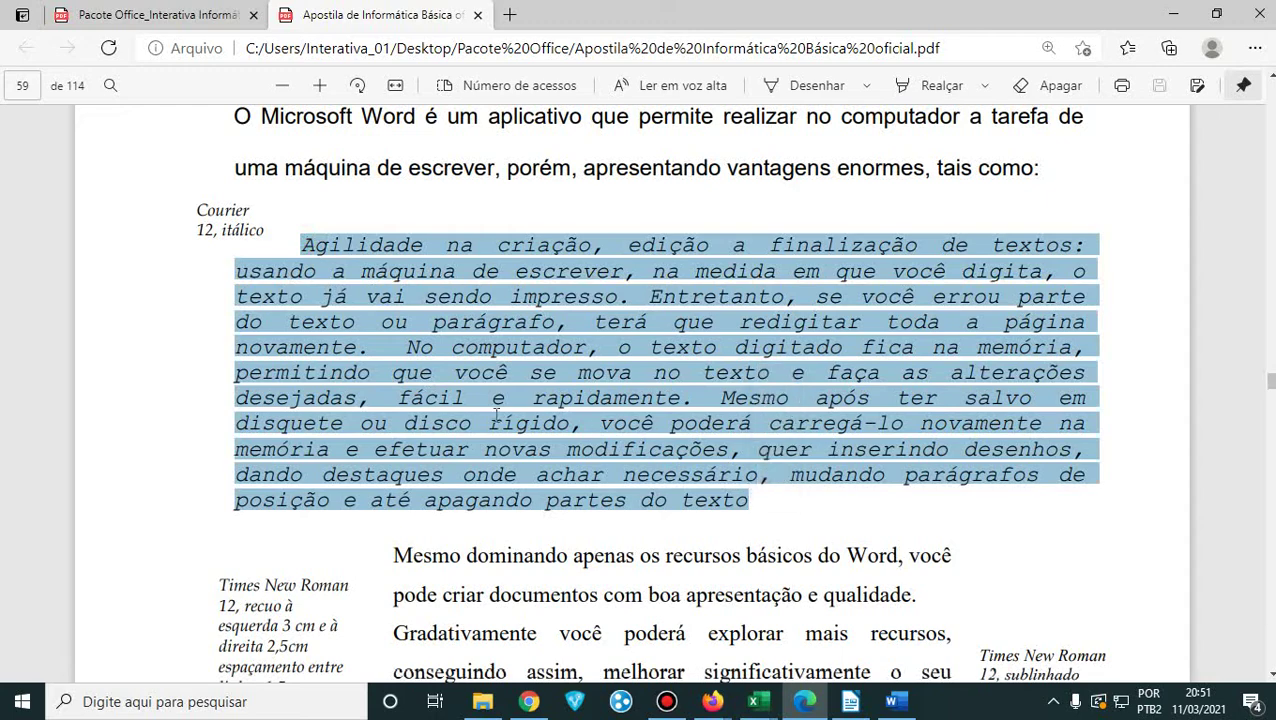
scroll(467, 405, up, 4)
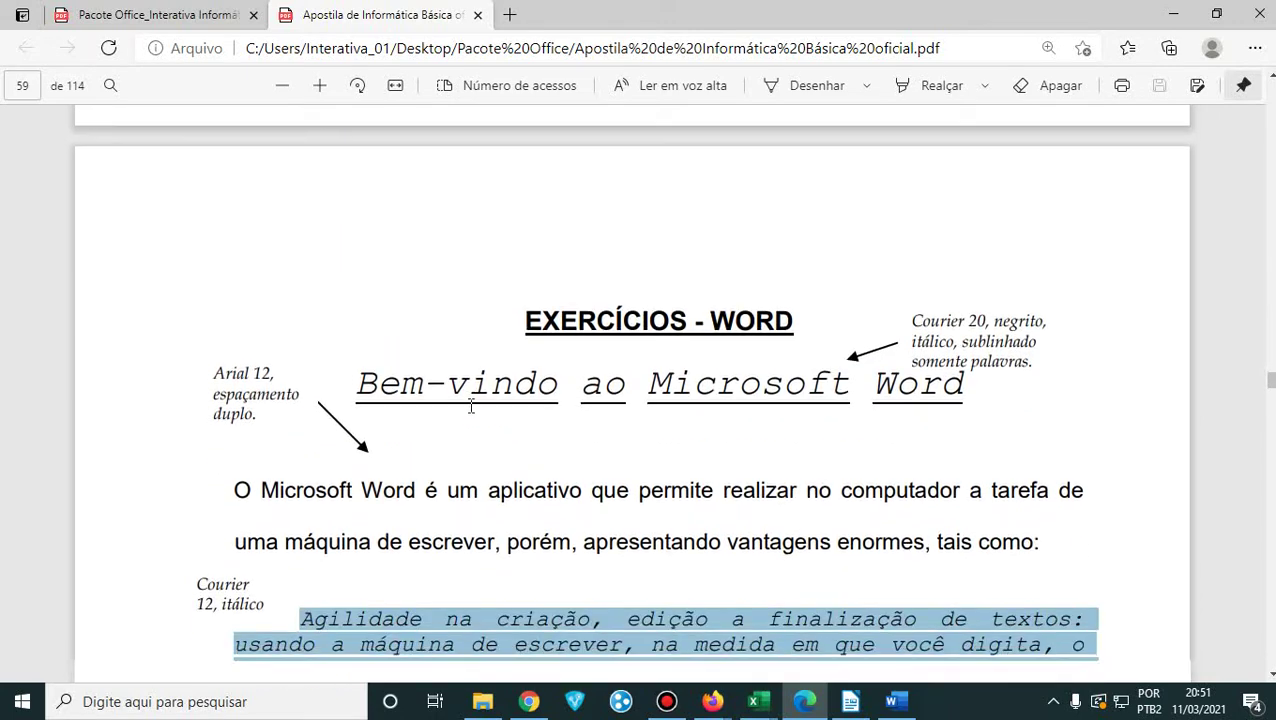
- Restore the handout window to a smaller size and create a blank document in Word
drag(950, 11, 965, 276)
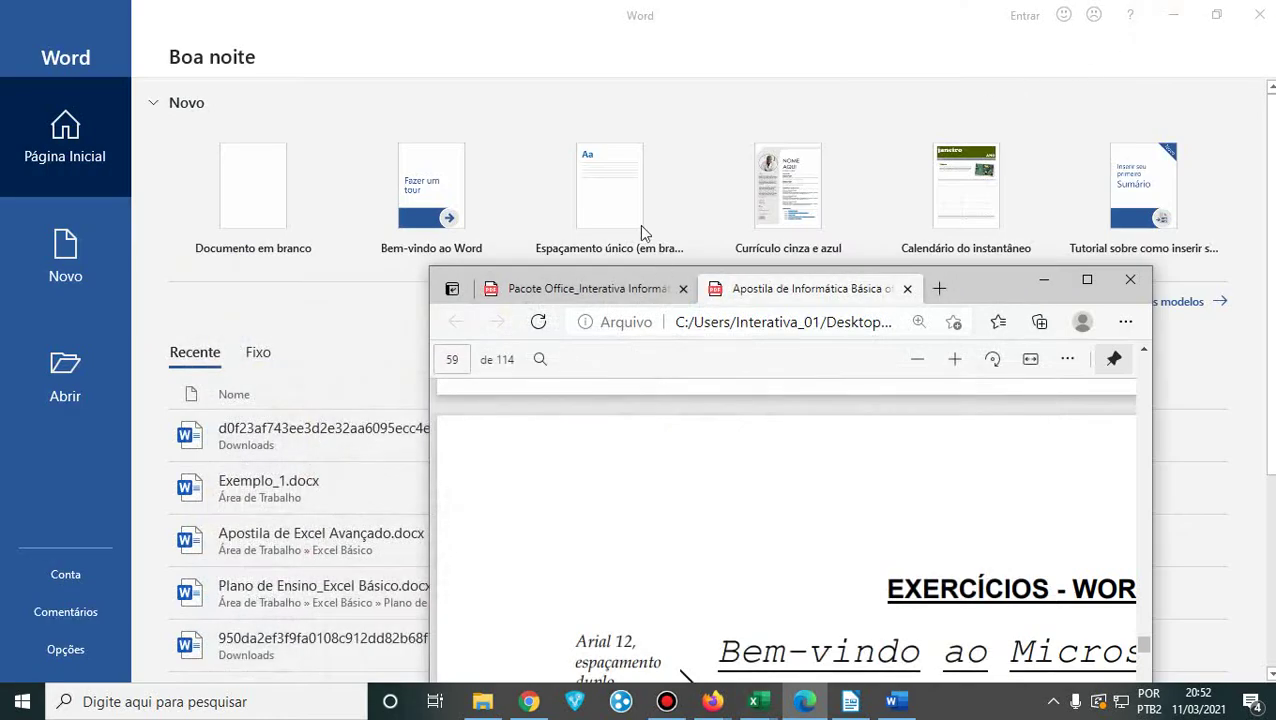
click(252, 206)
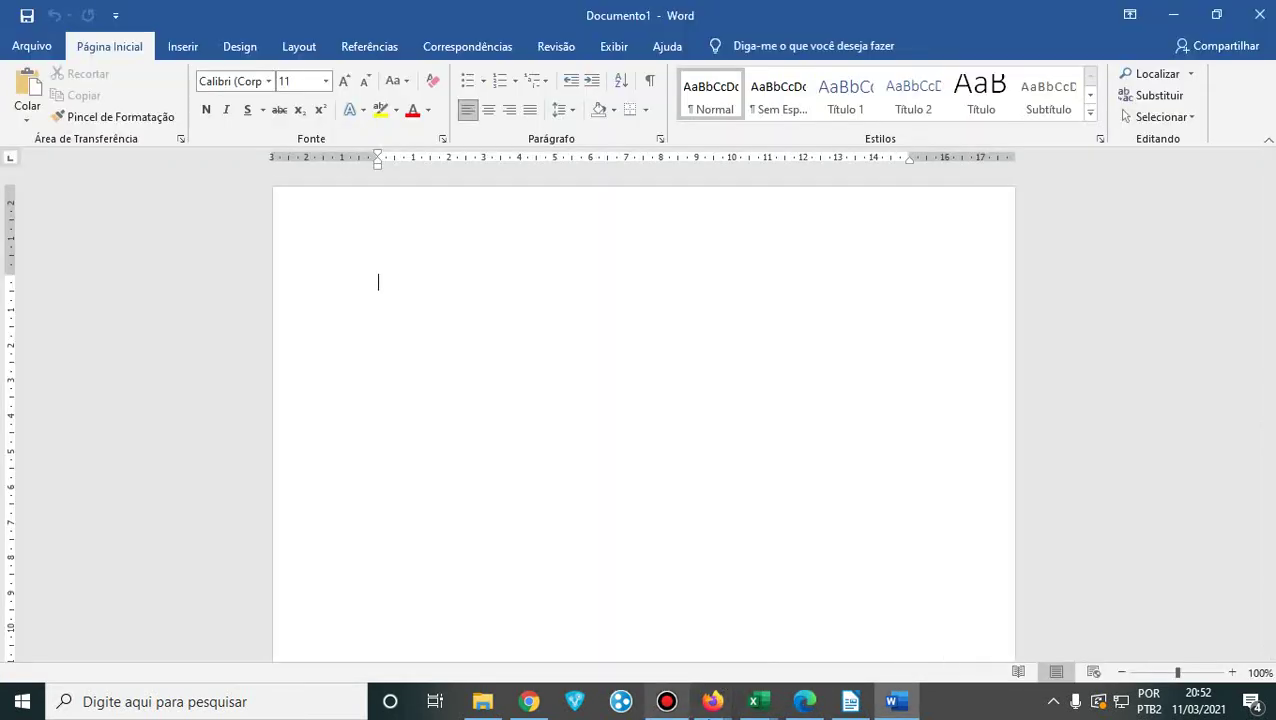
- Check the Google Meet call and the Operador de Computador WhatsApp group, and return to the blank Word document
mouse_move(712, 701)
click(615, 630)
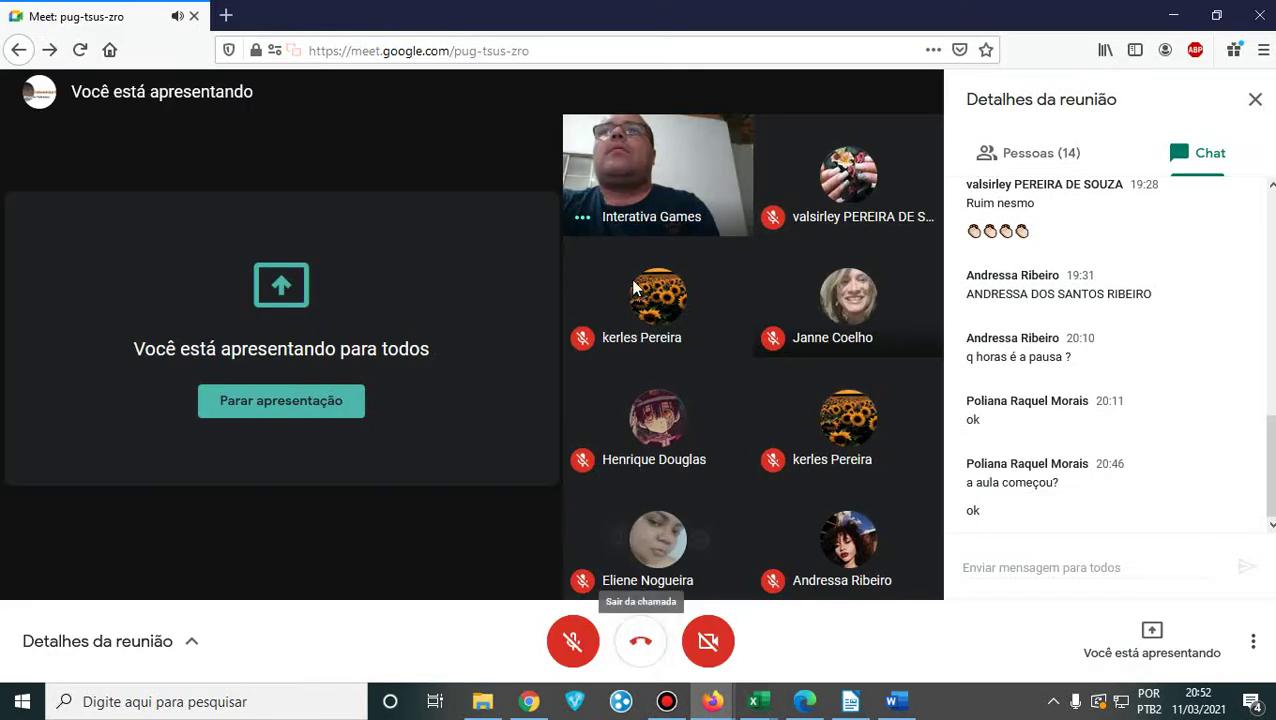
click(1172, 22)
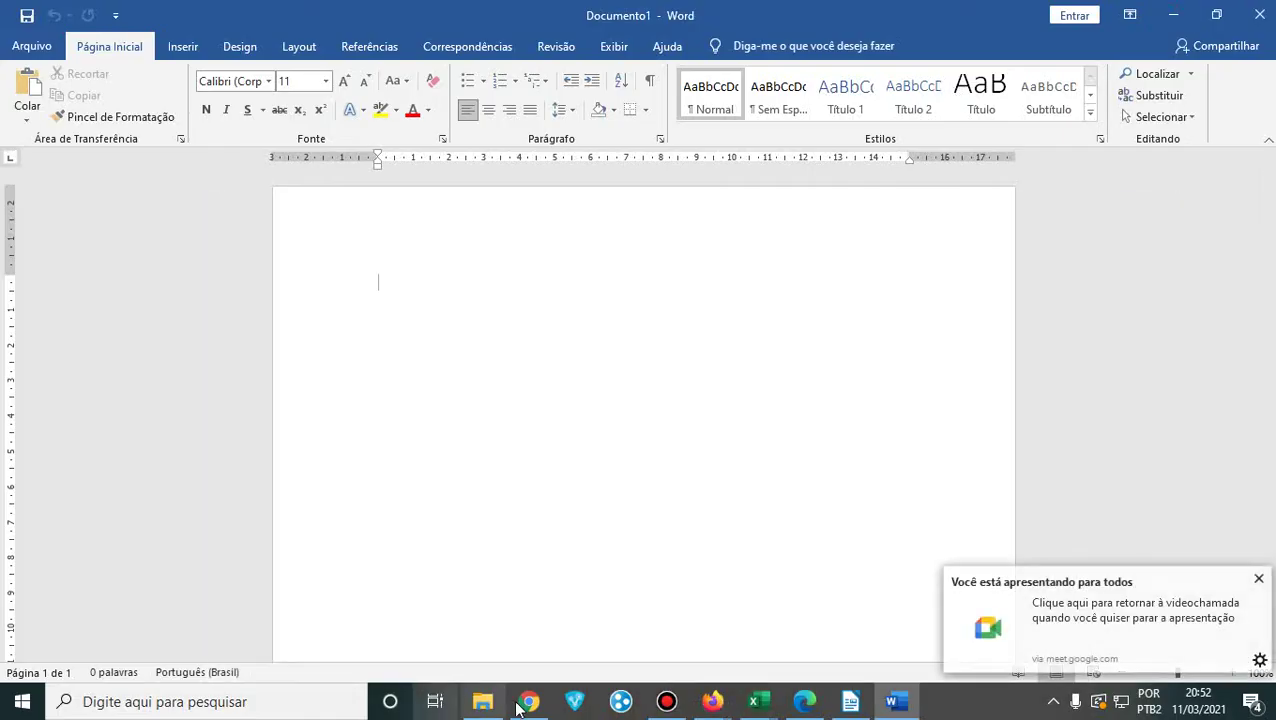
click(529, 701)
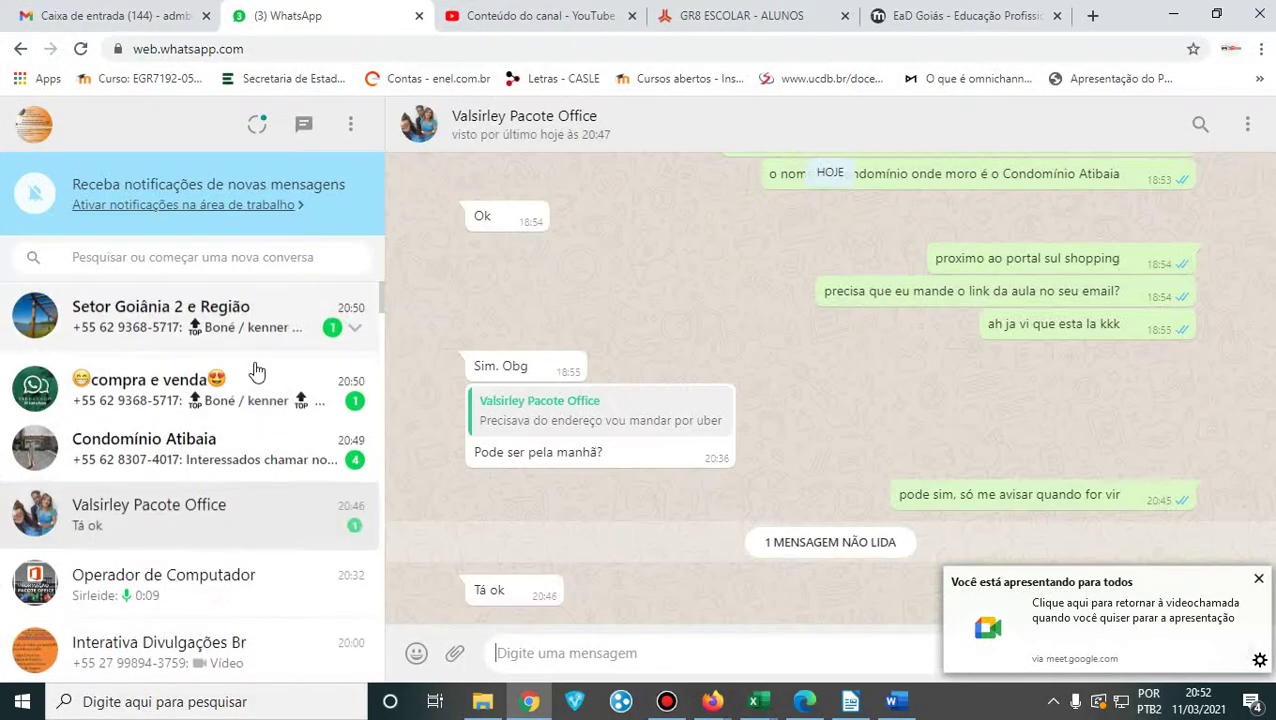
click(229, 587)
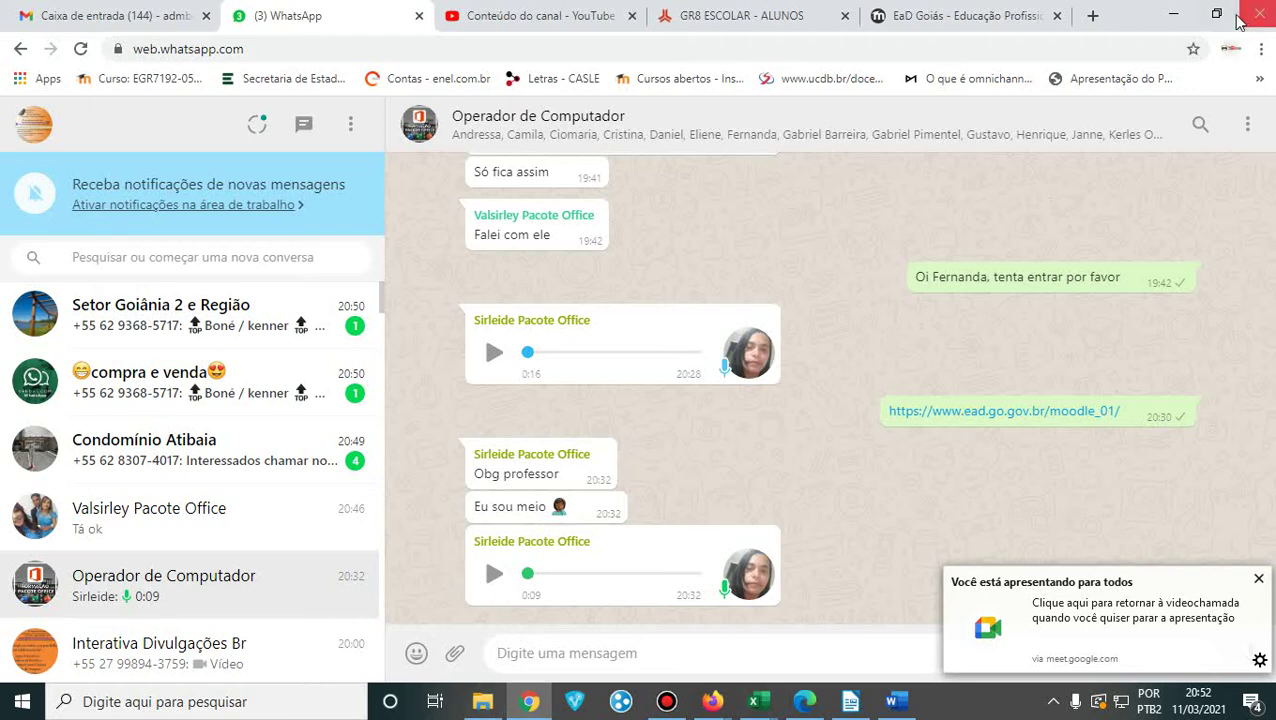
click(1173, 15)
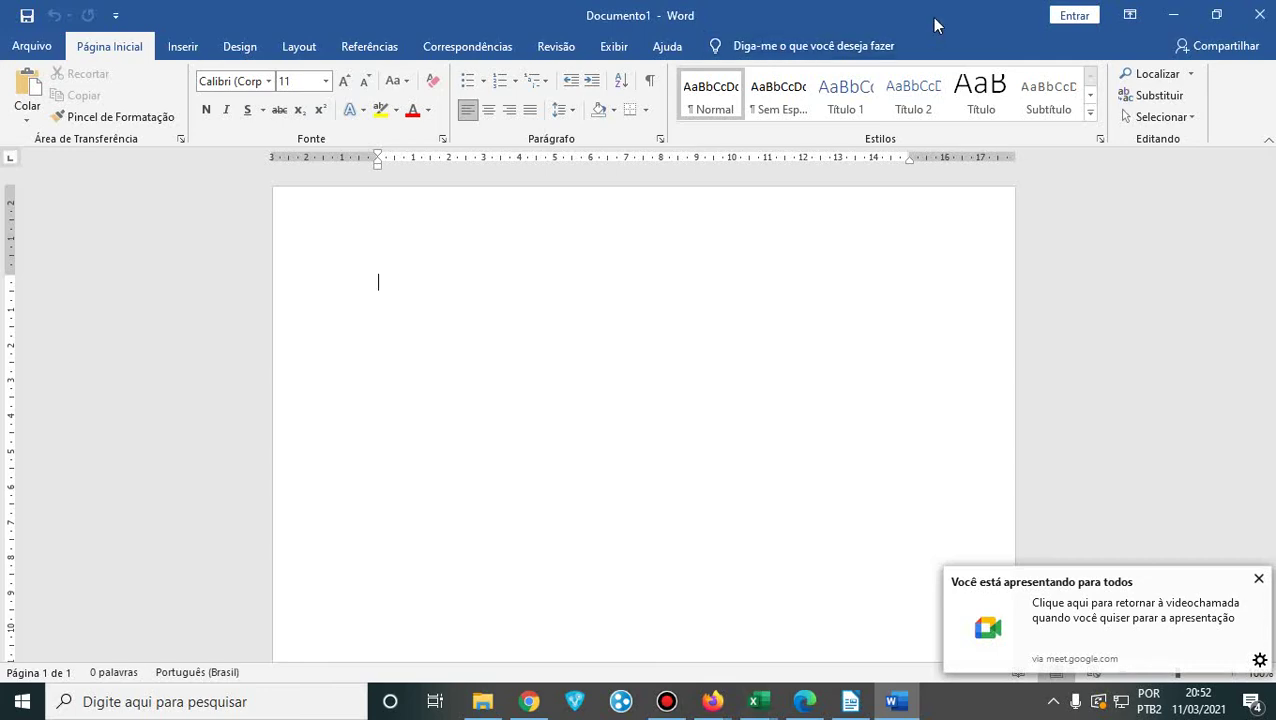
- Arrange the blank Word document and the Informática Básica handout side by side, with Word on the left half
drag(934, 23, 1, 220)
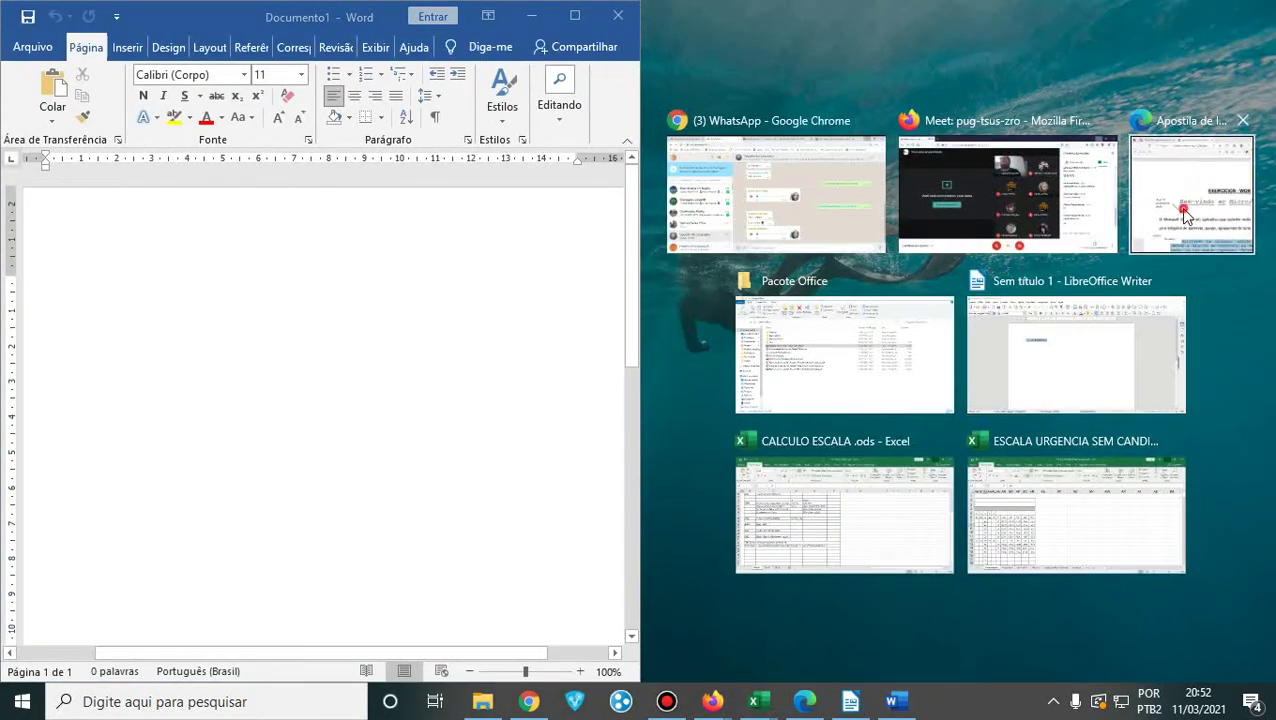
click(1178, 208)
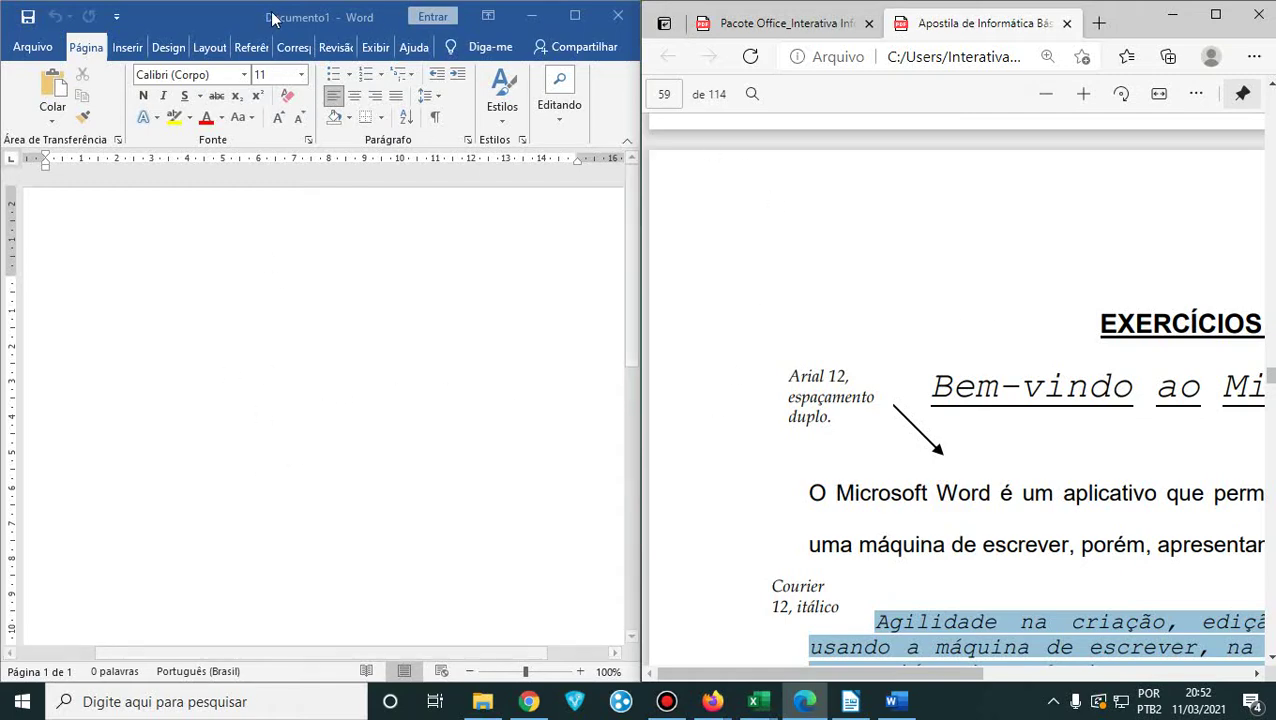
drag(271, 22, 2, 378)
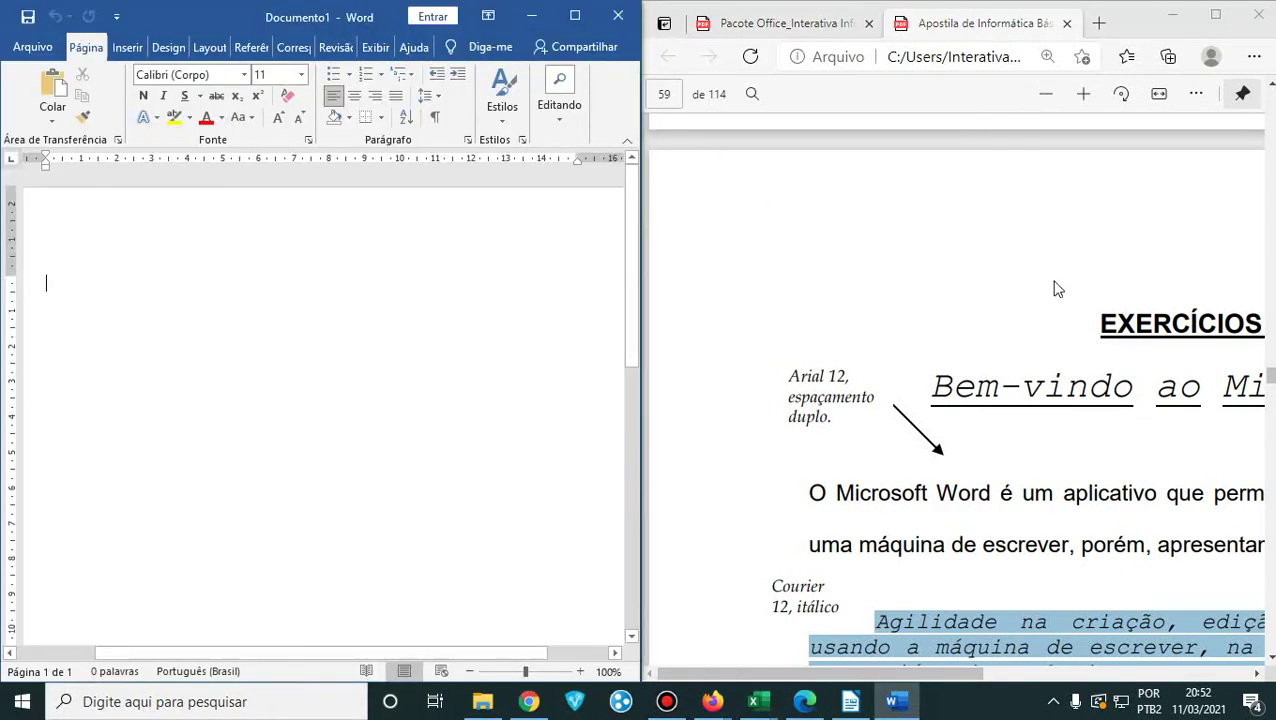
drag(1154, 44, 1275, 209)
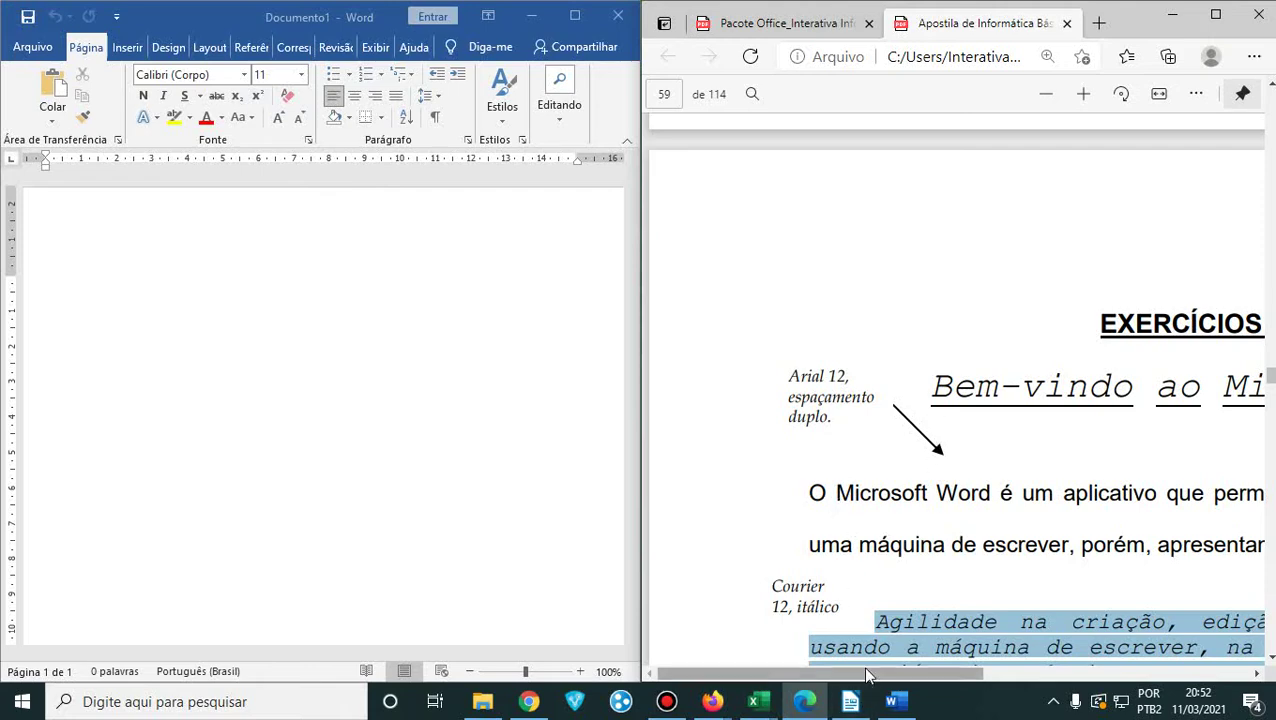
- Reduce the handout zoom to 100% so the exercise title and its notes fit in the half-width window
drag(861, 675, 938, 676)
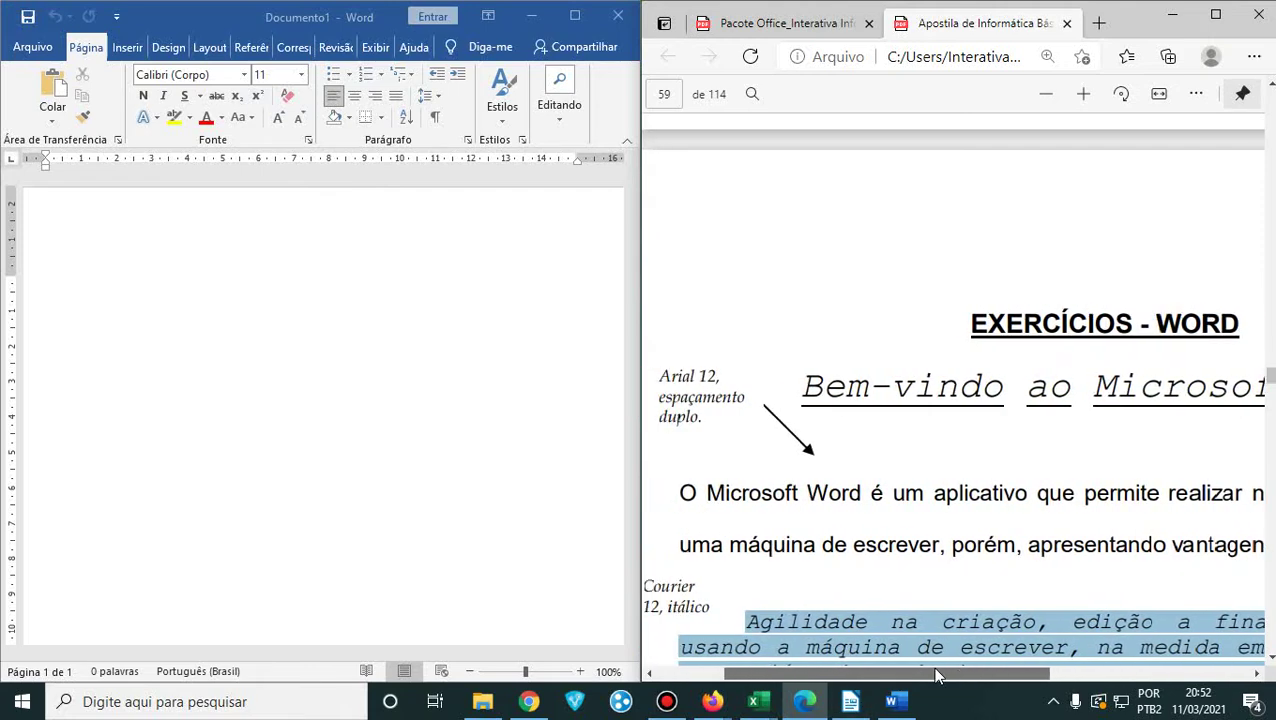
click(1254, 56)
click(1137, 184)
click(1137, 184)
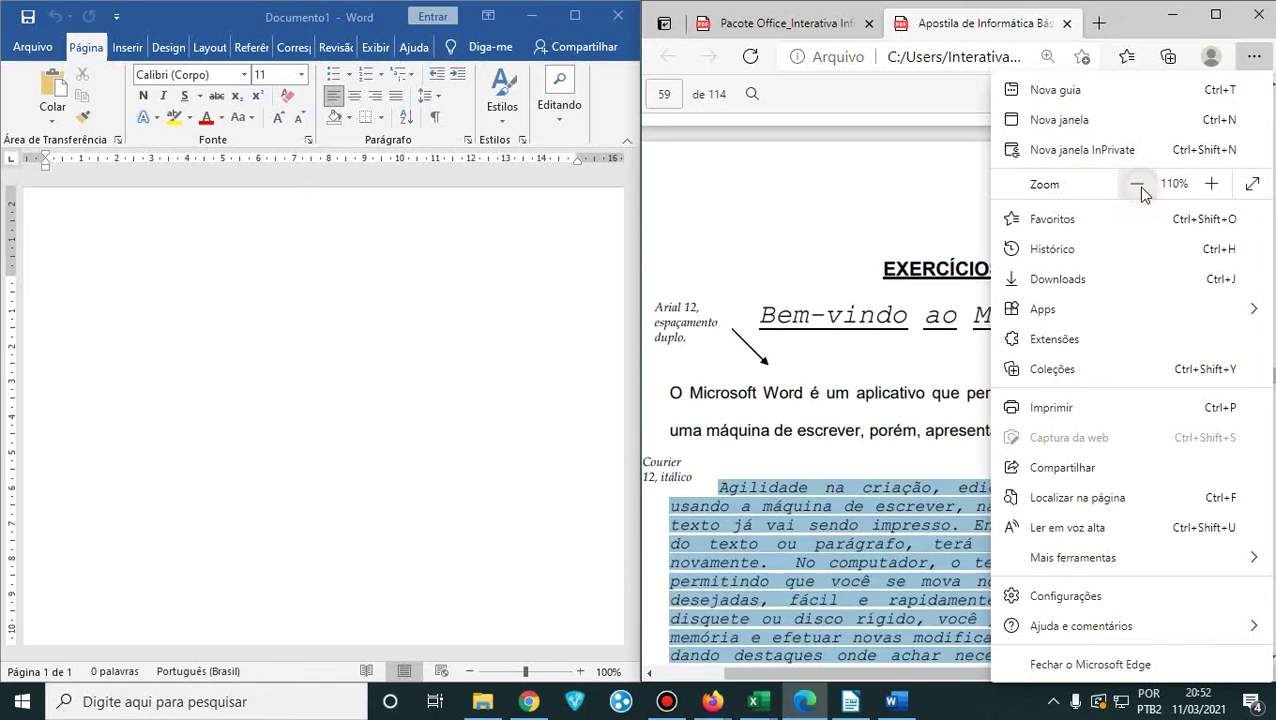
click(1137, 184)
click(869, 244)
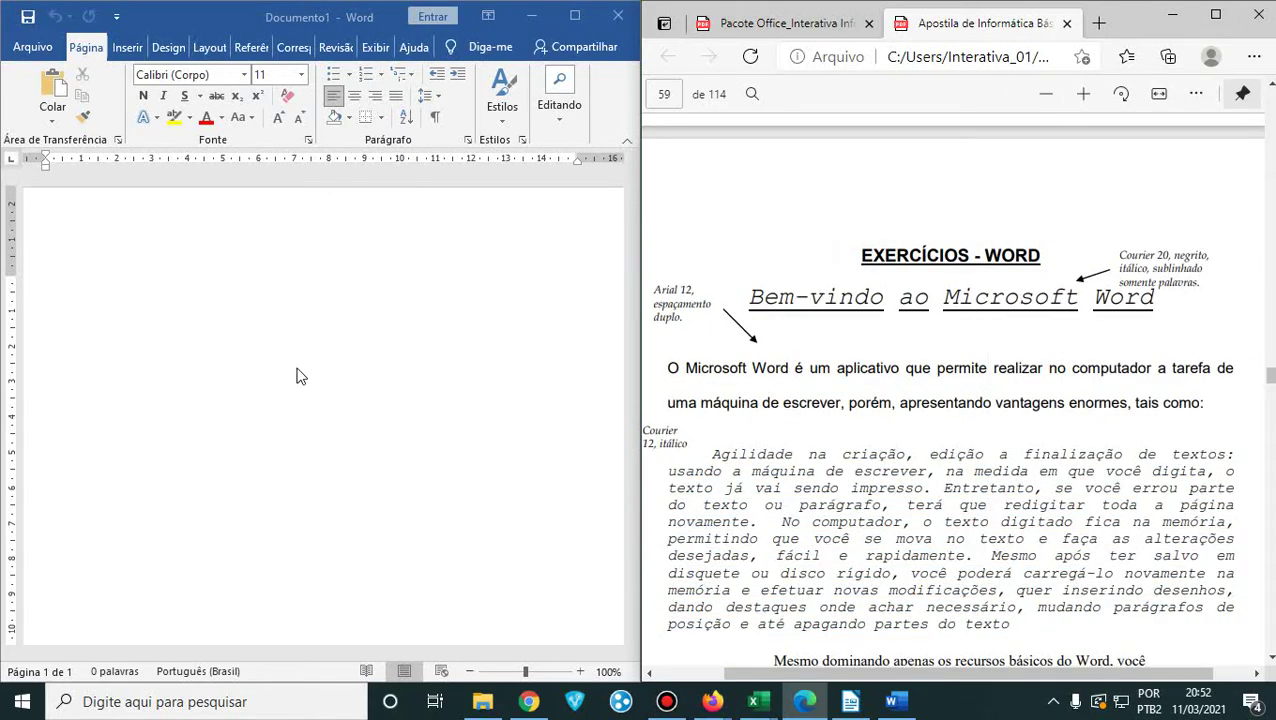
- Reduce the Word document zoom to 70% and enter the exercise title "Bem-vindo ao Microsoft Word" on its first line
click(148, 256)
drag(428, 648, 162, 362)
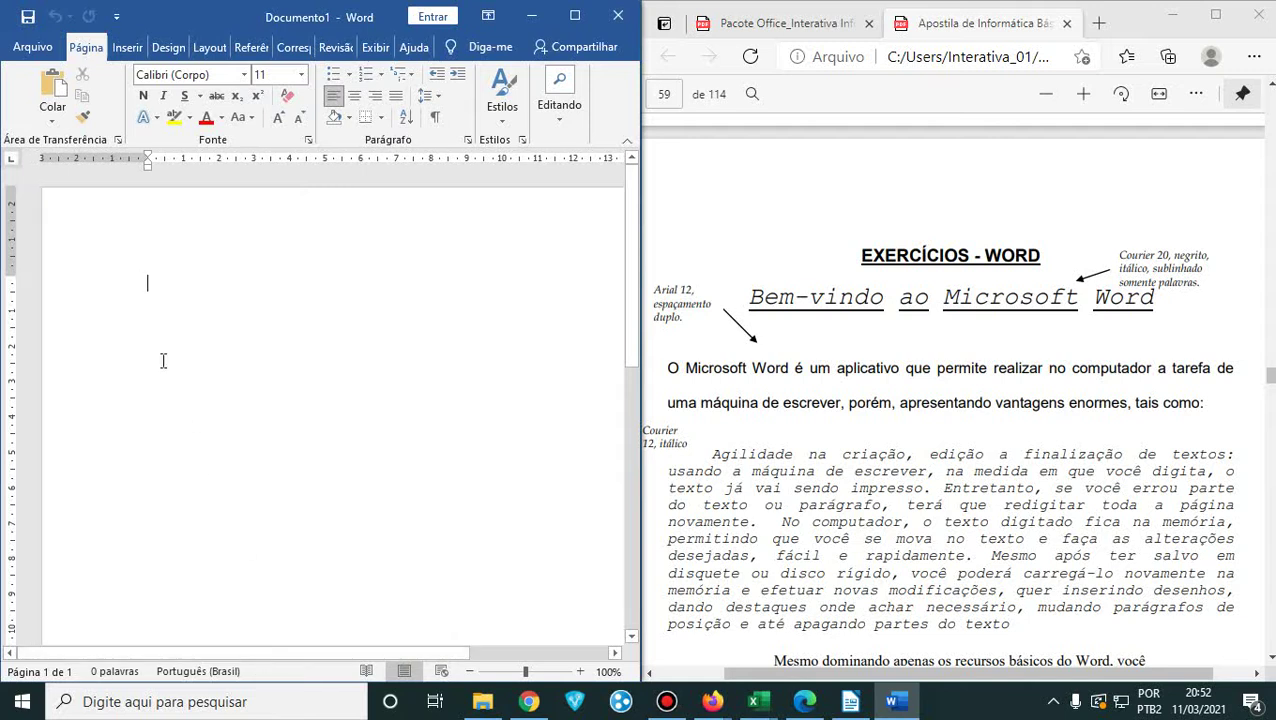
click(470, 671)
click(470, 671)
click(470, 671)
click(182, 240)
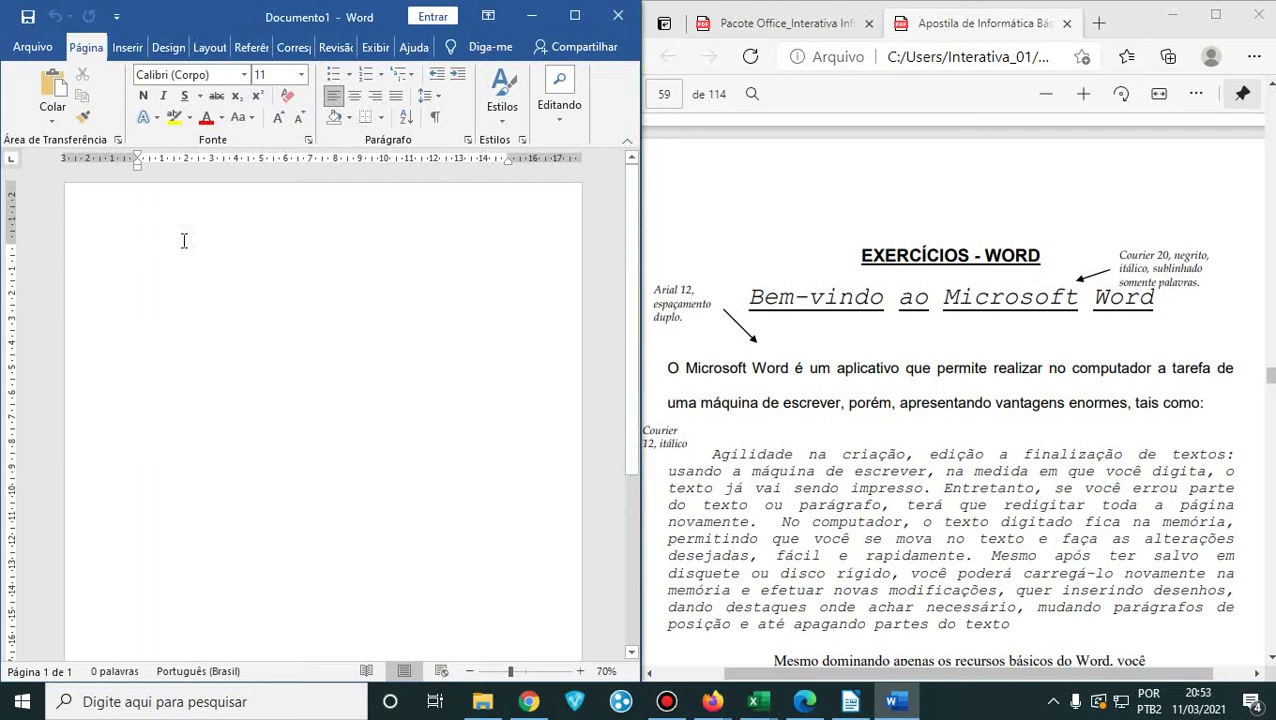
key(ctrl+v)
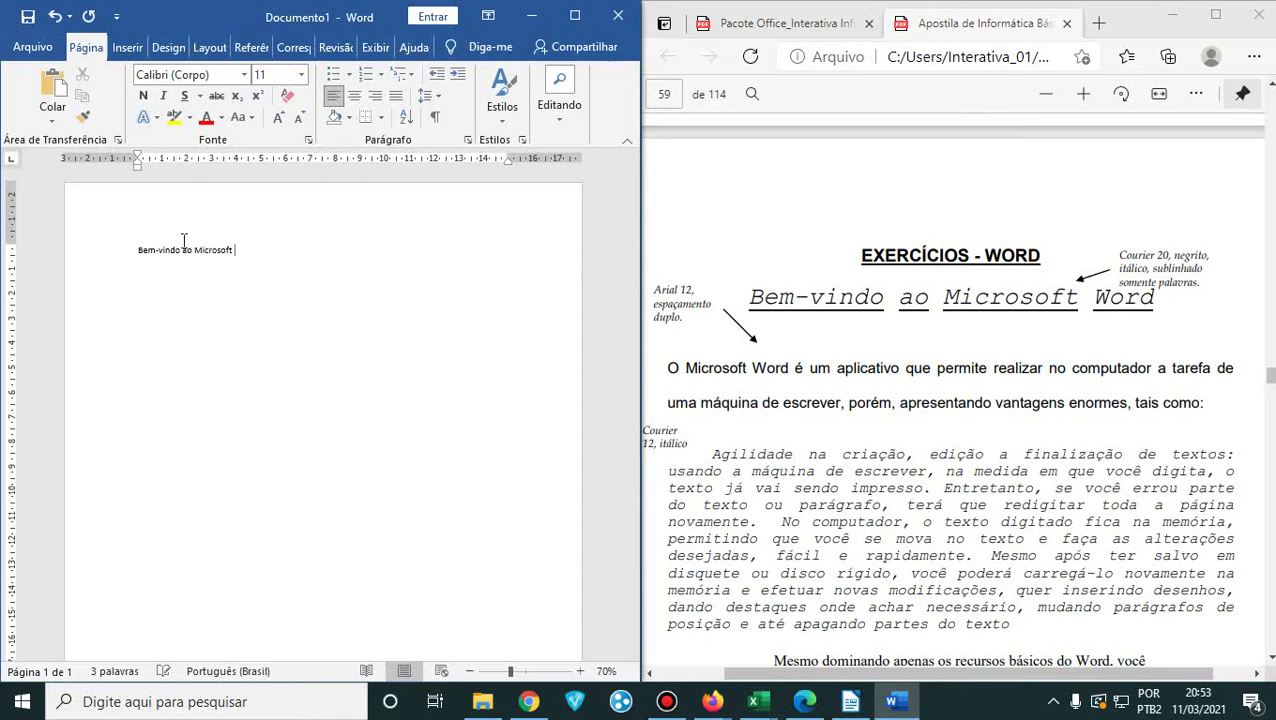
text(ord)
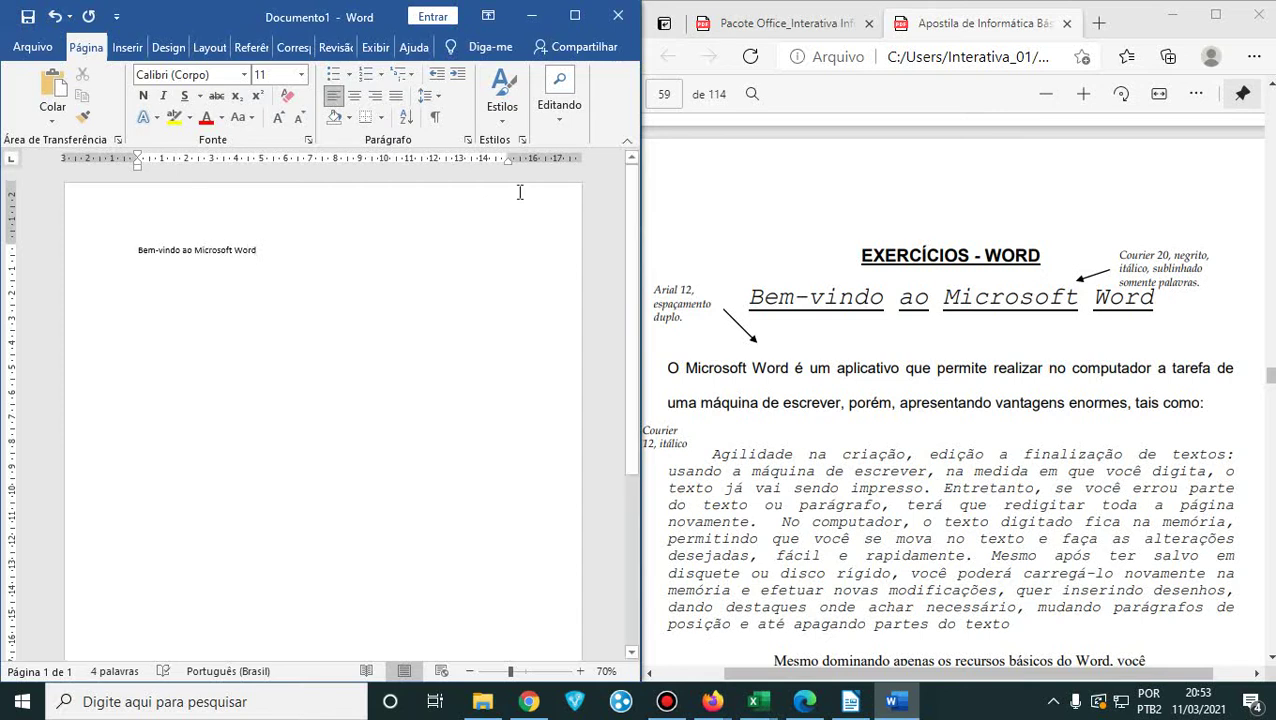
- Enlarge the Word document to 130% and select the whole title line "Bem-vindo ao Microsoft Word"
click(580, 671)
click(580, 671)
click(580, 671)
click(580, 671)
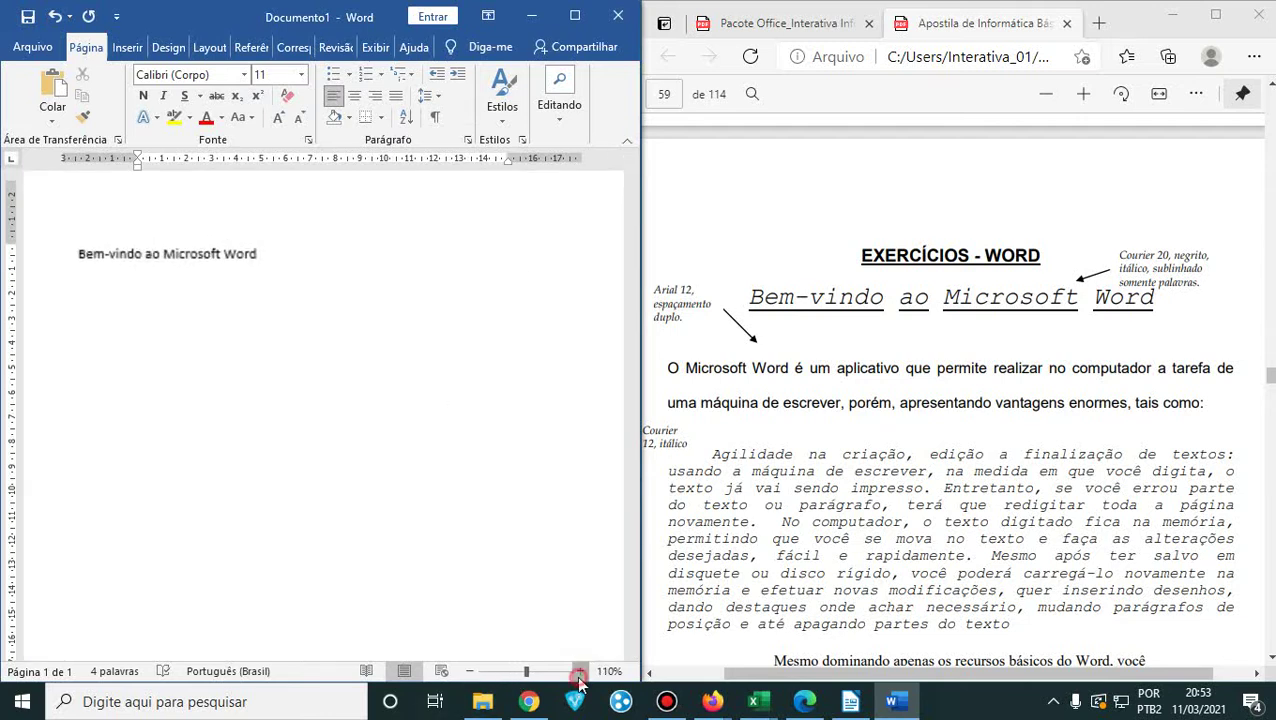
click(580, 671)
click(580, 671)
drag(357, 651, 287, 650)
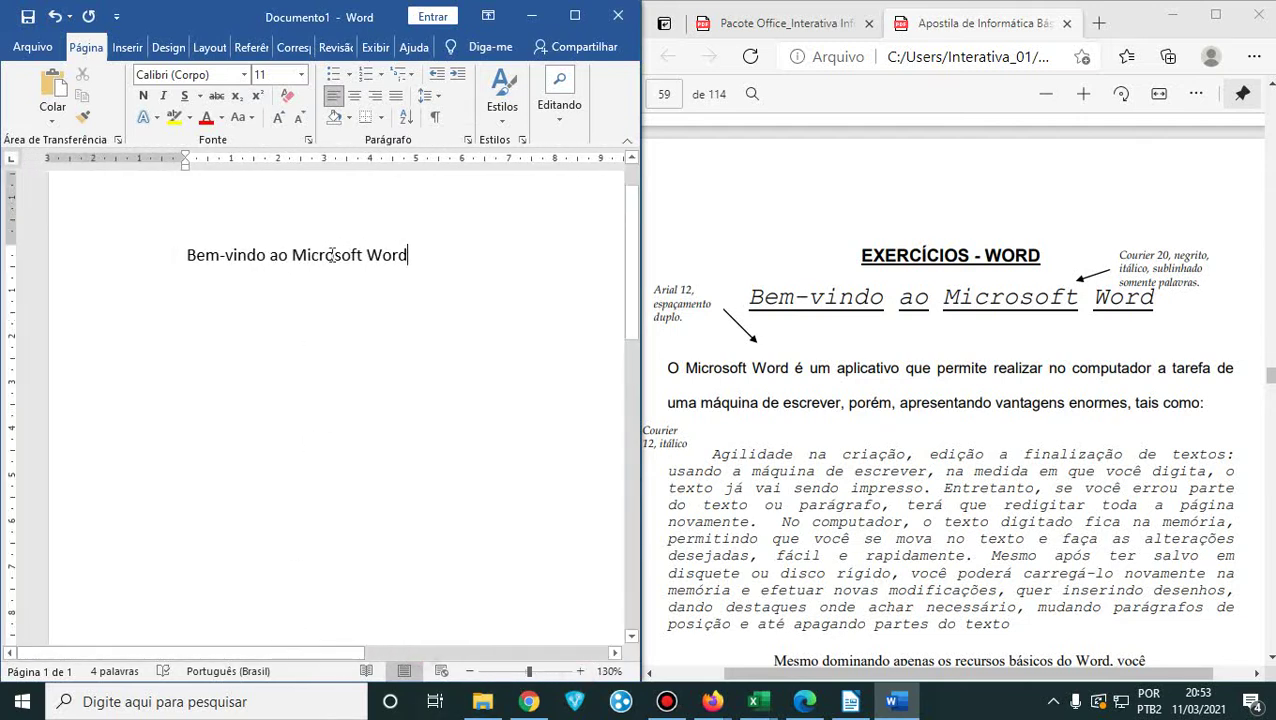
drag(464, 256, 168, 258)
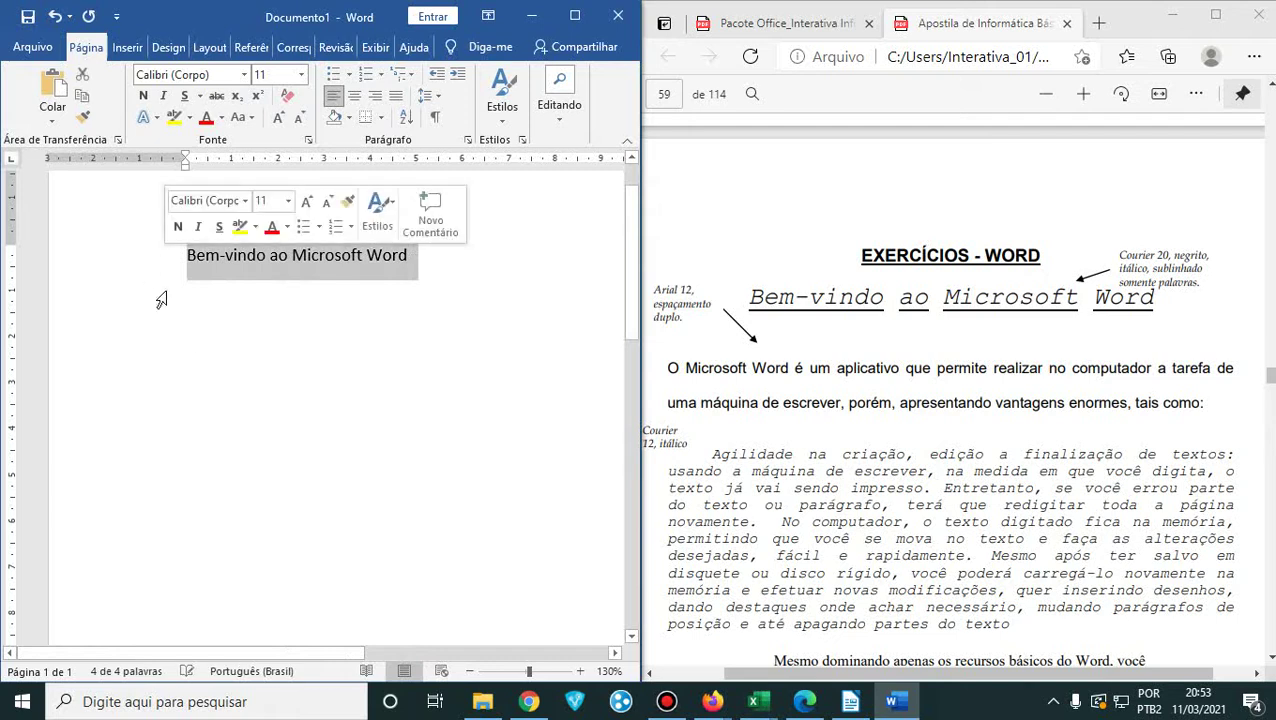
- Reselect the whole title line "Bem-vindo ao Microsoft Word" and set its font to Courier New
click(237, 380)
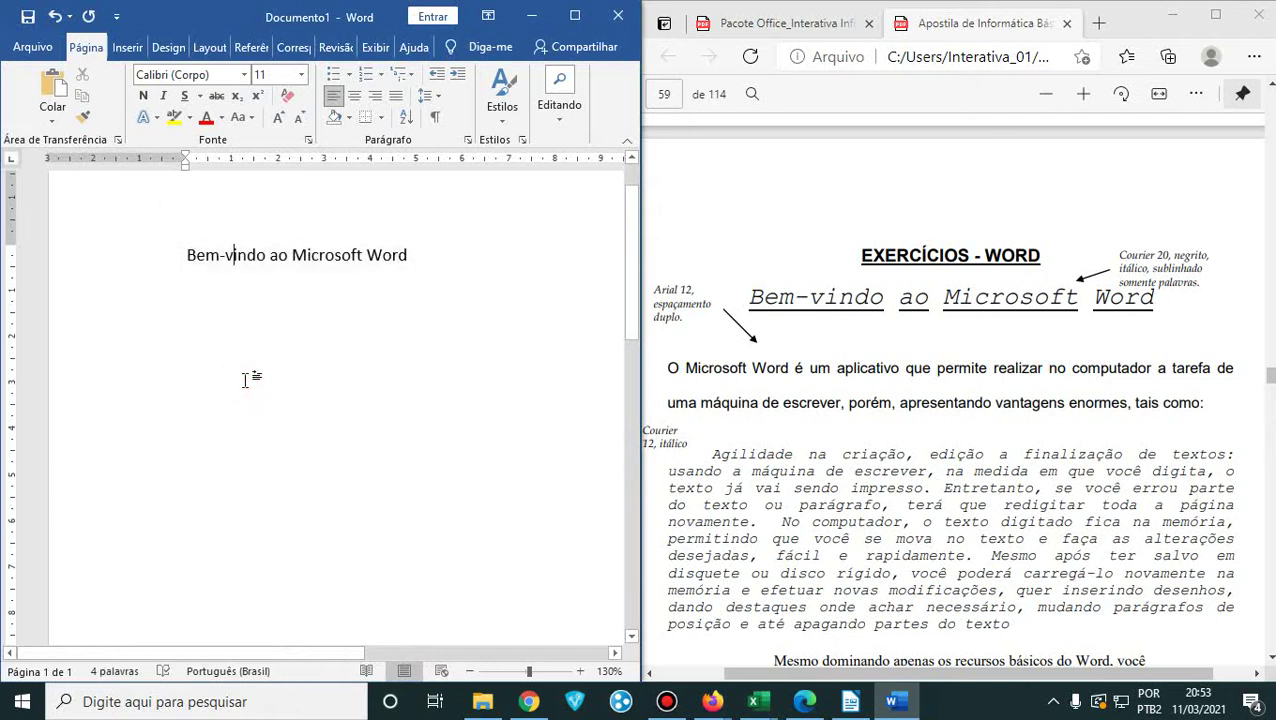
click(421, 252)
drag(427, 253, 68, 253)
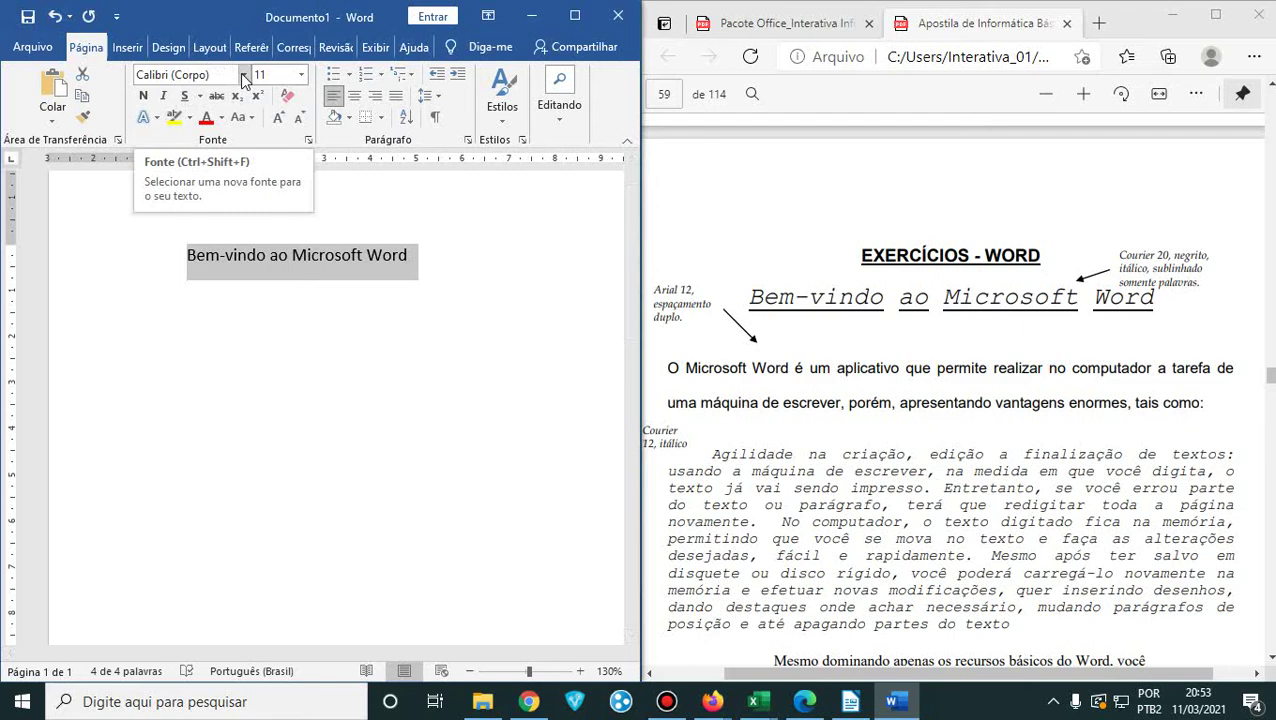
click(574, 15)
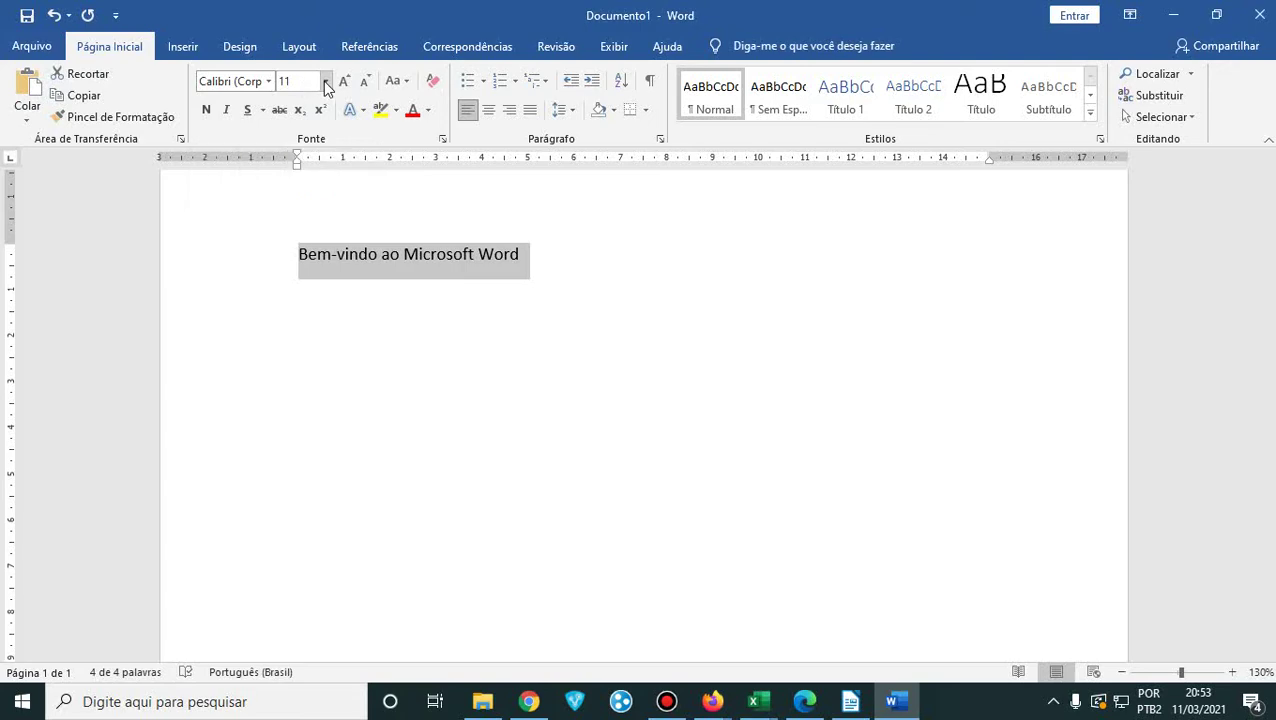
key(super+Left)
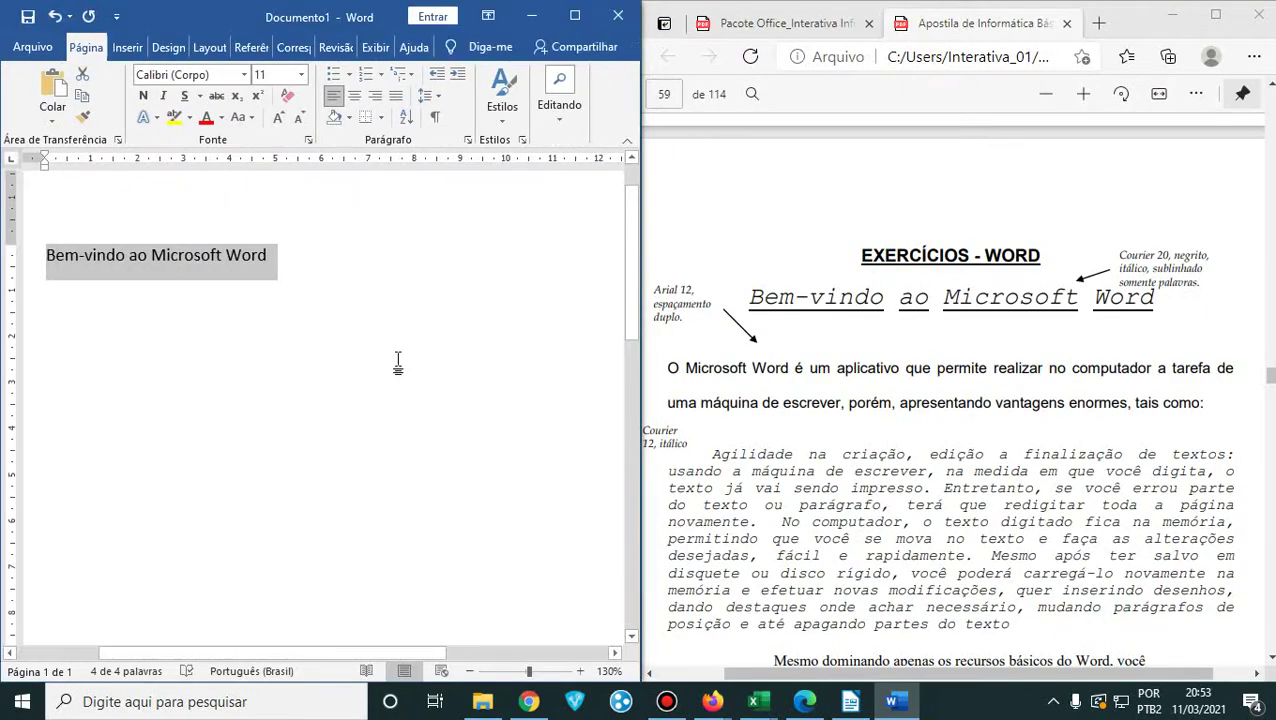
click(243, 76)
scroll(220, 390, down, 3)
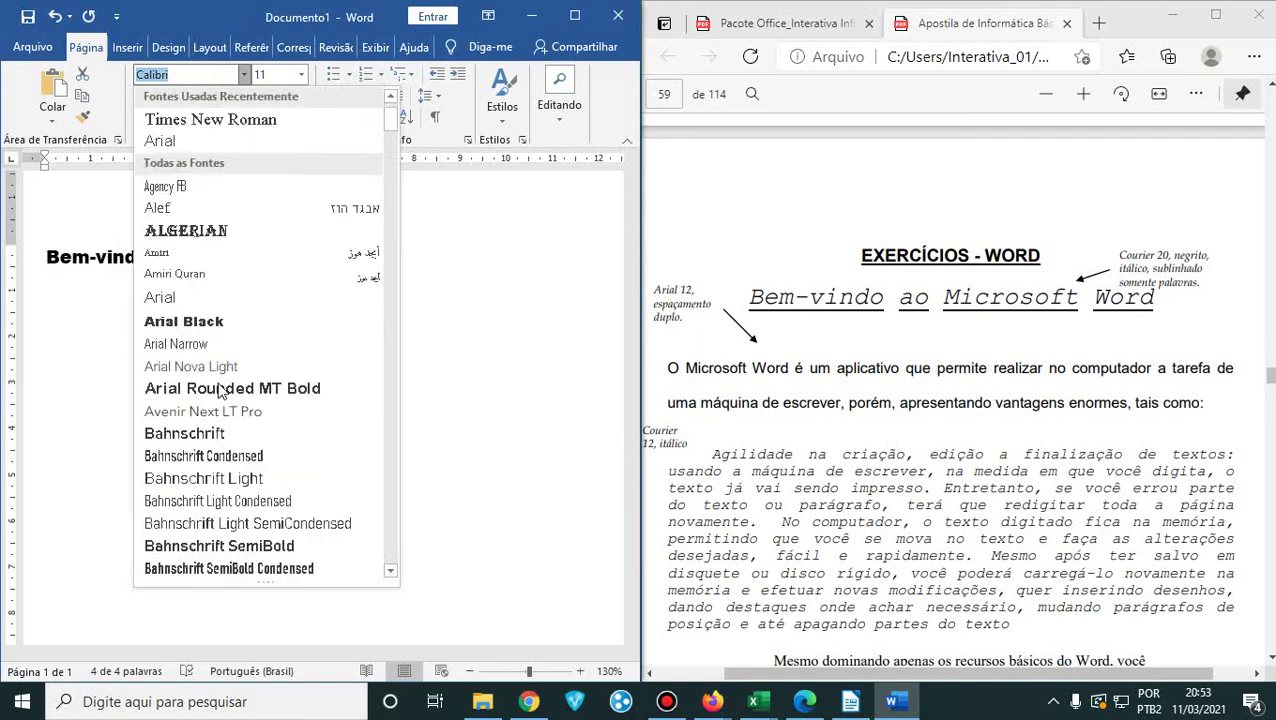
scroll(220, 390, down, 12)
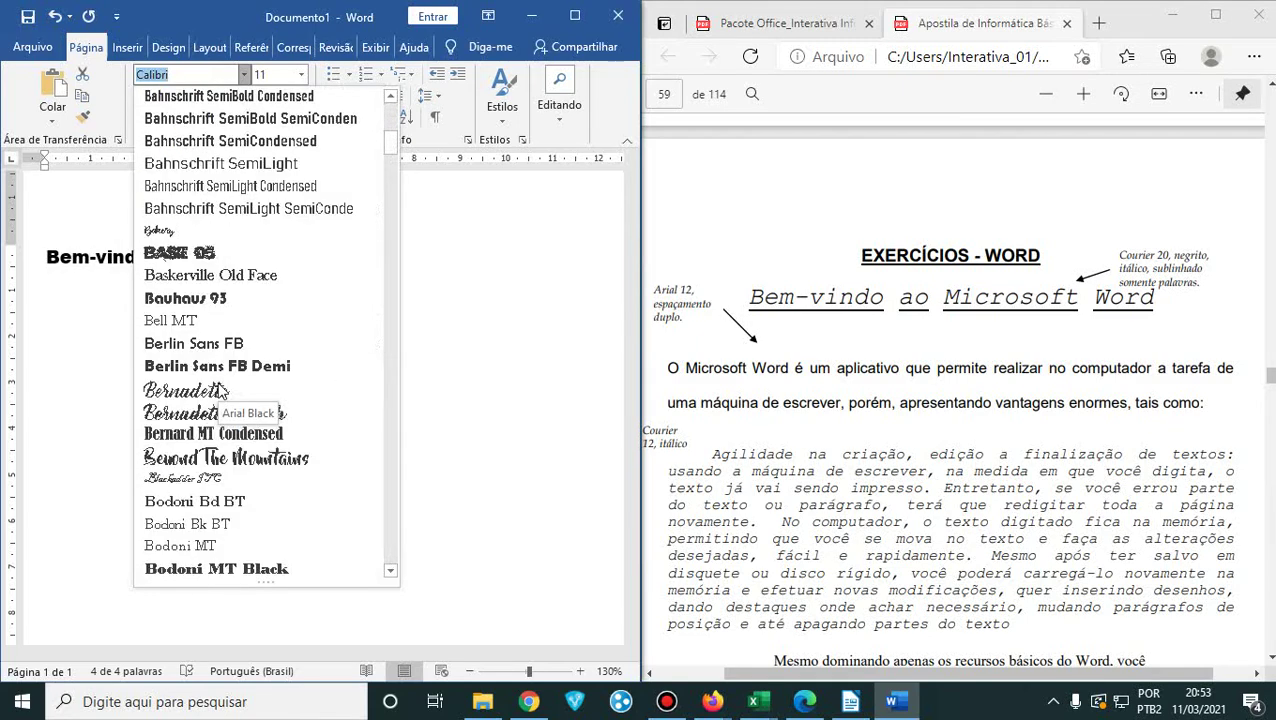
scroll(220, 390, down, 1)
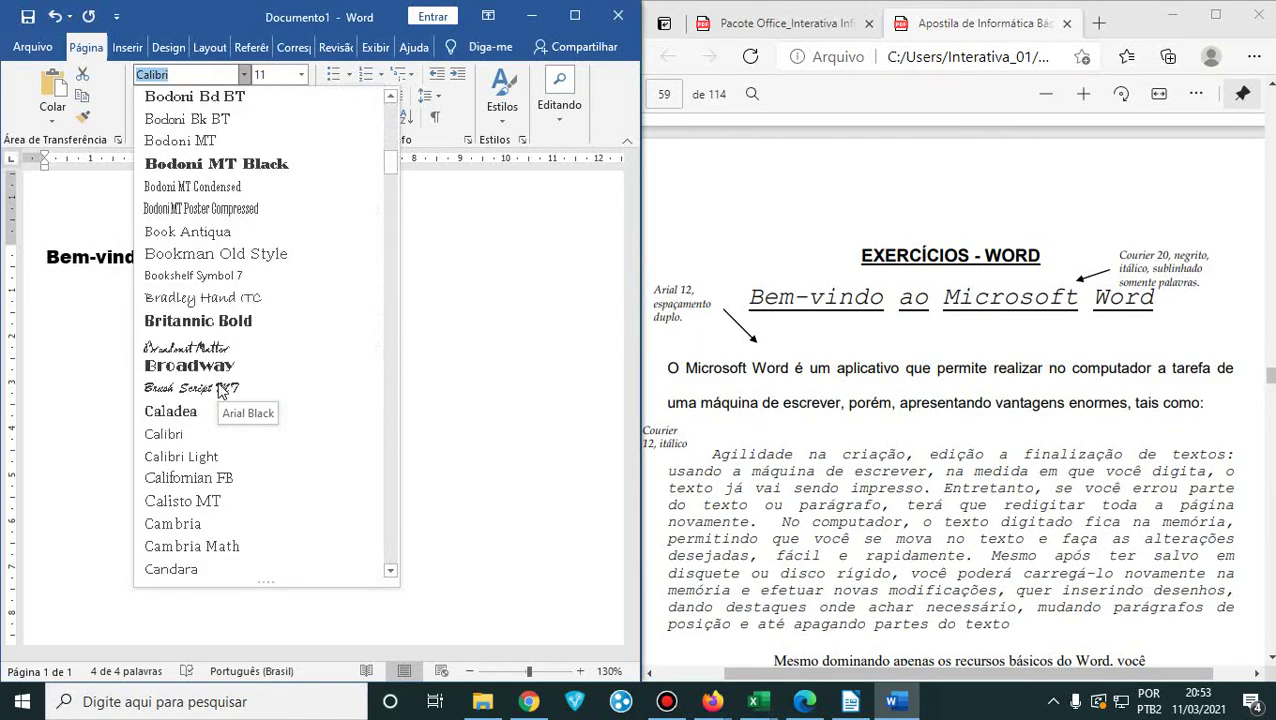
scroll(220, 390, down, 6)
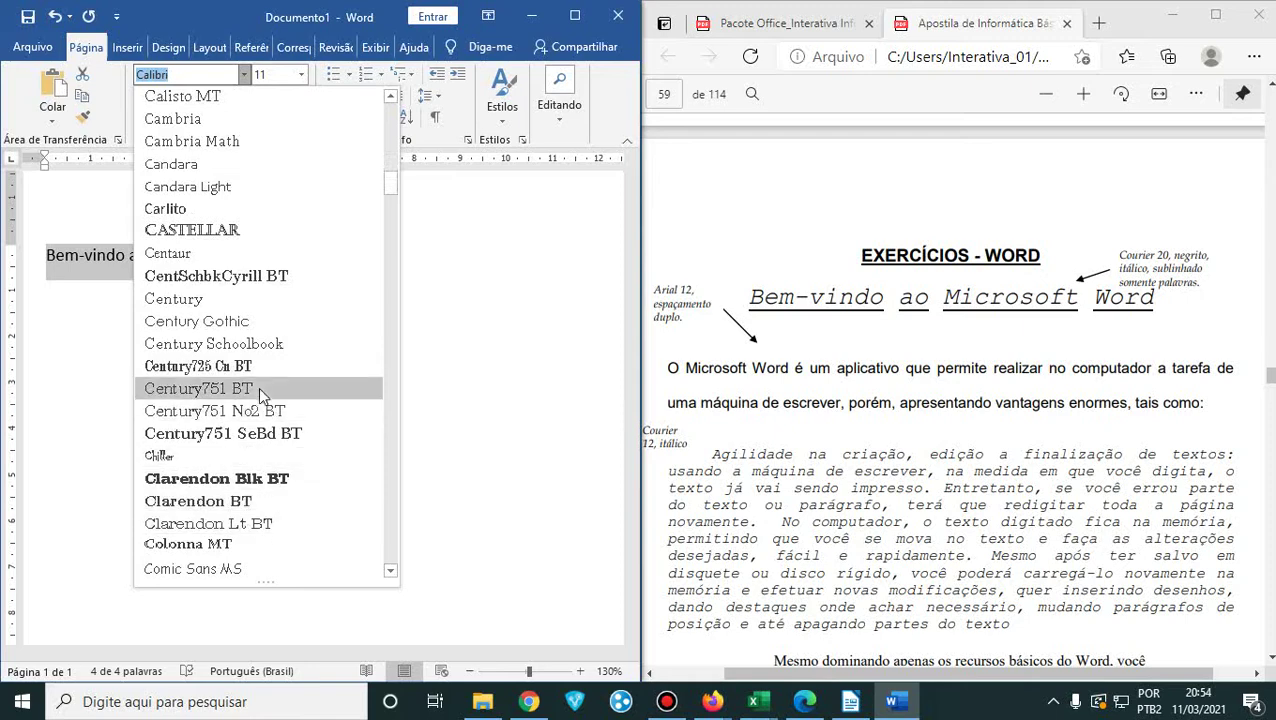
scroll(242, 370, down, 5)
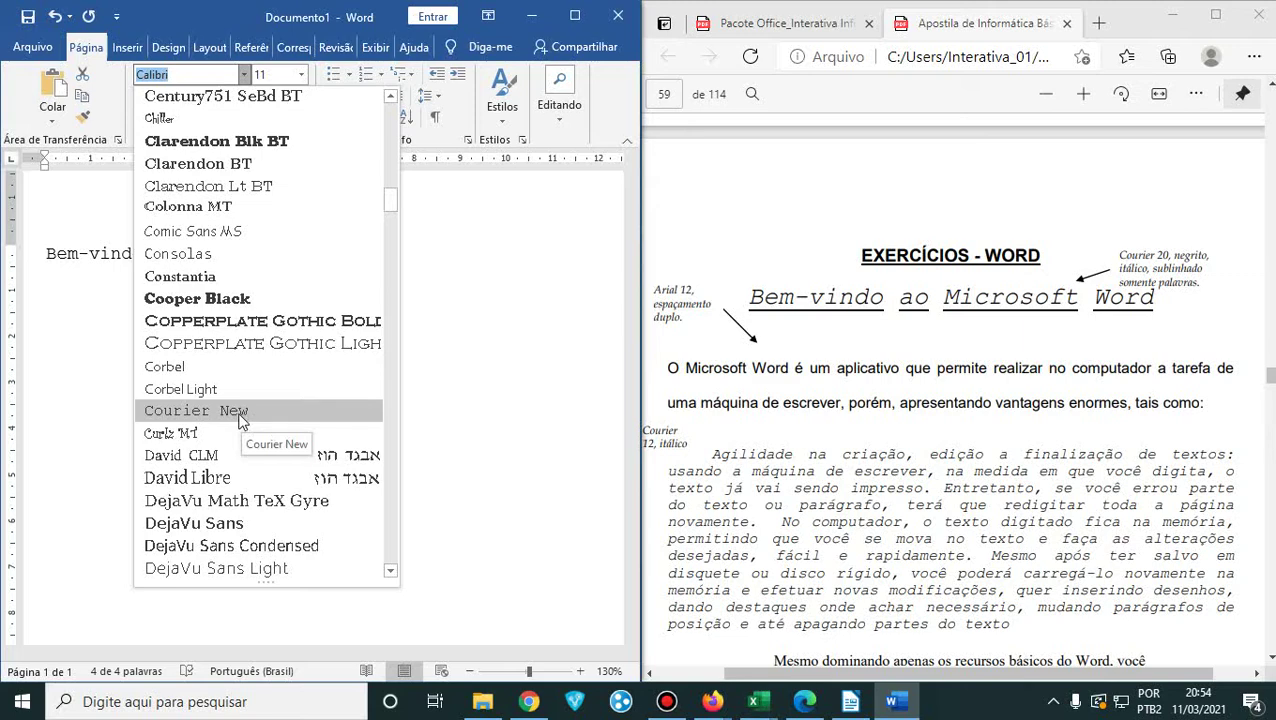
click(240, 411)
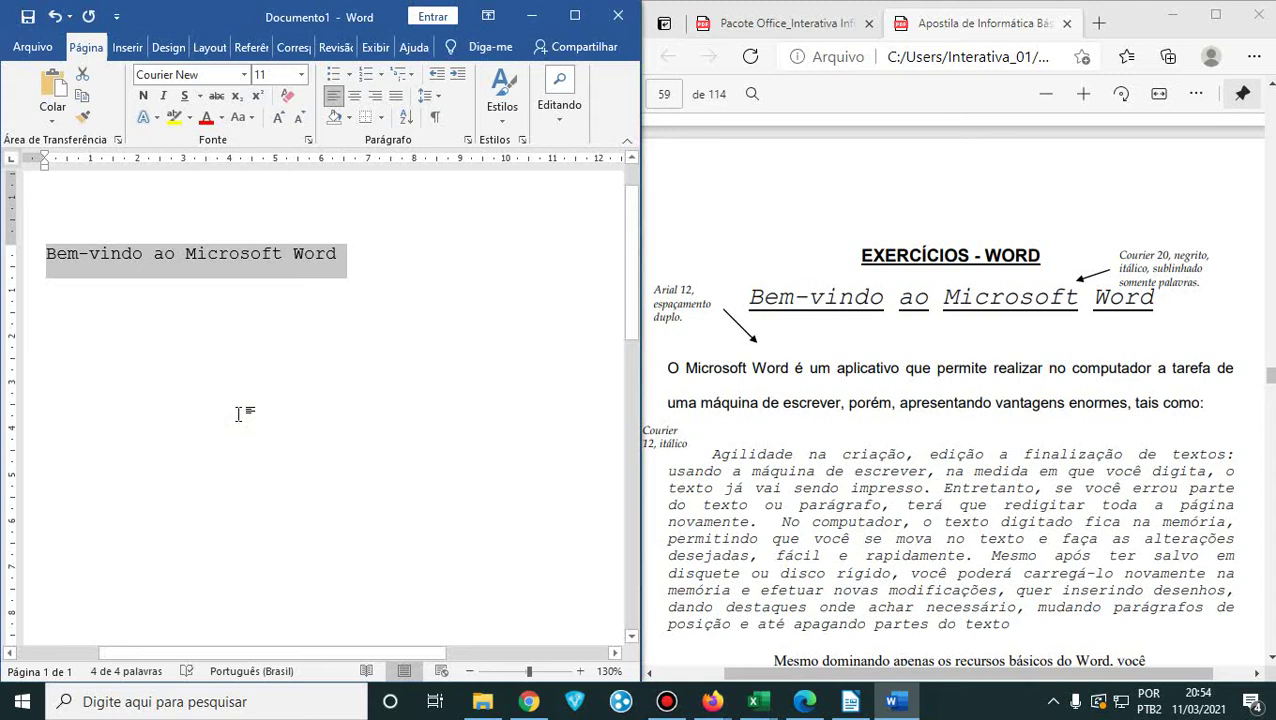
- Set the title's font size to 20 and make it bold and italic
click(303, 77)
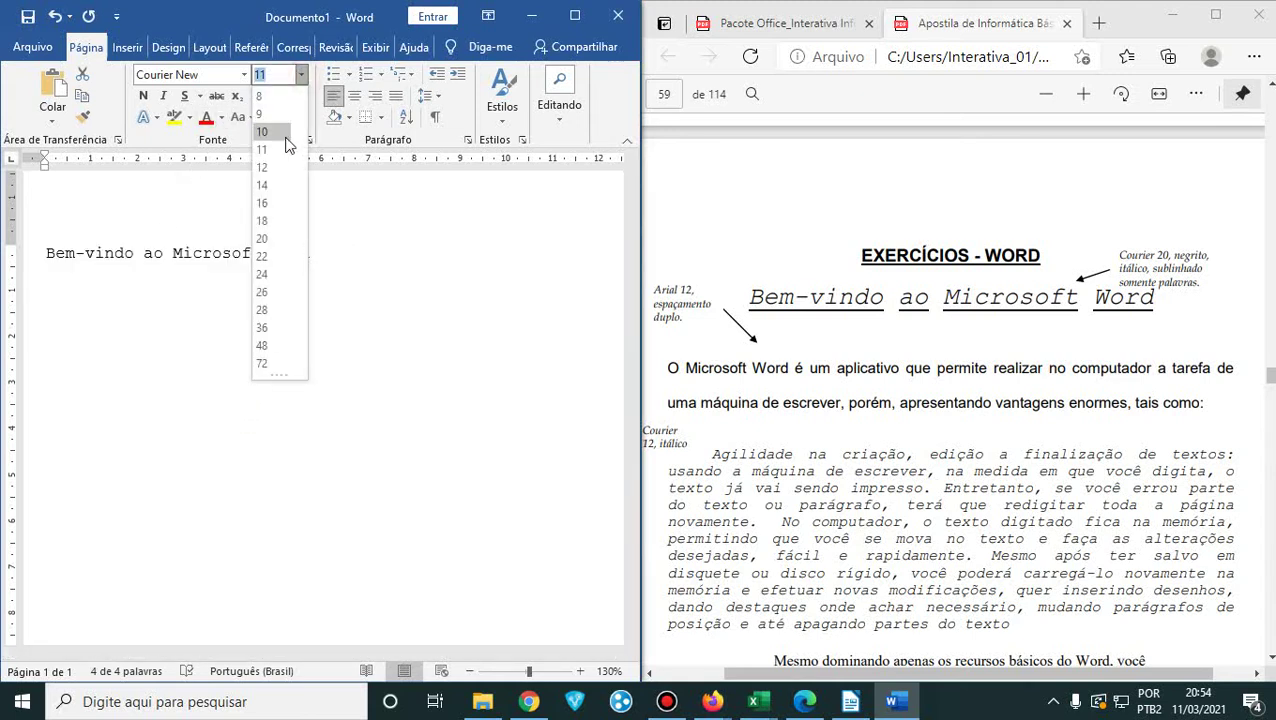
click(278, 238)
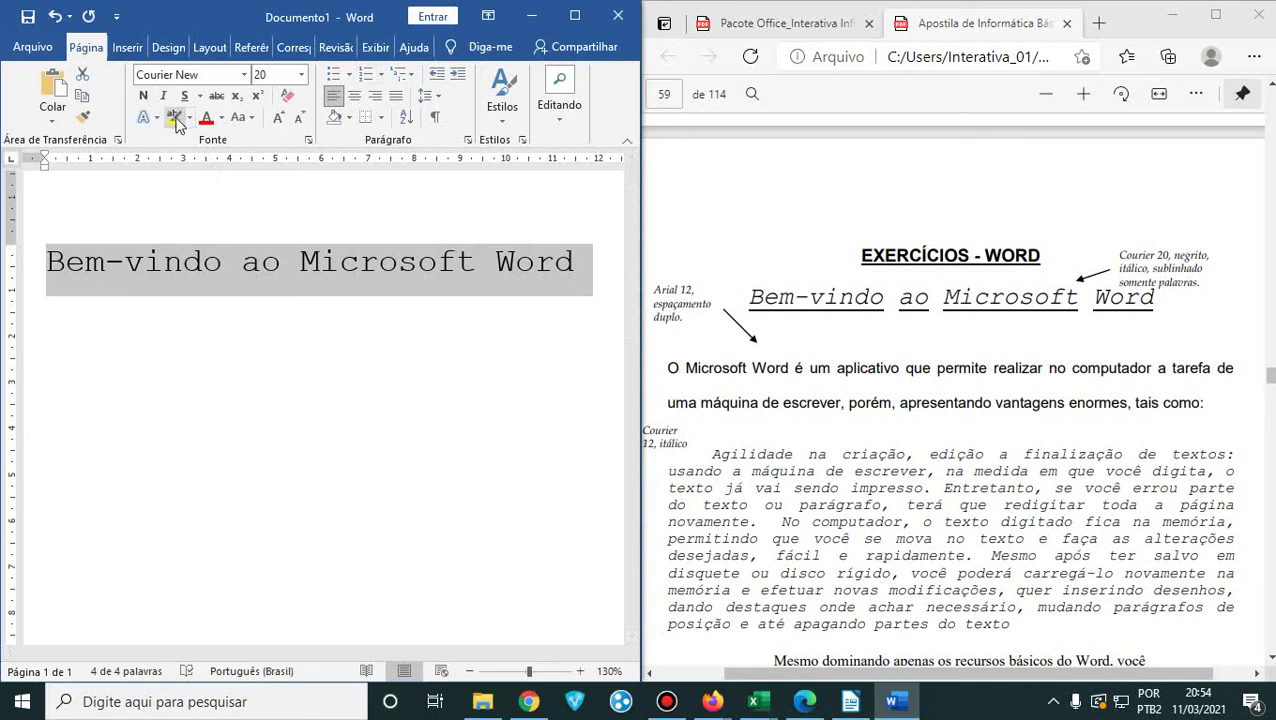
click(143, 96)
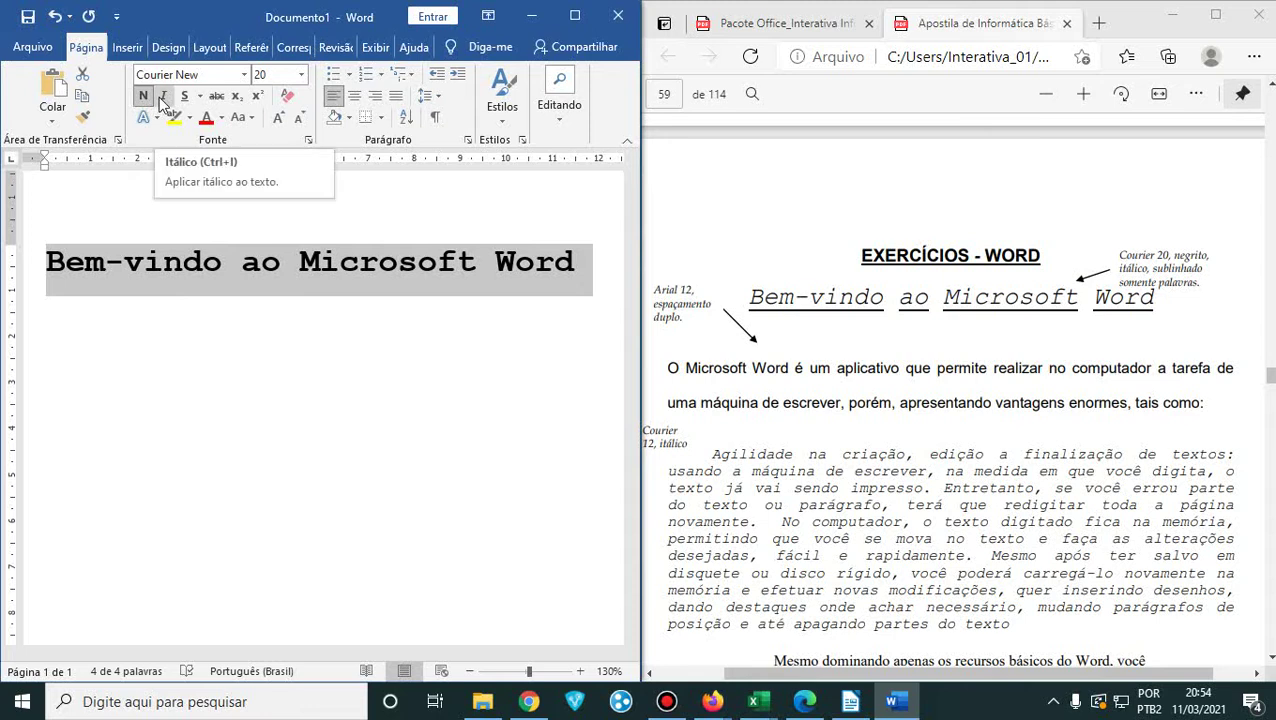
click(163, 97)
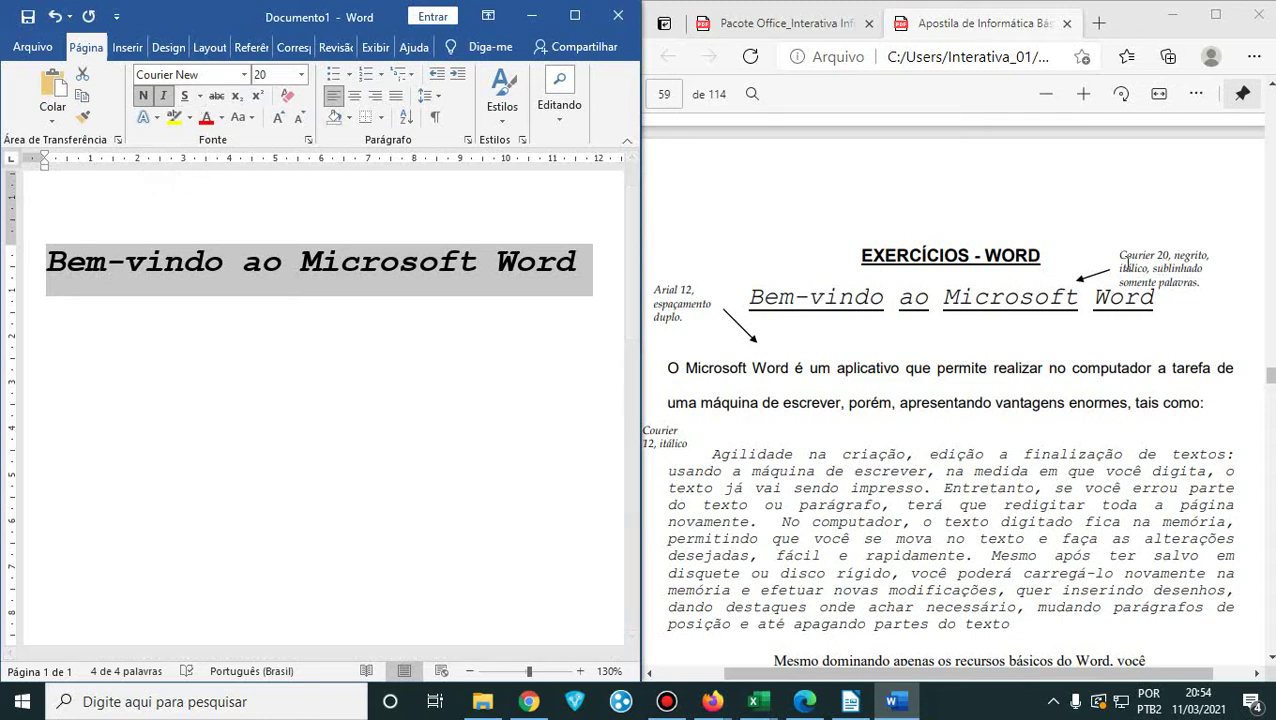
- Try a continuous single underline on the title and undo it
click(184, 96)
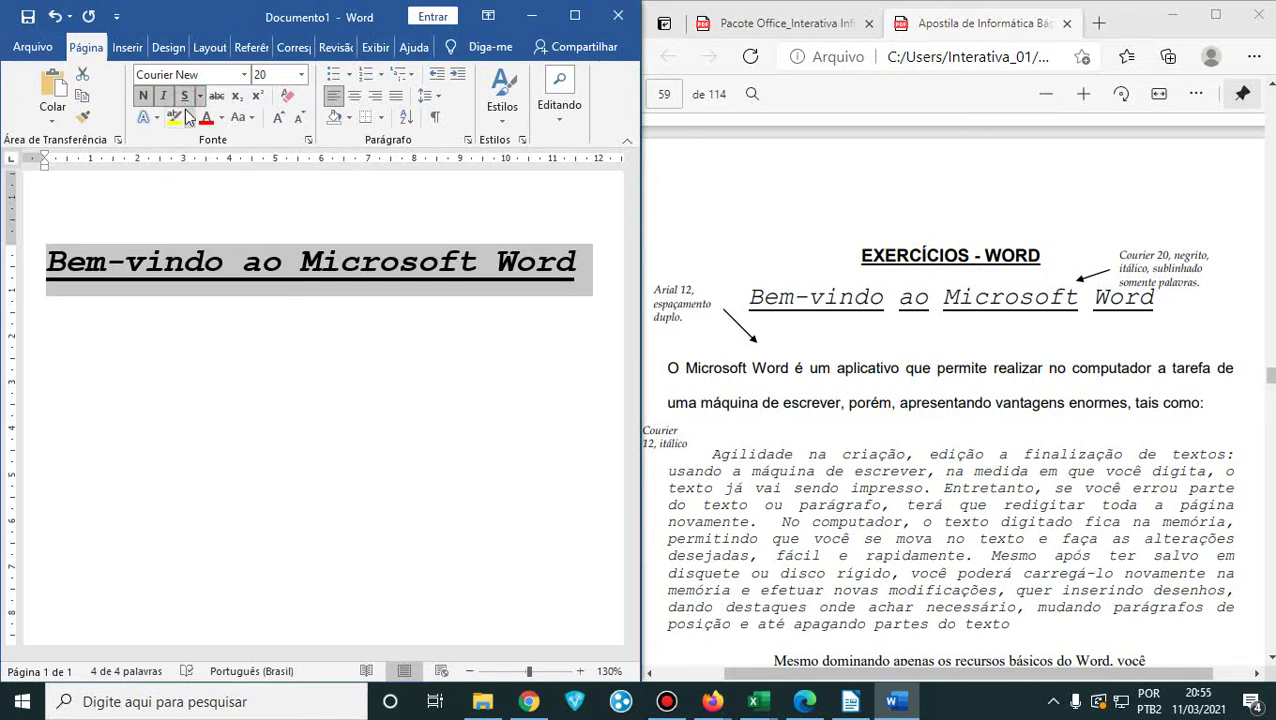
key(ctrl+z)
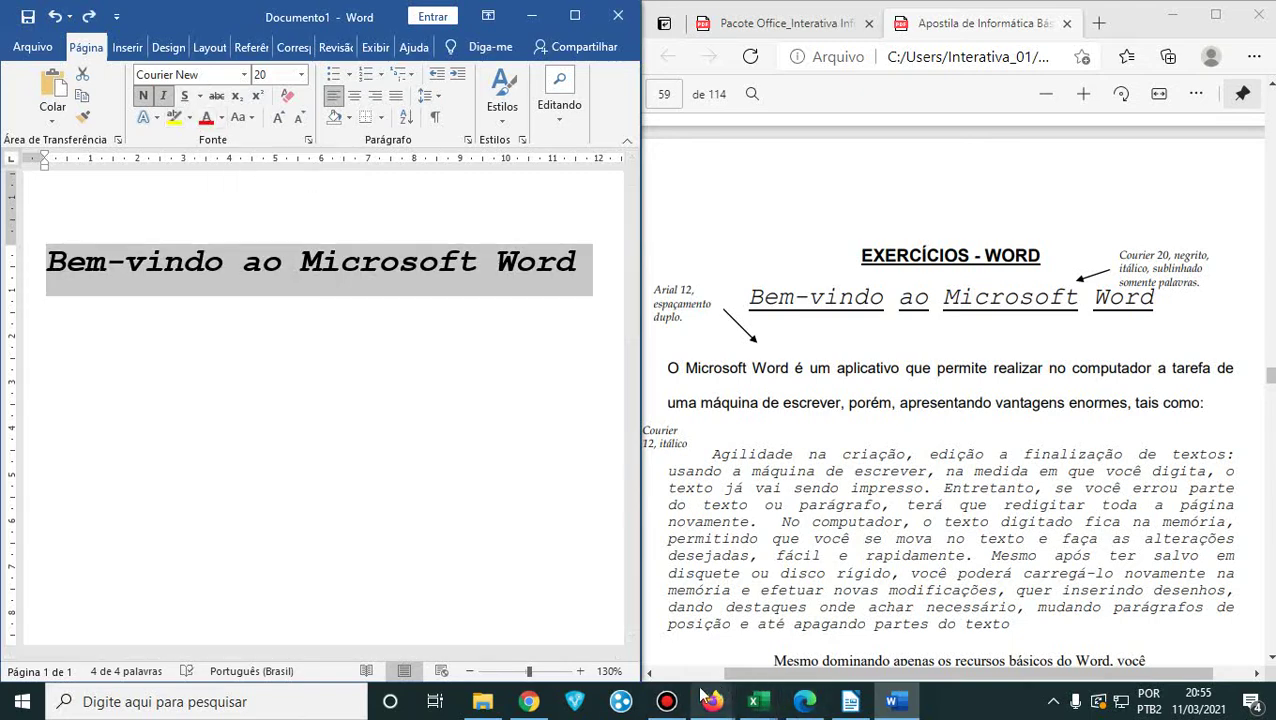
click(666, 701)
click(533, 161)
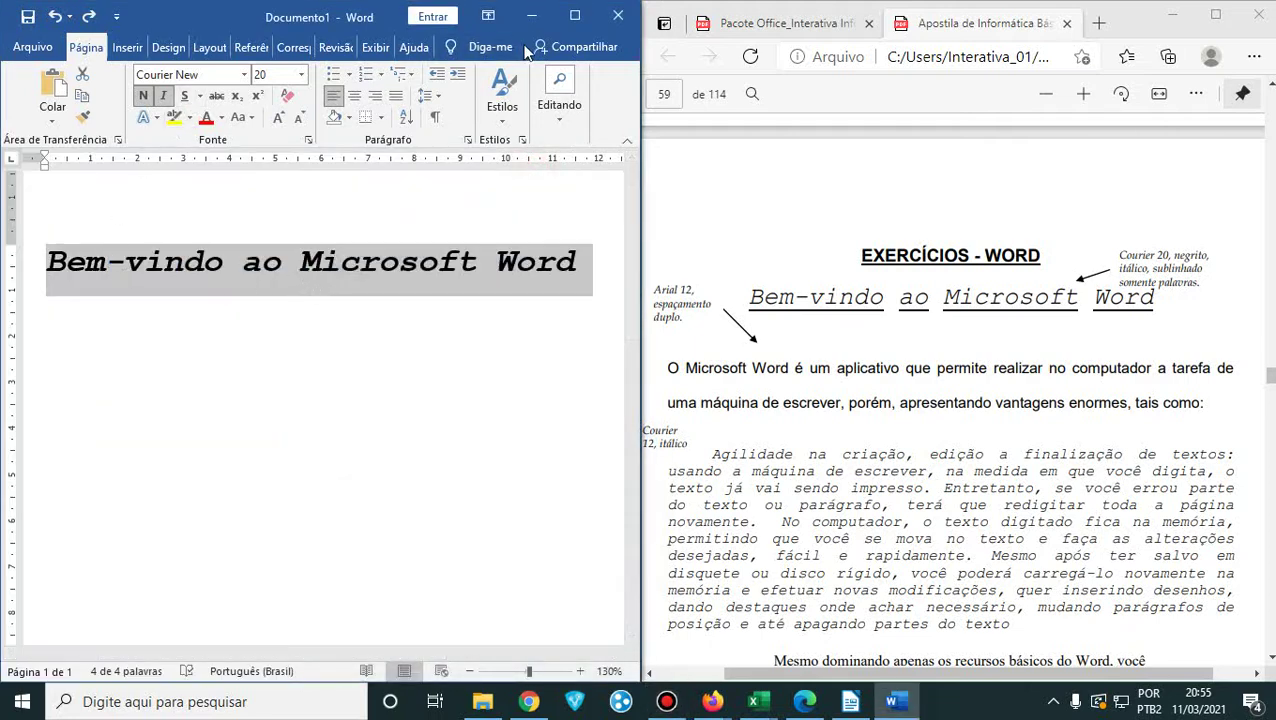
- Maximize the Word window and underline the title with the "Somente palavras" underline style
mouse_move(550, 15)
mouse_down()
mouse_move(558, 28)
mouse_move(560, 2)
mouse_up()
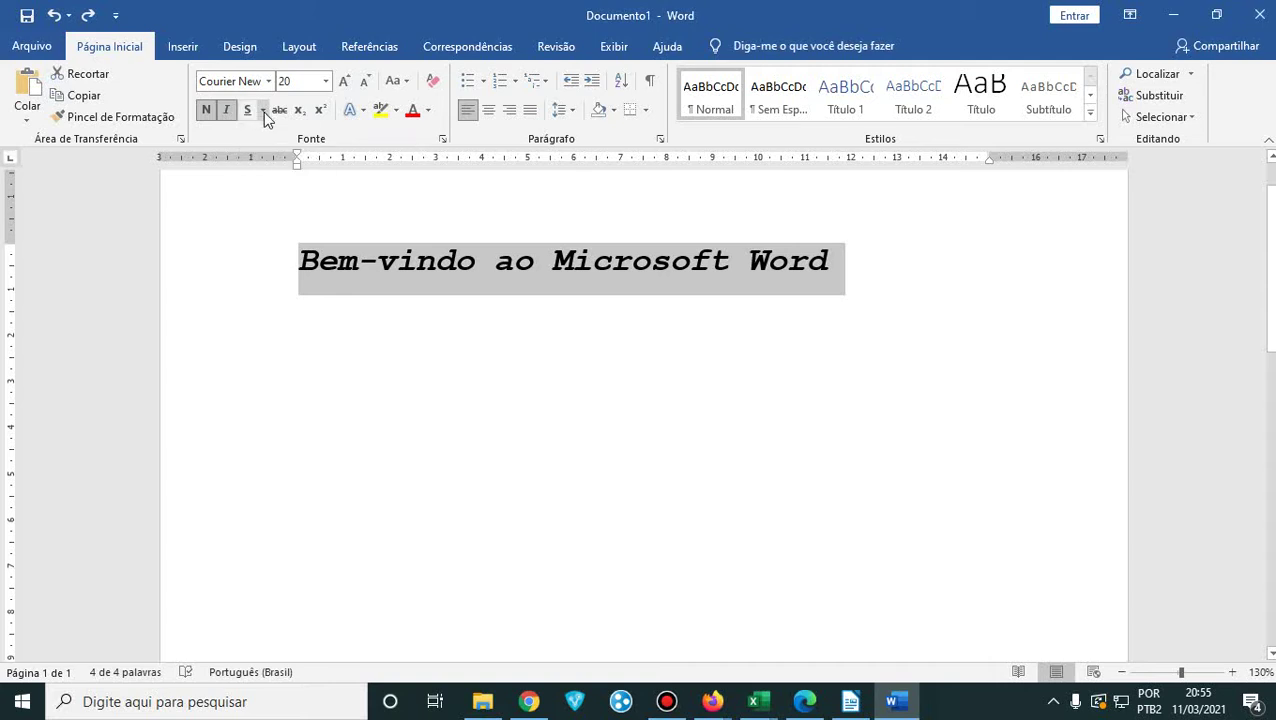
click(263, 111)
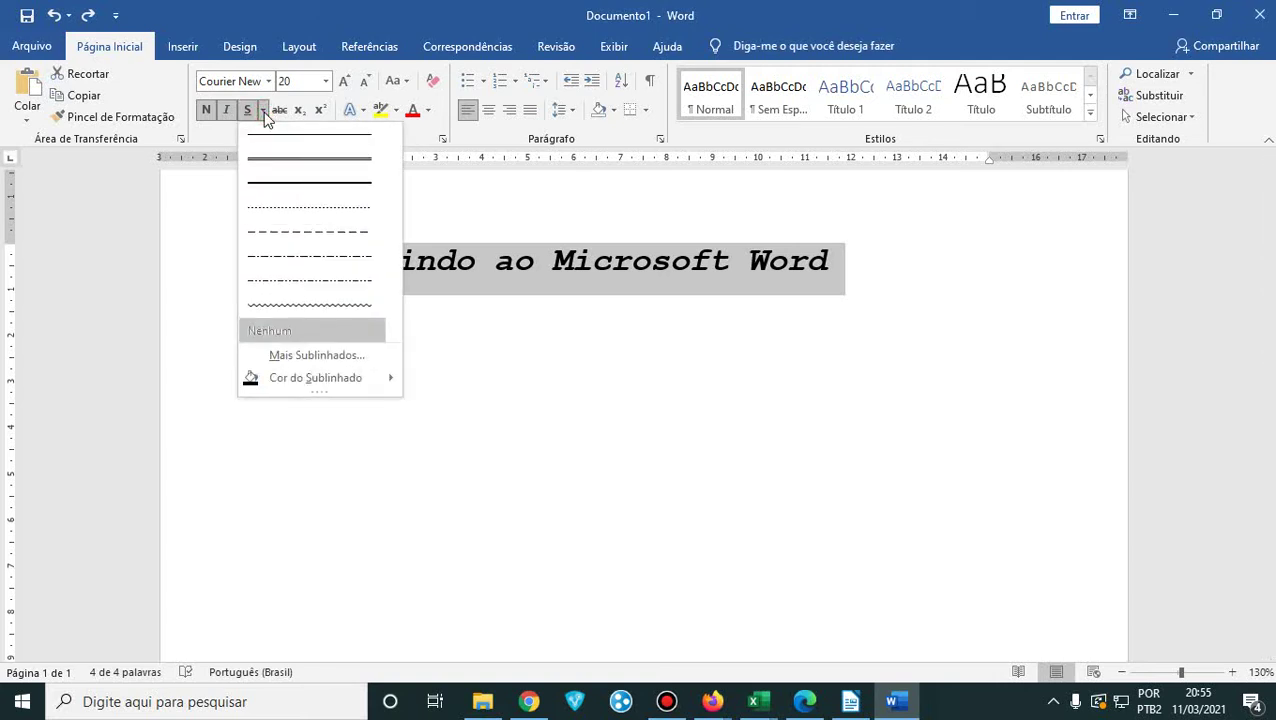
click(318, 356)
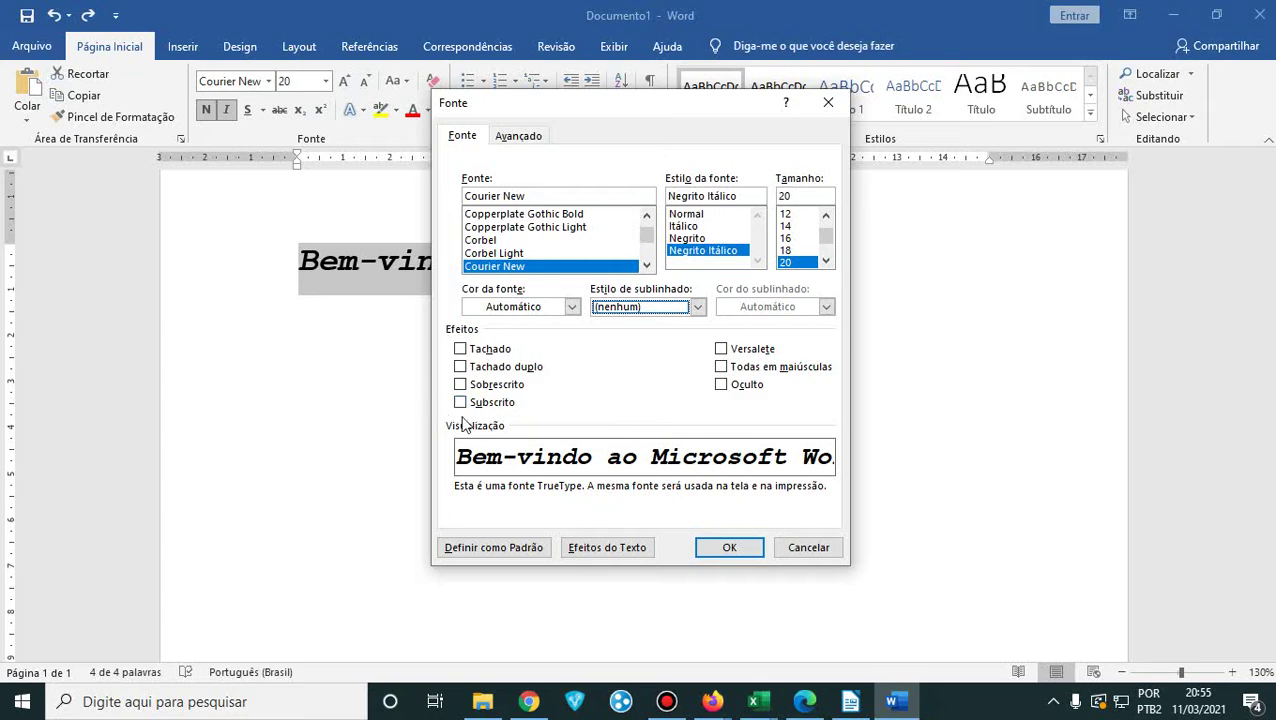
drag(641, 121, 666, 83)
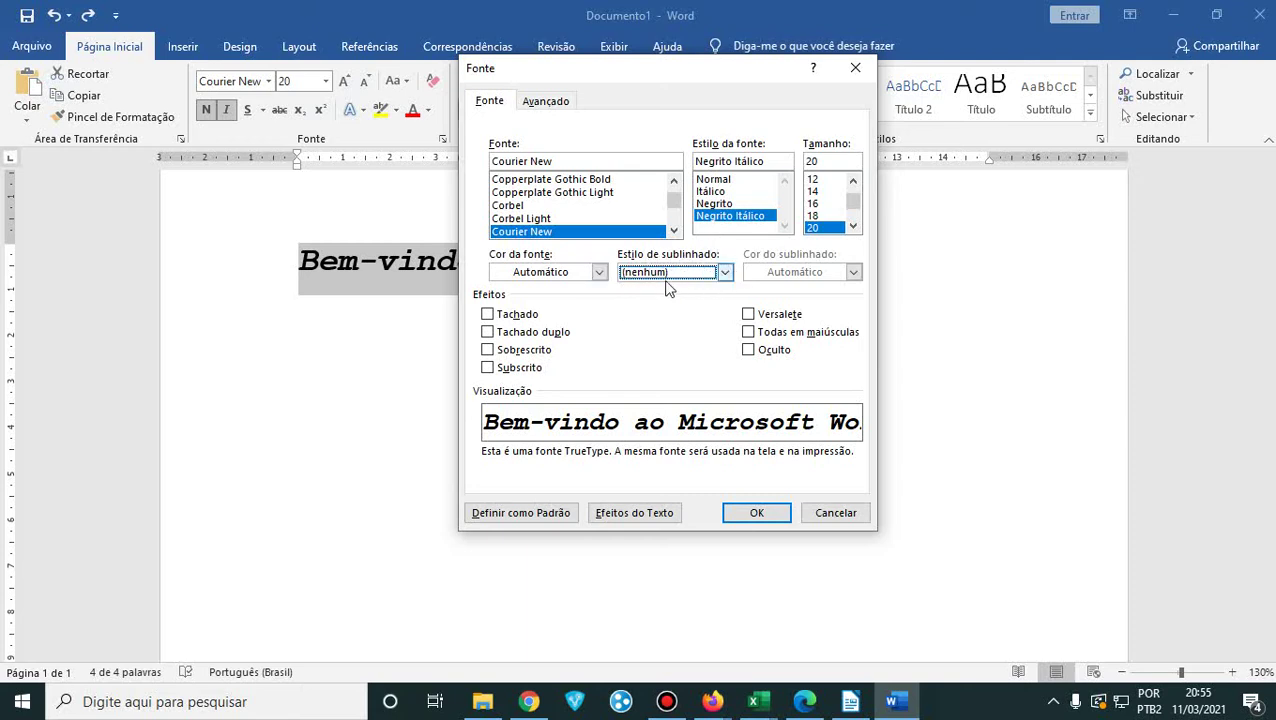
click(725, 273)
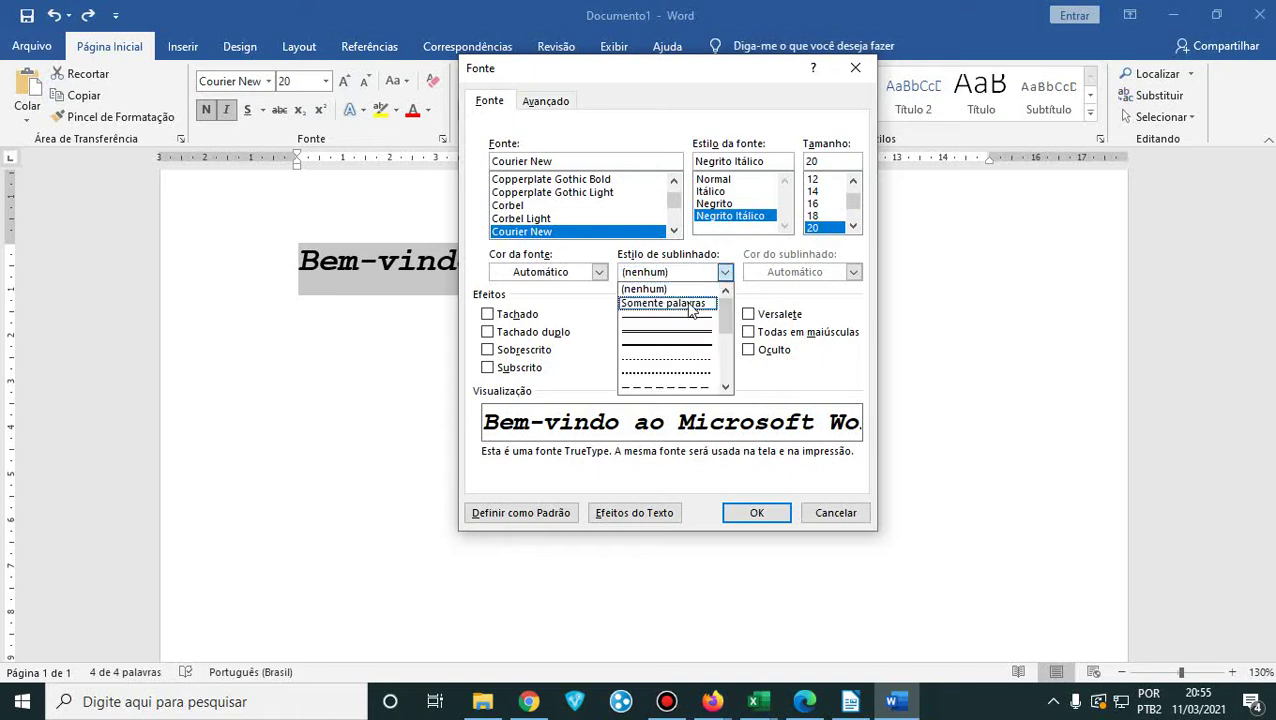
click(690, 304)
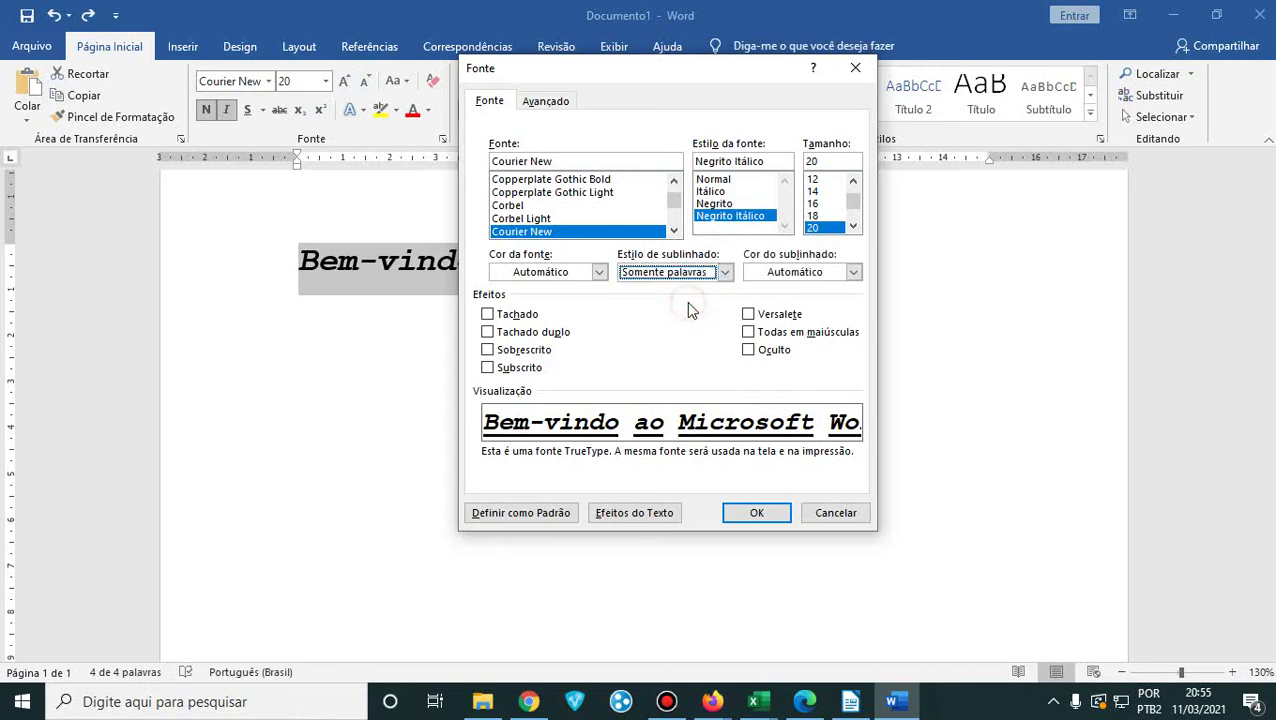
click(756, 513)
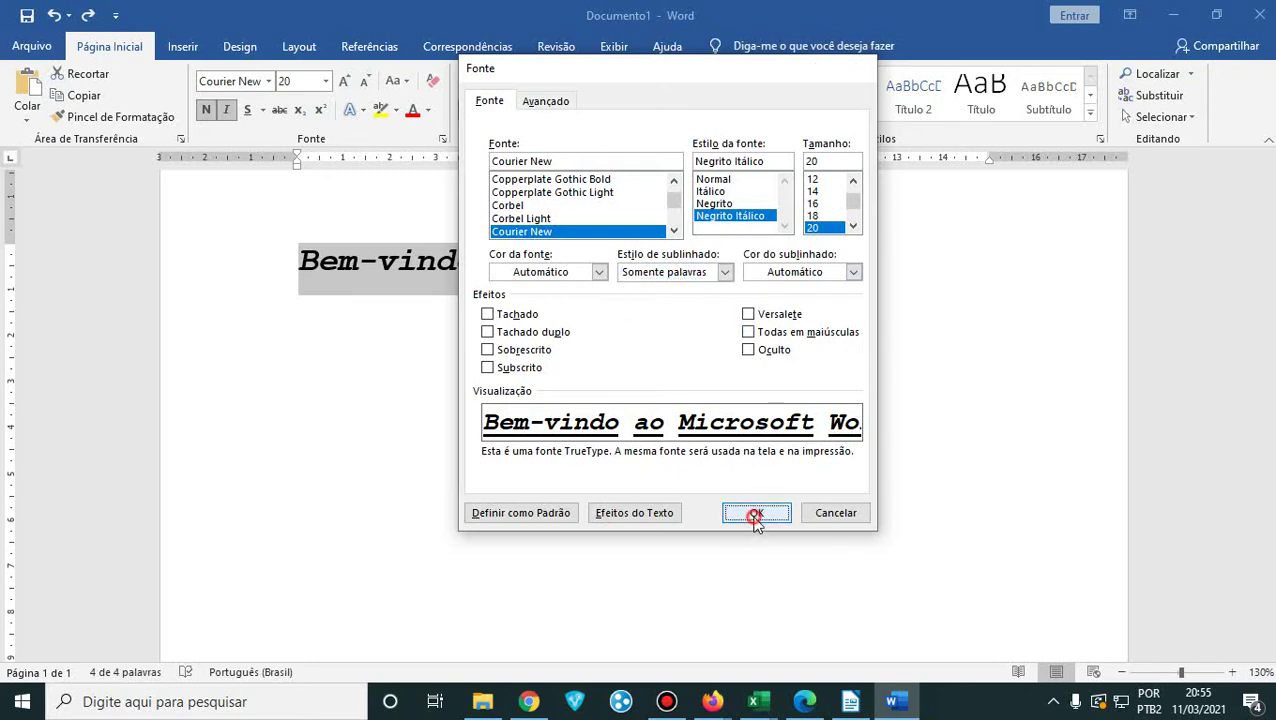
scroll(564, 401, up, 1)
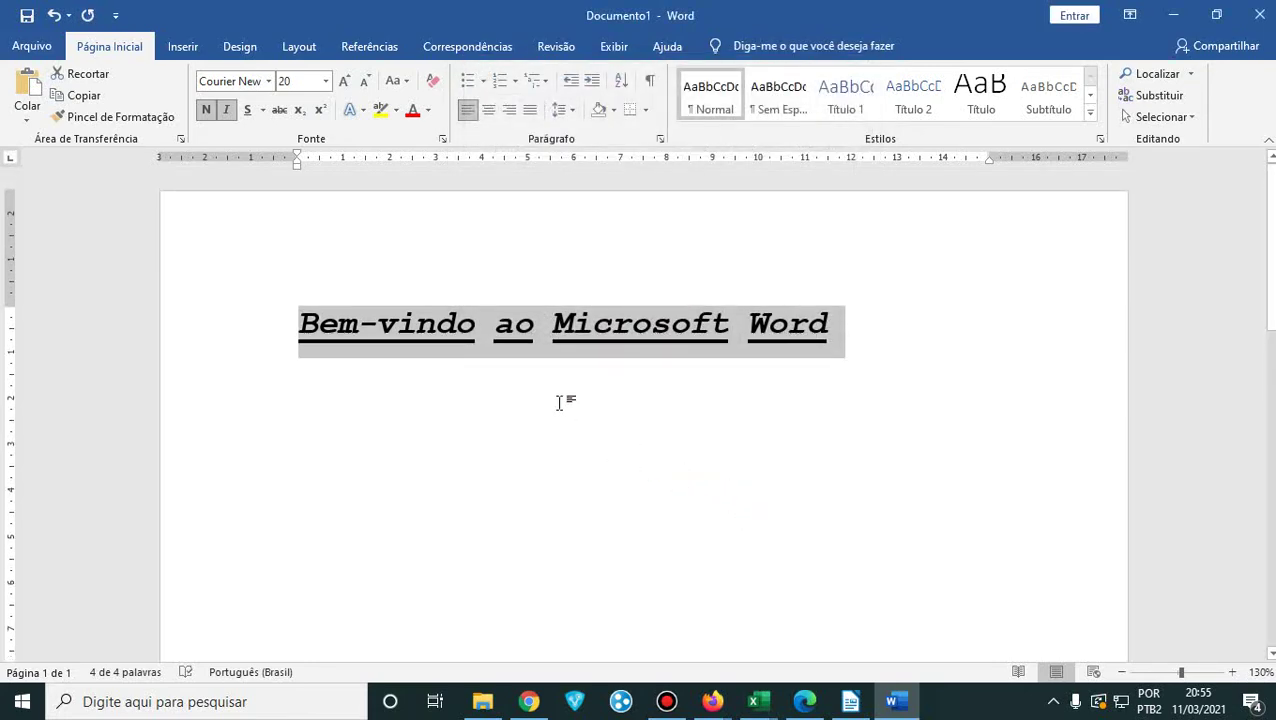
- Place Word beside the handout again and add a new empty line below the title
drag(858, 8, 2, 106)
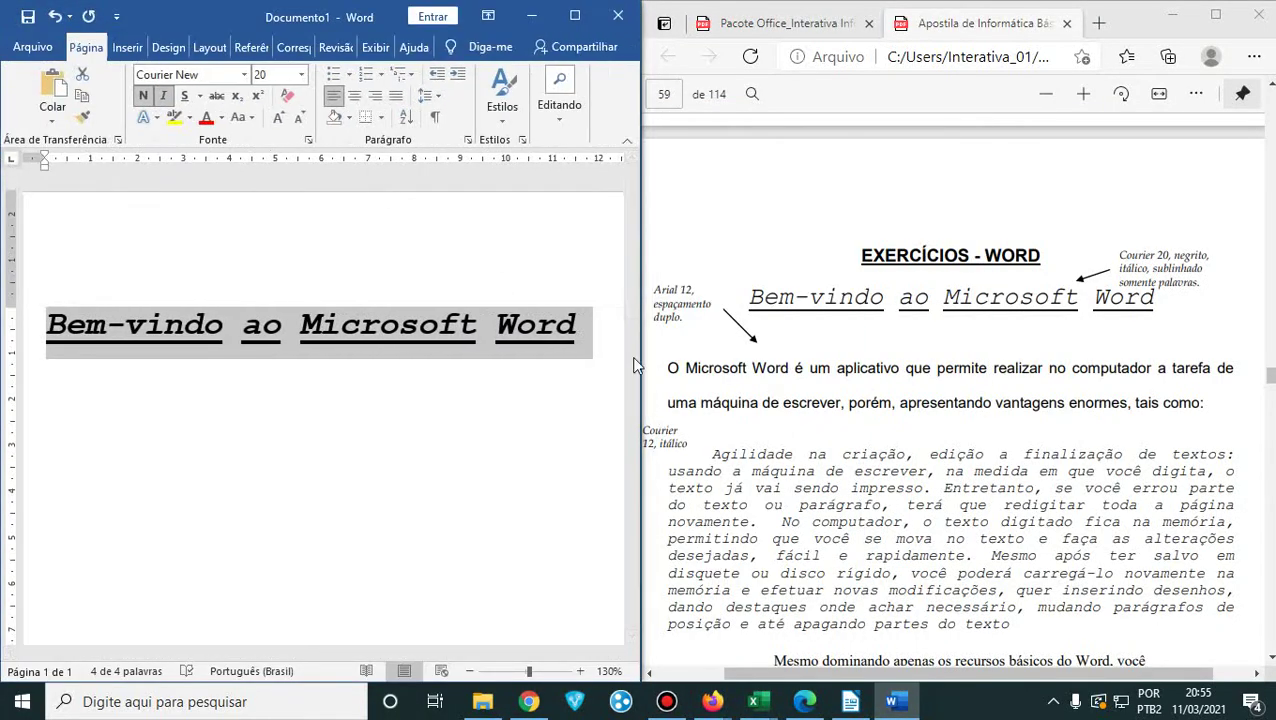
click(579, 340)
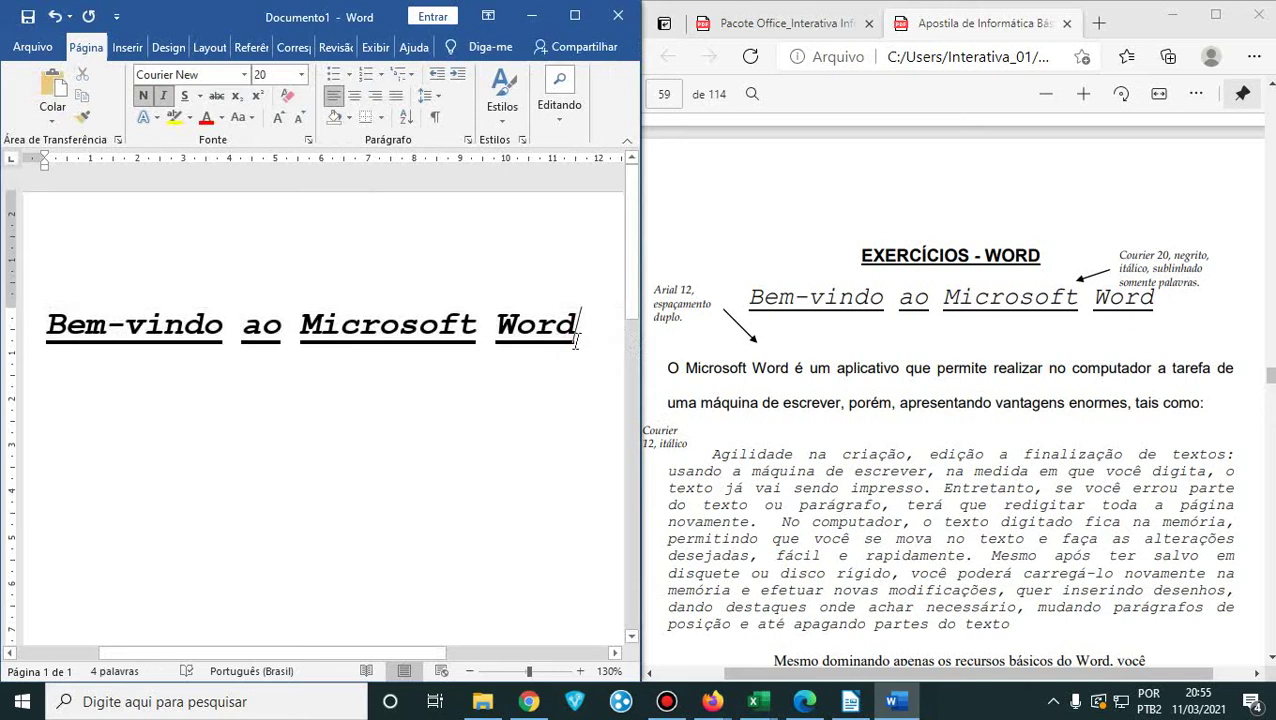
key(Return)
scroll(390, 433, down, 3)
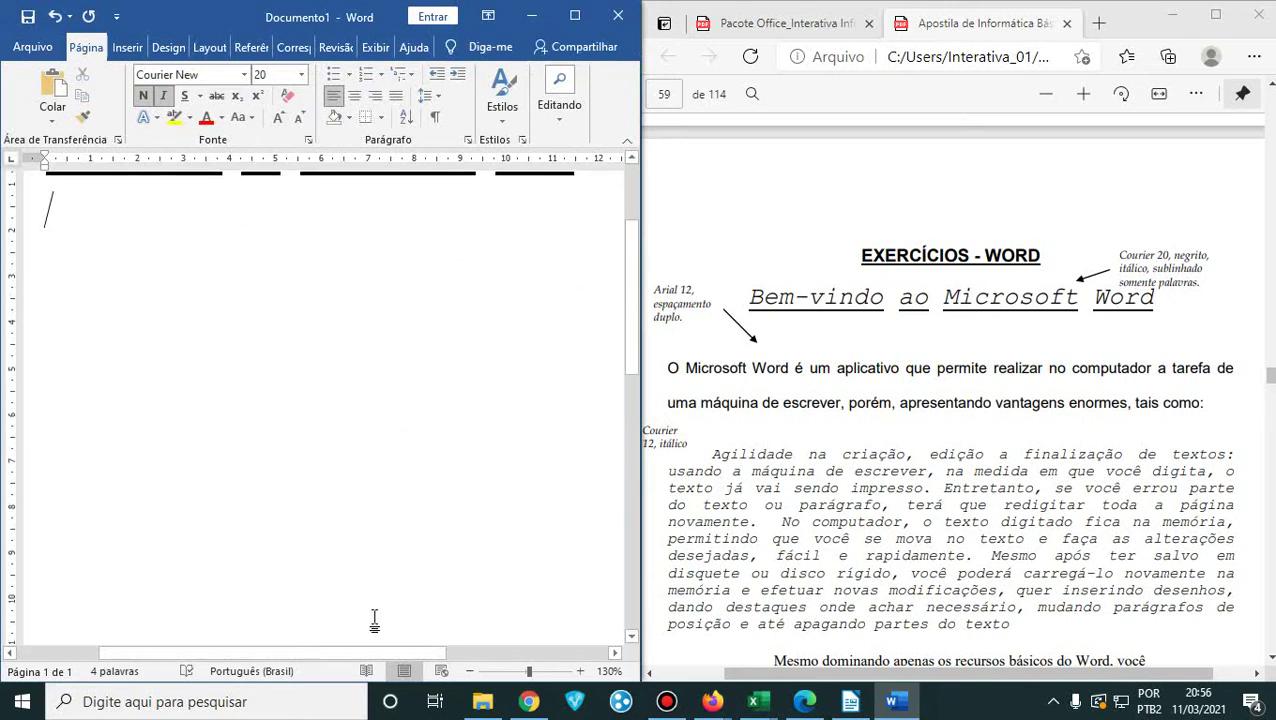
drag(278, 653, 190, 662)
scroll(203, 559, up, 3)
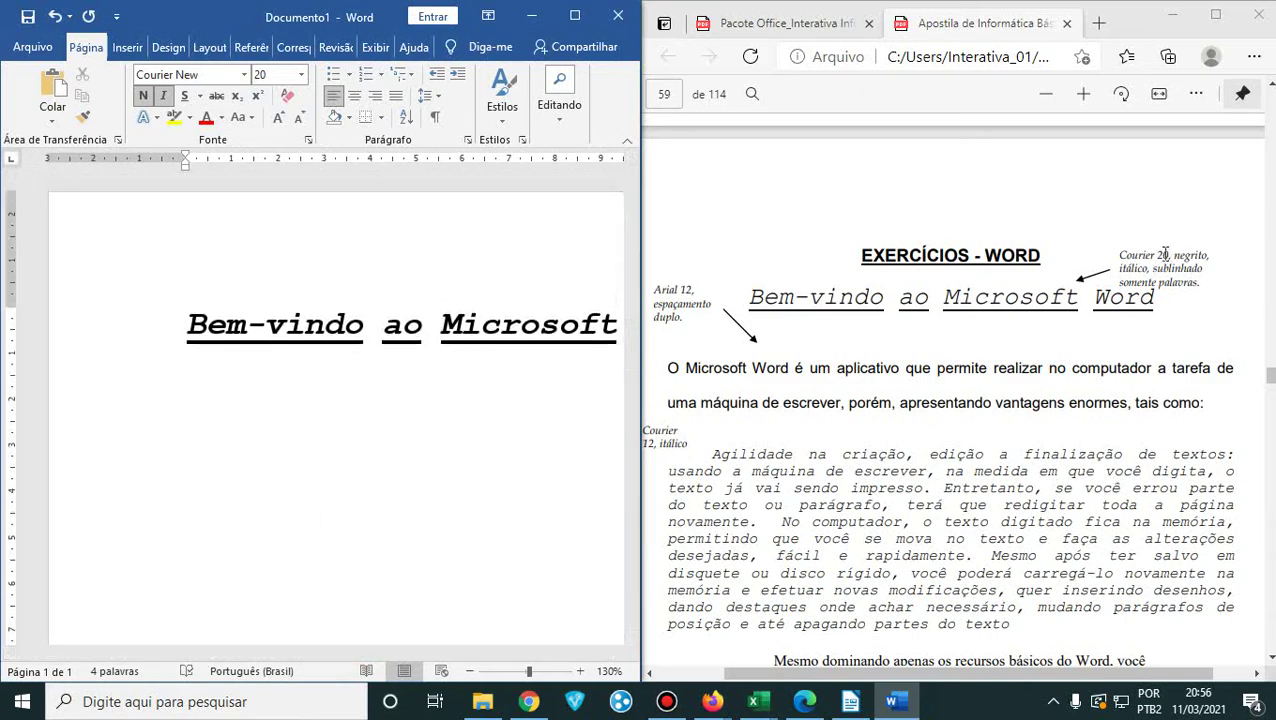
- Choose Courier New for the new line and add another empty line beneath it
click(243, 75)
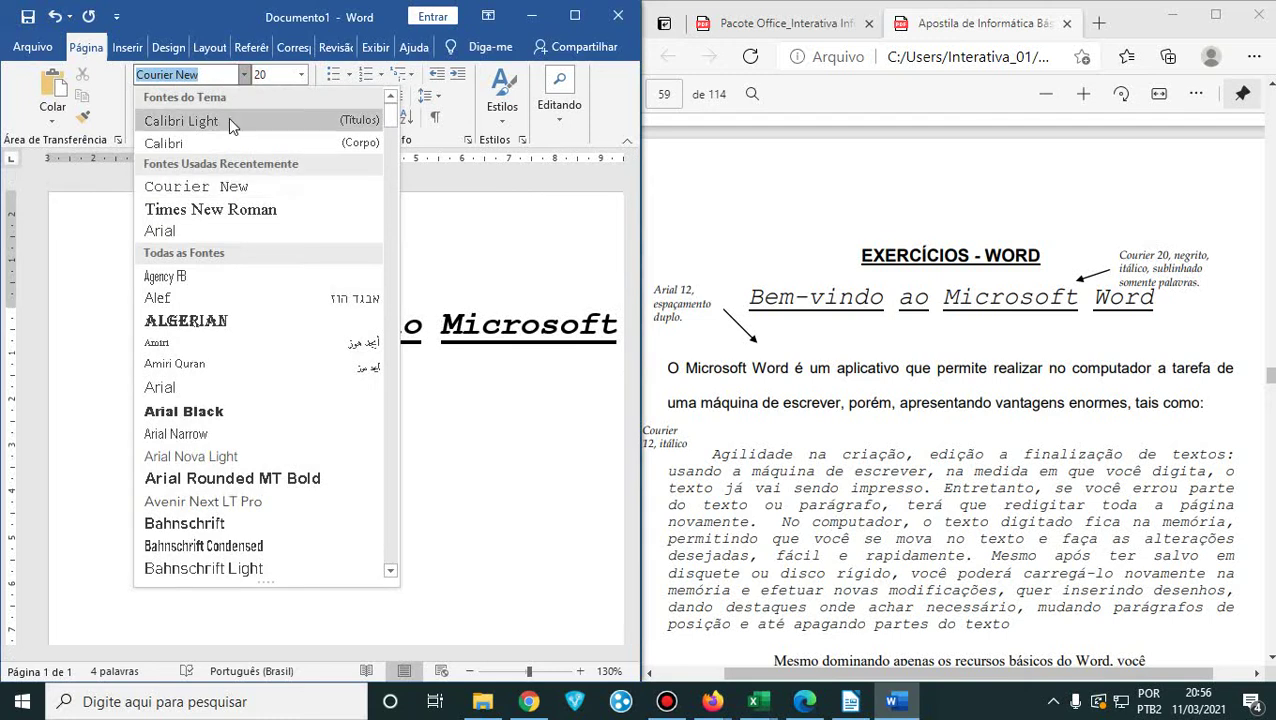
click(238, 189)
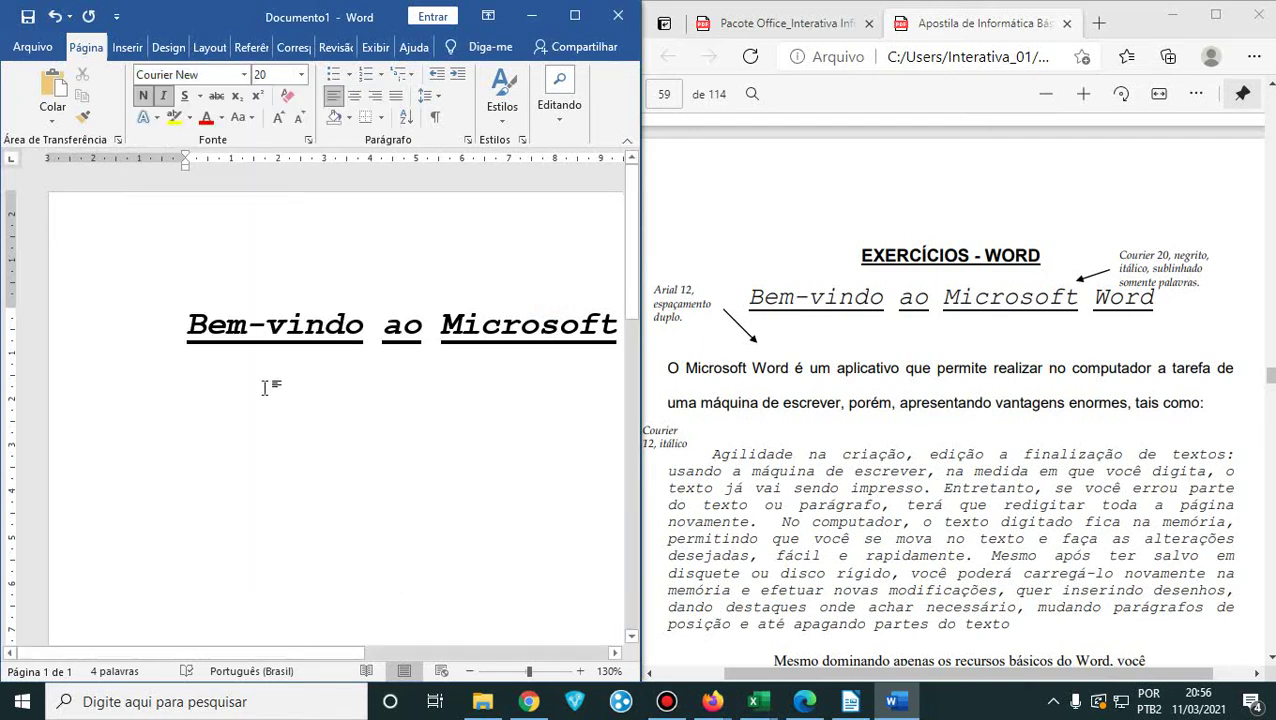
key(Return)
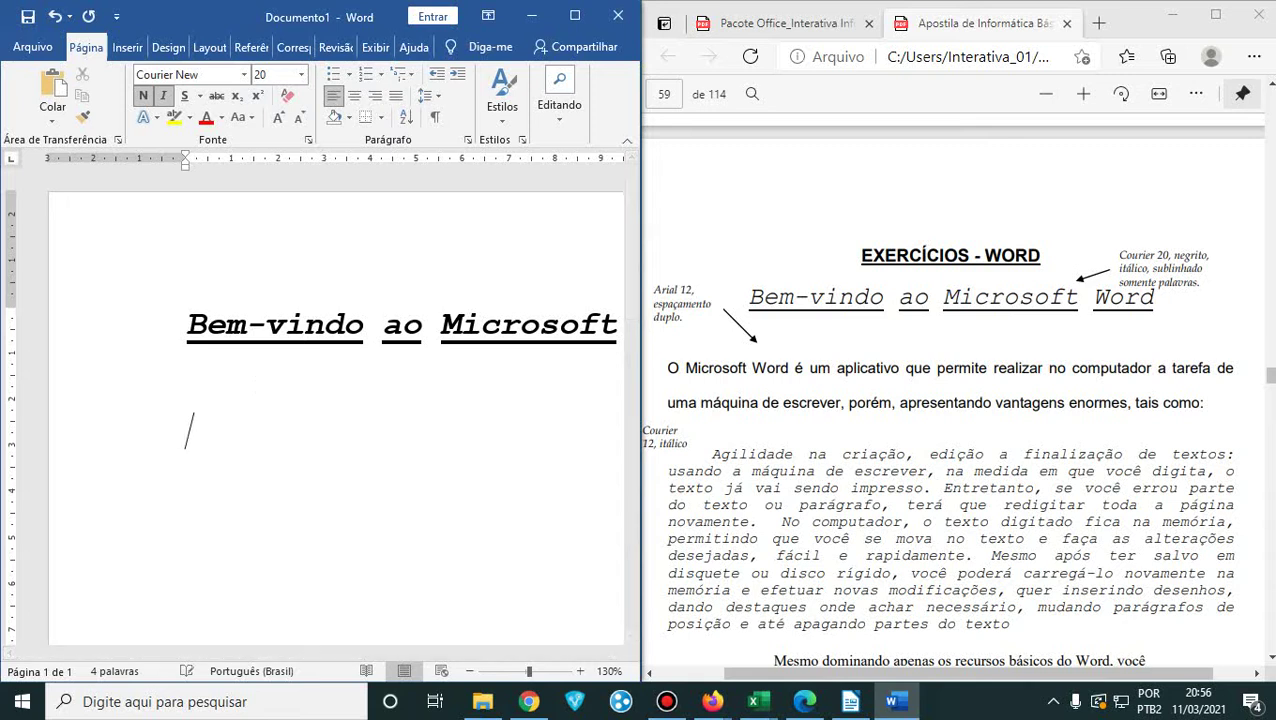
- Try clearing the inherited formatting on the second new line and entering "O", and undo it
text(o)
key(BackSpace)
key(BackSpace)
click(287, 95)
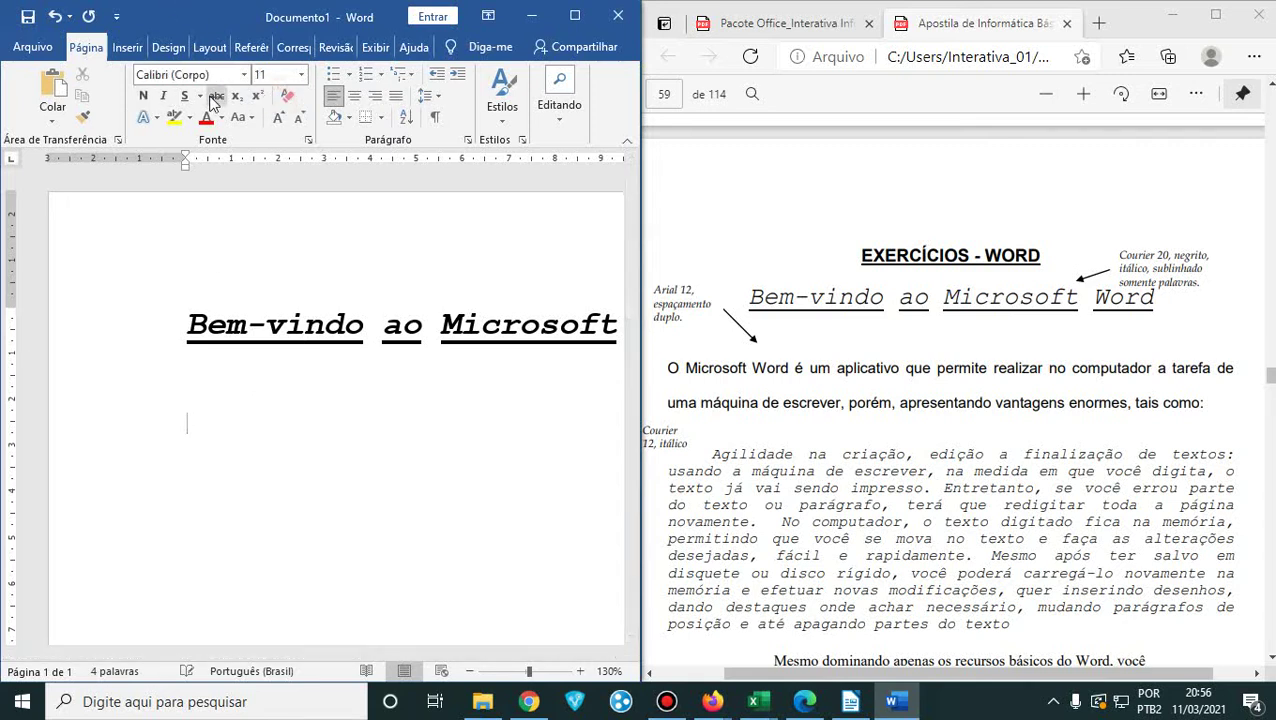
text(O)
key(ctrl+z)
key(ctrl+z)
- Enter "O" on the second new line below the title to start the first paragraph
text(O)
key(ctrl+n)
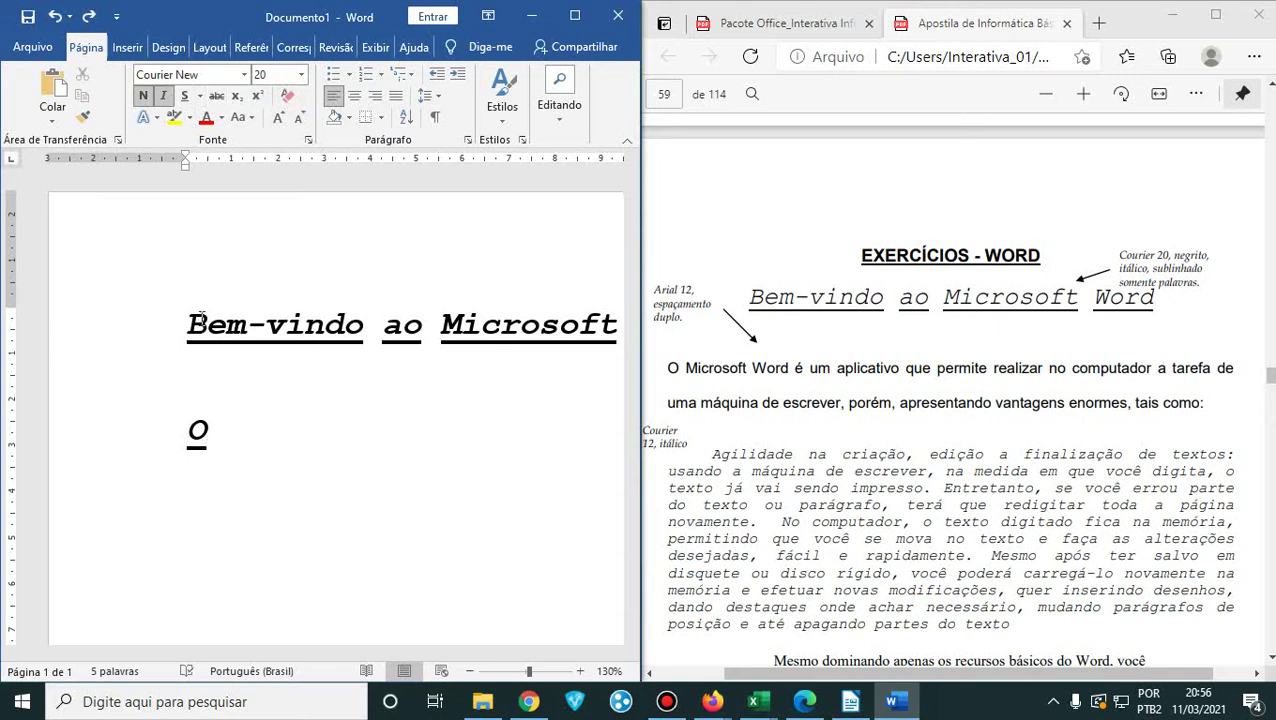
click(237, 440)
drag(200, 432, 183, 331)
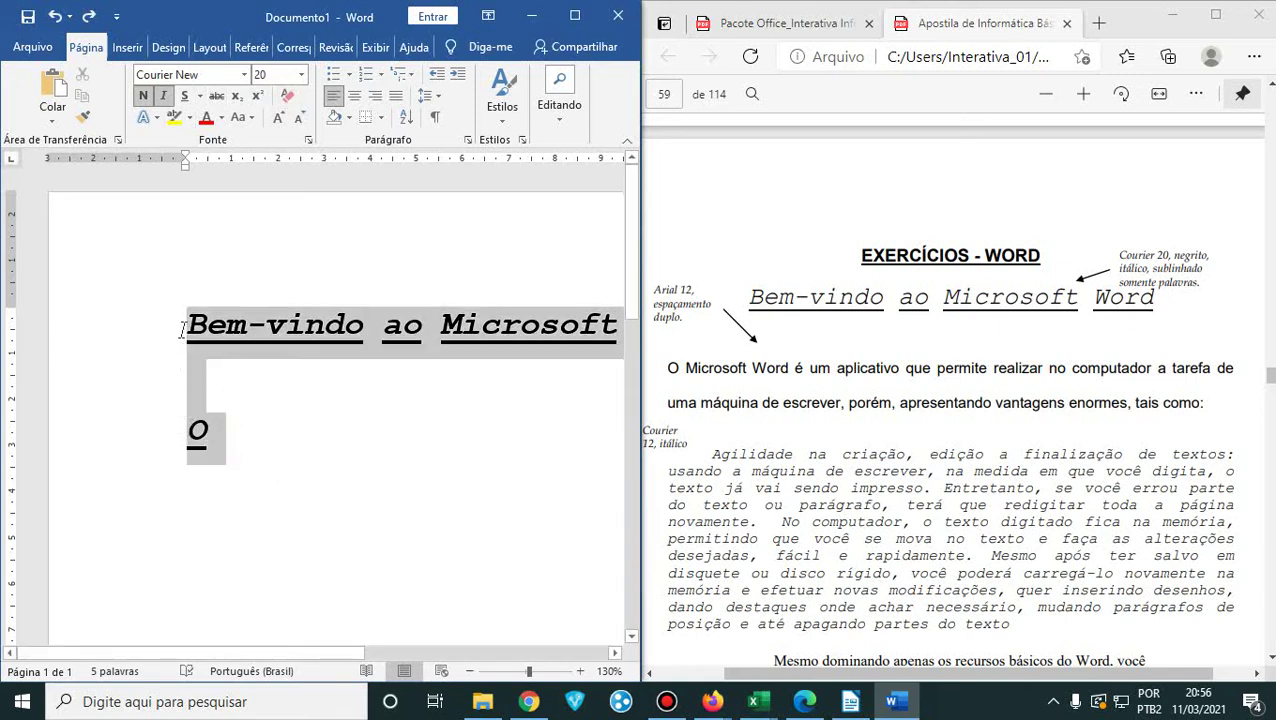
click(228, 440)
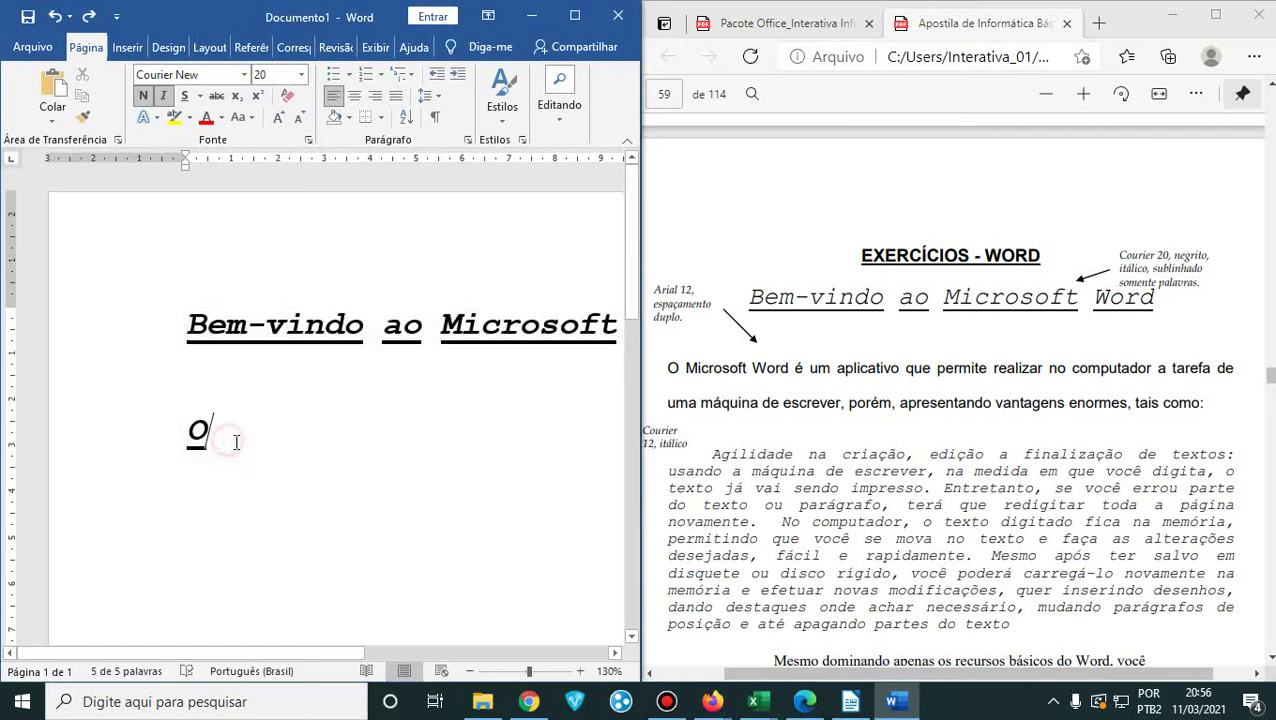
- Try clearing all formatting from the "O" below the title, and undo it
drag(259, 435, 183, 432)
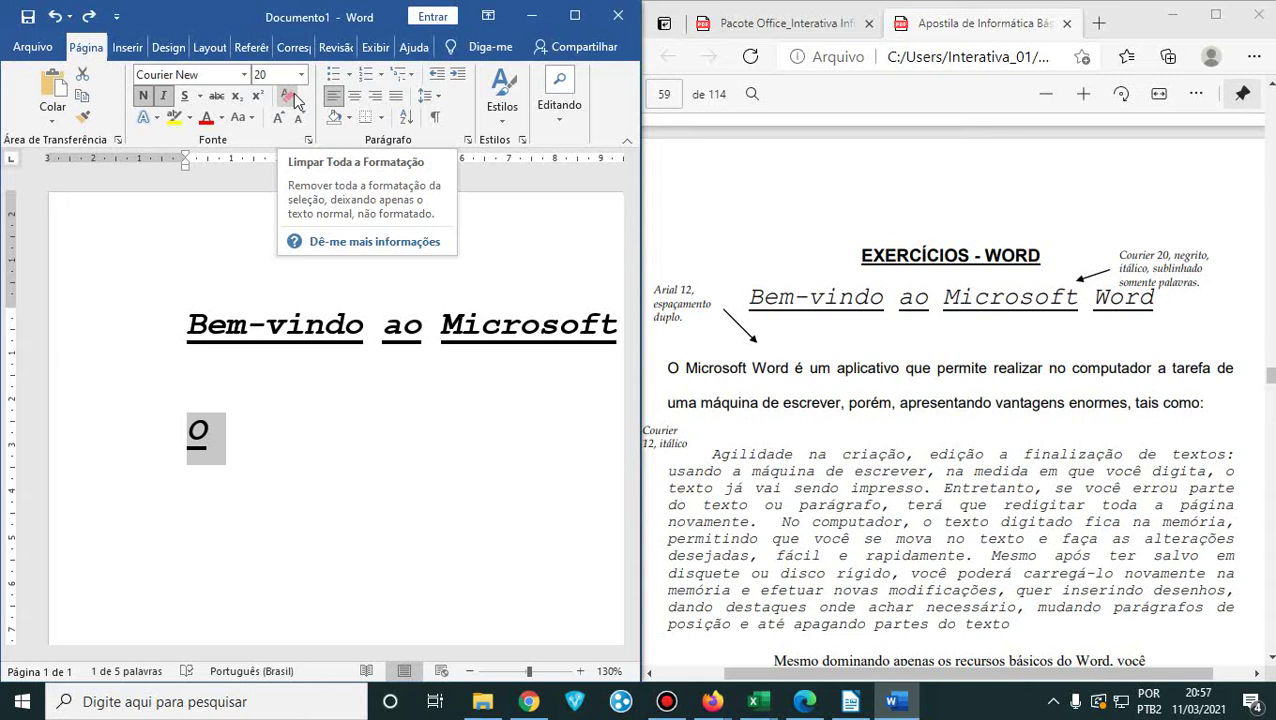
click(289, 99)
click(288, 97)
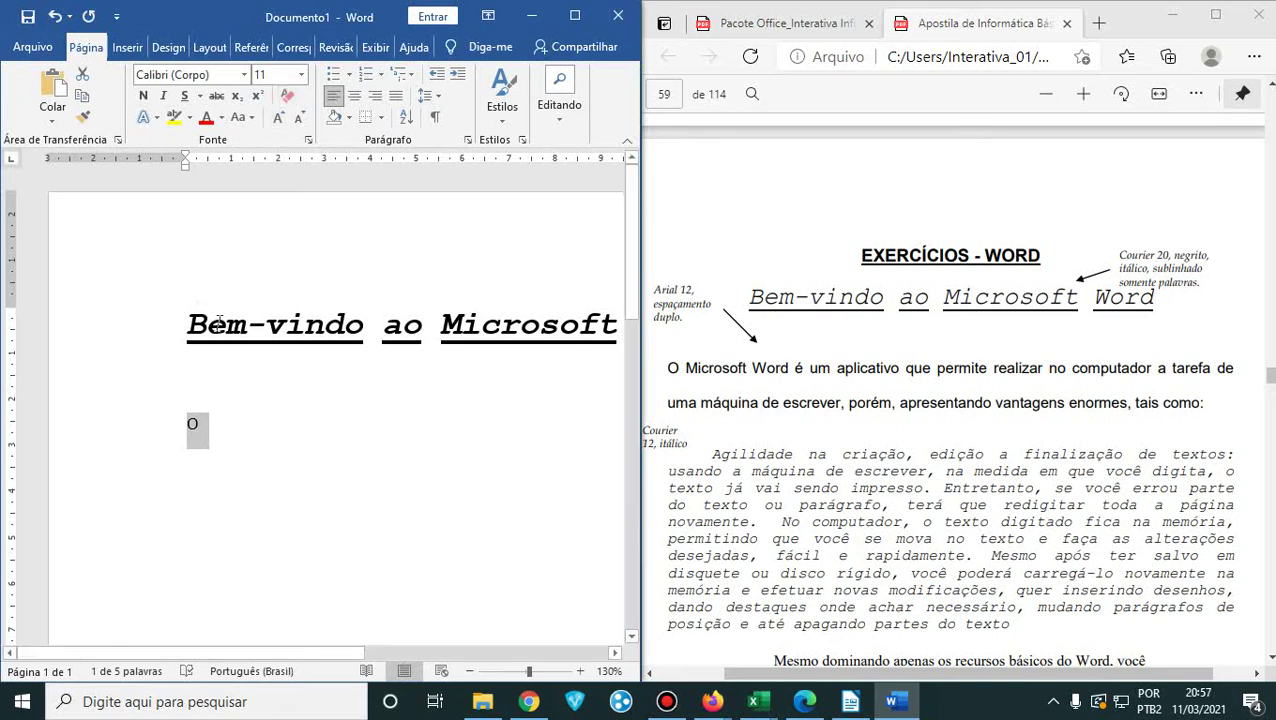
click(212, 433)
click(256, 431)
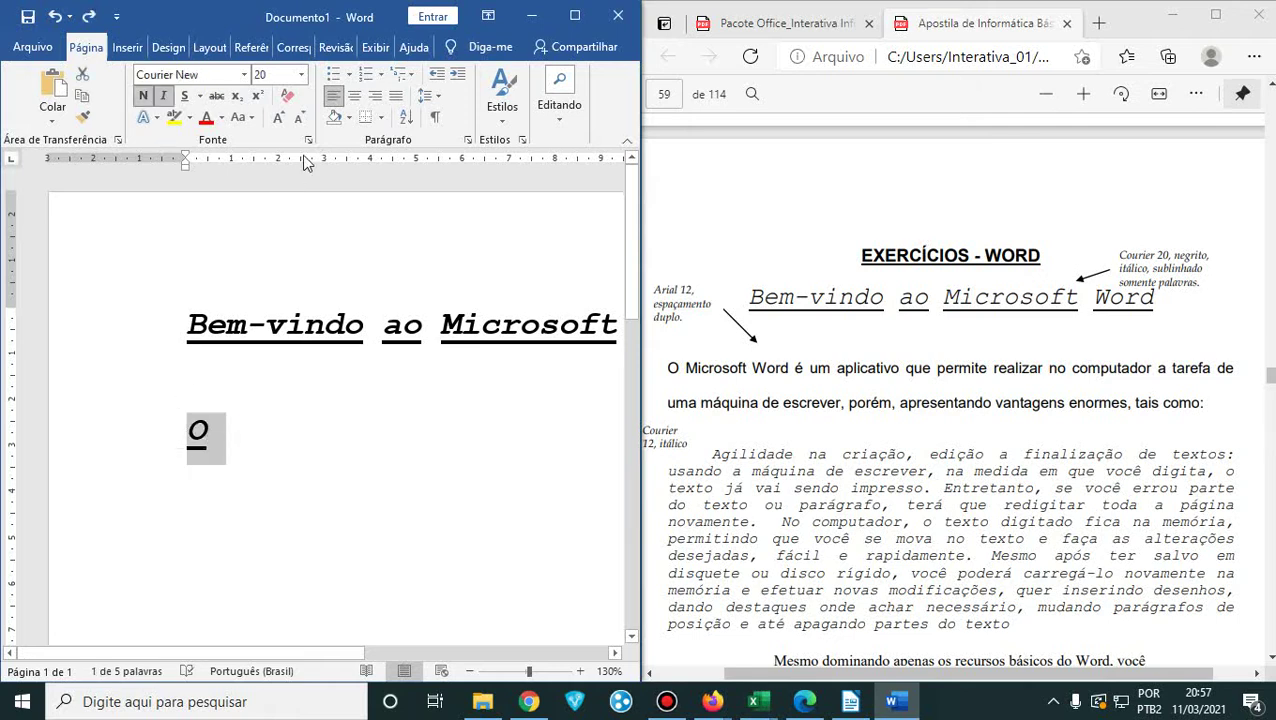
- Clear all formatting from the selected "O" and get ready to continue the text after it
click(288, 103)
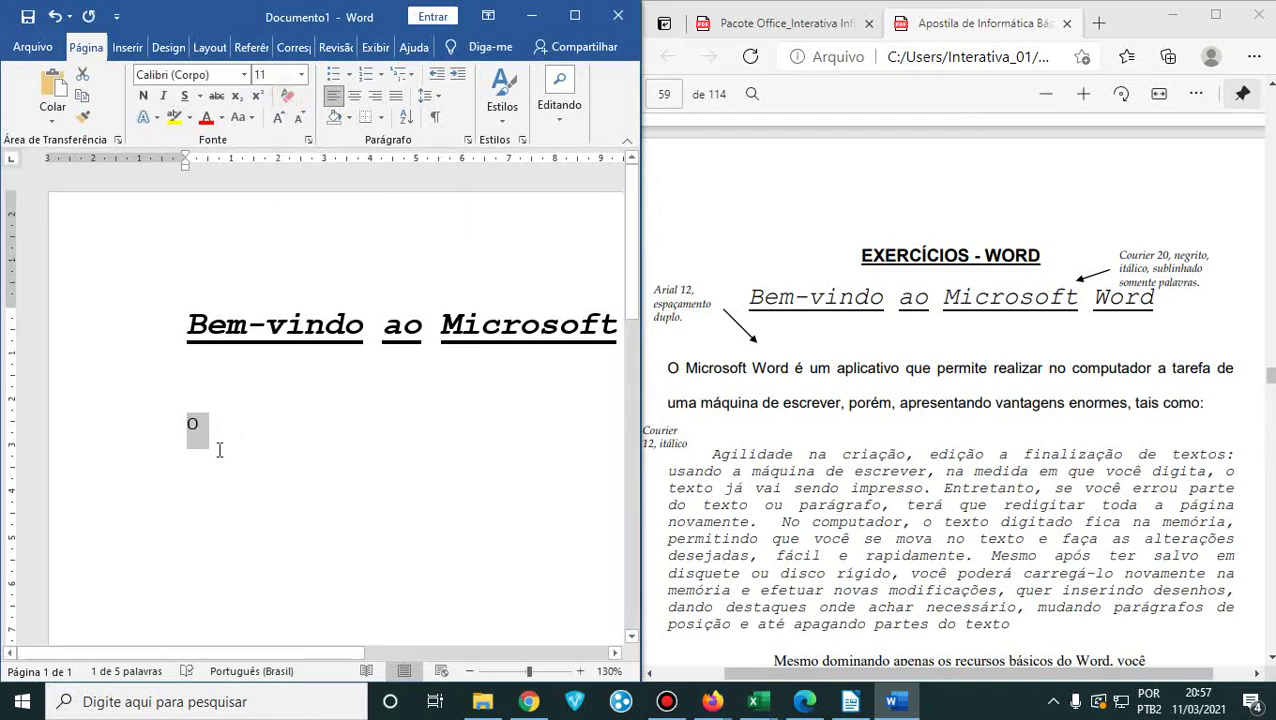
click(206, 426)
text(N)
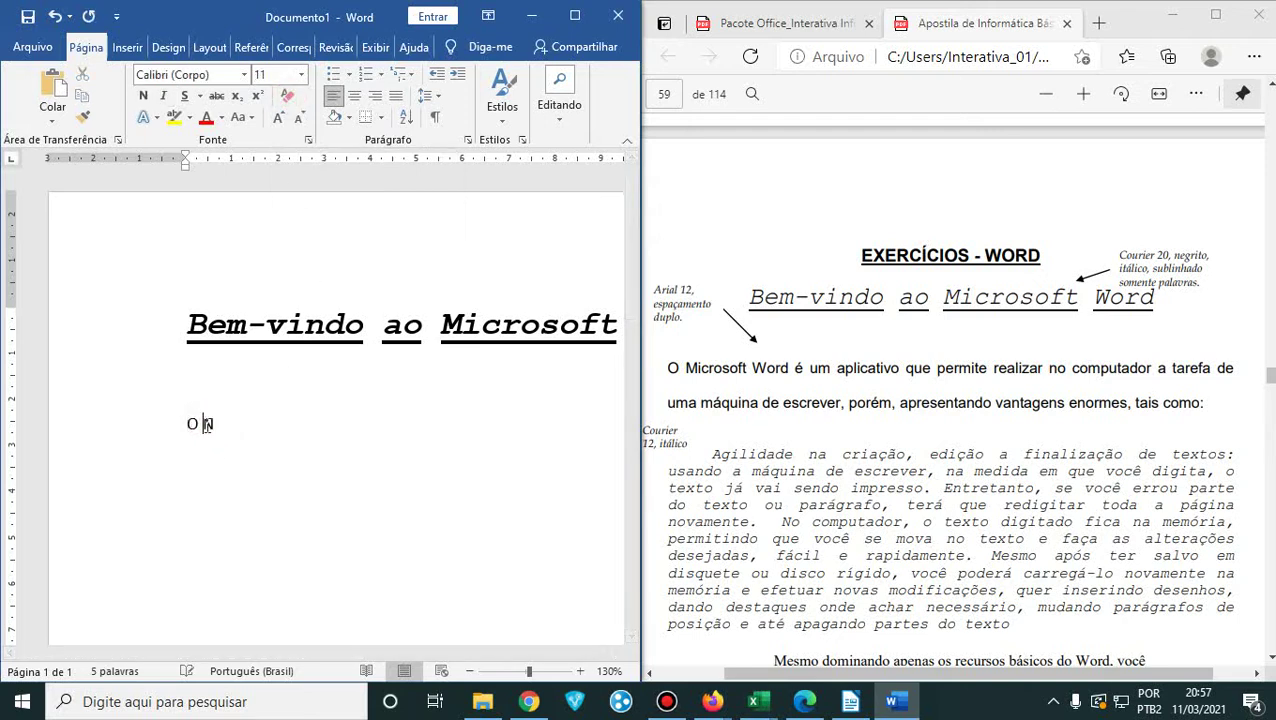
key(BackSpace)
key(BackSpace)
- Continue the paragraph after "O" with "Microsoft Word é um aplicativo que permite realizar no computador a tarefa"
text(Microsoft W)
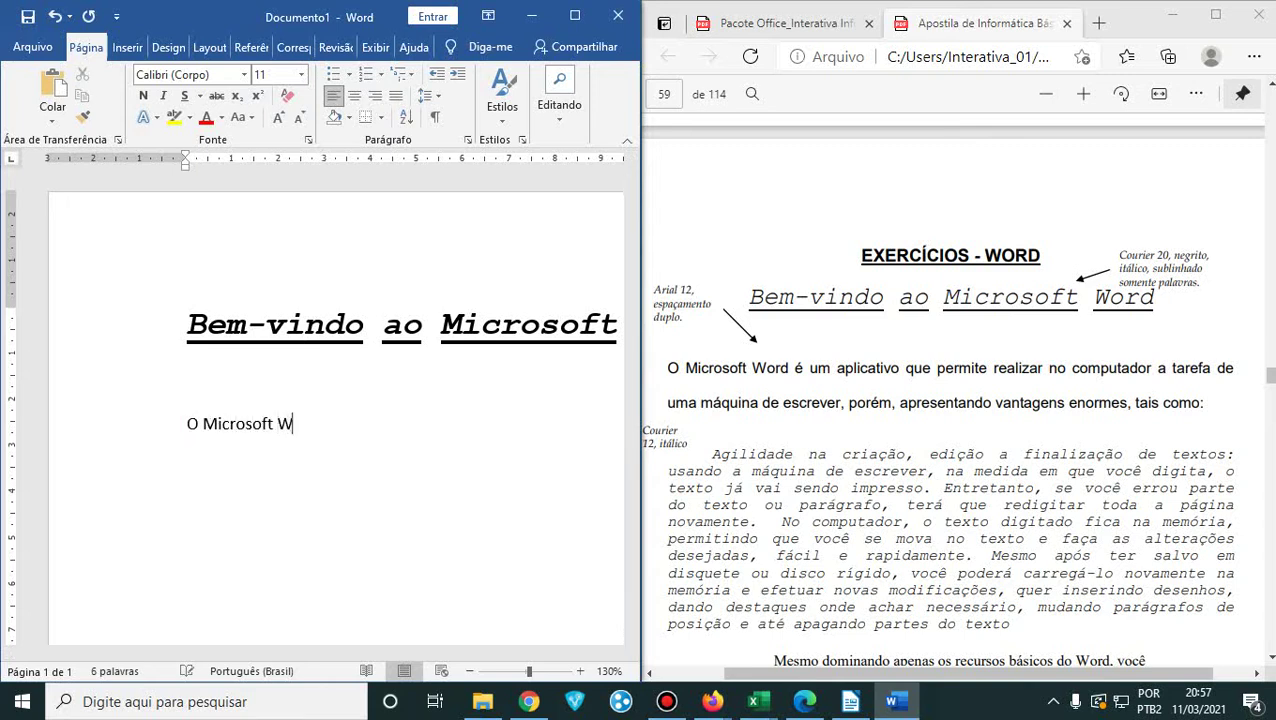
text(ord é um aplicativo q)
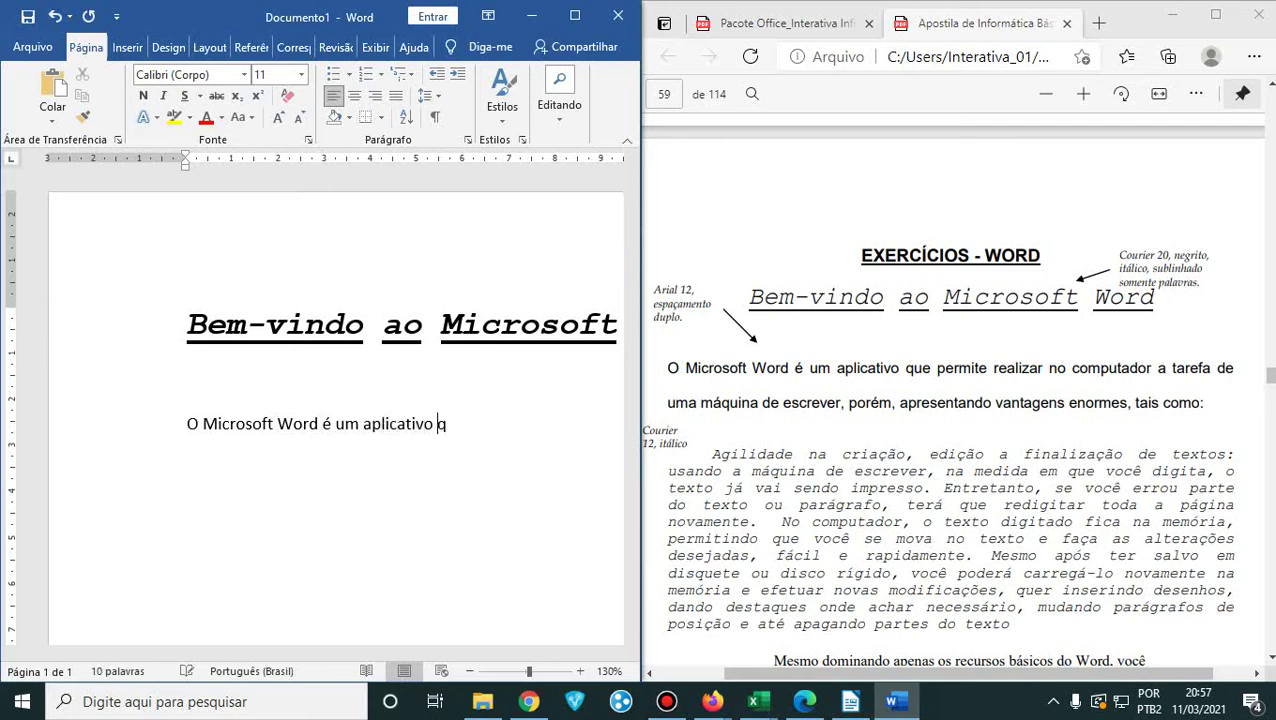
text(ue permite real)
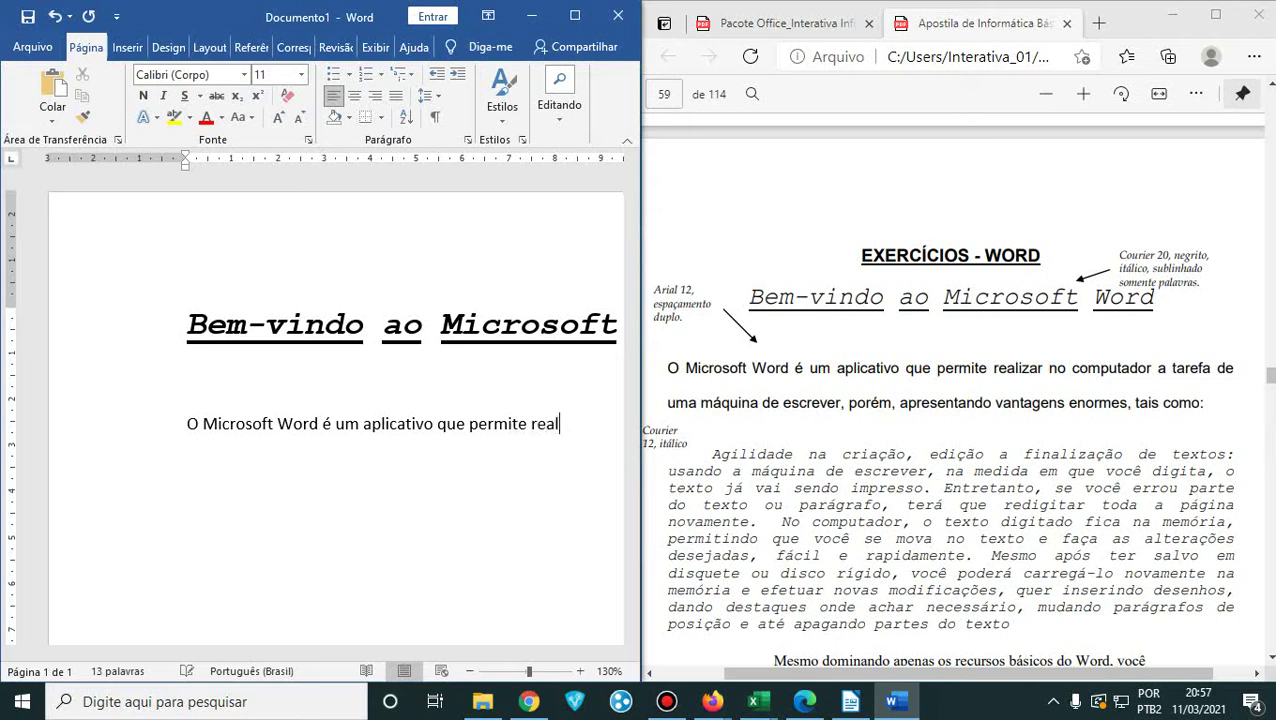
text(izar no com)
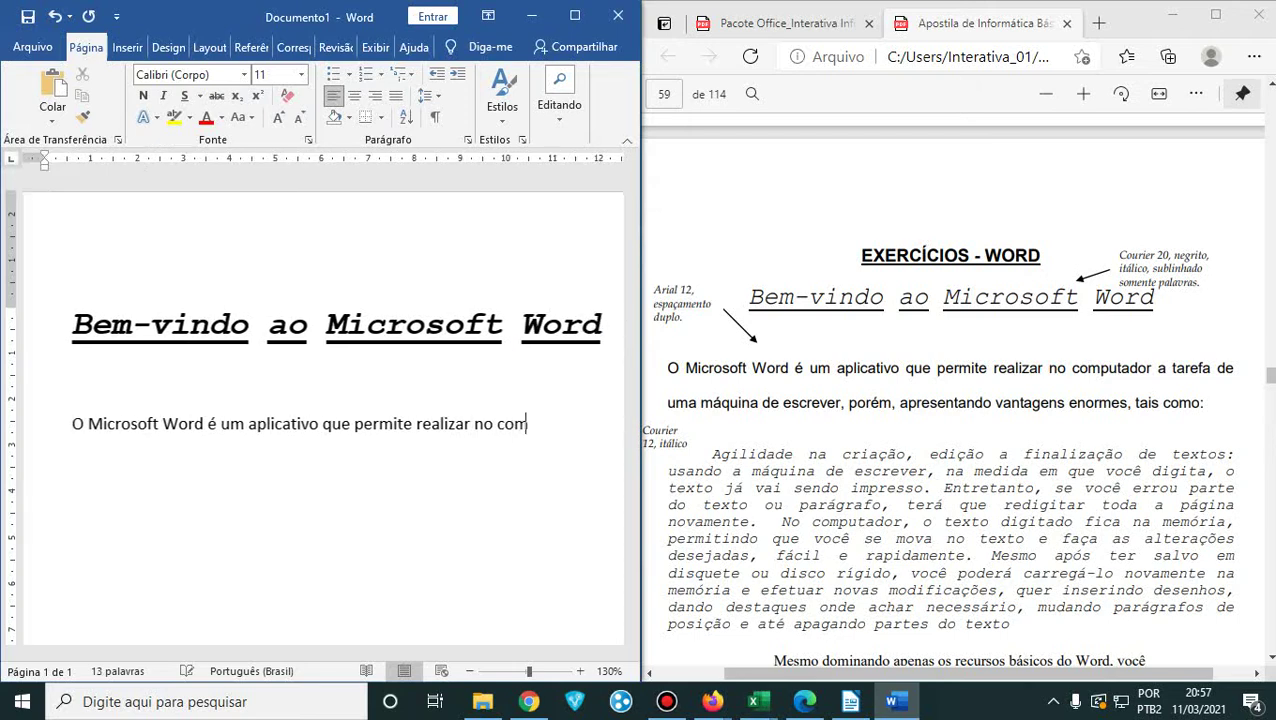
text(putador a)
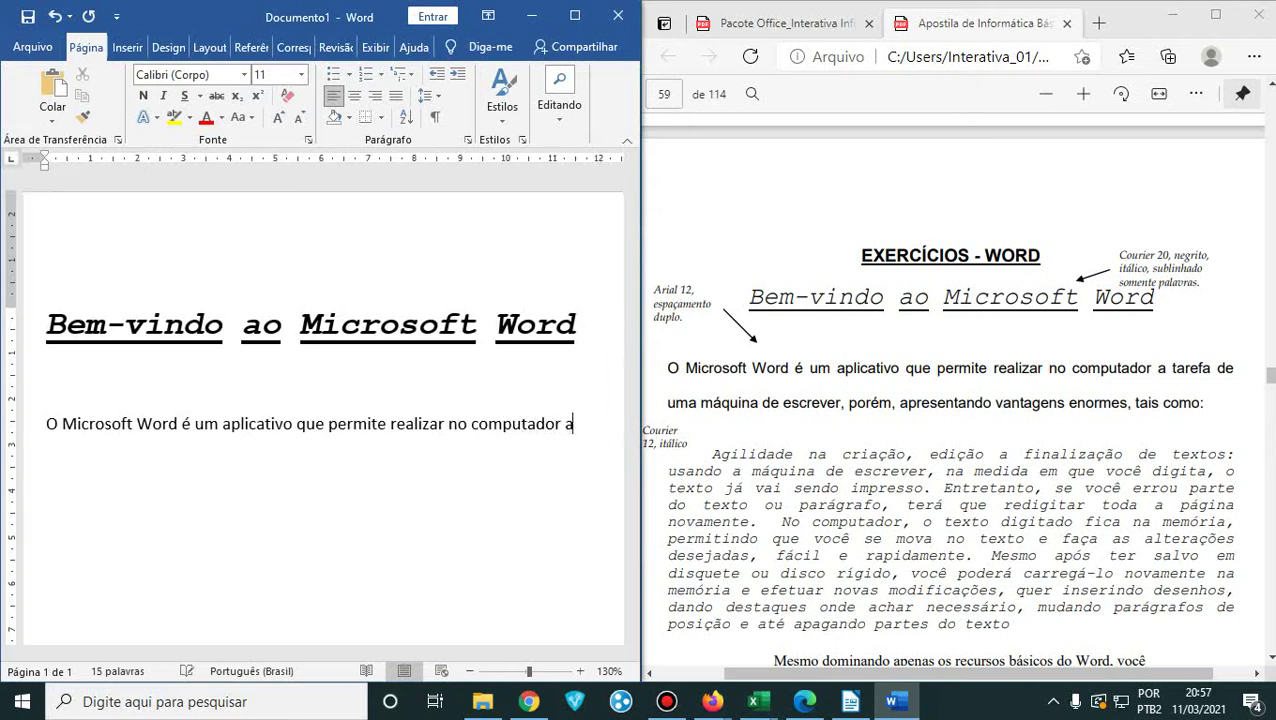
text( tarefas)
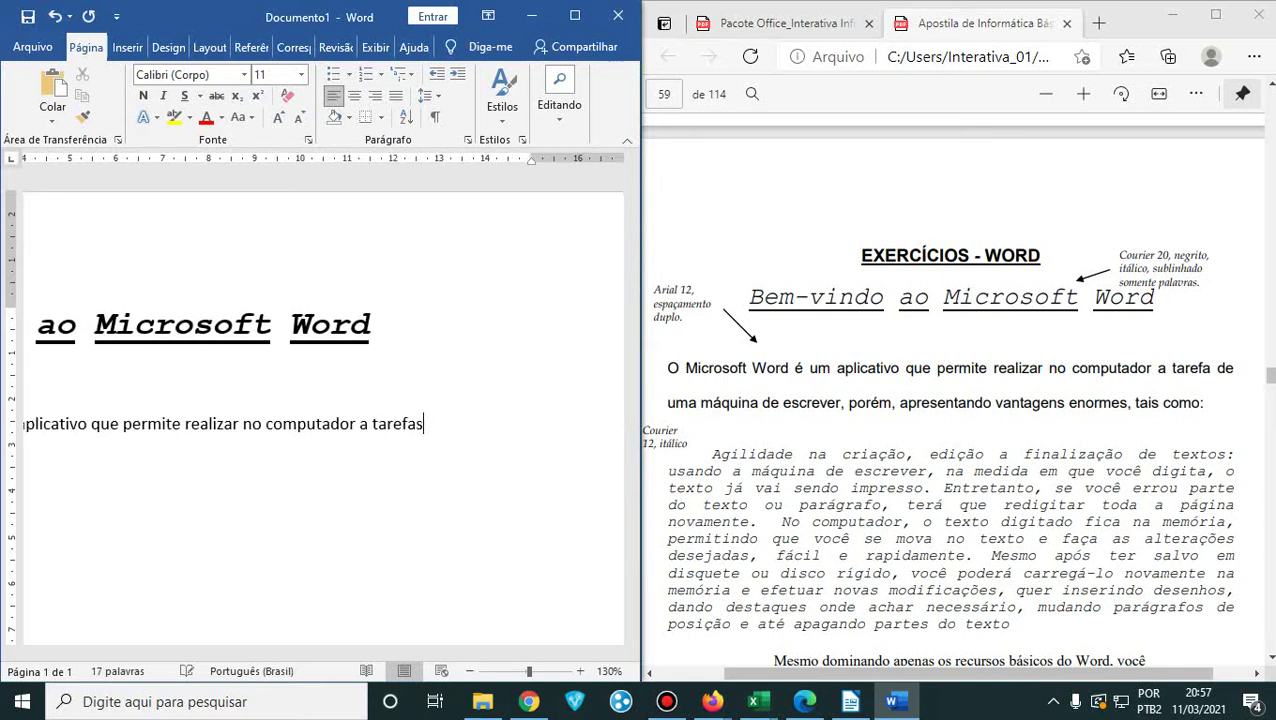
key(BackSpace)
- Complete the paragraph with "de uma máquina de escrever, porém, apresentando vantagens enormes, tais como:"
text(de uma máquina de)
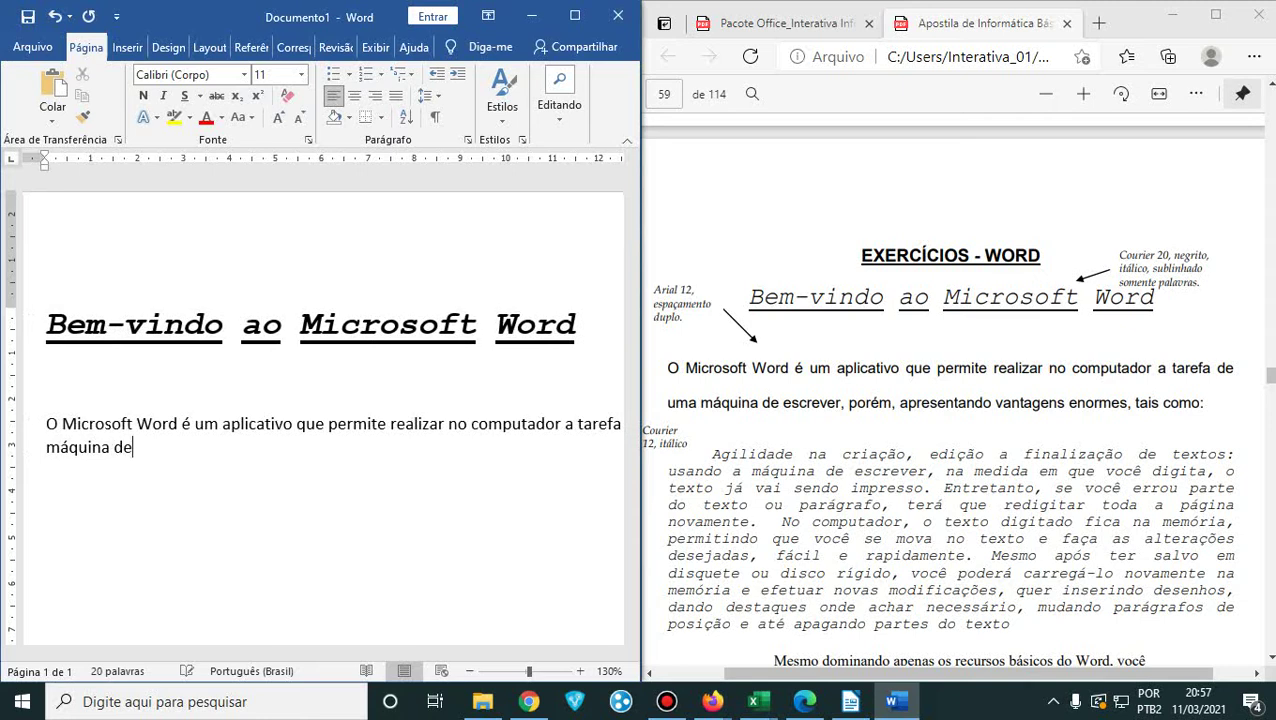
text( escrever, porém)
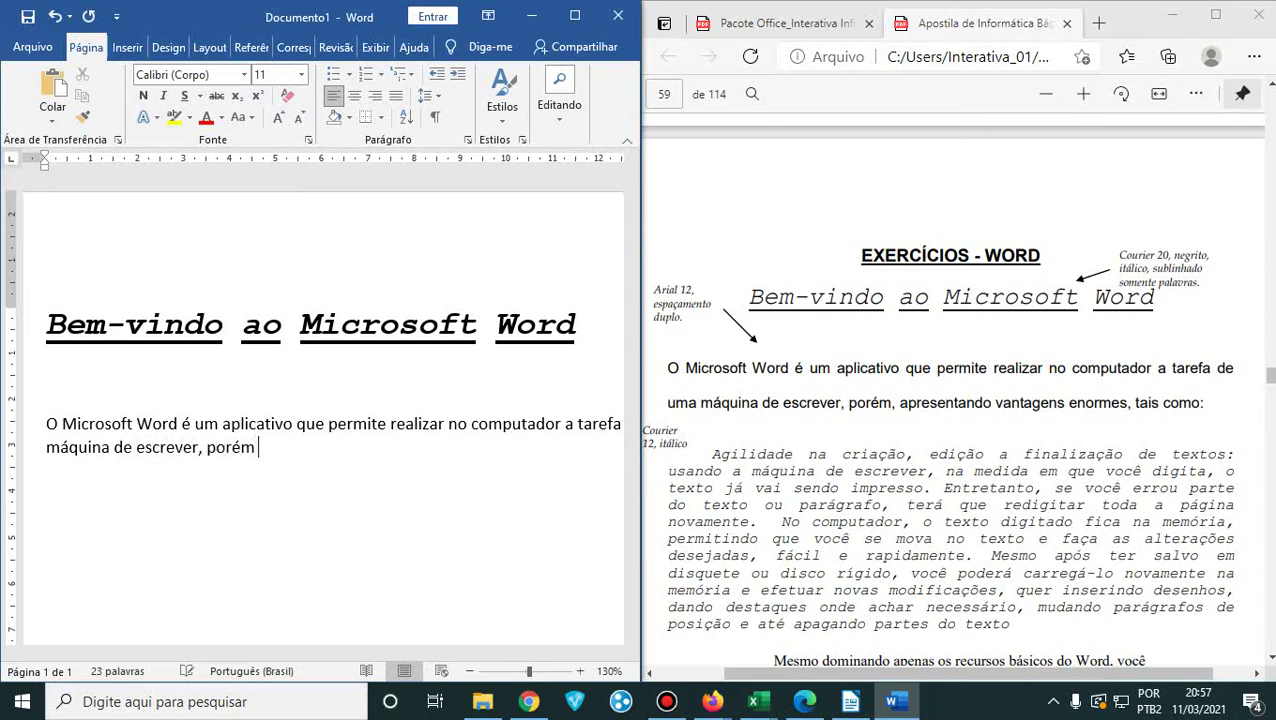
text(, apresentando vanga)
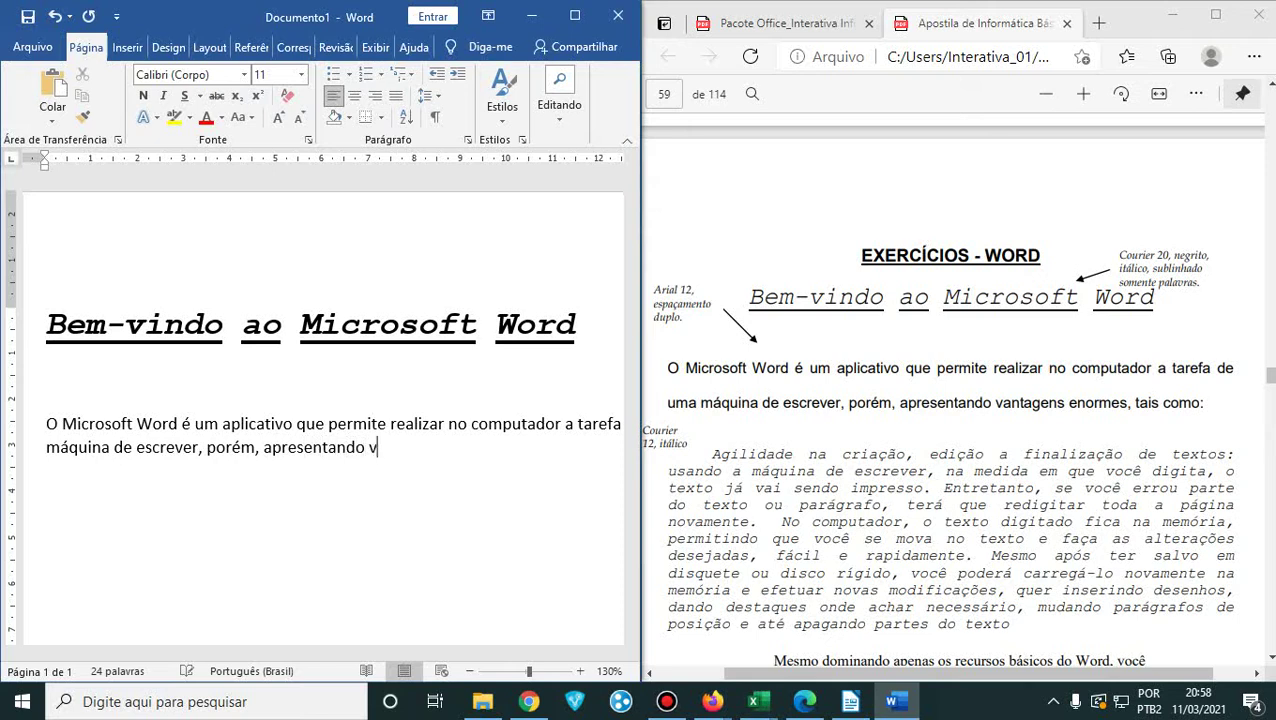
key(BackSpace)
key(BackSpace)
text(tagens enro)
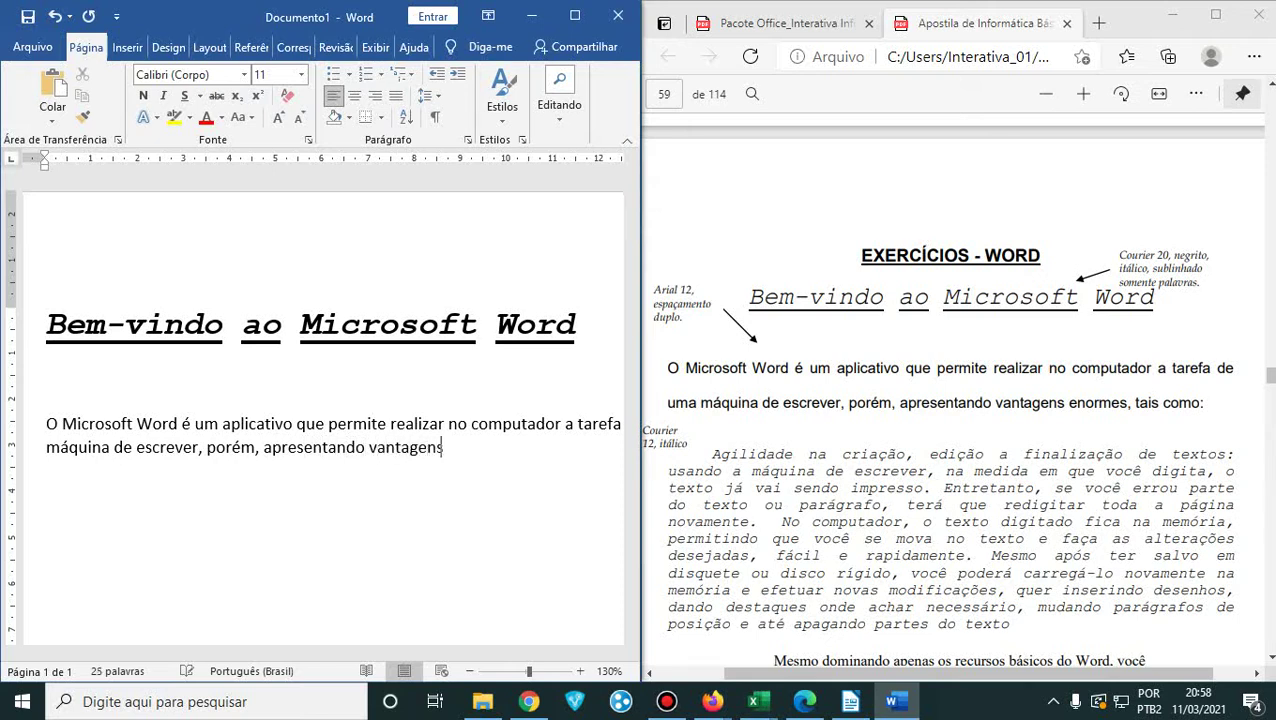
key(BackSpace)
key(BackSpace)
text(ormes, tais como)
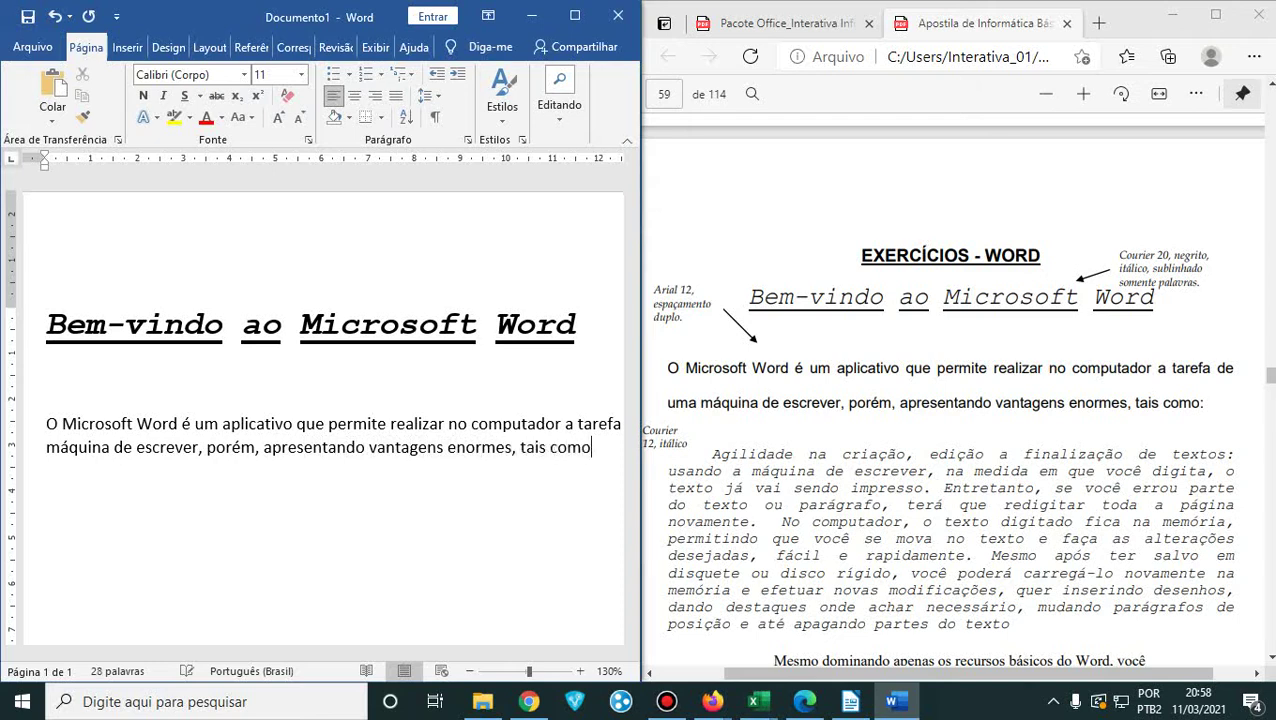
text(:)
- Check the handout's font and spacing note for the first paragraph, selecting its font part
click(667, 365)
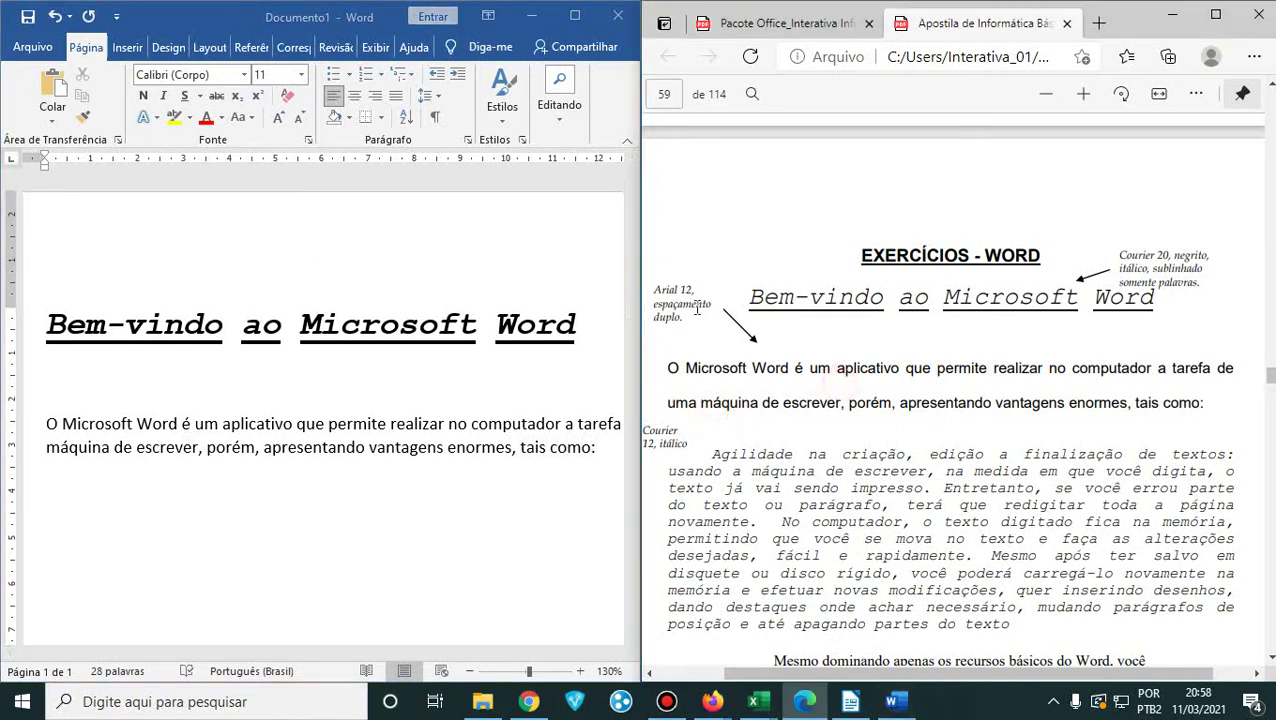
click(651, 289)
drag(651, 289, 698, 287)
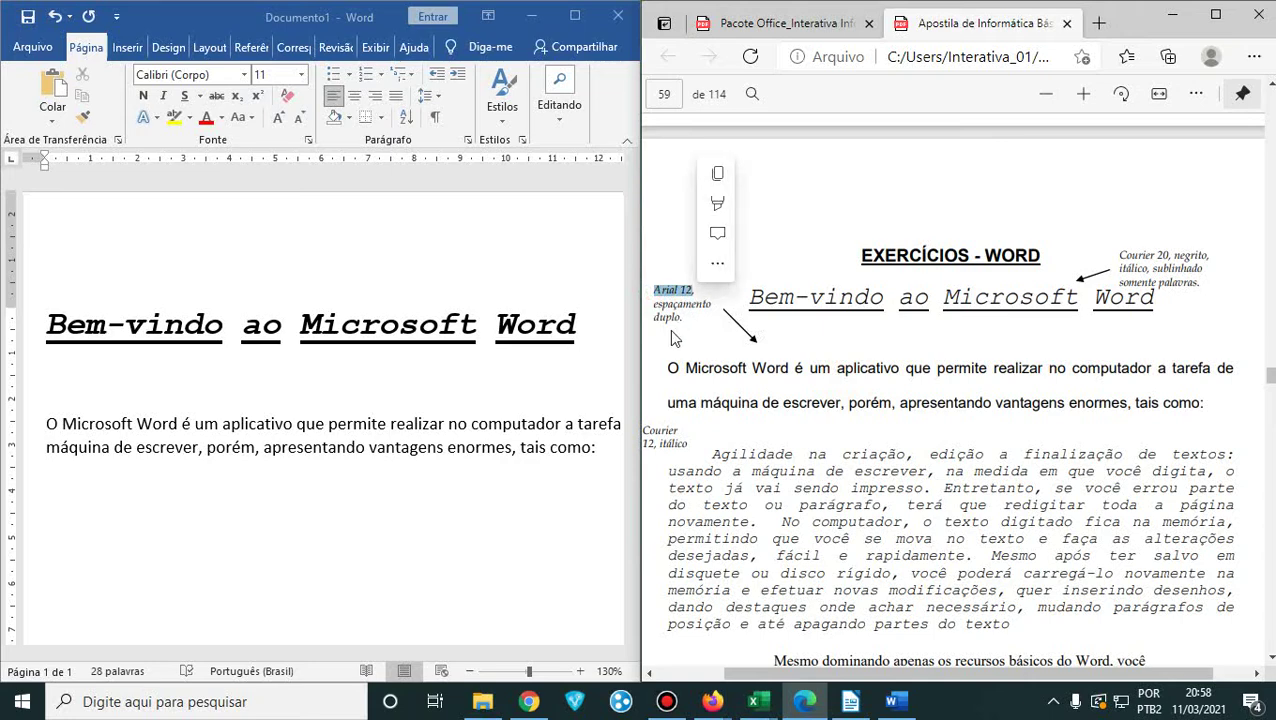
click(683, 395)
- Maximize the Word window and format the whole first paragraph in Arial, size 12
click(575, 15)
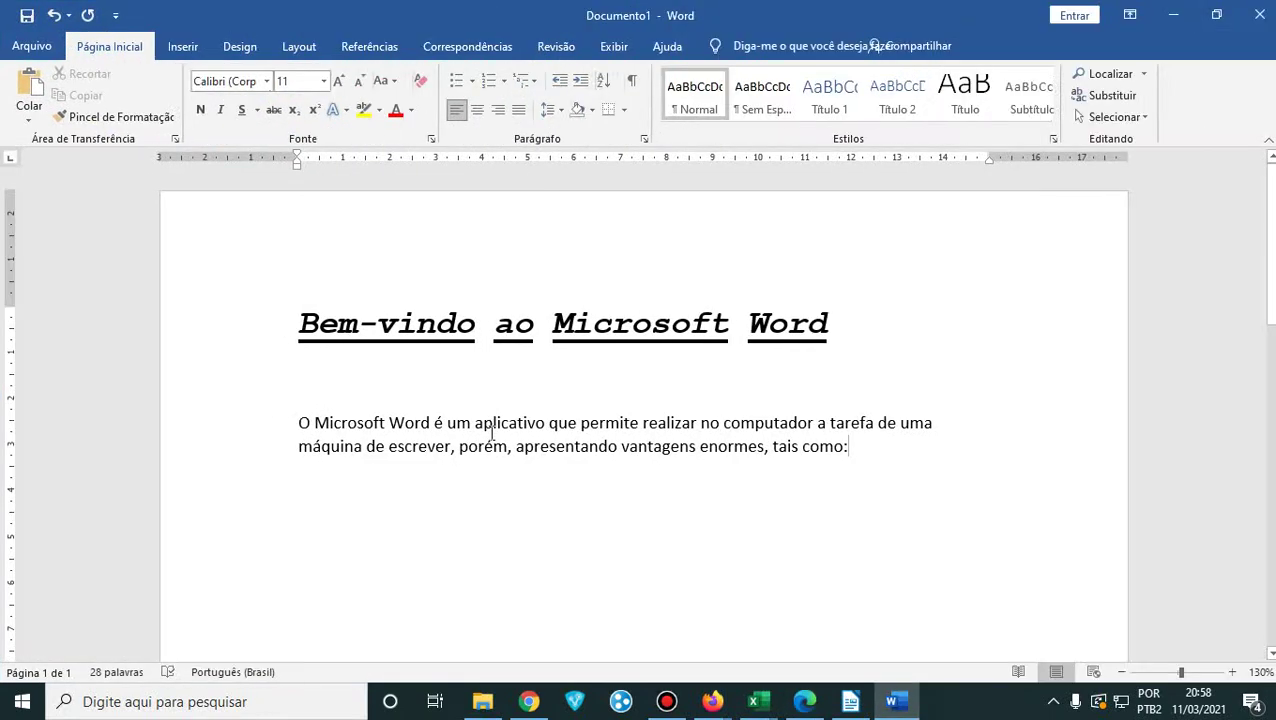
drag(867, 447, 298, 428)
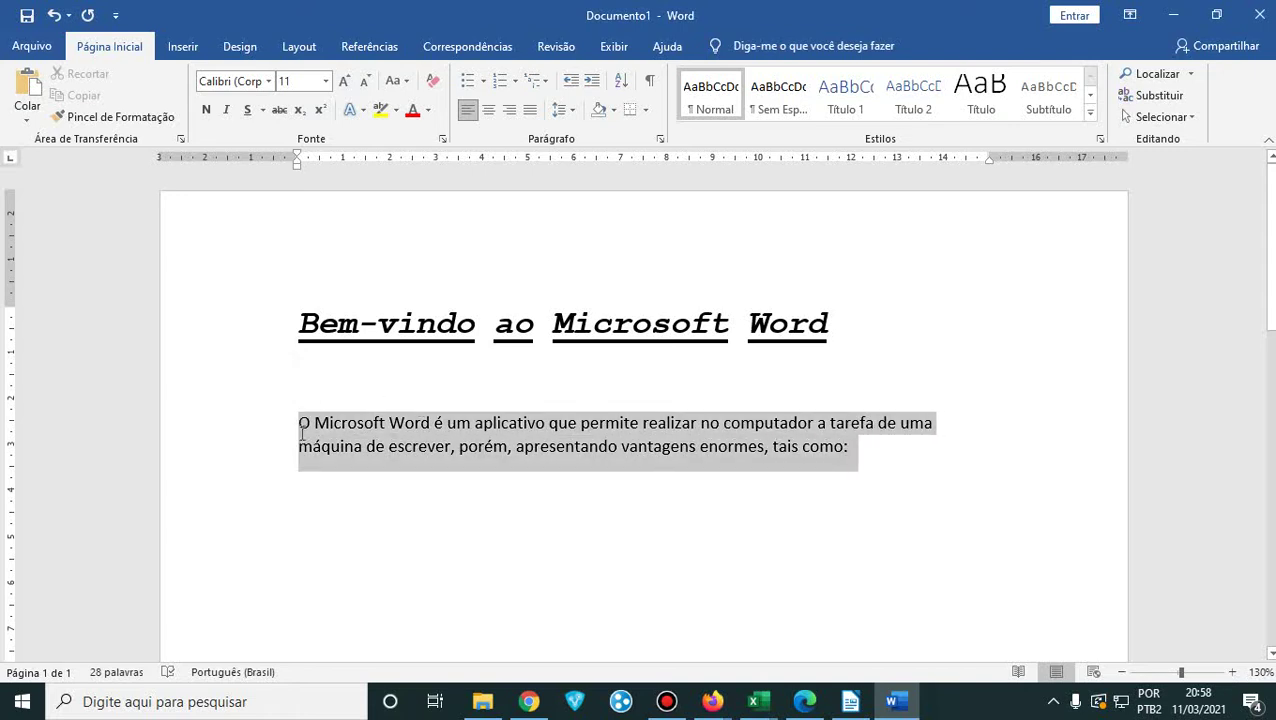
click(270, 84)
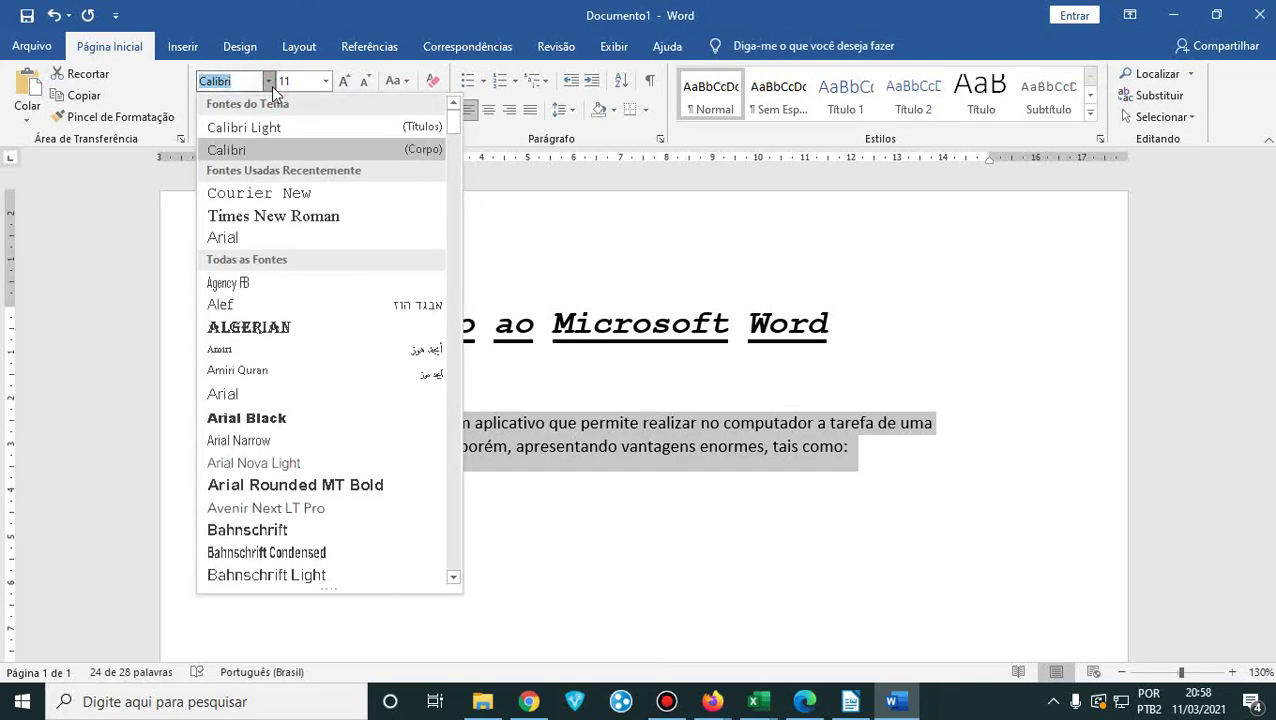
click(258, 392)
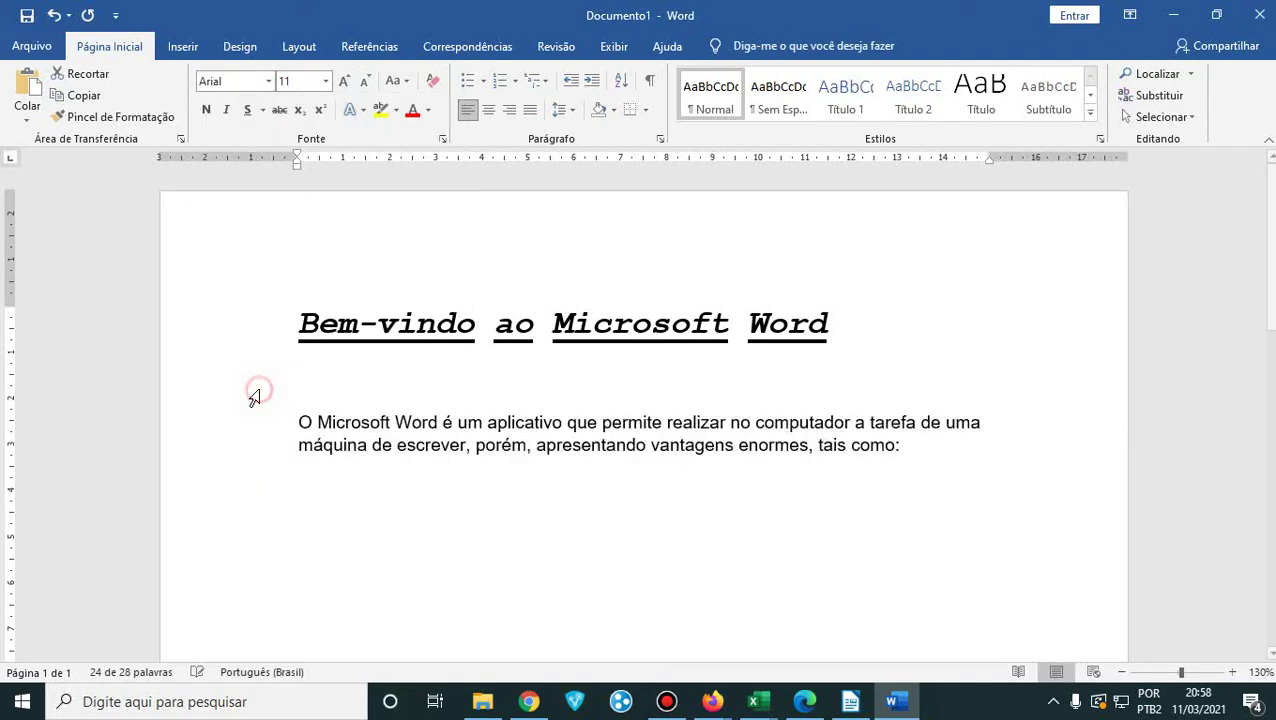
click(326, 81)
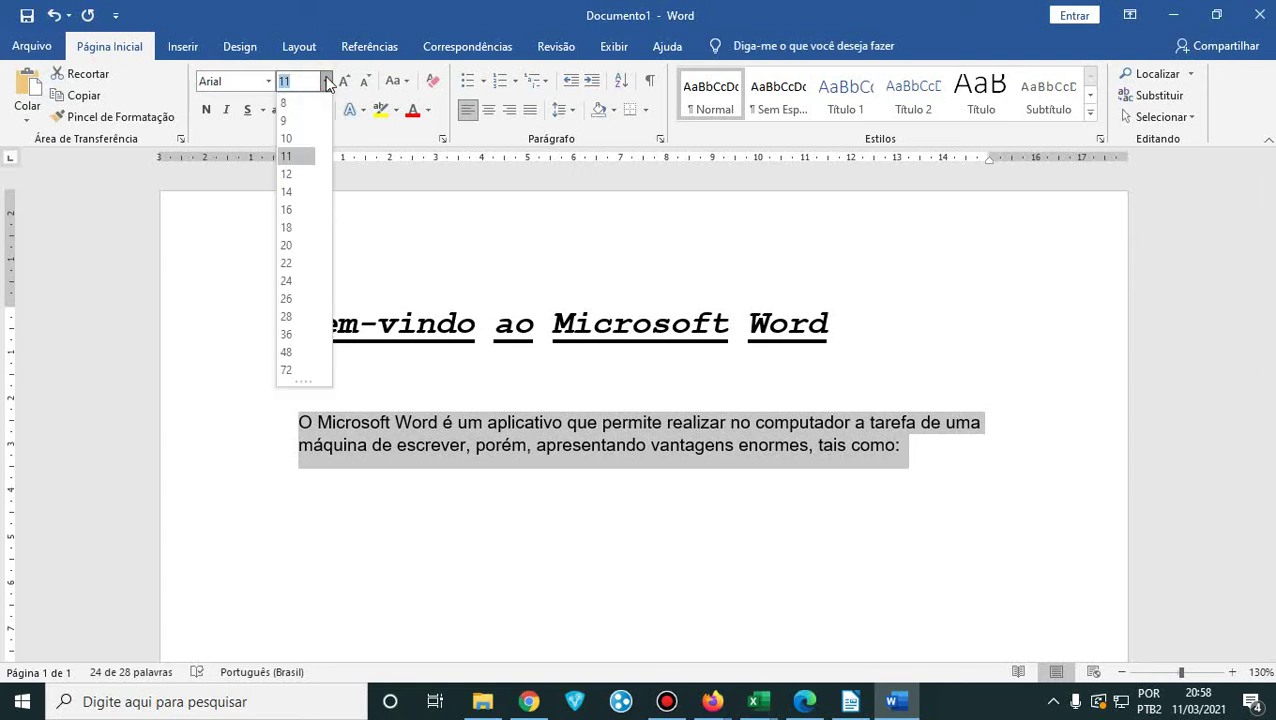
click(293, 176)
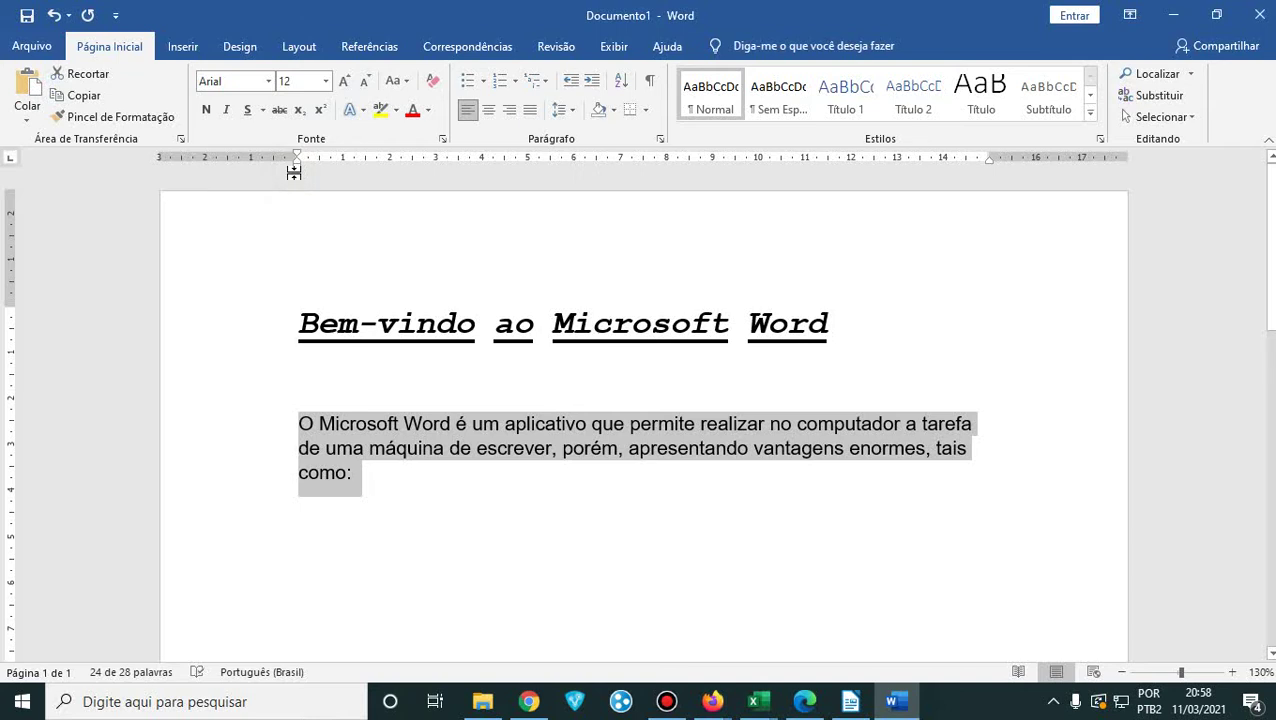
- Set the first paragraph's line spacing to 2,0 and briefly compare it side by side with the handout
click(573, 112)
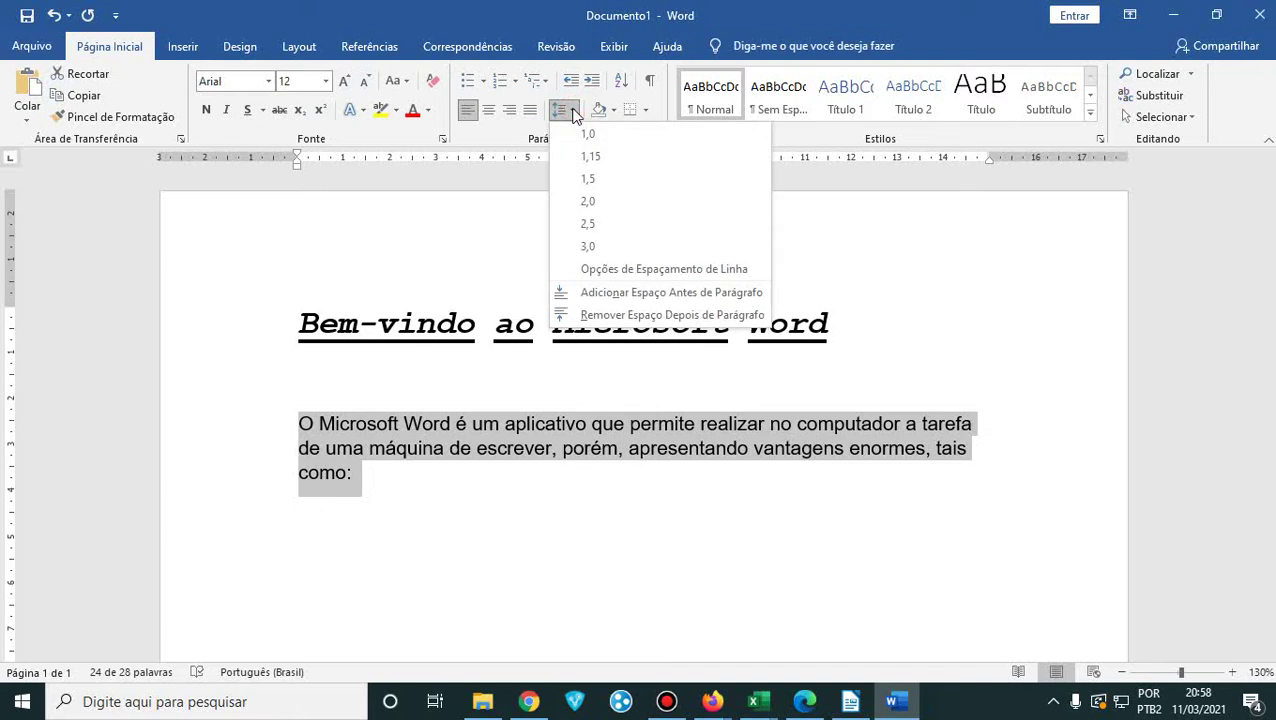
click(584, 202)
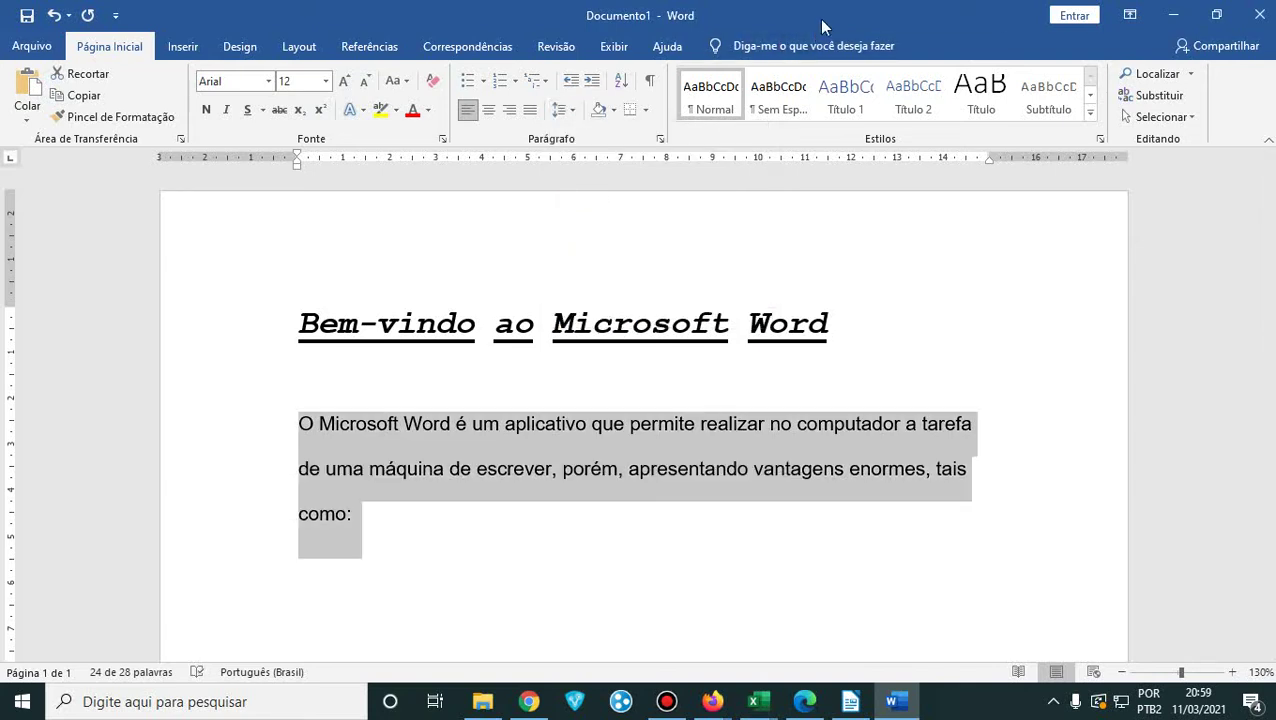
drag(560, 15, 1, 218)
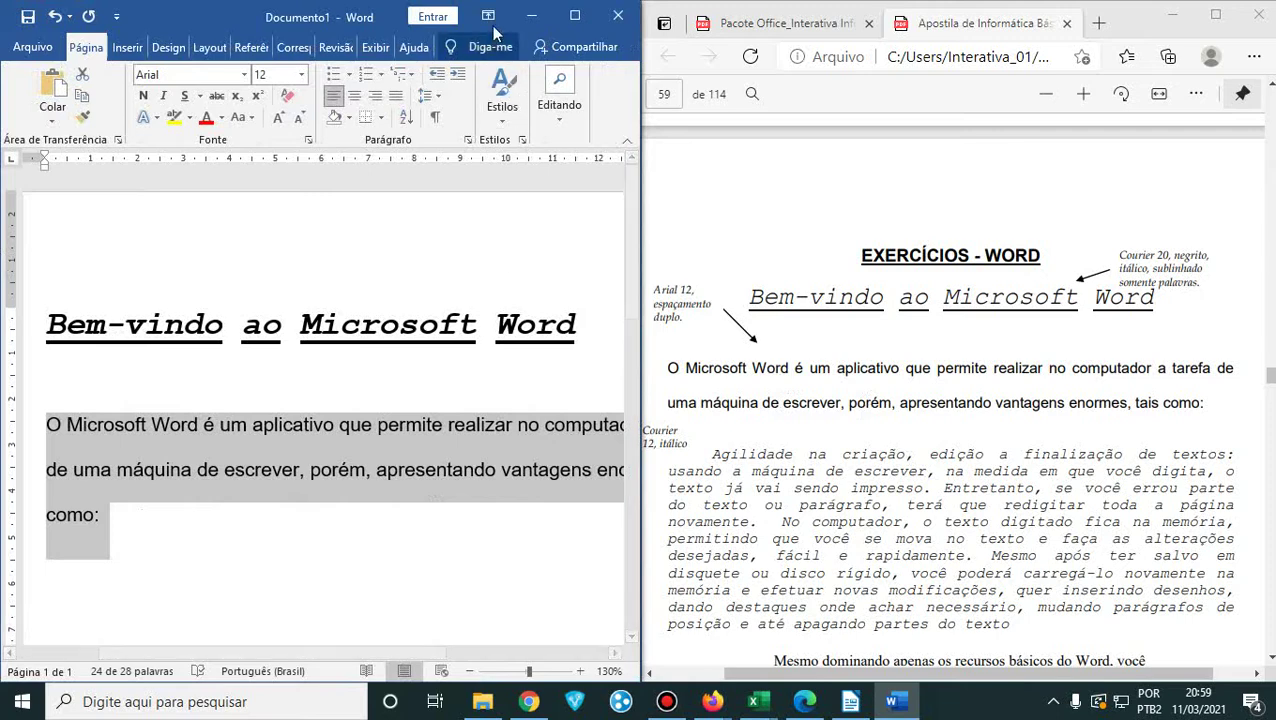
click(574, 15)
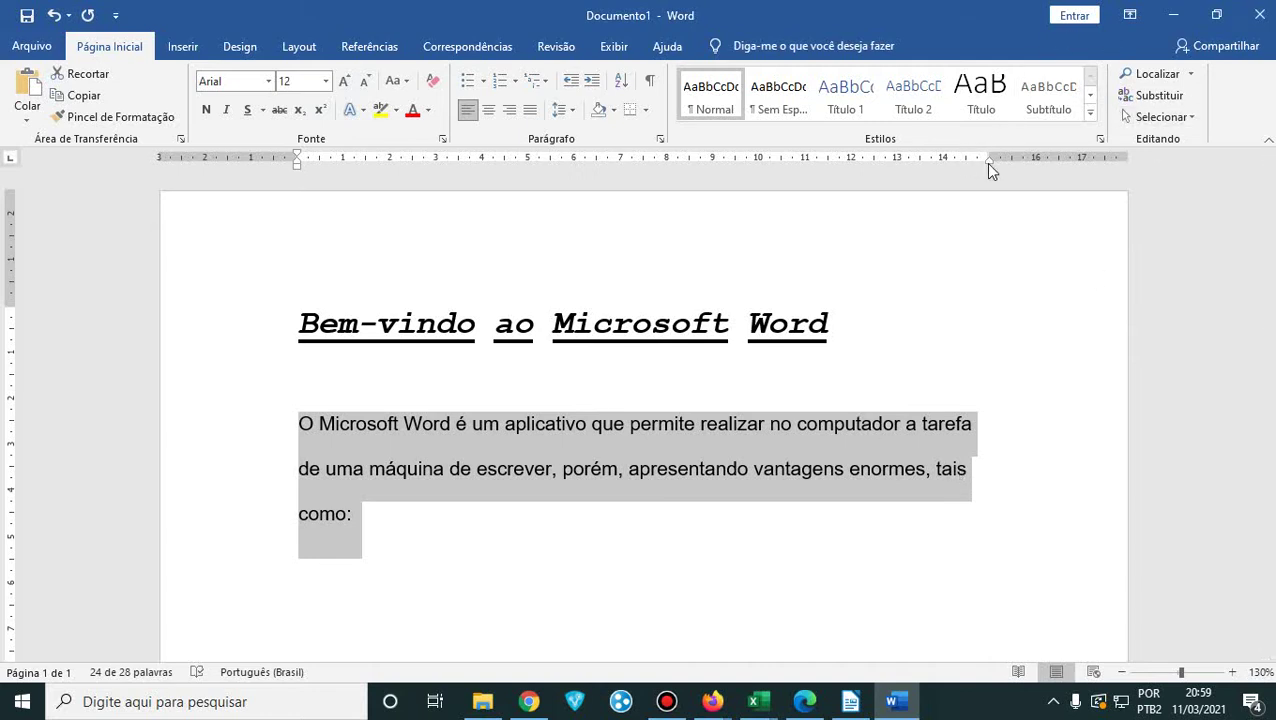
- Extend the first paragraph's right indent to about 15.5 on the ruler and compare the line breaks with the handout
drag(988, 163, 1010, 168)
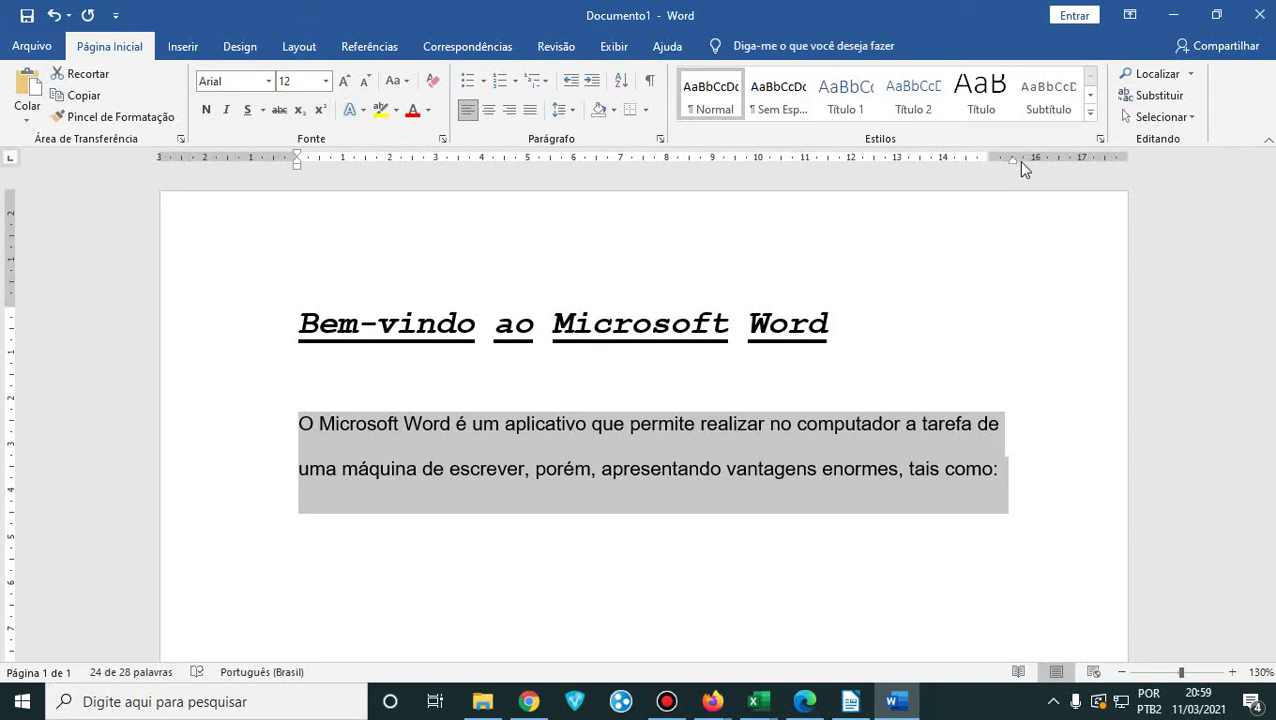
mouse_move(1012, 161)
mouse_down()
mouse_move(991, 164)
mouse_move(1009, 168)
mouse_up()
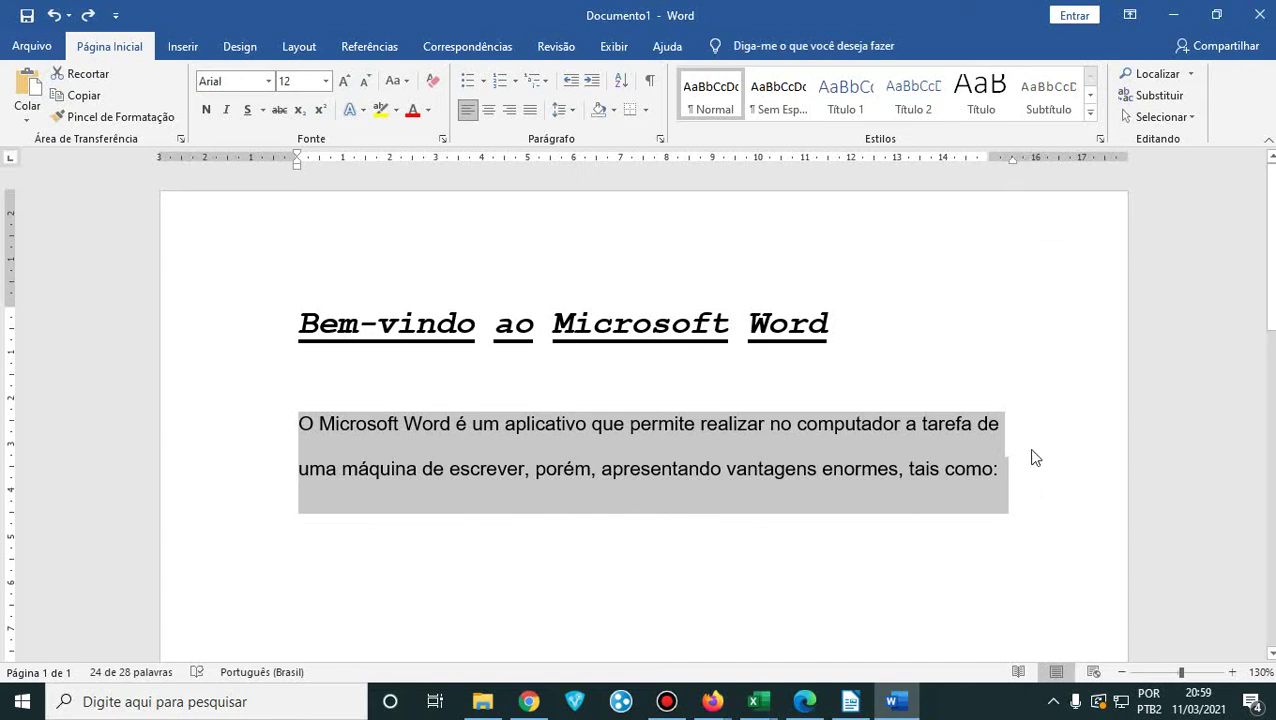
click(803, 702)
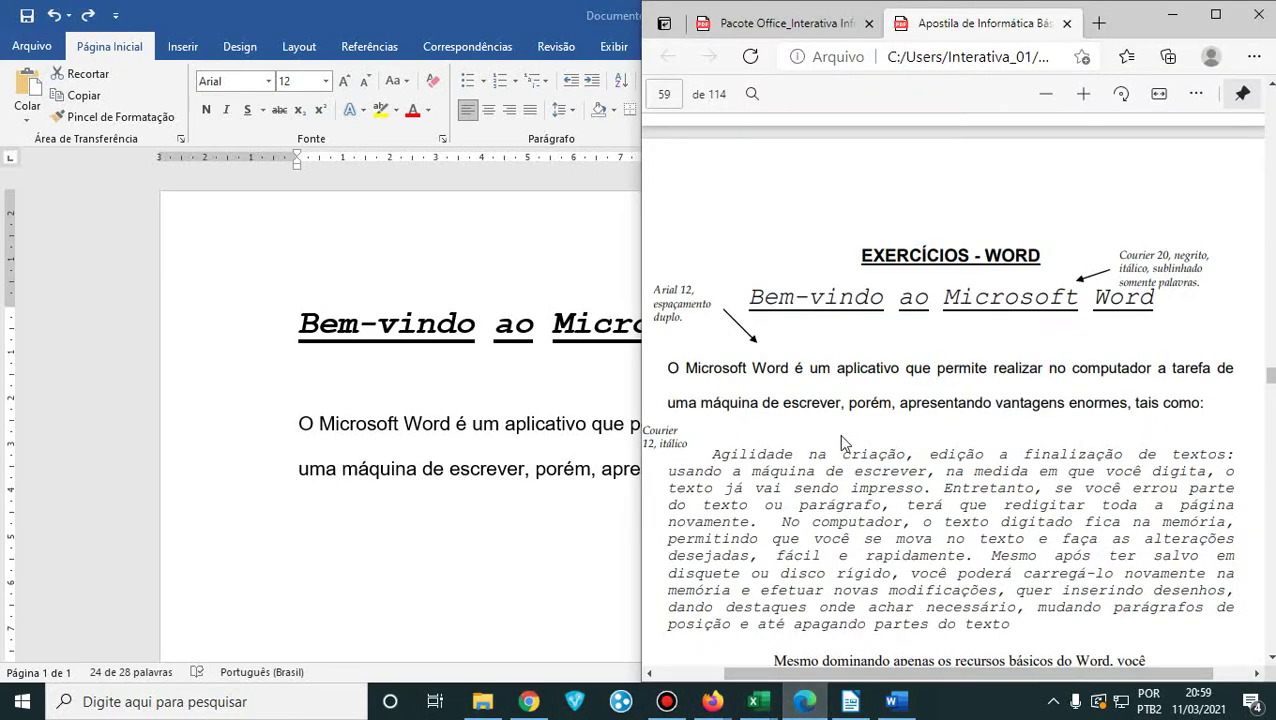
click(470, 250)
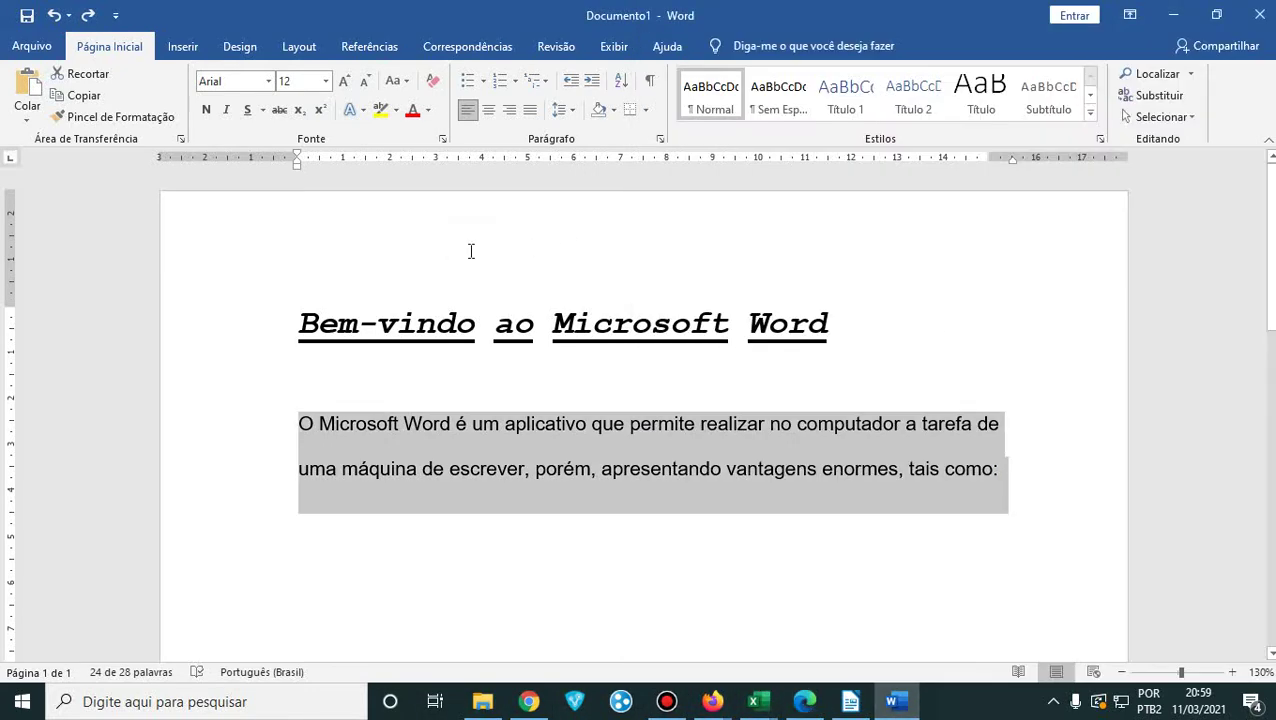
- Check the first paragraph's alignment in the handout, then justify the whole first paragraph in the Word document
mouse_move(860, 706)
click(808, 700)
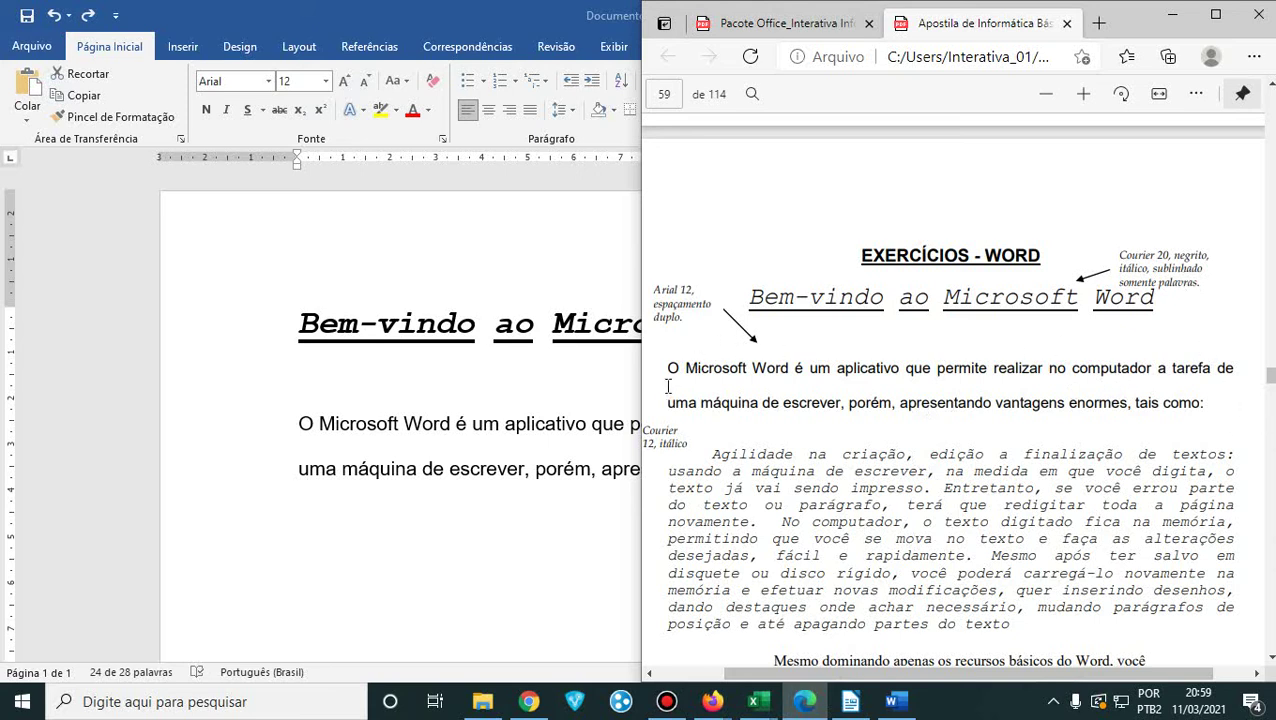
drag(672, 368, 1211, 407)
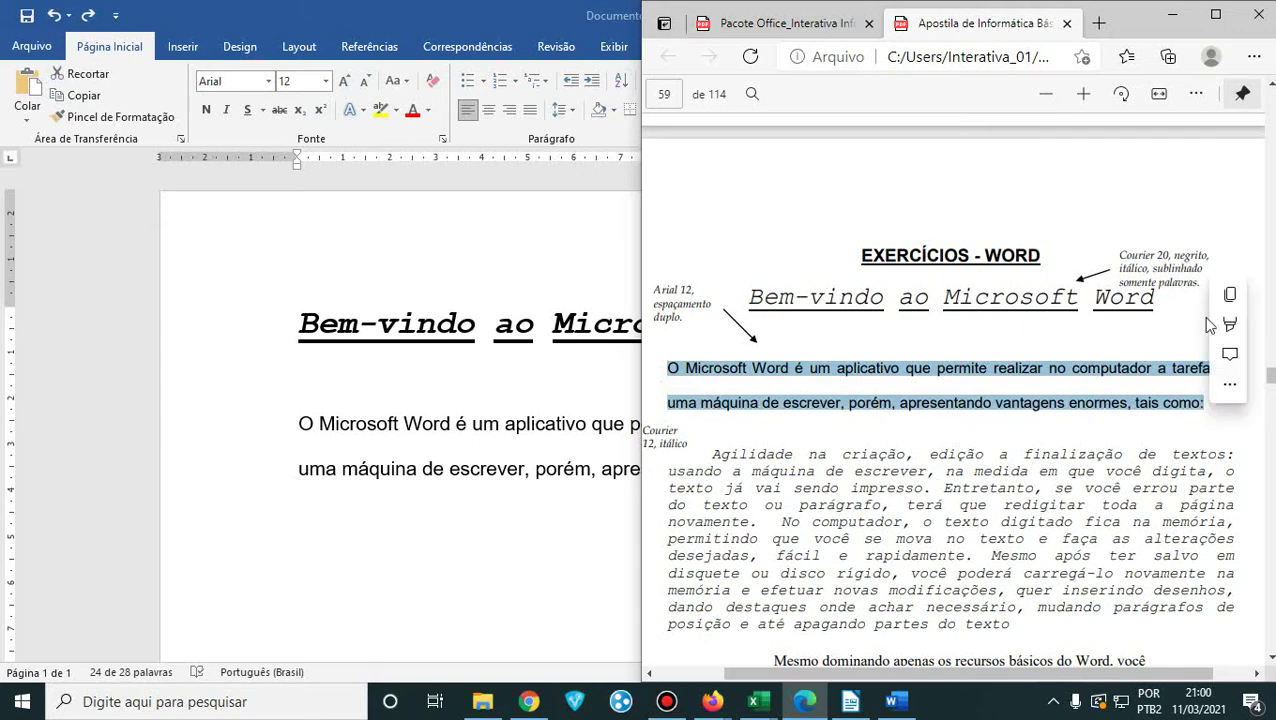
click(1179, 15)
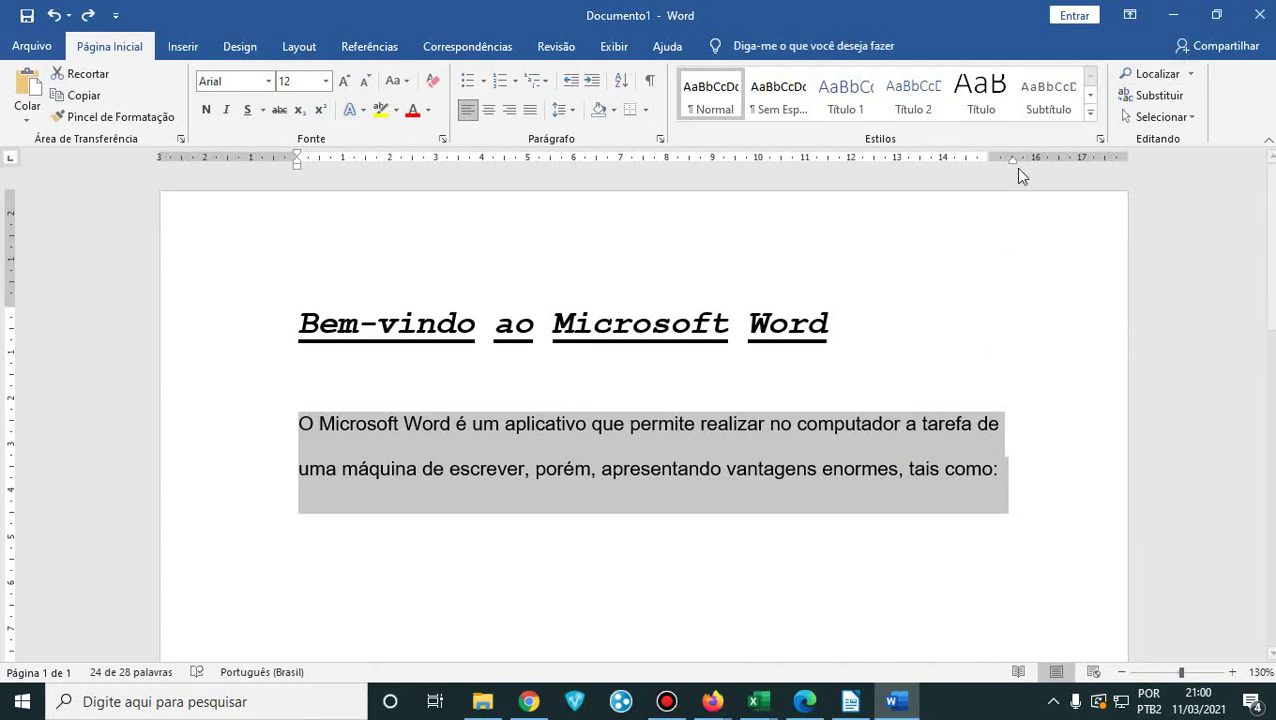
click(998, 424)
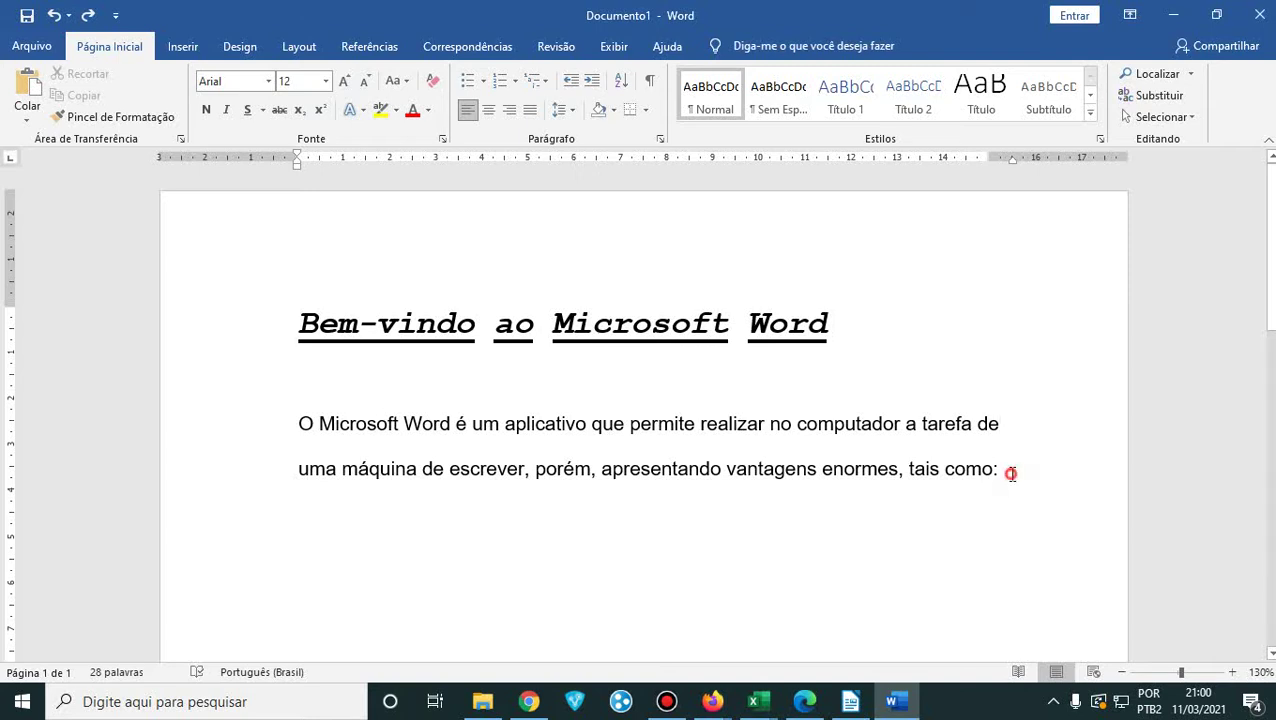
drag(1012, 472, 297, 422)
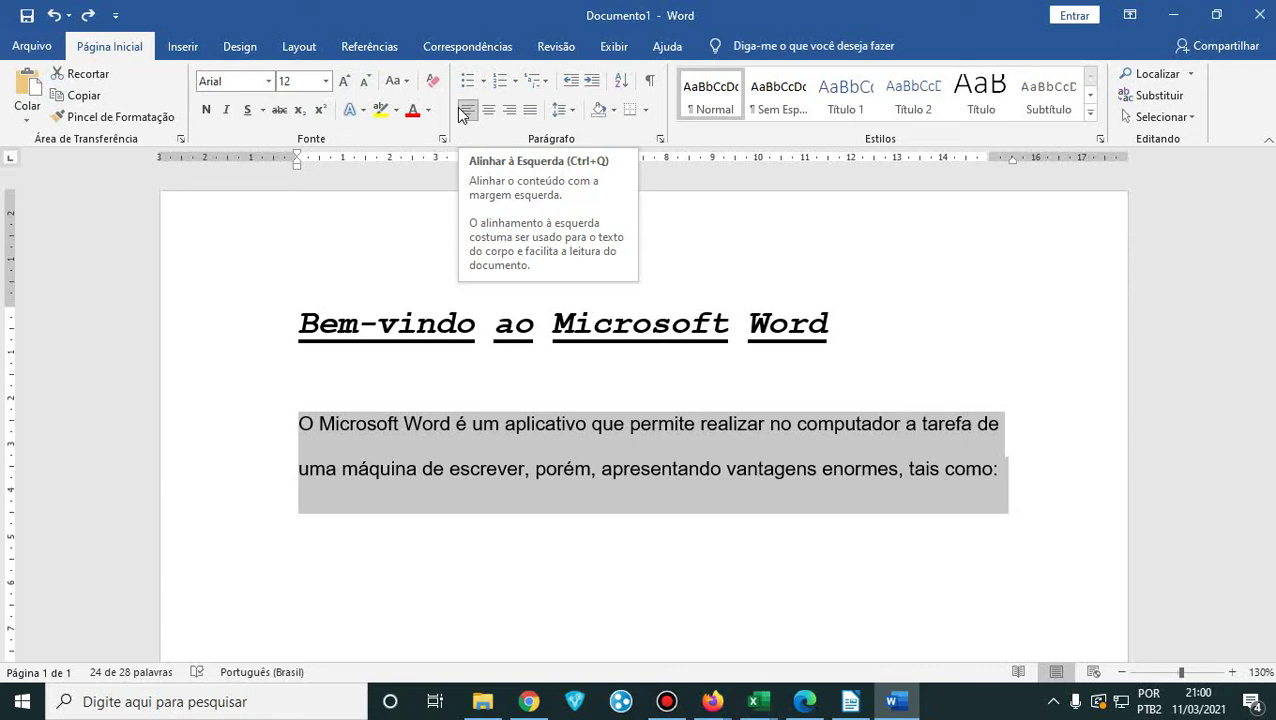
click(530, 110)
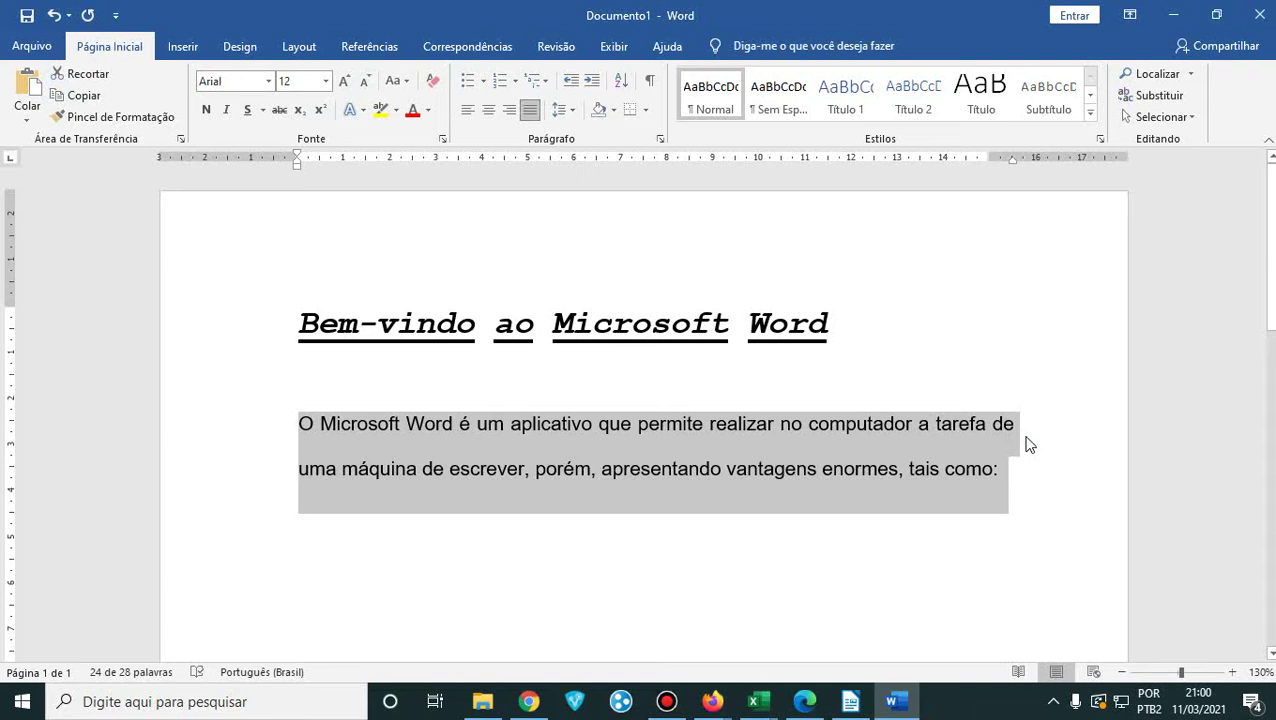
- Start a new paragraph below the first one and arrange the Word document side by side with the handout
click(1005, 483)
key(Return)
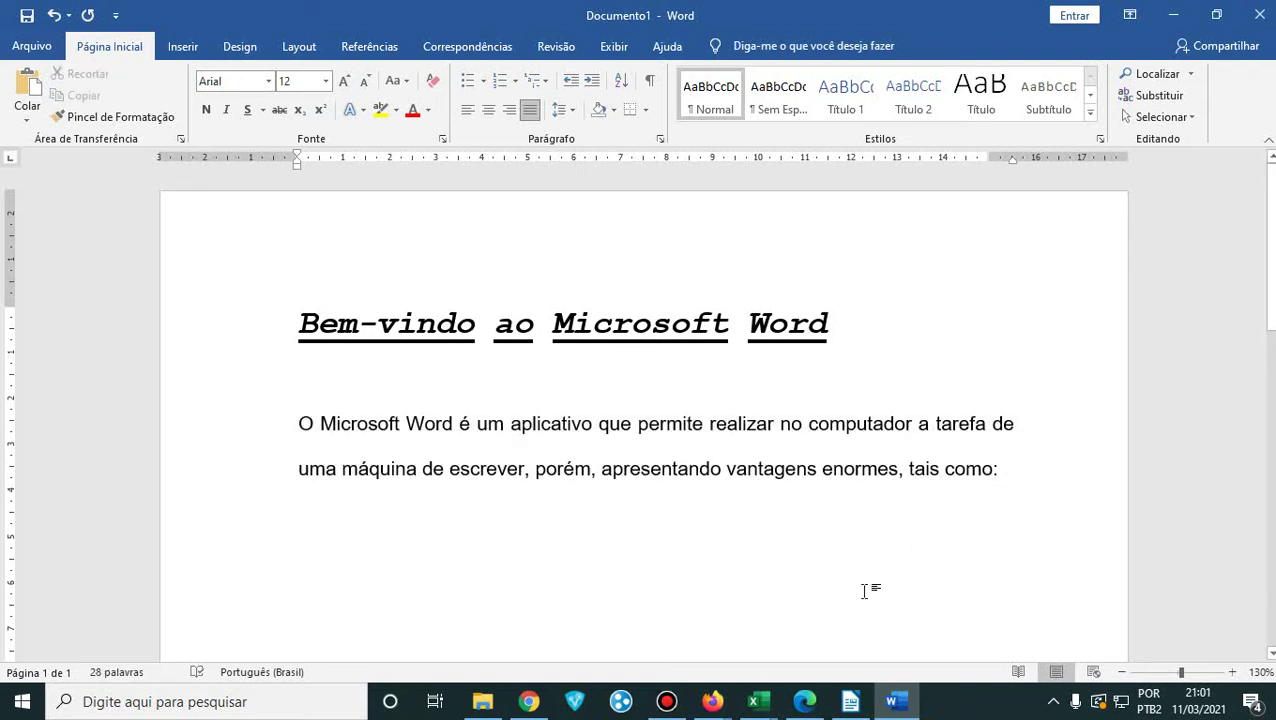
click(808, 704)
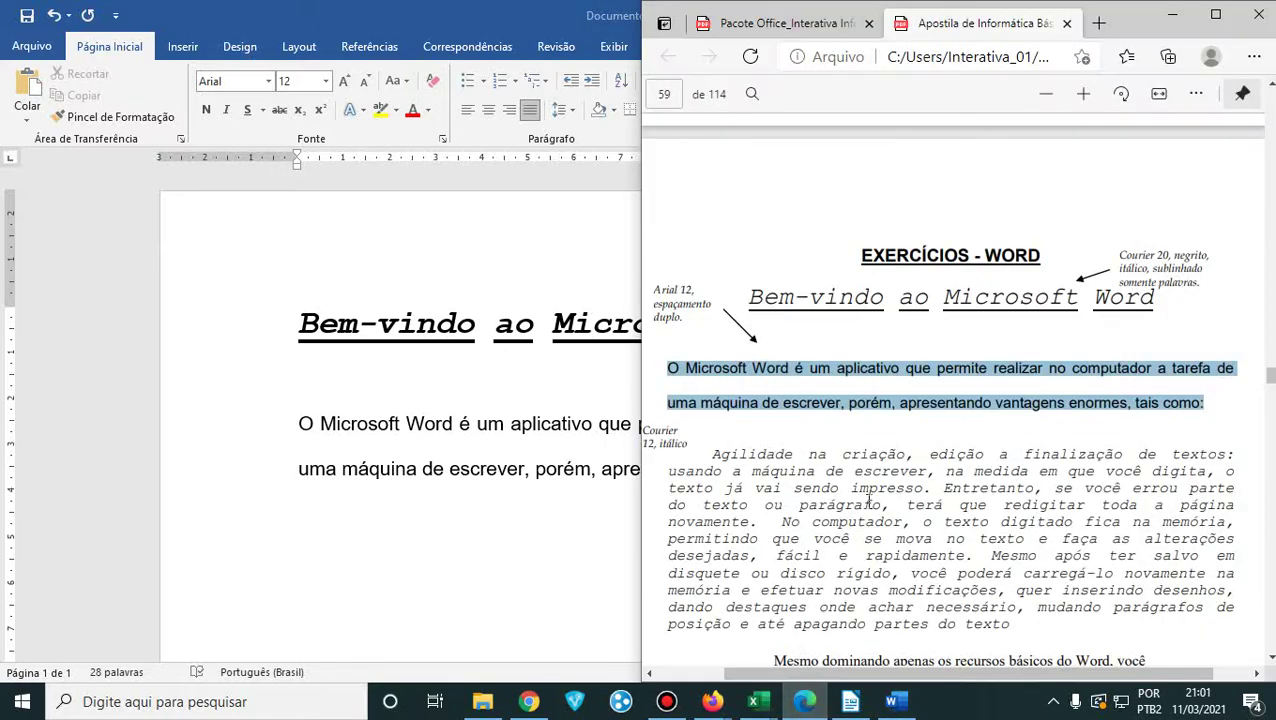
drag(1162, 18, 1274, 335)
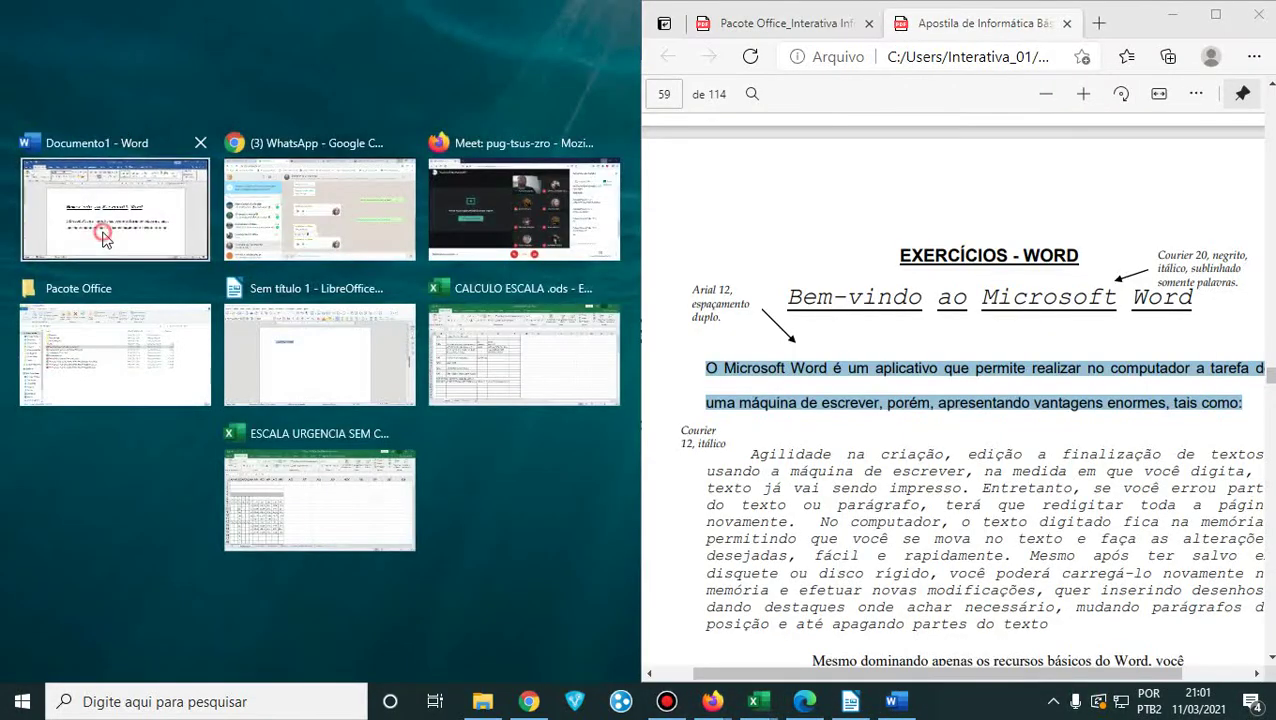
click(130, 200)
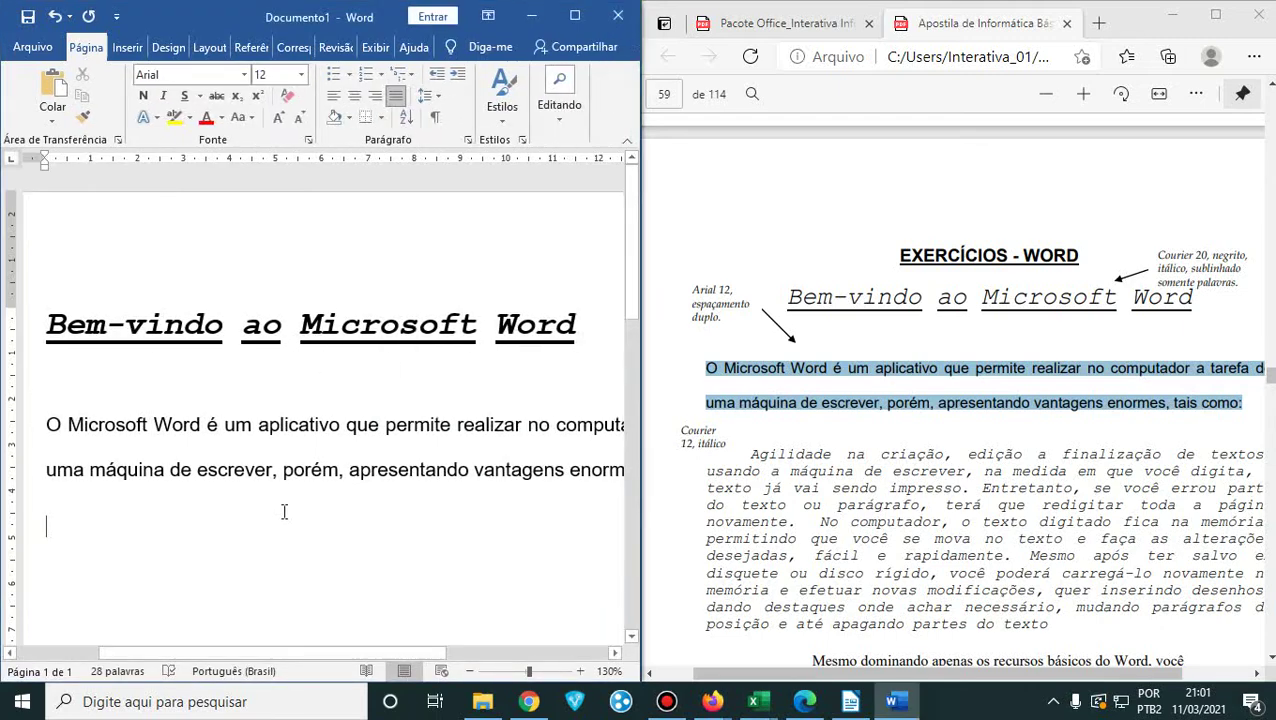
- Enter the second paragraph's opening from the handout: "Agilidade na criação, edição a finalização de textos:"
text(Agi)
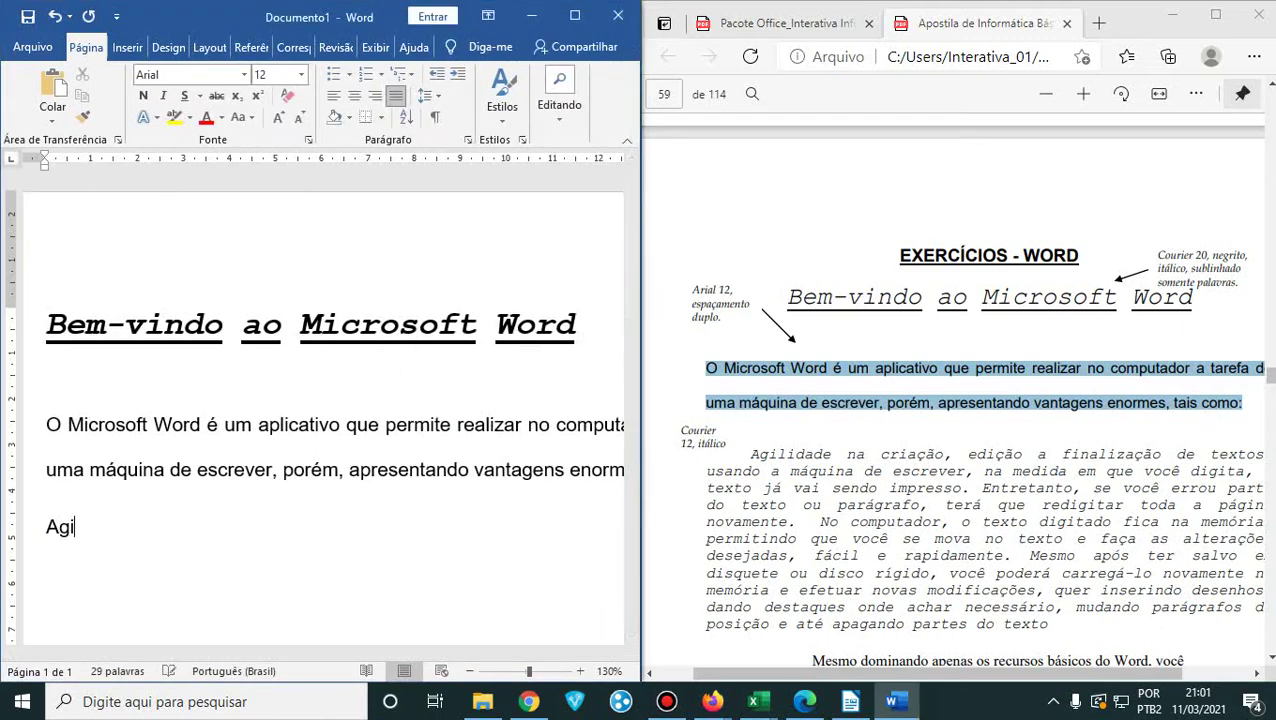
text(lidade na criação)
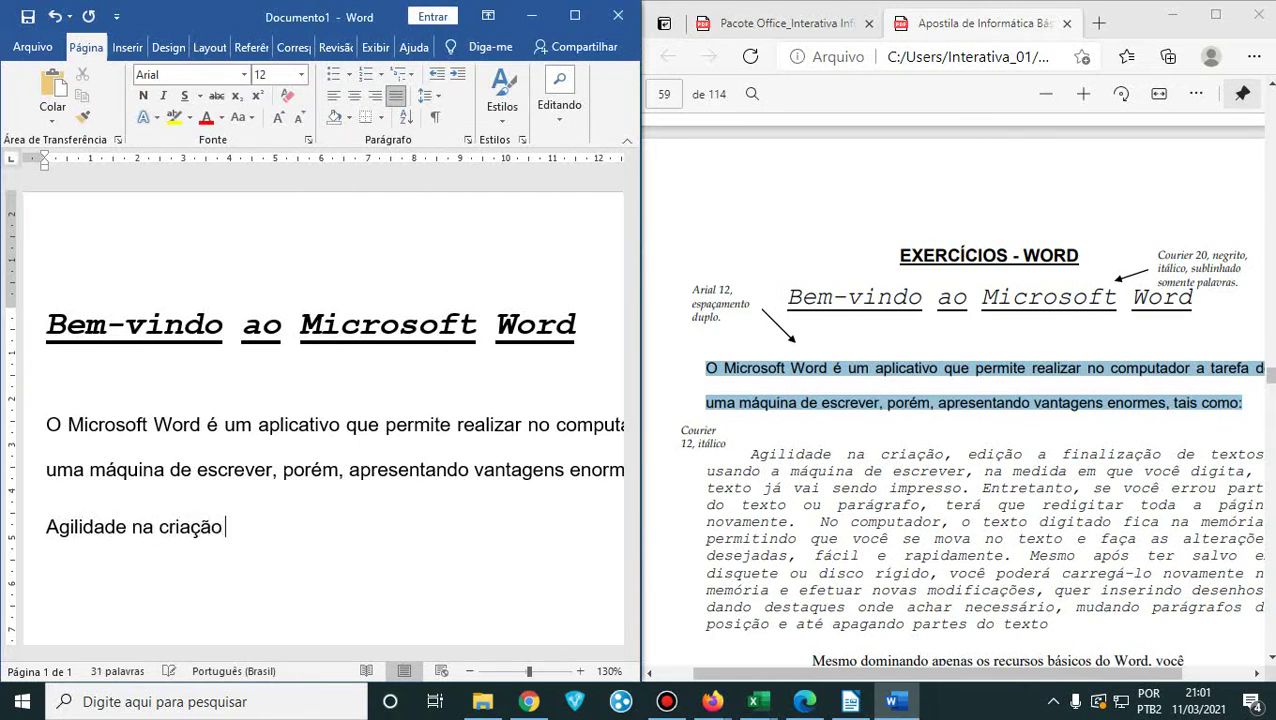
key(BackSpace)
text(, edição a )
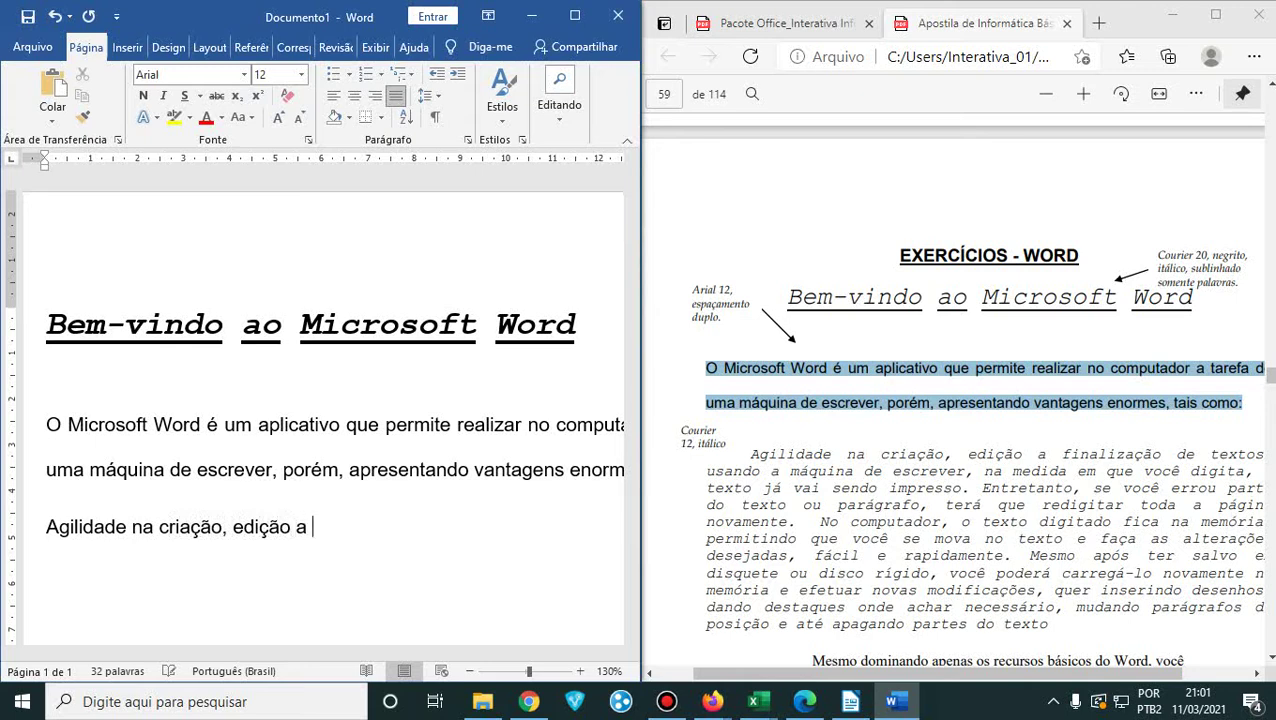
text(finalização de )
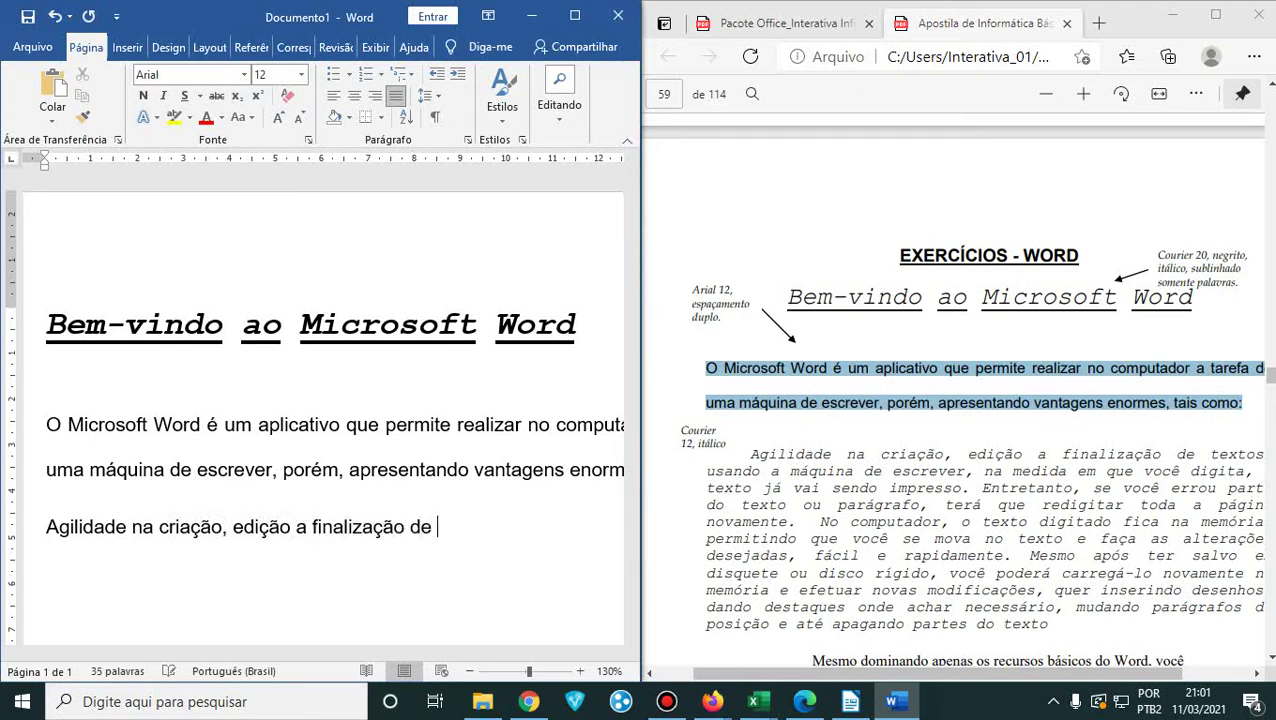
text(textos)
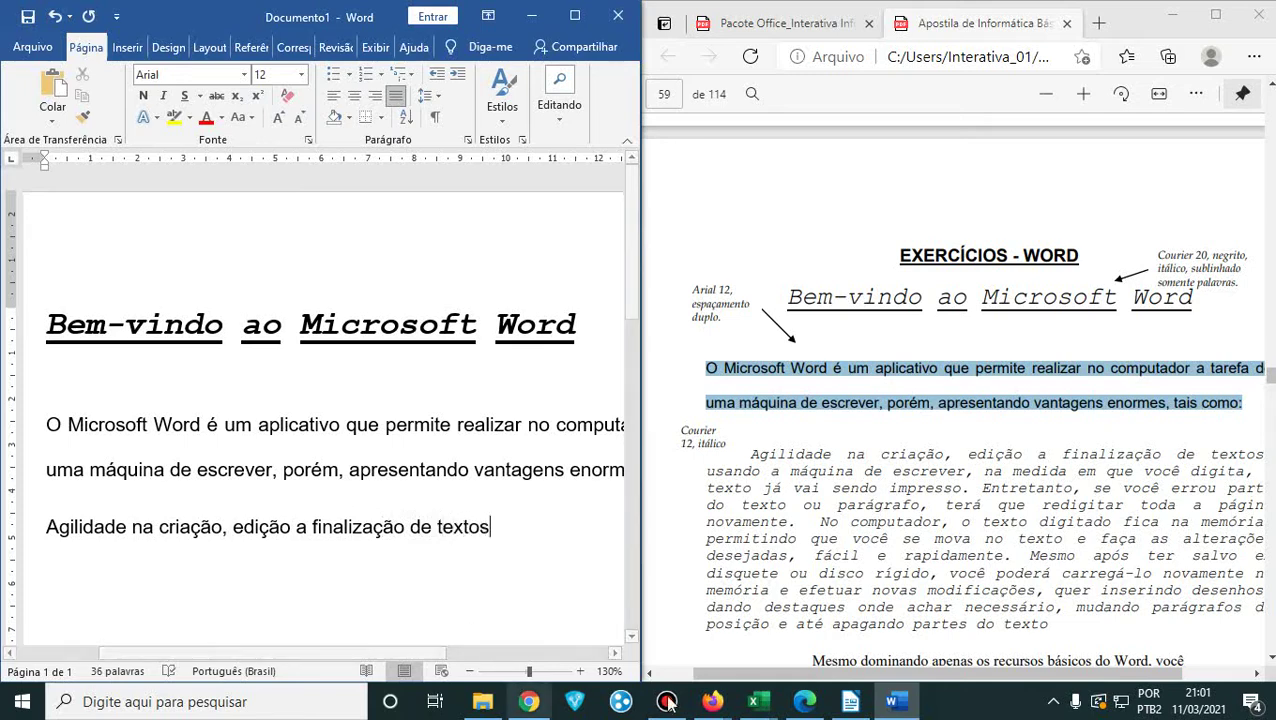
drag(760, 681, 790, 680)
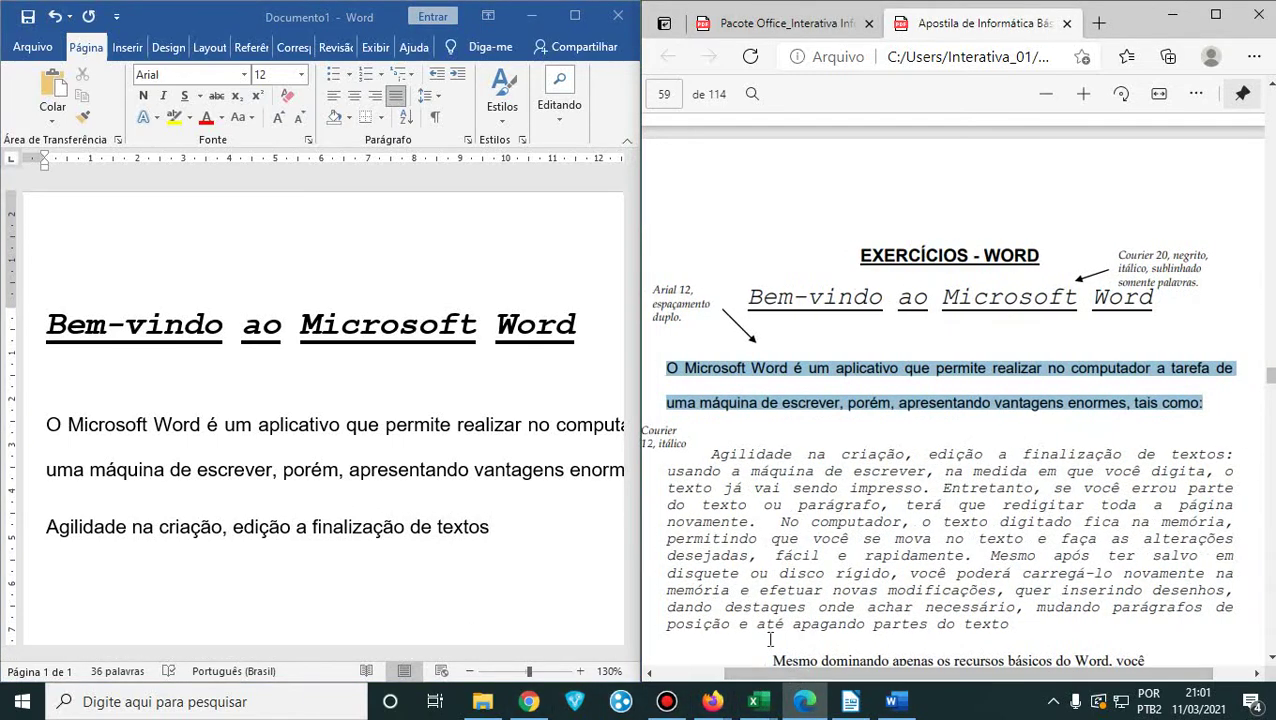
click(514, 524)
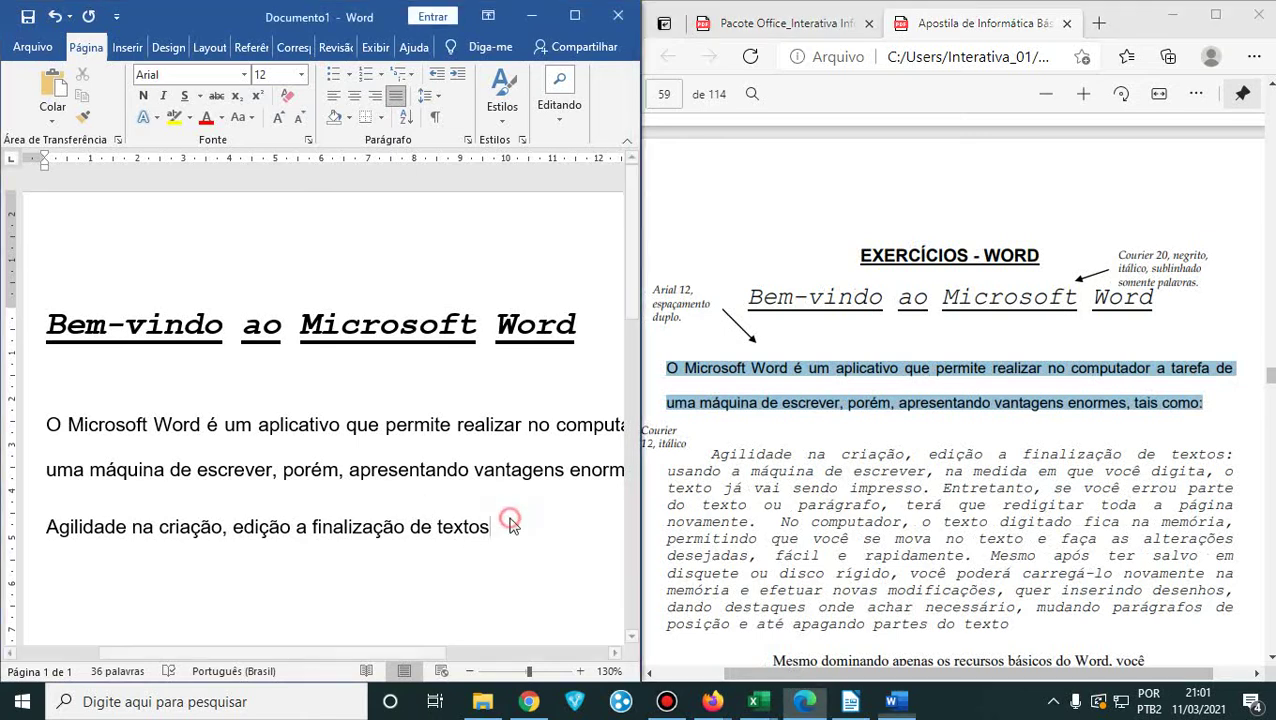
text(:)
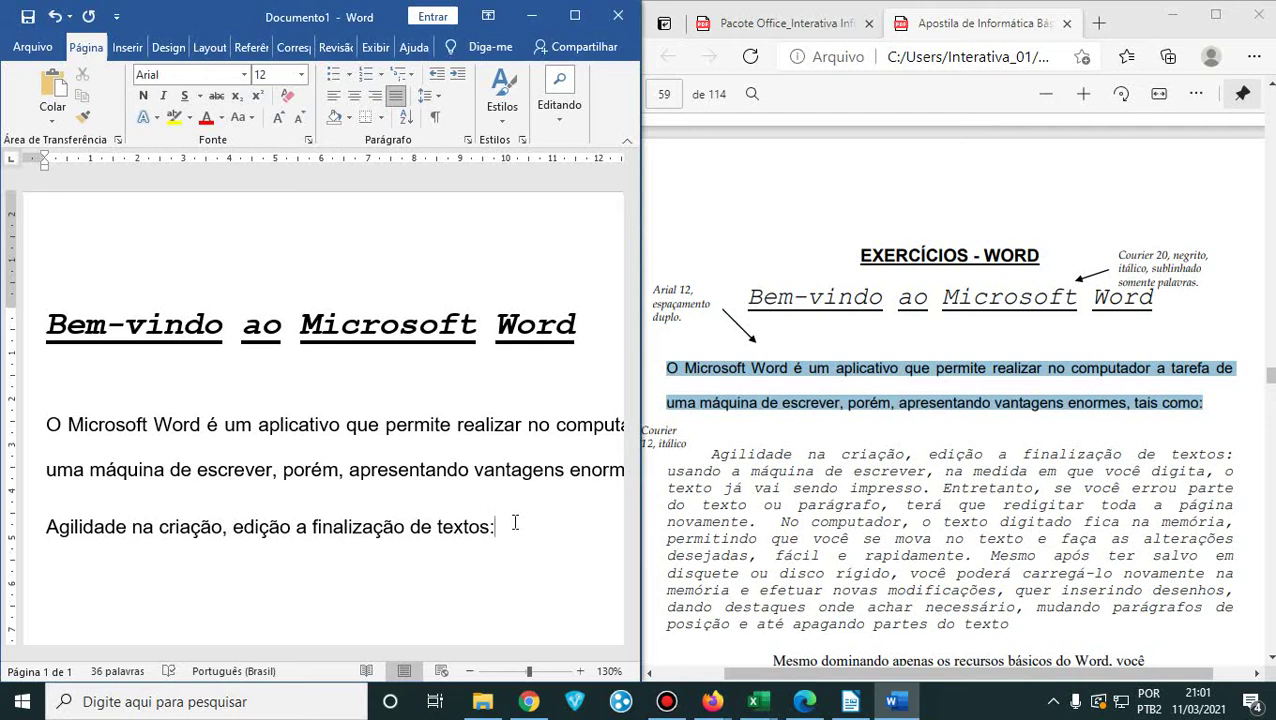
- On a new line, enter "Usando a máquina de escrever, na medida em que você digita, o"
key(Return)
text(usando a m)
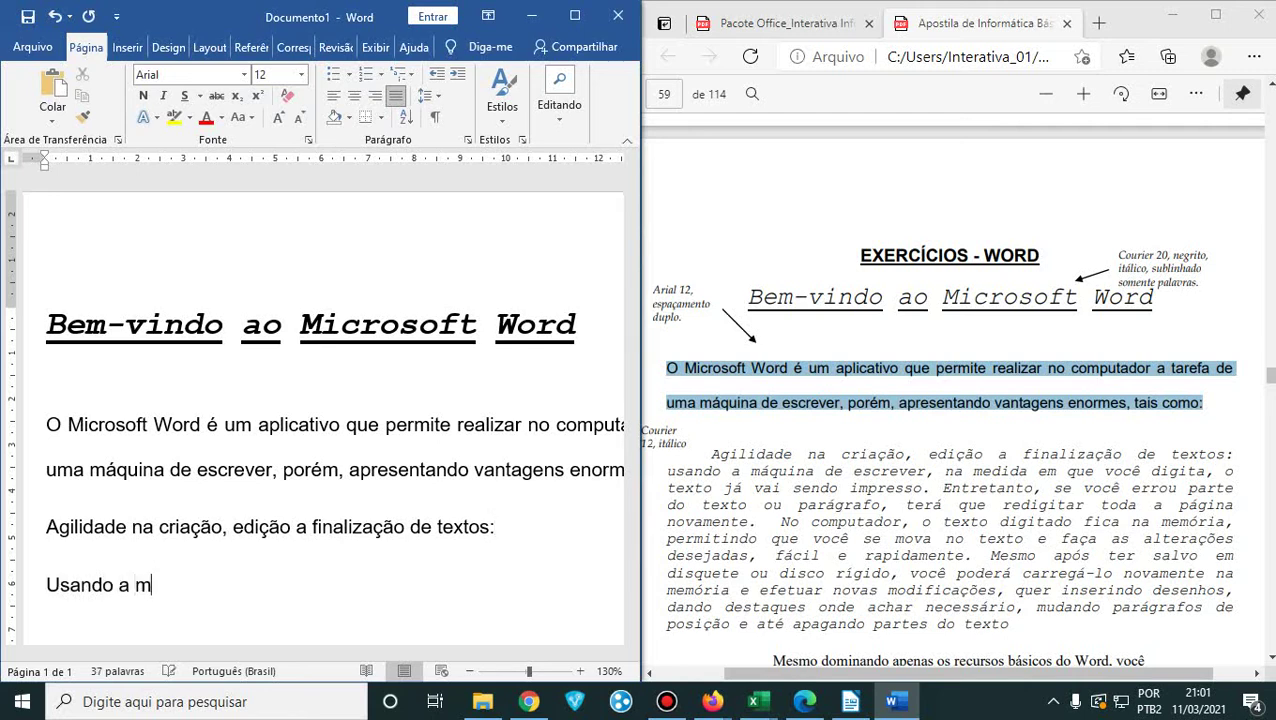
text(áquina de es)
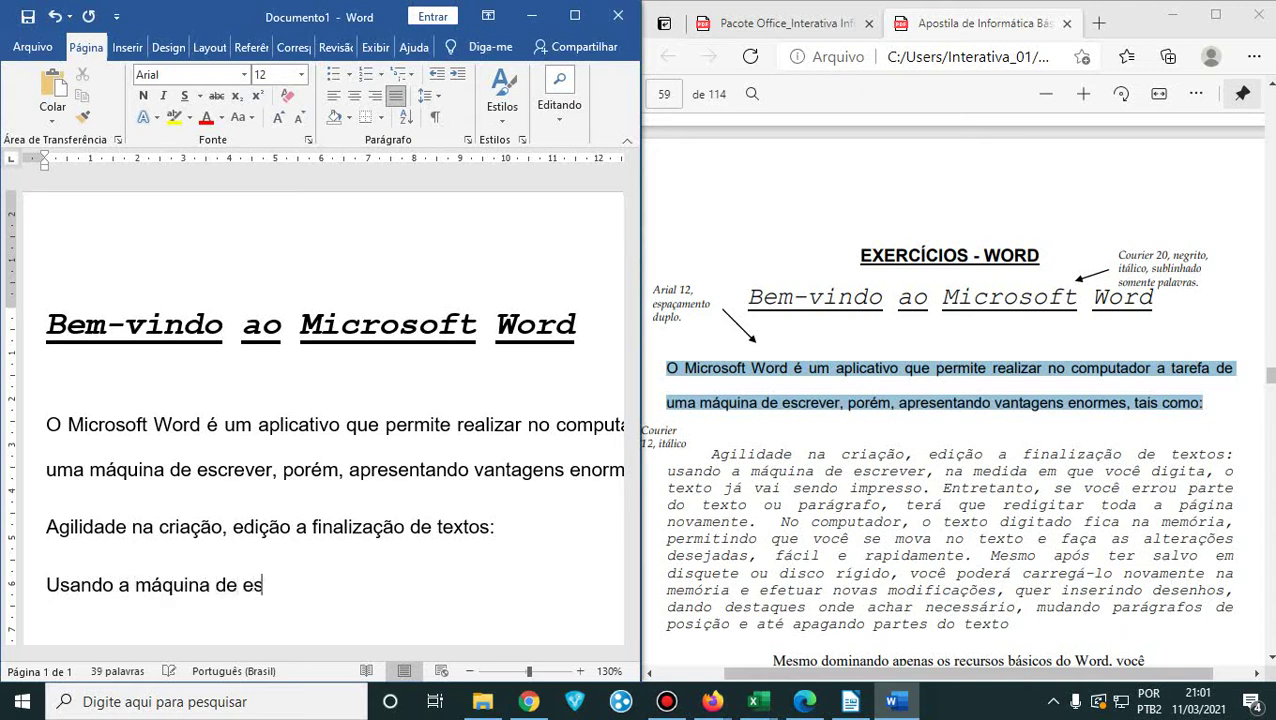
text(crever, na medida e)
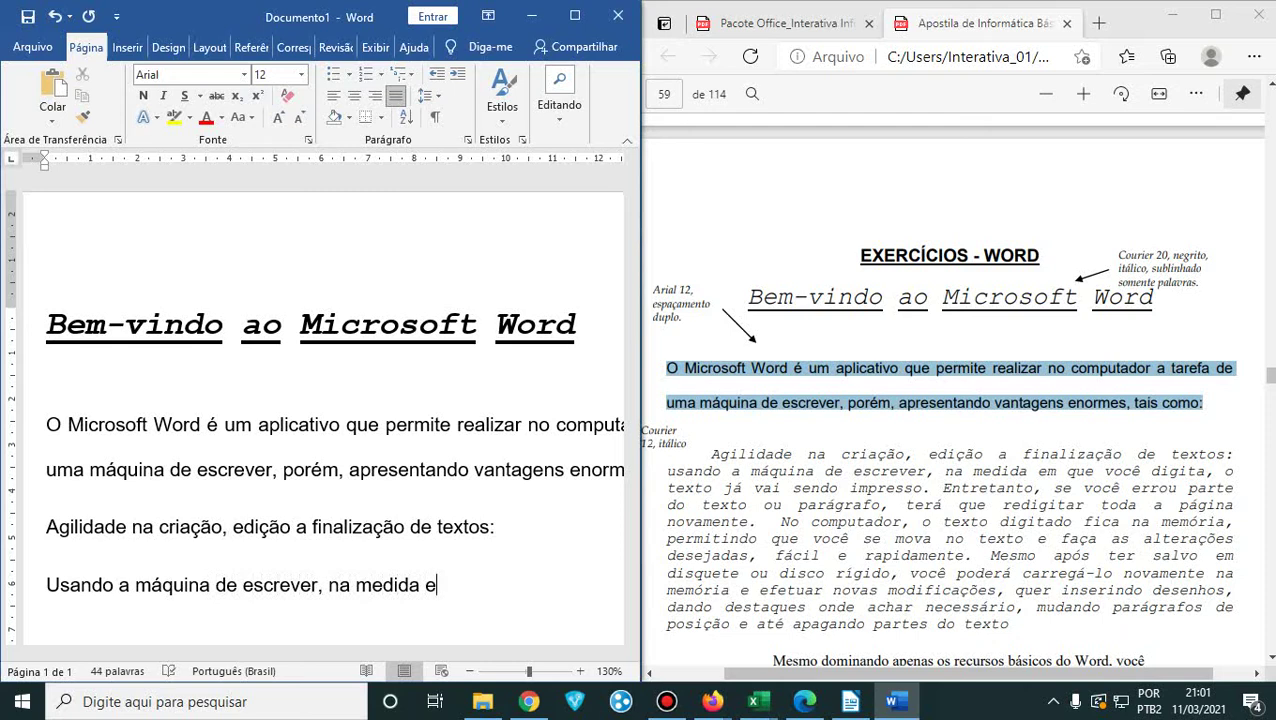
text(m que você)
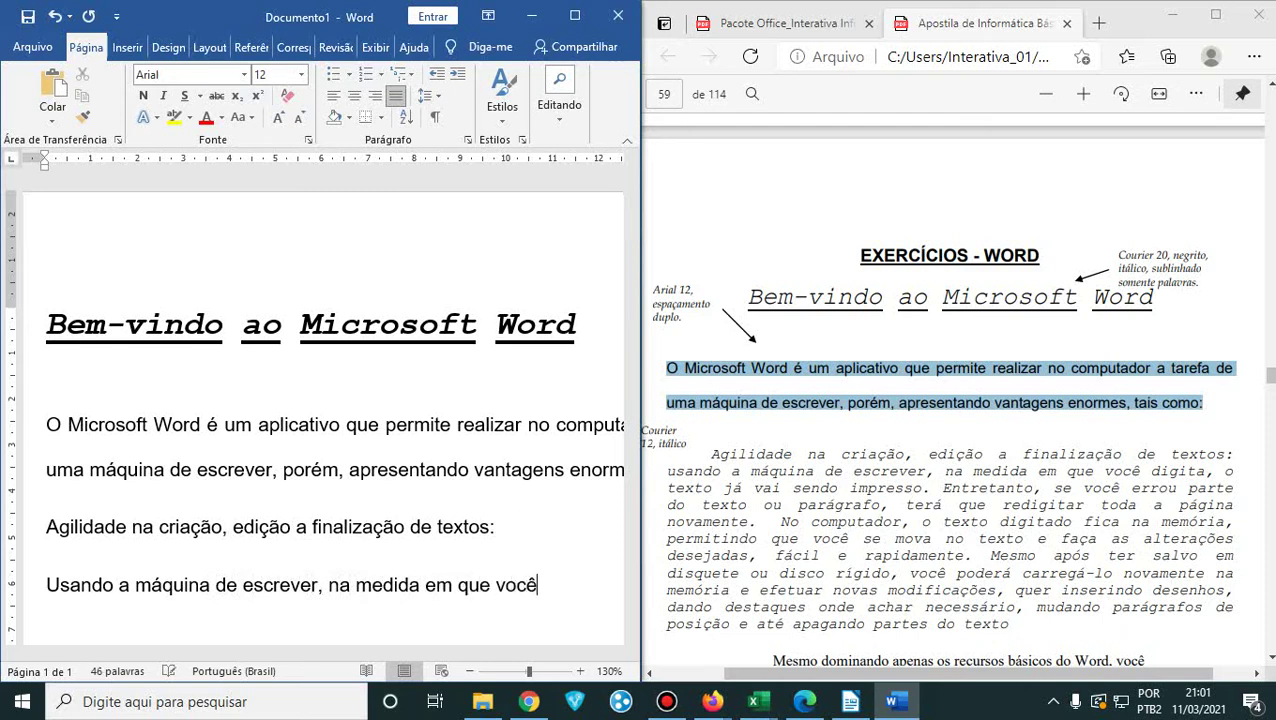
text( digita o)
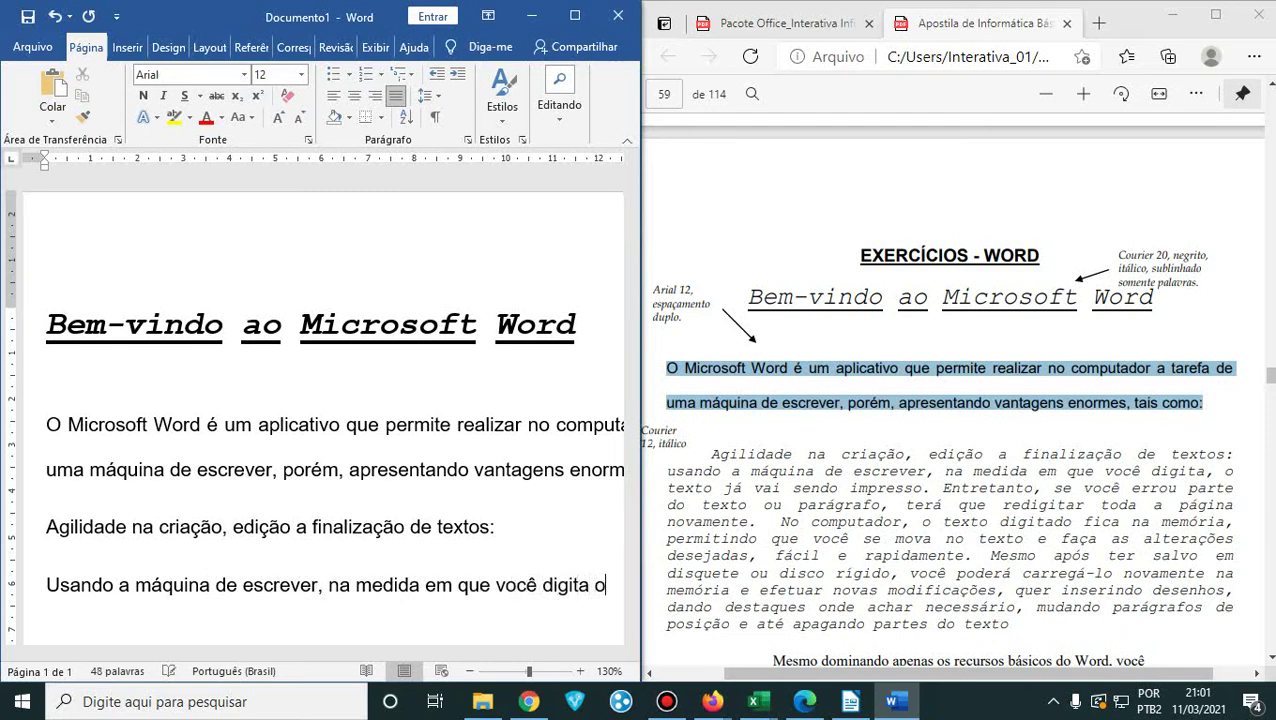
key(BackSpace)
key(BackSpace)
text(, o)
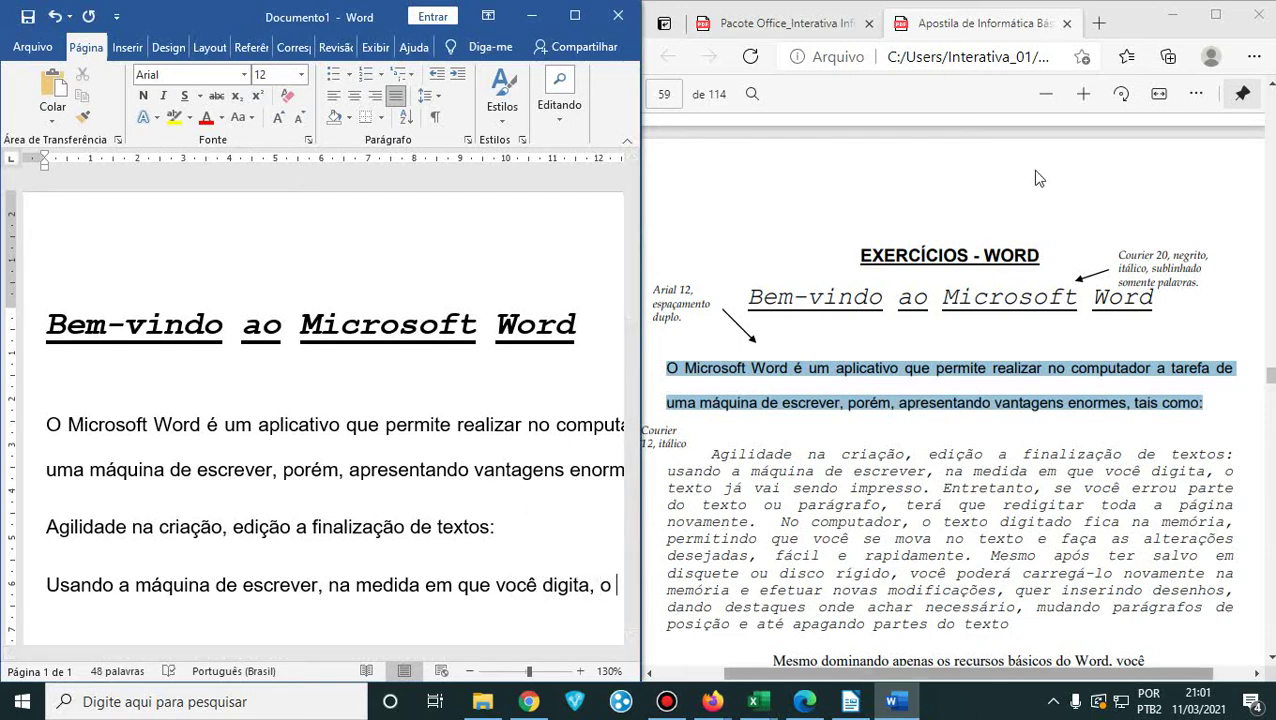
- Bring the handout's second paragraph into view and continue its transcription in the Word document with "texto já vai sendo impresso"
scroll(1038, 178, down, 3)
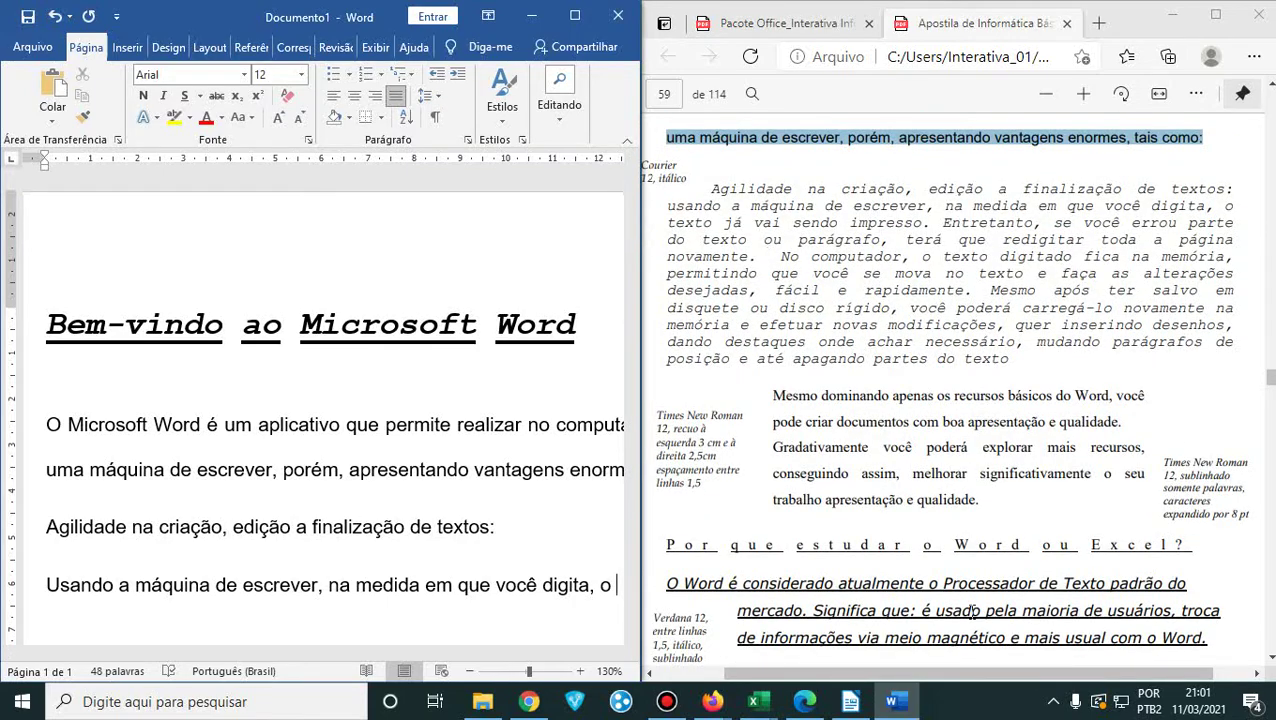
drag(876, 672, 843, 671)
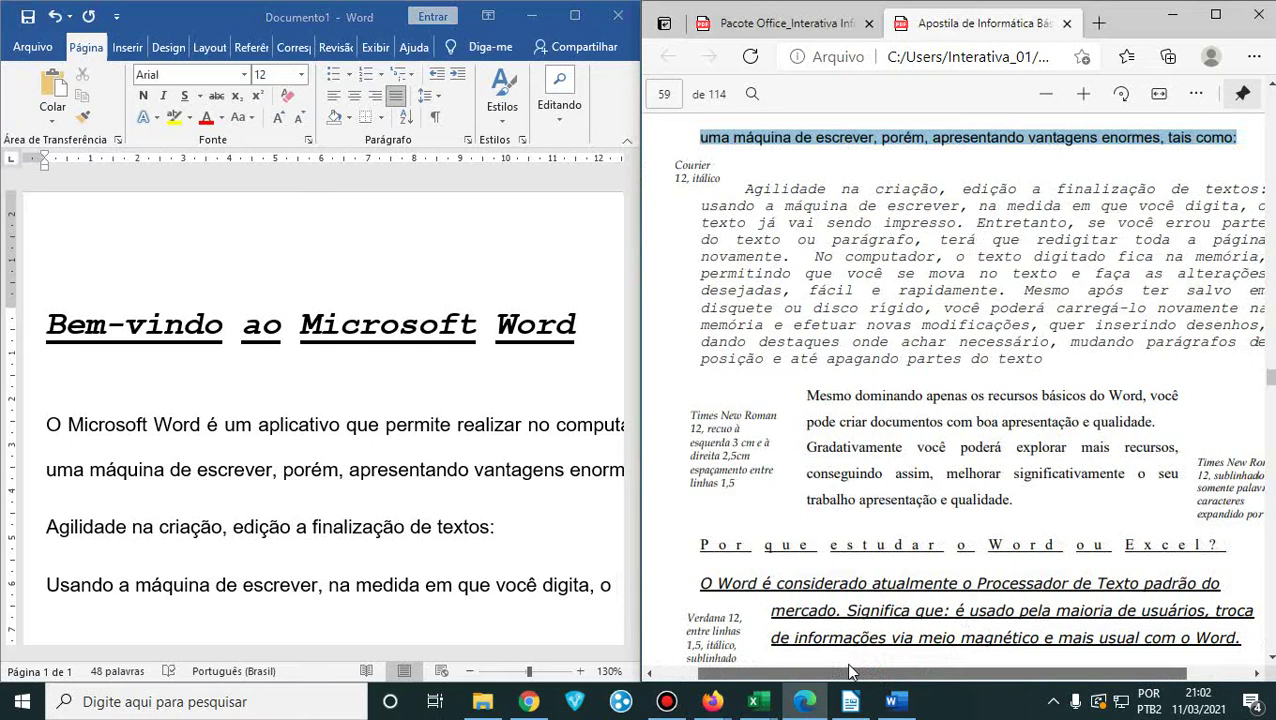
drag(850, 671, 869, 677)
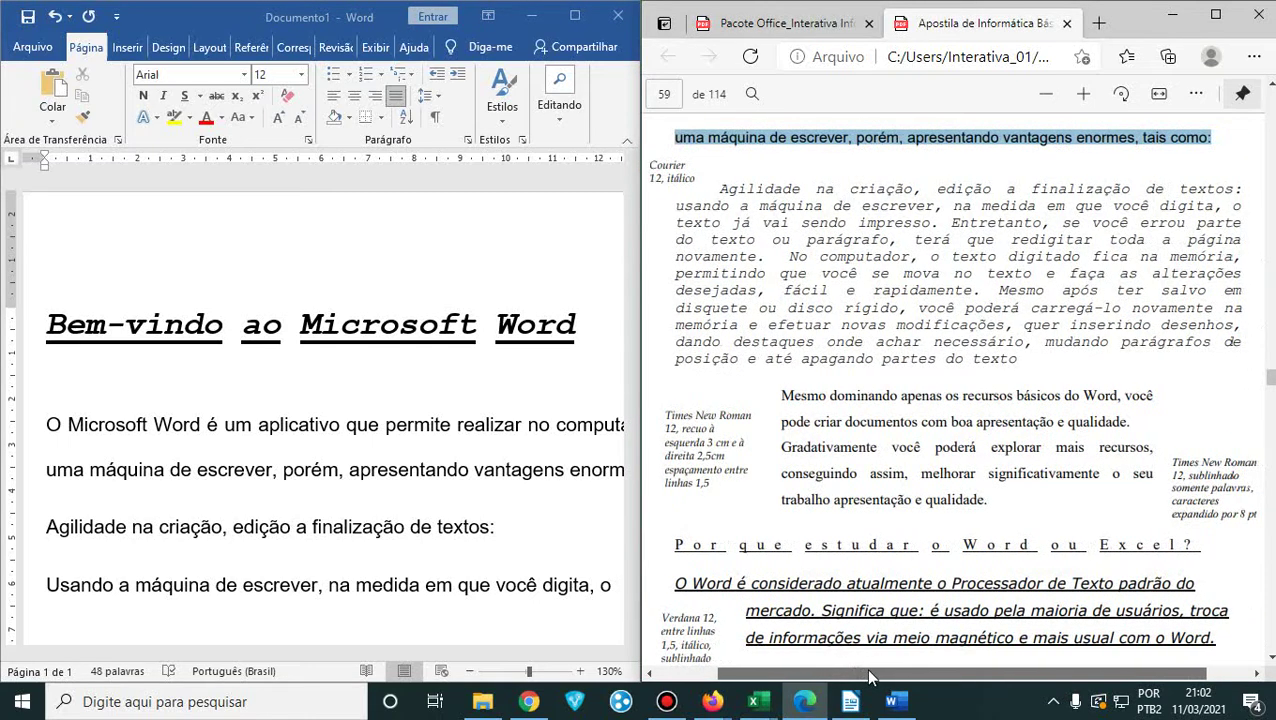
click(617, 586)
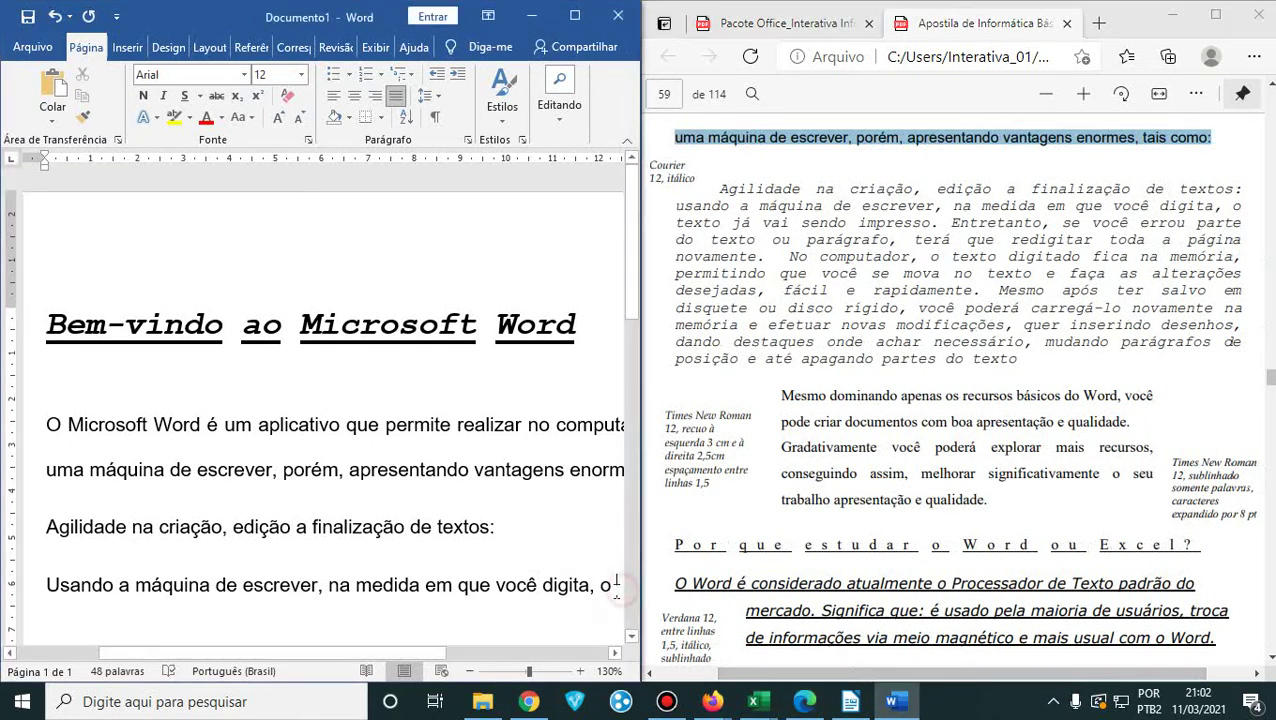
text(texto)
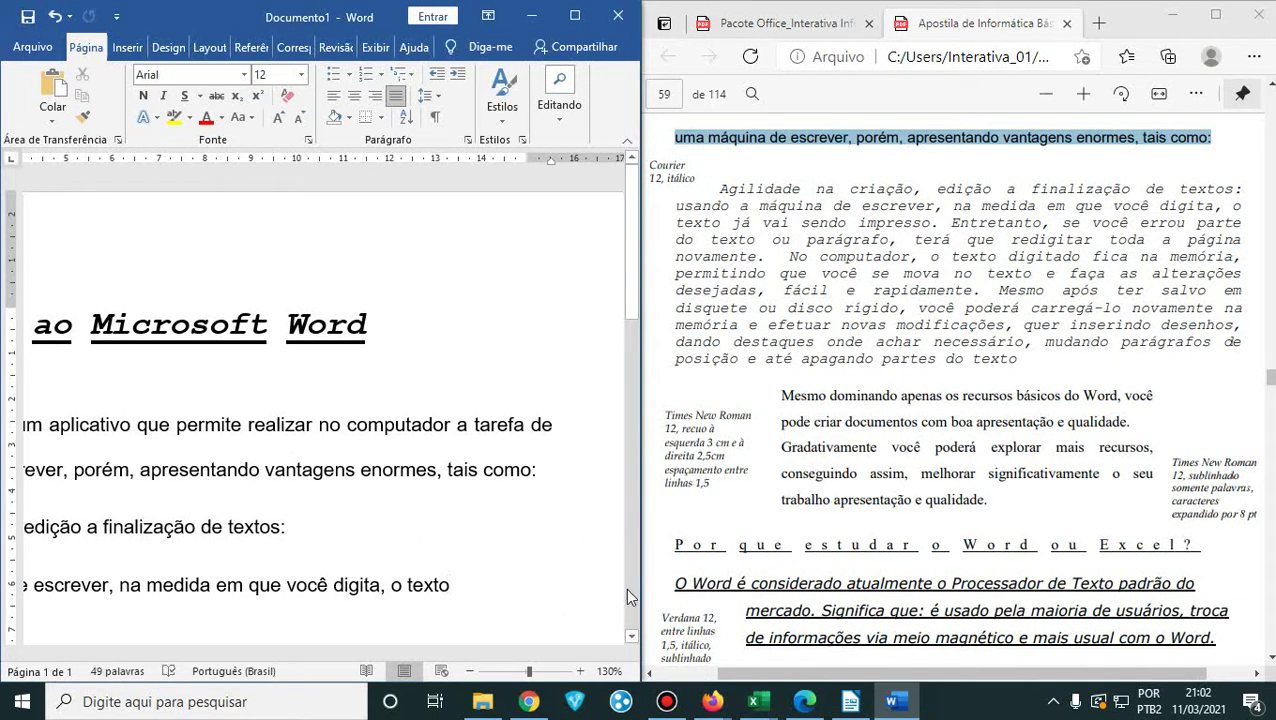
text( já vai )
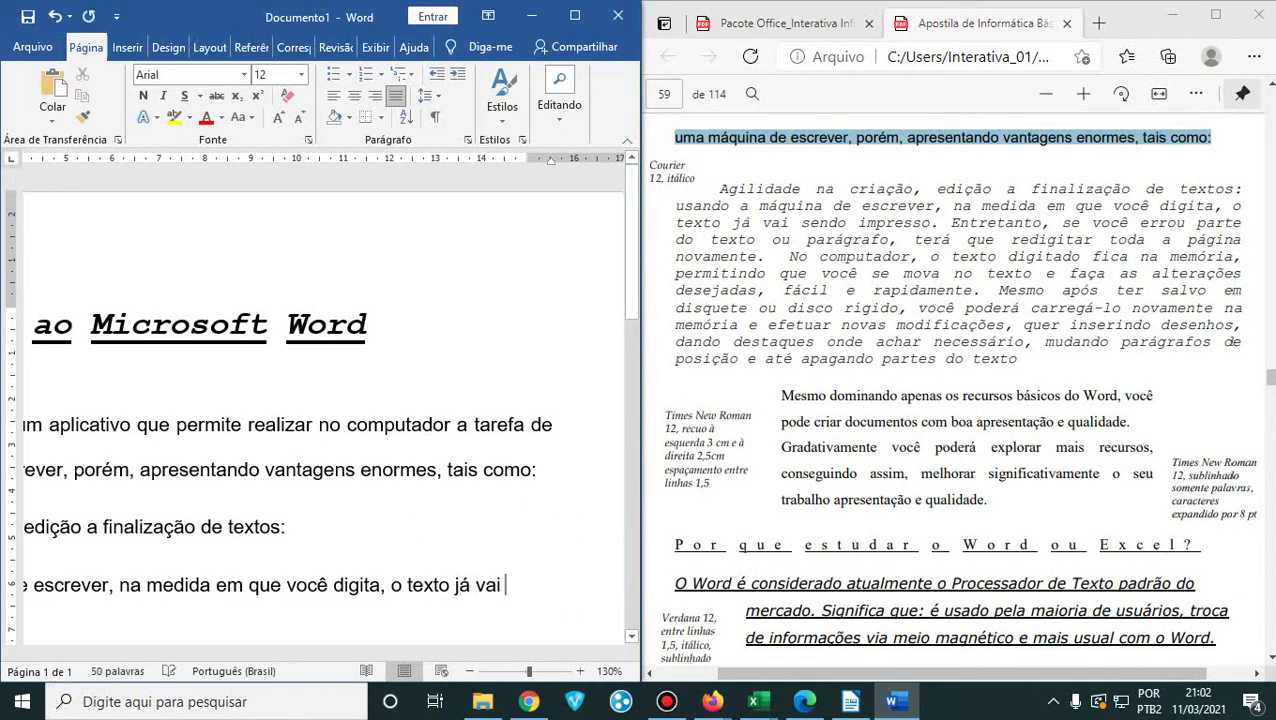
text(sendo impresso)
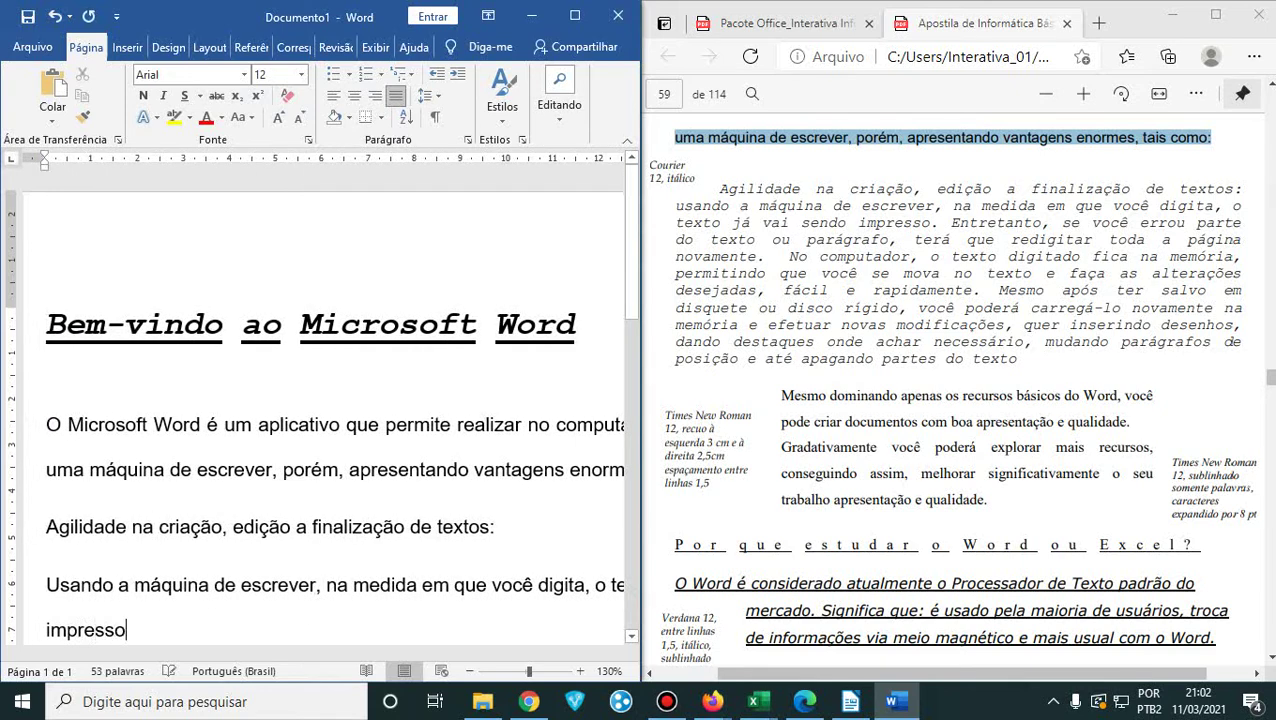
- Add the sentence "Entretanto, se você errou parte do texto ou parágrafo, terá que redigitar toda a página novamente" to the second paragraph
text(. Entretanto)
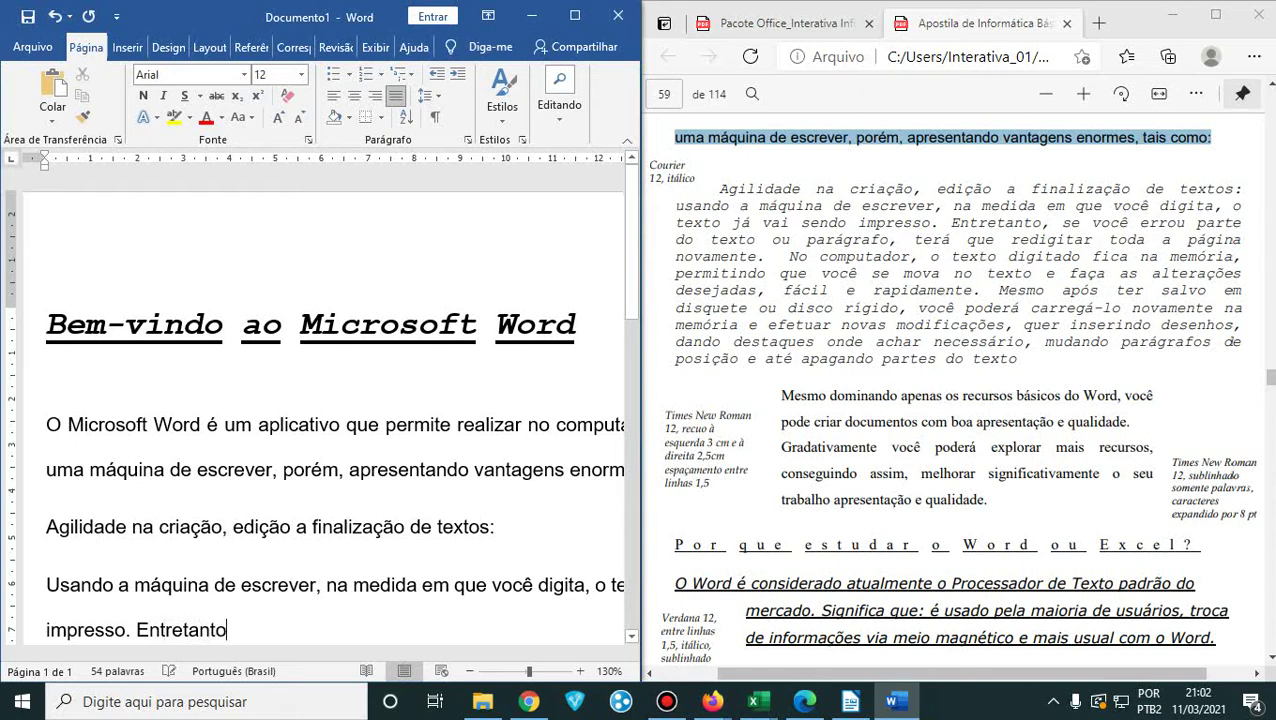
text(, se você errou)
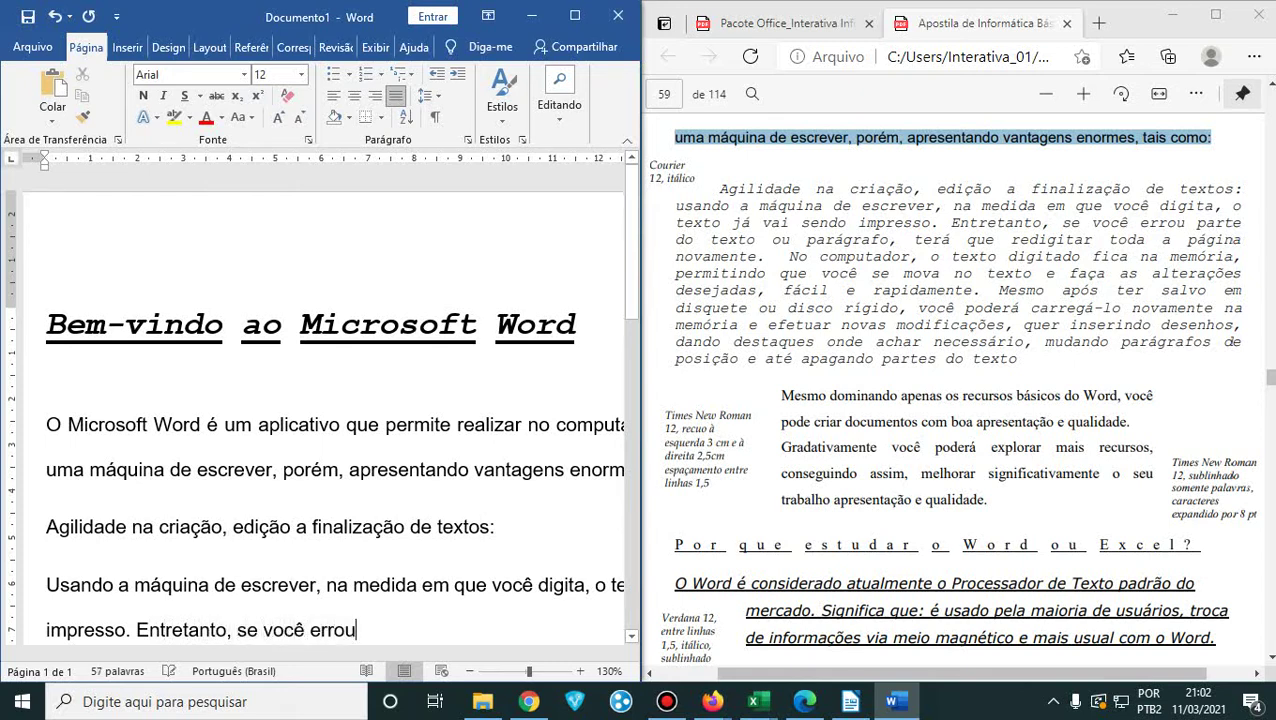
text( parte do texto ou p)
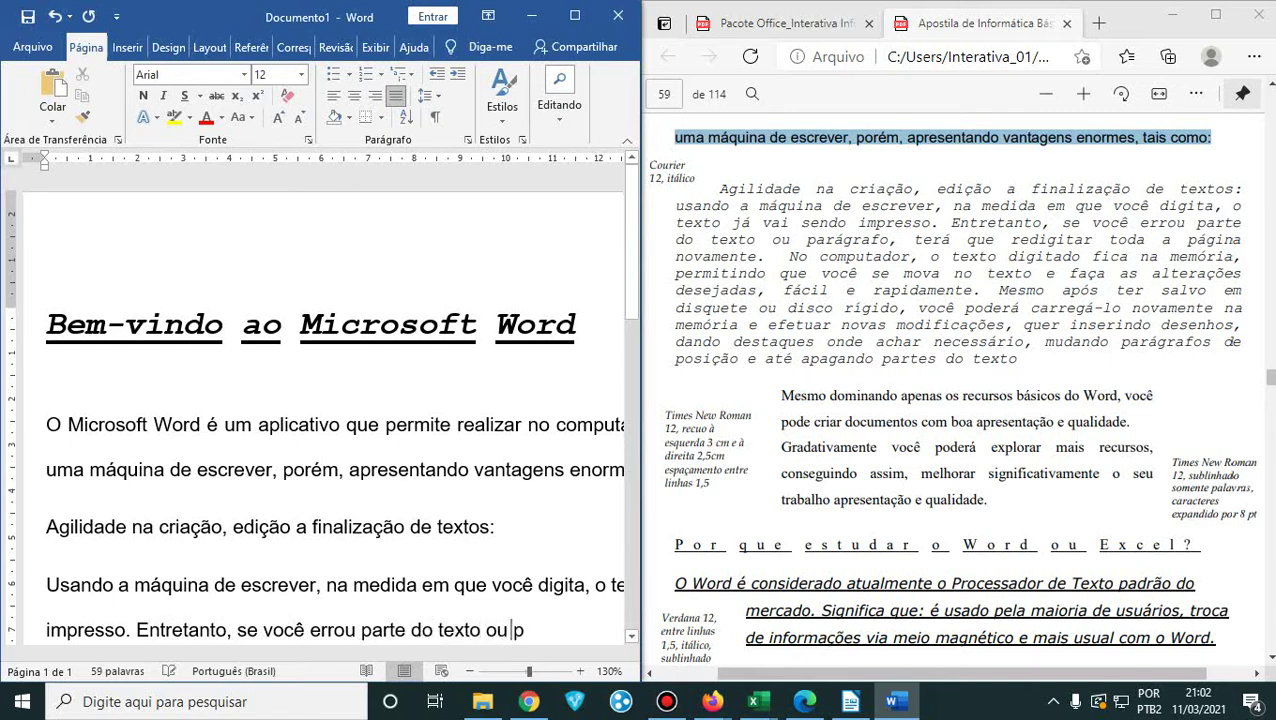
text(arágrafo)
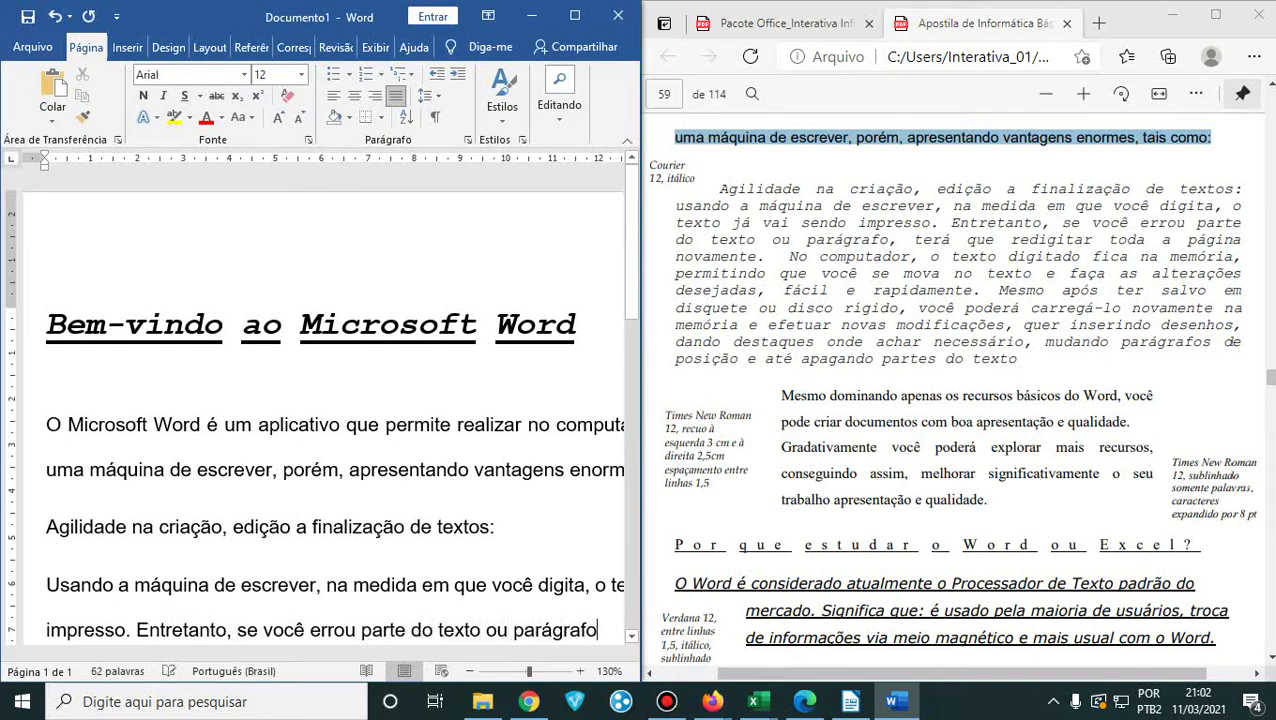
text(, terá que reg)
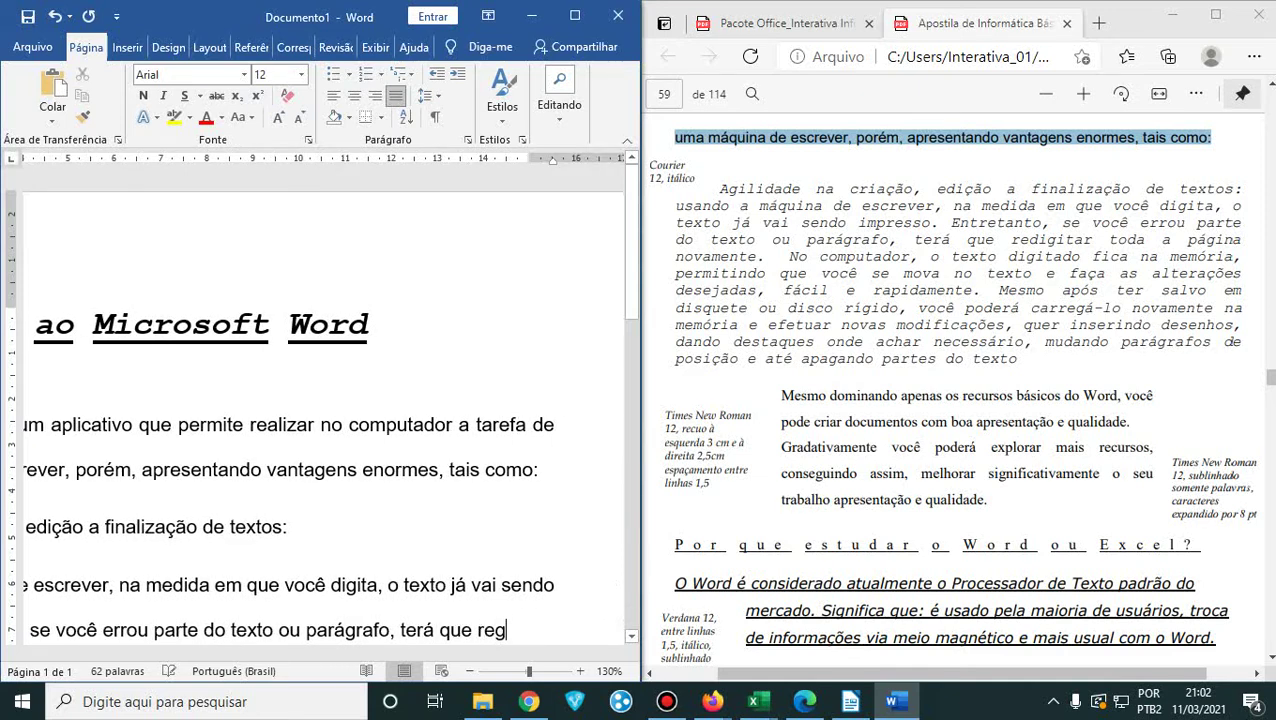
text(igitar to)
text(da)
text( a página novamente. No computador, o texto digitado fic)
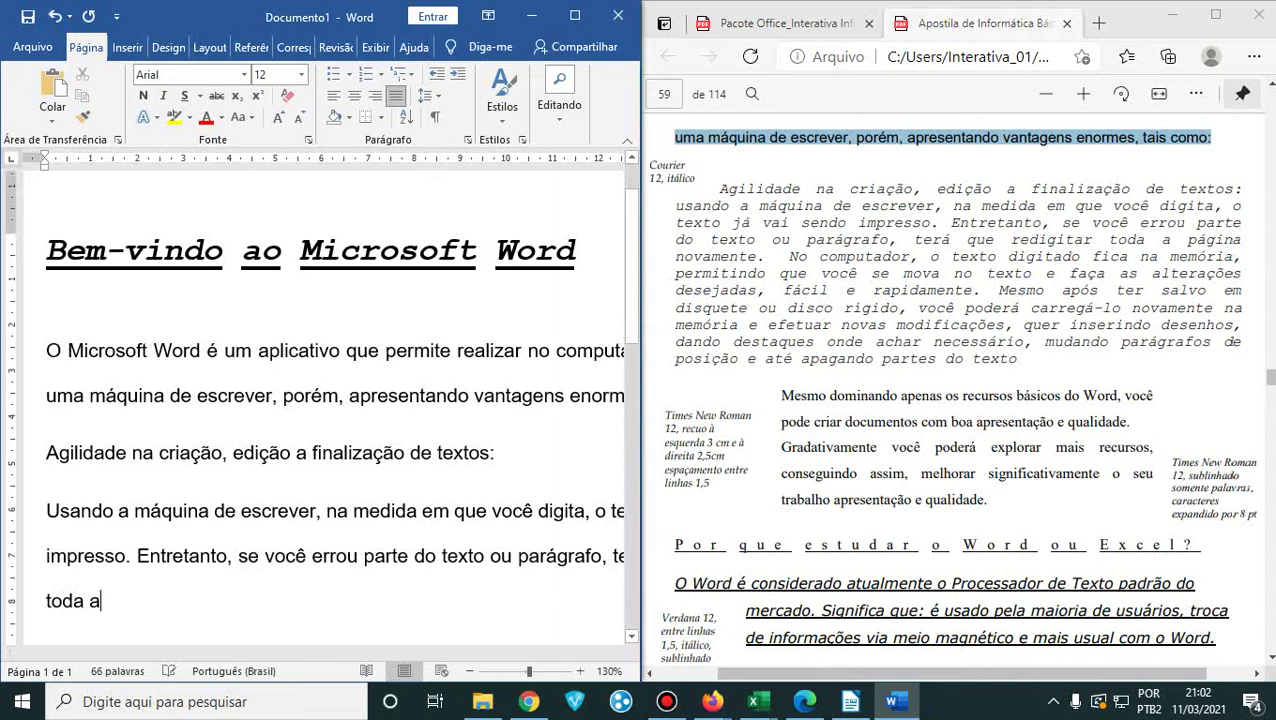
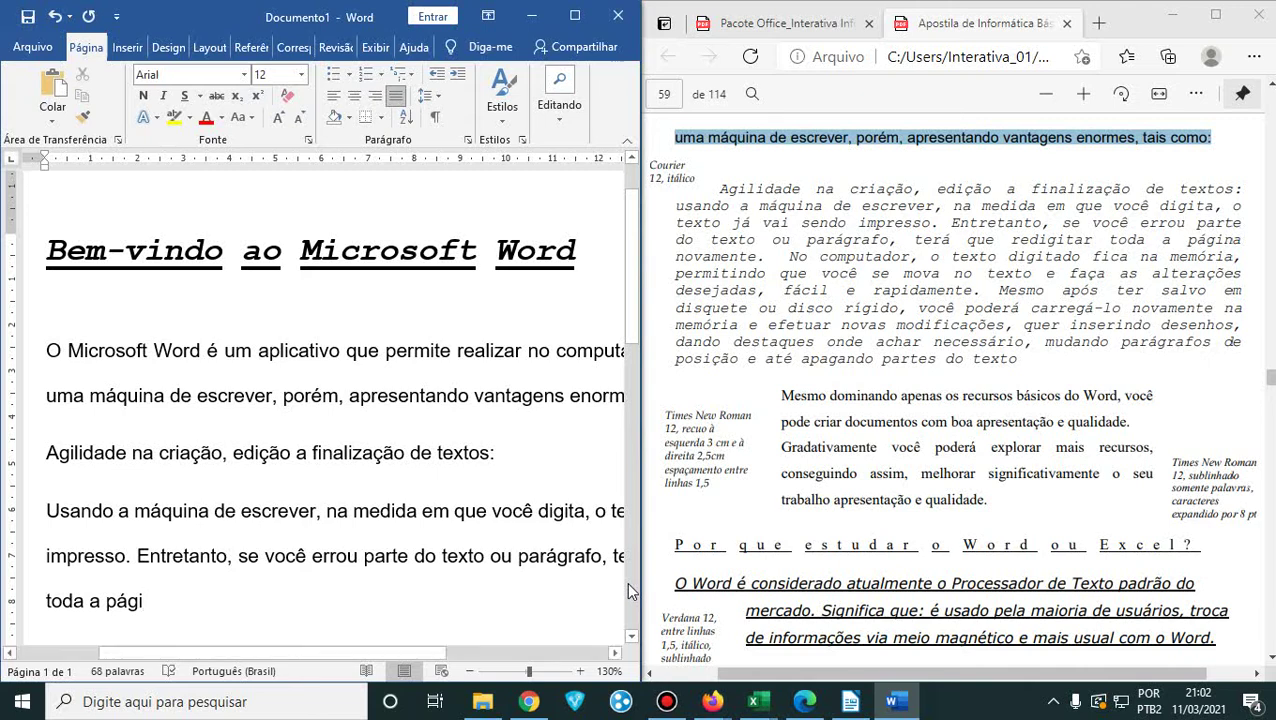
text(na)
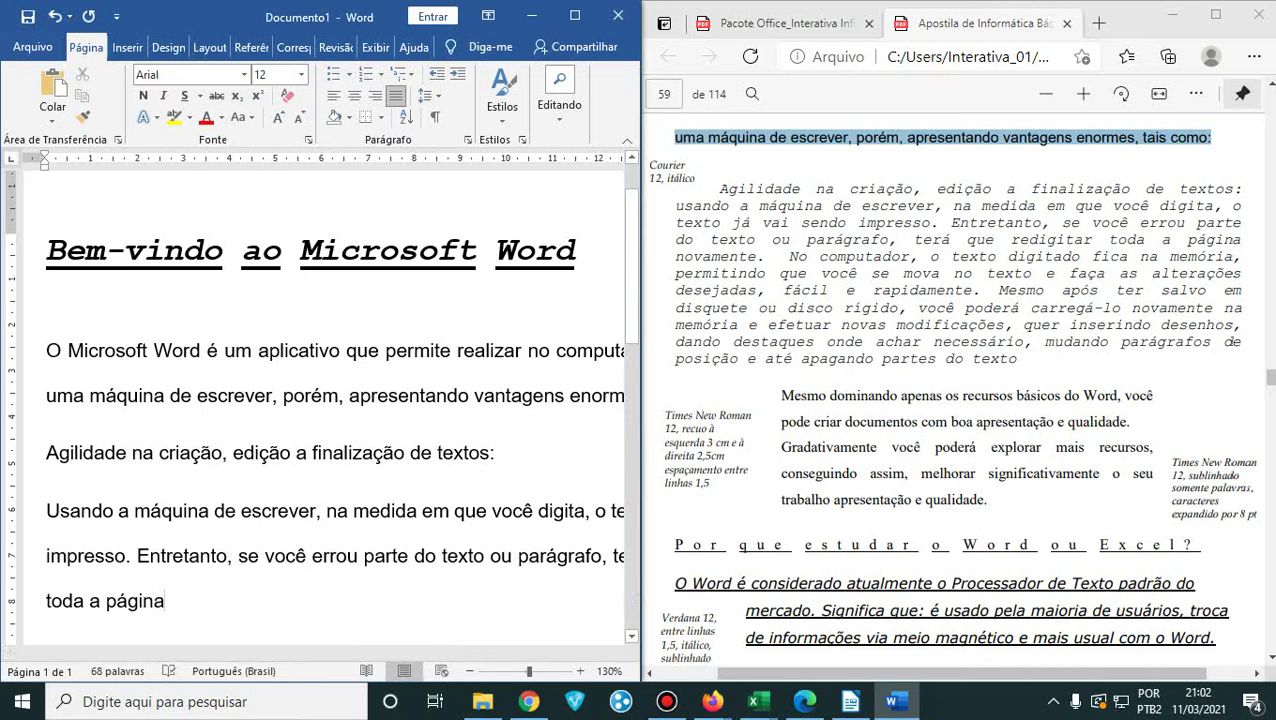
text( novamente)
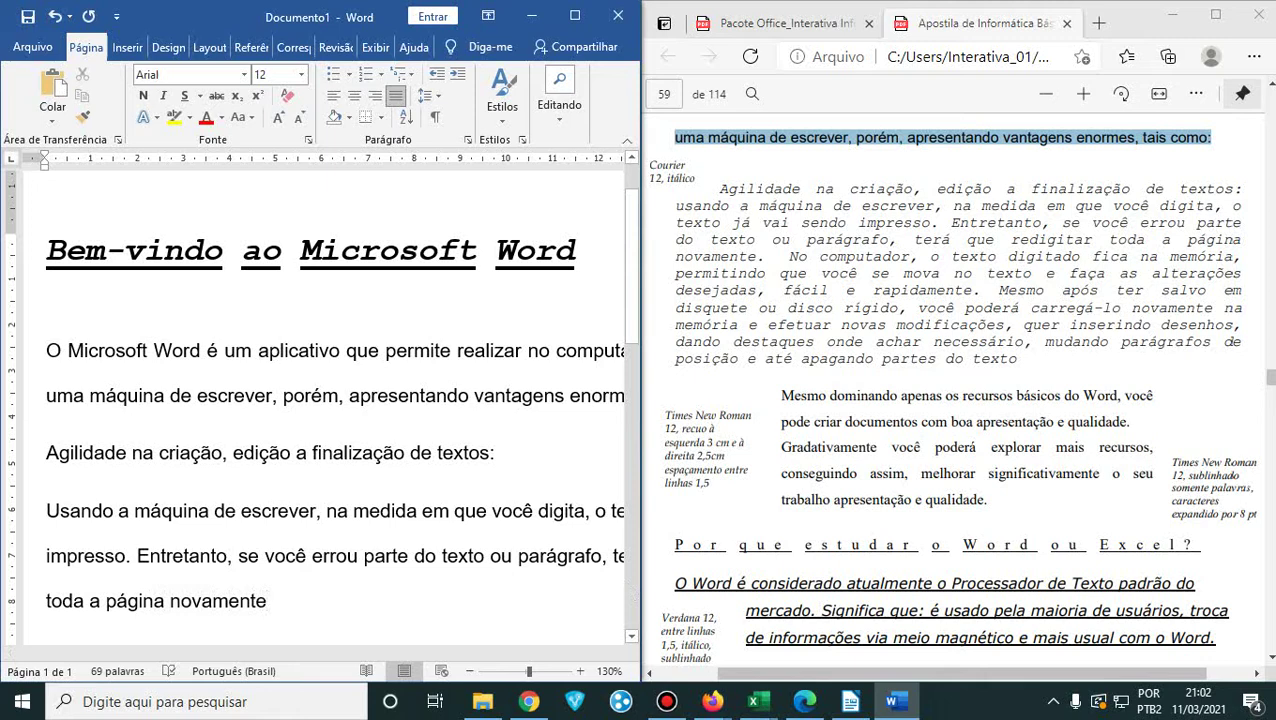
- Close the previous sentence and start the next one with "No computador, o texto digitado fica na memória"
text(. No computador)
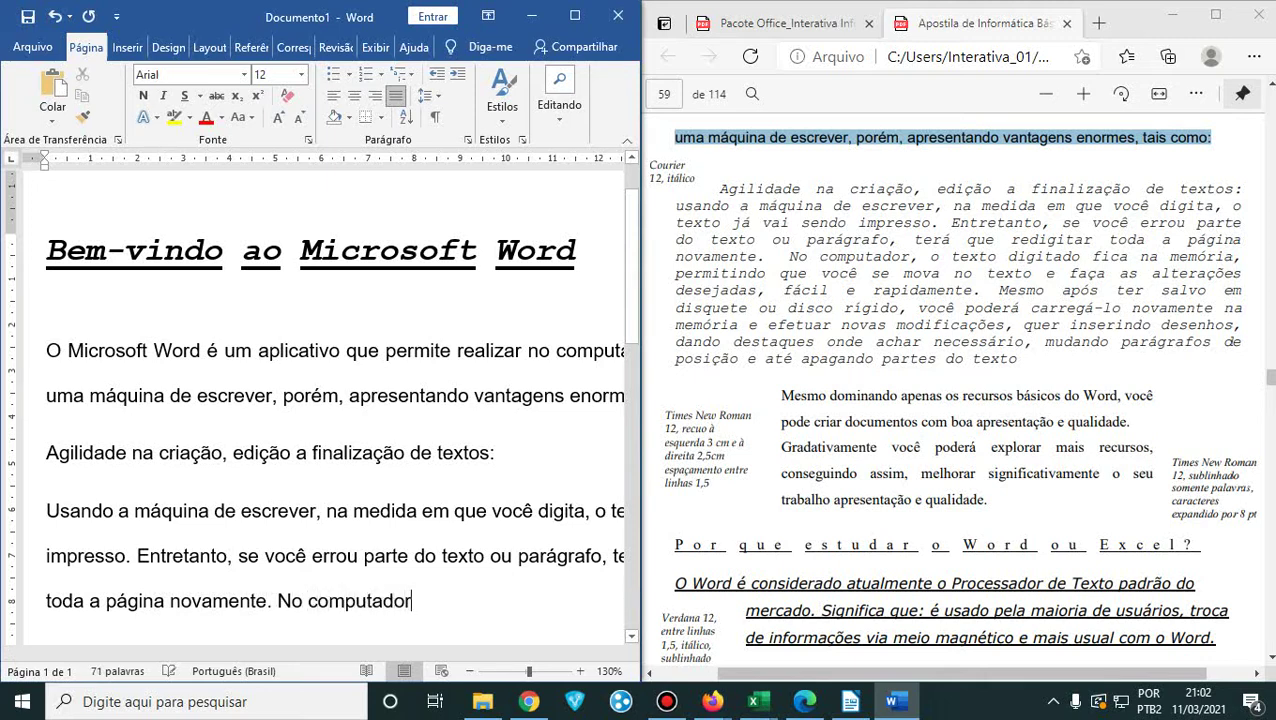
text(, o texto digitado)
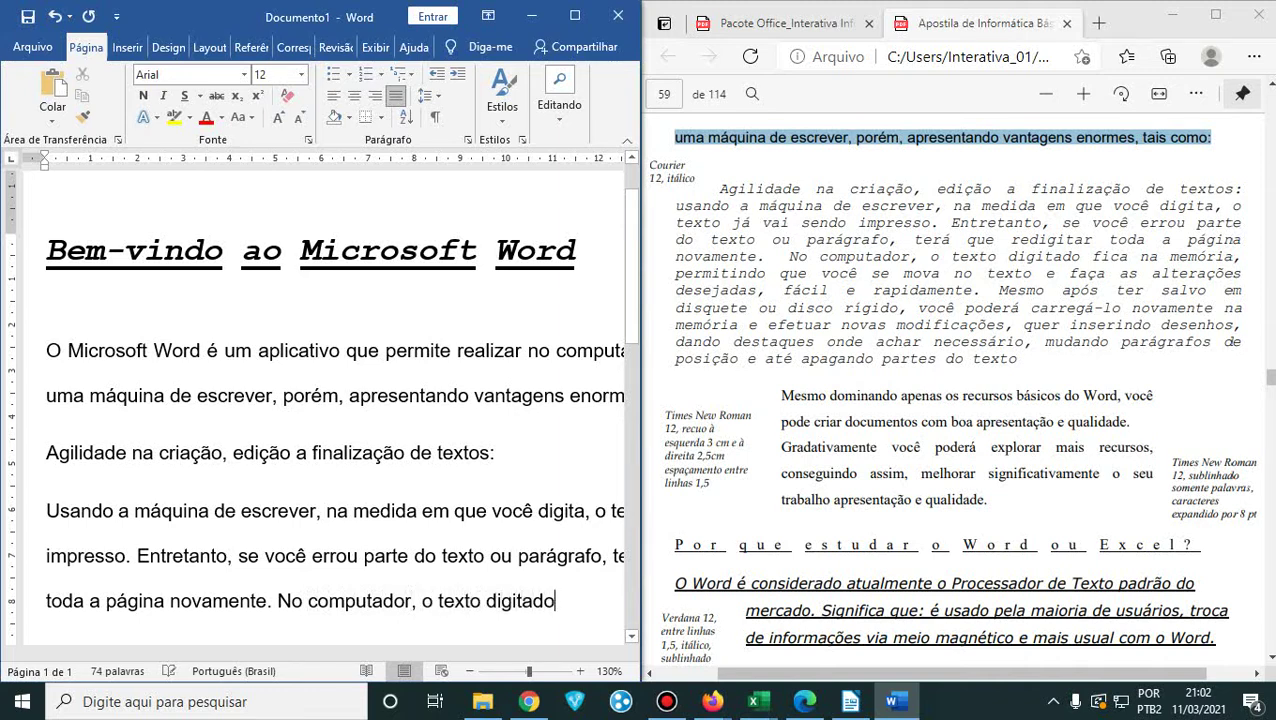
text( fica na memória)
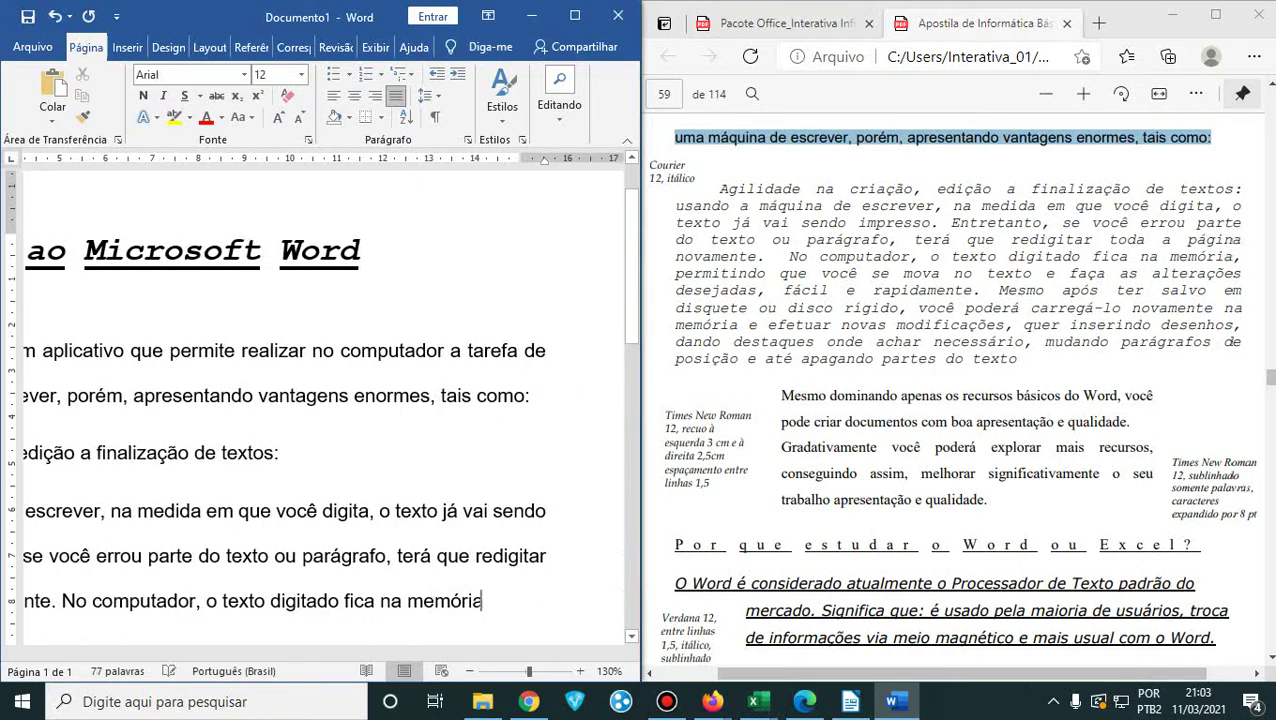
- Complete the sentence with ", permitindo que você se mova no texto e faça as alterações desejadas, fácil e rapidamente."
text(, permitindo que v)
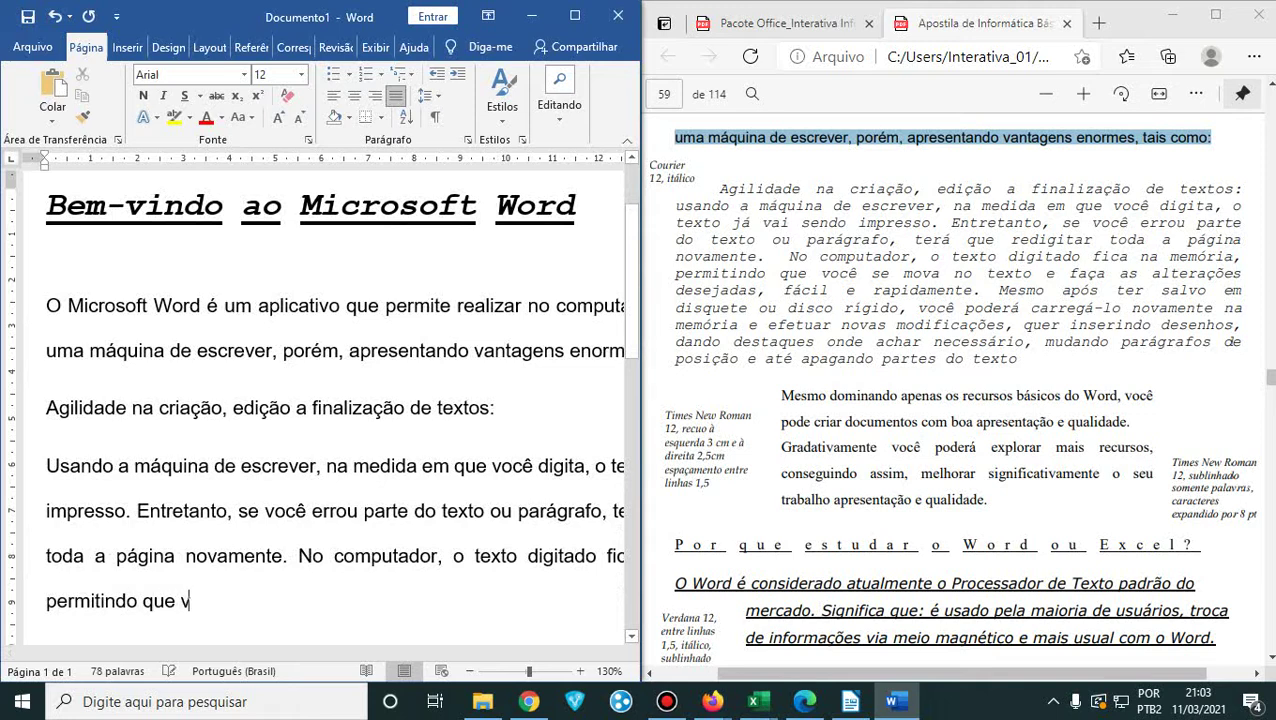
text(ocê se mova)
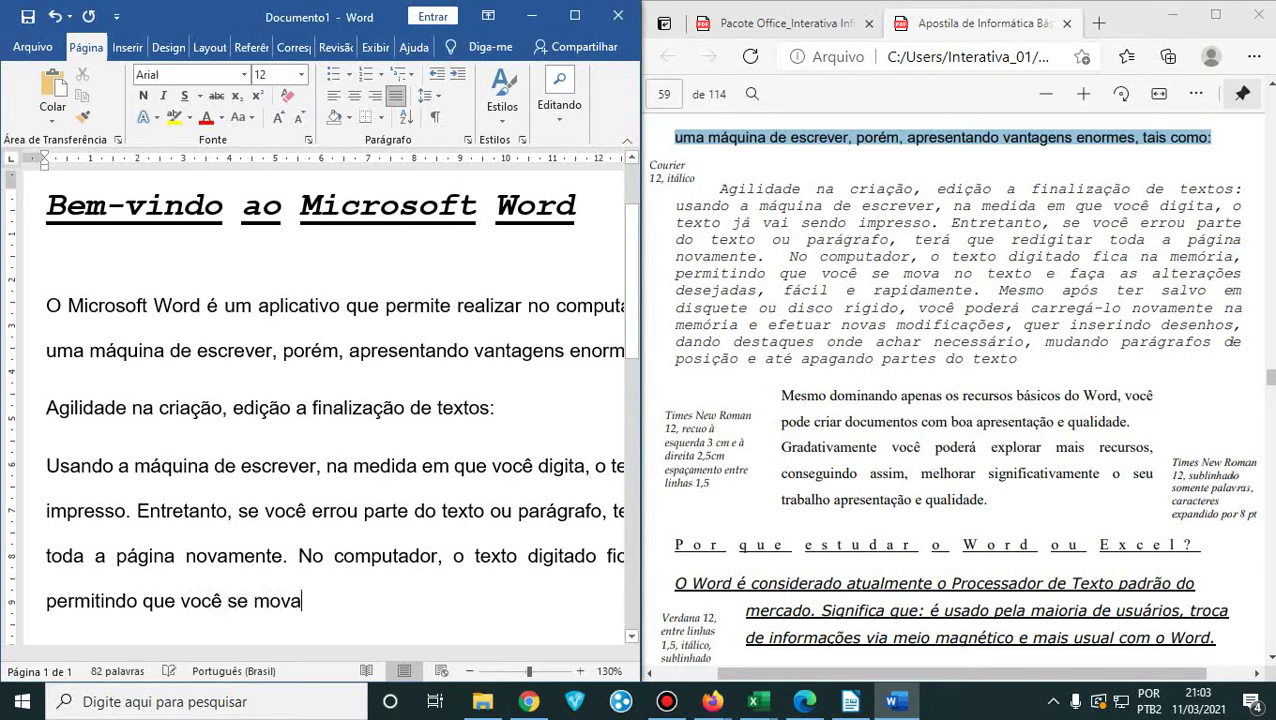
text( no texto e faça as alt)
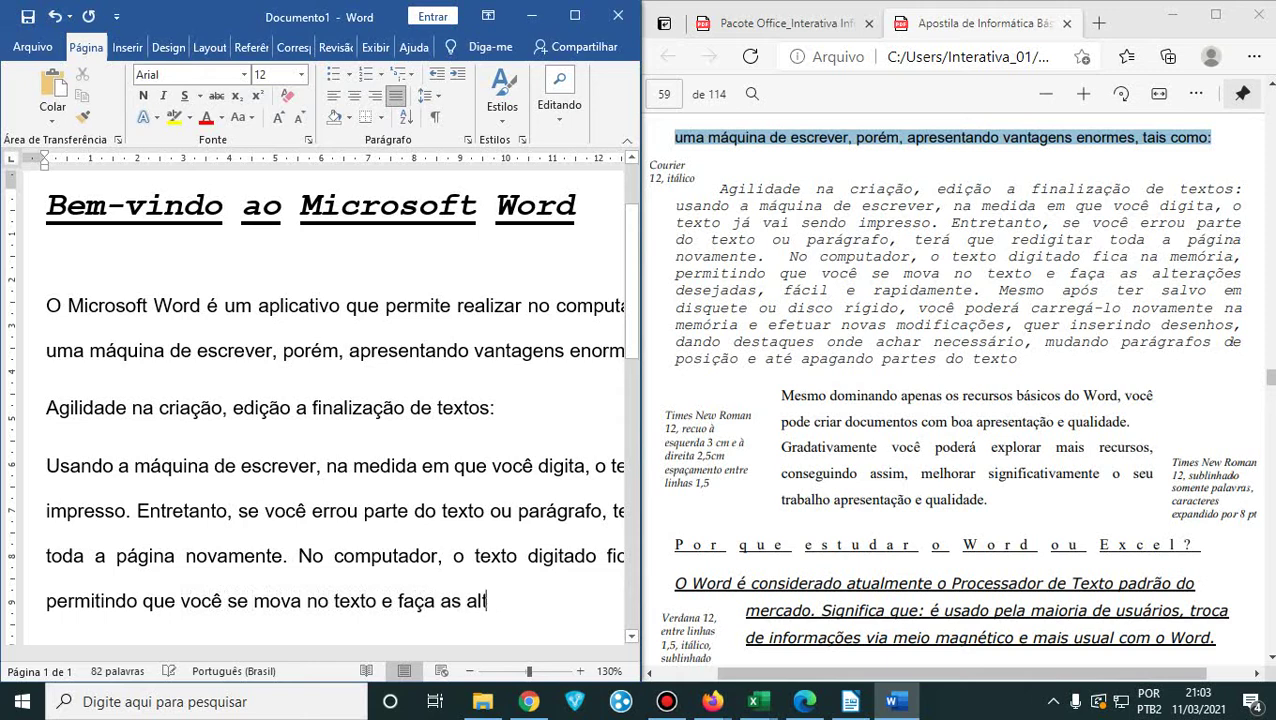
text(erações)
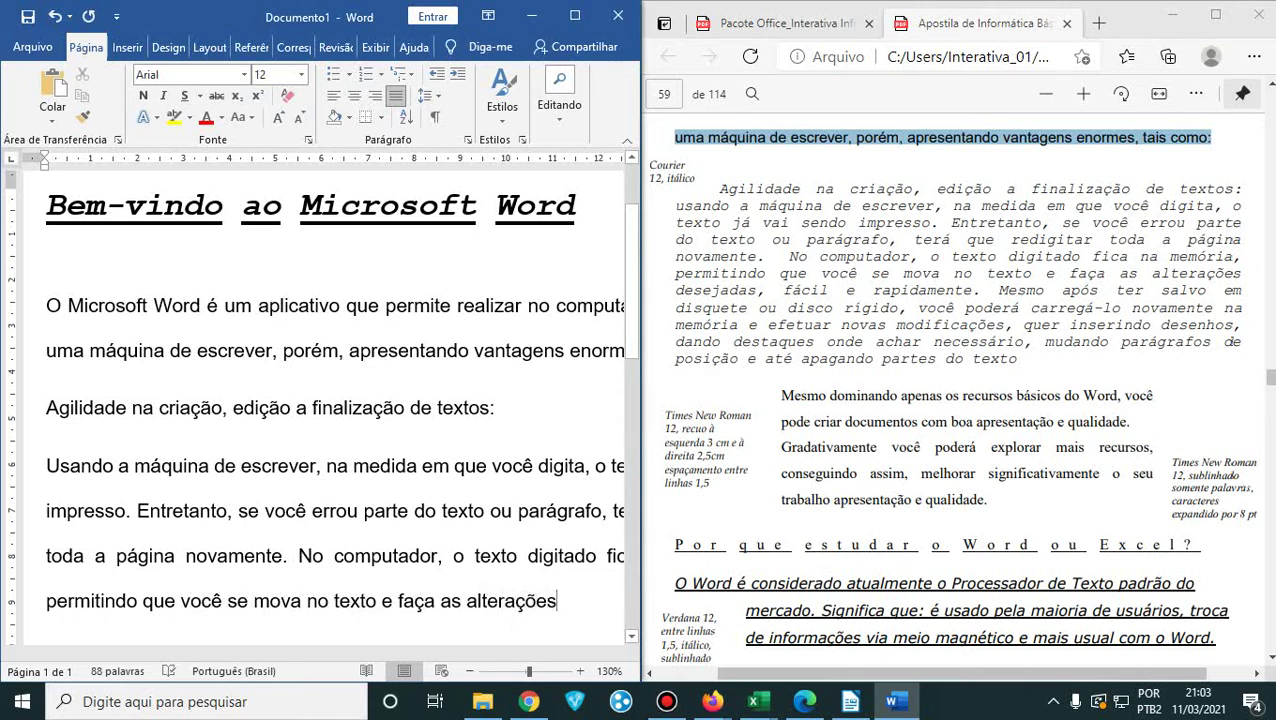
text( desejadas, f)
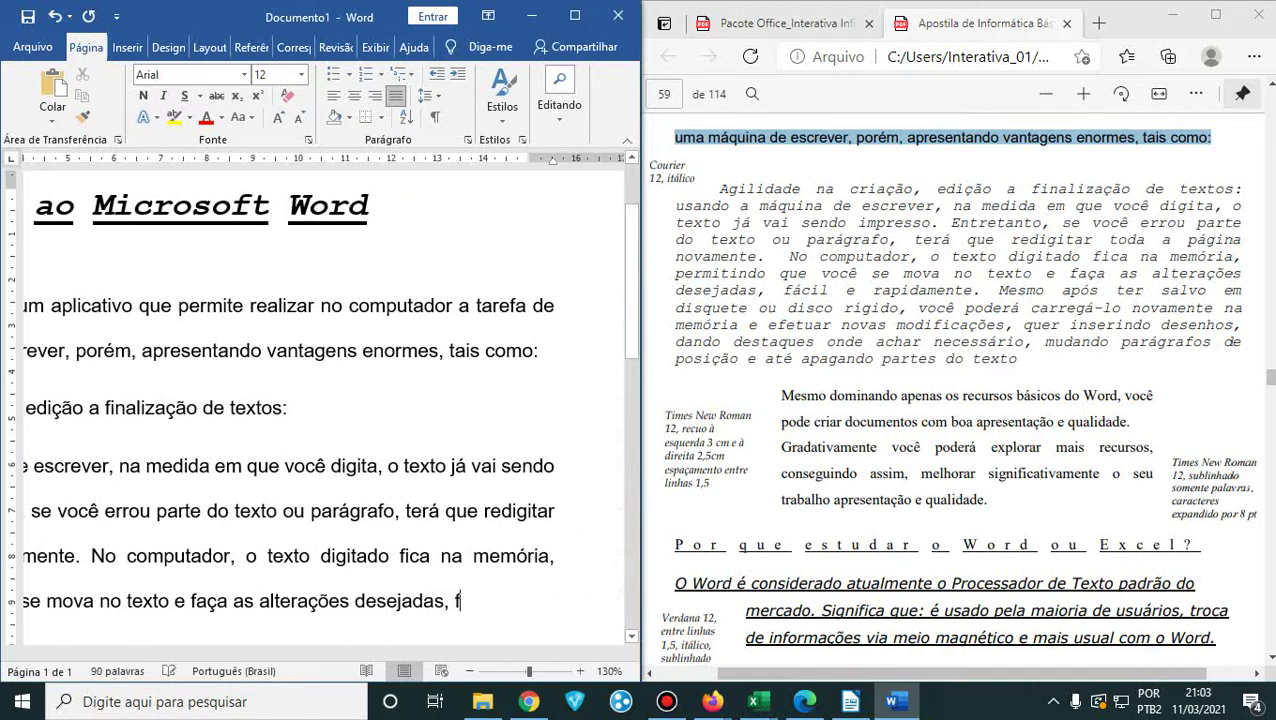
text(ácil e rapida)
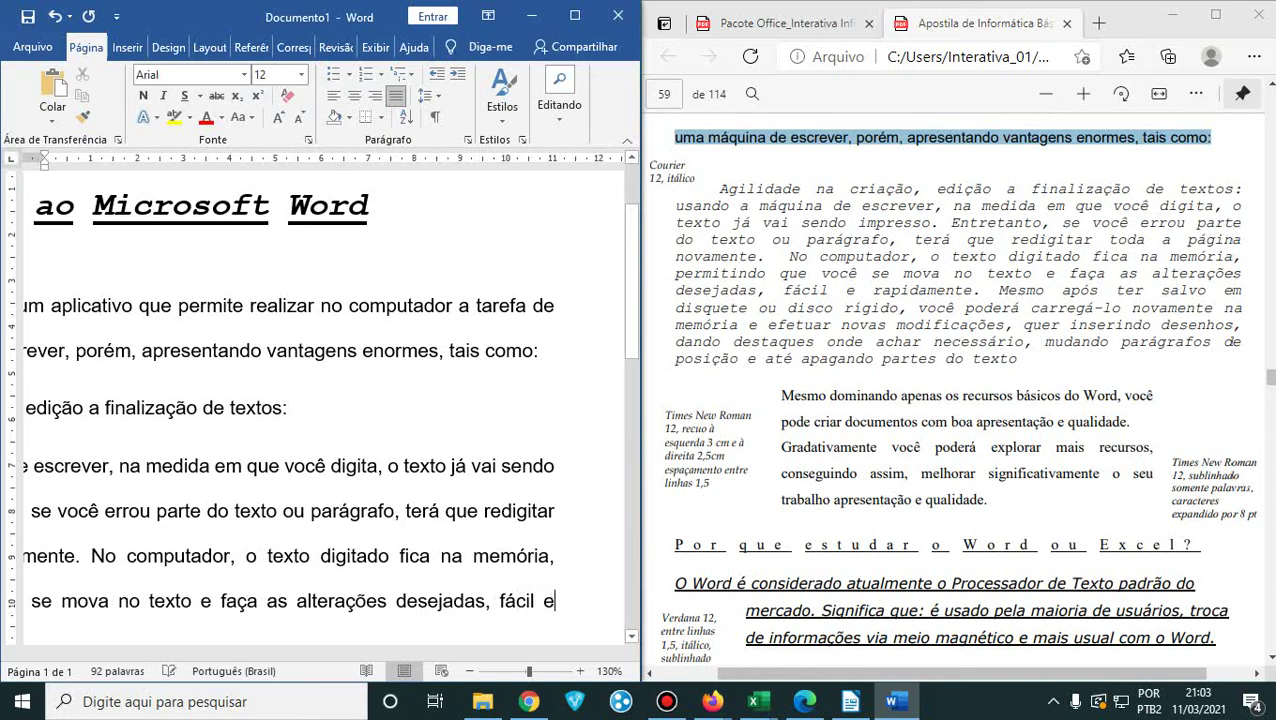
text(mente. )
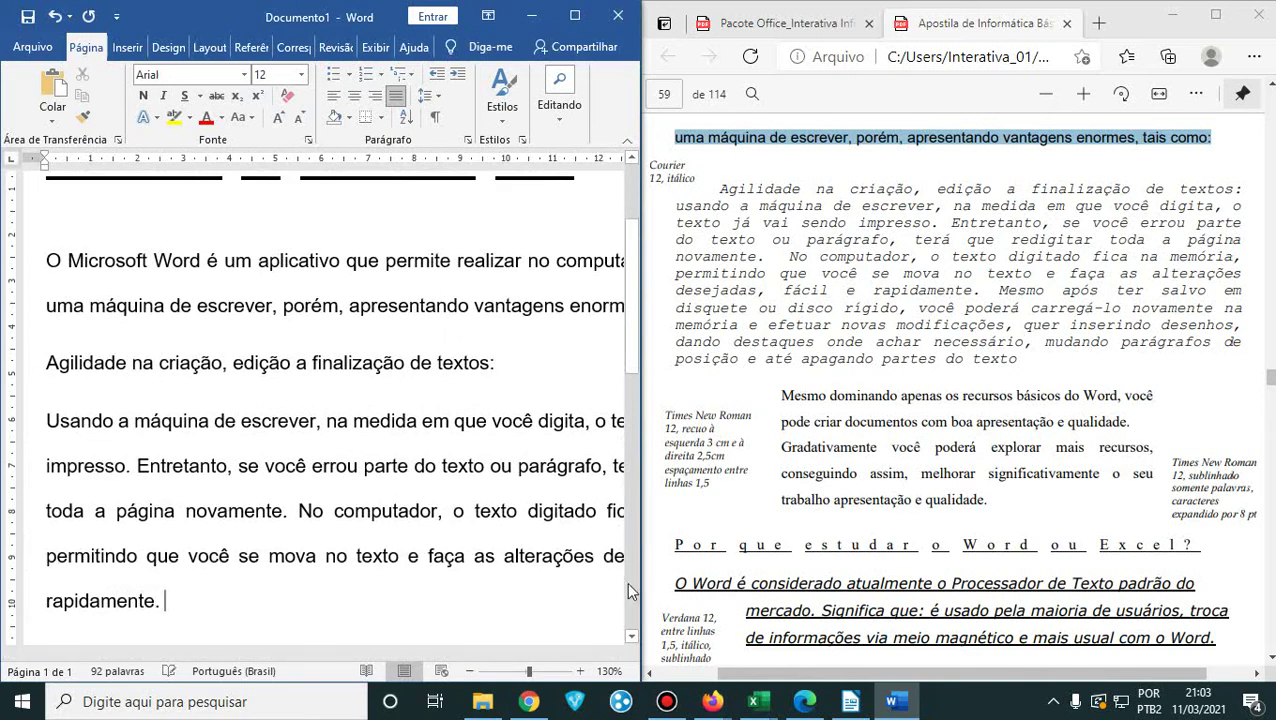
- Start the next sentence with "Mesmo após ter salvo em disquete", correcting mistyped words to match the handout
text(Mesmo a)
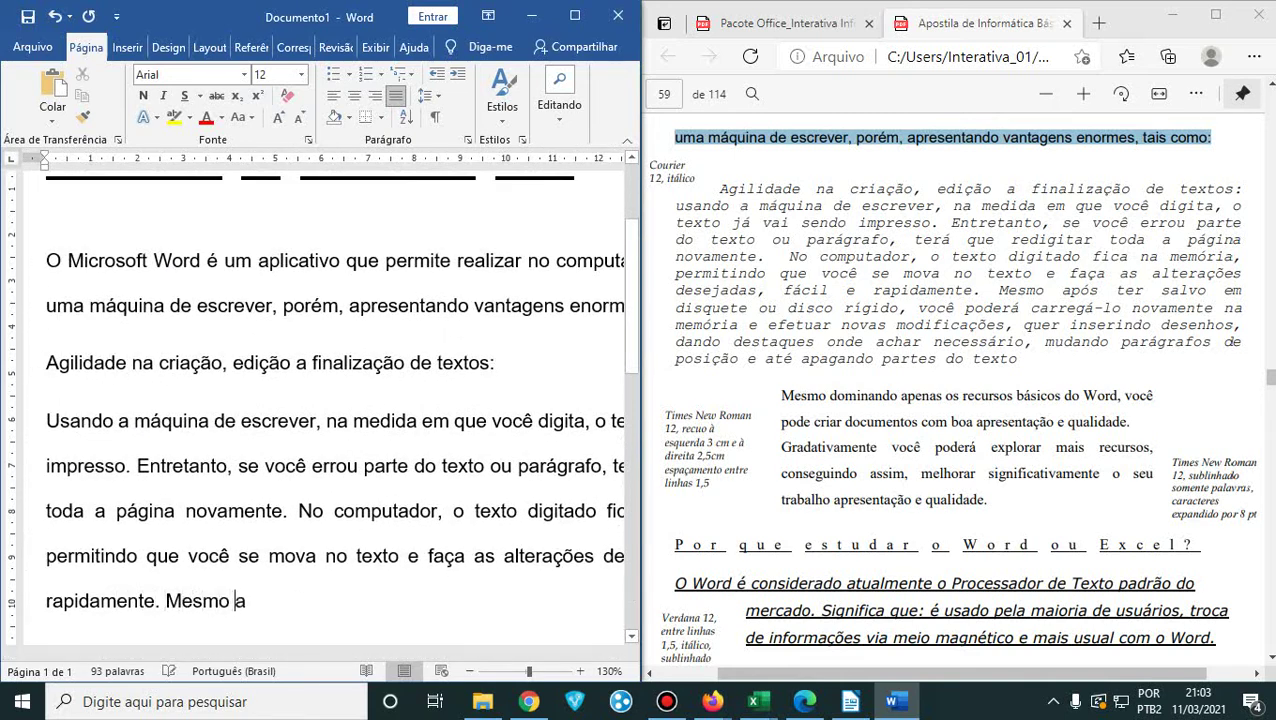
text(pós ter s)
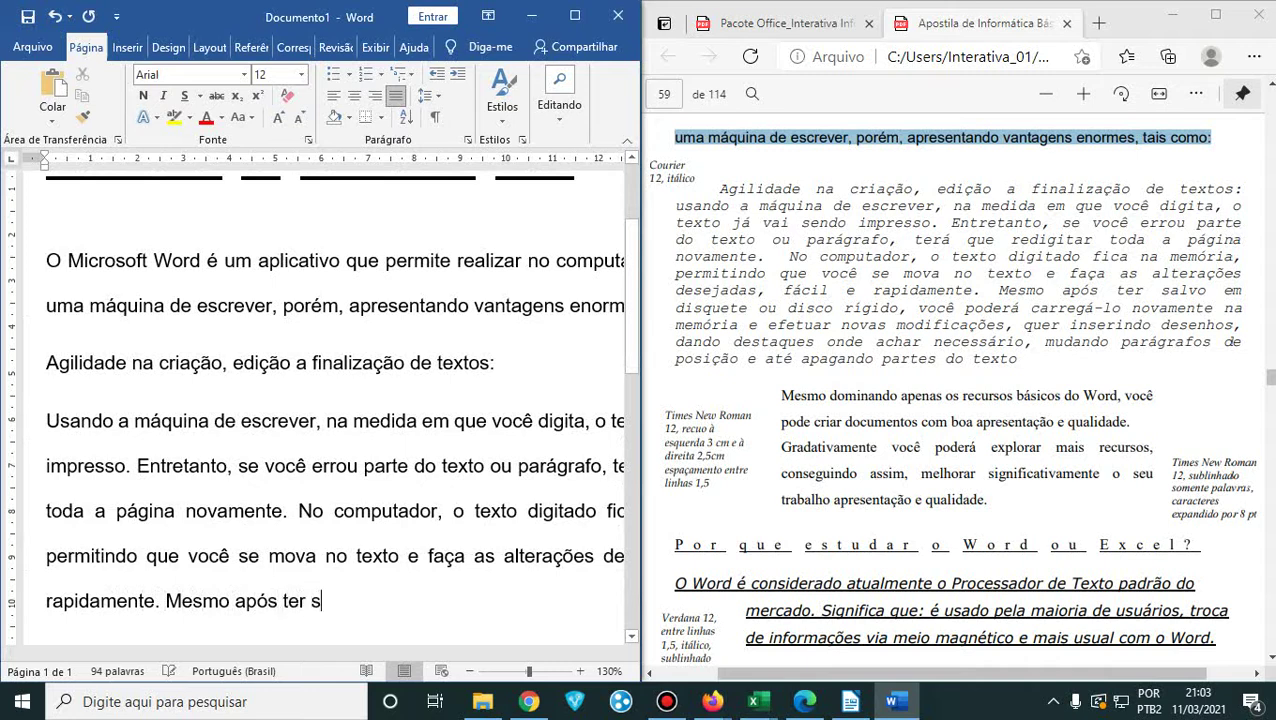
text(alvo emm)
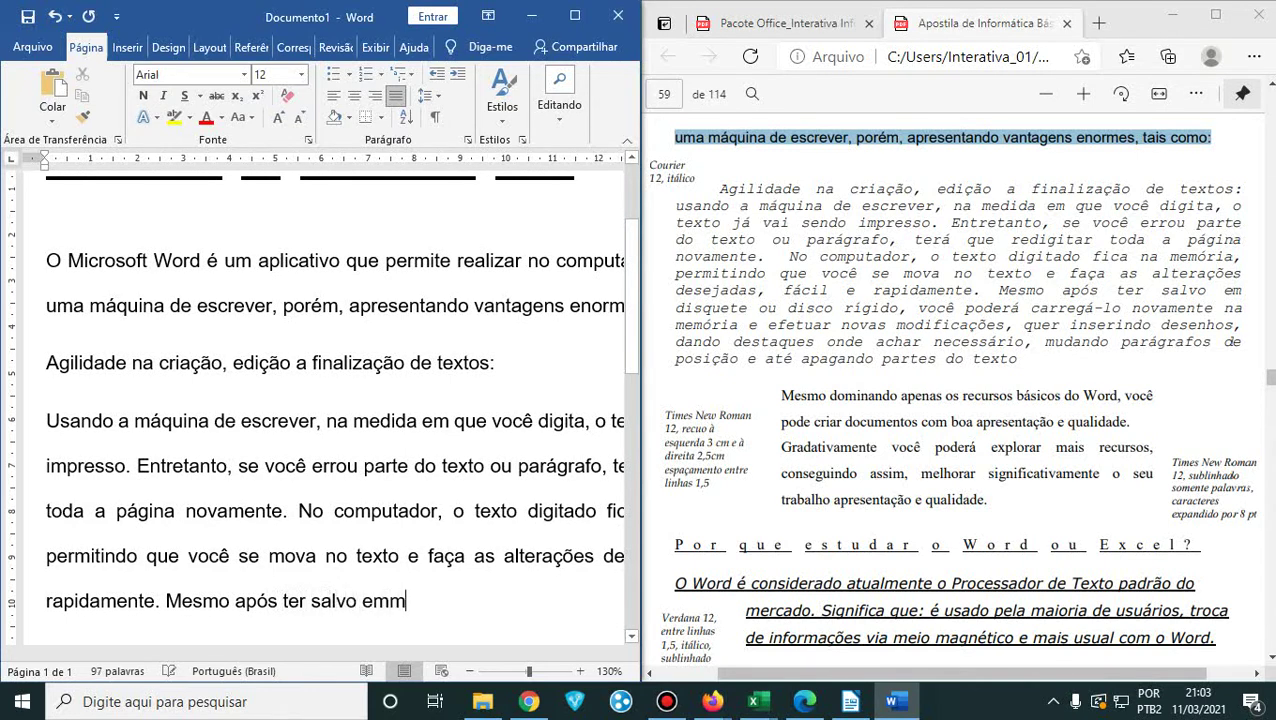
key(BackSpace)
text(me)
key(BackSpace)
key(BackSpace)
text(memória)
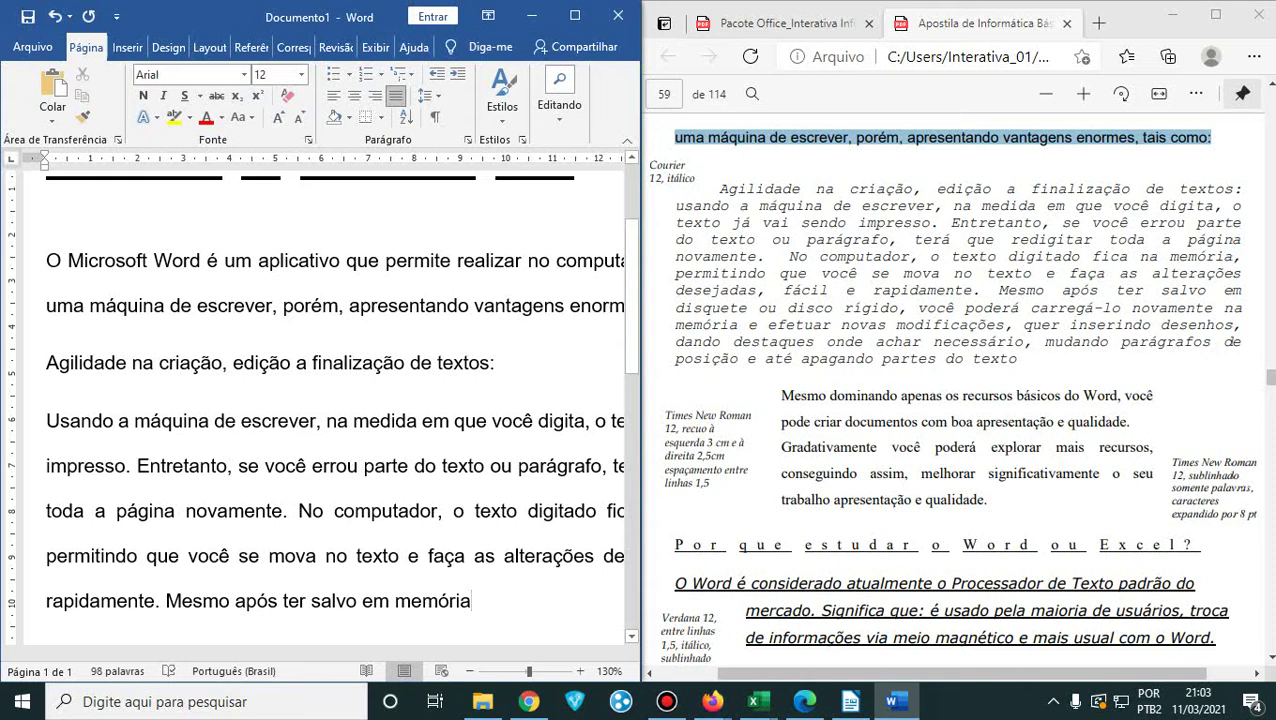
key(BackSpace)
key(BackSpace)
key(BackSpace)
key(BackSpace)
key(BackSpace)
key(BackSpace)
text(disquete)
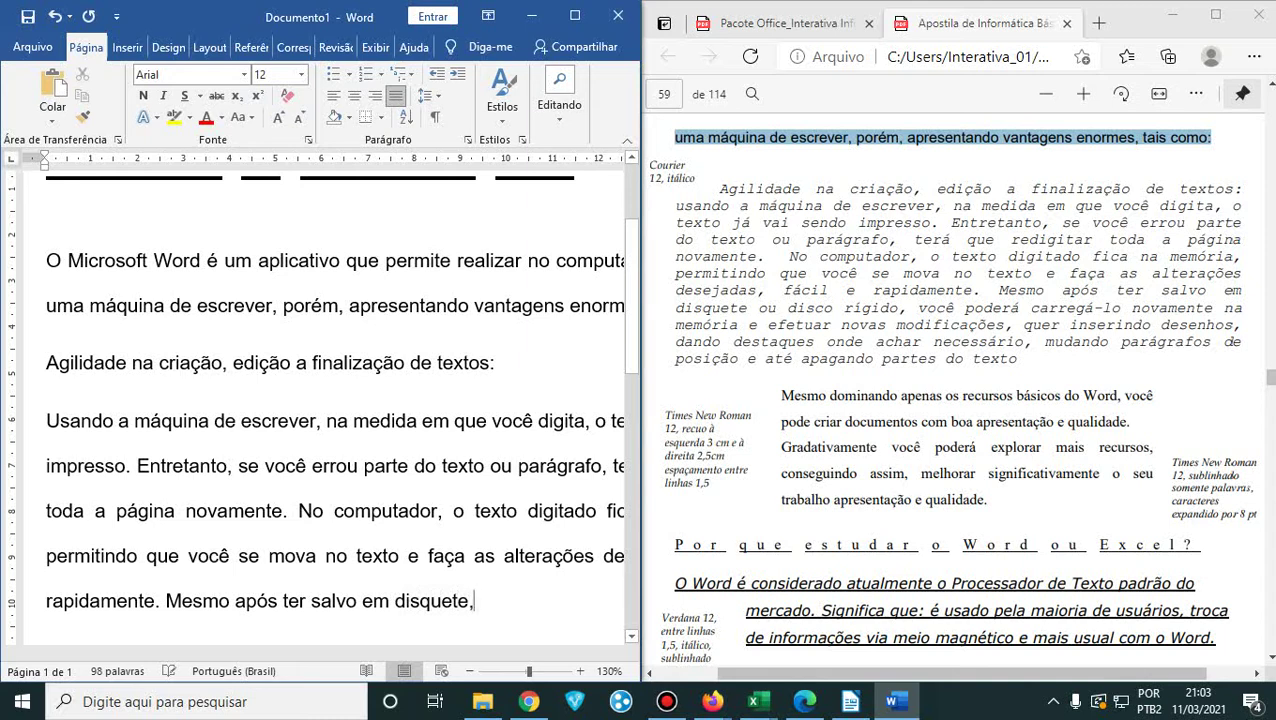
- Continue the sentence after "disquete" with " ou disco rígido, você poderá carrega-lo novamente na memória"
text( ou disco)
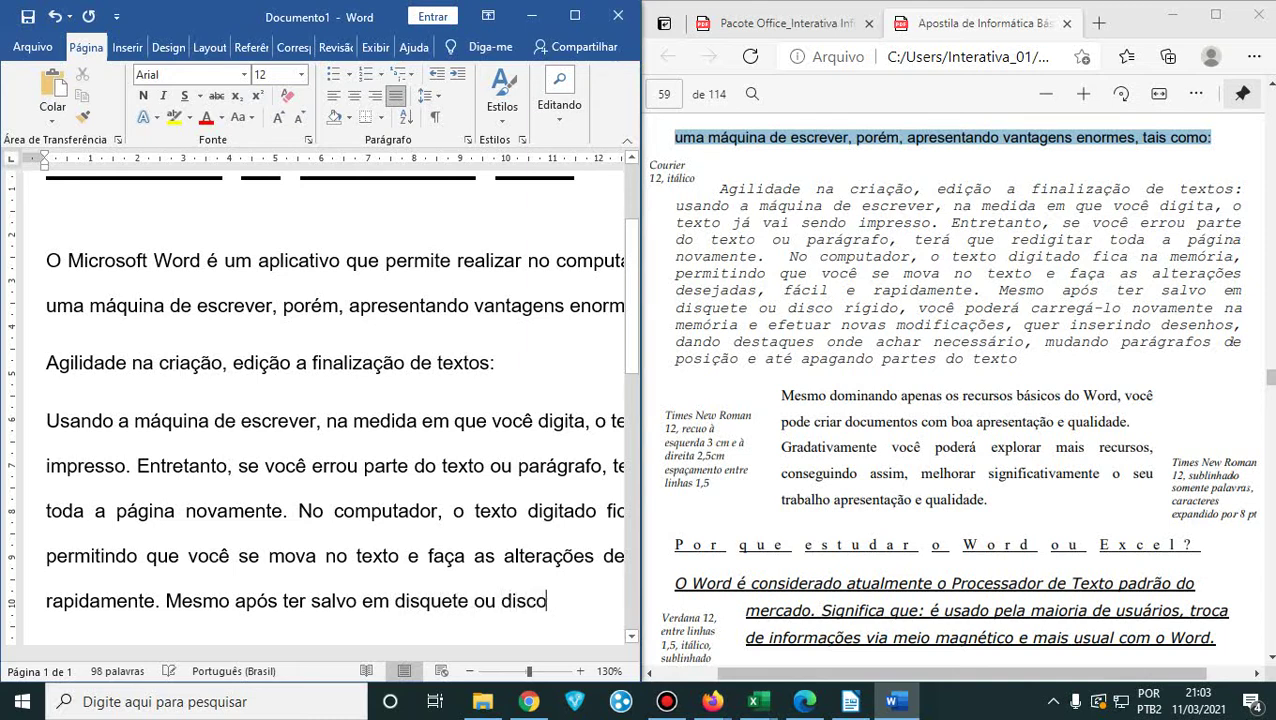
text( rígido, )
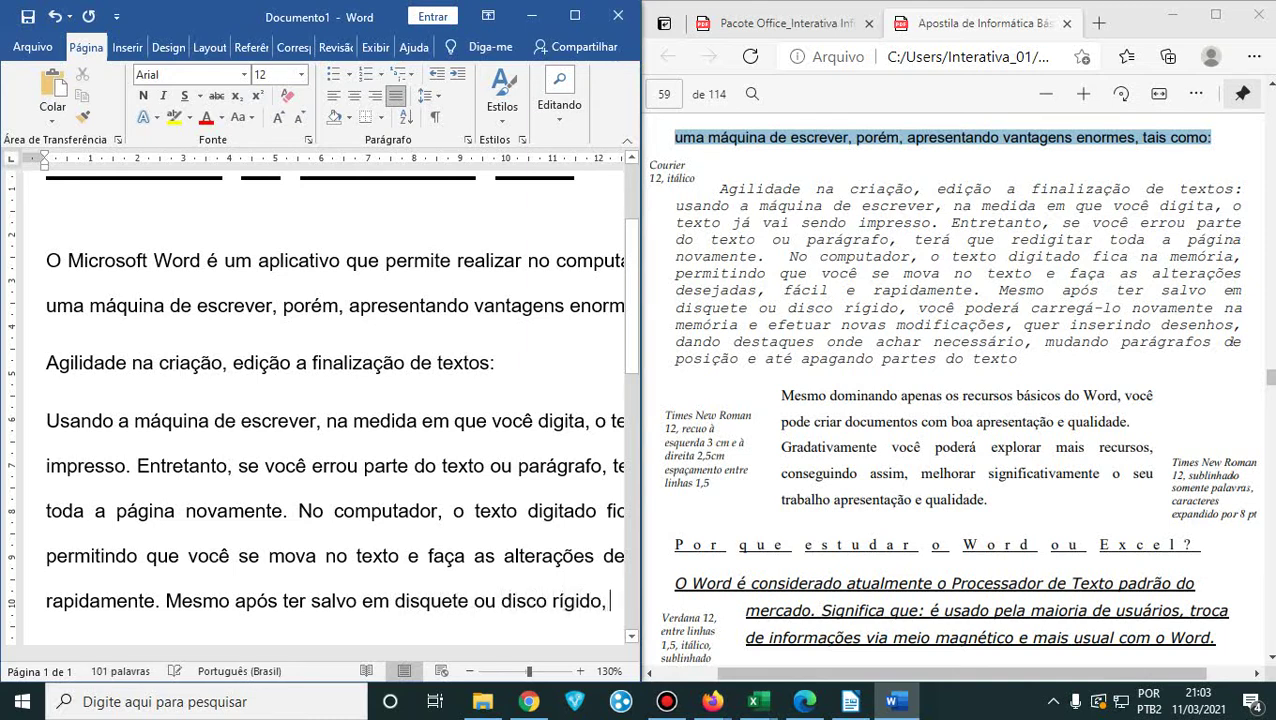
text(você poderá)
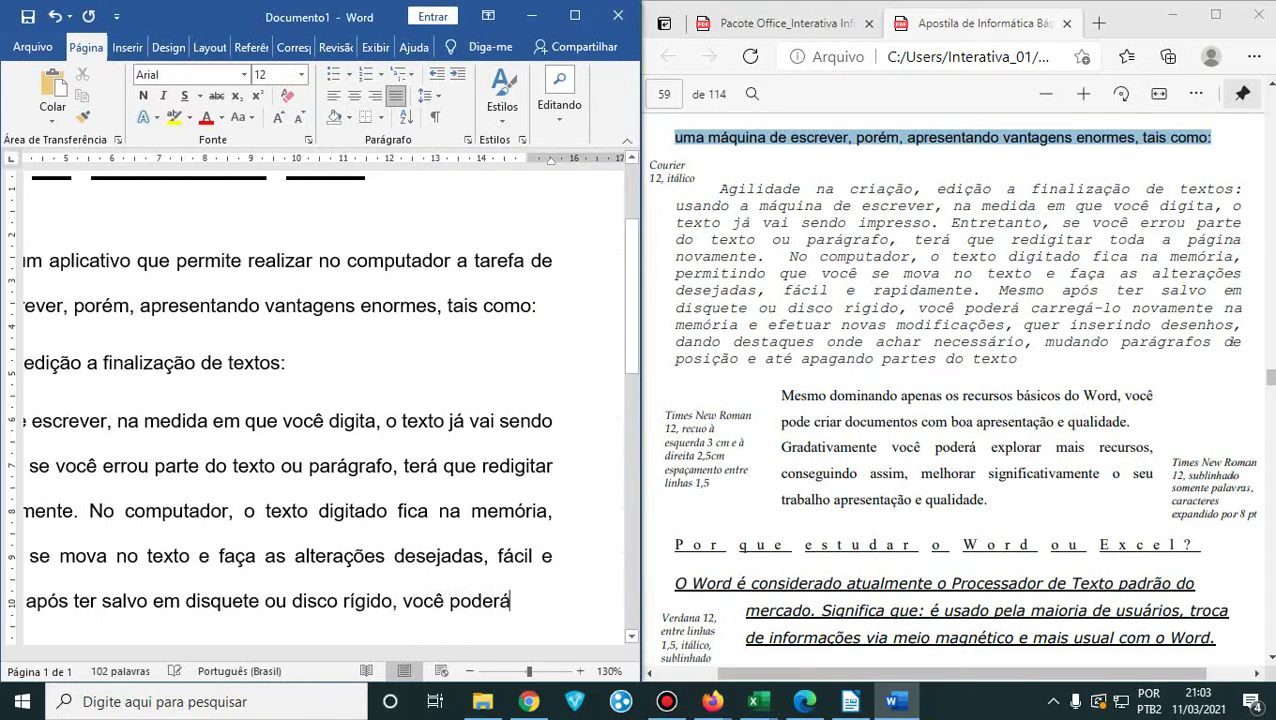
text( carreg)
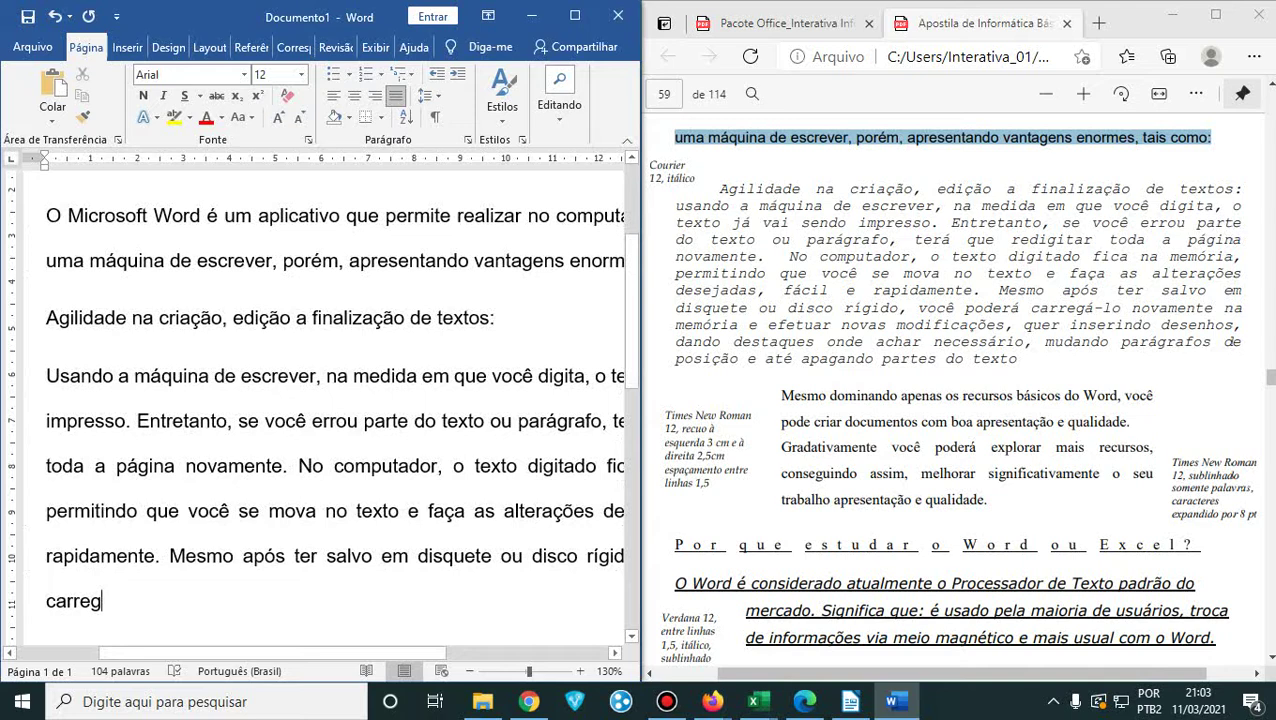
text(á)
text(-)
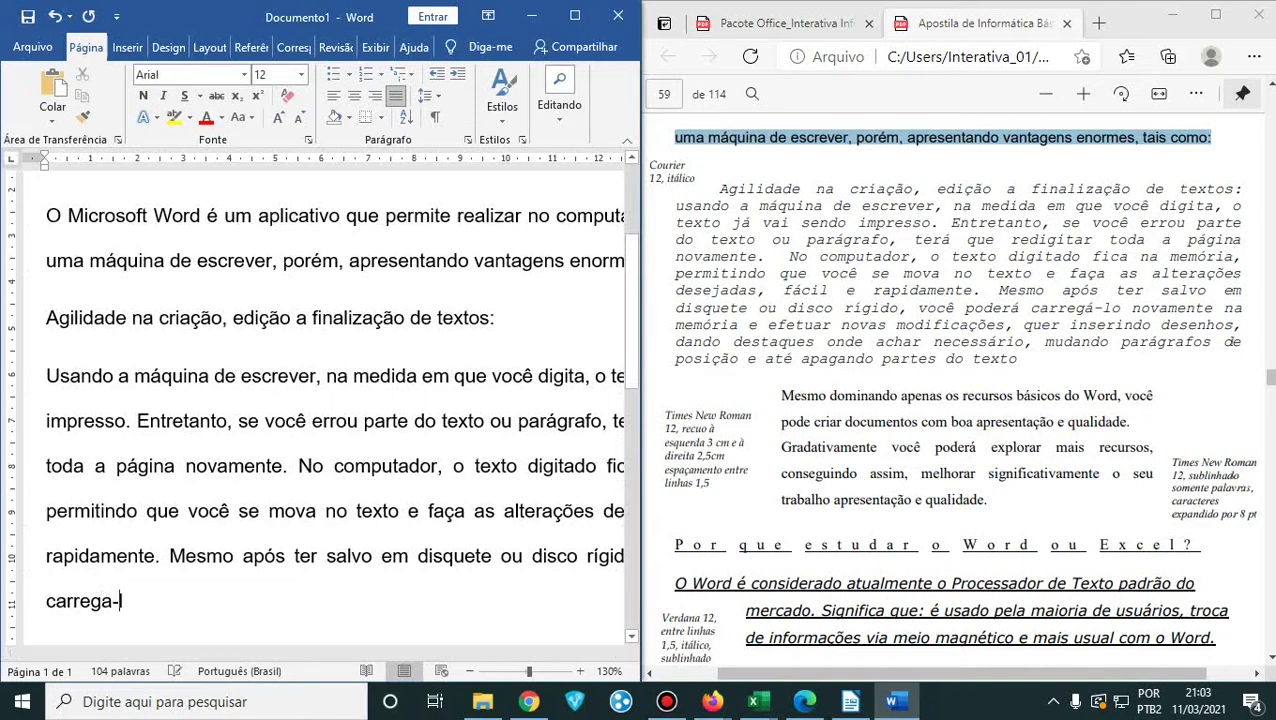
text(lo novamen)
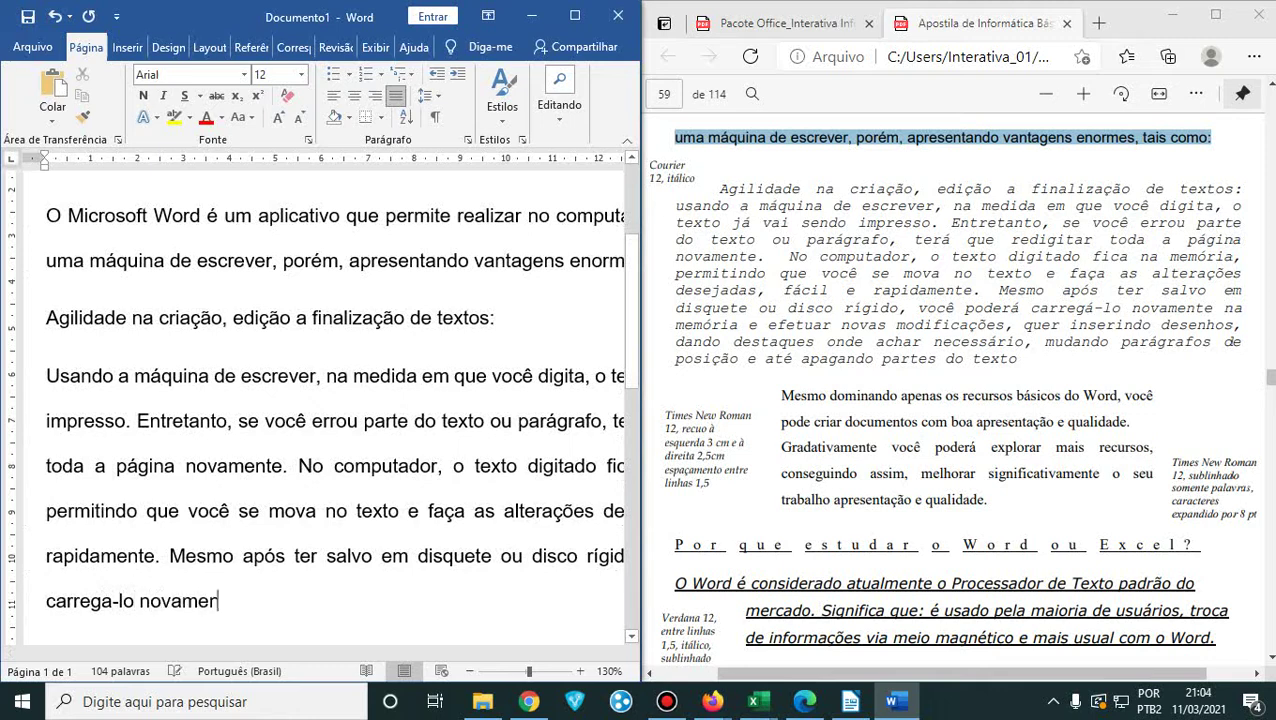
text(te na memória)
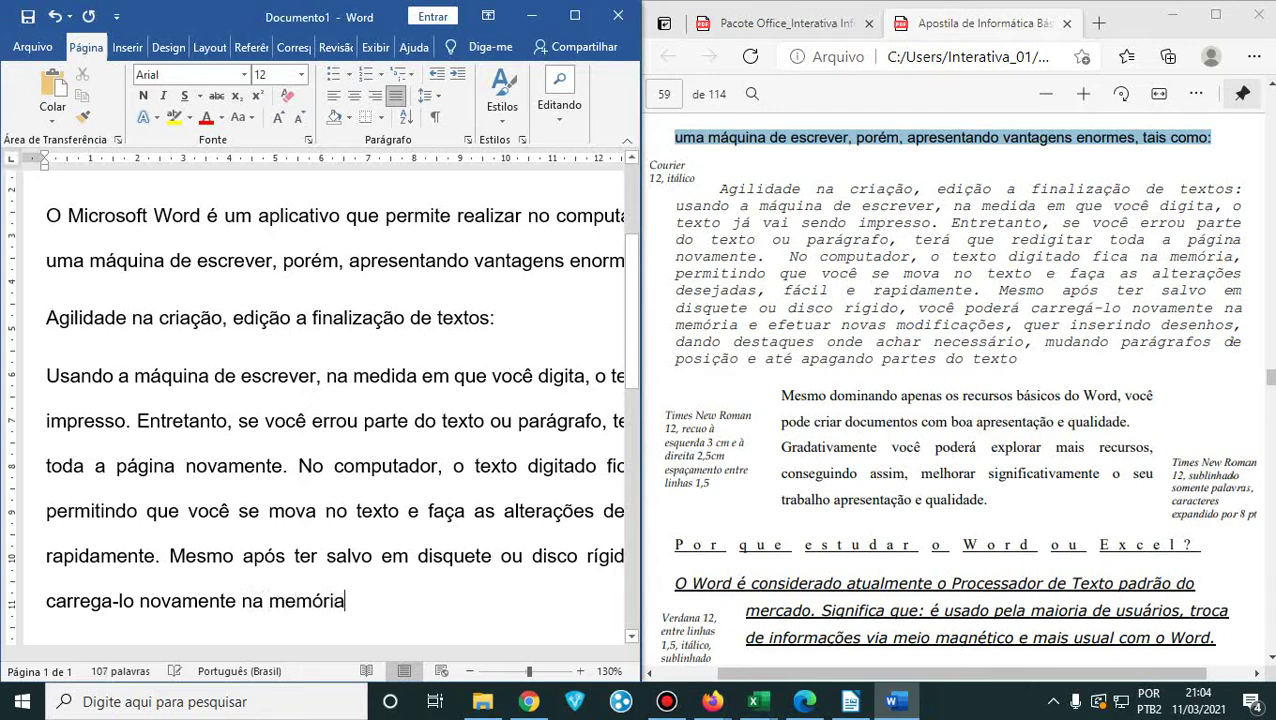
- Extend the sentence with " e efetuar novas modificações, quer inserindo desenhos", correcting any mistyped letters
text( ee)
key(BackSpace)
text(efetuar)
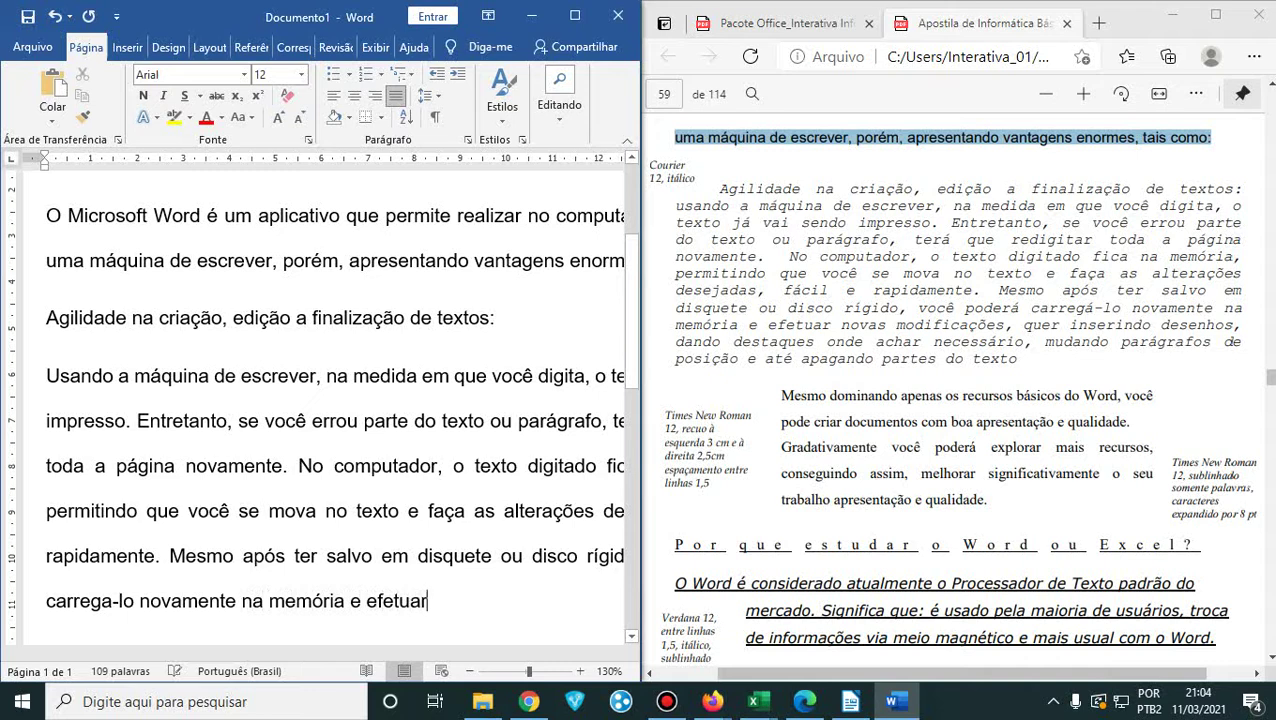
text( novas modificações)
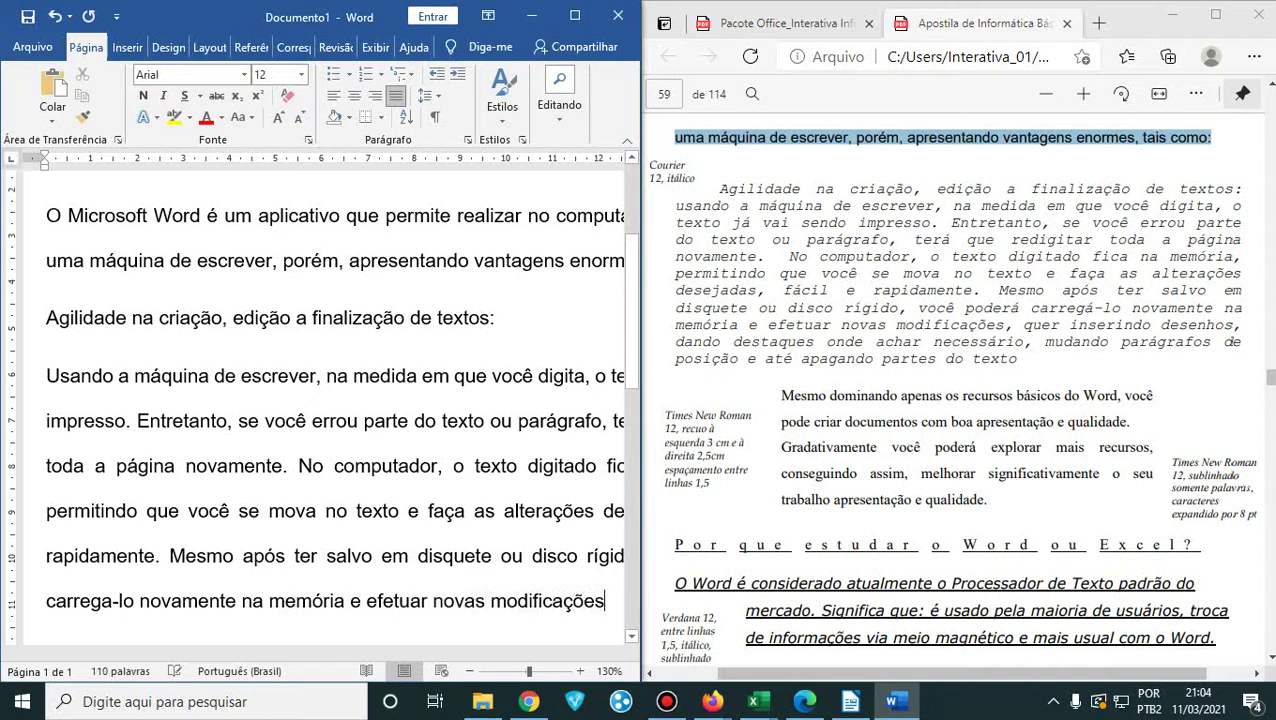
text(, quer in)
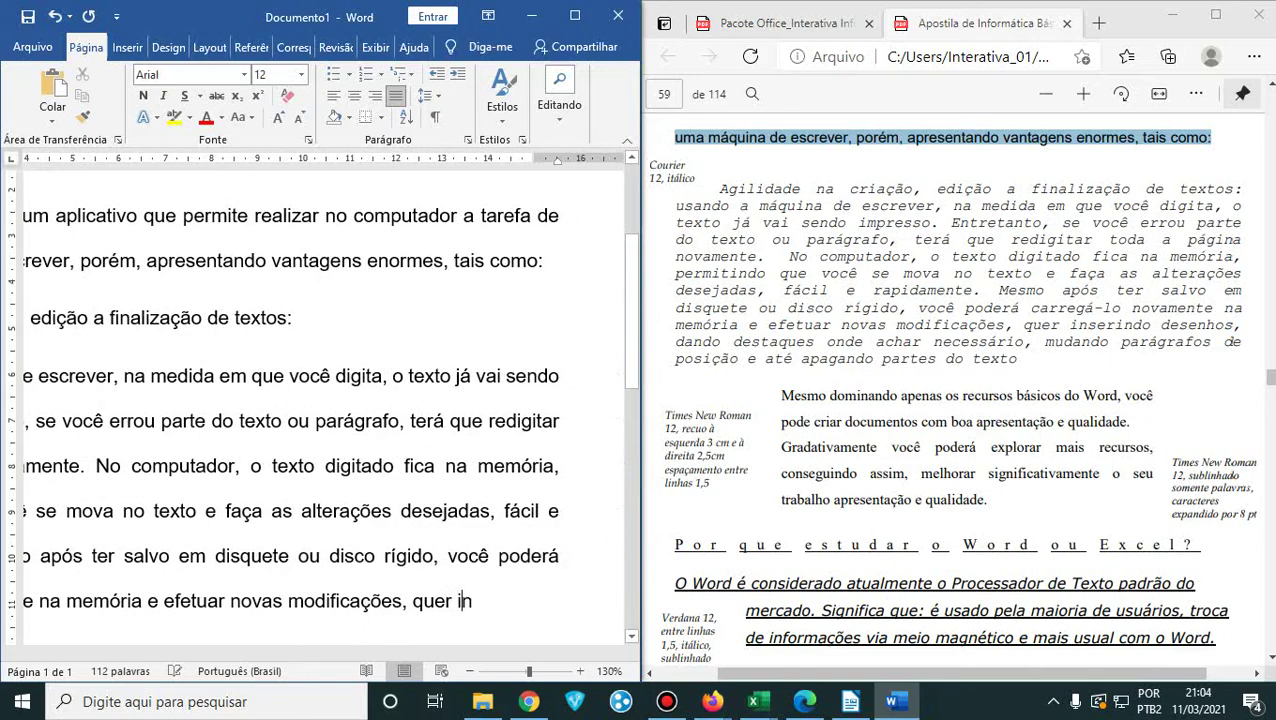
text(serindo)
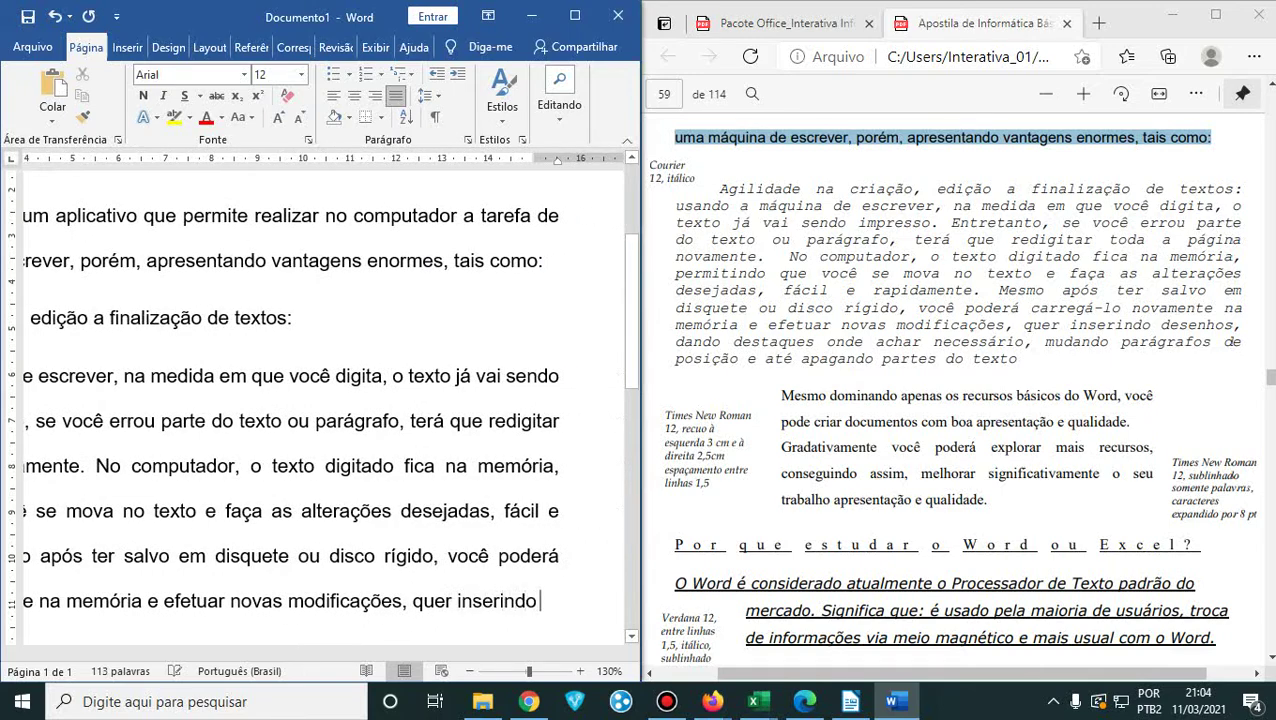
text( desenhos)
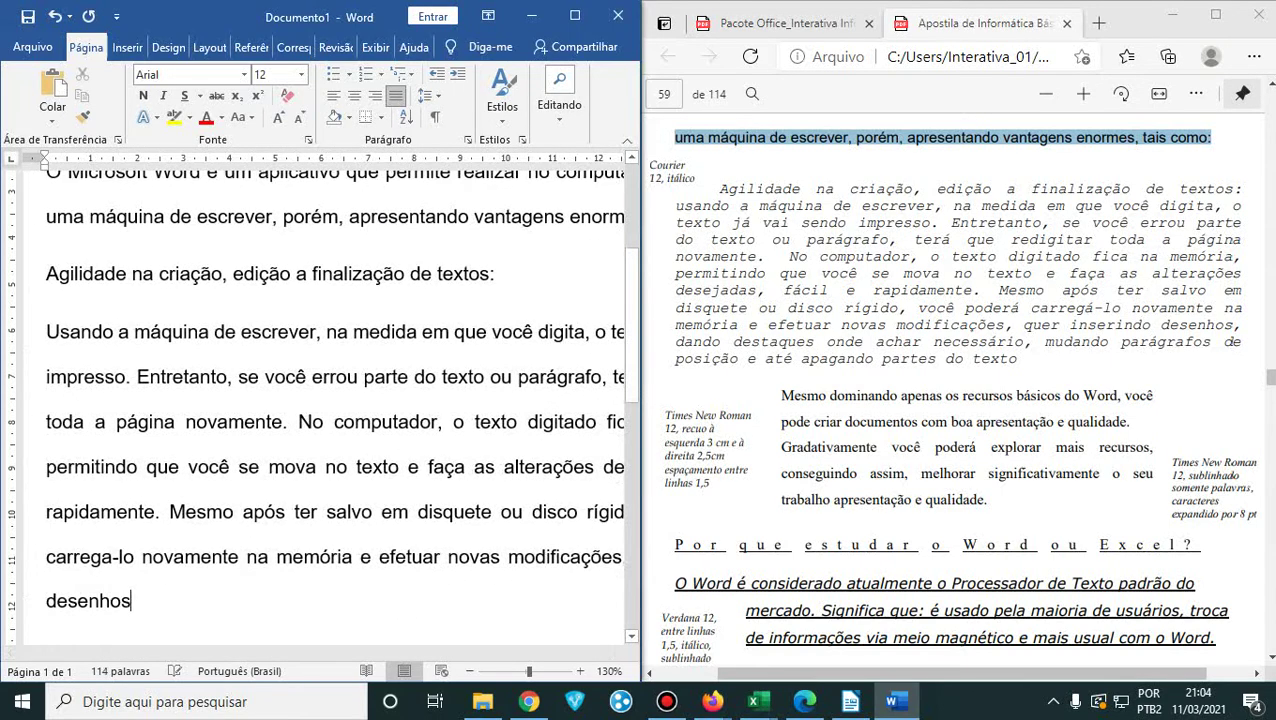
- Add ", dando destaques onde achar necessário" to the sentence, fixing mistyped words to match the handout
text(, dado)
key(BackSpace)
key(BackSpace)
text(ndo destaques)
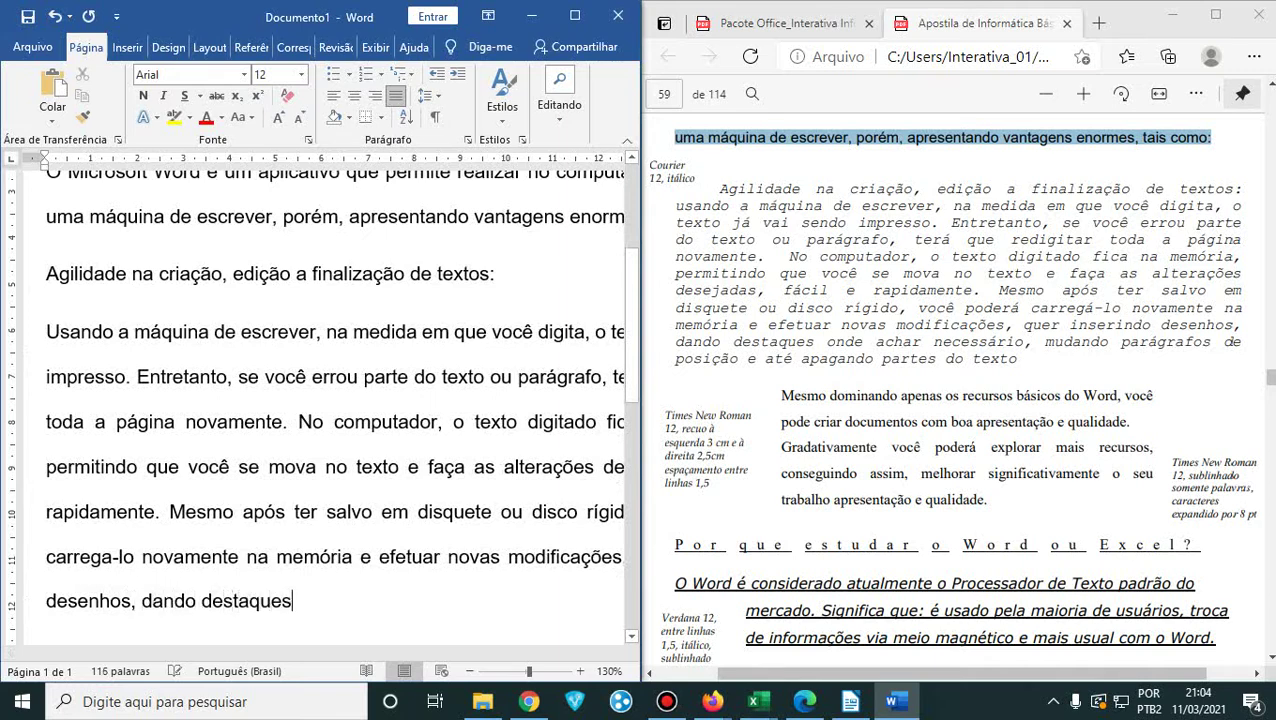
text( onde ac)
key(BackSpace)
key(BackSpace)
key(BackSpace)
text(e achar)
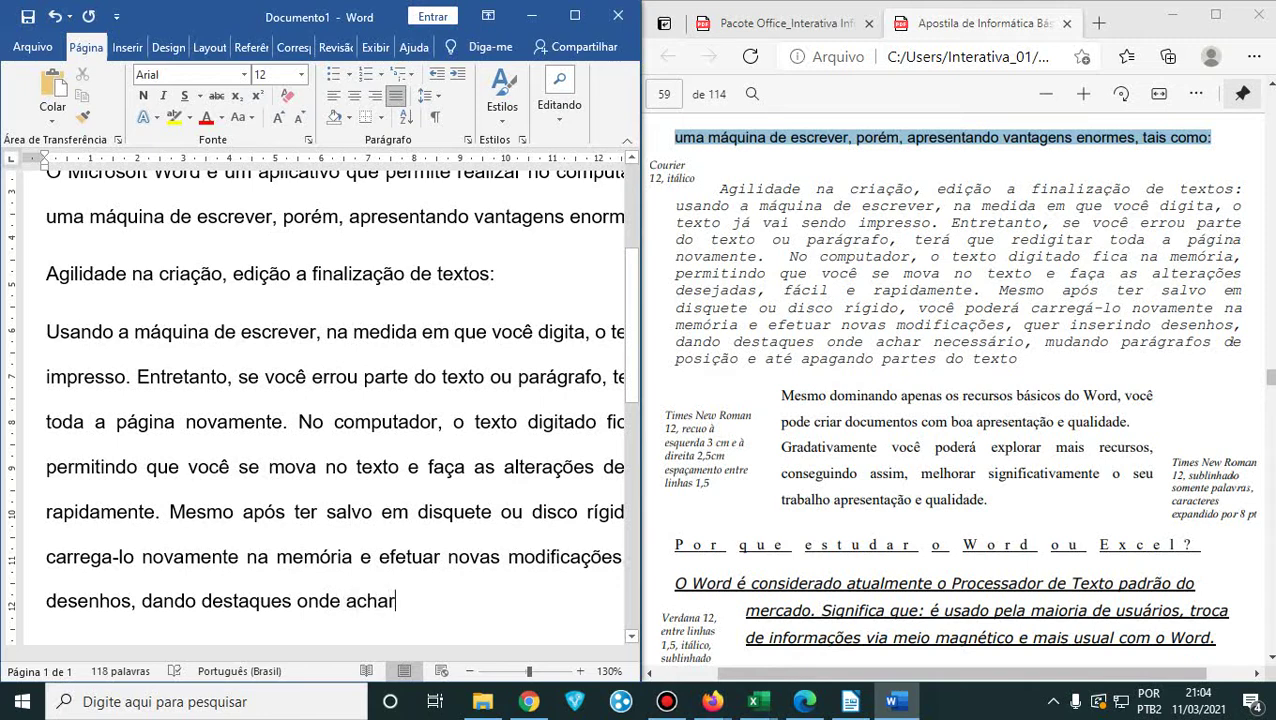
text( necessário)
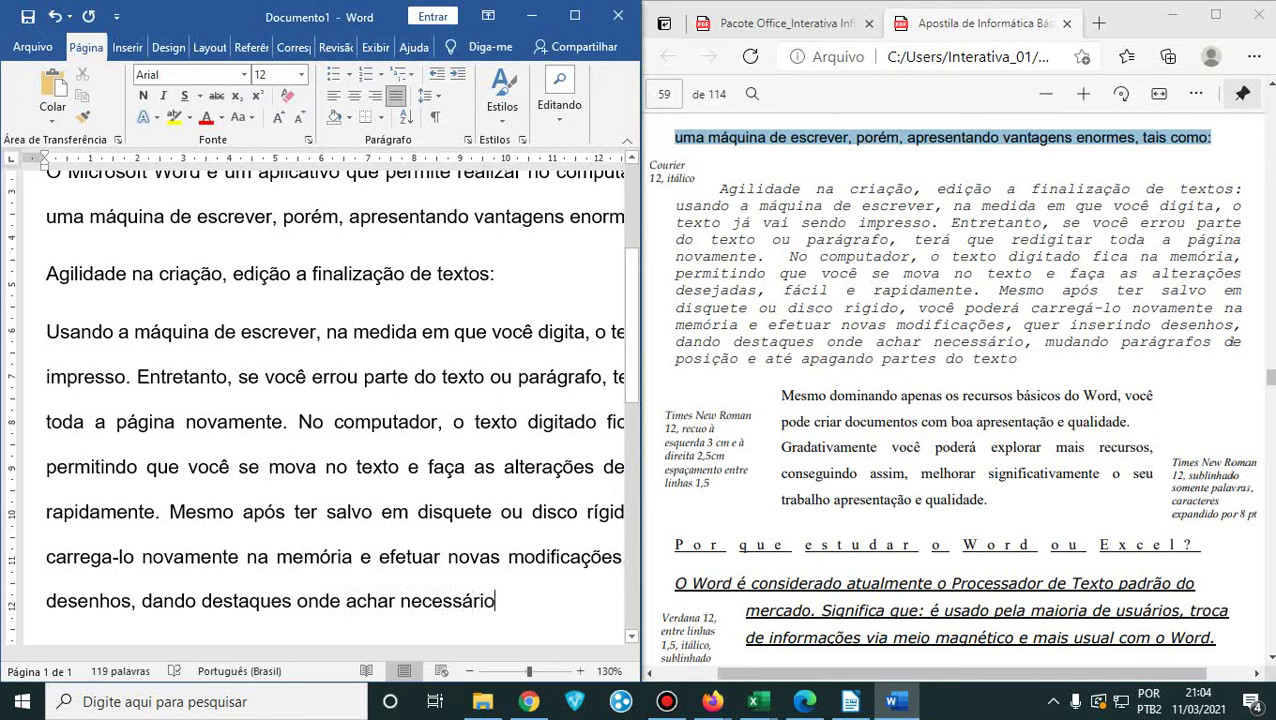
- Finish the second paragraph with ", mudando parágrafos de posição e até apagando partes do texto."
text(, mudando)
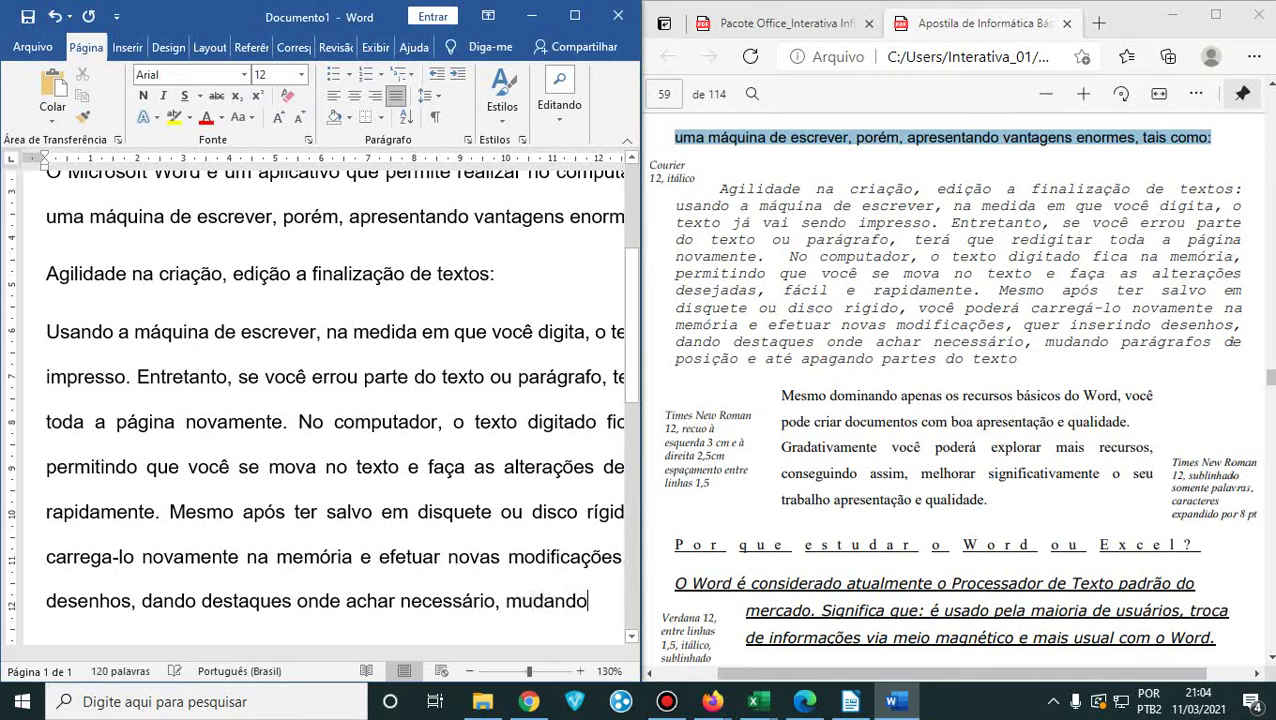
text( parágrafos)
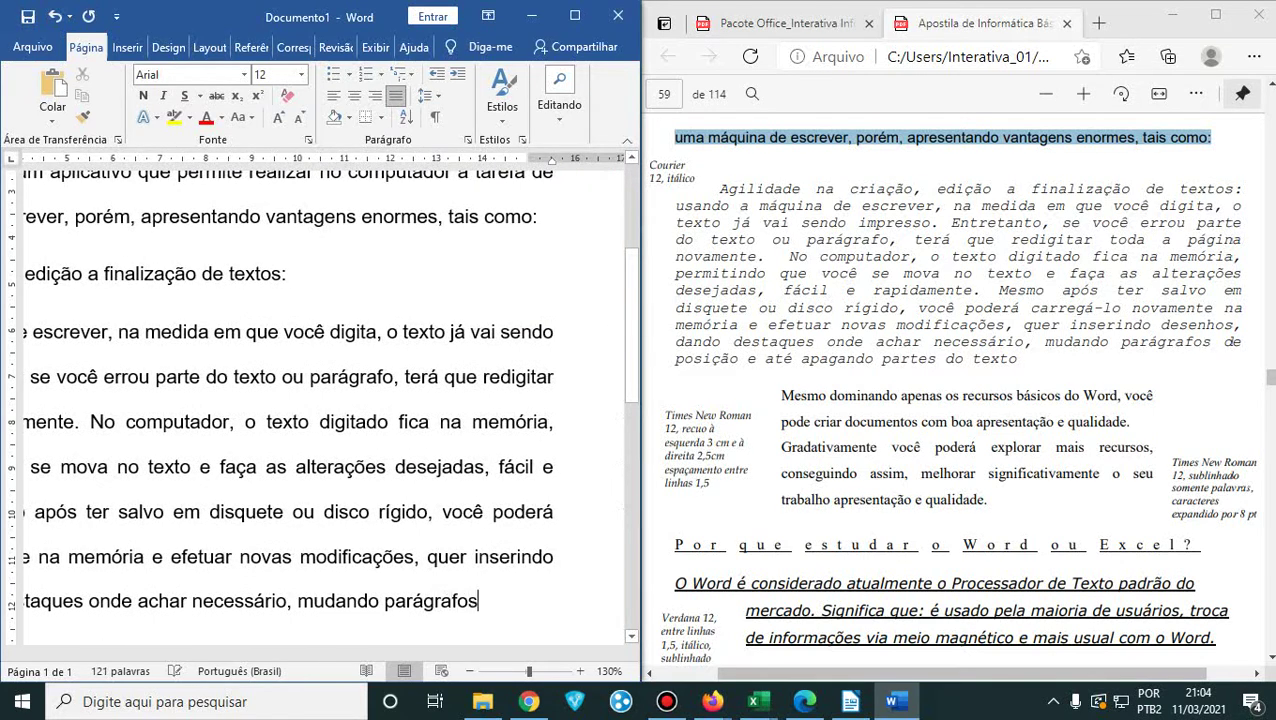
text( de ps)
text(osição)
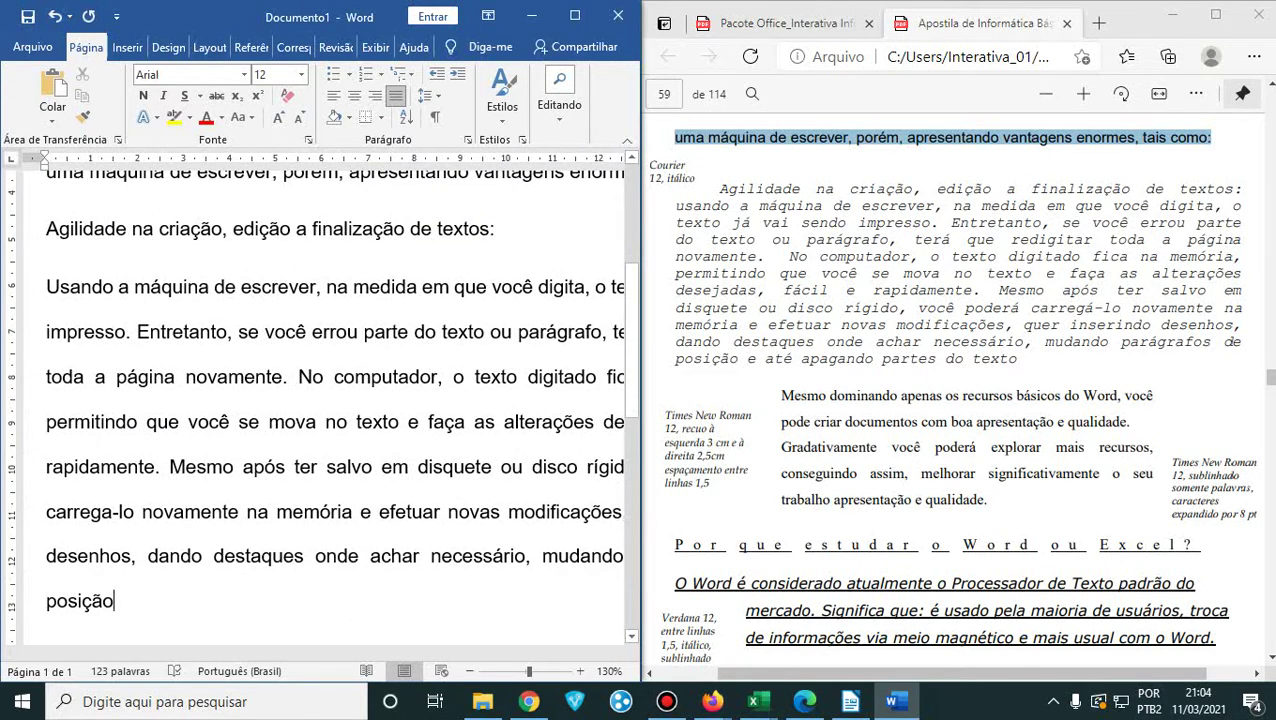
text( e até apag)
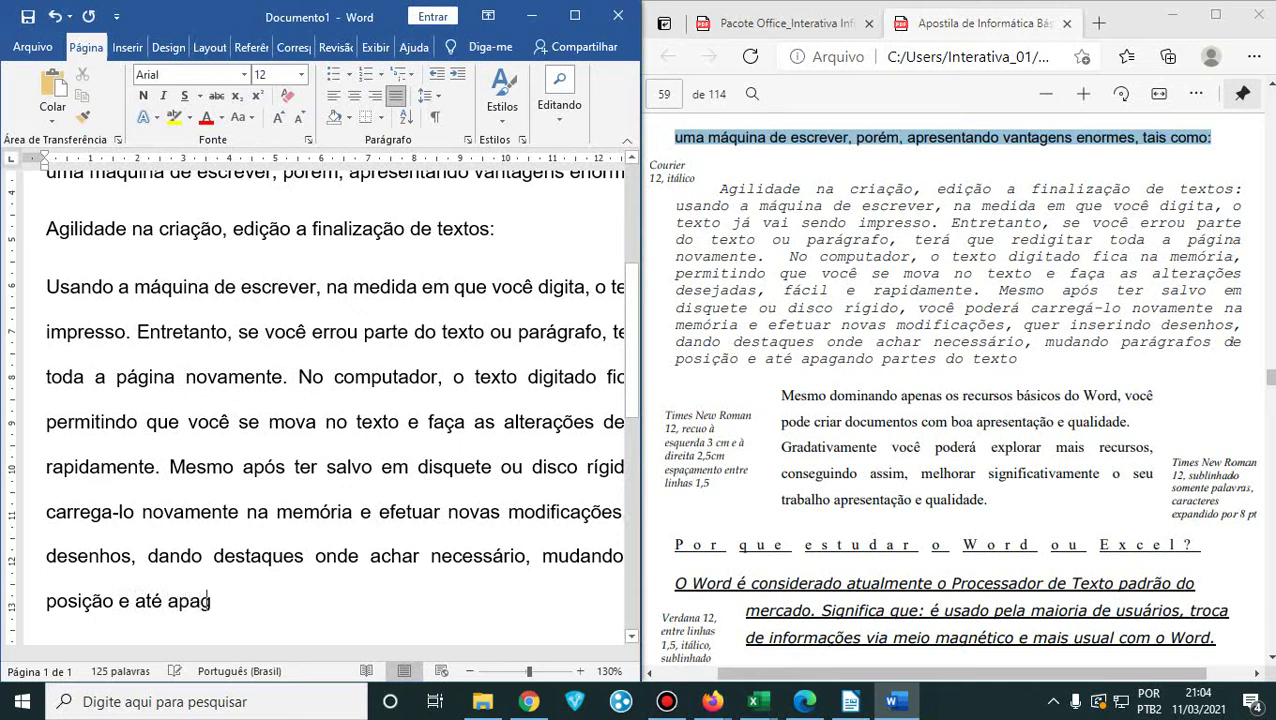
text(ando partes d)
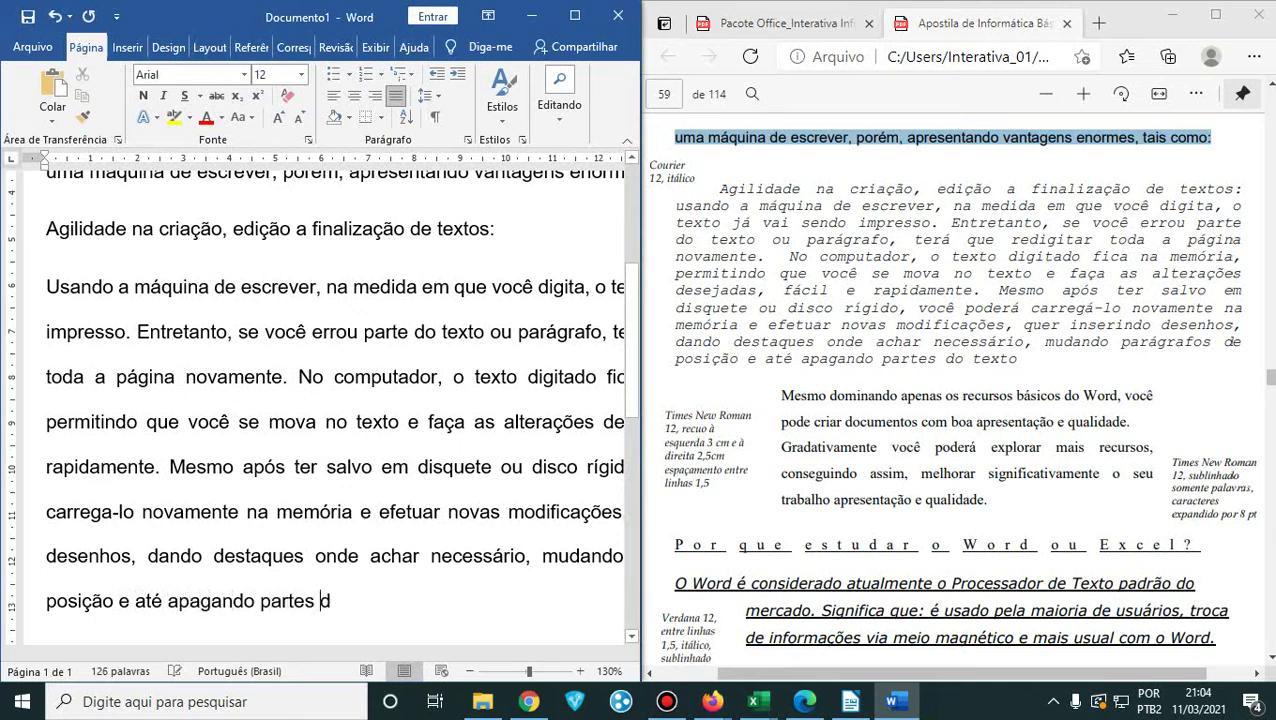
text(o texto.)
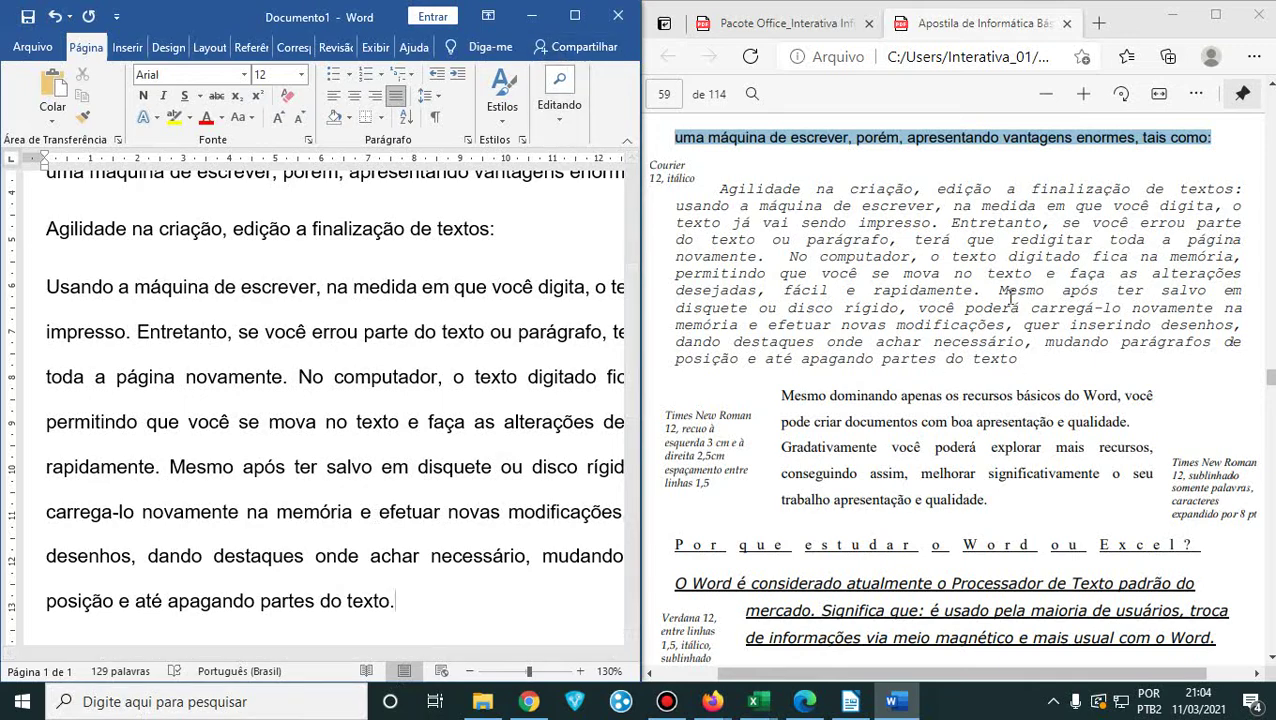
- In the handout PDF in Edge, highlight the passage from "Agilidade na criação" to "partes do texto" and examine its formatting note
scroll(1012, 295, up, 2)
scroll(1012, 295, down, 1)
drag(1029, 673, 970, 673)
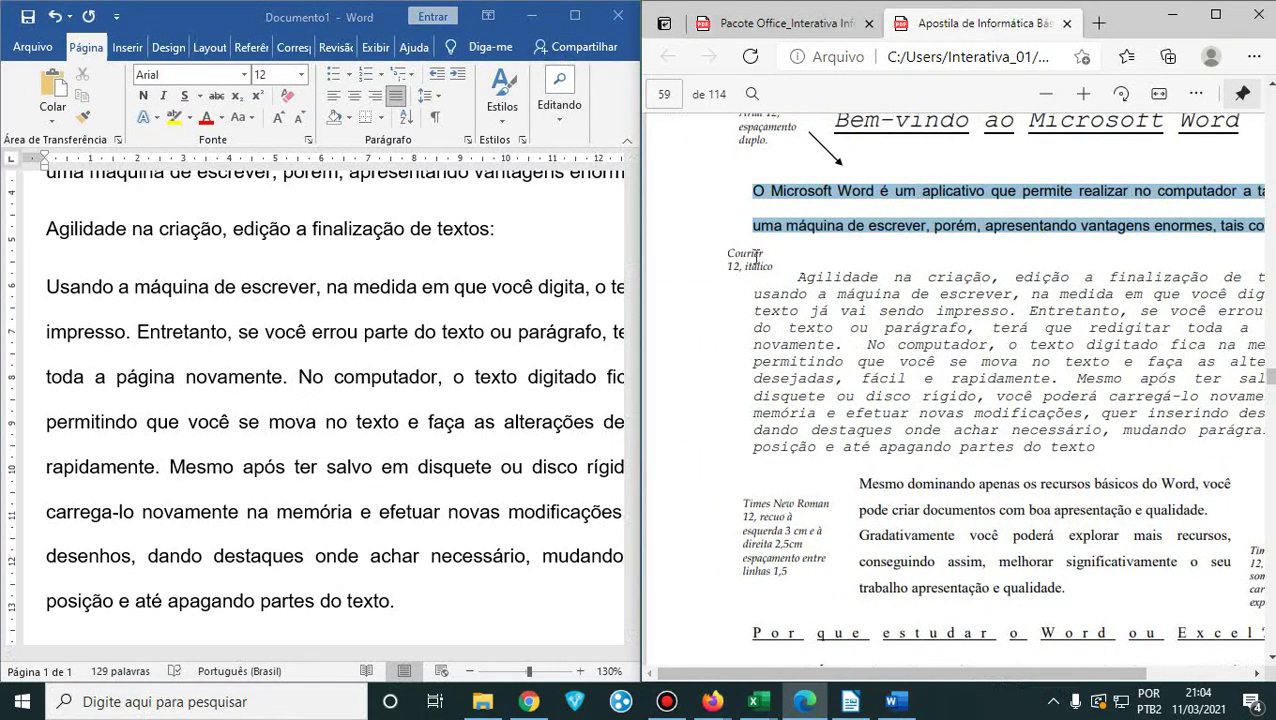
drag(803, 276, 1103, 447)
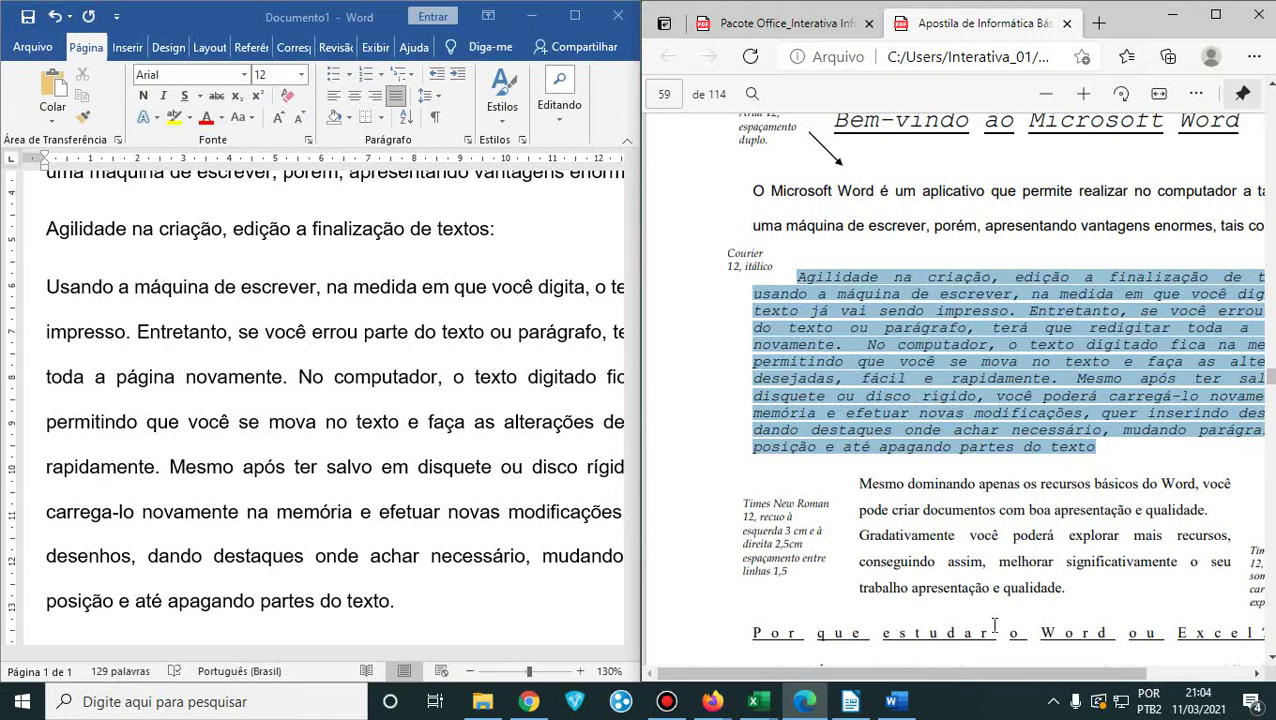
drag(985, 675, 1024, 672)
drag(900, 672, 958, 672)
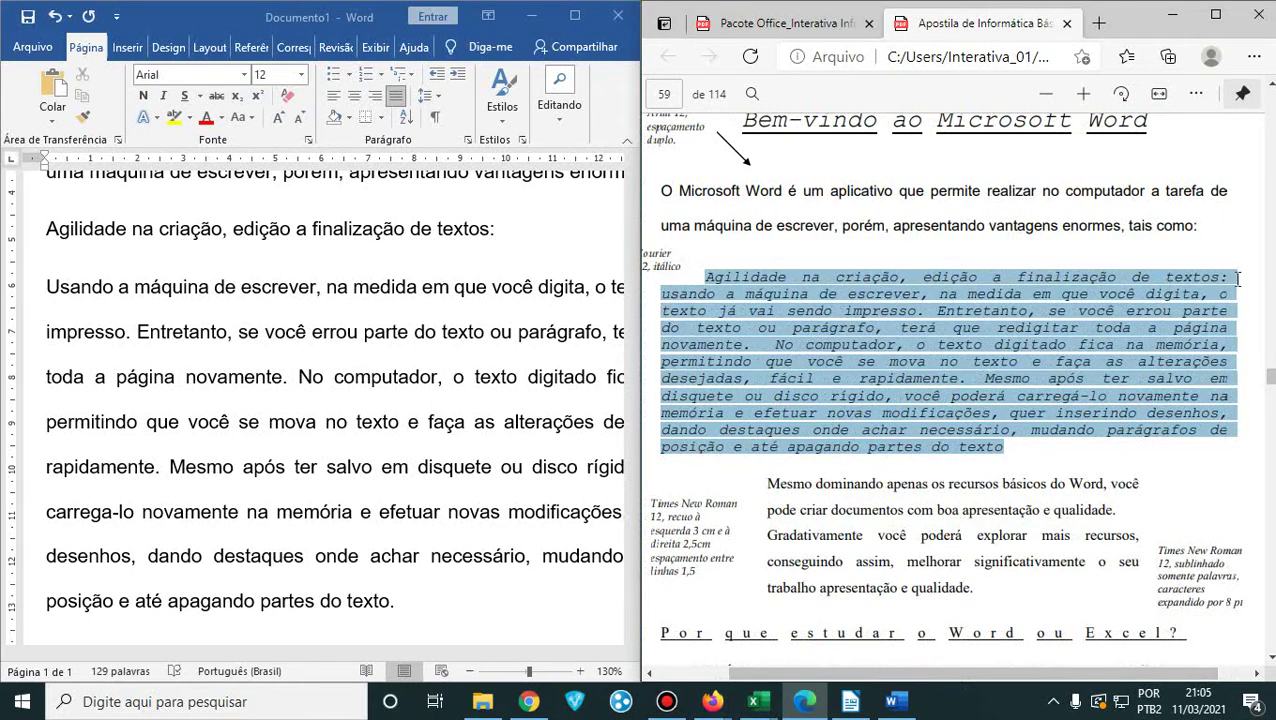
drag(818, 673, 791, 673)
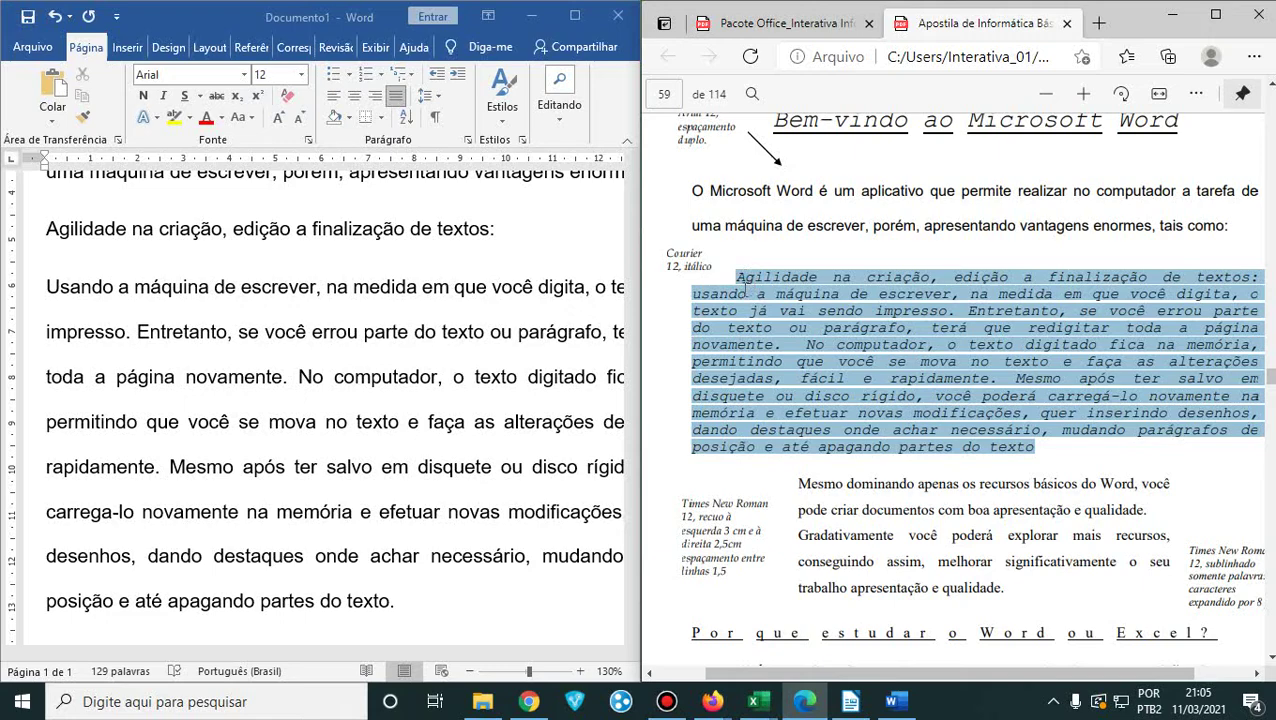
- Return to a full-screen Word window and set the text from "Agilidade na criação" through "partes do texto." in Courier New
click(1172, 14)
click(575, 15)
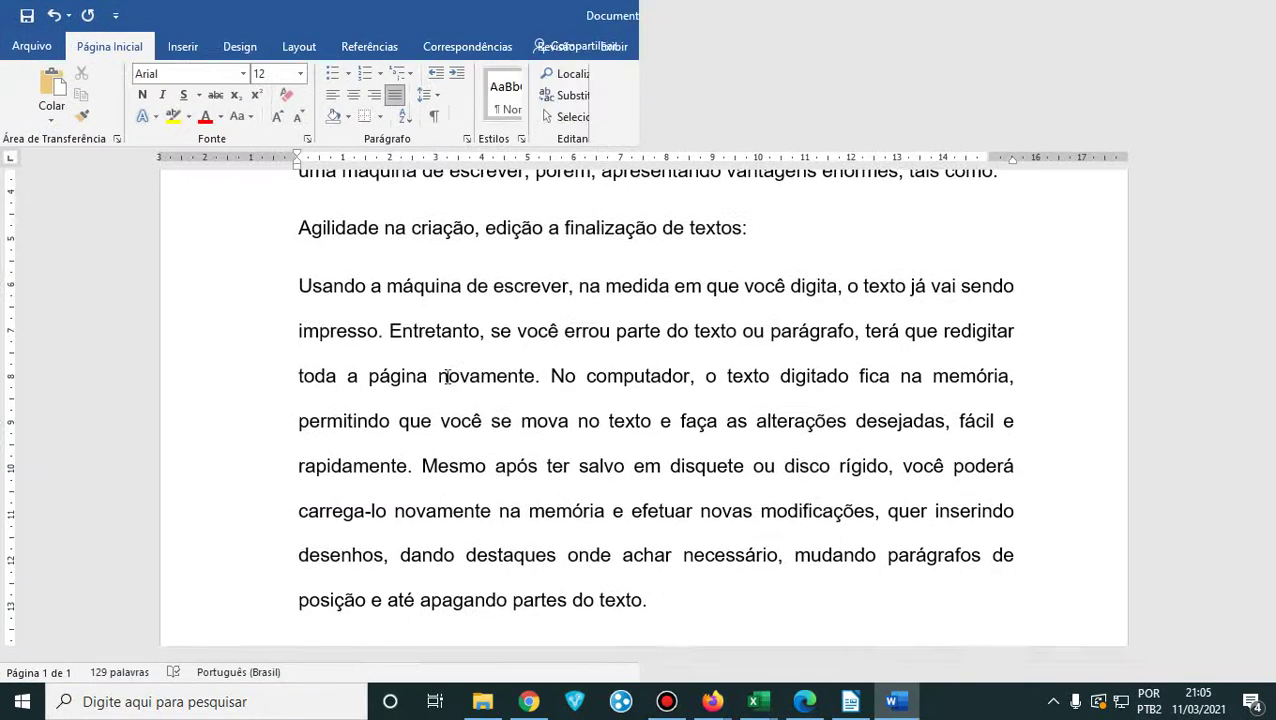
scroll(447, 376, up, 3)
scroll(447, 376, down, 1)
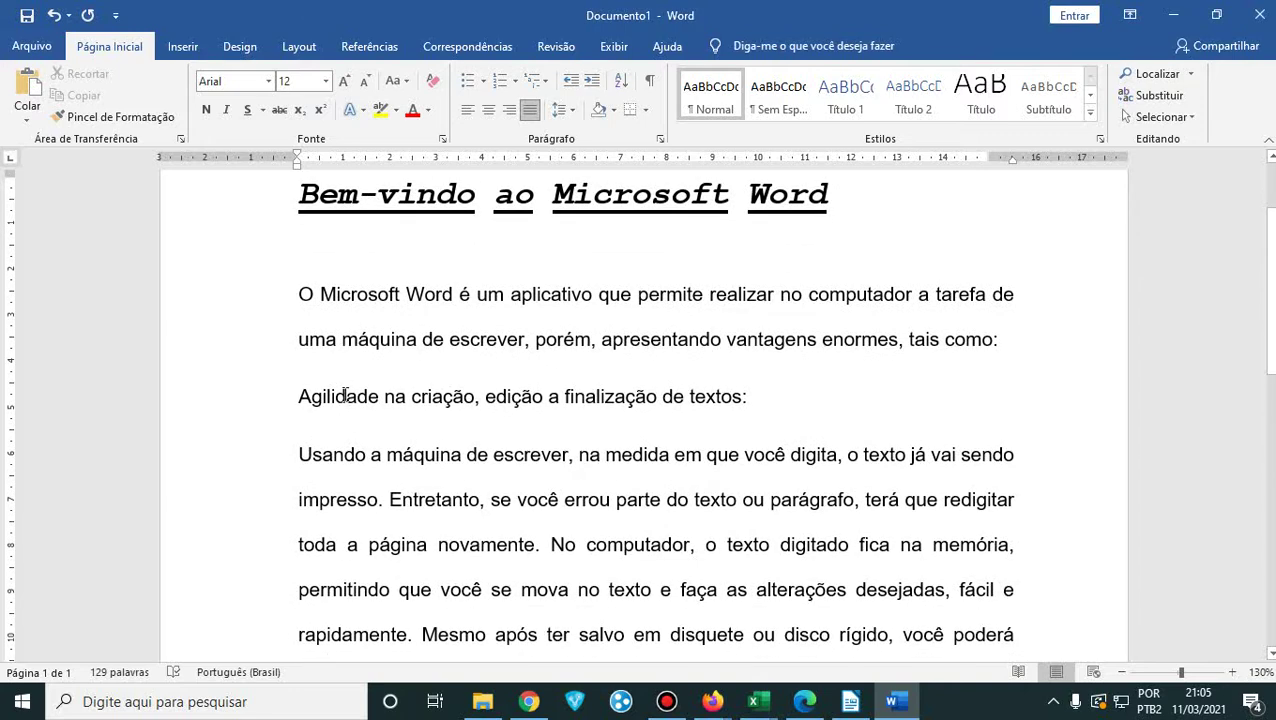
drag(297, 396, 686, 531)
scroll(740, 550, down, 4)
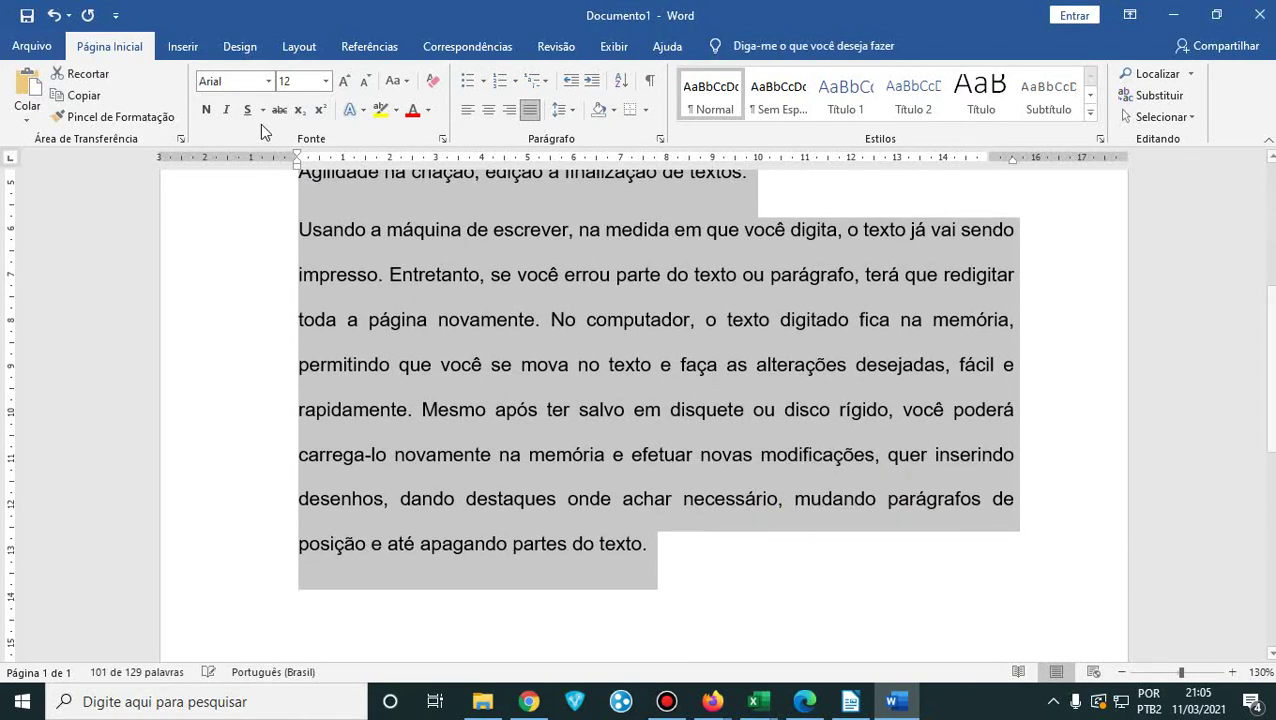
click(268, 81)
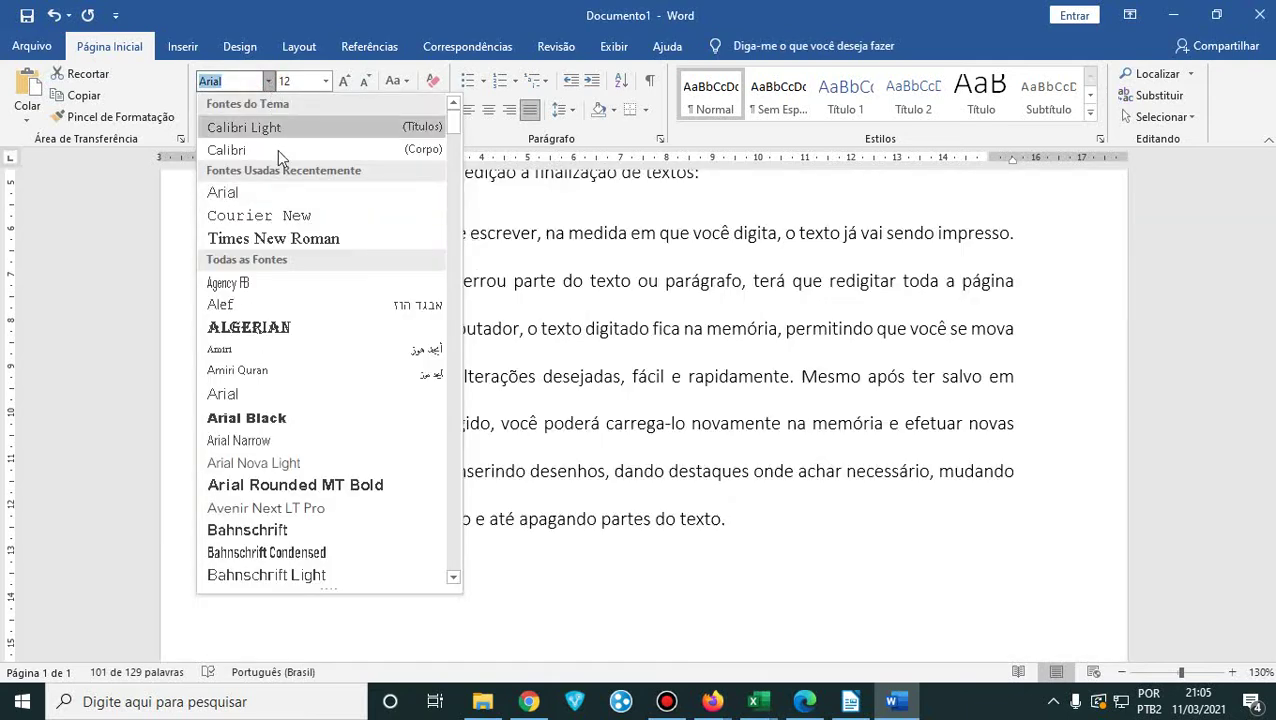
click(222, 216)
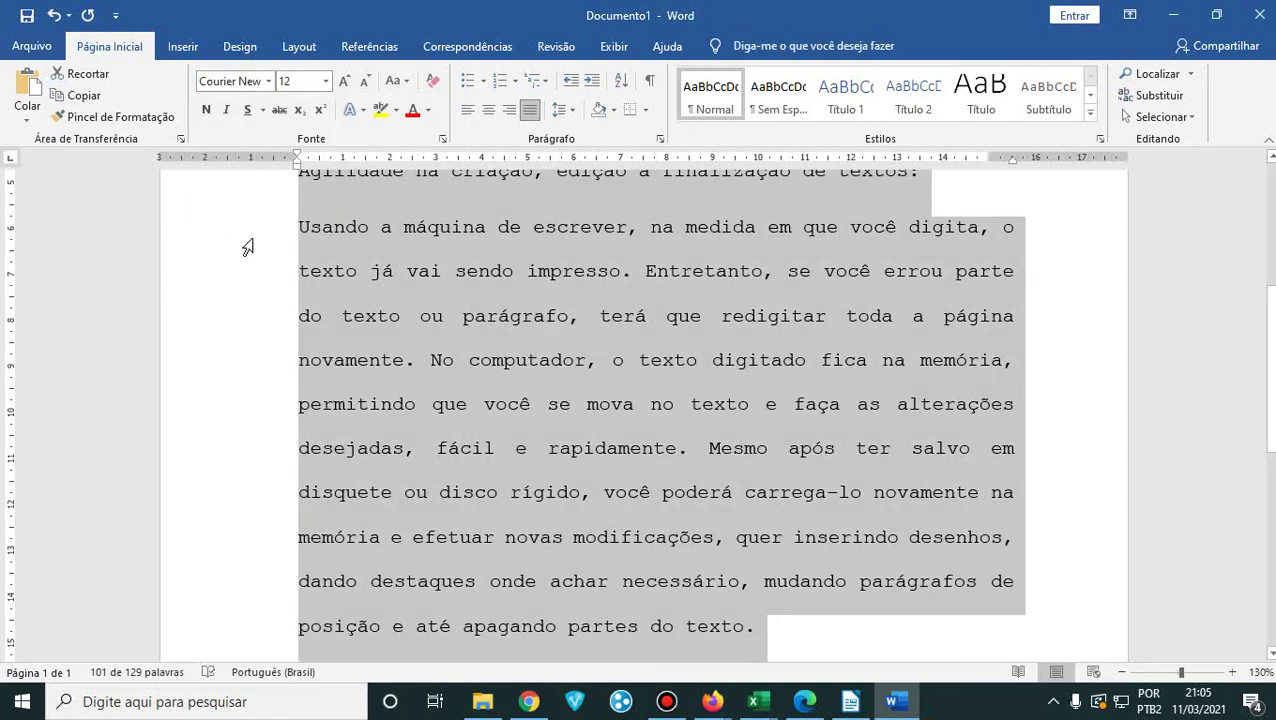
- Check the handout's formatting note, italicize the selected Courier New text, and bring the handout back up for comparison
click(806, 701)
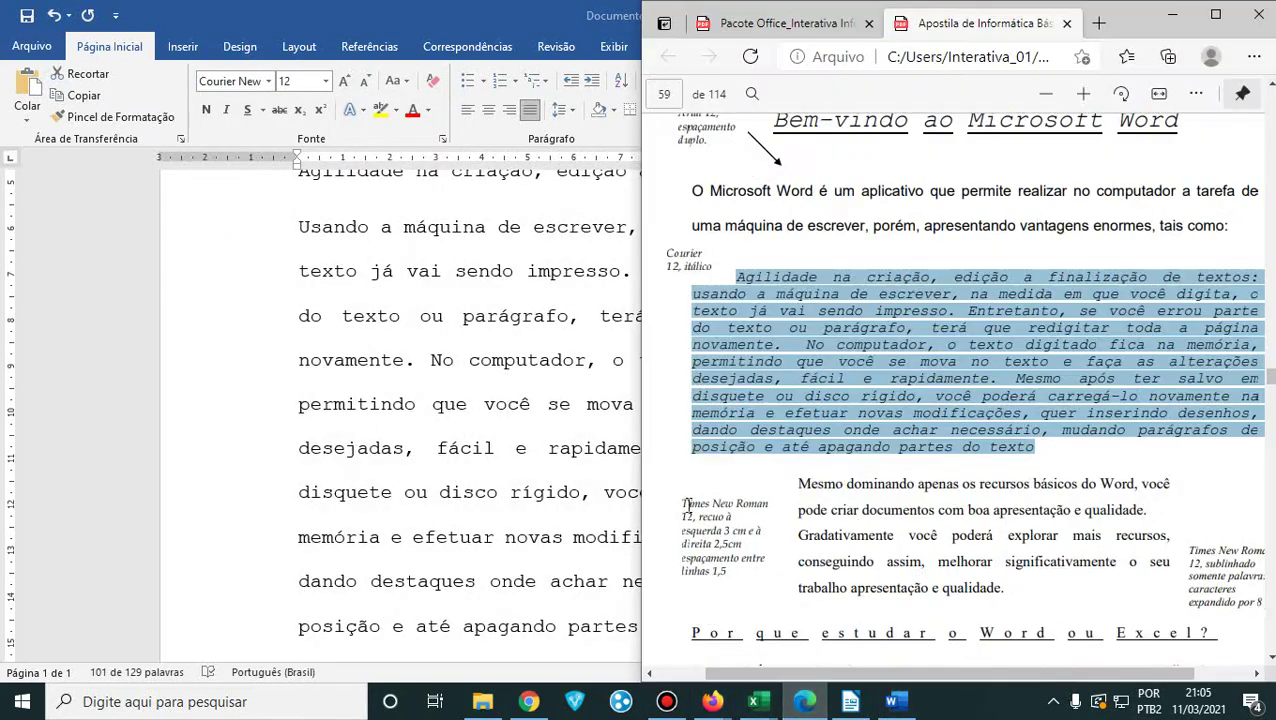
click(1172, 16)
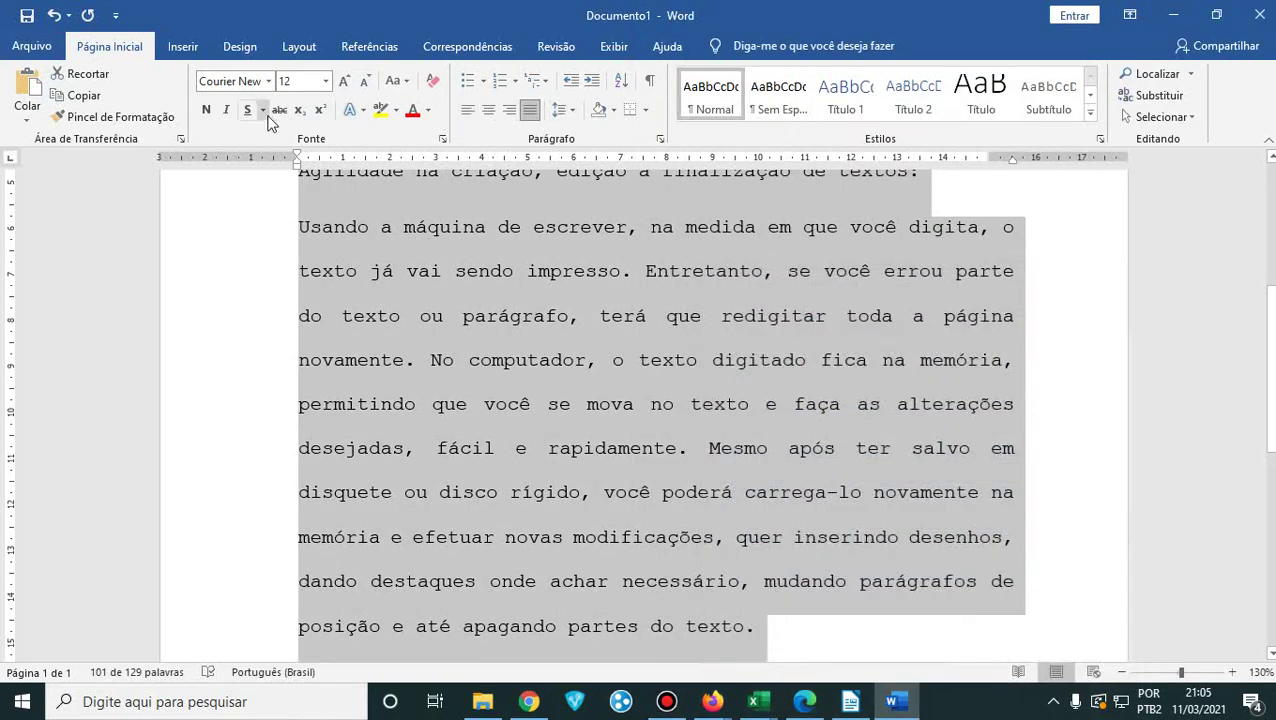
click(227, 112)
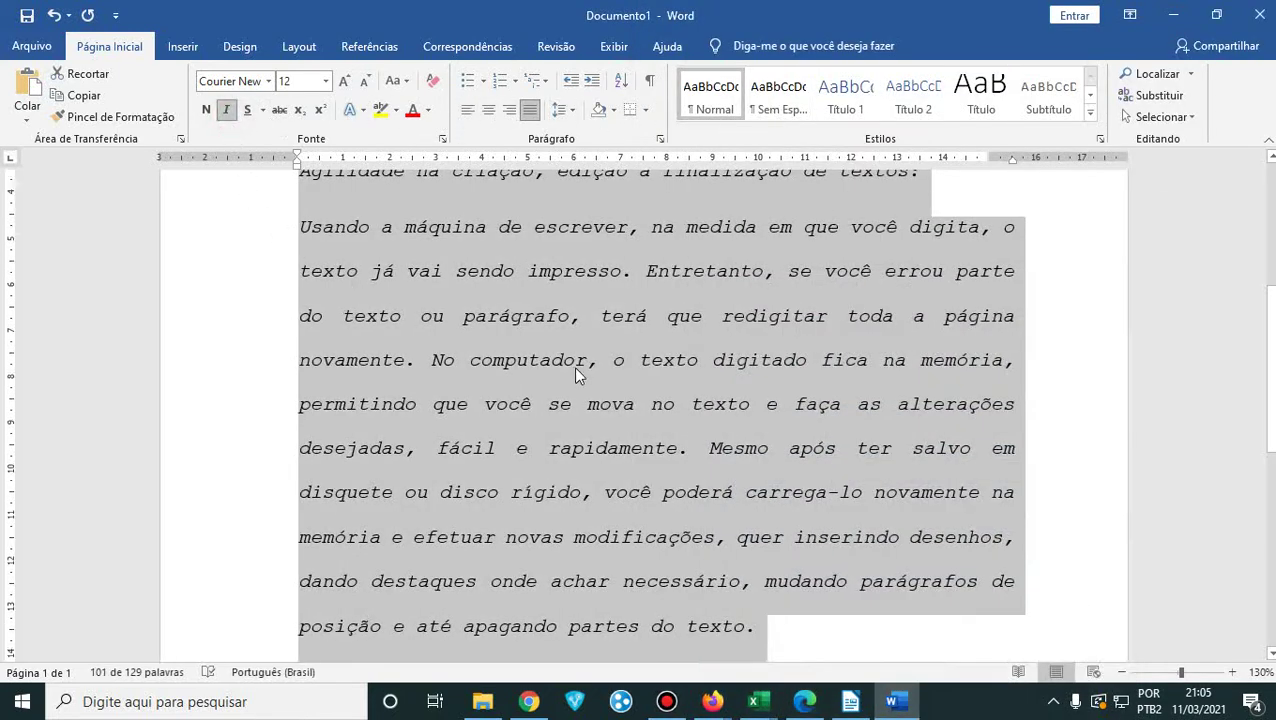
scroll(575, 366, up, 2)
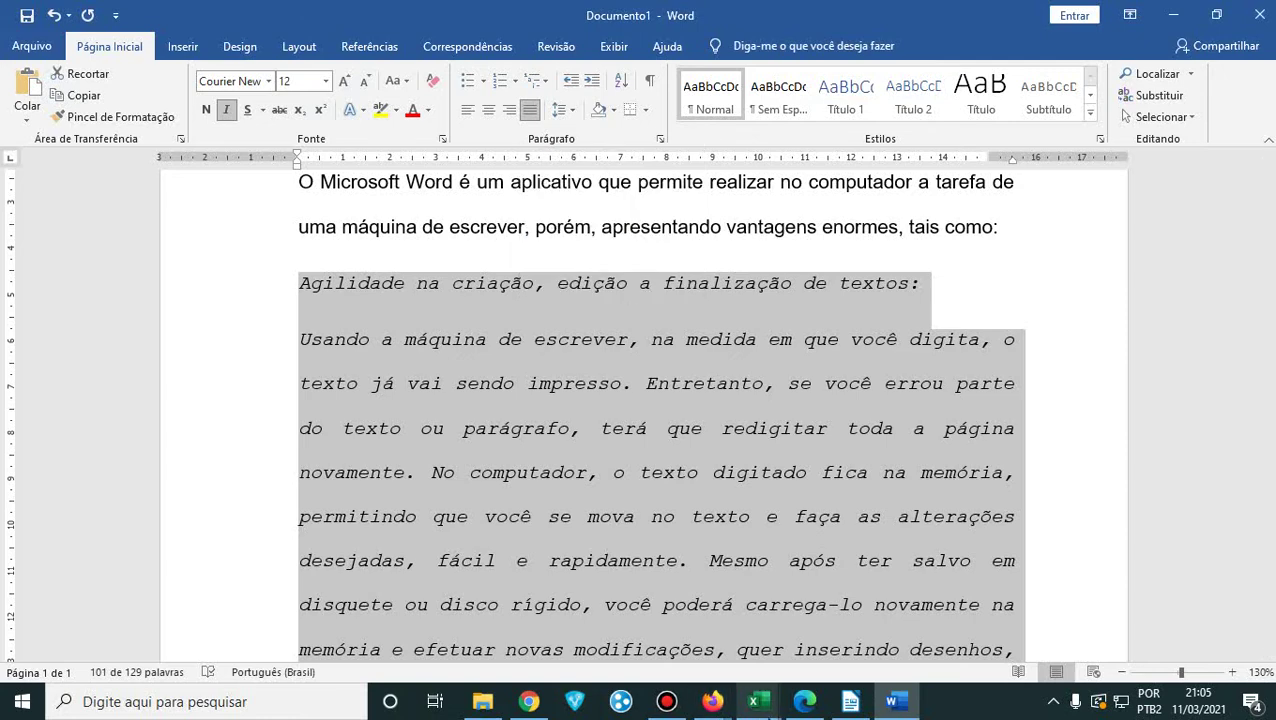
click(805, 701)
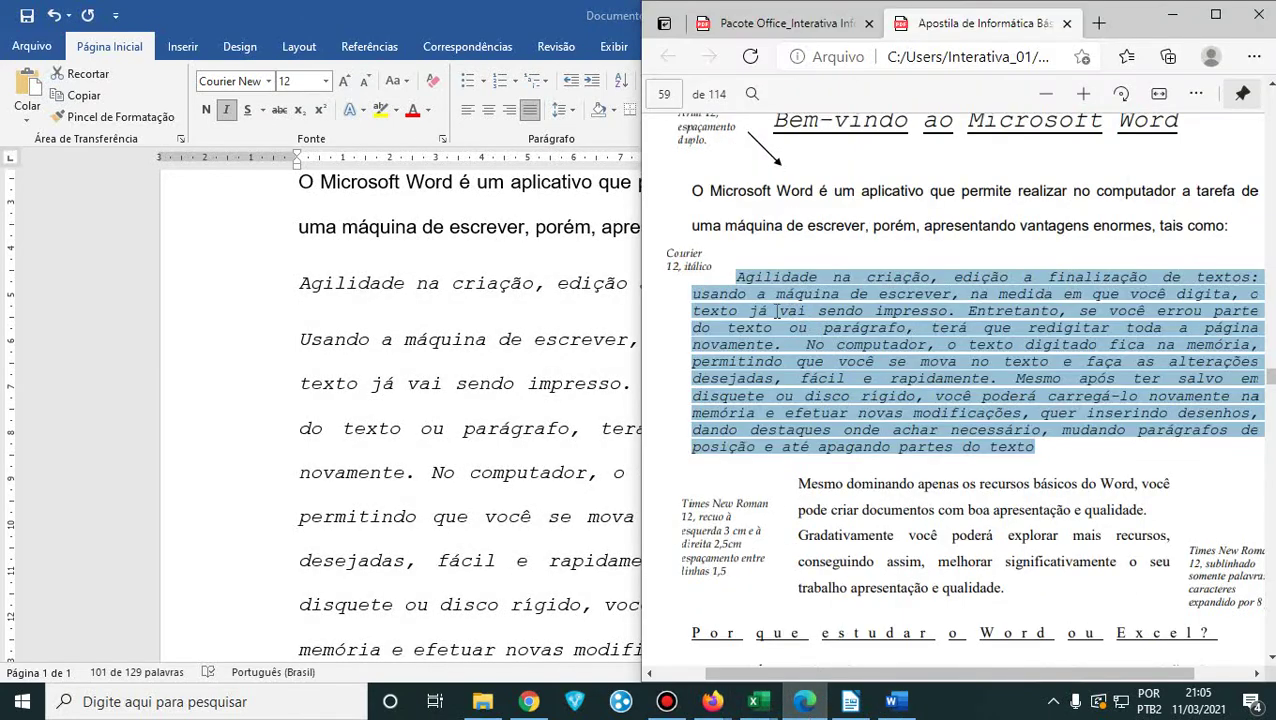
- Compare with the handout in Edge, return to Word, and set the selected Courier New passage's line spacing to 1,0
click(1215, 15)
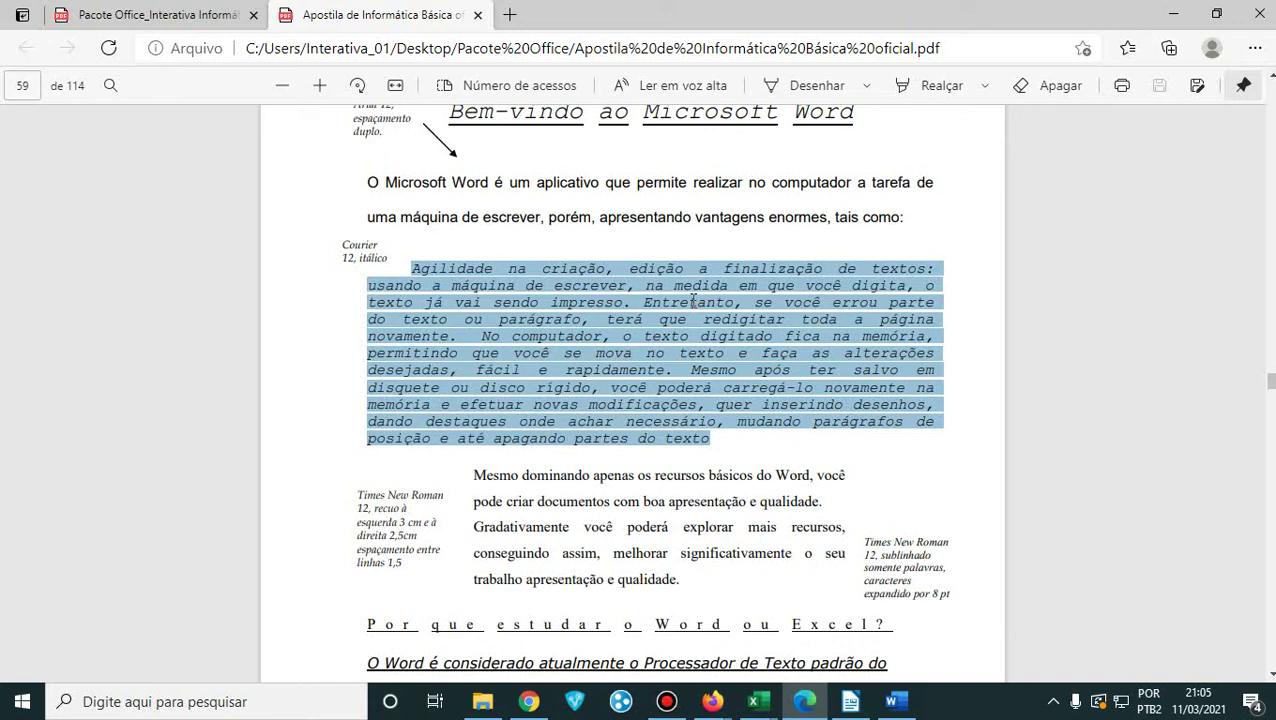
click(1172, 15)
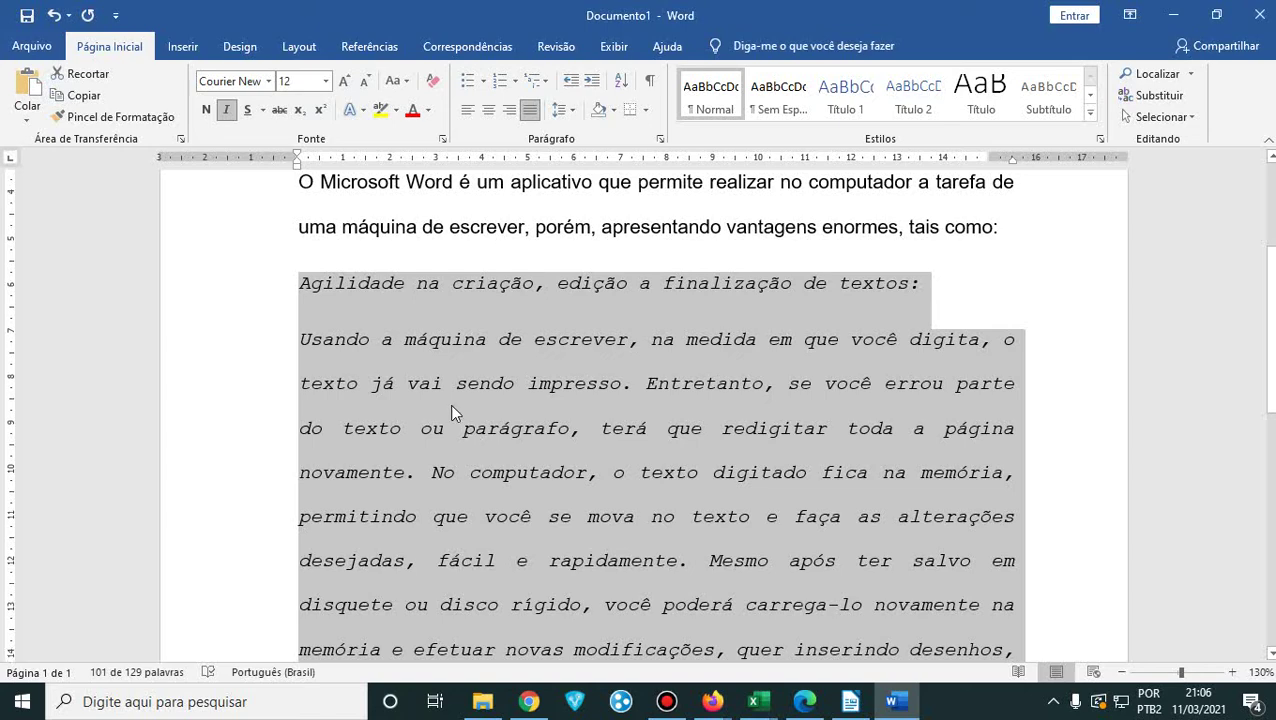
scroll(450, 404, down, 2)
scroll(450, 404, up, 2)
scroll(548, 390, down, 2)
scroll(555, 399, up, 1)
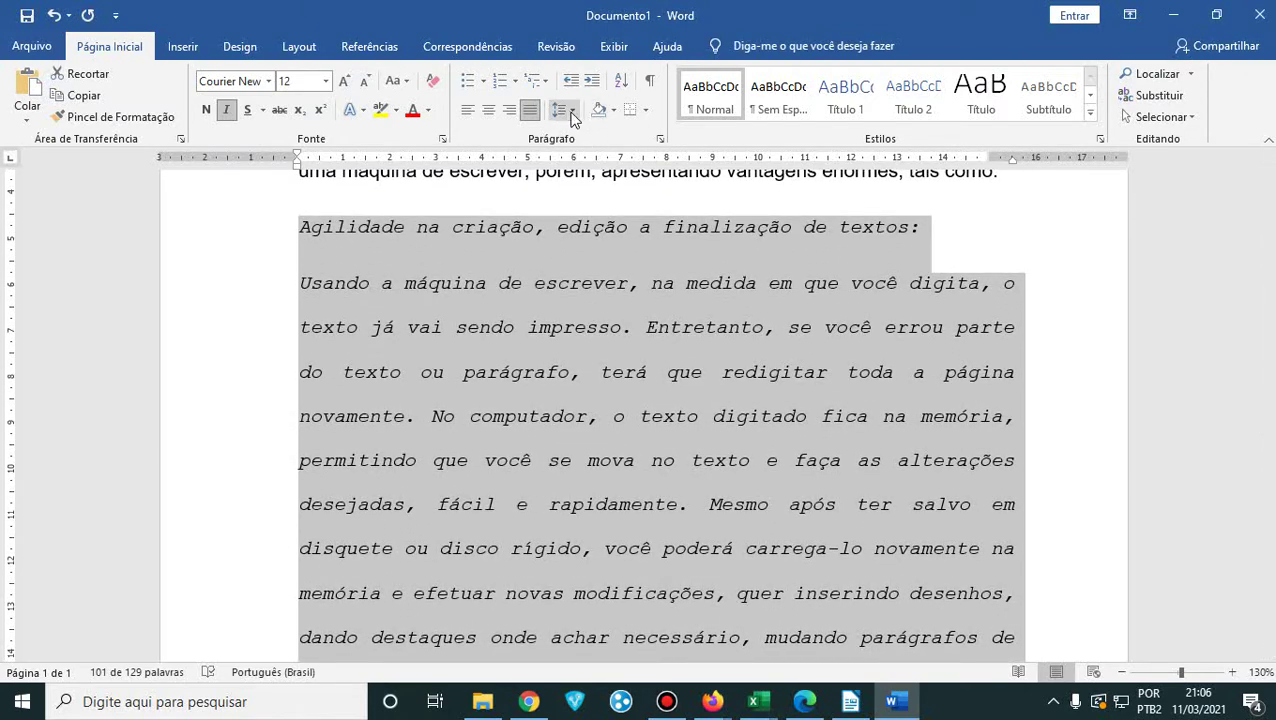
click(571, 112)
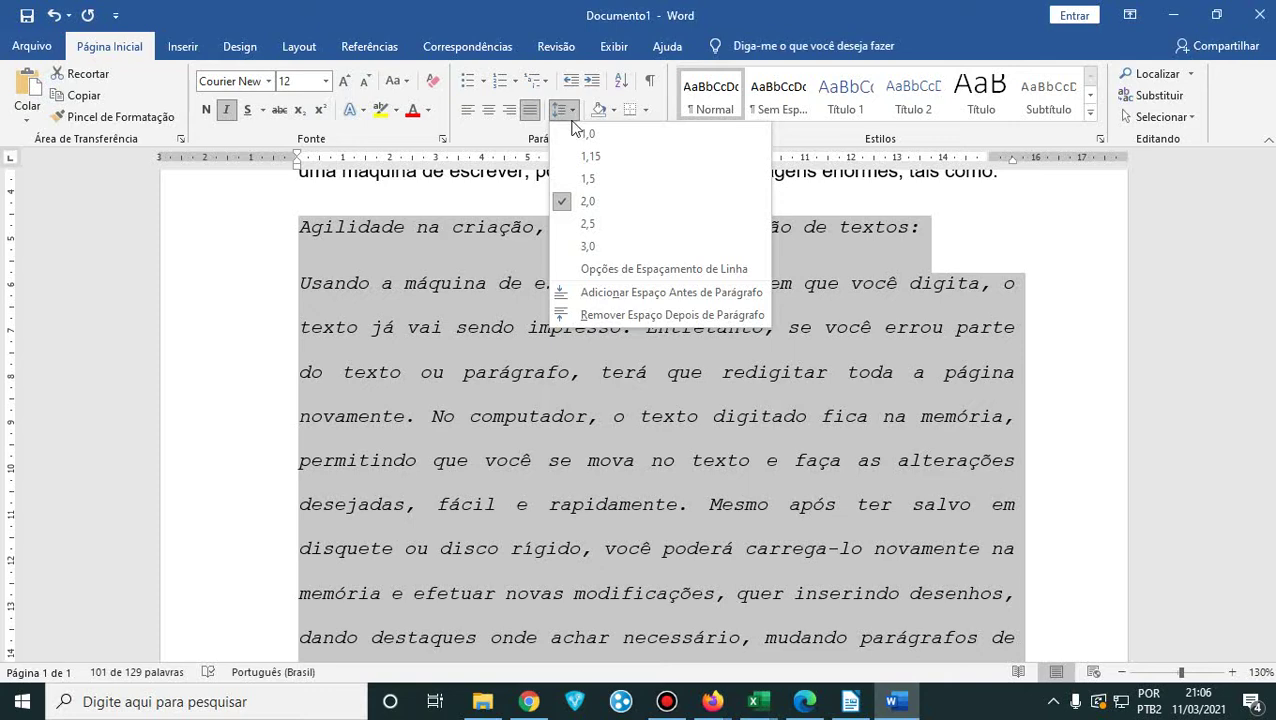
scroll(395, 283, up, 1)
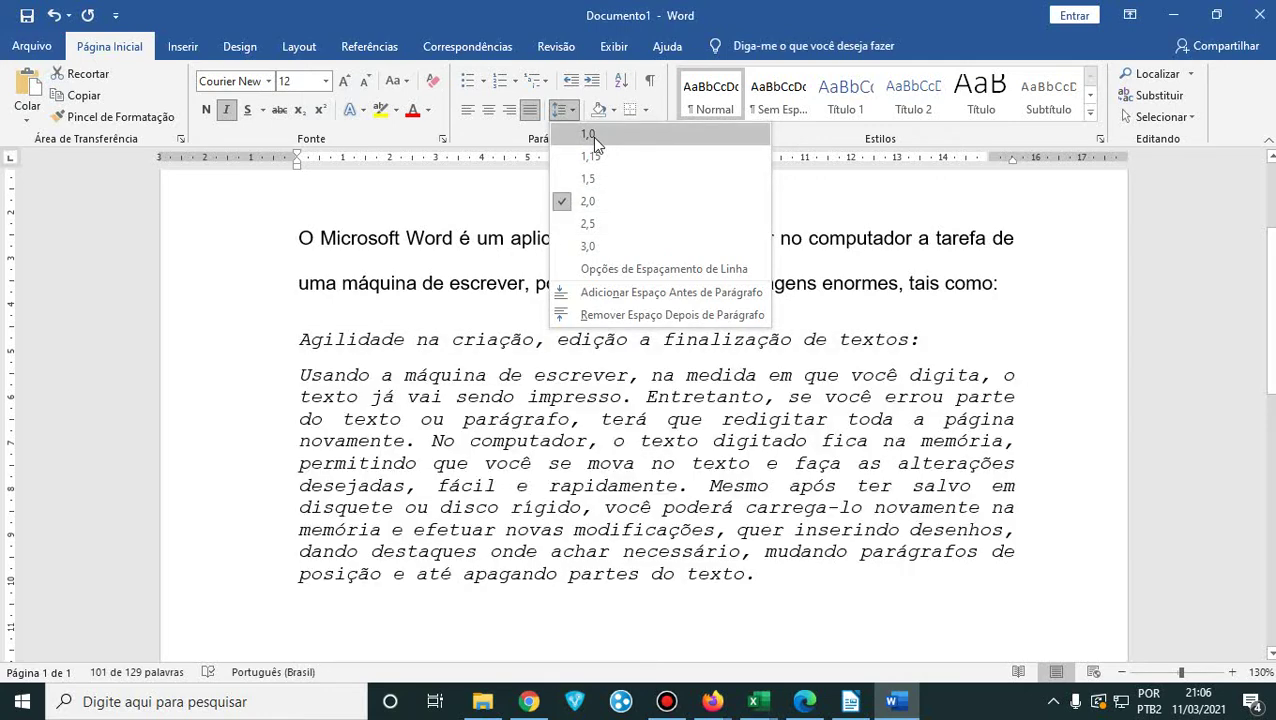
click(592, 137)
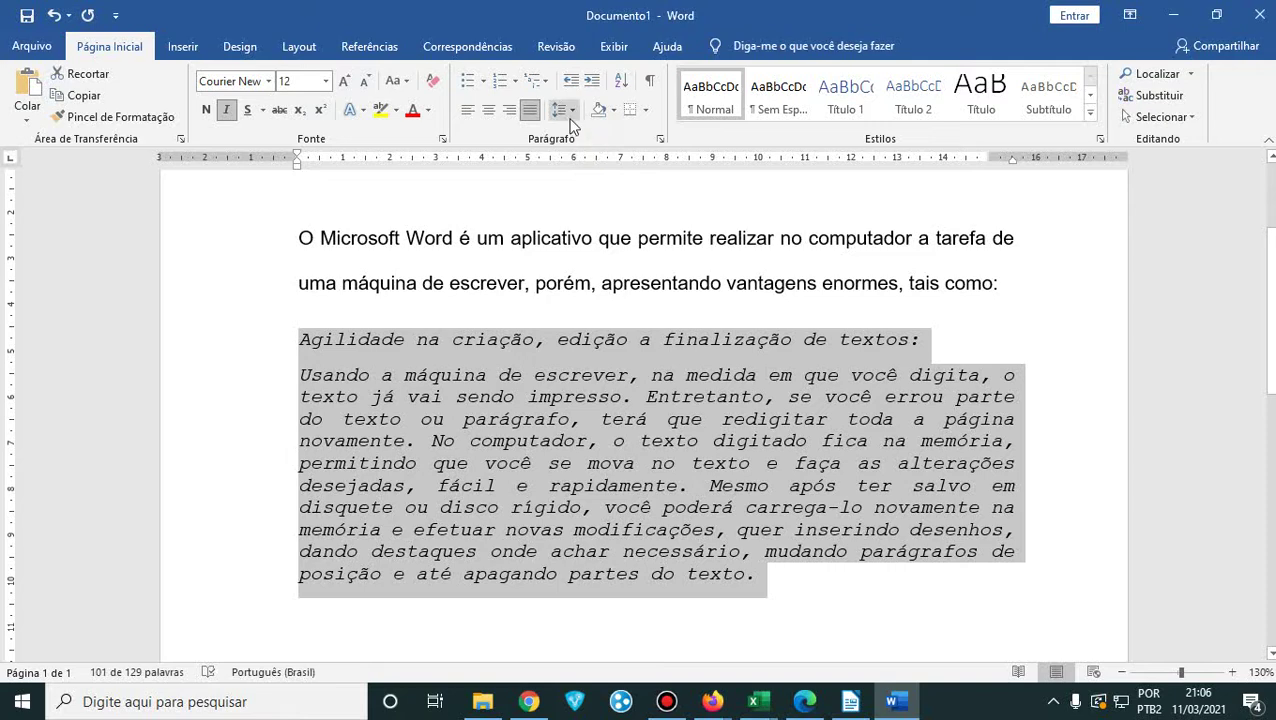
click(566, 114)
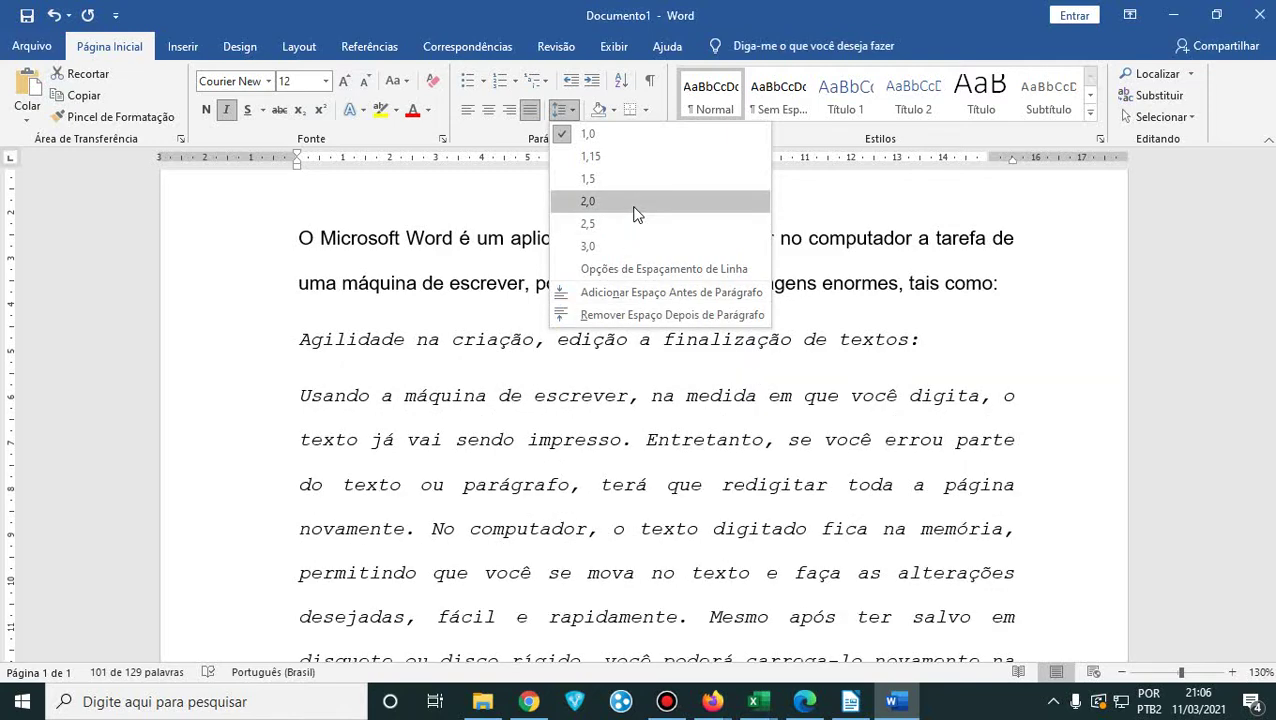
click(655, 134)
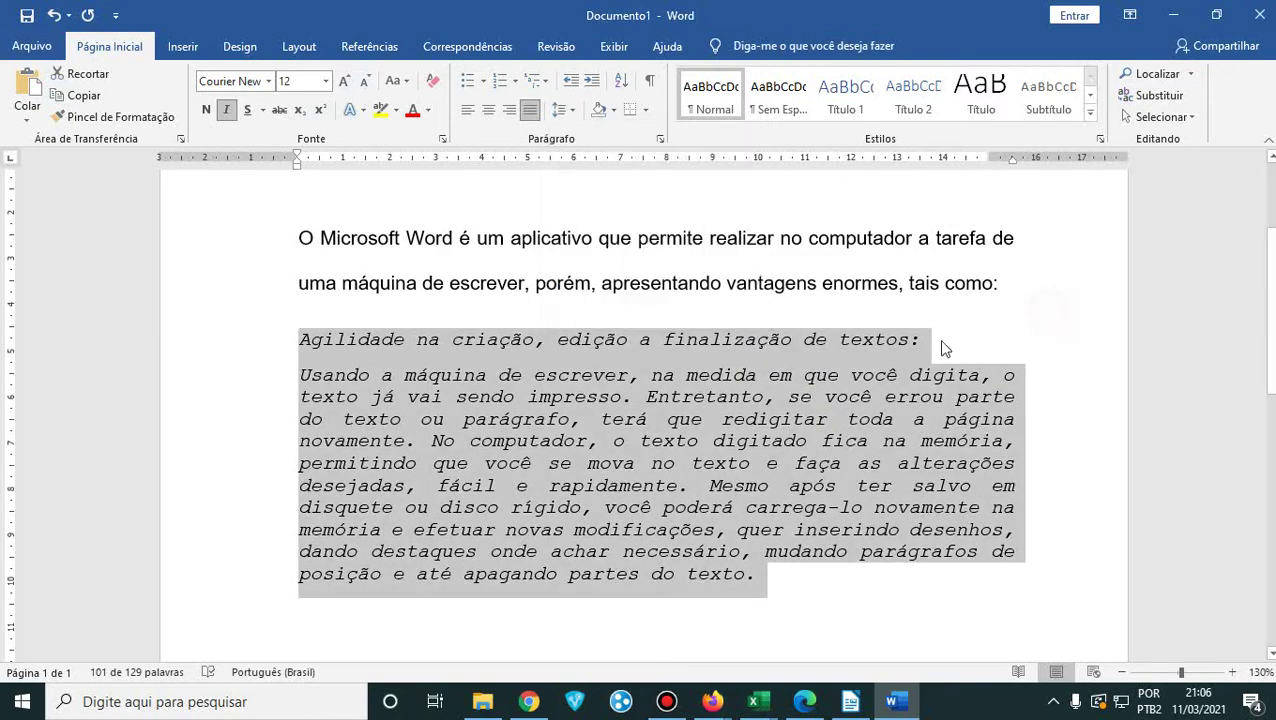
- Remove the space after paragraphs from "Agilidade na criação" through "partes do texto."
click(926, 342)
drag(732, 319, 1018, 376)
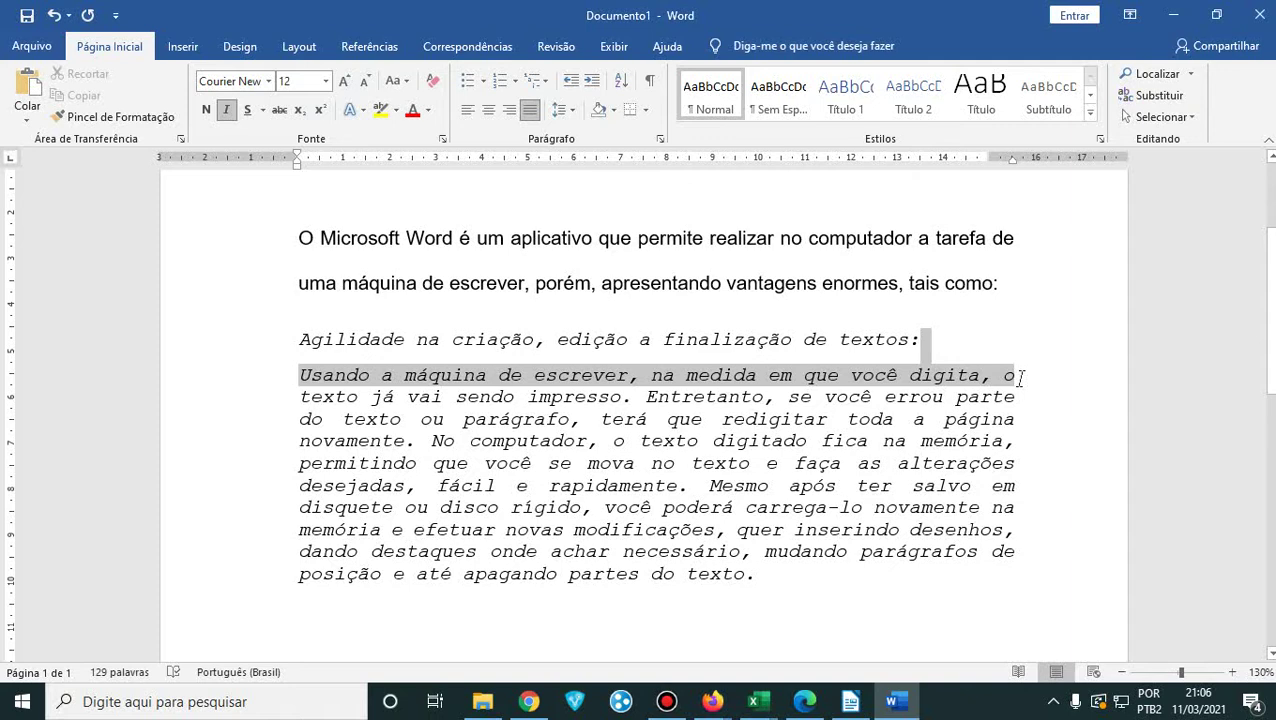
drag(1020, 376, 1020, 376)
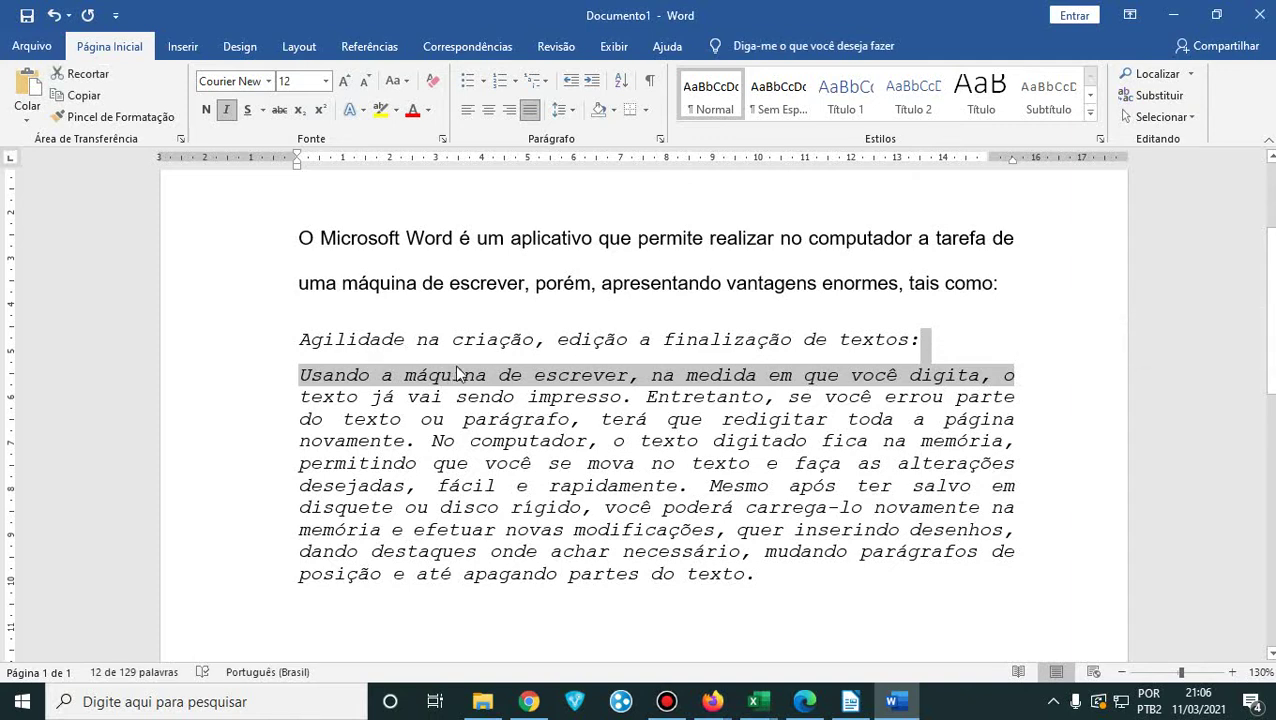
click(308, 368)
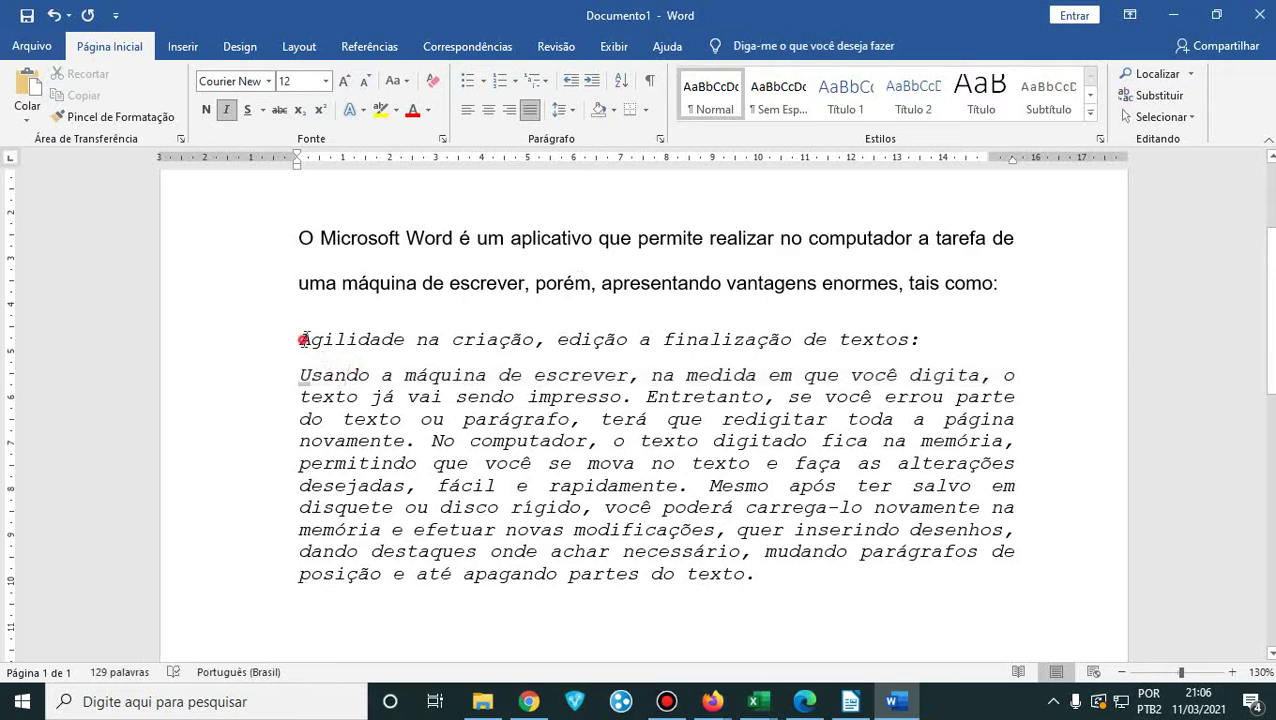
drag(298, 339, 776, 574)
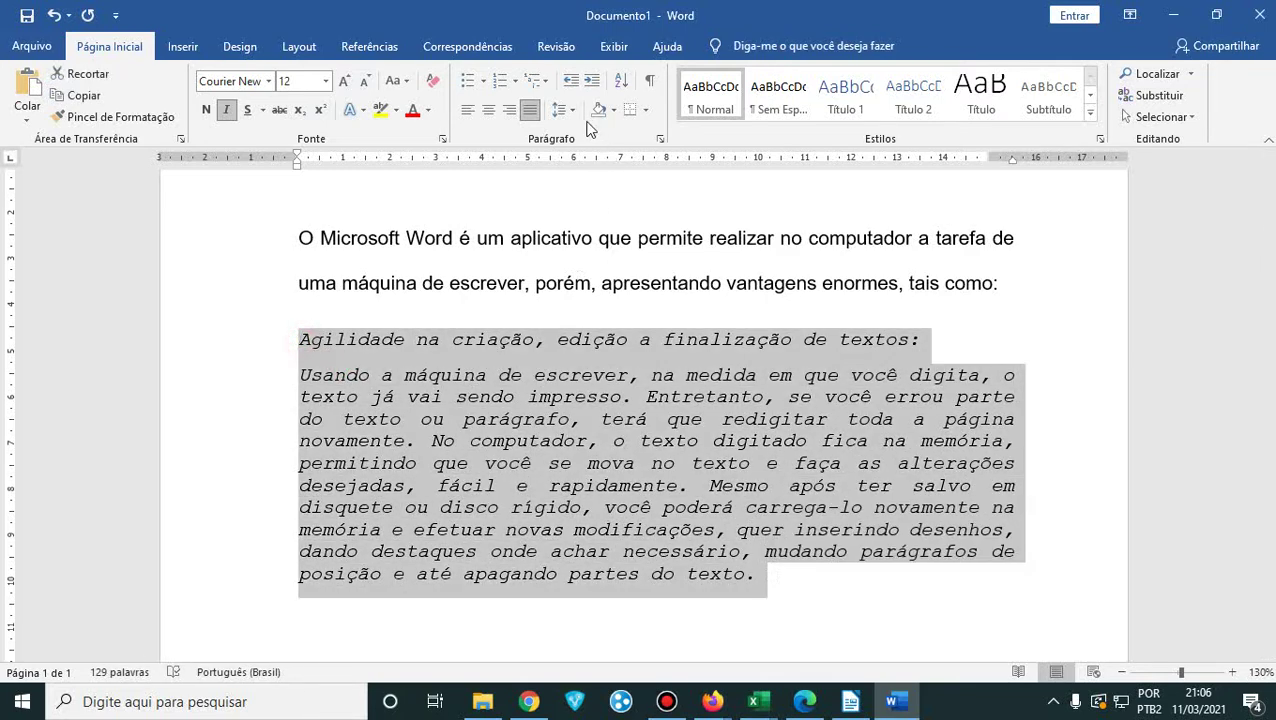
click(790, 586)
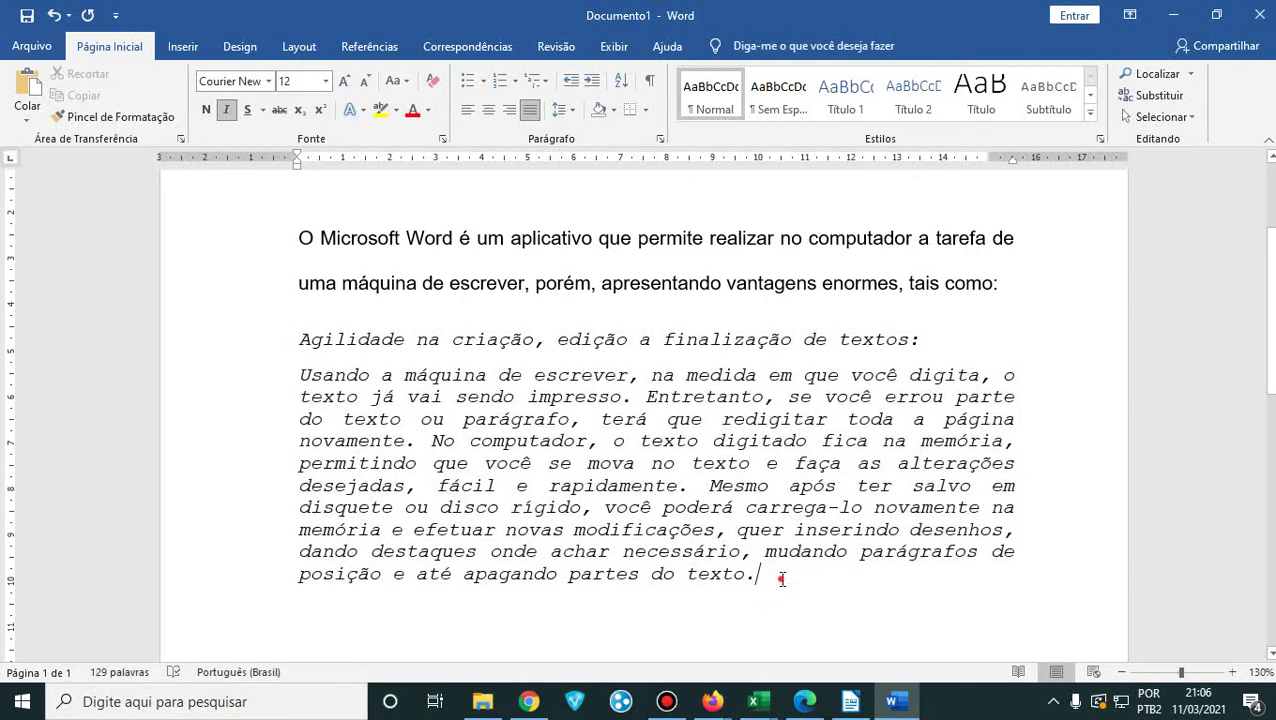
drag(766, 586, 299, 338)
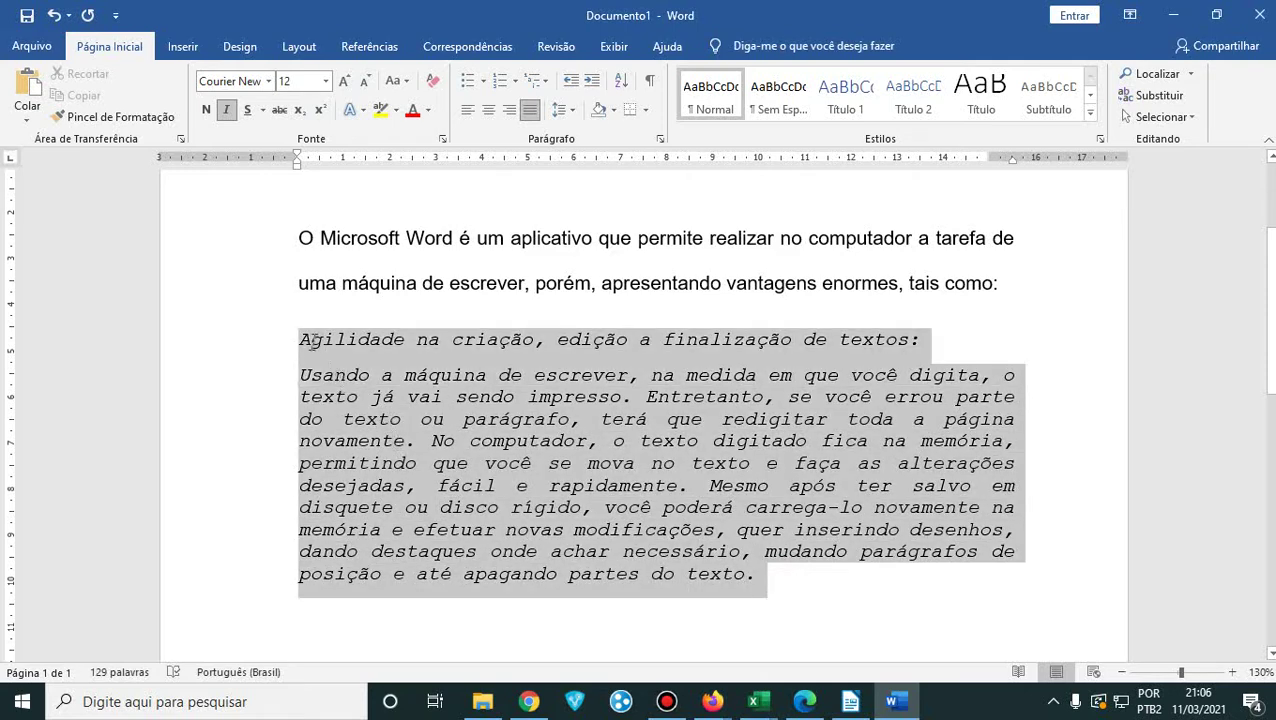
click(568, 110)
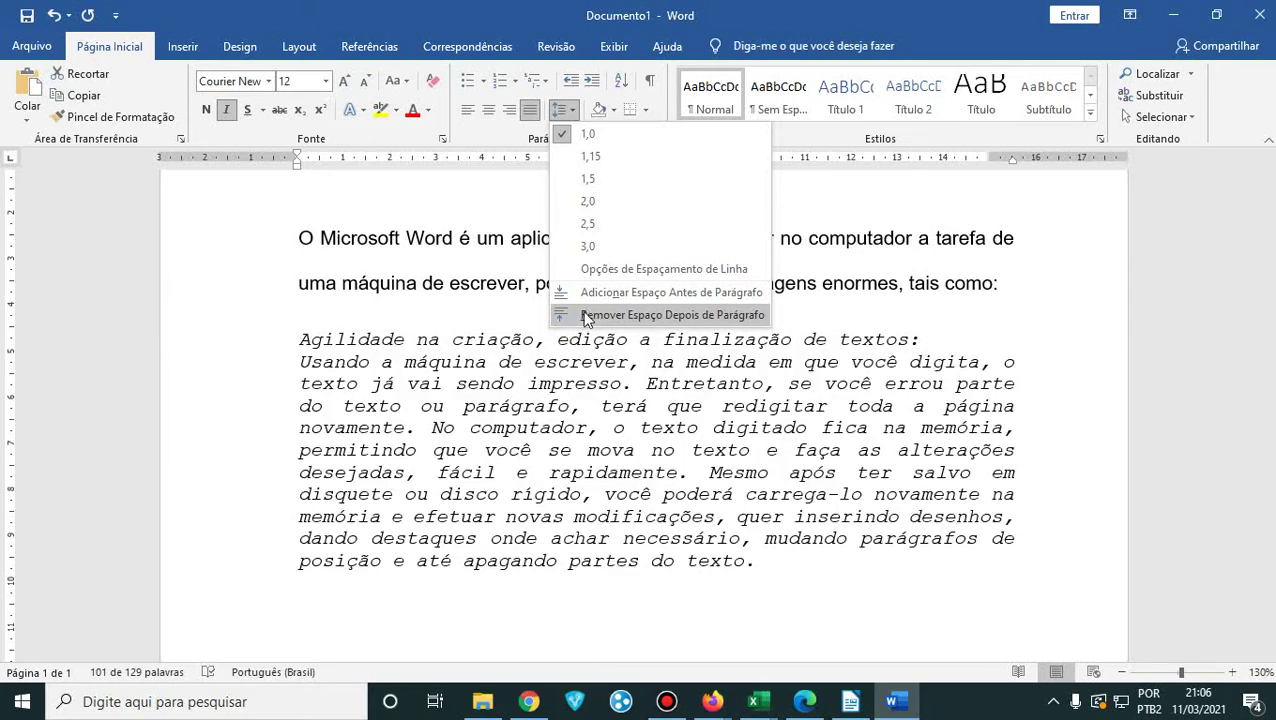
click(685, 315)
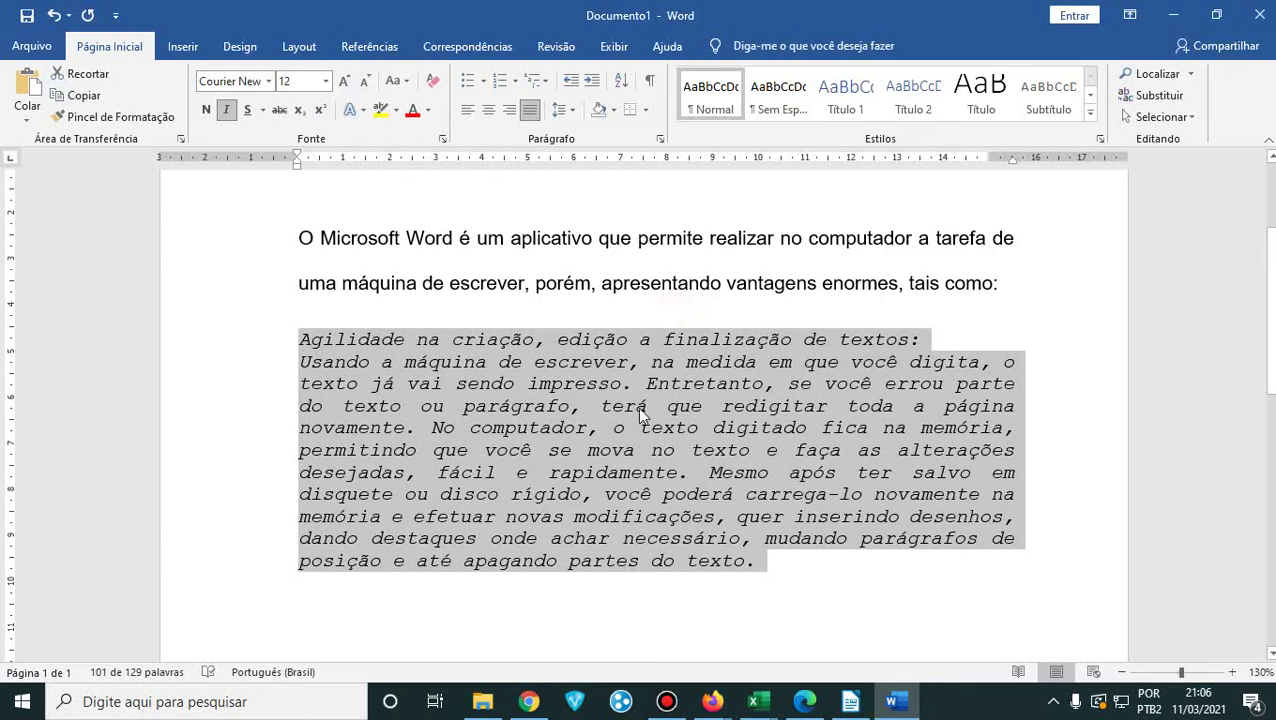
click(815, 496)
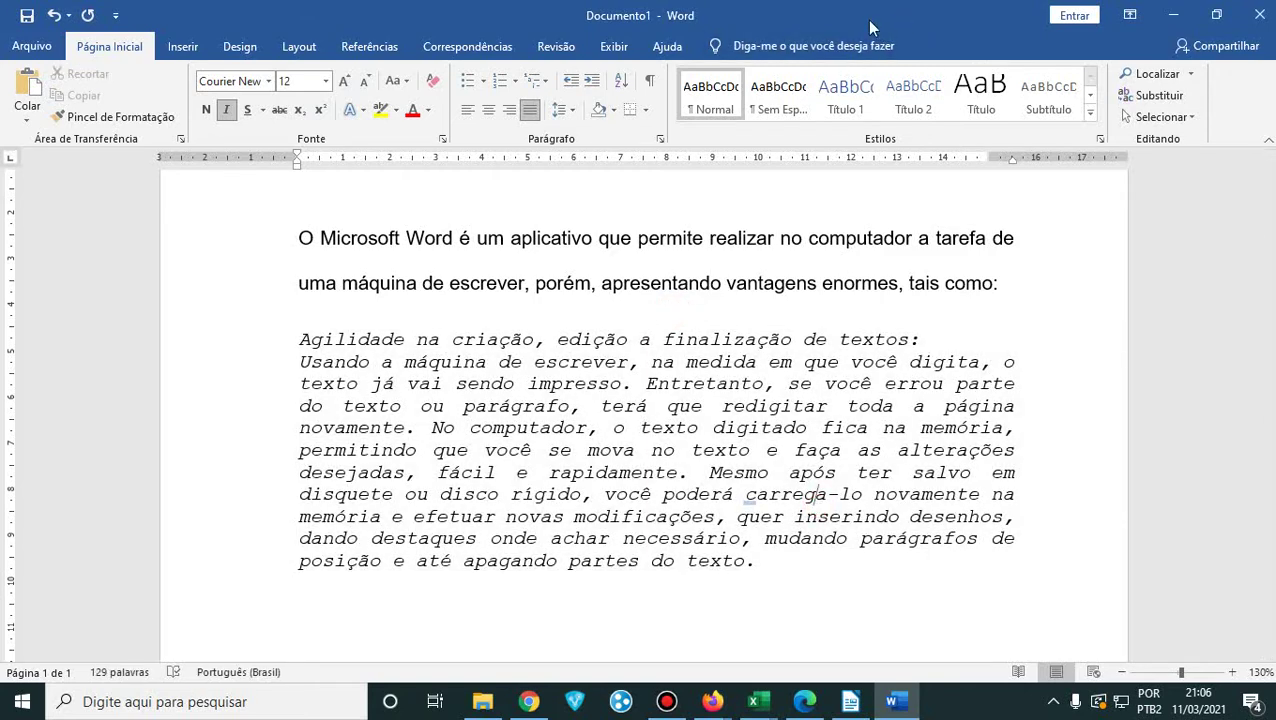
- Check the passage's layout in the Edge handout, clear its highlight, and place the cursor after "partes do texto." in Word
click(803, 703)
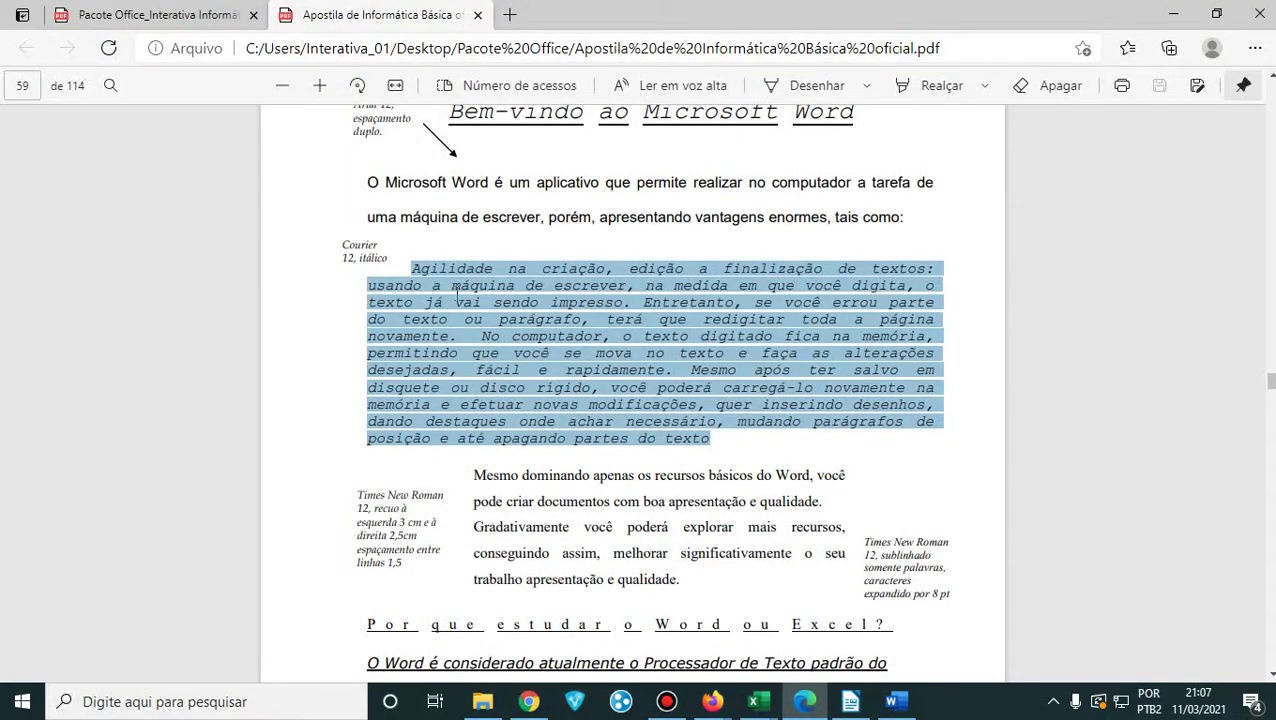
click(415, 265)
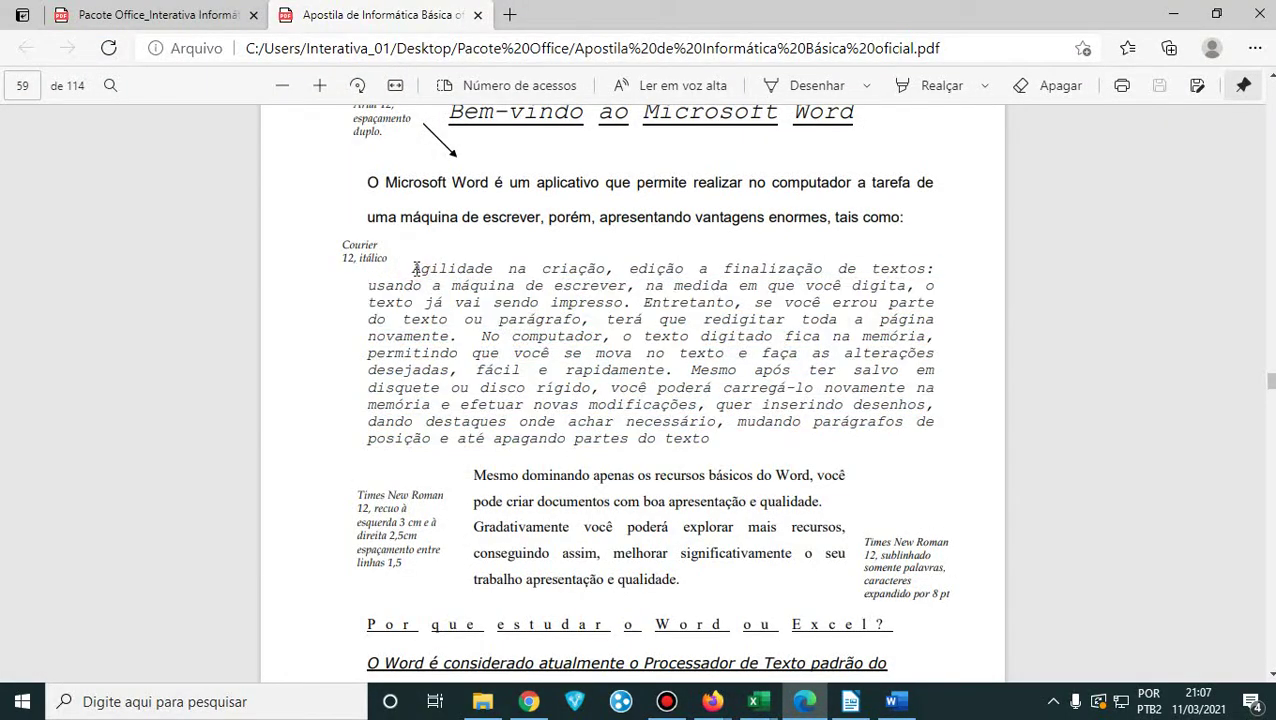
click(1173, 14)
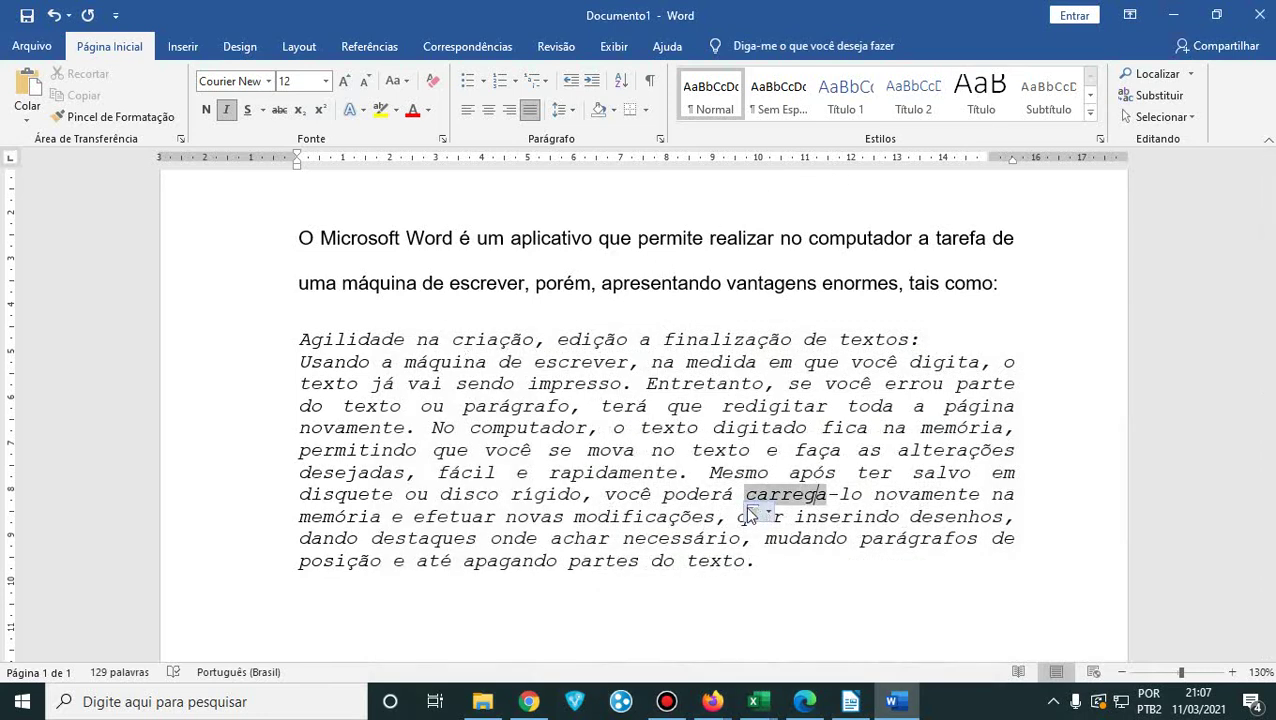
click(776, 571)
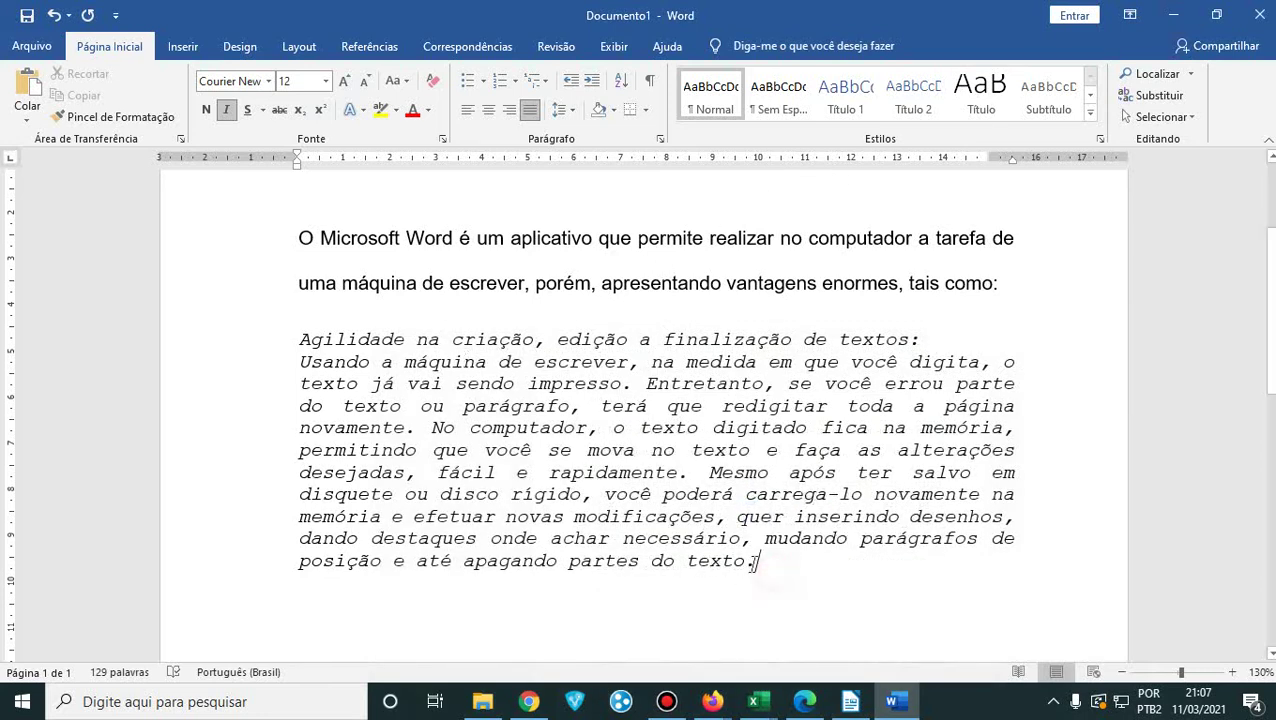
- Indent the first line of the italic "Agilidade na criação" paragraph by 2 cm
click(300, 338)
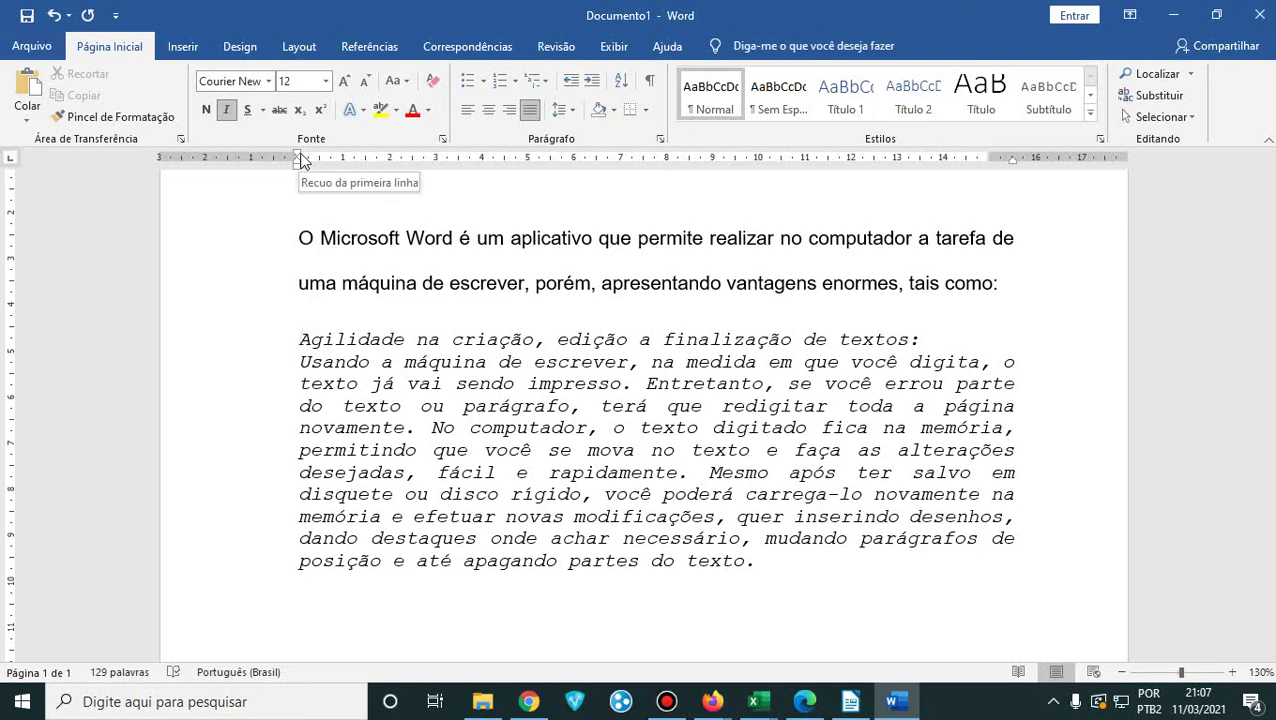
mouse_move(298, 157)
mouse_down()
mouse_move(341, 150)
mouse_move(391, 167)
mouse_up()
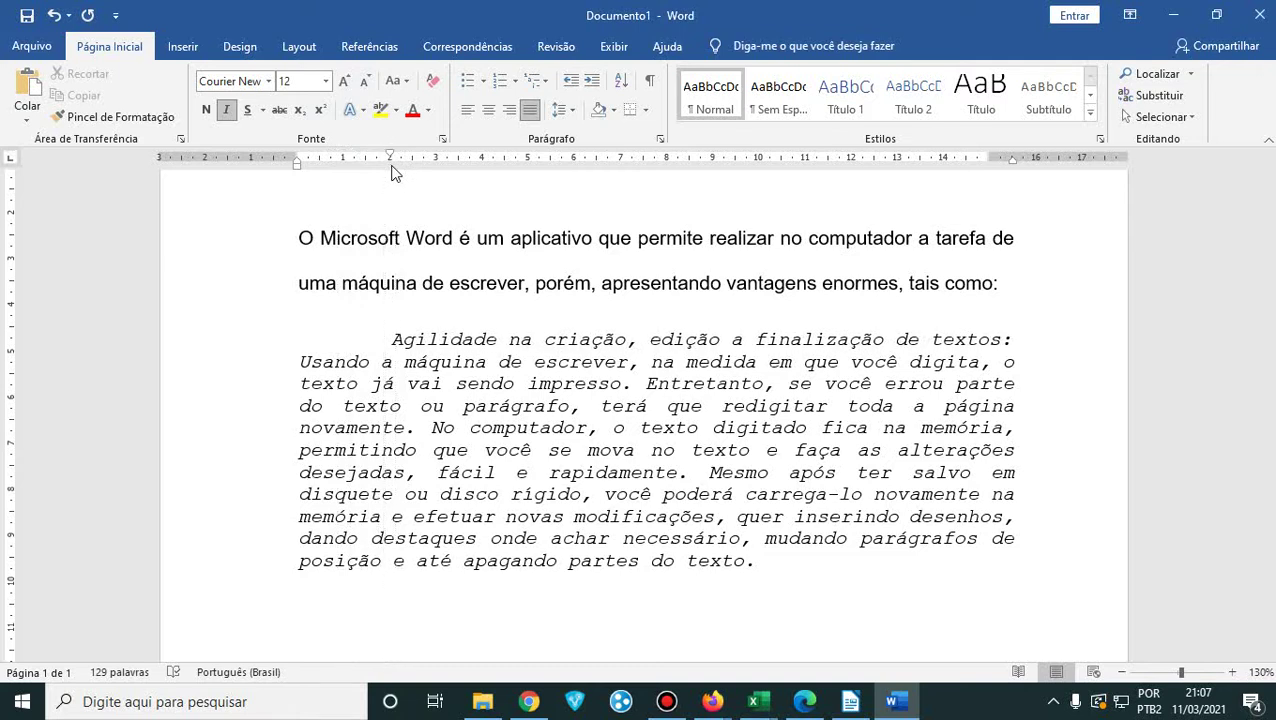
mouse_move(296, 170)
mouse_down()
mouse_move(210, 162)
mouse_move(300, 176)
mouse_up()
drag(390, 159, 396, 163)
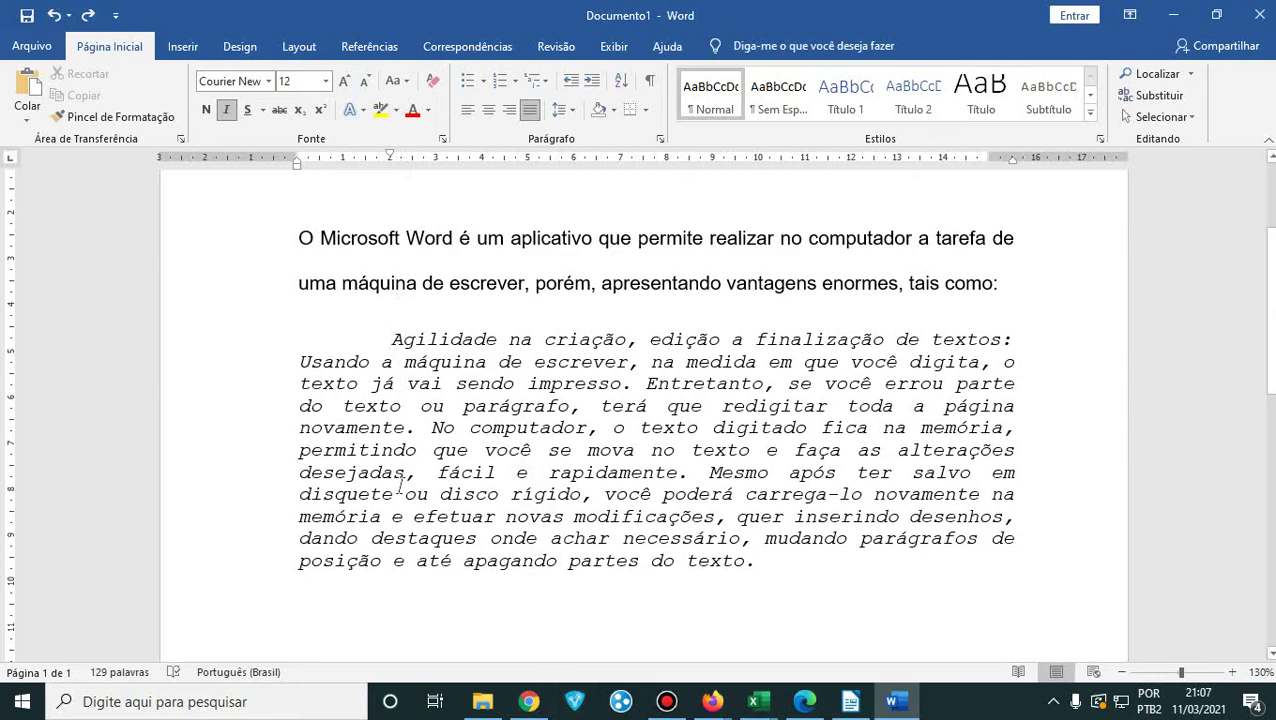
- Compare the italic paragraph's first-line indent with the PDF handout open in Edge, and return to the Word document
click(813, 704)
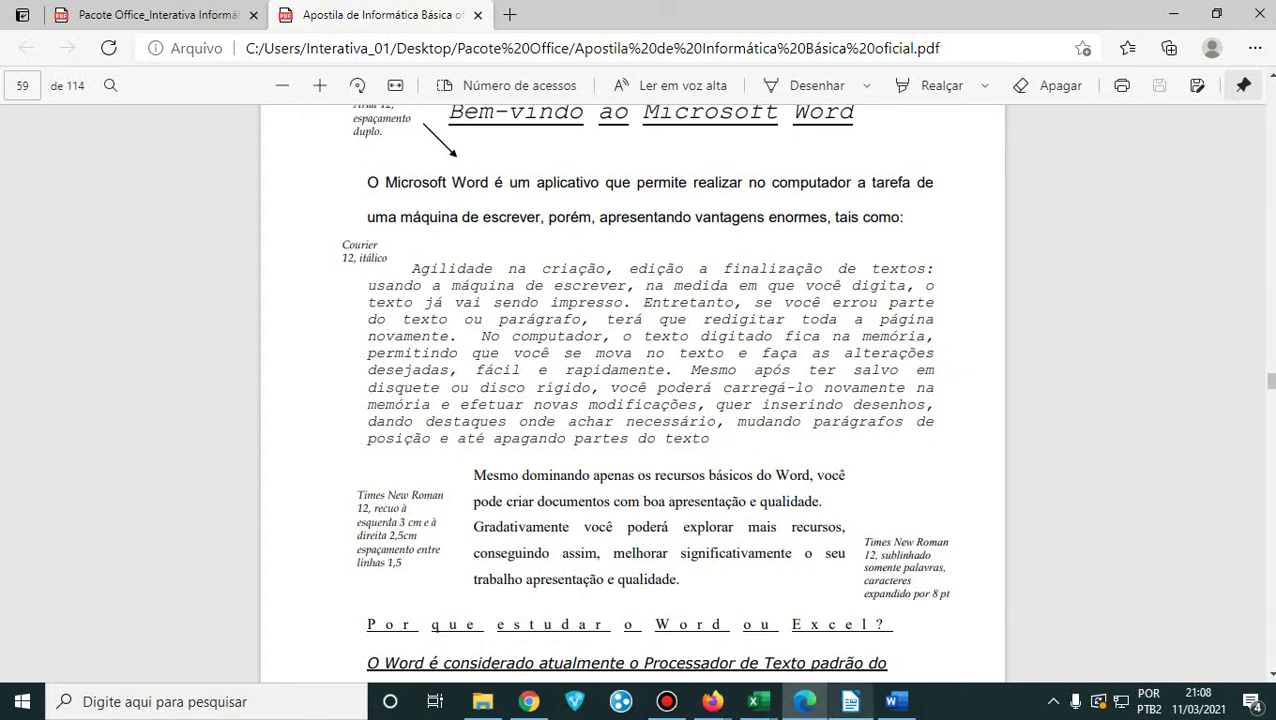
click(895, 701)
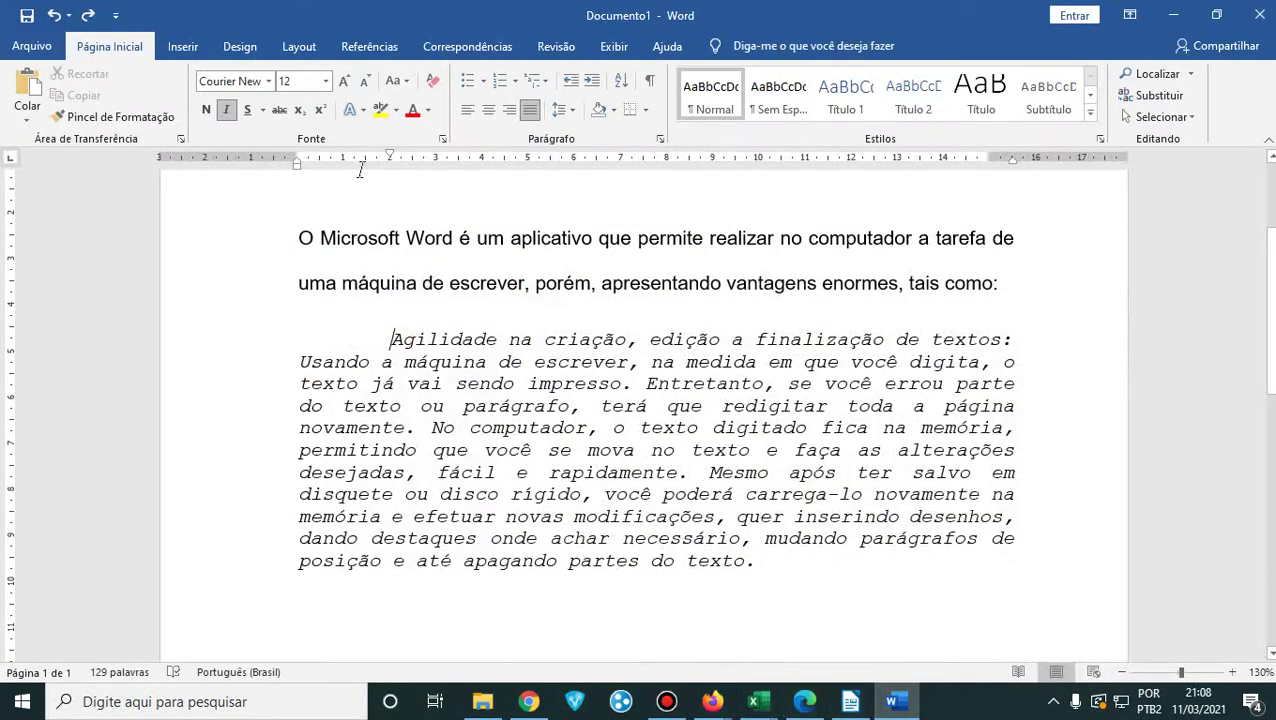
drag(390, 158, 390, 160)
- Check the line spacing options for the whole italic "Agilidade na criação" paragraph without changing them
mouse_move(772, 560)
mouse_down()
mouse_move(396, 370)
mouse_move(393, 341)
mouse_up()
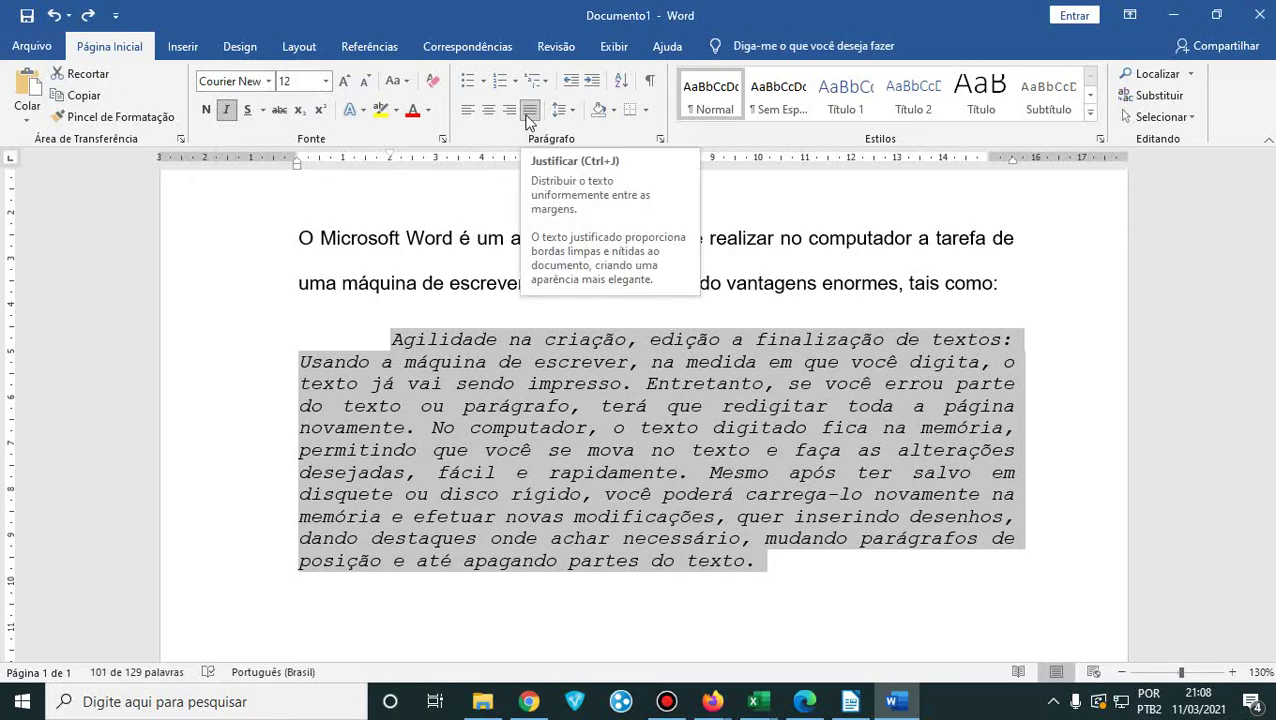
click(563, 110)
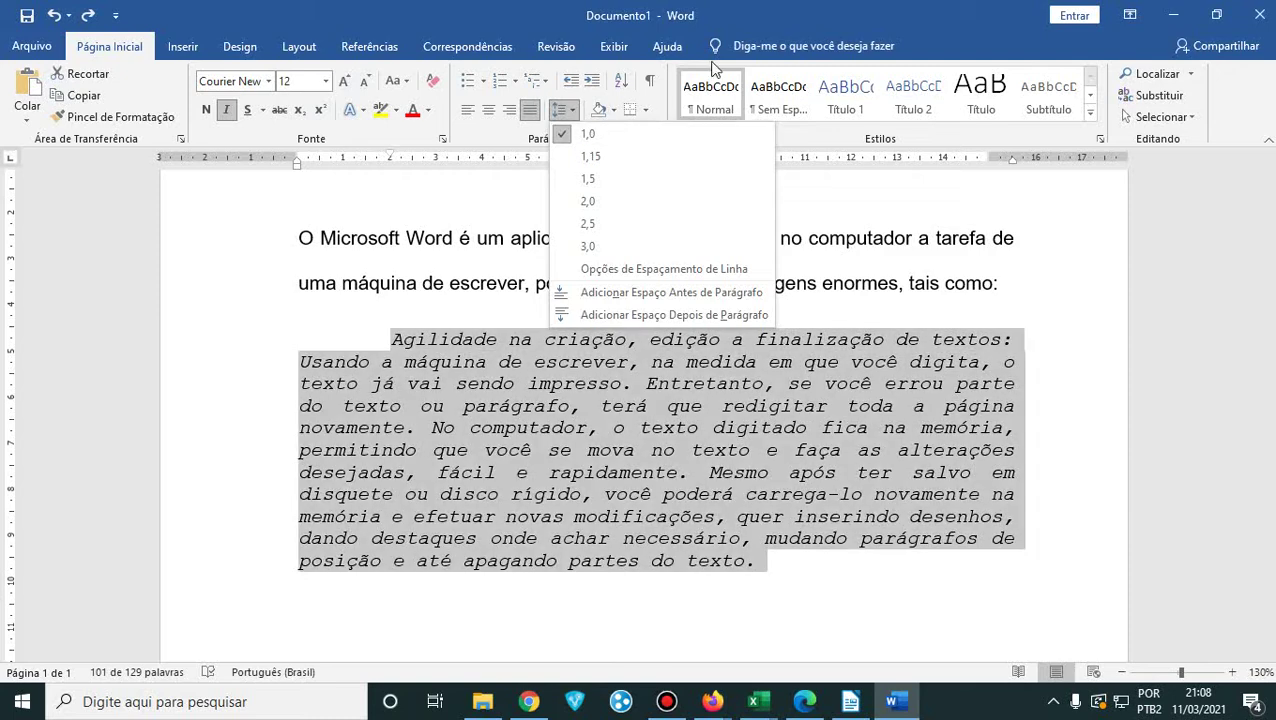
click(715, 70)
click(344, 628)
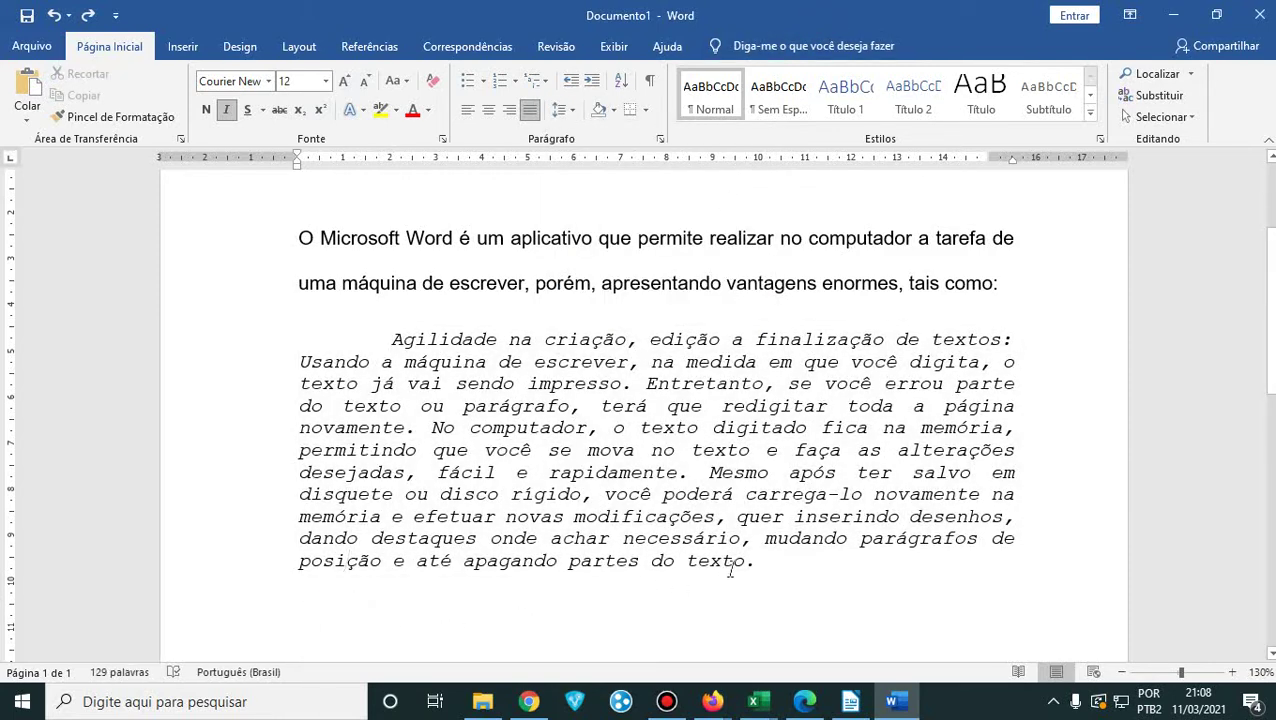
- Place the insertion point on an empty line below the italic "Agilidade na criação" paragraph
click(785, 560)
key(Return)
drag(887, 15, 771, 57)
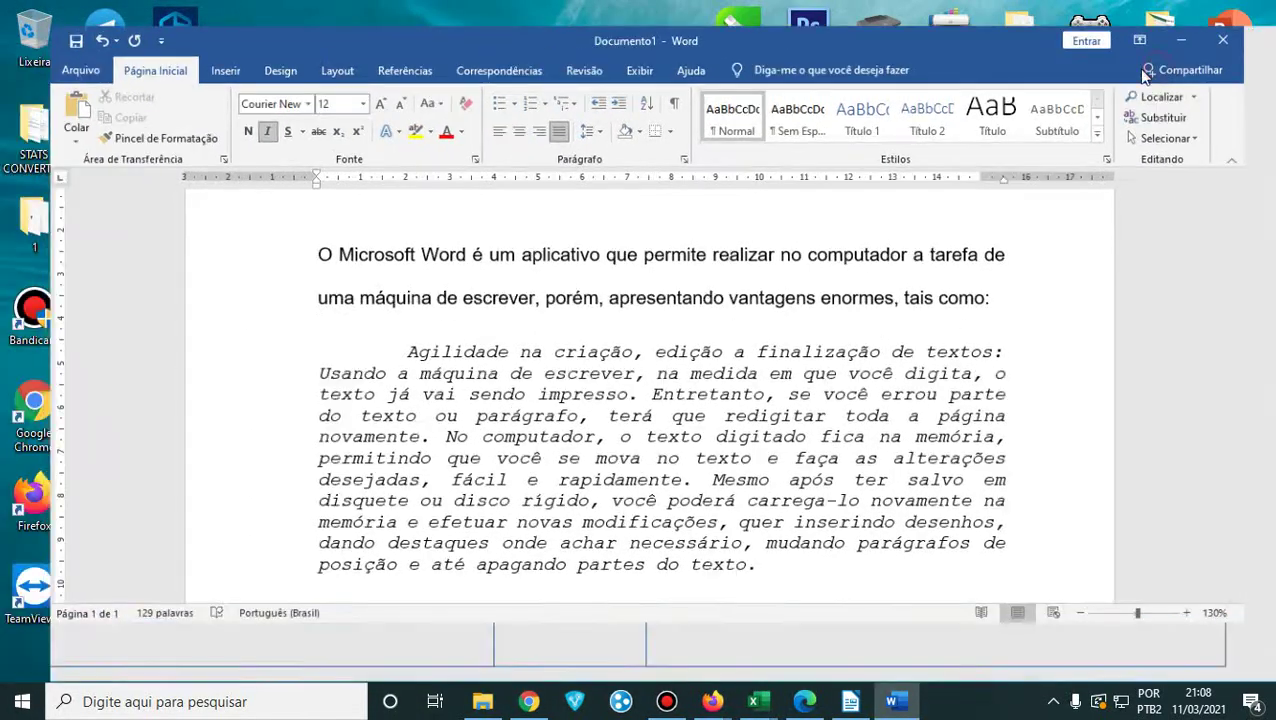
drag(800, 563, 361, 337)
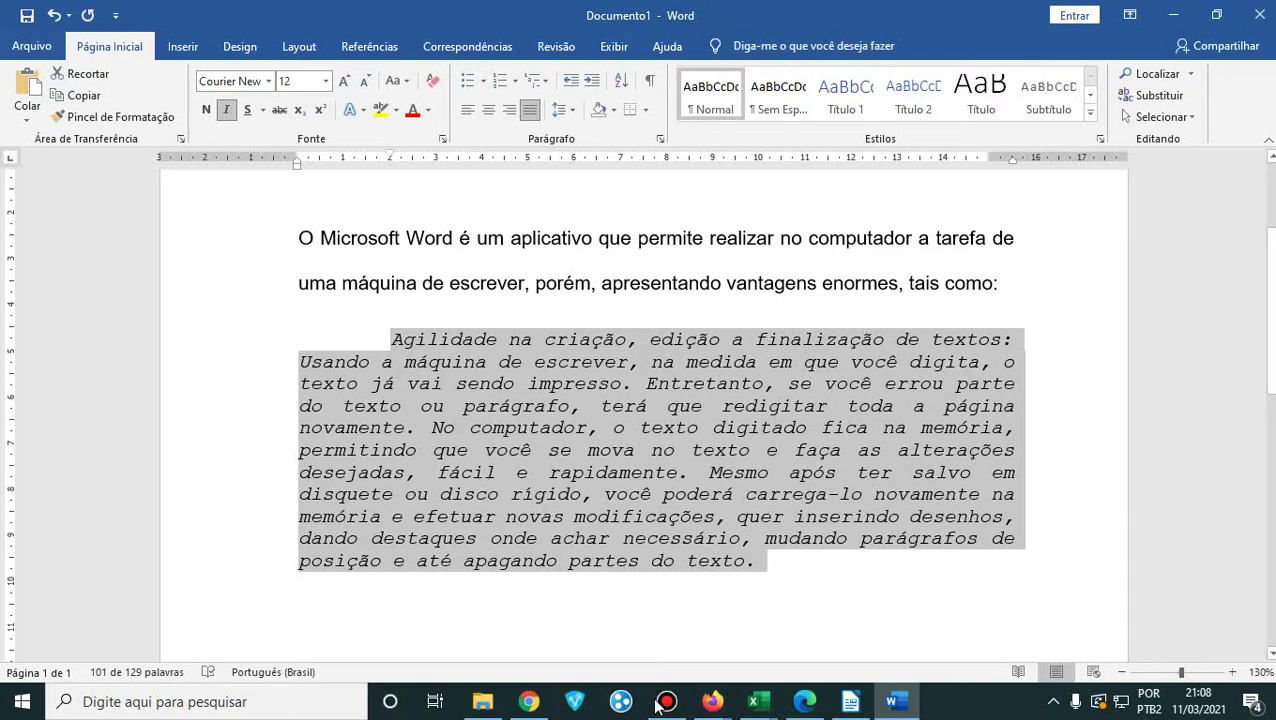
click(307, 603)
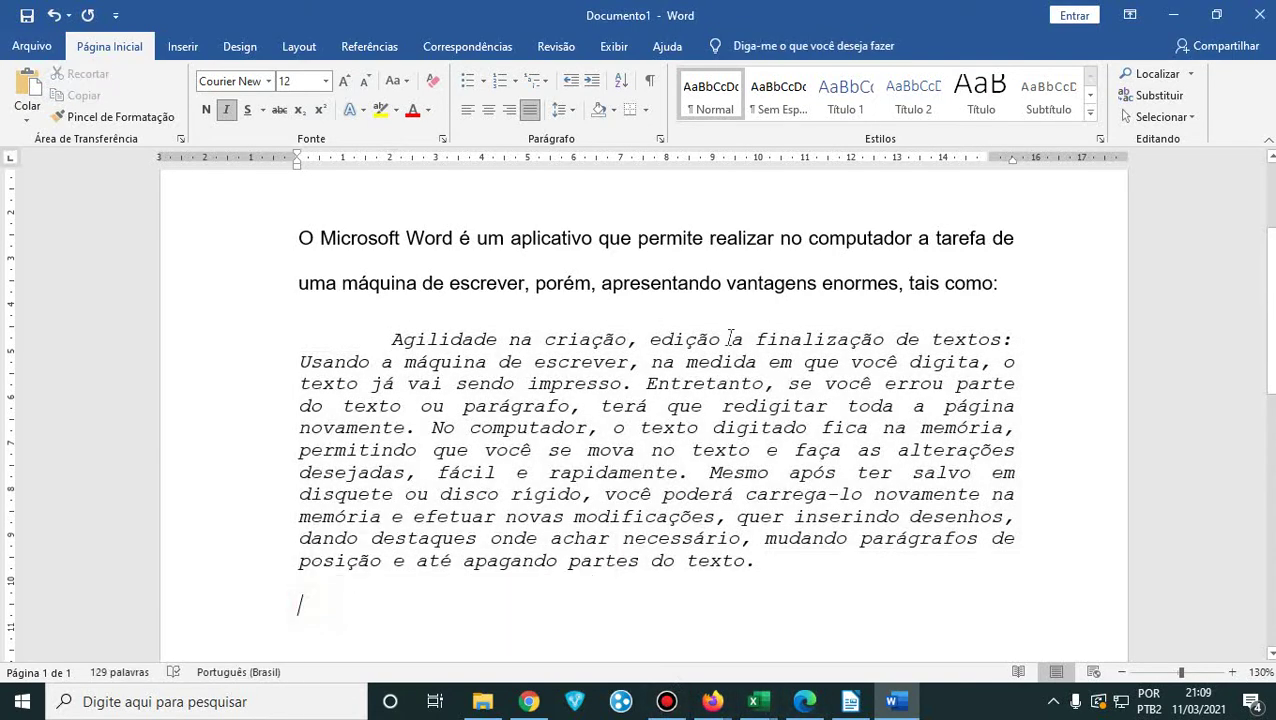
- Arrange the Word document and the PDF handout in Edge side by side, with the "Mesmo dominando" passage in view
drag(700, 15, 3, 178)
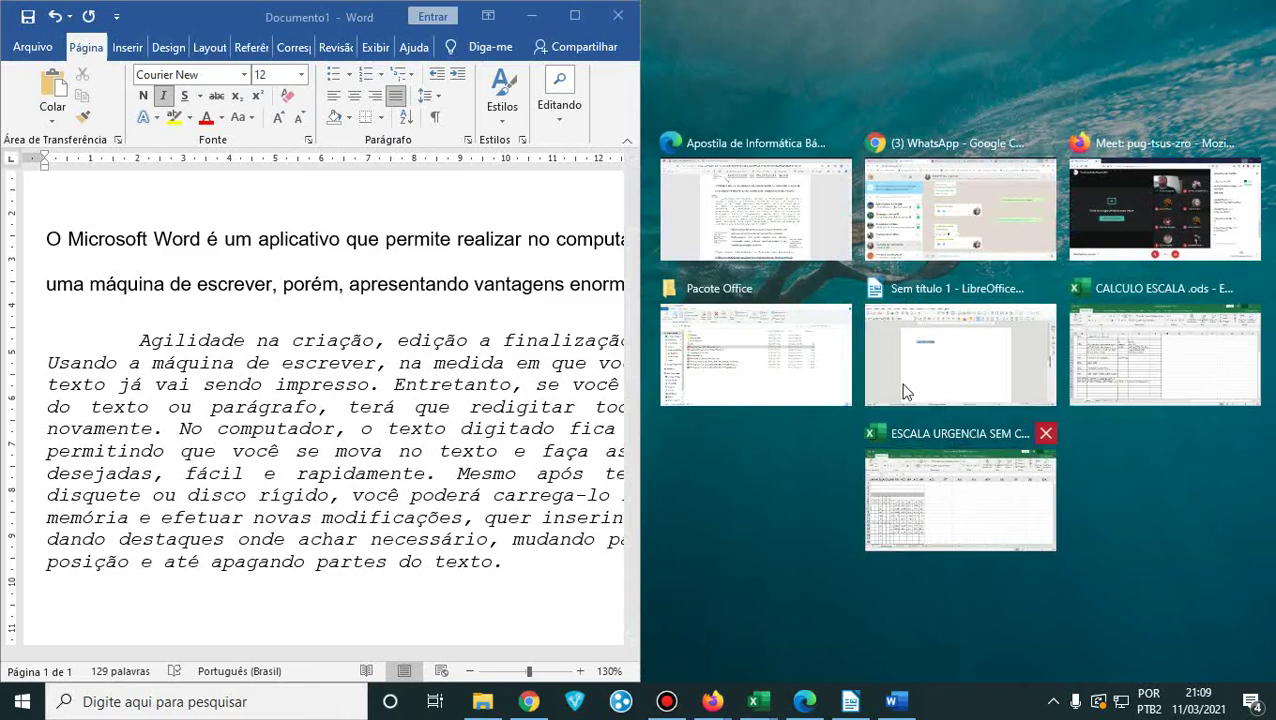
click(748, 209)
scroll(898, 470, down, 3)
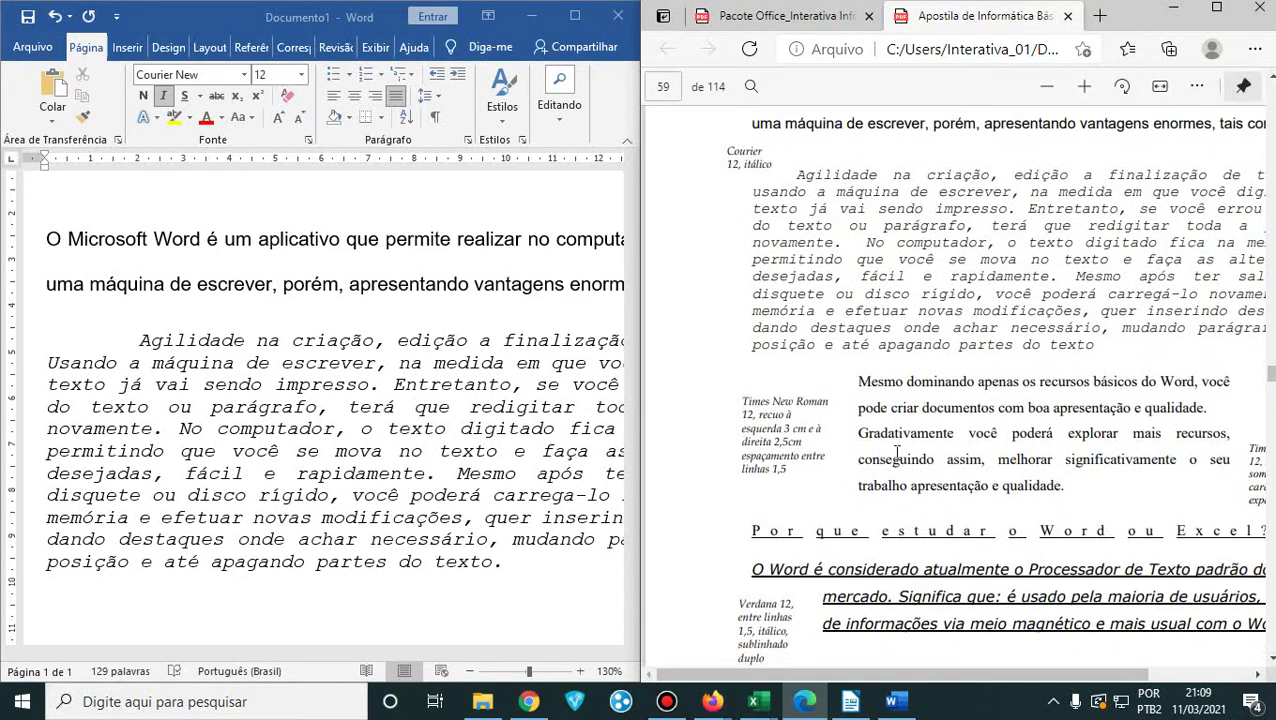
scroll(390, 464, down, 3)
- Select the passage from "Mesmo dominando apenas" to "apresentação e qualidade." in the PDF handout as the reference text
click(316, 443)
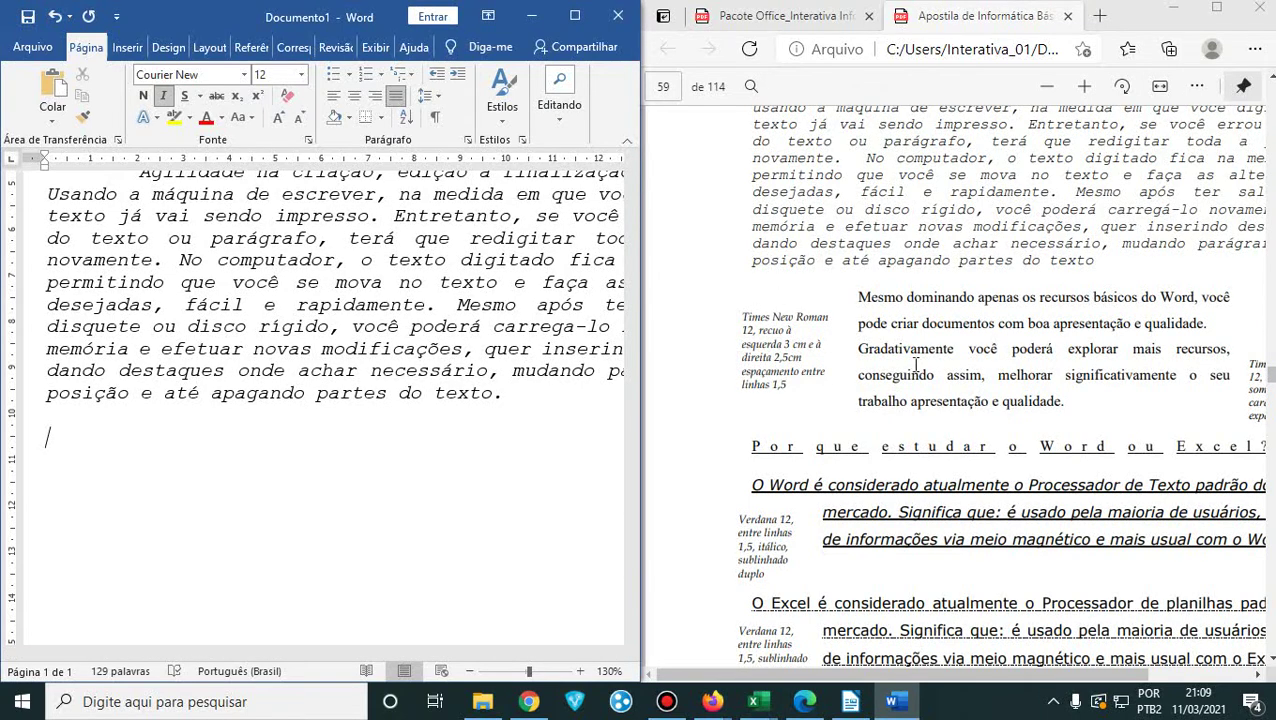
drag(857, 297, 1072, 410)
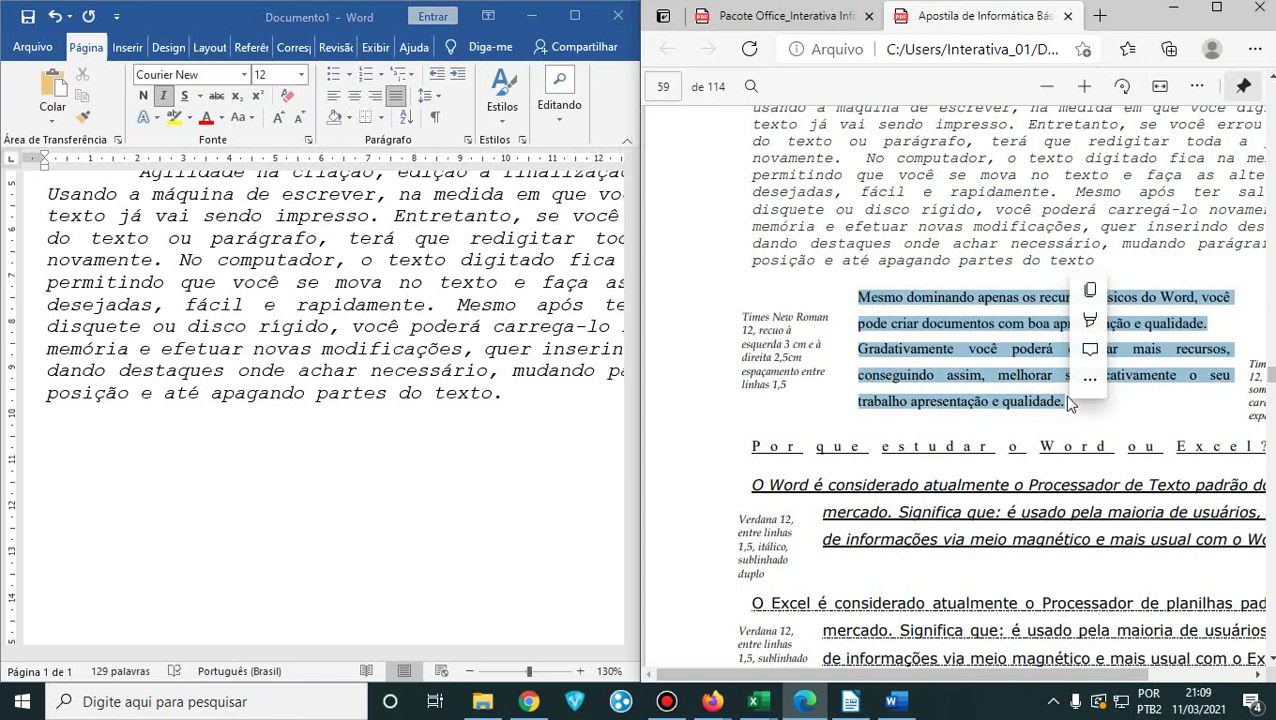
drag(933, 683, 963, 683)
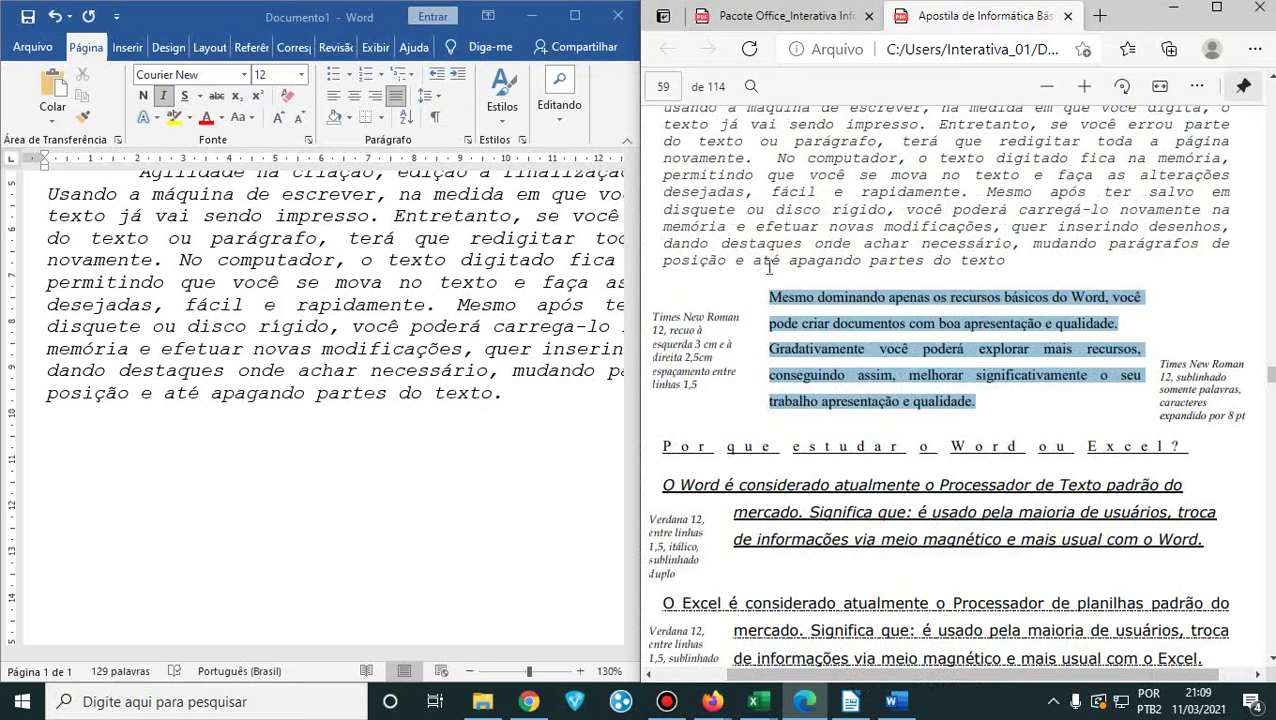
- Start a new paragraph in the Word document with "Me" and clear all of its inherited formatting
click(178, 431)
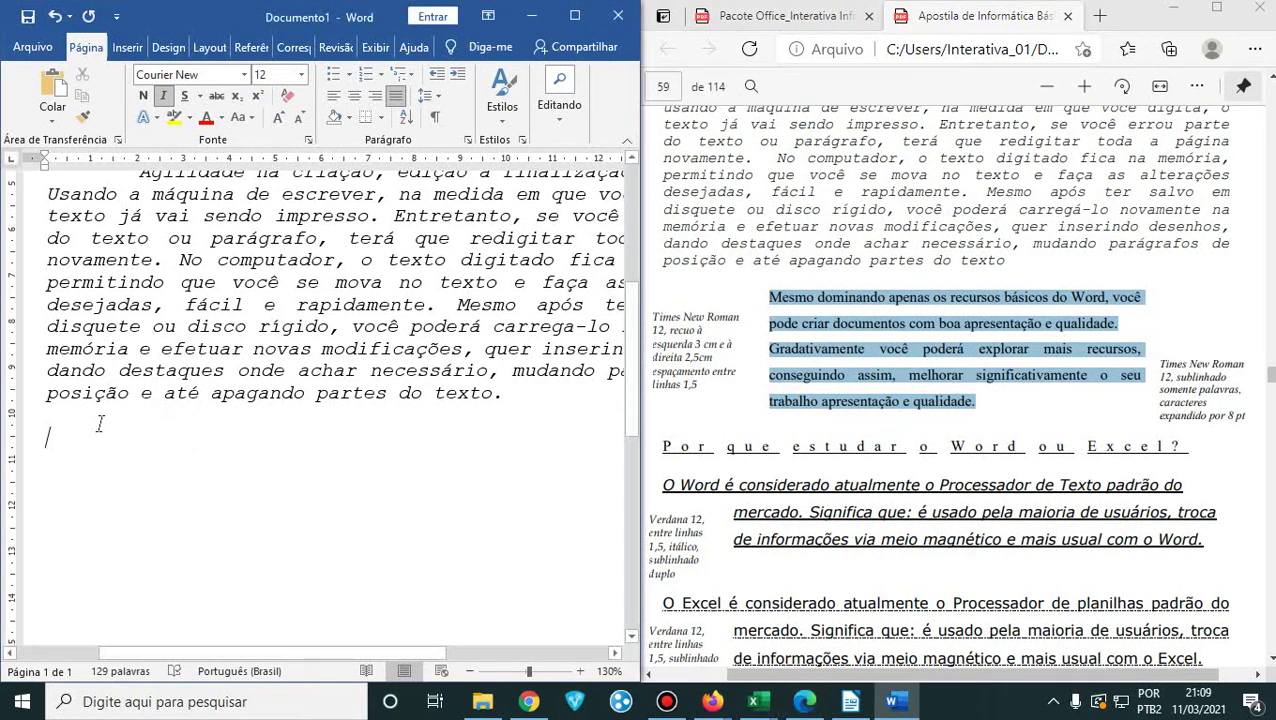
text(M)
text(es)
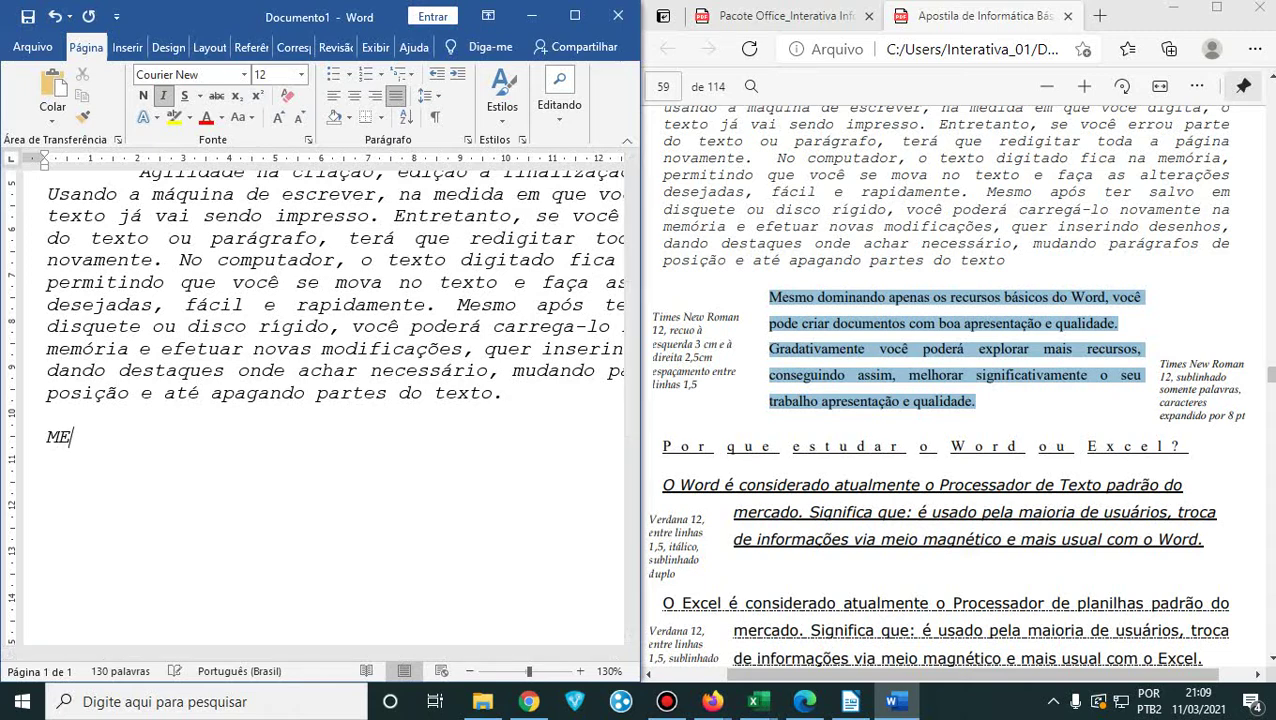
key(BackSpace)
key(BackSpace)
key(BackSpace)
text(Me)
double_click(68, 434)
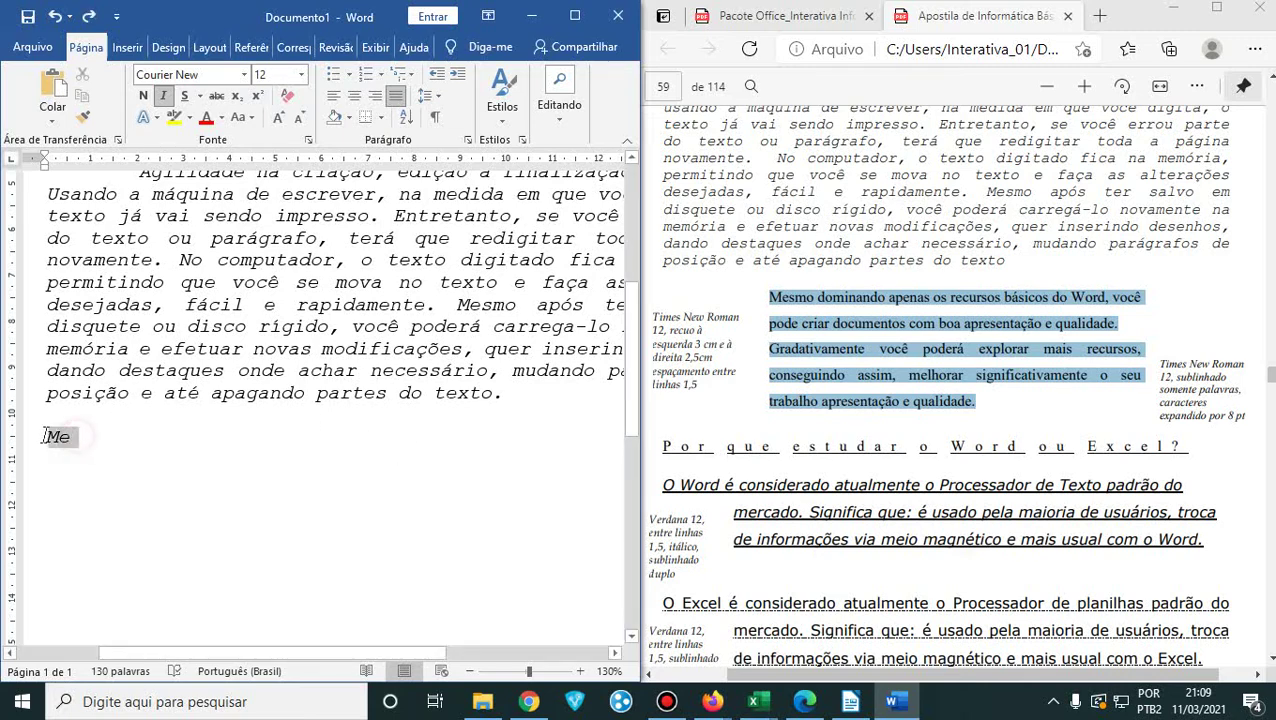
click(287, 97)
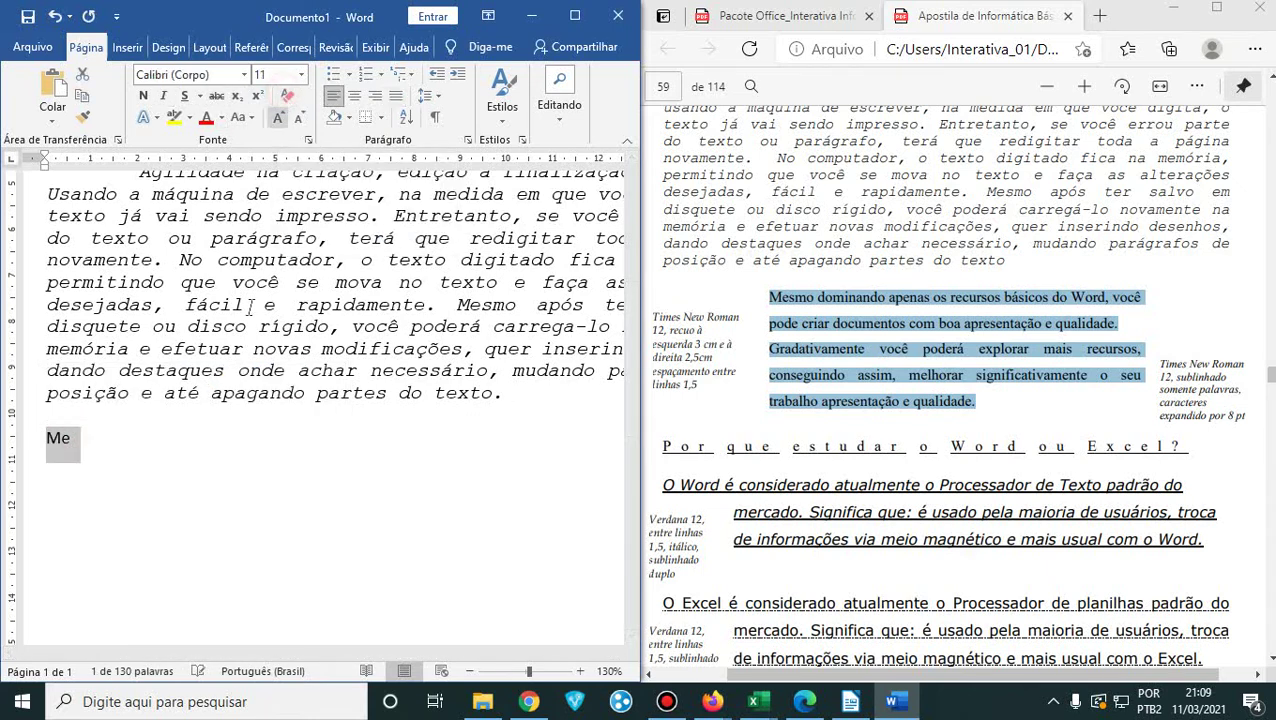
- Complete the new paragraph to read "Mesmo dominando apenas os recursos básicos do Word, você pode criar documentos com boa apresentação e qualidade."
click(100, 440)
text(s)
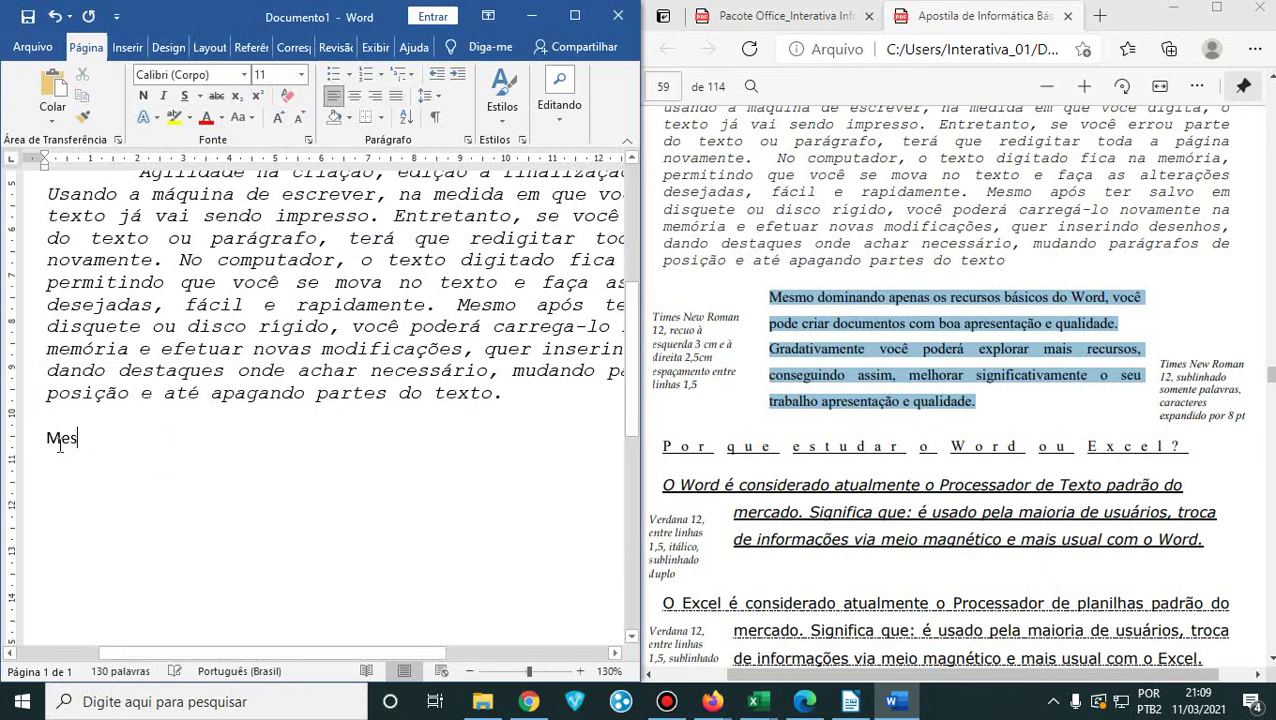
text(mo dom)
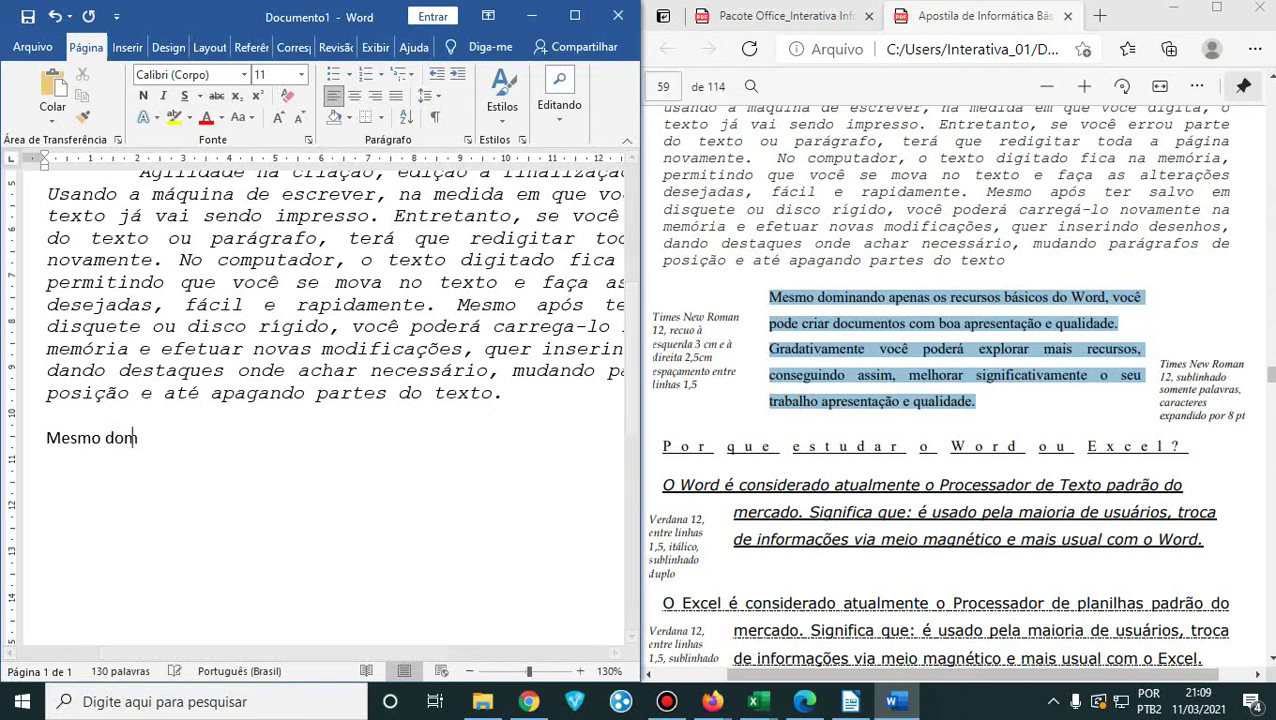
text(inando apenas os r)
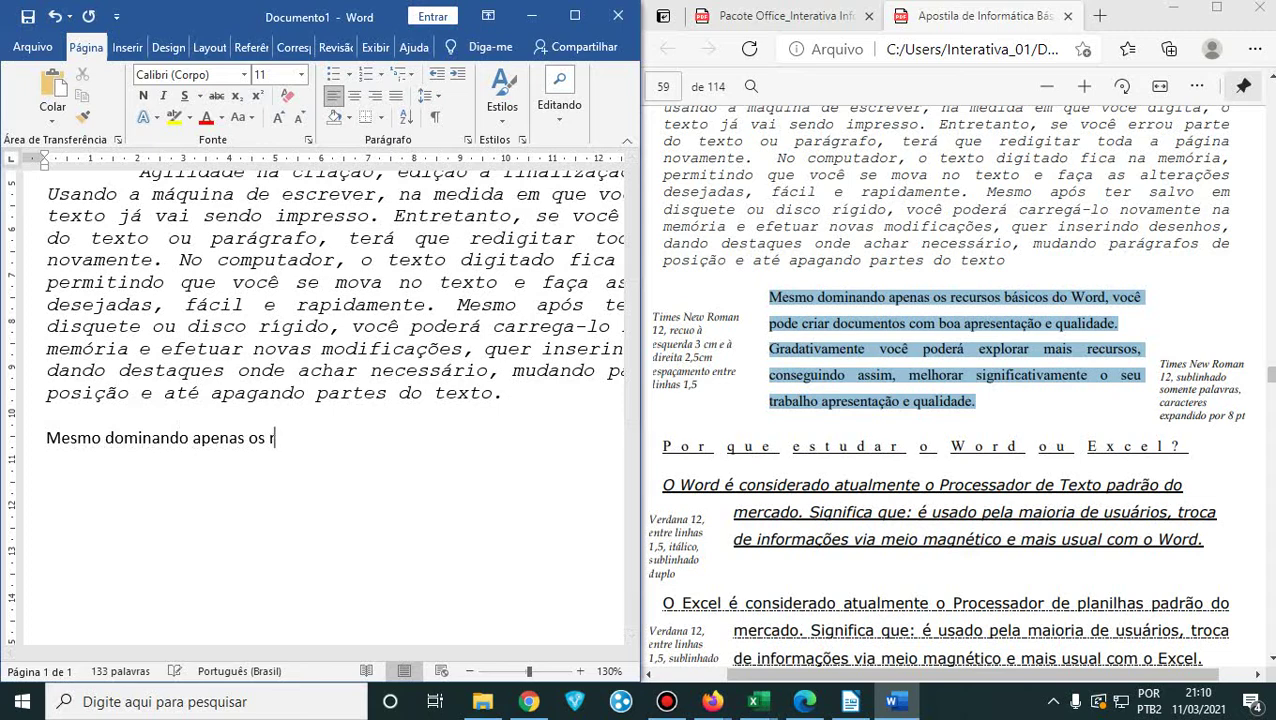
text(ecursos bási)
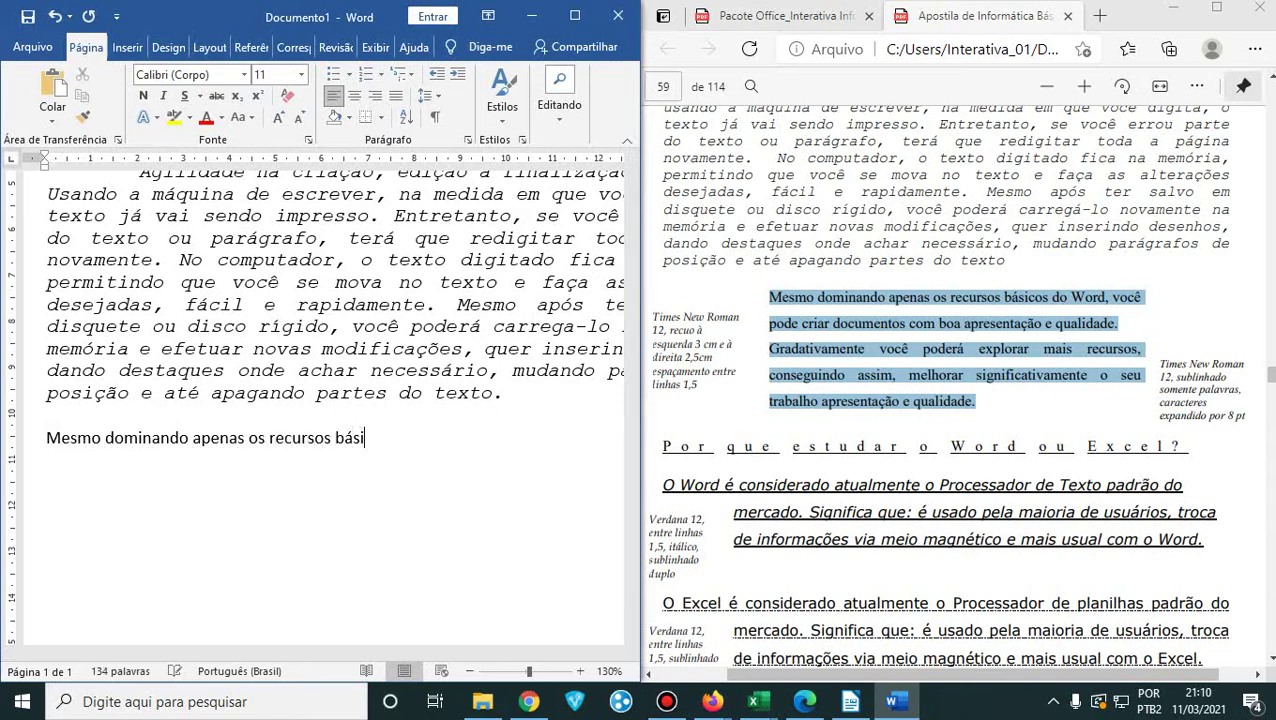
text(cos do Wo)
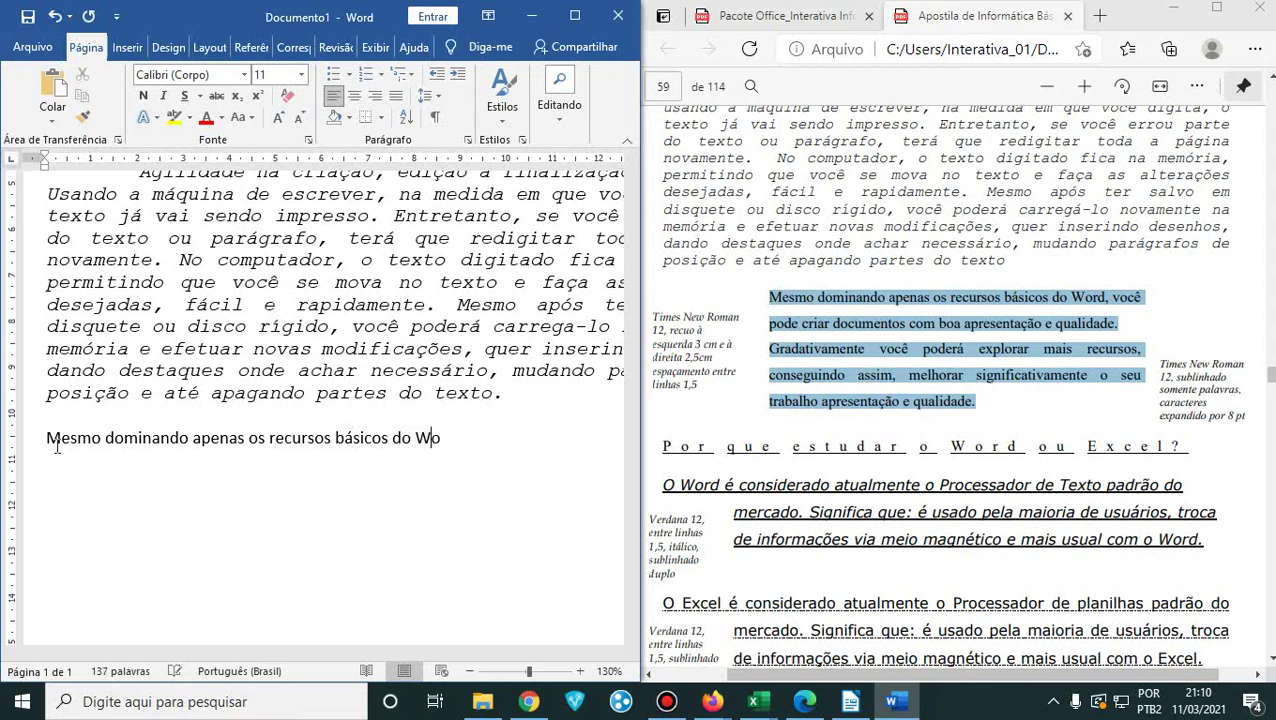
text(rd, você)
text(pode)
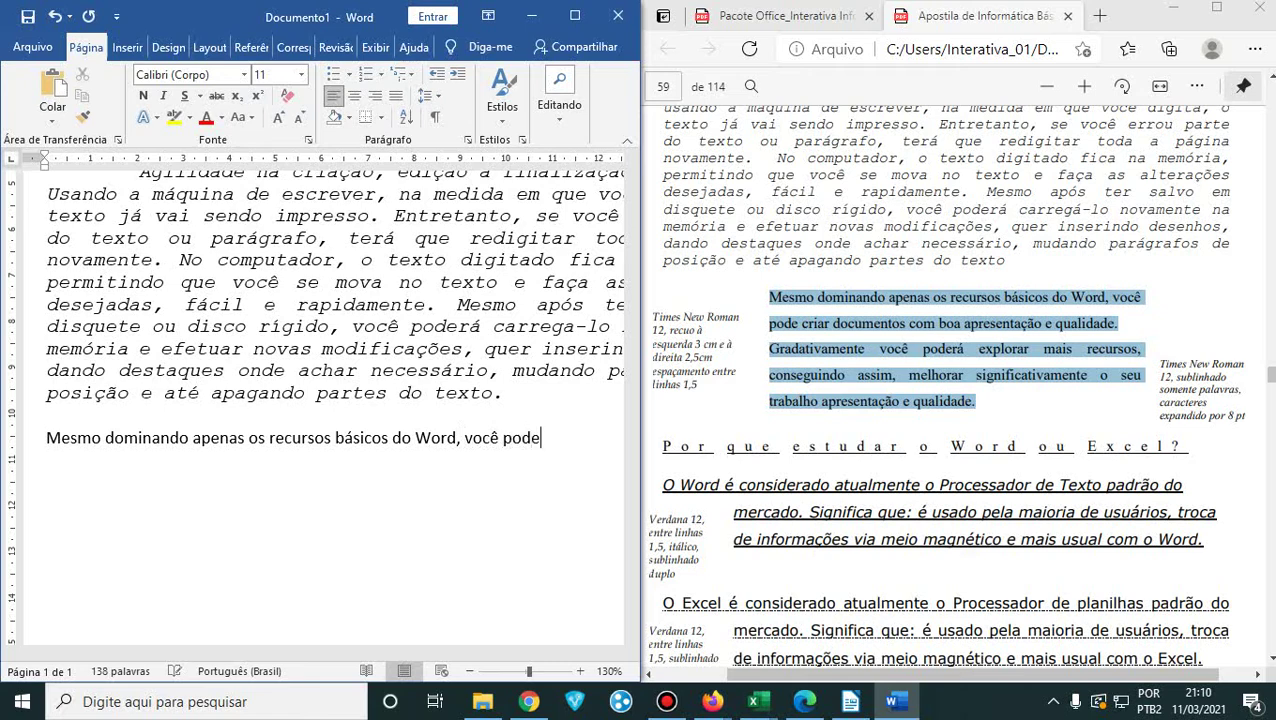
text( criar documentos co)
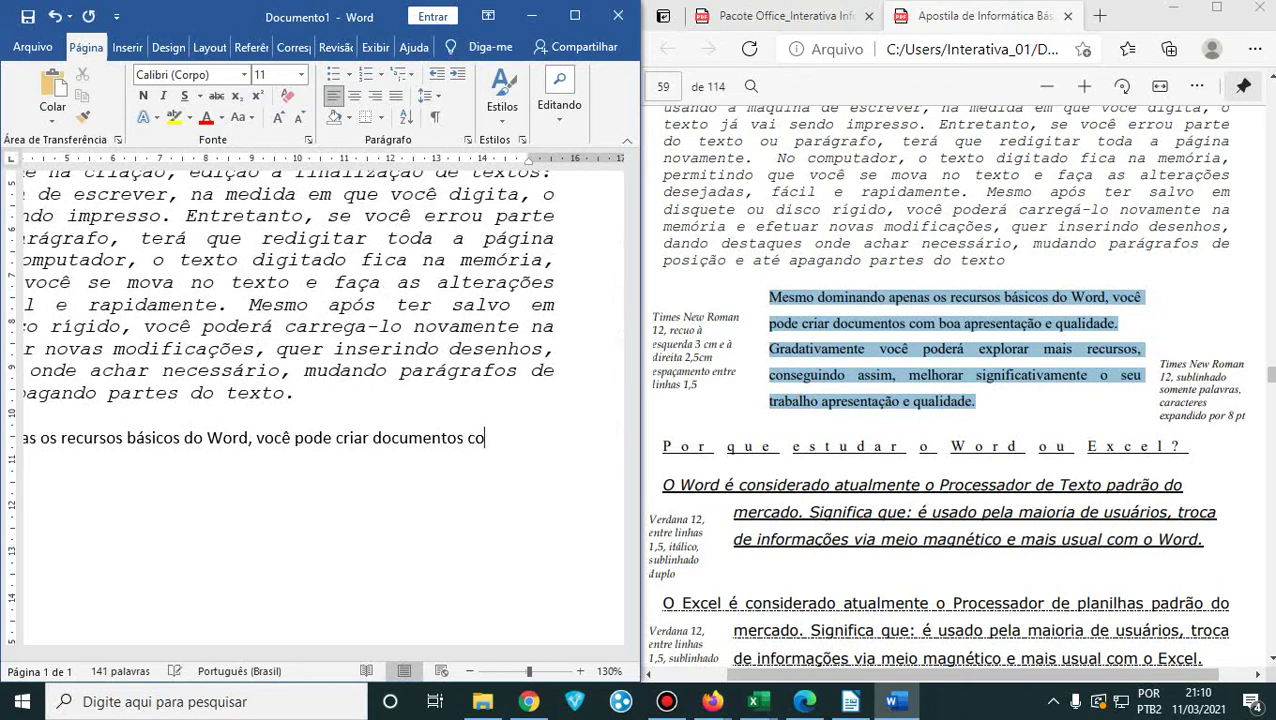
text(m boa apresentaç)
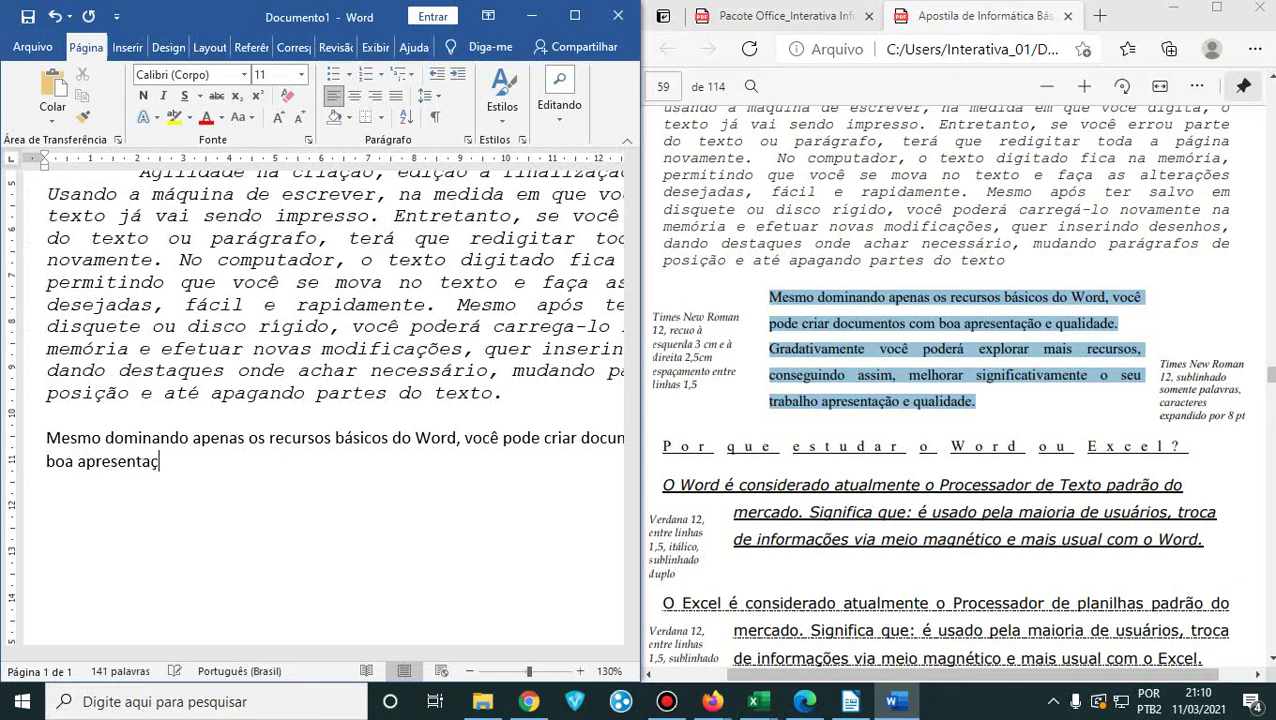
text(ão e qualidade.)
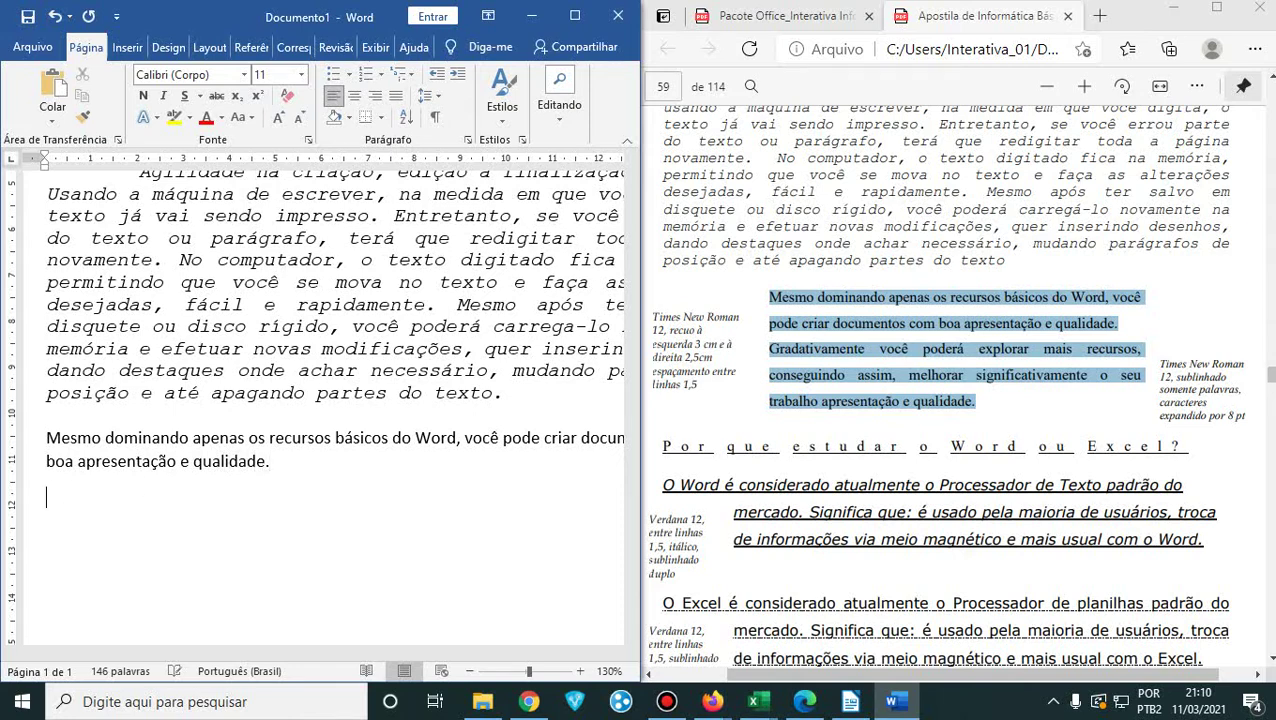
- Add a paragraph reading "Gradativamente você poderá explorar mais recursos, conseguindo assim, melhorar significativamente o seu trabalho e qualidade"
text(Gradativamente você poderá)
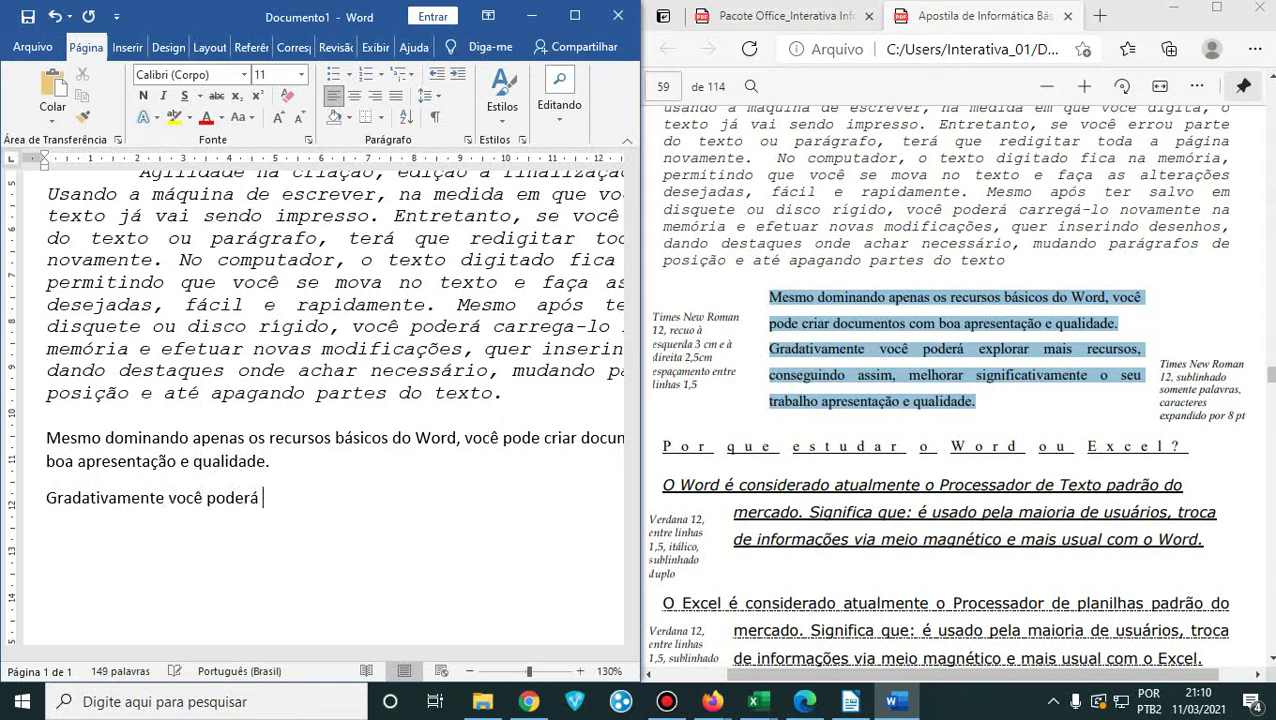
text( explorarmais recur)
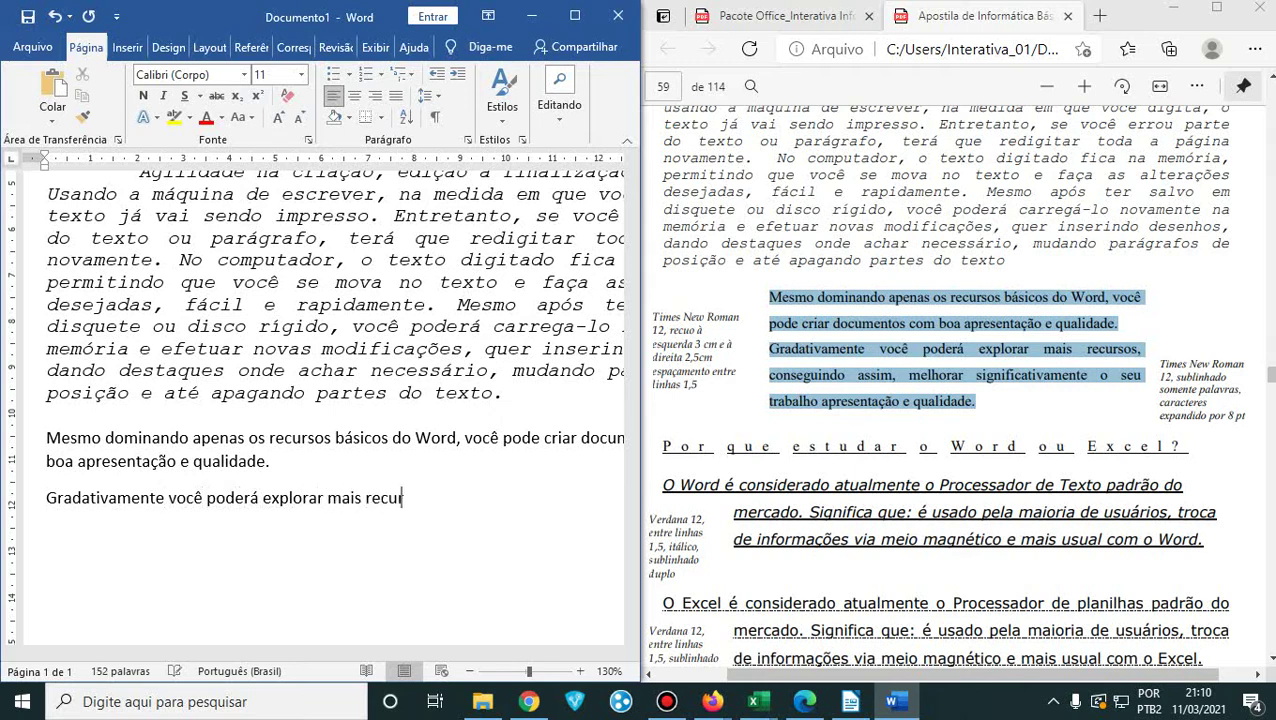
text(sos, conseguindo)
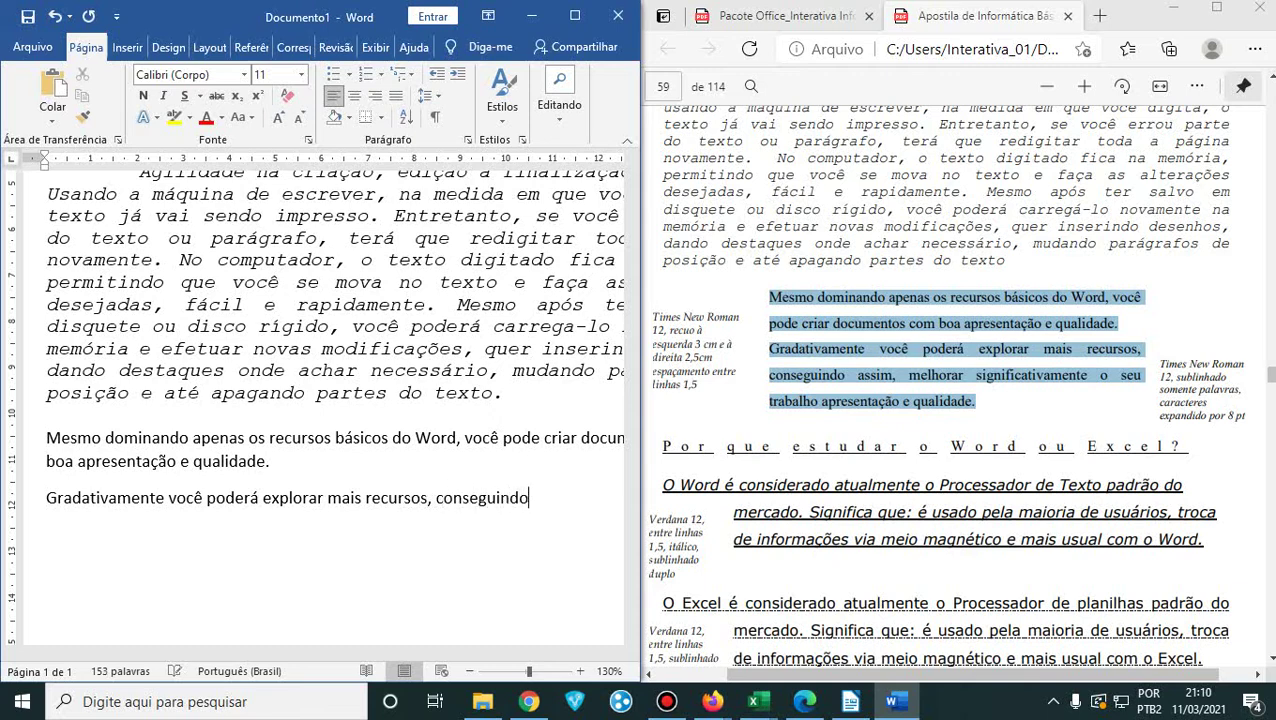
text( assim, melho)
text(ar )
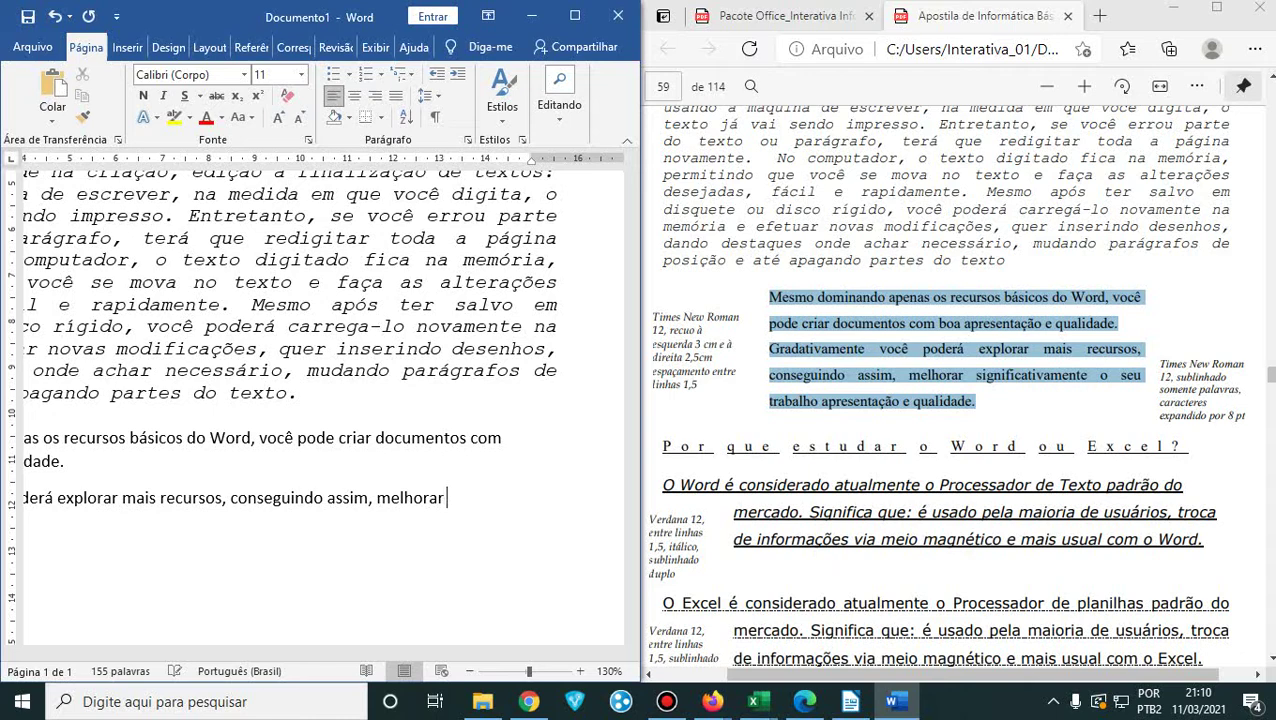
text(significativamente o seu trabalho)
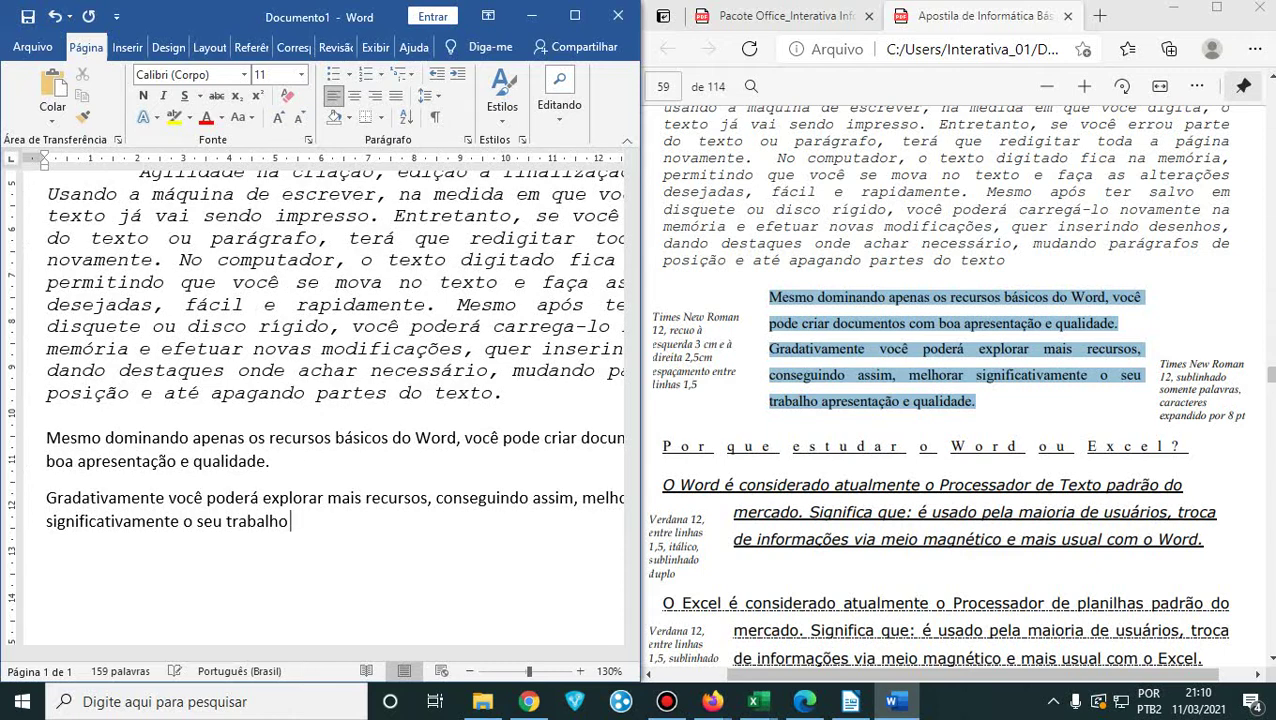
text( e qualidade)
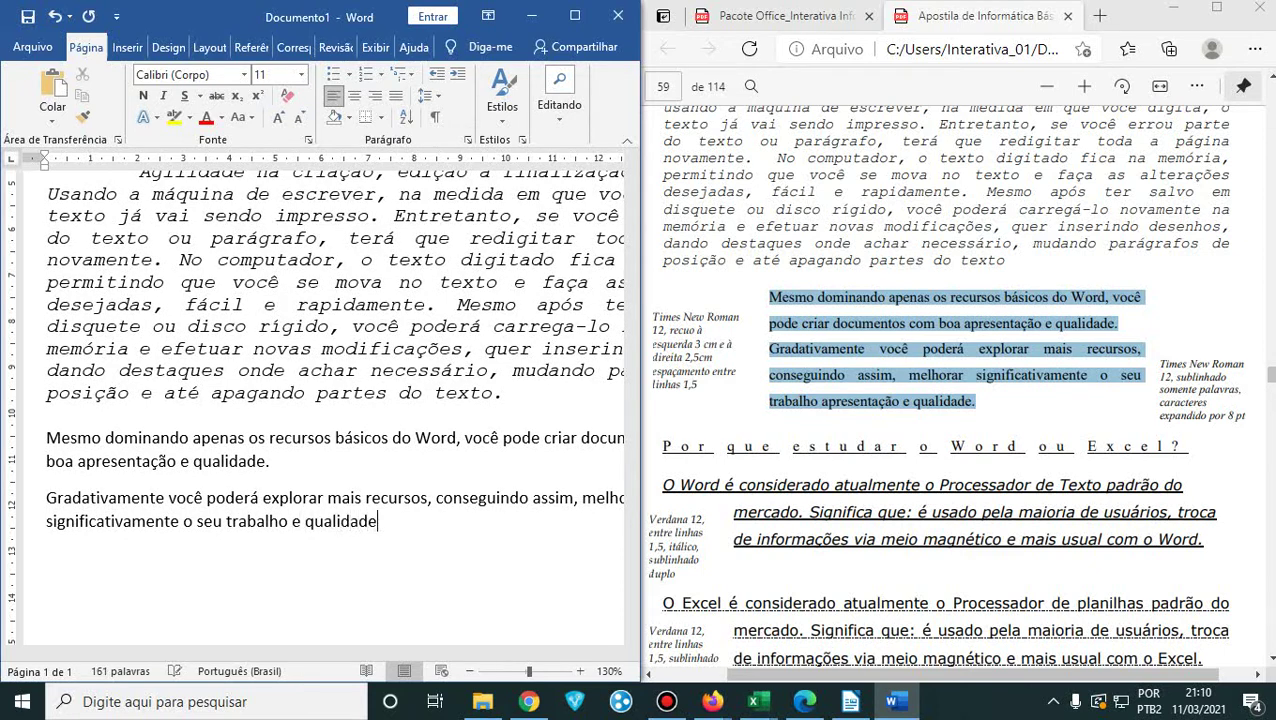
- Correct the end of the last paragraph to read "trabalho apresentação e qualidade."
key(BackSpace)
key(BackSpace)
key(BackSpace)
key(BackSpace)
key(BackSpace)
key(BackSpace)
key(BackSpace)
key(BackSpace)
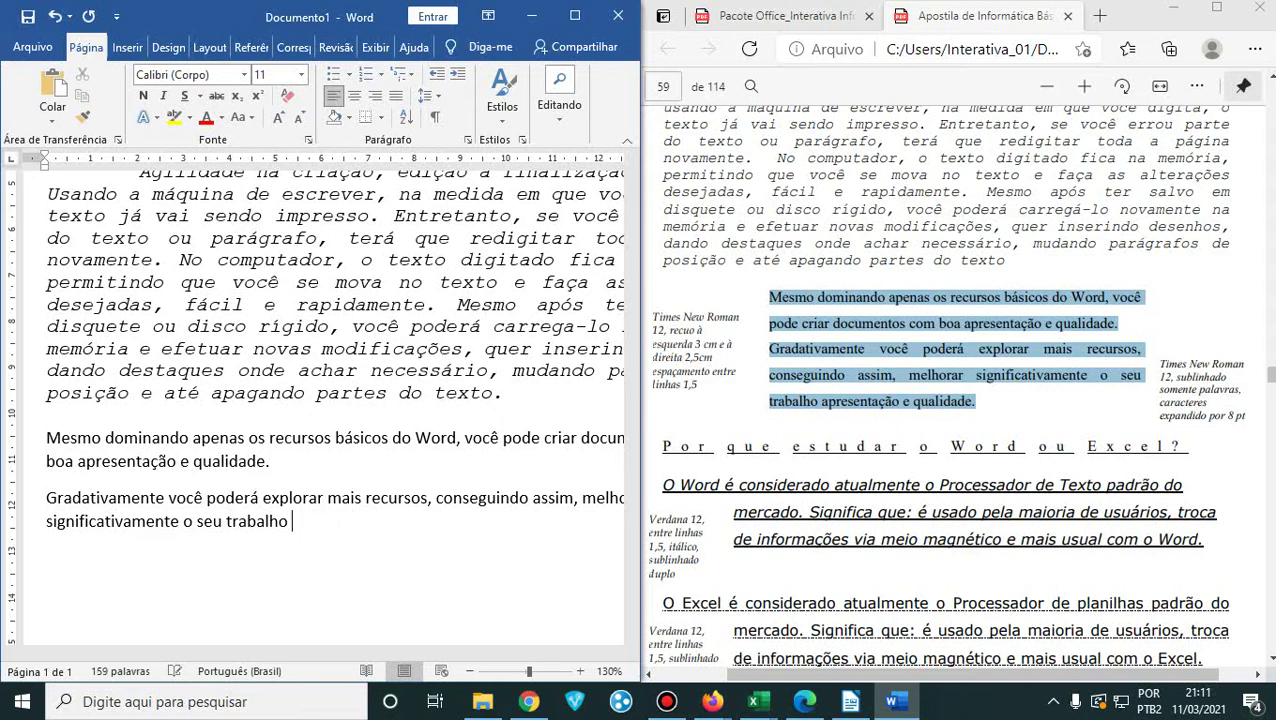
text(apresentaç)
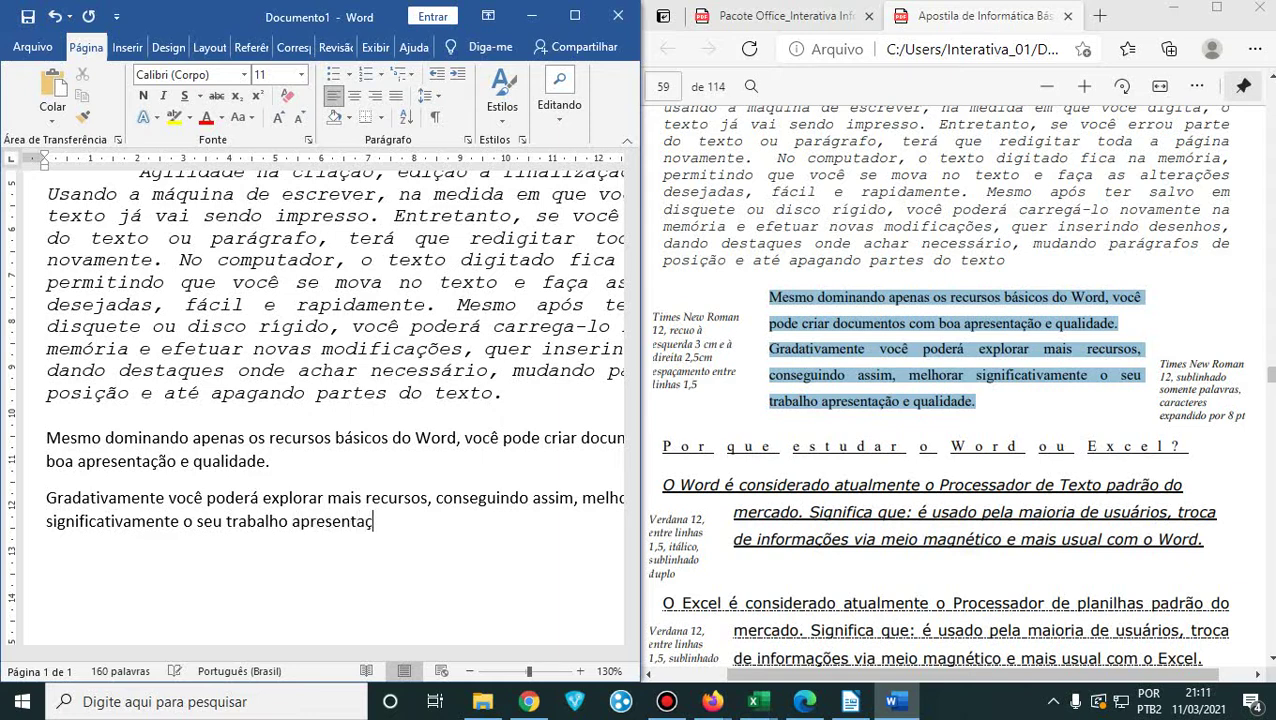
text(ão e qualidade3)
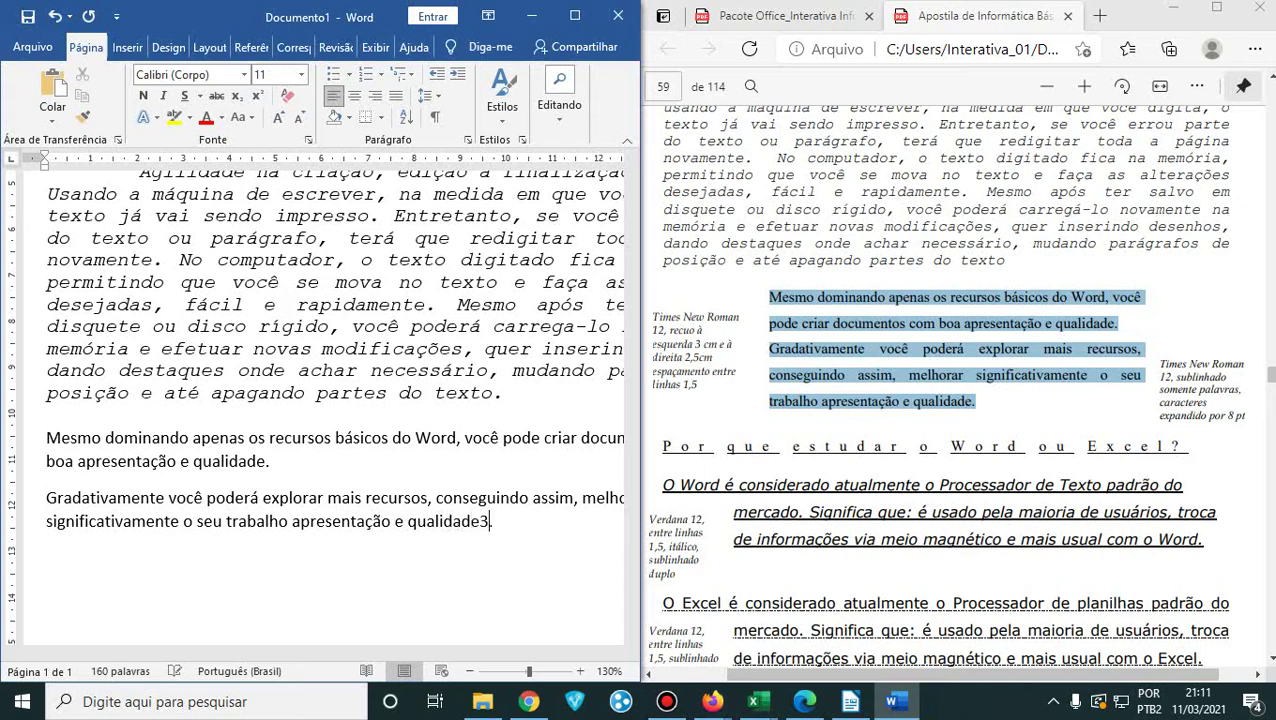
key(BackSpace)
text(.)
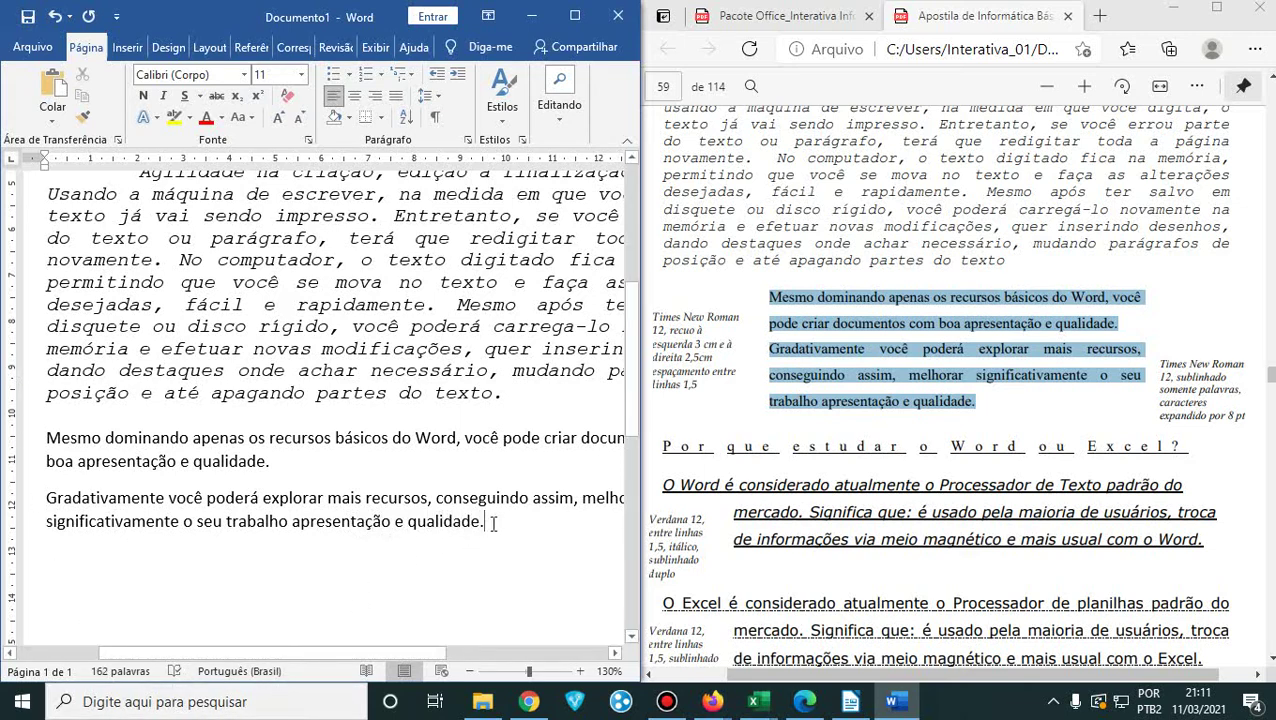
- Format the two new paragraphs in Times New Roman at size 12, following the note in the PDF handout
drag(498, 521, 46, 447)
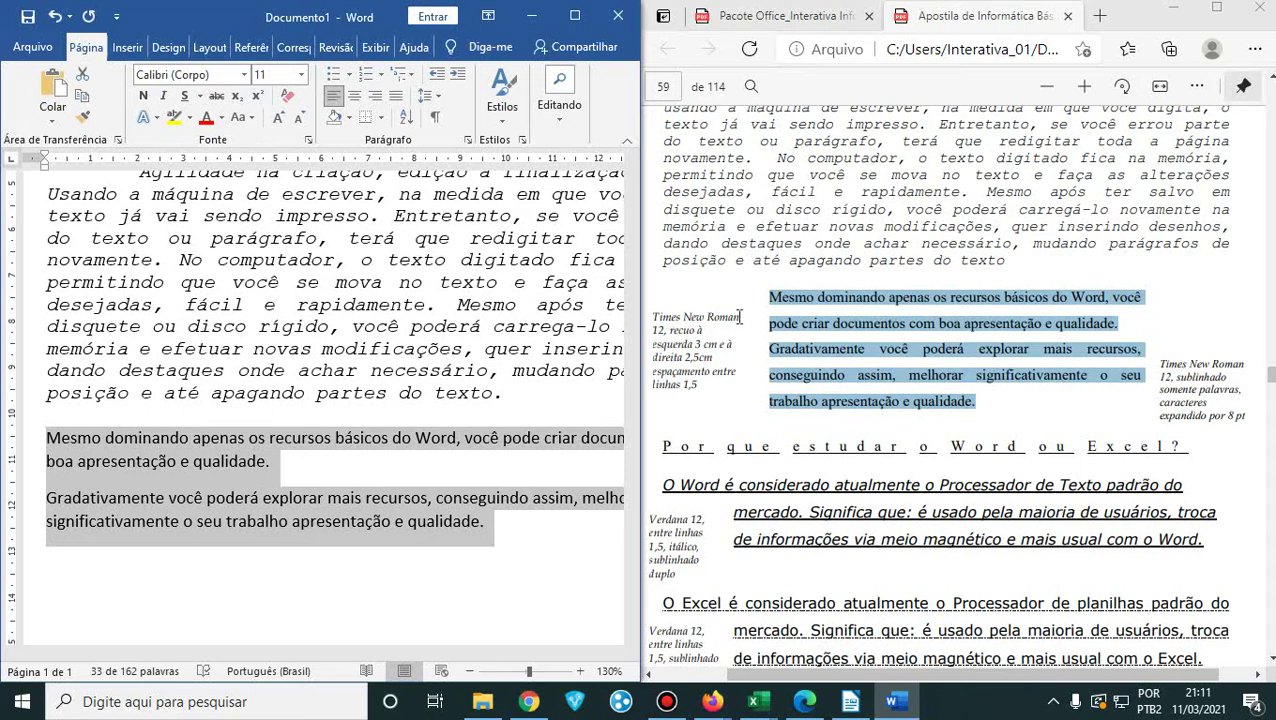
drag(740, 316, 655, 315)
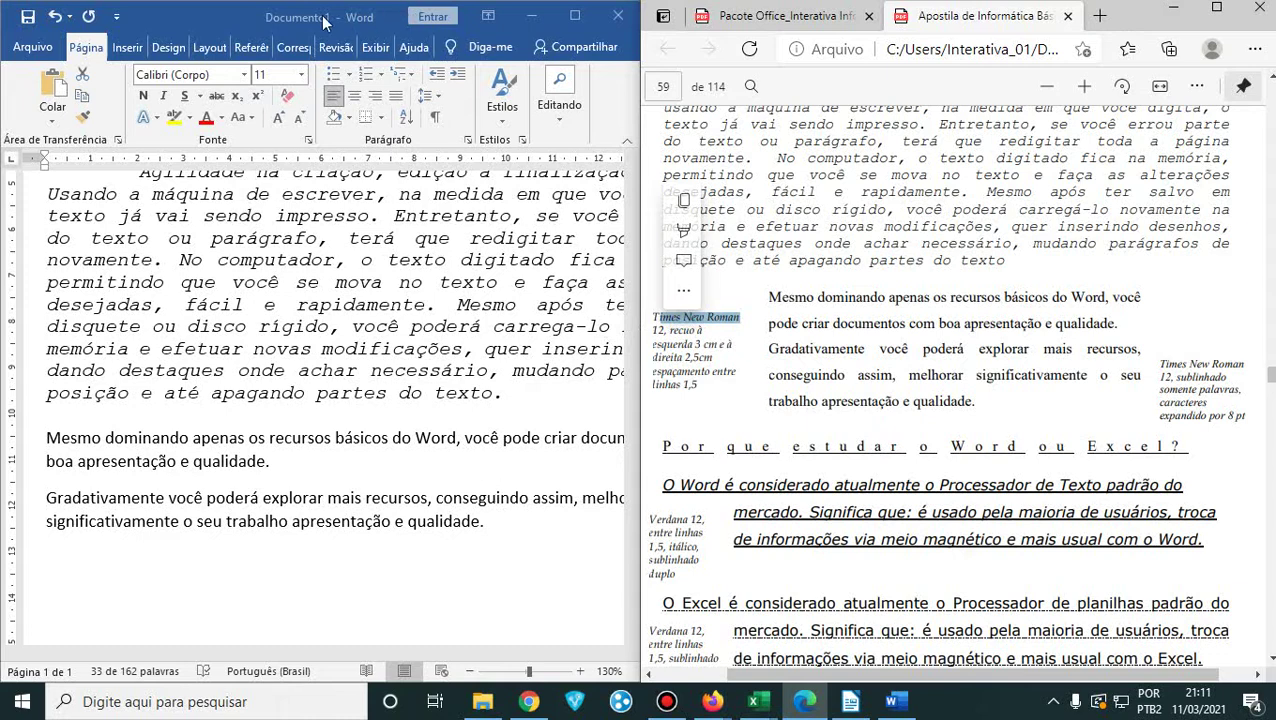
click(245, 20)
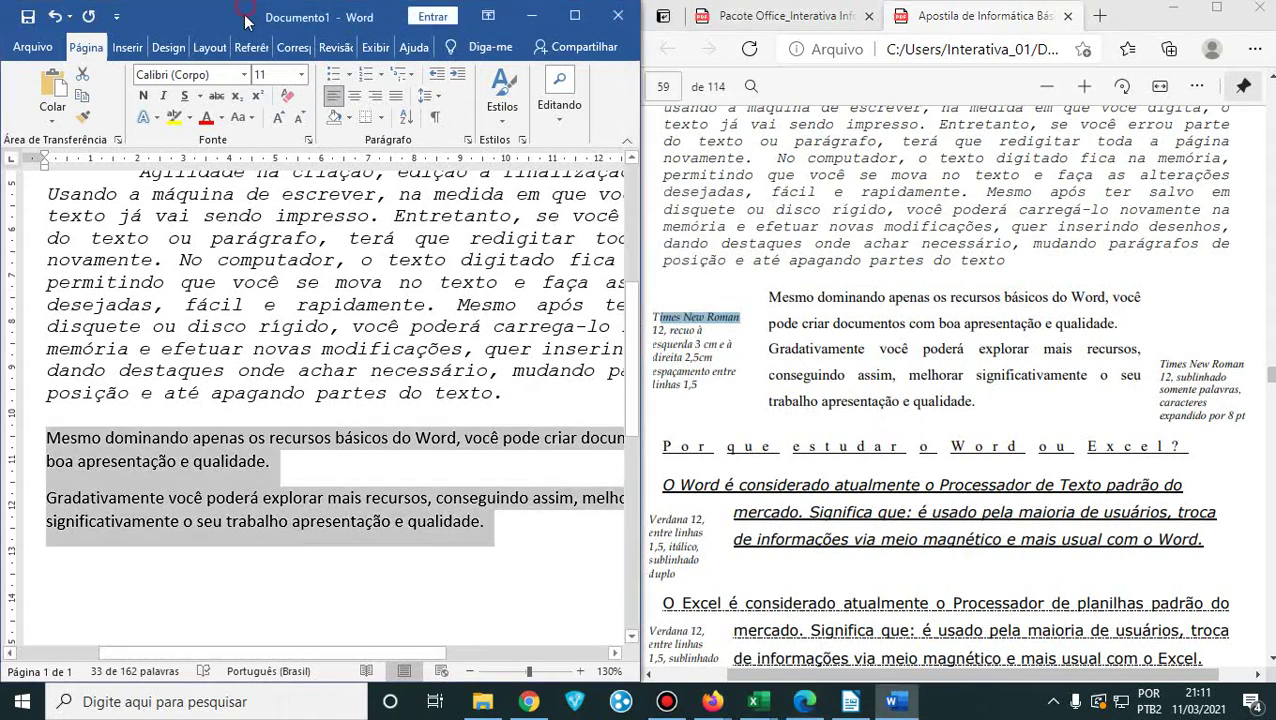
click(244, 78)
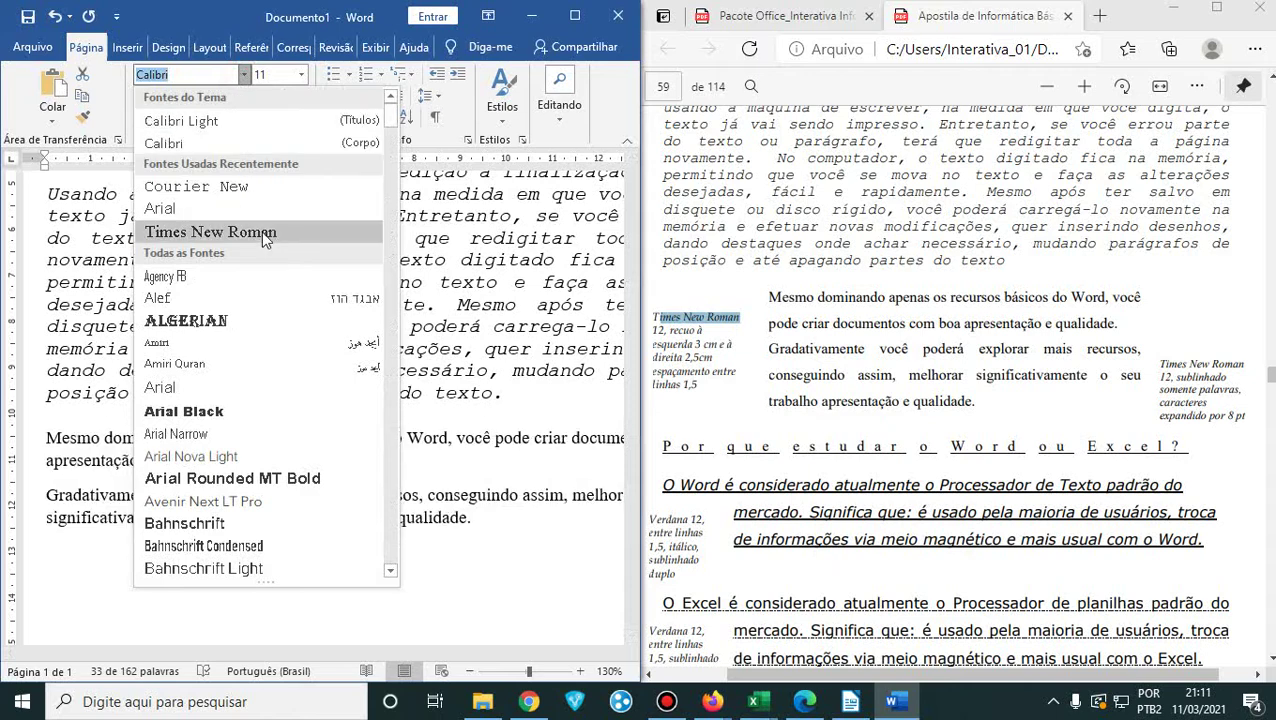
click(263, 233)
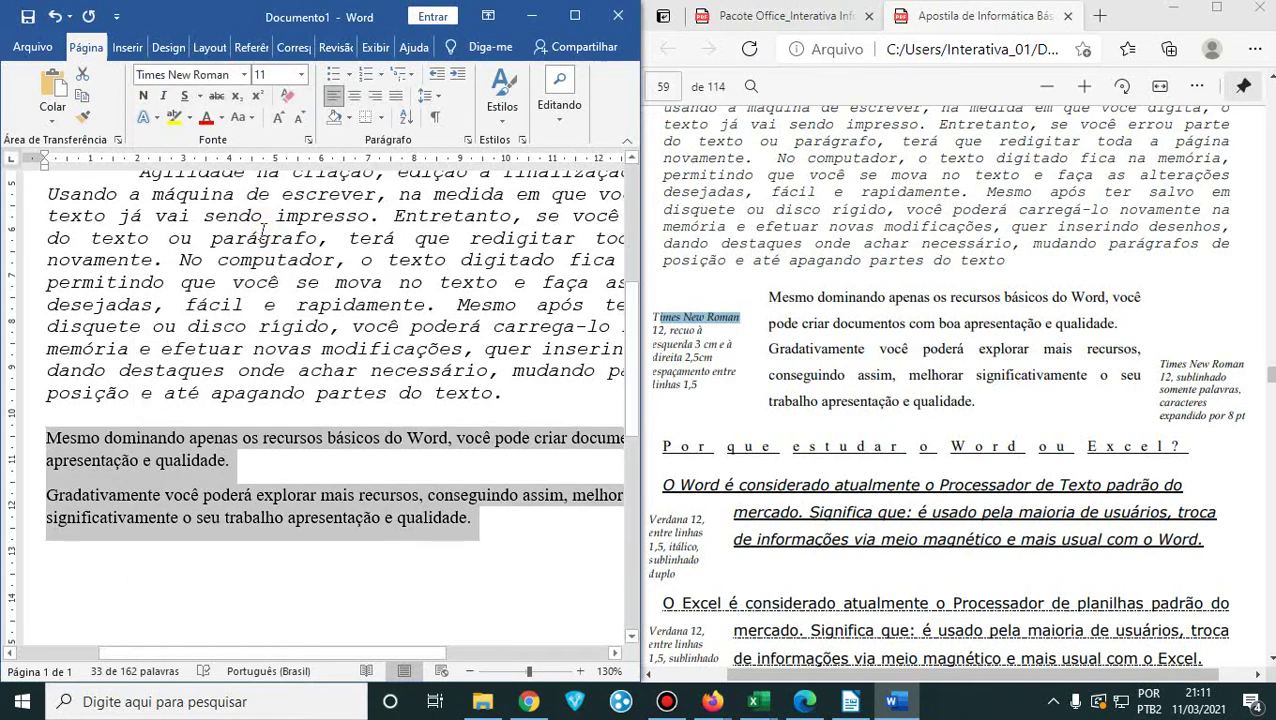
click(300, 74)
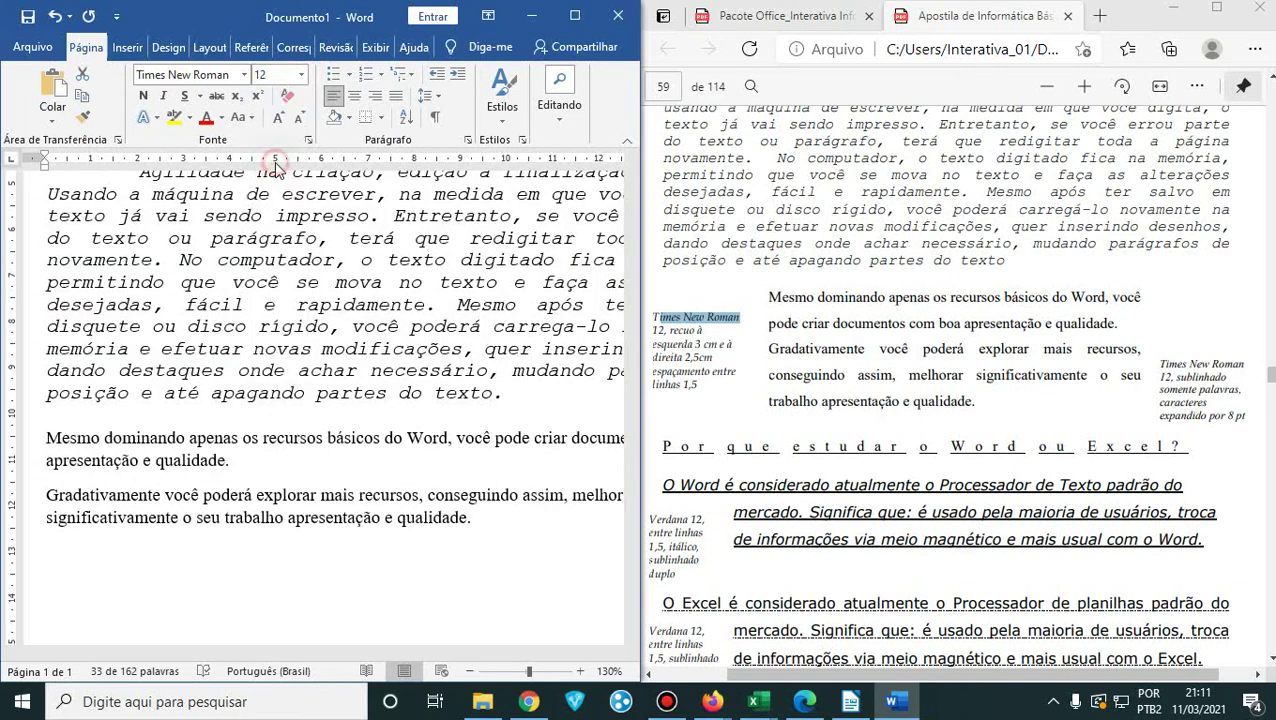
click(277, 170)
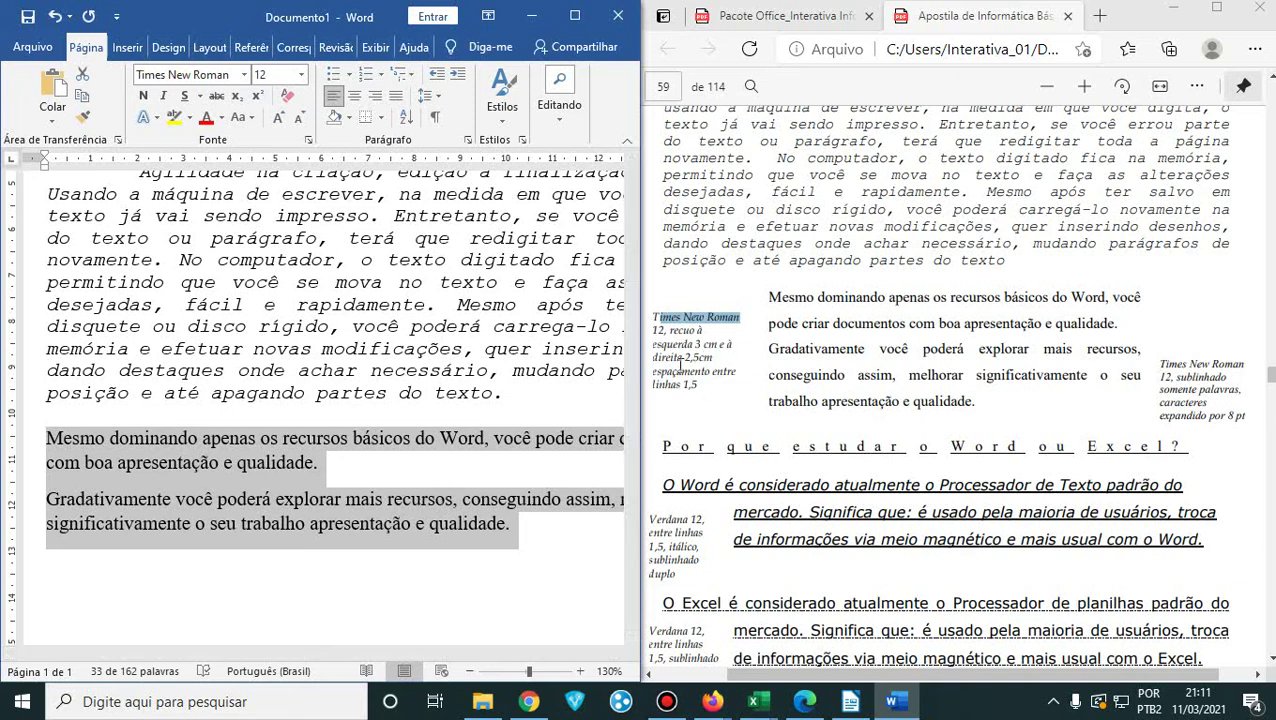
- Set the two selected paragraphs' indents to 3 cm on the left and 2,5 cm on the right, as the handout note specifies
click(576, 17)
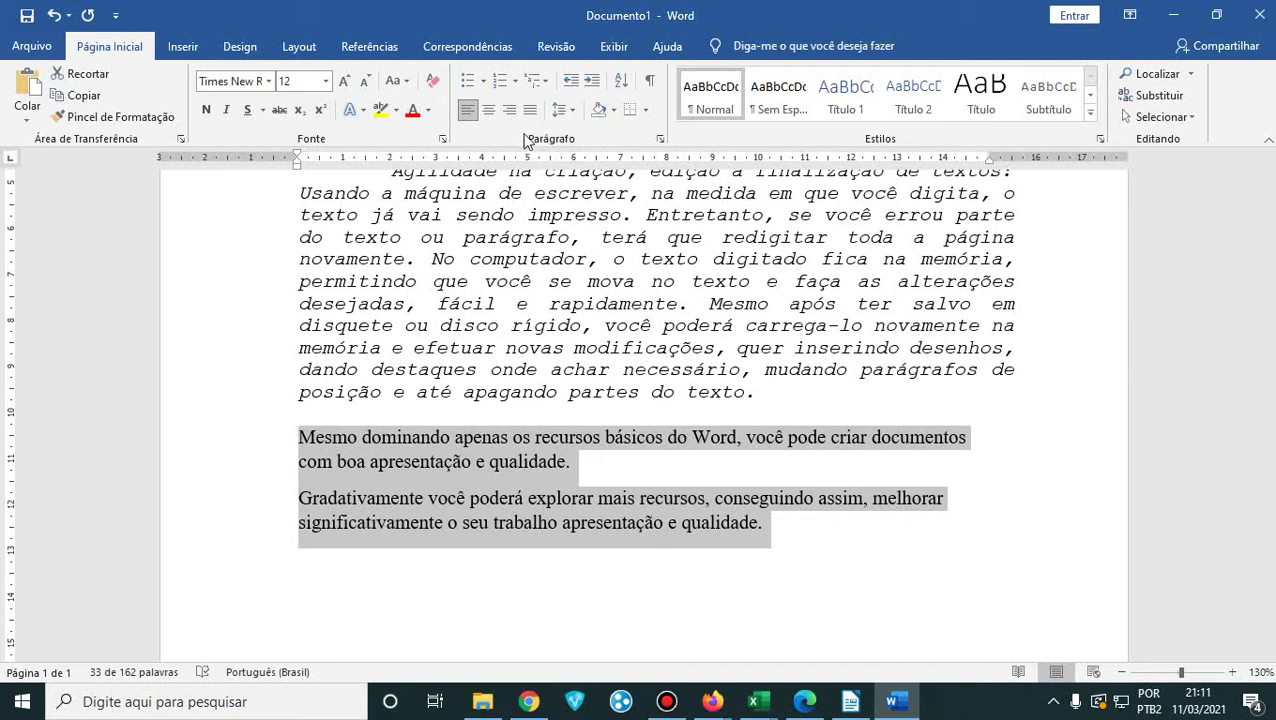
click(664, 142)
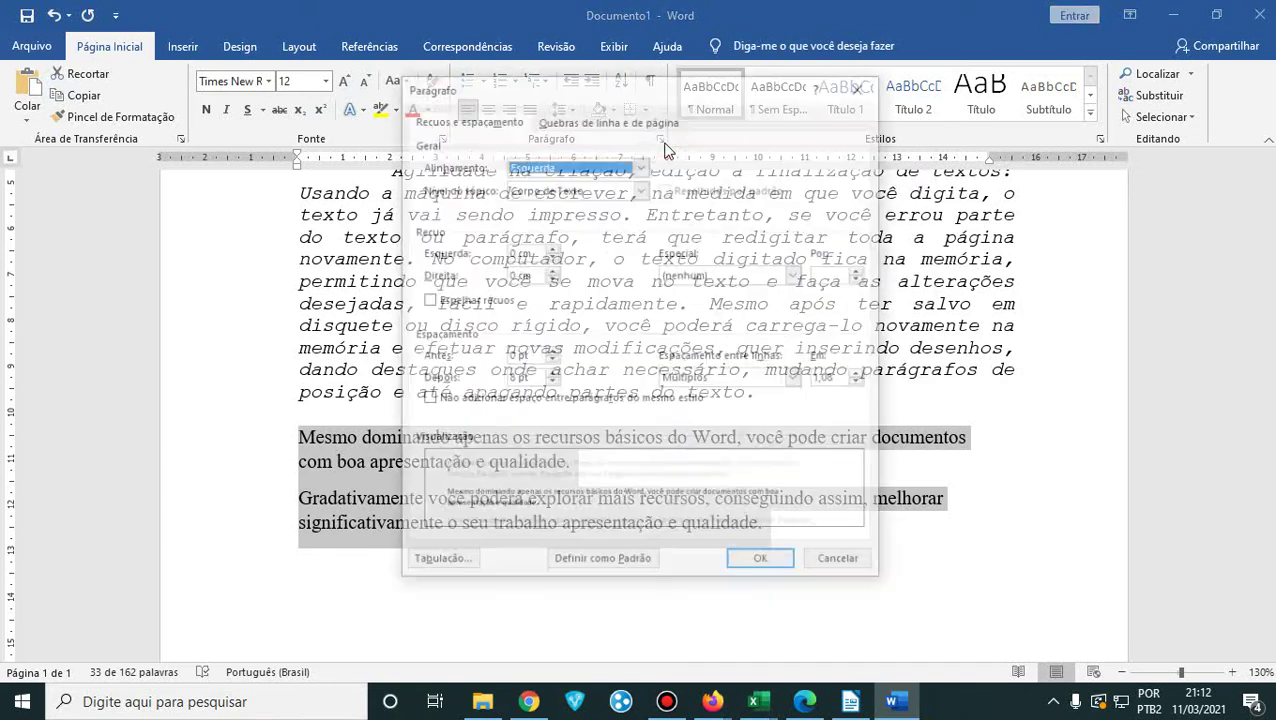
drag(654, 95, 710, 132)
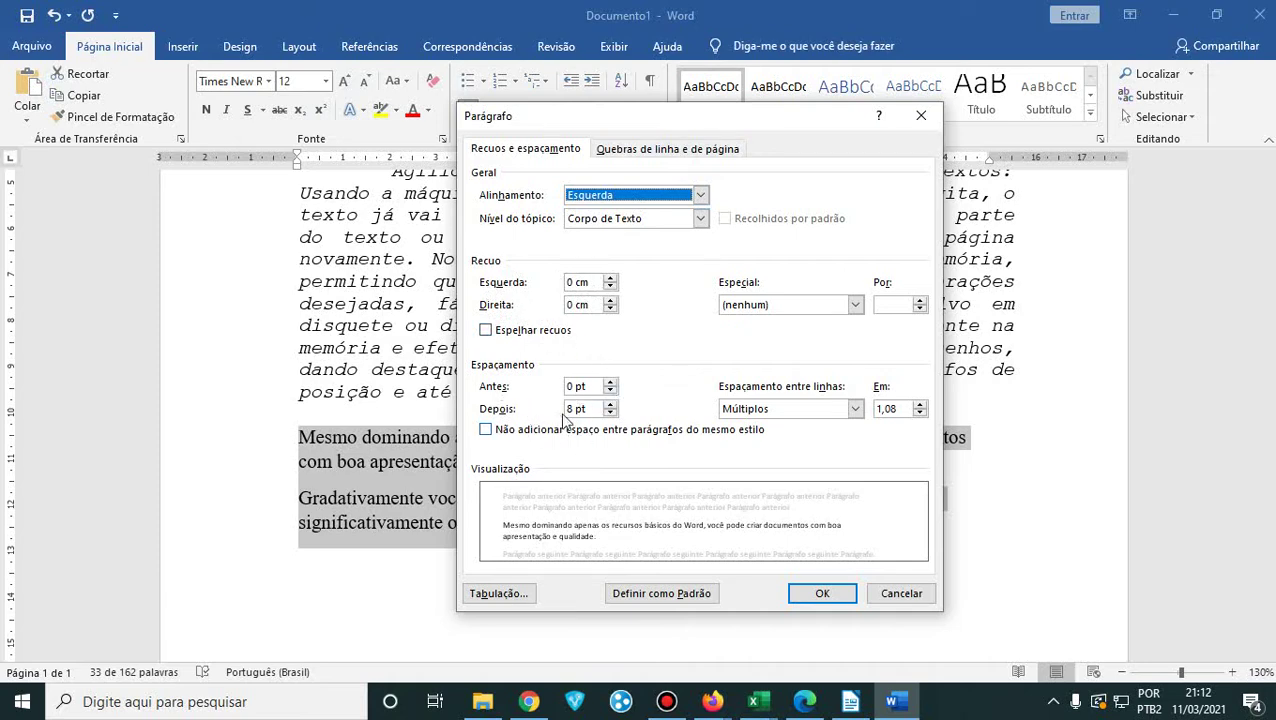
click(805, 706)
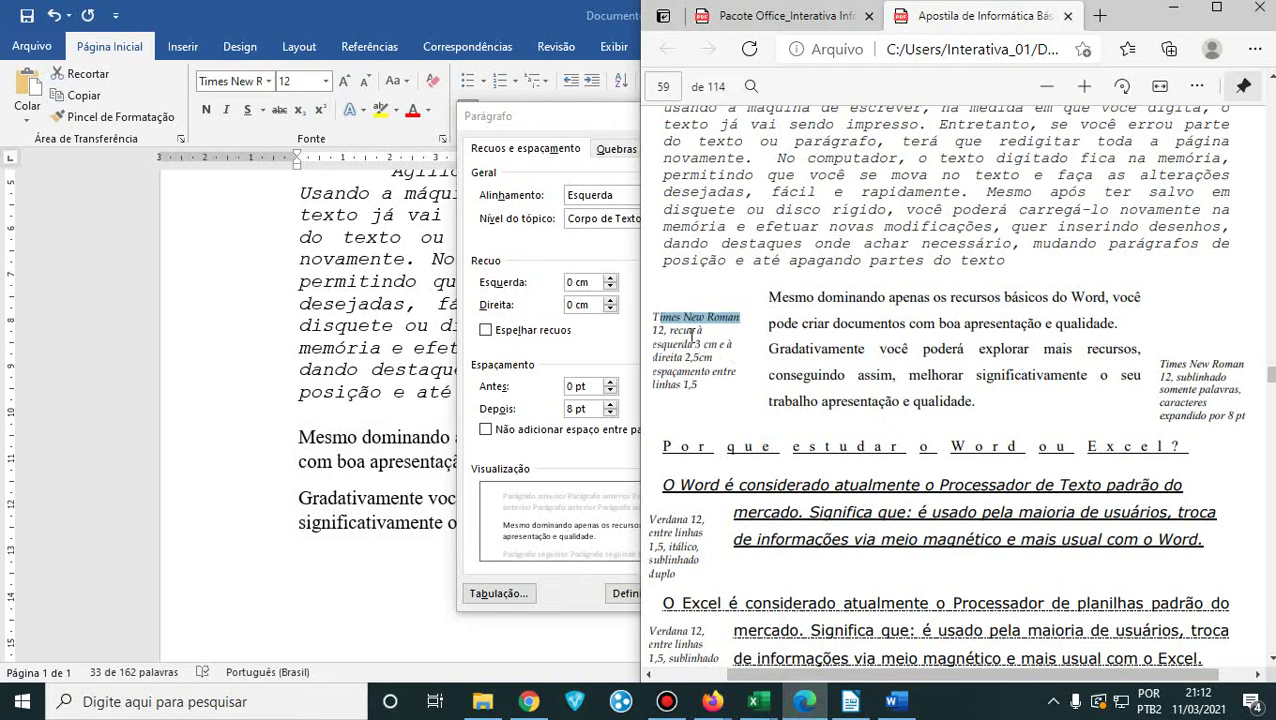
drag(669, 330, 702, 345)
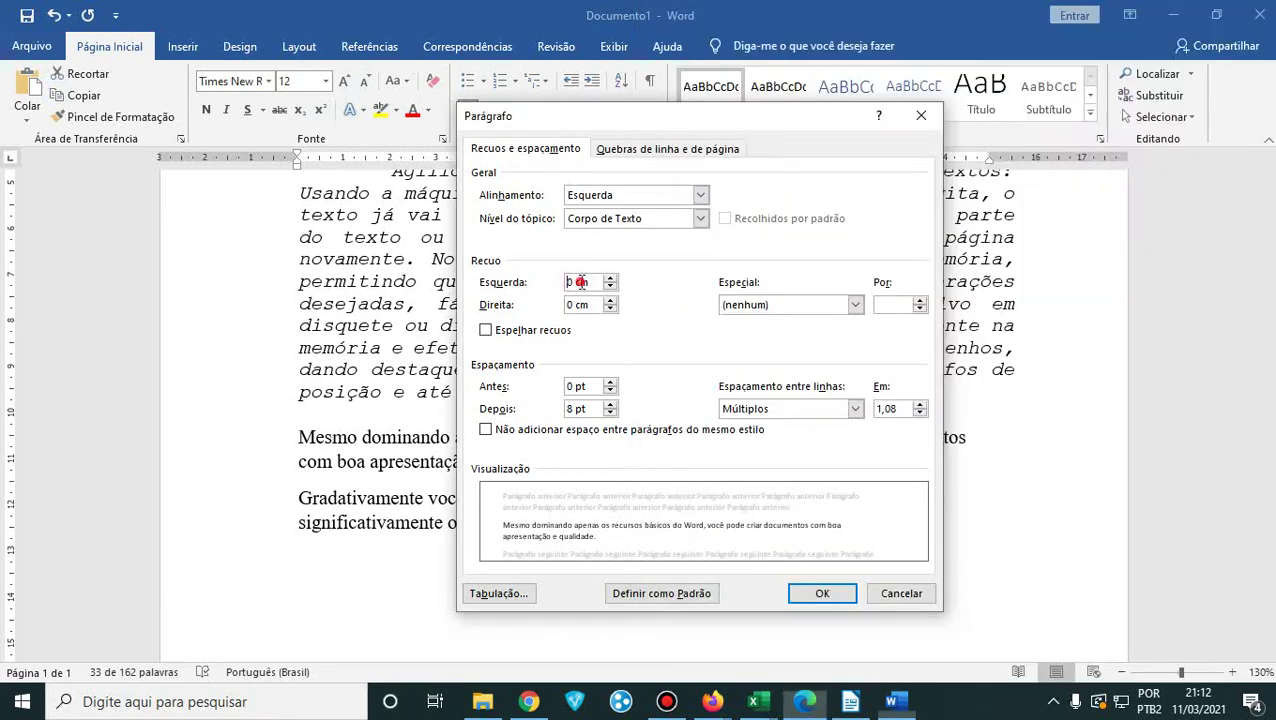
click(578, 282)
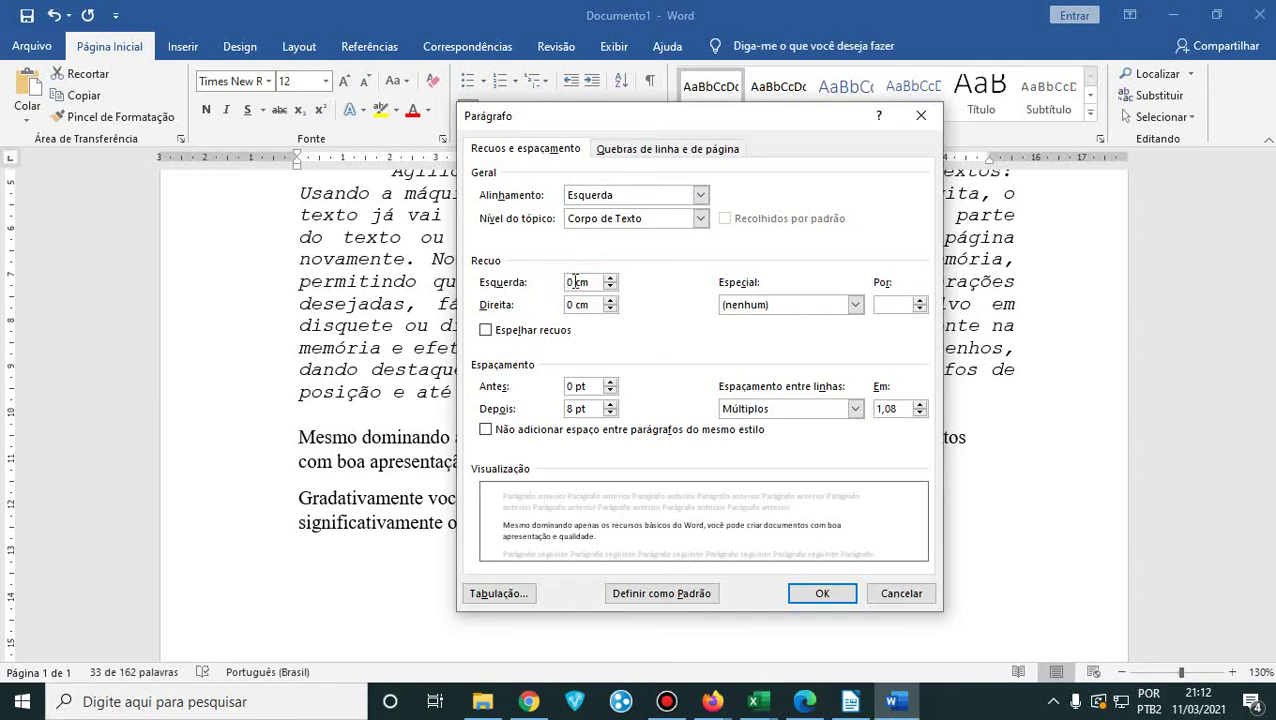
drag(572, 282, 561, 282)
click(804, 701)
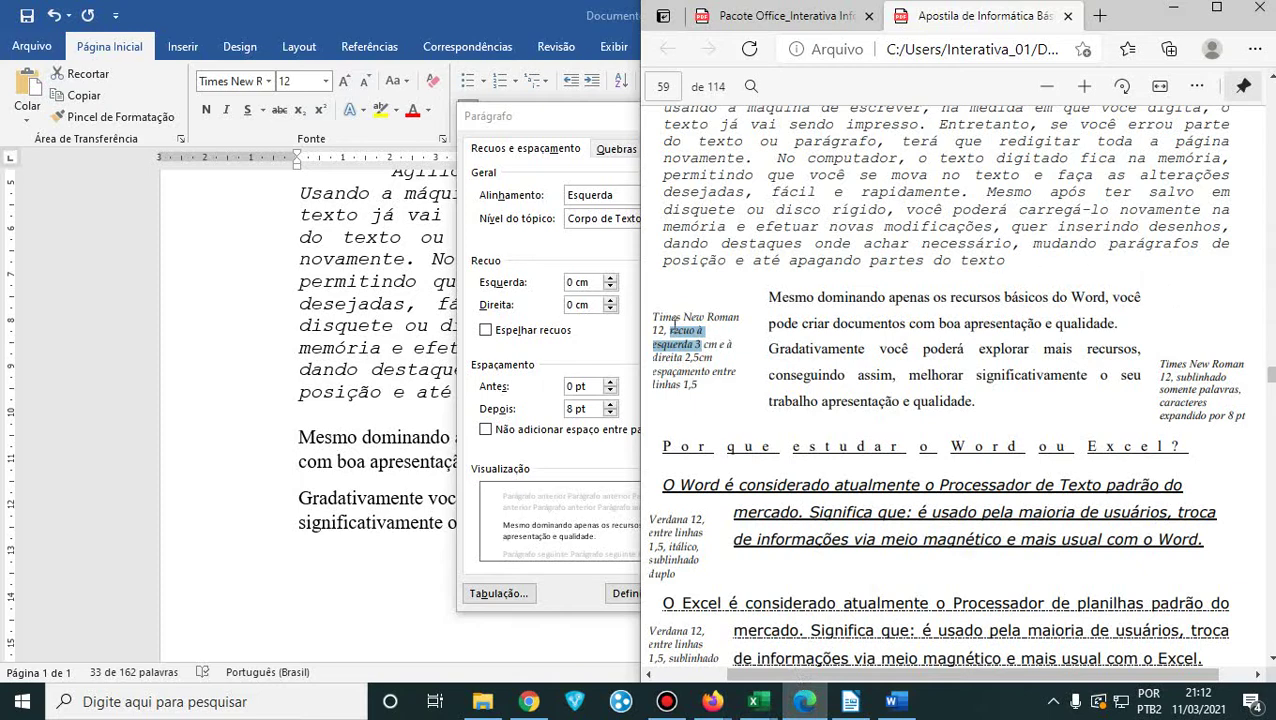
click(535, 109)
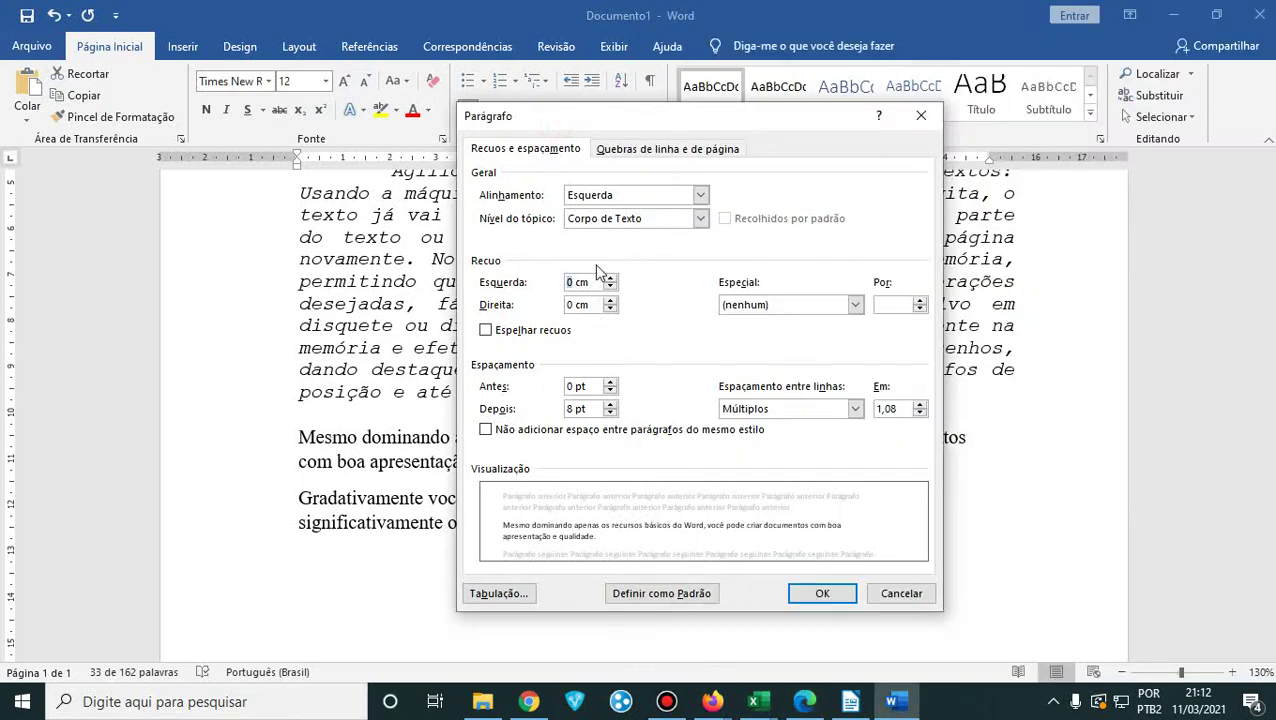
text(3)
click(611, 279)
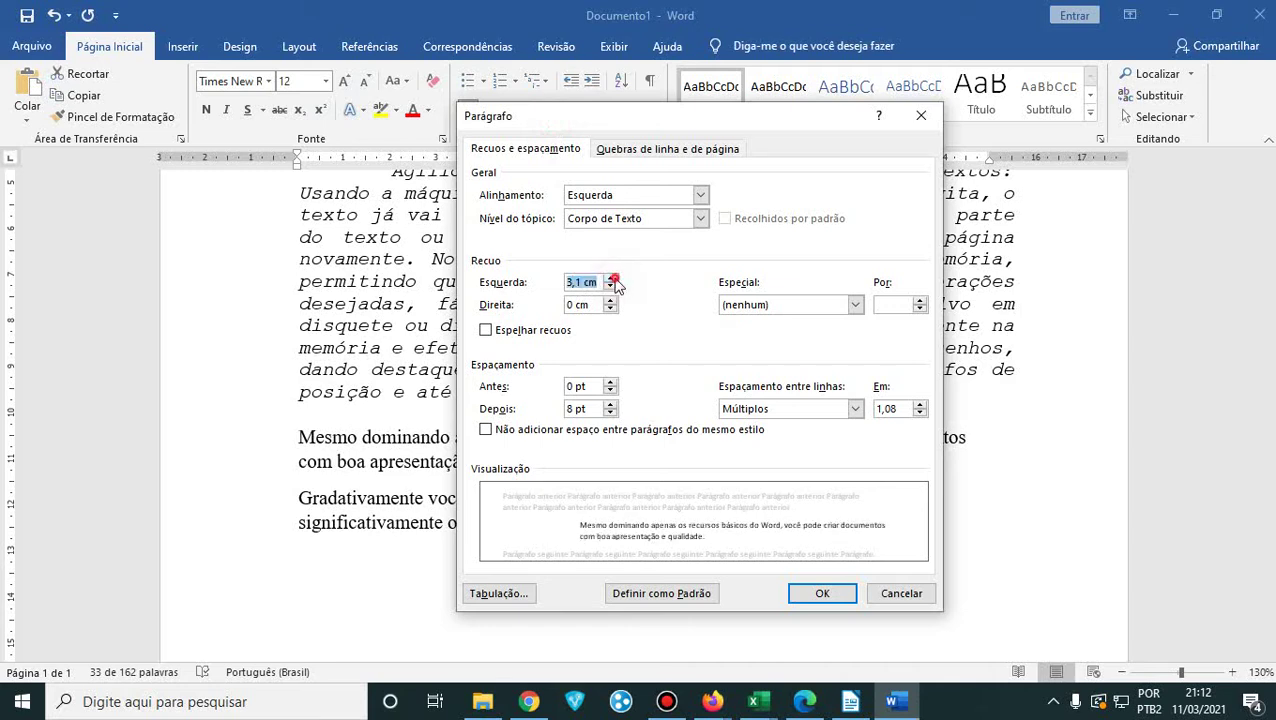
click(611, 287)
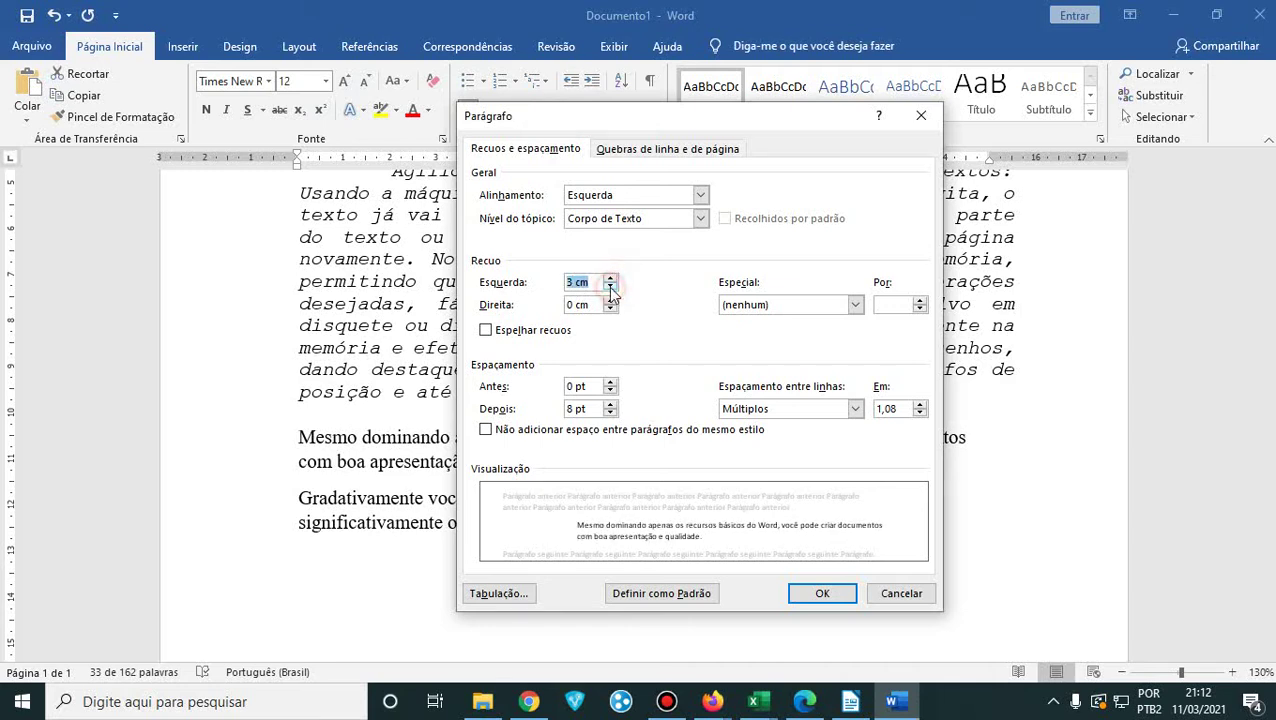
click(577, 308)
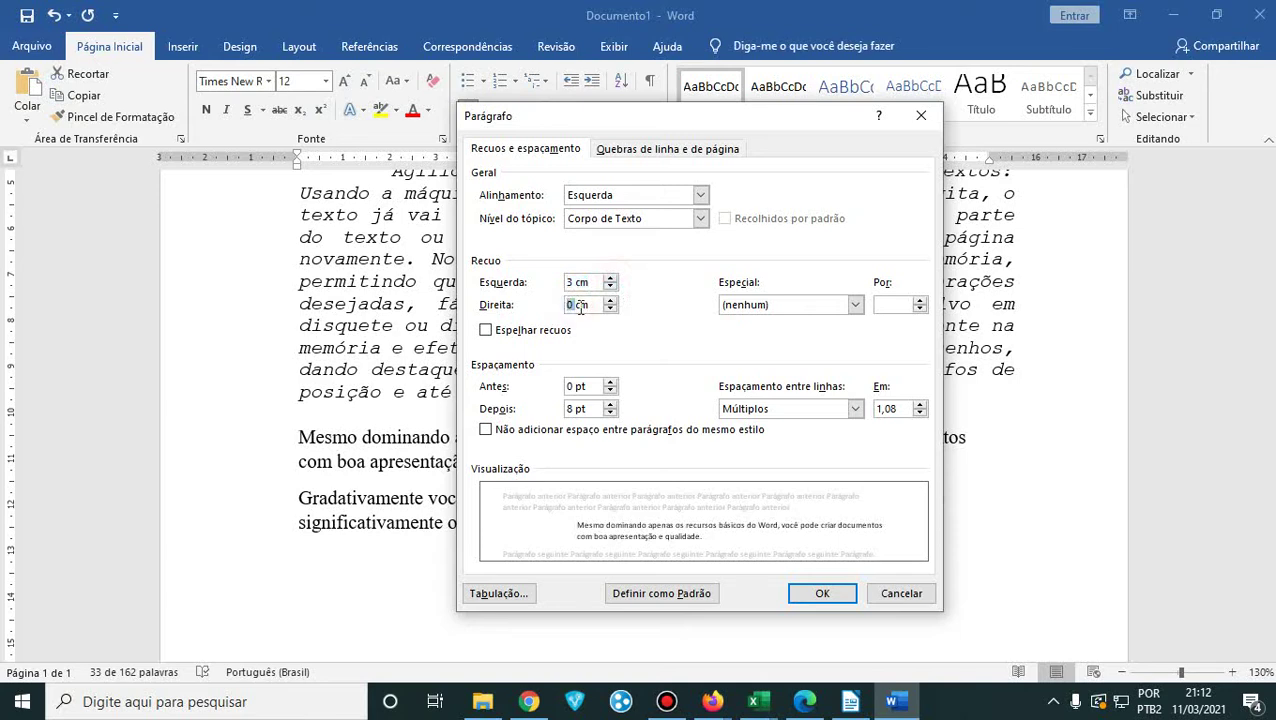
text(2,5)
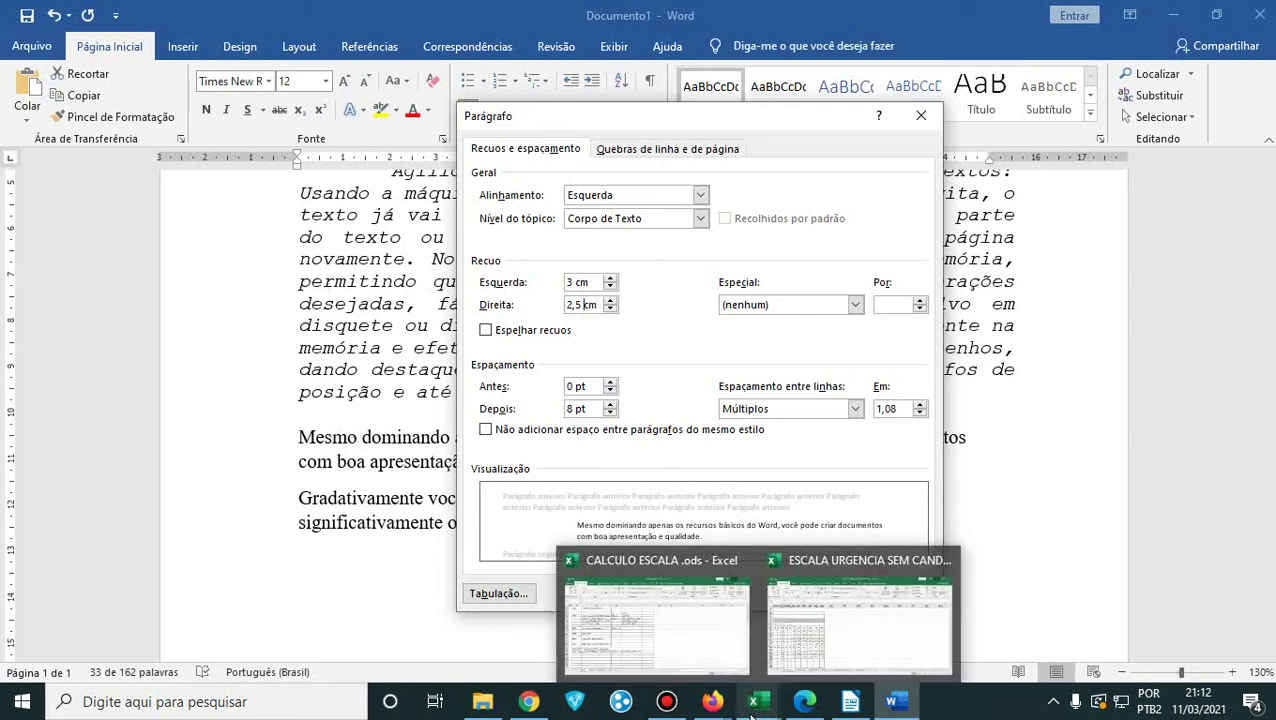
- Check the handout's spacing note, set the line spacing to 1,5 linhas and apply the paragraph settings
mouse_move(804, 701)
click(831, 573)
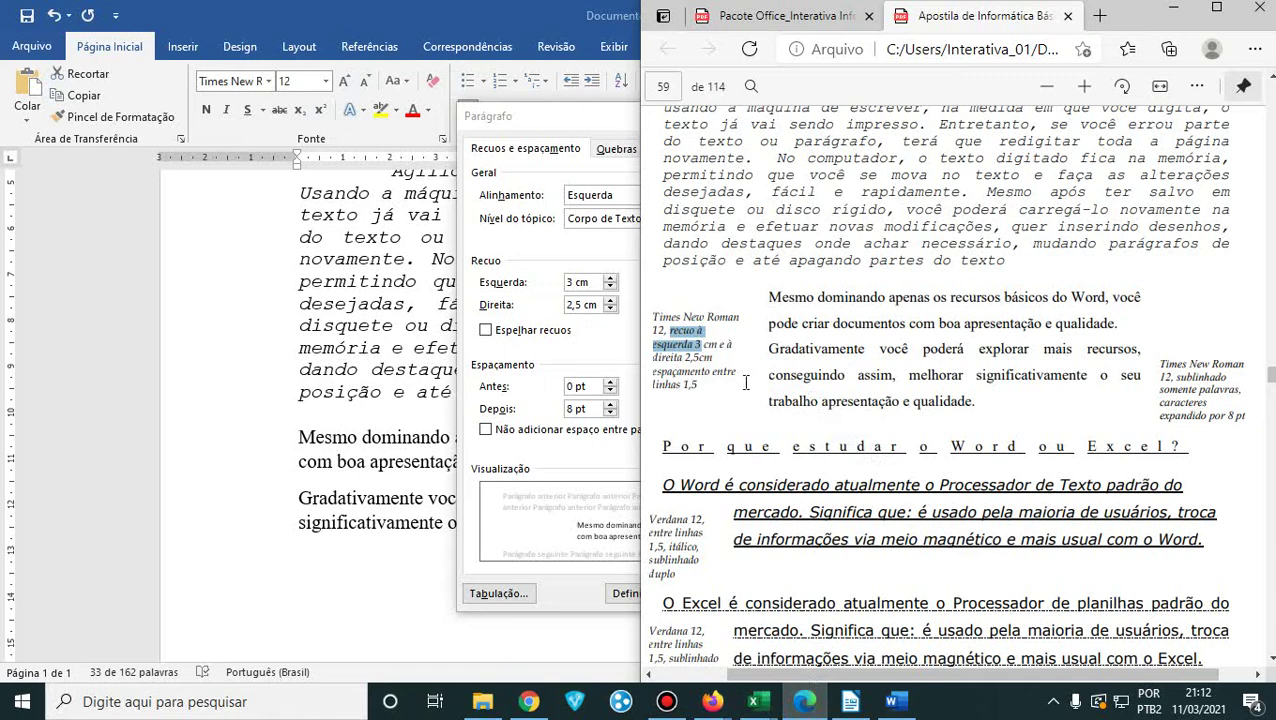
drag(713, 372, 676, 372)
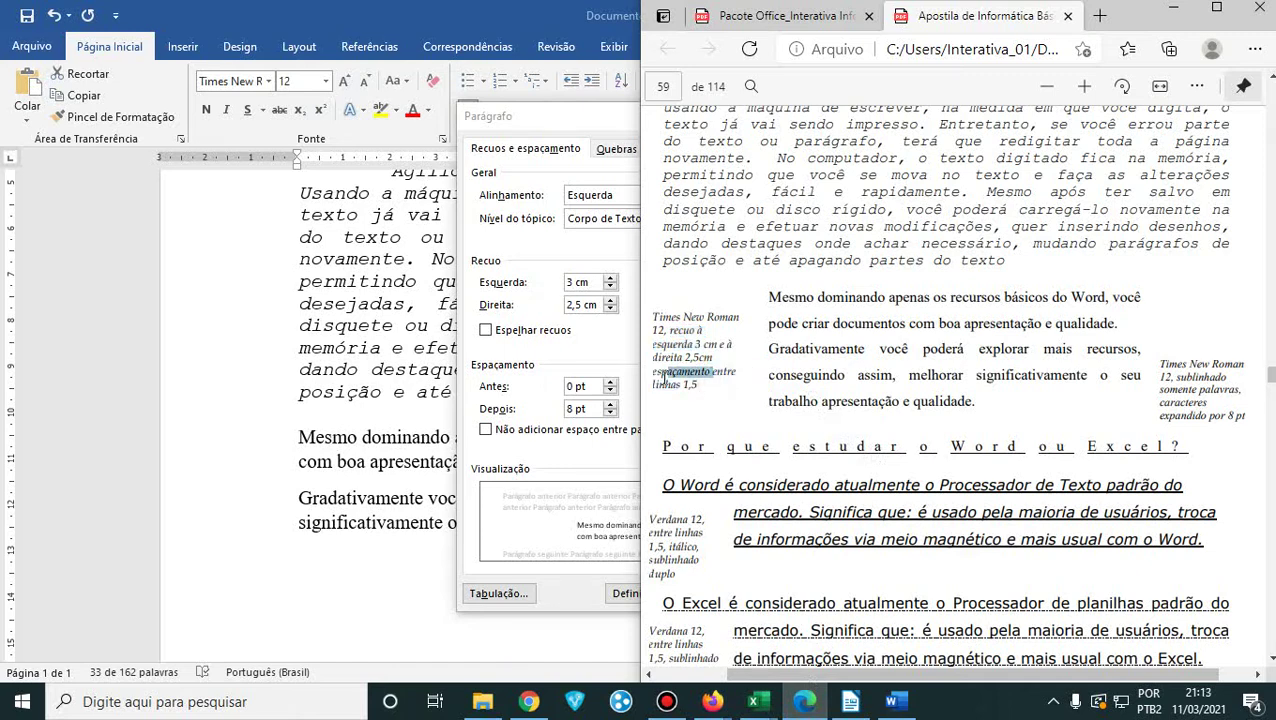
click(1174, 9)
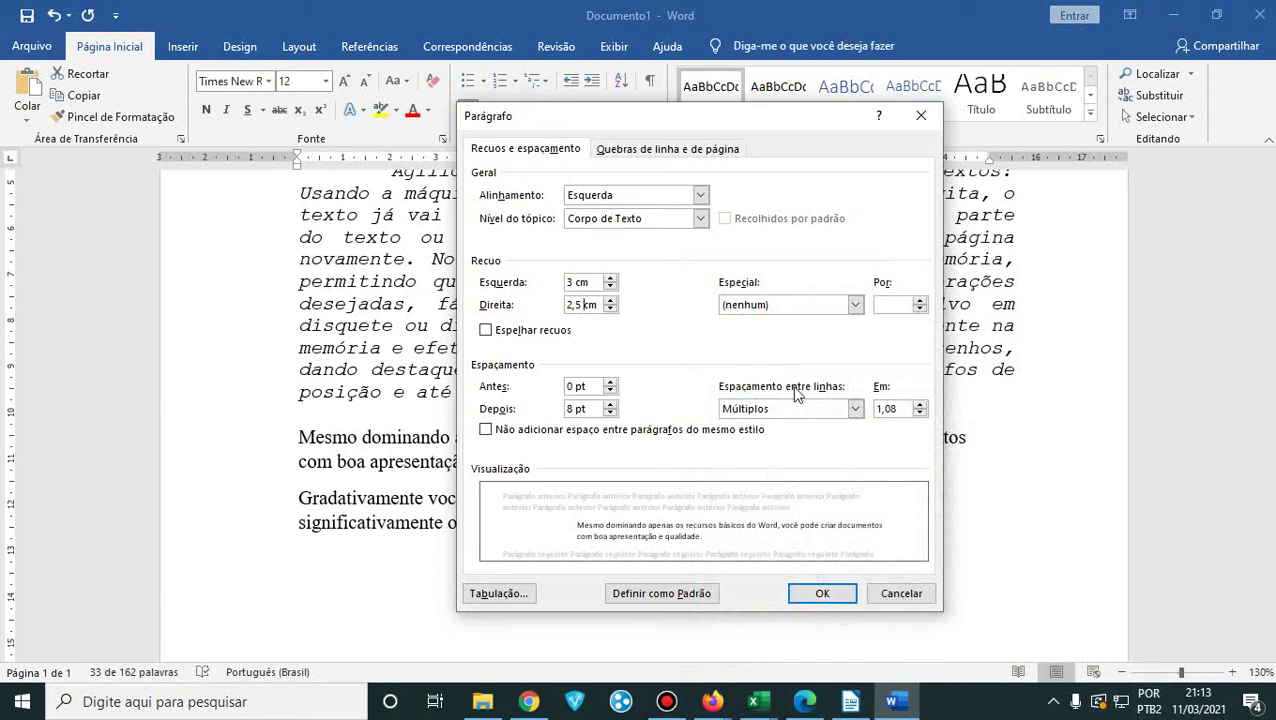
click(853, 411)
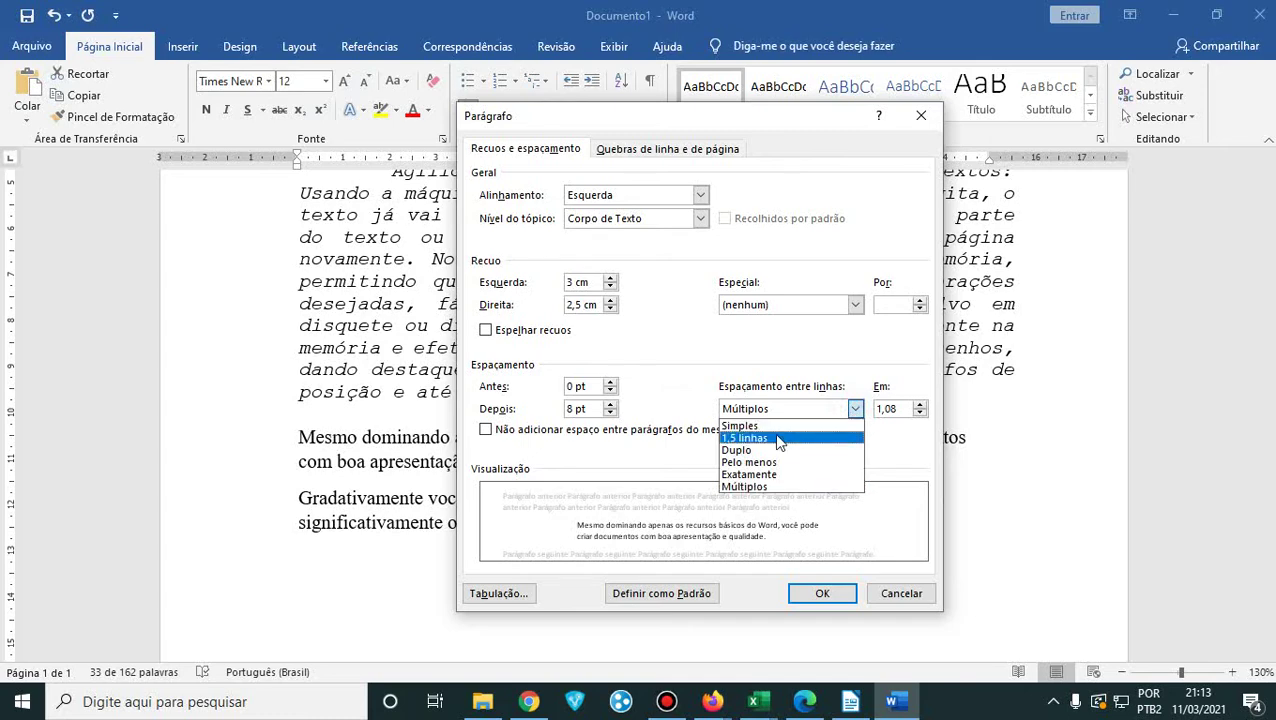
click(778, 440)
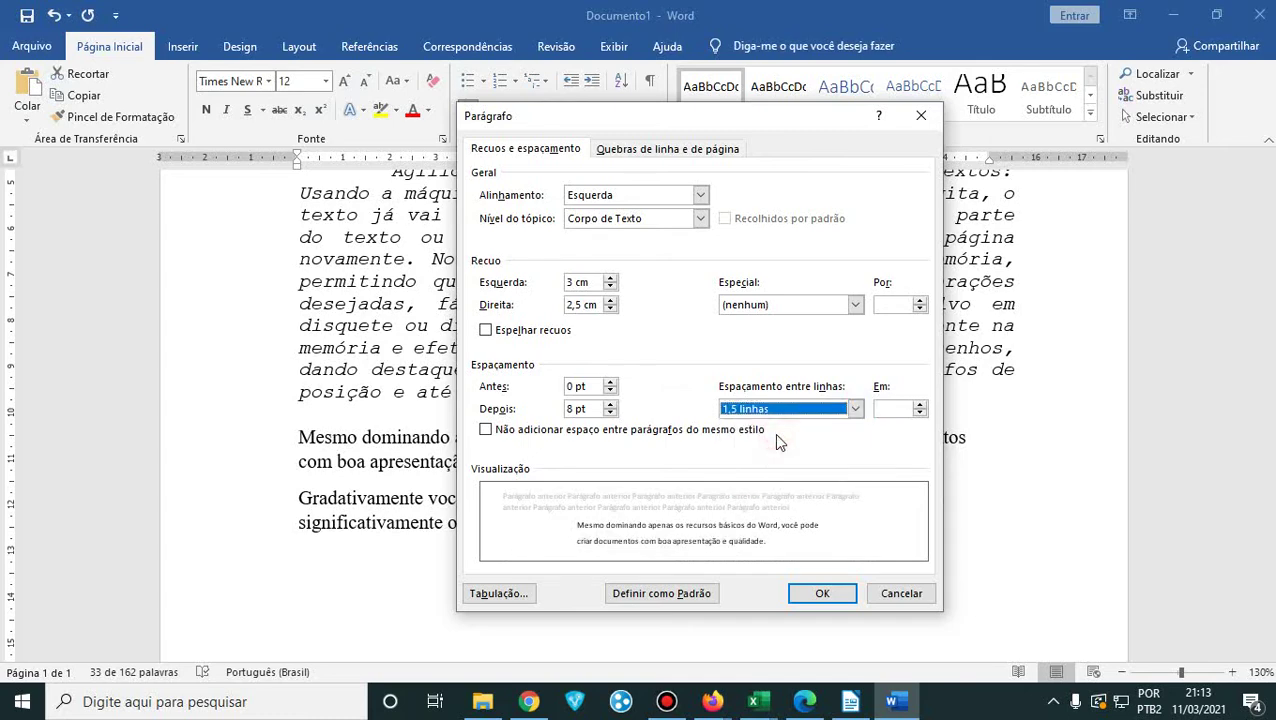
click(823, 594)
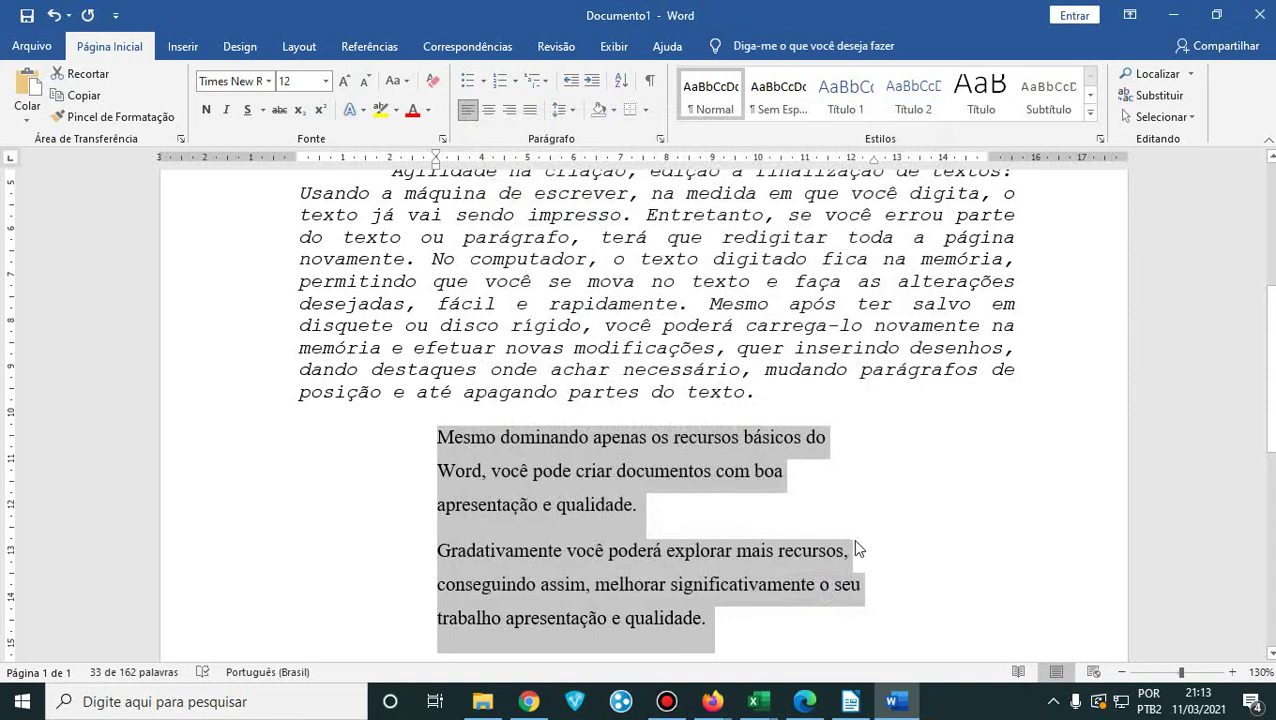
- Compare the two formatted paragraphs with the handout passage and review their indent and line spacing settings
scroll(852, 540, down, 1)
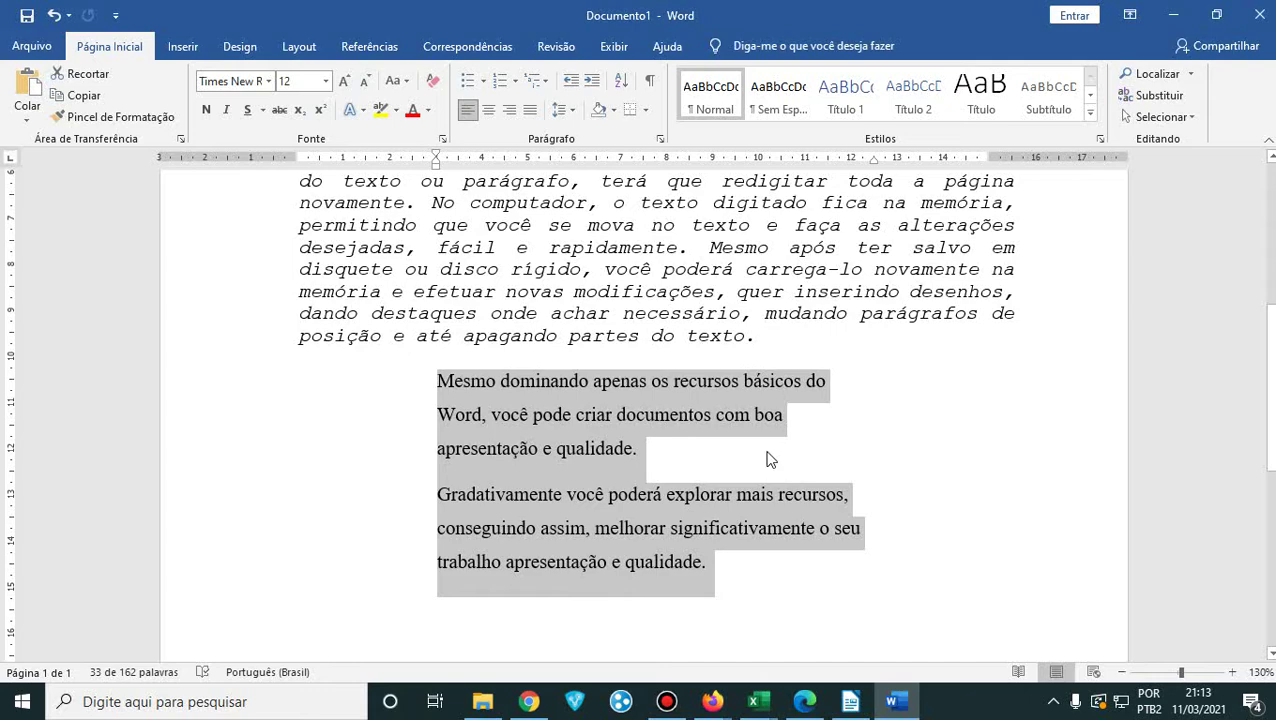
click(803, 703)
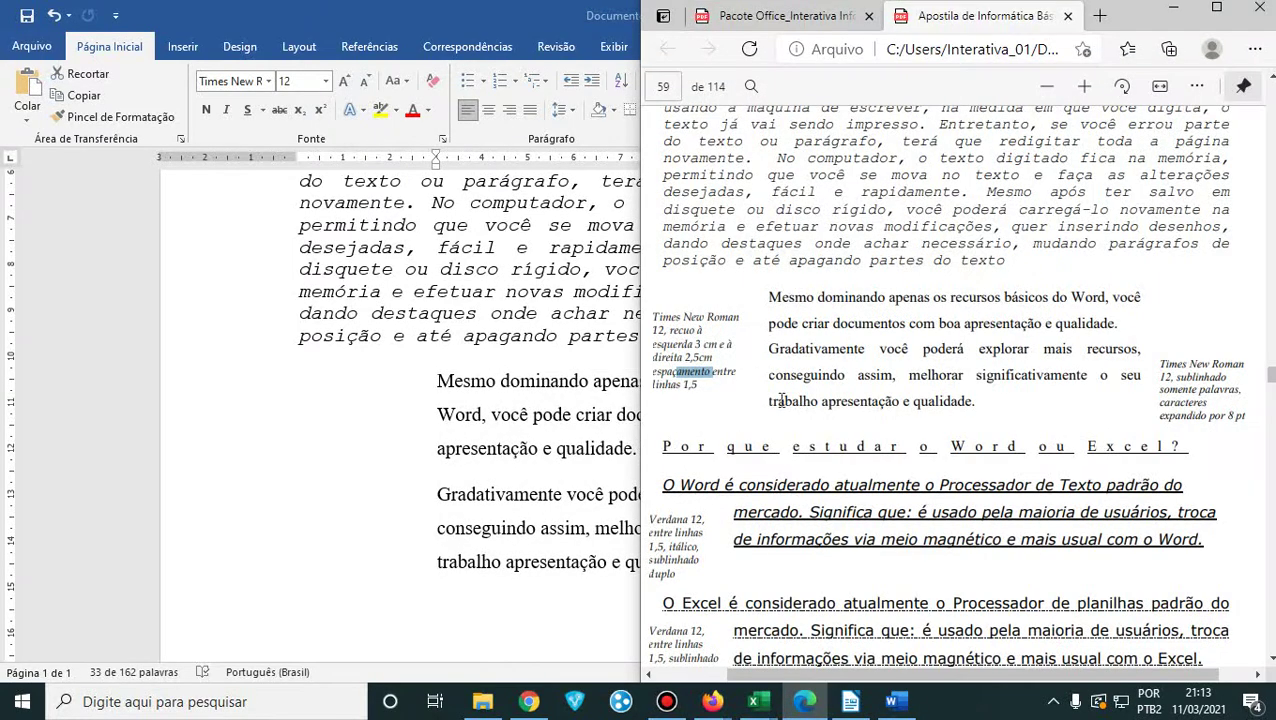
drag(768, 297, 988, 410)
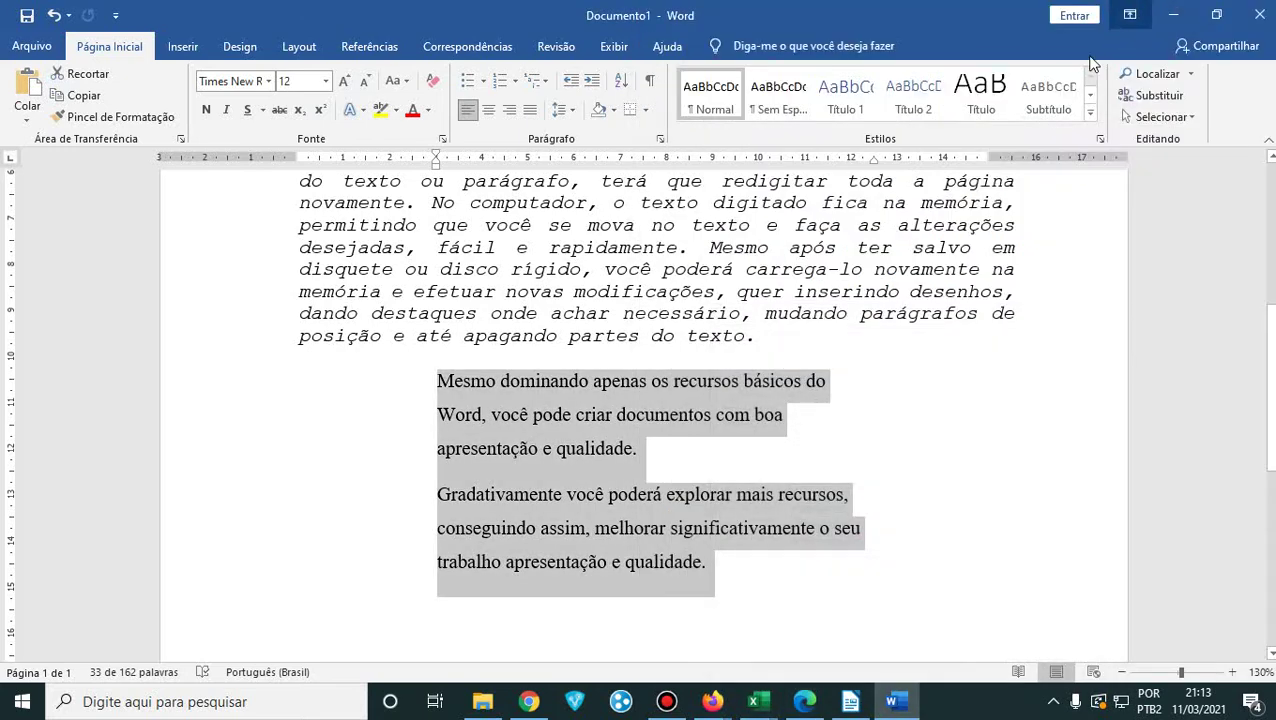
click(1173, 10)
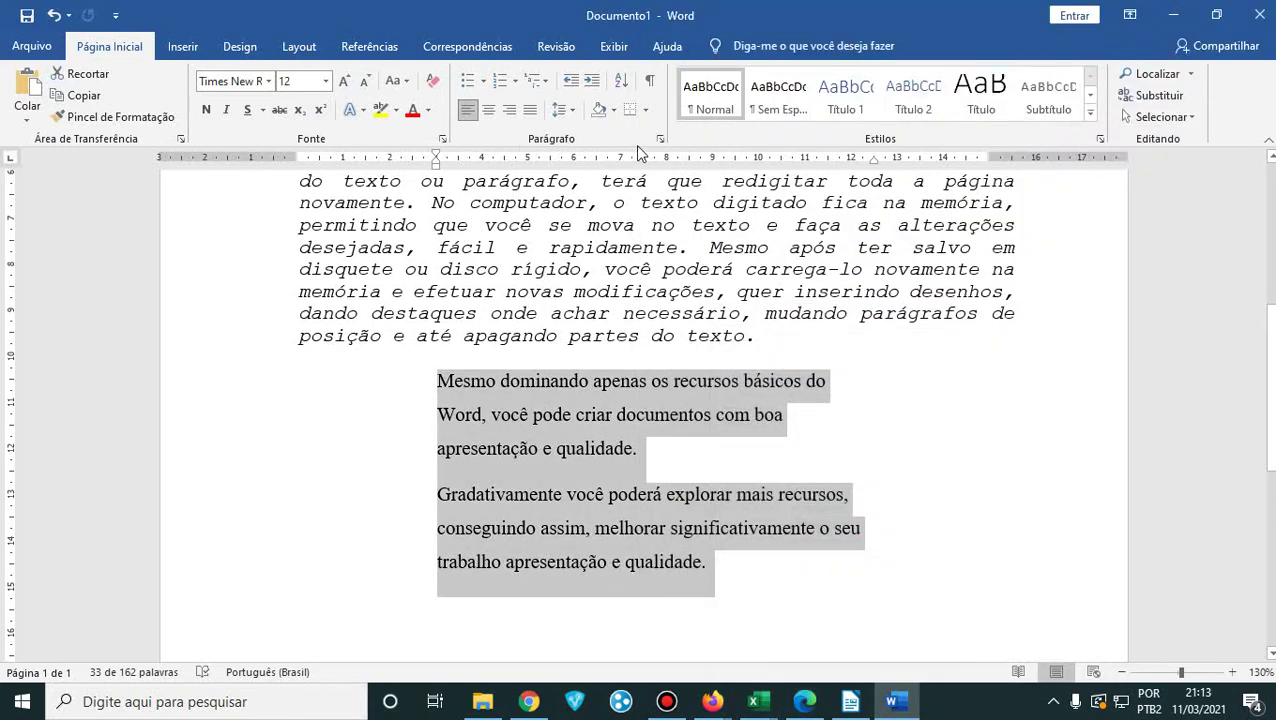
click(660, 140)
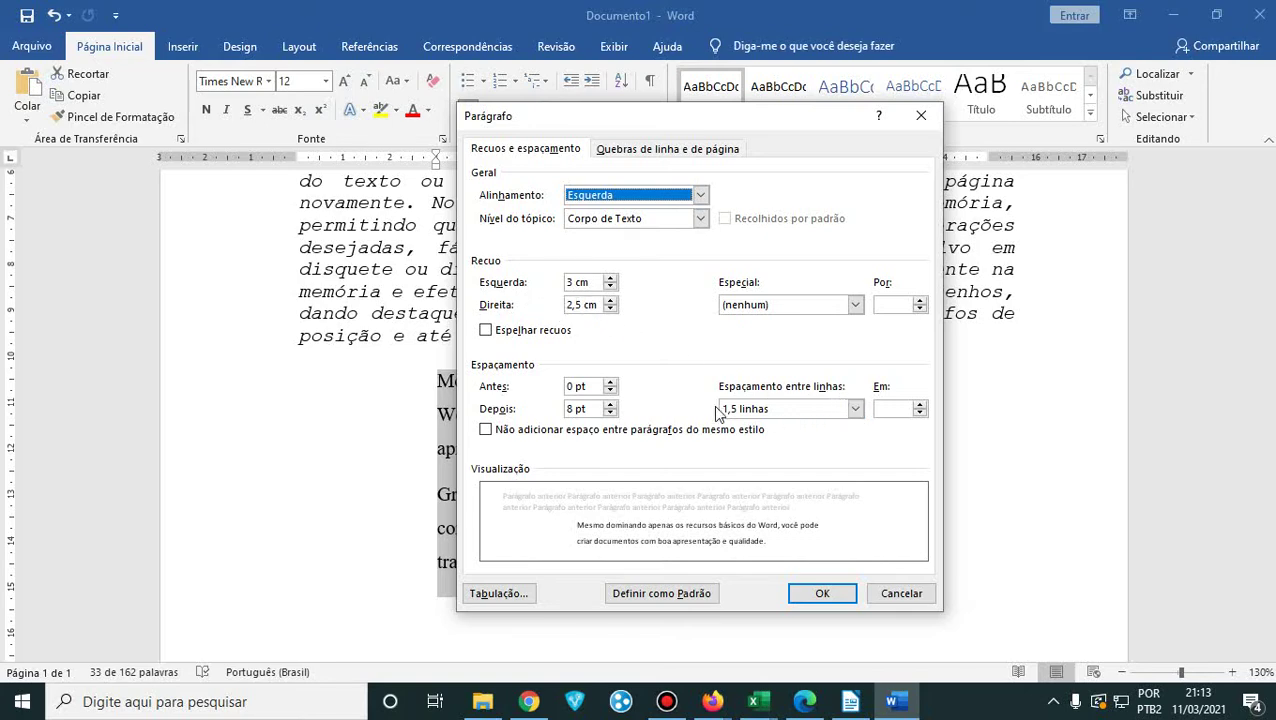
click(820, 596)
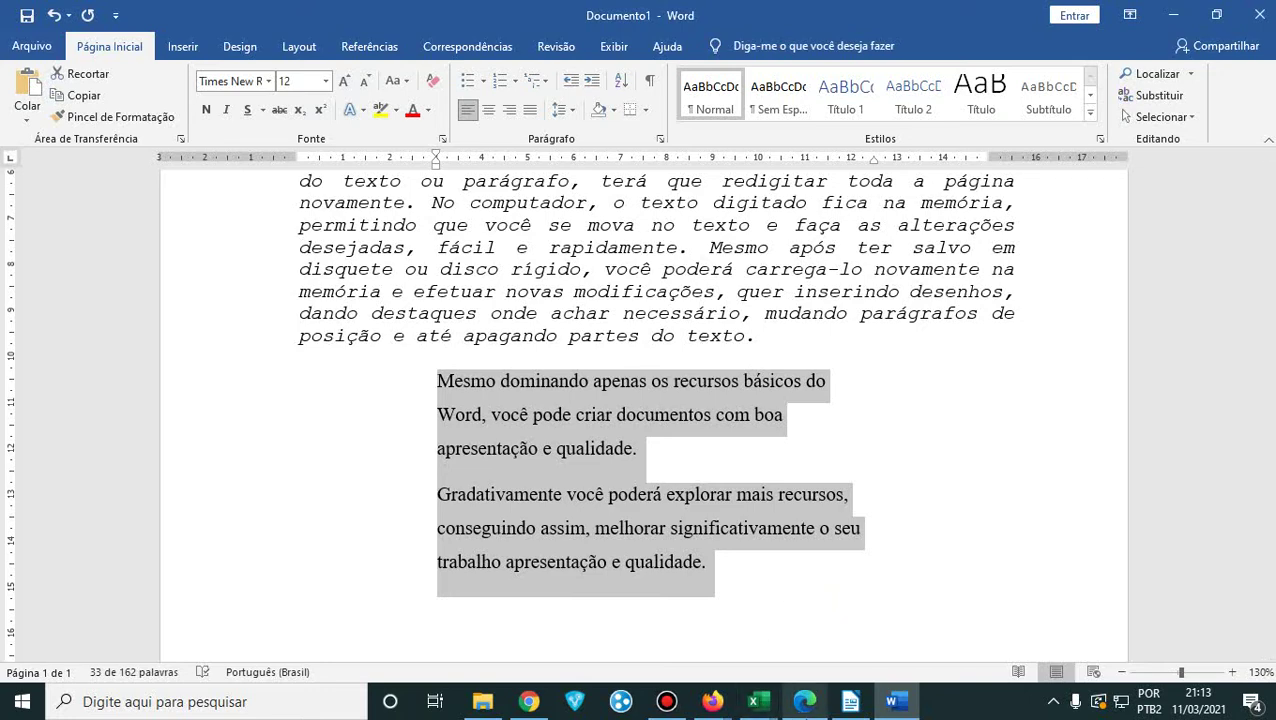
- Check the handout passage, try left, centred and right alignment on the two selected paragraphs, and leave them justified
click(805, 701)
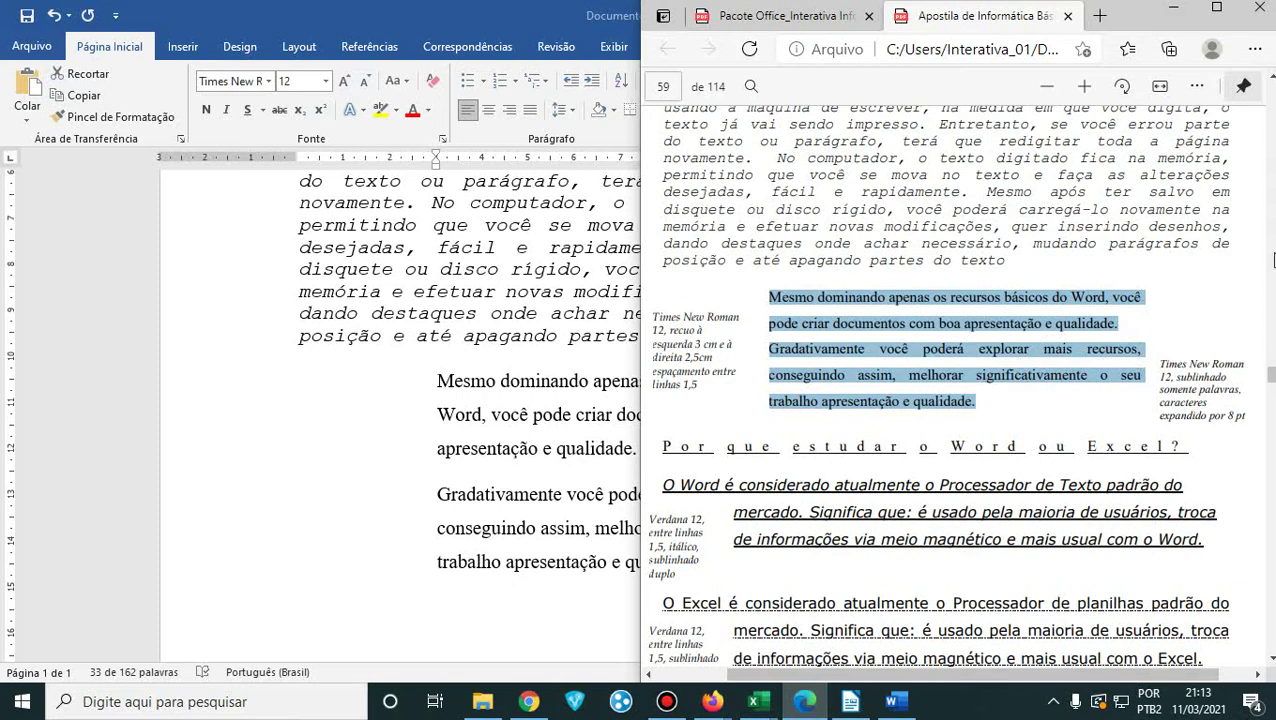
double_click(472, 9)
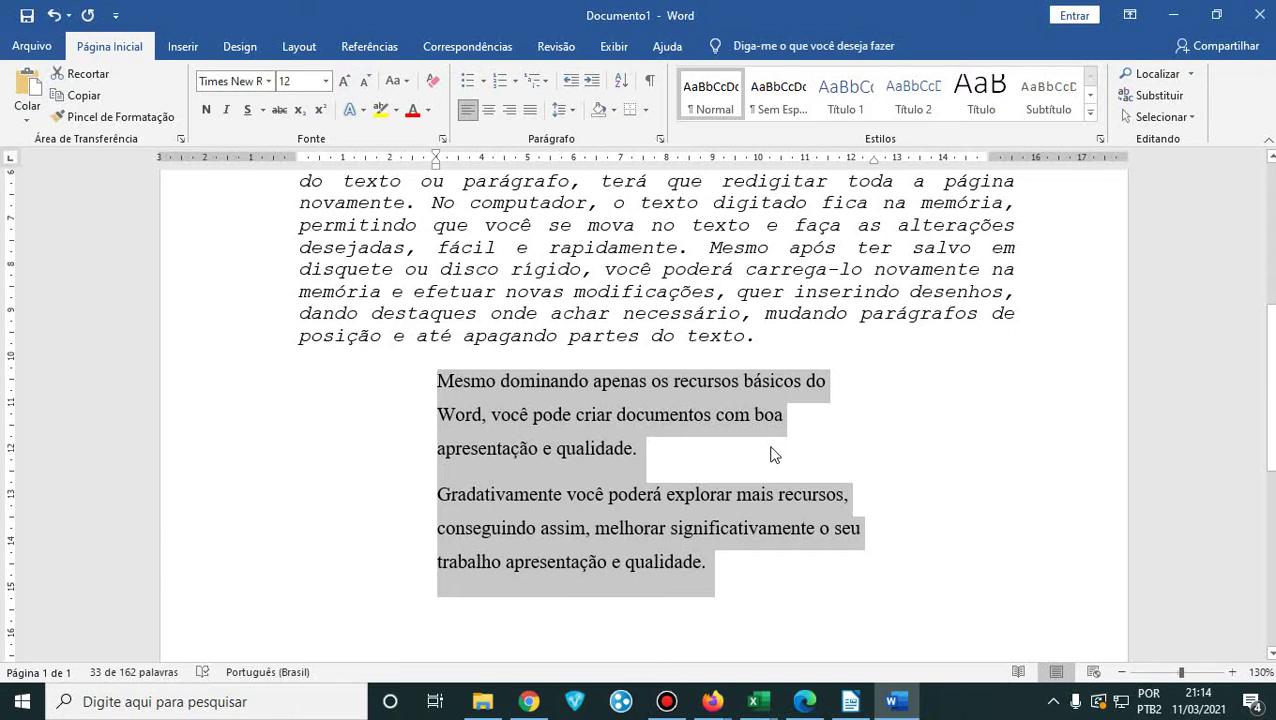
click(531, 117)
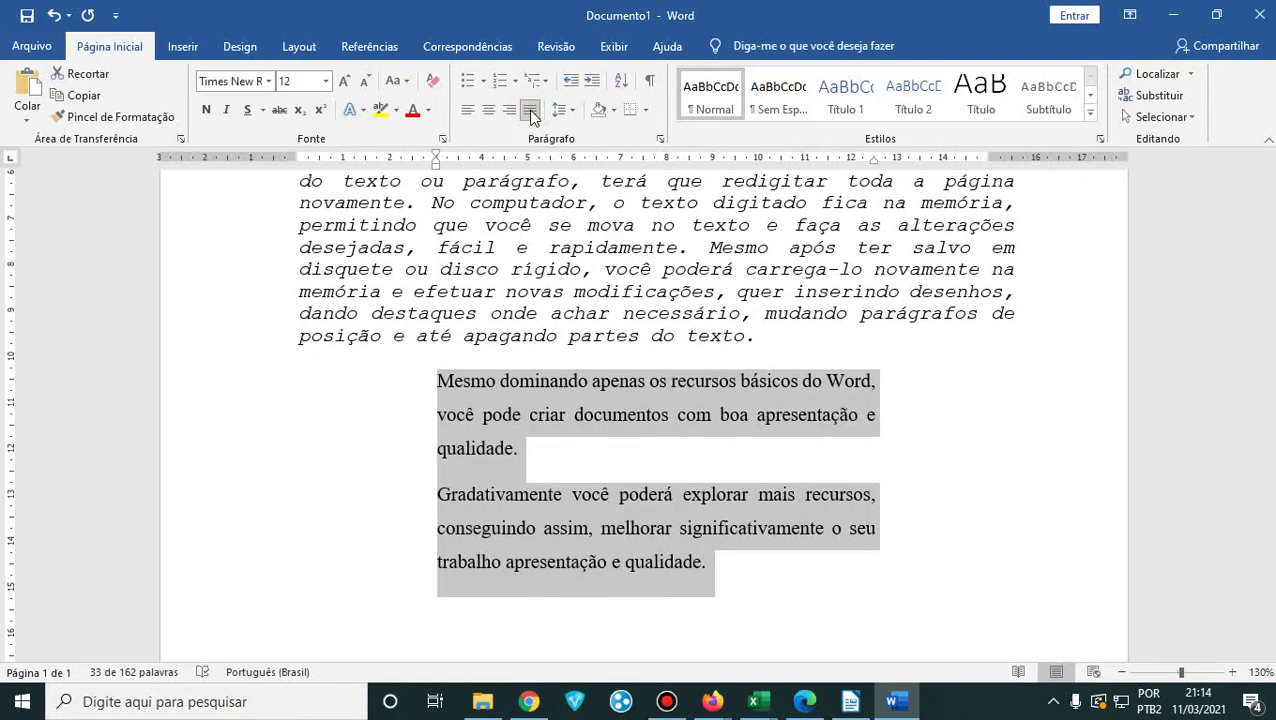
click(468, 112)
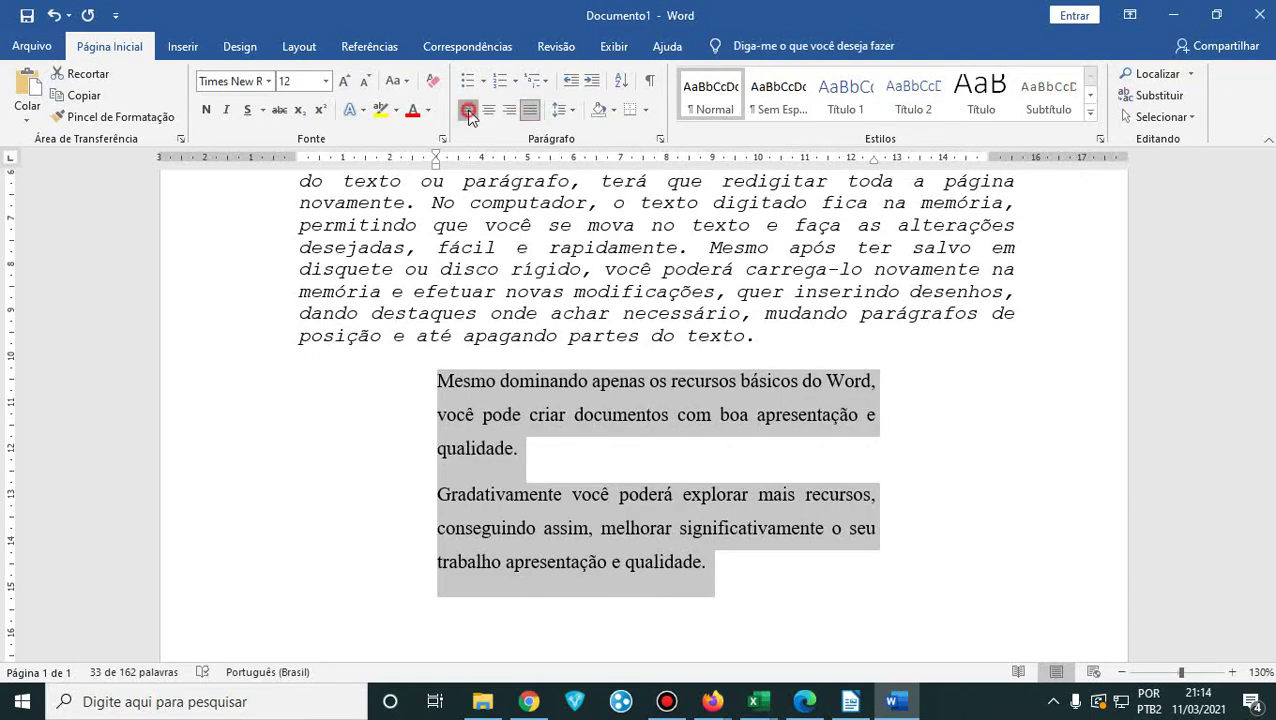
click(489, 114)
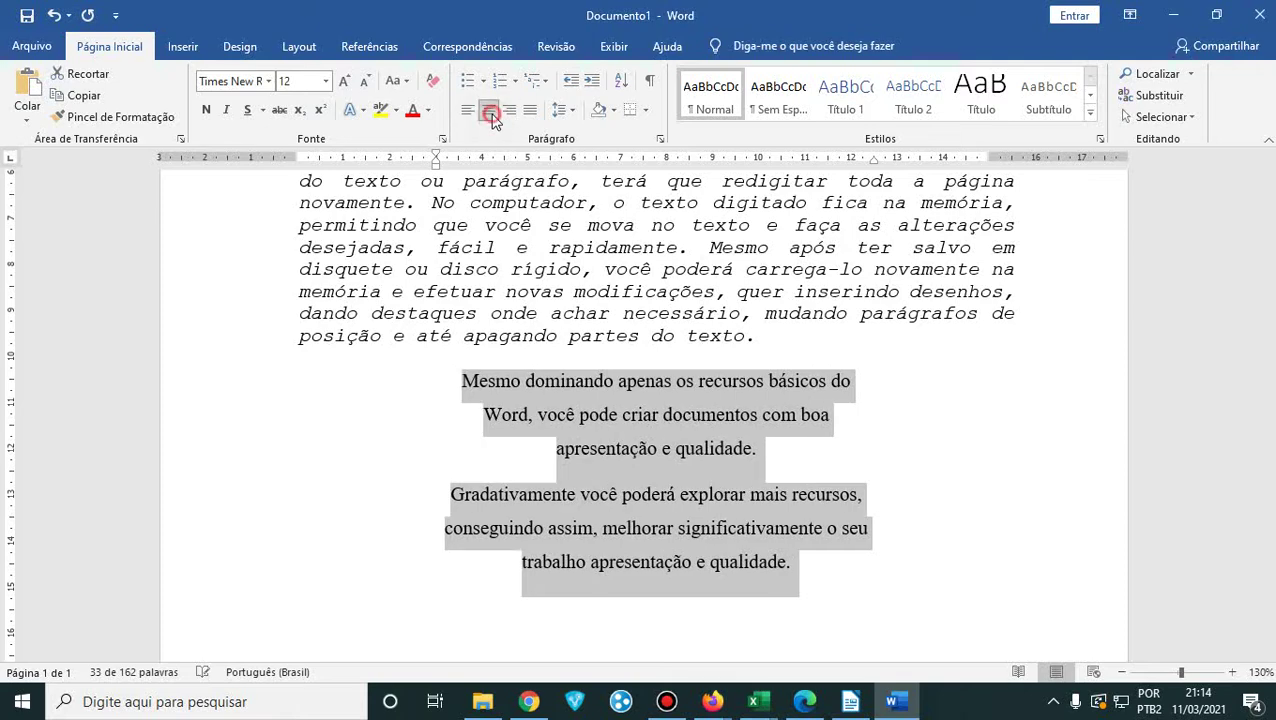
click(508, 116)
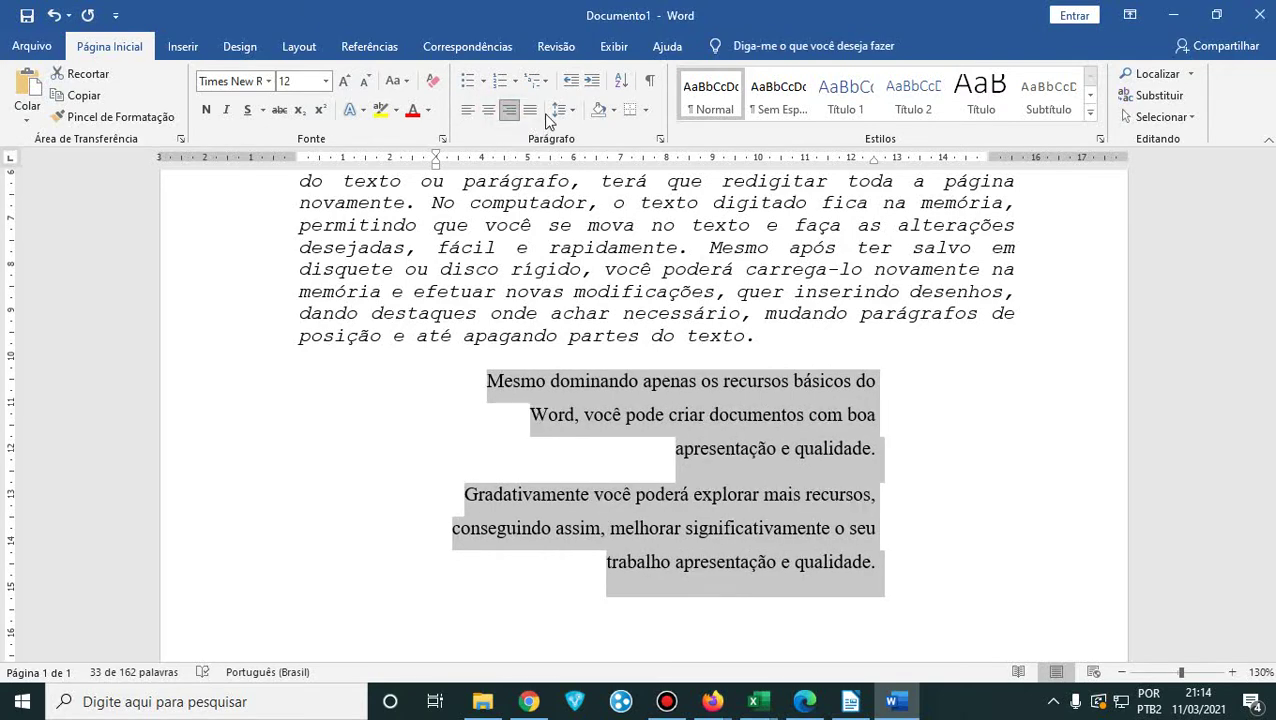
click(530, 112)
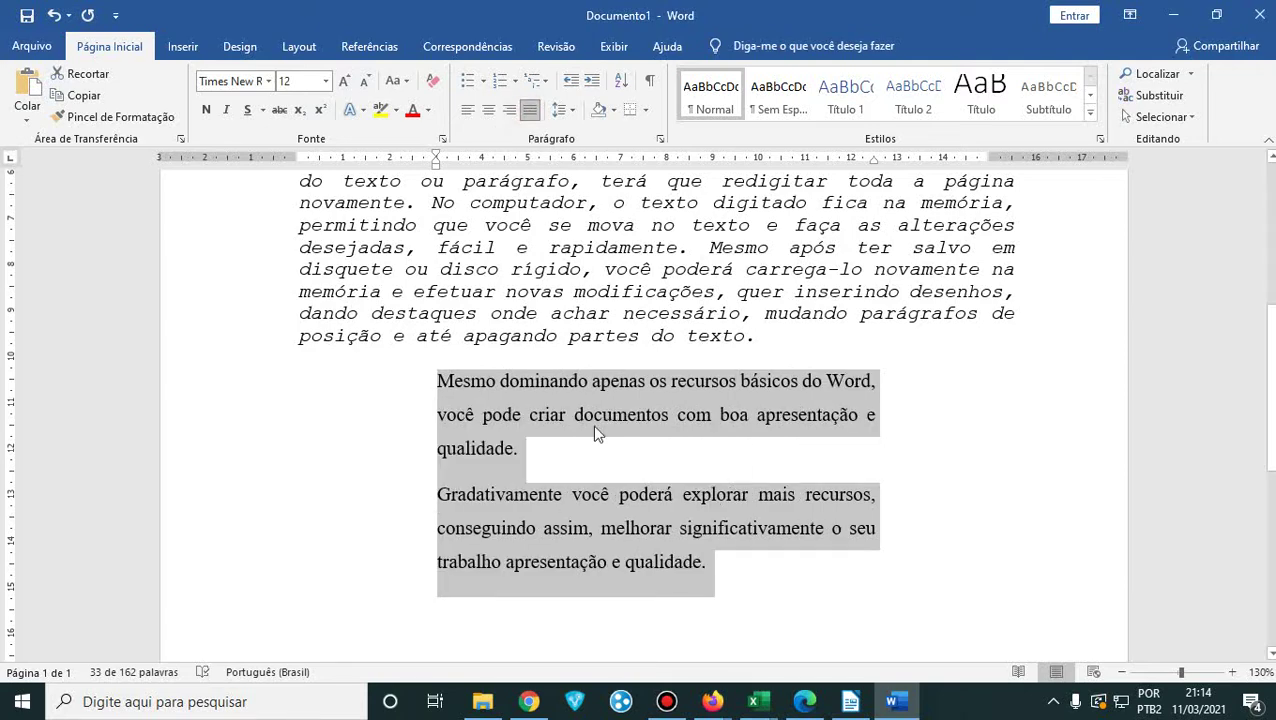
- Compare the two selected paragraphs with the handout passage and remove the space after them, leaving the line spacing at 1,5
click(806, 704)
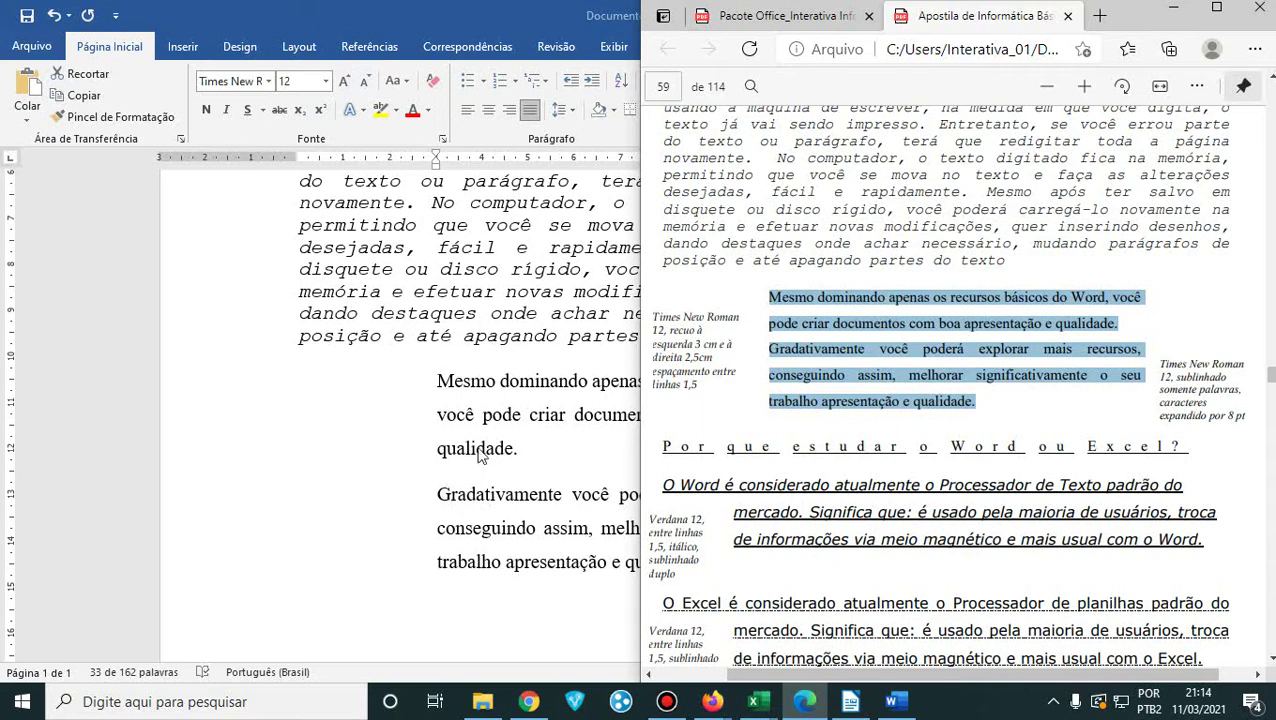
click(478, 20)
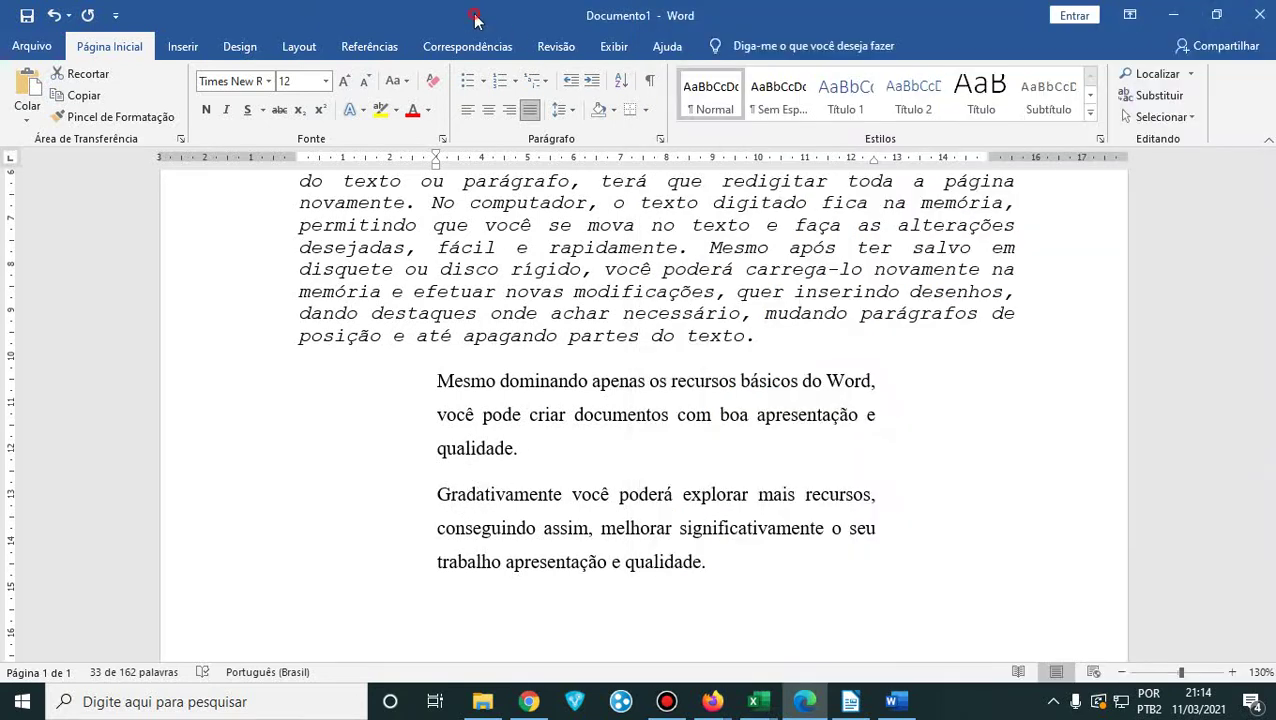
click(570, 111)
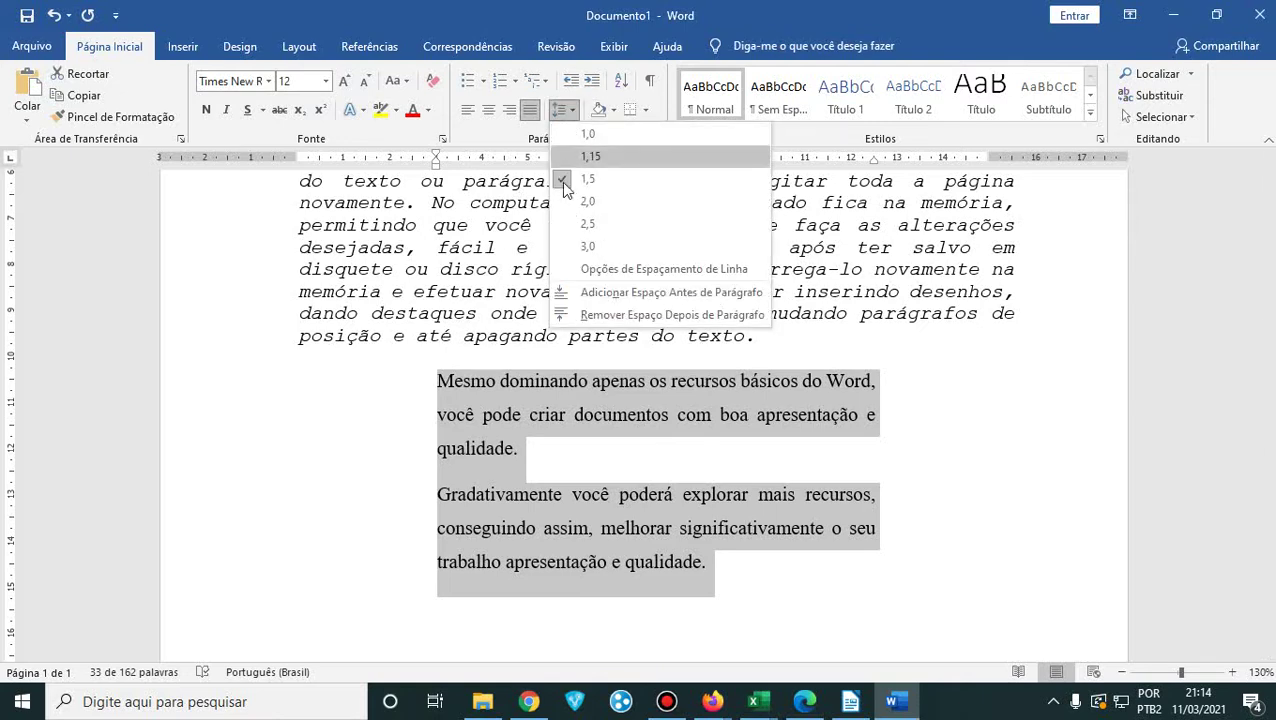
click(566, 320)
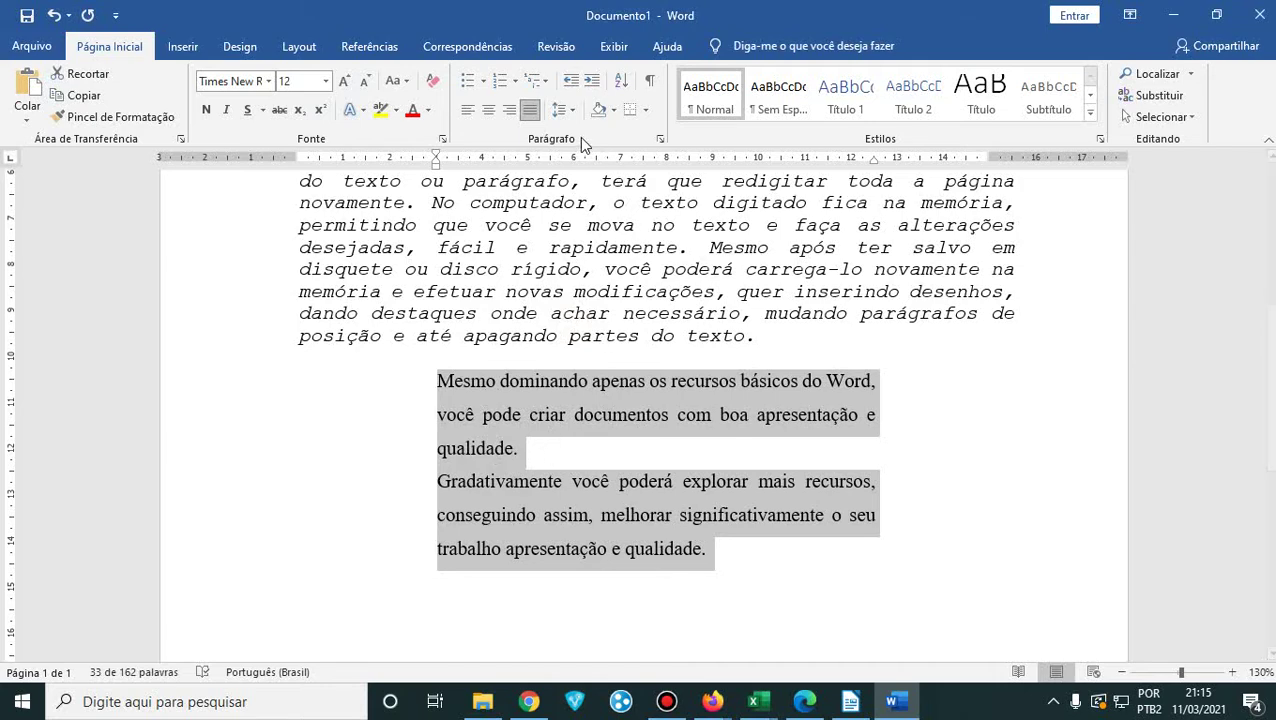
click(570, 114)
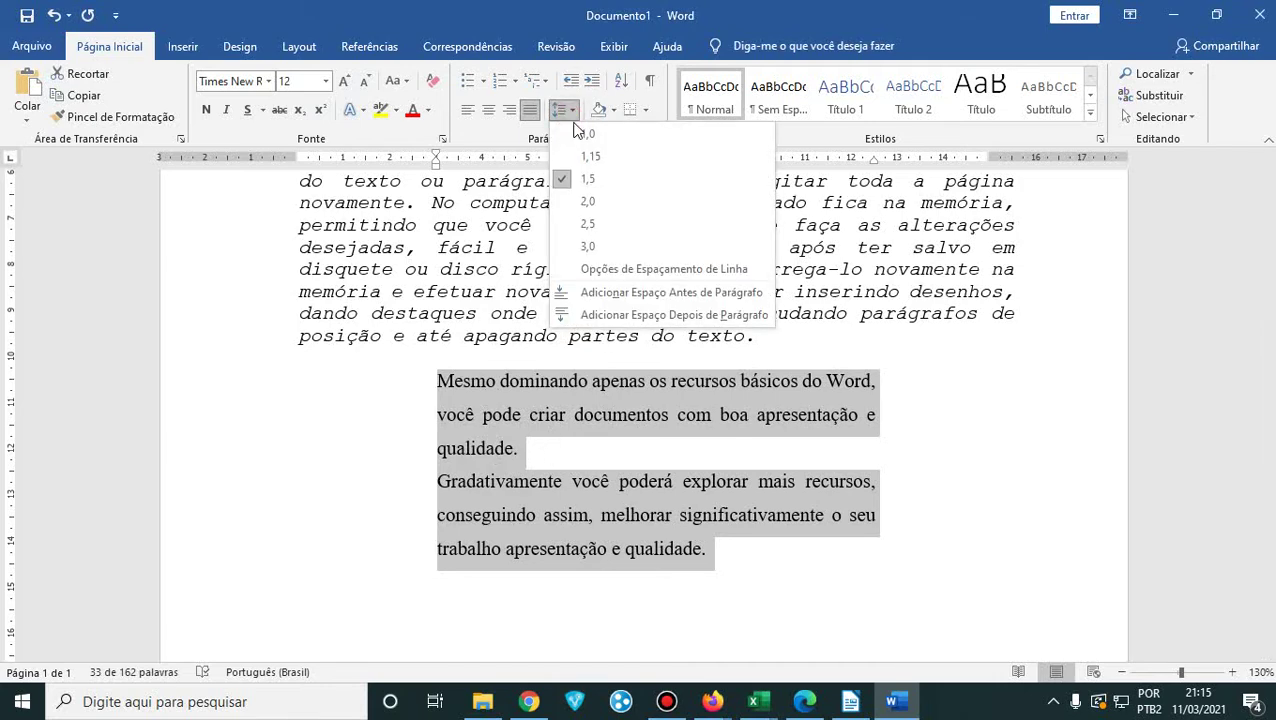
click(570, 118)
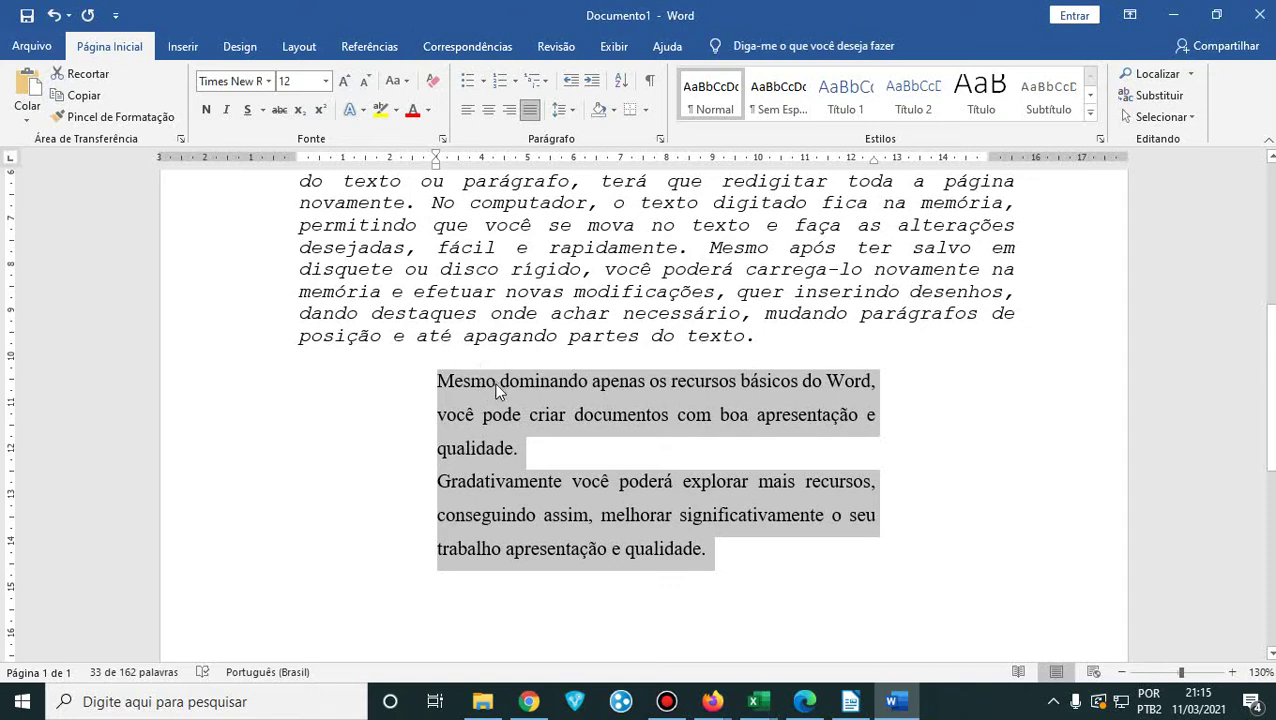
- Locate the next heading and its formatting notes in the handout, below the two indented paragraphs
click(804, 701)
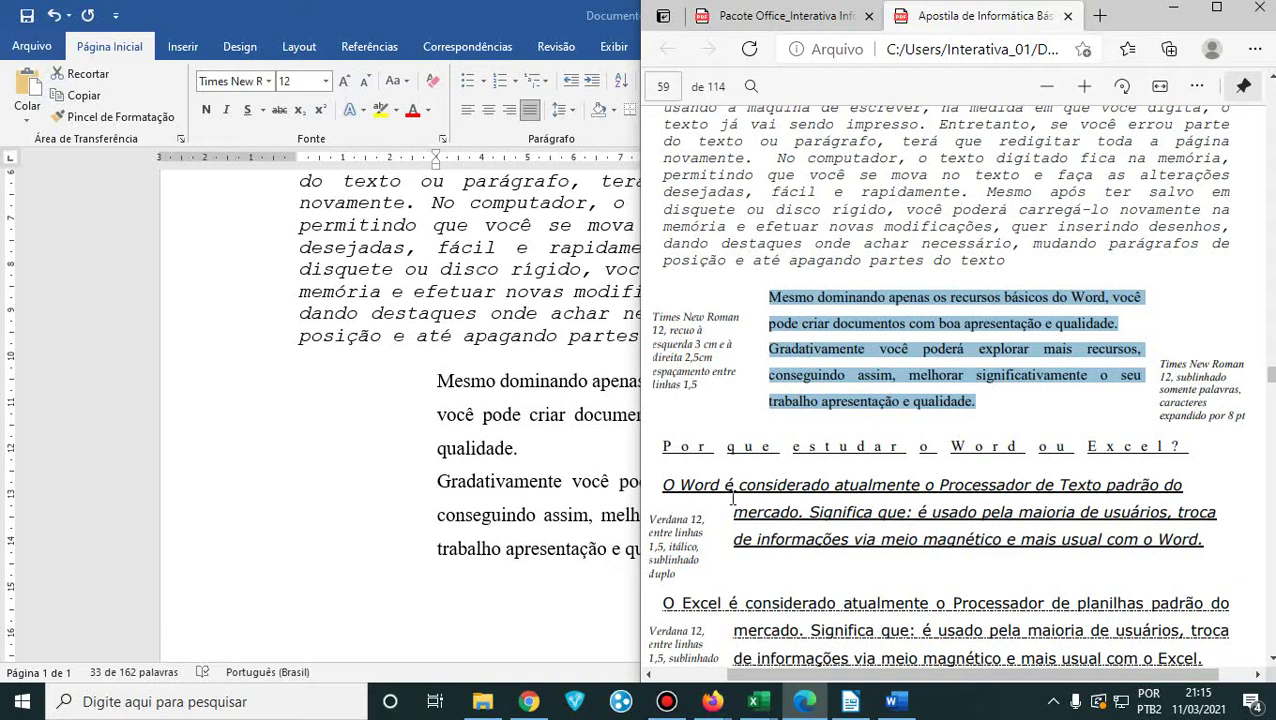
scroll(799, 495, down, 1)
scroll(799, 495, down, 1)
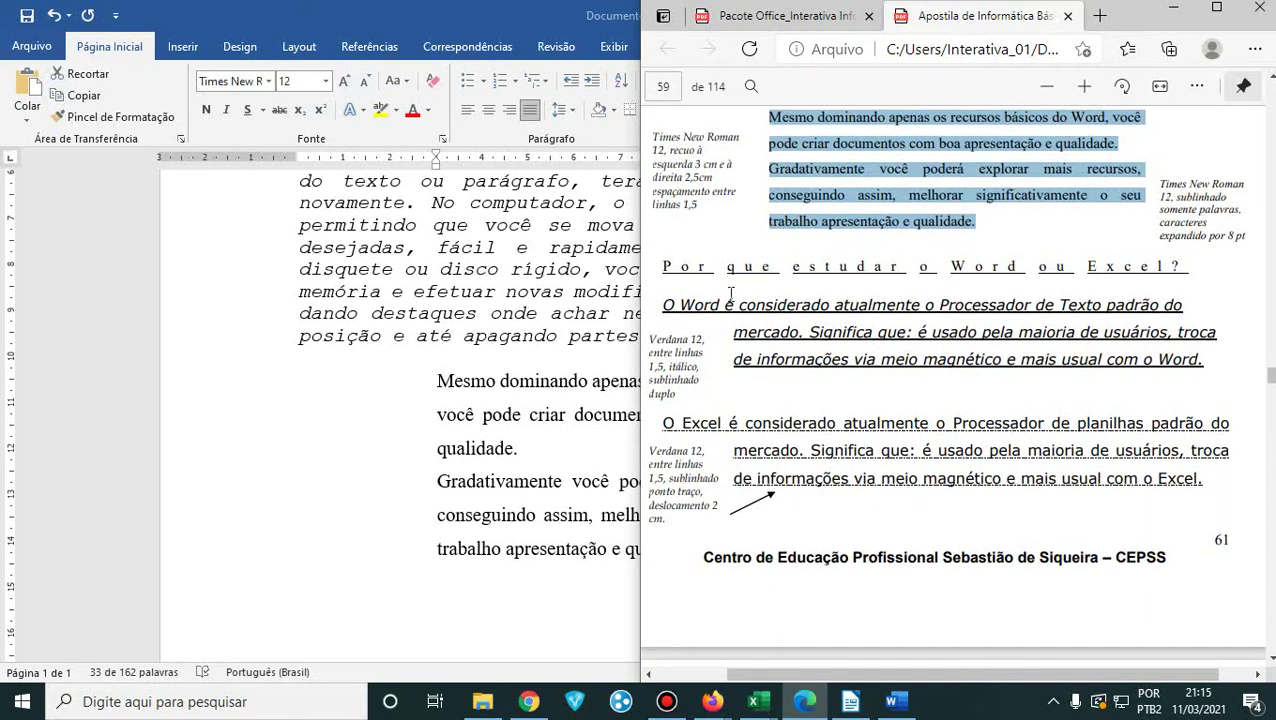
drag(664, 265, 1174, 274)
click(1174, 274)
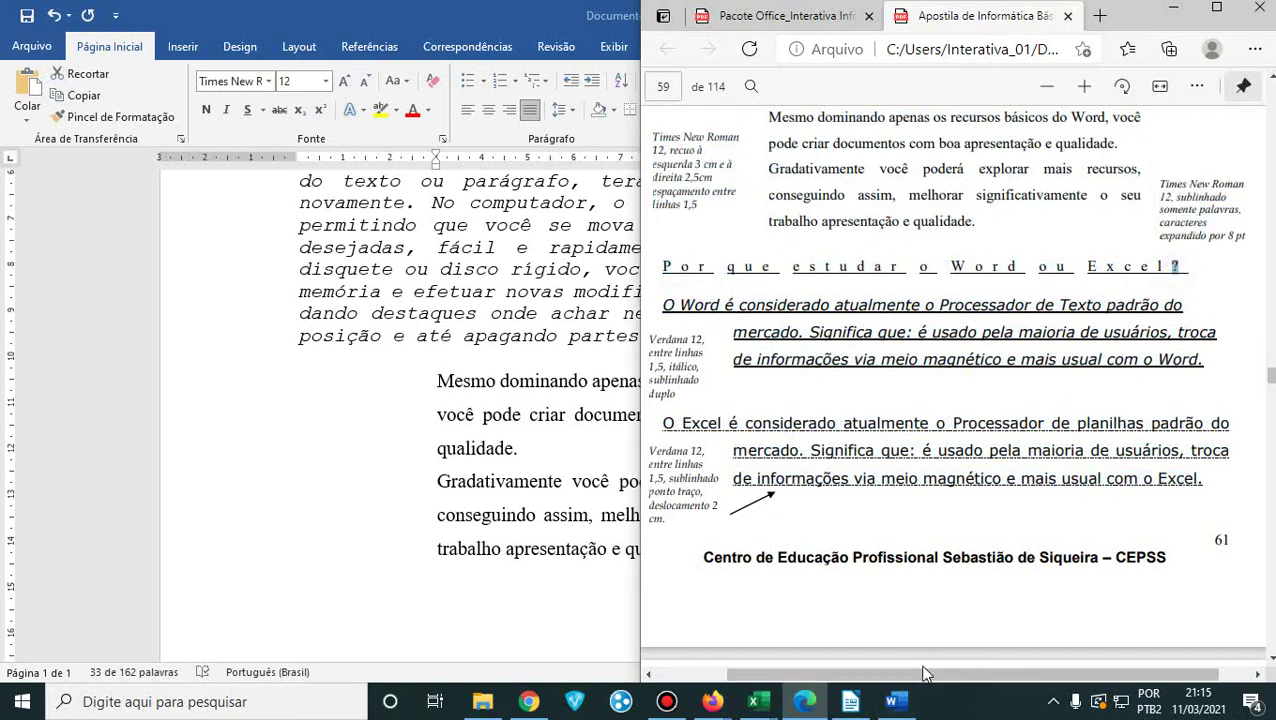
mouse_move(908, 678)
mouse_down()
mouse_move(810, 682)
mouse_move(1068, 678)
mouse_move(857, 675)
mouse_move(924, 676)
mouse_up()
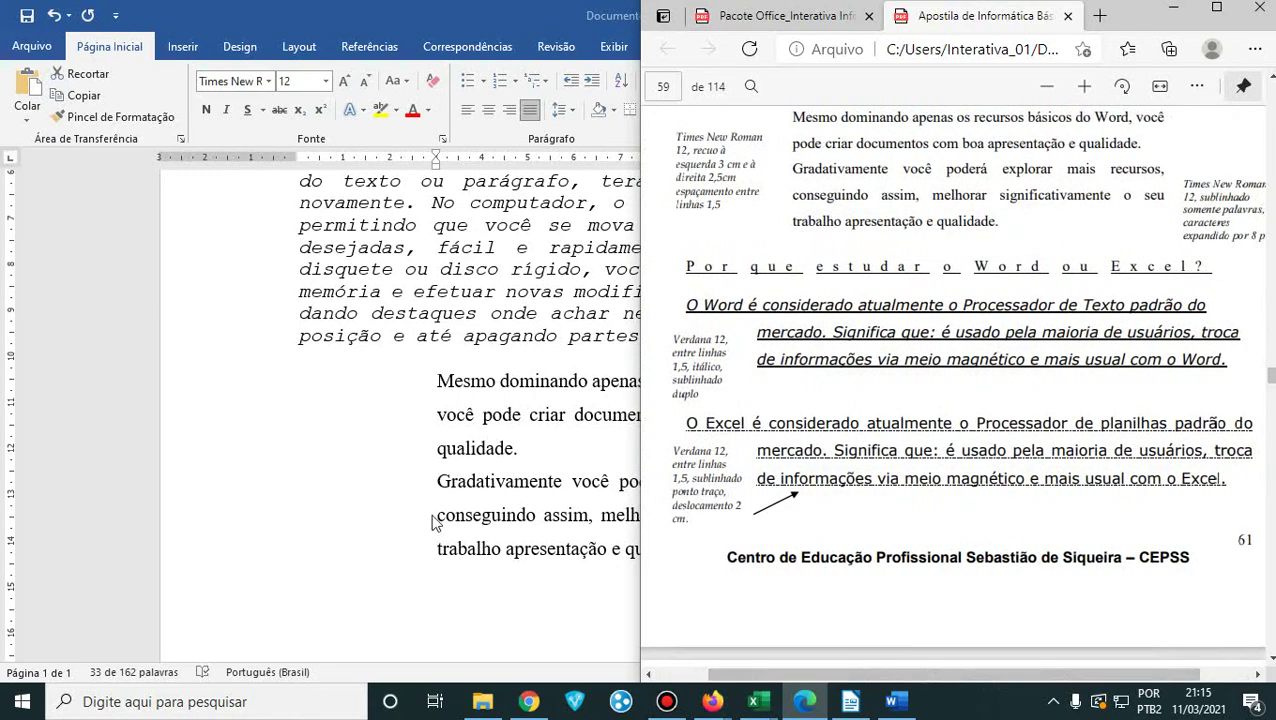
- Start an unindented line below the last paragraph and arrange the document side by side with the handout
click(434, 522)
click(308, 601)
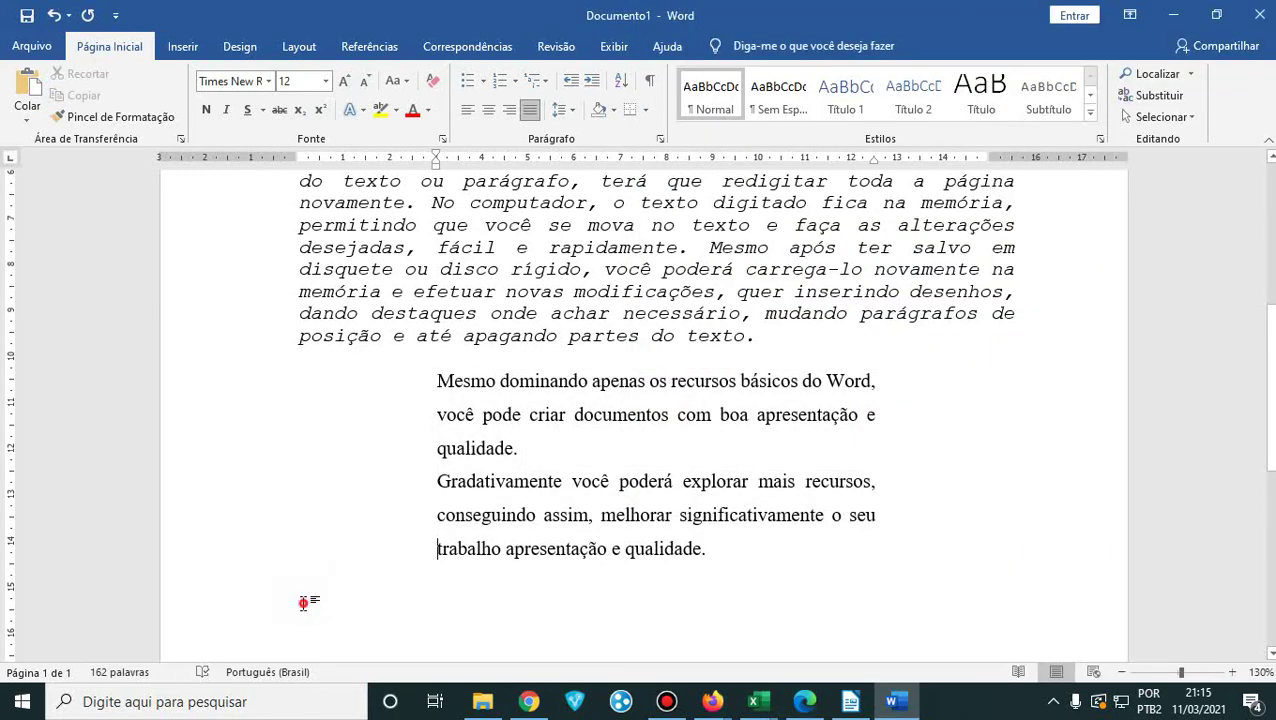
double_click(303, 601)
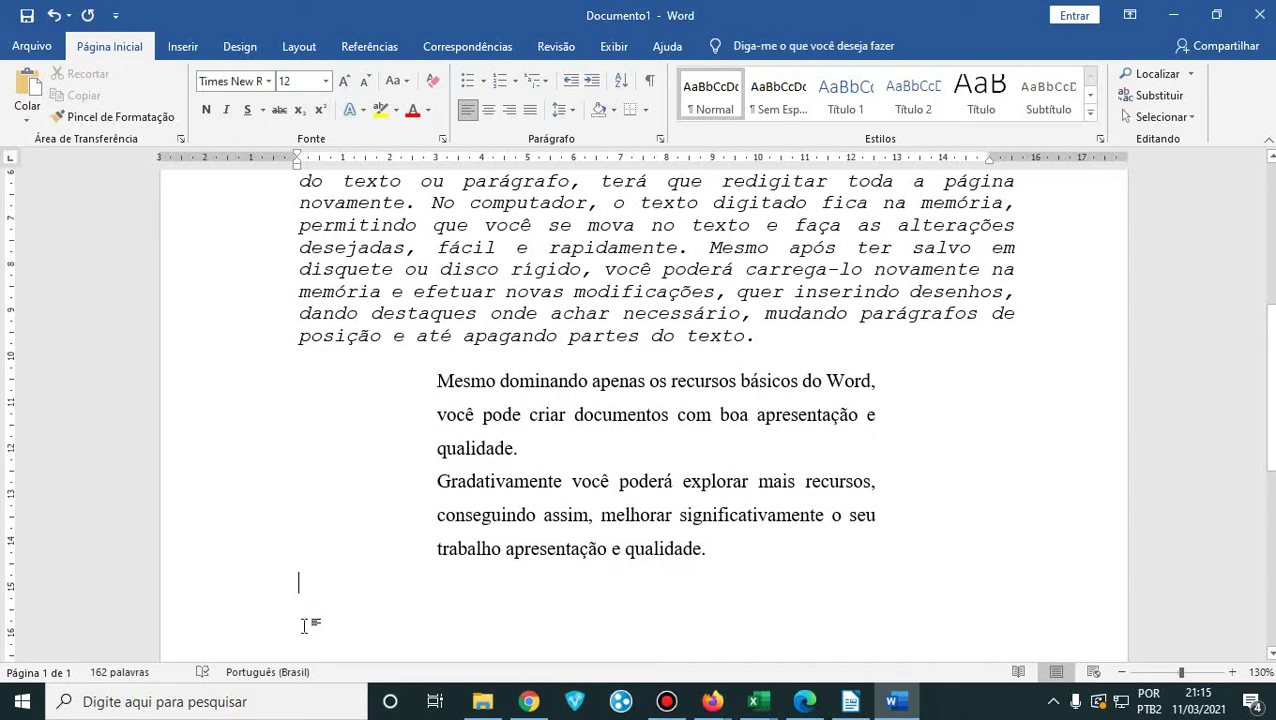
drag(824, 8, 1, 145)
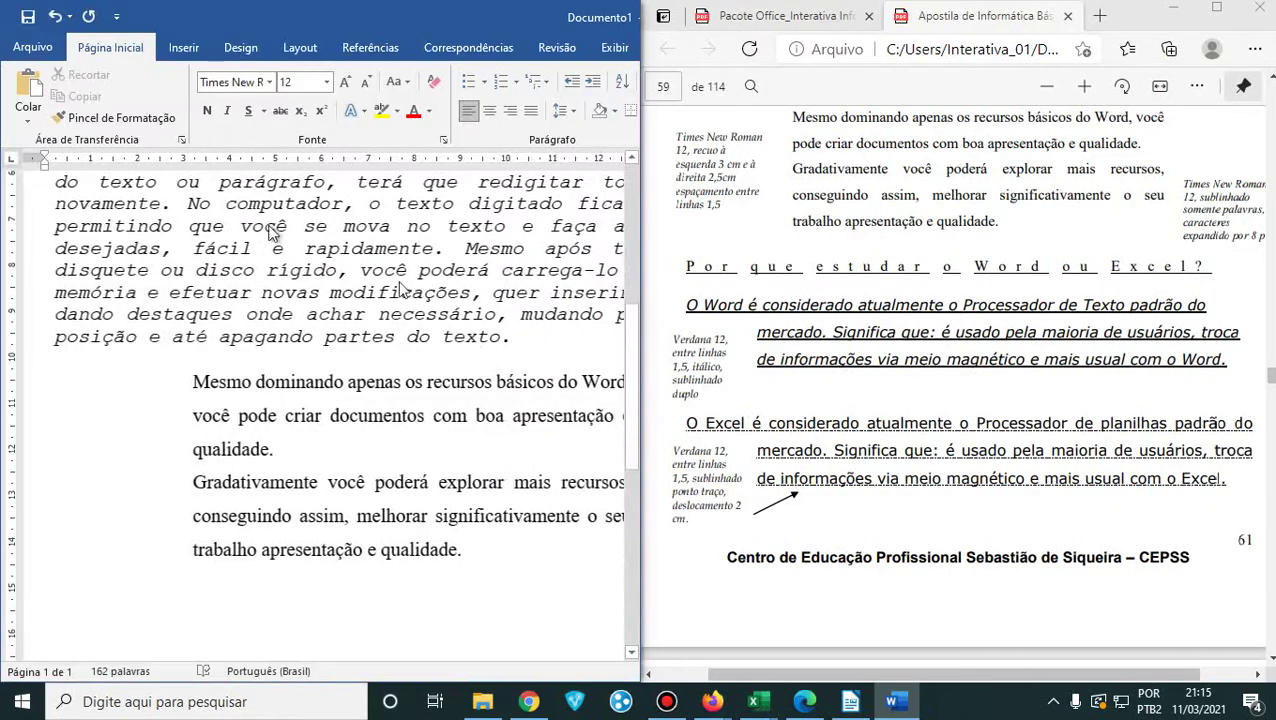
click(716, 210)
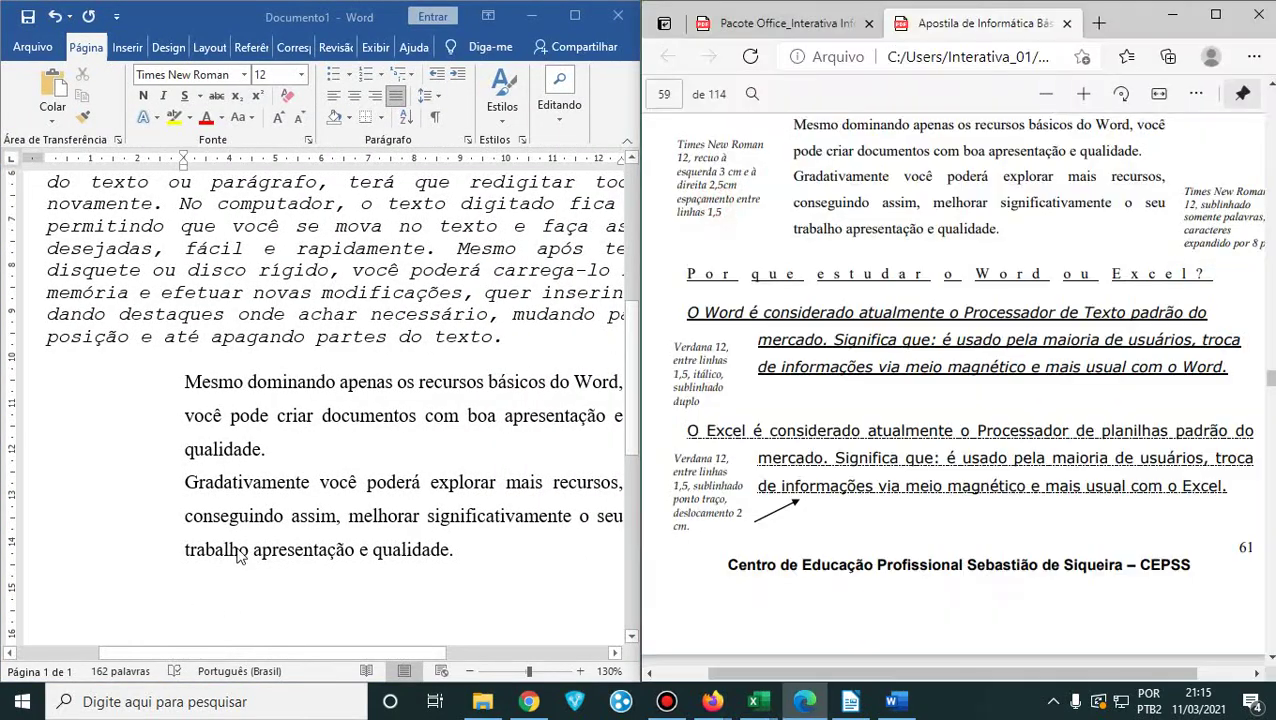
click(83, 610)
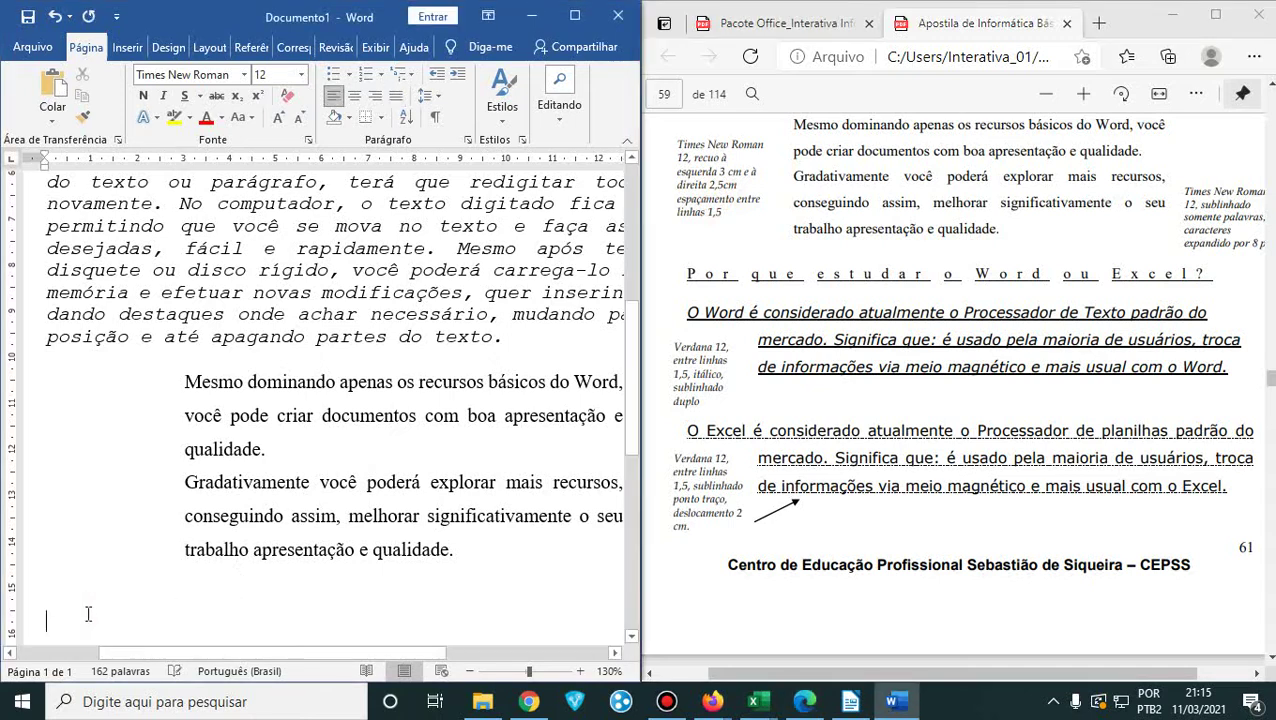
- Enter the heading "Por que estudar o Word ou Excel?" on the new line
text(P)
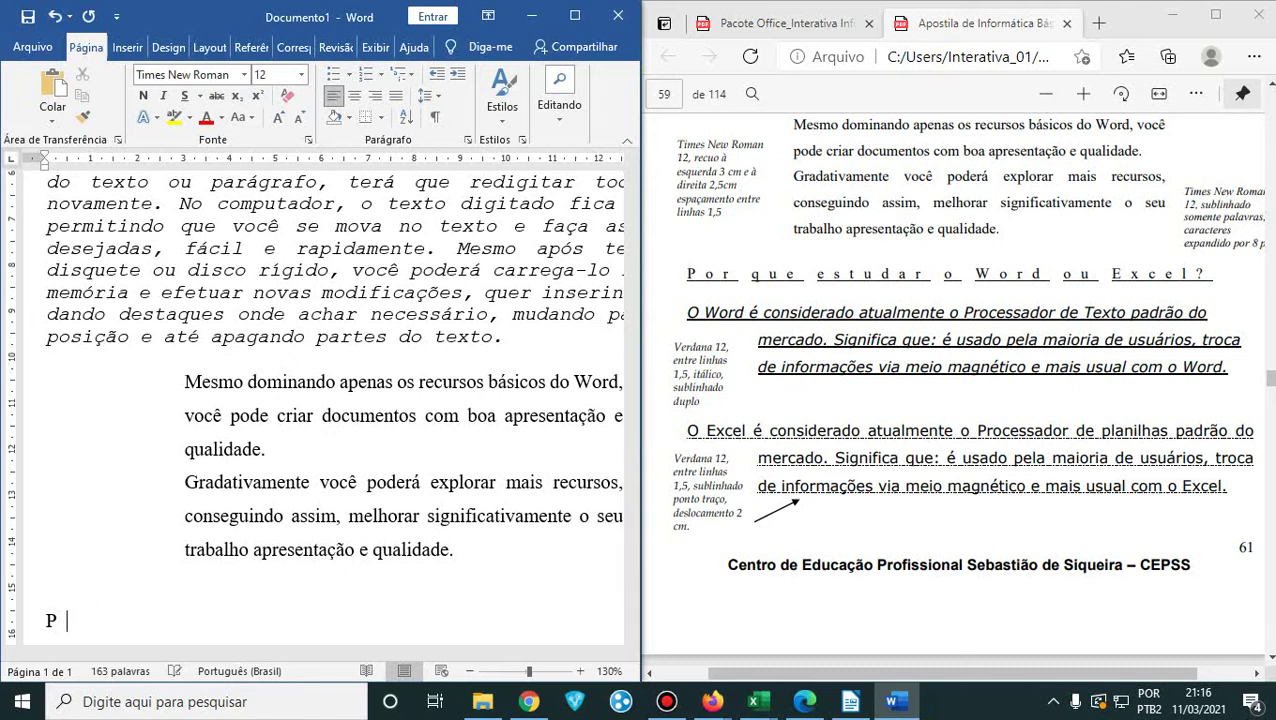
key(BackSpace)
text(or que estudar o )
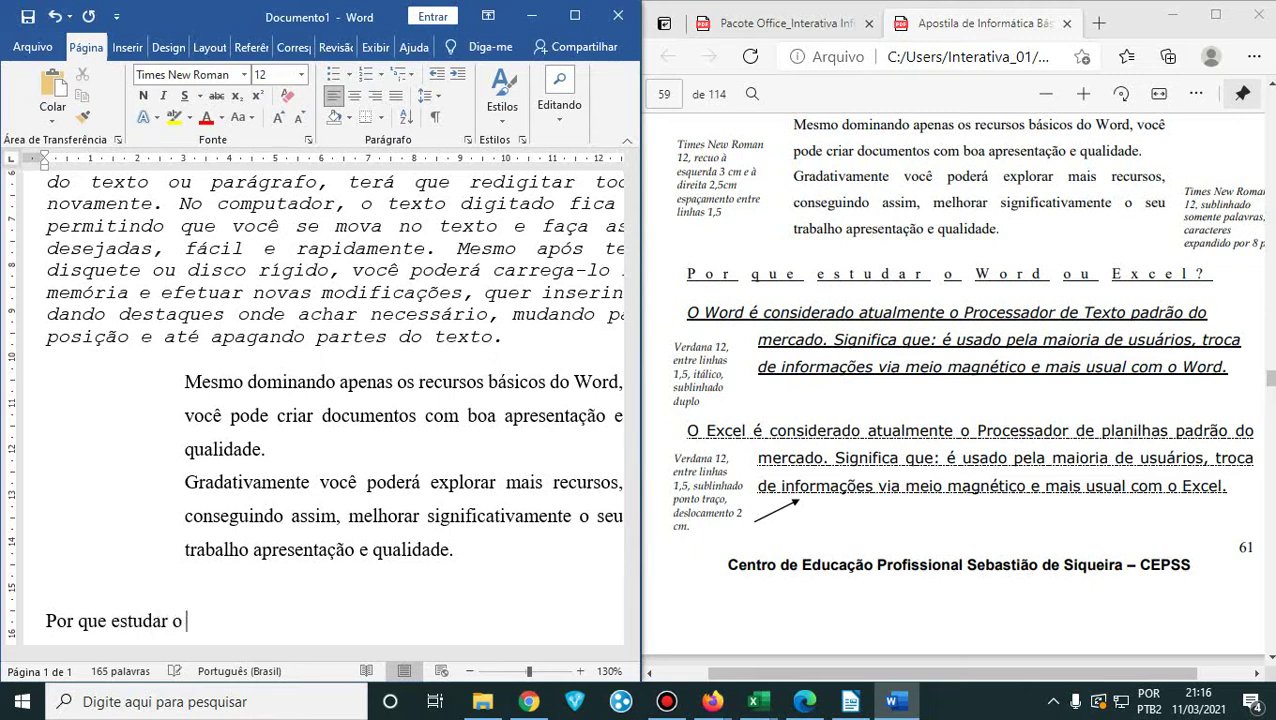
text(Word ou Excel)
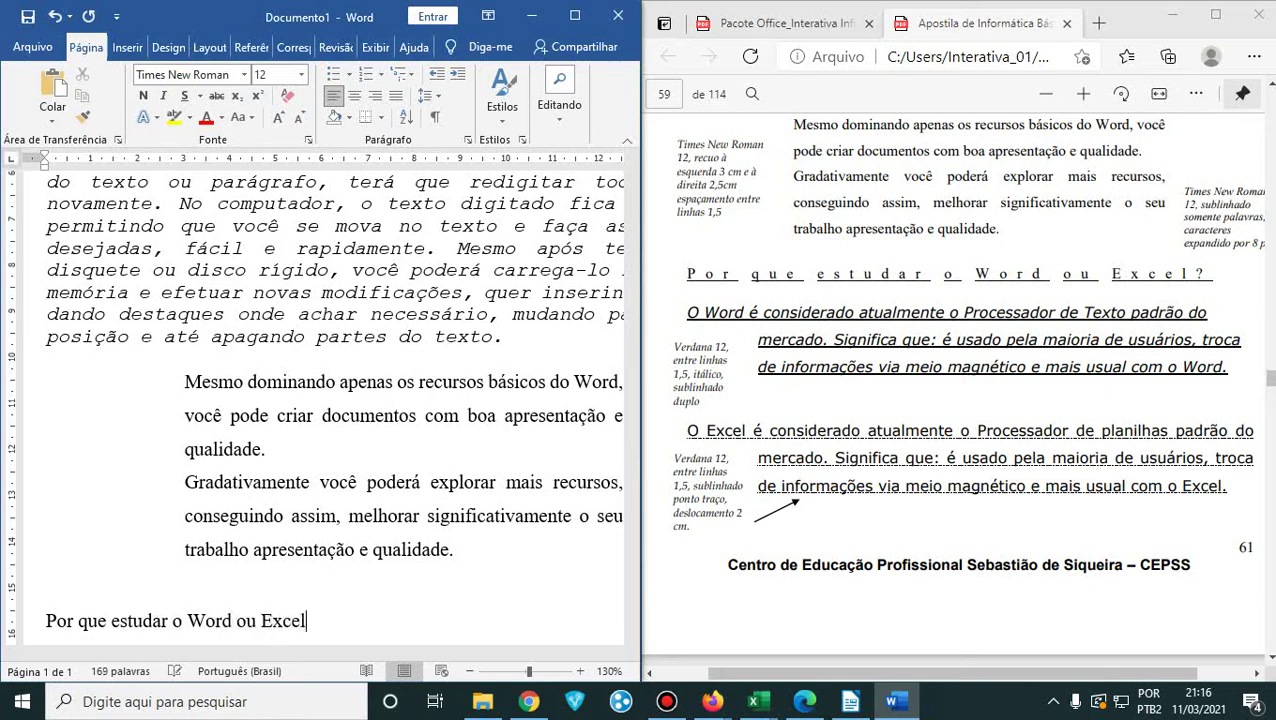
text(?)
- Read the handout's formatting note for the new heading and compare it with the note for the exercise title
drag(957, 670, 1010, 672)
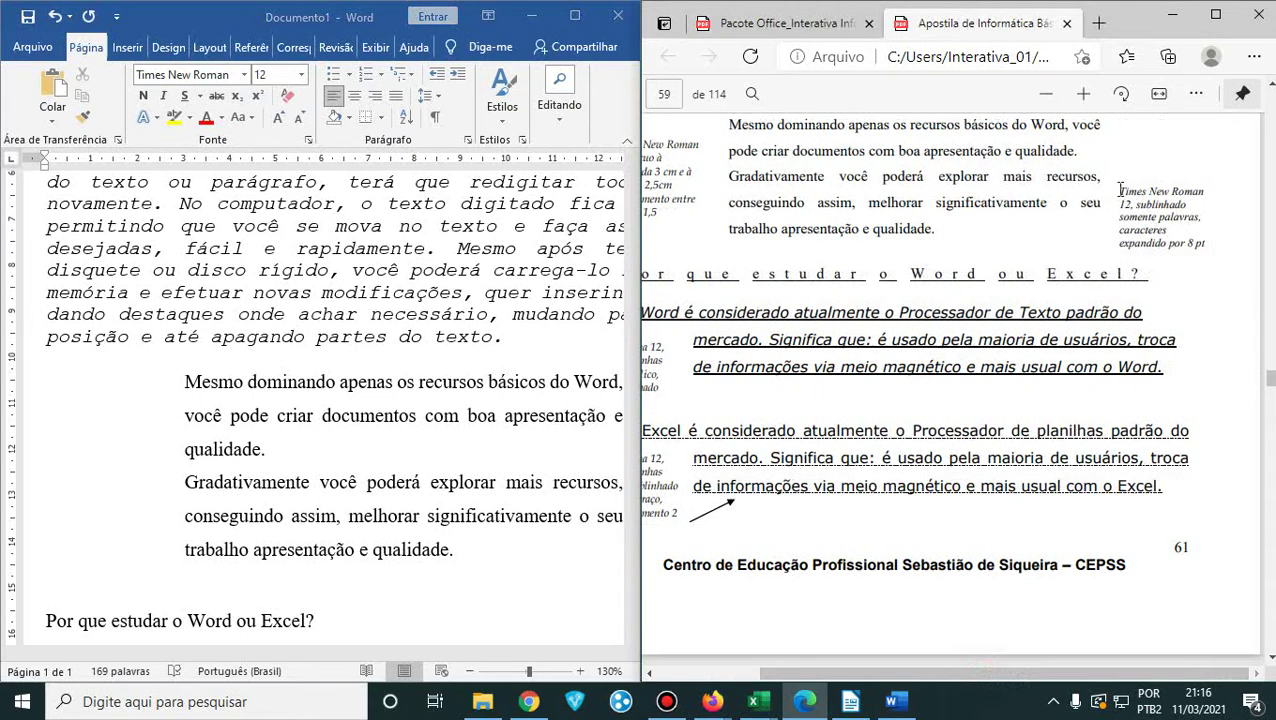
drag(1120, 190, 1167, 189)
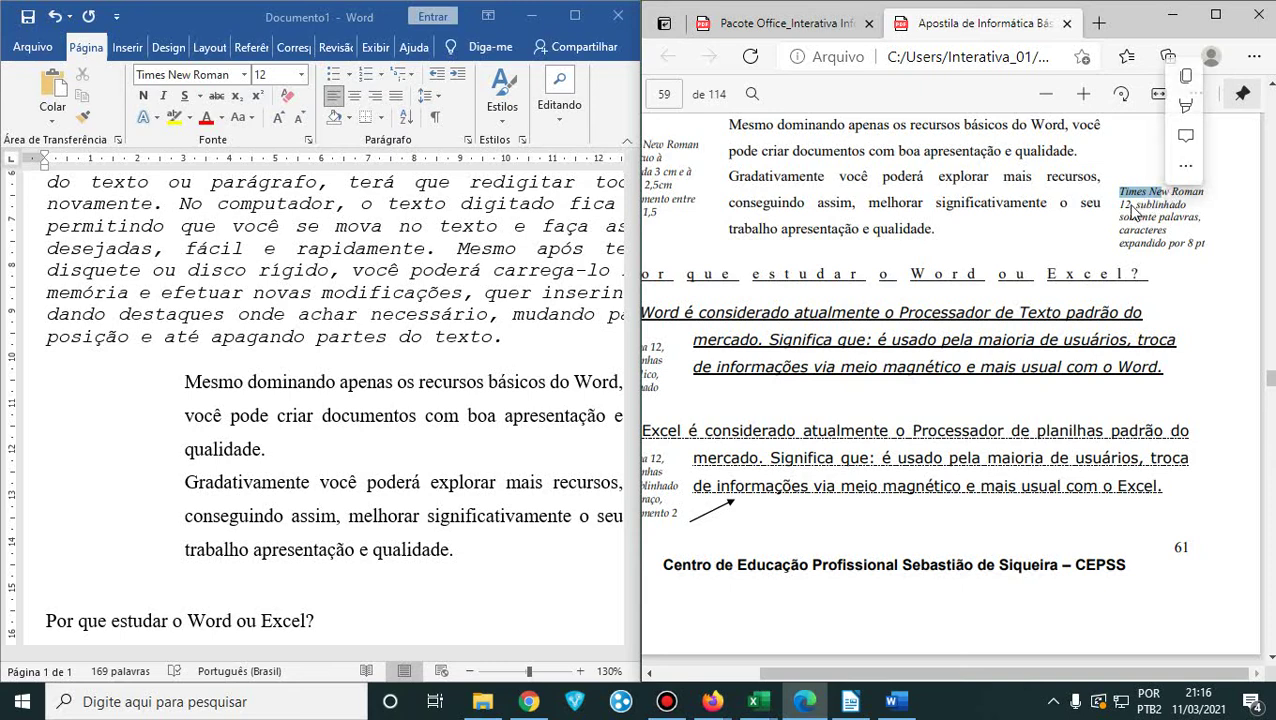
click(1126, 204)
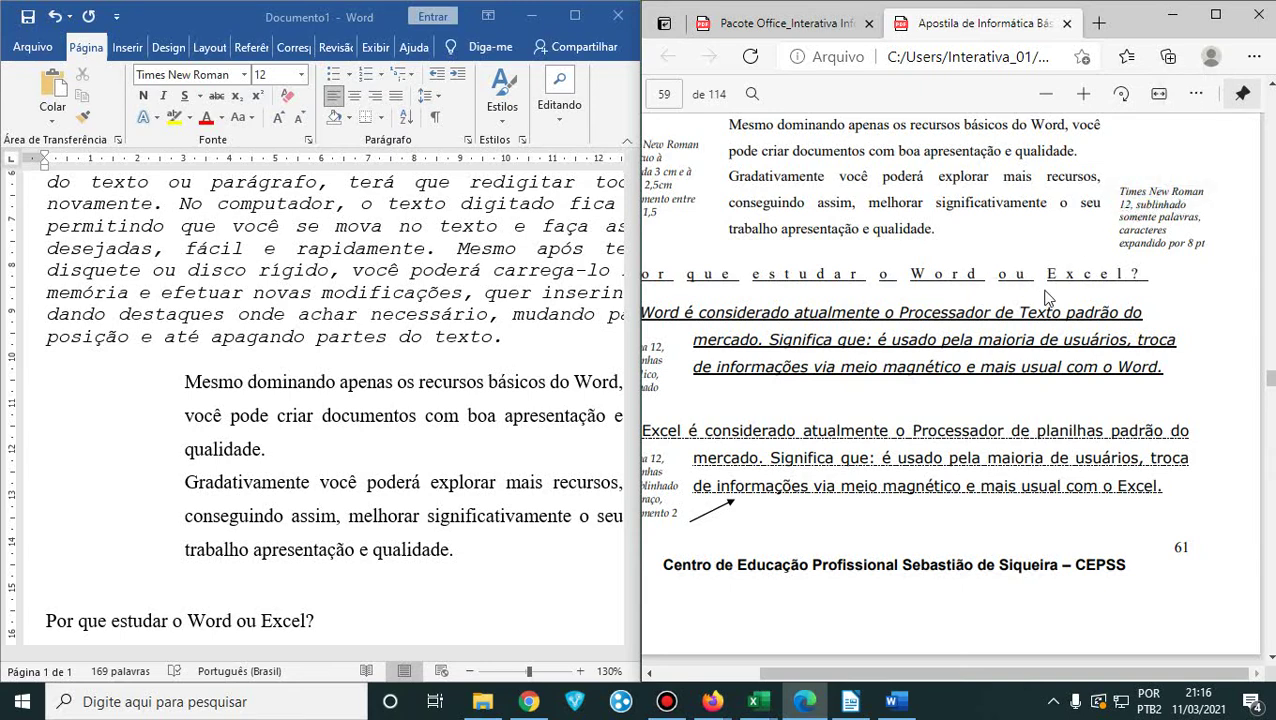
scroll(909, 334, up, 1)
scroll(909, 334, up, 4)
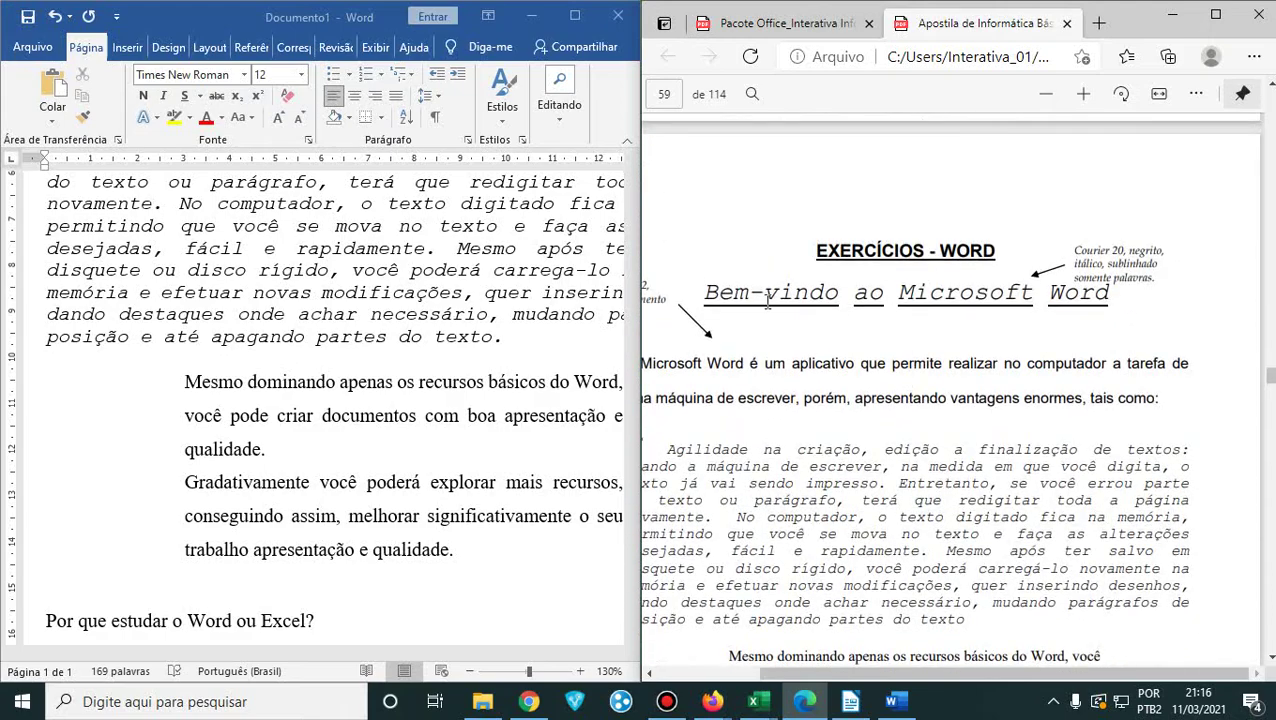
scroll(888, 341, down, 5)
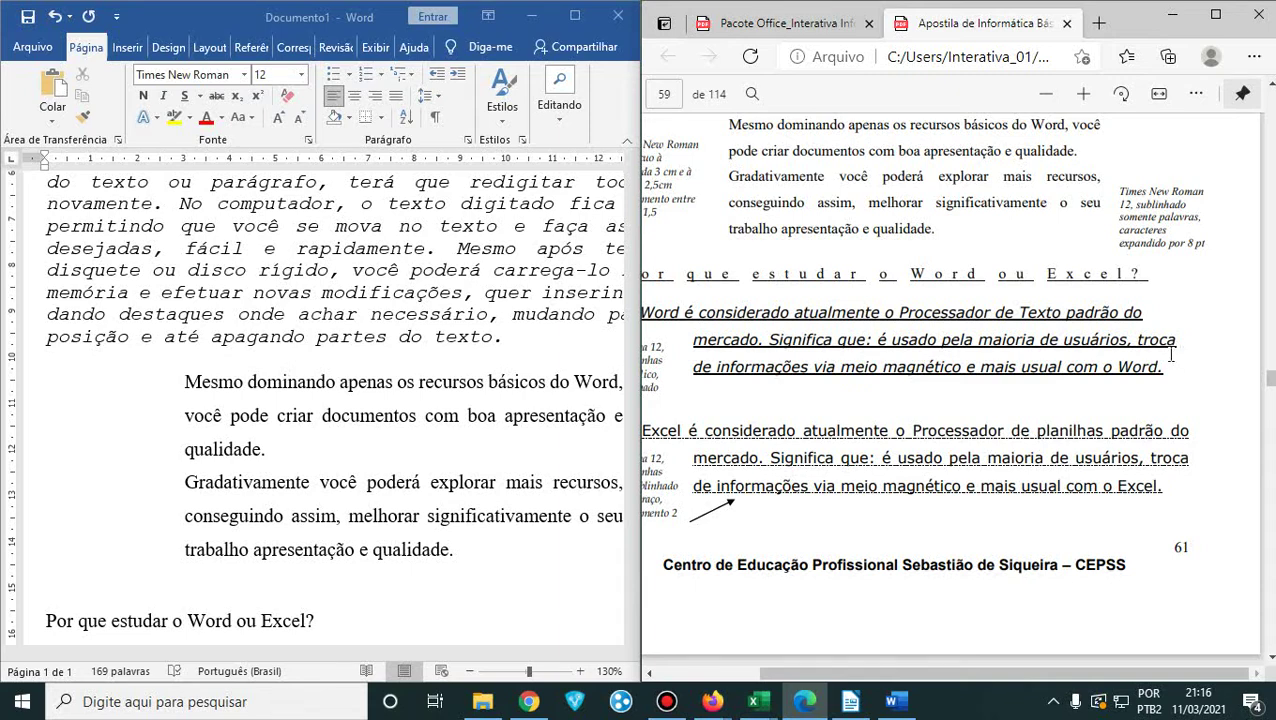
- Compare the line breaks and spacing of the two indented paragraphs with the same passage in the handout
click(346, 507)
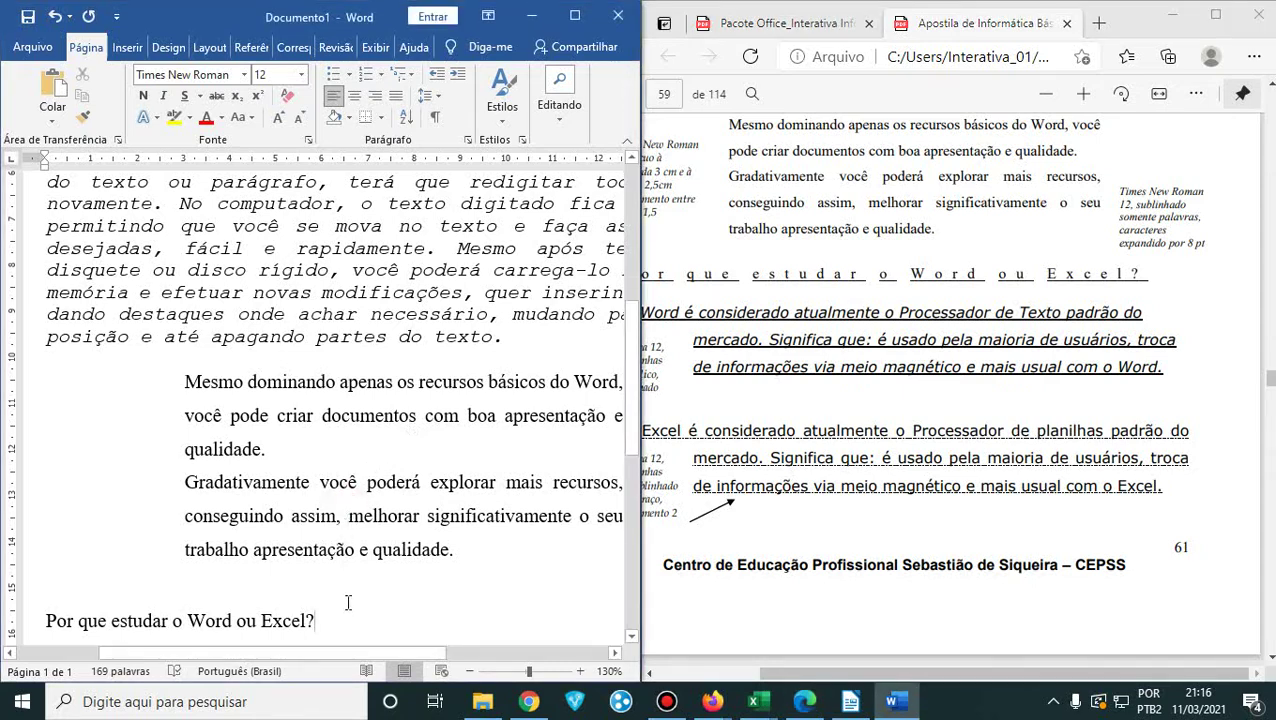
click(473, 553)
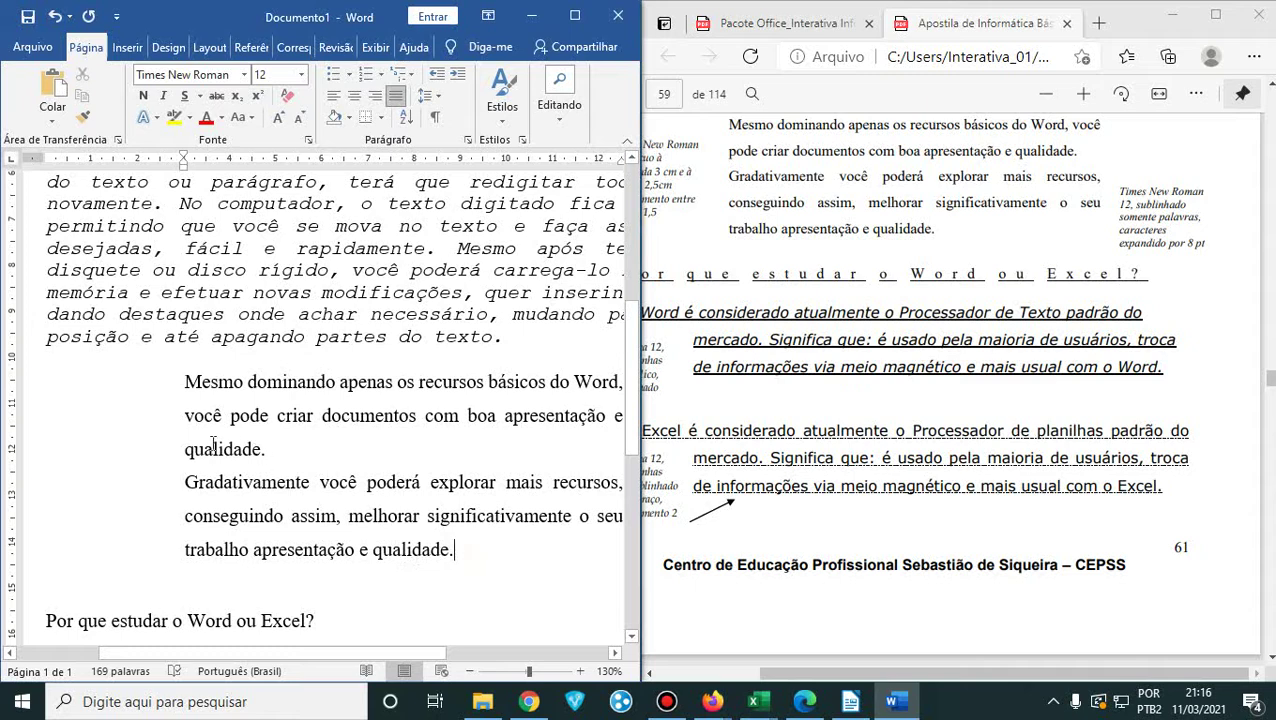
drag(185, 449, 236, 482)
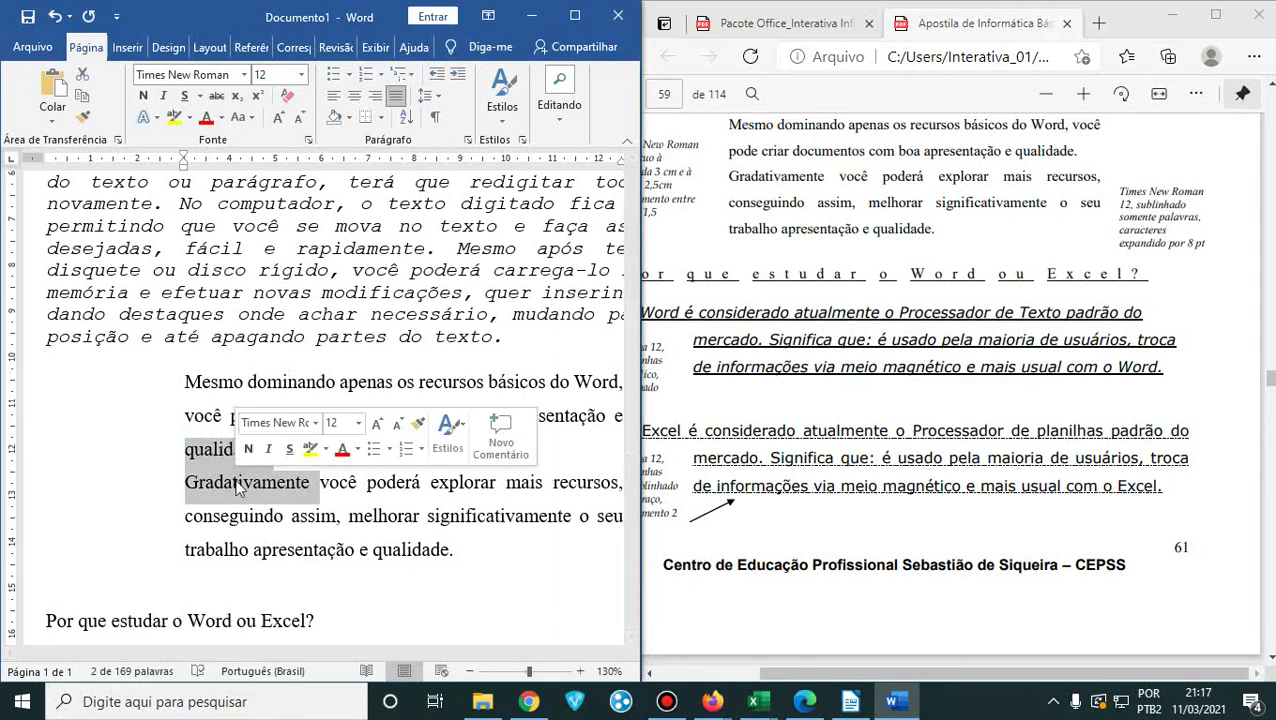
click(598, 415)
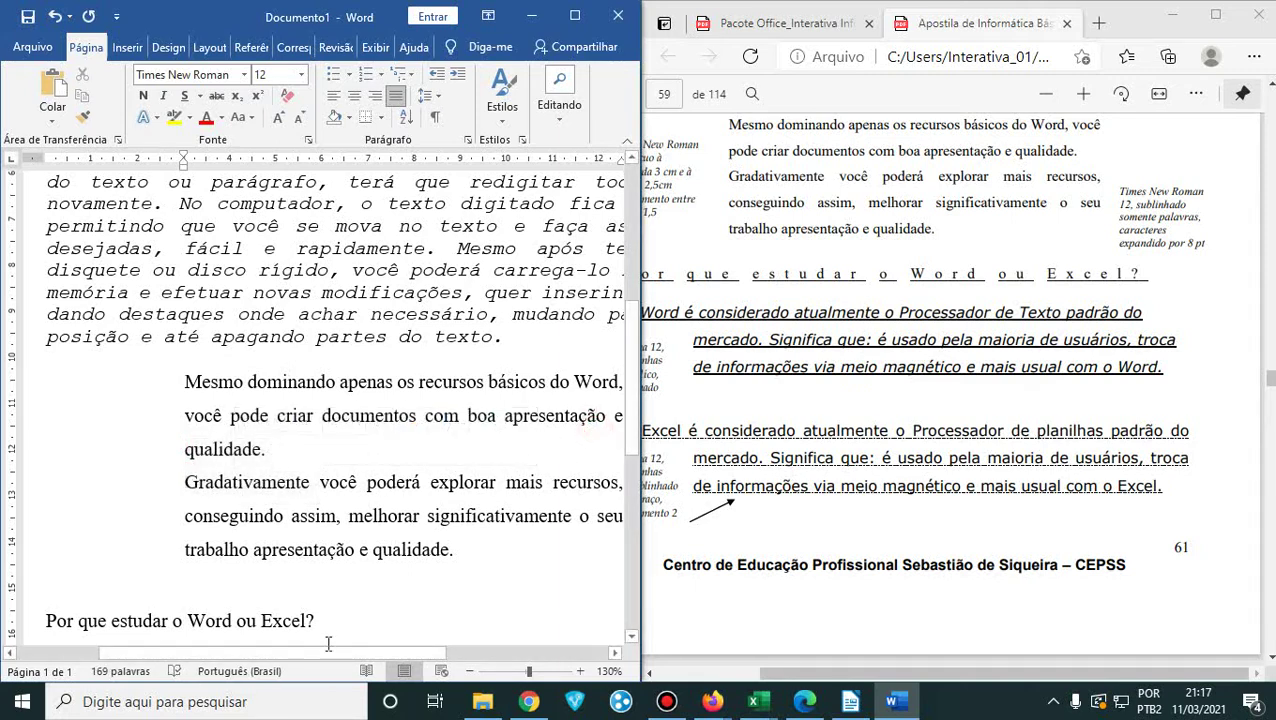
scroll(766, 466, up, 3)
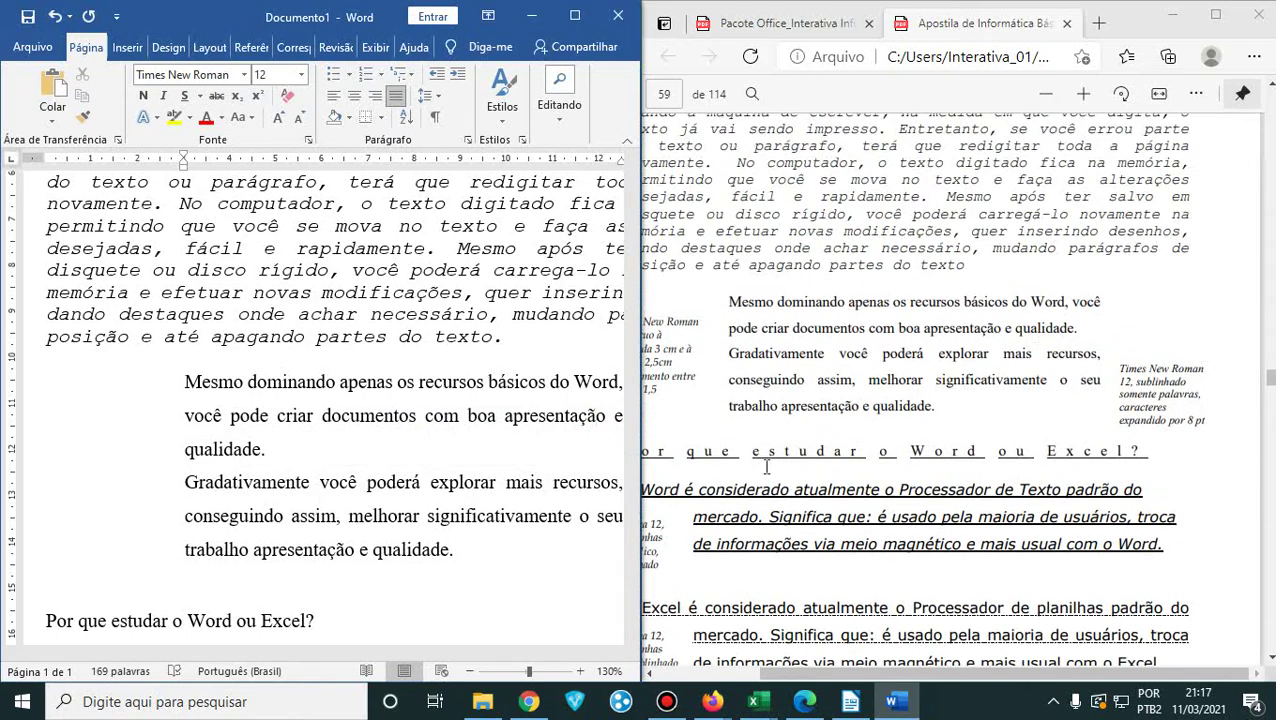
- Maximize the document and check the line width and font size of the two indented paragraphs
scroll(506, 388, right, 5)
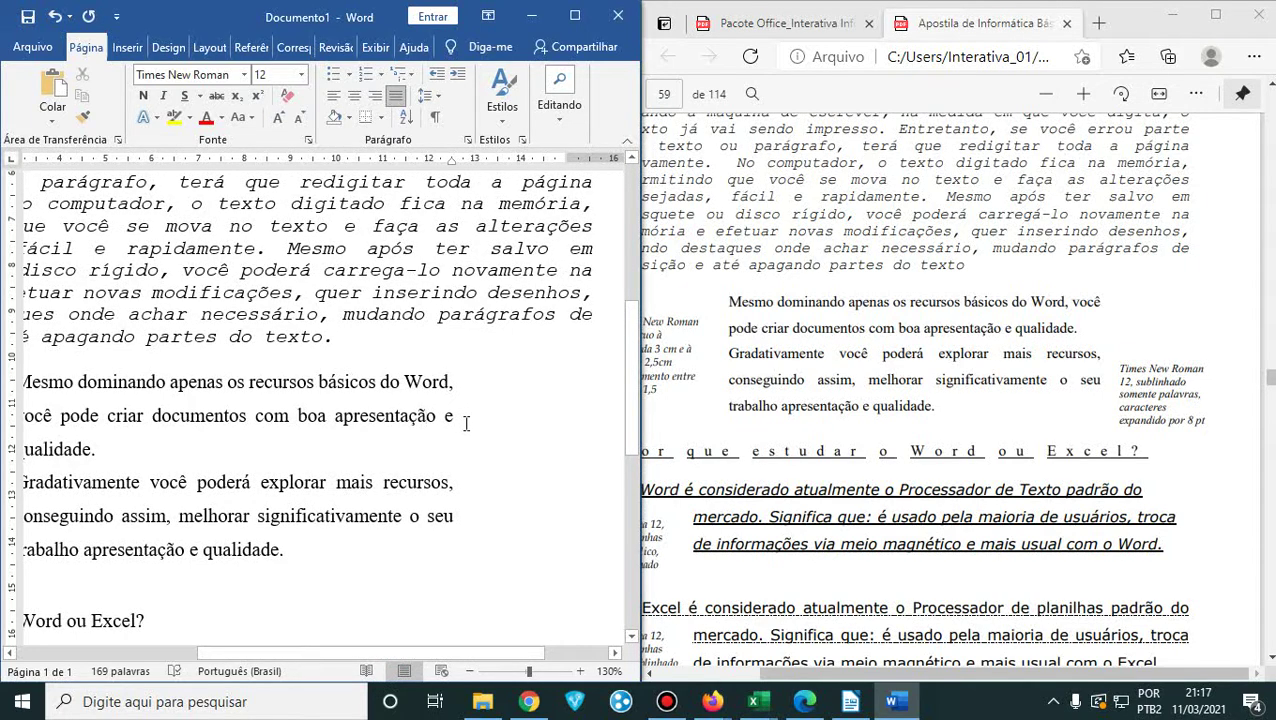
drag(391, 655, 335, 657)
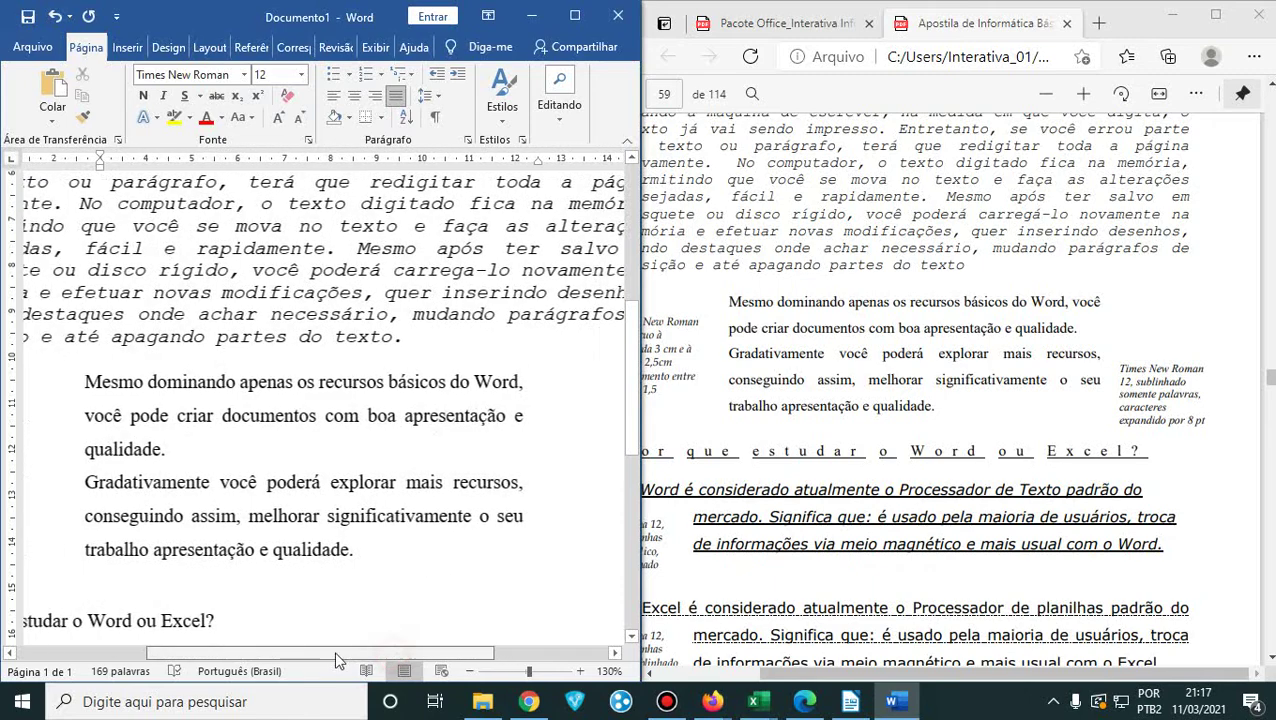
click(574, 15)
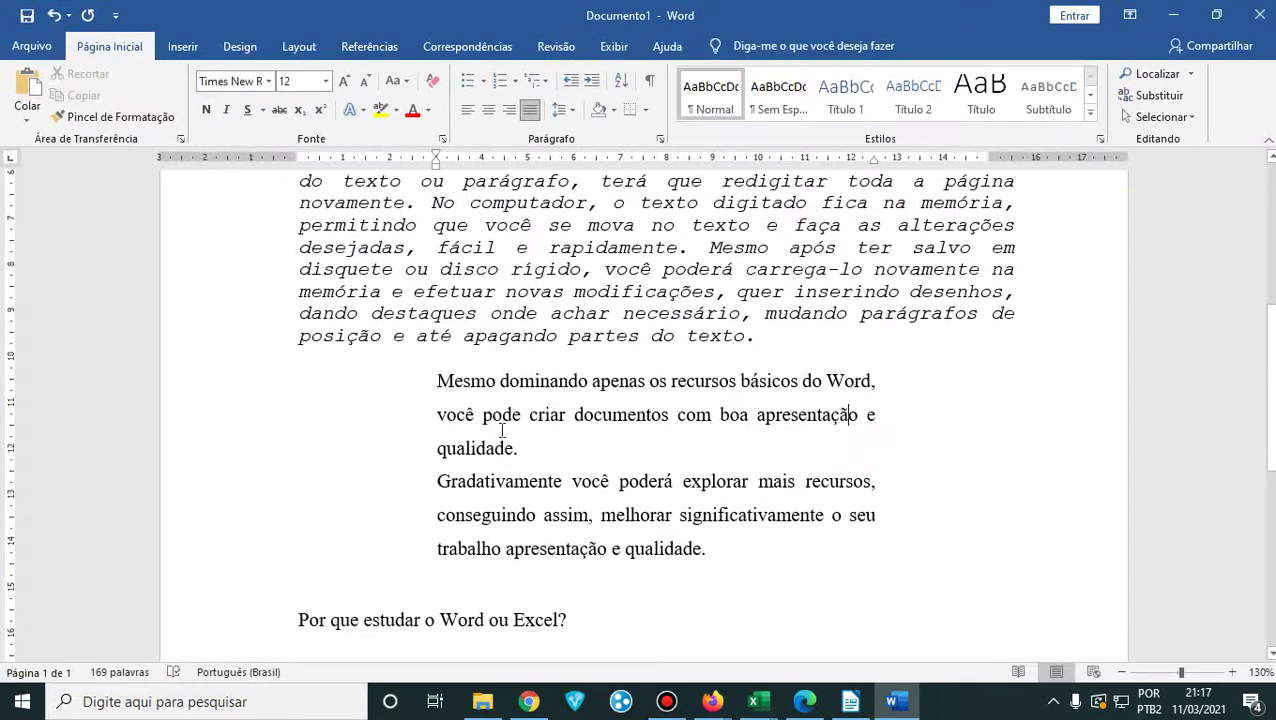
drag(716, 548, 432, 390)
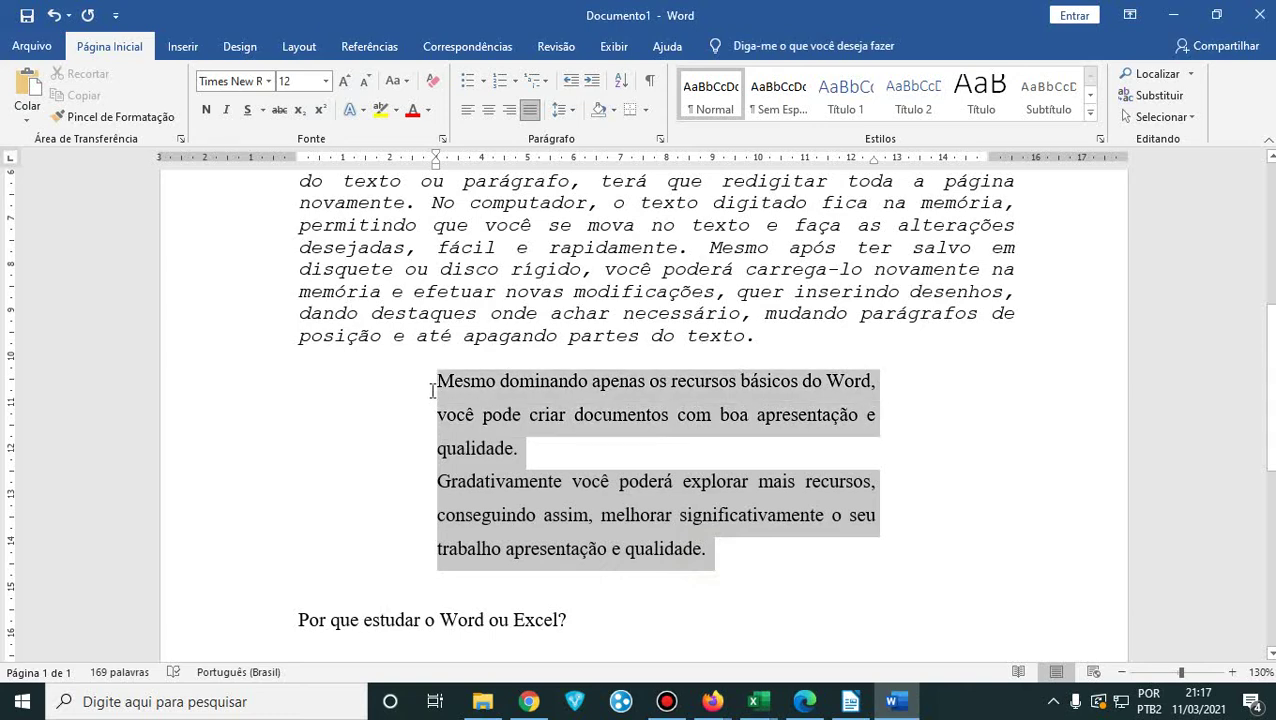
click(327, 81)
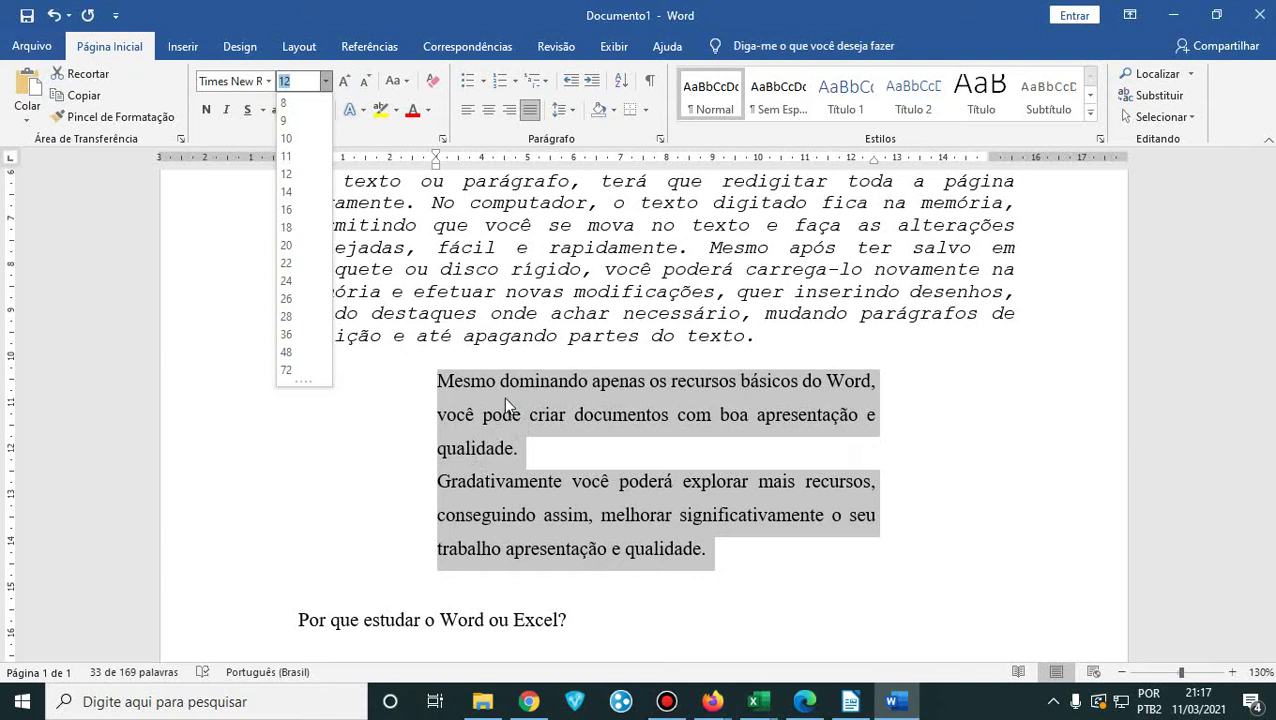
click(432, 20)
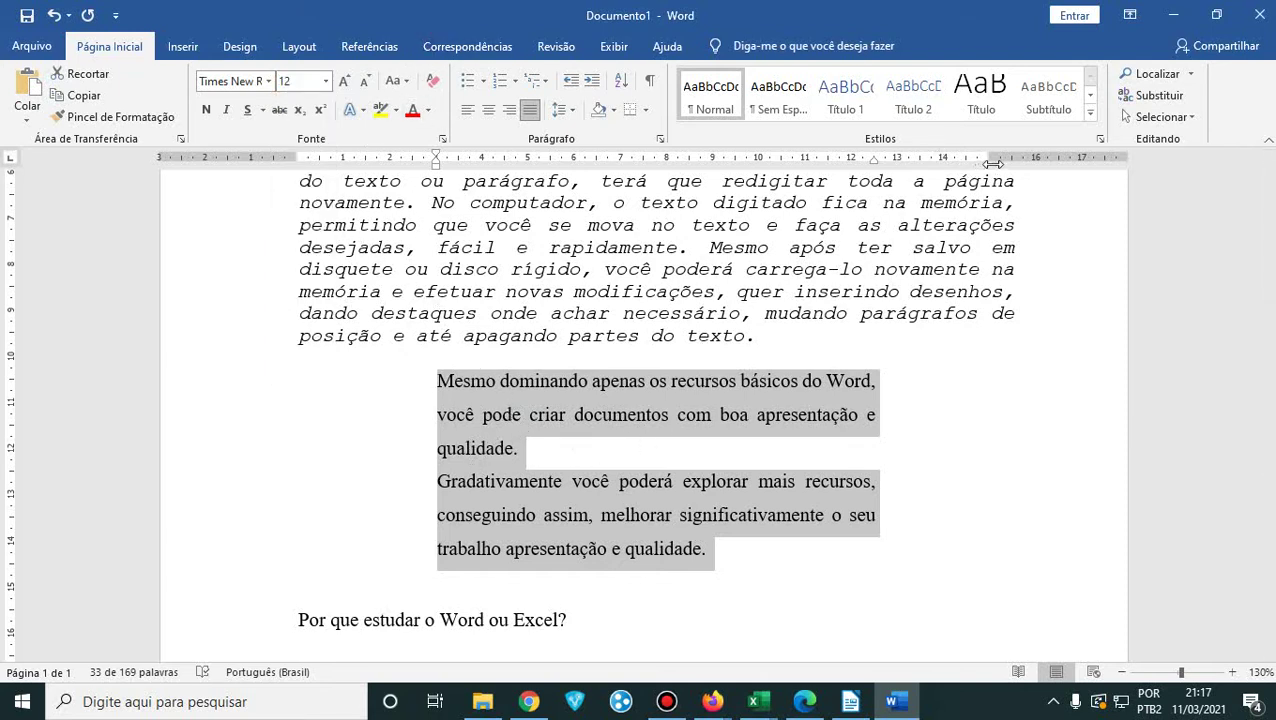
click(908, 428)
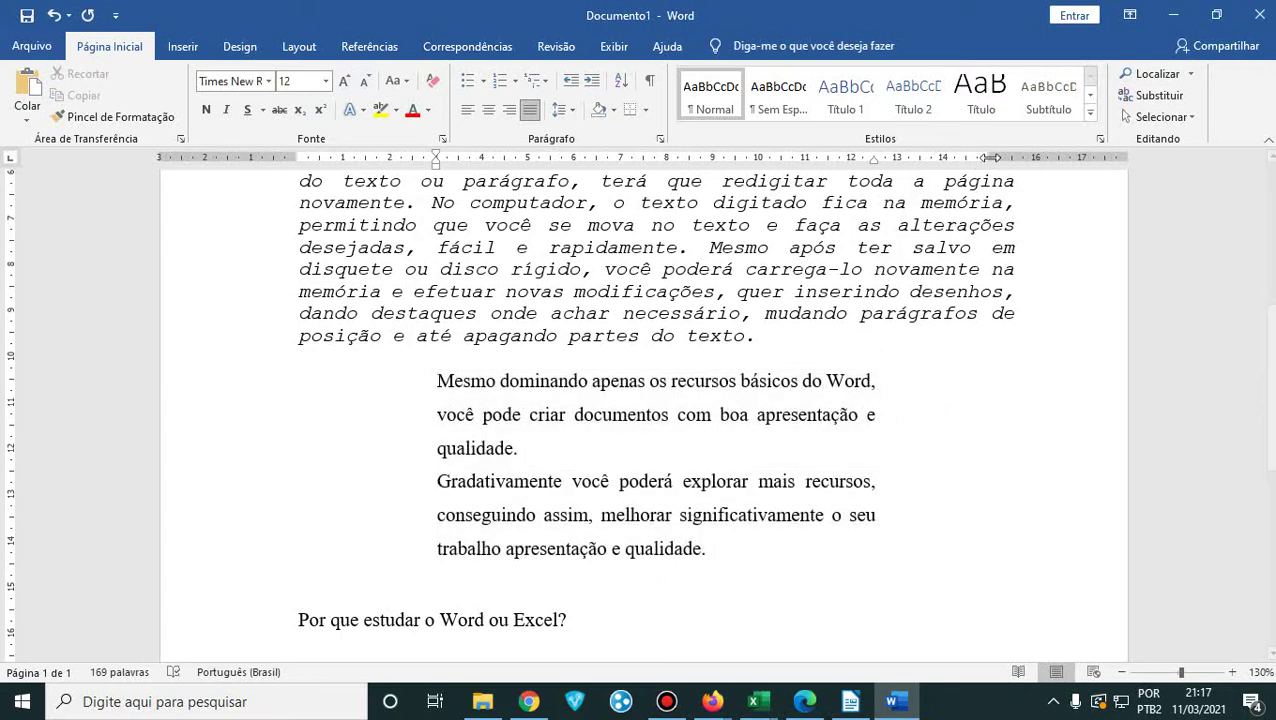
- Reduce the right page margin by about 1 cm, widening the text area to about 16 cm
drag(995, 157, 1042, 157)
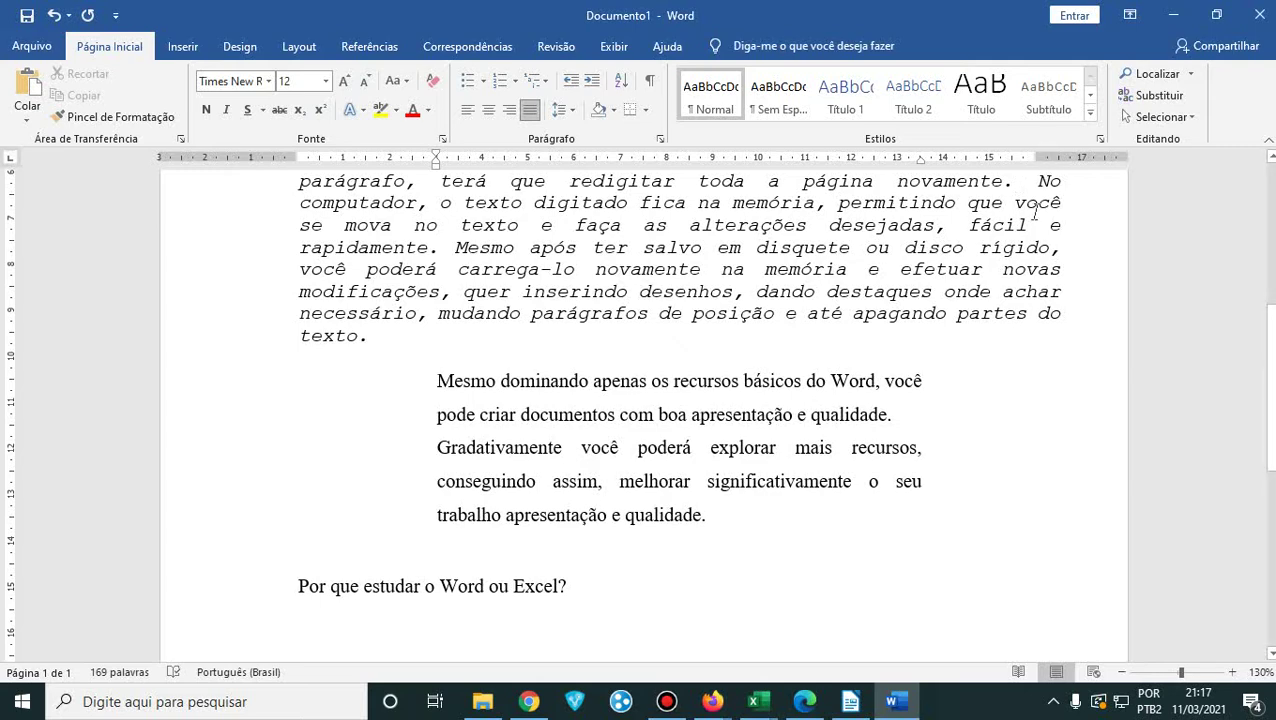
key(ctrl+z)
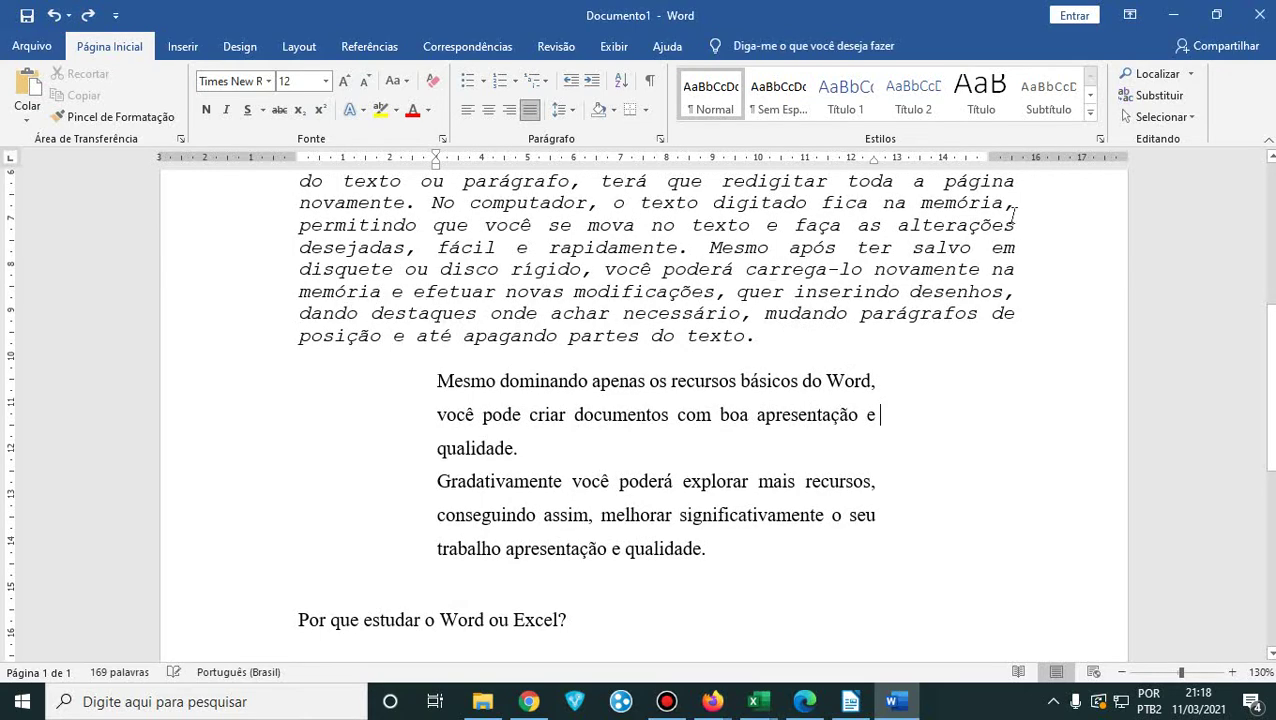
mouse_move(1000, 157)
mouse_down()
mouse_move(988, 157)
mouse_move(1035, 152)
mouse_up()
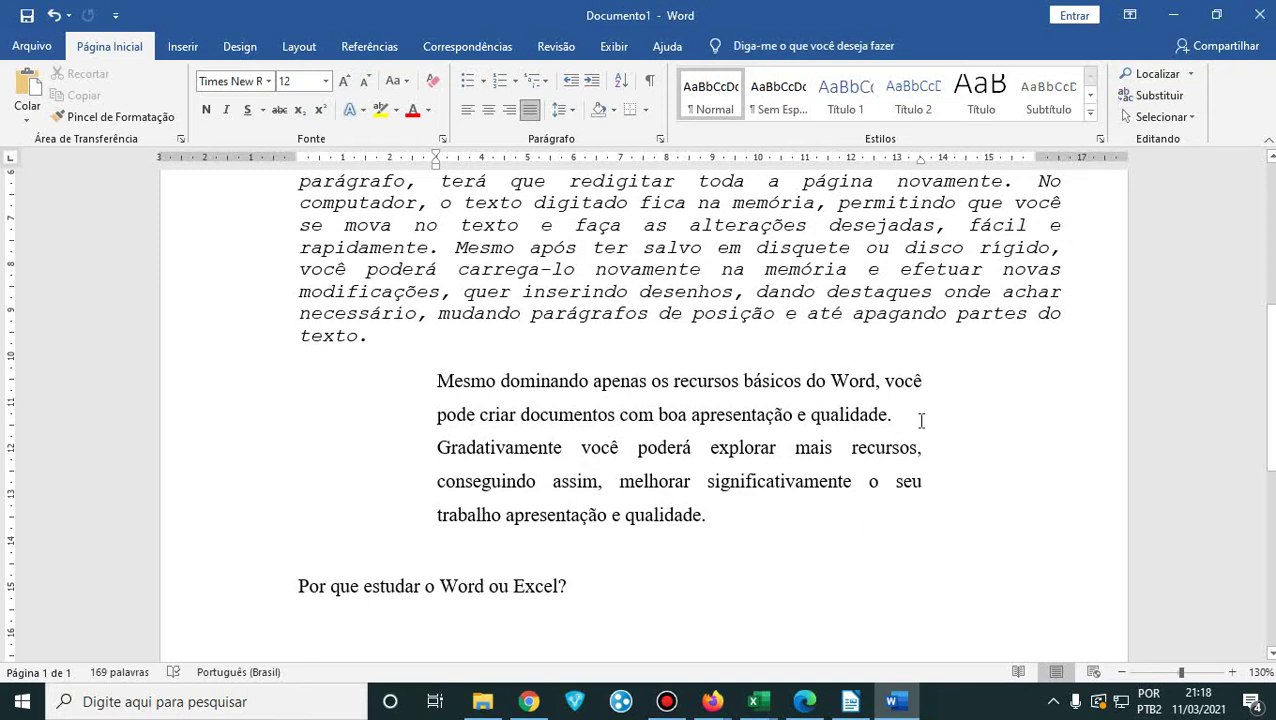
scroll(400, 487, down, 5)
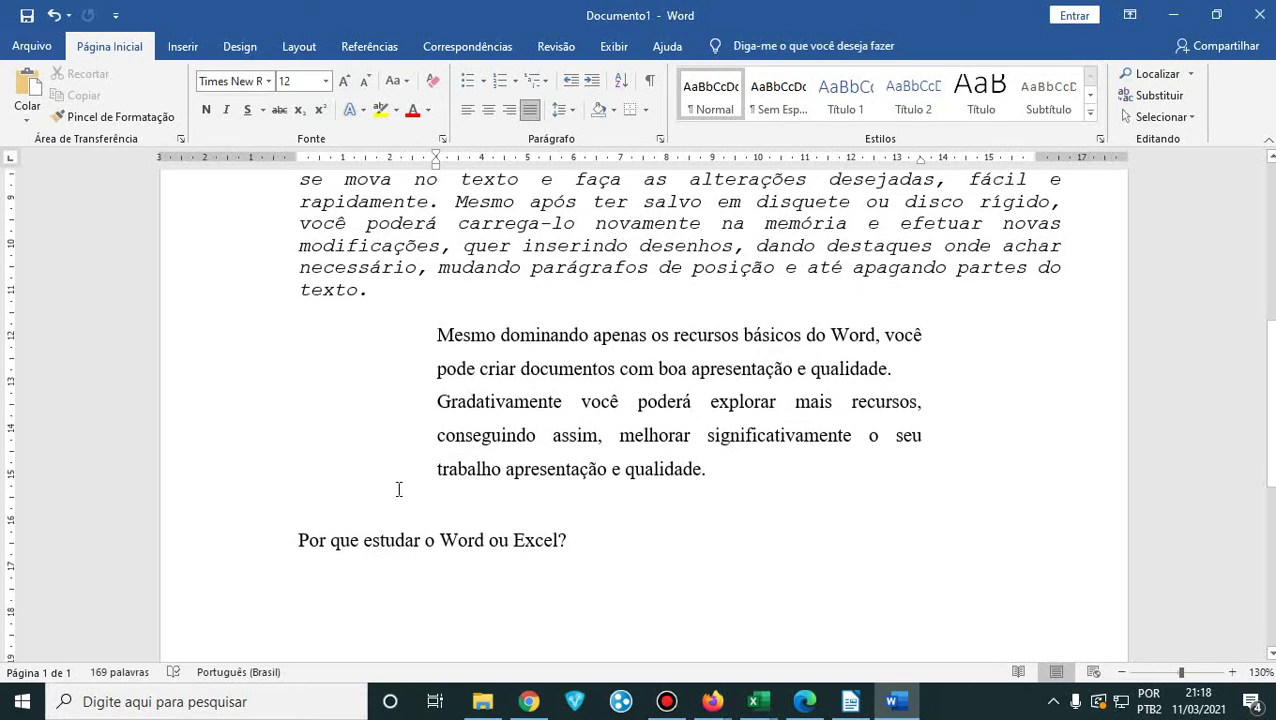
- Arrange the document beside the handout and read the formatting note for the heading "Por que estudar o Word ou Excel?"
drag(955, 20, 2, 60)
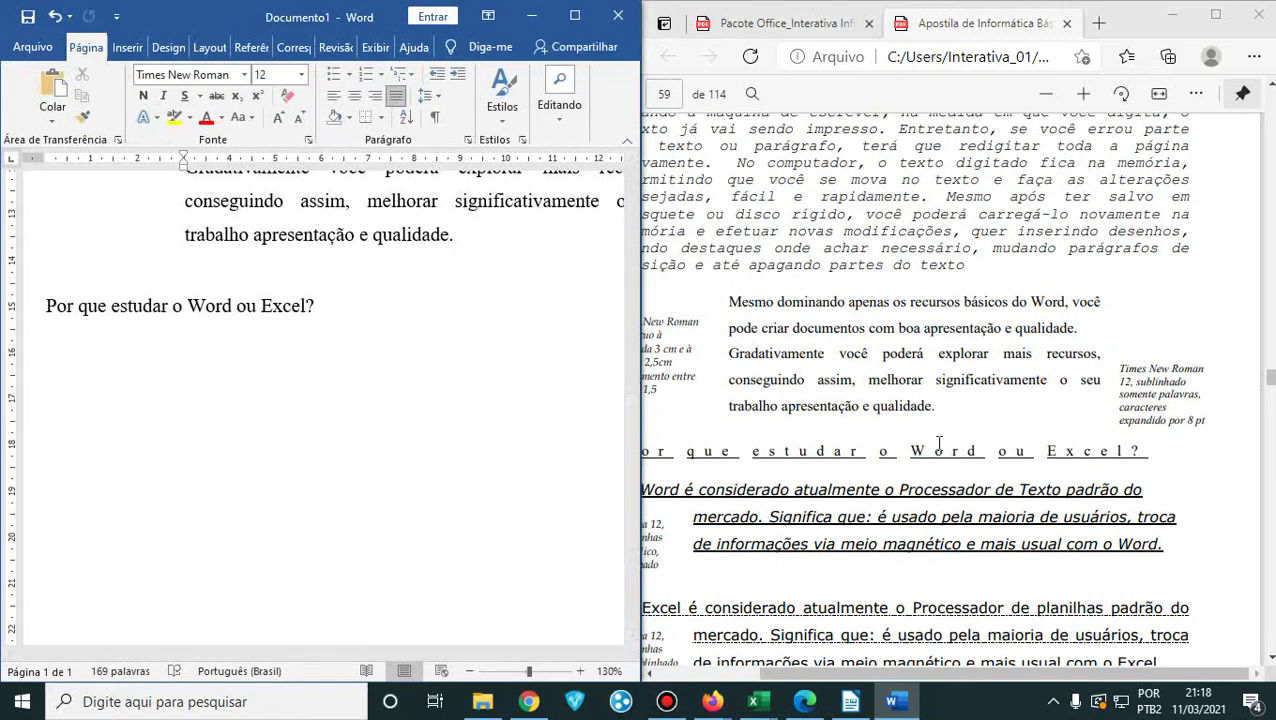
scroll(938, 443, down, 3)
drag(880, 672, 840, 672)
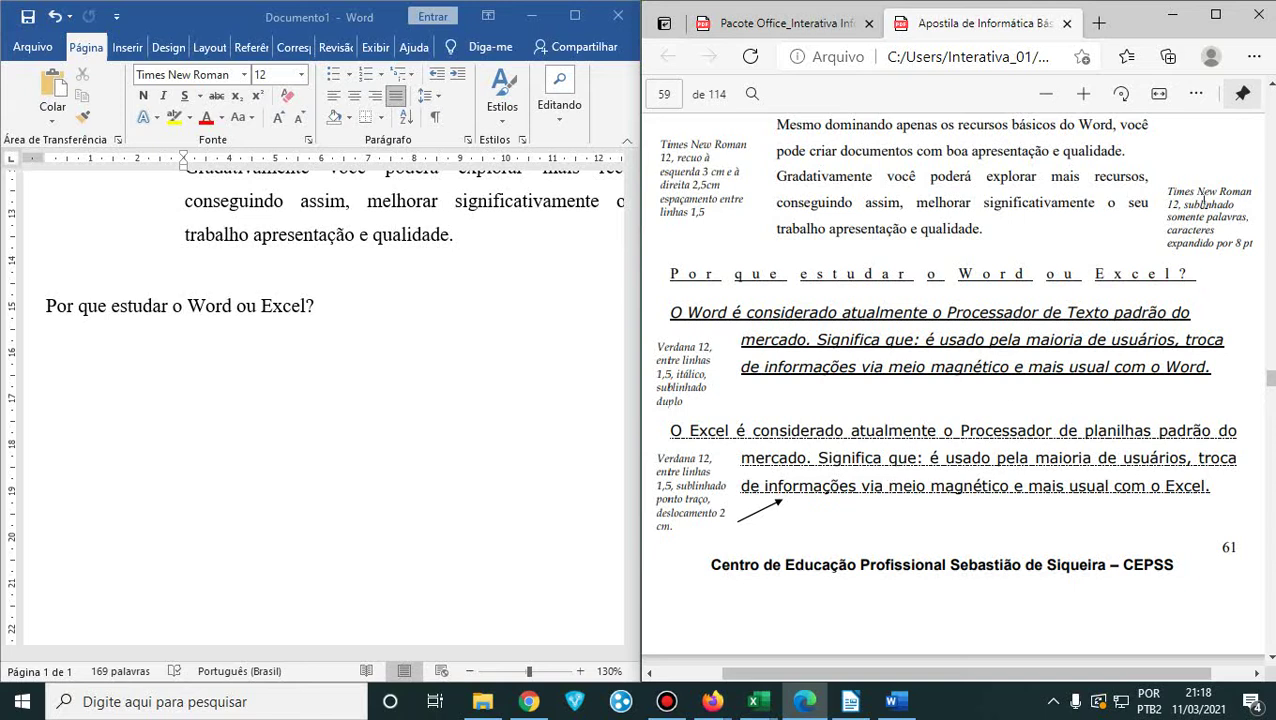
drag(1168, 190, 1245, 218)
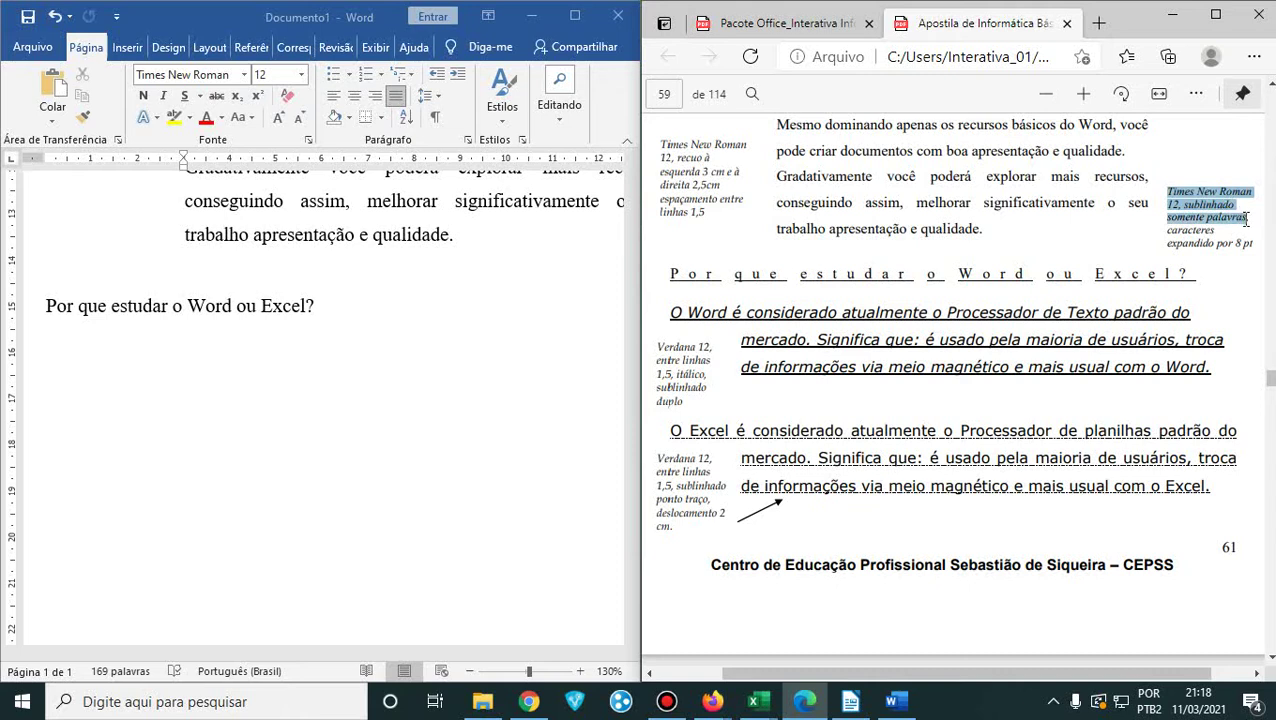
drag(1237, 226, 1237, 251)
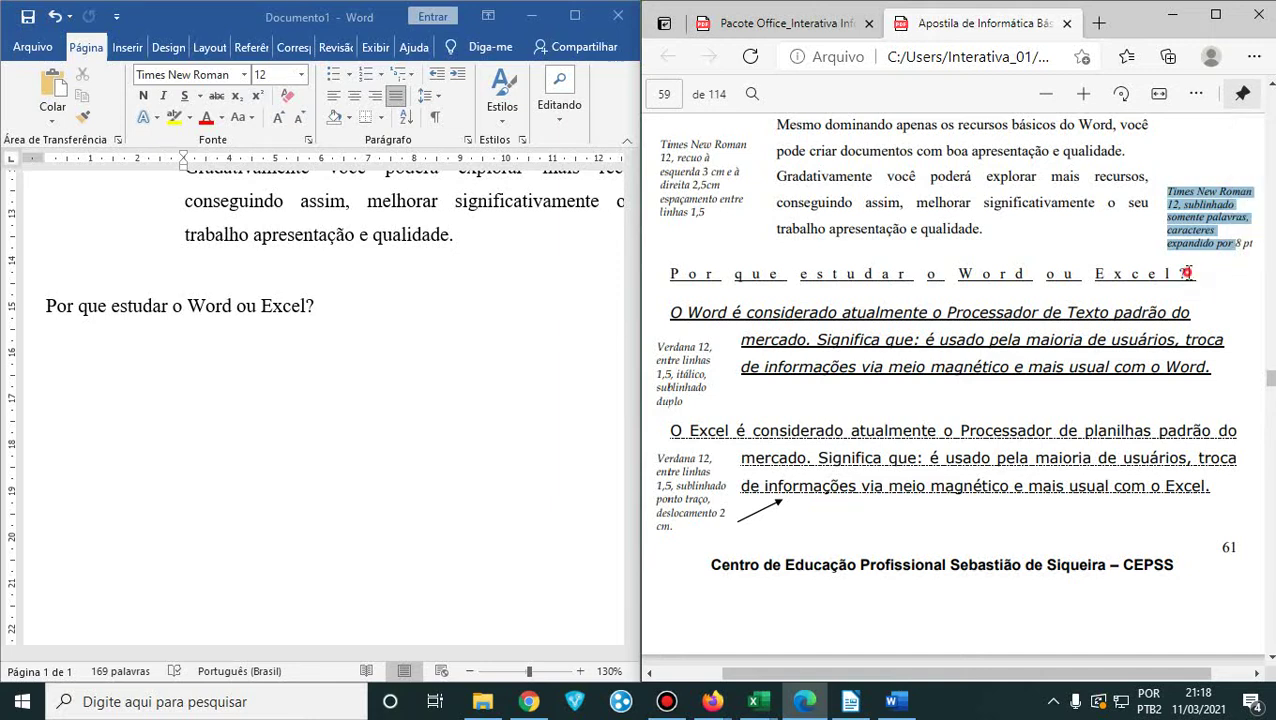
click(1183, 272)
drag(673, 276, 710, 274)
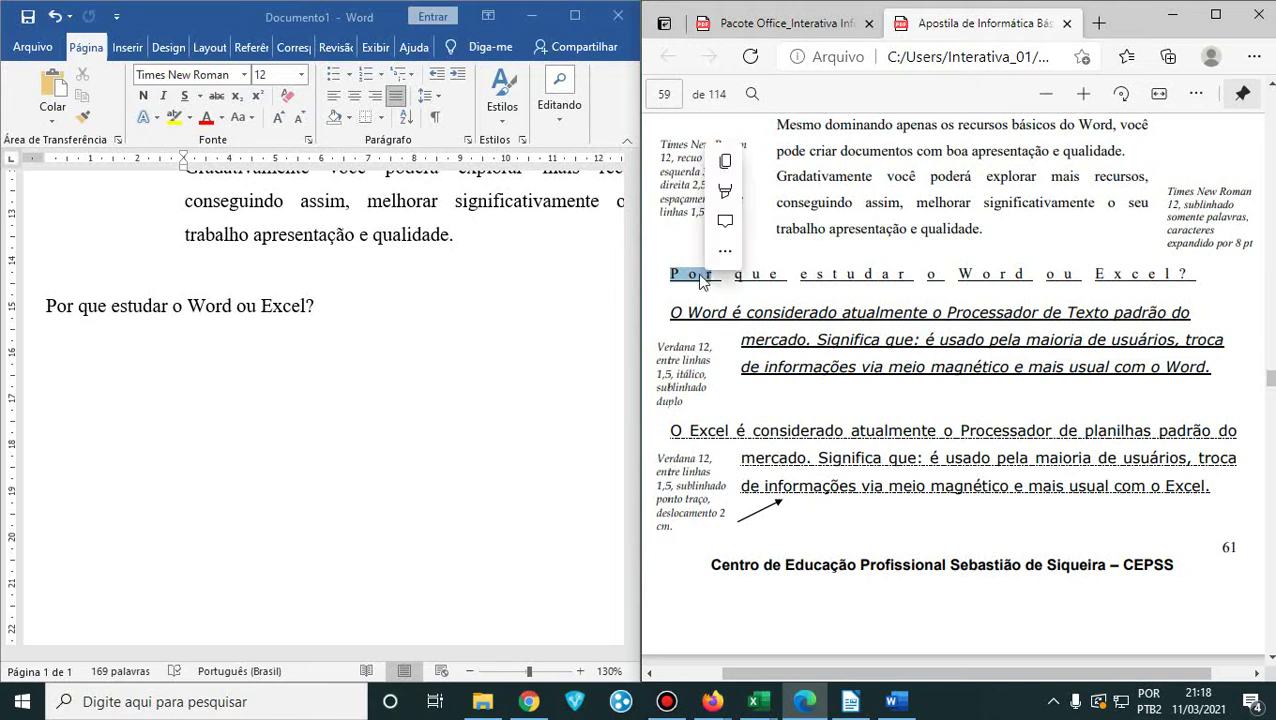
- Choose the "Somente palavras" underline style for the heading "Por que estudar o Word ou Excel?" in the font settings
click(345, 304)
drag(325, 310, 3, 322)
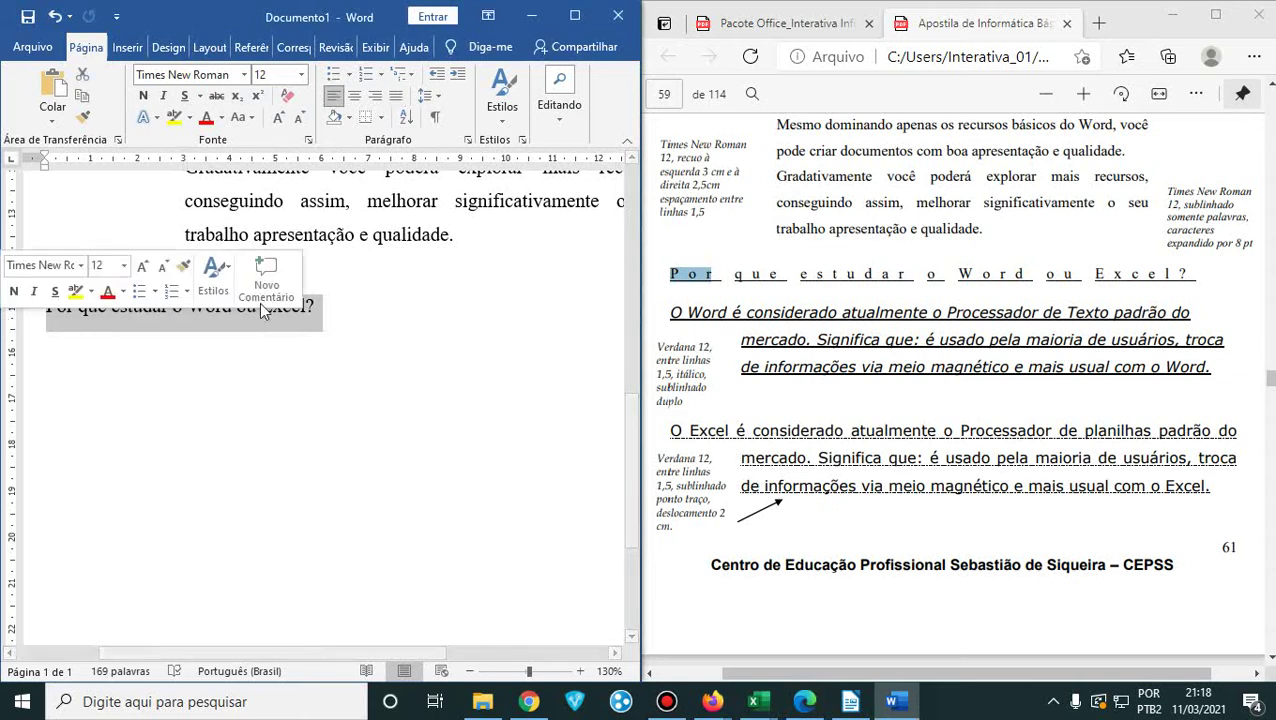
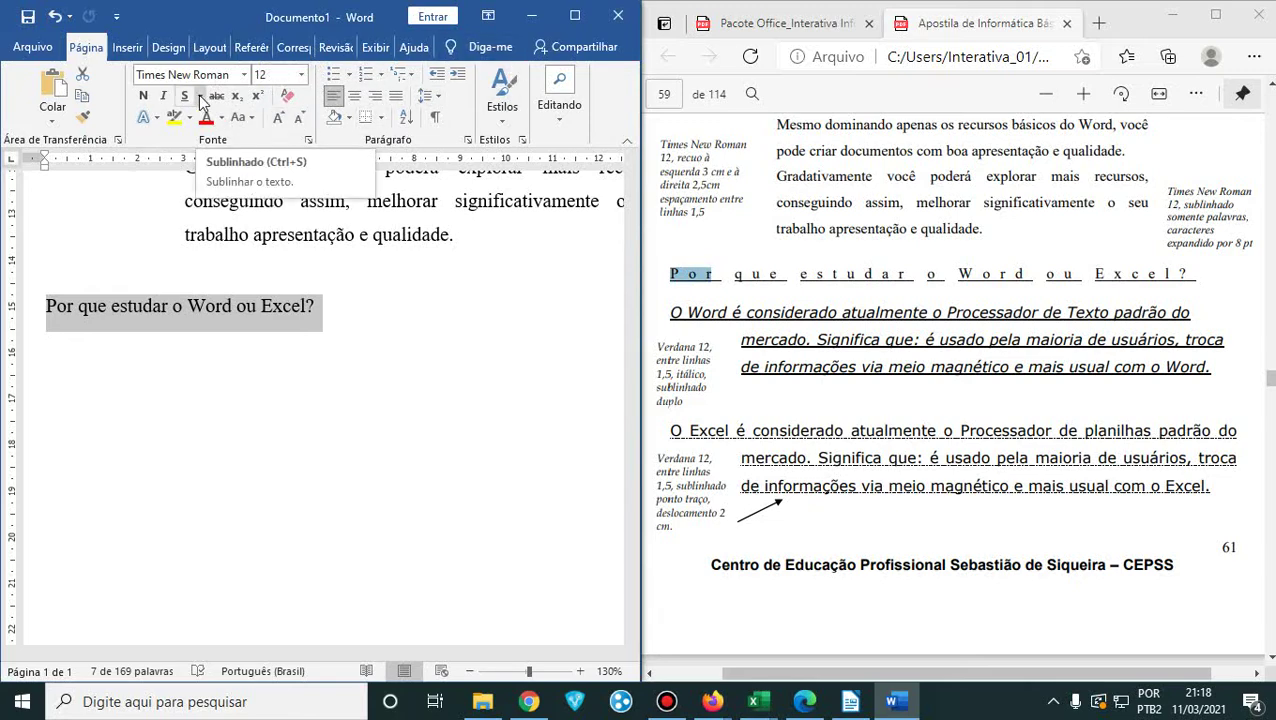
click(200, 97)
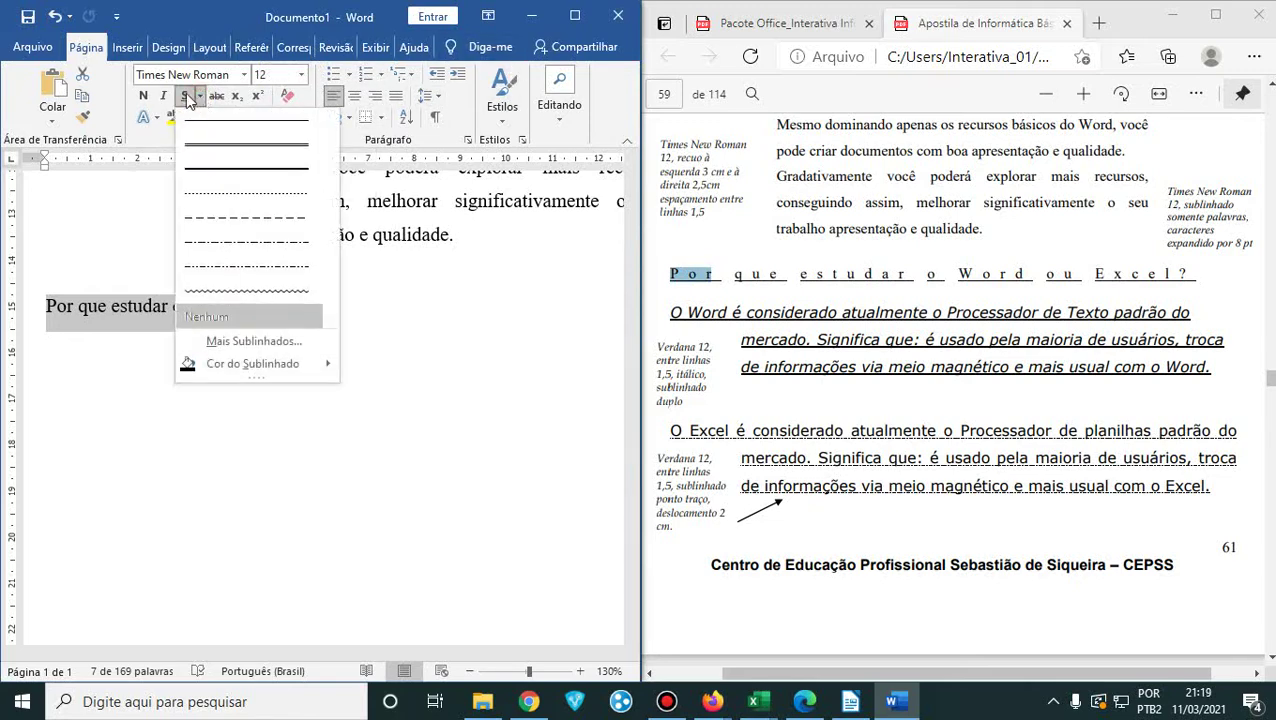
click(276, 349)
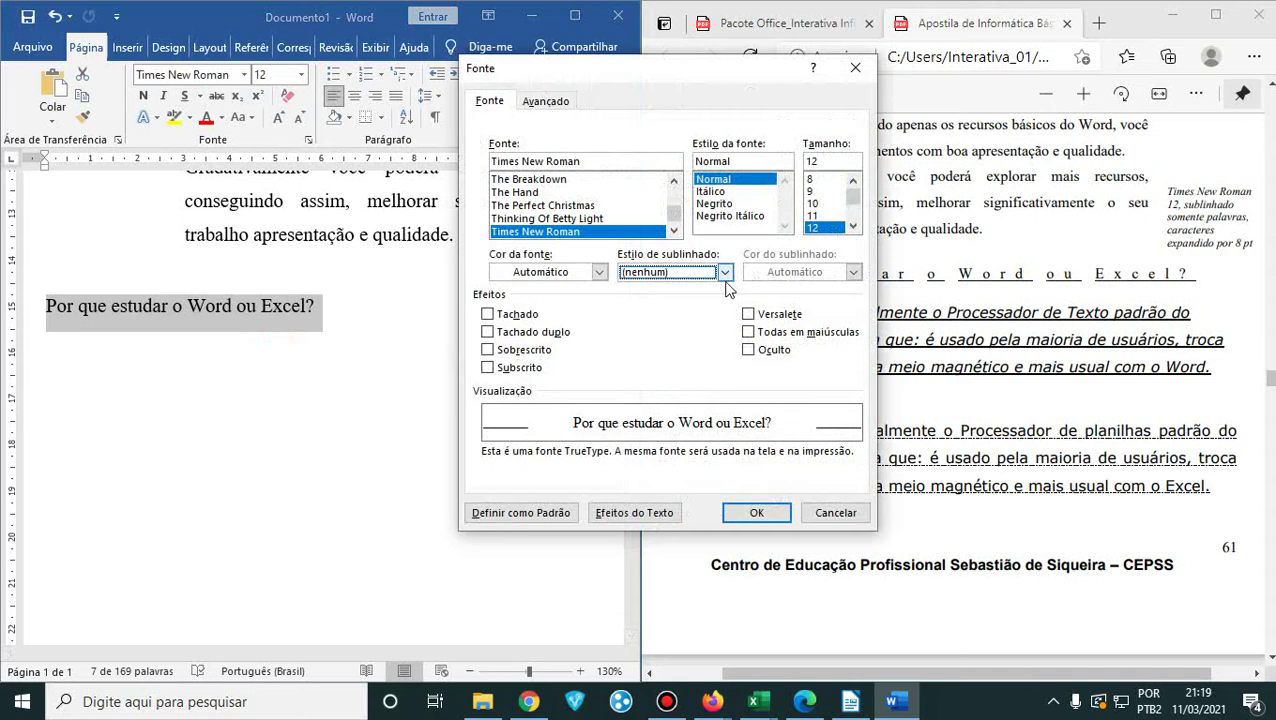
click(725, 278)
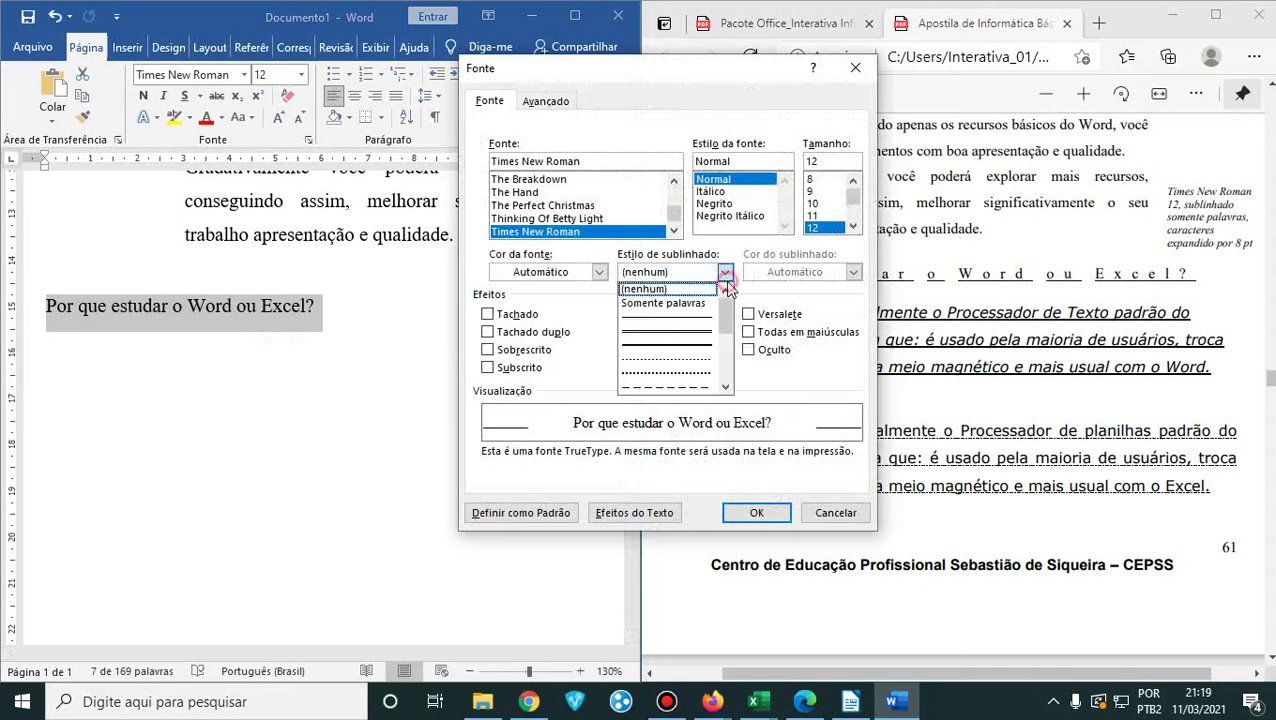
click(682, 303)
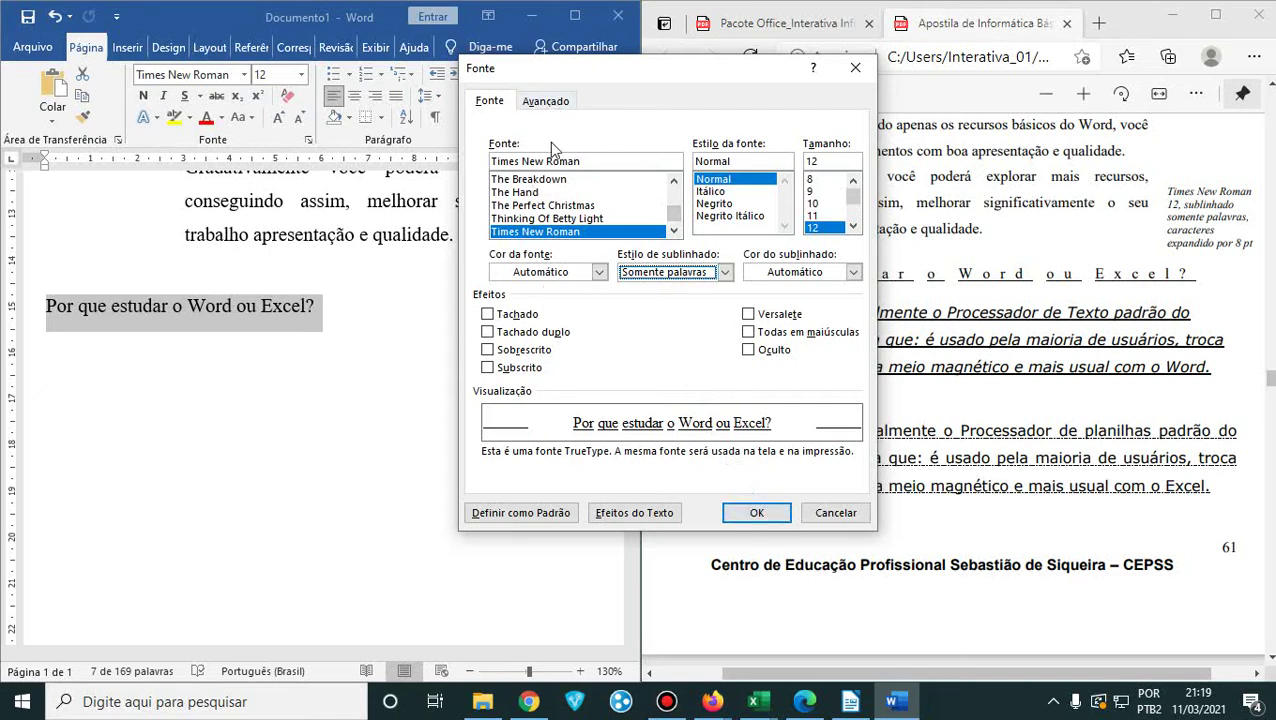
click(546, 103)
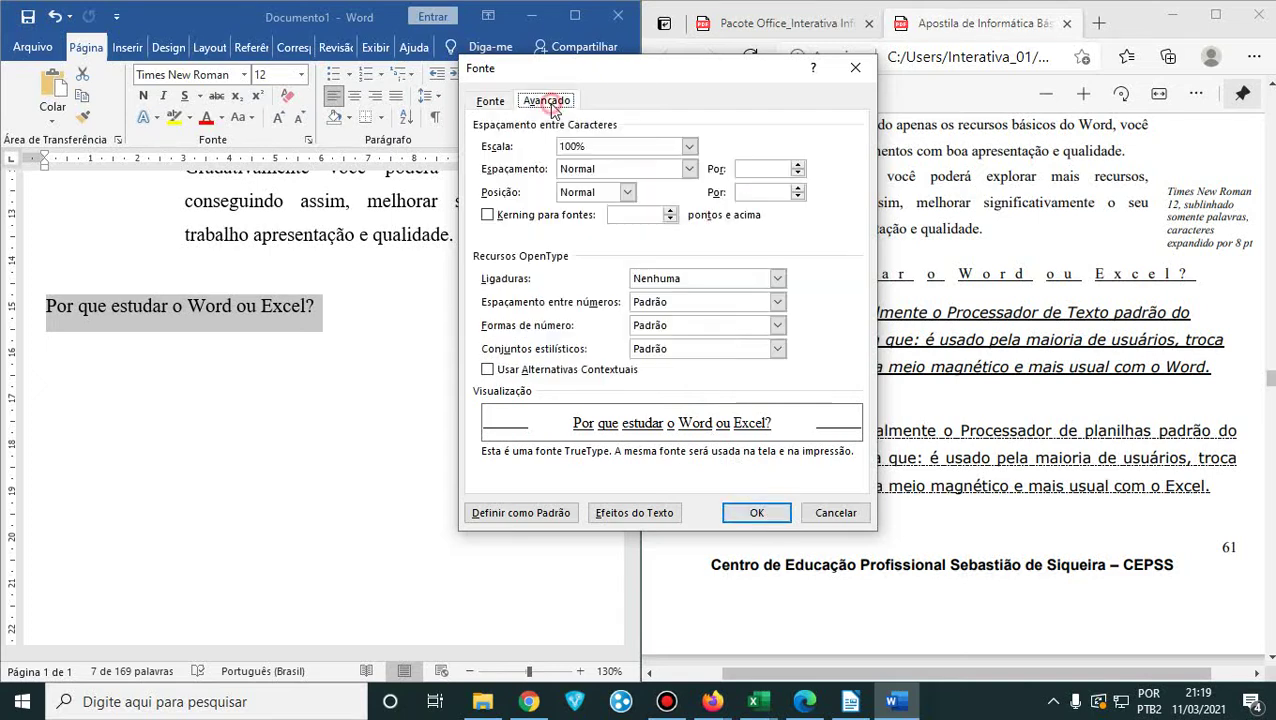
click(489, 101)
drag(634, 76, 534, 106)
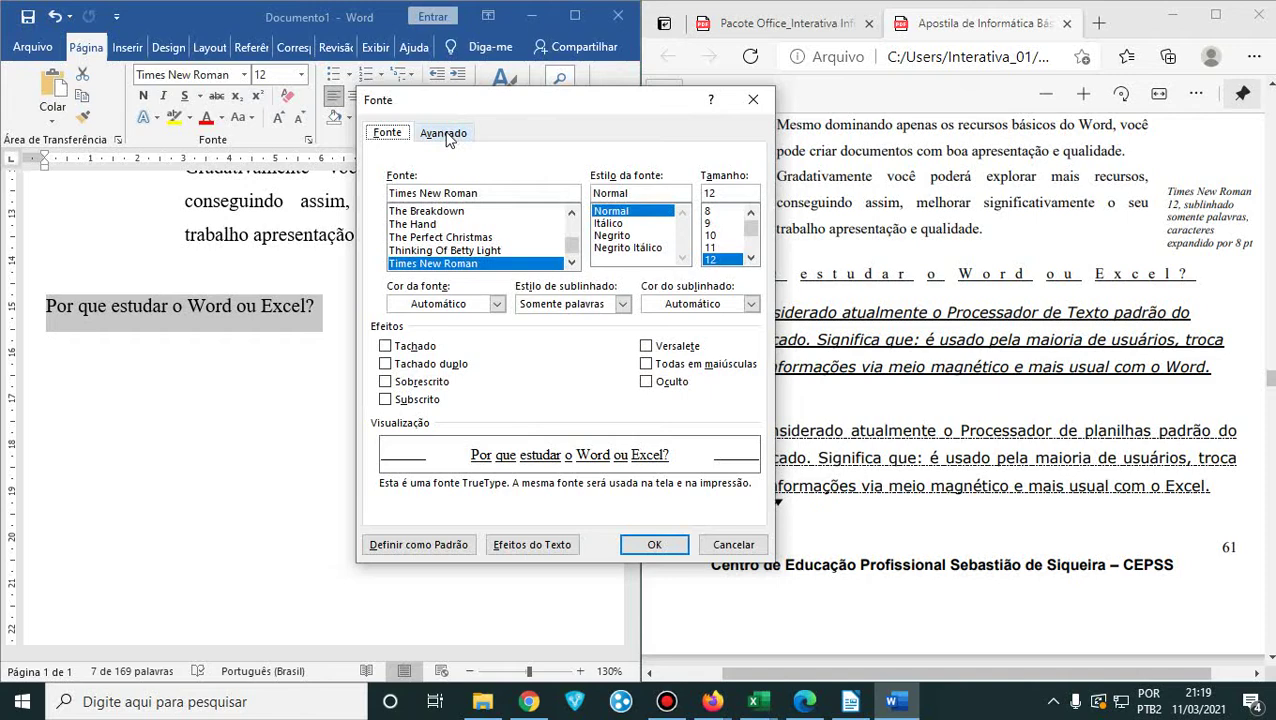
- Set the heading's character spacing to "Expandido" by 8 pt and apply the font settings
click(446, 136)
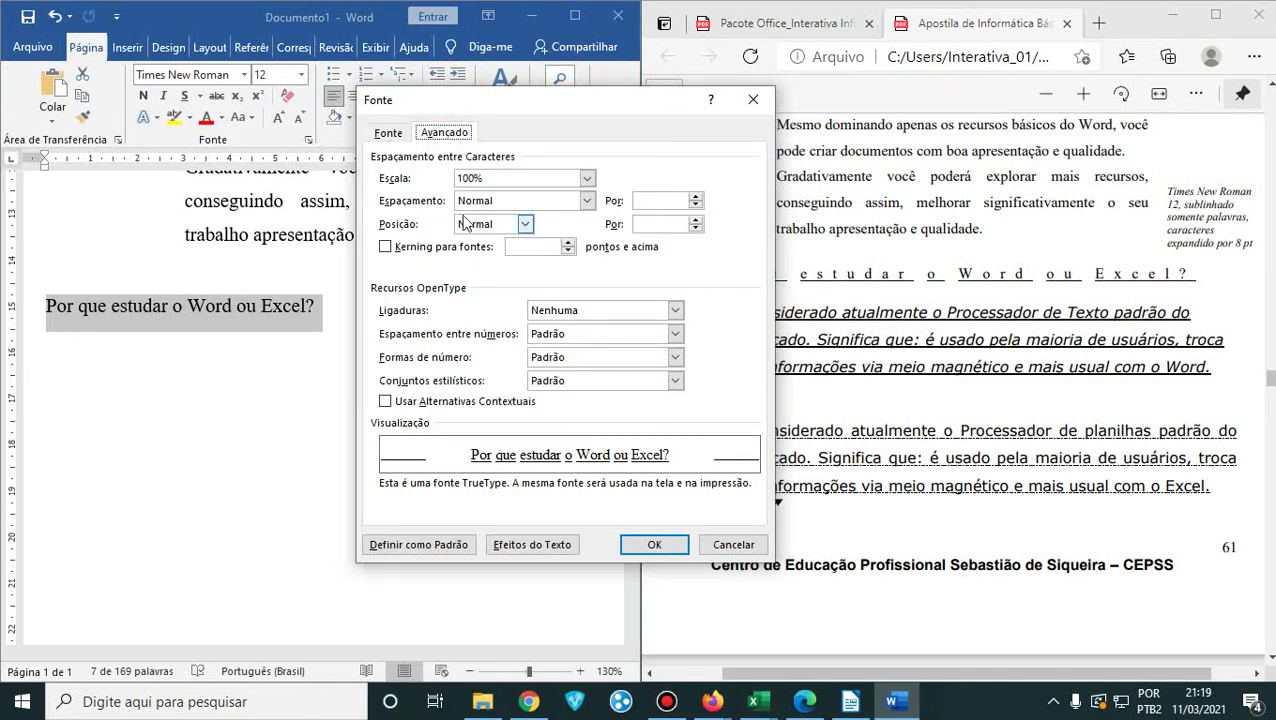
click(584, 203)
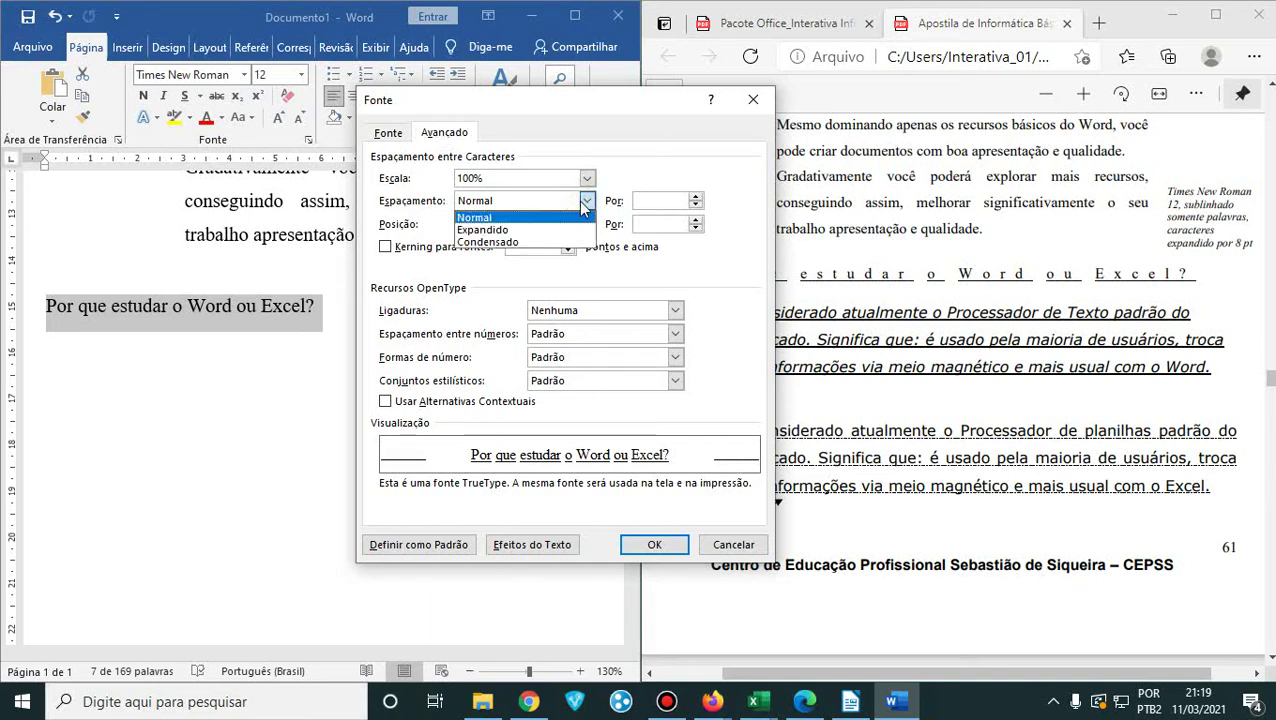
click(392, 185)
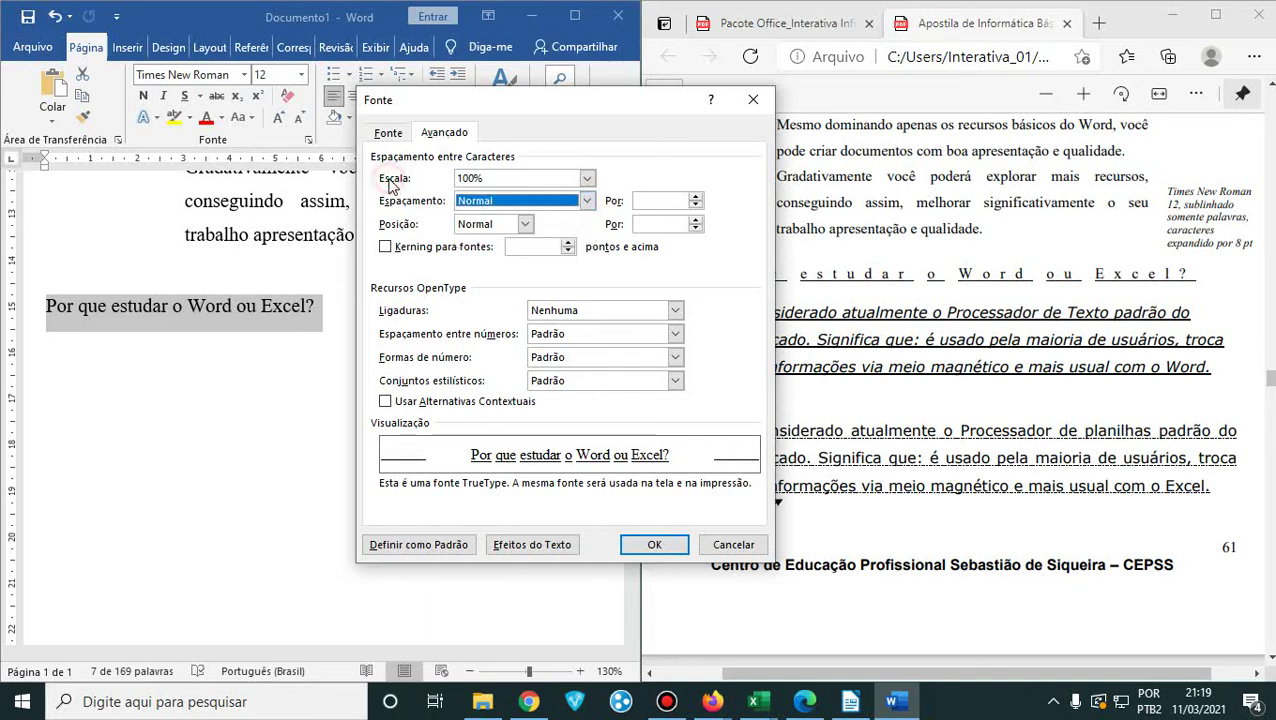
click(588, 201)
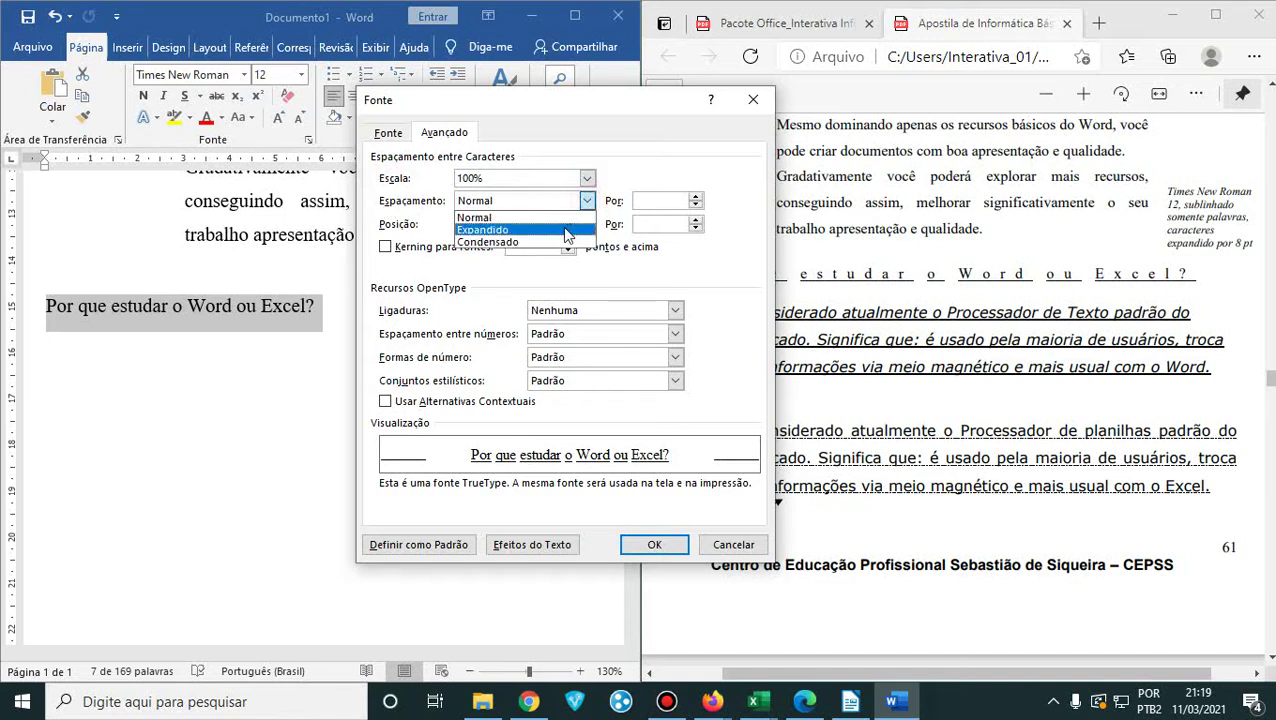
click(566, 230)
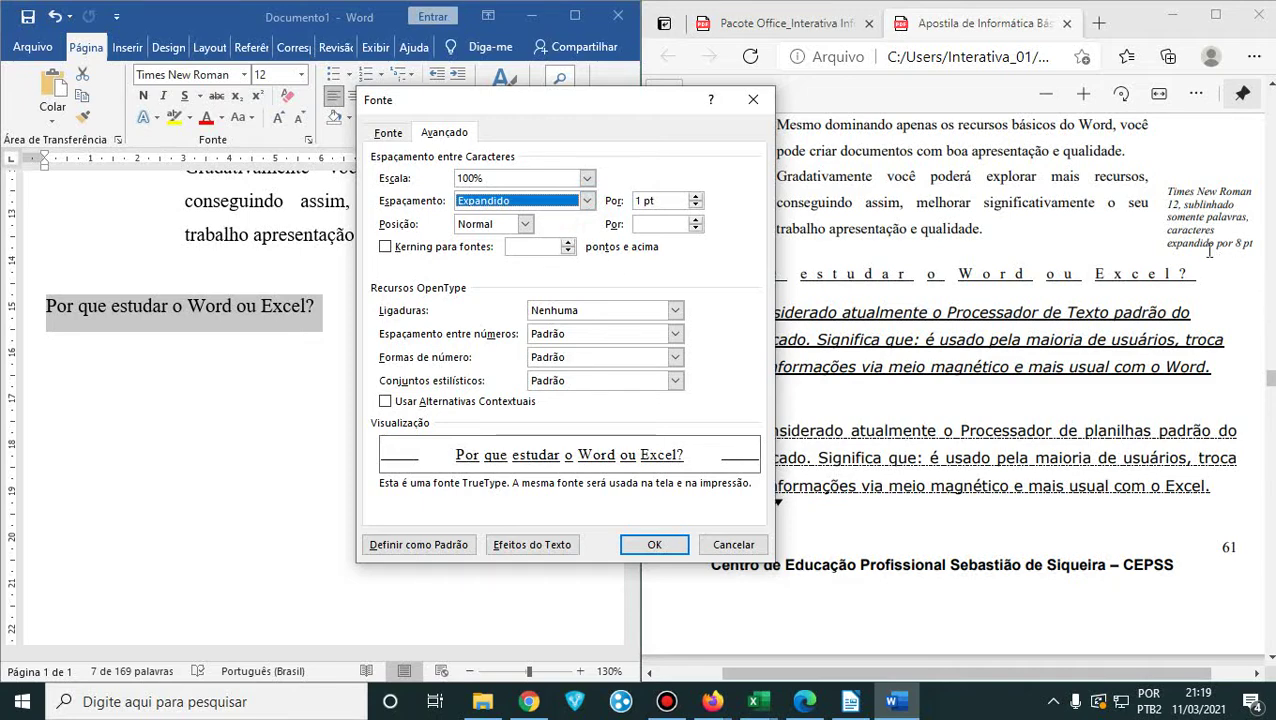
drag(1236, 243, 1250, 243)
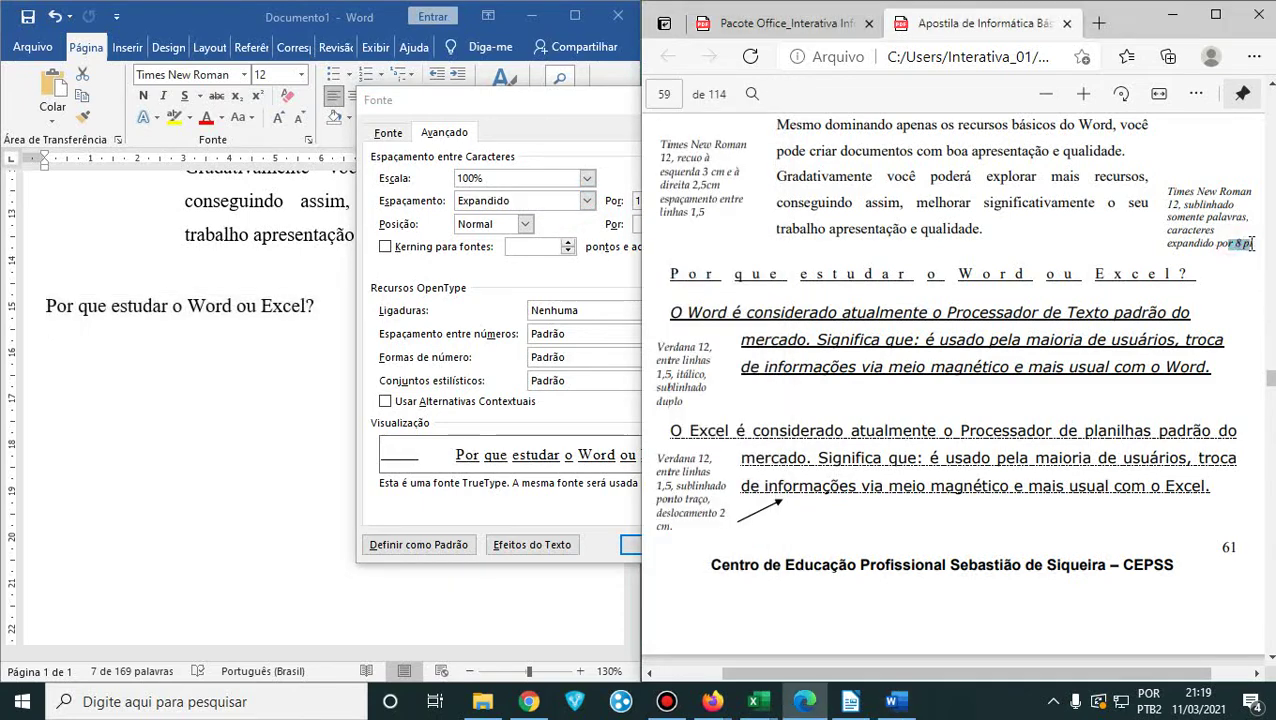
click(600, 135)
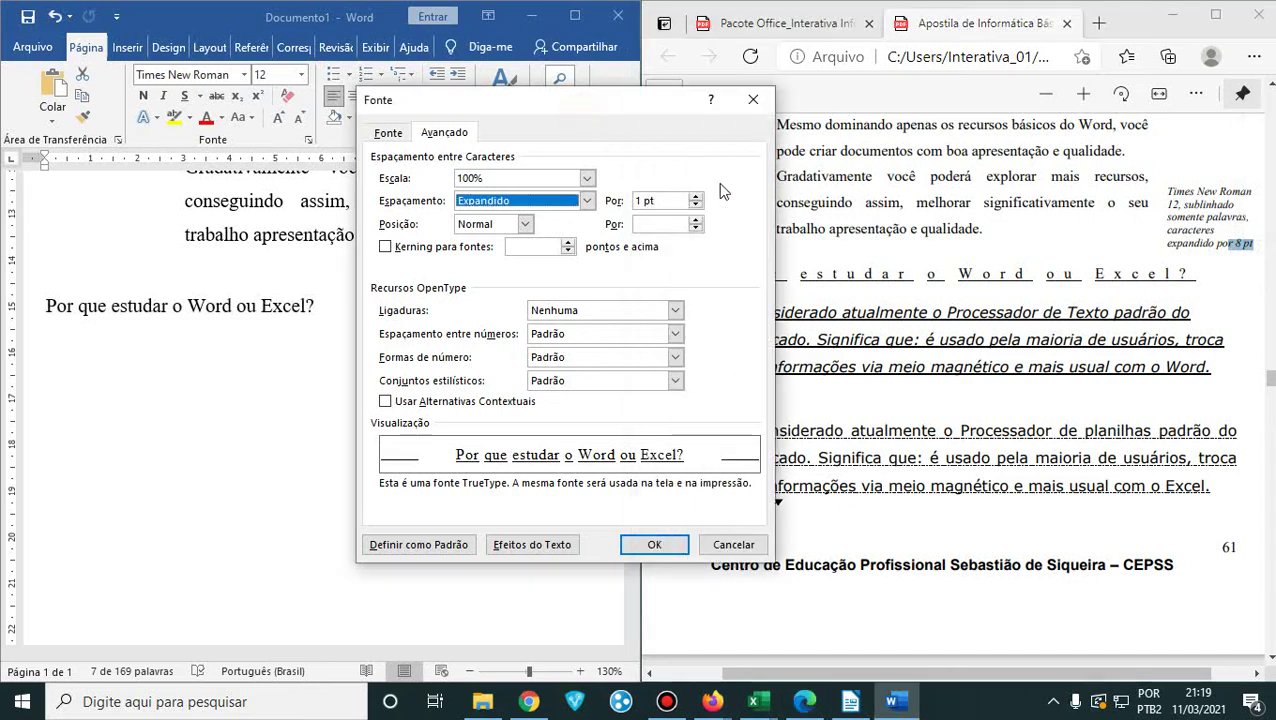
click(695, 199)
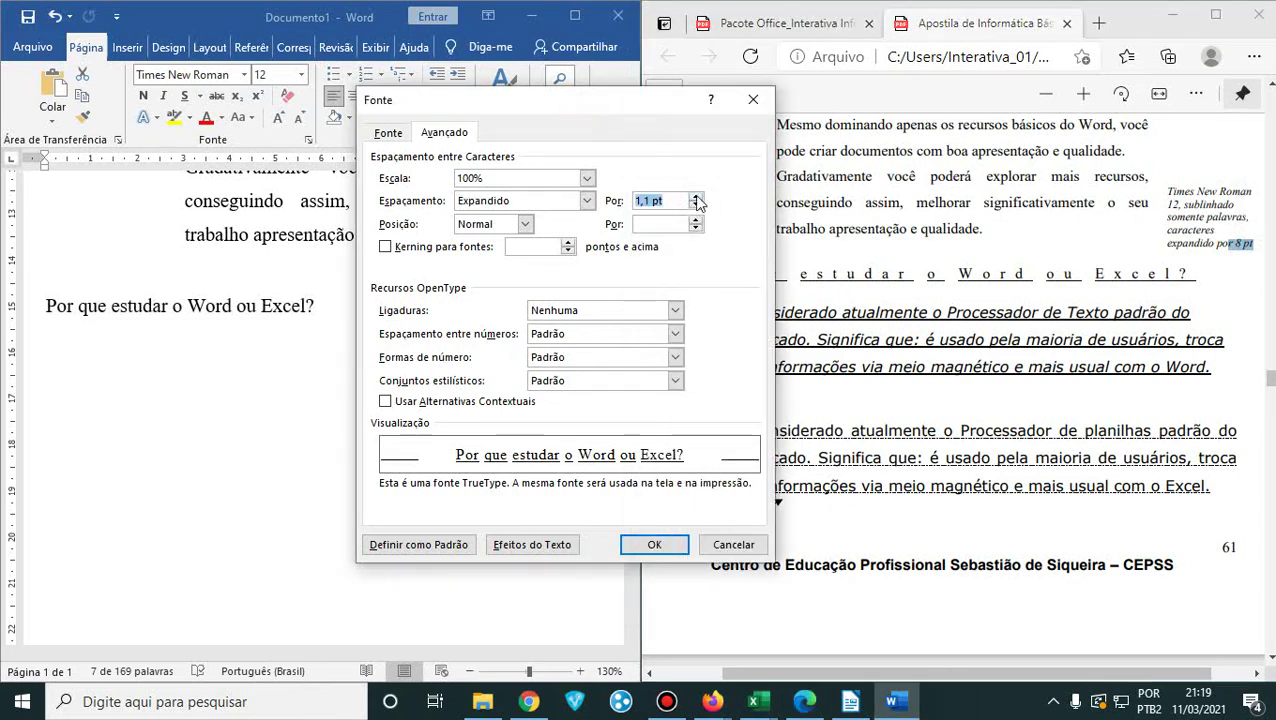
click(695, 197)
click(695, 197)
click(695, 197)
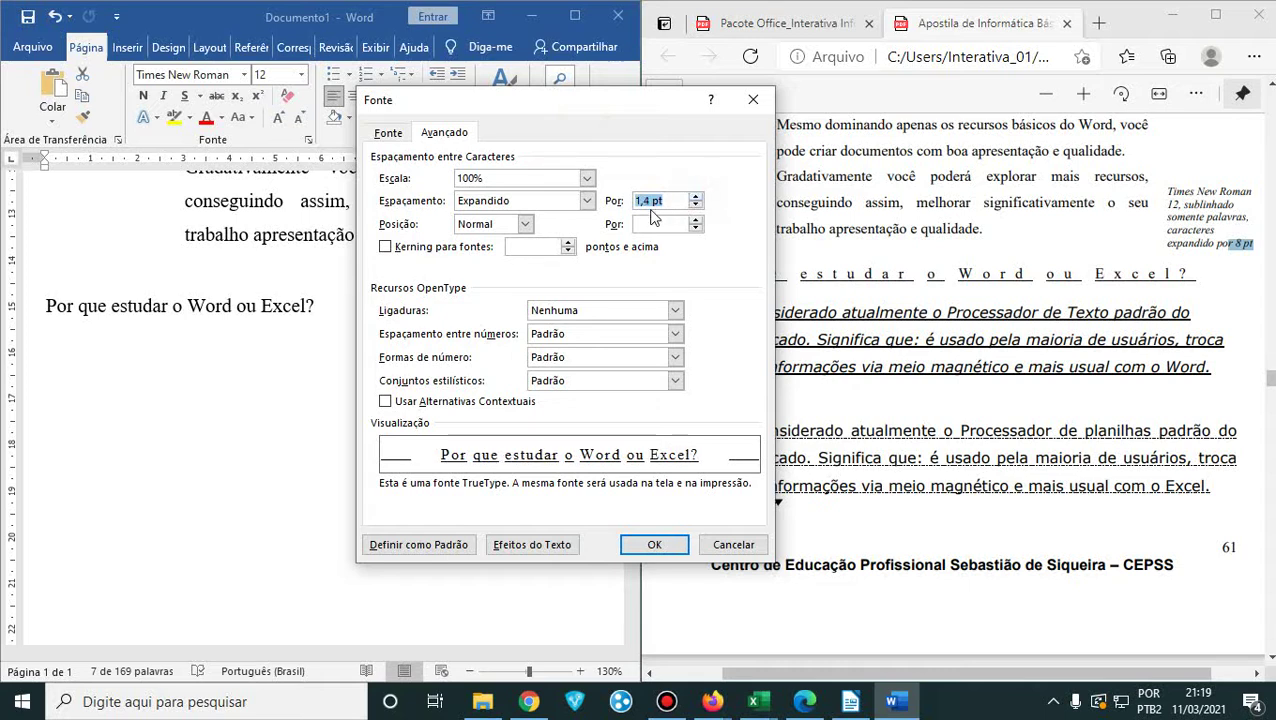
drag(649, 200, 597, 208)
text(8)
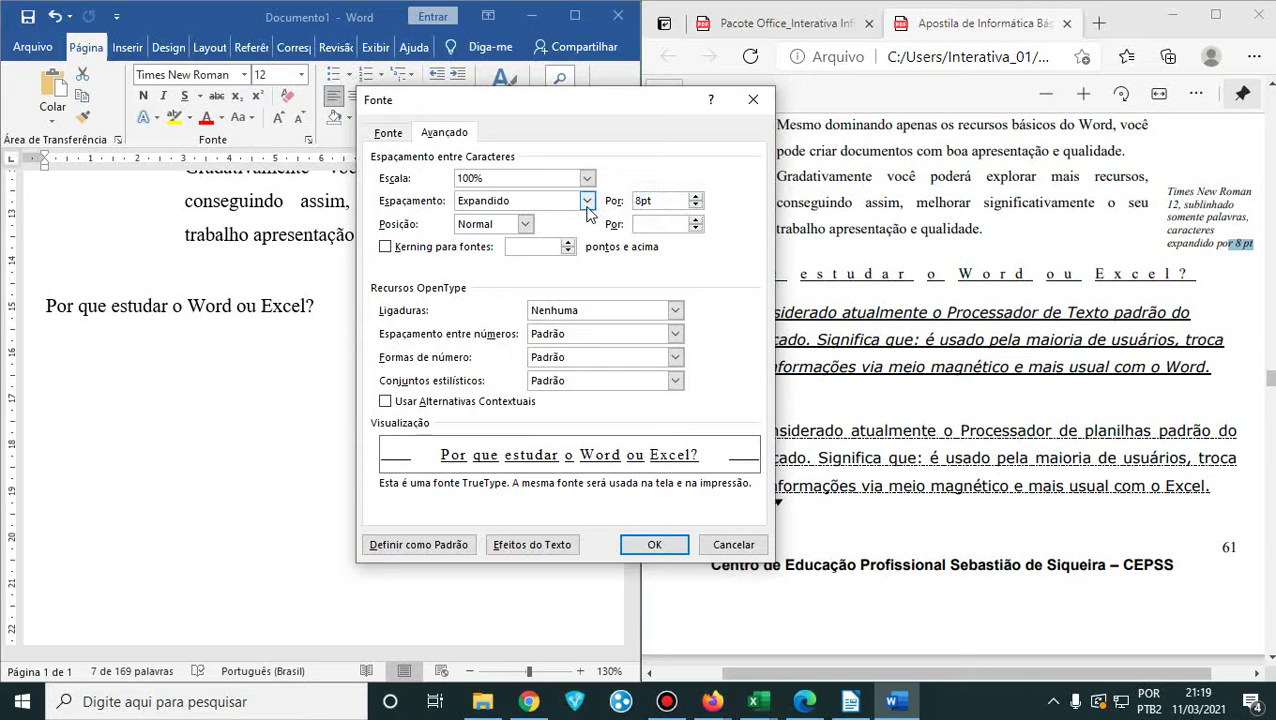
click(654, 546)
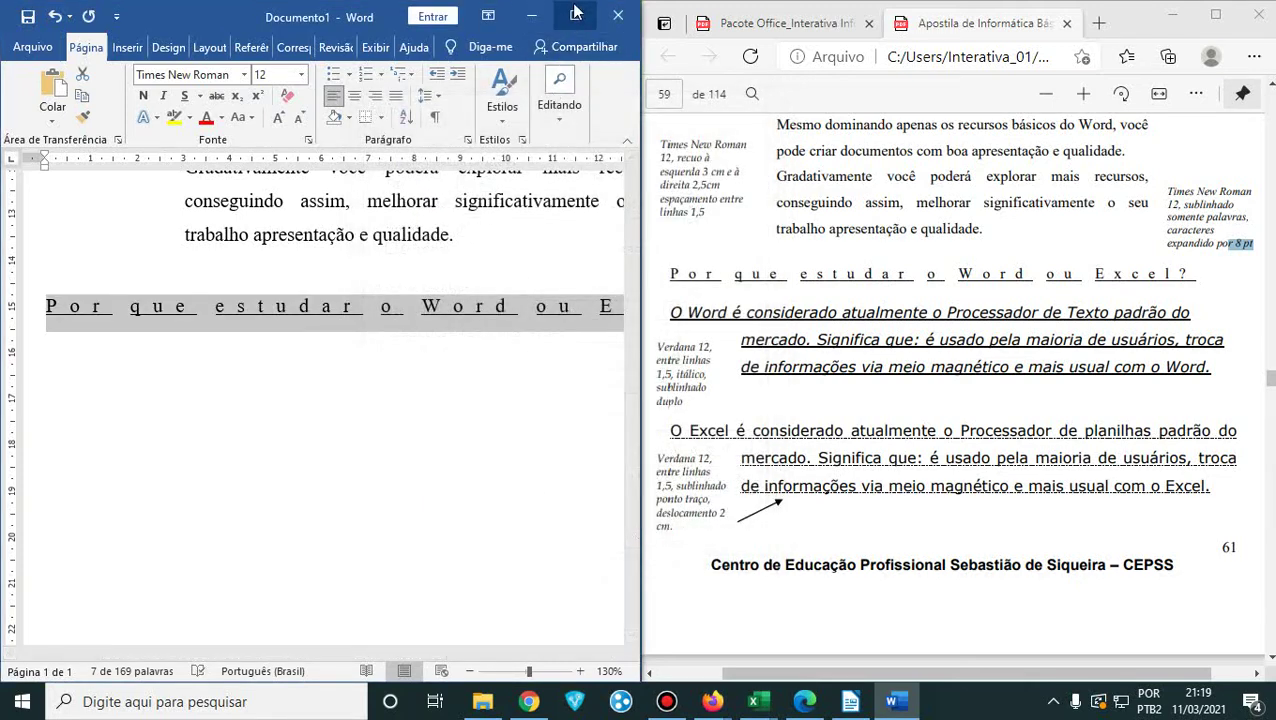
- Review the character spacing and underline style of the heading "Por que estudar o Word ou Excel?" in the font settings
click(574, 15)
click(587, 379)
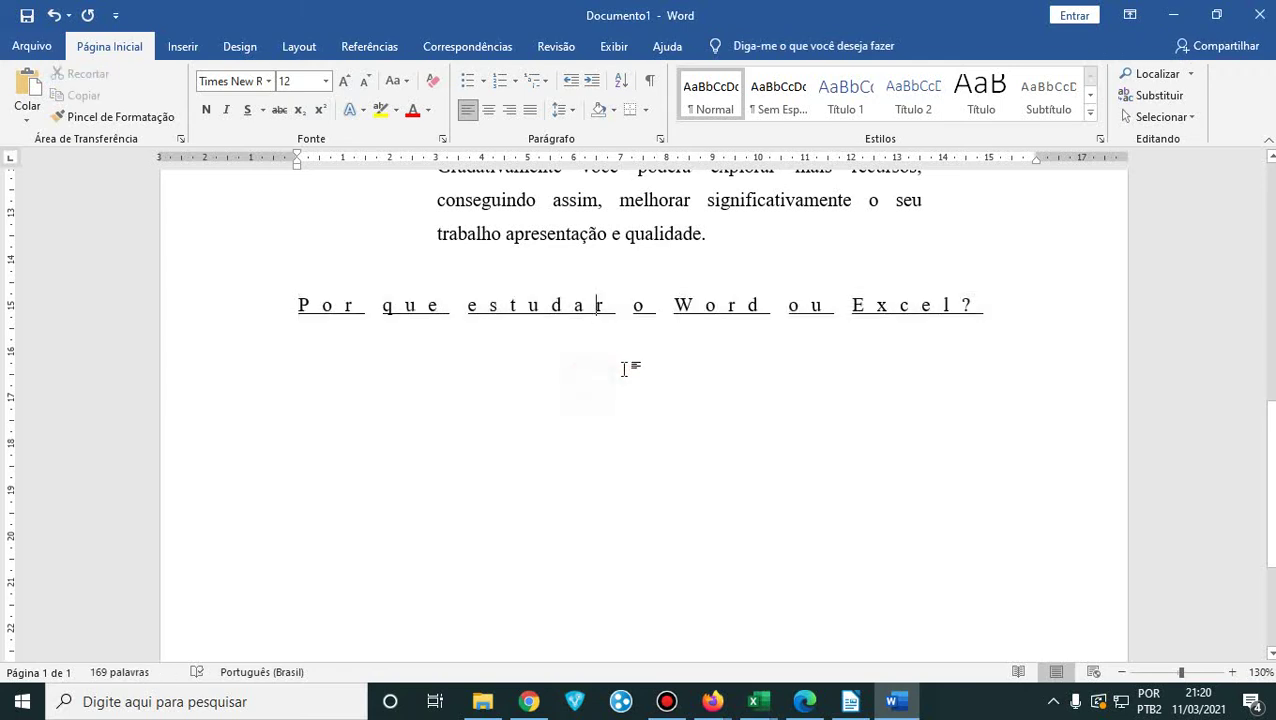
scroll(800, 460, up, 3)
drag(1012, 474, 249, 489)
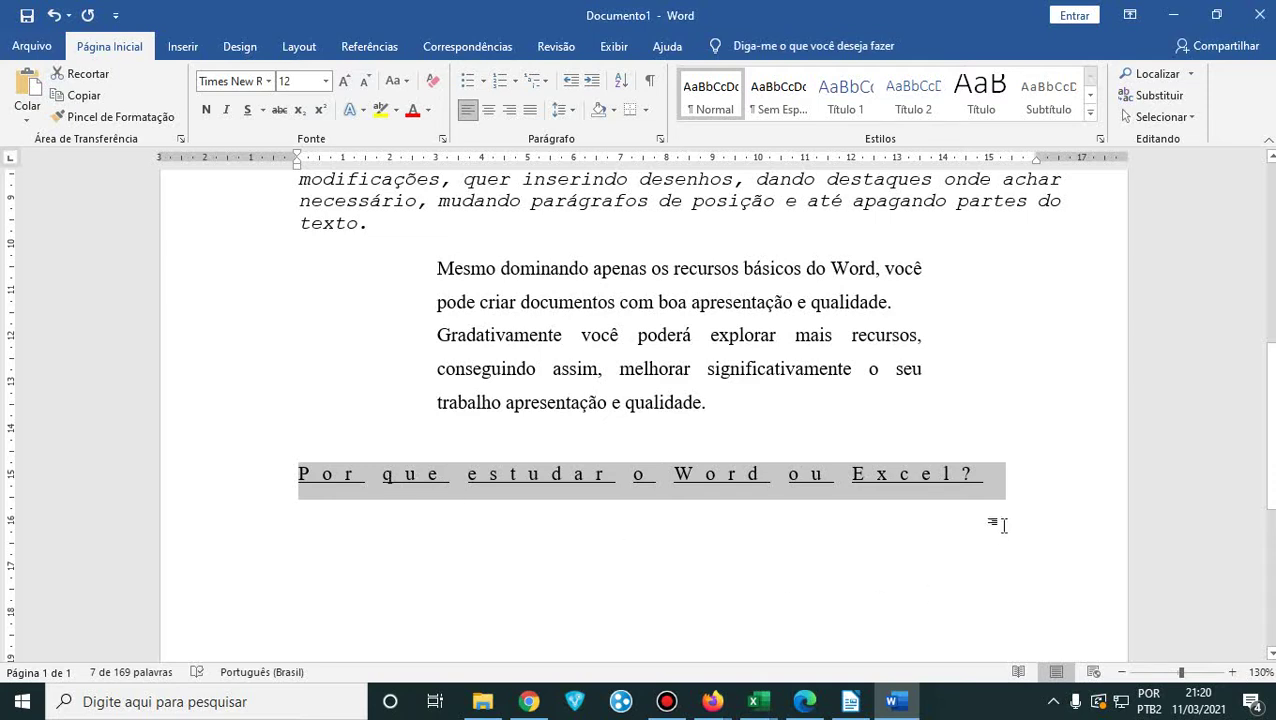
click(1017, 475)
key(shift+Up)
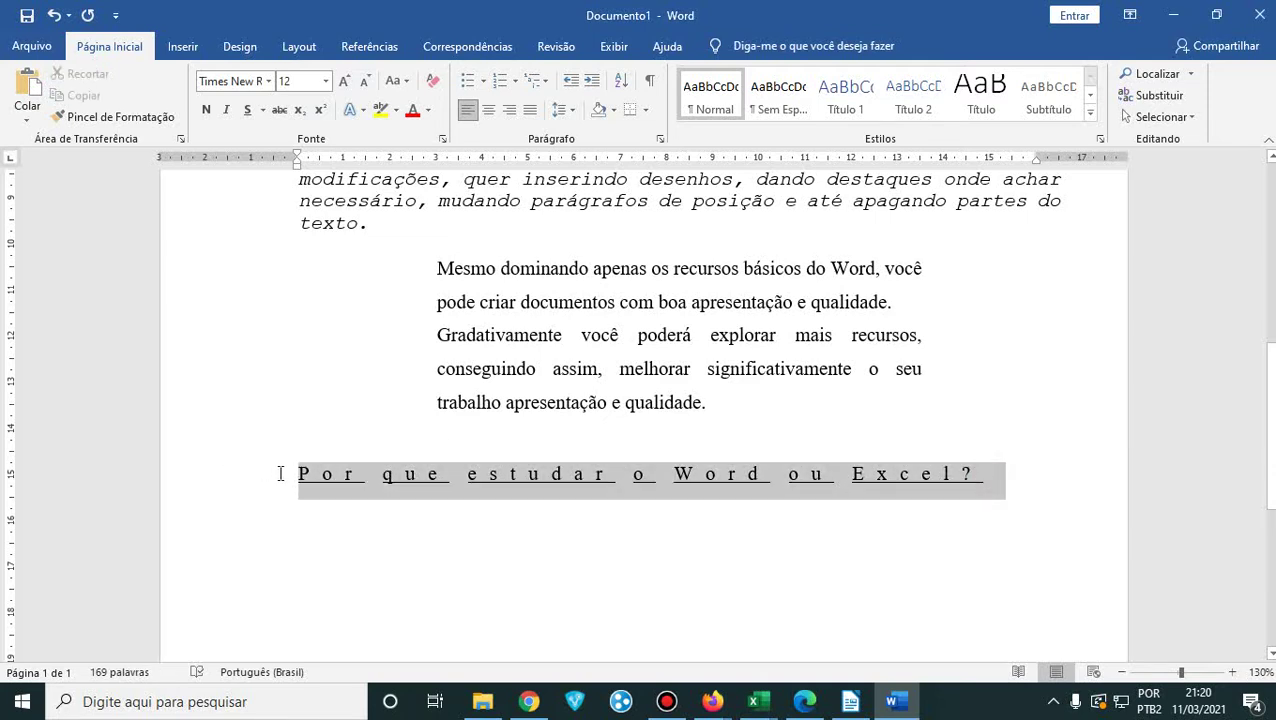
click(276, 470)
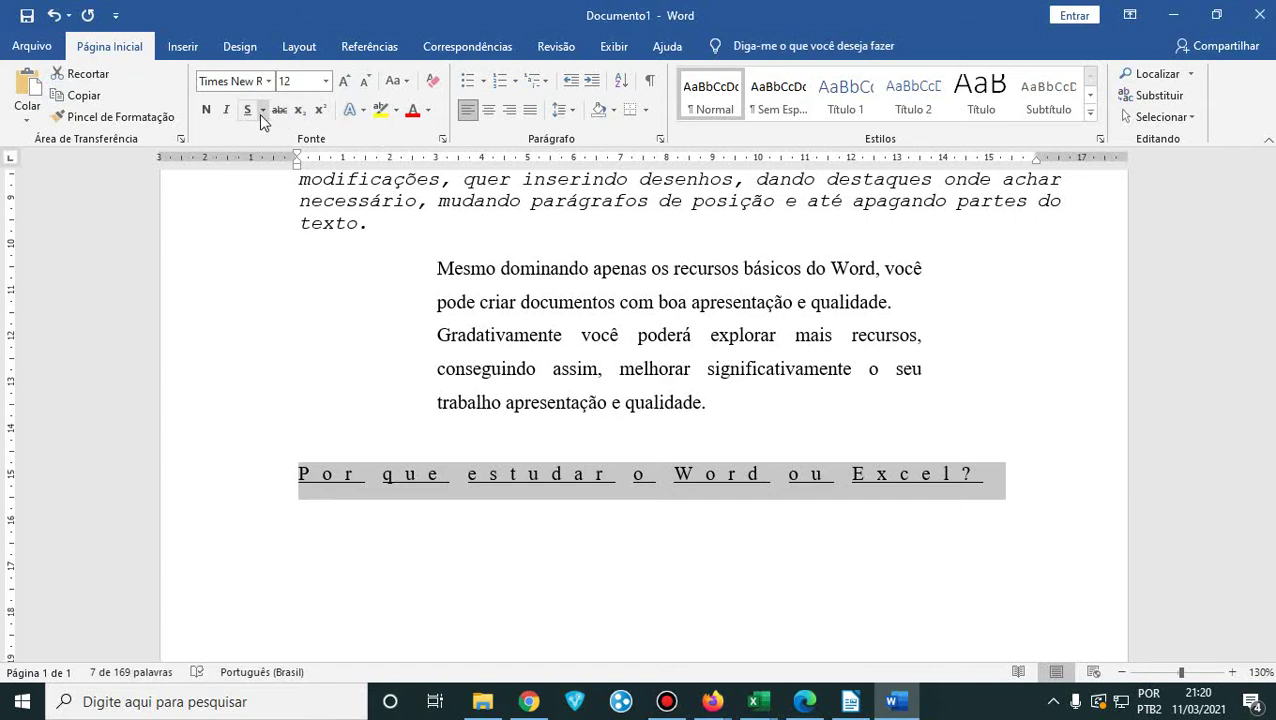
click(441, 140)
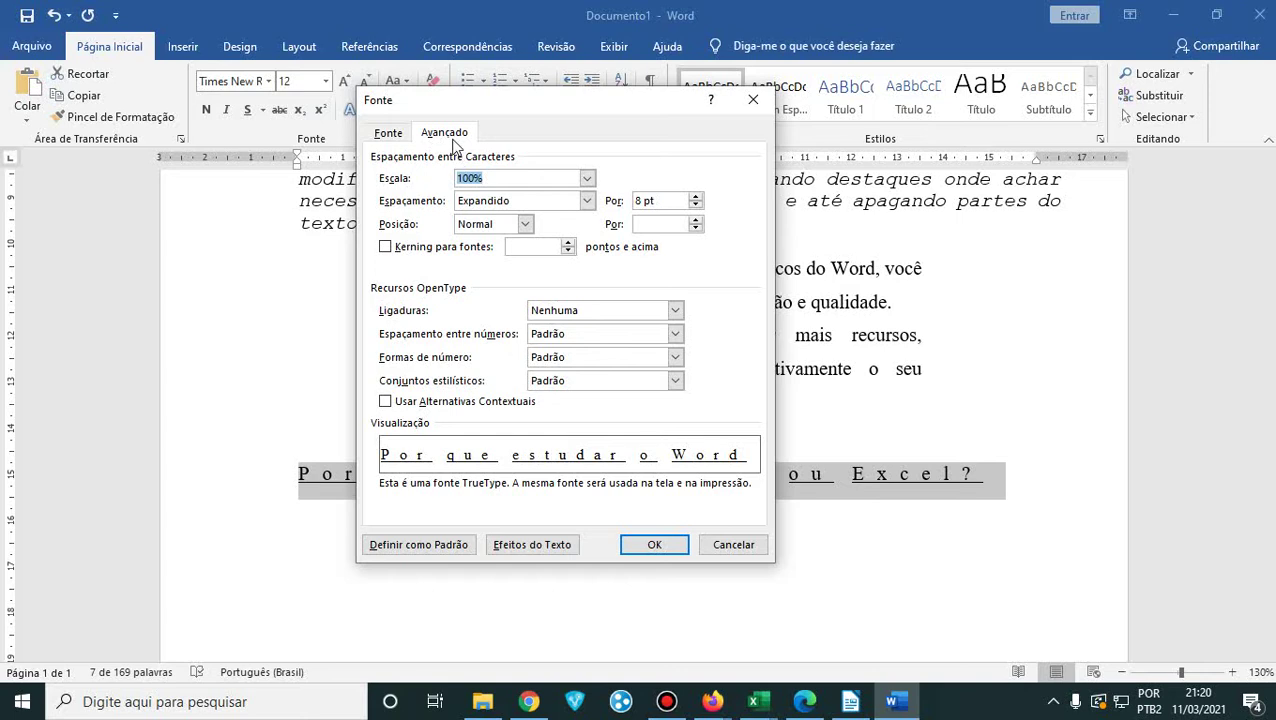
click(587, 203)
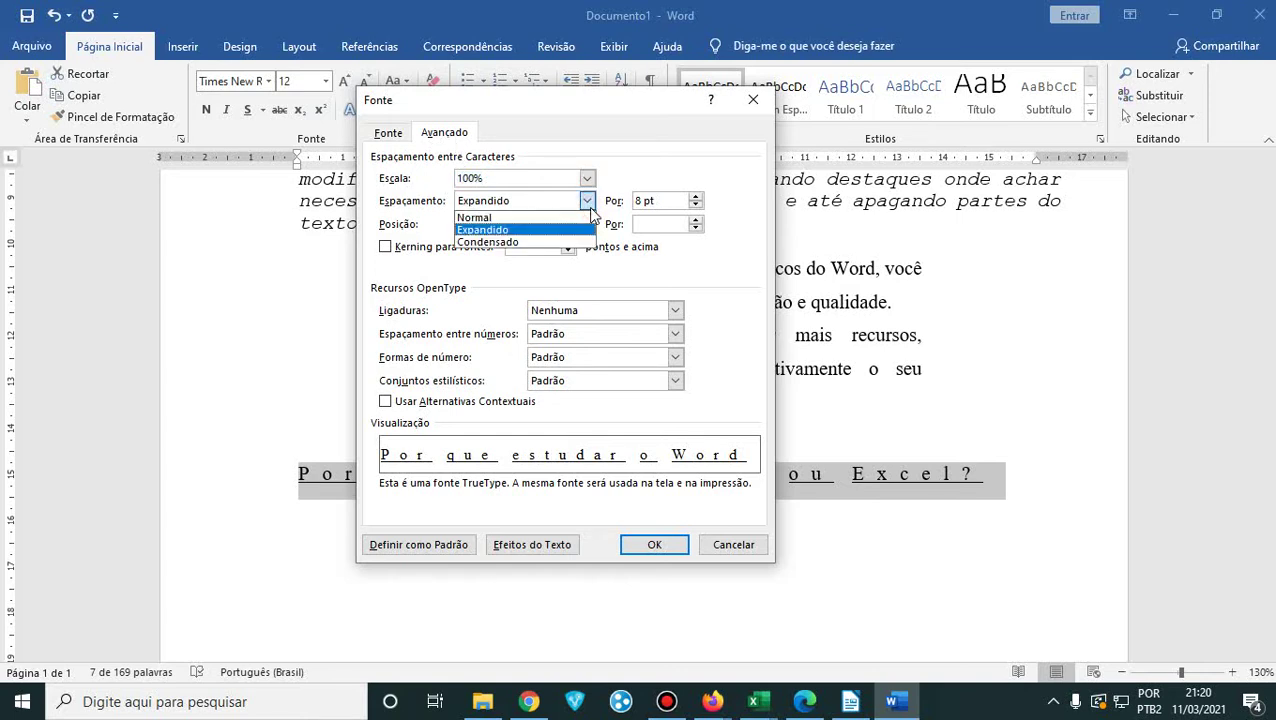
click(390, 138)
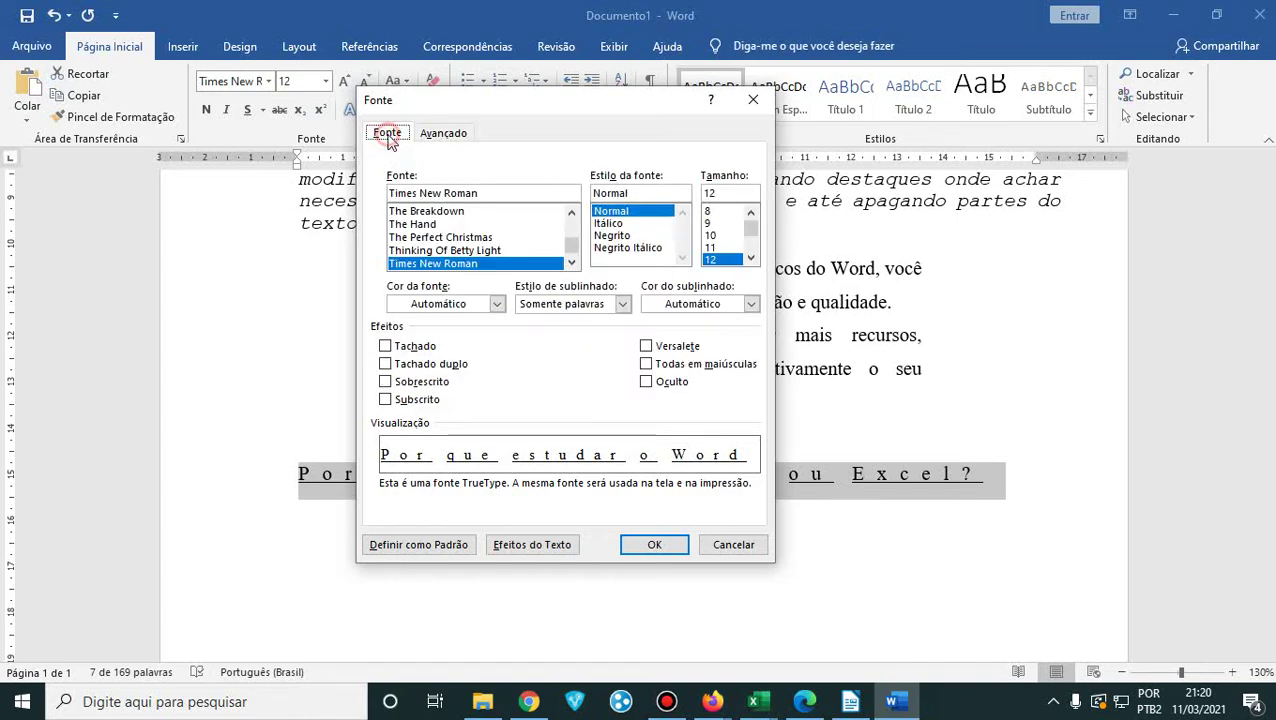
click(621, 304)
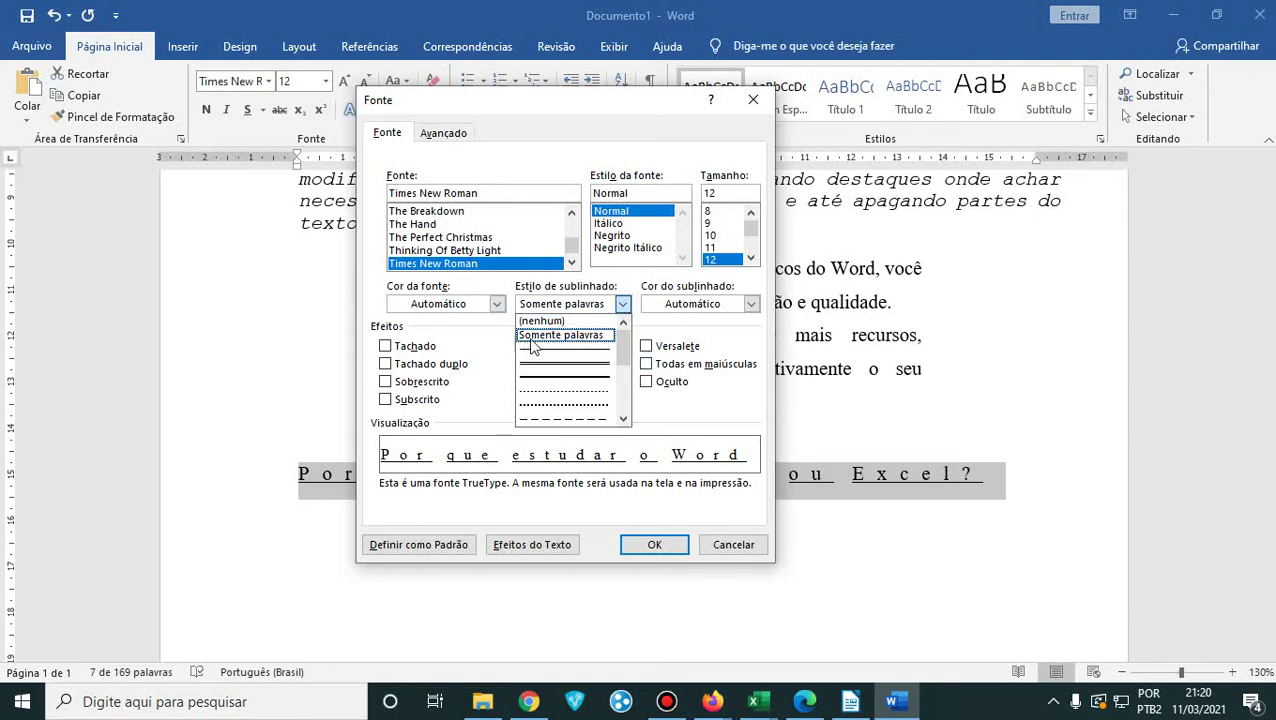
click(654, 544)
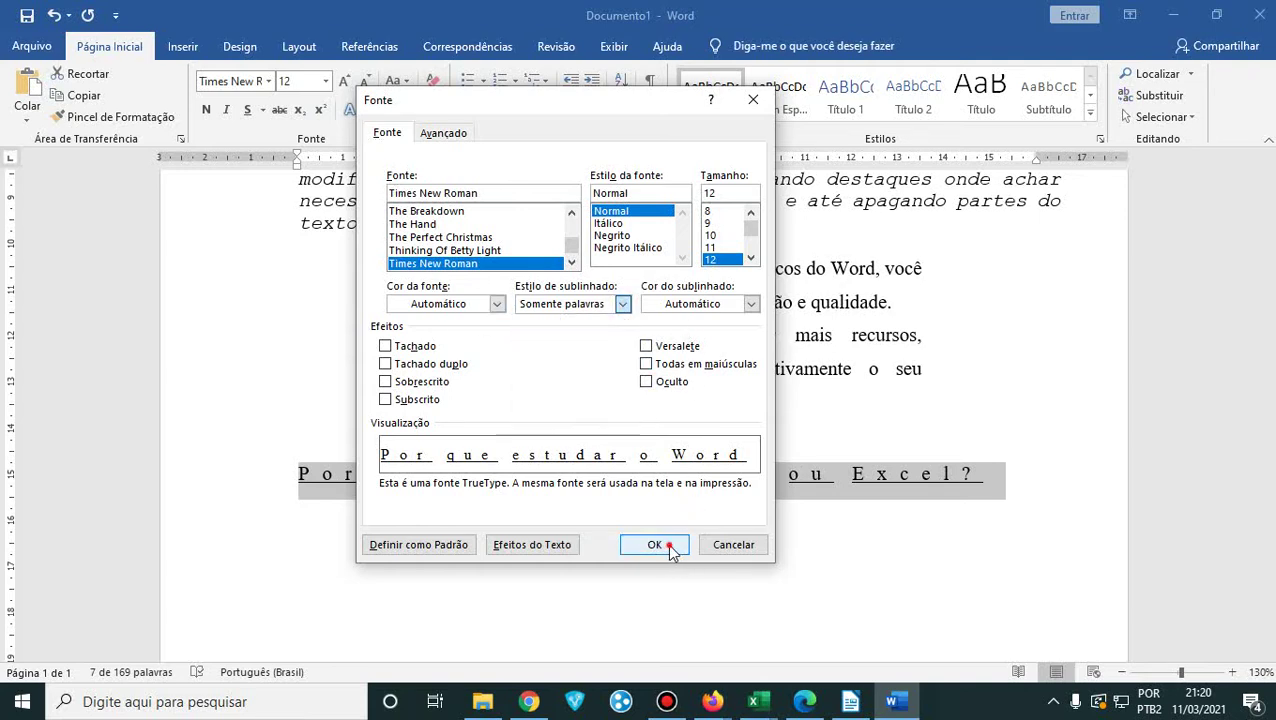
click(654, 544)
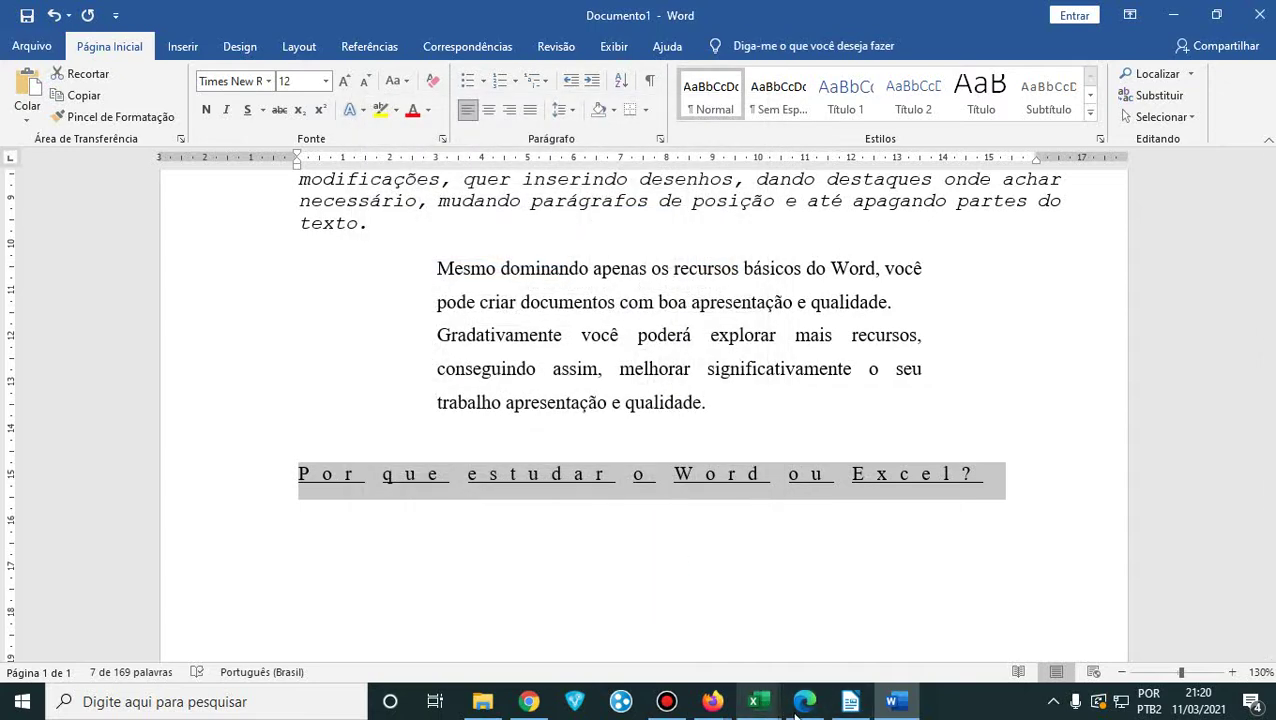
- Arrange the document beside the handout and place the insertion point below the heading, leaving one blank line
key(super+Left)
click(872, 352)
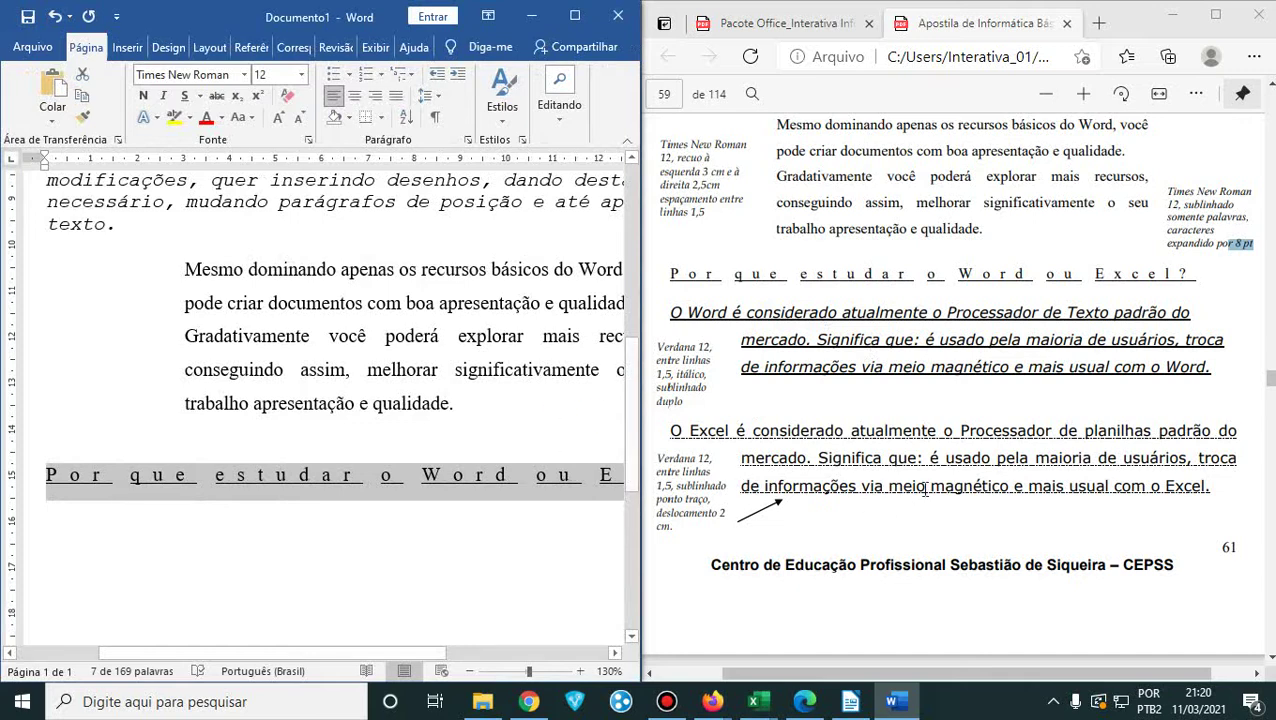
click(238, 540)
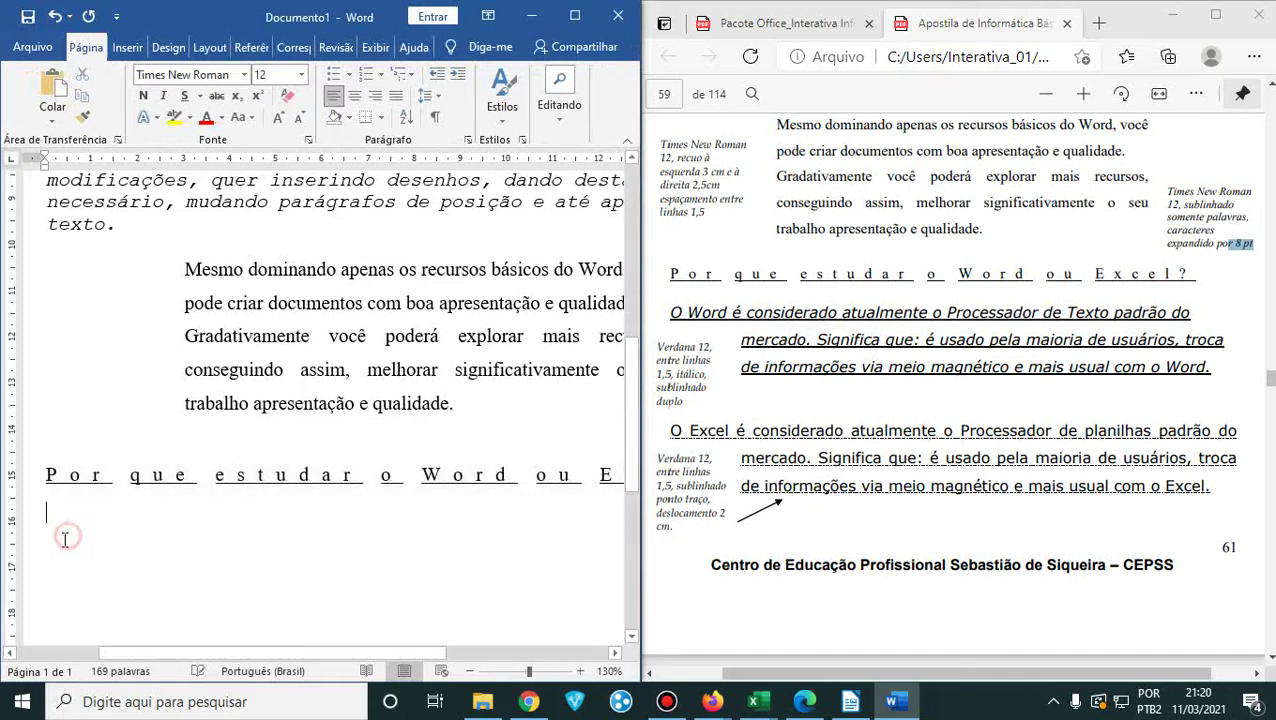
drag(441, 655, 350, 648)
click(296, 598)
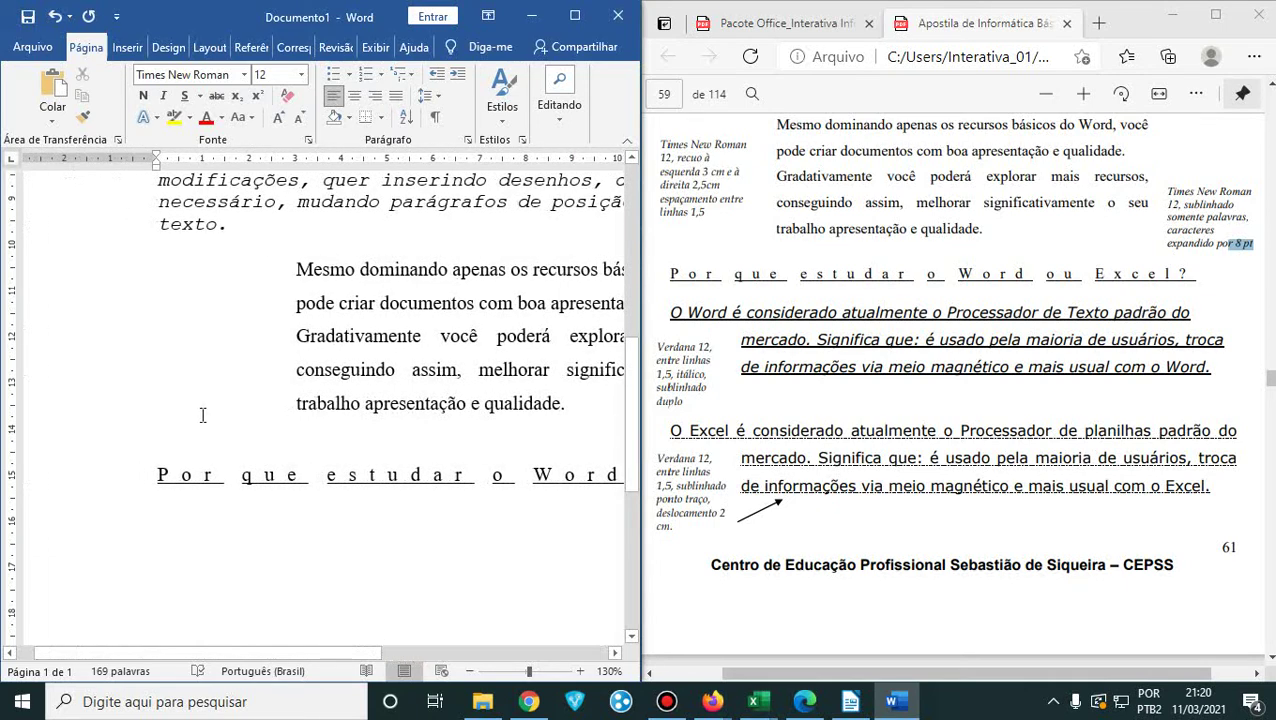
- Write the start of the Word paragraph: "O Word é considerado atualmente o Processador de Texto padrão do mercado"
text(O)
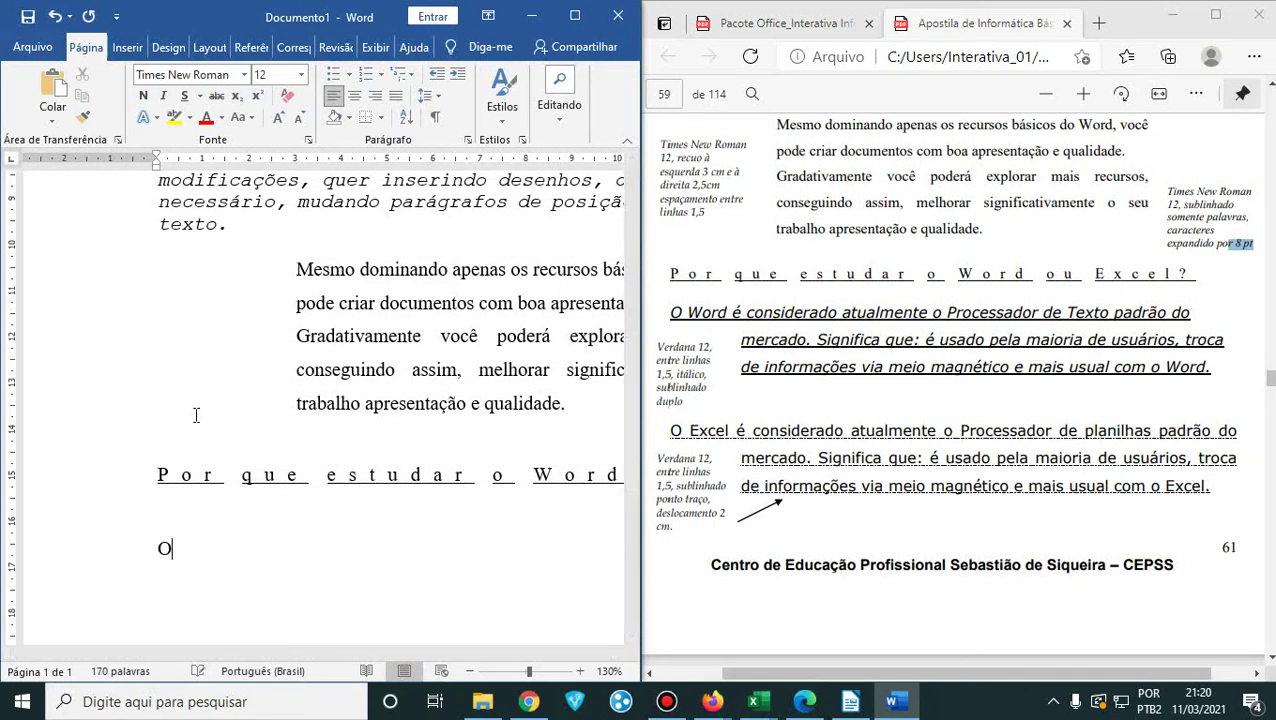
text( w)
key(BackSpace)
key(BackSpace)
text(Word é )
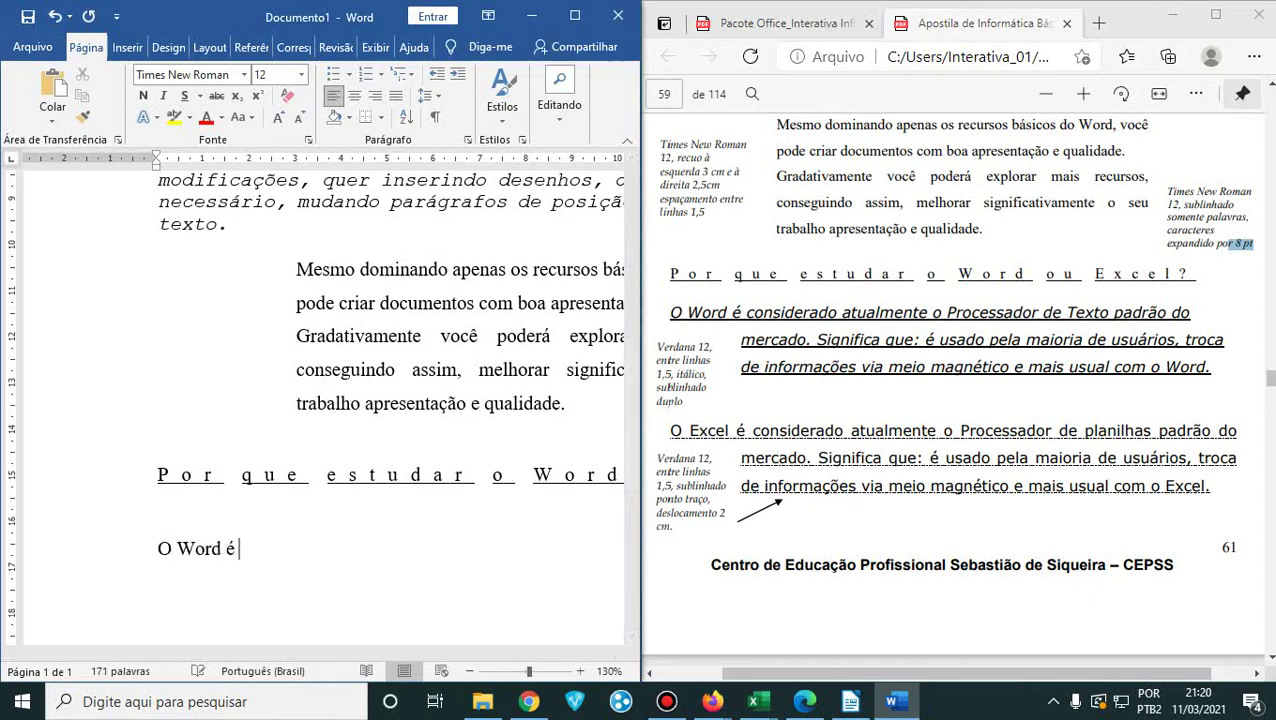
text(considerado ata)
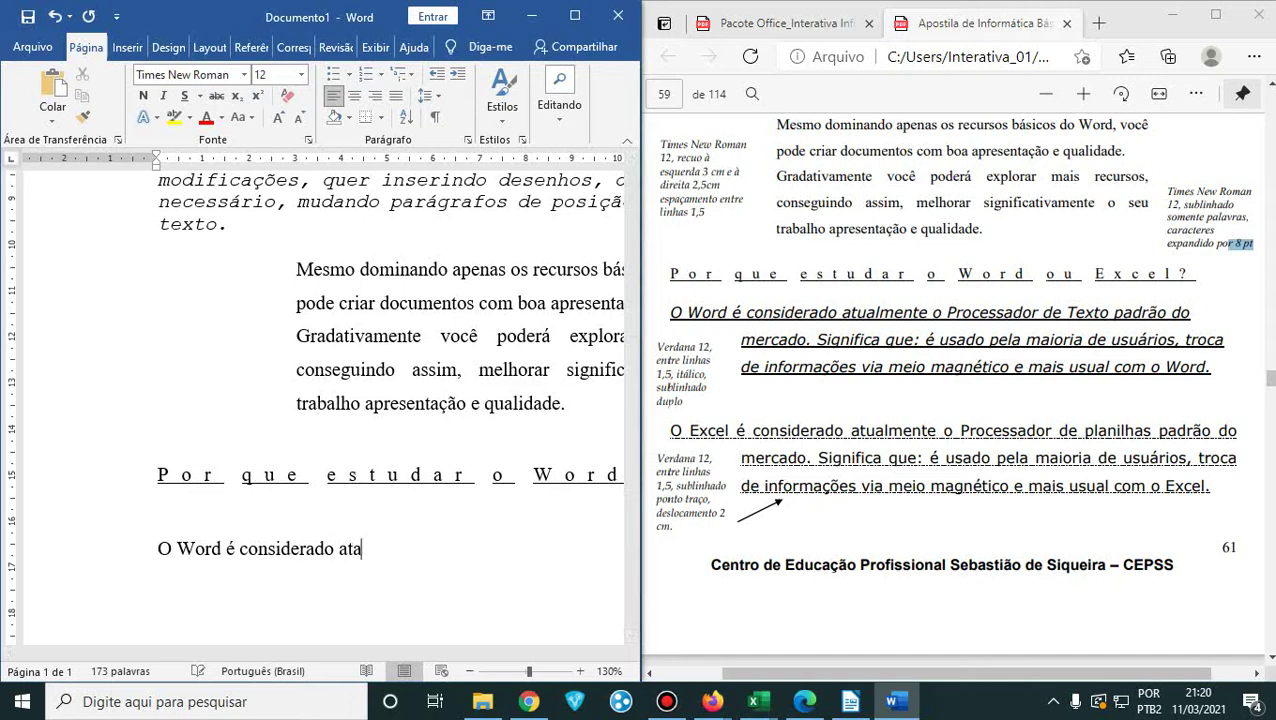
text(u)
key(BackSpace)
key(BackSpace)
text(ualmente o Pr)
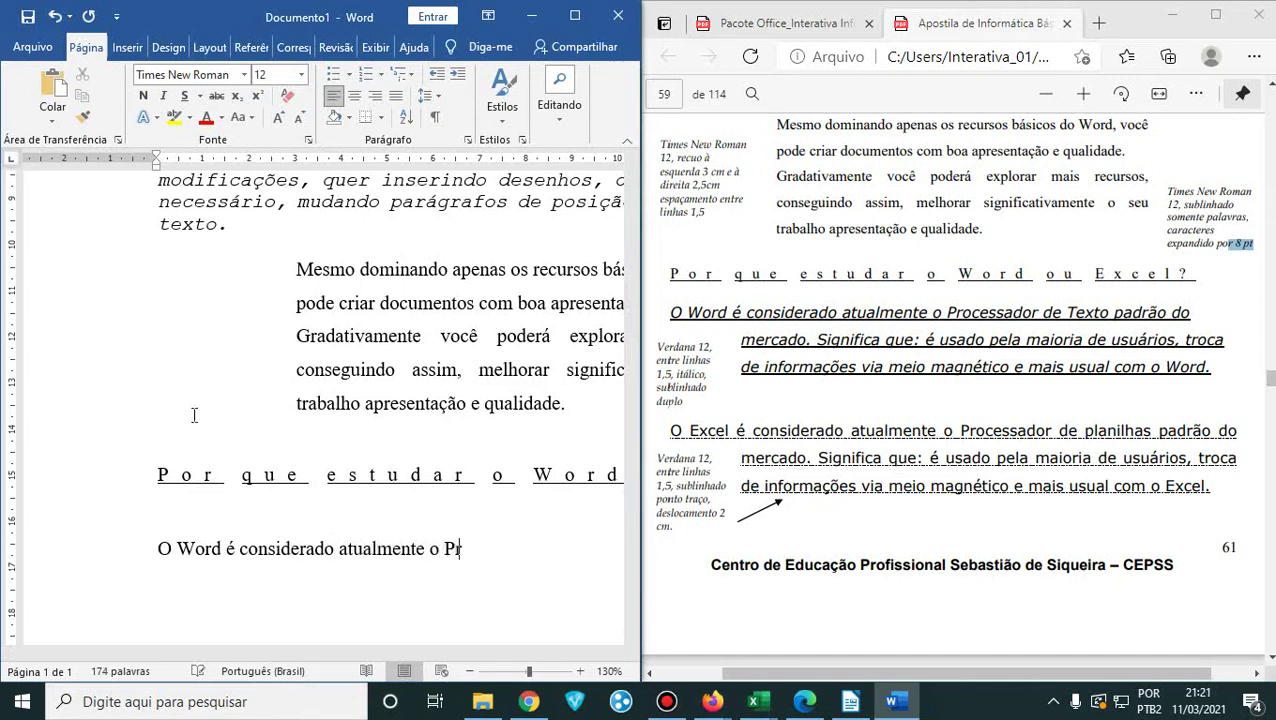
text(ocessador d)
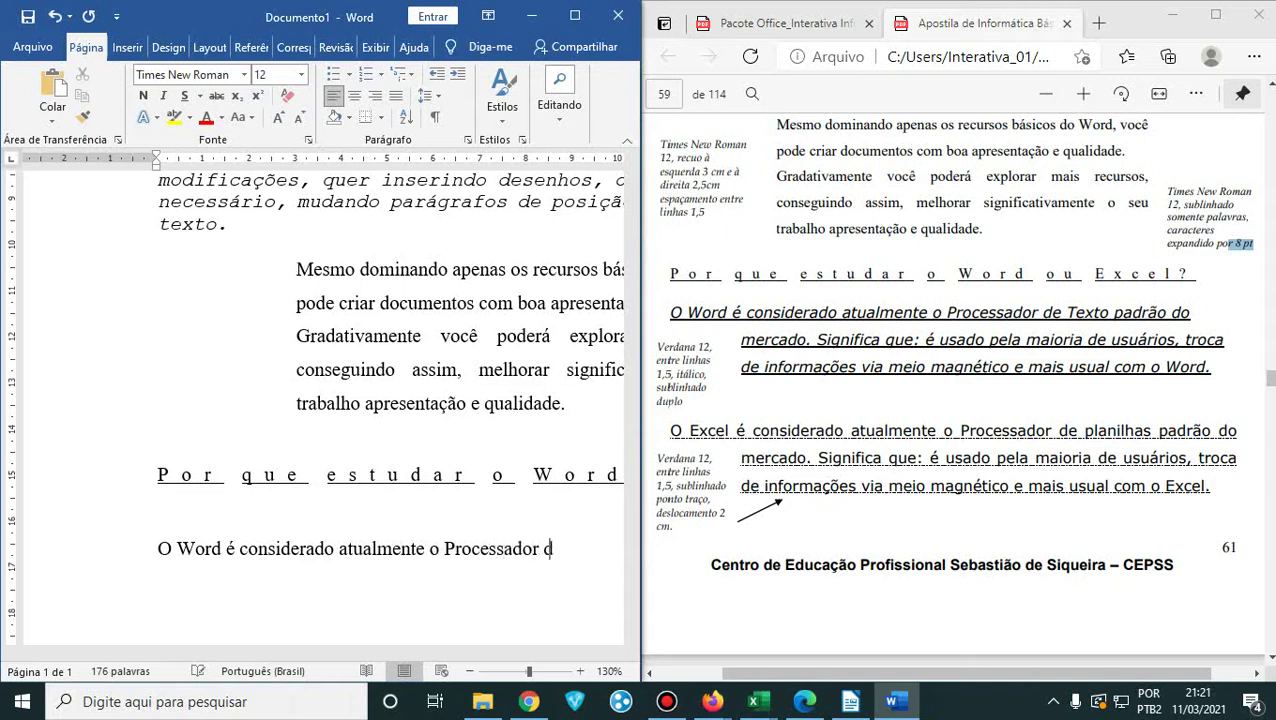
text(e Texto padrão )
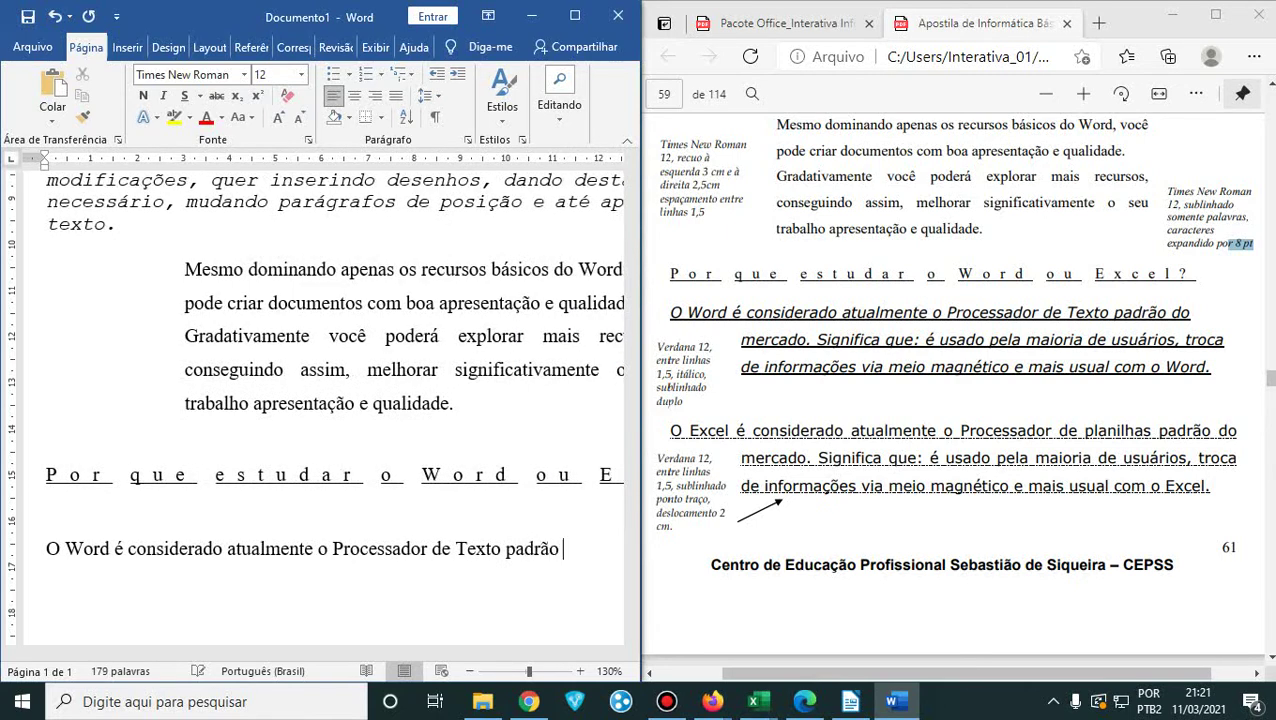
text(do mercado)
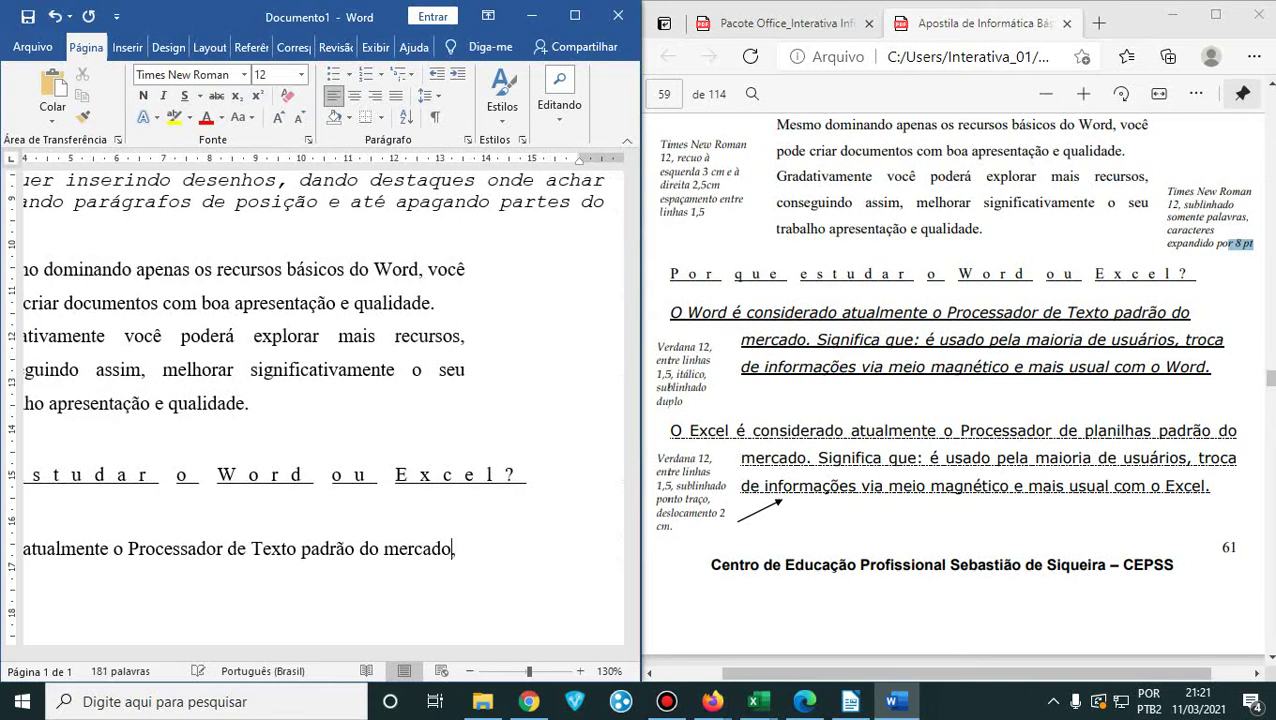
- Continue the paragraph with "Significa que: é usado pela maioria de usuários, troca de informações via meio magnético e mais usual com o Word."
text(. Significa )
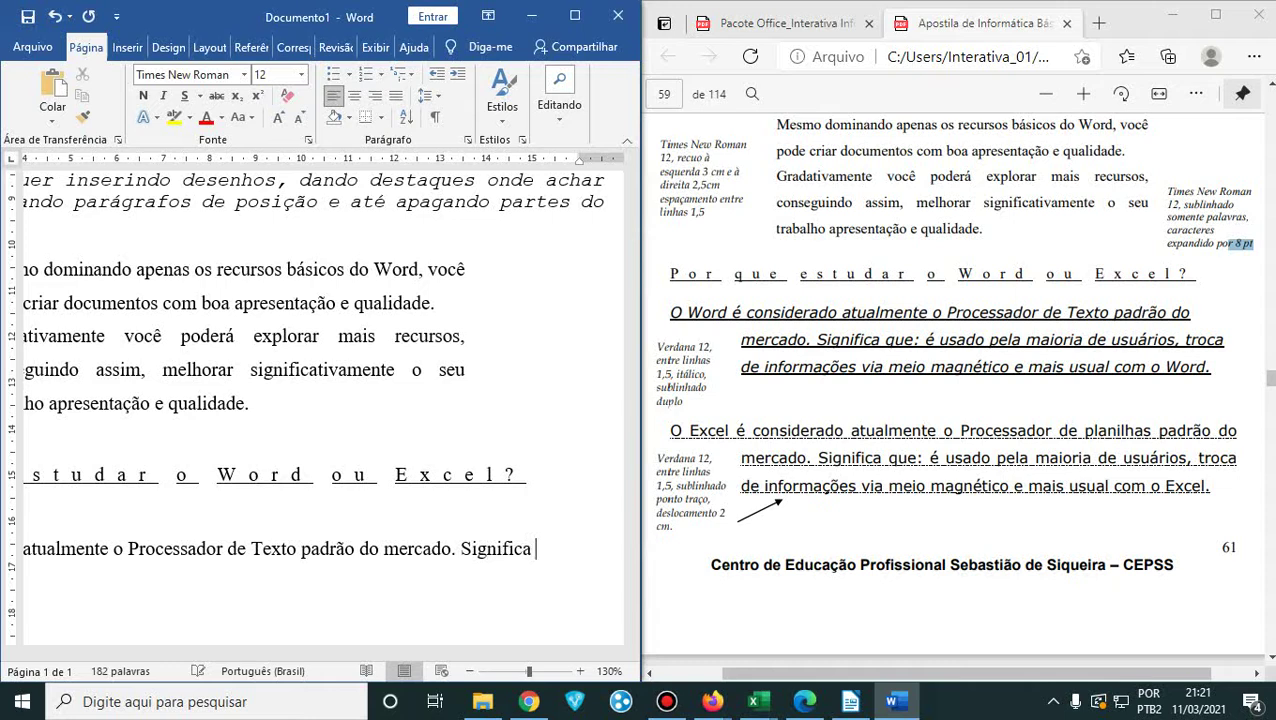
text(que é u)
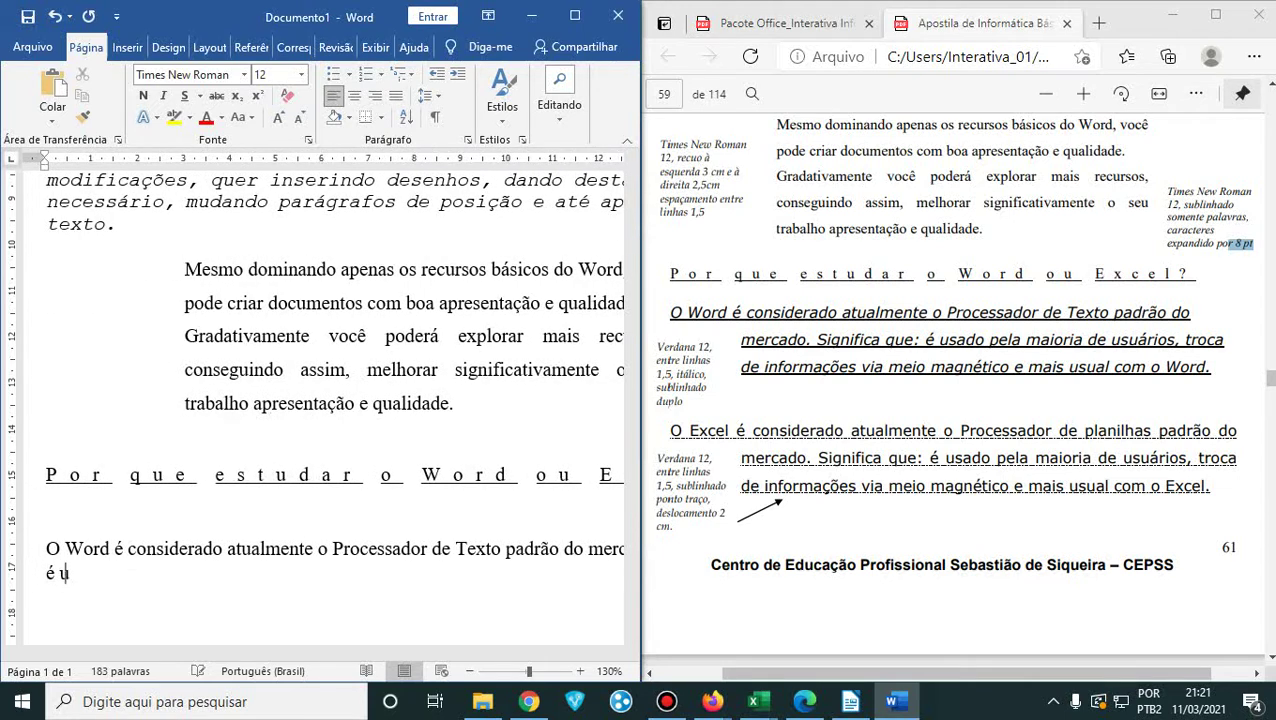
text(sado pela maior)
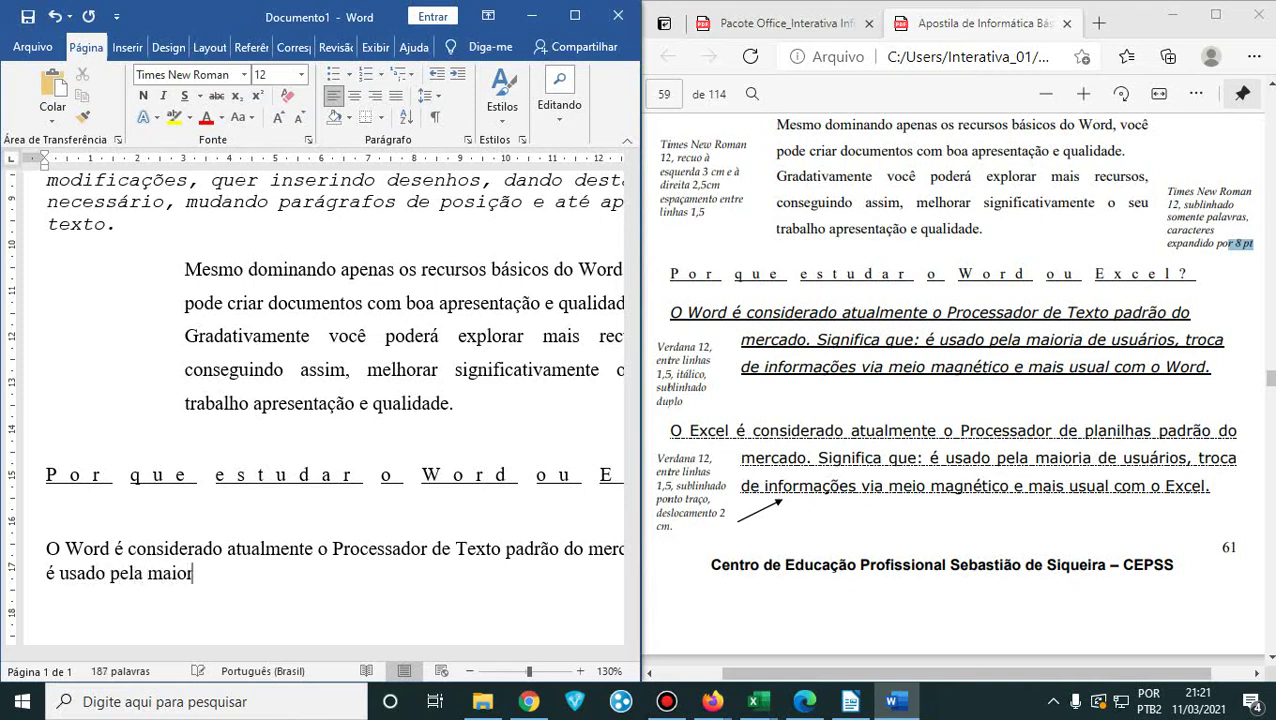
text(ia de usuá)
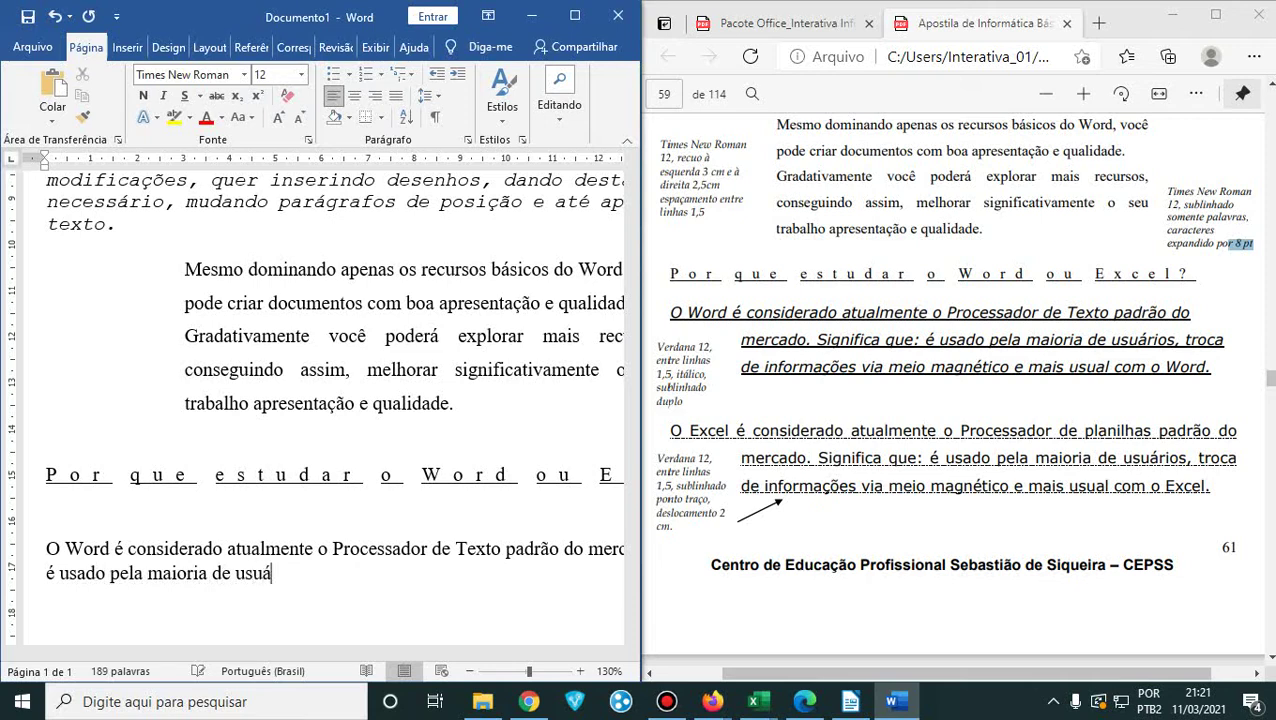
text(rios, troca de informa)
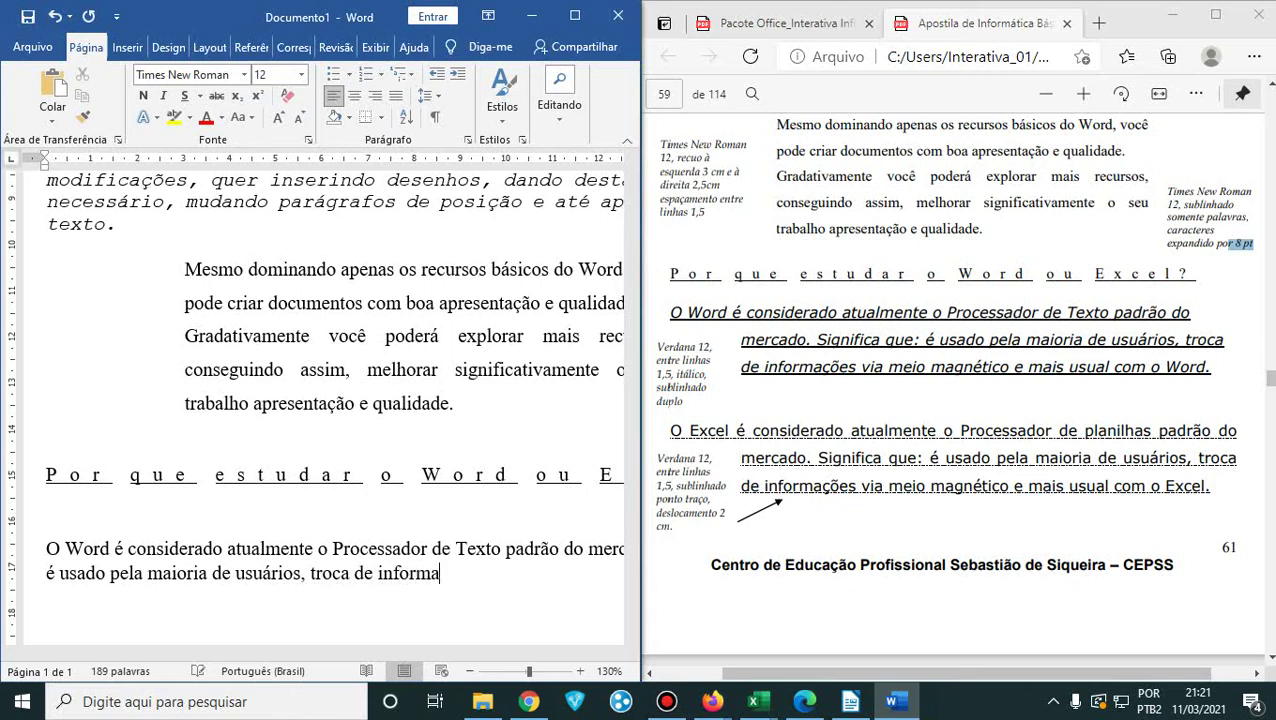
text(ções via meio magn)
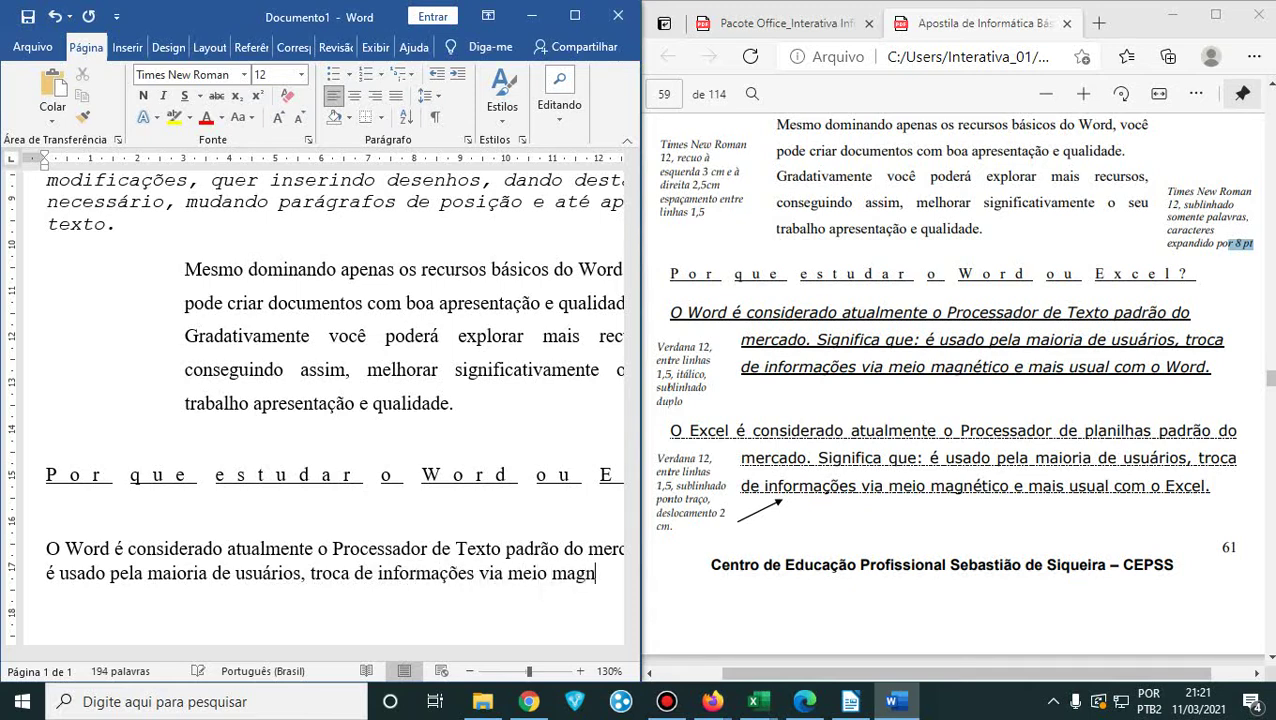
text(ético e ma)
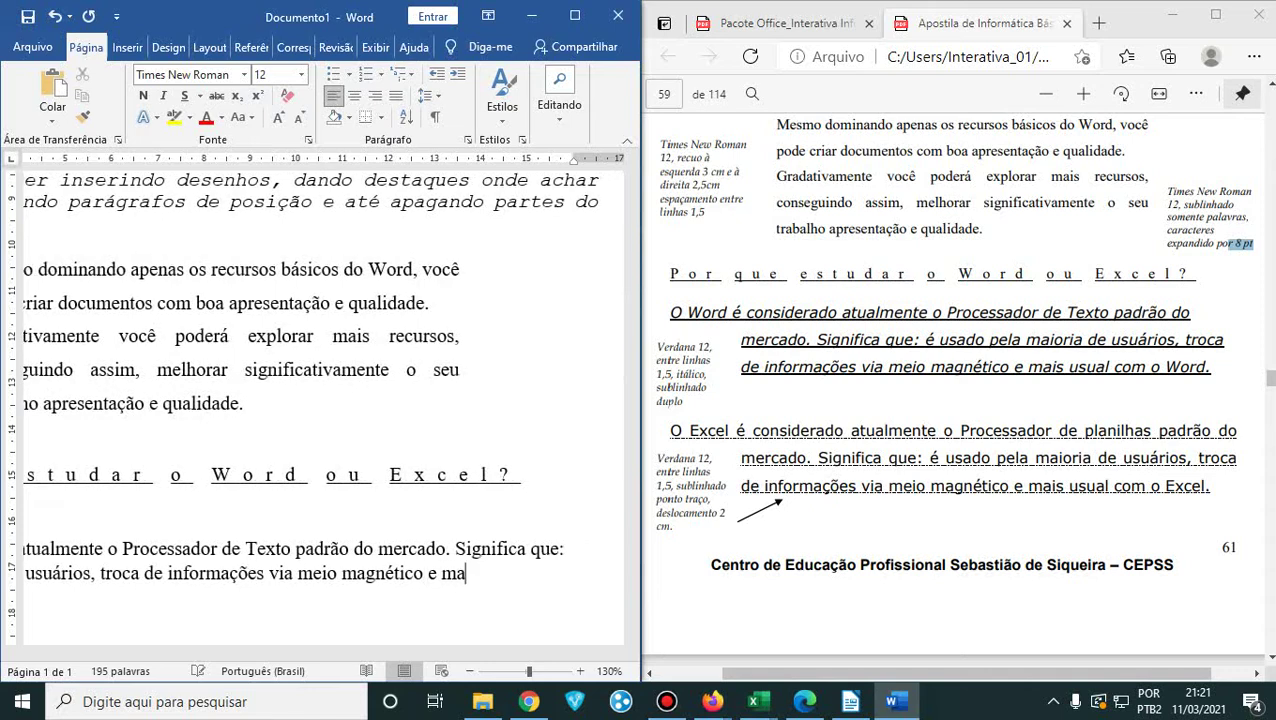
text(is  usual com o Word)
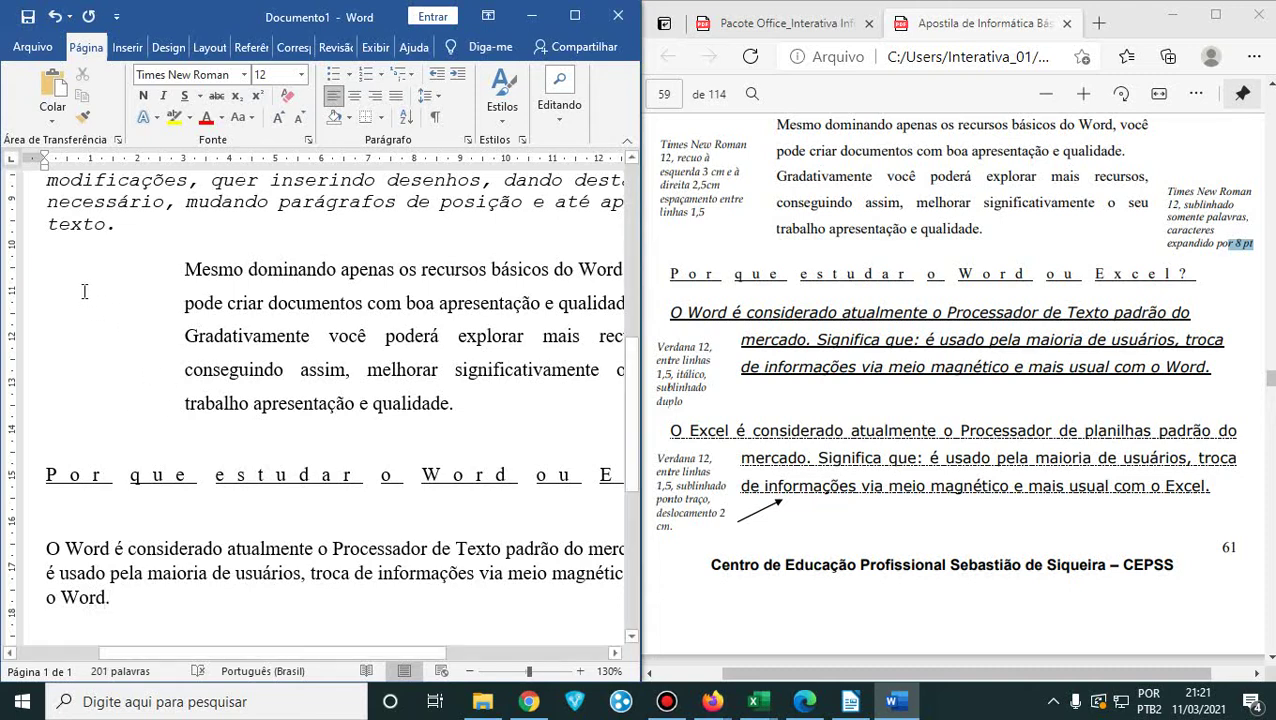
- Begin a new paragraph with "O Excel é considerado atualmente o Processador de planilhas padrão do mercado."
scroll(162, 293, down, 2)
text(O eXC)
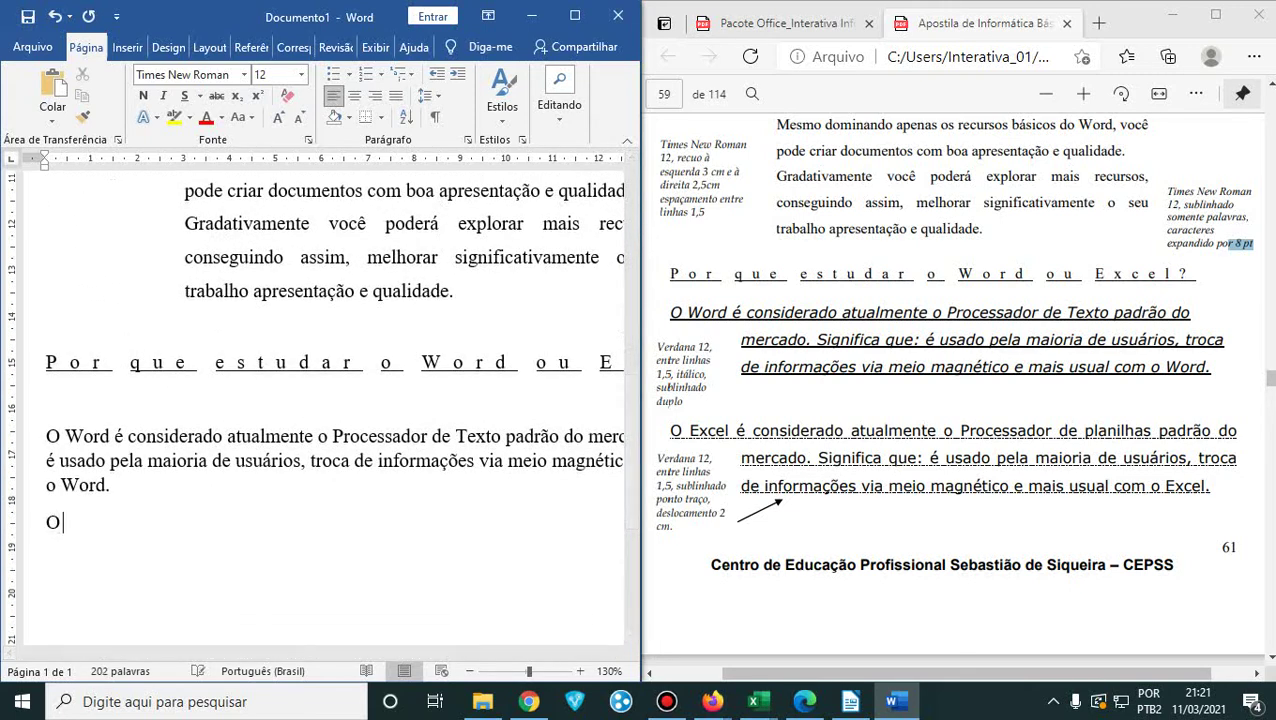
key(BackSpace)
key(BackSpace)
key(BackSpace)
text(Excel é consid)
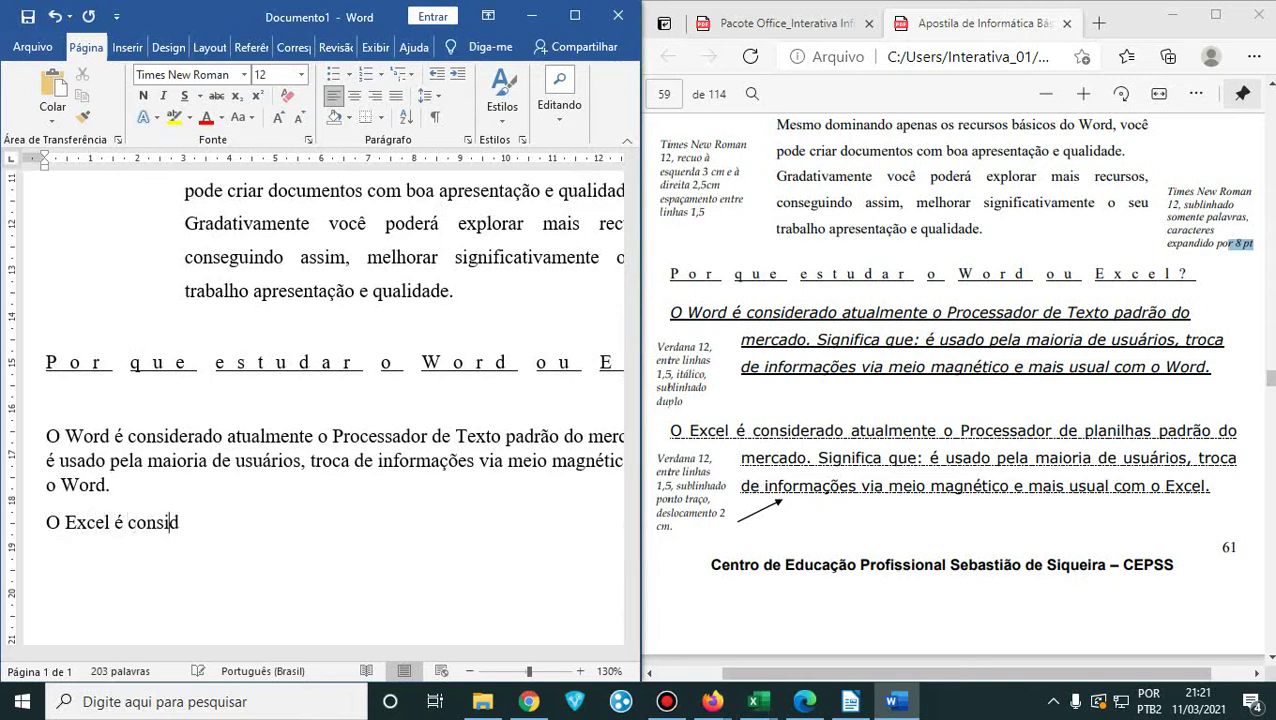
text(er)
key(BackSpace)
text(eradoatualmente)
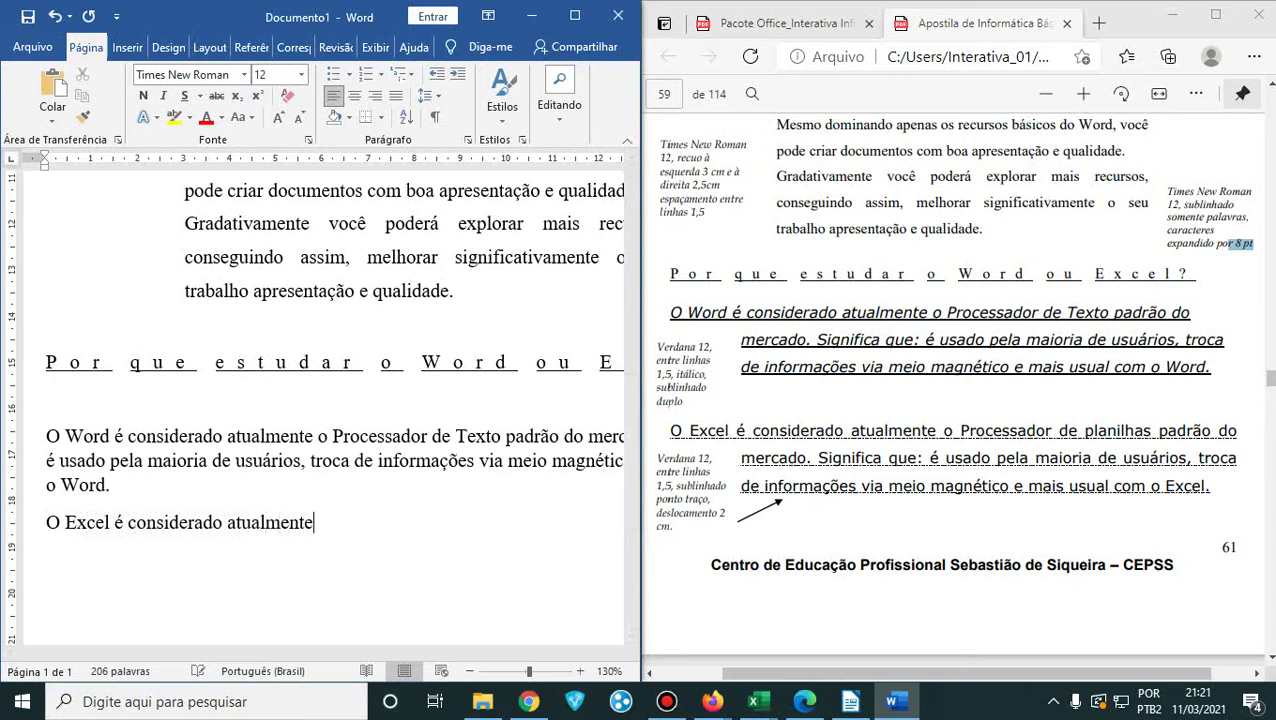
text( o PRO)
key(BackSpace)
key(BackSpace)
text(rocessador)
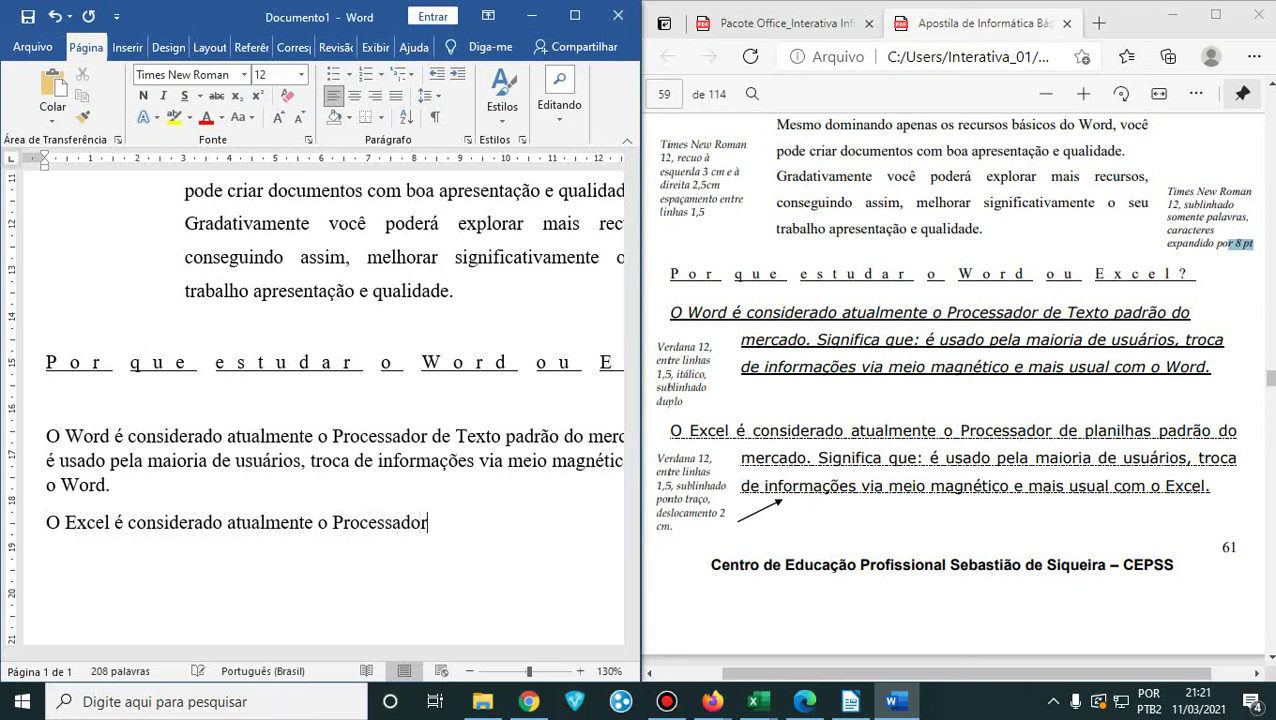
text( de planilob)
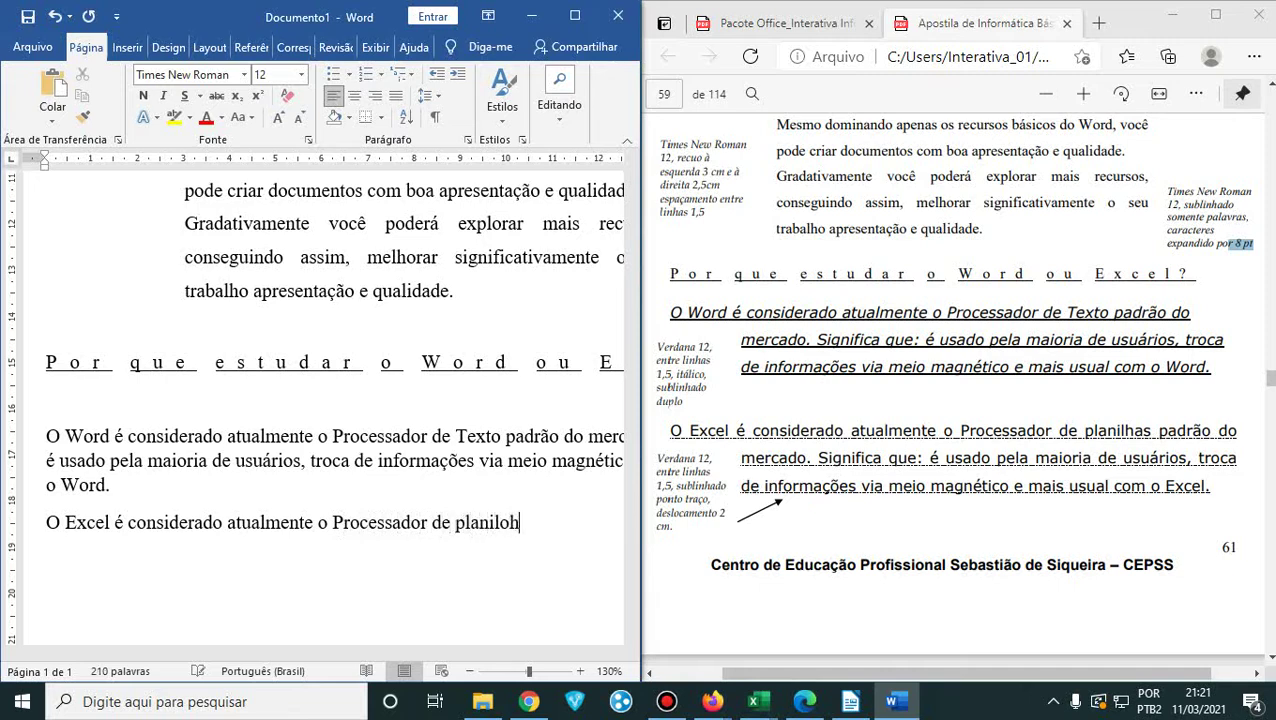
key(BackSpace)
key(BackSpace)
text(has padrão d)
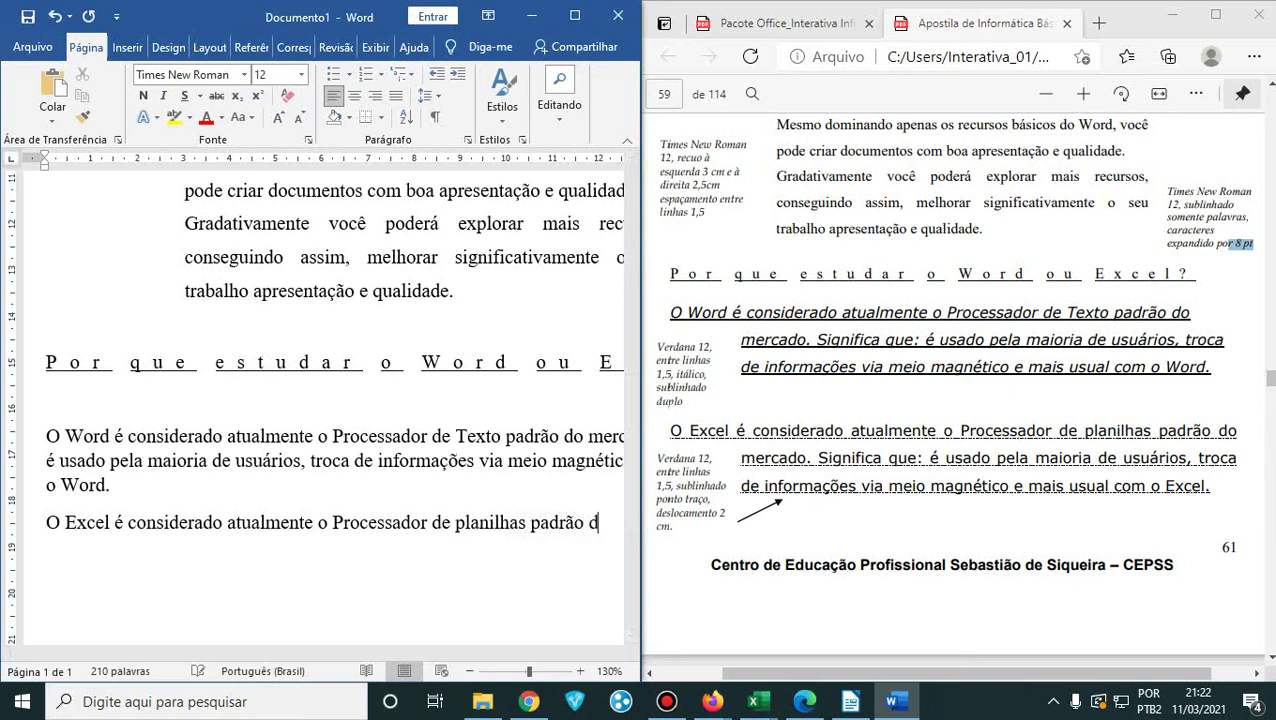
text(o mercado. )
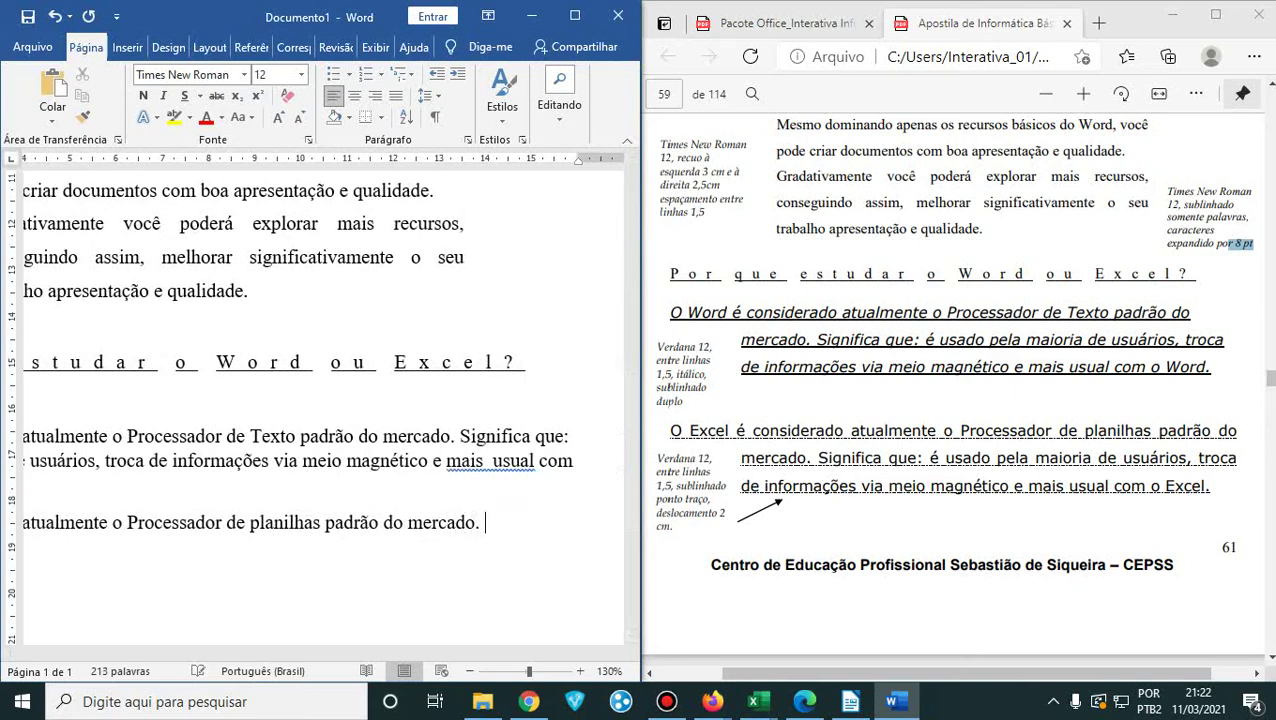
- Continue the Excel paragraph with "Significa que: é usado pela maioria de usuários"
text(Signif)
text(ica que)
text(:)
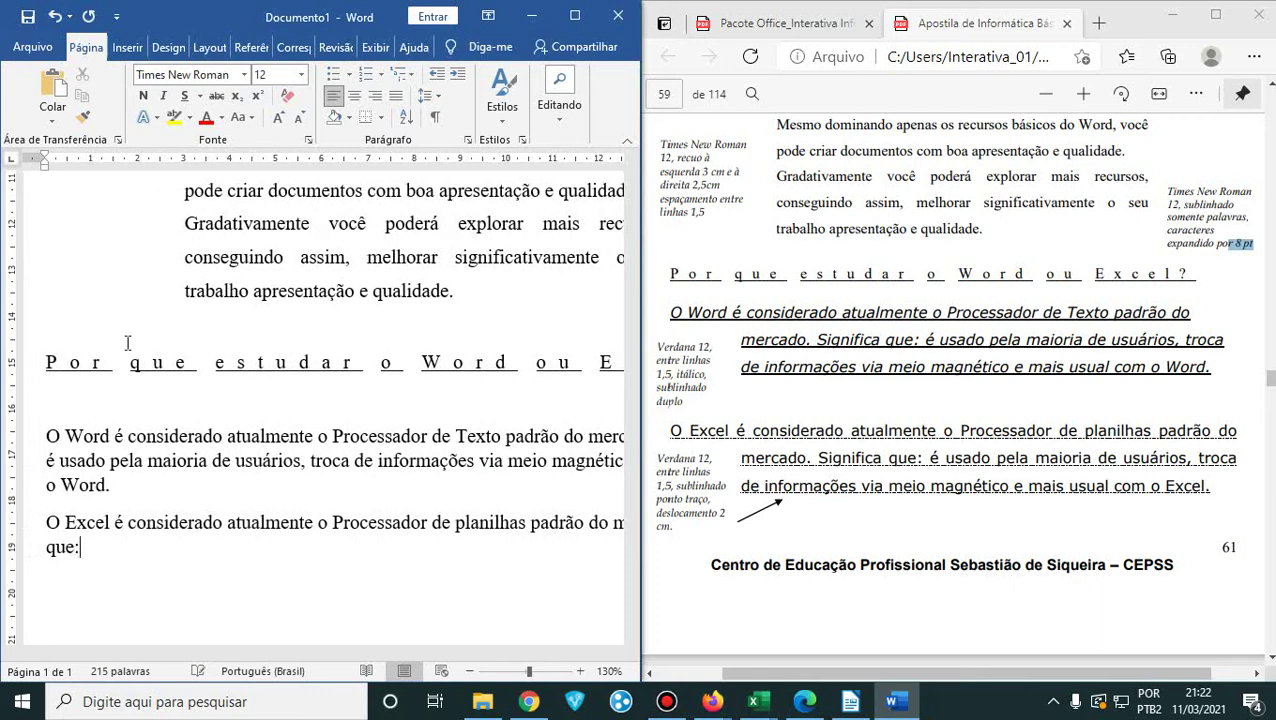
text( éu)
text(usado )
text(pela m)
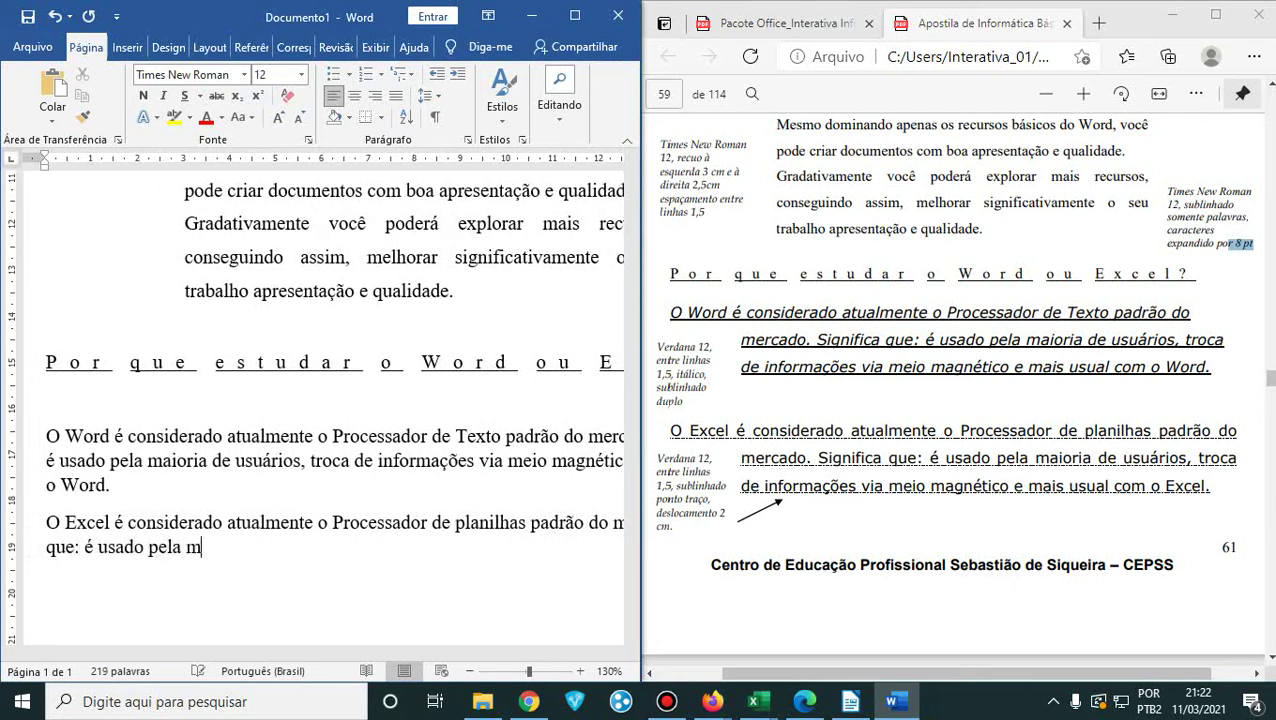
text(aioria de us)
text(ários)
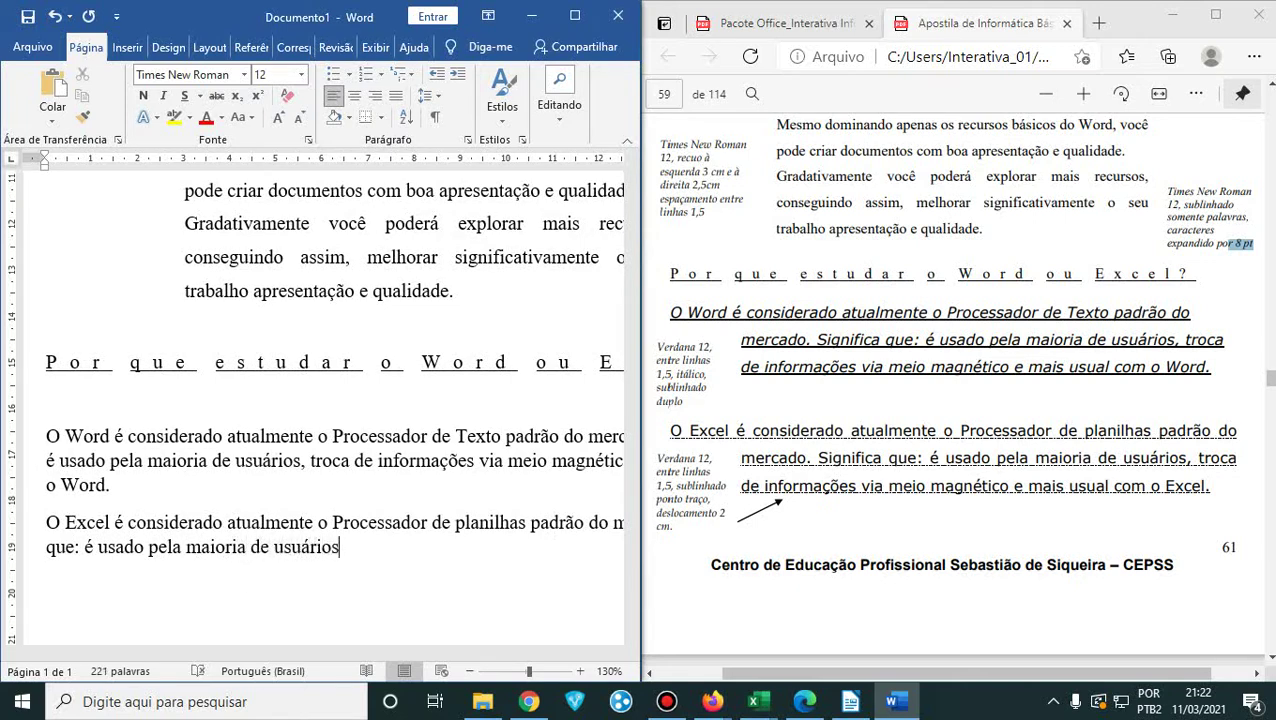
- Finish the Excel paragraph with ", troca de informações via meio magnético e mais usual com o Excel."
text(, troca deinforma)
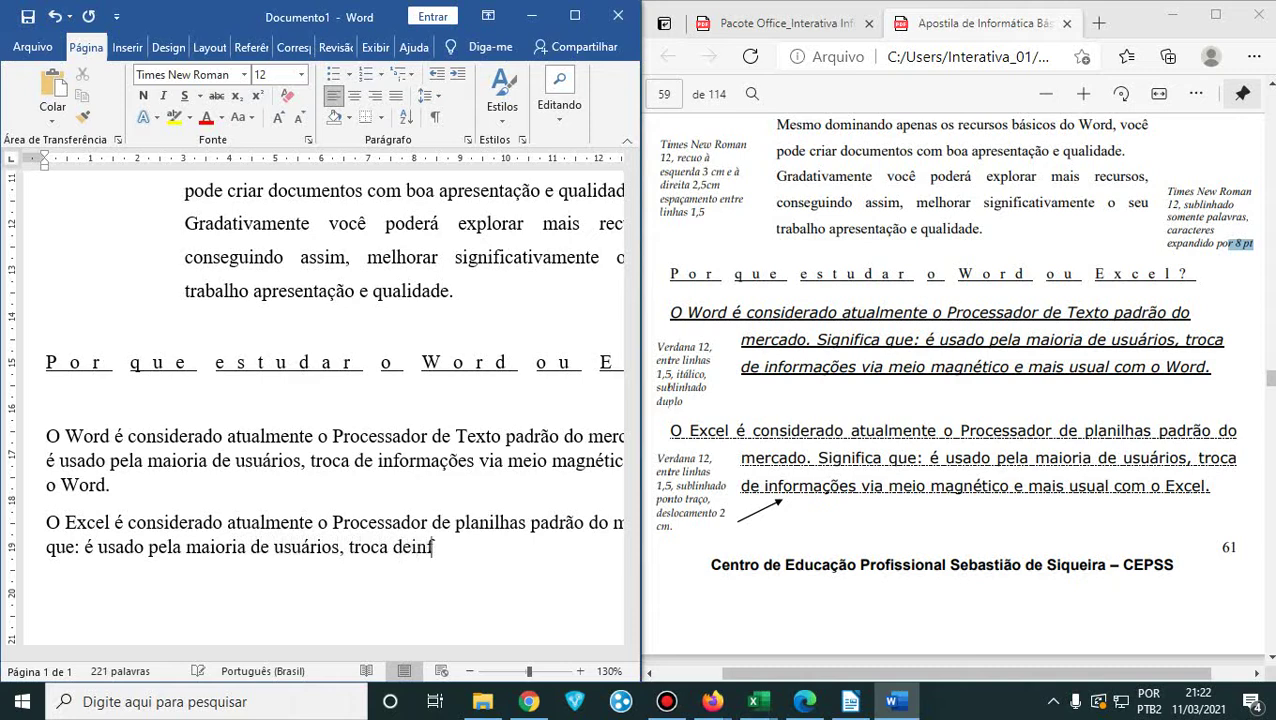
key(BackSpace)
key(BackSpace)
key(BackSpace)
key(BackSpace)
key(BackSpace)
key(BackSpace)
key(BackSpace)
text(informações)
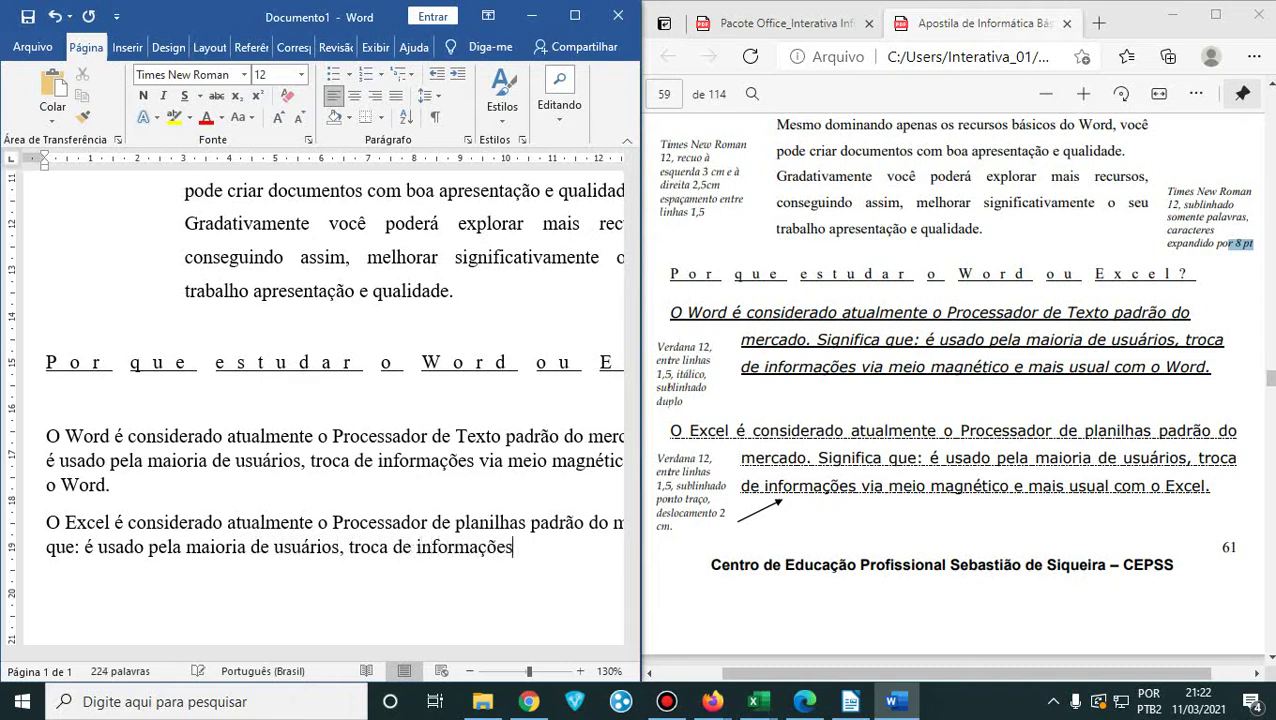
text( via meio ma)
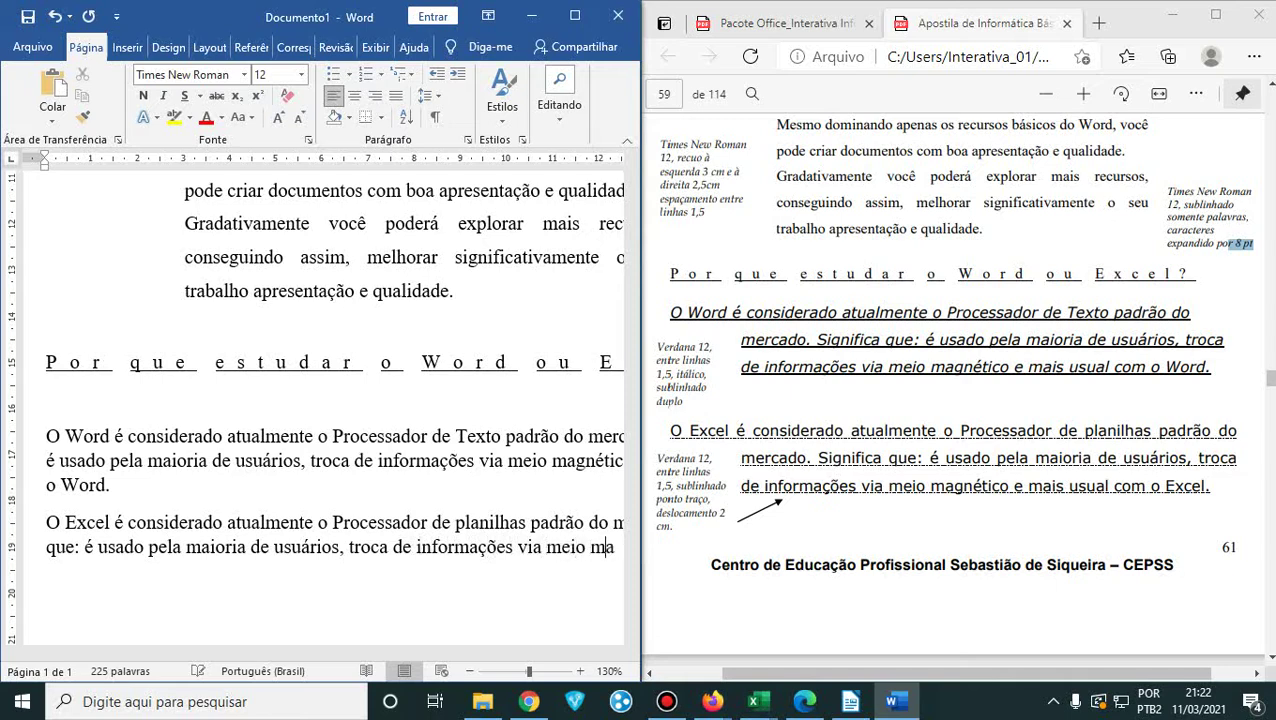
text(gnético)
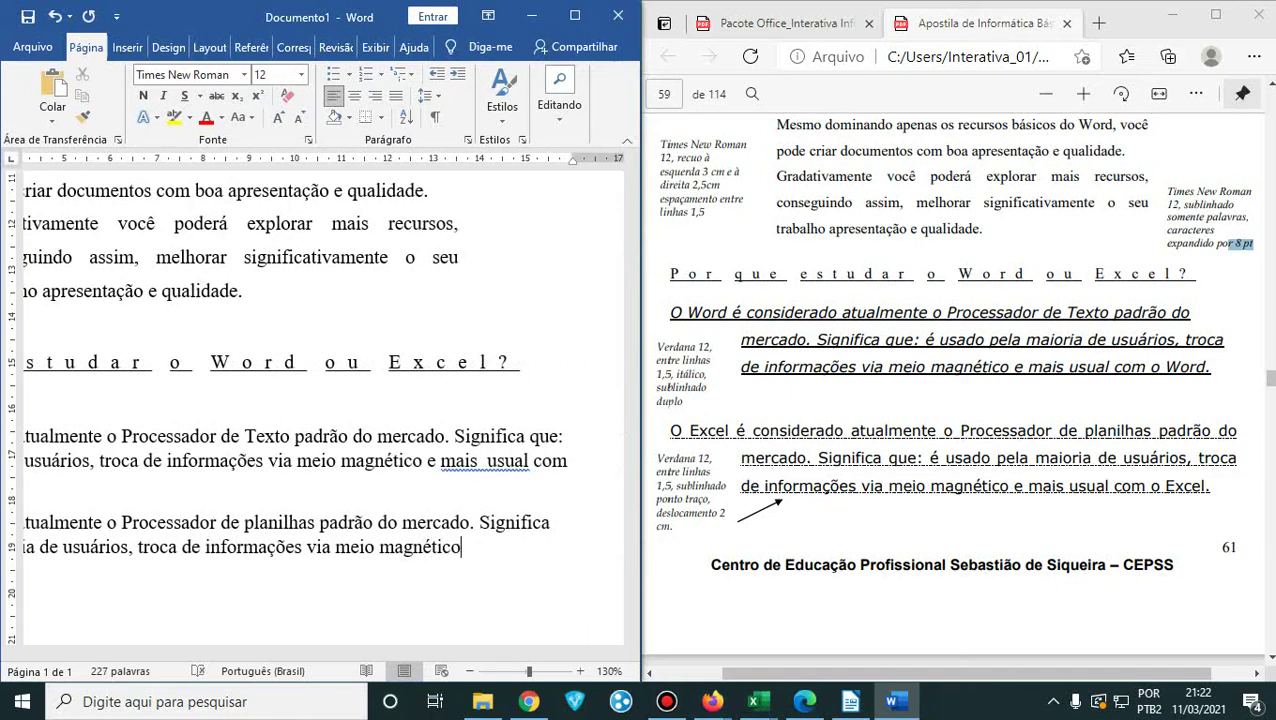
text( e mais usua)
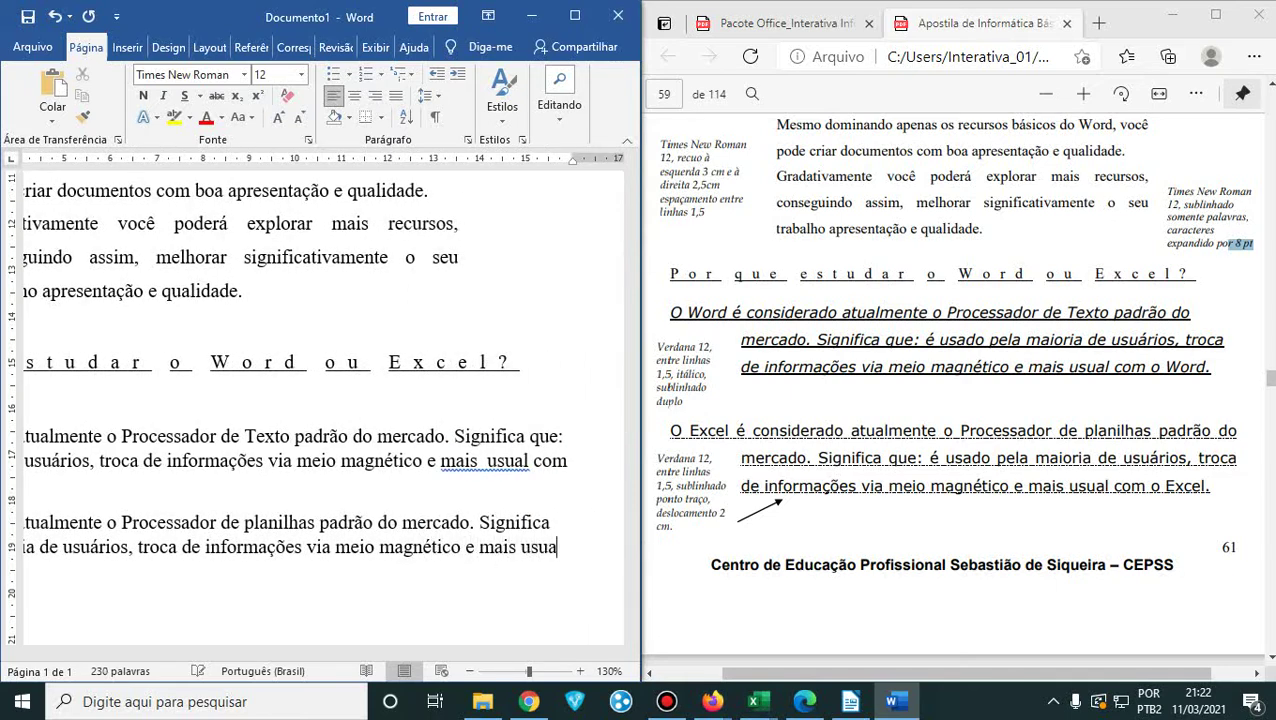
text(l com o Excel.)
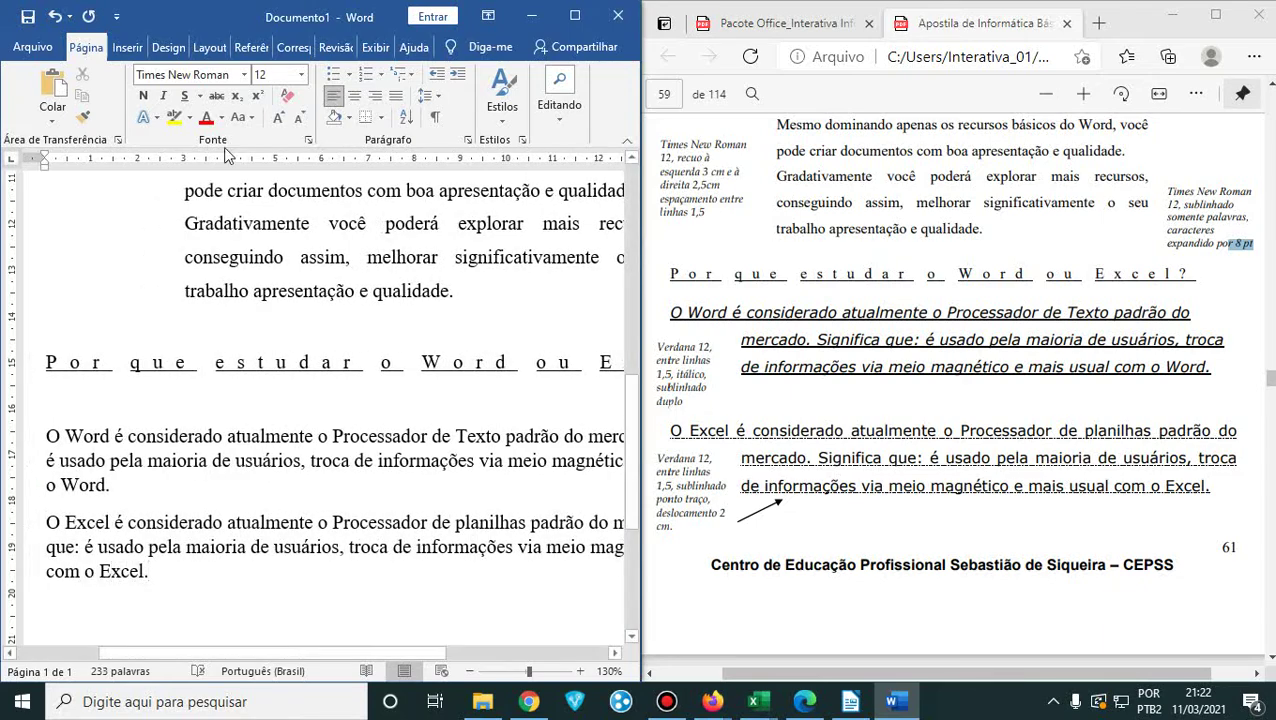
- Check the handout's formatting notes and set the font of the "O Word é considerado" paragraph to Verdana
scroll(893, 497, down, 5)
scroll(893, 497, up, 5)
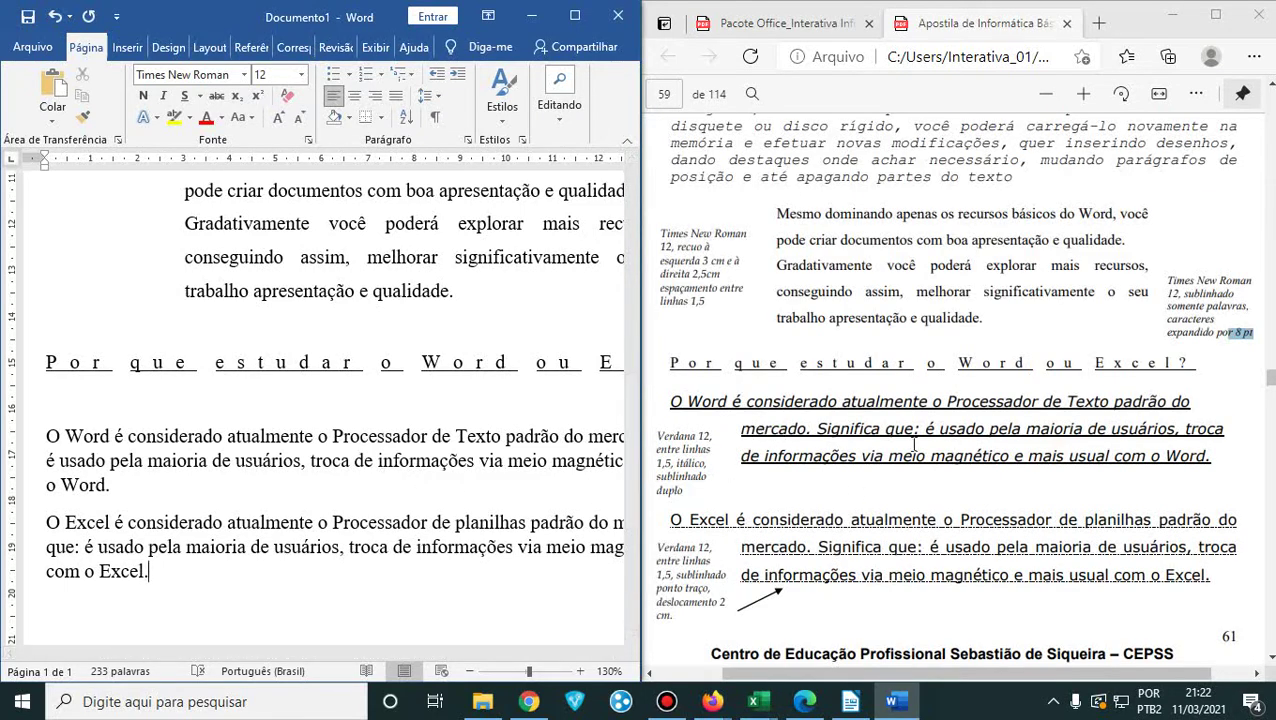
click(710, 463)
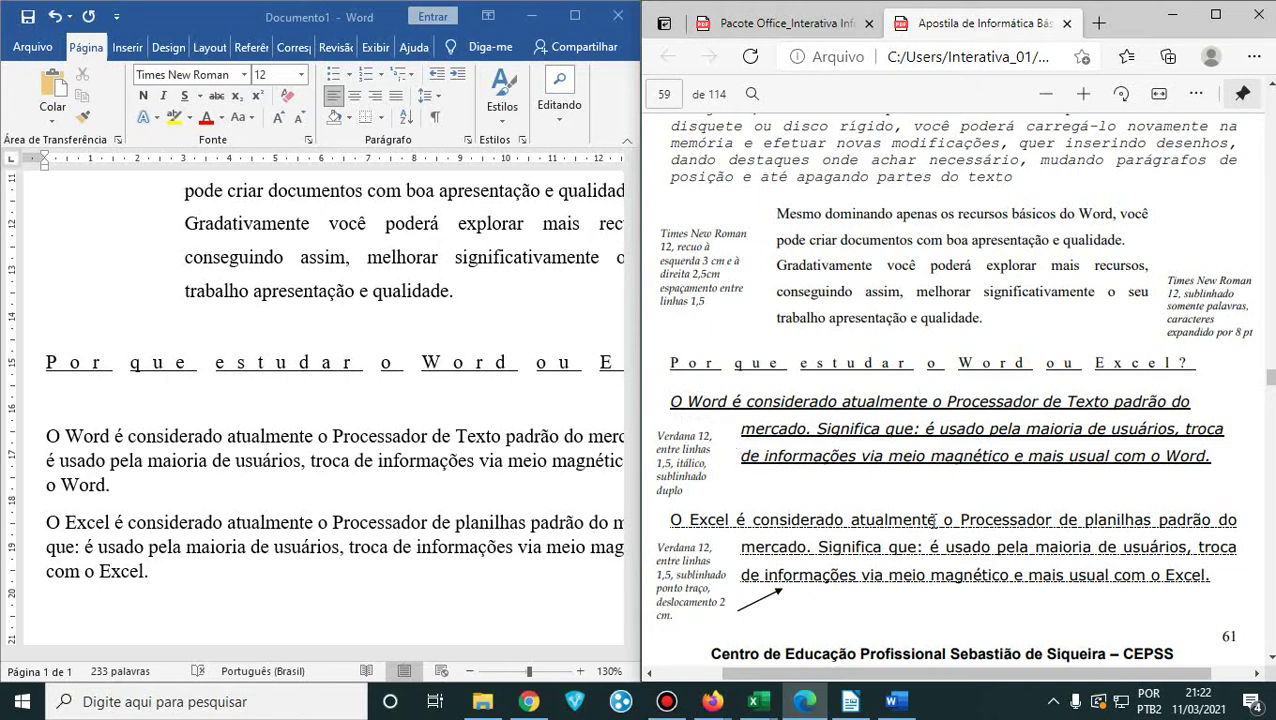
drag(908, 672, 806, 507)
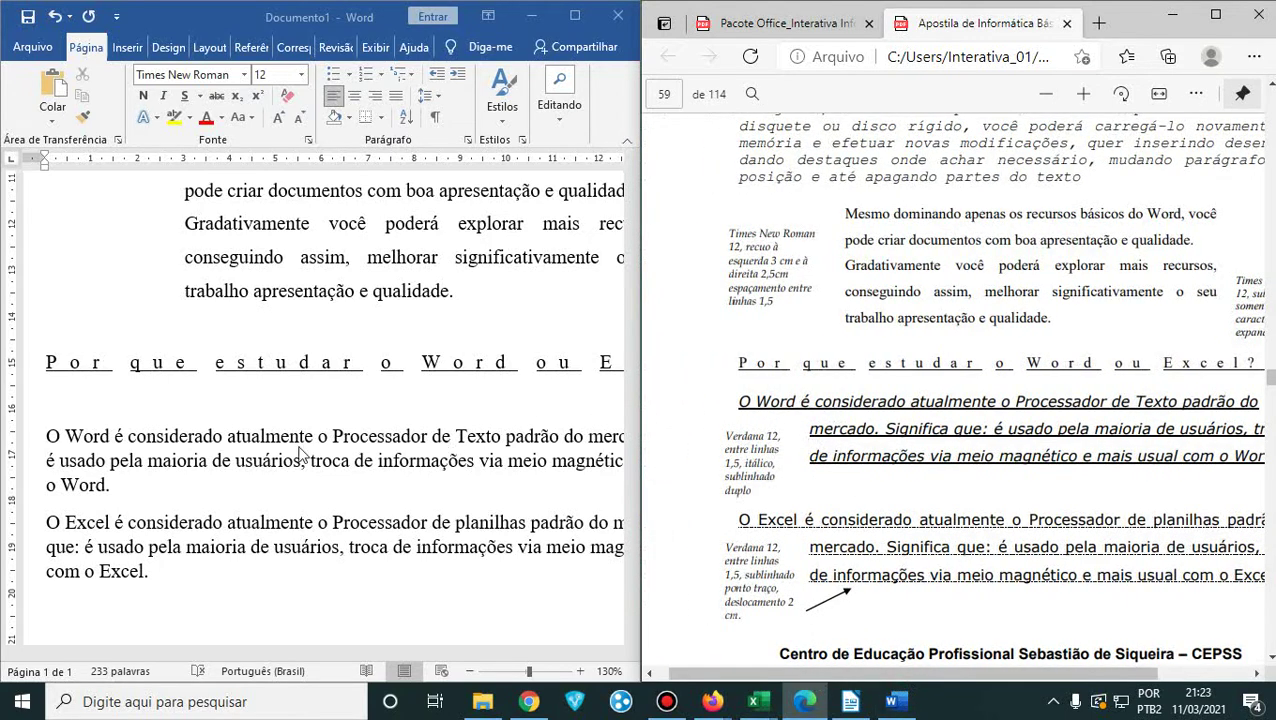
click(121, 487)
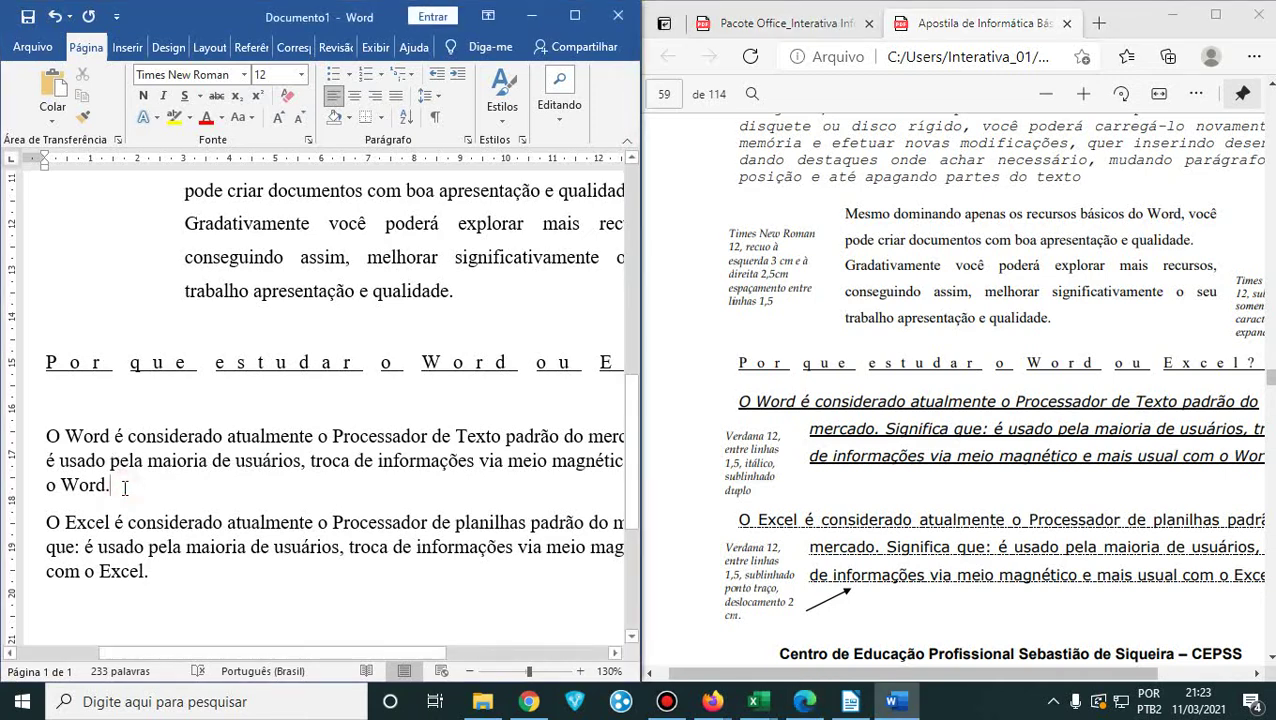
drag(101, 484, 43, 444)
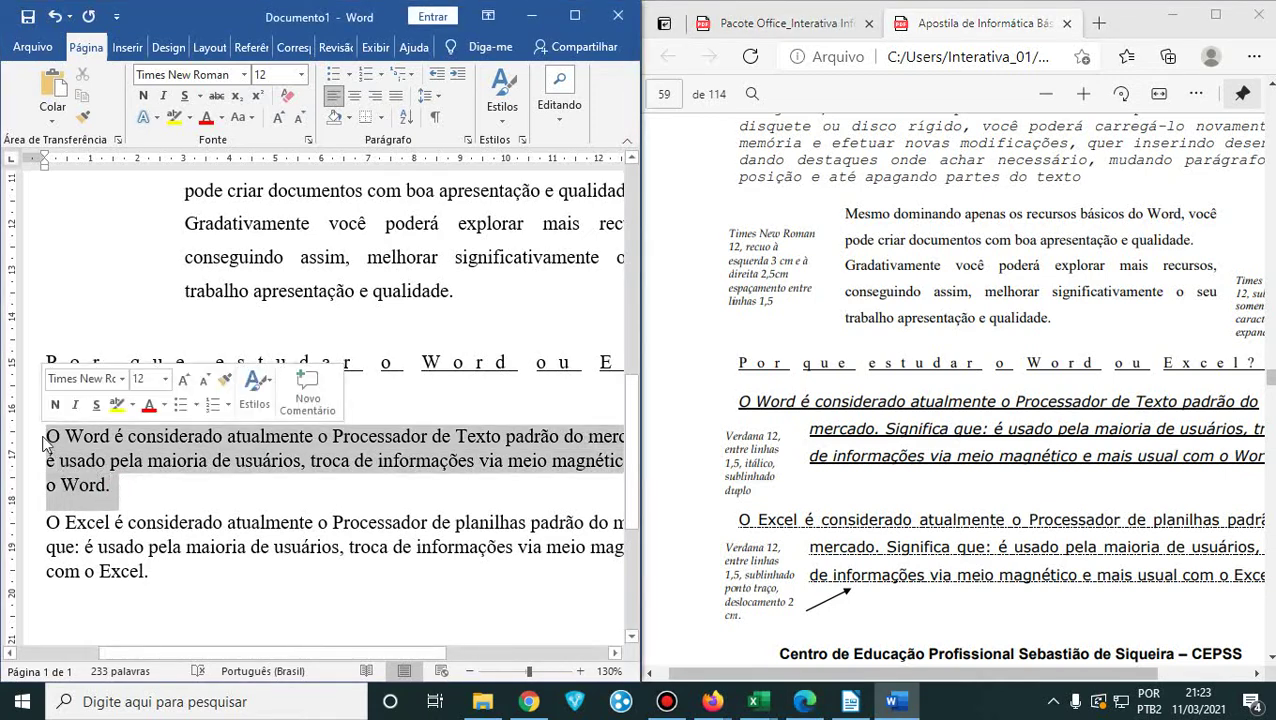
click(248, 82)
scroll(186, 372, down, 9)
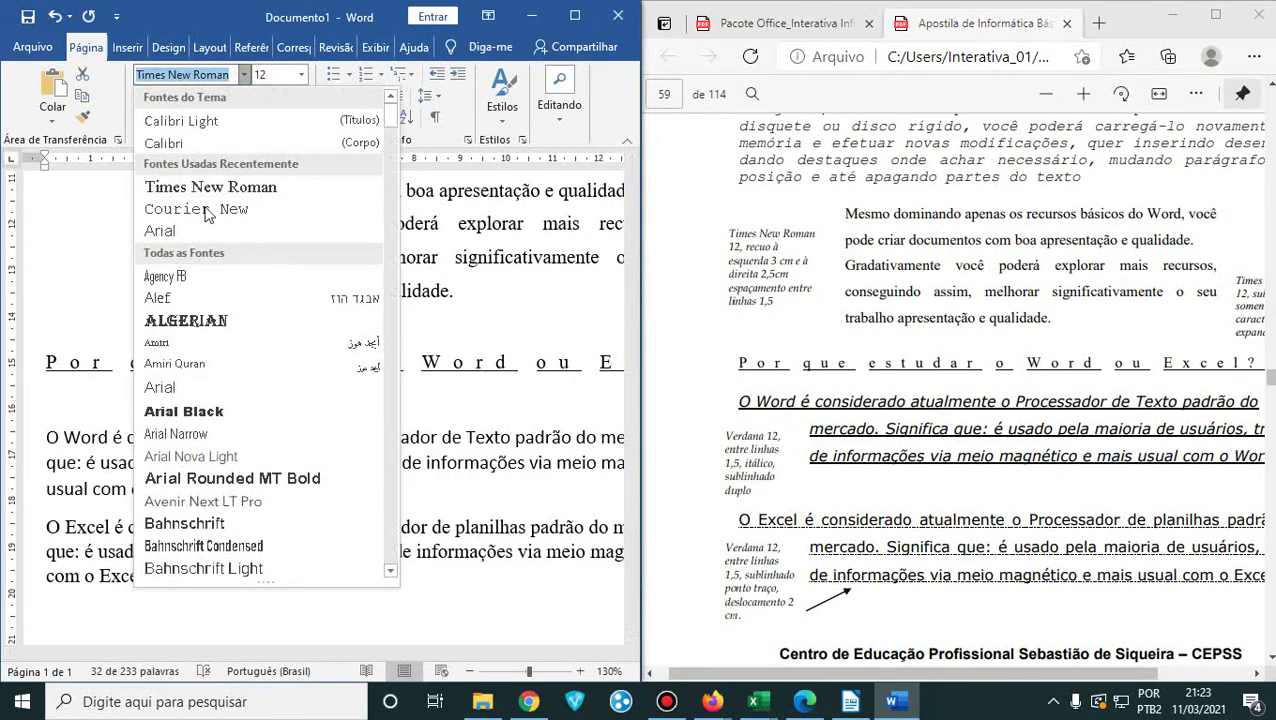
scroll(186, 372, down, 20)
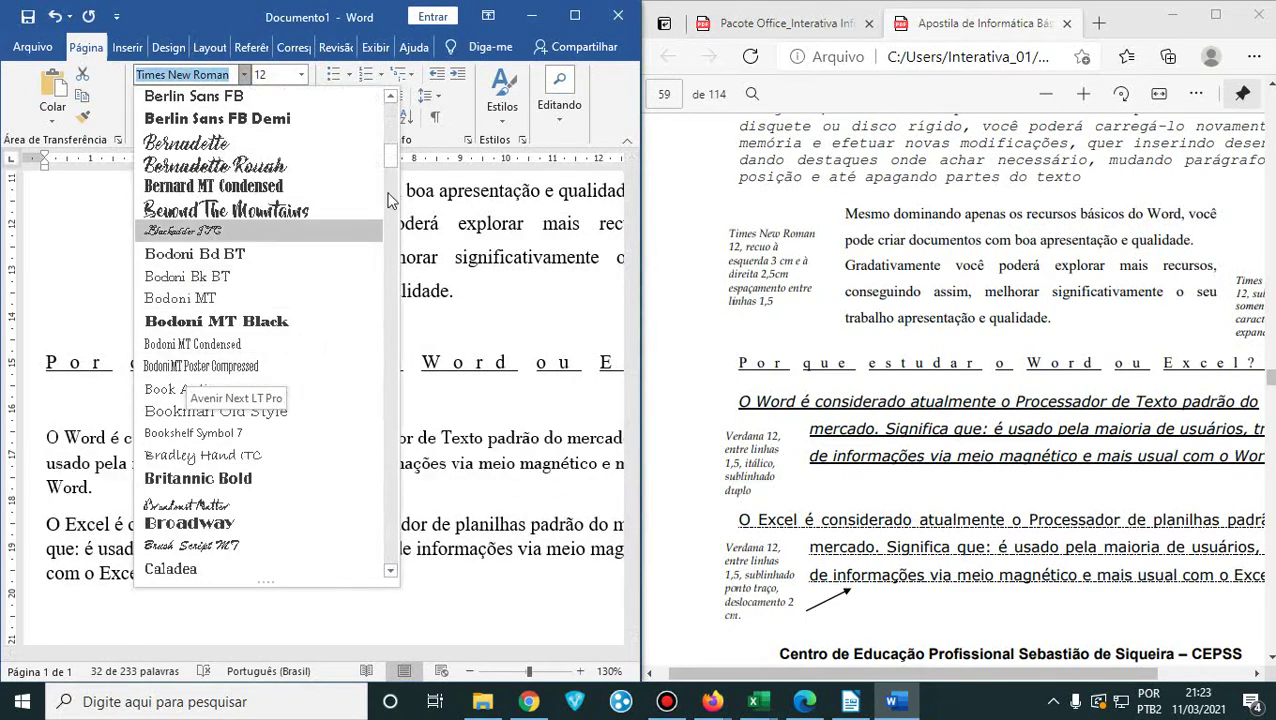
scroll(410, 522, down, 20)
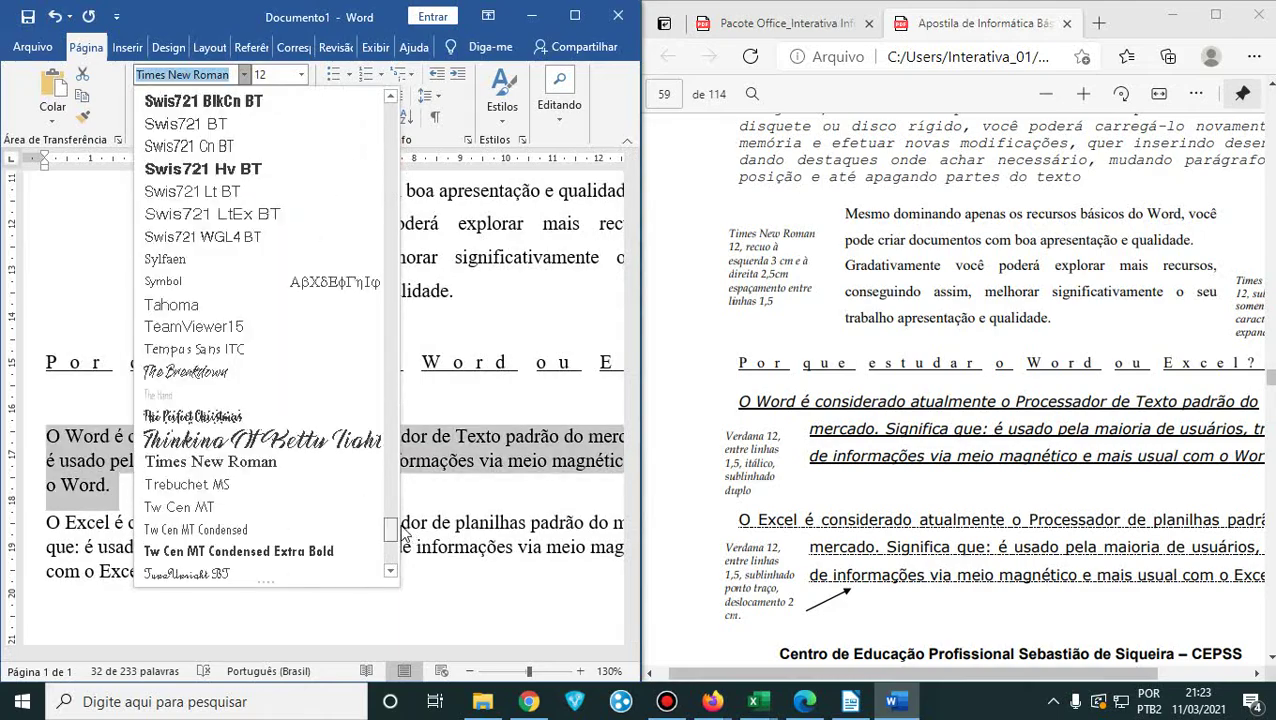
scroll(405, 545, down, 2)
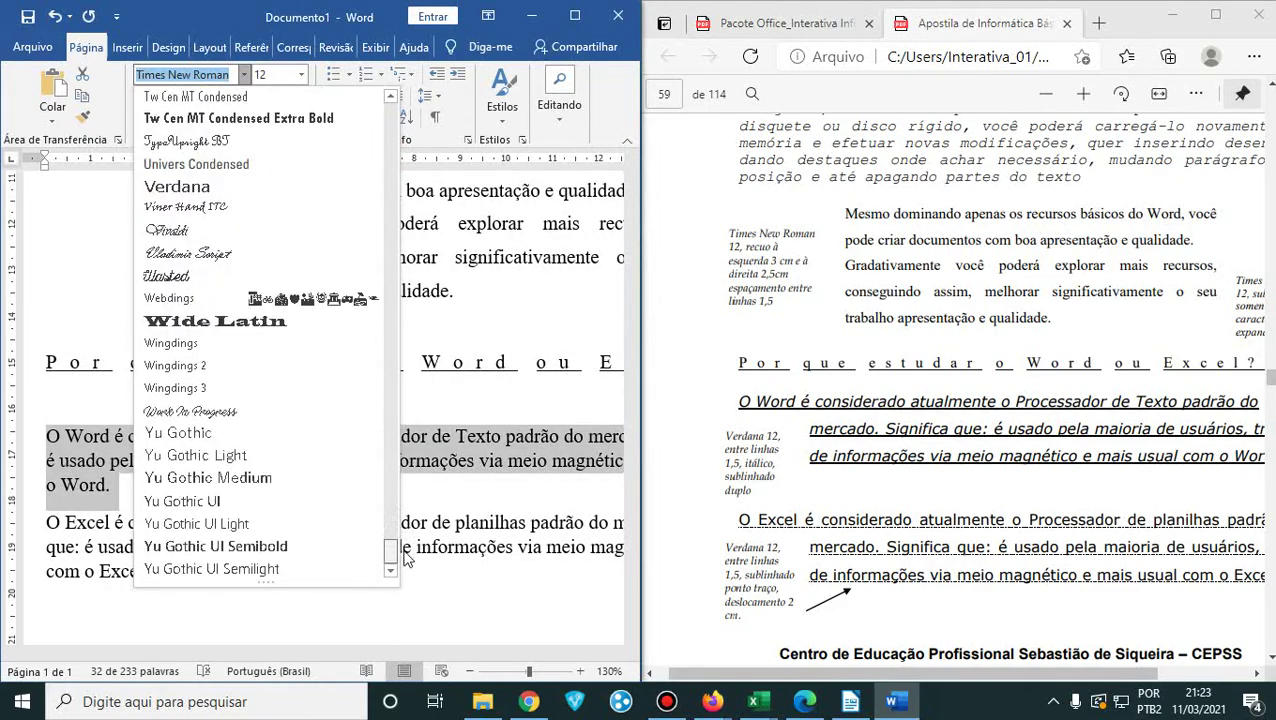
scroll(410, 530, up, 12)
scroll(415, 508, down, 10)
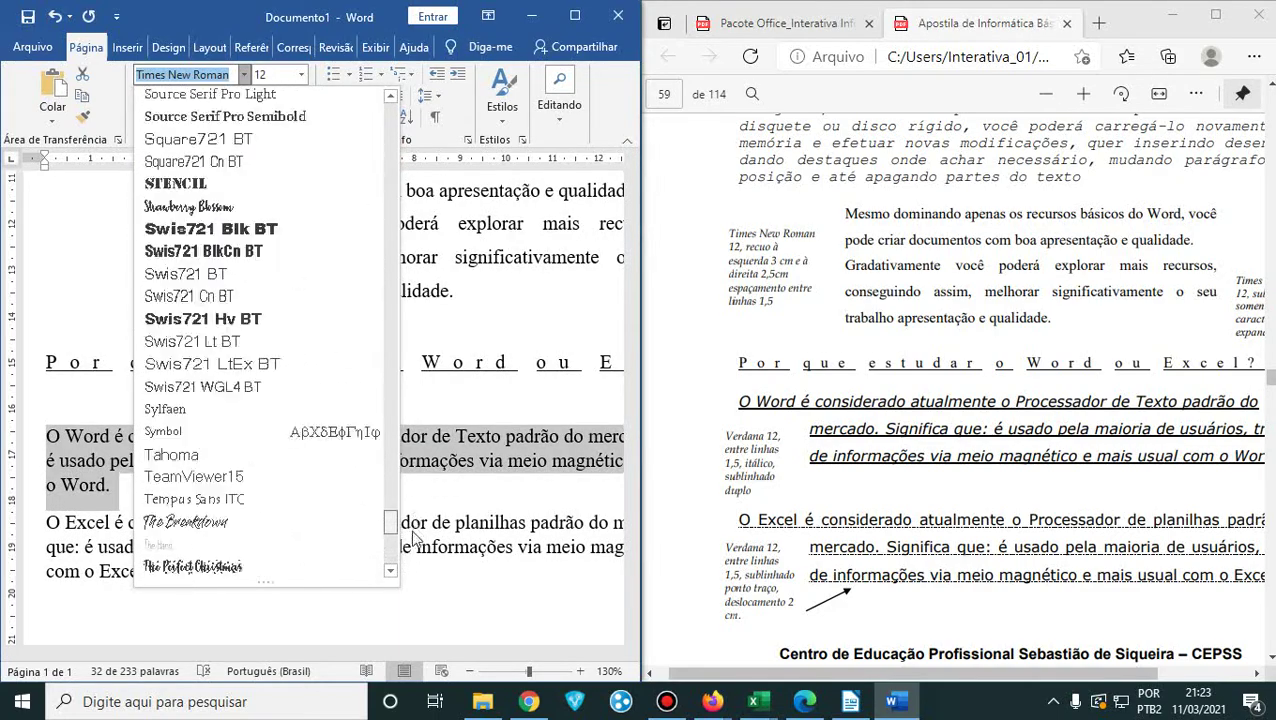
scroll(410, 570, up, 12)
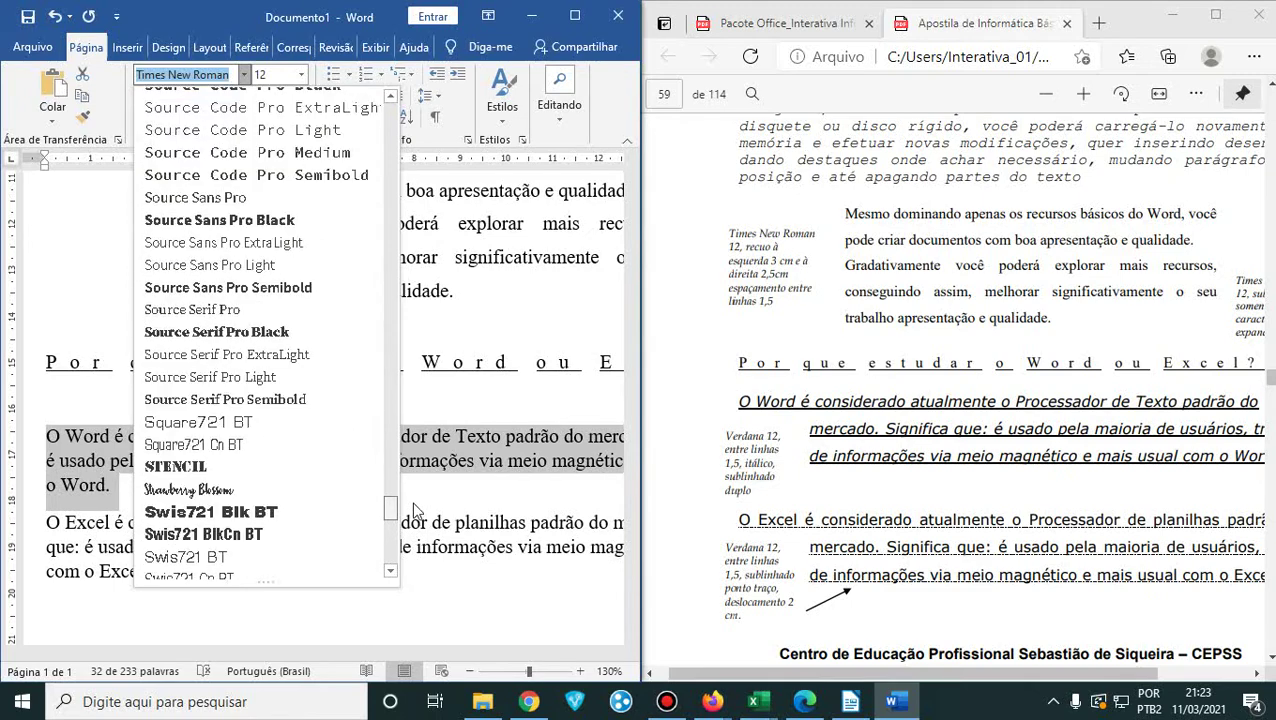
scroll(415, 565, down, 12)
scroll(416, 548, up, 7)
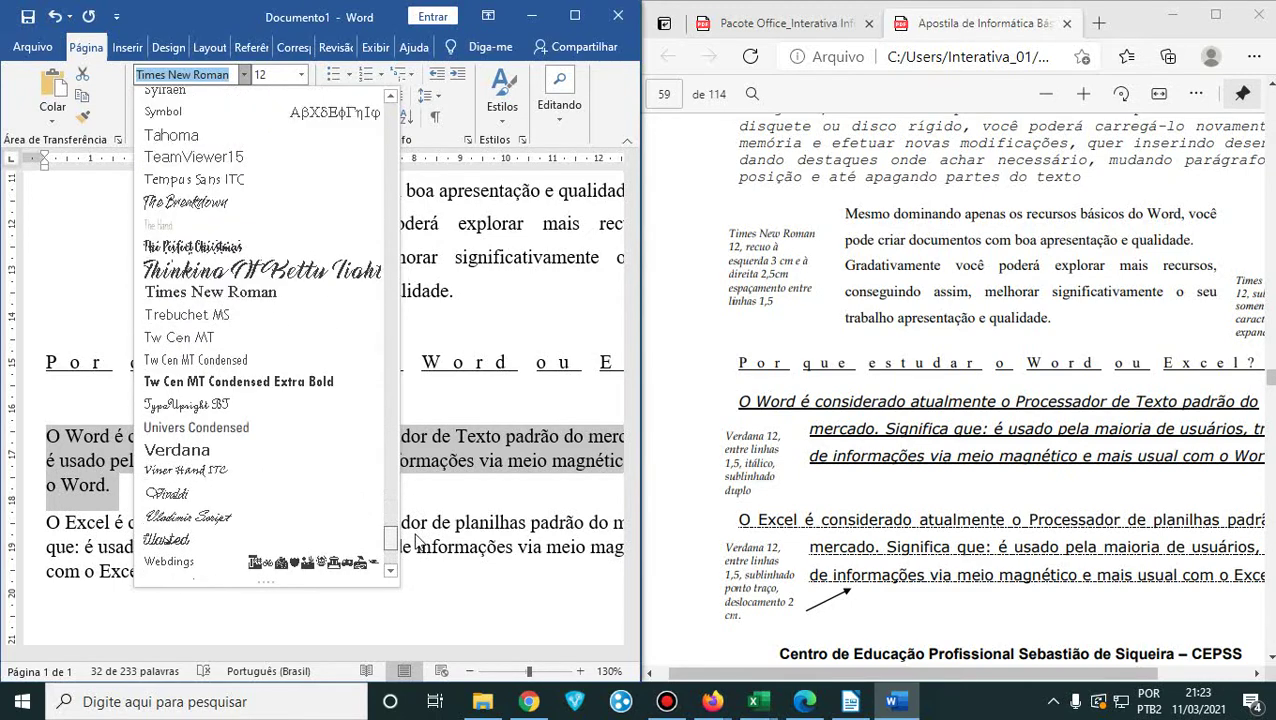
scroll(418, 535, down, 3)
click(172, 452)
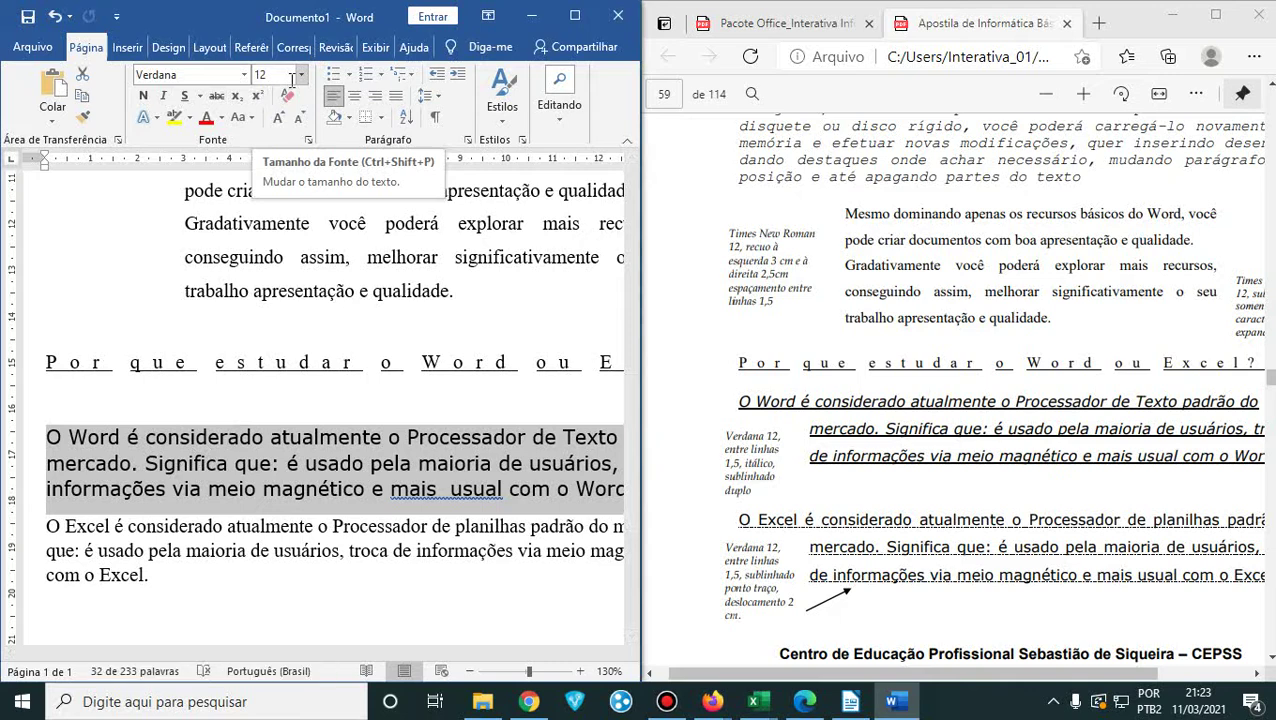
- Set the line spacing of the Word paragraph to 1,5 and maximize the document window
click(439, 99)
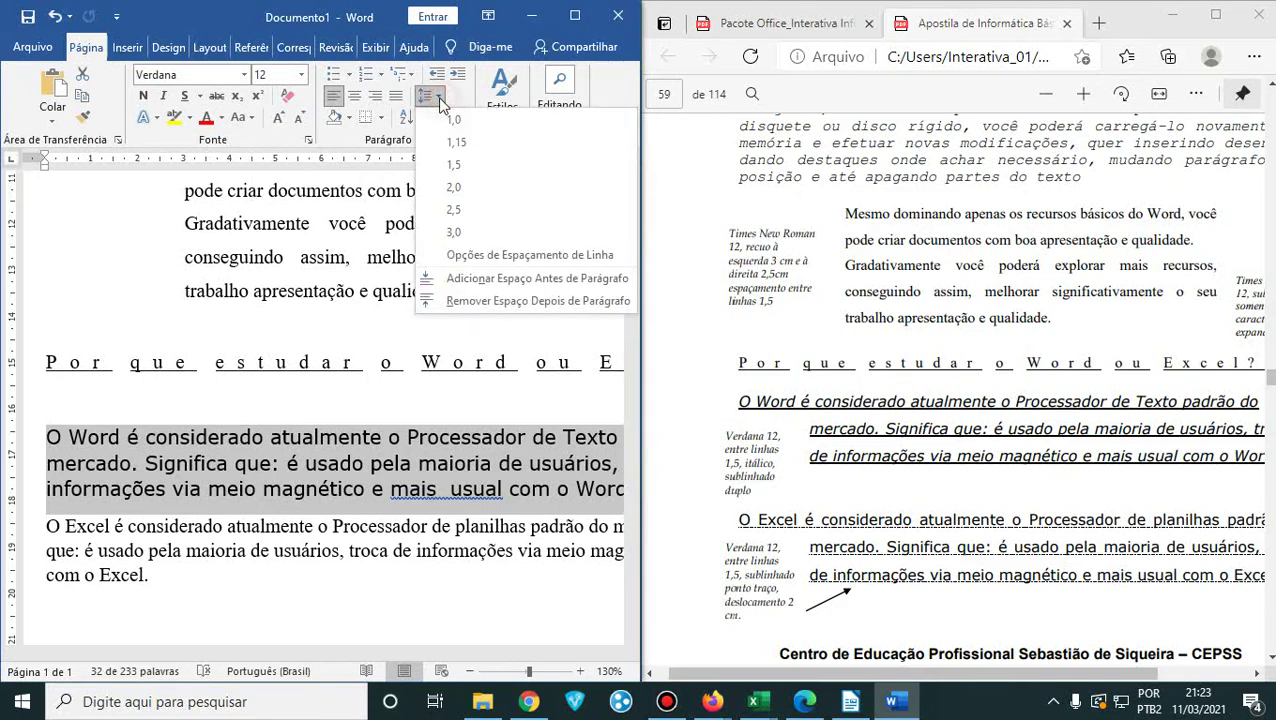
click(452, 167)
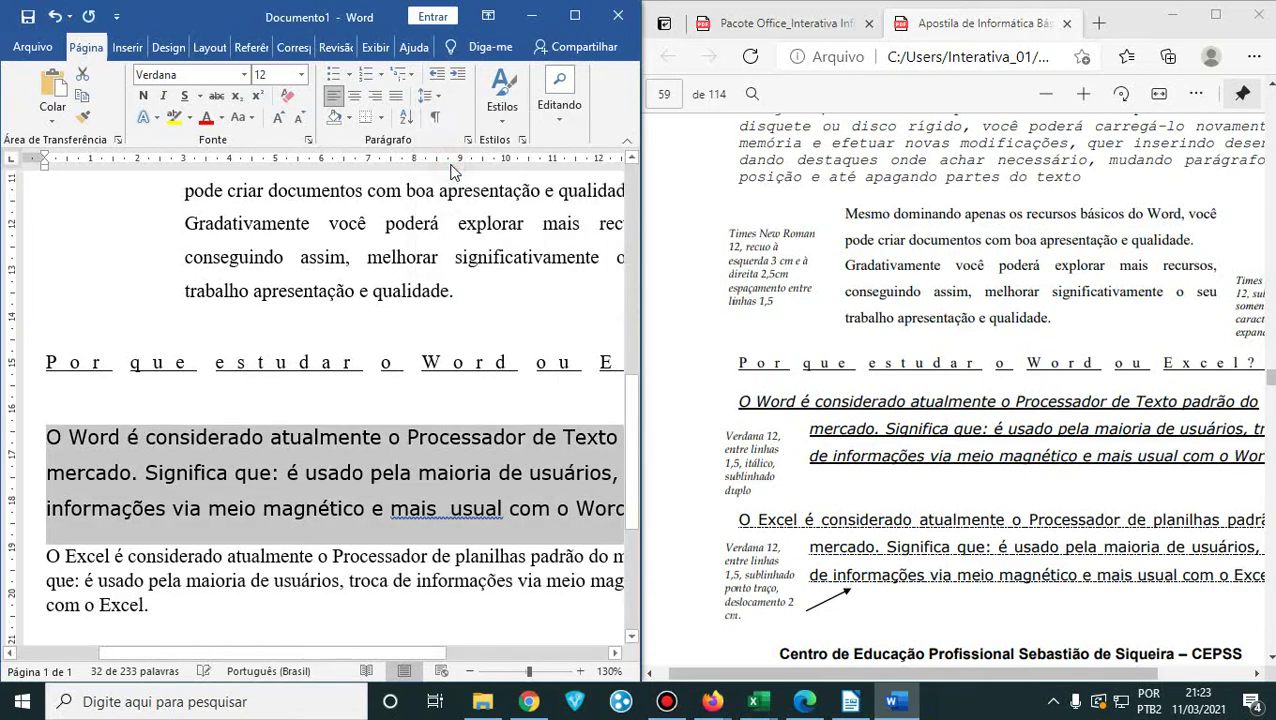
click(574, 15)
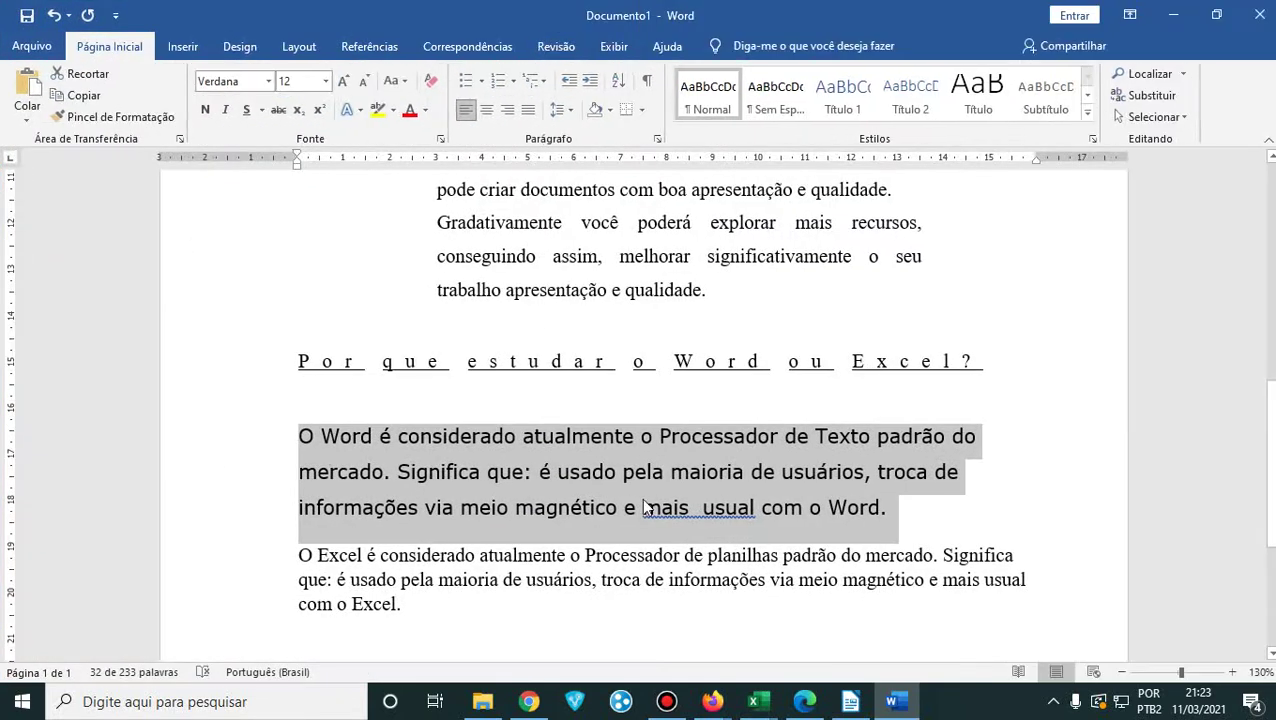
- Correct the double space flagged in "mais usual" in the Word paragraph with the suggested replacement
click(698, 514)
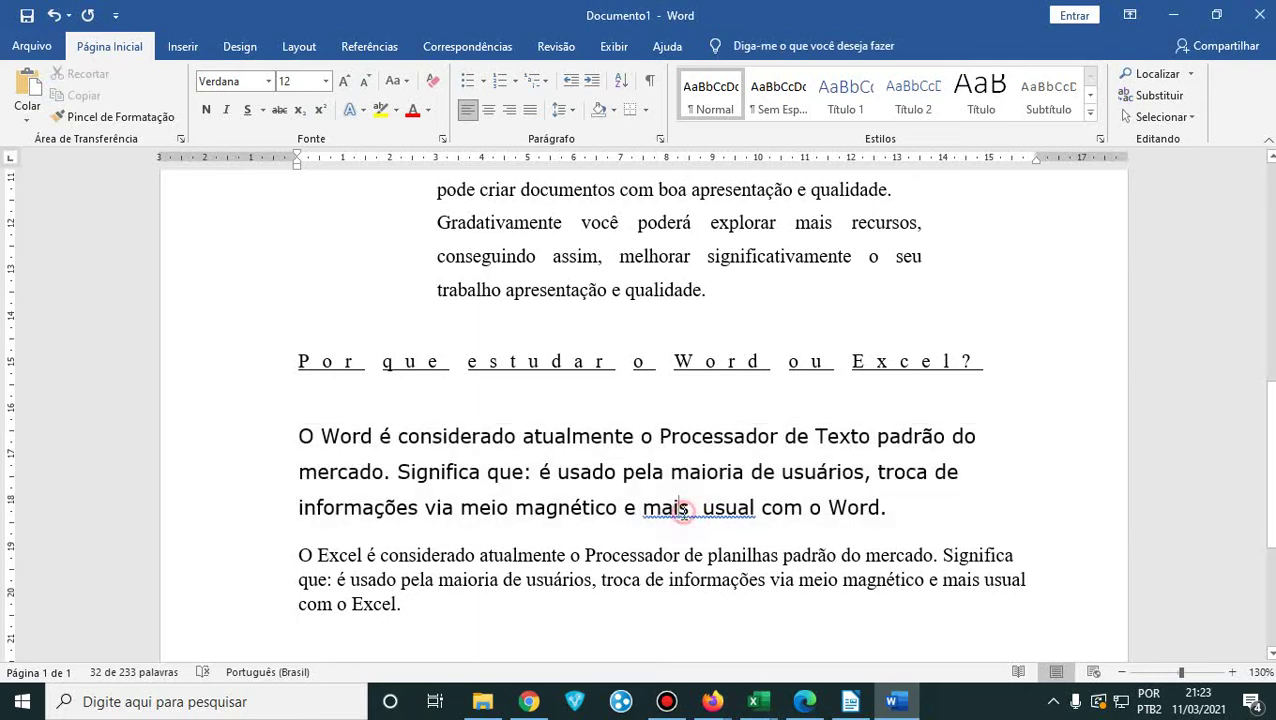
right_click(688, 508)
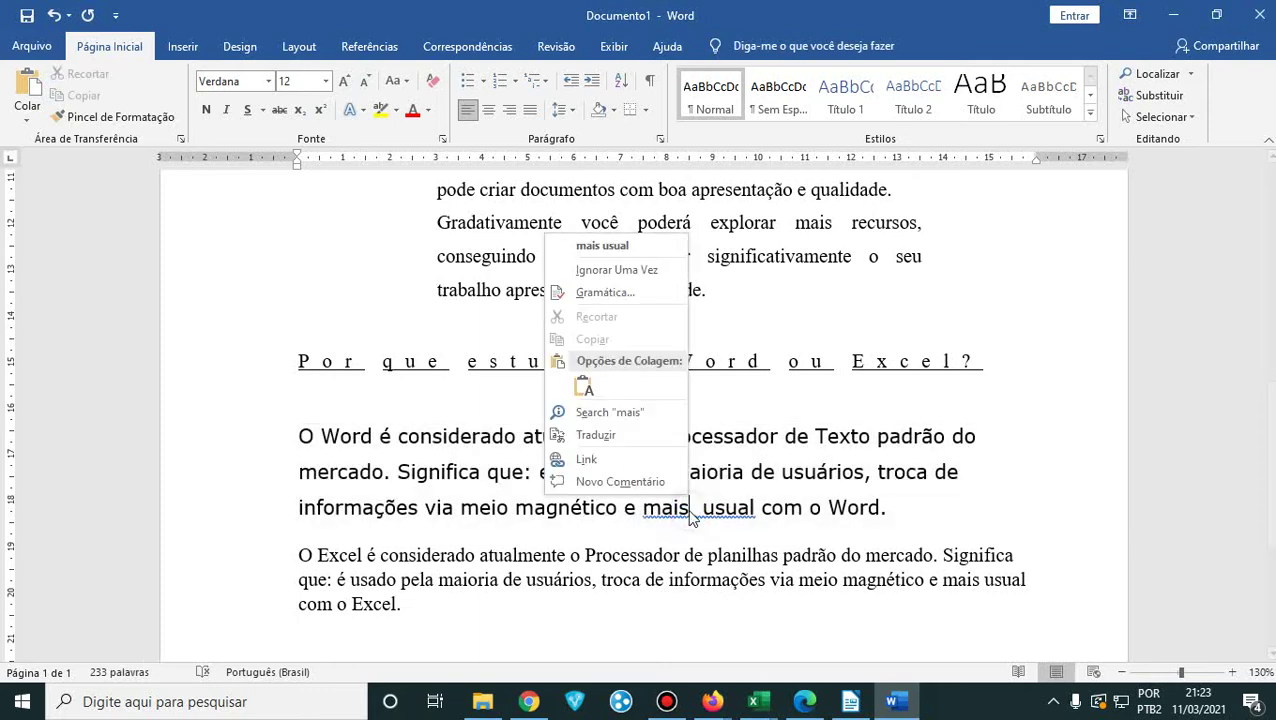
click(639, 250)
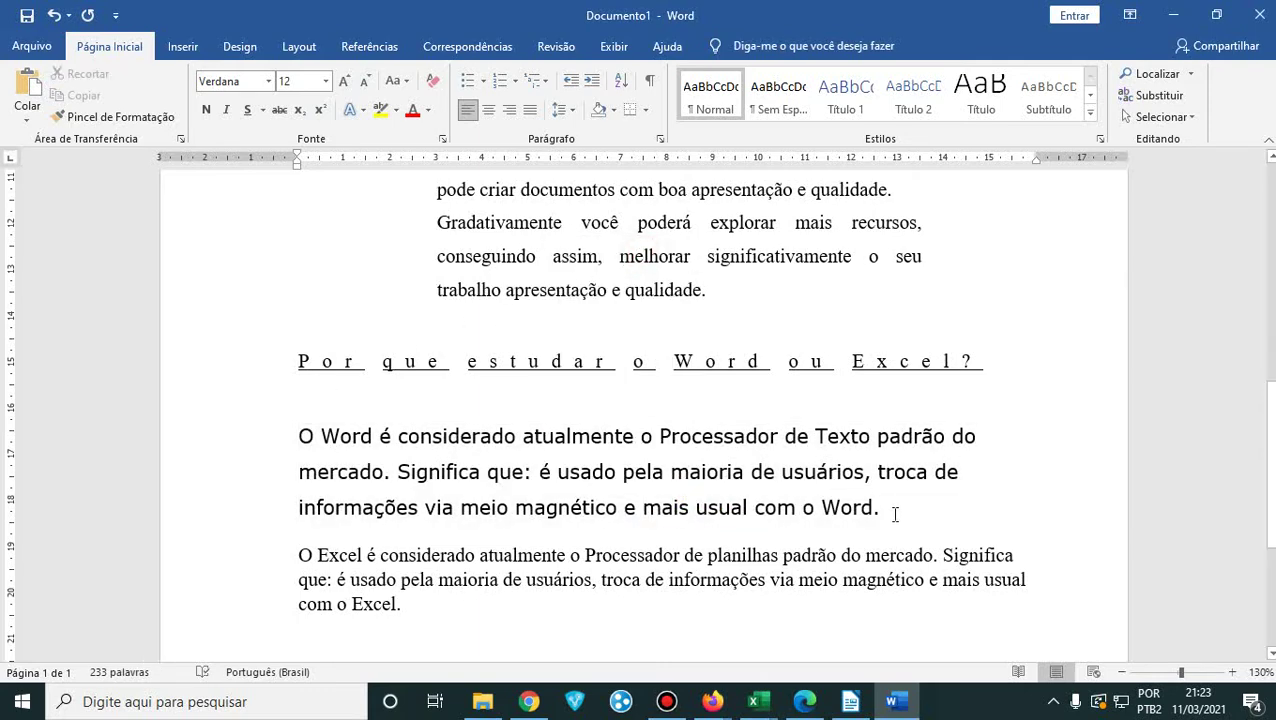
- Apply a double underline to the whole "O Word é considerado" paragraph
drag(895, 514, 278, 436)
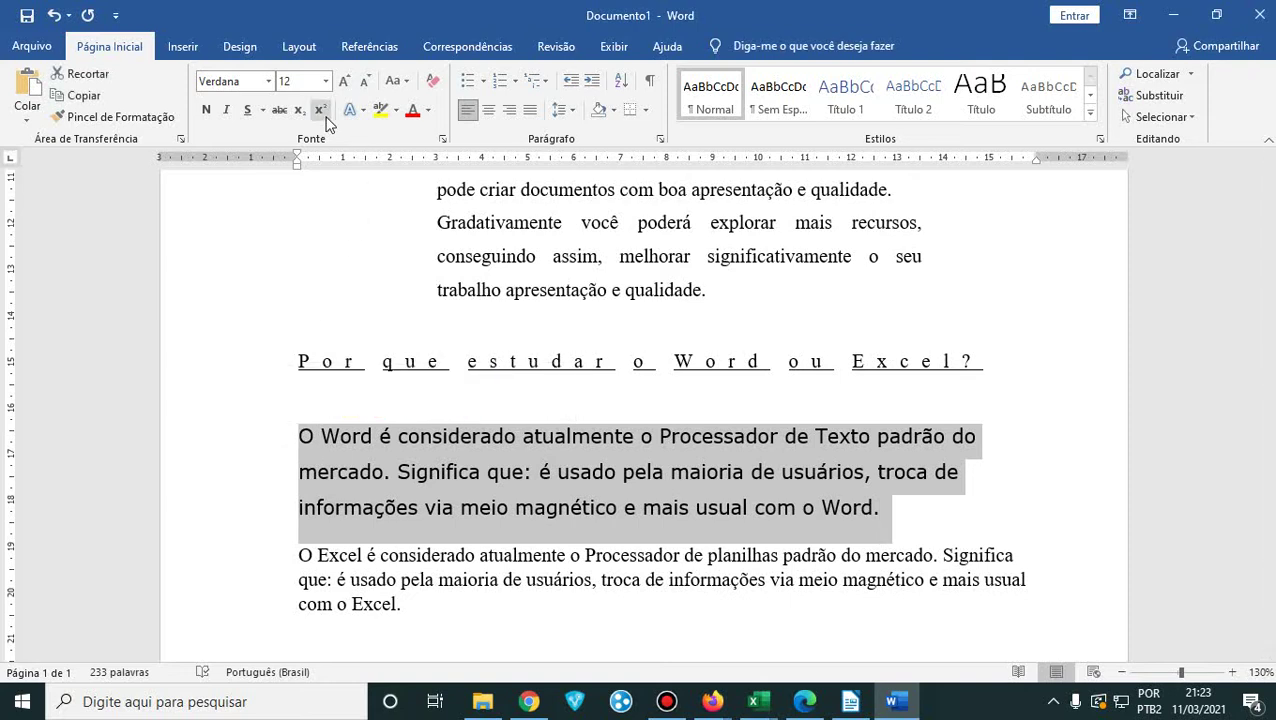
click(261, 114)
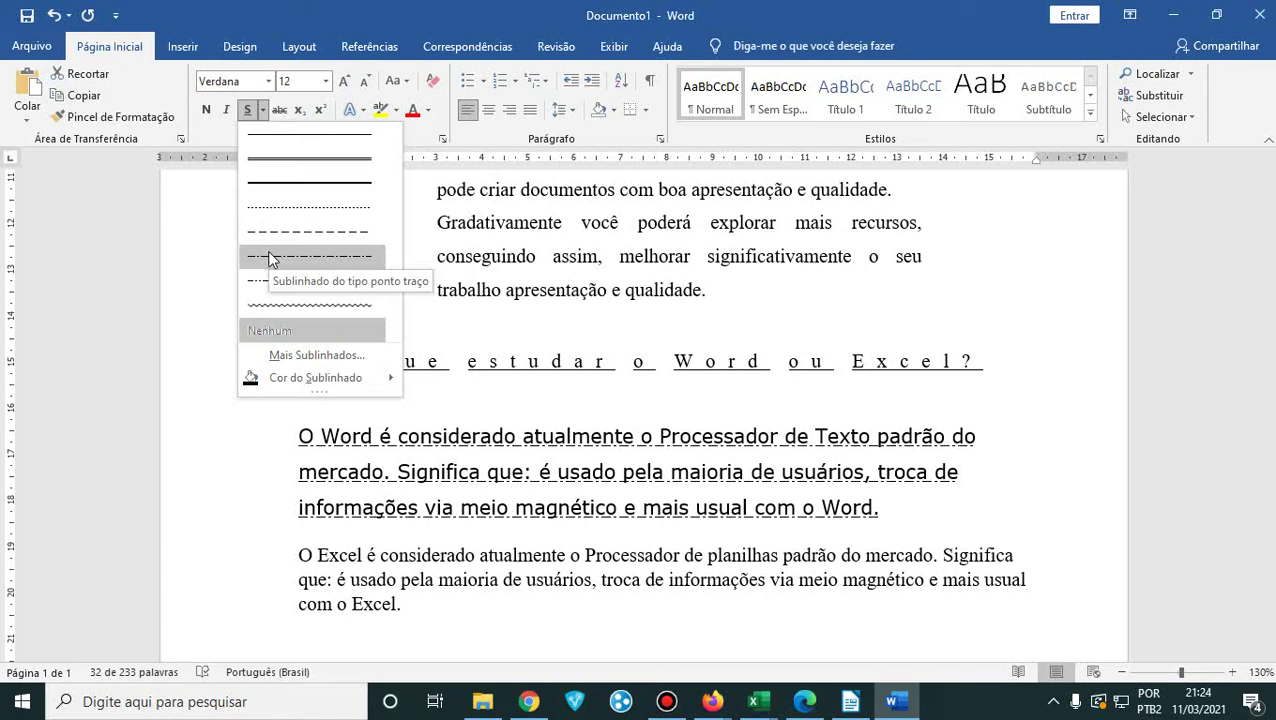
click(306, 161)
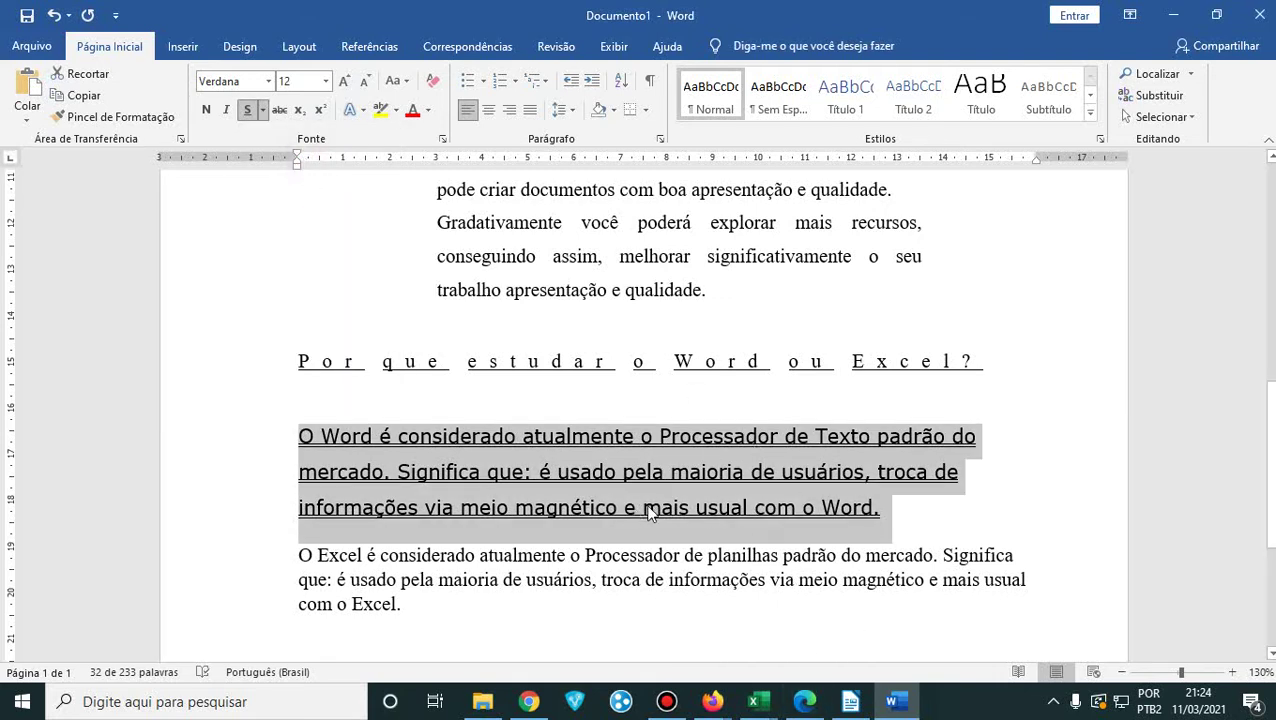
- Switch to the PDF handout in Edge at full size, examine the Word paragraph's formatting there, and return to the Word document
click(805, 703)
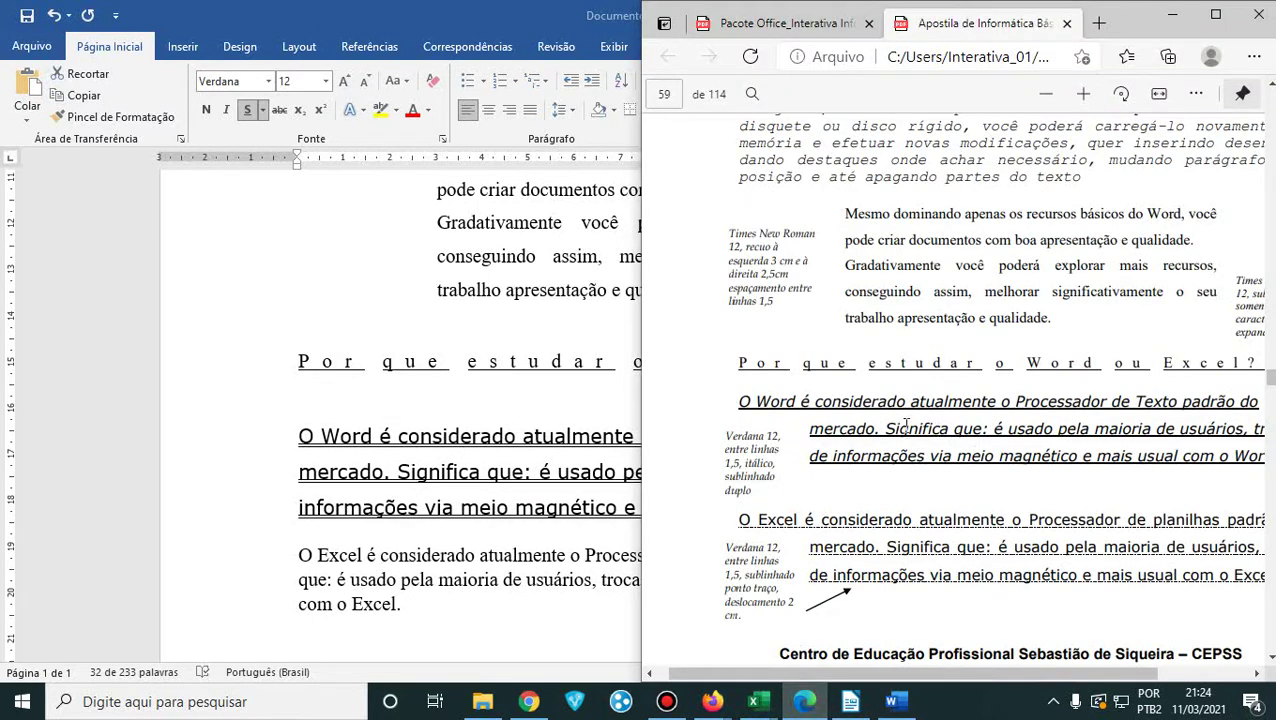
click(1216, 15)
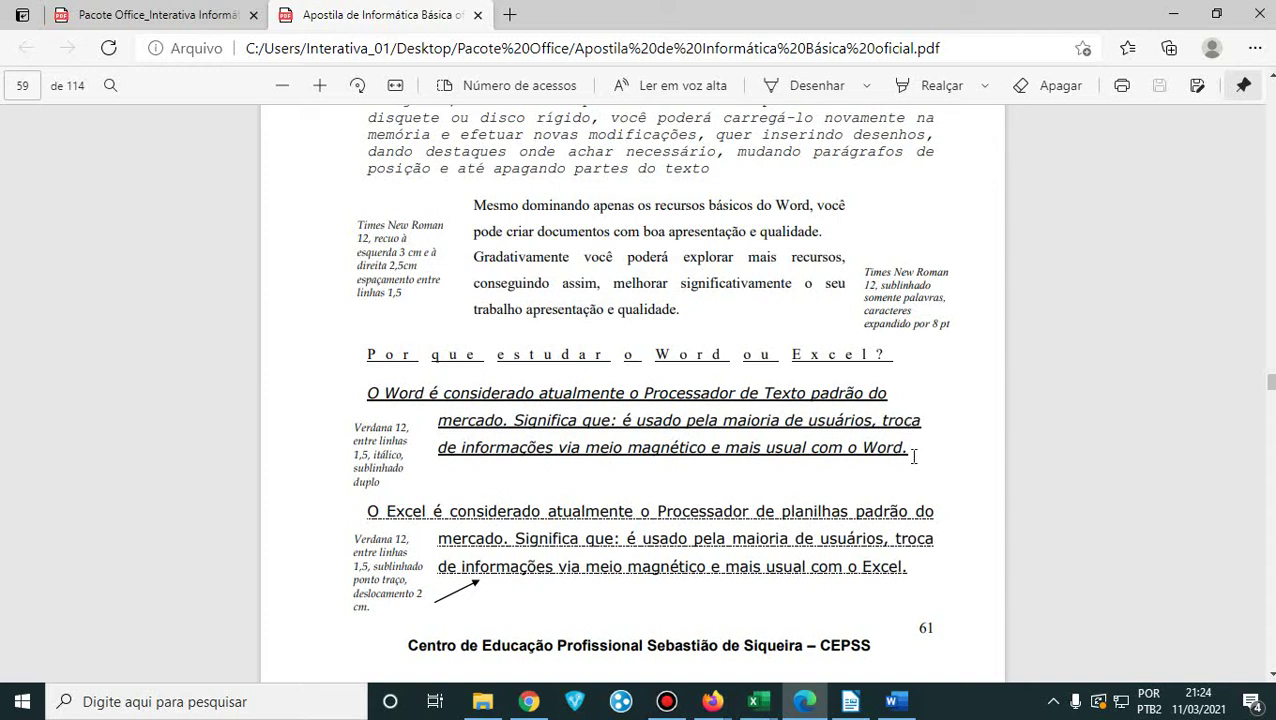
drag(913, 456, 353, 391)
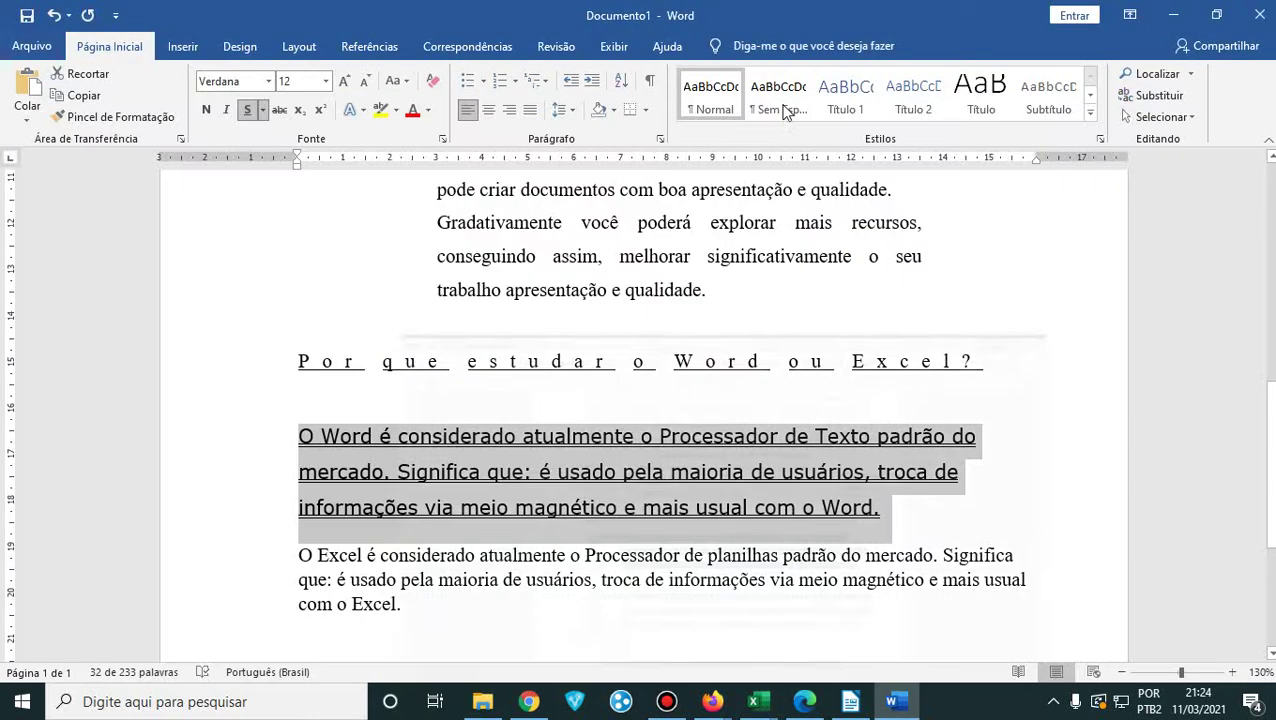
click(1173, 14)
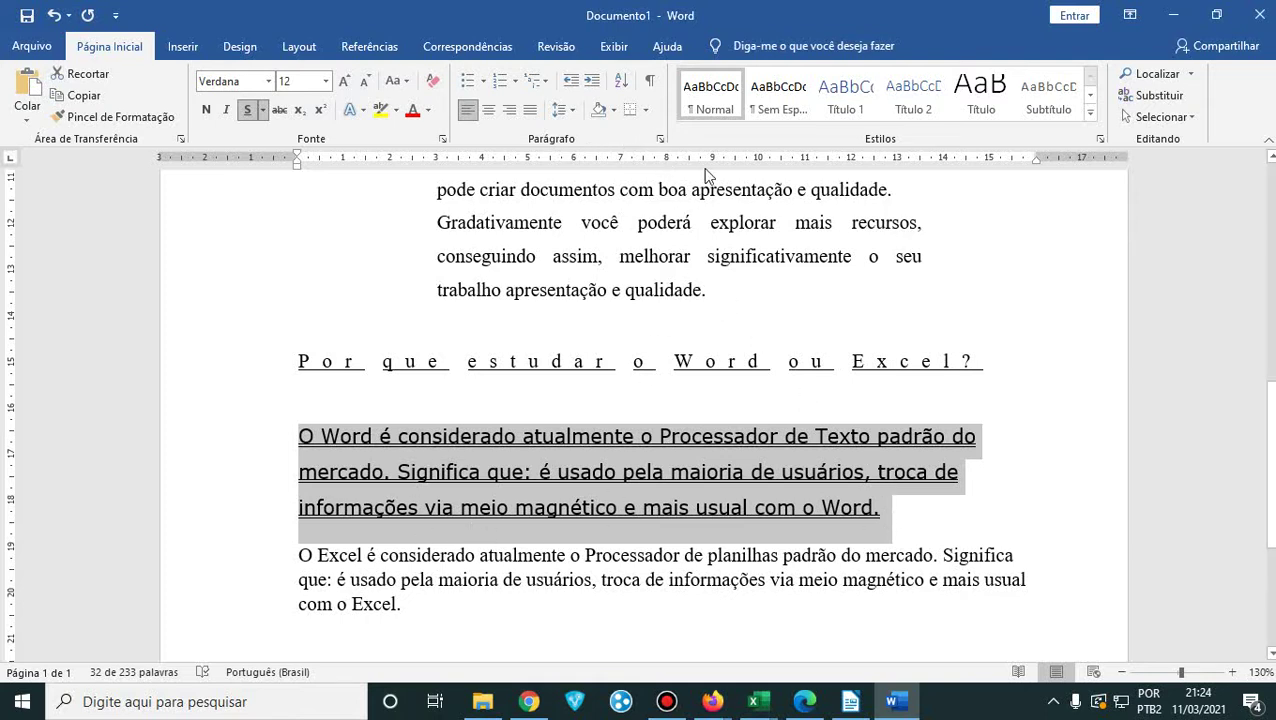
- Apply a hanging indent (Deslocamento) with the default distance to the "O Word é considerado" paragraph
click(661, 140)
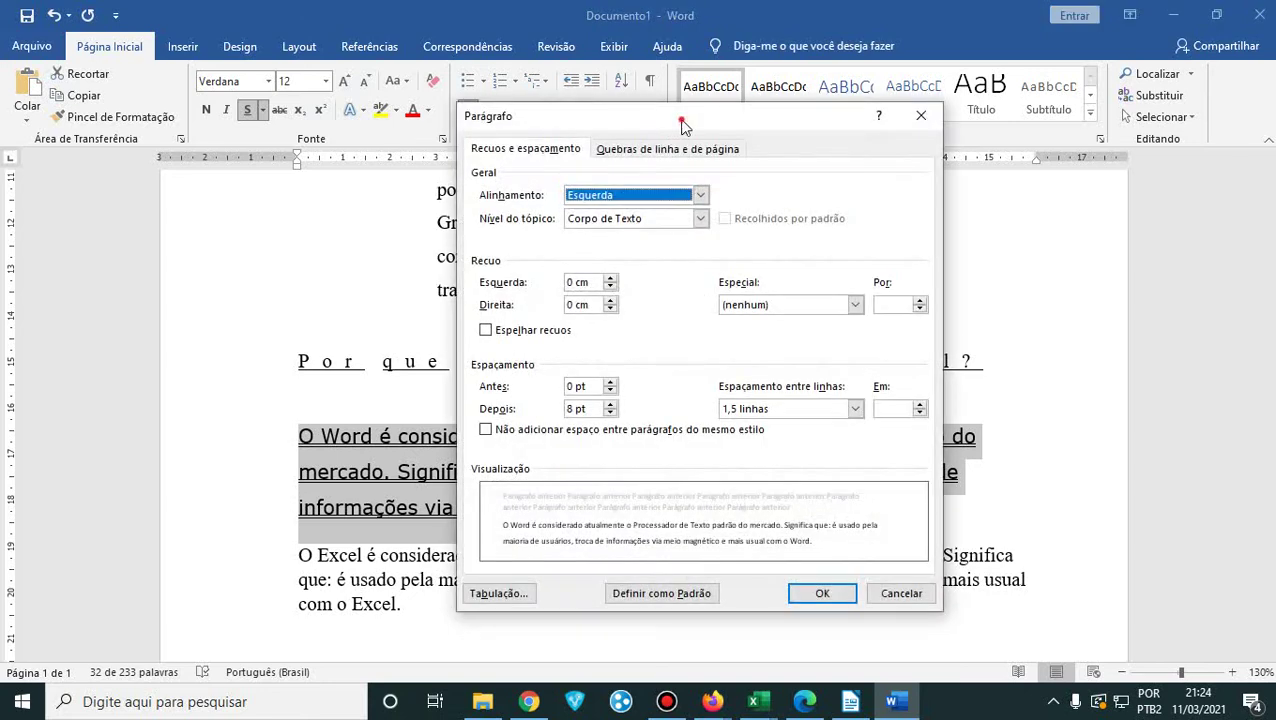
drag(683, 125, 856, 120)
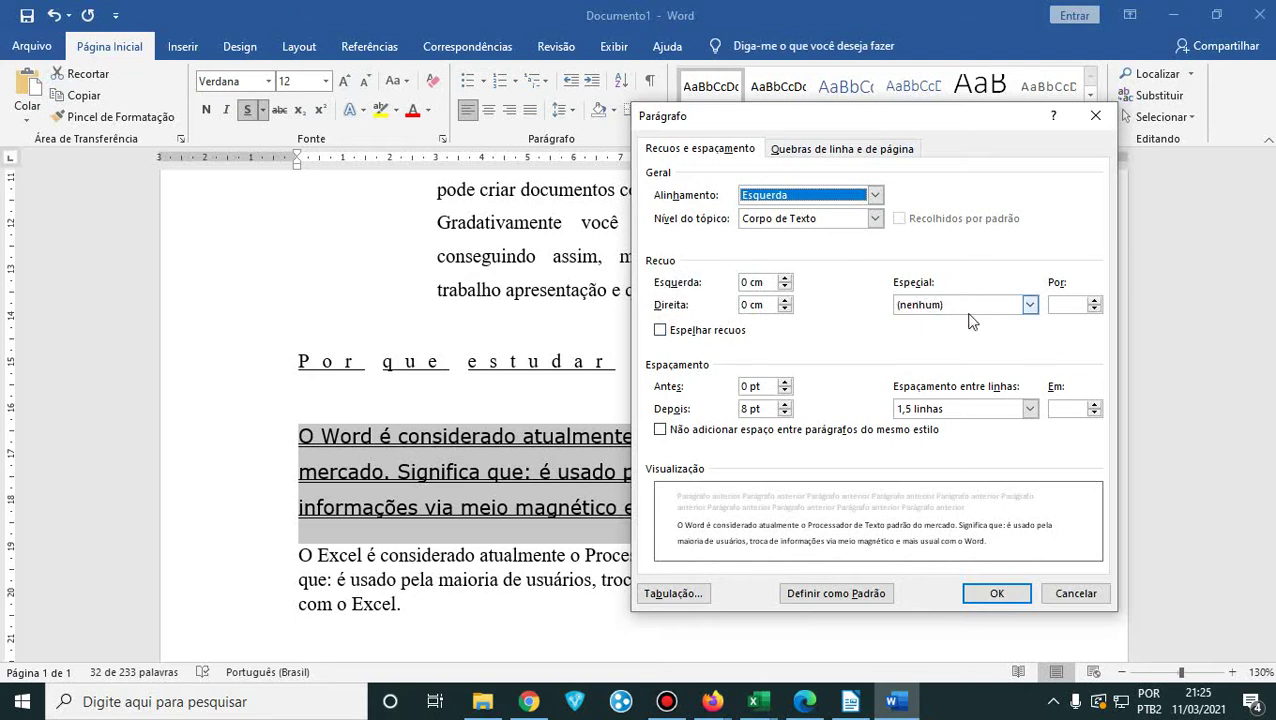
click(1030, 306)
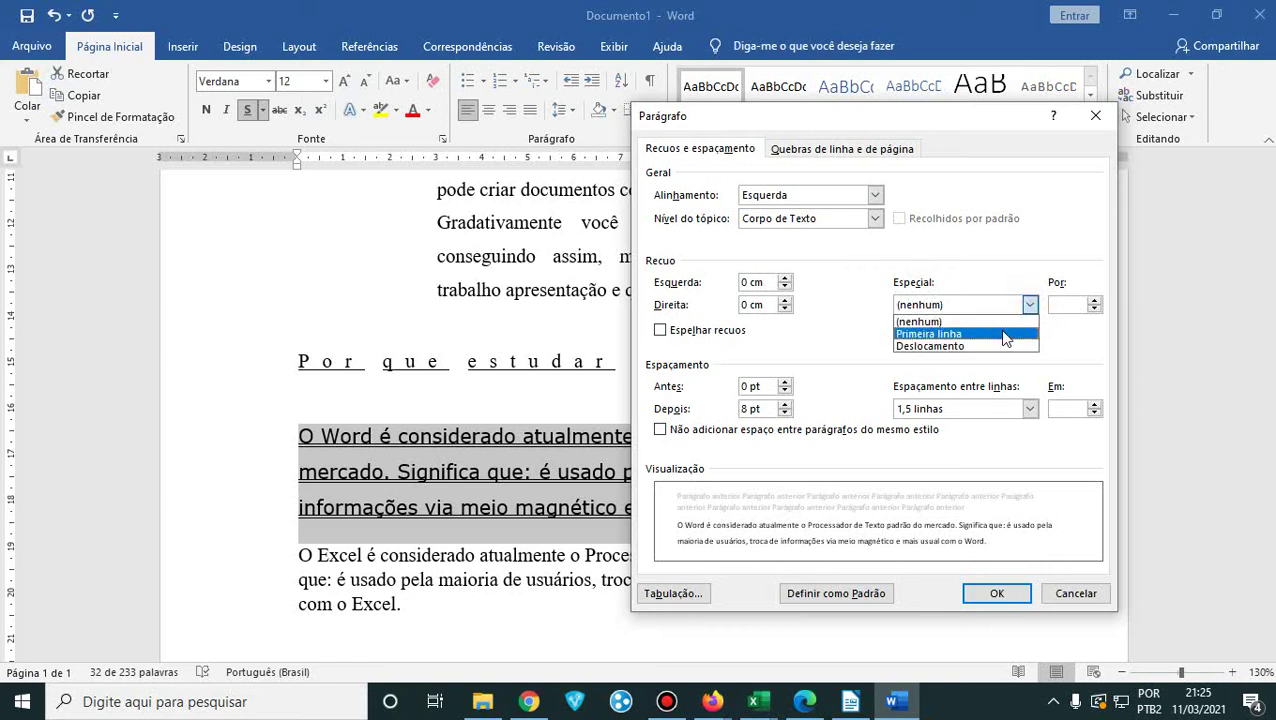
click(988, 347)
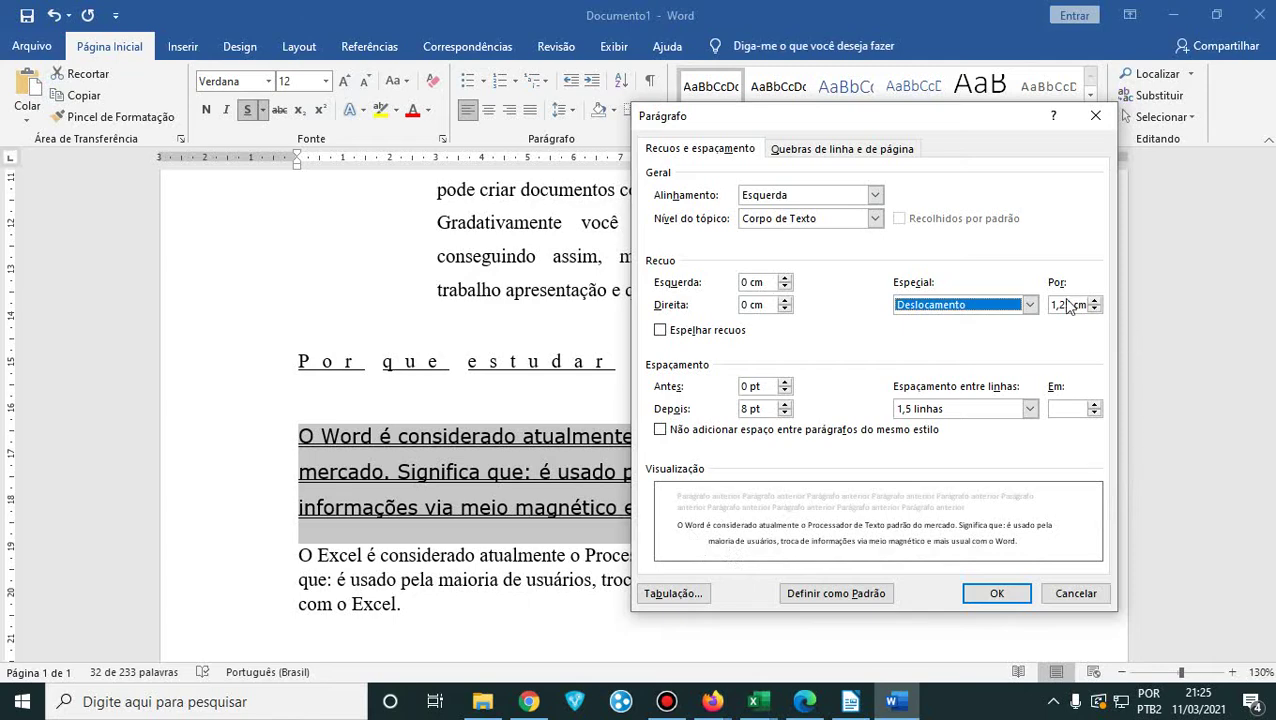
click(995, 594)
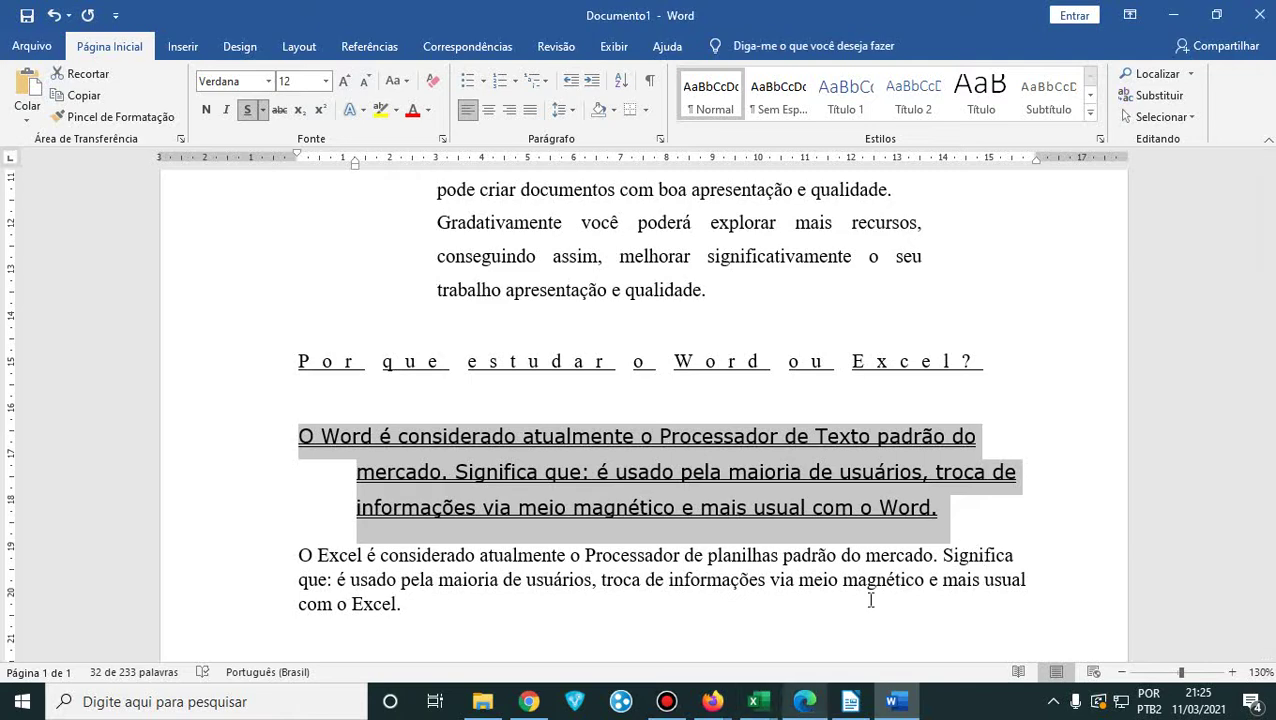
- Check the paragraph against the PDF handout alongside, and set its hanging indent to 2 cm in the maximized document
drag(965, 17, 2, 22)
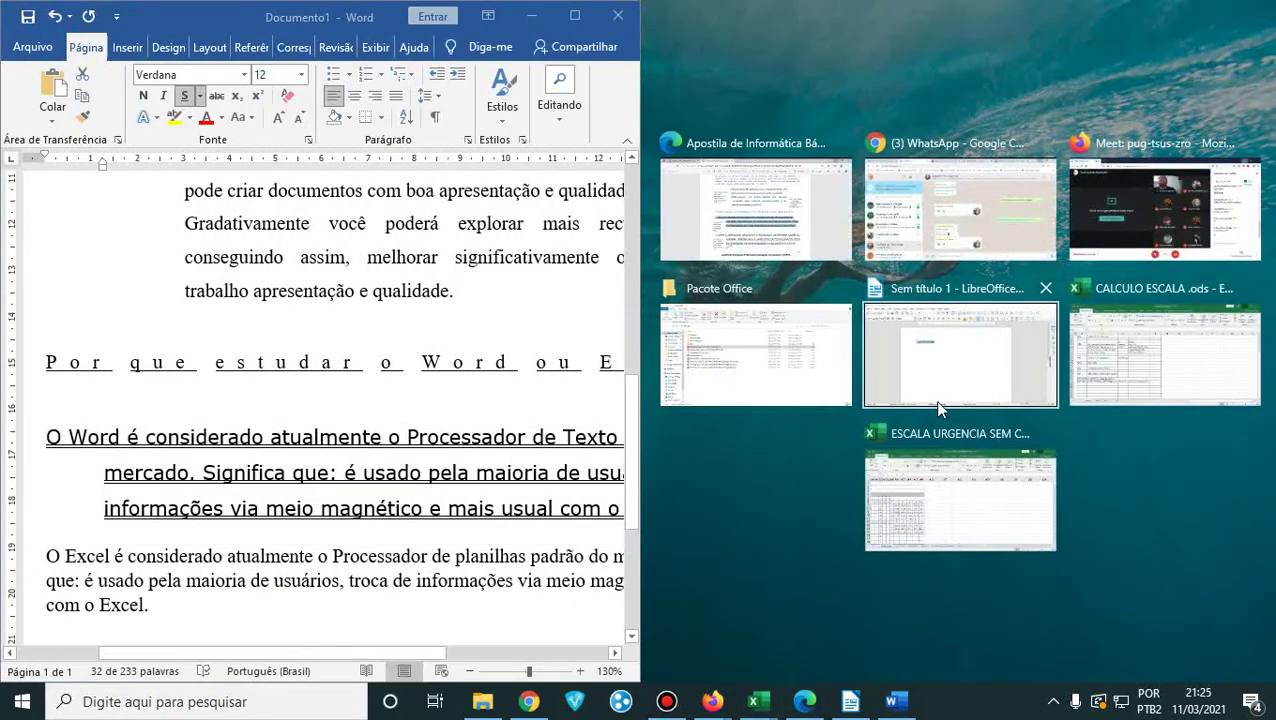
click(790, 232)
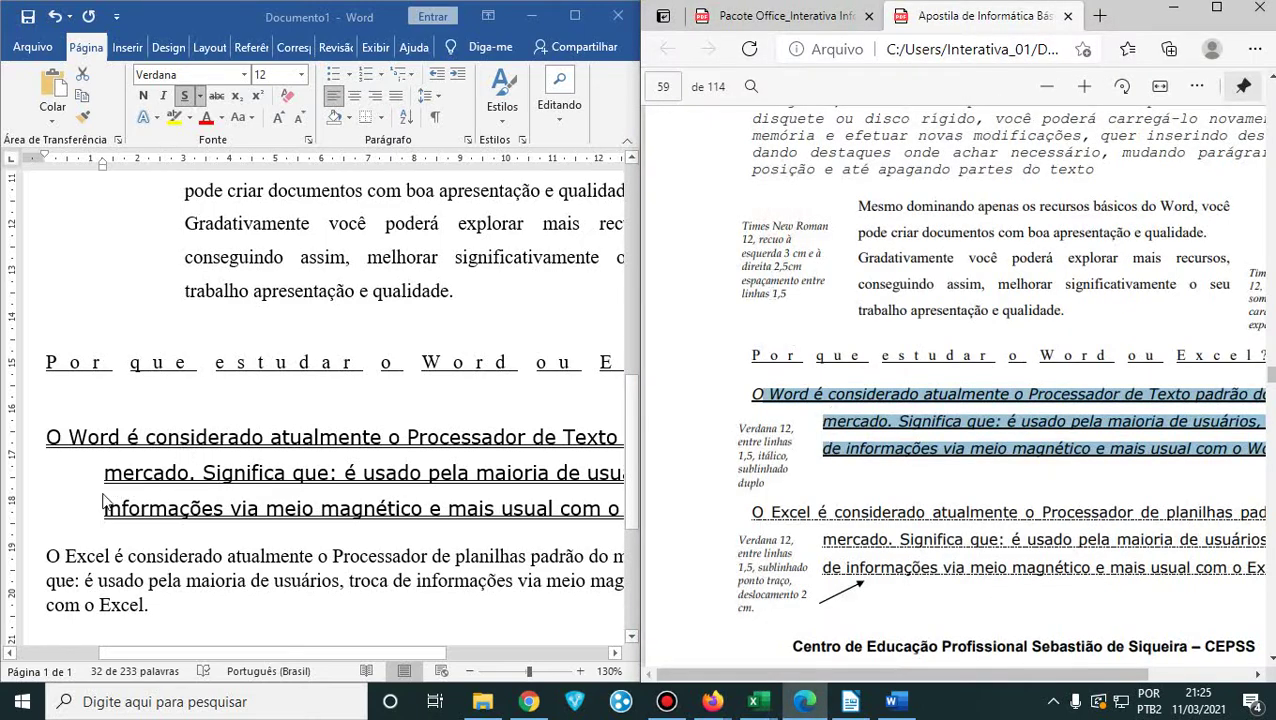
click(575, 16)
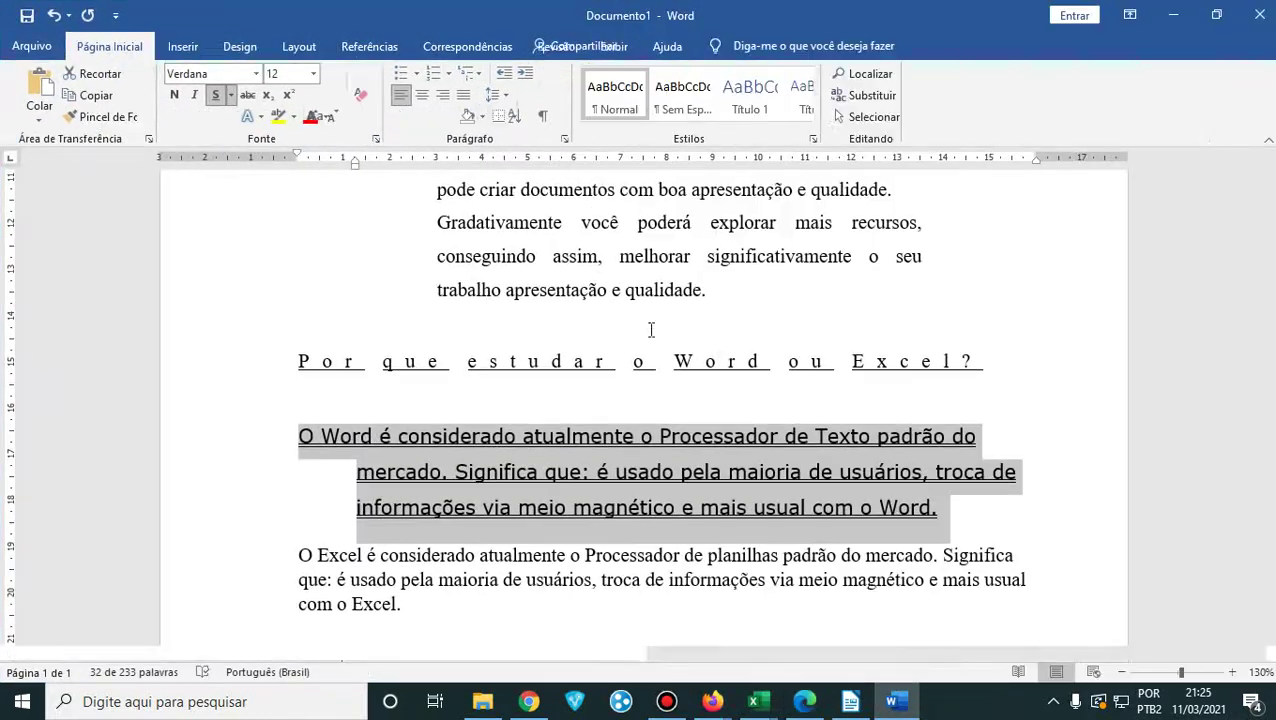
click(660, 139)
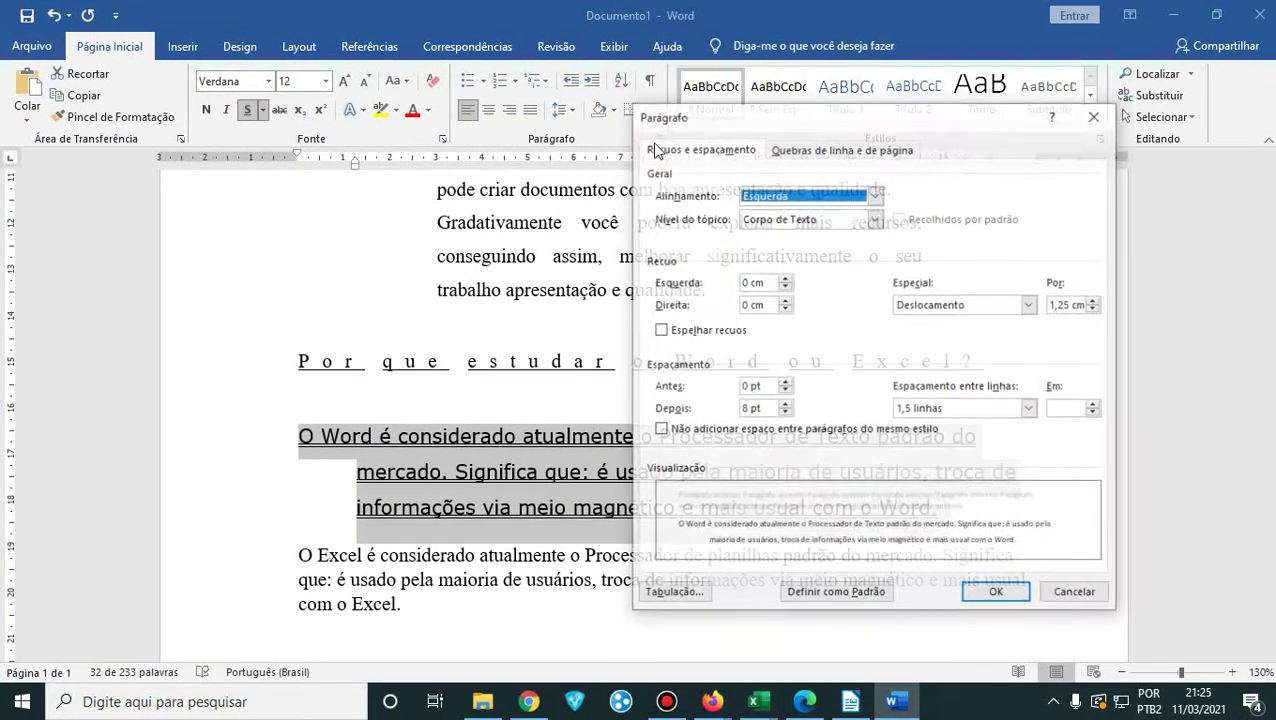
double_click(1072, 308)
text(2)
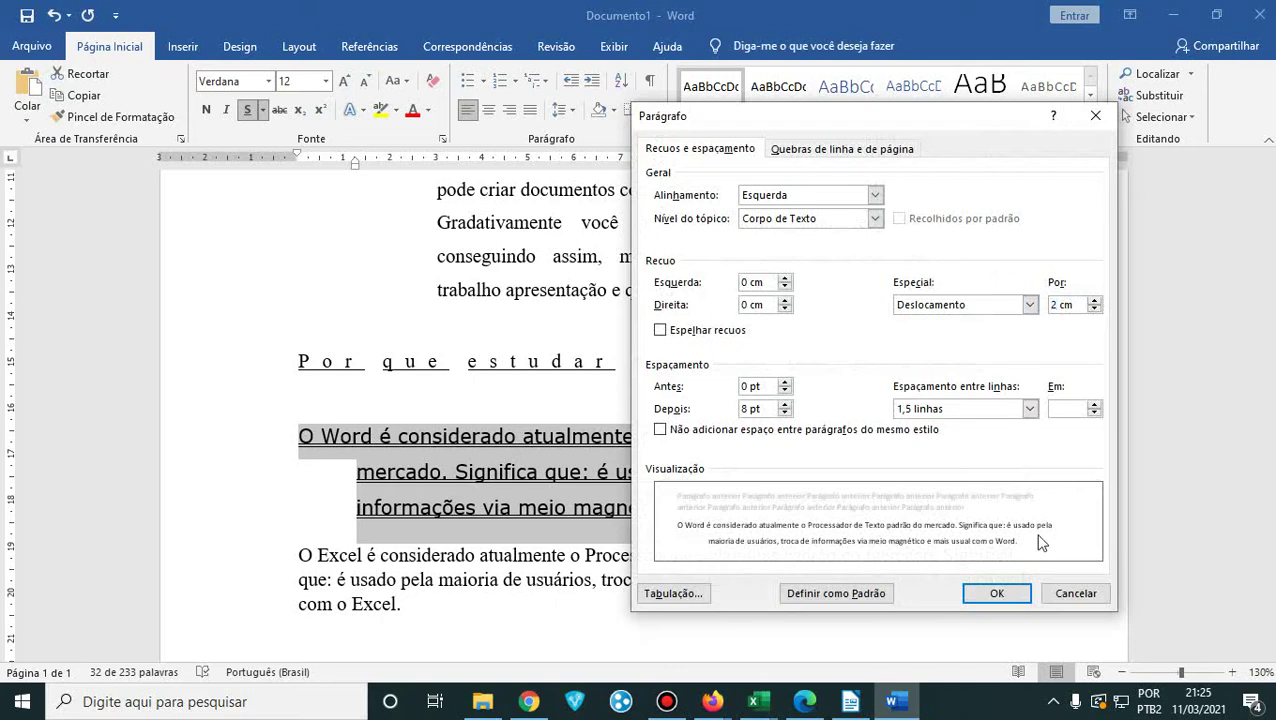
click(993, 595)
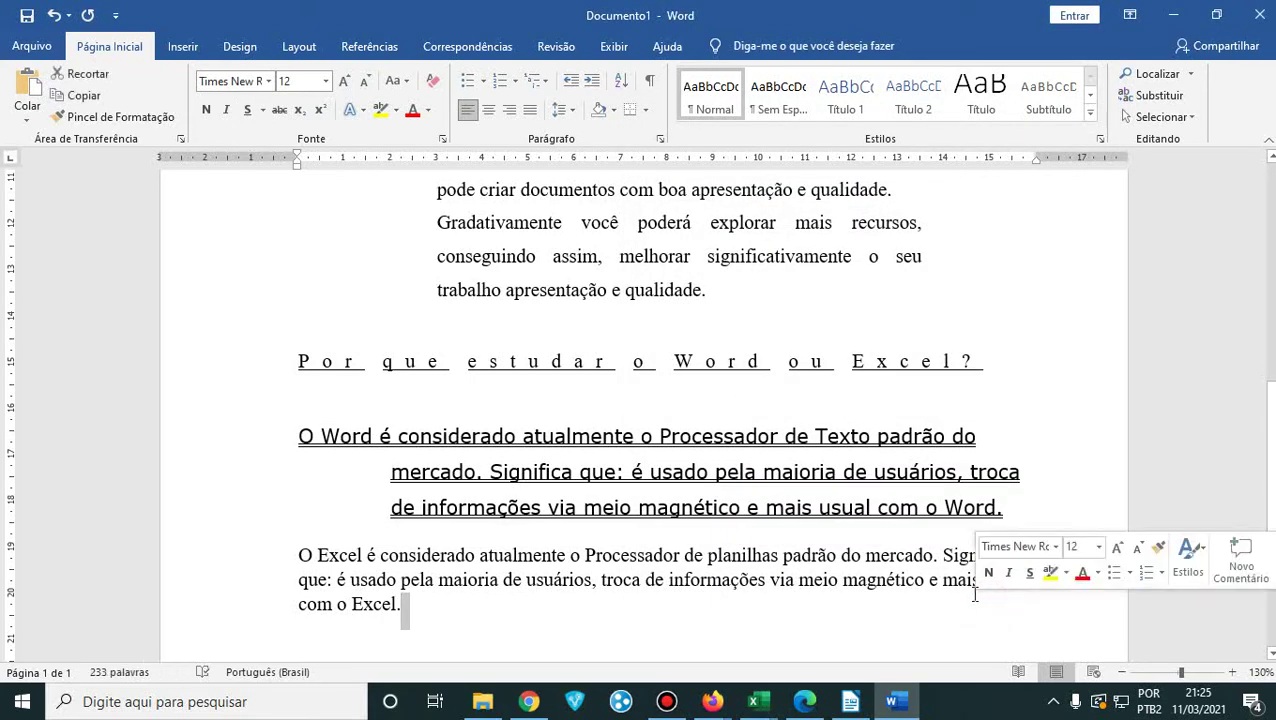
- Arrange the Word document and the PDF handout side by side to compare their formatting
click(540, 478)
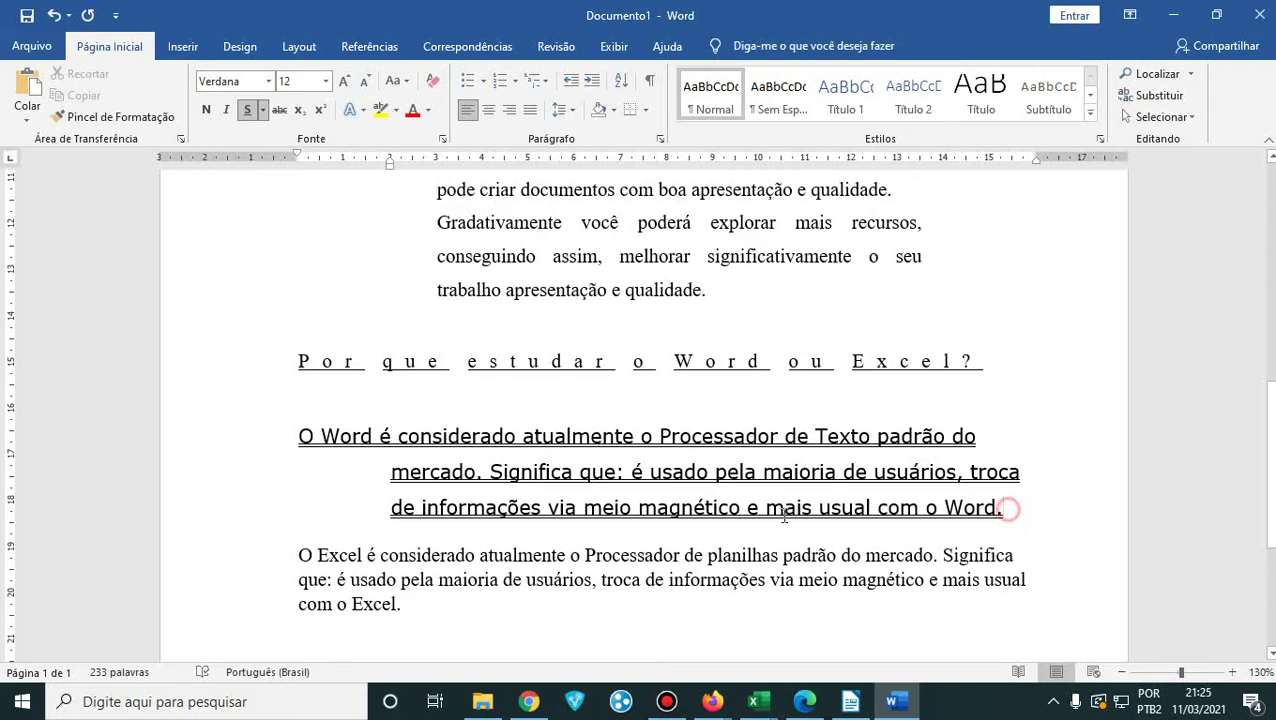
drag(1006, 507, 330, 467)
drag(930, 9, 3, 15)
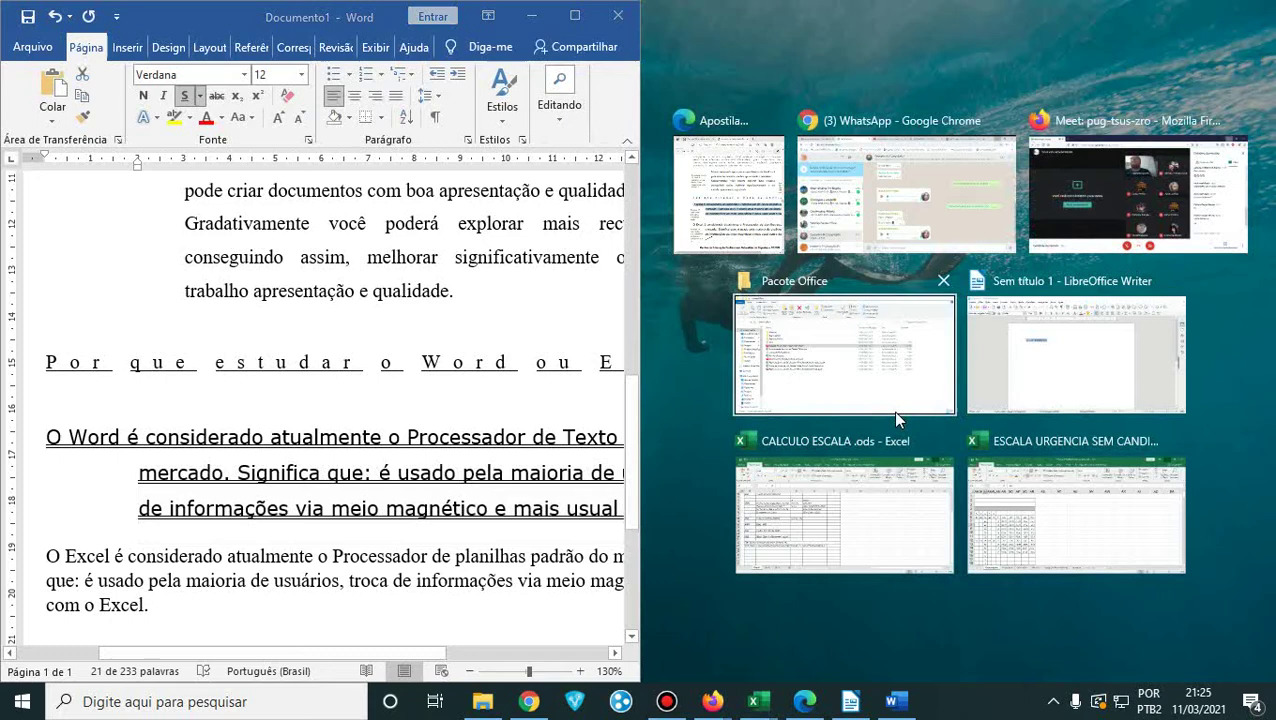
click(735, 195)
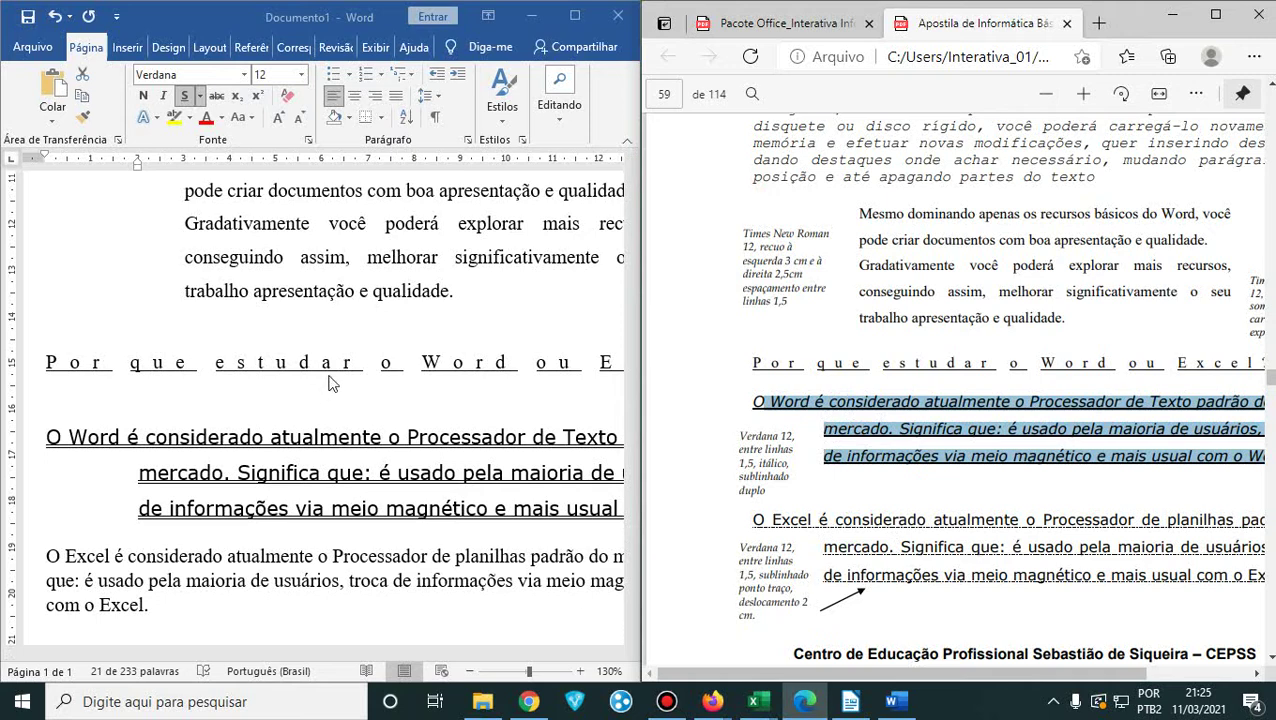
- Change the font of the whole "O Excel é considerado" paragraph to Verdana
scroll(335, 383, down, 2)
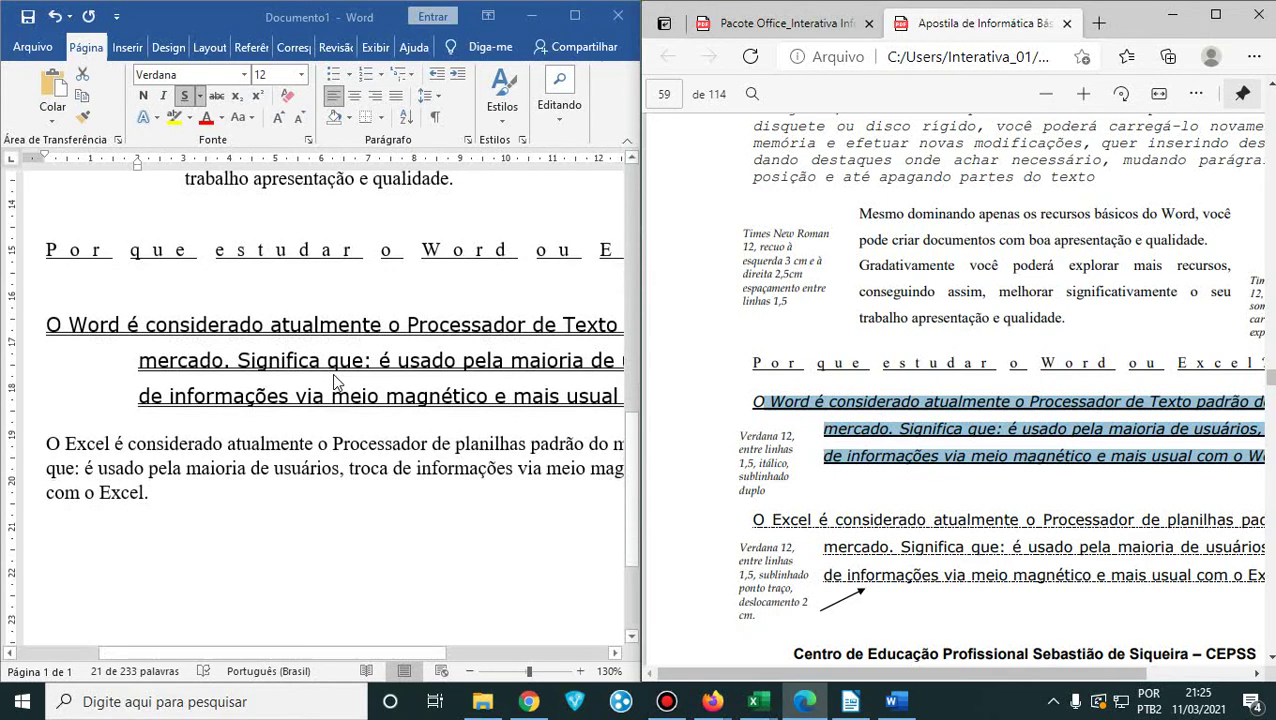
click(165, 495)
double_click(40, 450)
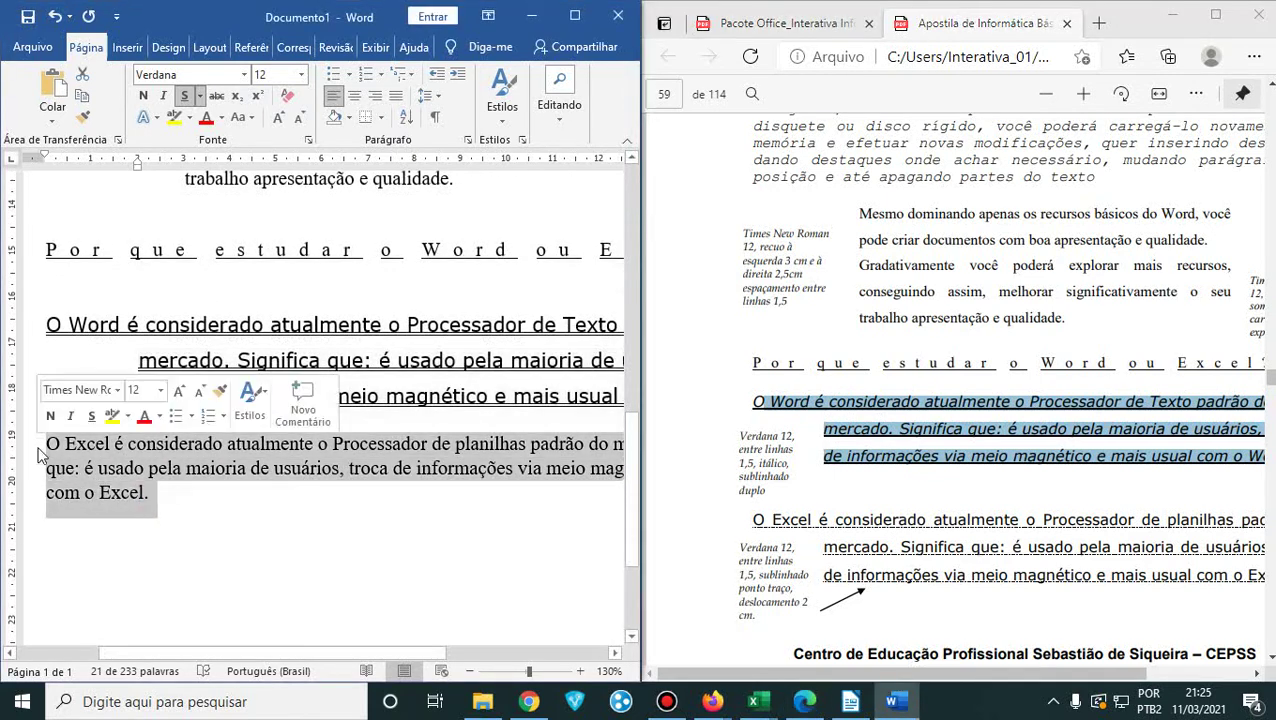
click(244, 75)
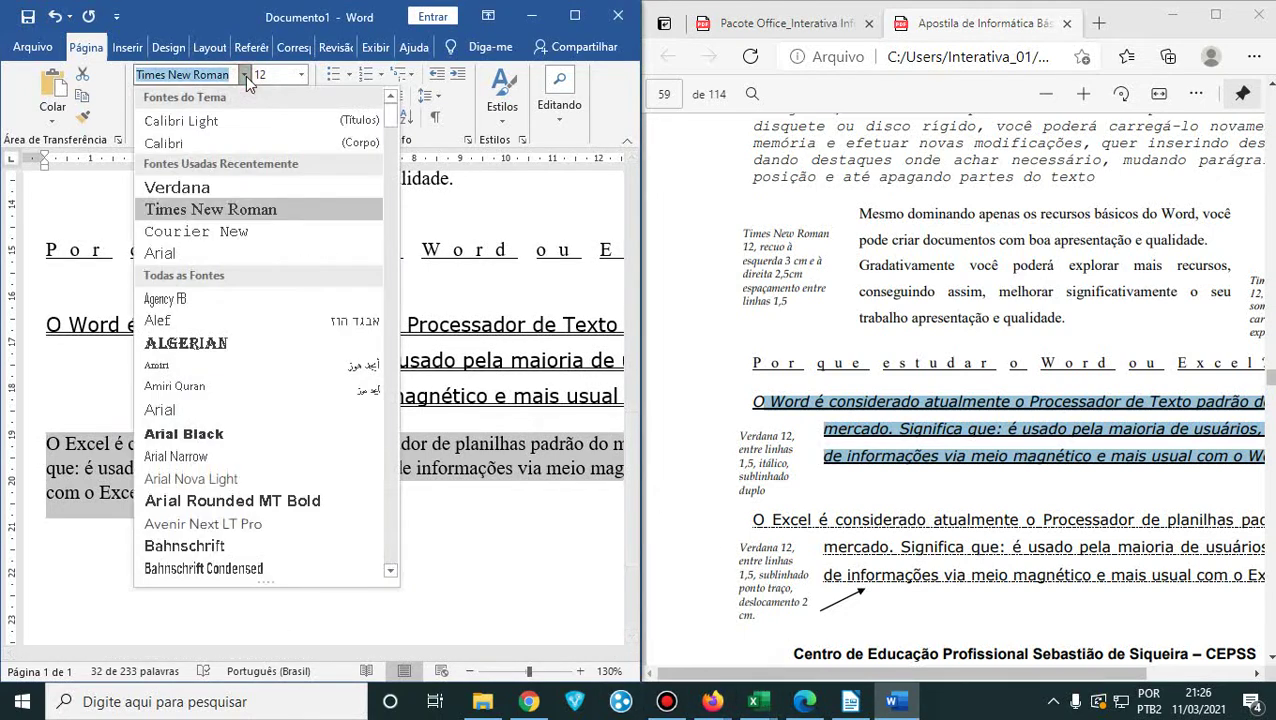
click(196, 187)
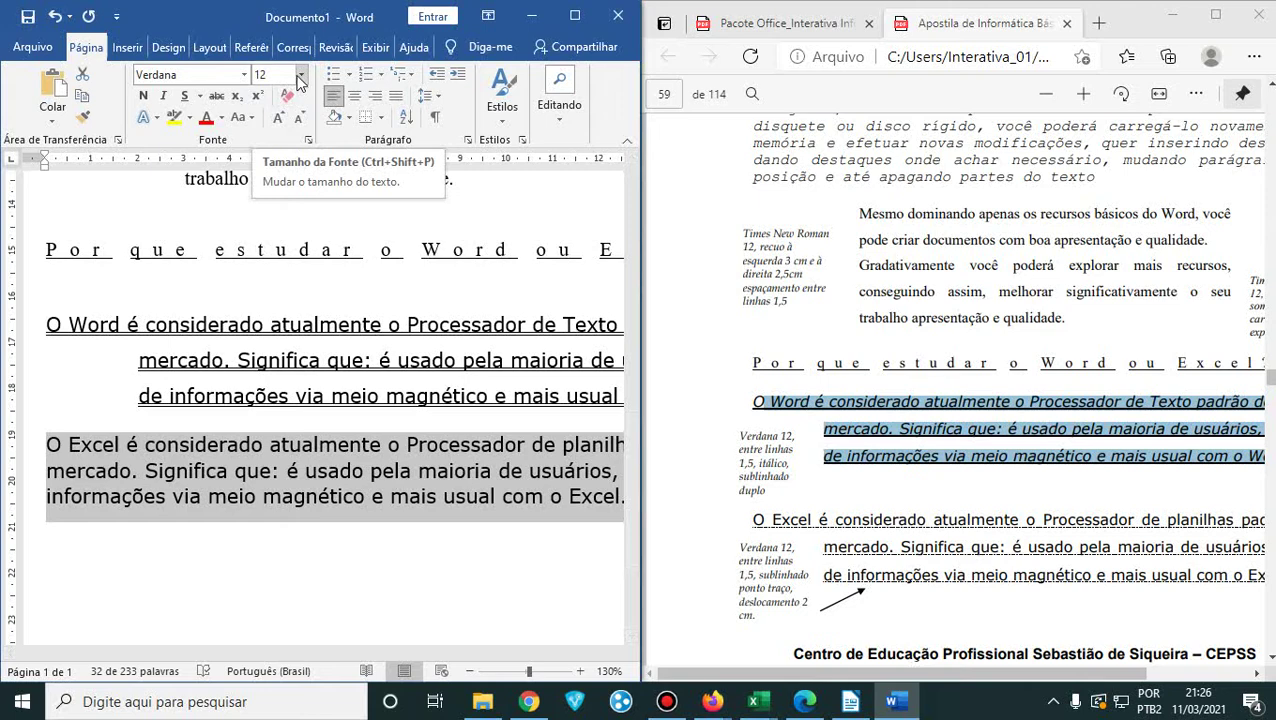
- Set the Excel paragraph's line spacing to 1,5 and give it a dash-dot underline
click(428, 96)
click(452, 174)
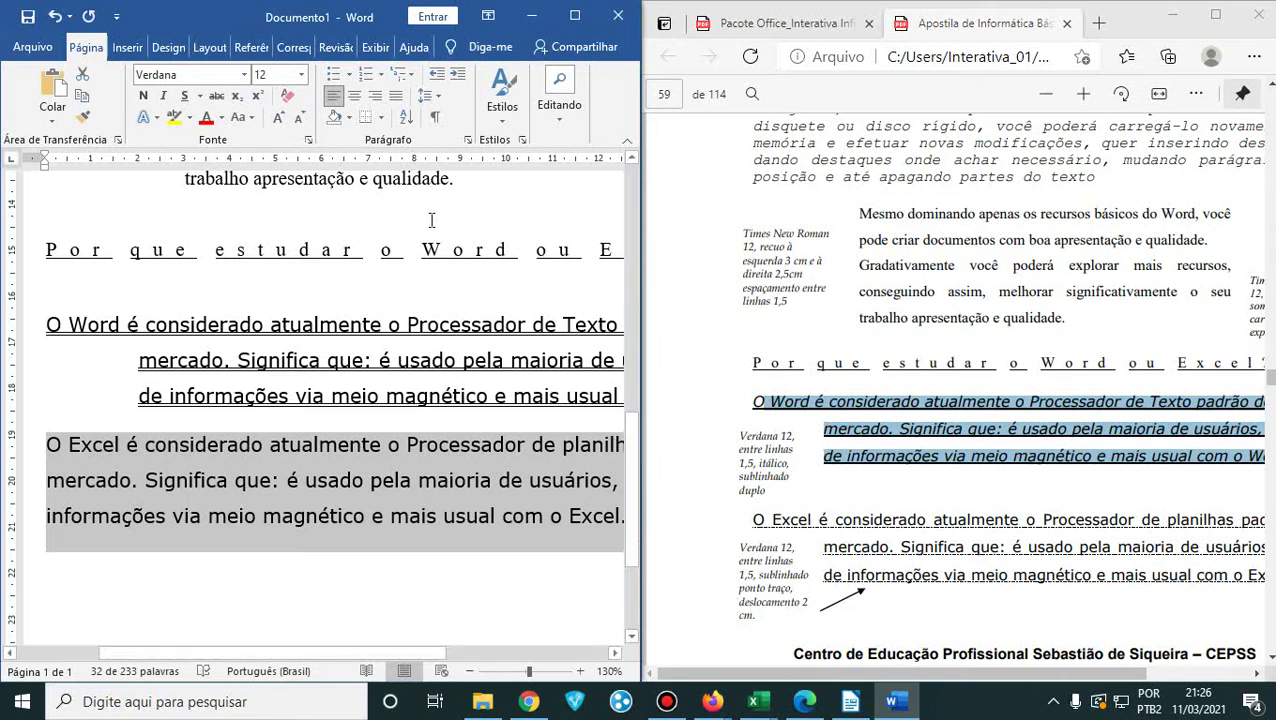
click(200, 97)
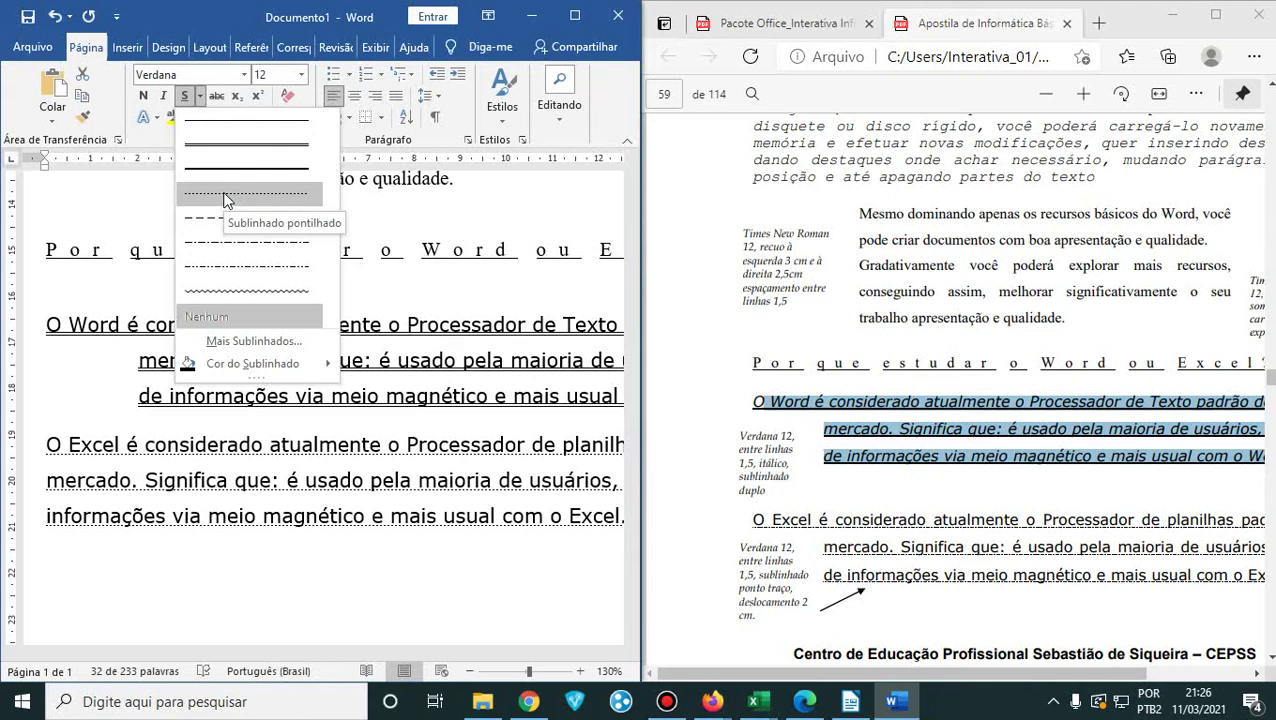
click(212, 250)
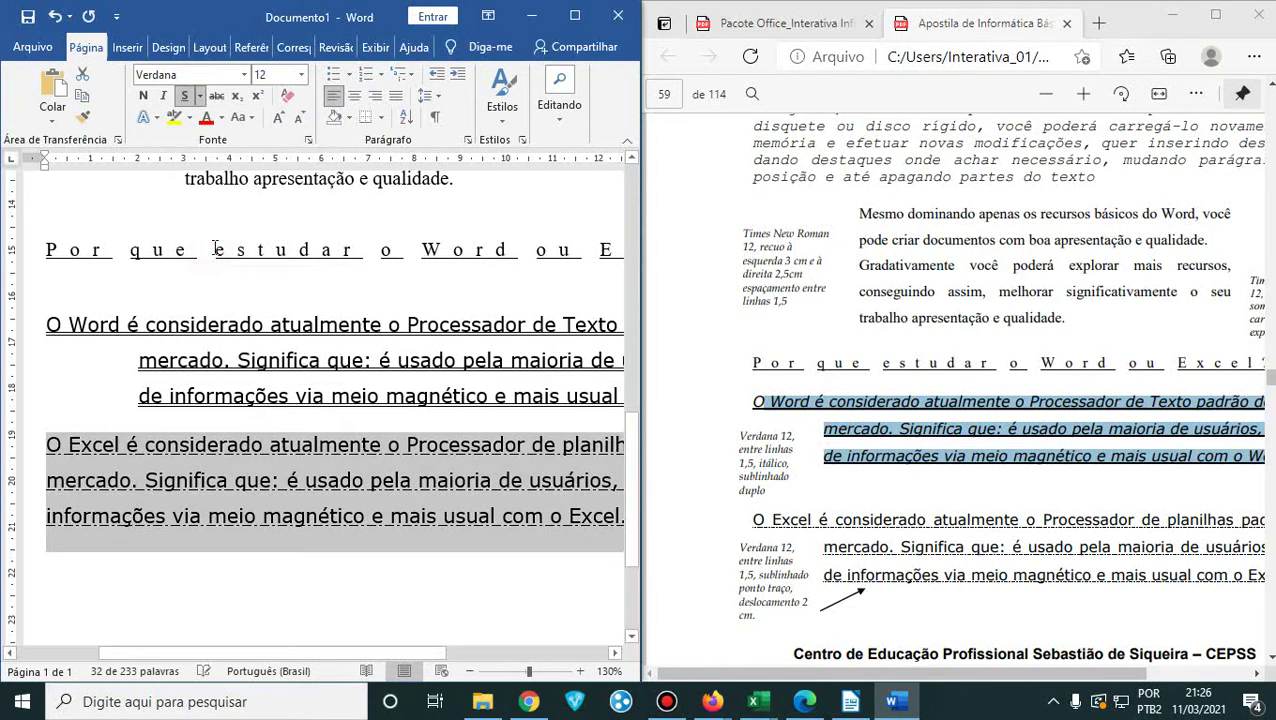
- Maximize the document window and give the Excel paragraph a hanging indent (Deslocamento) of 2 cm
click(575, 16)
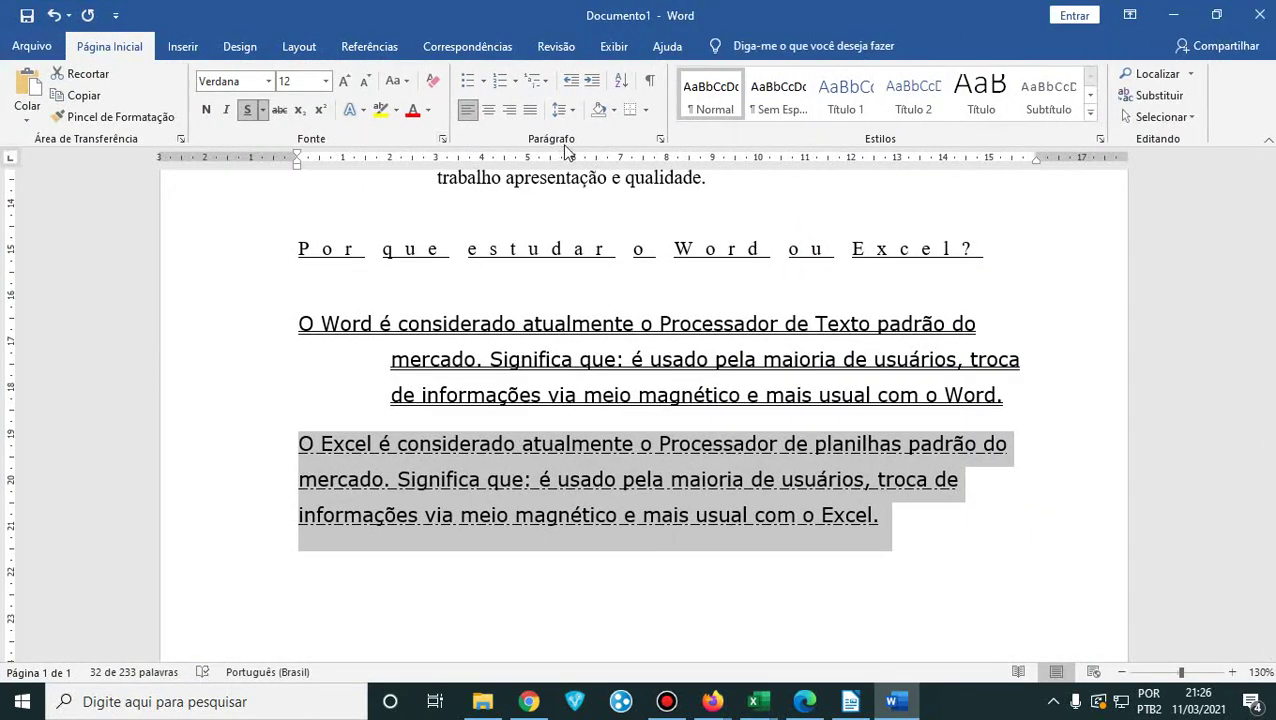
click(659, 142)
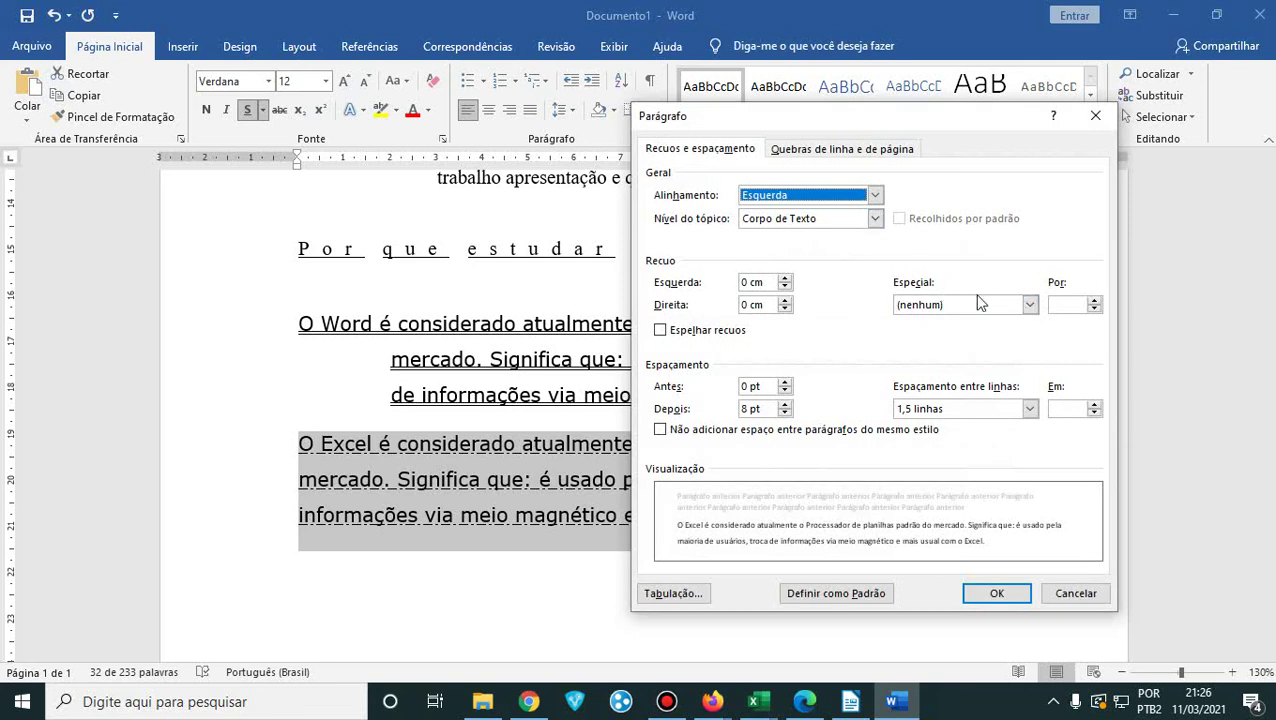
click(1033, 310)
click(1016, 352)
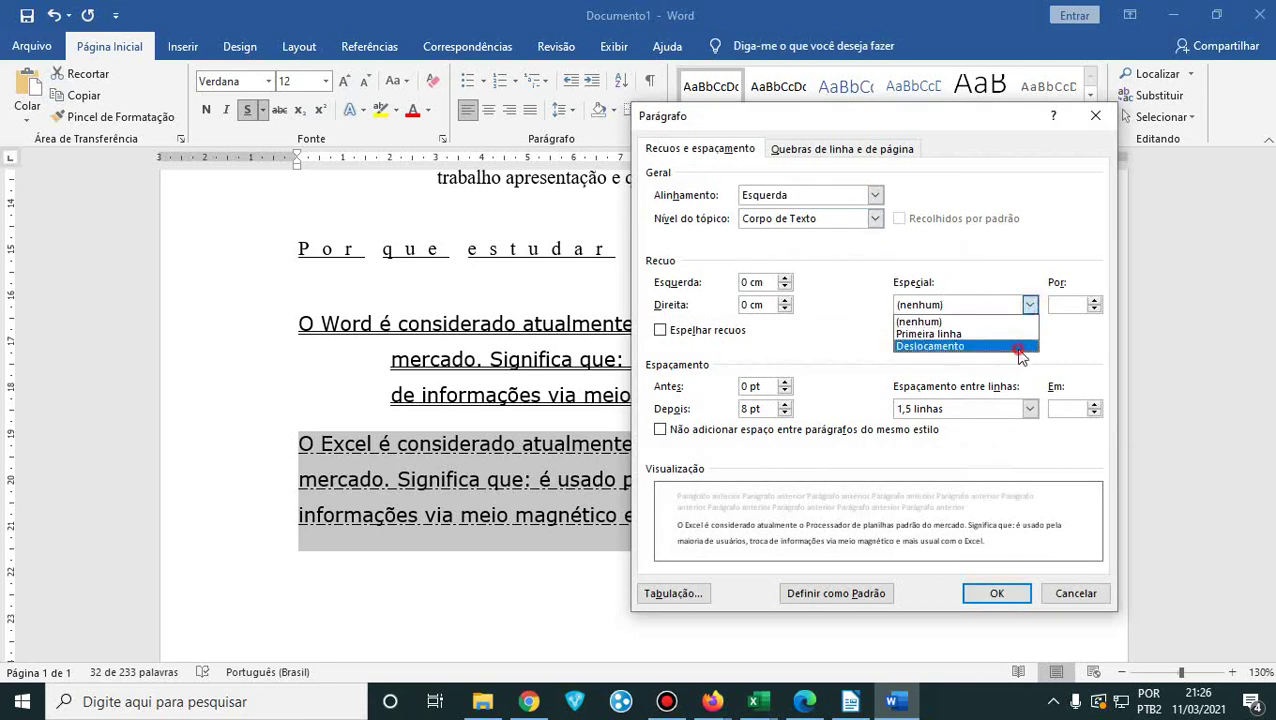
drag(1069, 302, 1027, 298)
text(2)
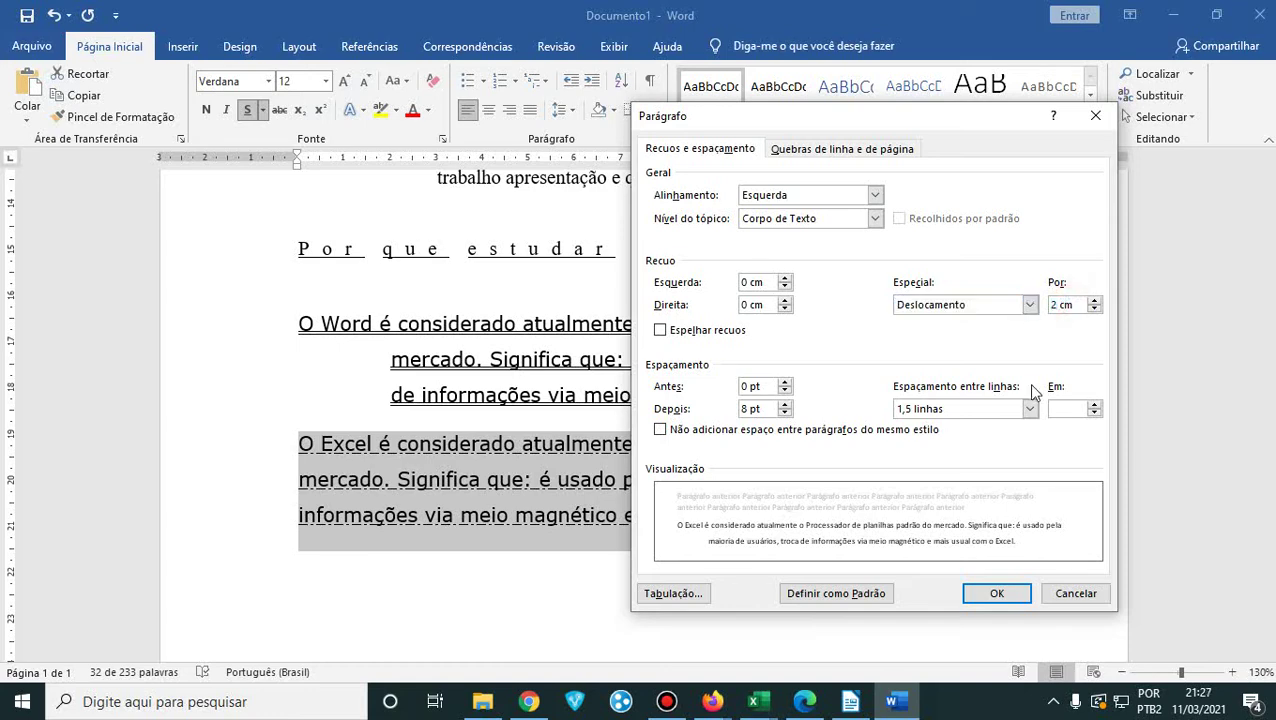
click(996, 593)
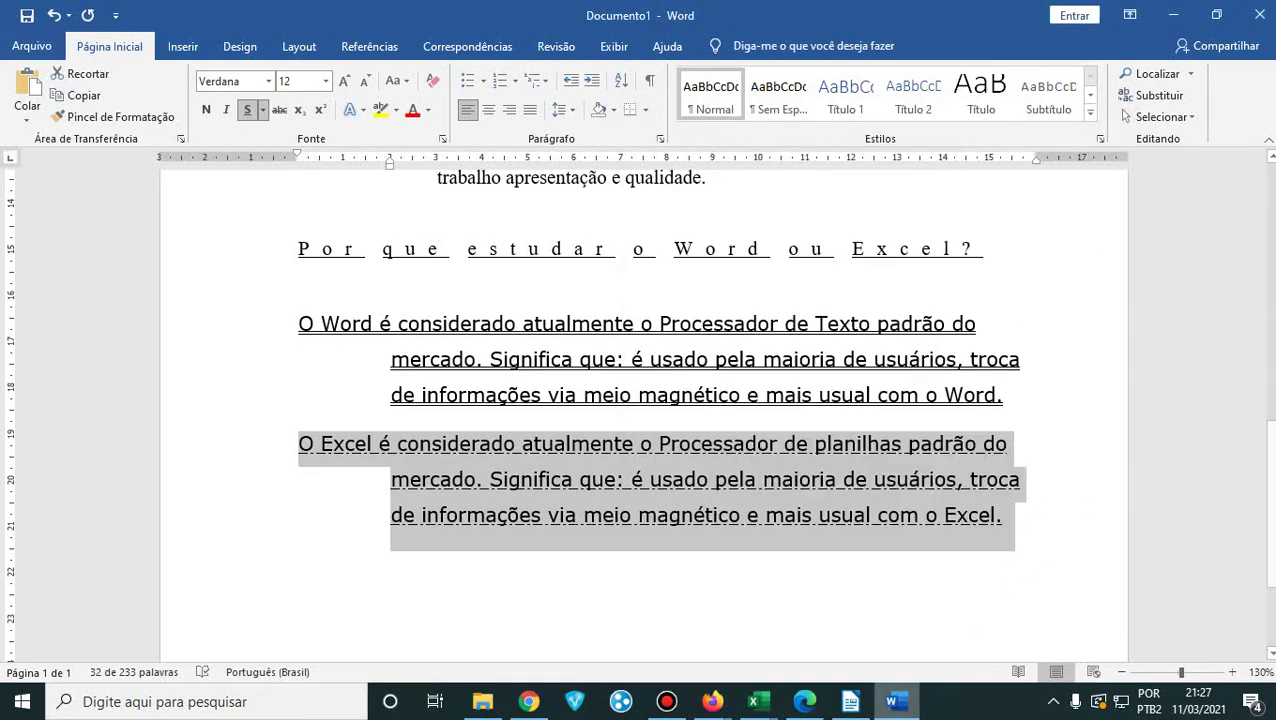
- Check the Excel paragraph's alignment in the full-size PDF handout in Edge, and justify that paragraph in the Word document
click(802, 704)
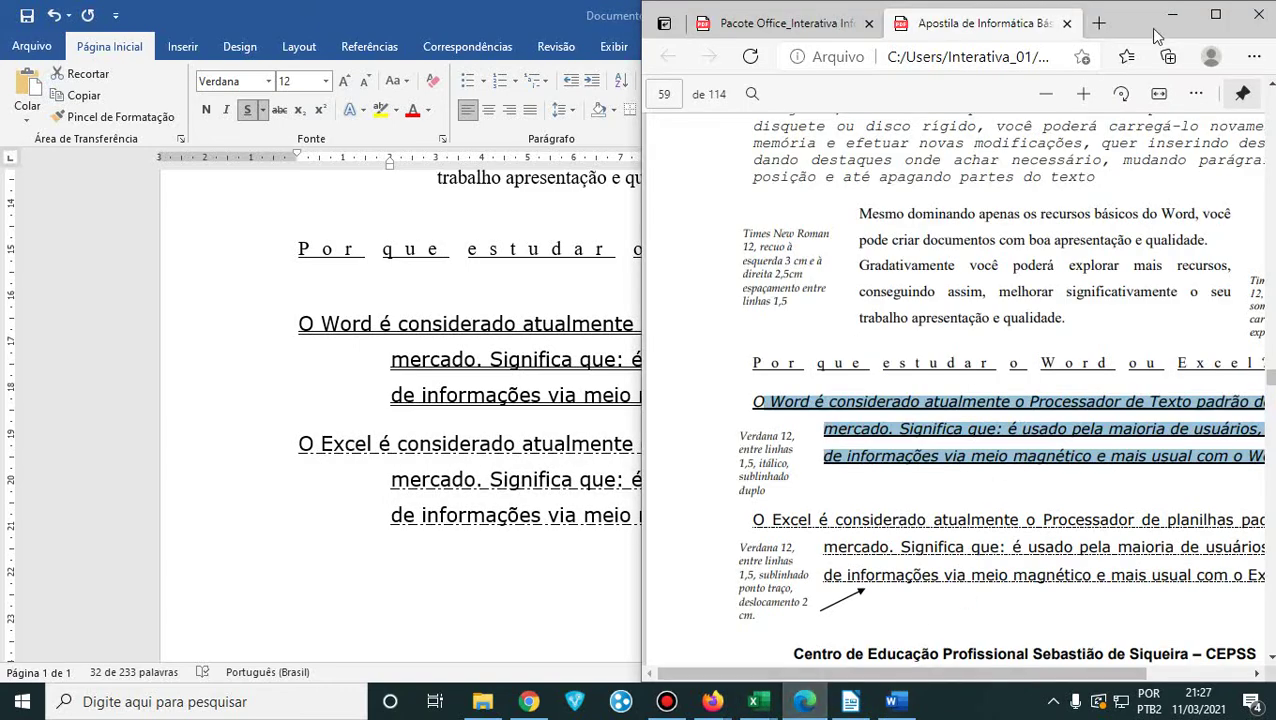
drag(1142, 34, 765, 18)
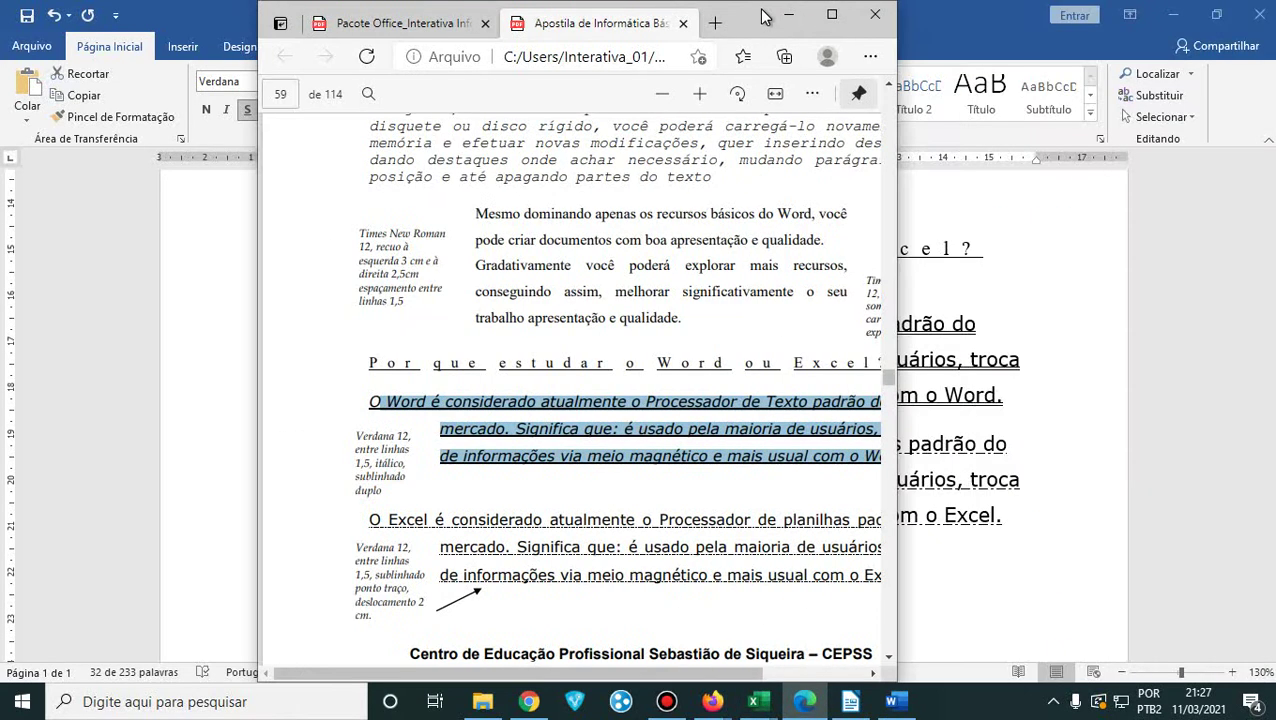
click(831, 17)
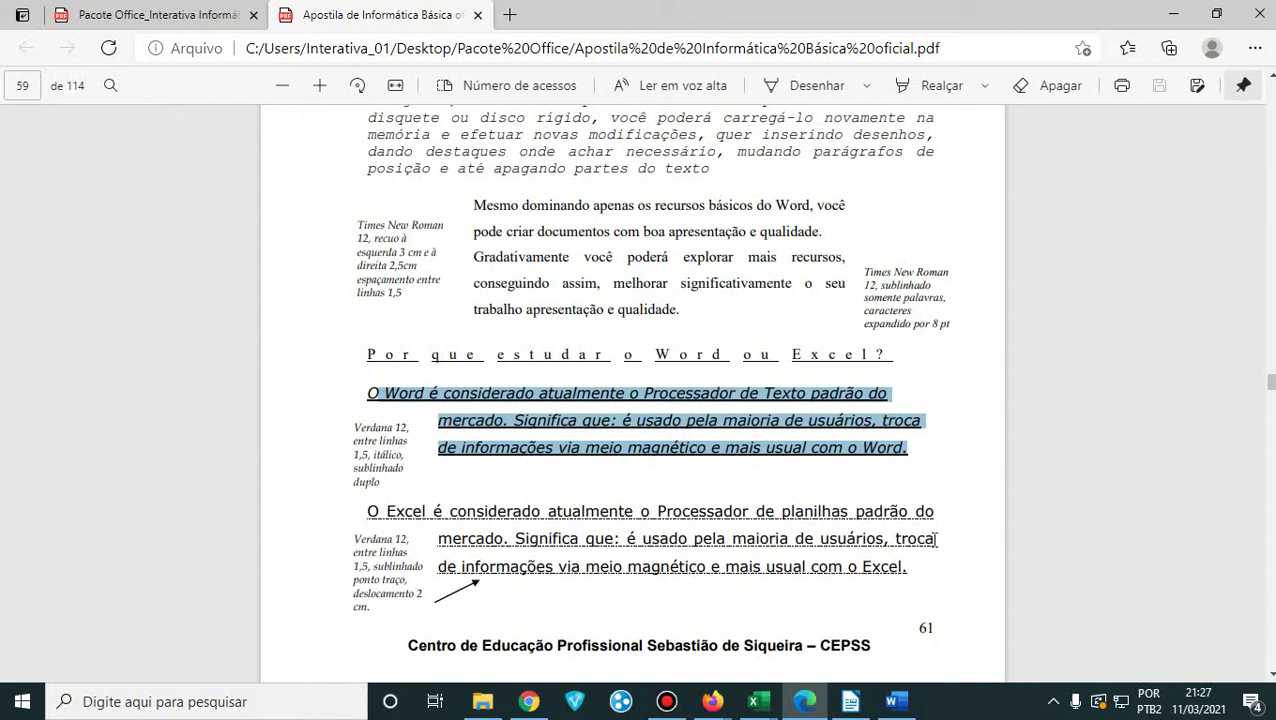
drag(908, 566, 368, 518)
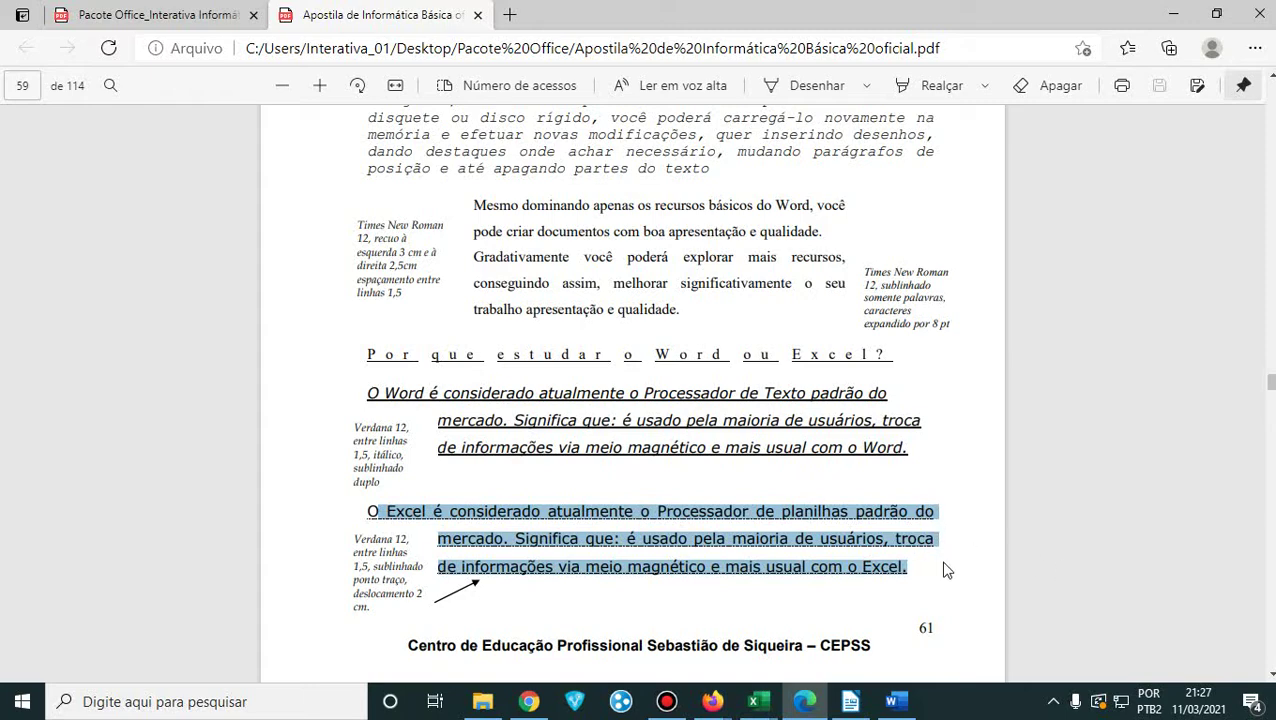
click(1175, 12)
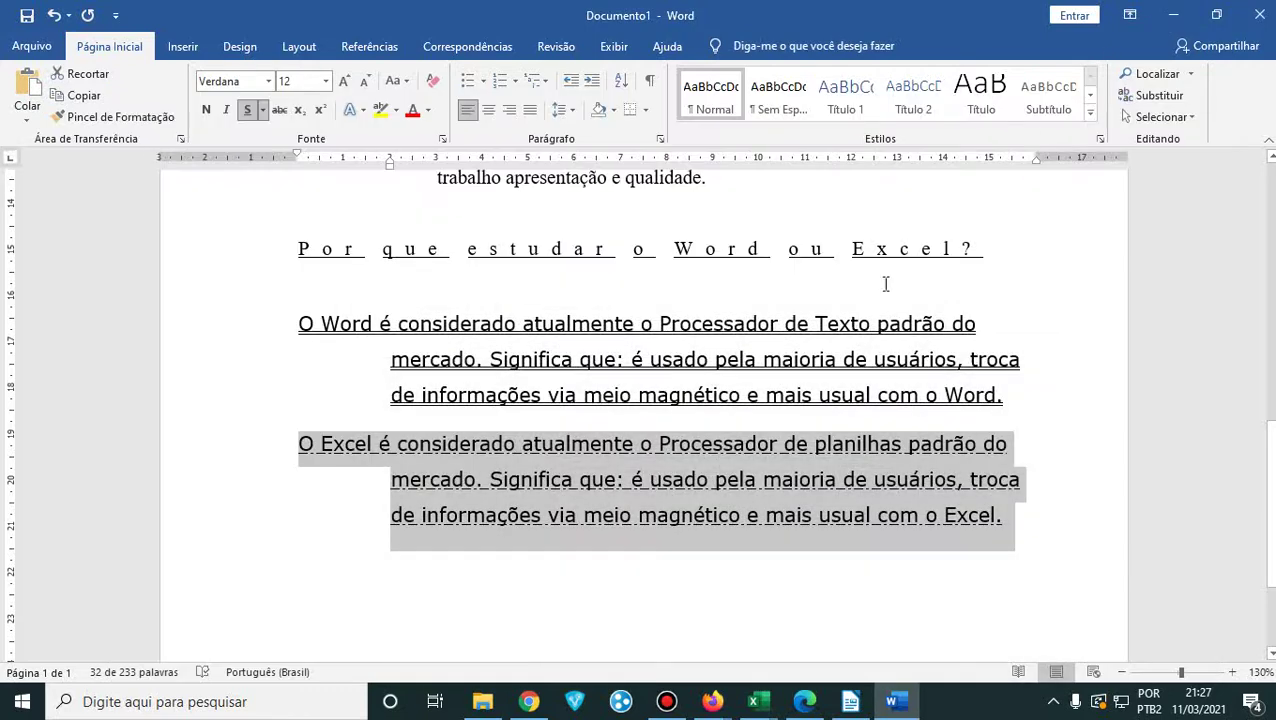
click(533, 112)
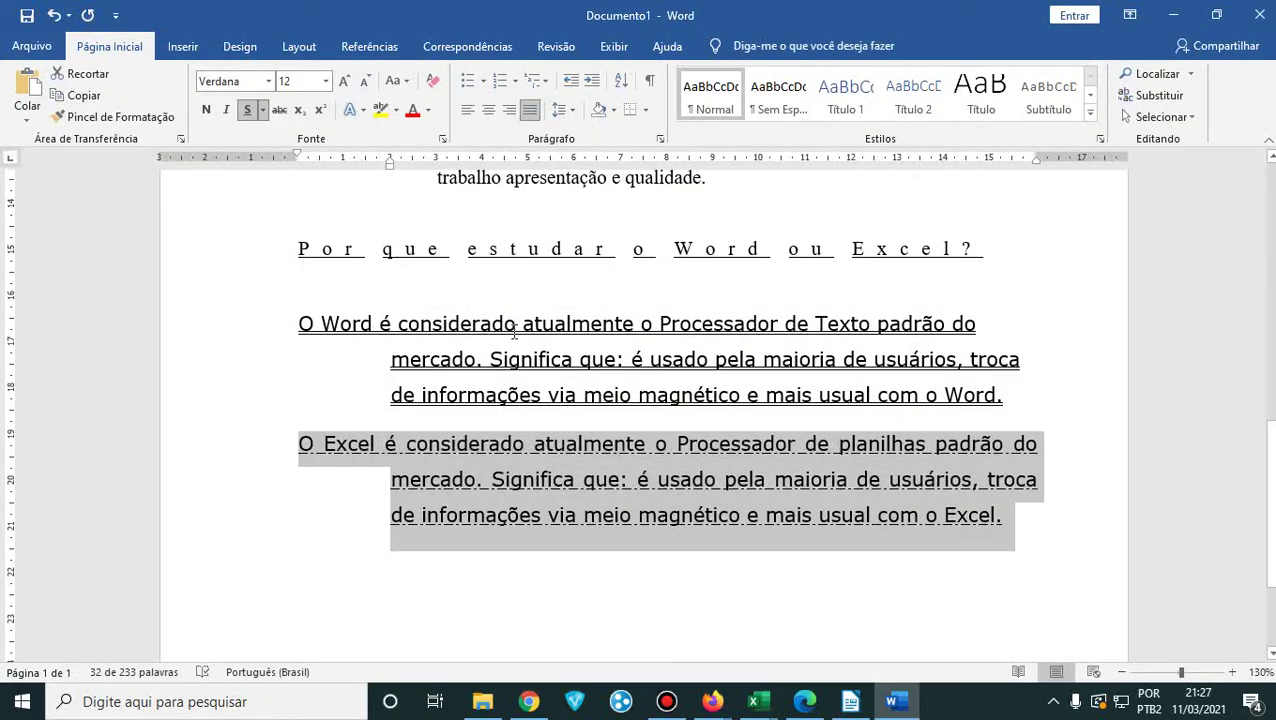
- Review the Word document up to its title, and switch to the PDF handout in Edge to compare the whole exercise page
scroll(749, 407, down, 3)
click(615, 447)
scroll(616, 442, up, 15)
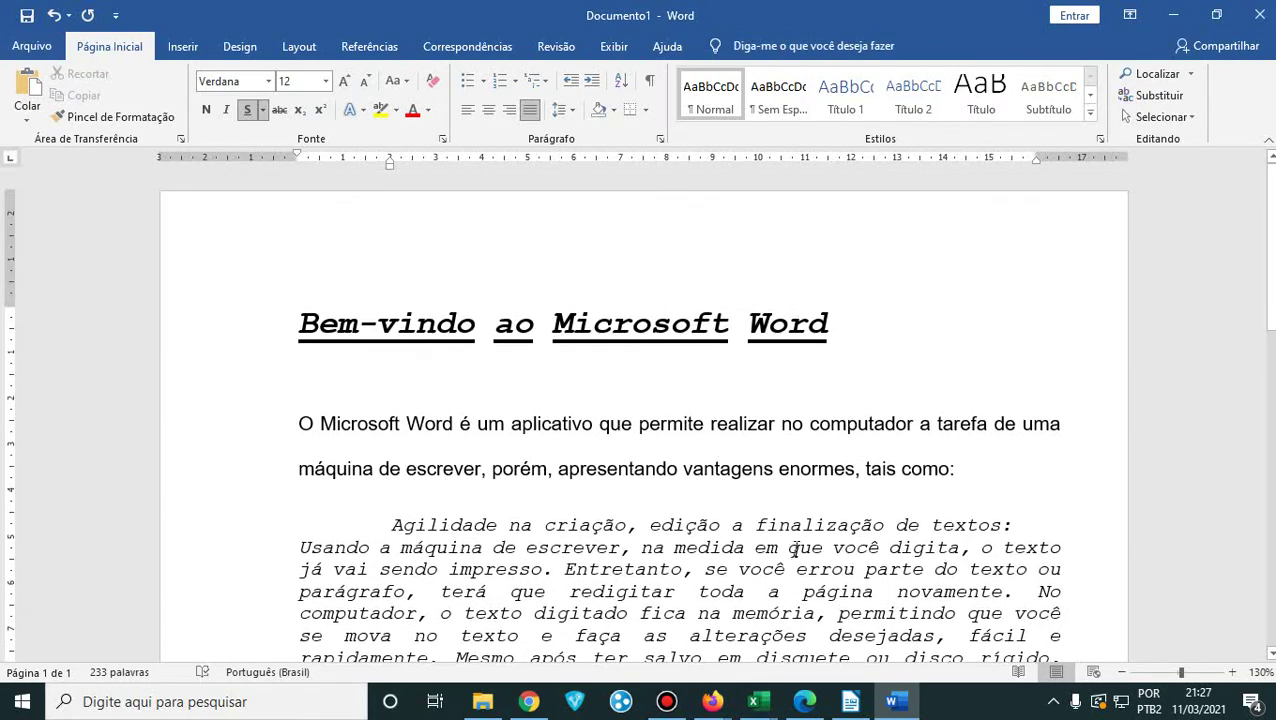
click(805, 701)
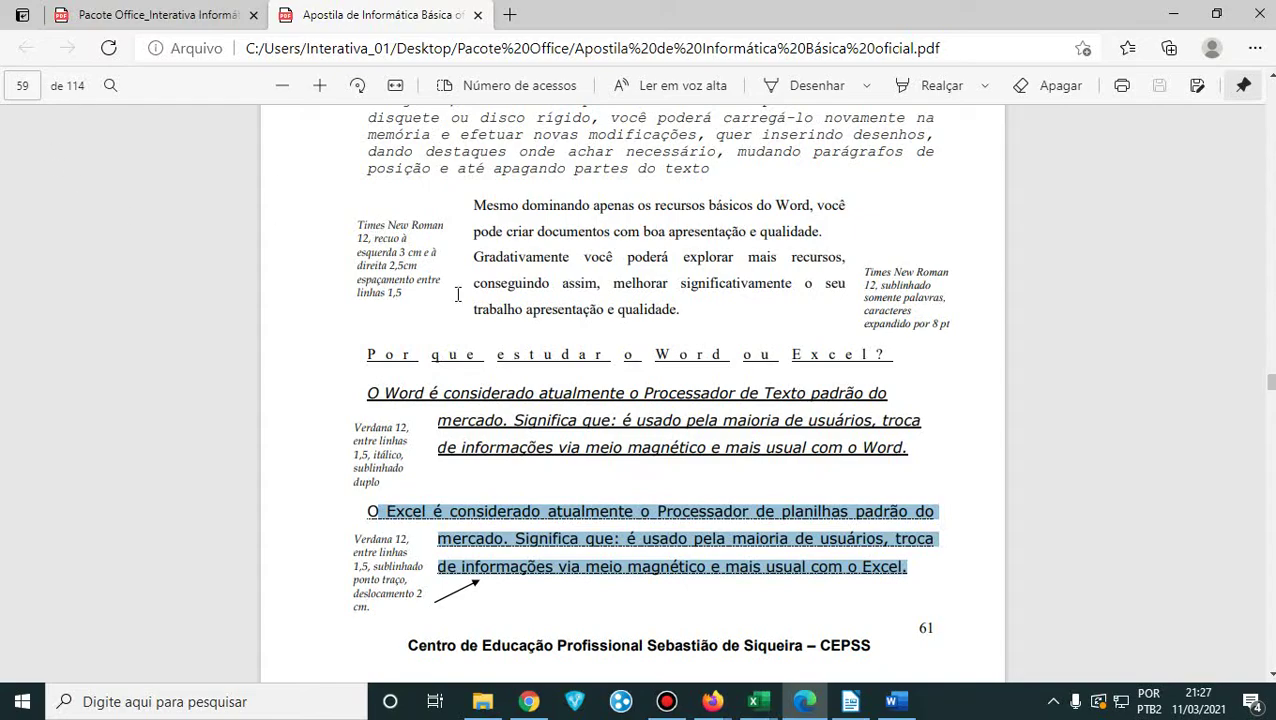
scroll(459, 296, down, 5)
scroll(460, 305, up, 6)
scroll(459, 300, up, 3)
scroll(460, 298, down, 6)
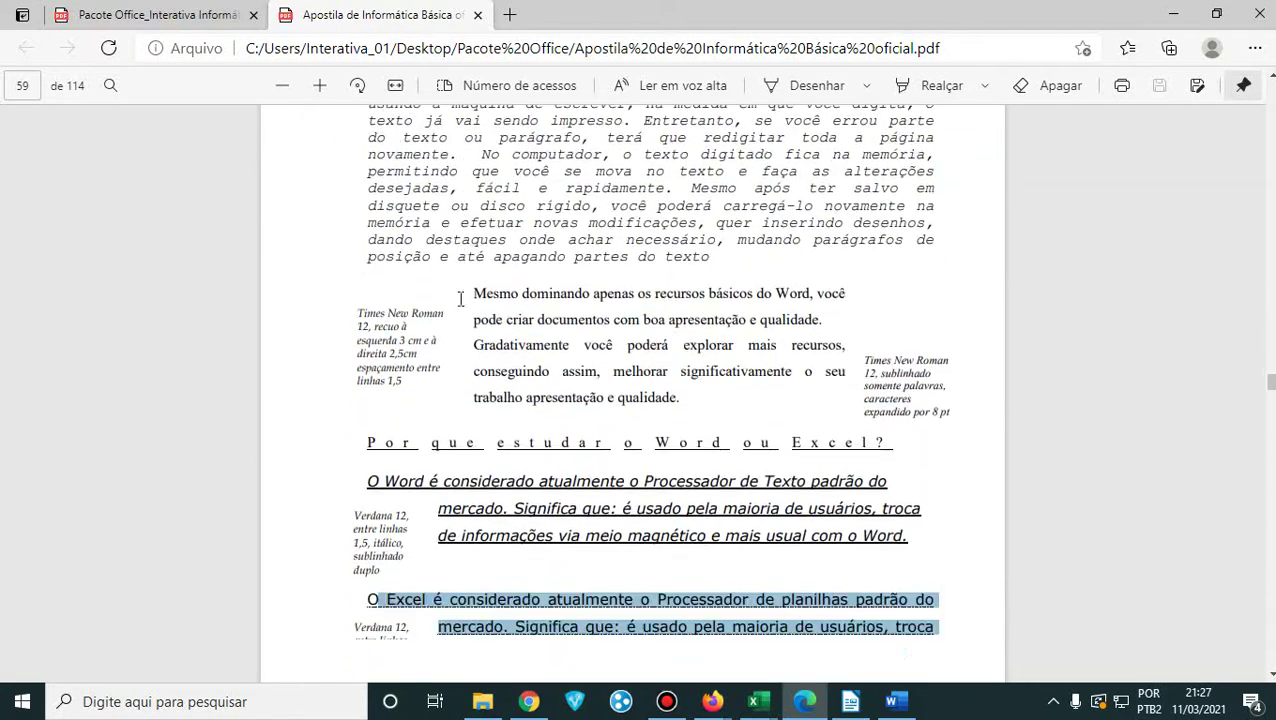
- Review the exercise page in the PDF handout from its title to the Excel paragraph, checking the annotated formatting notes
scroll(460, 298, up, 3)
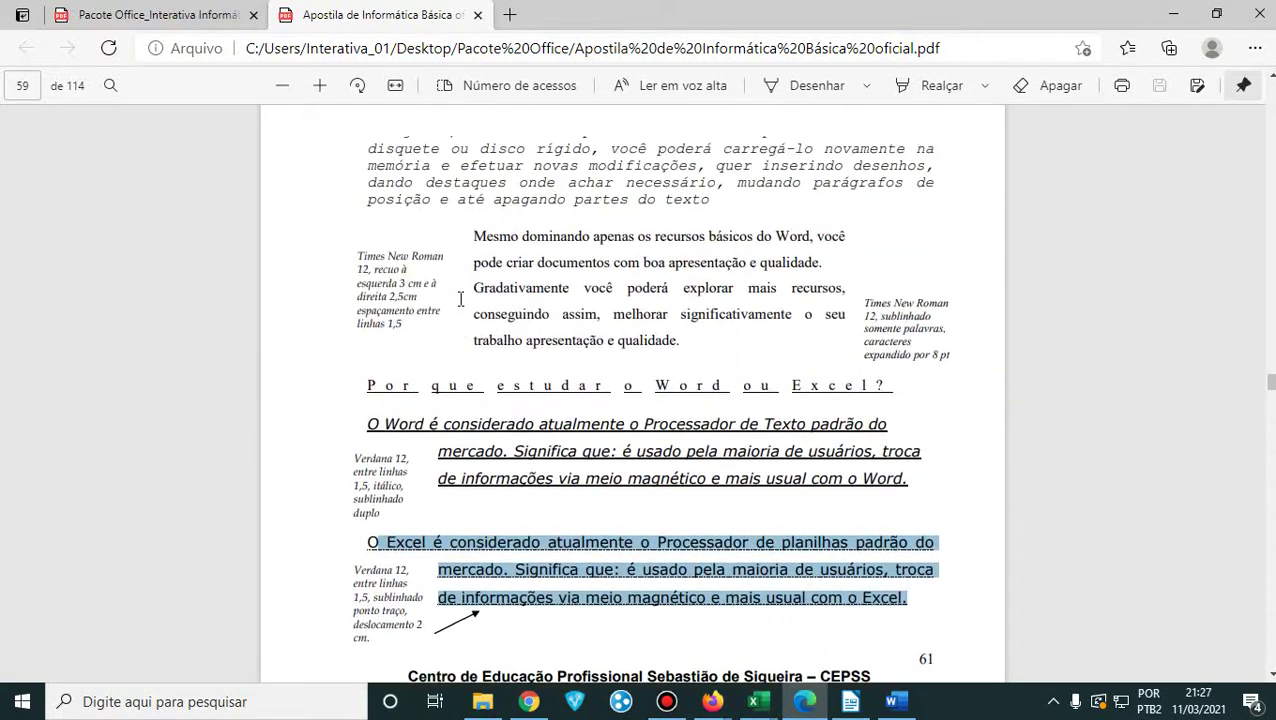
scroll(460, 298, up, 3)
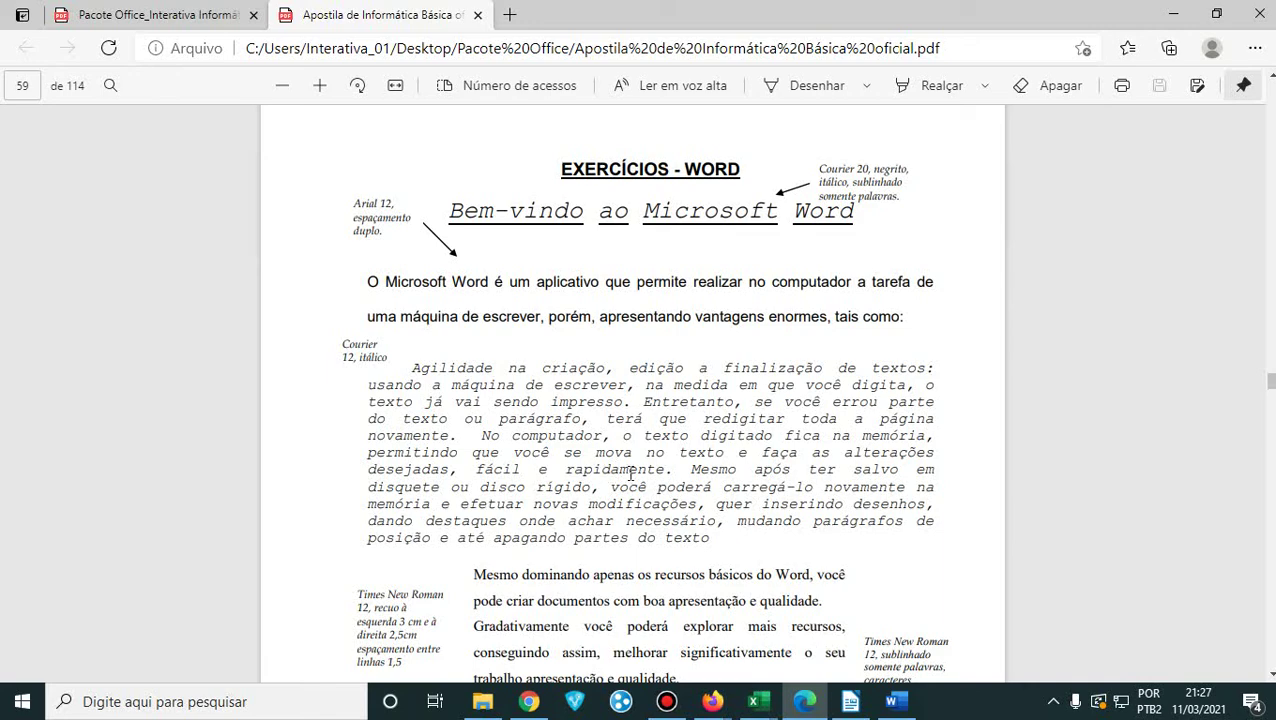
scroll(598, 403, down, 1)
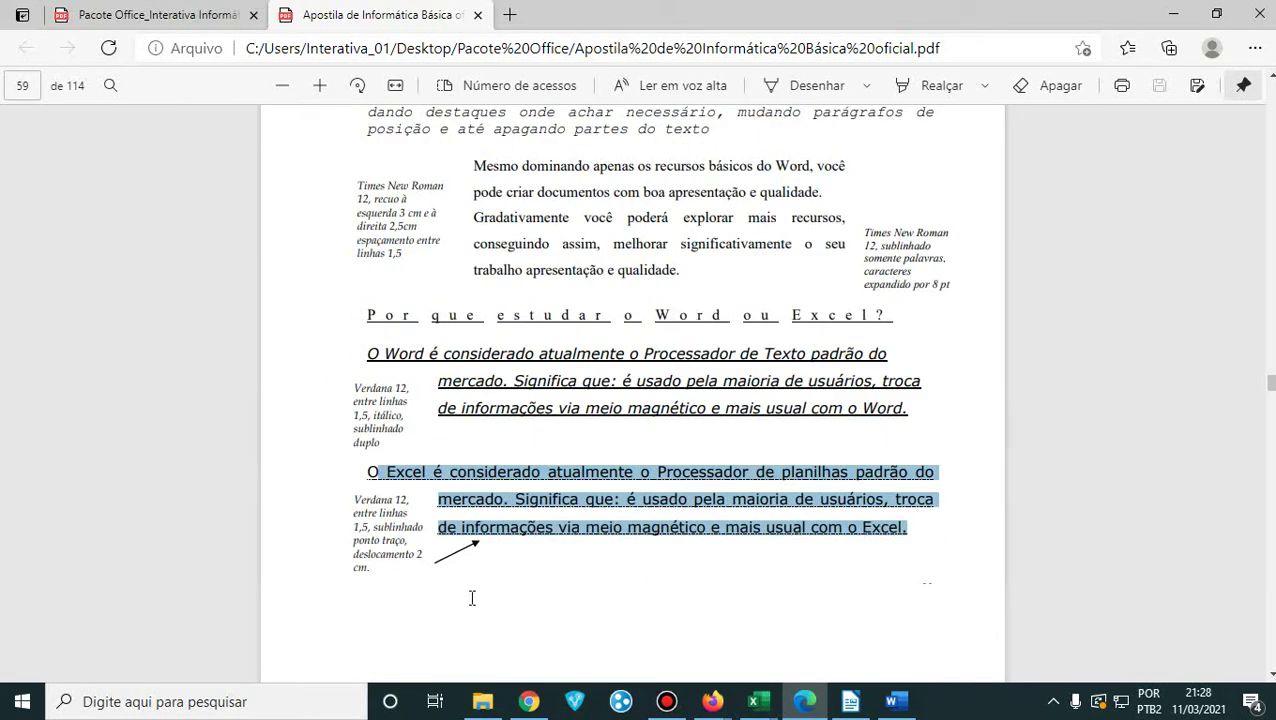
scroll(472, 598, down, 1)
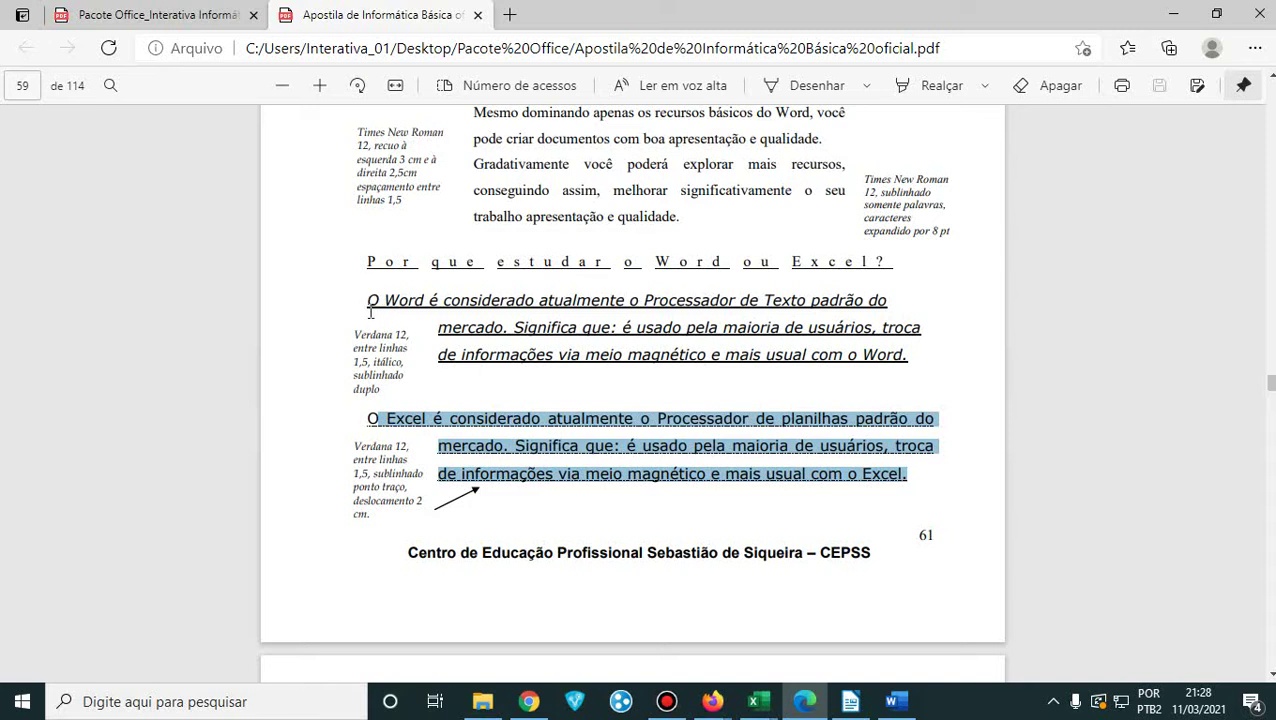
drag(437, 328, 940, 367)
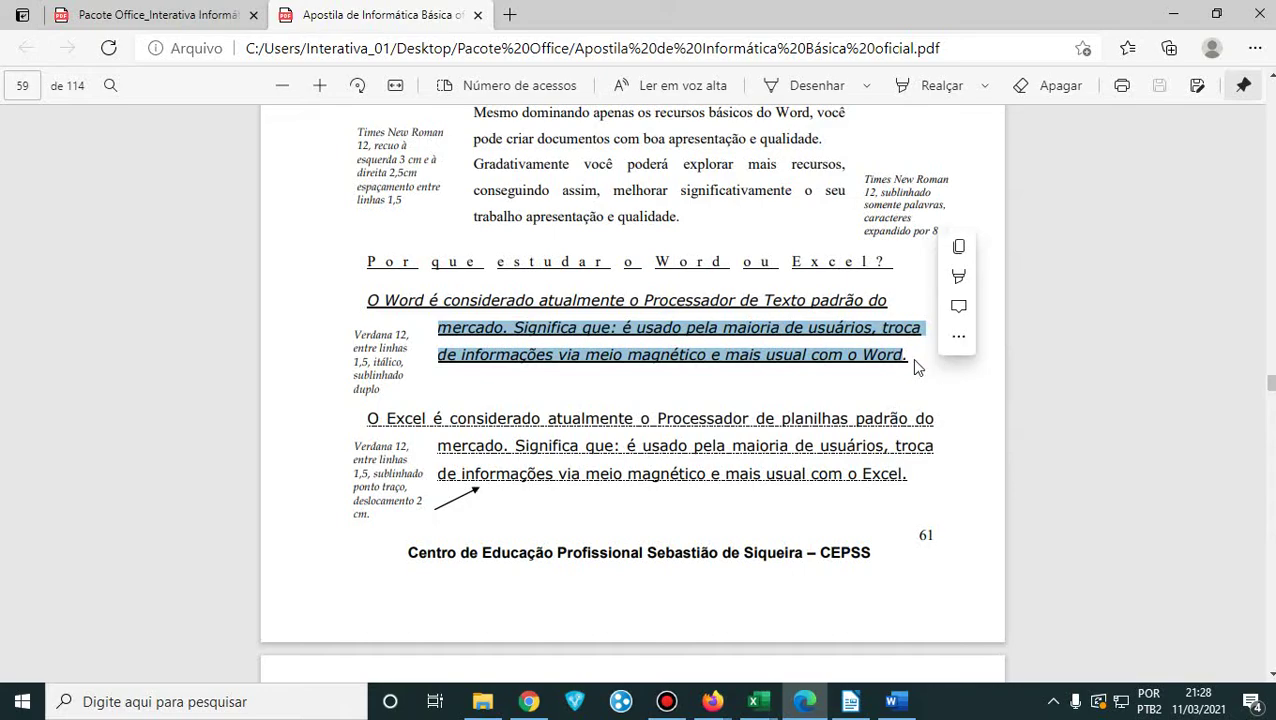
scroll(745, 315, up, 5)
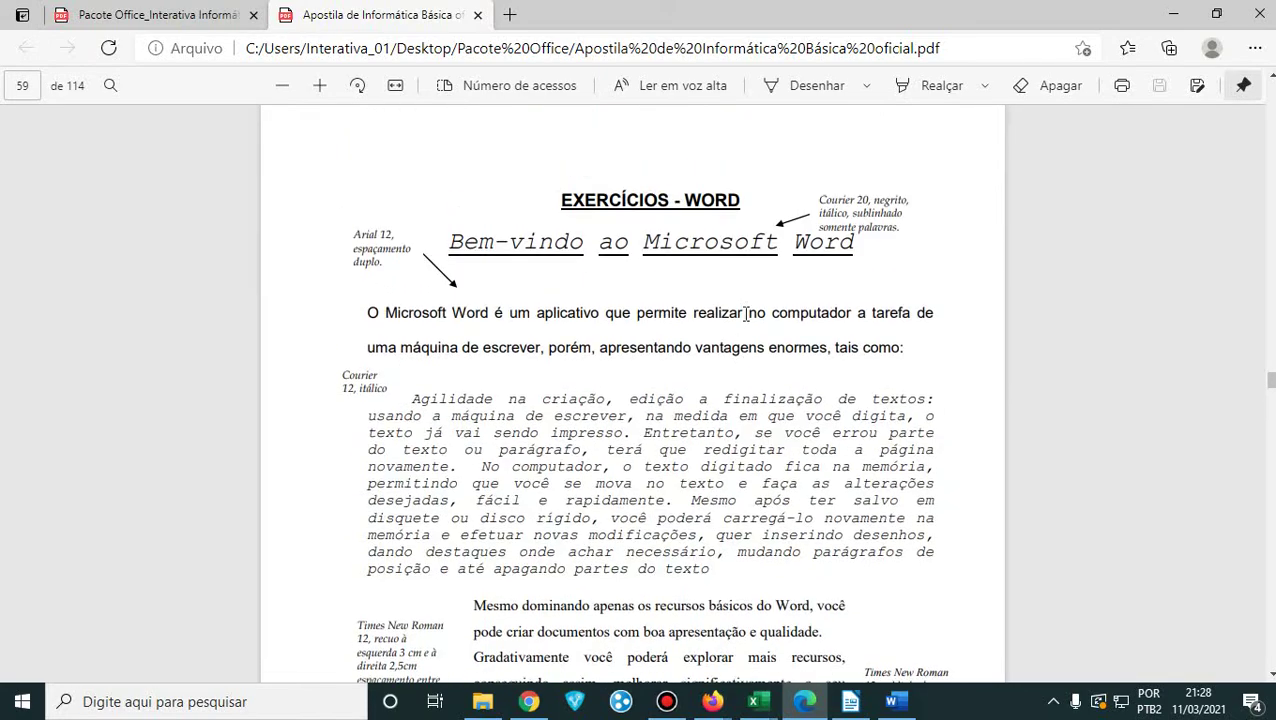
scroll(745, 315, down, 4)
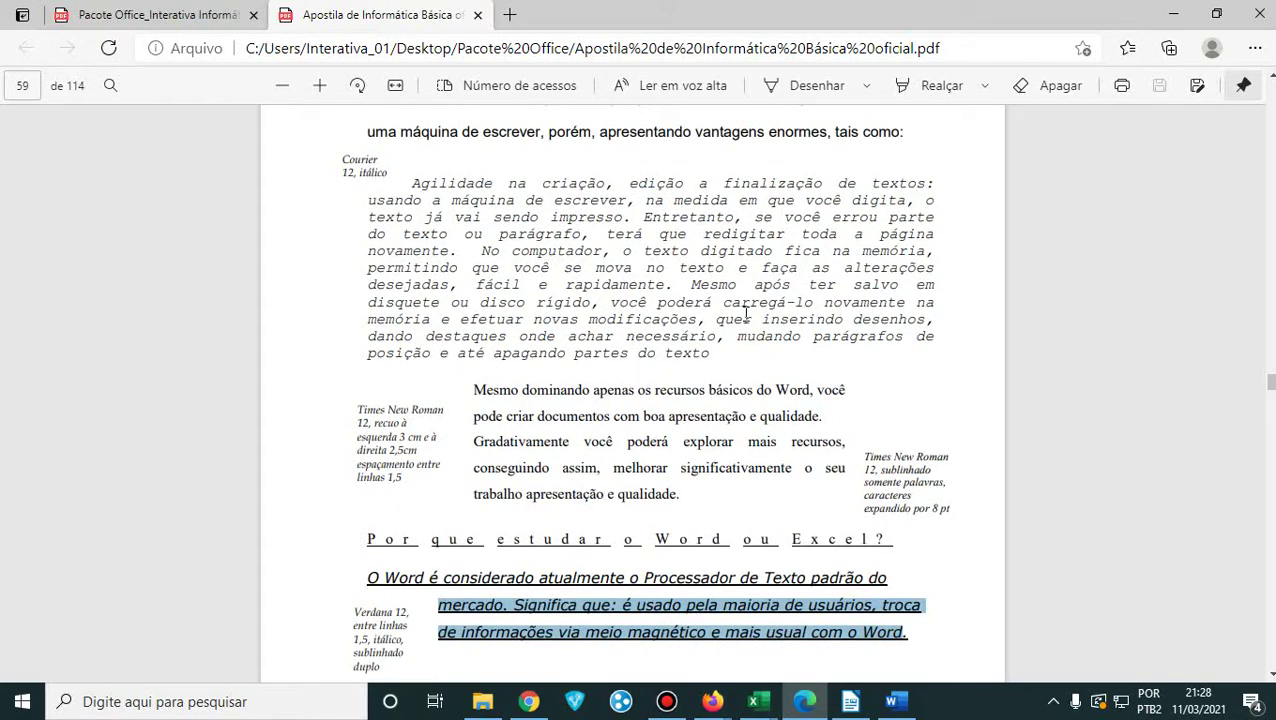
- Switch to the Word document and look through it from the title to the end to compare it with the handout
click(1174, 20)
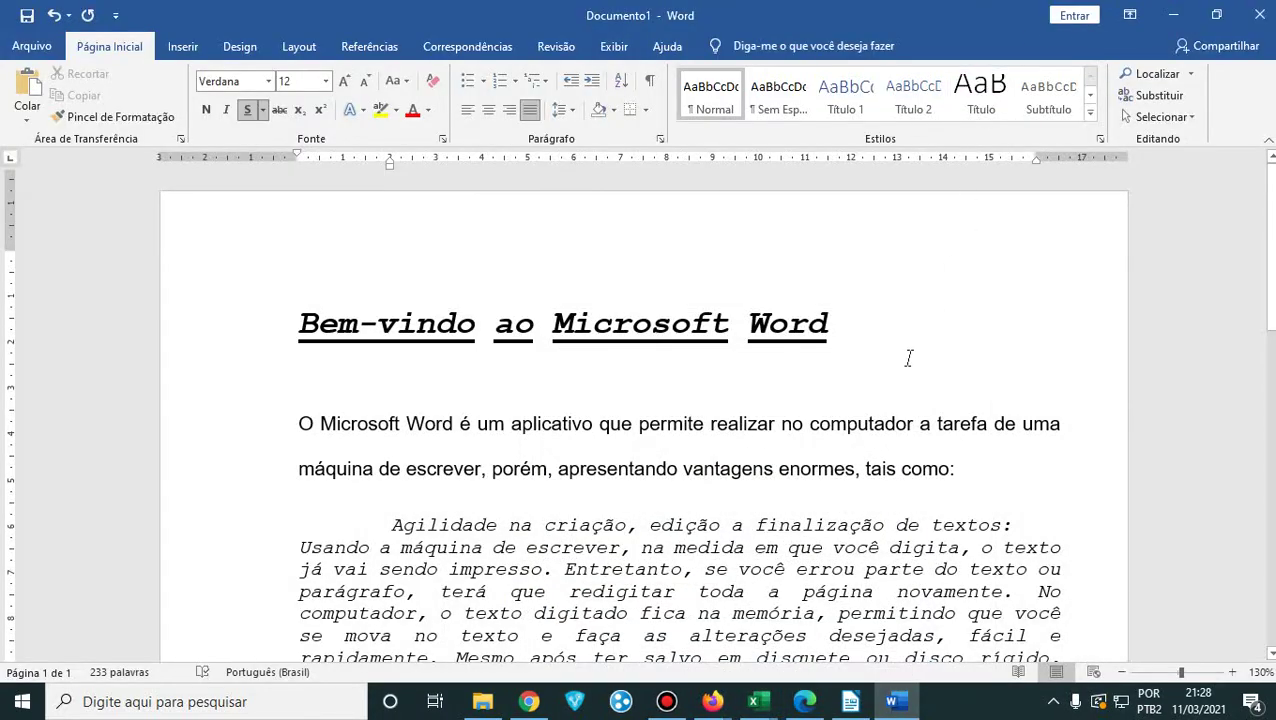
scroll(908, 350, down, 5)
scroll(906, 342, down, 4)
scroll(906, 342, up, 9)
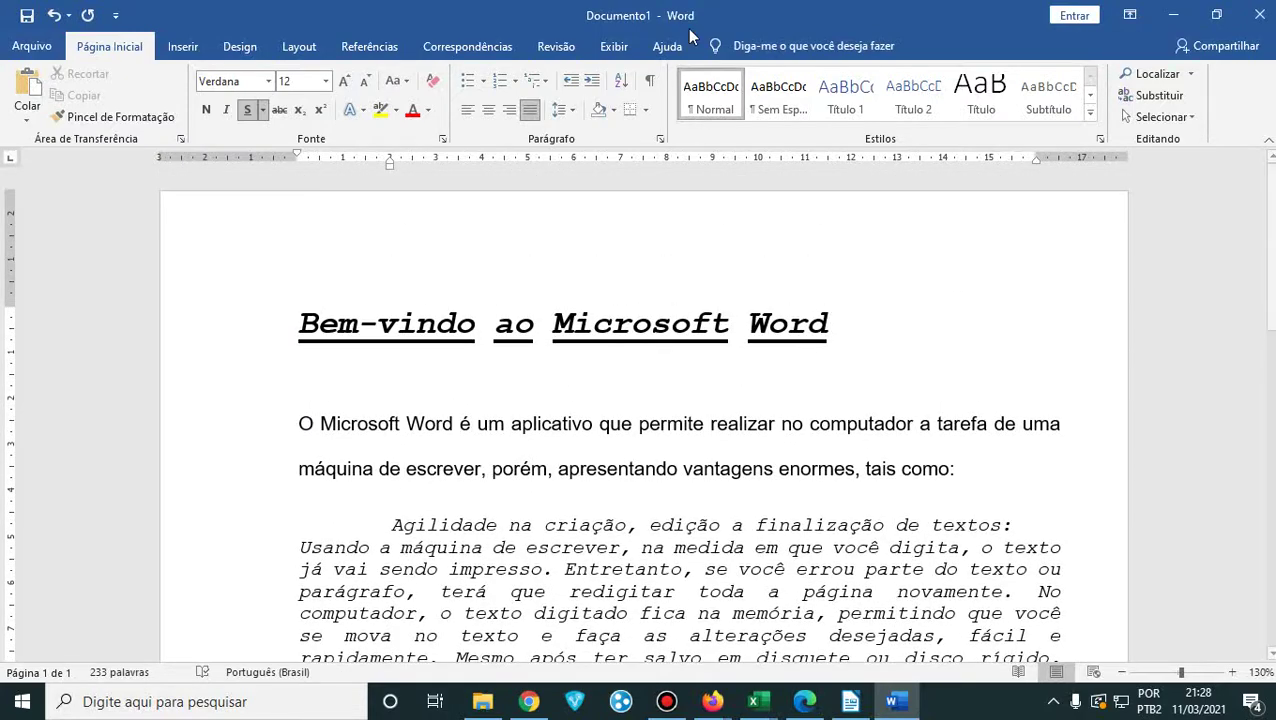
- Switch to the Google Meet call in Firefox and check the meeting's chat and participants
click(1174, 15)
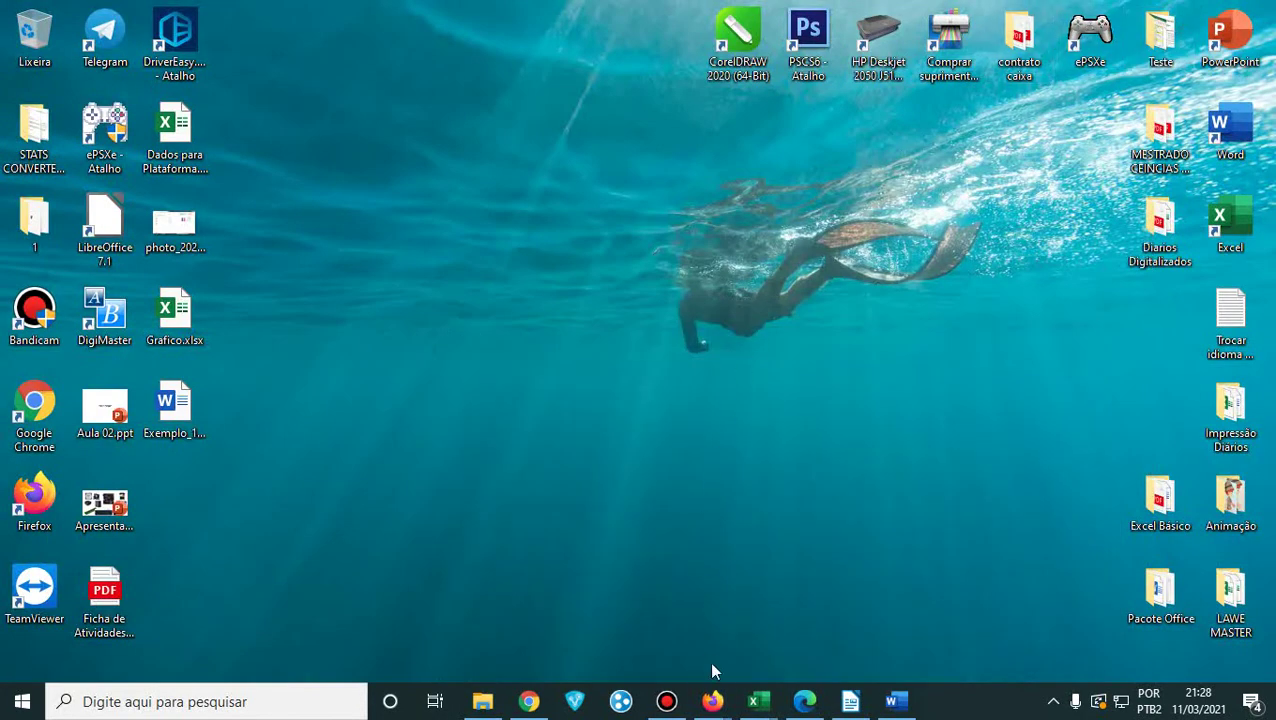
mouse_move(712, 701)
click(631, 629)
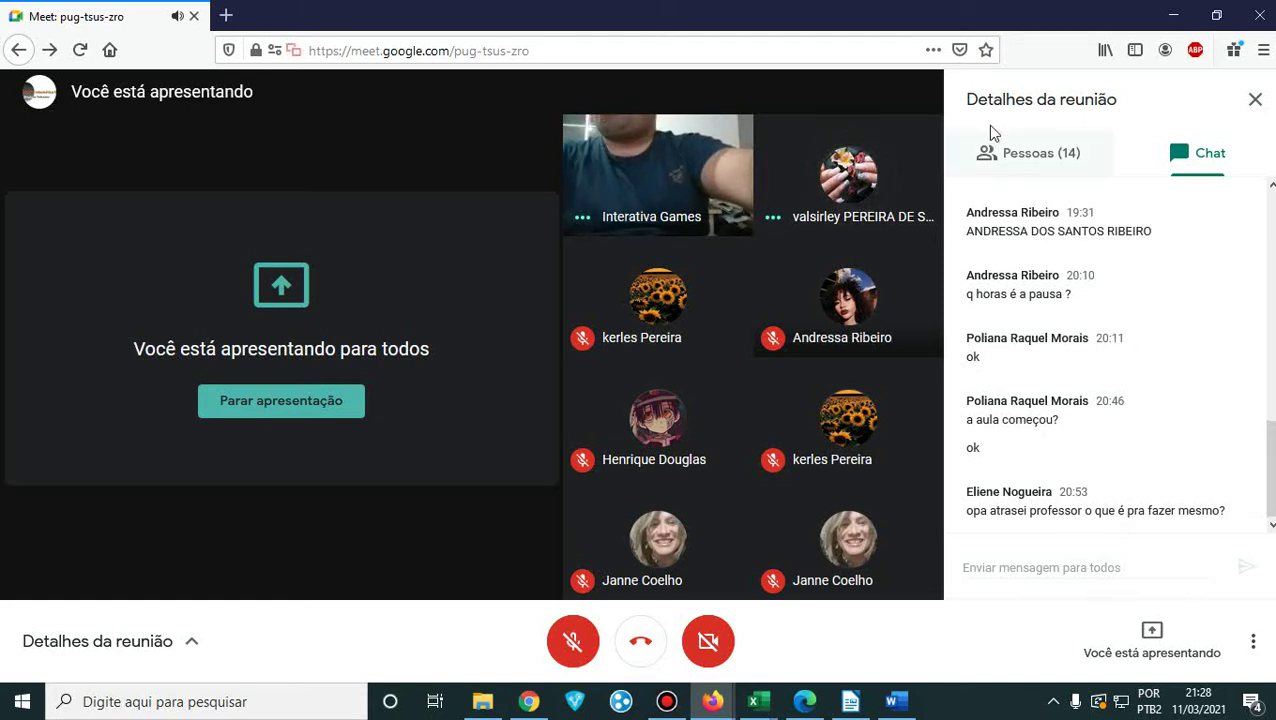
click(1173, 15)
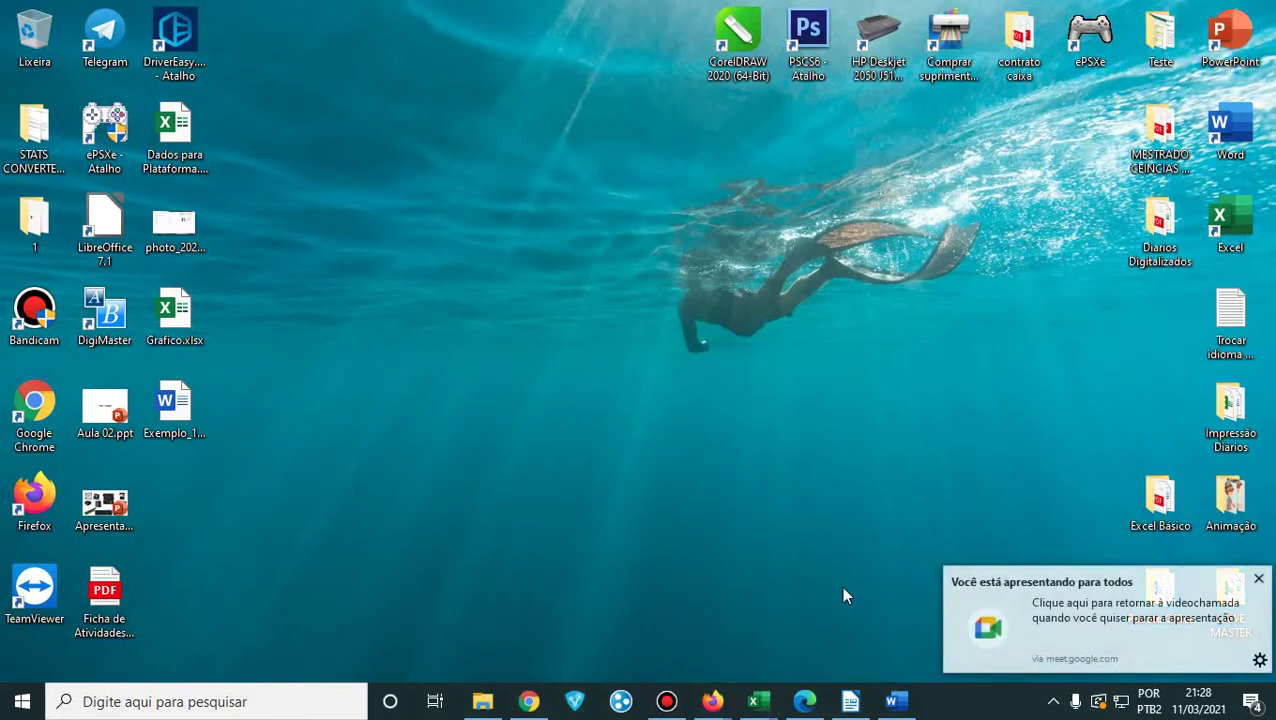
click(895, 701)
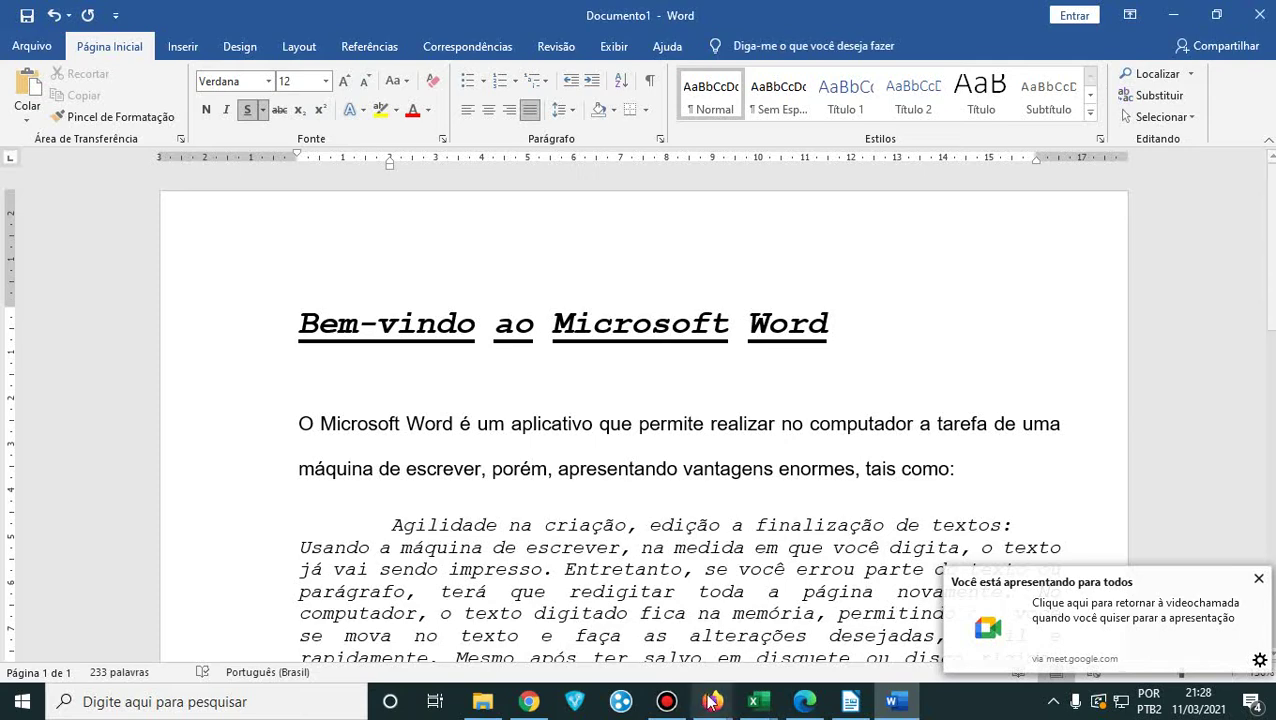
mouse_move(712, 701)
click(647, 628)
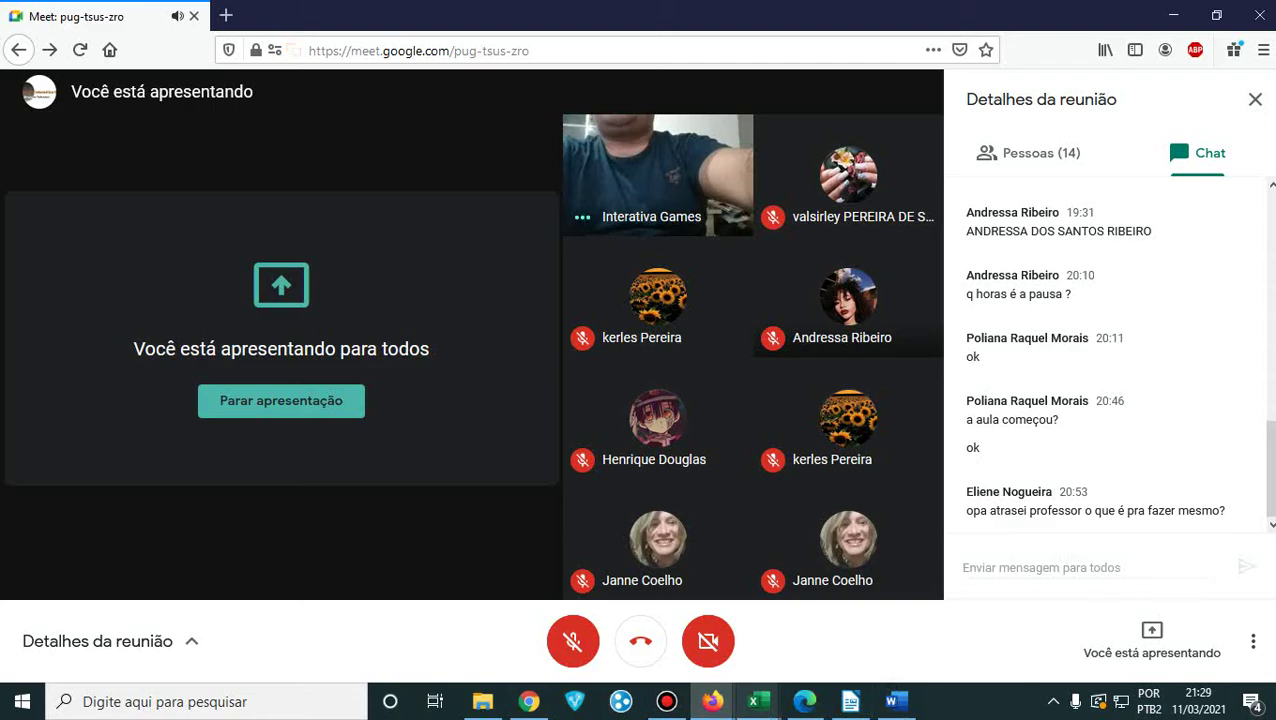
- Return to the PDF handout in Edge, dismiss the presentation notification, and reread the Word exercise page with its formatting notes
click(804, 701)
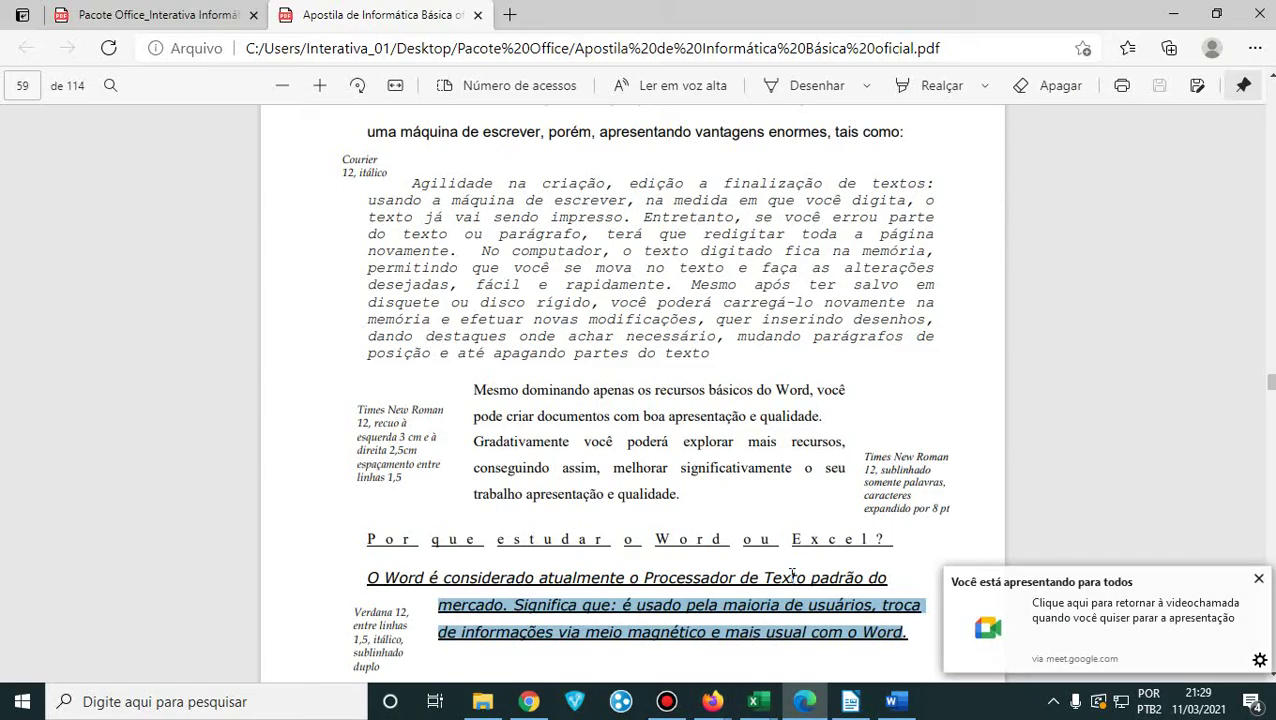
click(1259, 581)
scroll(945, 540, down, 5)
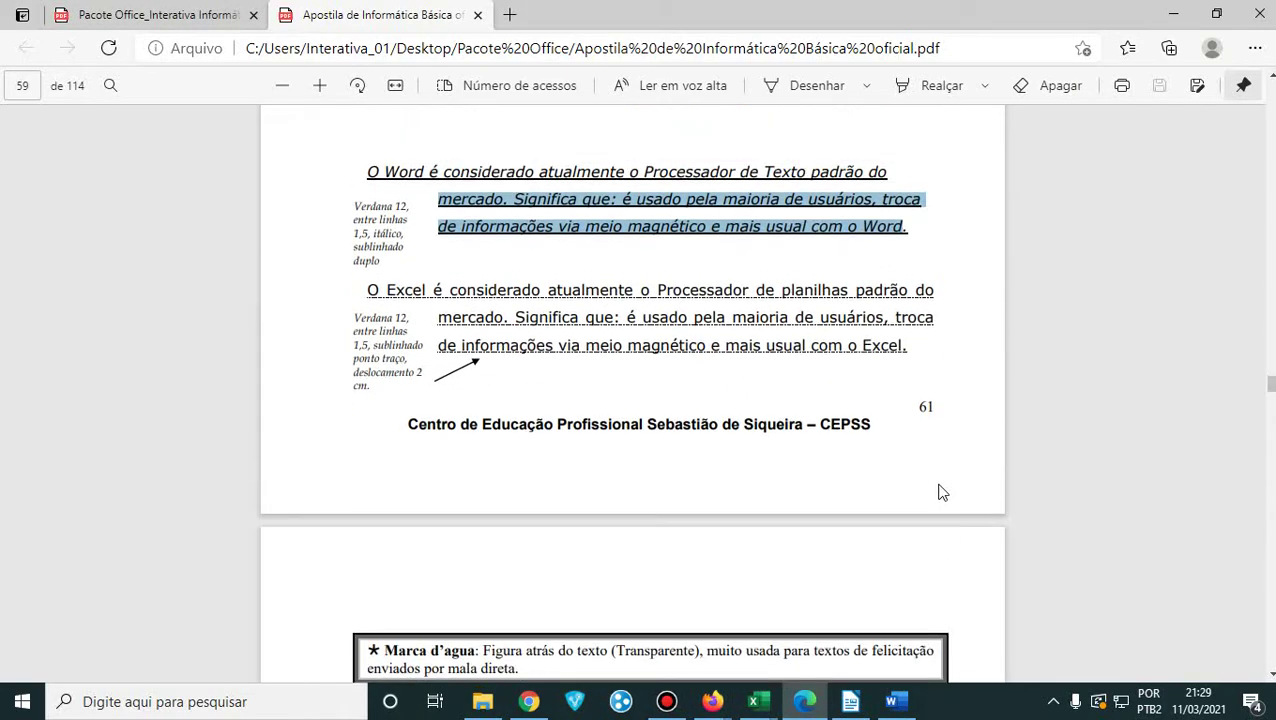
scroll(940, 490, up, 2)
scroll(900, 484, down, 1)
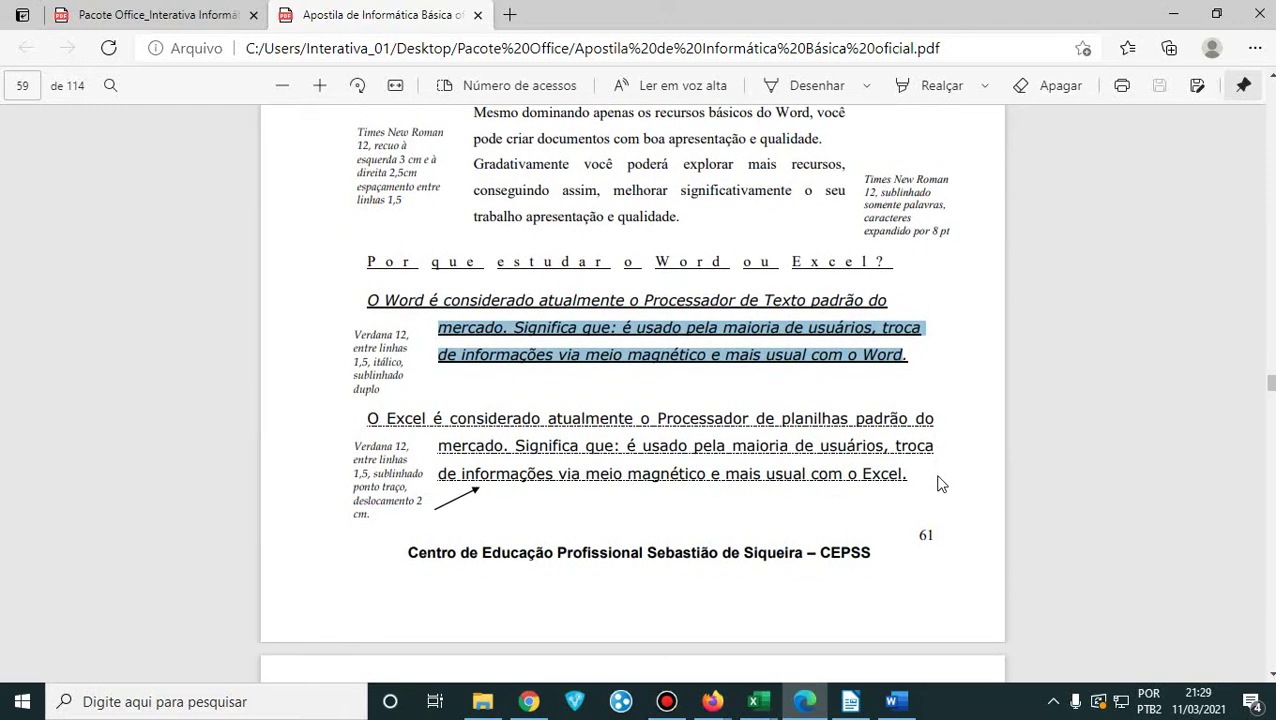
scroll(763, 387, up, 3)
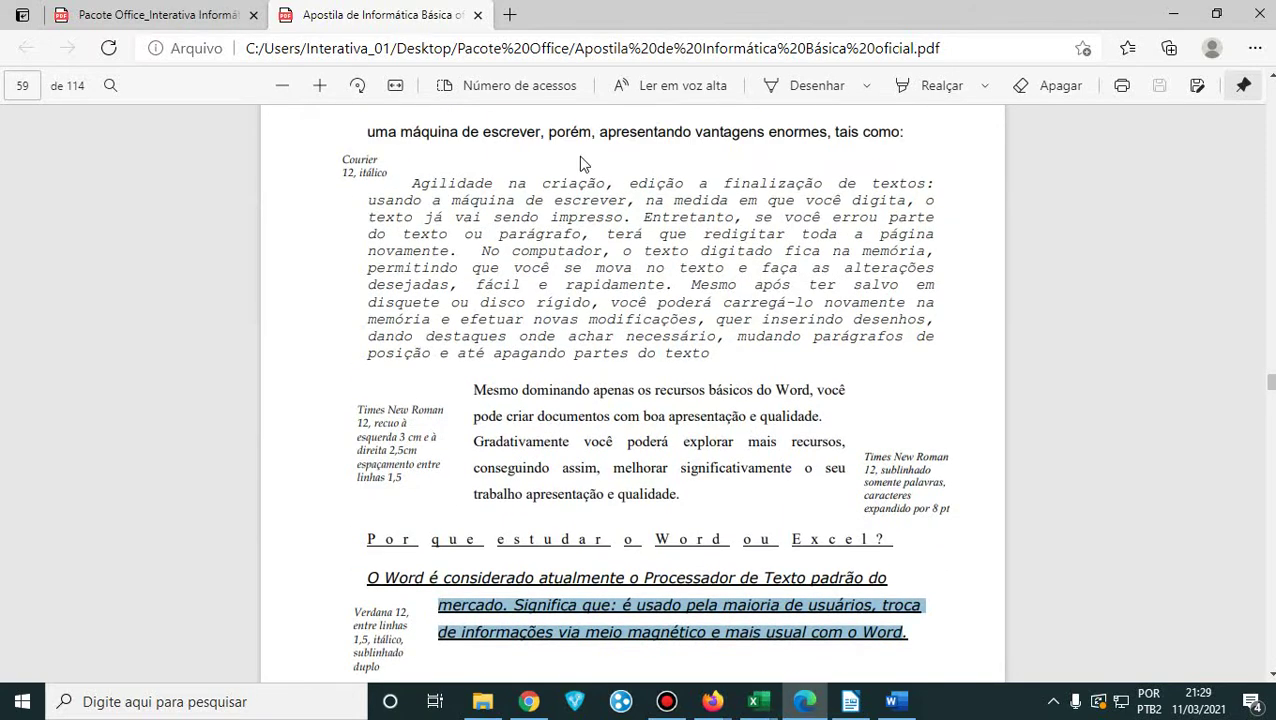
scroll(655, 430, down, 2)
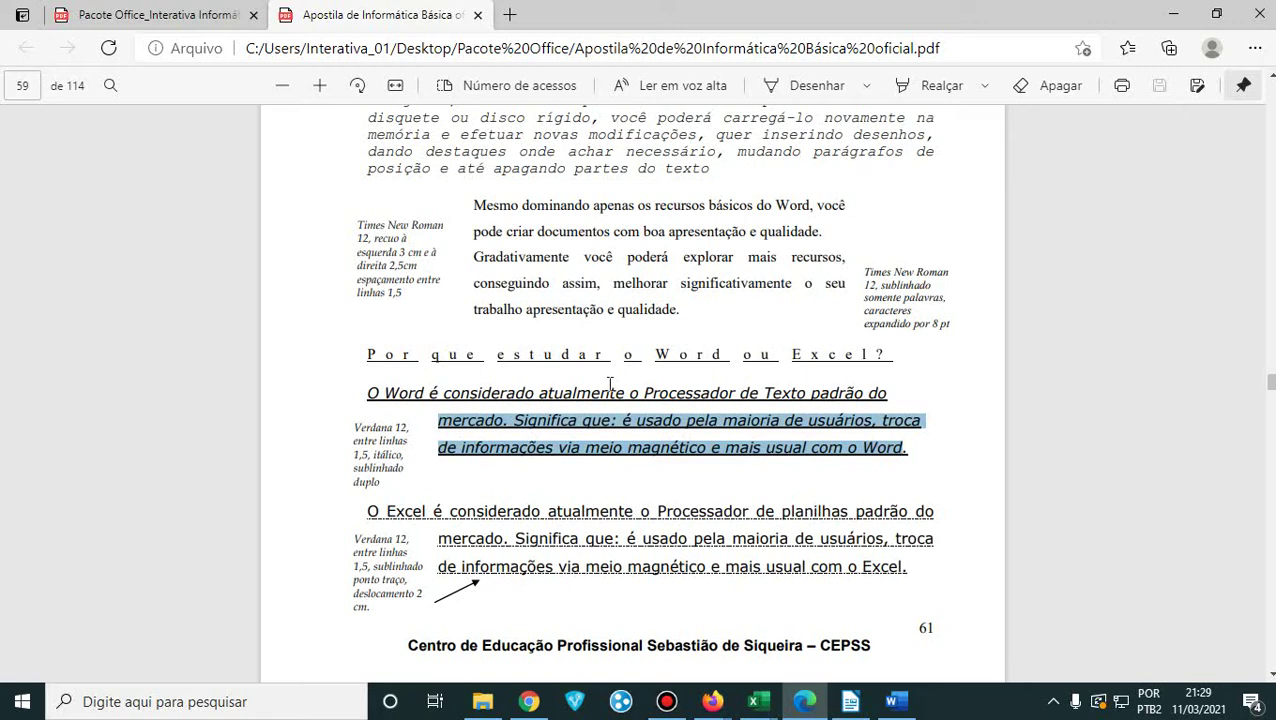
scroll(609, 390, down, 5)
scroll(608, 407, up, 3)
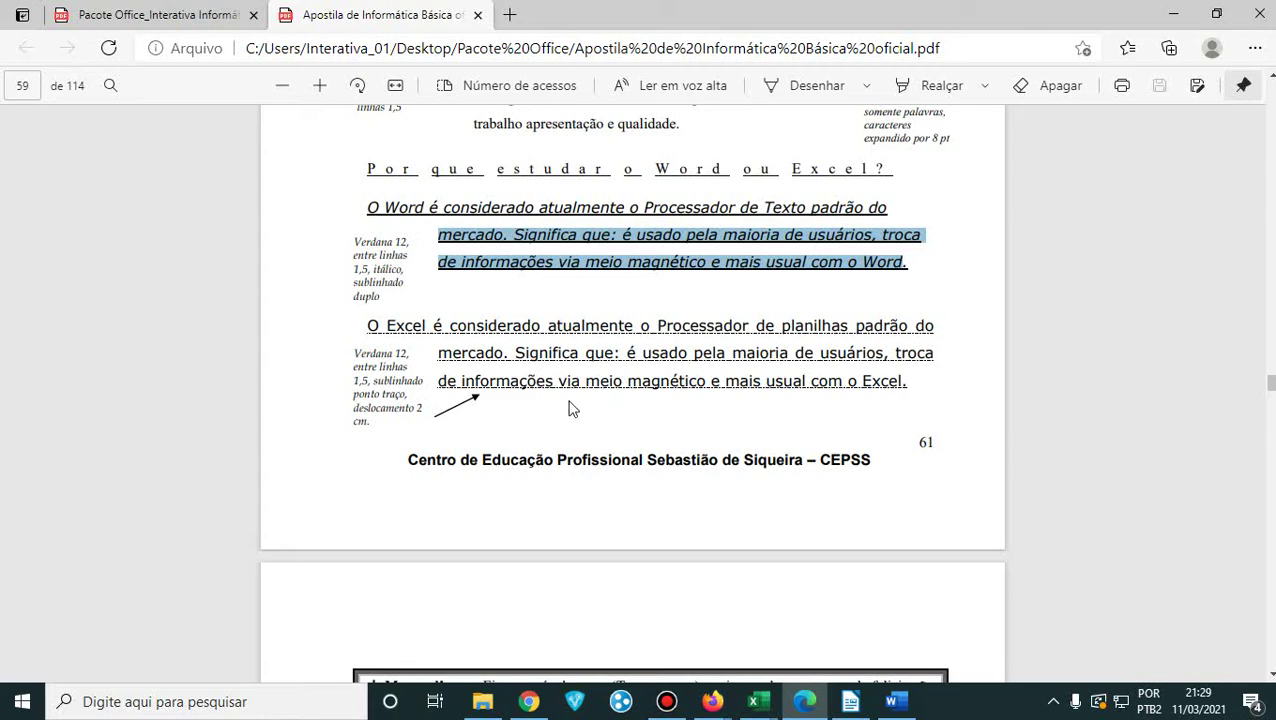
scroll(571, 407, up, 3)
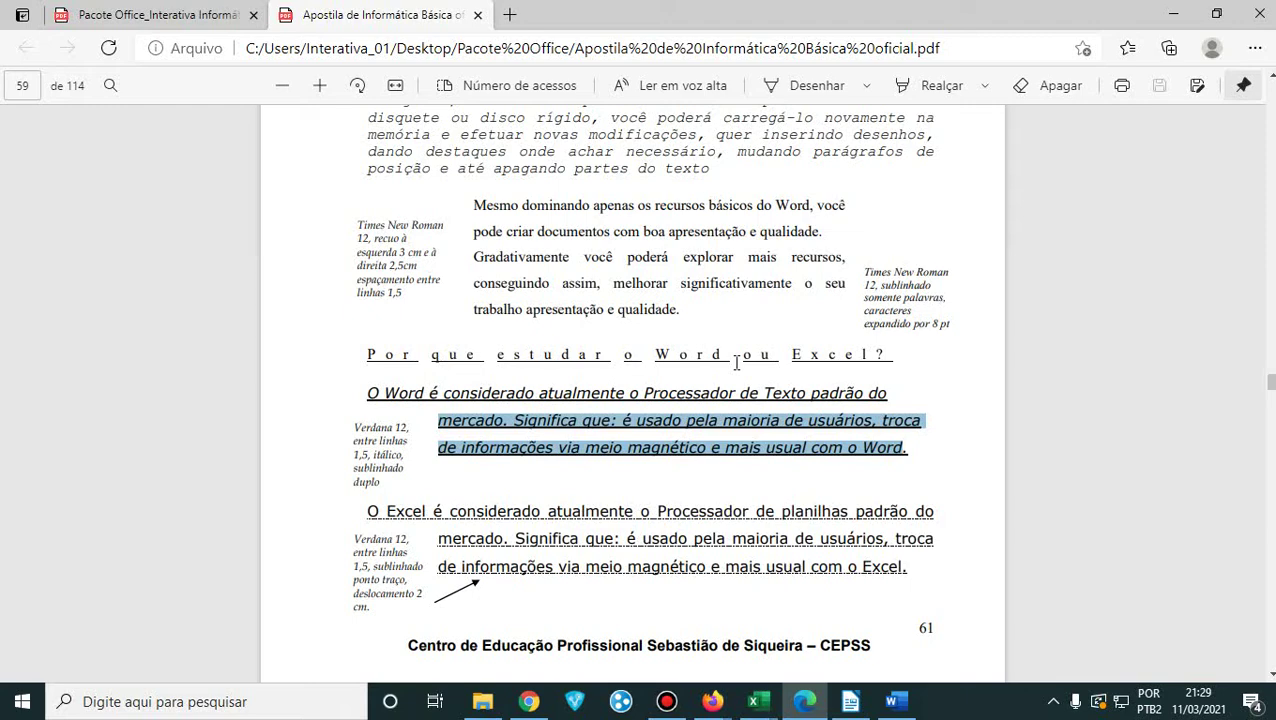
- Browse the next exercises on PDF pages 60 and 61, examining the borders, shading, numbering and bullet list instructions
scroll(736, 362, down, 8)
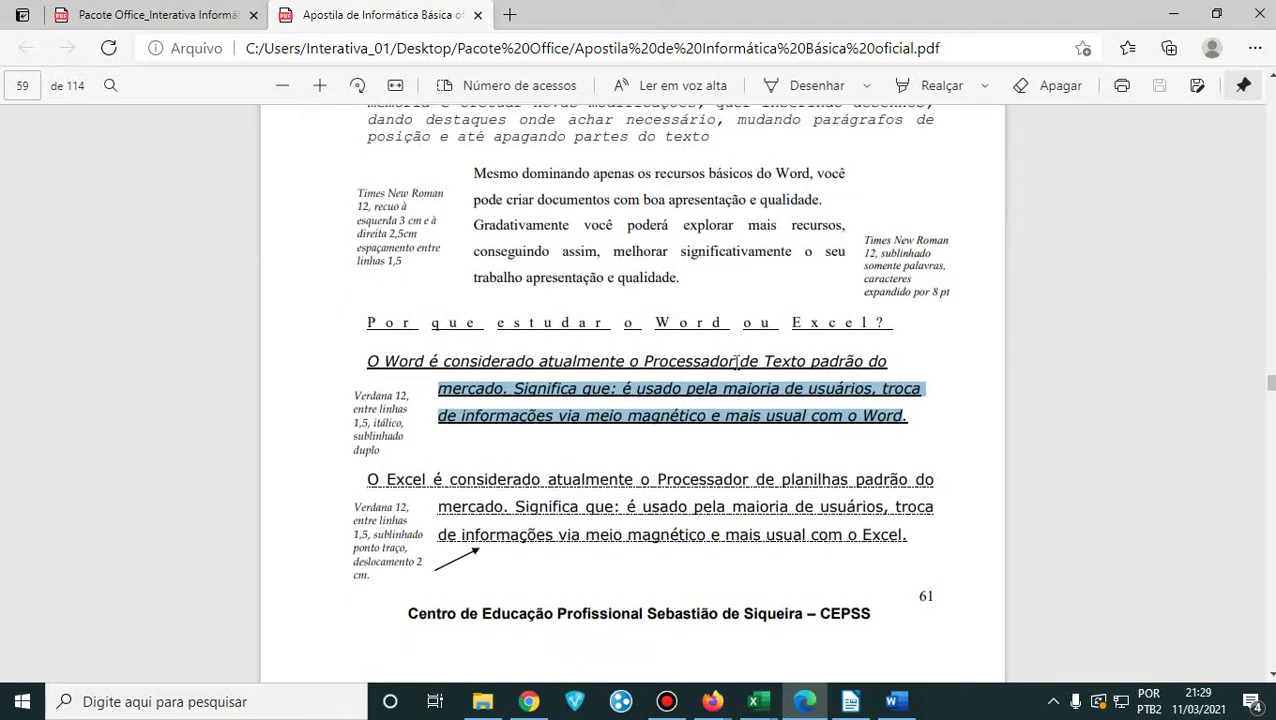
scroll(736, 362, down, 10)
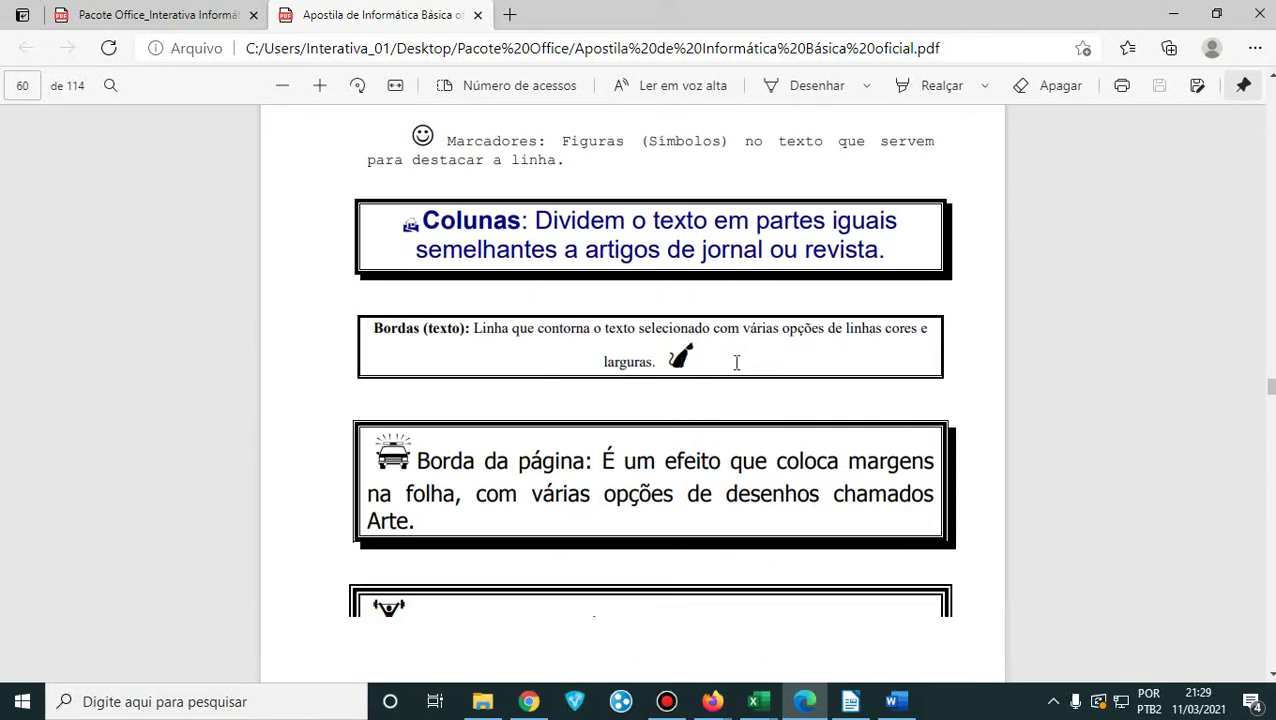
scroll(736, 362, down, 10)
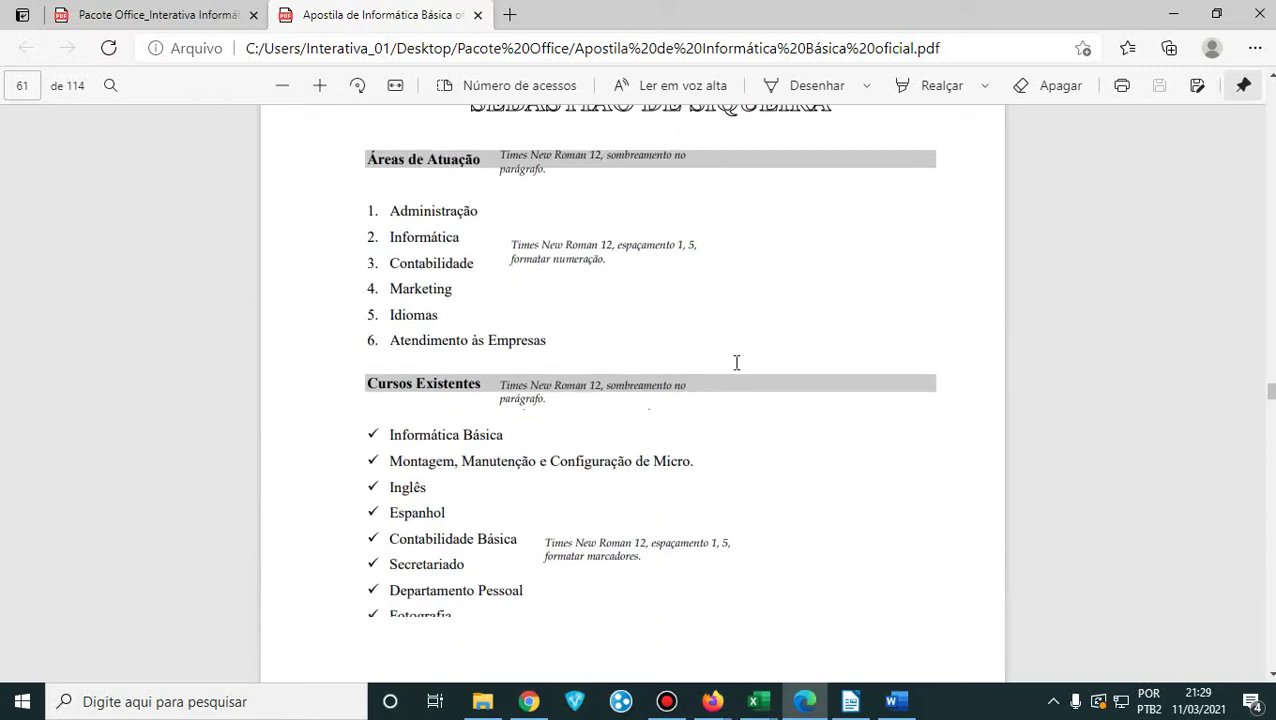
scroll(736, 362, up, 1)
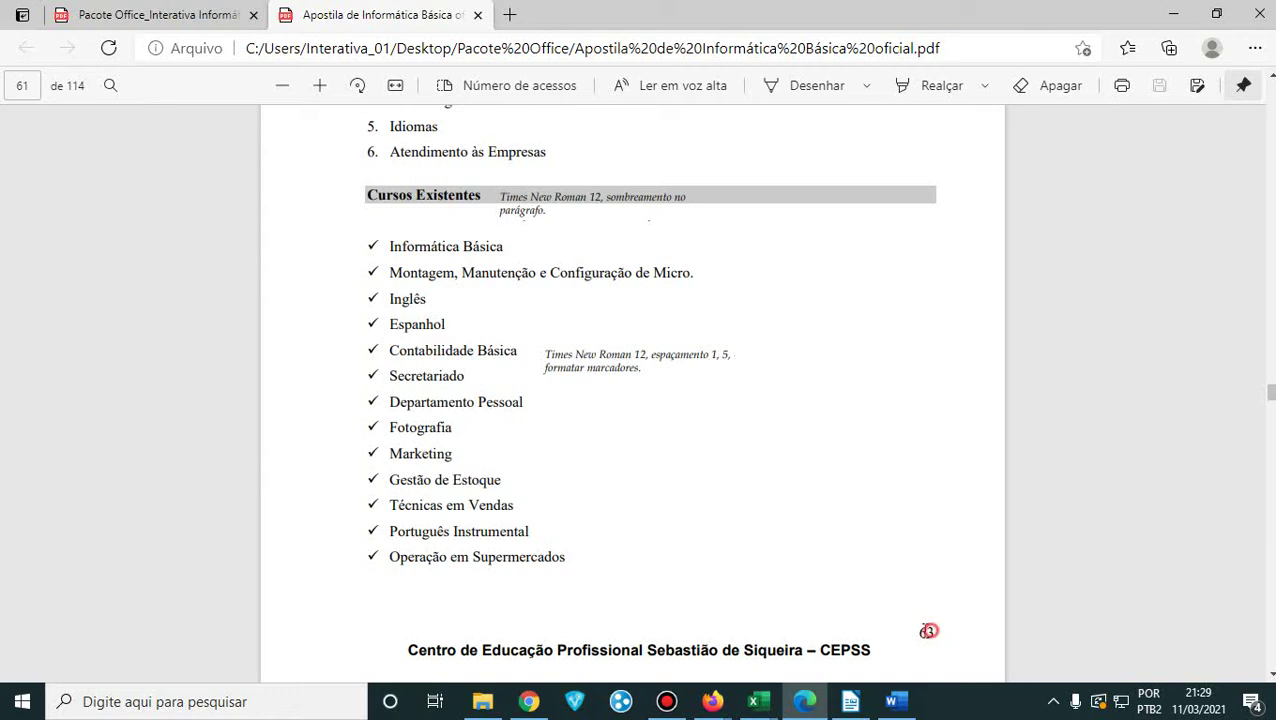
drag(928, 631, 577, 590)
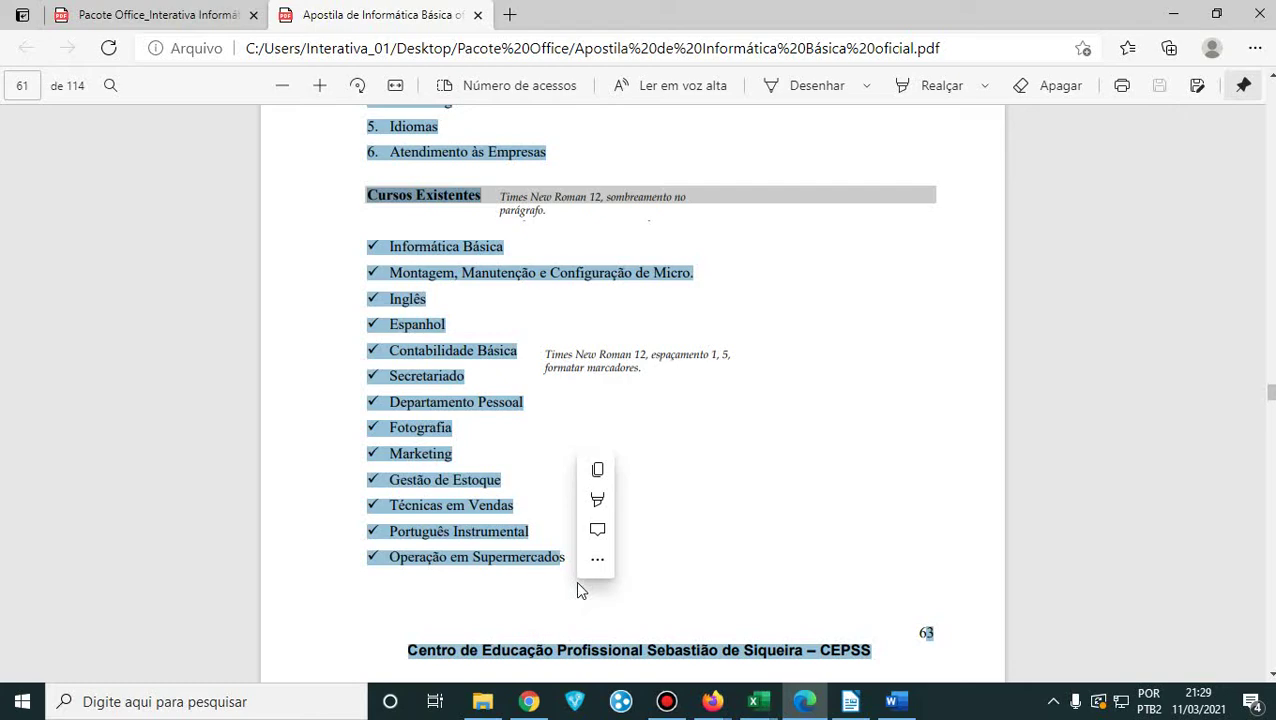
click(834, 556)
scroll(837, 560, up, 1)
scroll(837, 560, up, 2)
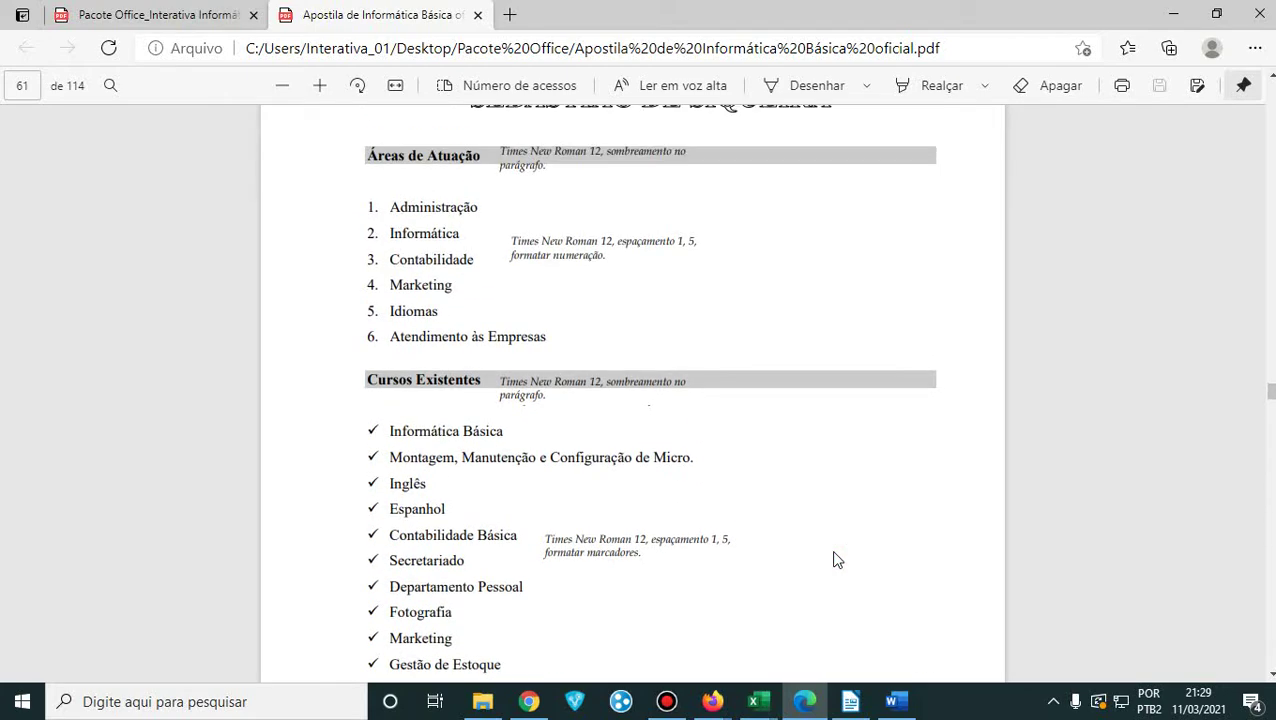
scroll(837, 560, down, 4)
scroll(837, 555, down, 1)
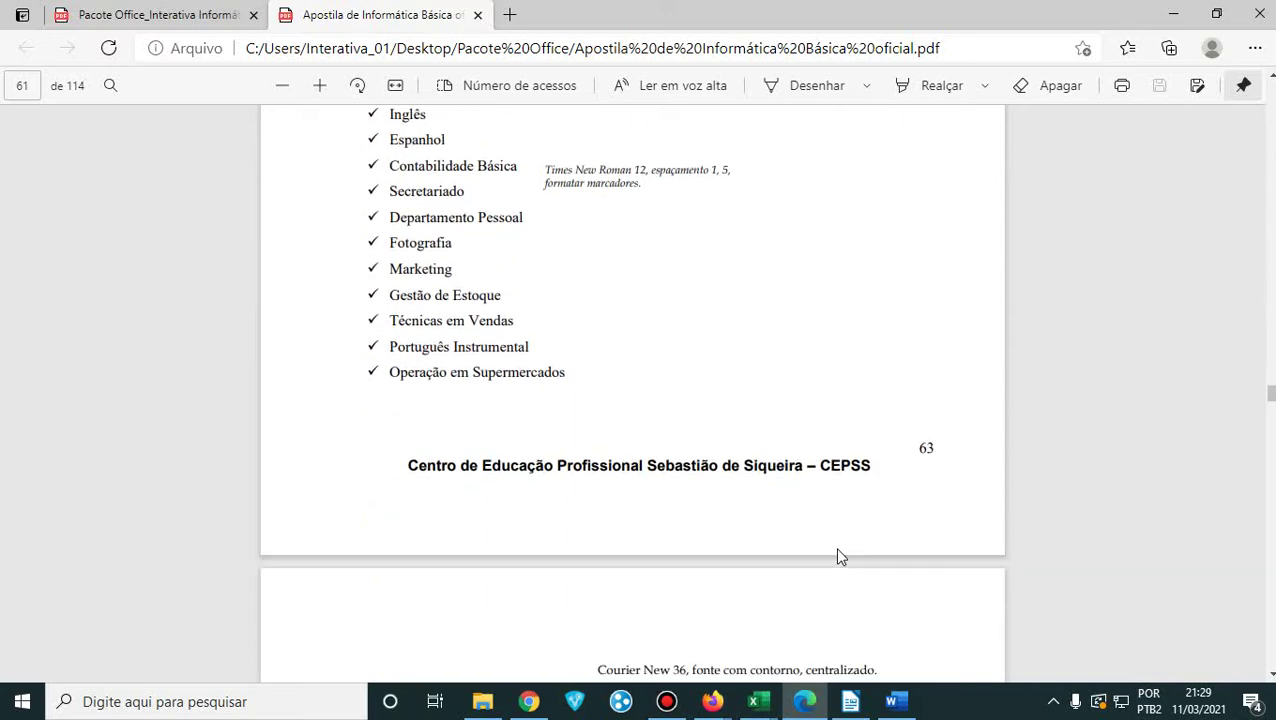
scroll(837, 555, up, 2)
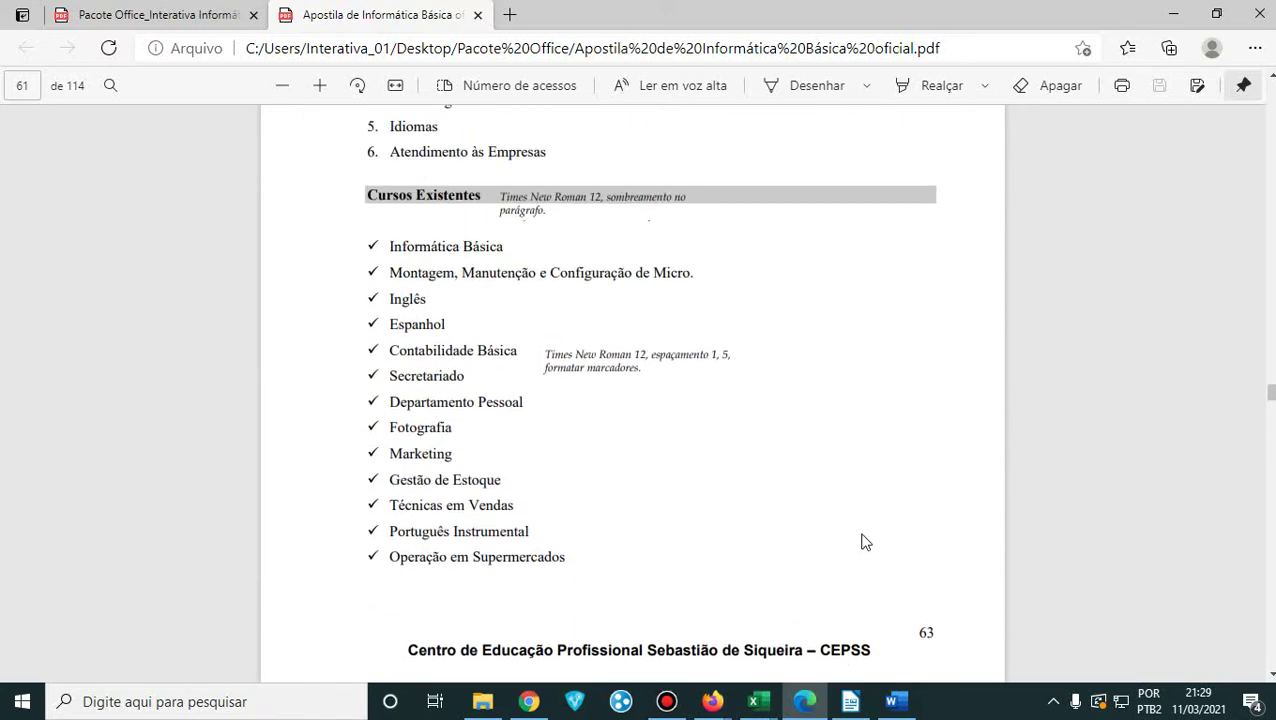
scroll(885, 491, up, 4)
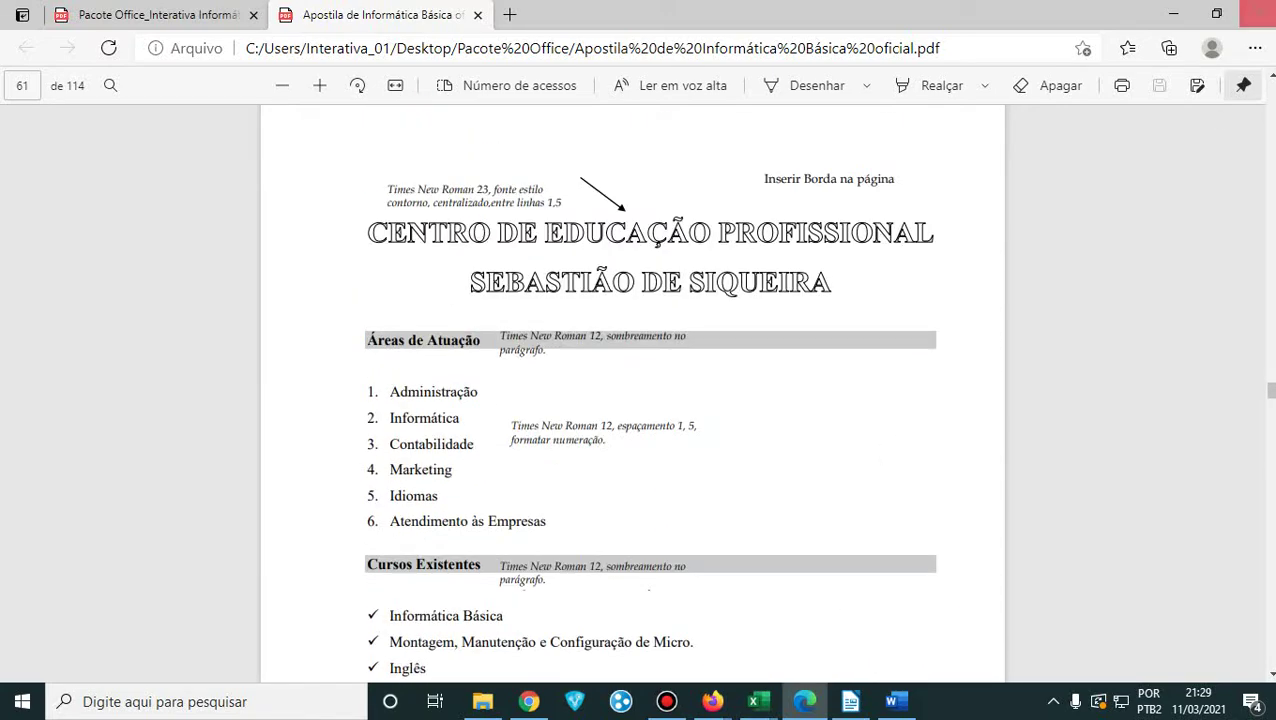
- Return to the Word document, dismiss the presentation notification, and clear all formatting from the entire text
click(1183, 12)
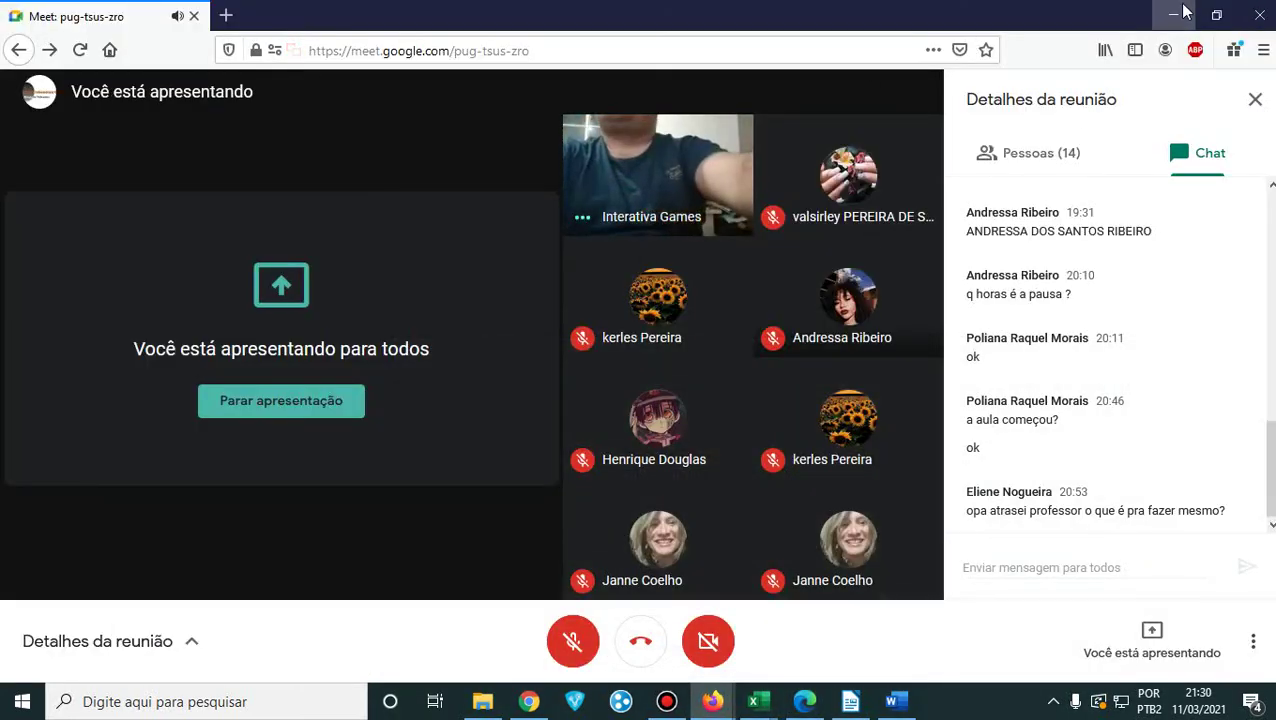
key(alt+Tab)
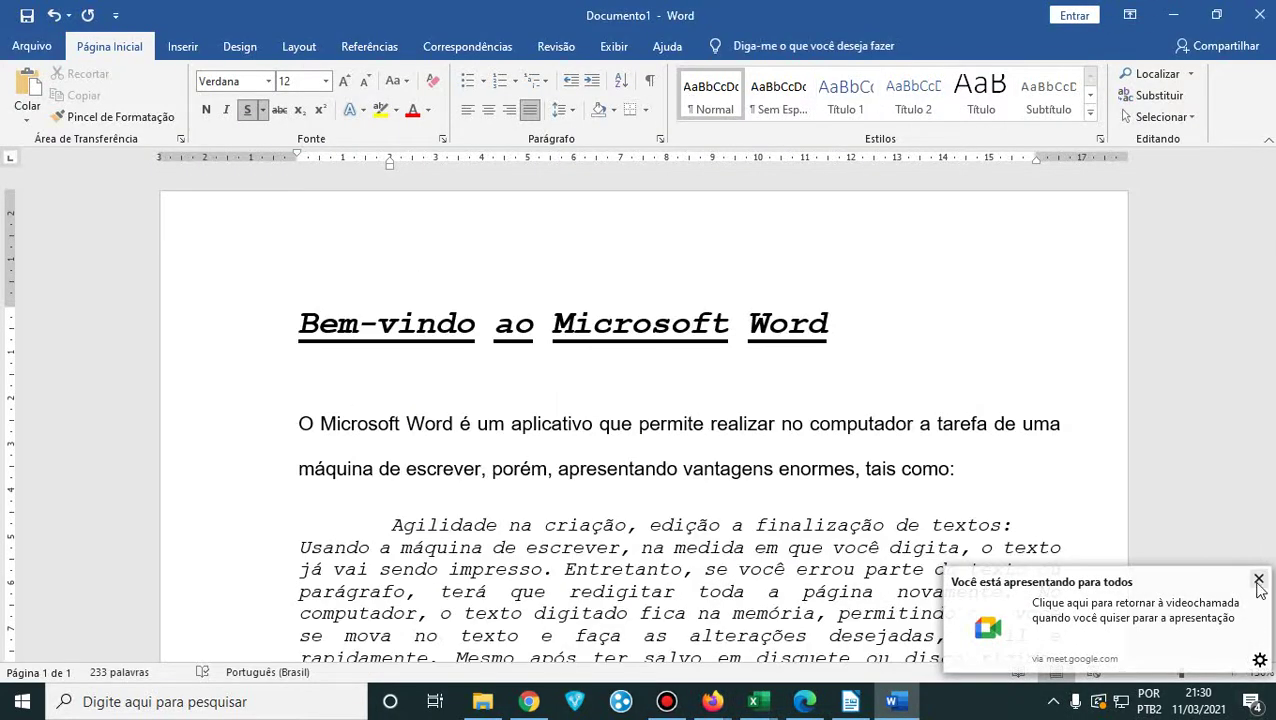
click(1259, 572)
click(248, 226)
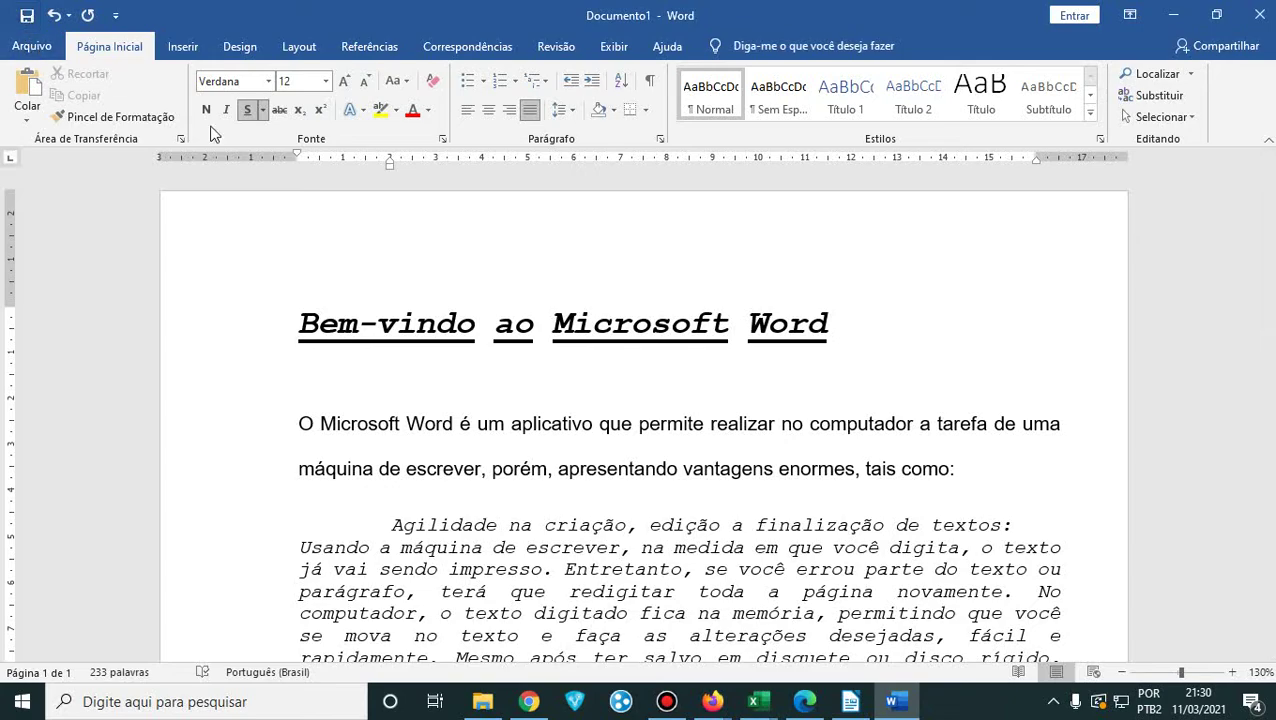
drag(290, 325, 1042, 342)
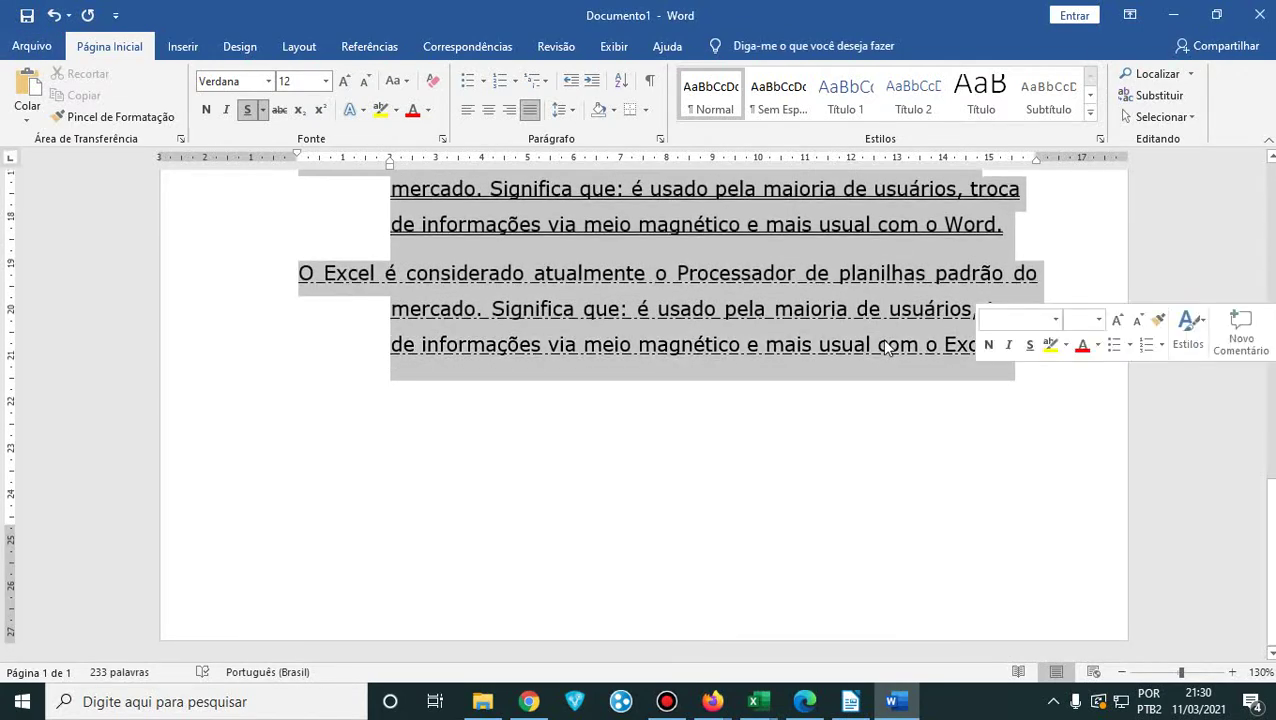
click(438, 86)
scroll(362, 297, up, 10)
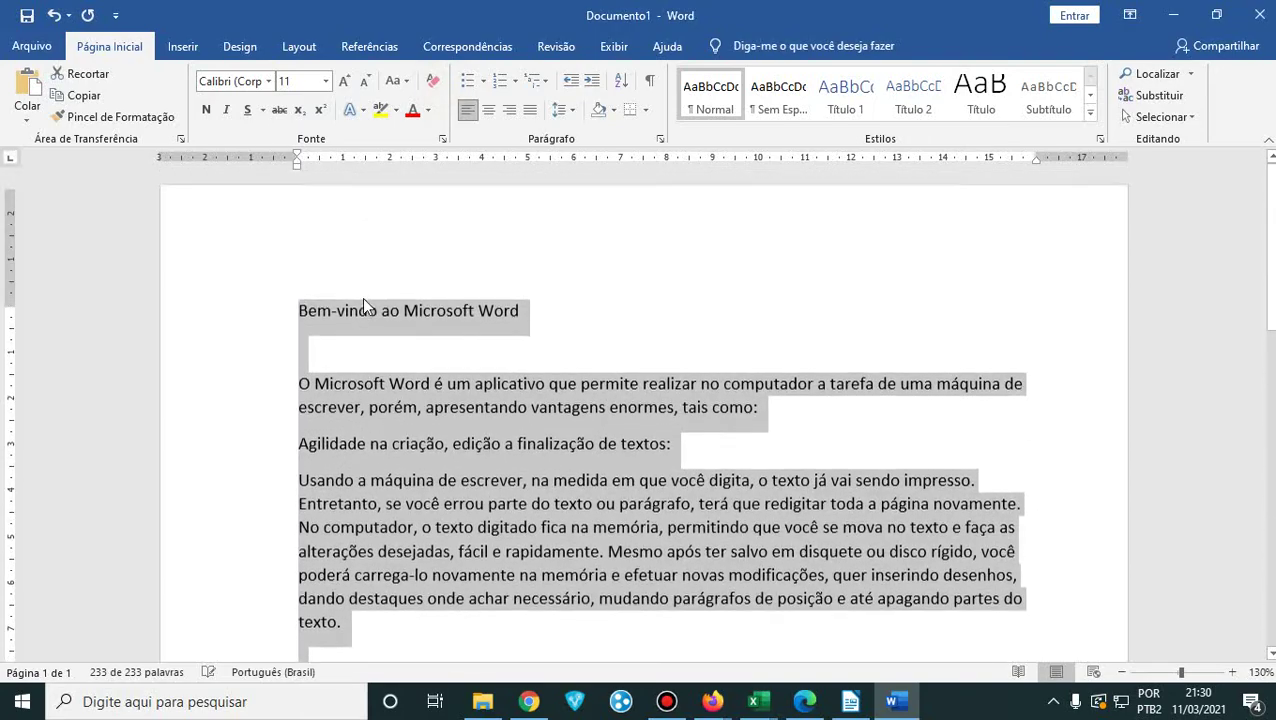
- Open the Save As options for the document
click(31, 46)
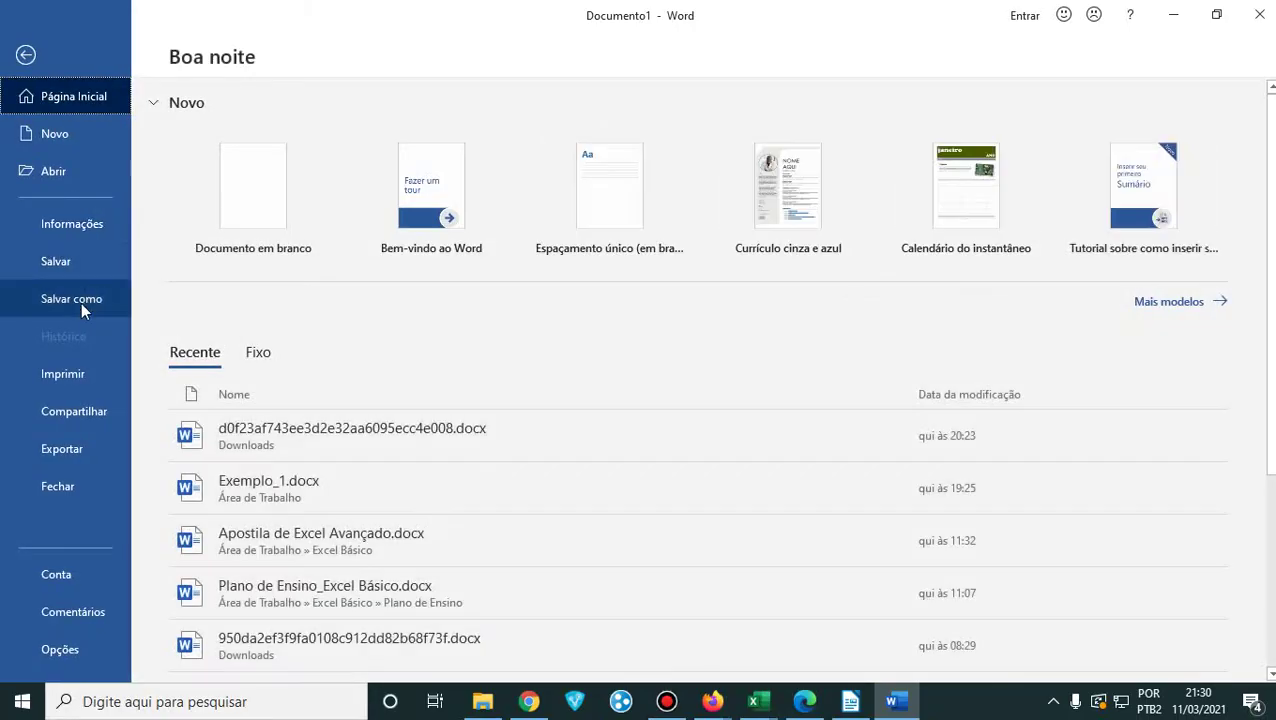
click(72, 299)
click(26, 55)
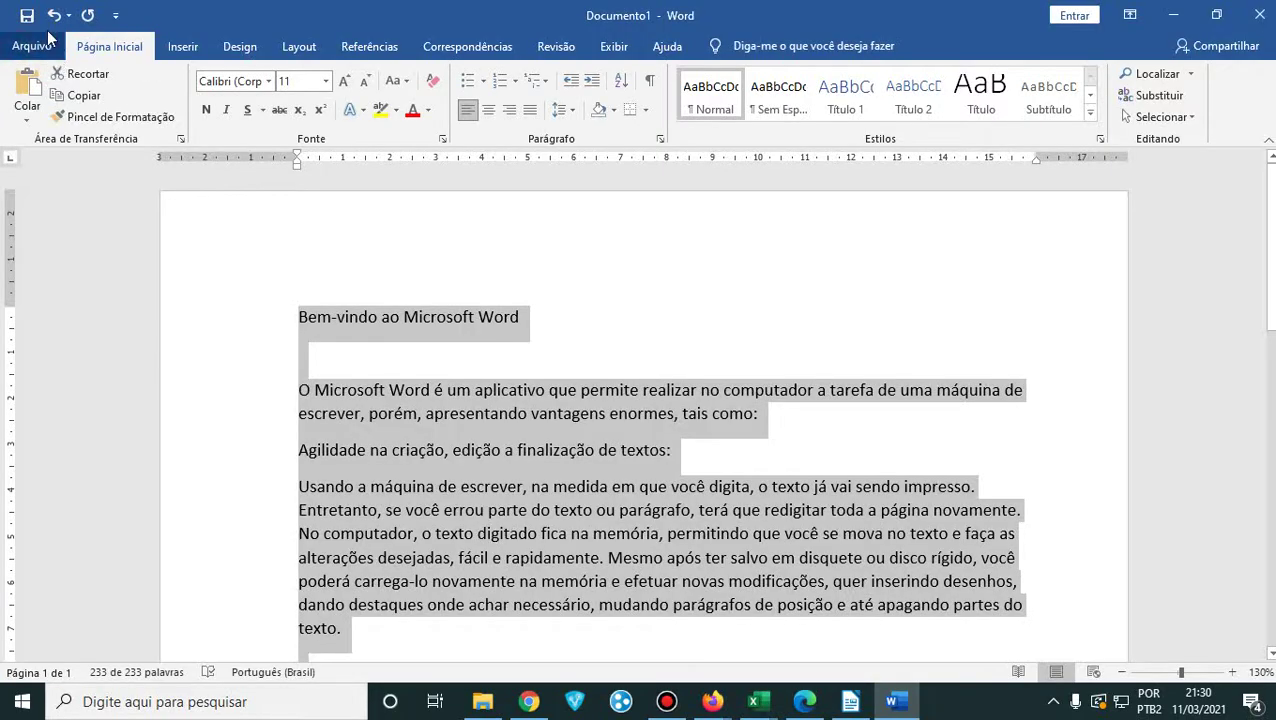
click(40, 46)
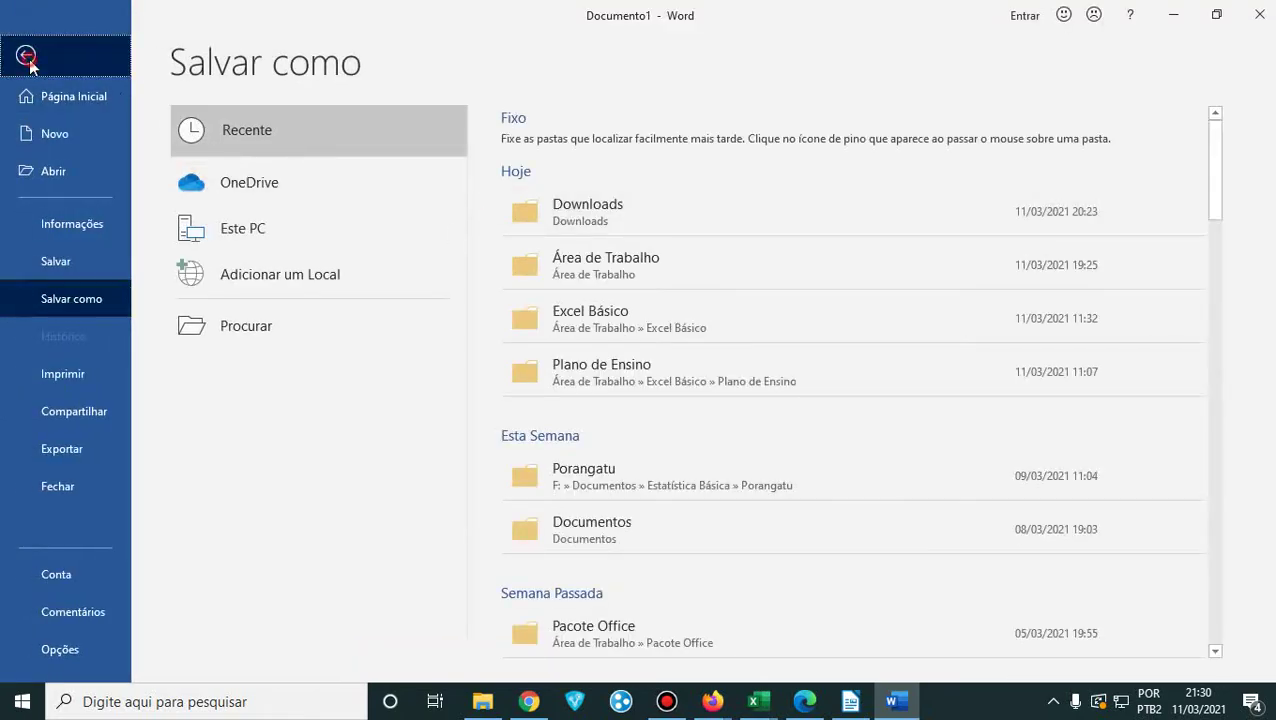
- Save the document to the Área de Trabalho folder as Exemplo_1.docx, replacing the existing file
click(23, 57)
click(34, 40)
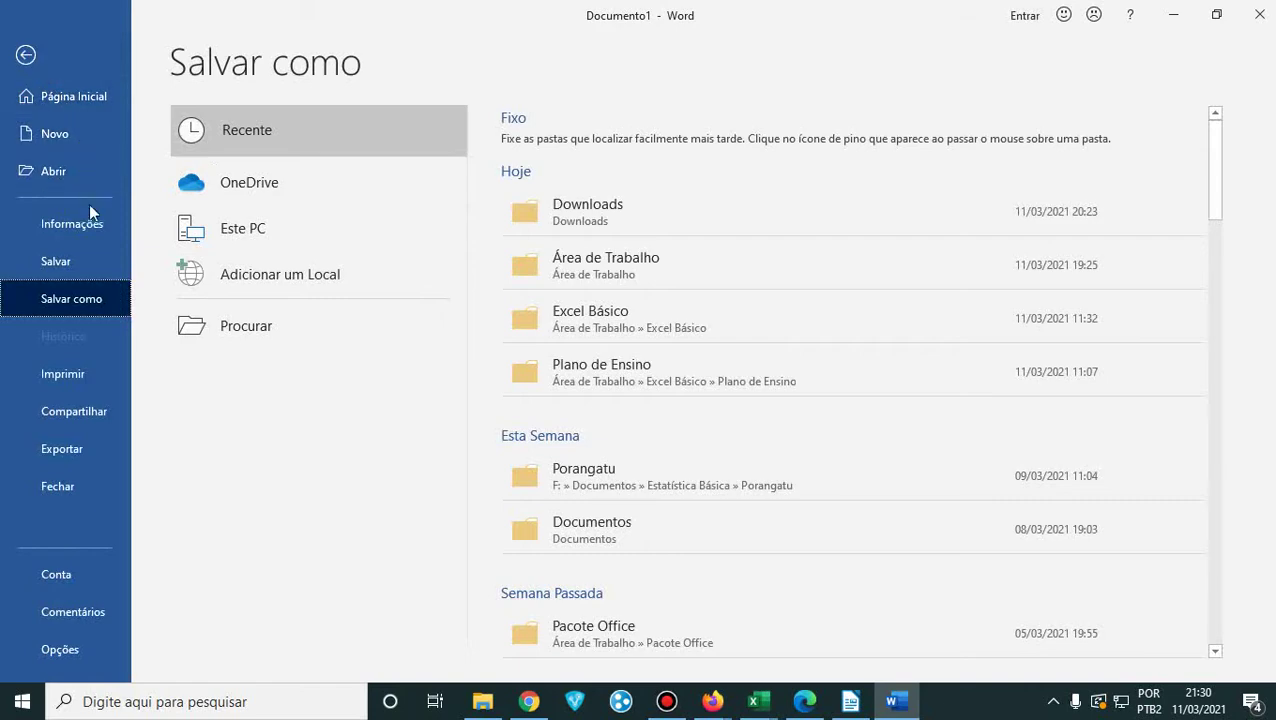
click(73, 259)
click(74, 262)
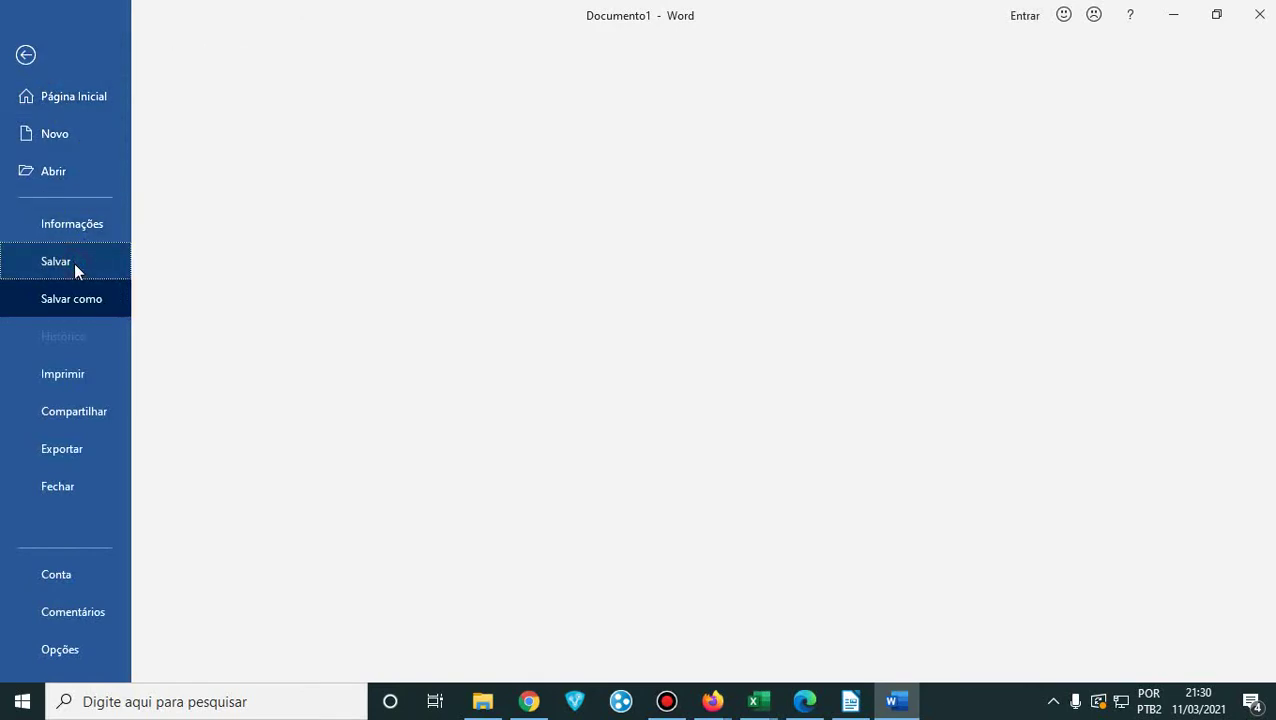
click(206, 318)
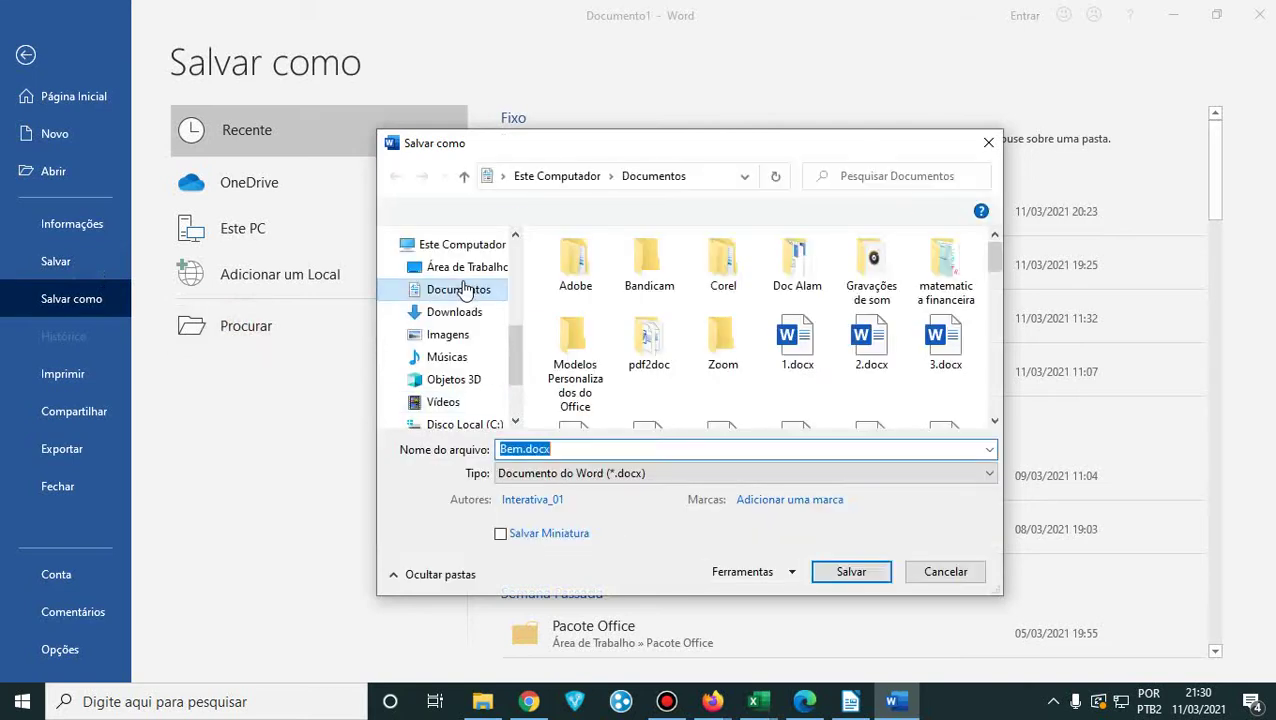
click(462, 268)
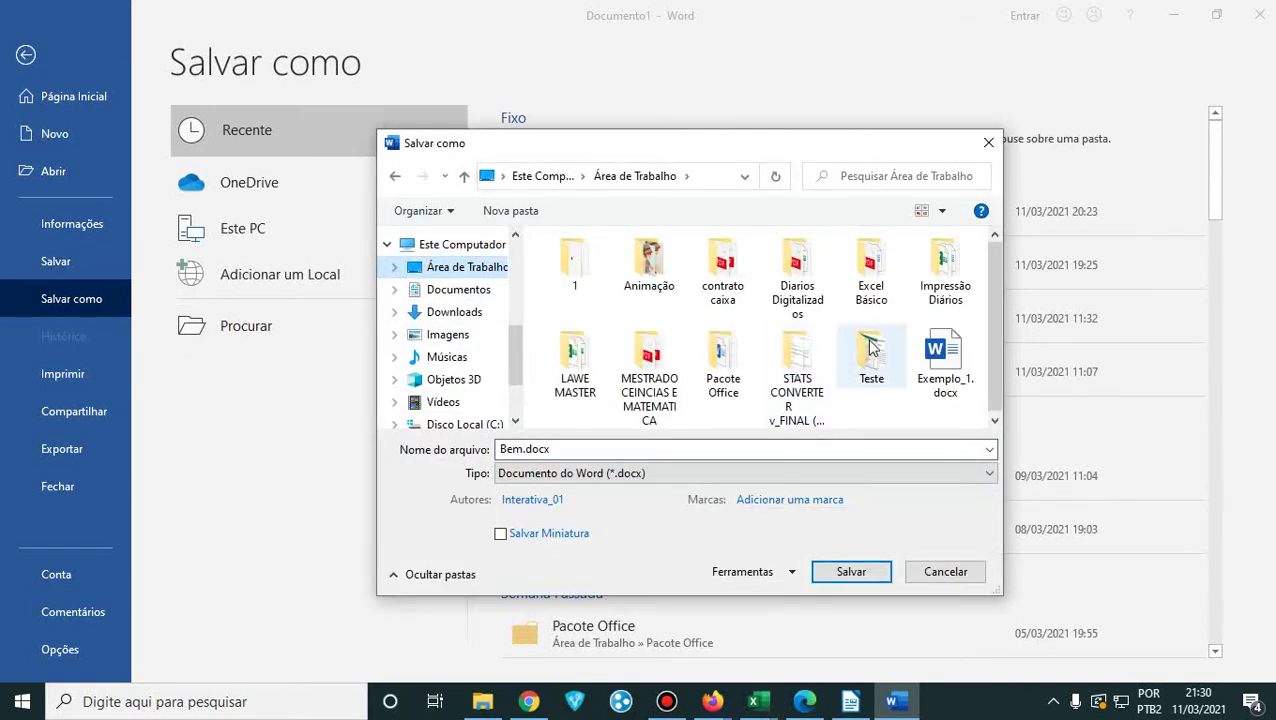
click(945, 360)
click(851, 571)
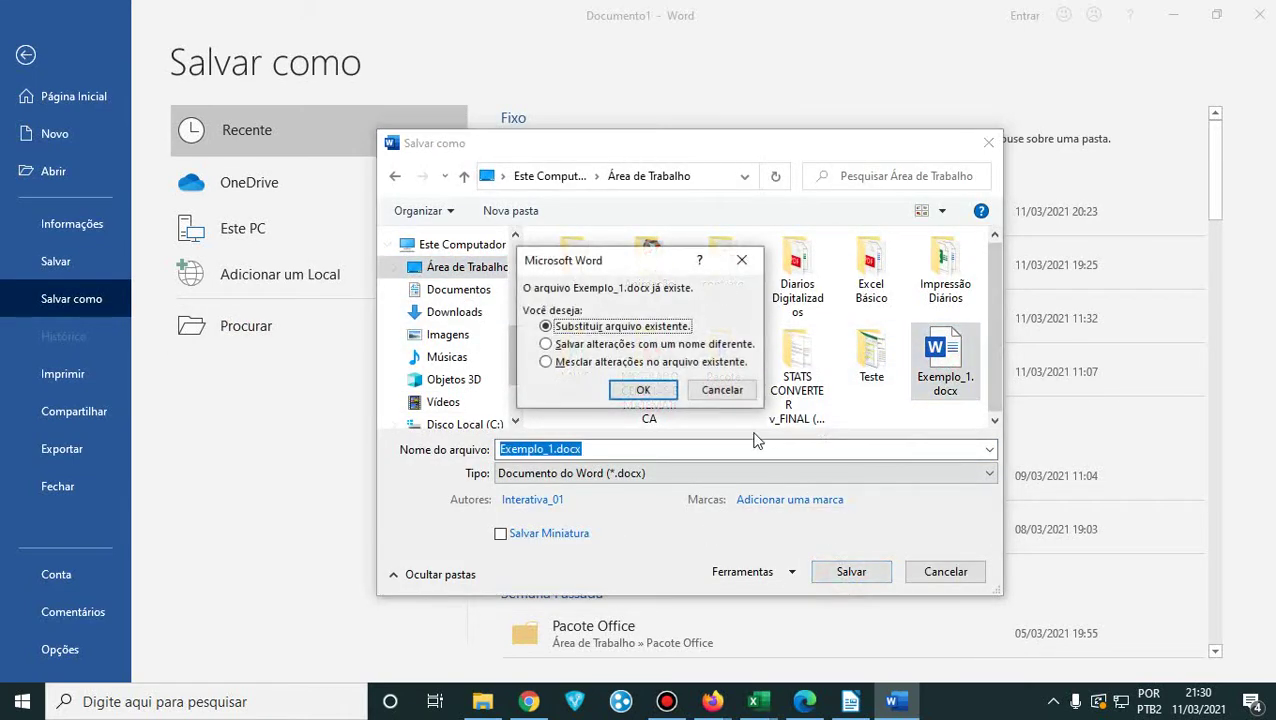
click(644, 390)
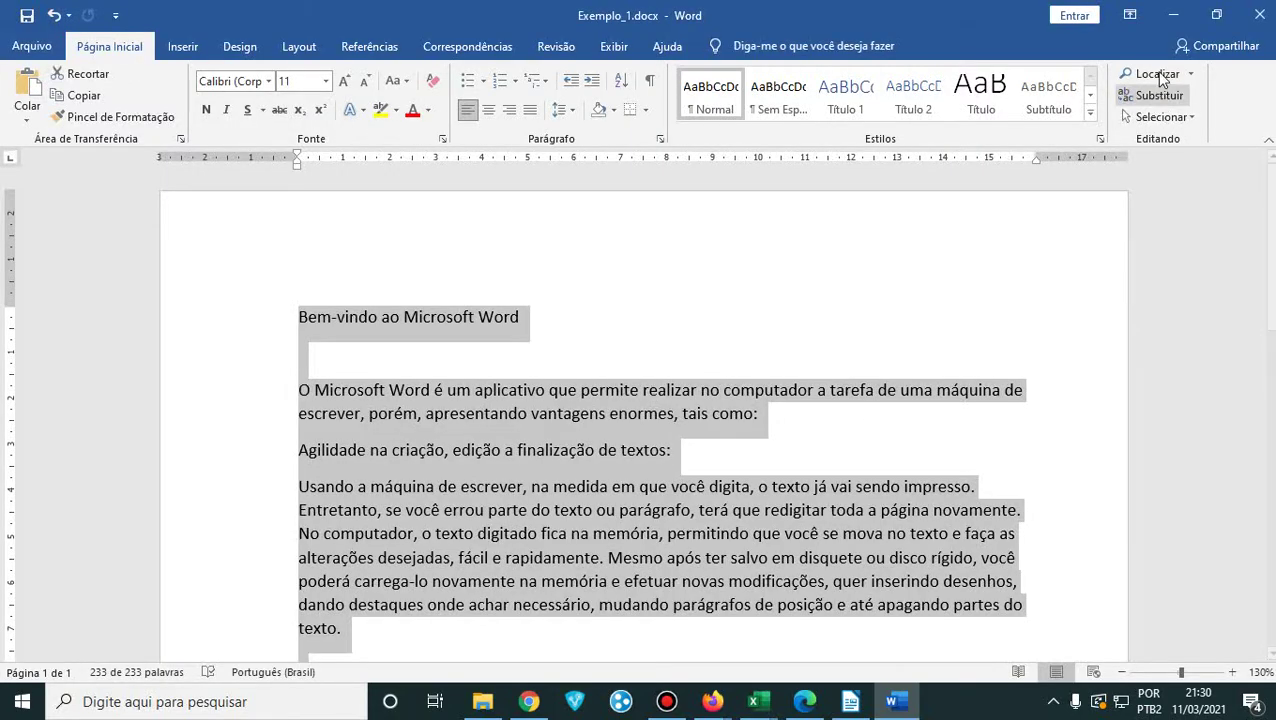
- Open a copy of Exemplo_1.docx from the desktop in LibreOffice Writer and dismiss the tip of the day
click(1175, 14)
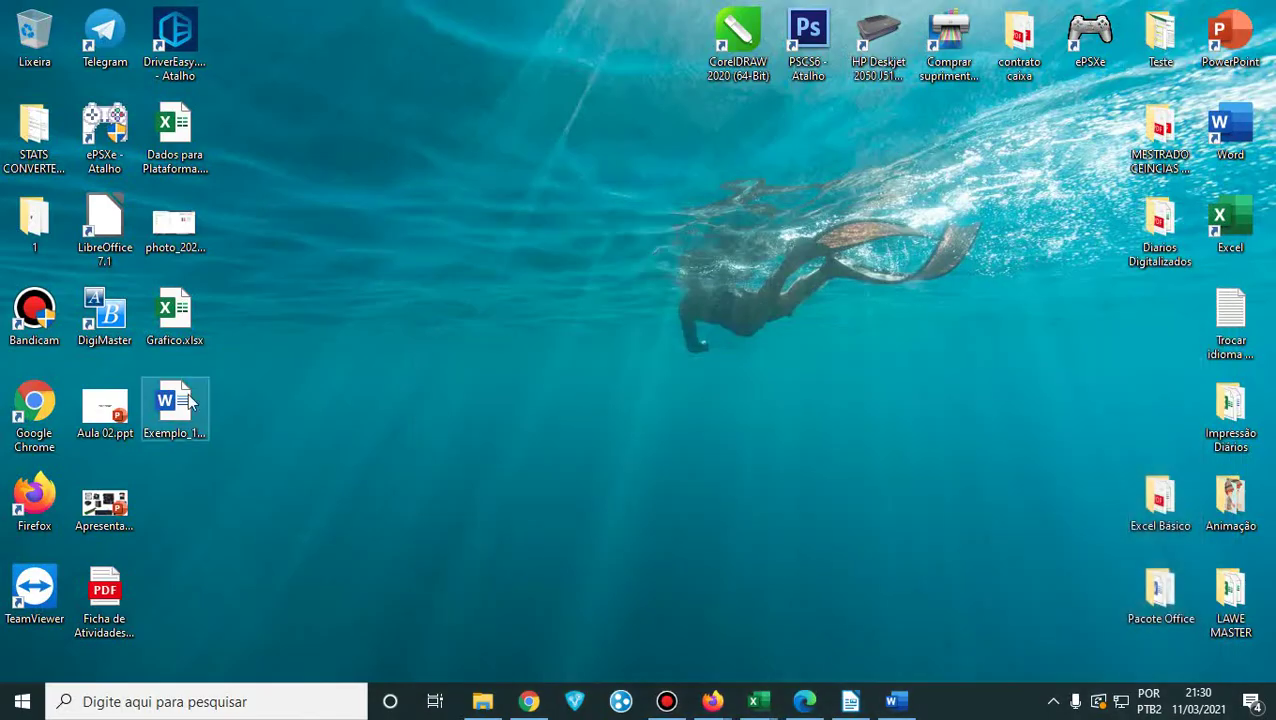
double_click(176, 414)
right_click(170, 408)
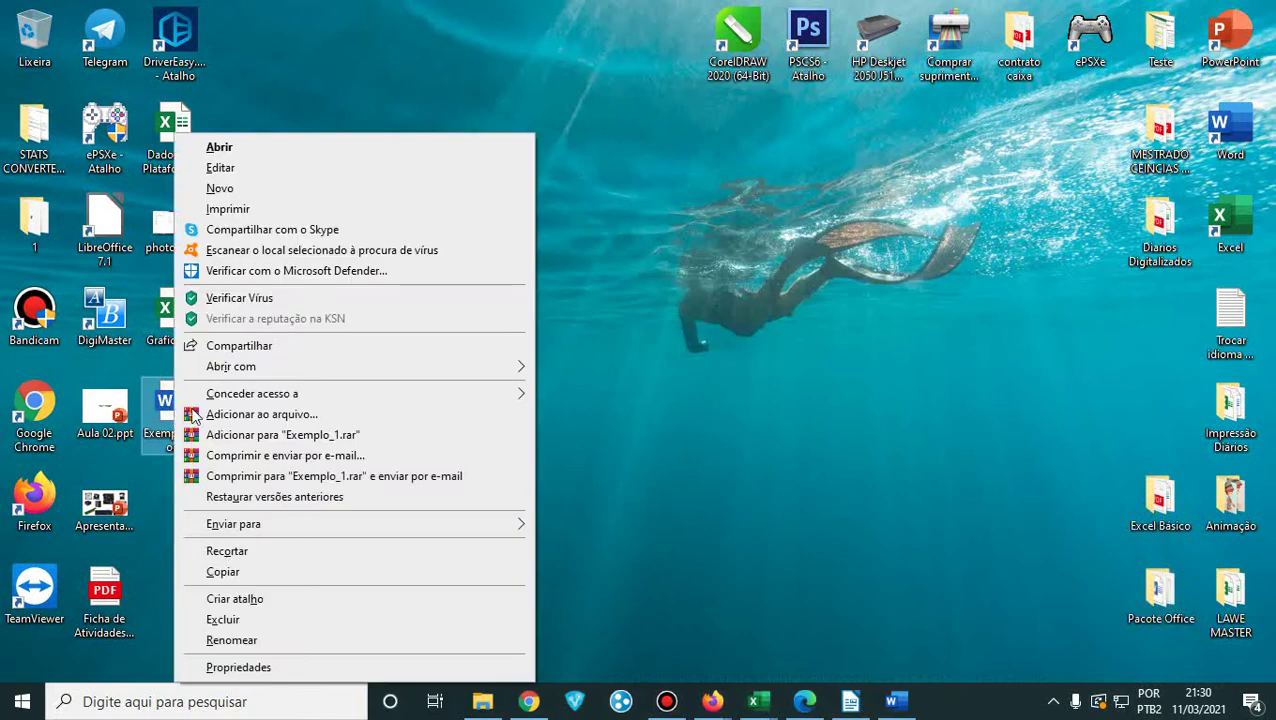
mouse_move(436, 366)
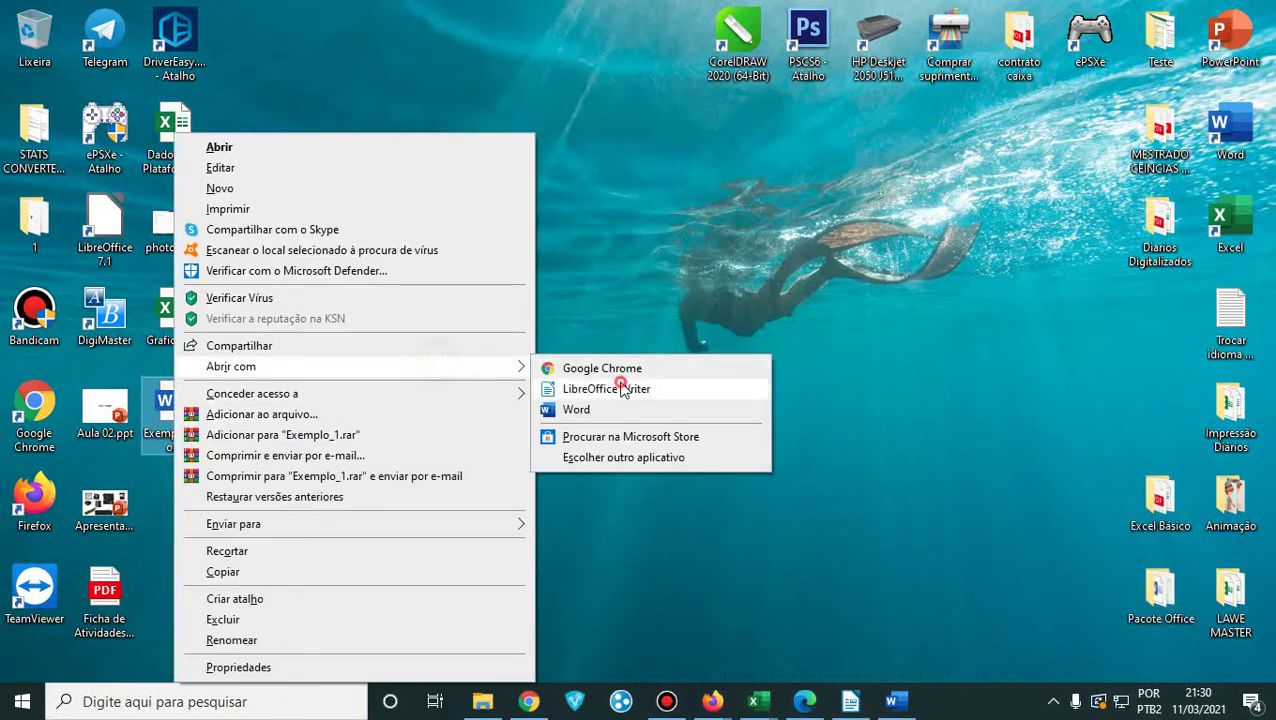
click(622, 388)
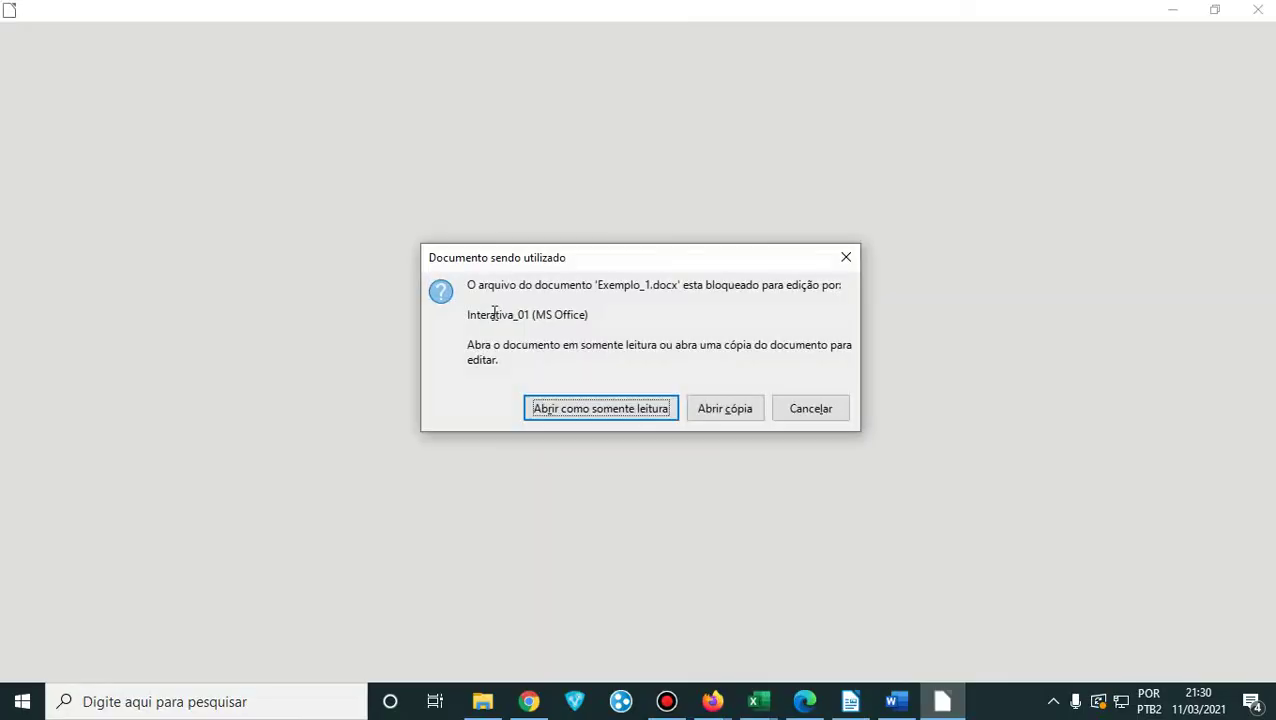
click(740, 416)
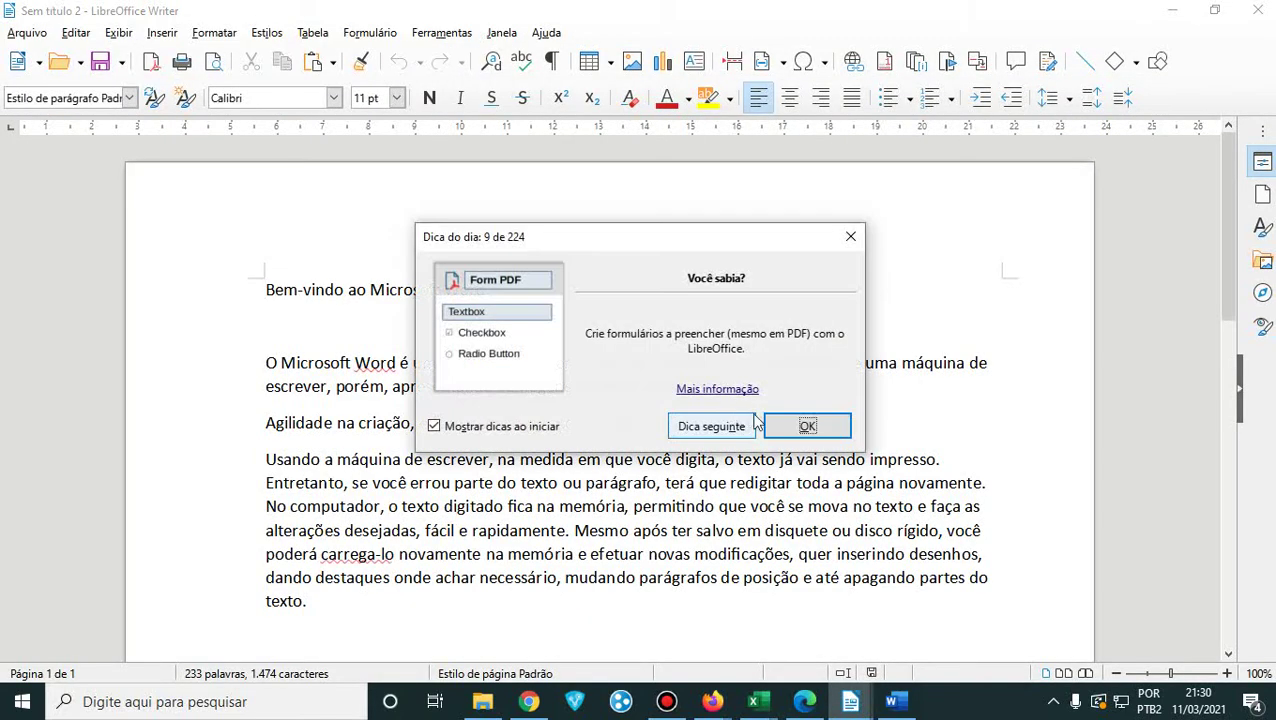
click(805, 430)
- Look through the whole text of the opened copy, from the title to the final Excel paragraph
scroll(602, 357, down, 7)
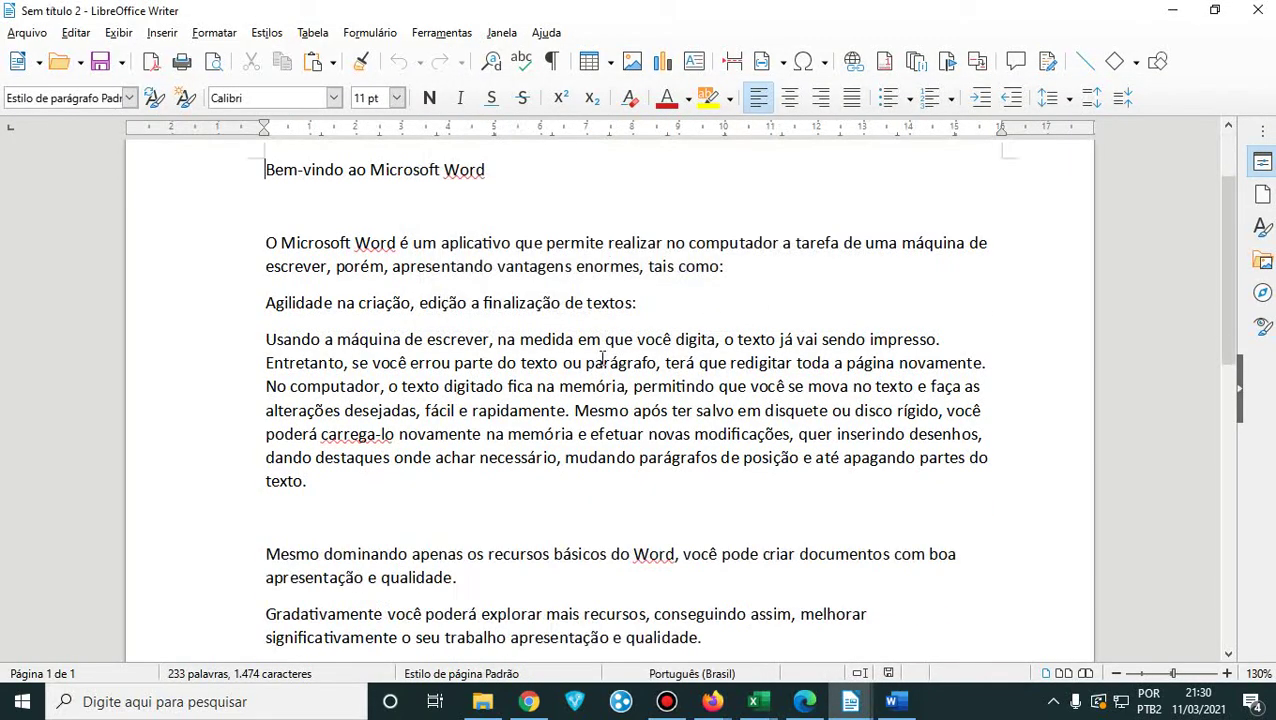
scroll(602, 357, down, 7)
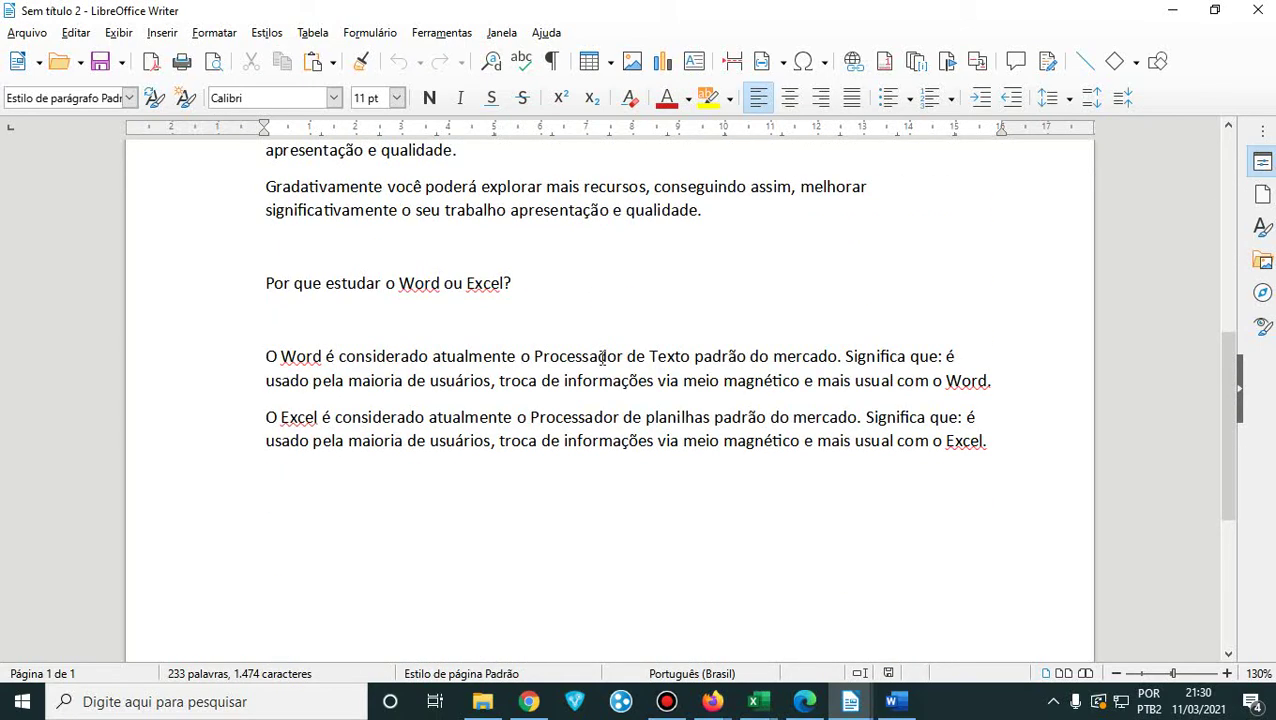
scroll(602, 360, up, 3)
scroll(602, 357, up, 1)
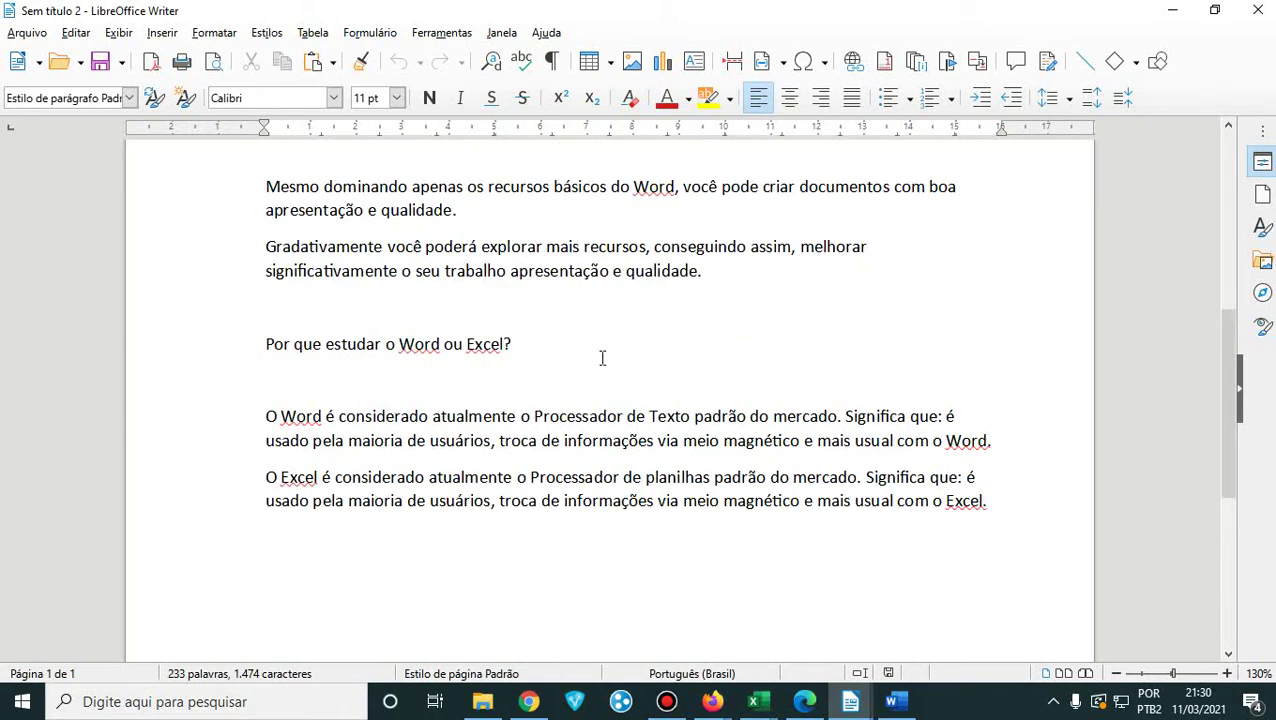
scroll(602, 358, up, 3)
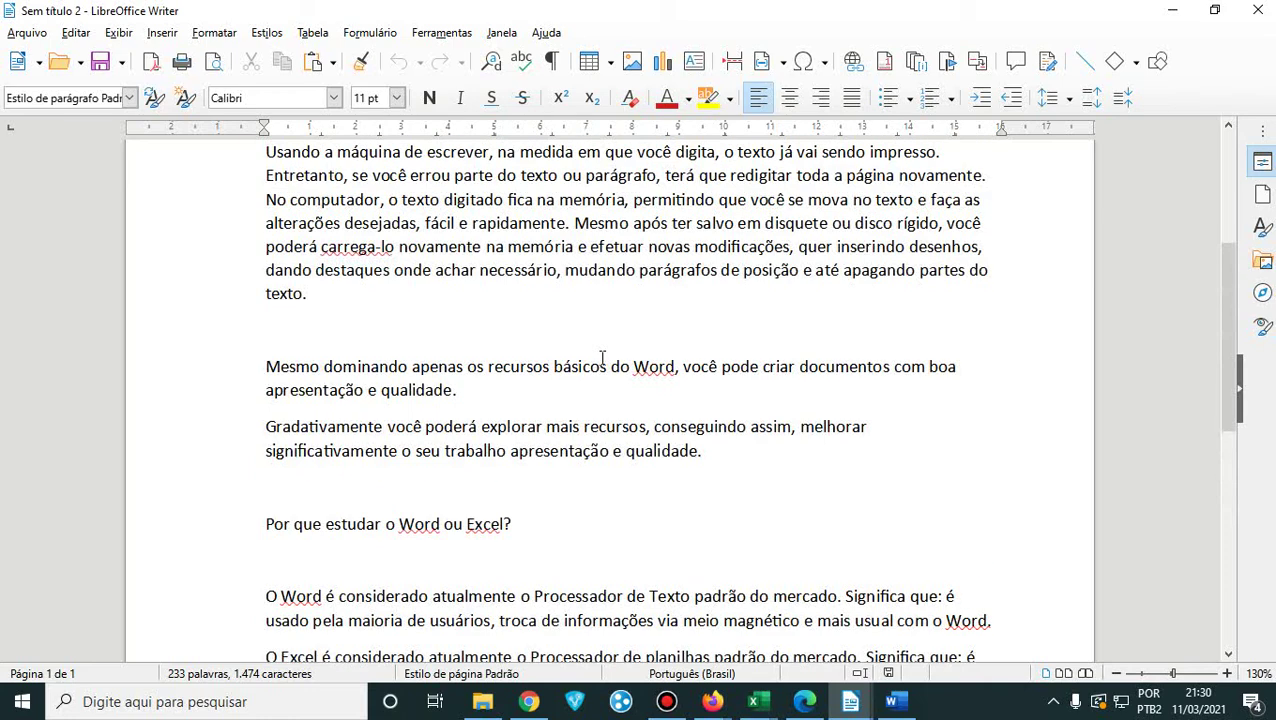
scroll(602, 358, up, 5)
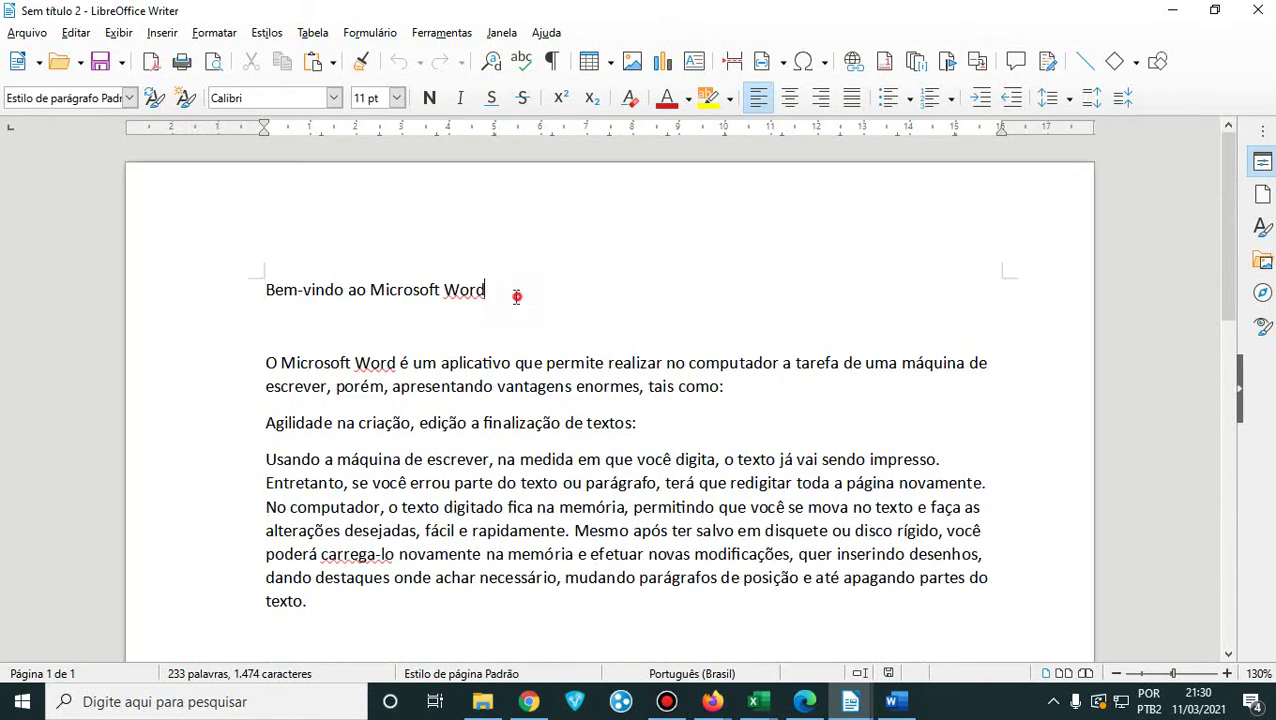
- Select the title line "Bem-vindo ao Microsoft Word" and examine its contextual formatting options and the page style settings
drag(516, 296, 242, 283)
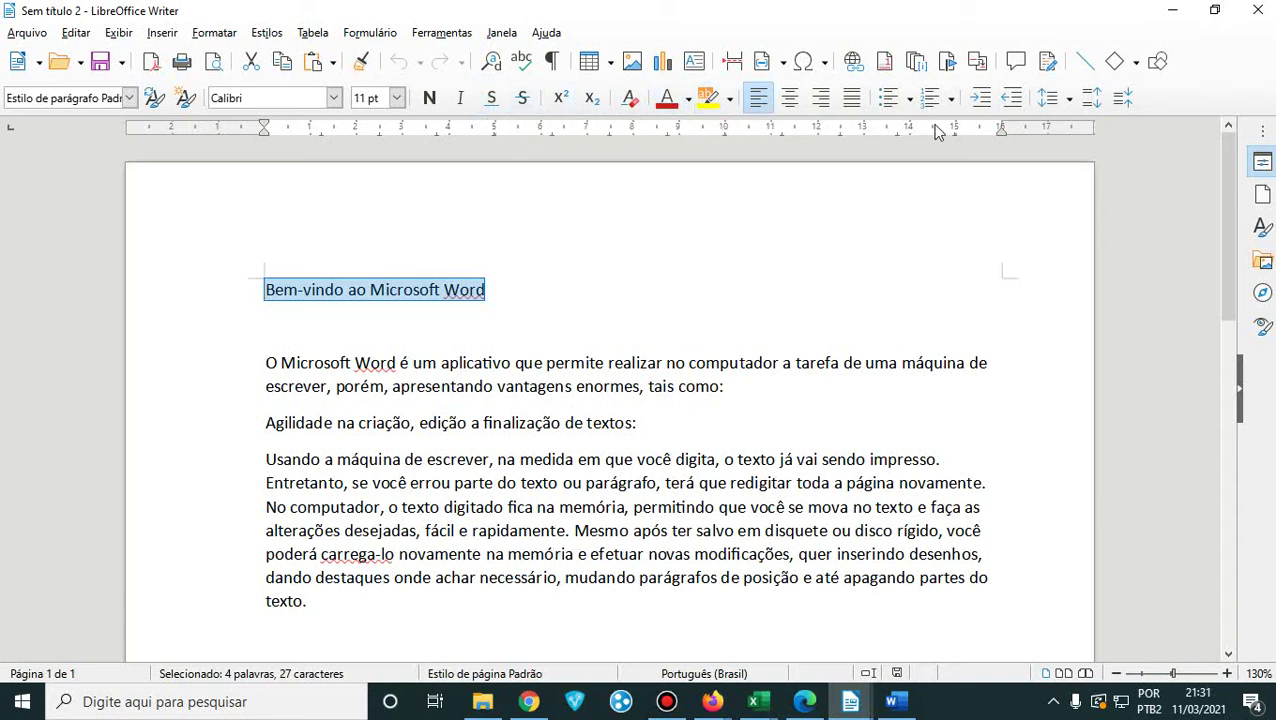
right_click(443, 289)
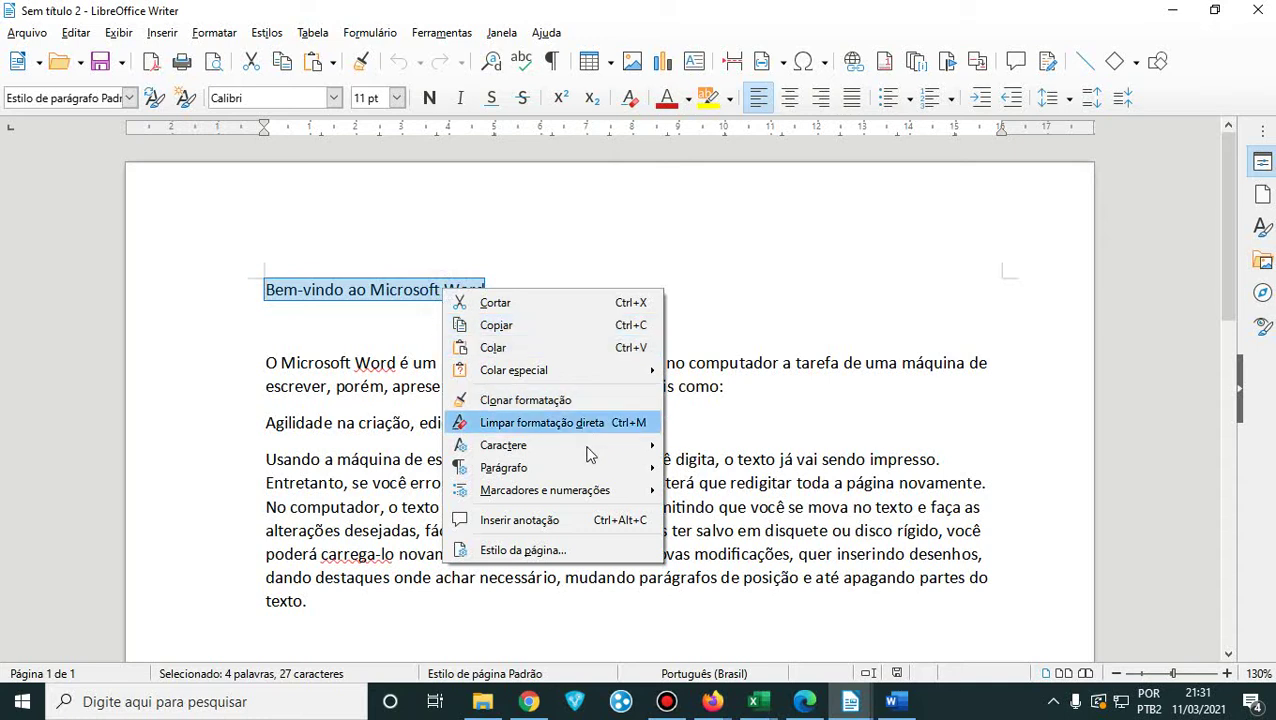
mouse_move(592, 482)
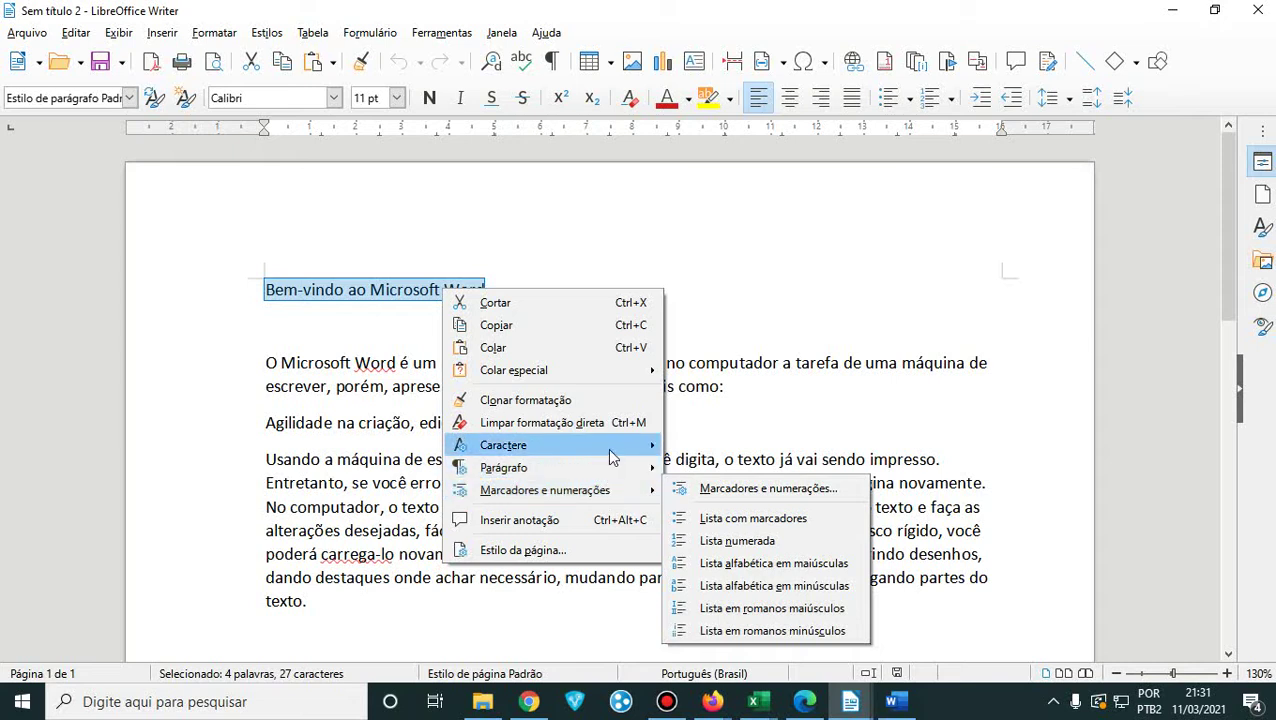
mouse_move(612, 456)
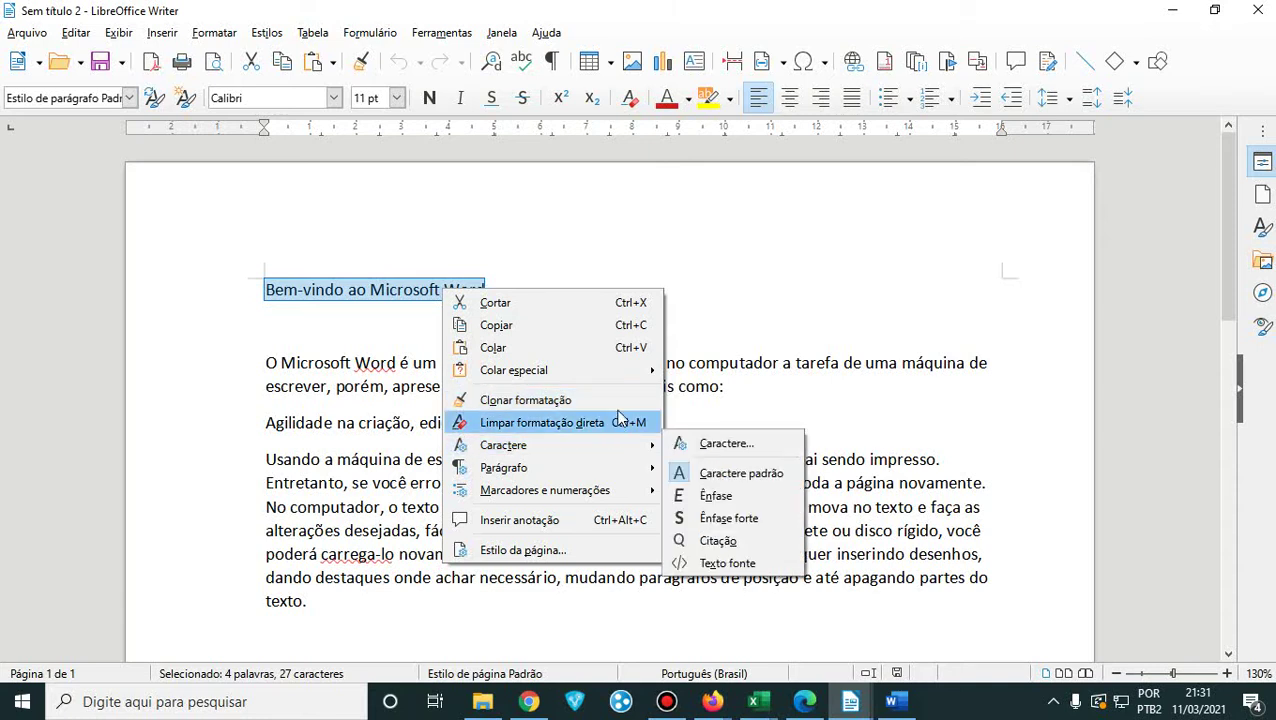
mouse_move(612, 378)
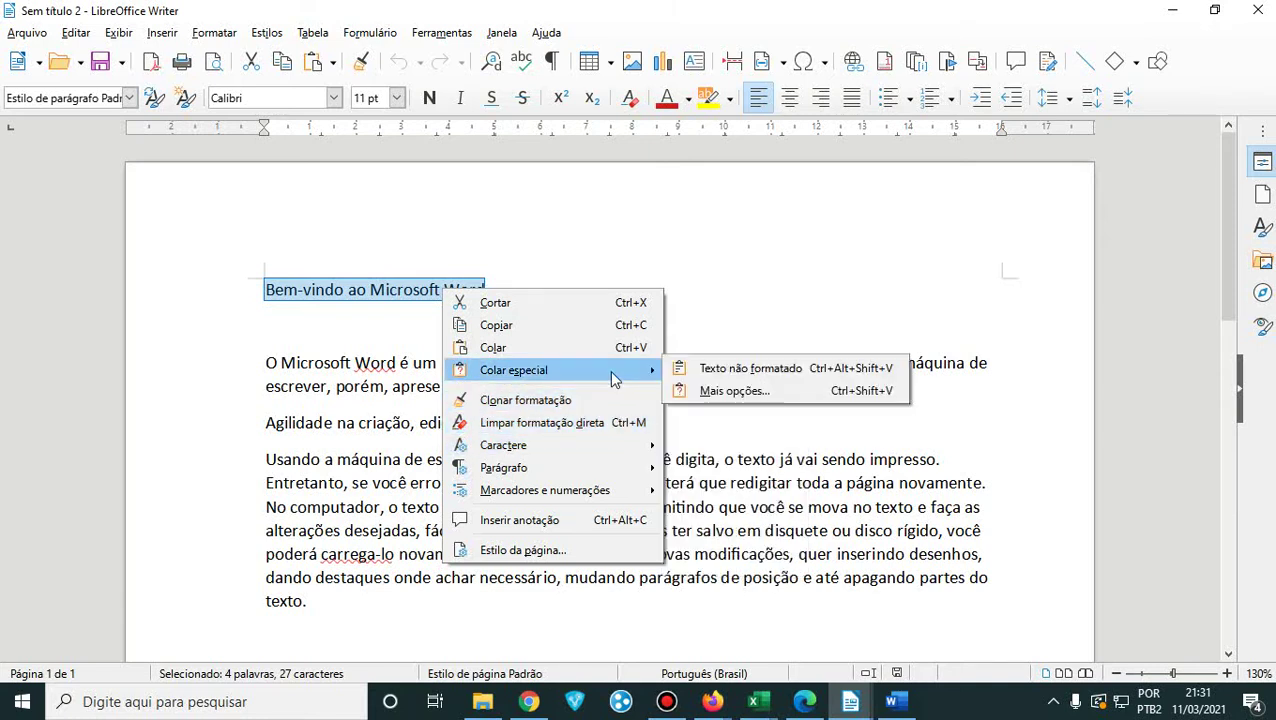
click(613, 551)
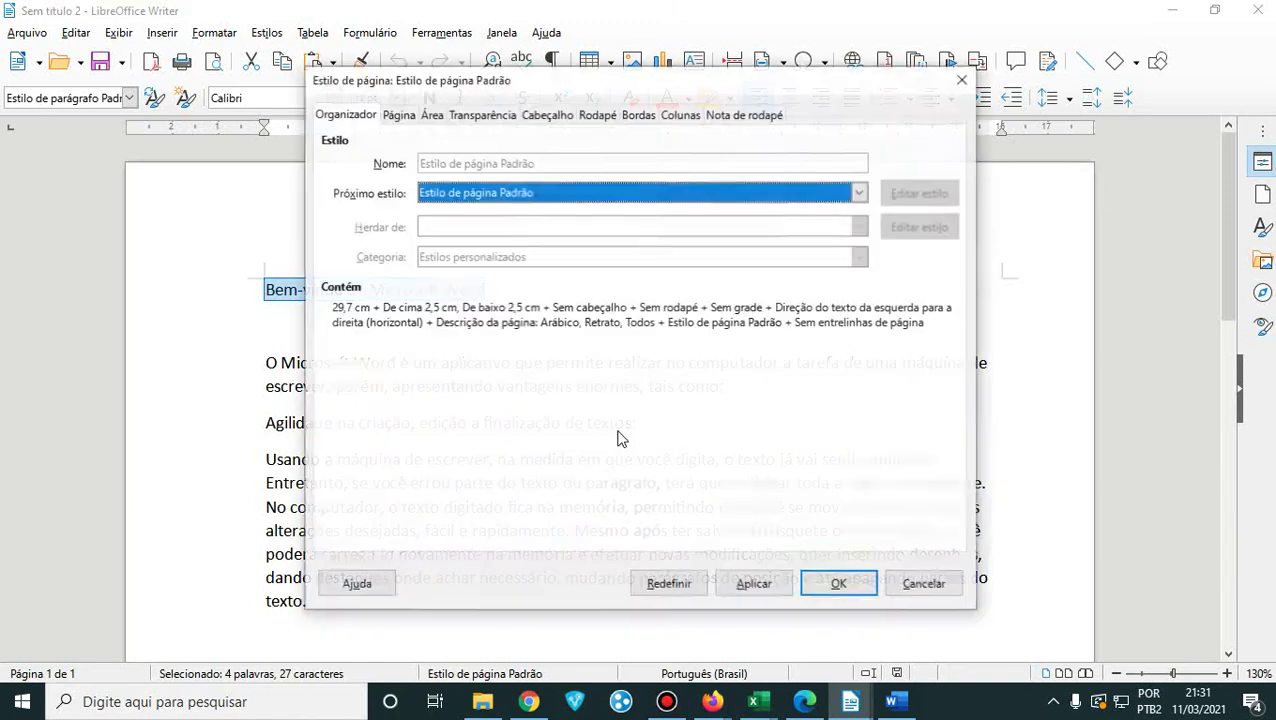
click(963, 79)
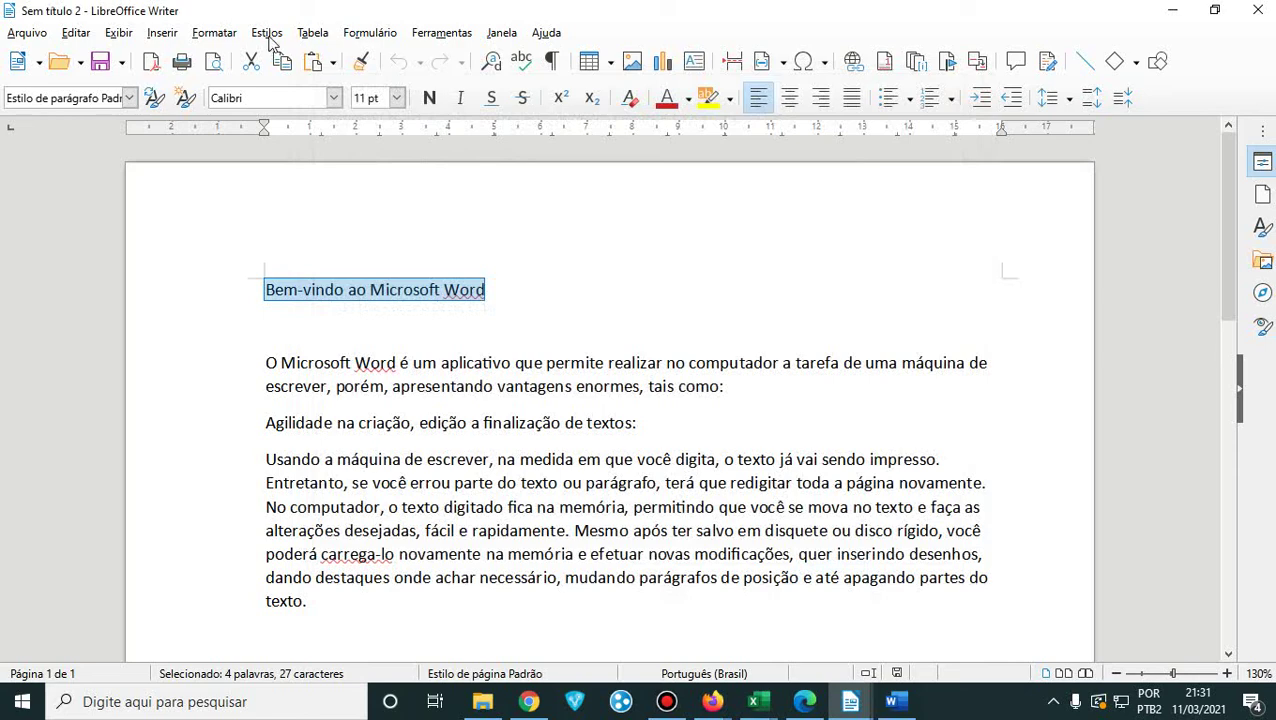
- Try the Versaletes text effect on the title line, undo it and deselect the title
click(214, 33)
mouse_move(303, 53)
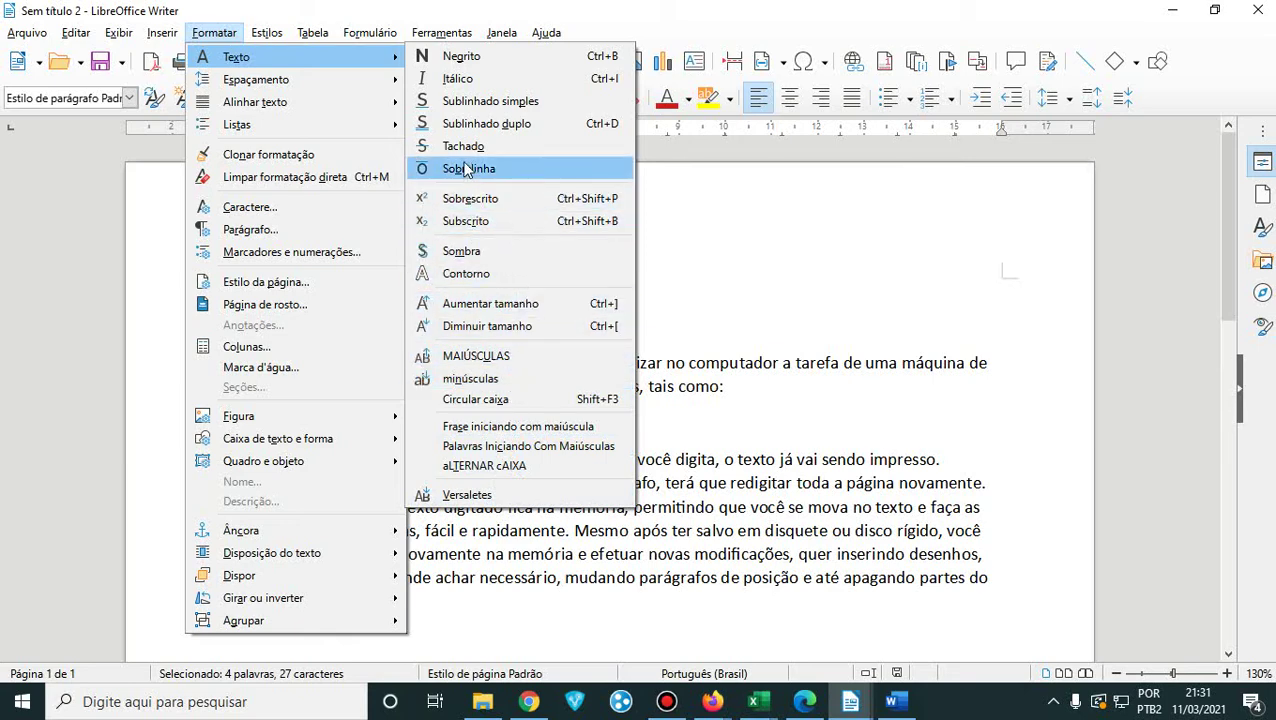
click(214, 32)
click(267, 32)
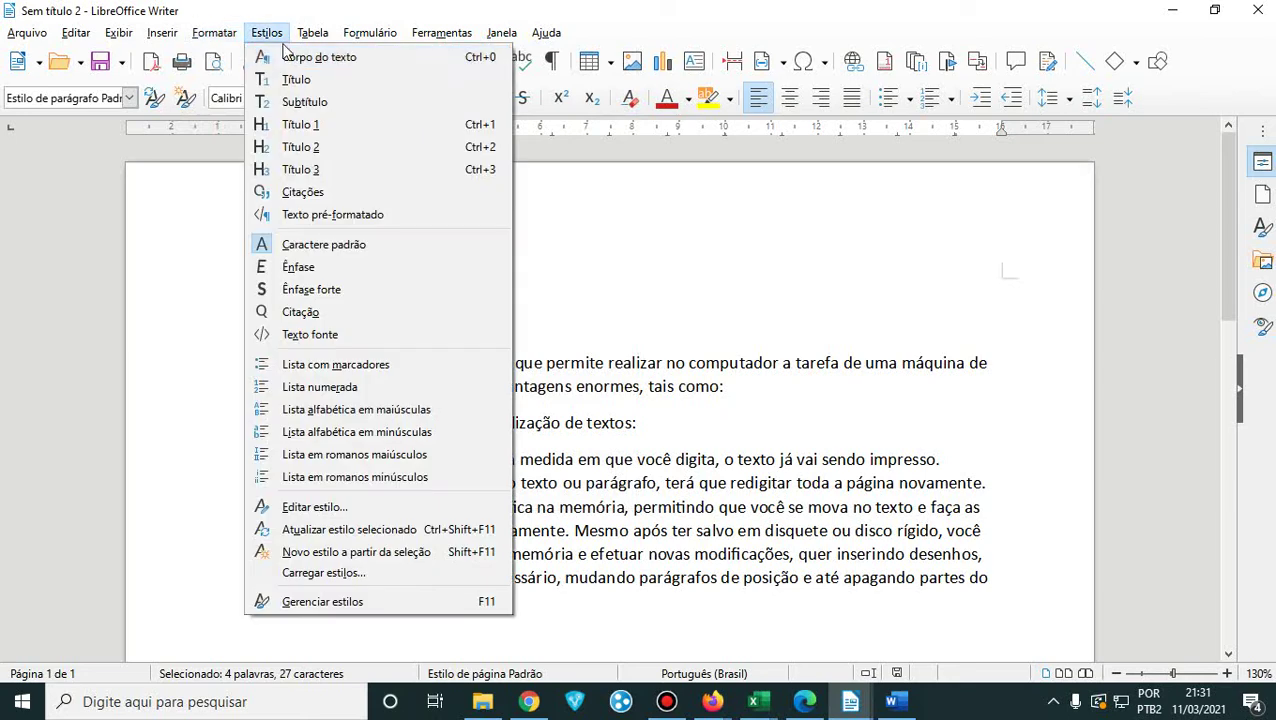
mouse_move(214, 30)
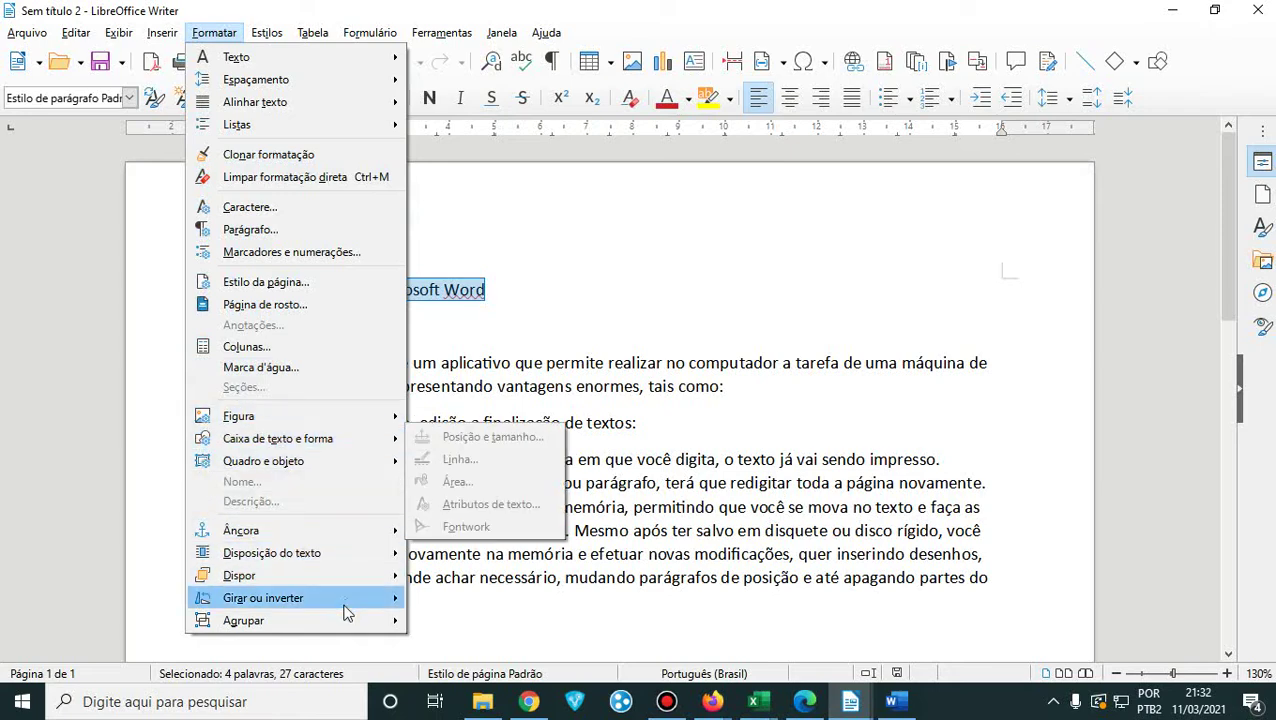
mouse_move(228, 66)
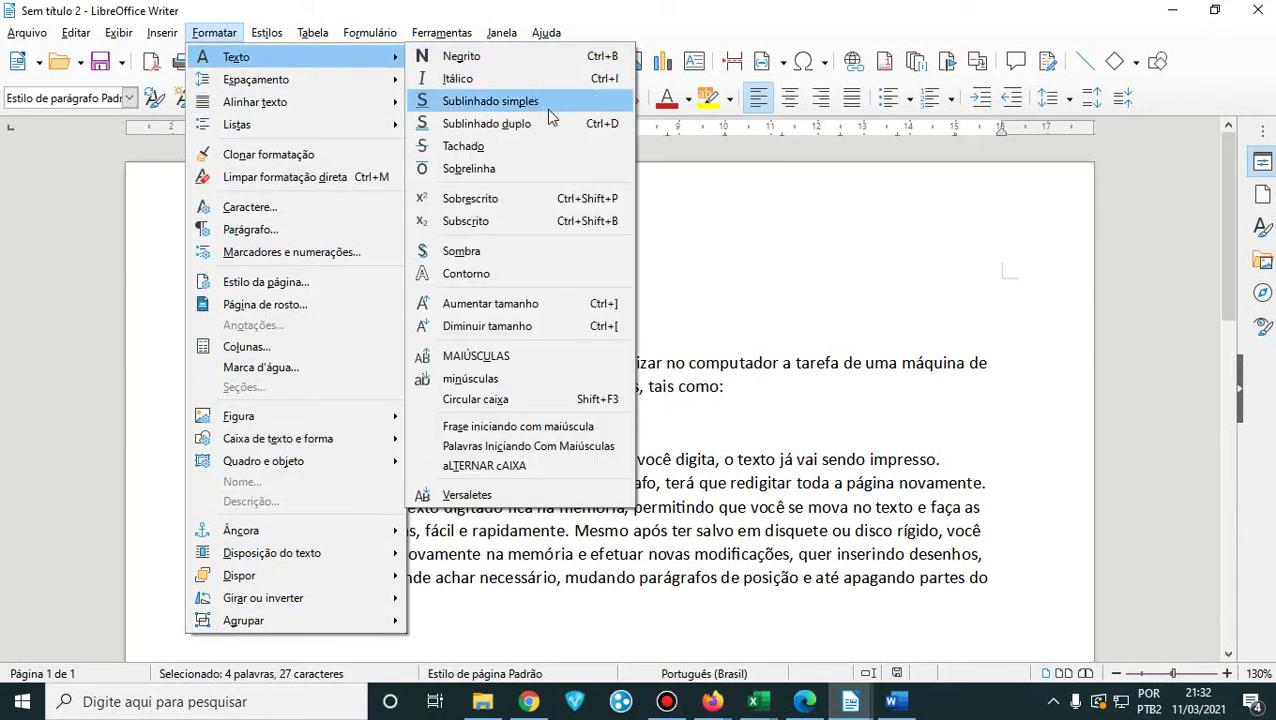
click(571, 498)
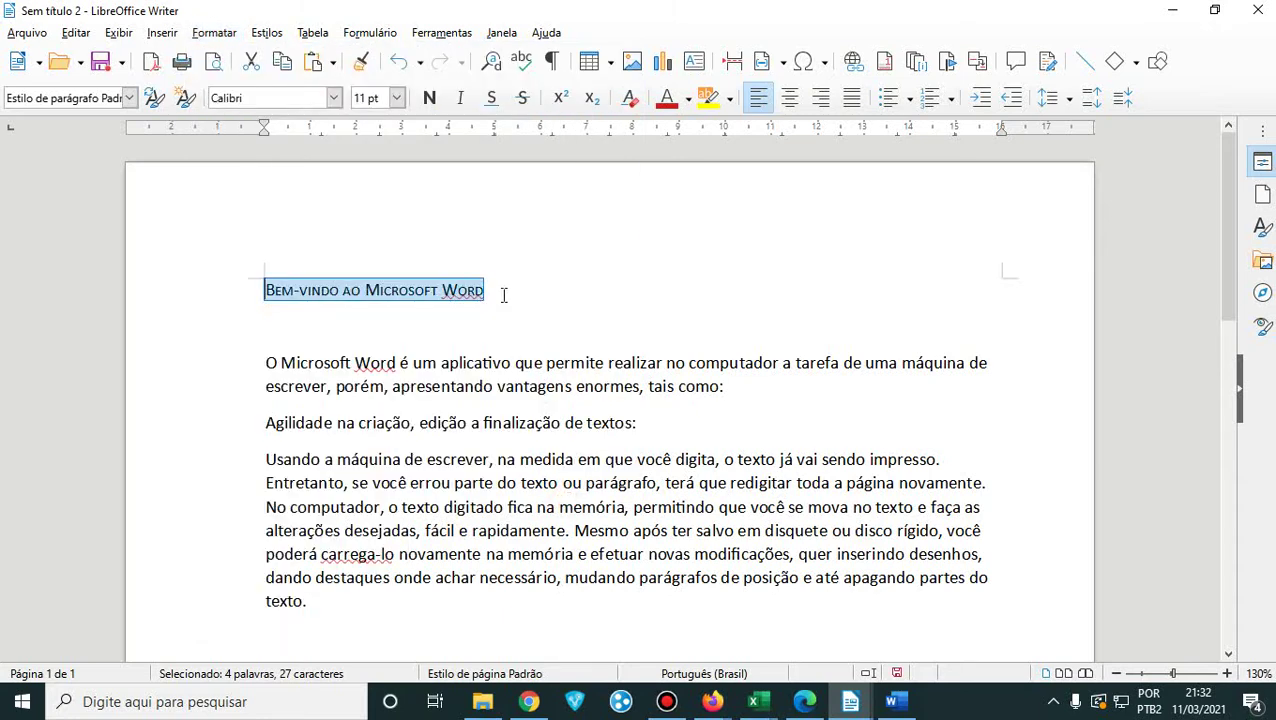
key(ctrl+z)
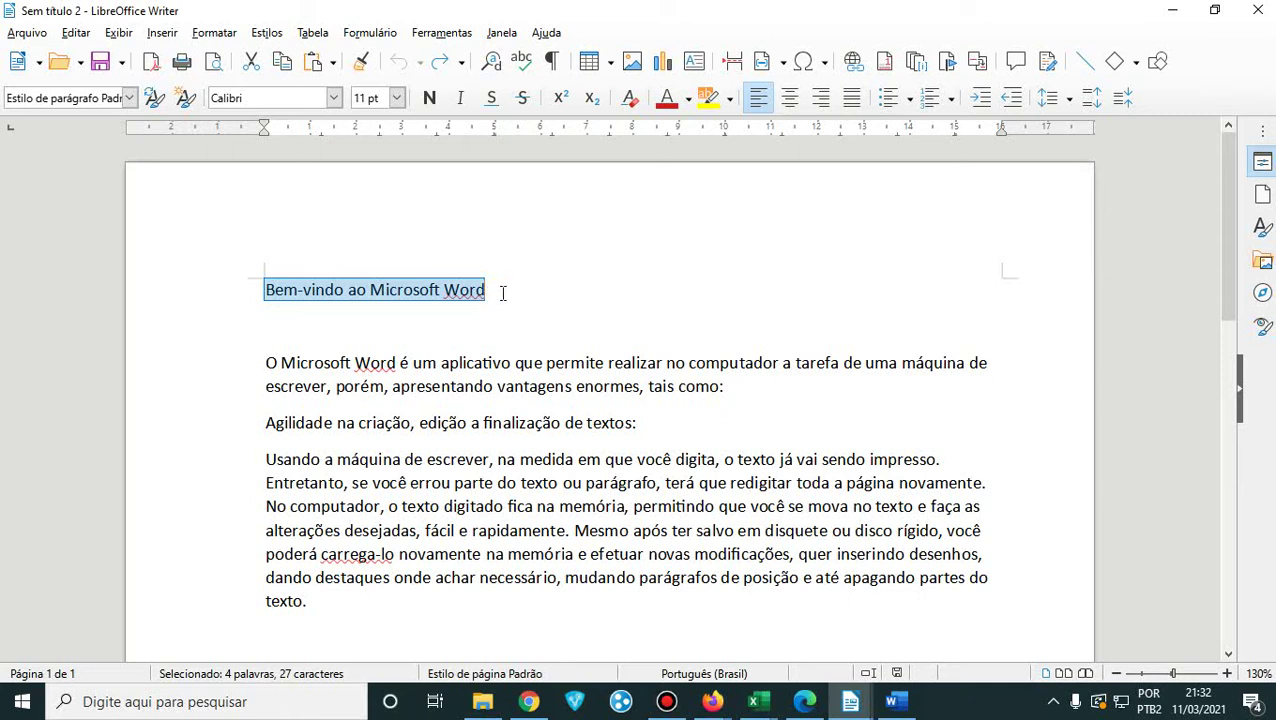
click(502, 291)
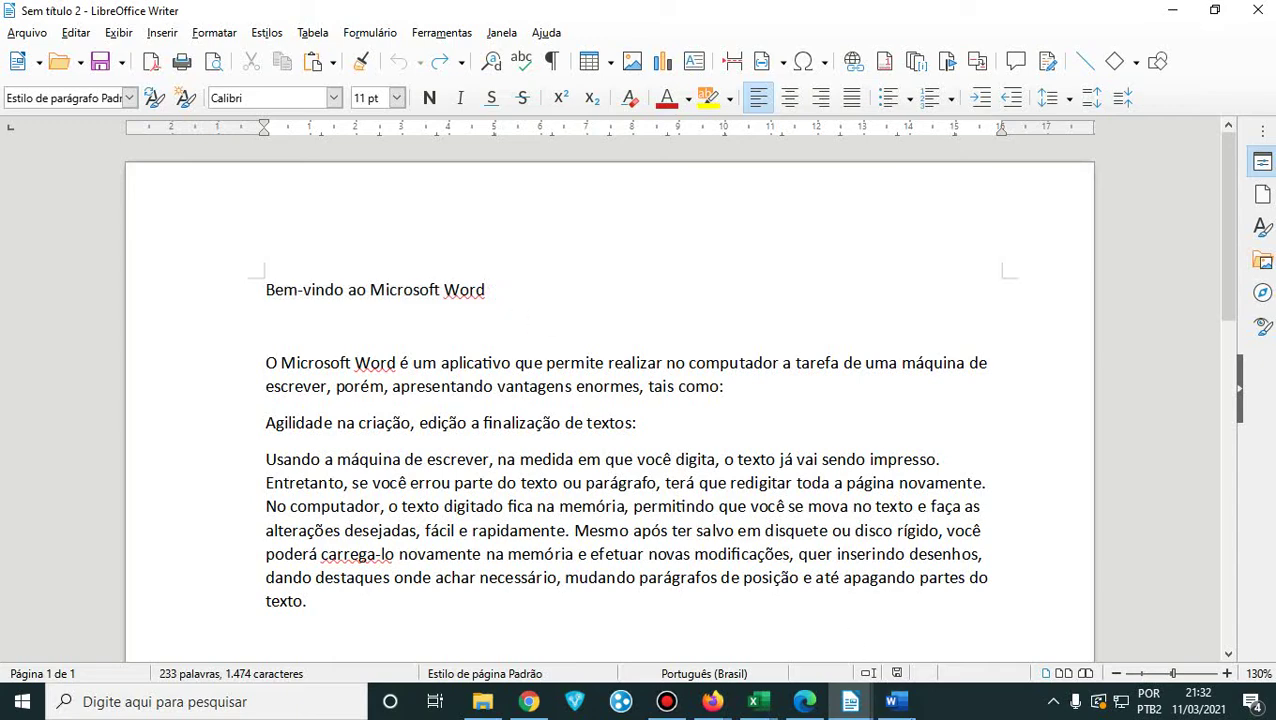
- Switch to Word, examine the underline styles offered for the selected text, including Somente palavras, and return to LibreOffice Writer without changes
click(895, 701)
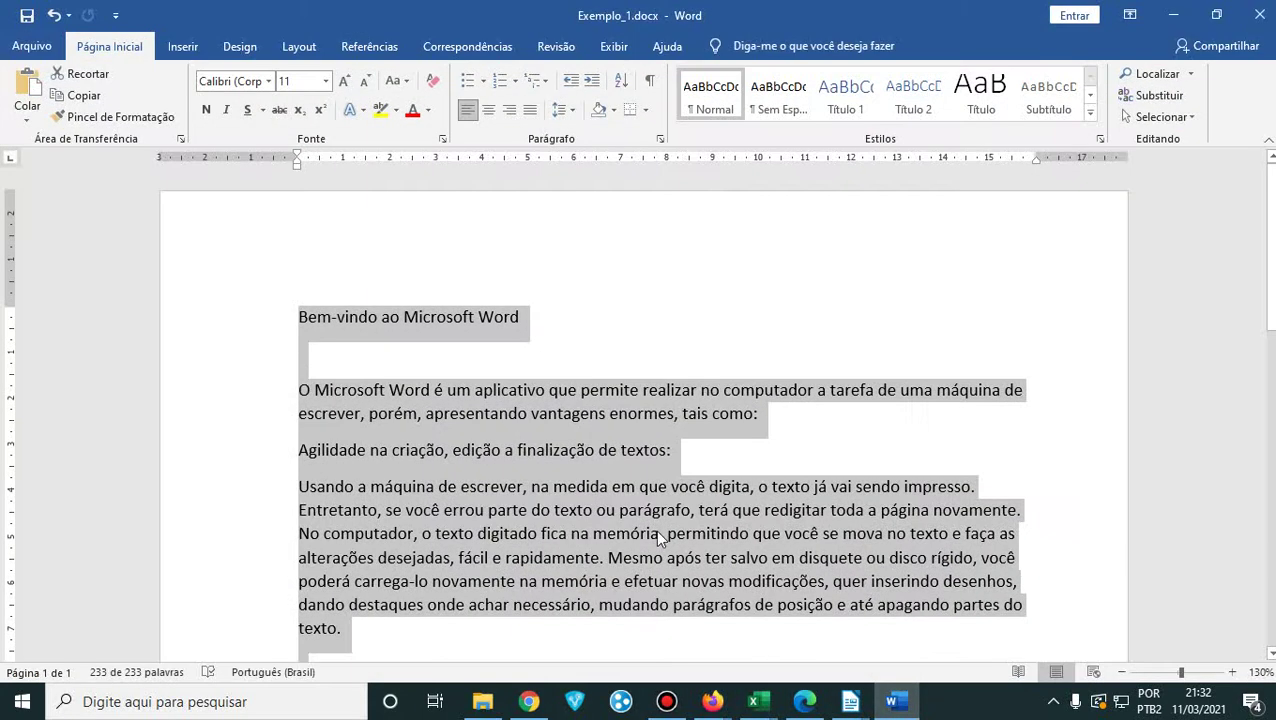
click(262, 110)
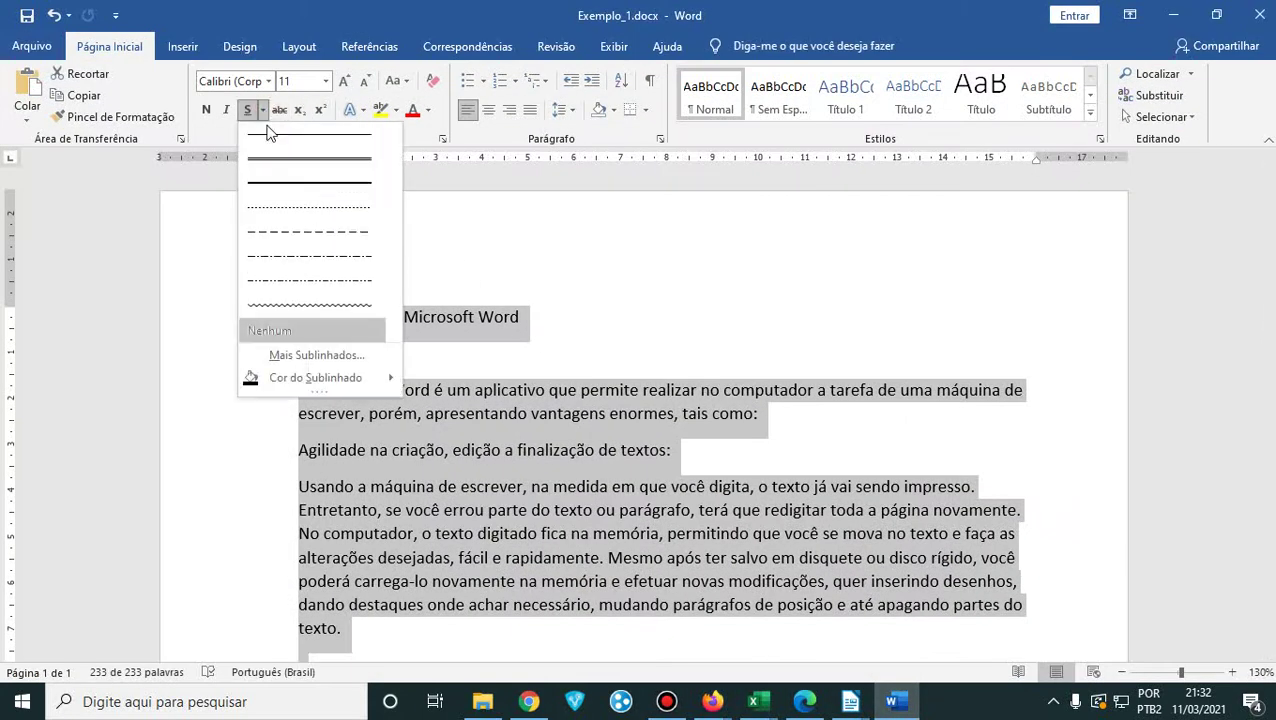
click(333, 355)
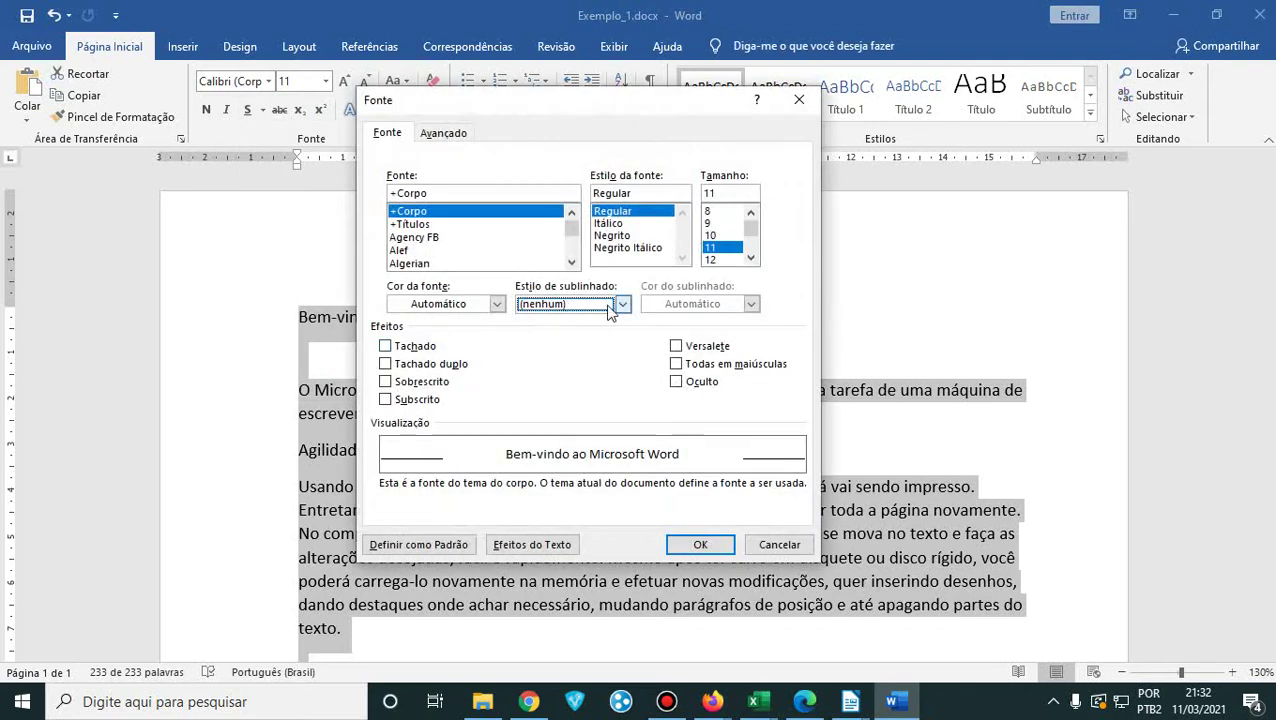
click(622, 303)
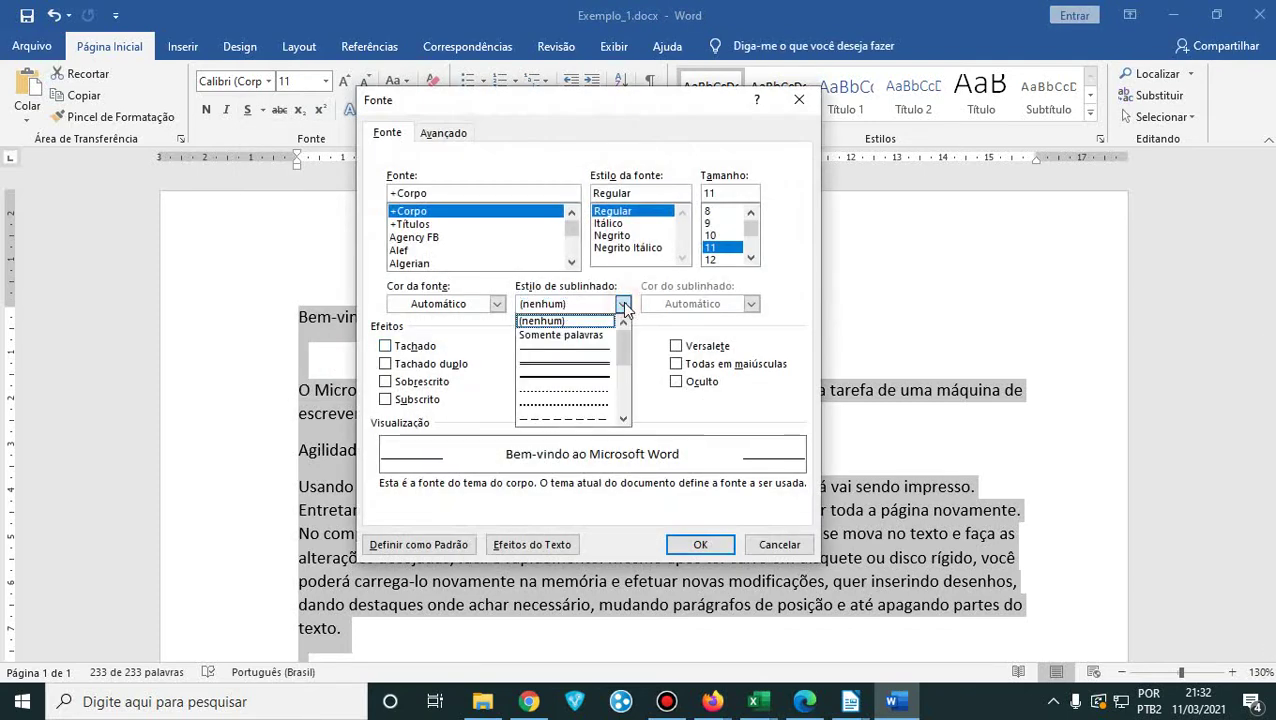
click(802, 112)
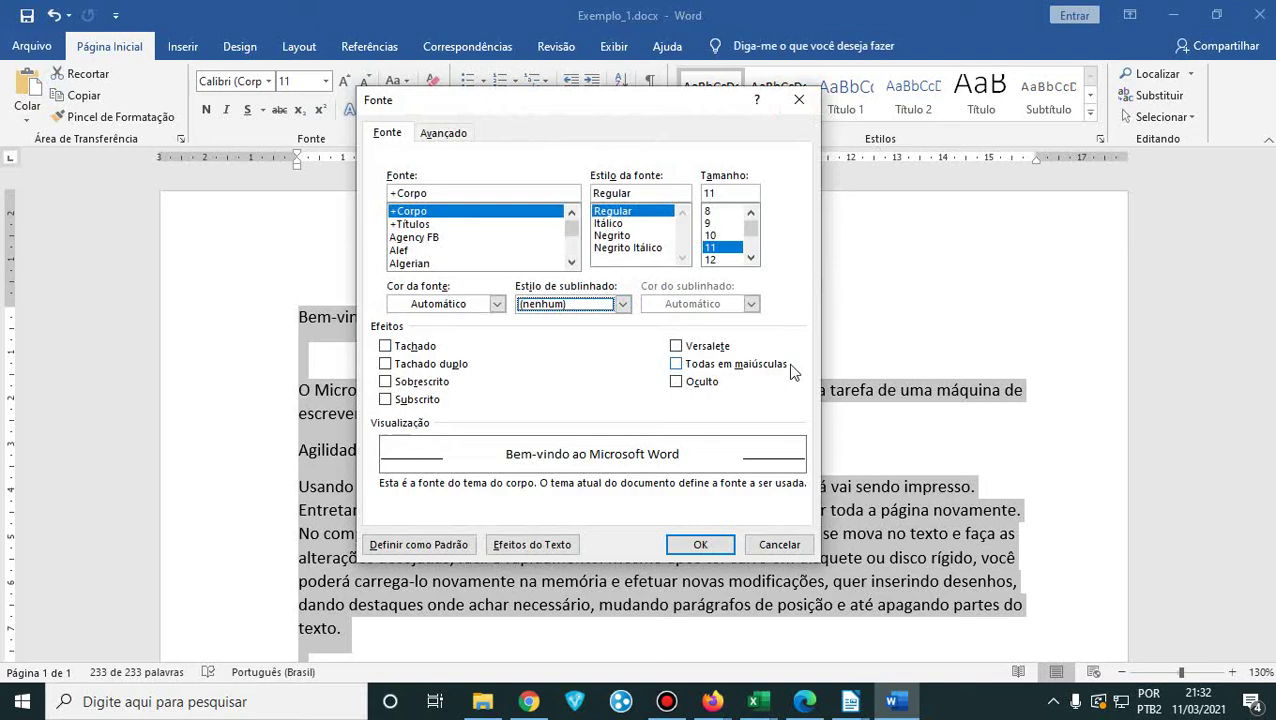
click(799, 100)
click(1171, 16)
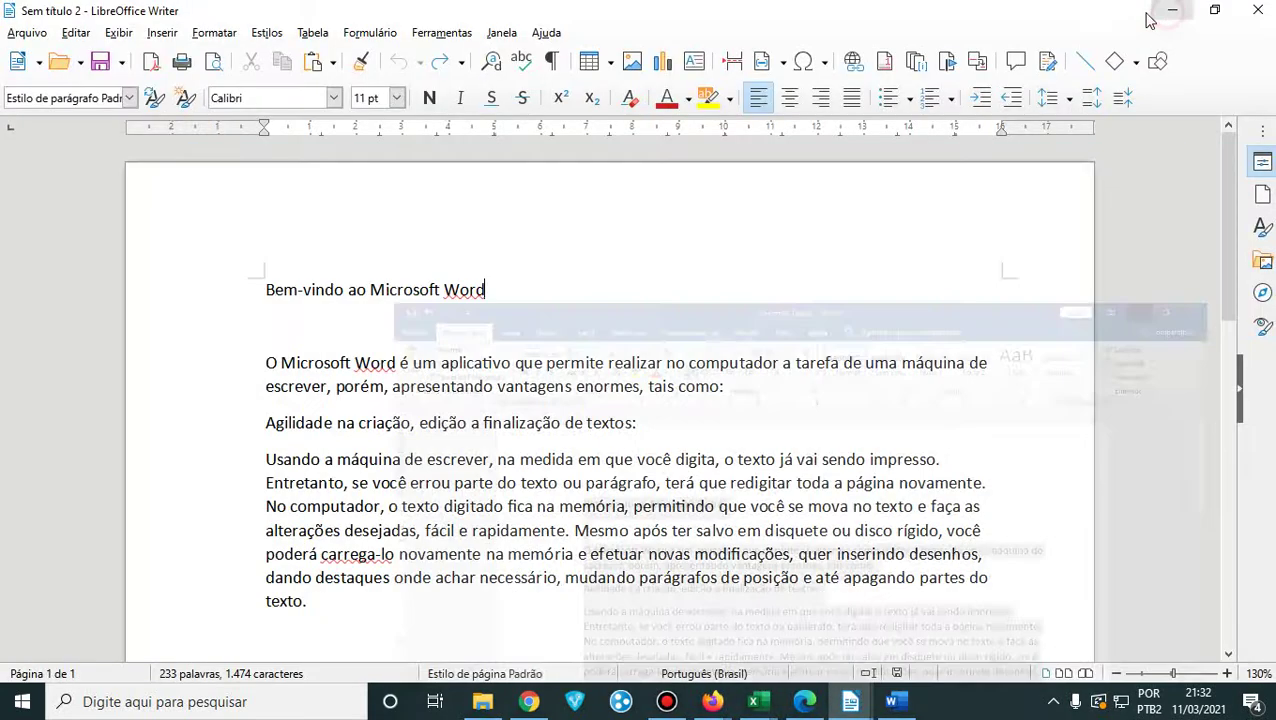
- Underline "Bem" and "vindo" separately in the title line
drag(300, 289, 254, 289)
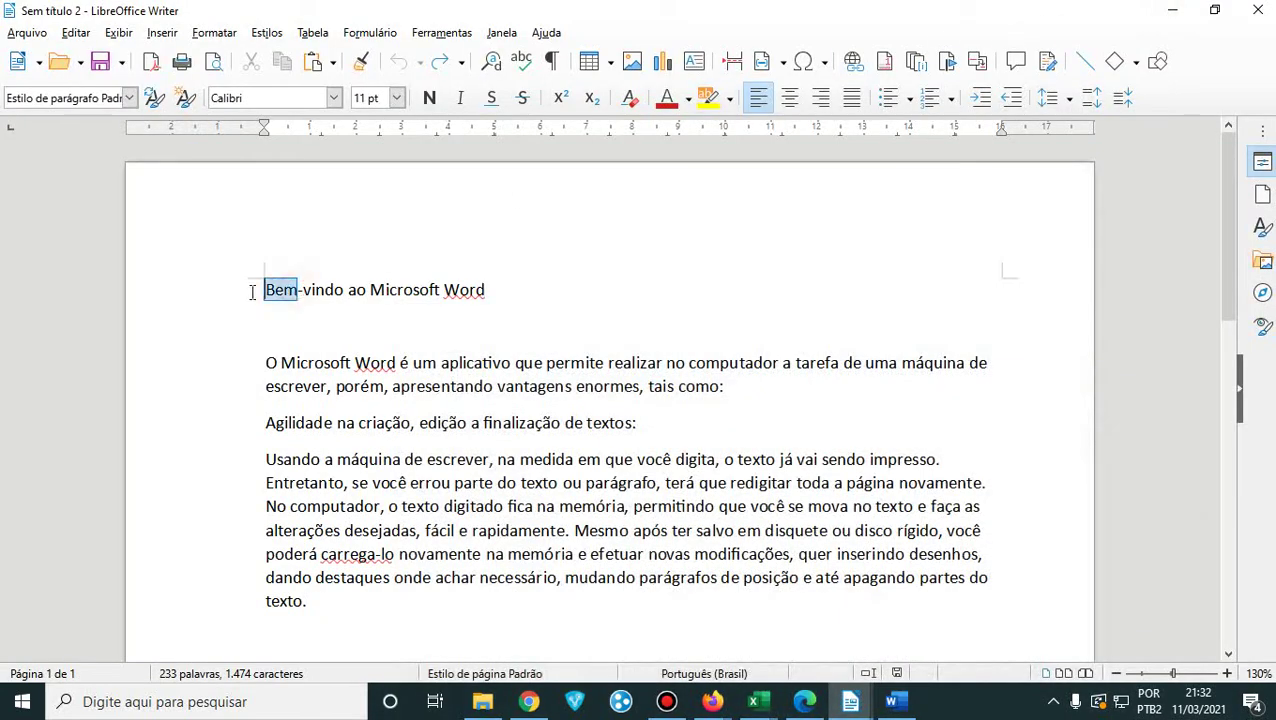
click(491, 97)
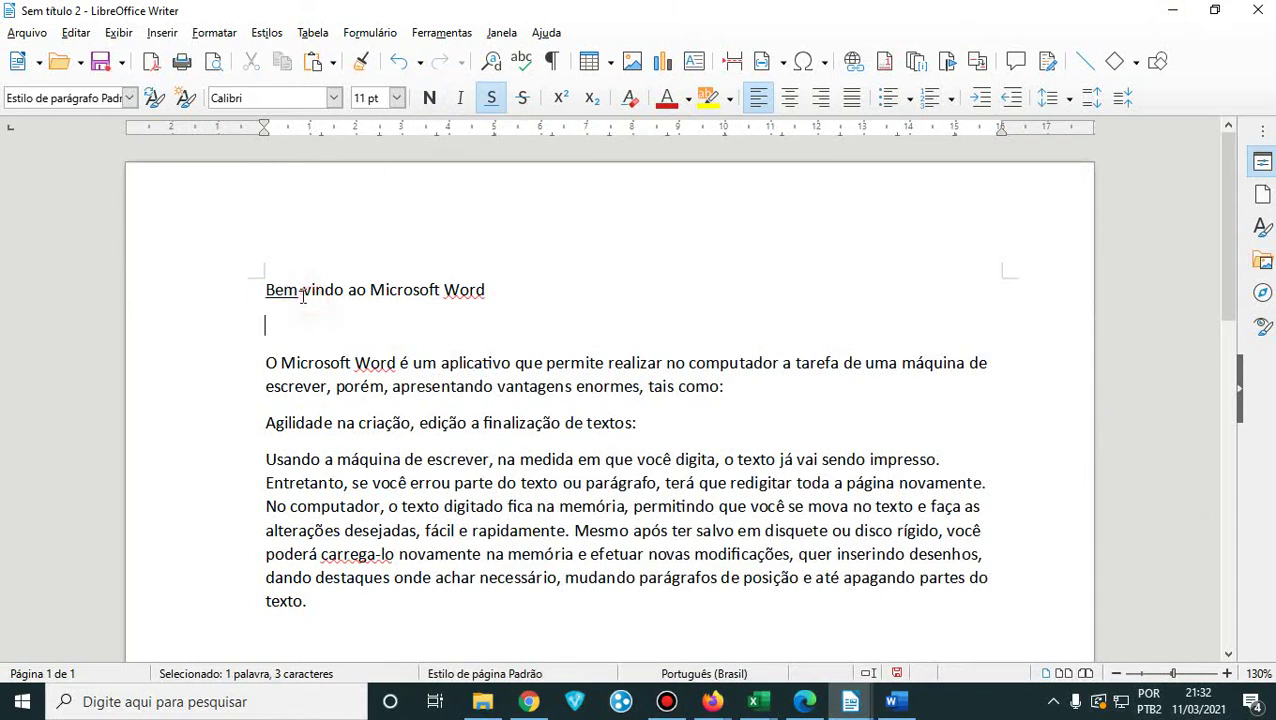
drag(302, 289, 345, 289)
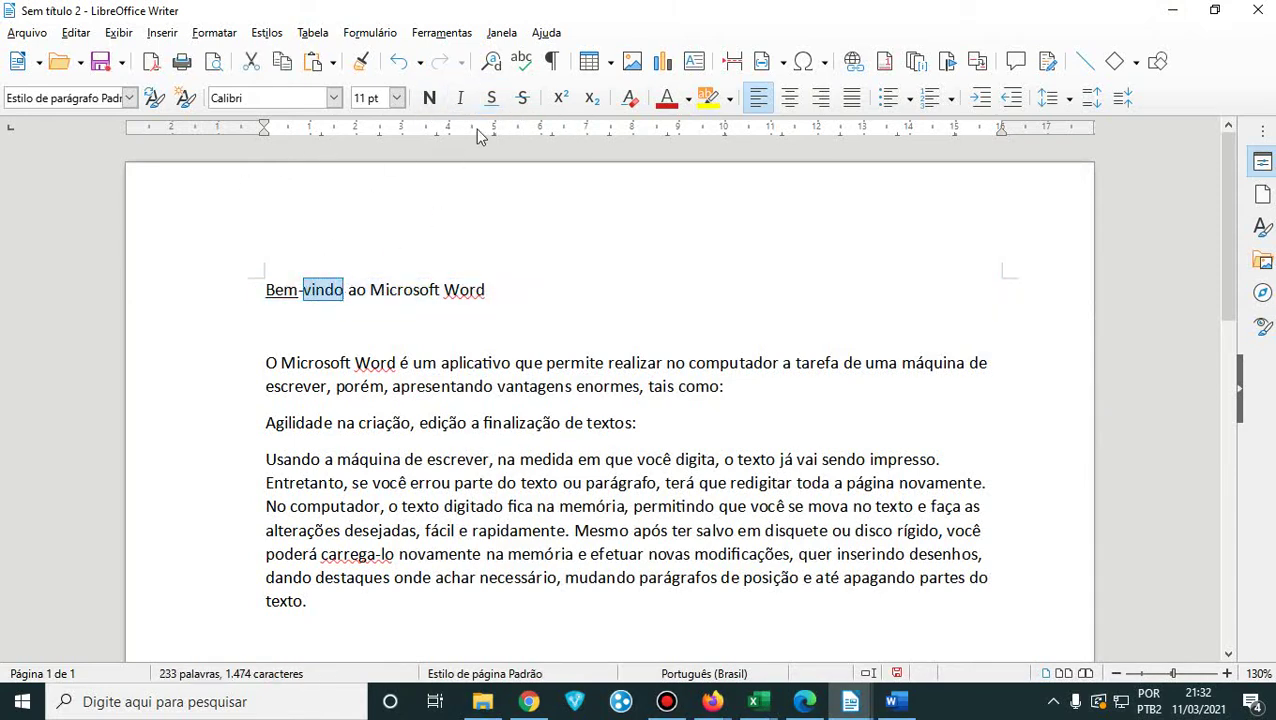
click(491, 97)
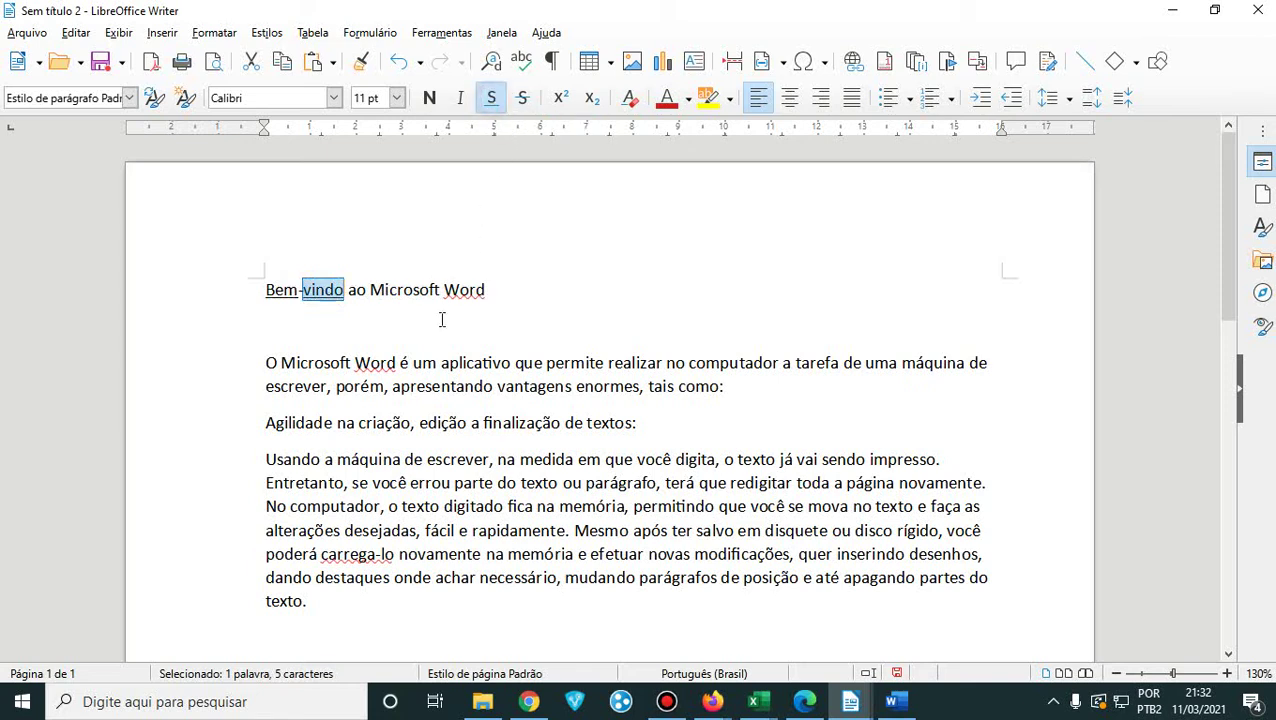
click(437, 320)
- Underline the remaining title words "ao", "Microsoft" and "Word", leaving the space after "vindo" plain, and deselect the text
drag(349, 290, 366, 290)
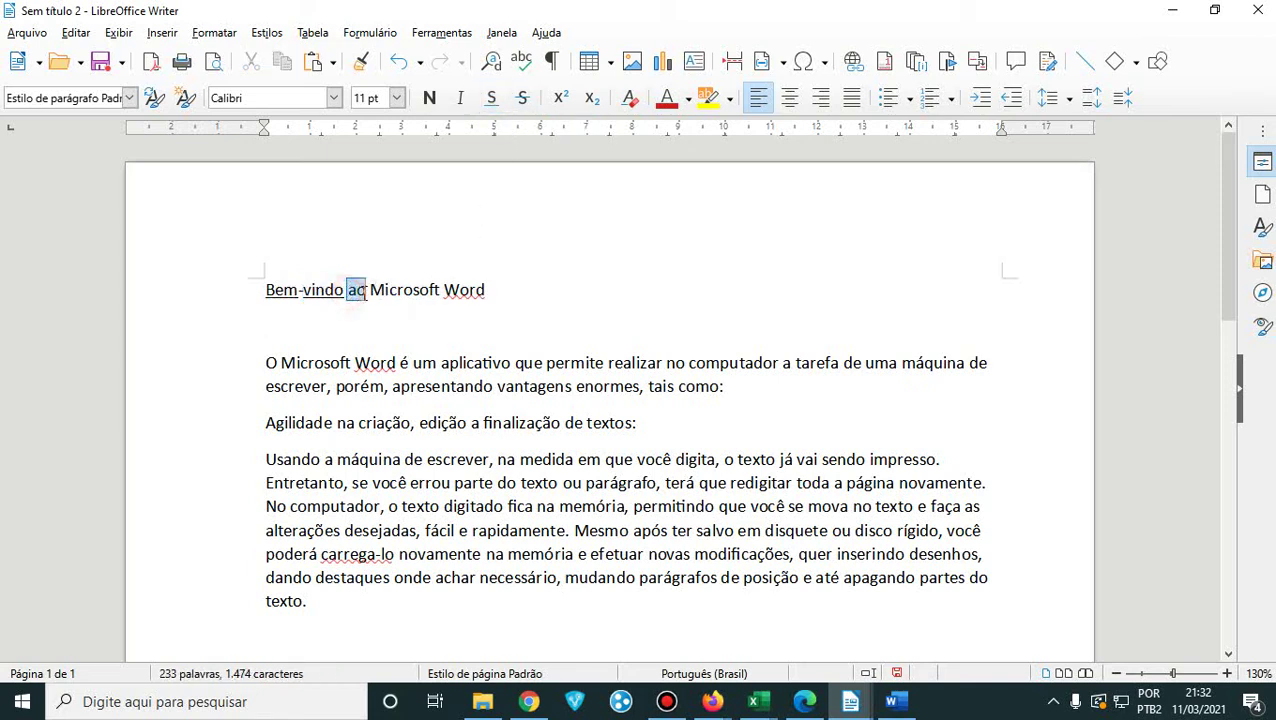
click(491, 97)
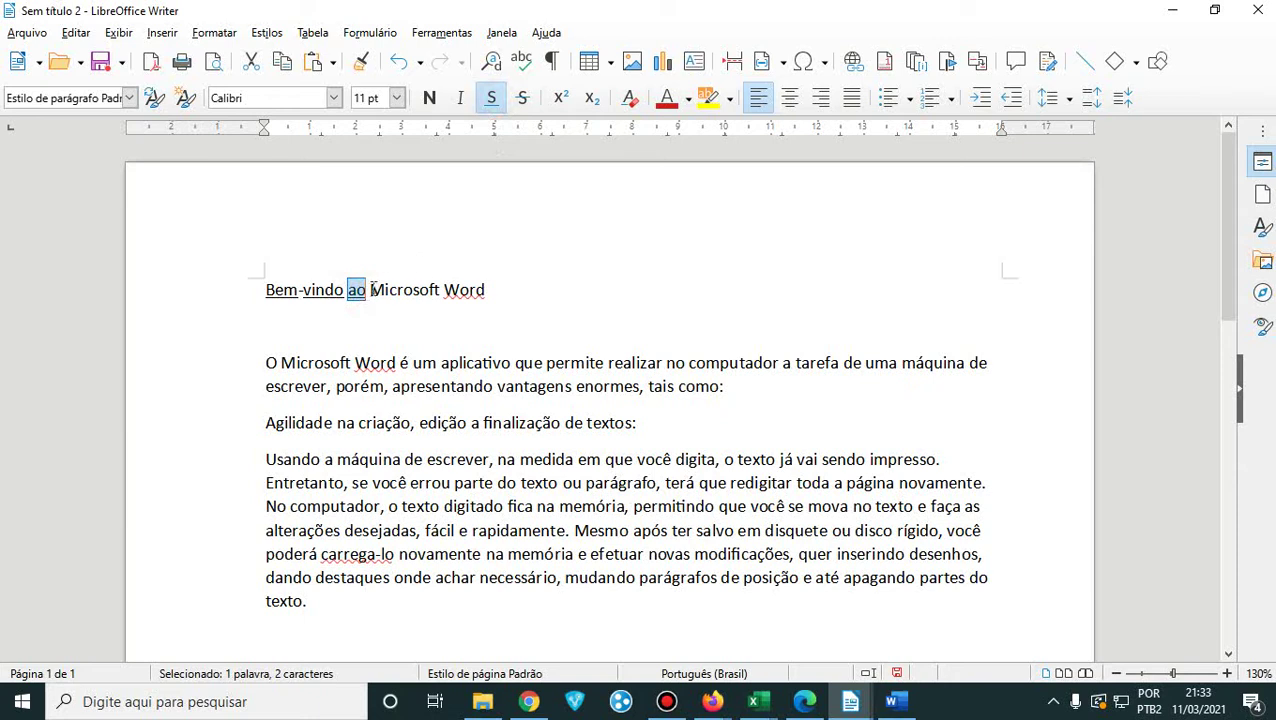
drag(372, 290, 486, 290)
click(491, 97)
click(491, 97)
click(544, 316)
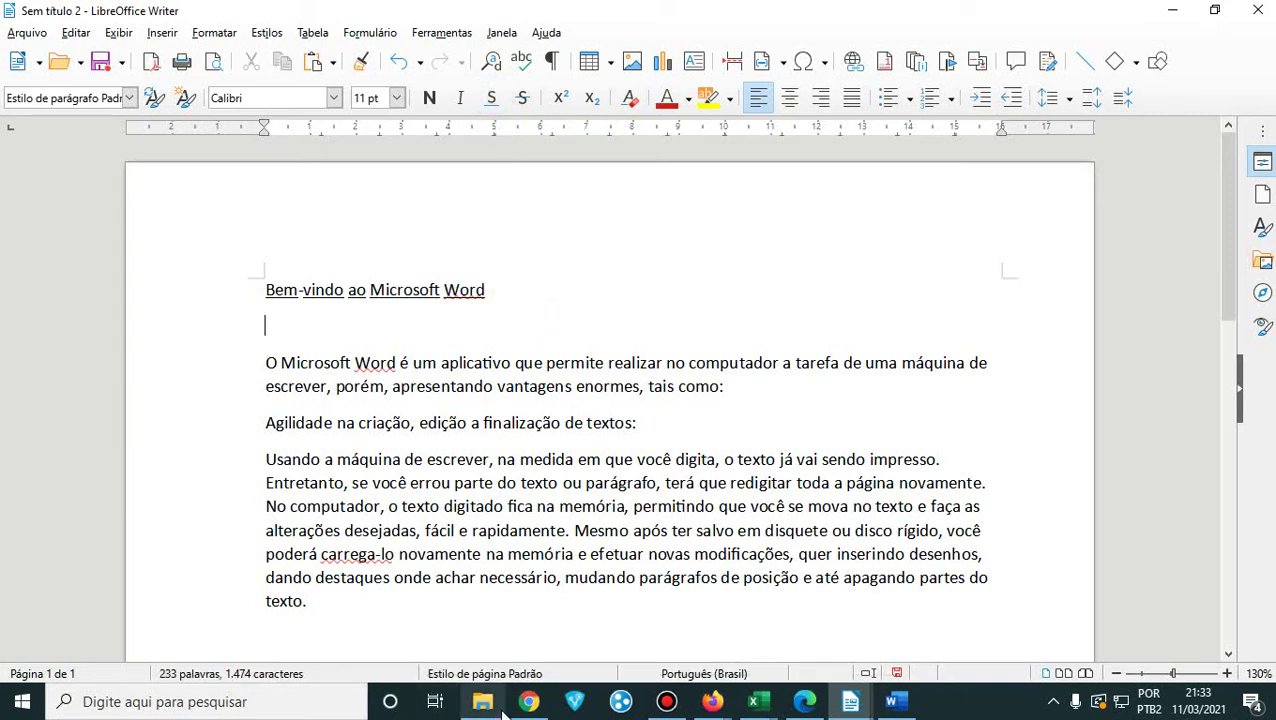
- Switch to Chrome and search Google in a new tab for "estilo sublinhar somente palavras no broffice"
mouse_move(529, 700)
click(571, 590)
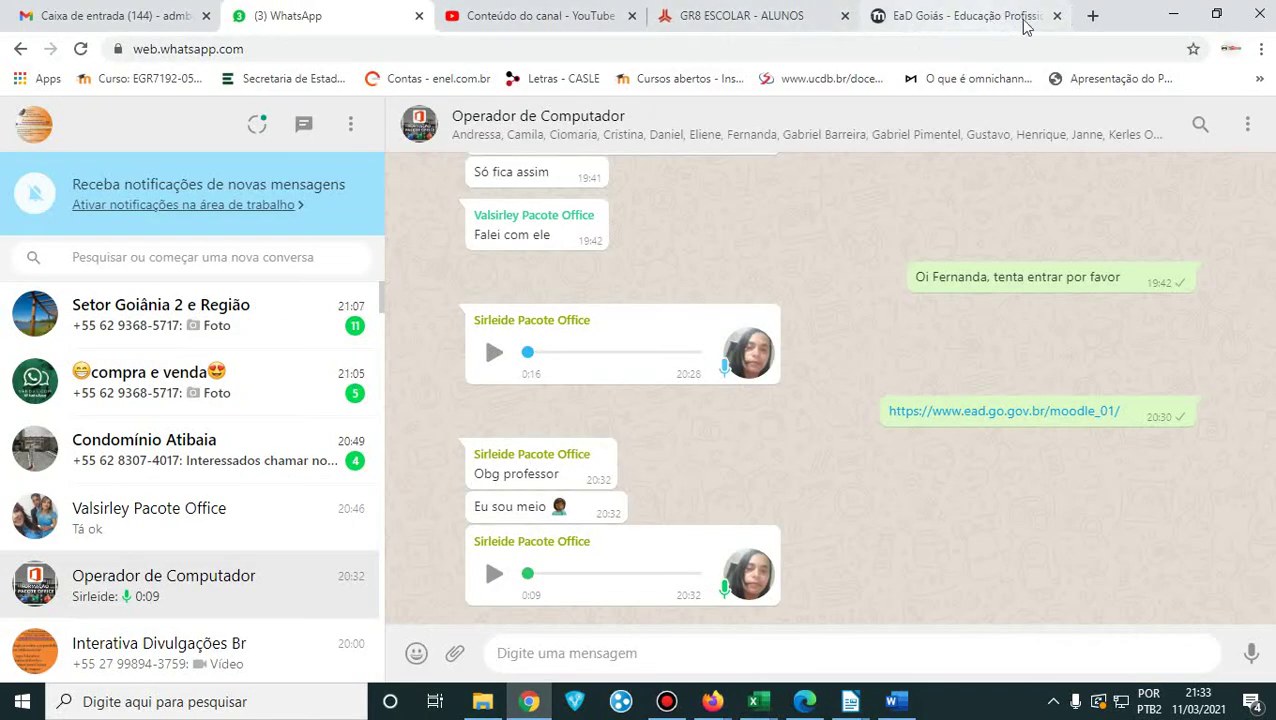
click(1085, 16)
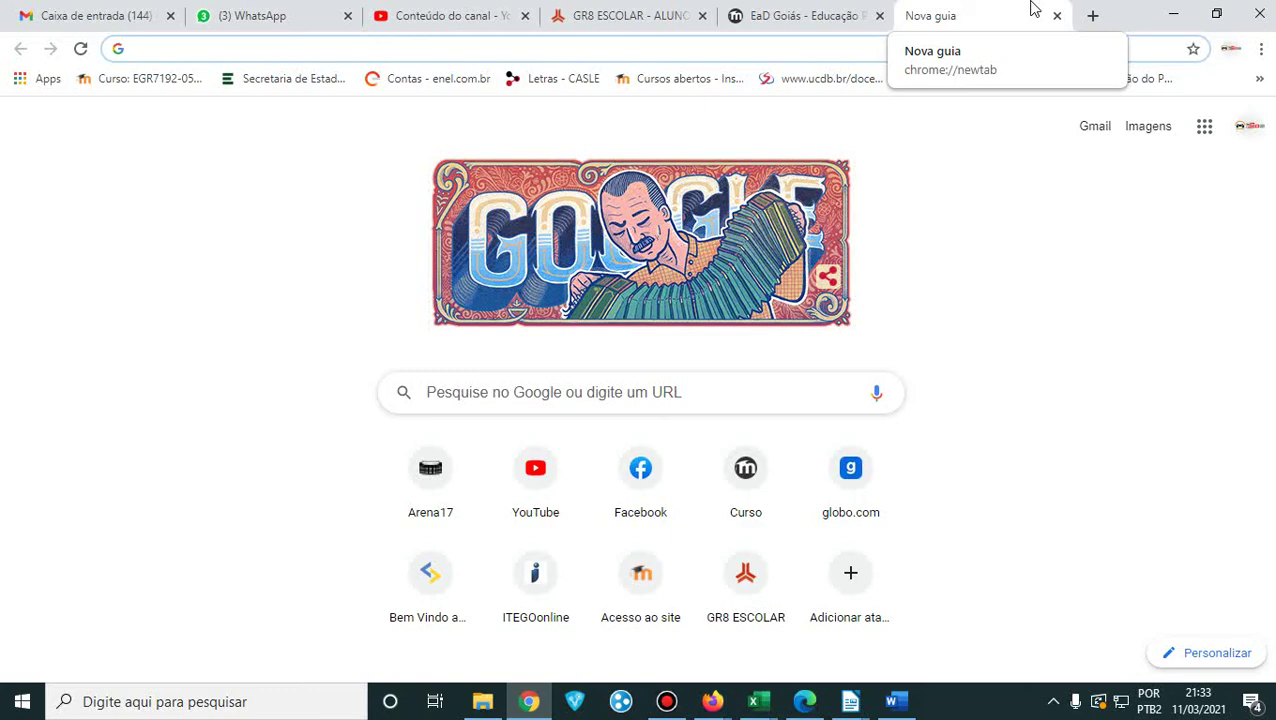
text(sulbin)
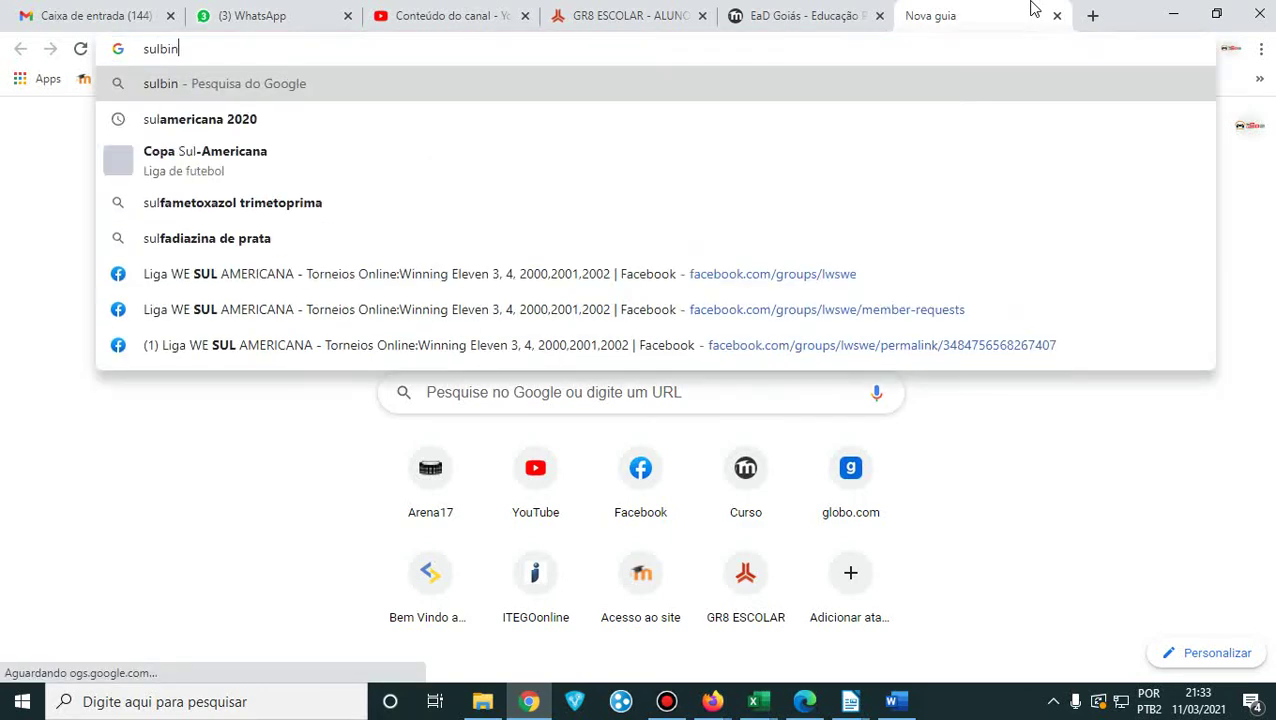
key(BackSpace)
key(BackSpace)
key(BackSpace)
key(BackSpace)
key(BackSpace)
text(estilho)
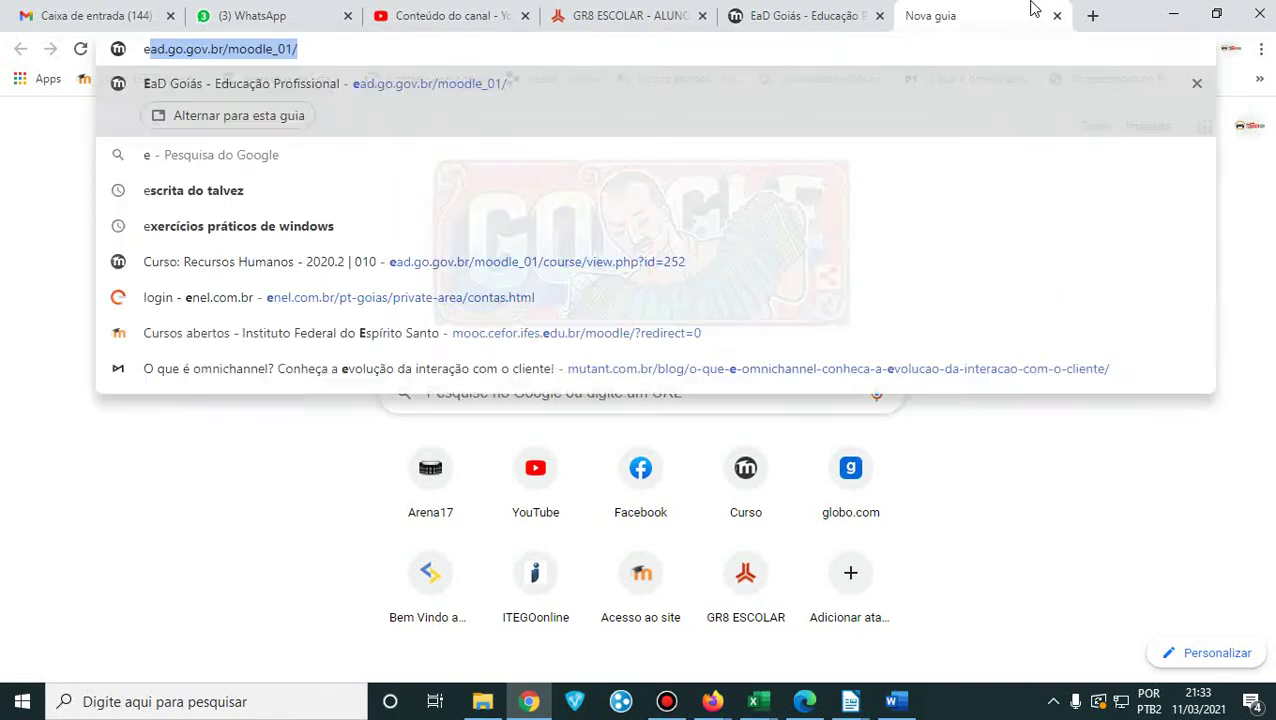
key(BackSpace)
key(BackSpace)
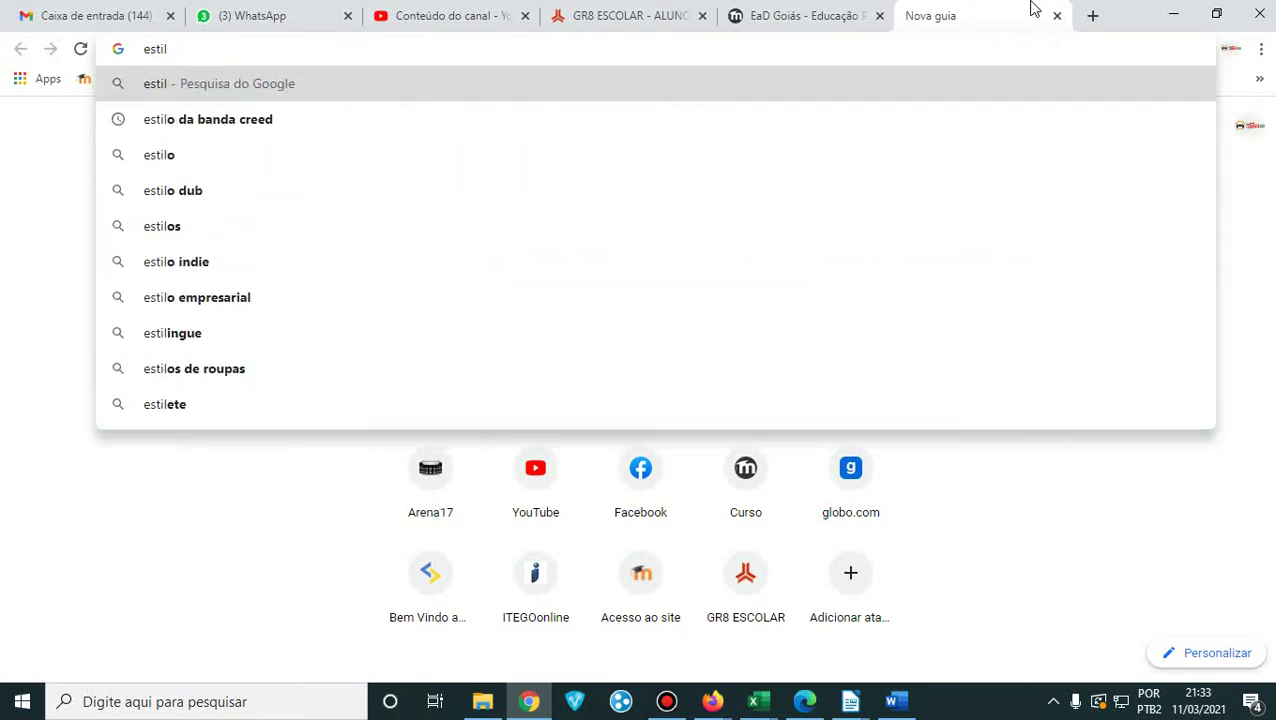
text(o sublin)
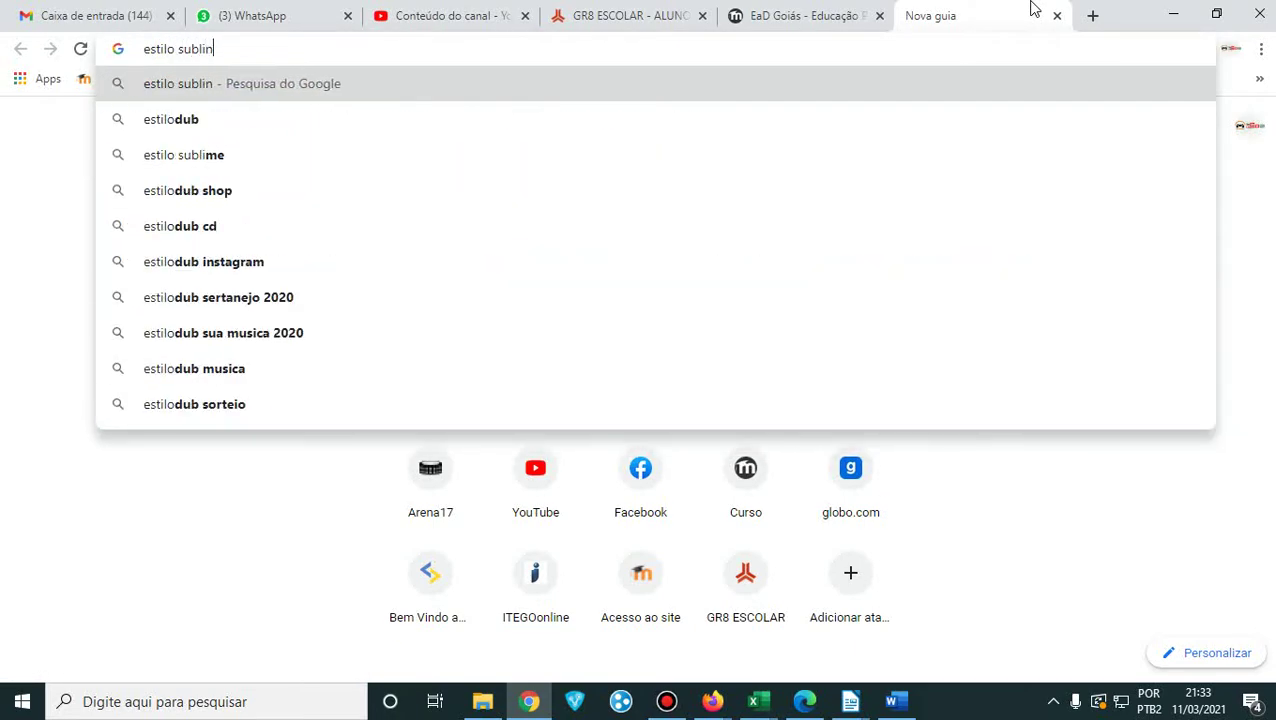
text(har soment)
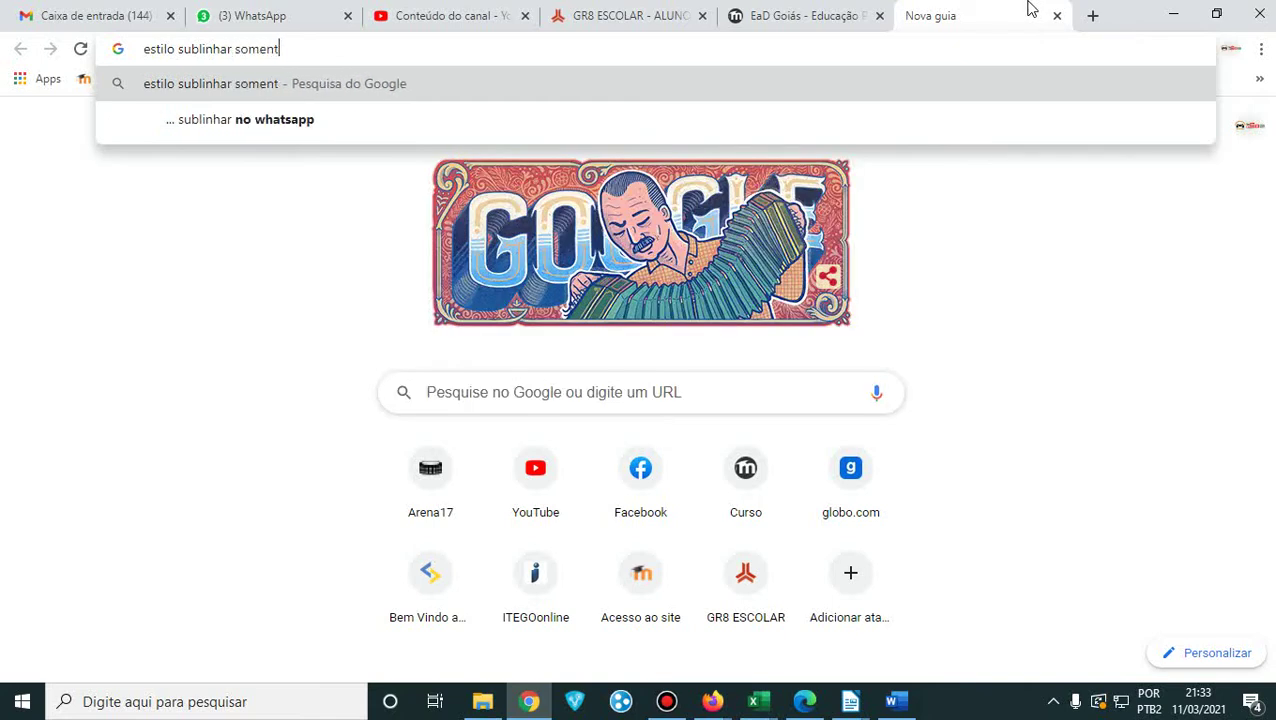
text(e palavras)
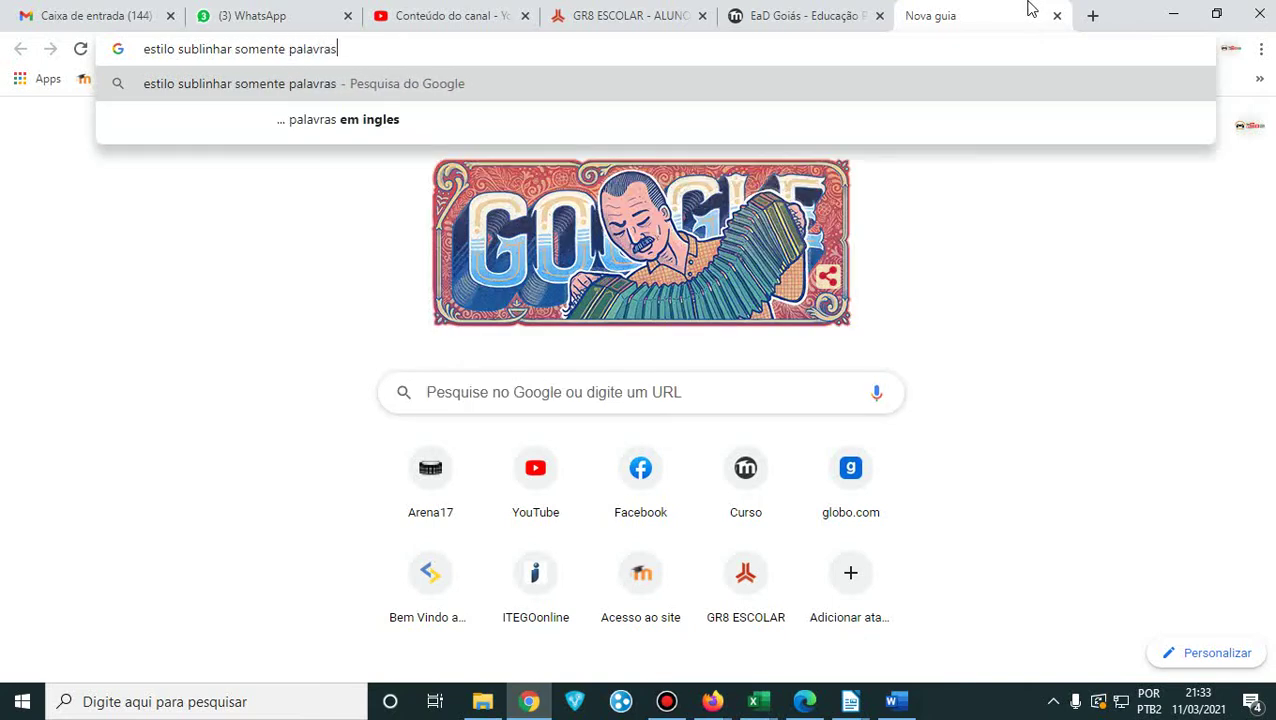
text( no broff)
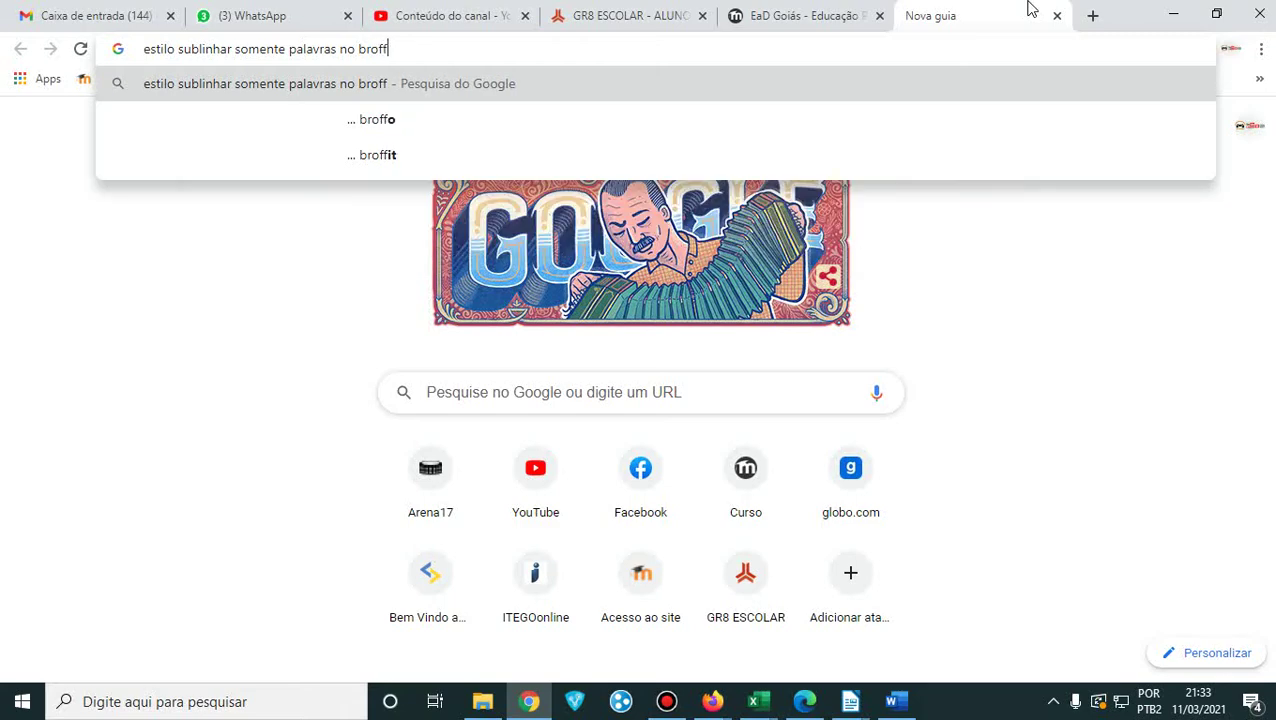
text(ice)
key(Return)
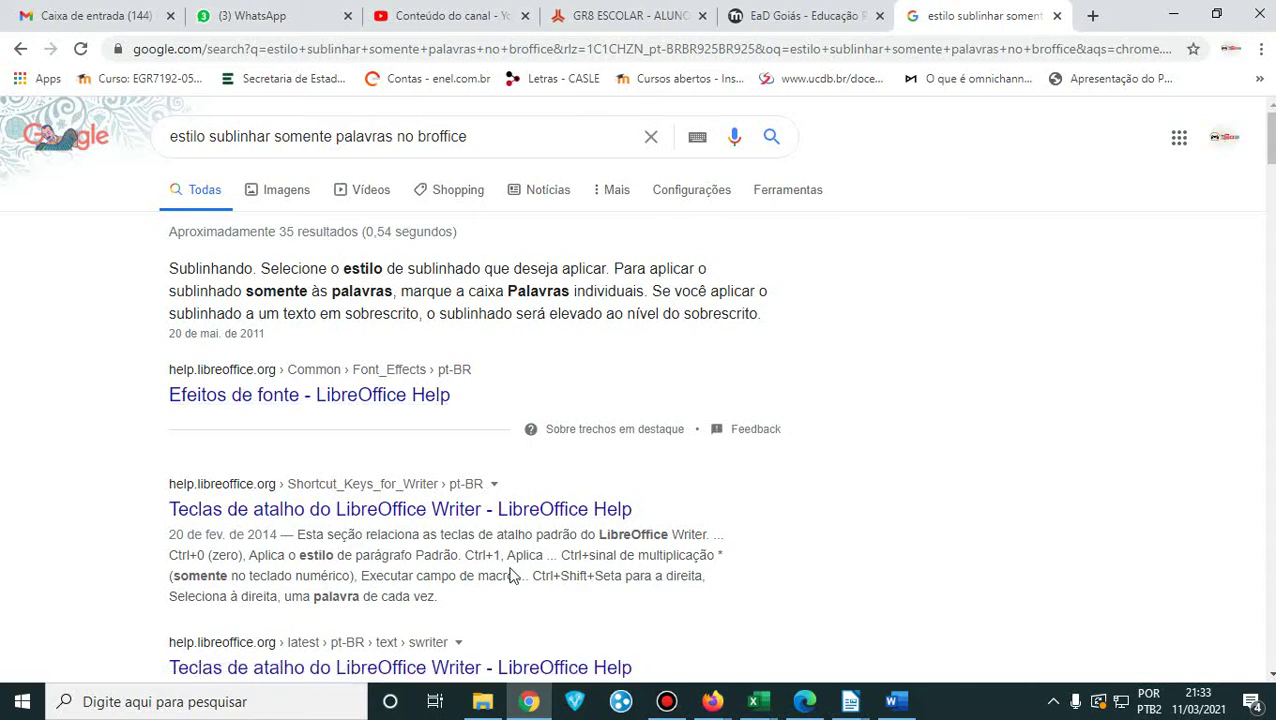
- Open the folhadirigida.com.br PDF with BrOffice Writer questions from the search results, skim it and return to the results
scroll(389, 576, down, 3)
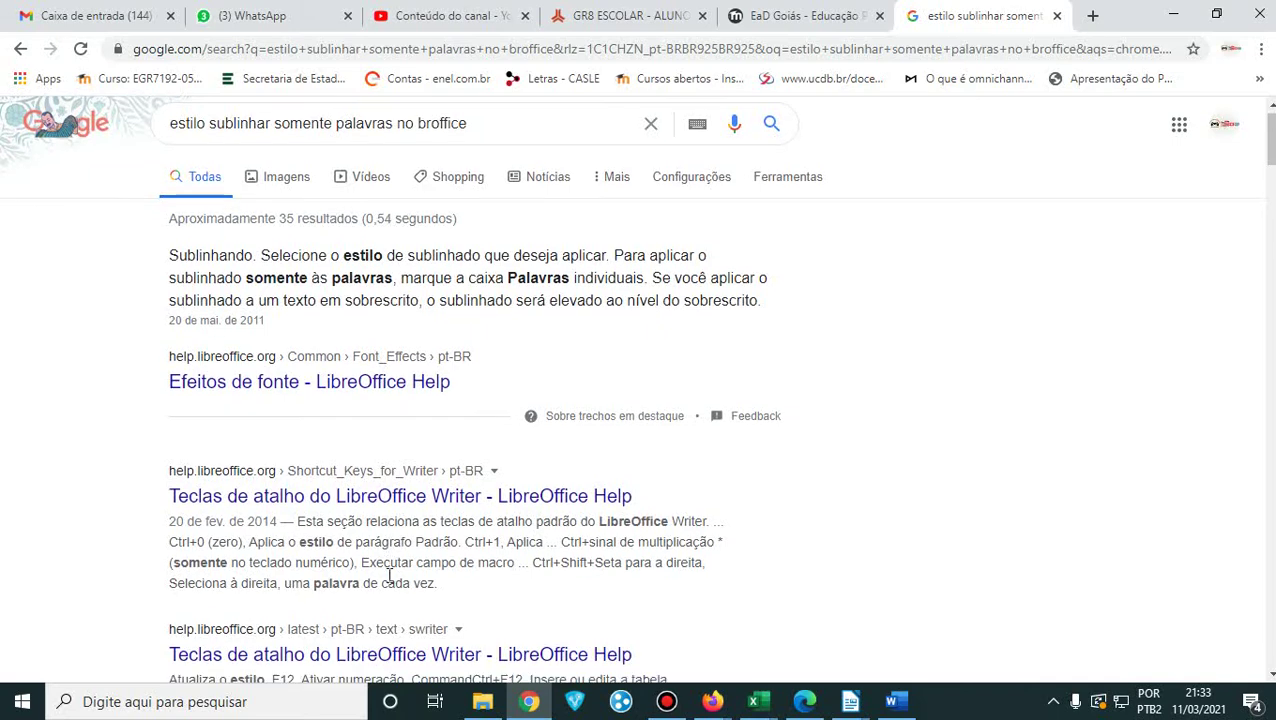
scroll(389, 578, down, 3)
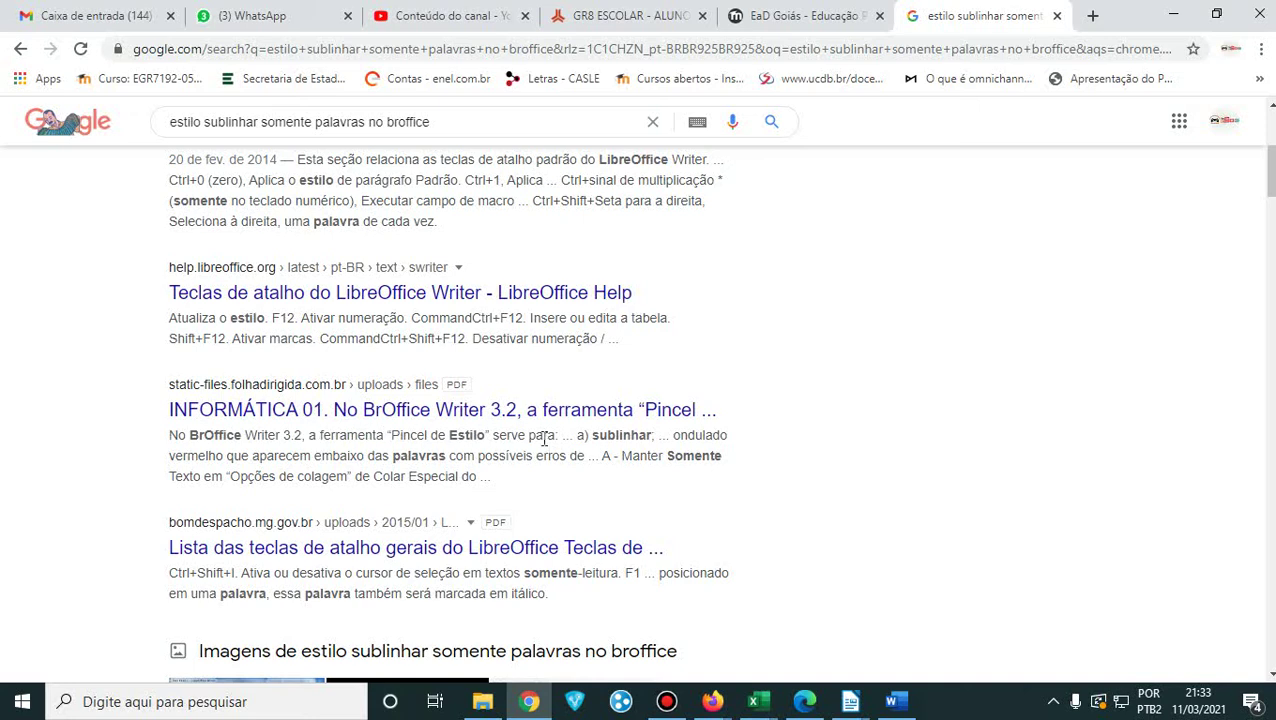
click(388, 411)
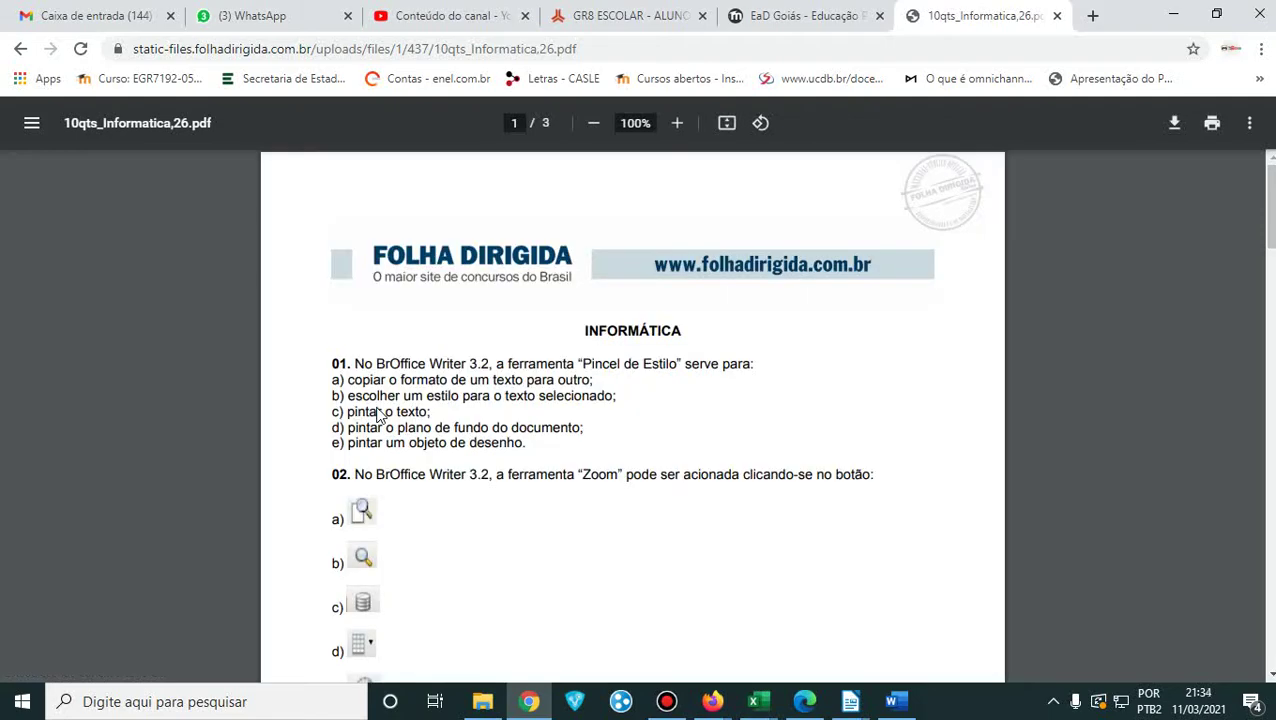
scroll(380, 415, down, 8)
click(20, 50)
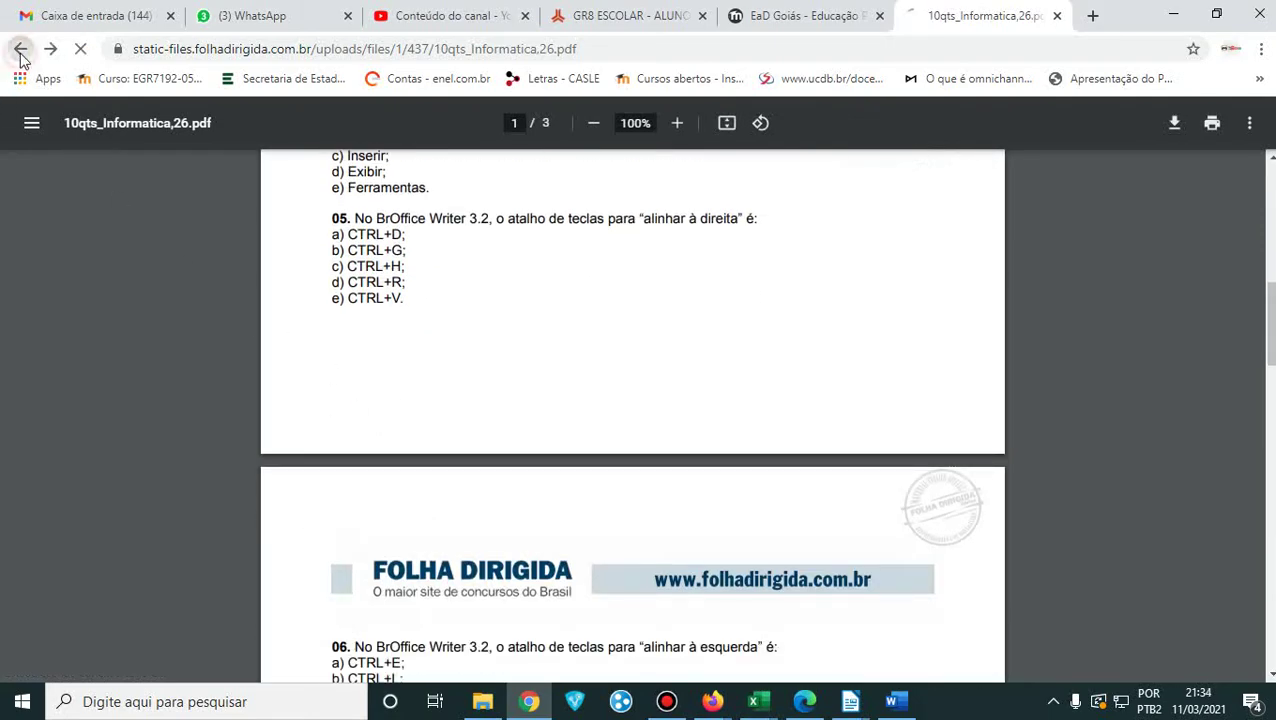
- Open the "Efeitos de fonte - LibreOffice Help" result and examine its effects, Sublinhando and Palavras individuais sections
scroll(285, 405, up, 3)
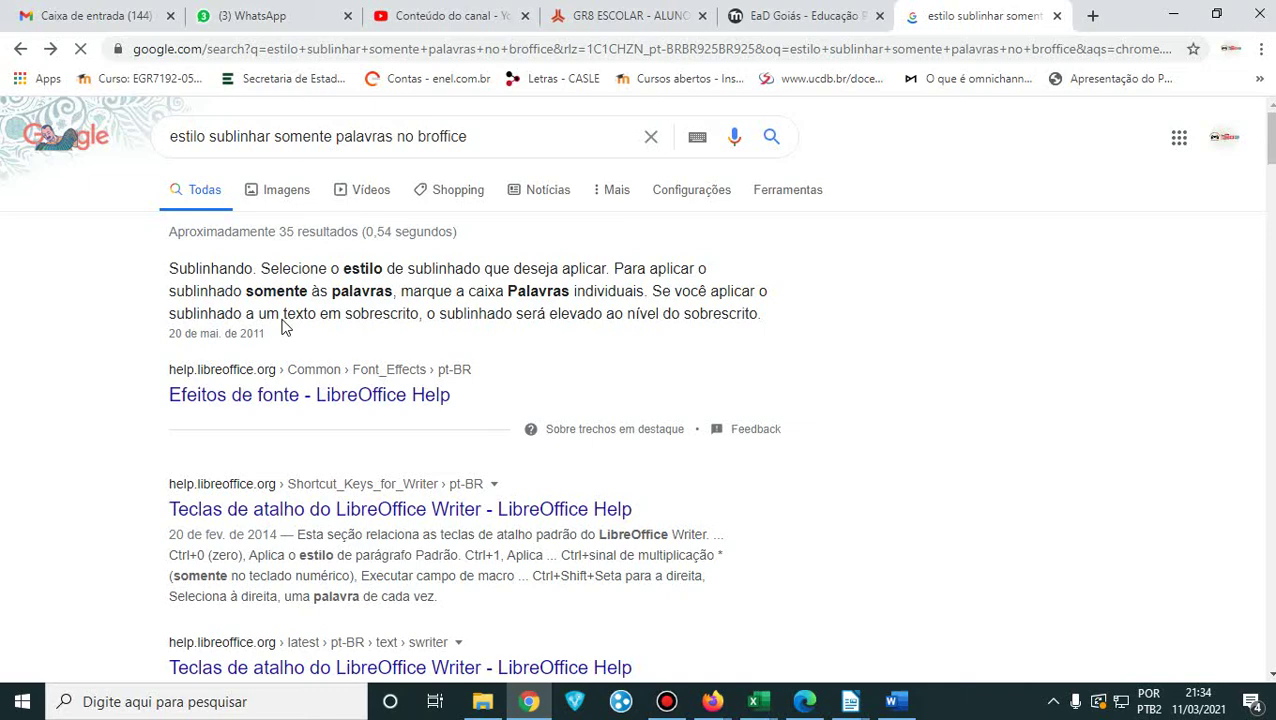
click(283, 405)
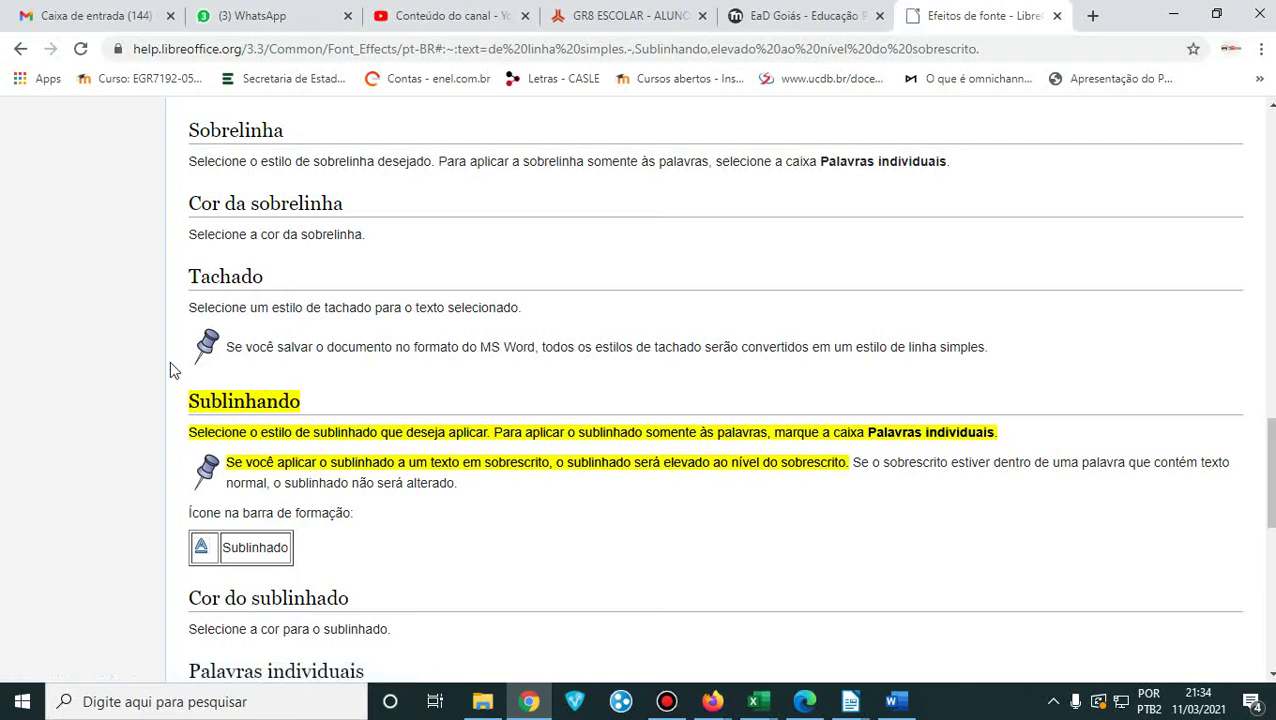
click(169, 362)
scroll(169, 362, down, 2)
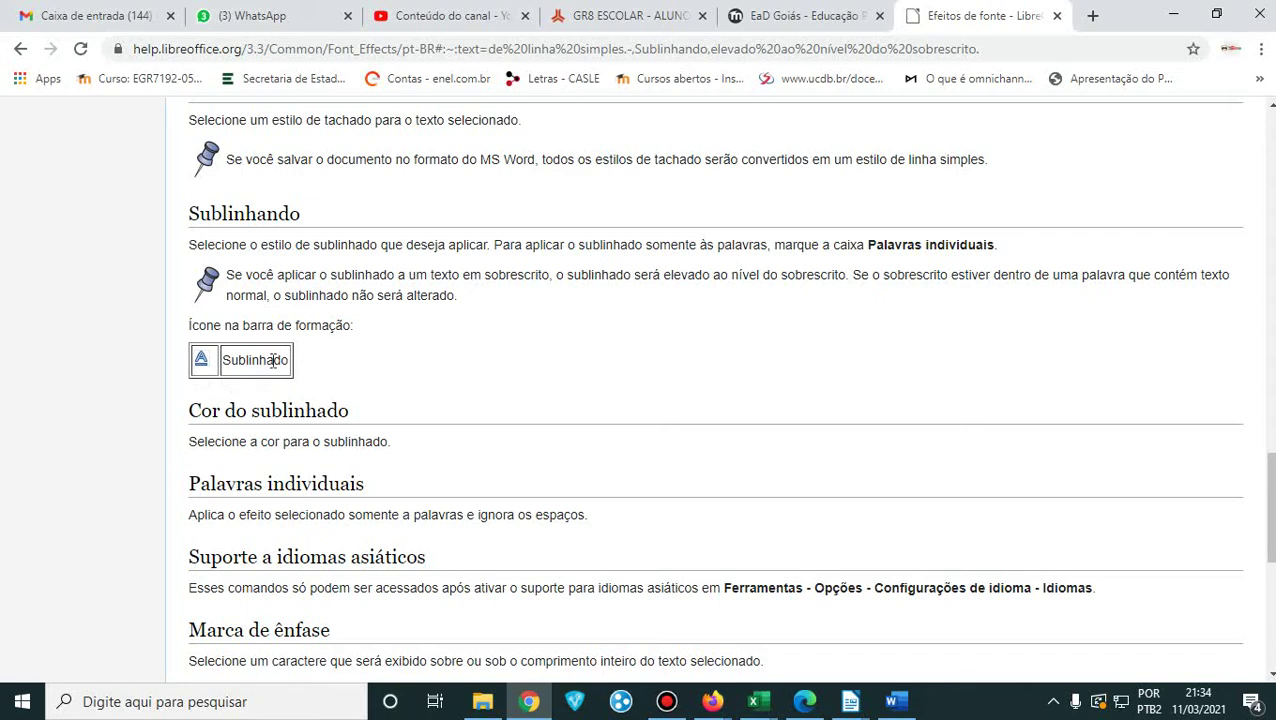
scroll(276, 360, up, 5)
scroll(276, 366, up, 4)
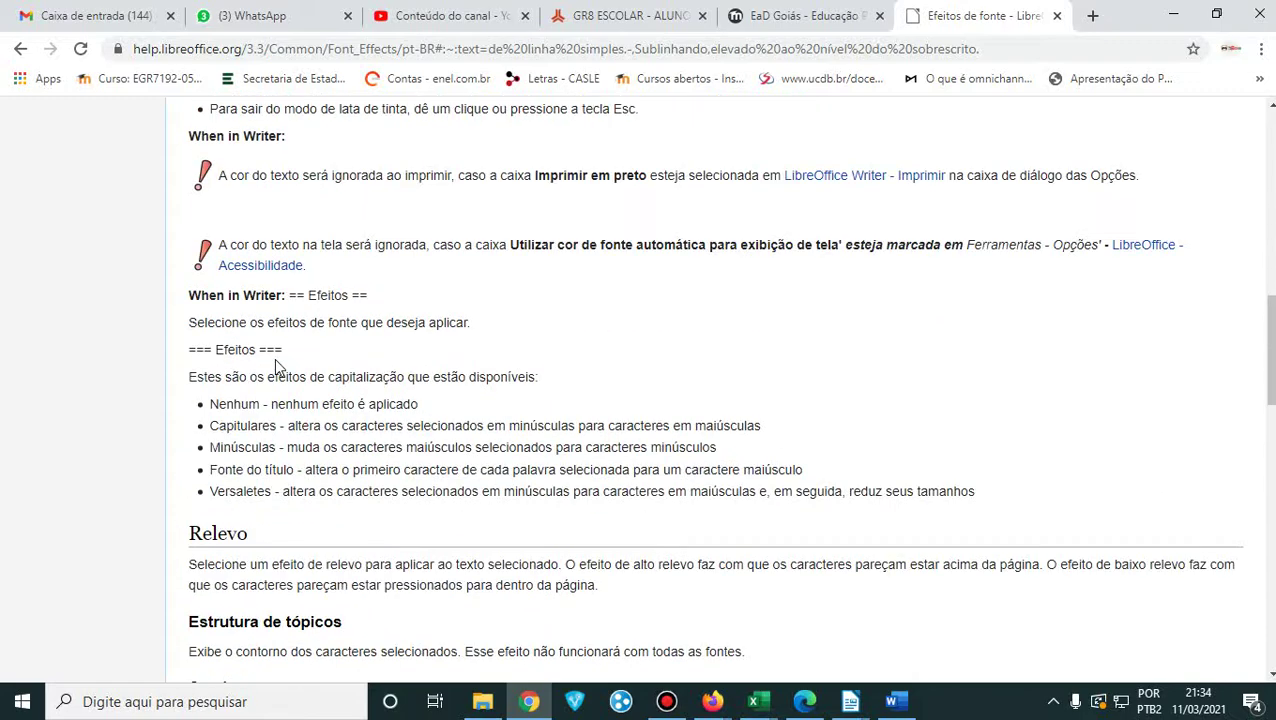
scroll(278, 366, down, 4)
scroll(278, 370, down, 2)
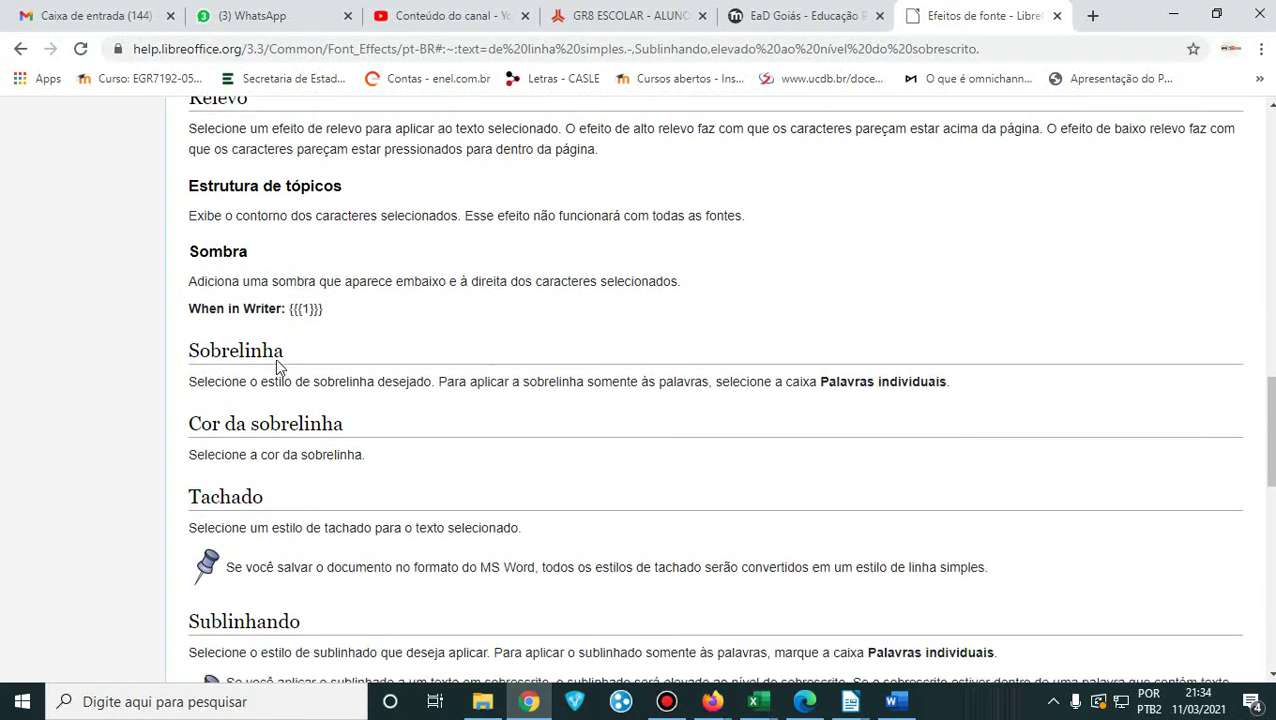
scroll(278, 376, down, 3)
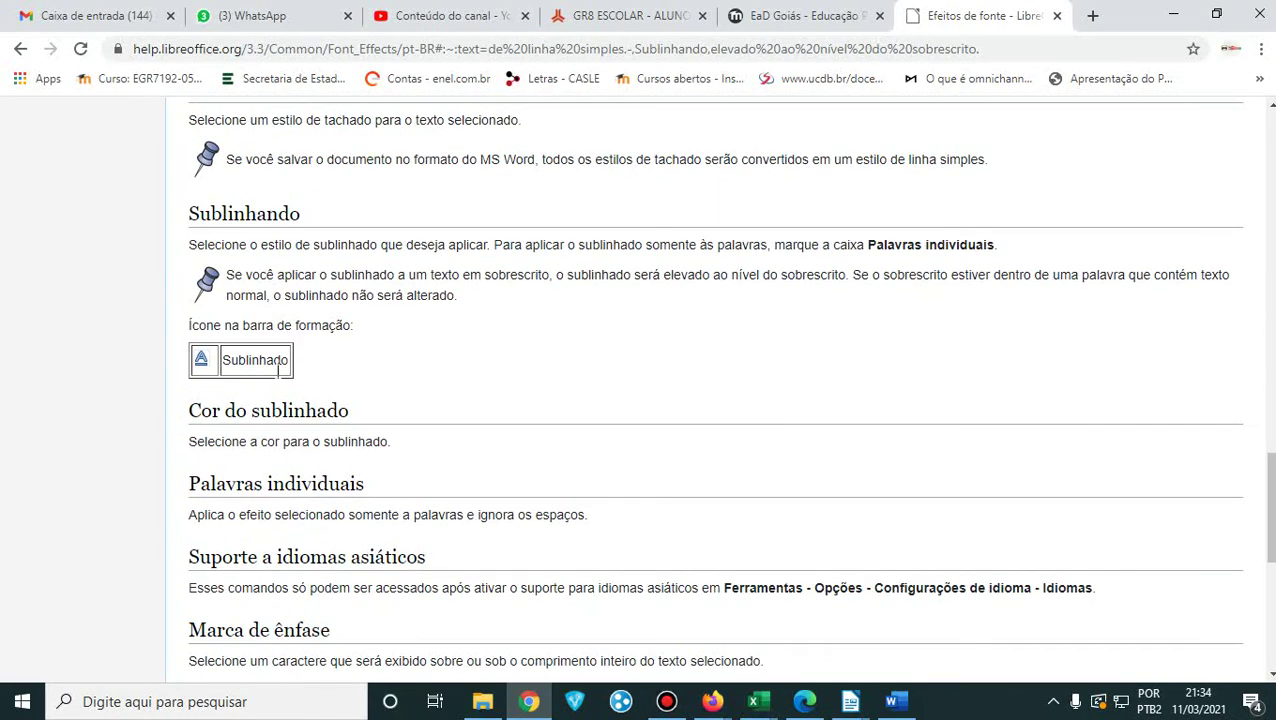
scroll(278, 376, down, 1)
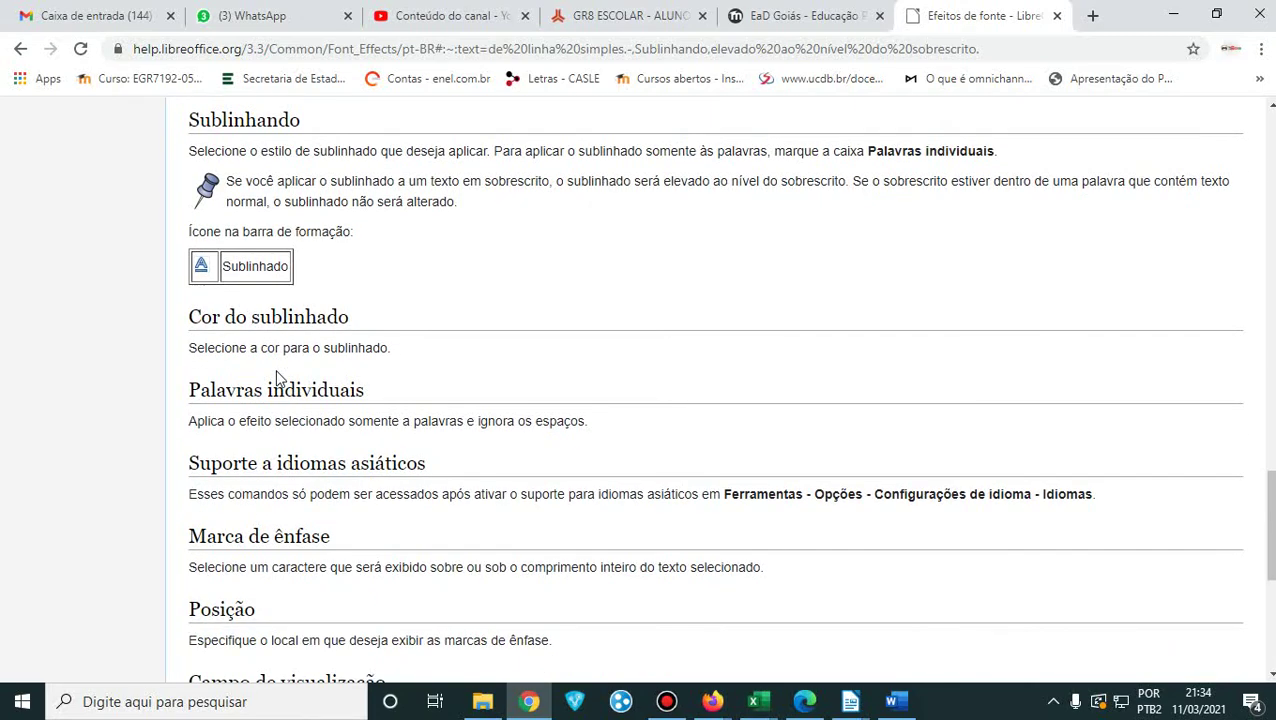
scroll(278, 376, down, 2)
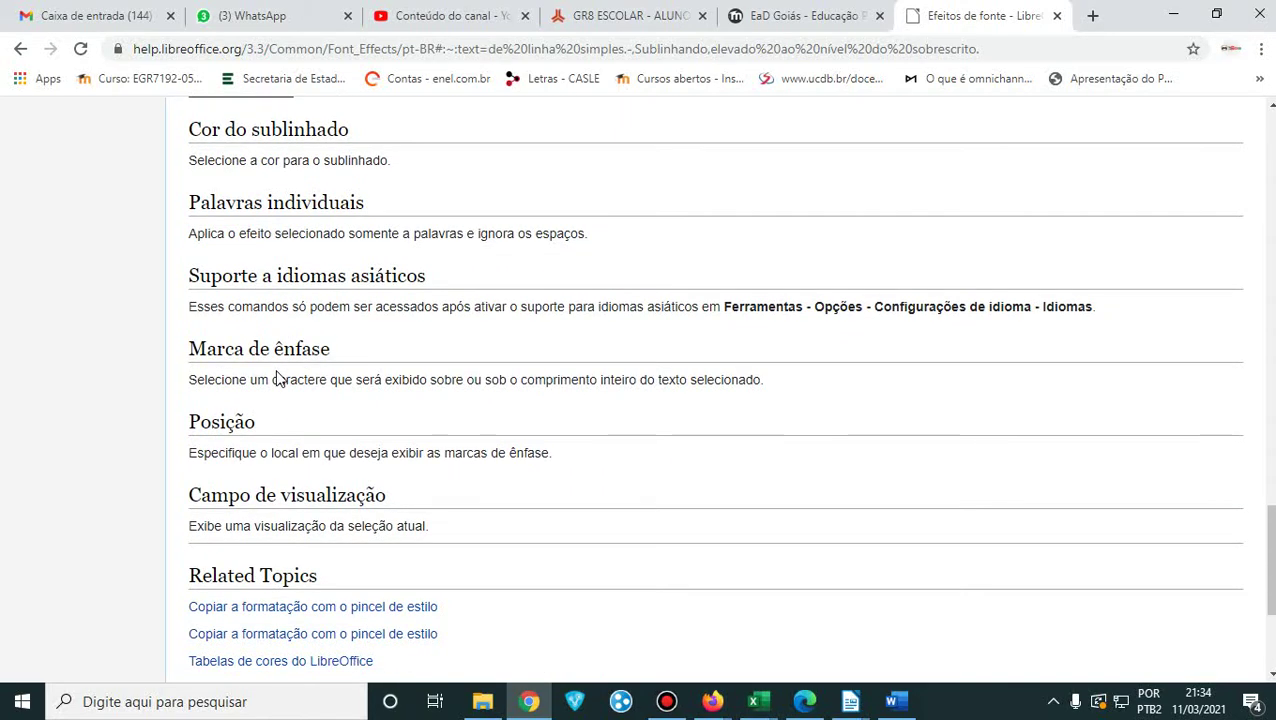
- Reread the Sublinhando and Palavras individuais sections of the help page, skim to its end and return to the search results
scroll(278, 376, up, 3)
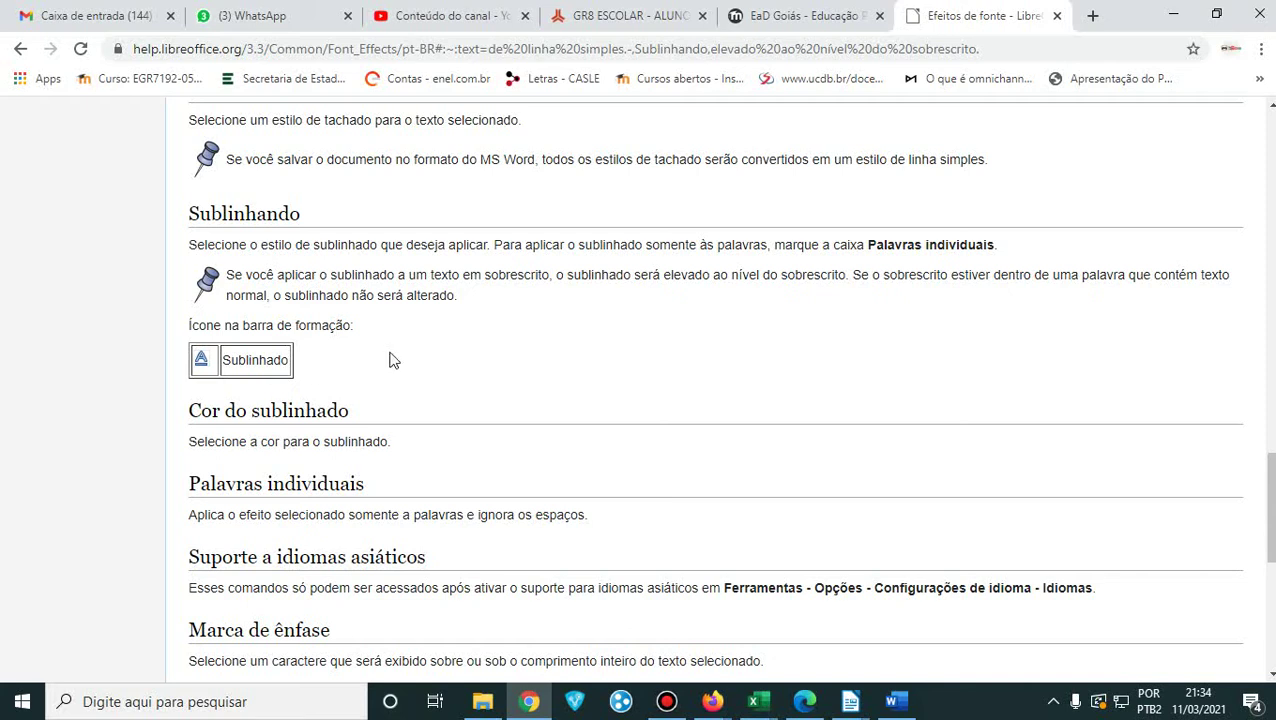
drag(564, 278, 566, 278)
scroll(284, 381, down, 1)
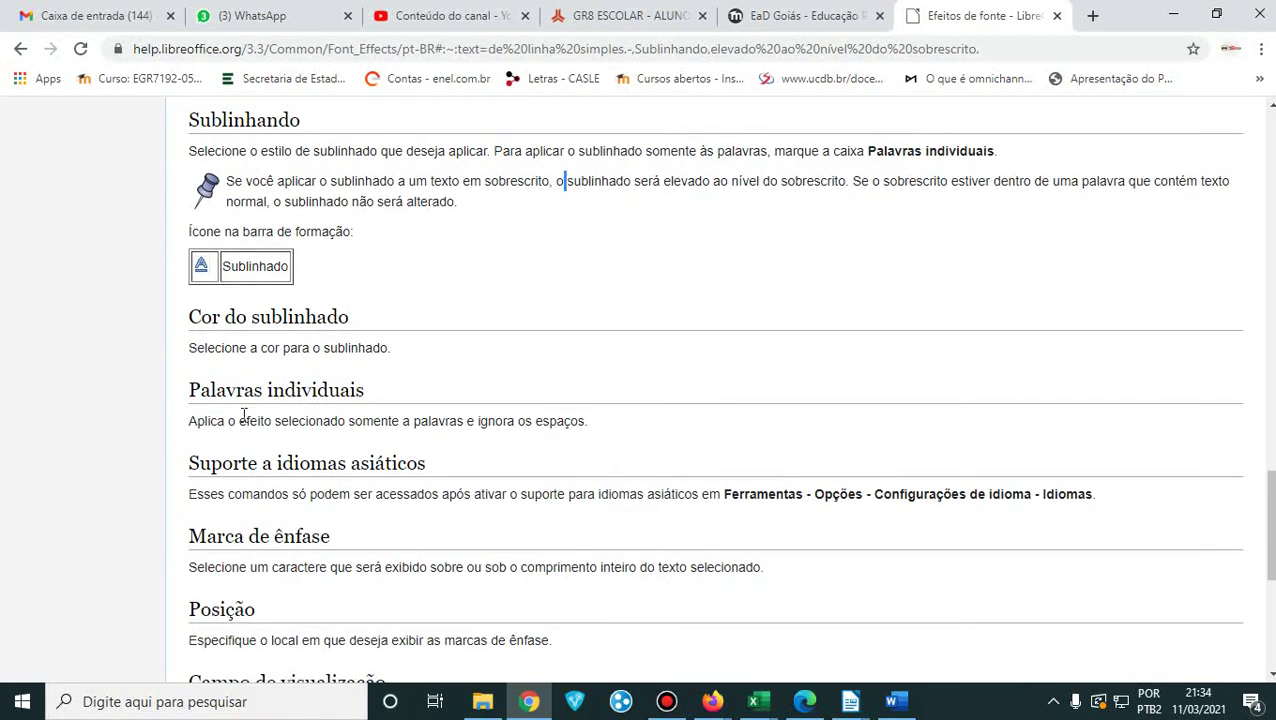
drag(197, 424, 372, 421)
scroll(373, 420, down, 2)
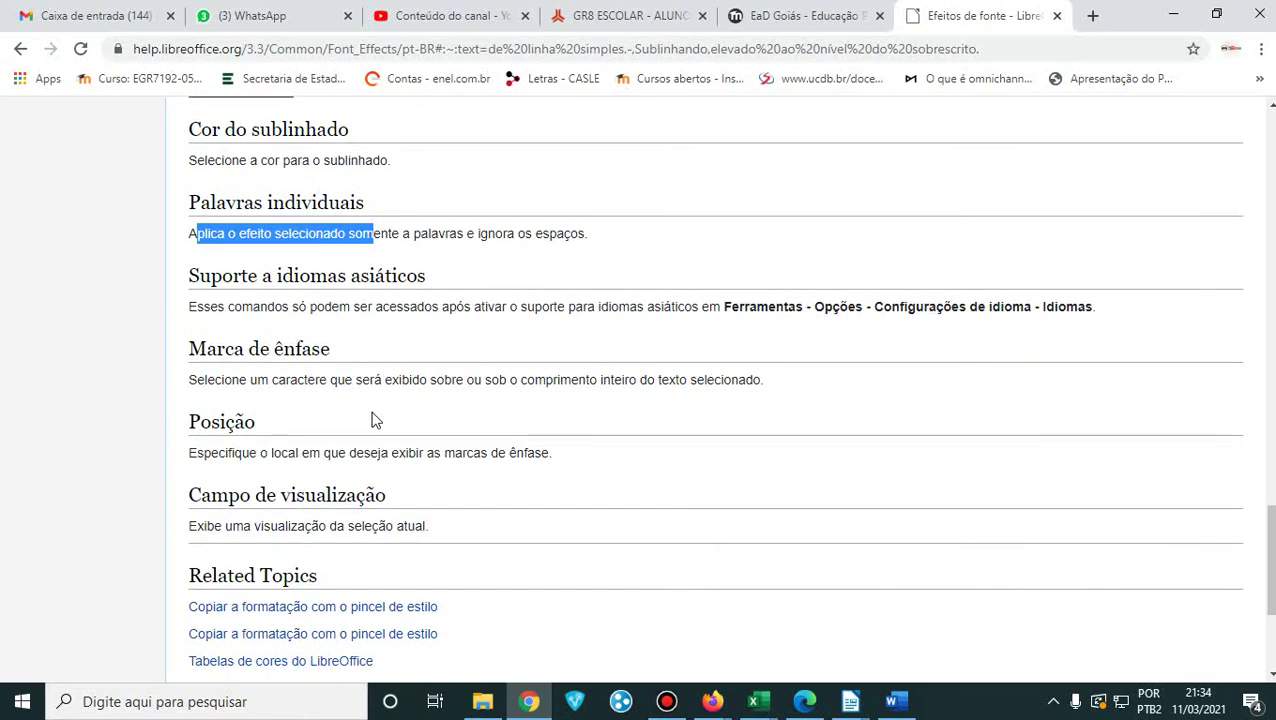
scroll(373, 420, down, 3)
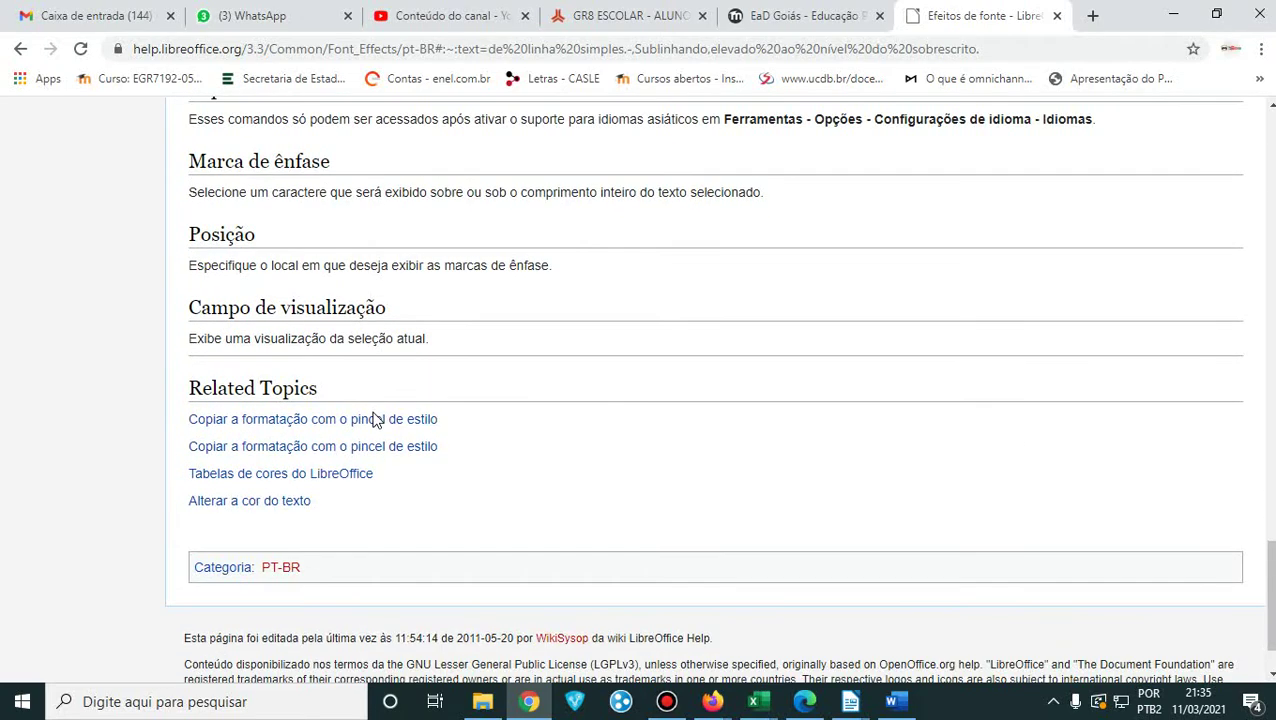
click(20, 49)
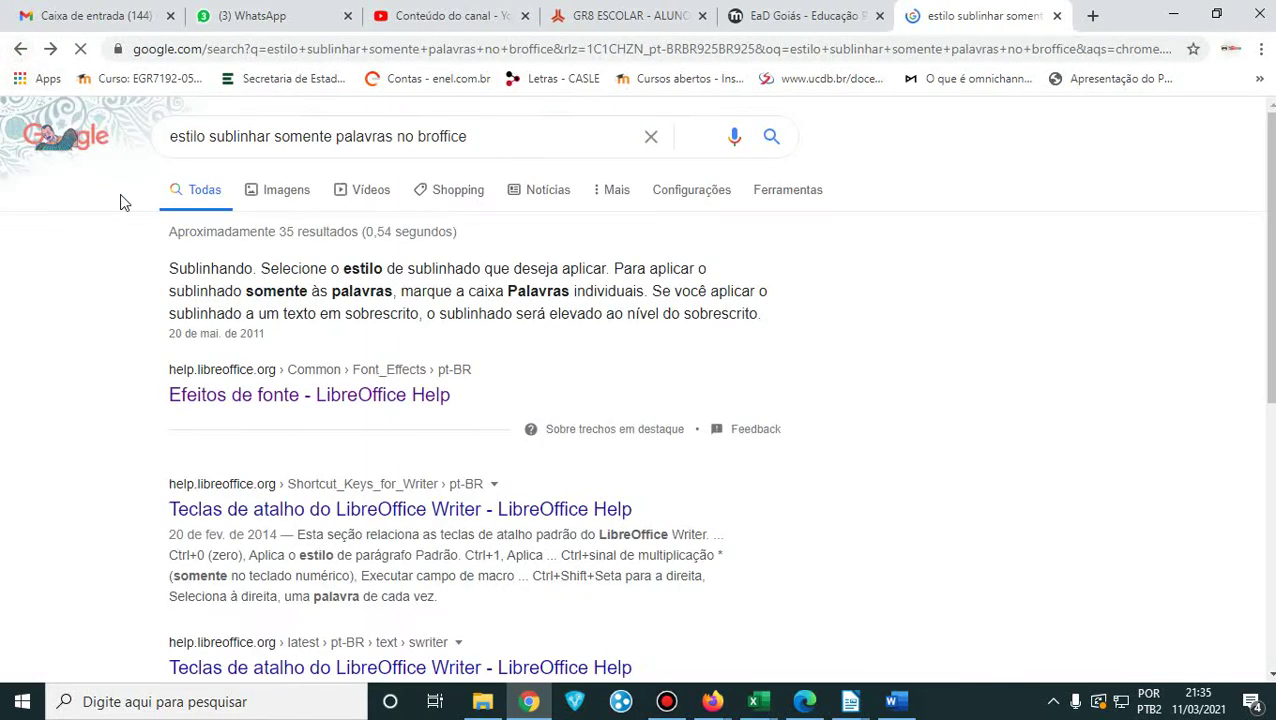
- Refine the Google search to "como colocar estilo sublinhar somente palavras no broffice"
click(172, 141)
text(como)
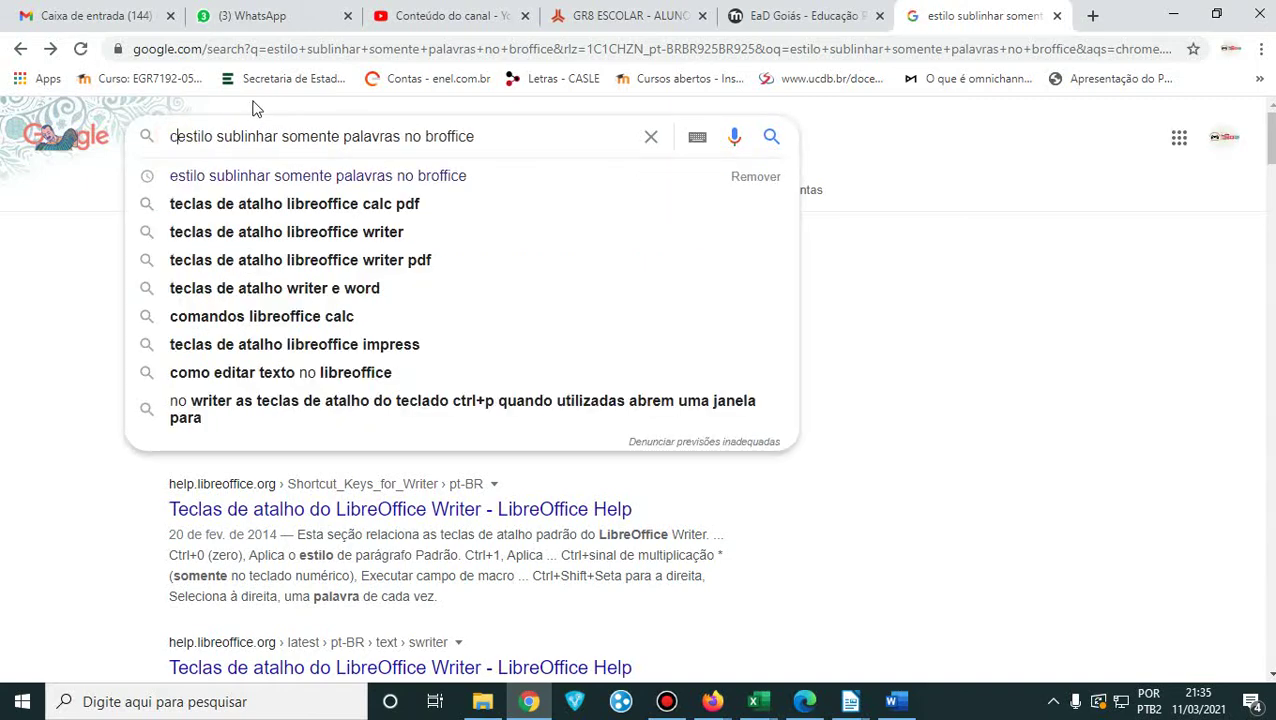
text( coloar)
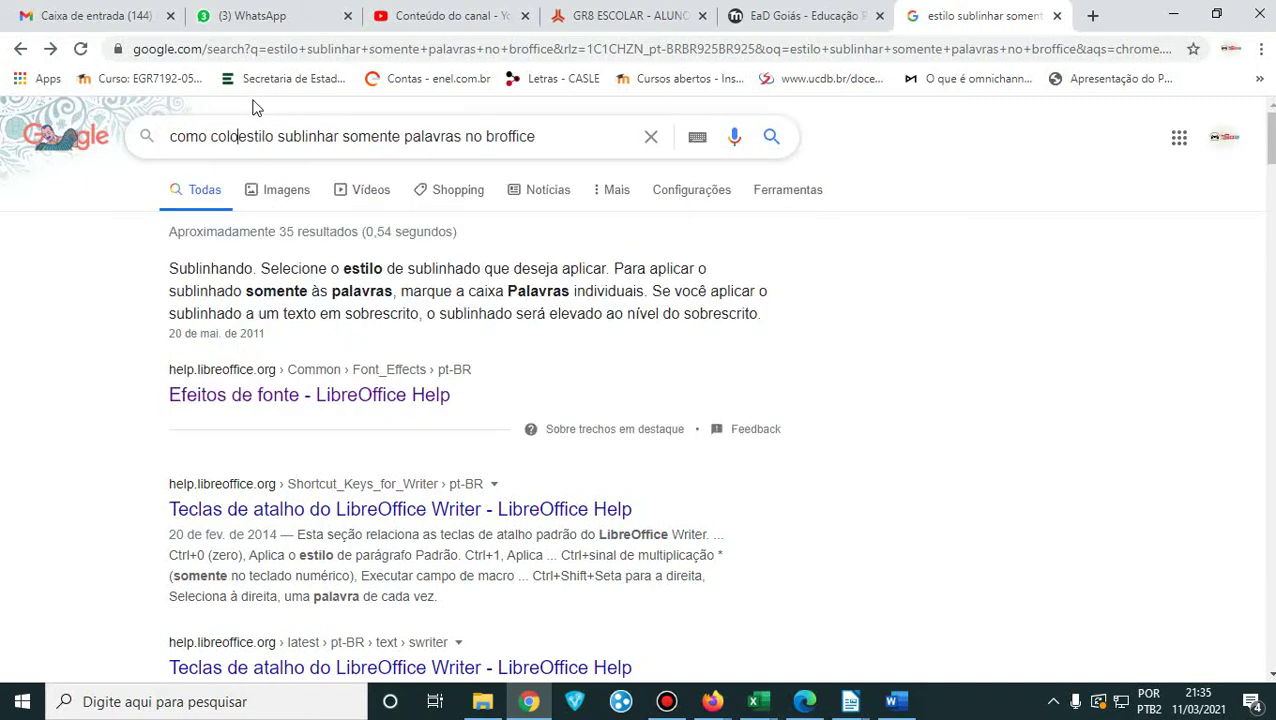
key(BackSpace)
key(BackSpace)
key(BackSpace)
text(car)
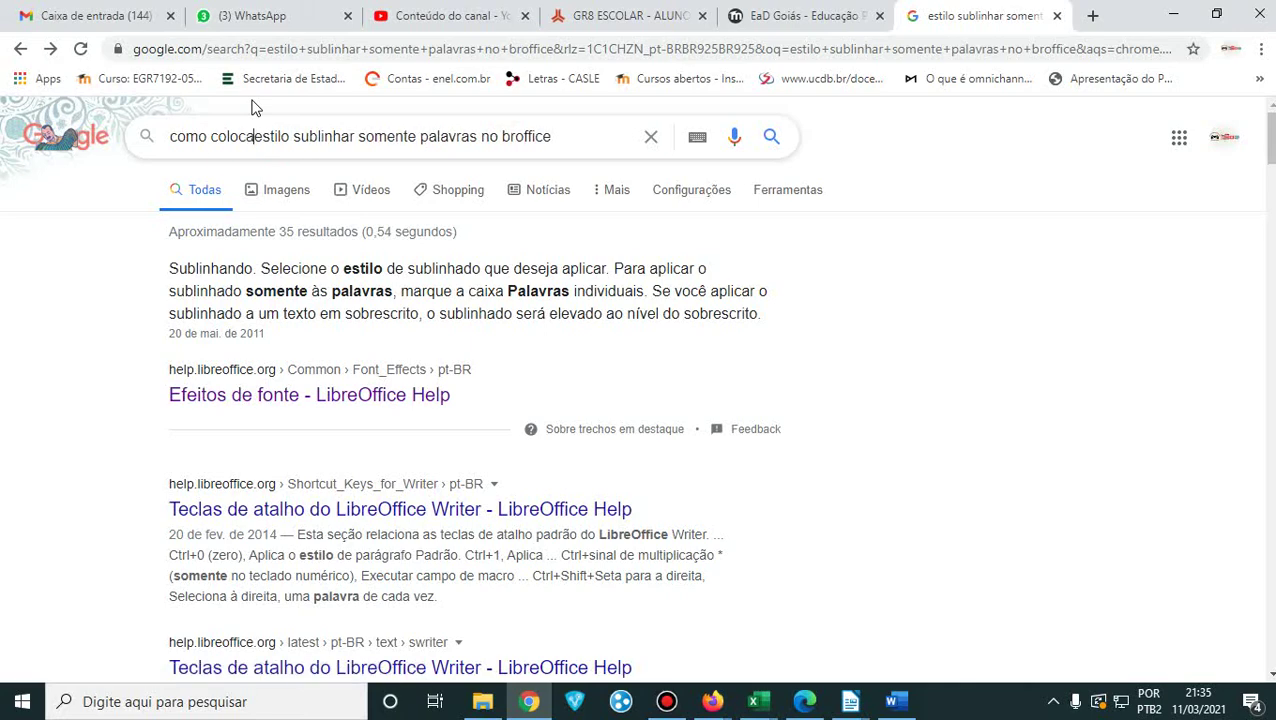
key(Return)
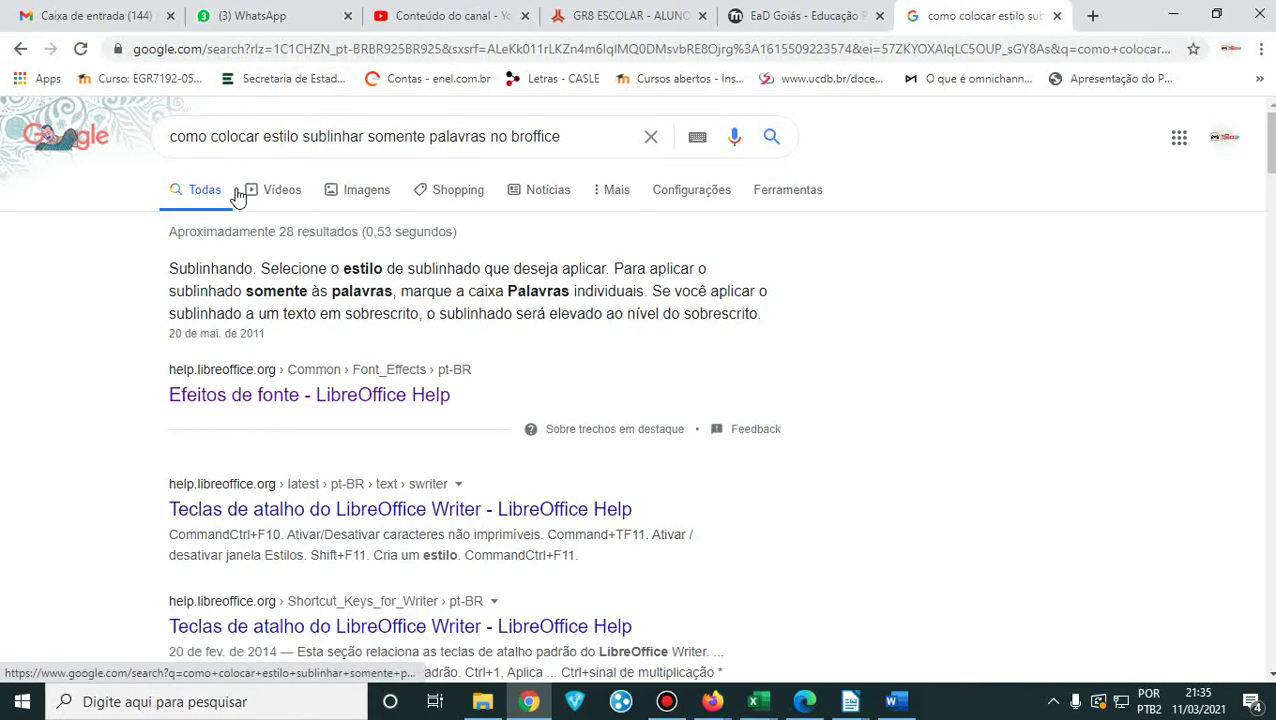
- Open the "Capítulo 3 - Utilizar estilos e modelos" PDF from the results and skim it up to the Aplicar estilos section
scroll(253, 340, down, 2)
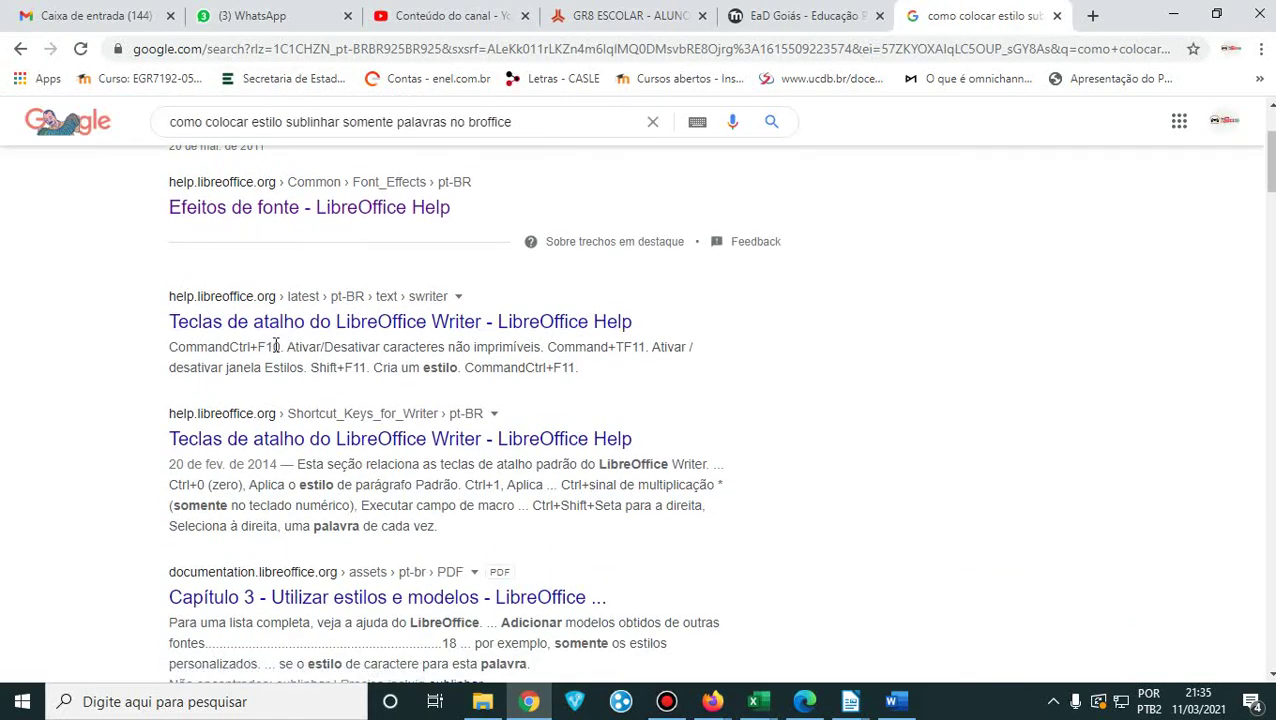
scroll(277, 350, down, 2)
scroll(277, 358, down, 1)
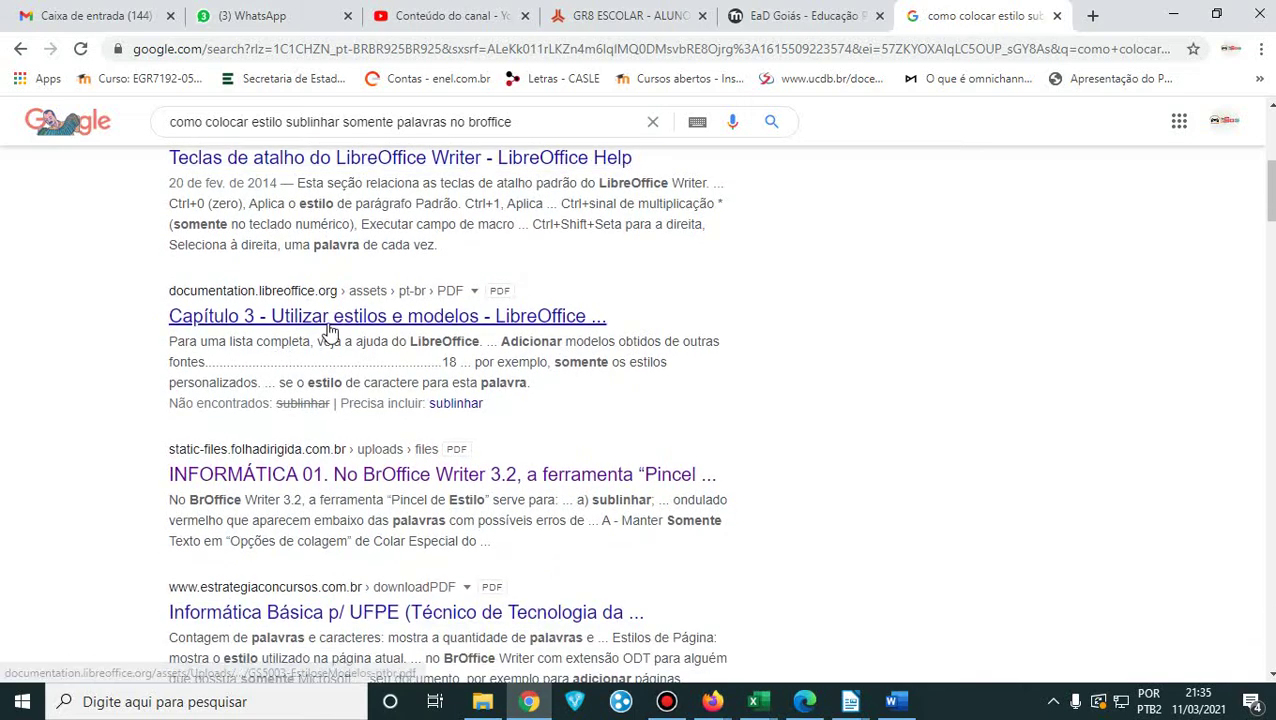
click(336, 316)
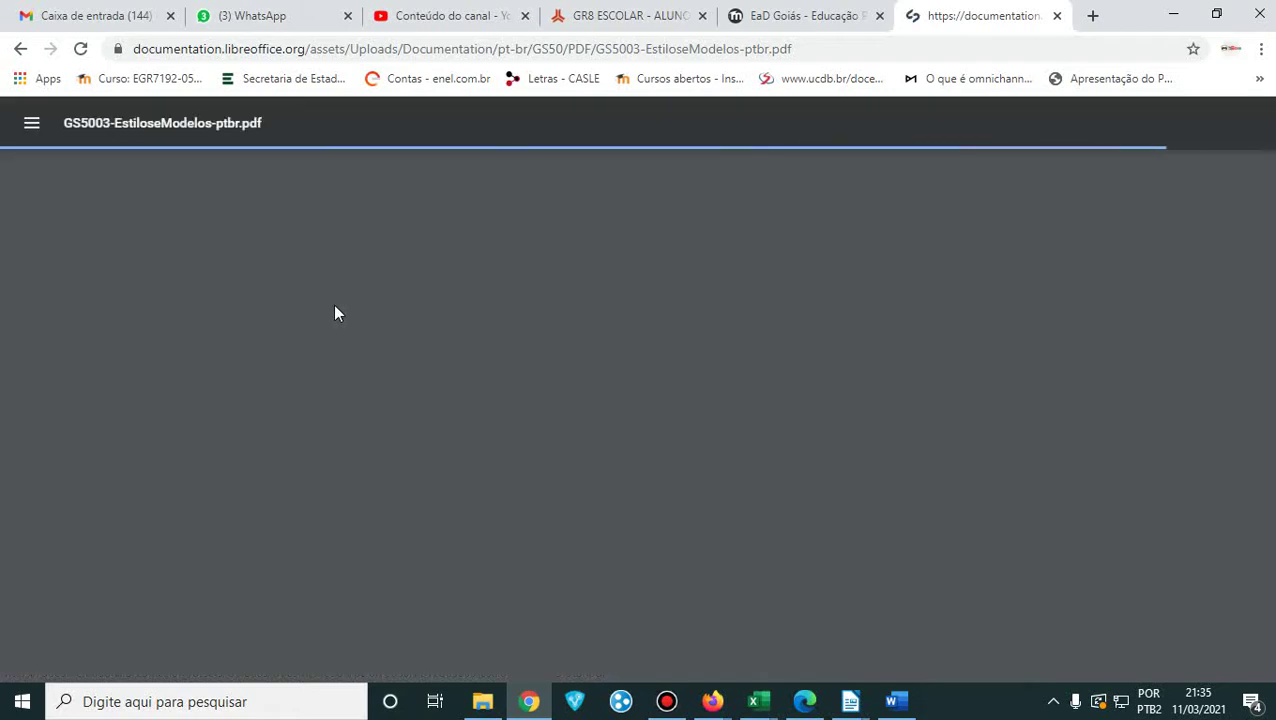
scroll(336, 313, down, 10)
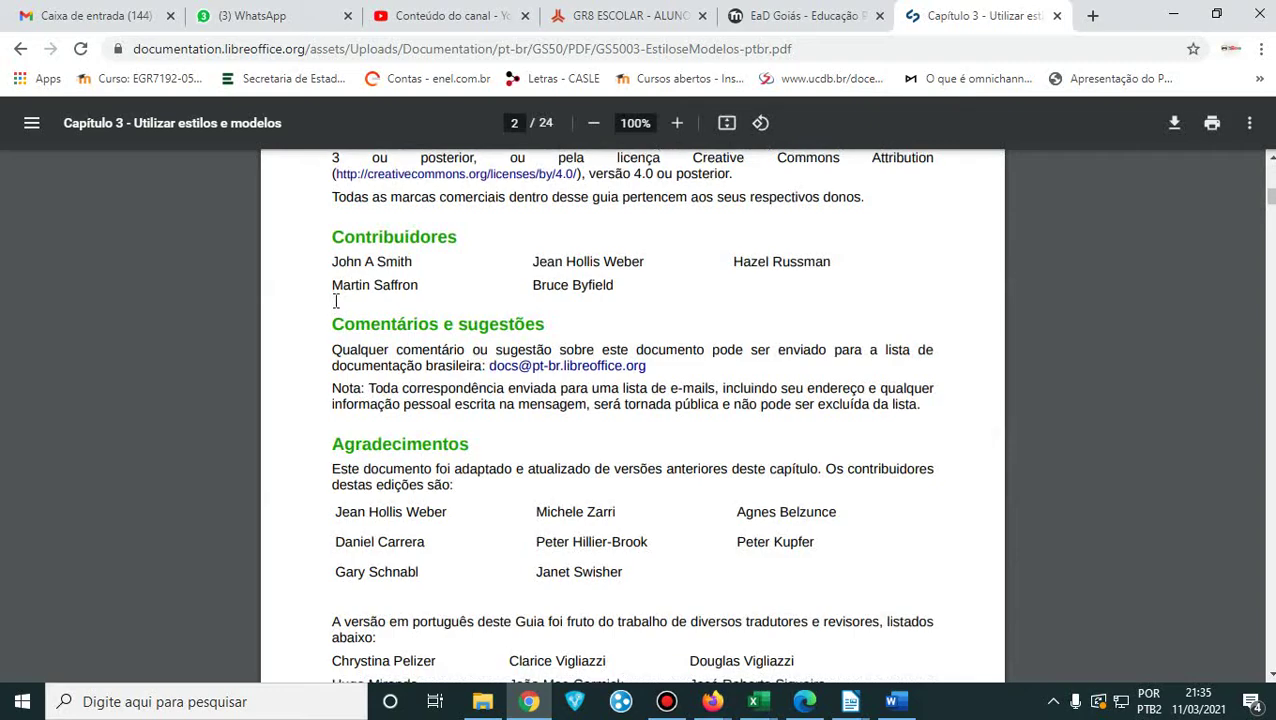
scroll(336, 301, down, 15)
scroll(336, 301, down, 4)
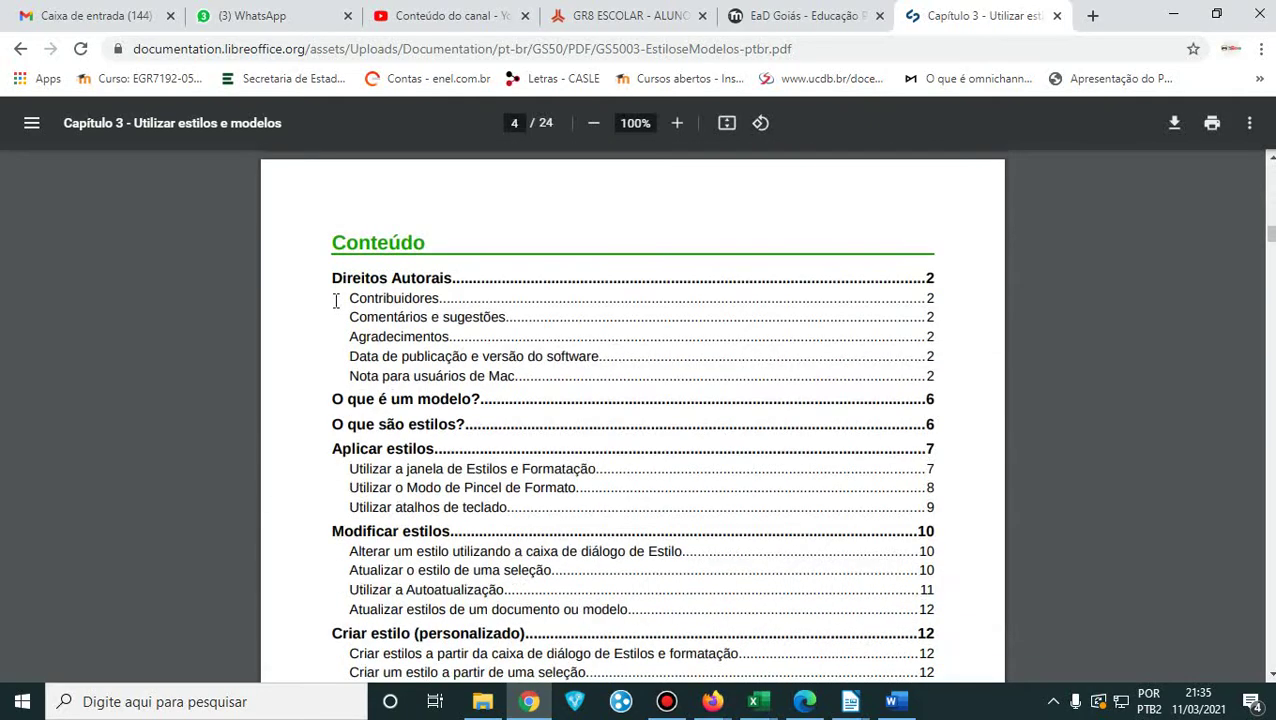
scroll(336, 301, down, 3)
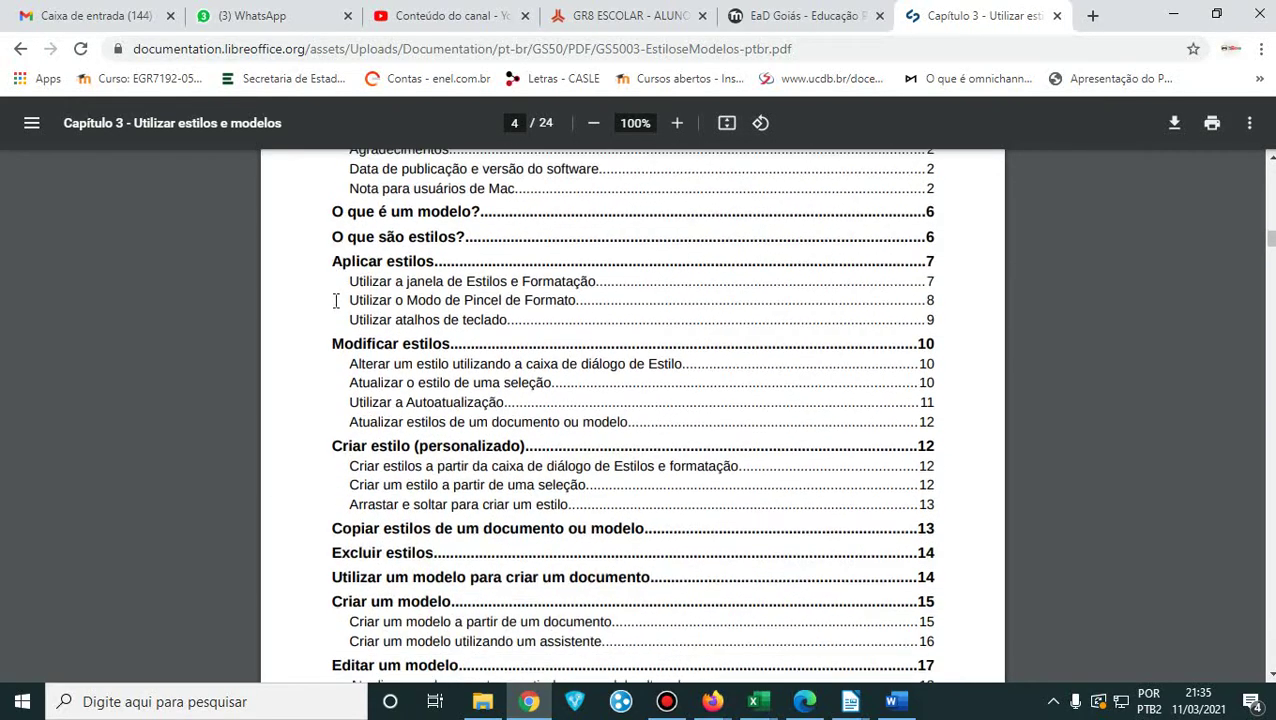
scroll(336, 301, down, 18)
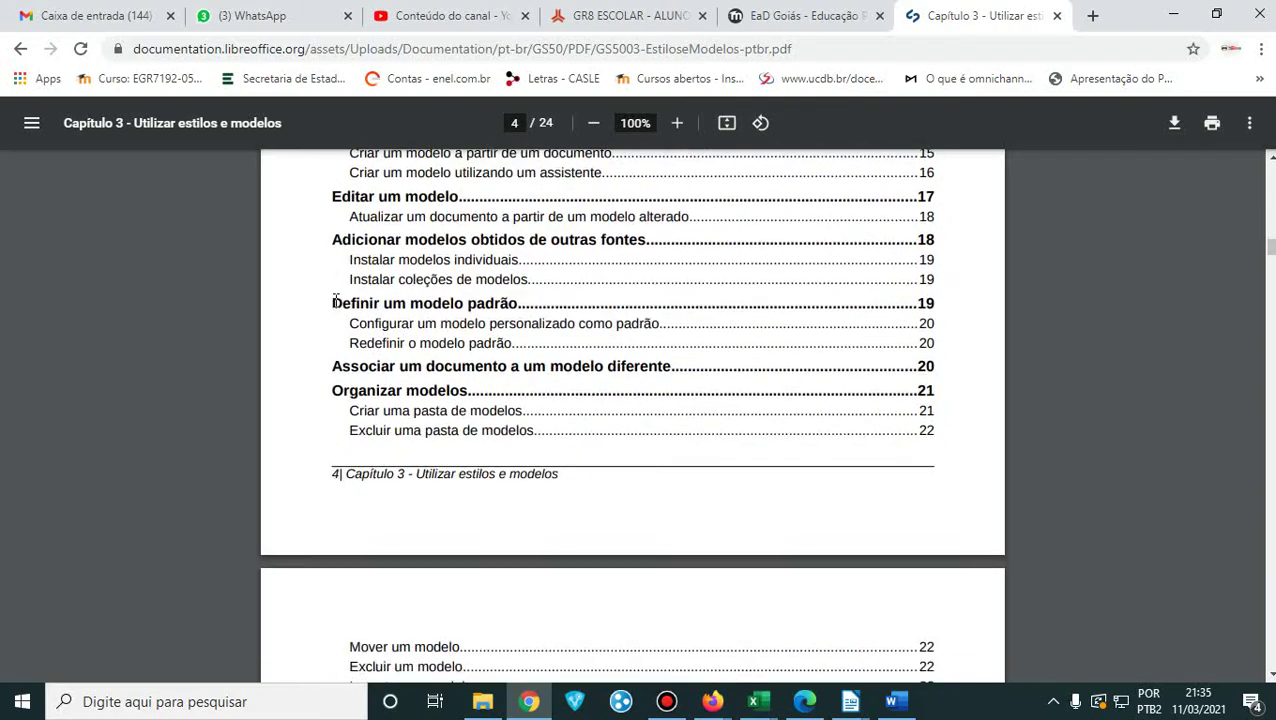
scroll(336, 301, down, 13)
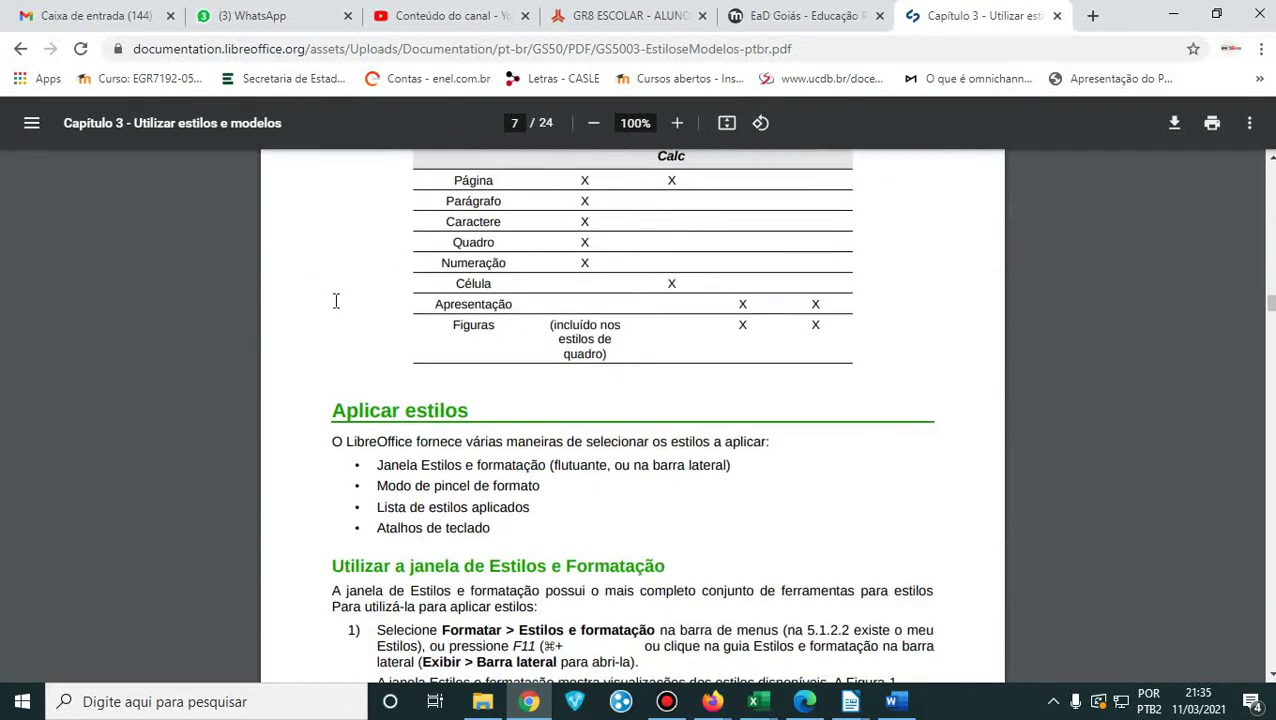
scroll(336, 301, down, 2)
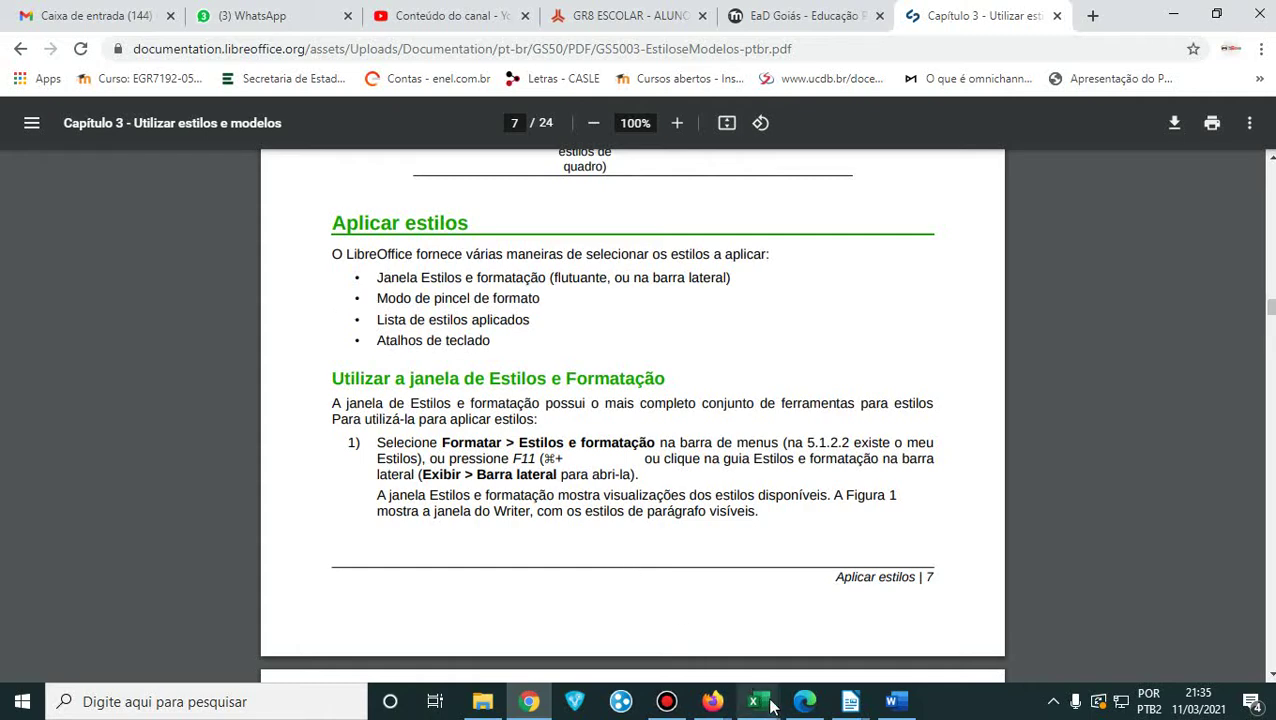
- Switch to the Apostila de Informática Básica PDF in Edge and examine the exercise formatting instructions on pages 59 to 61
click(806, 704)
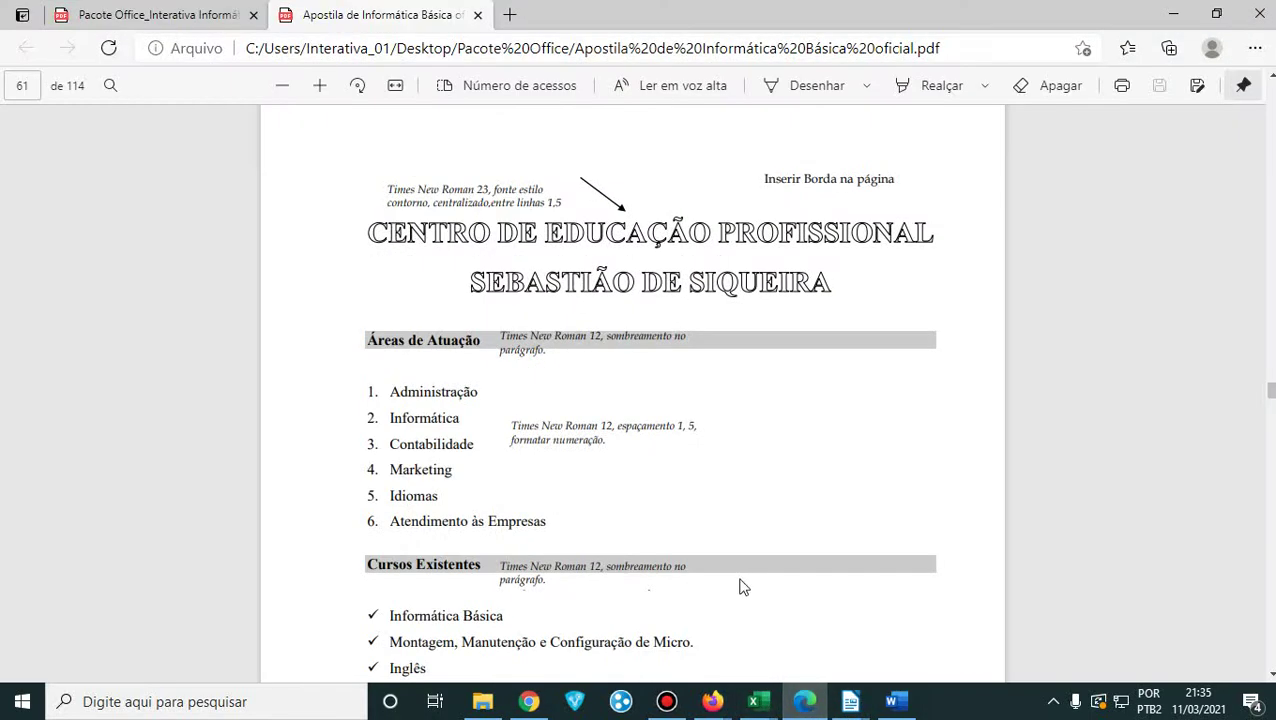
scroll(650, 510, up, 6)
scroll(625, 503, up, 7)
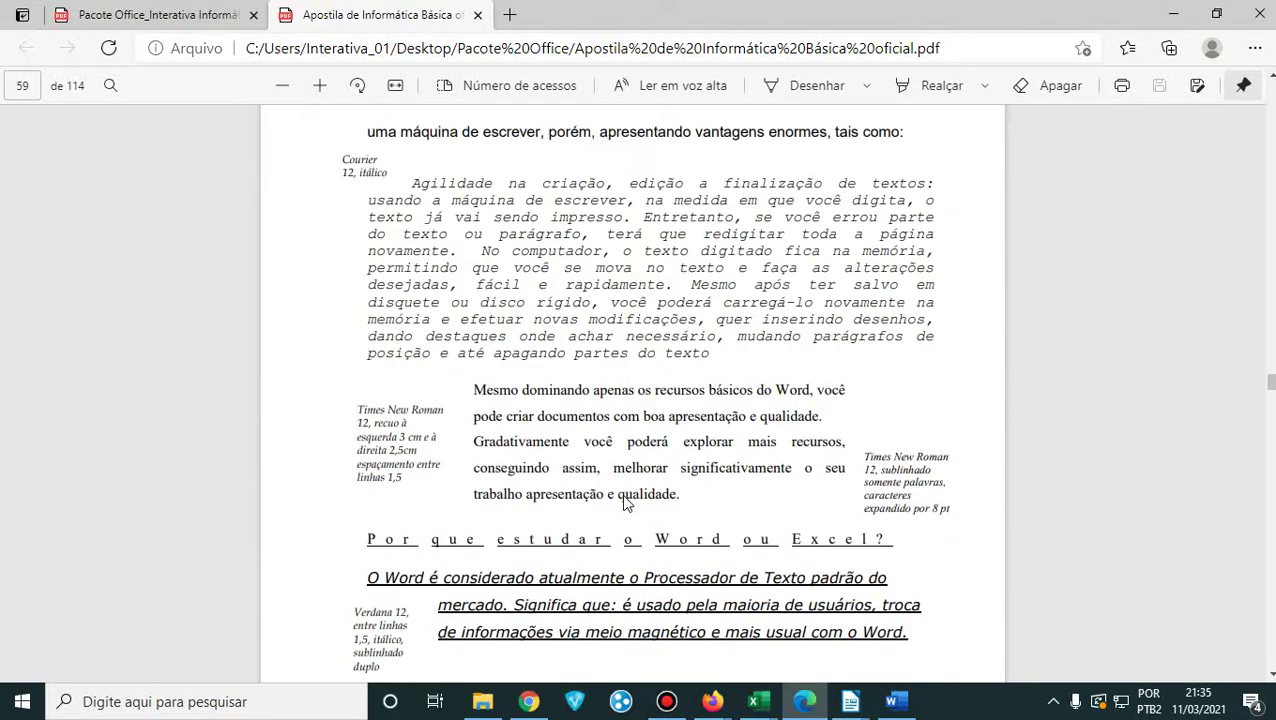
scroll(625, 503, down, 4)
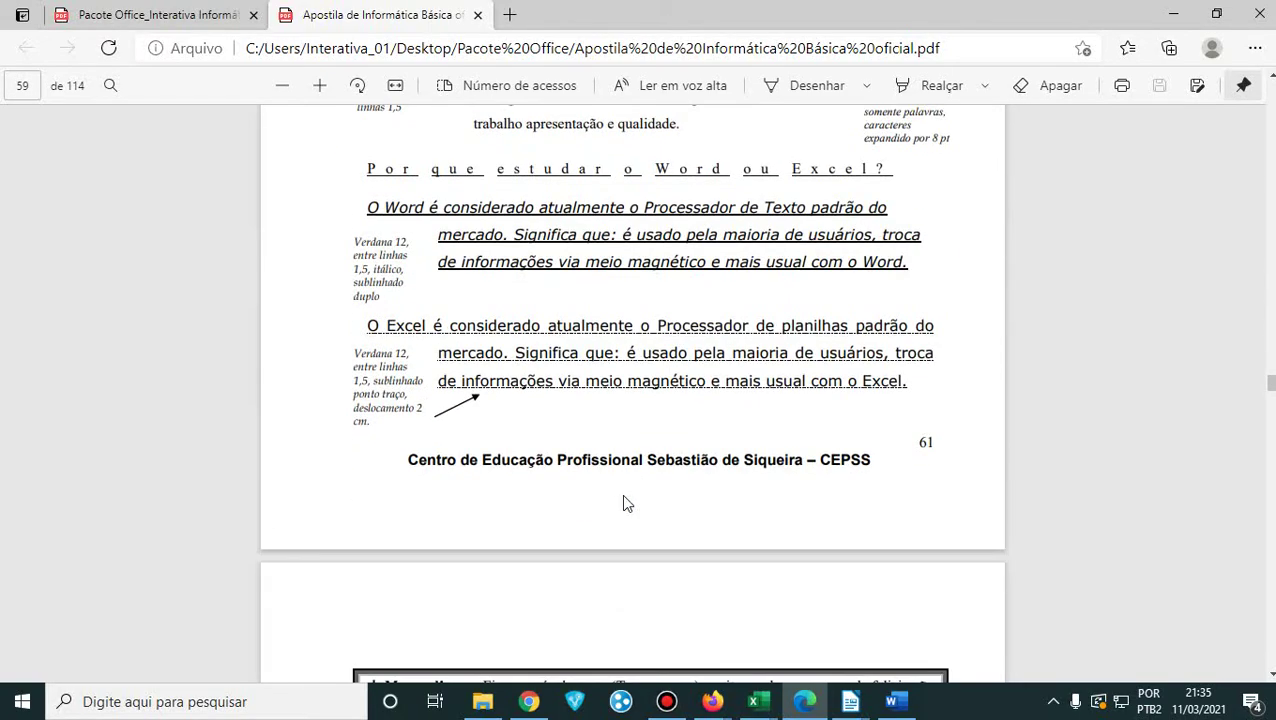
scroll(624, 503, up, 3)
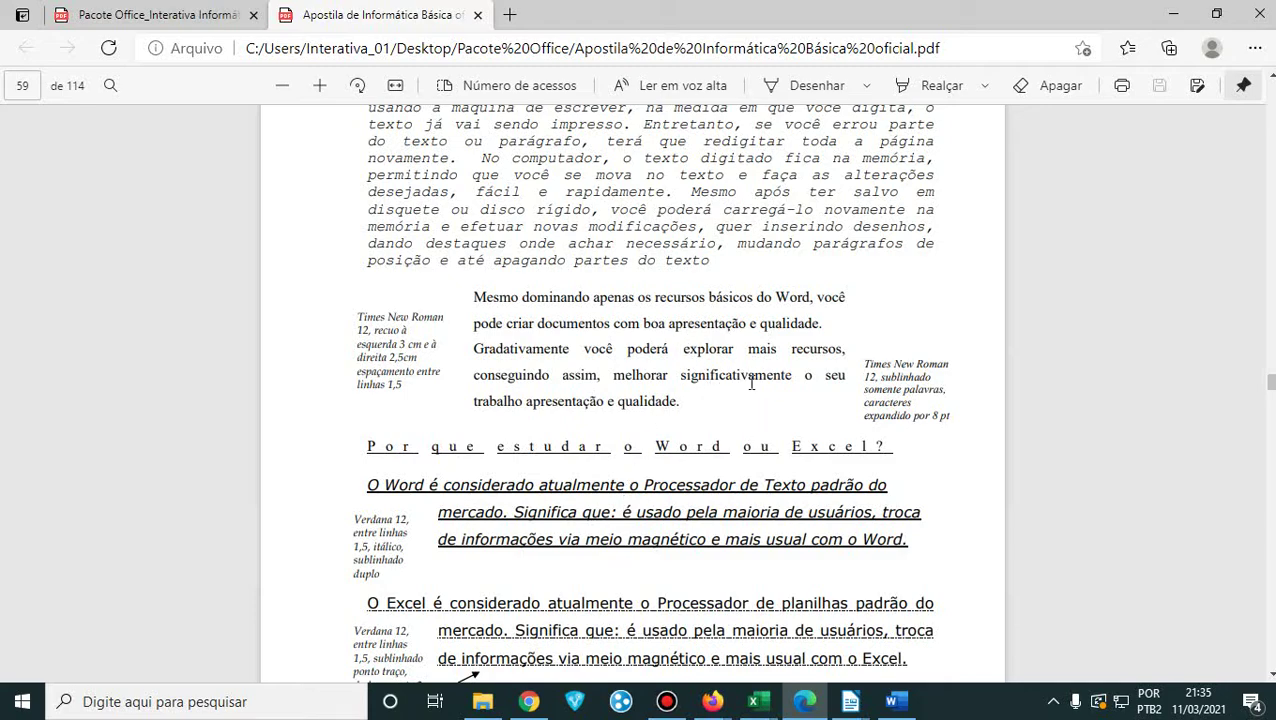
scroll(751, 383, down, 10)
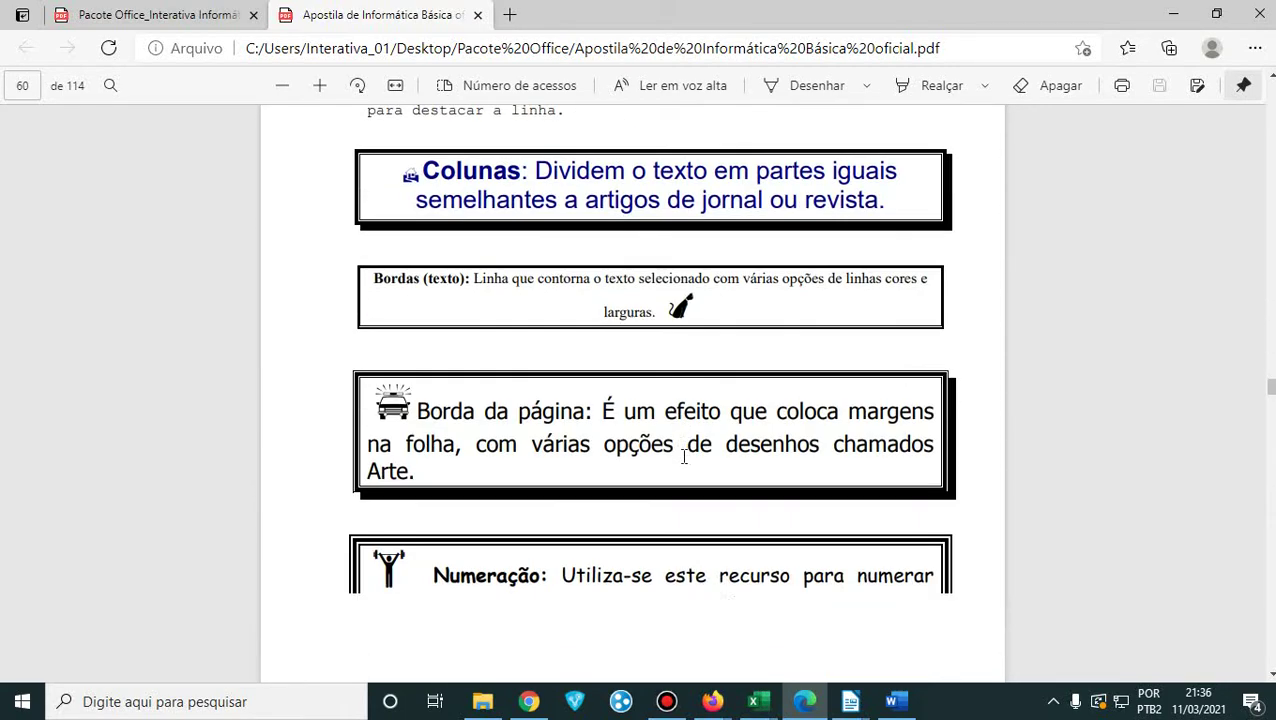
scroll(684, 456, down, 10)
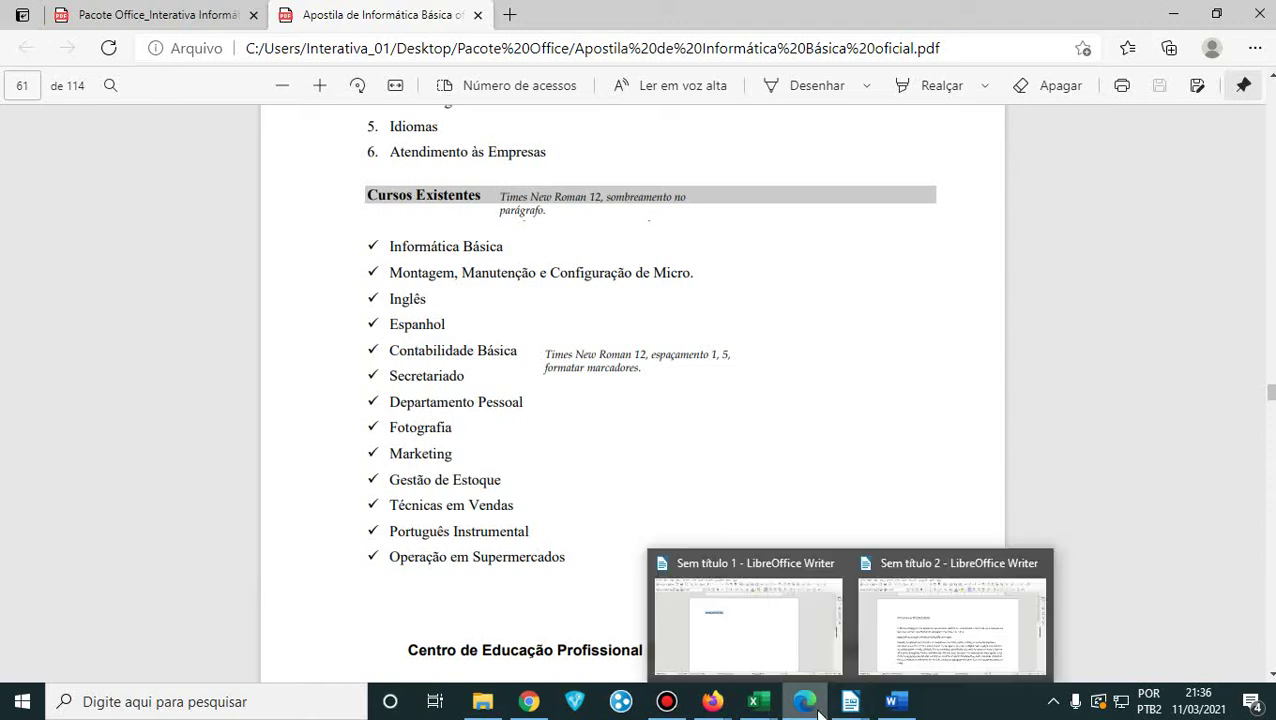
- Switch to the "Sem título 2" document in LibreOffice Writer to view the underlined title
mouse_move(812, 712)
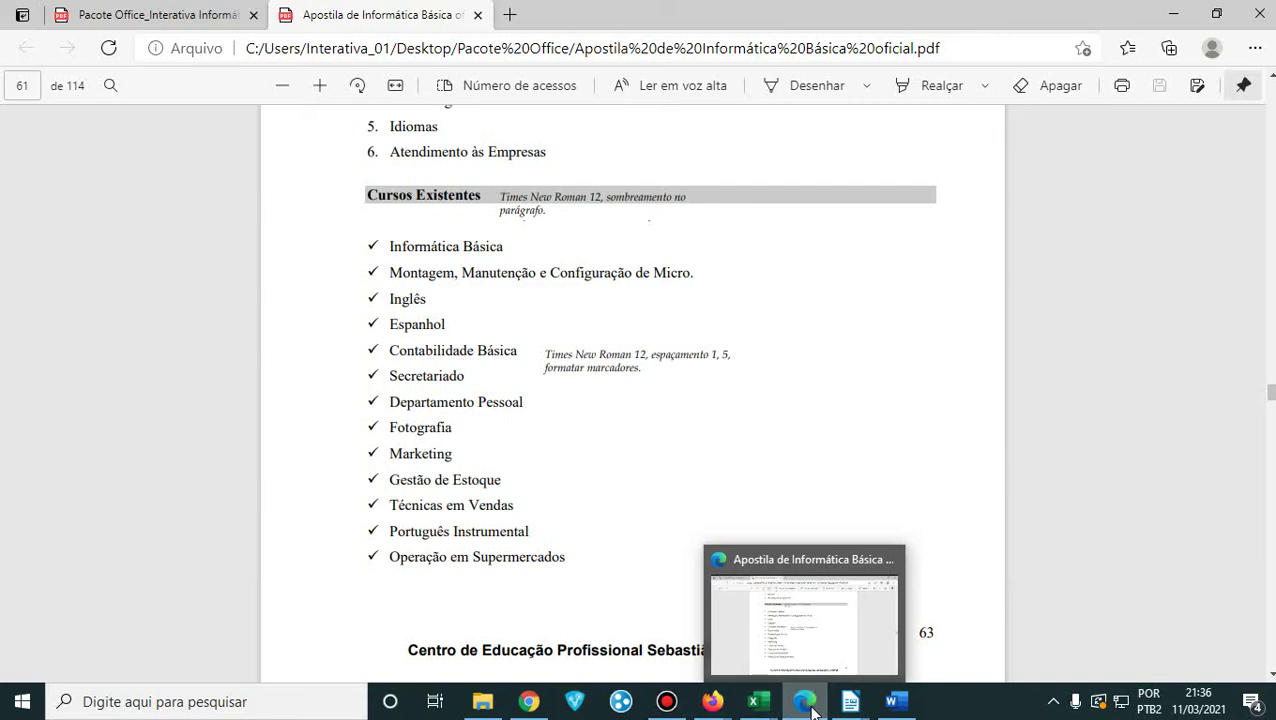
click(812, 706)
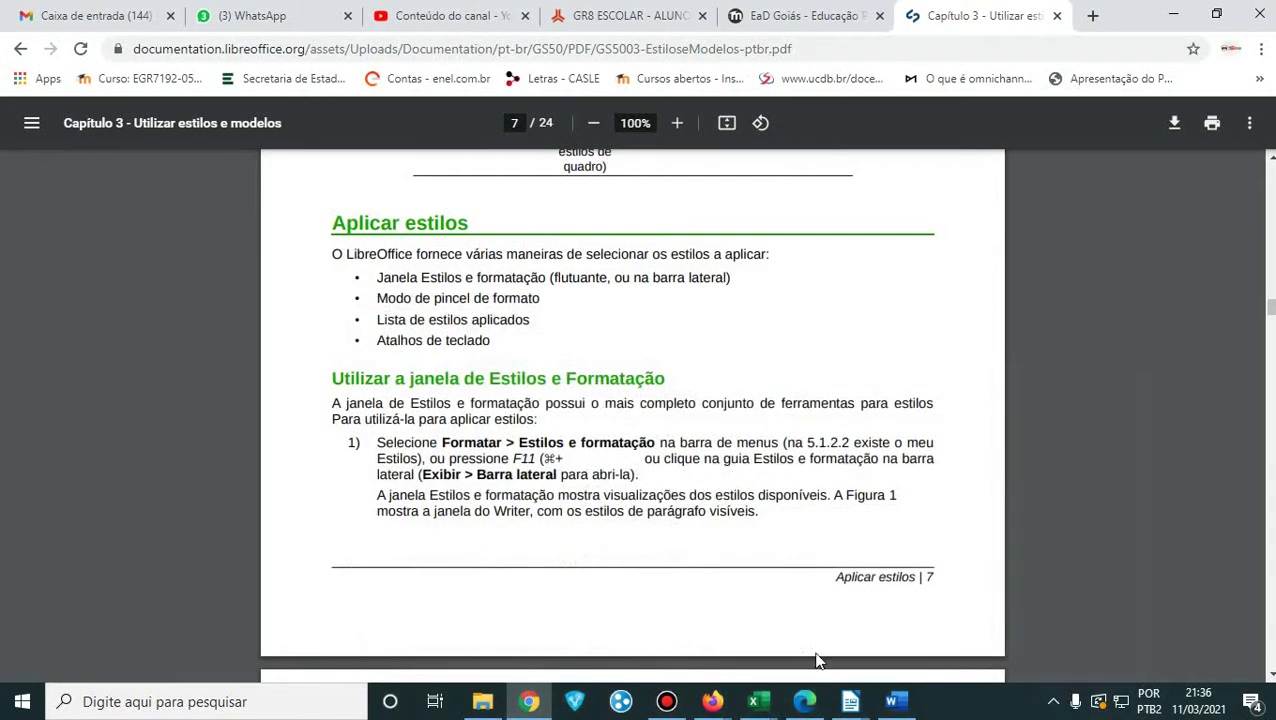
click(808, 704)
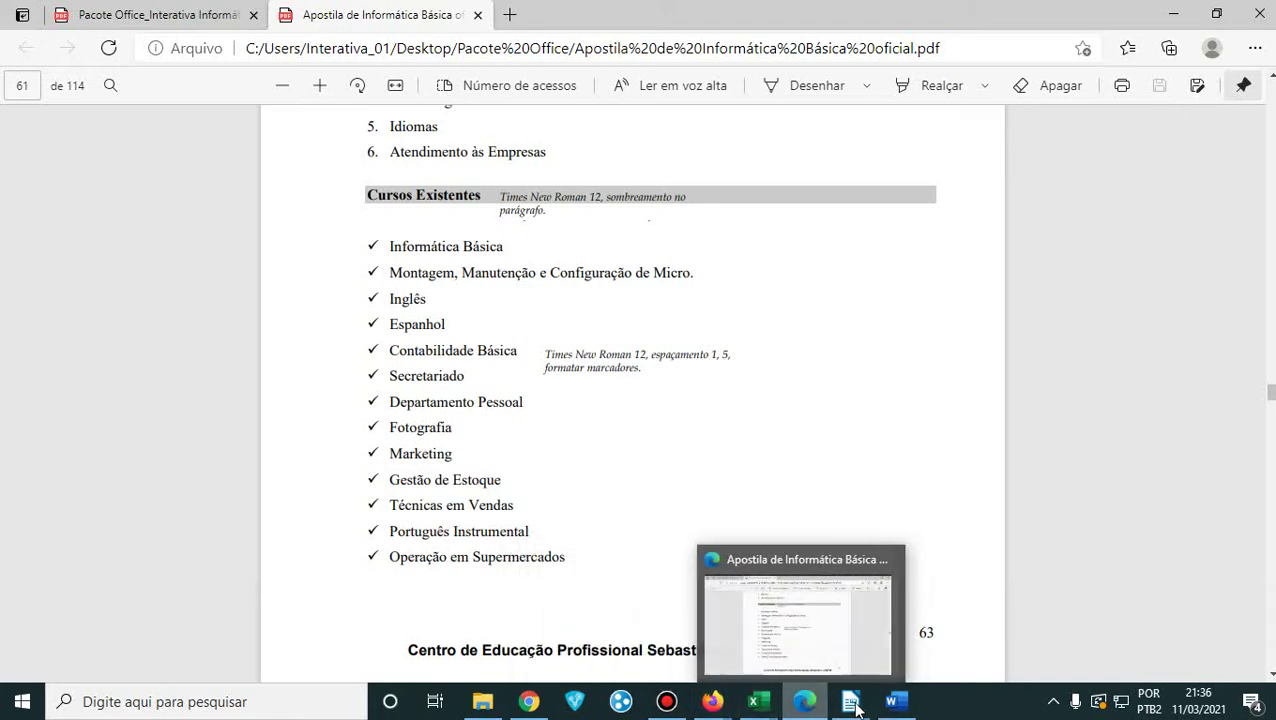
mouse_move(850, 702)
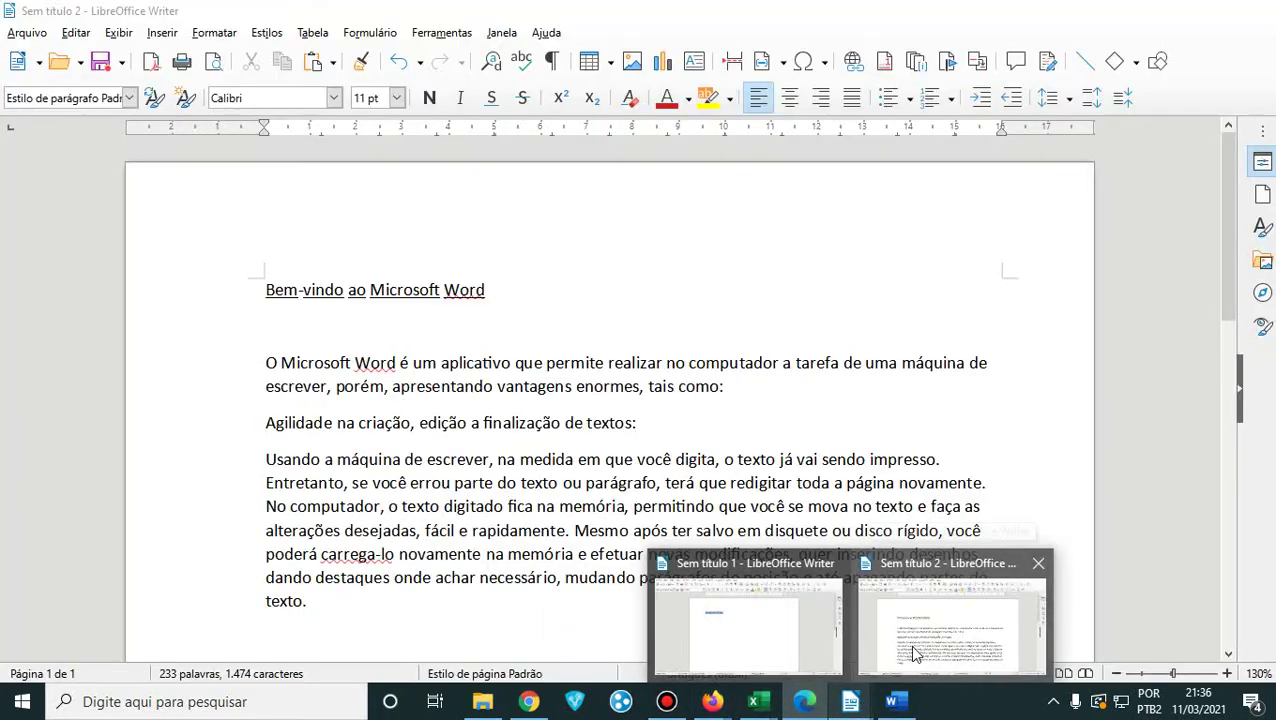
click(913, 652)
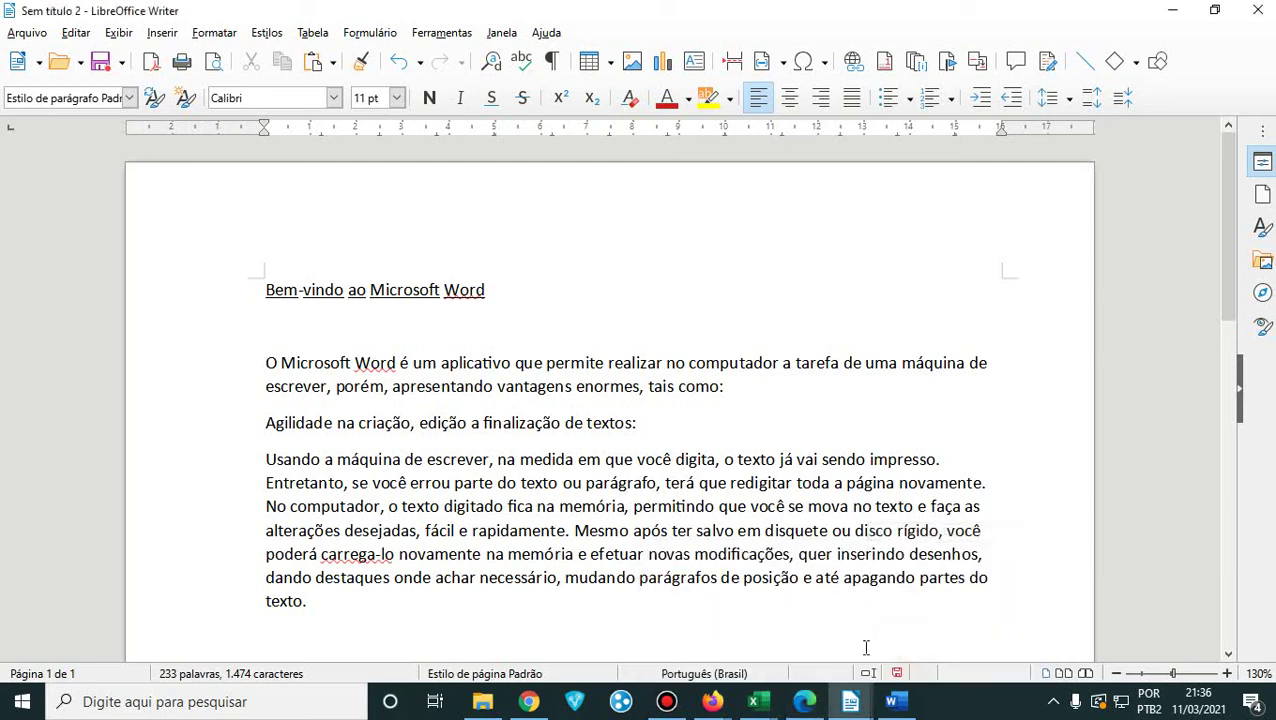
- Switch to the "Capítulo 3 - Utilizar estilos e modelos" PDF in Chrome and skim it from the Aplicar estilos section to page 21
click(529, 701)
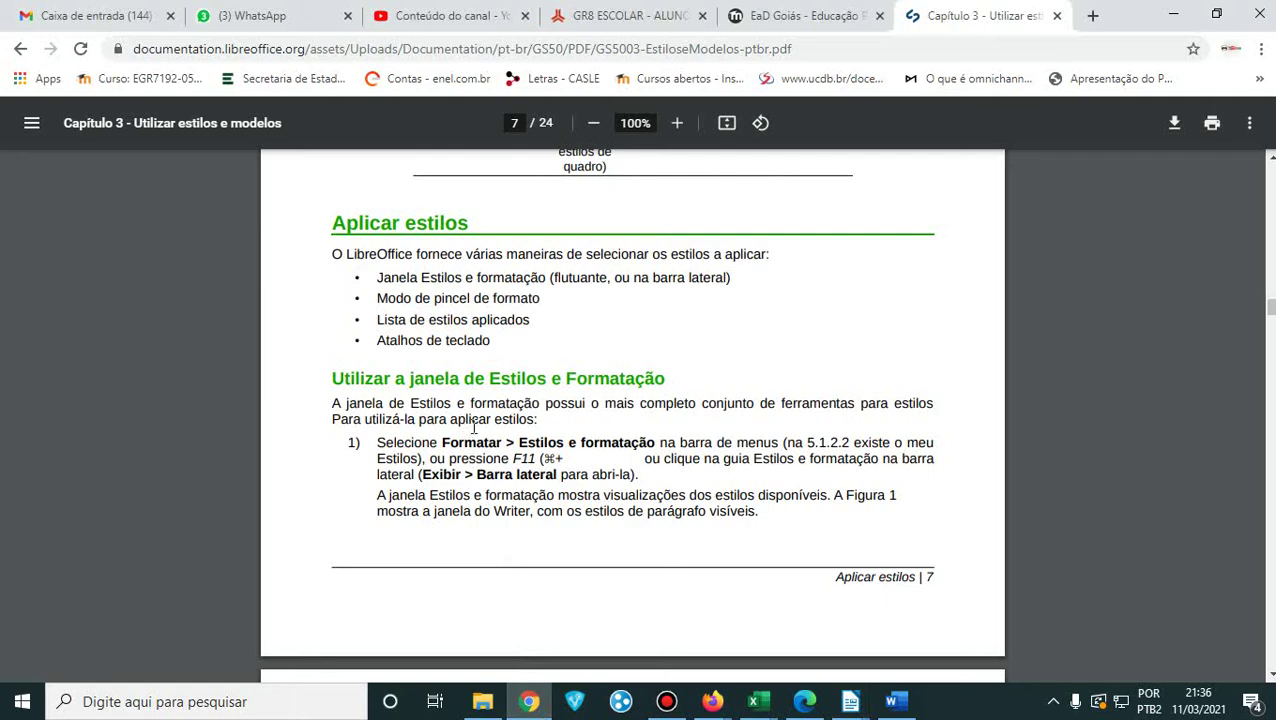
scroll(475, 428, down, 10)
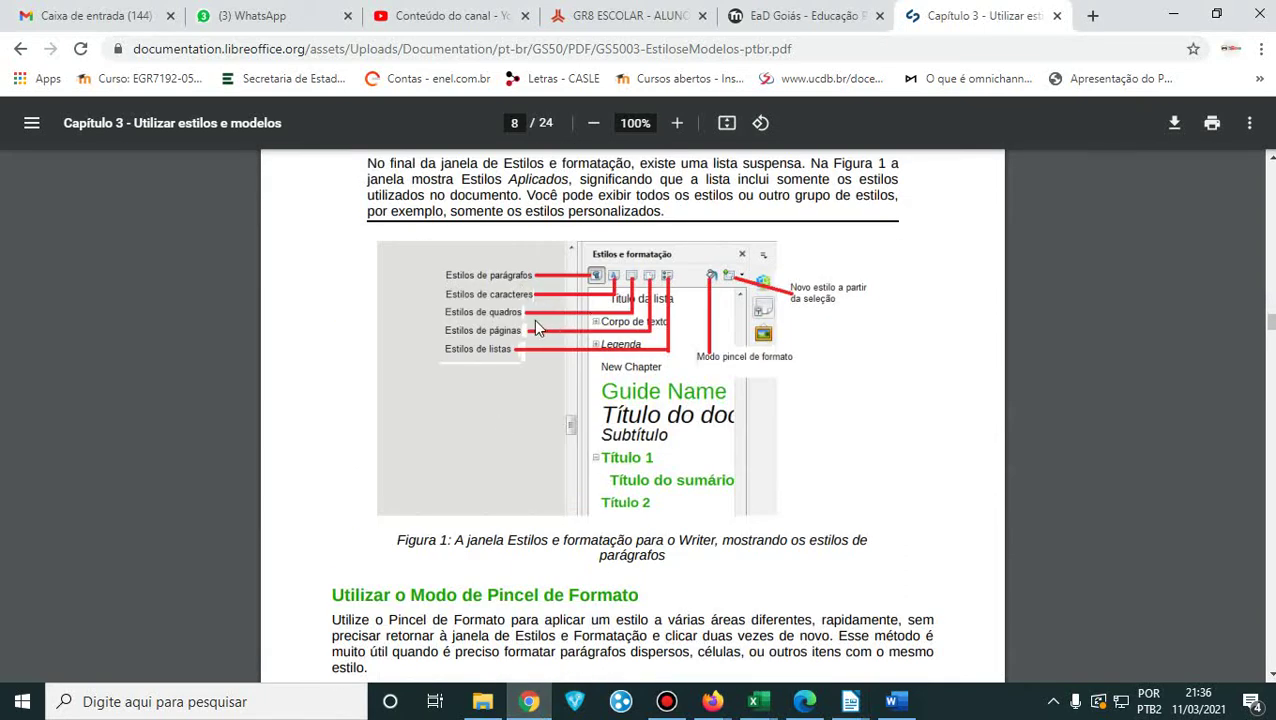
scroll(407, 430, down, 10)
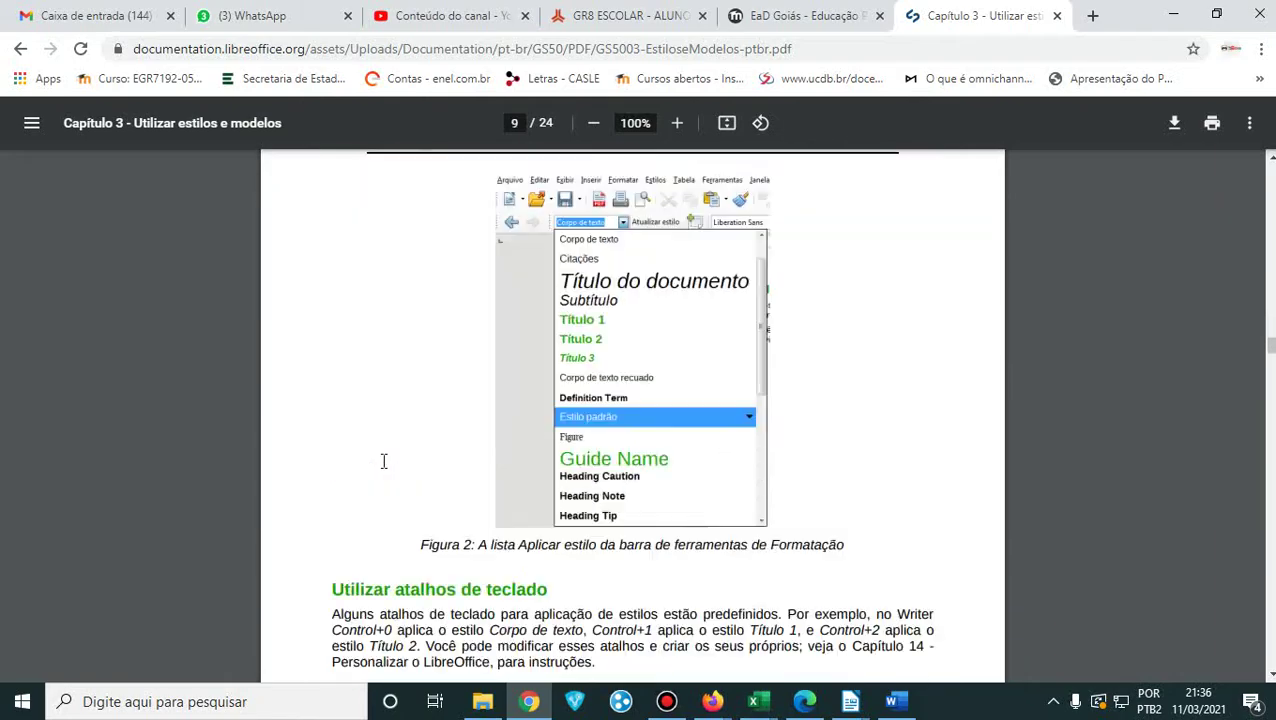
scroll(383, 461, down, 15)
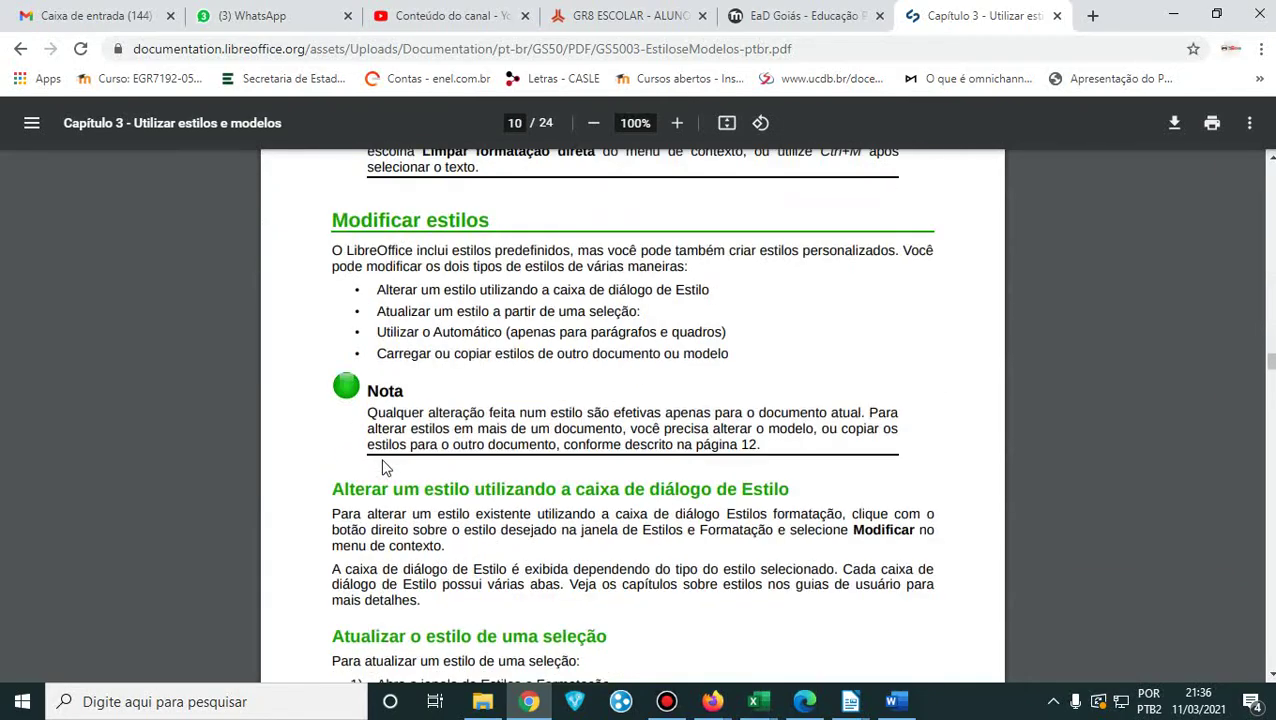
scroll(383, 468, down, 10)
scroll(385, 455, up, 3)
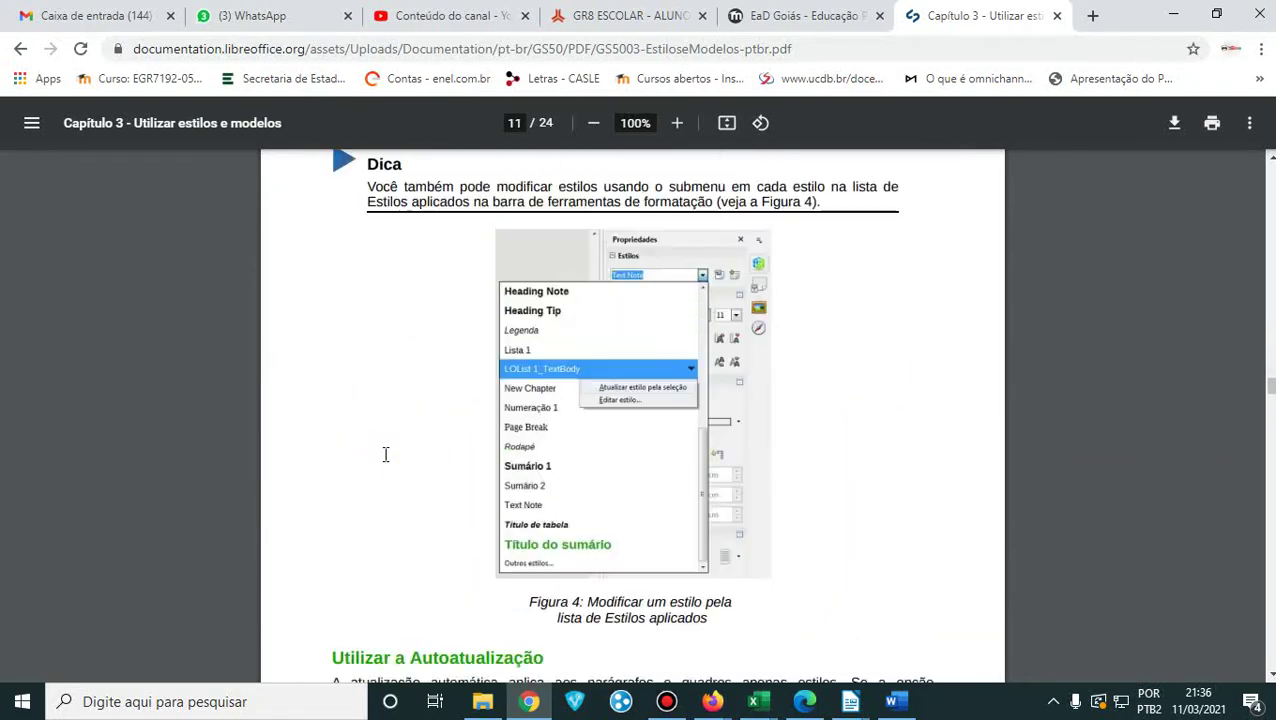
scroll(385, 455, down, 15)
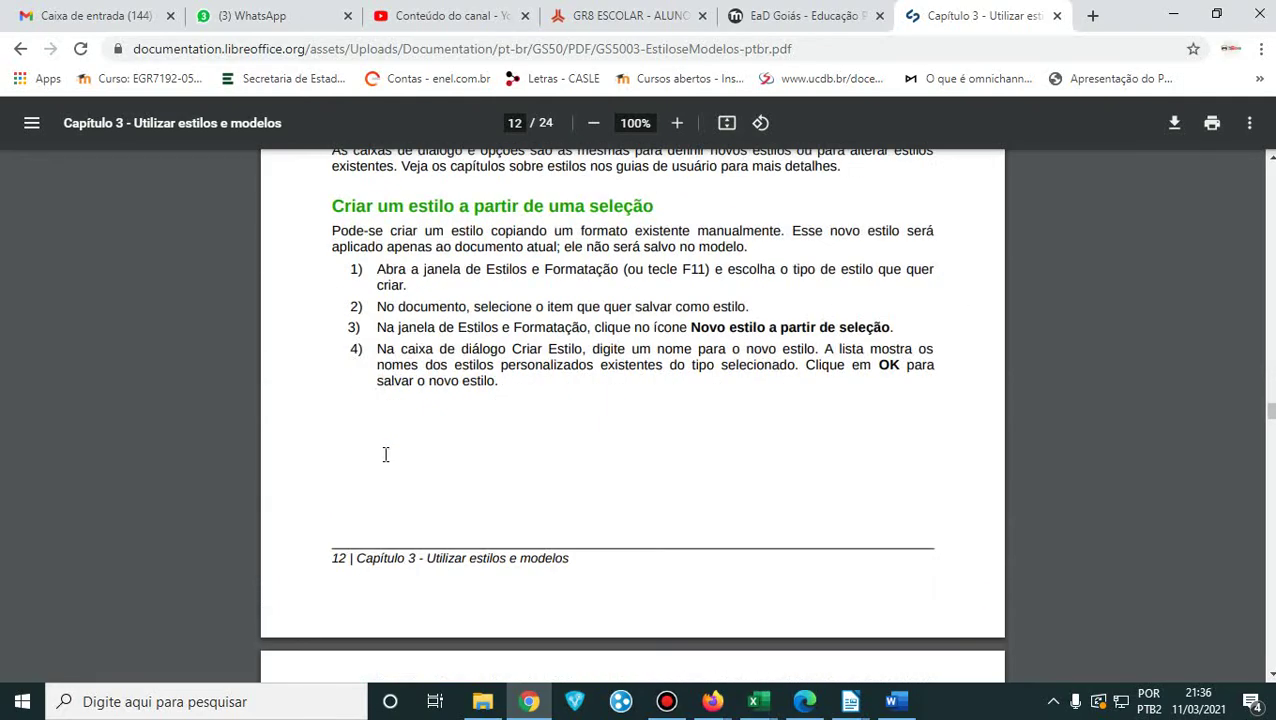
scroll(385, 455, down, 15)
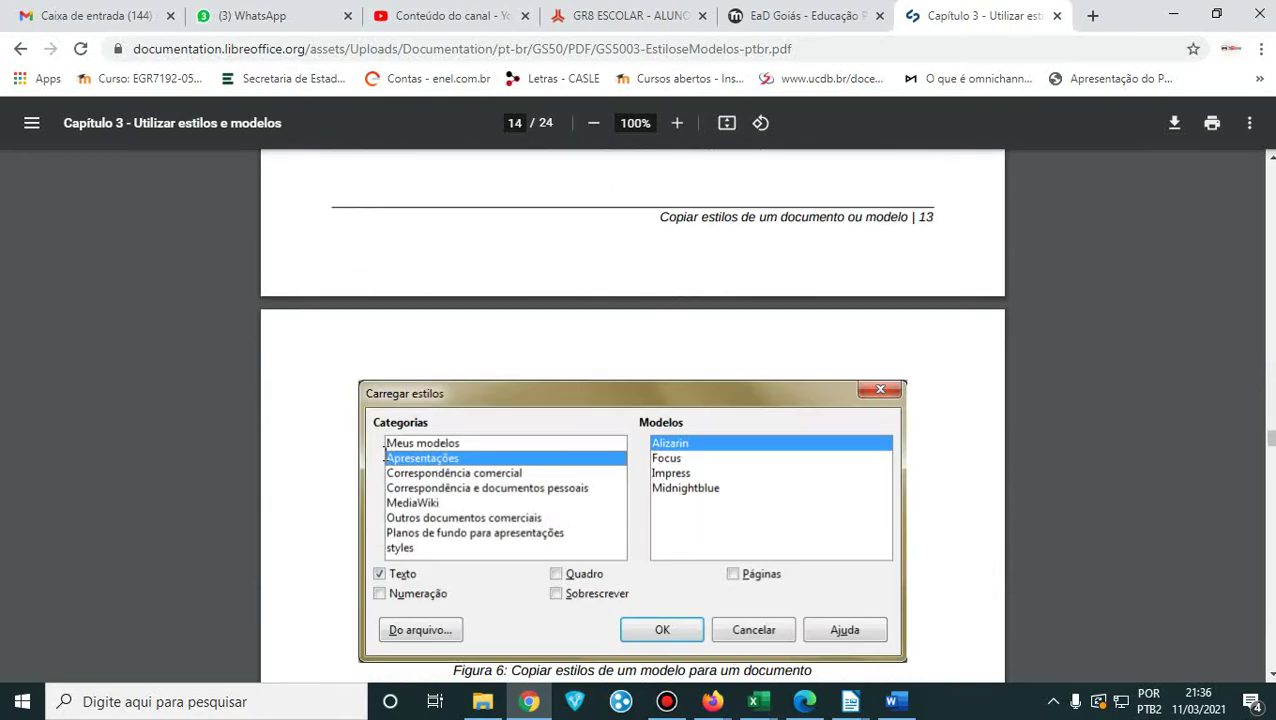
scroll(385, 455, up, 3)
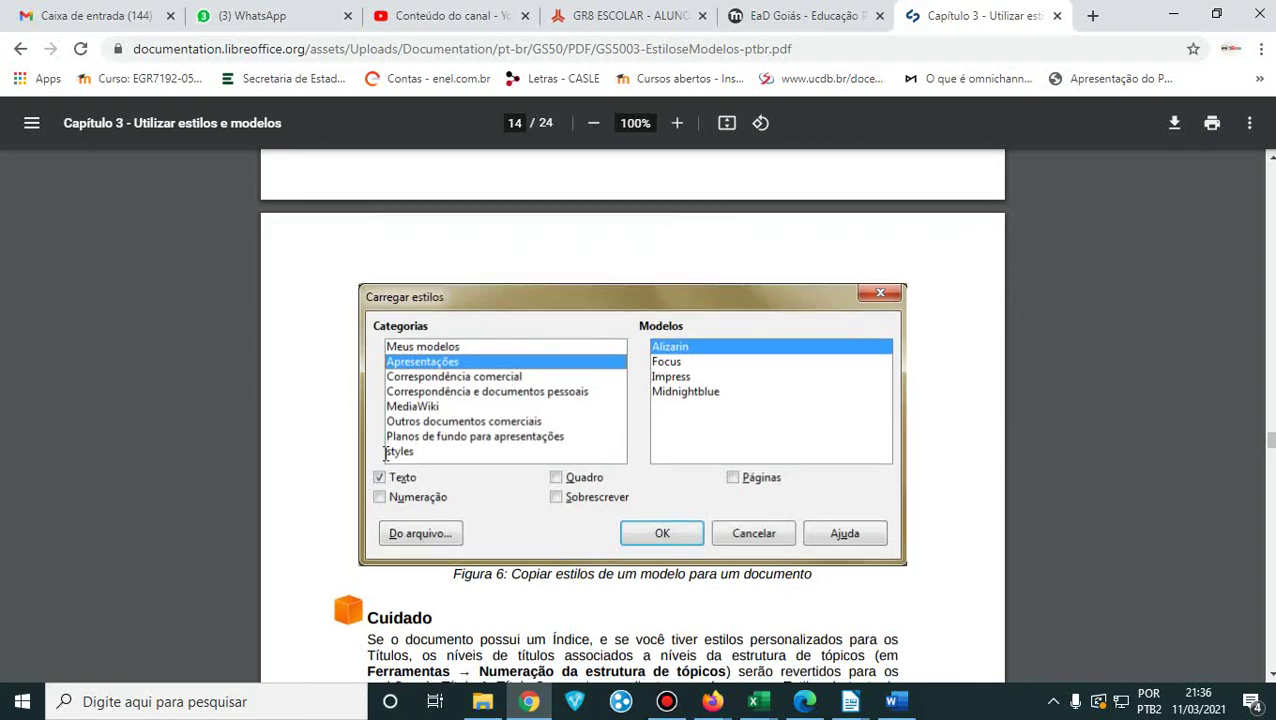
scroll(385, 455, down, 10)
scroll(385, 455, down, 10)
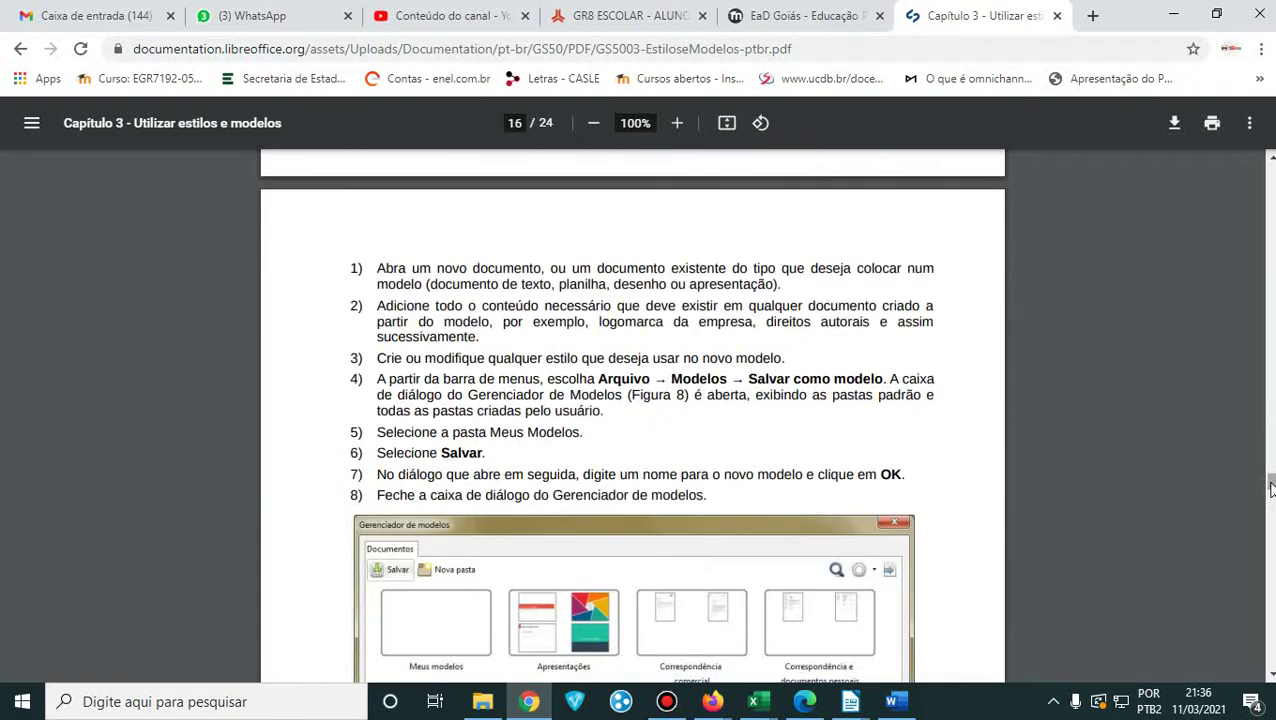
drag(1270, 488, 1264, 594)
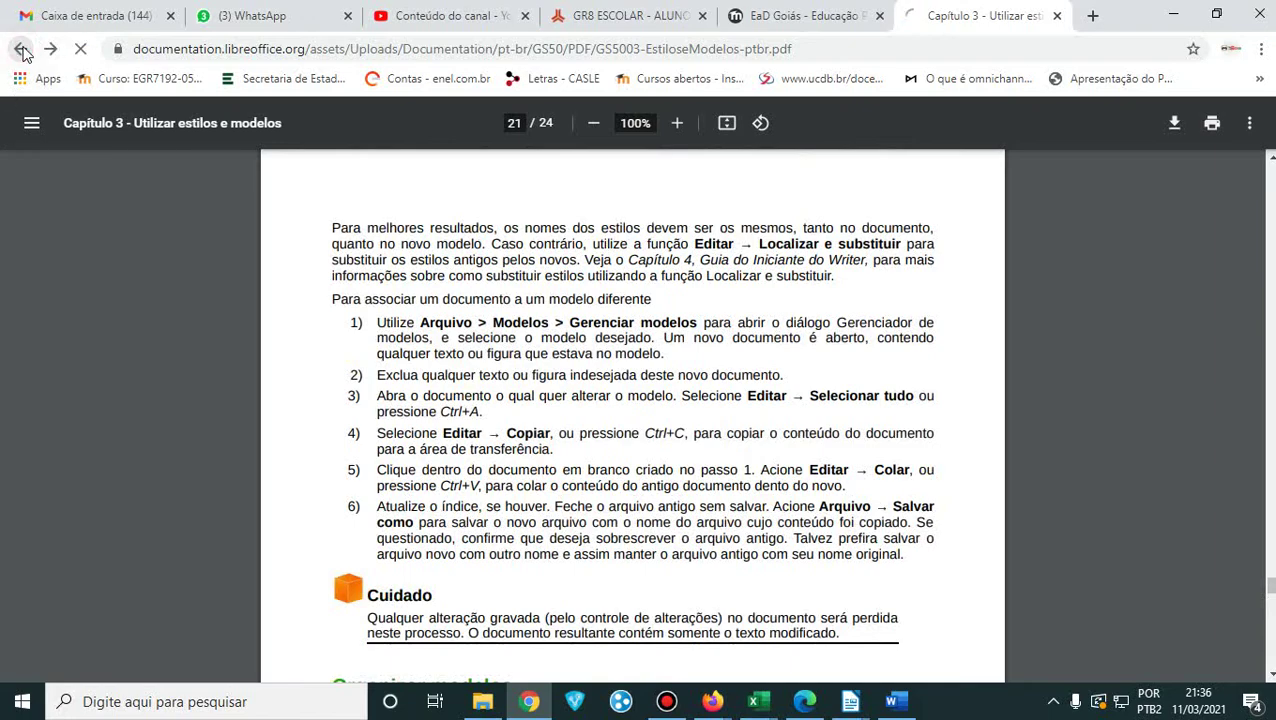
- Return to the Google results and look through them for a page about underlining only words in BrOffice
click(21, 49)
scroll(160, 432, down, 3)
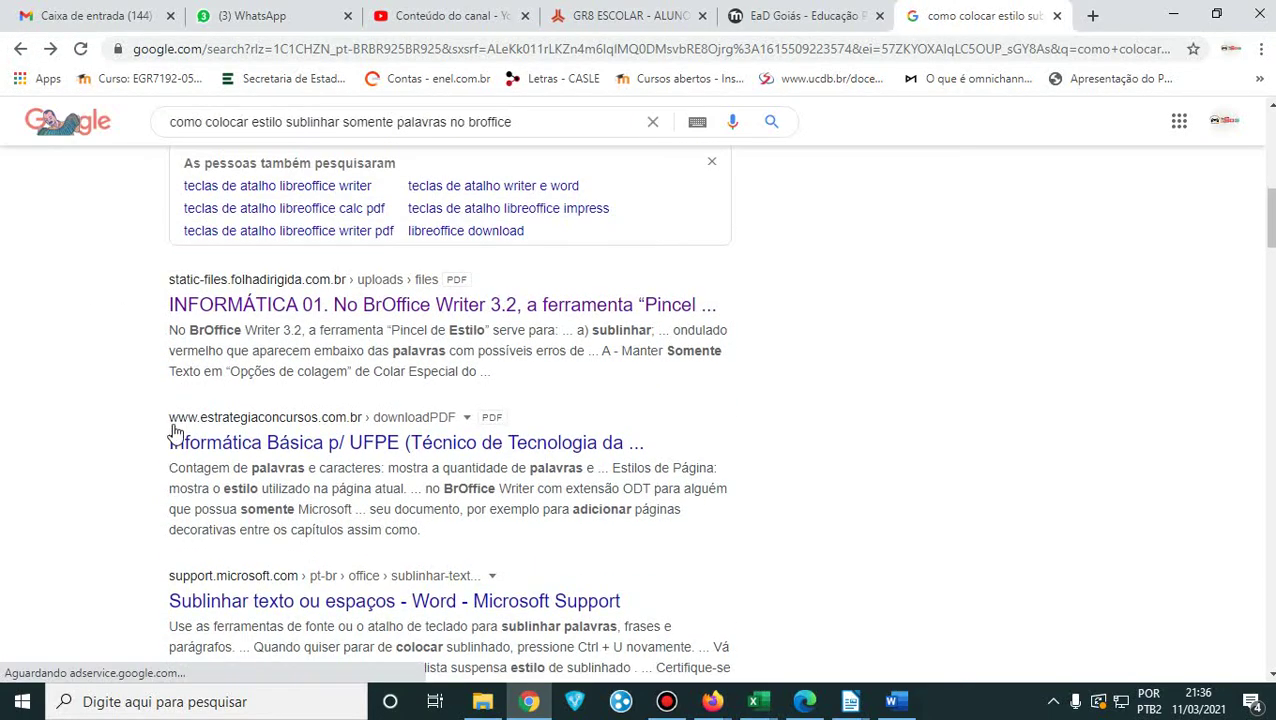
scroll(180, 432, down, 2)
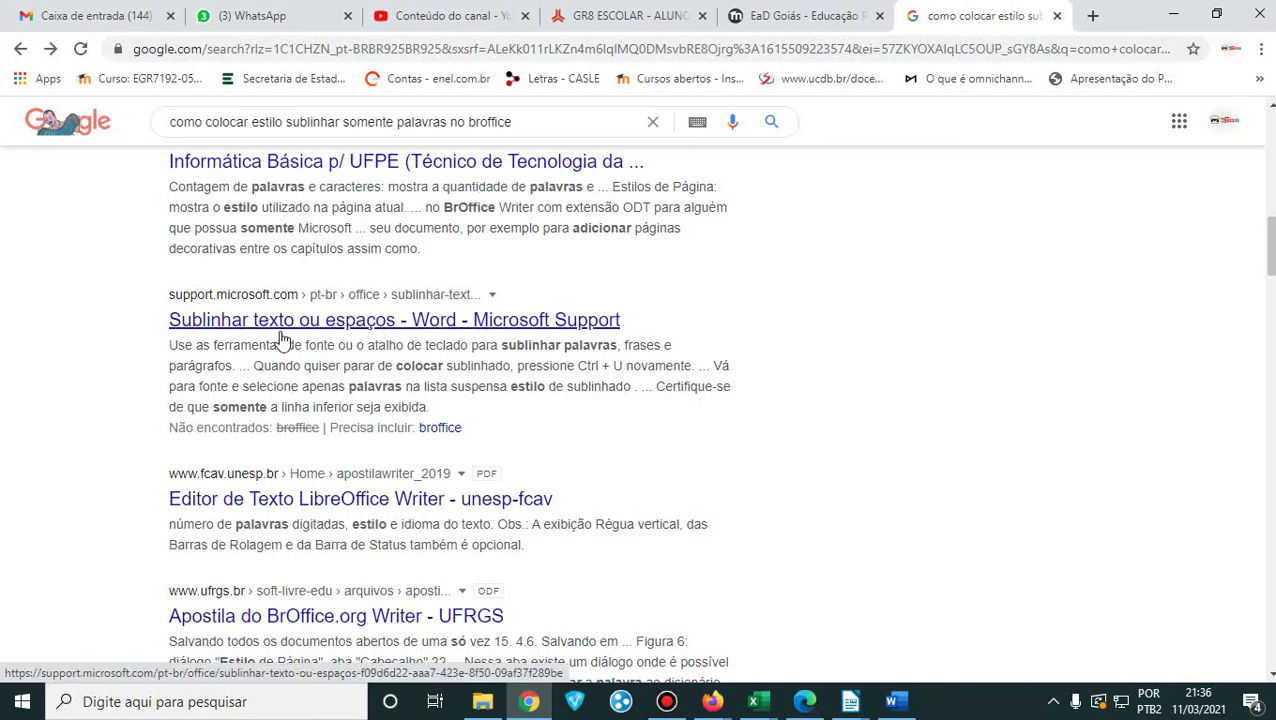
scroll(200, 380, down, 1)
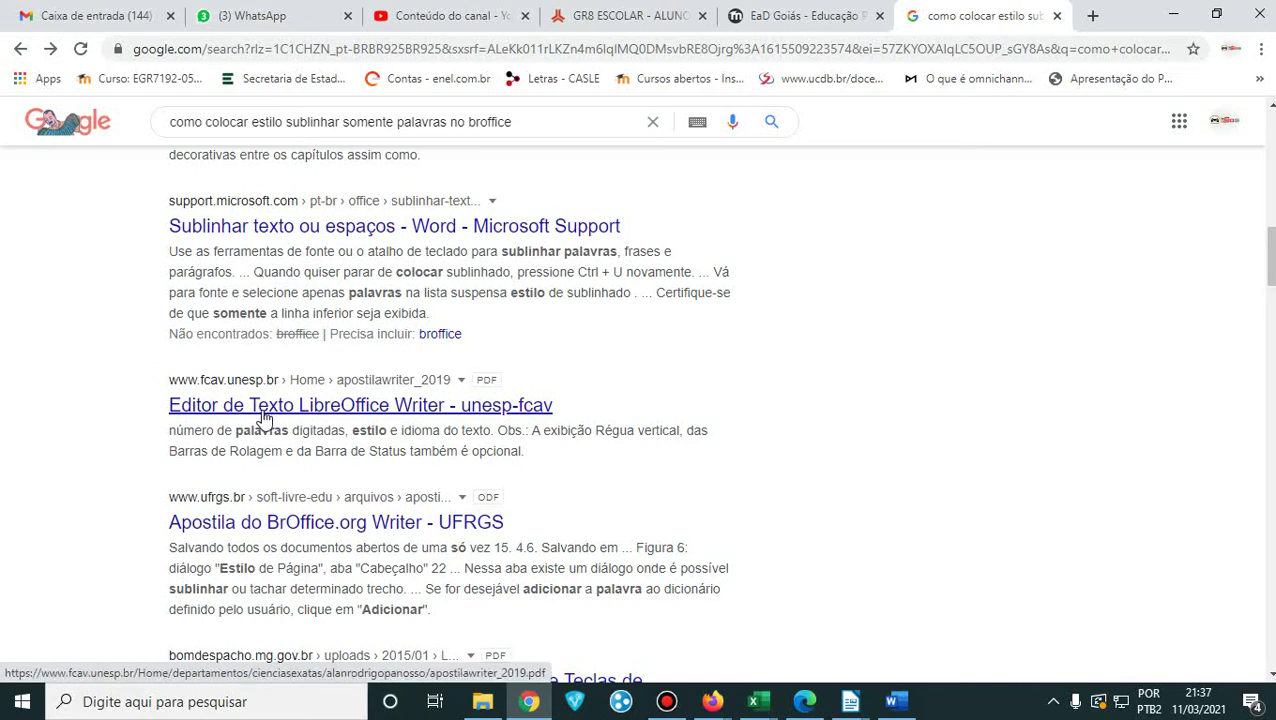
scroll(245, 422, down, 2)
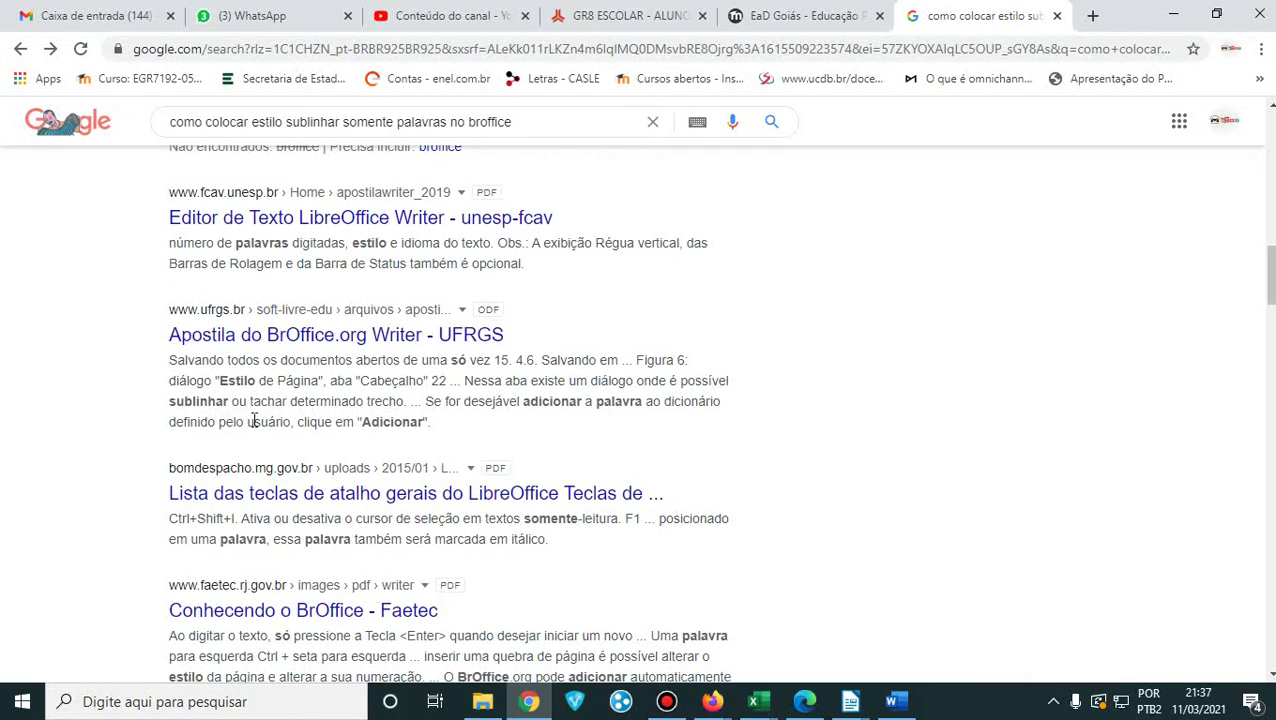
scroll(253, 421, down, 1)
scroll(255, 425, down, 2)
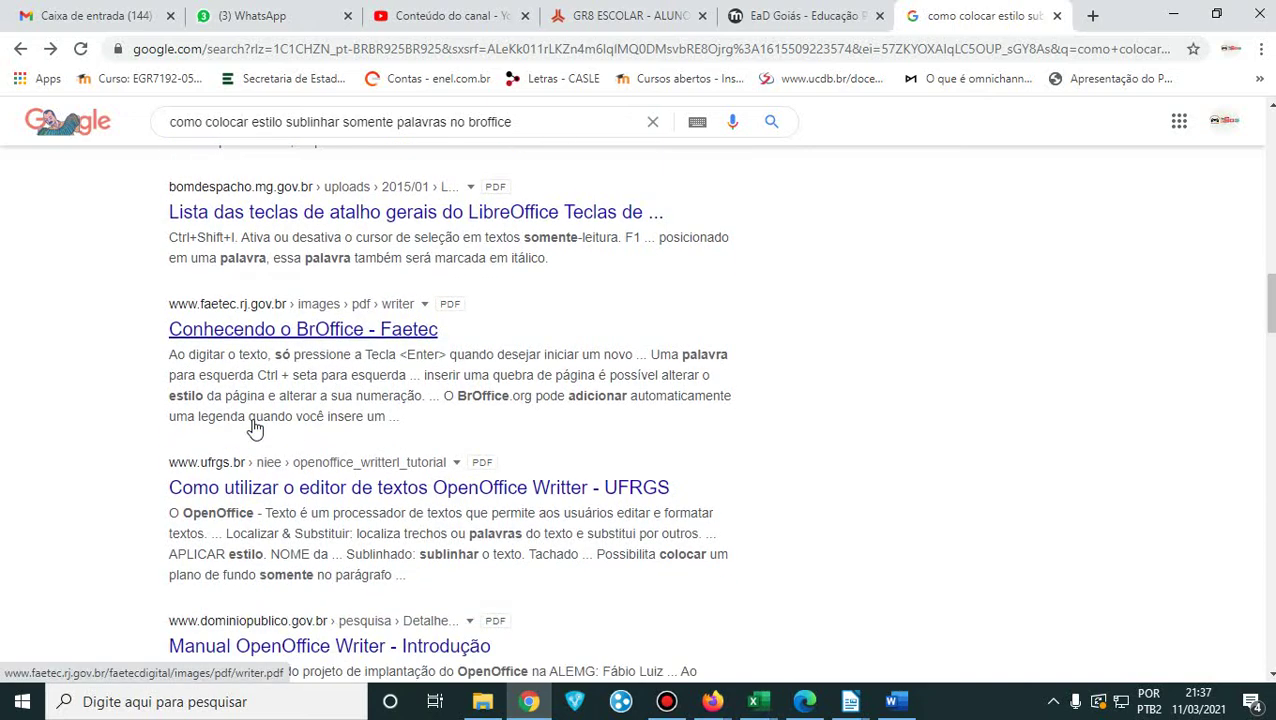
scroll(254, 424, down, 1)
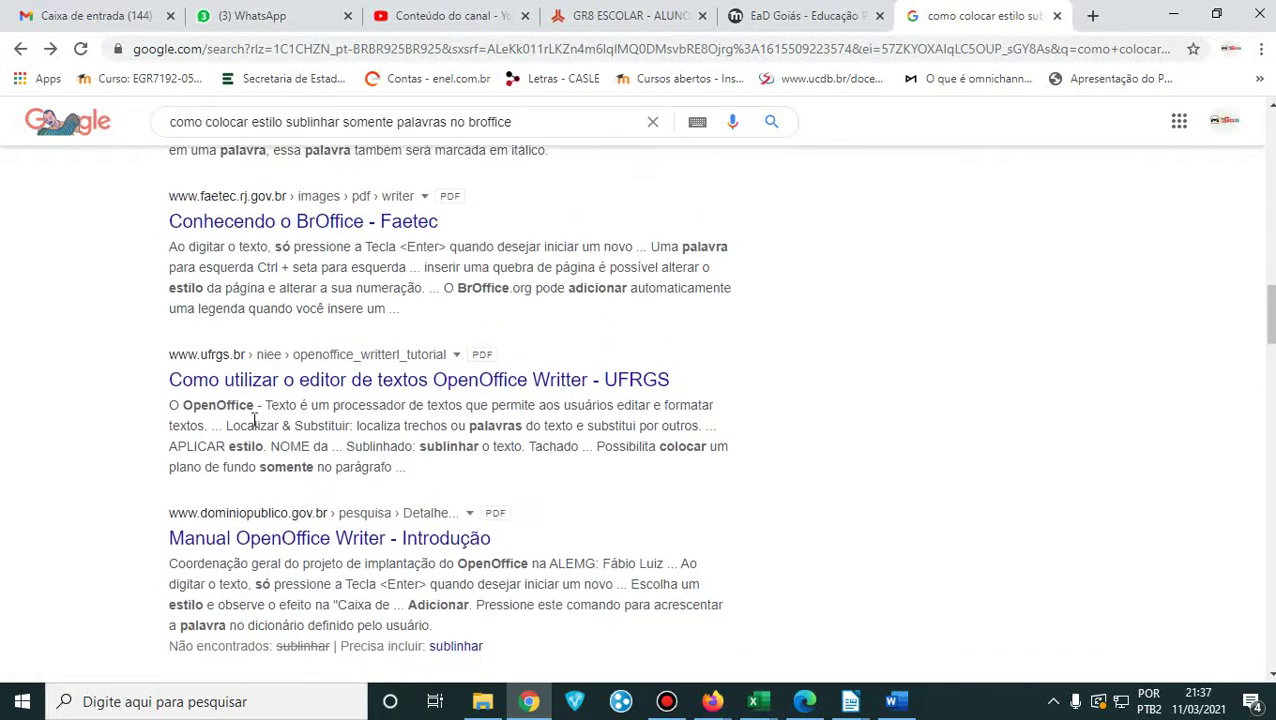
scroll(235, 369, down, 1)
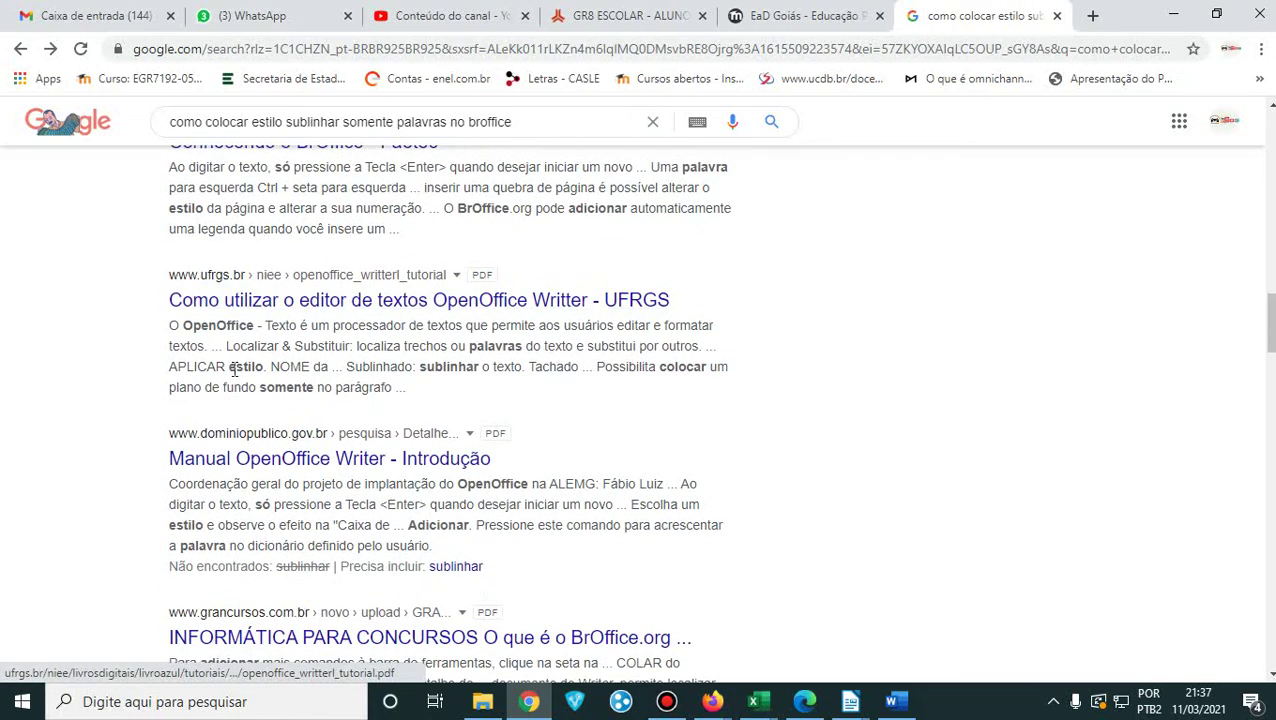
scroll(233, 369, up, 15)
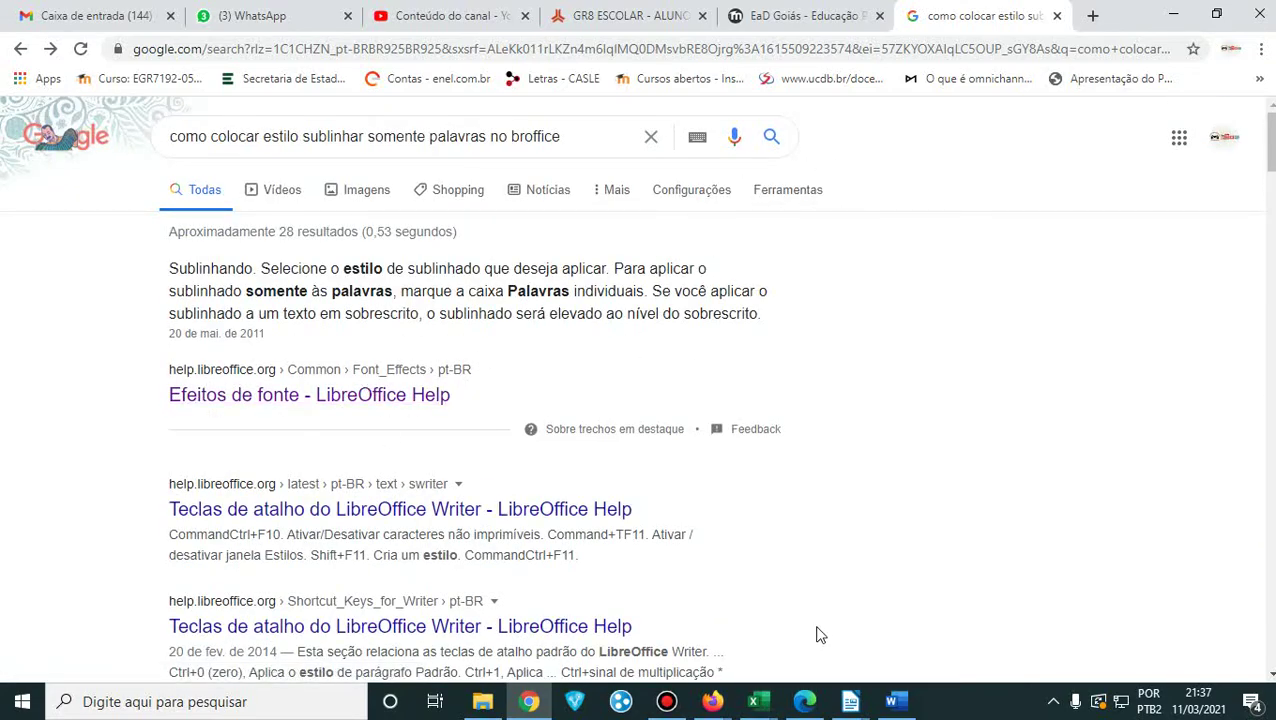
- Switch to "Sem título 2" in LibreOffice Writer, select "vindo" in the title and examine the available text formatting commands without applying any
mouse_move(850, 701)
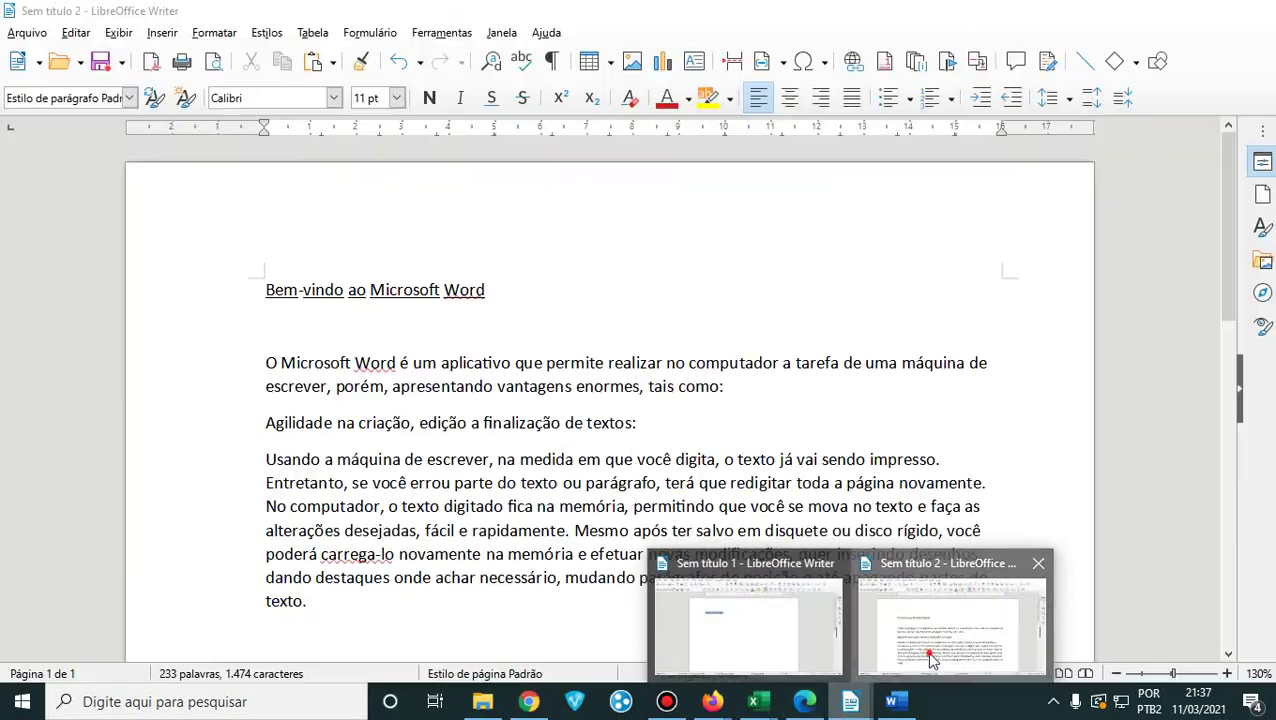
click(930, 660)
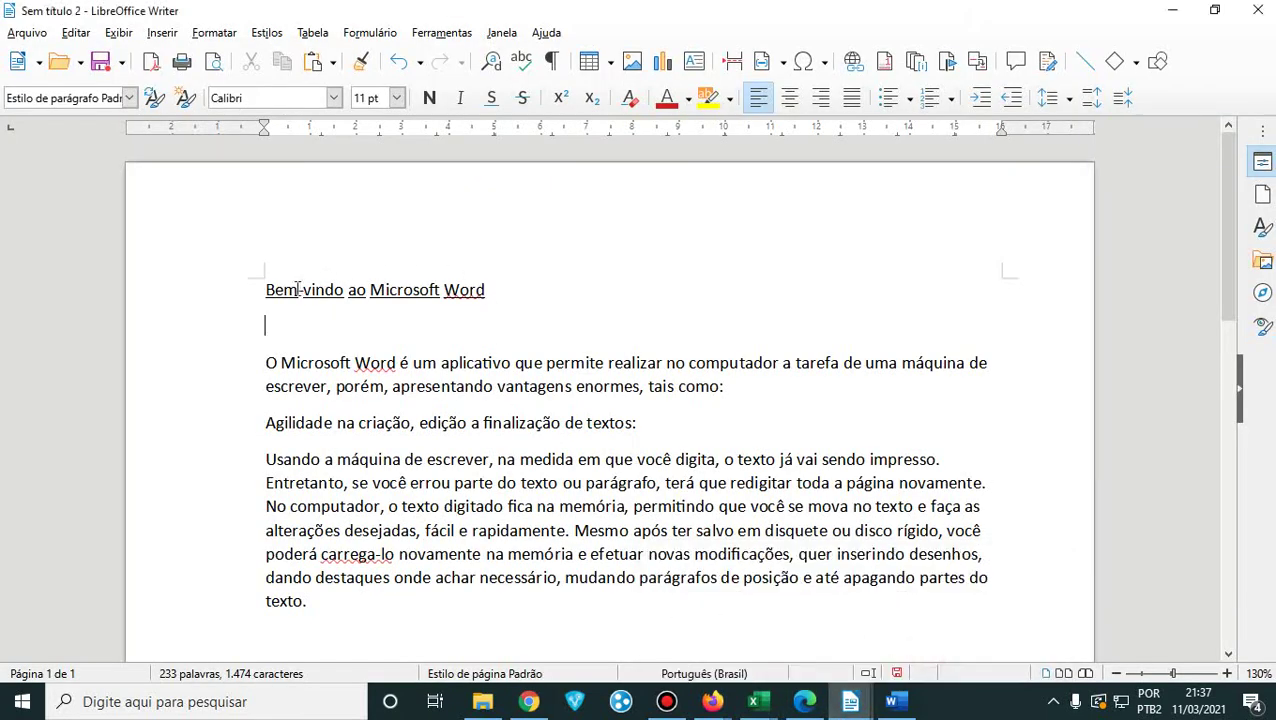
drag(297, 289, 343, 289)
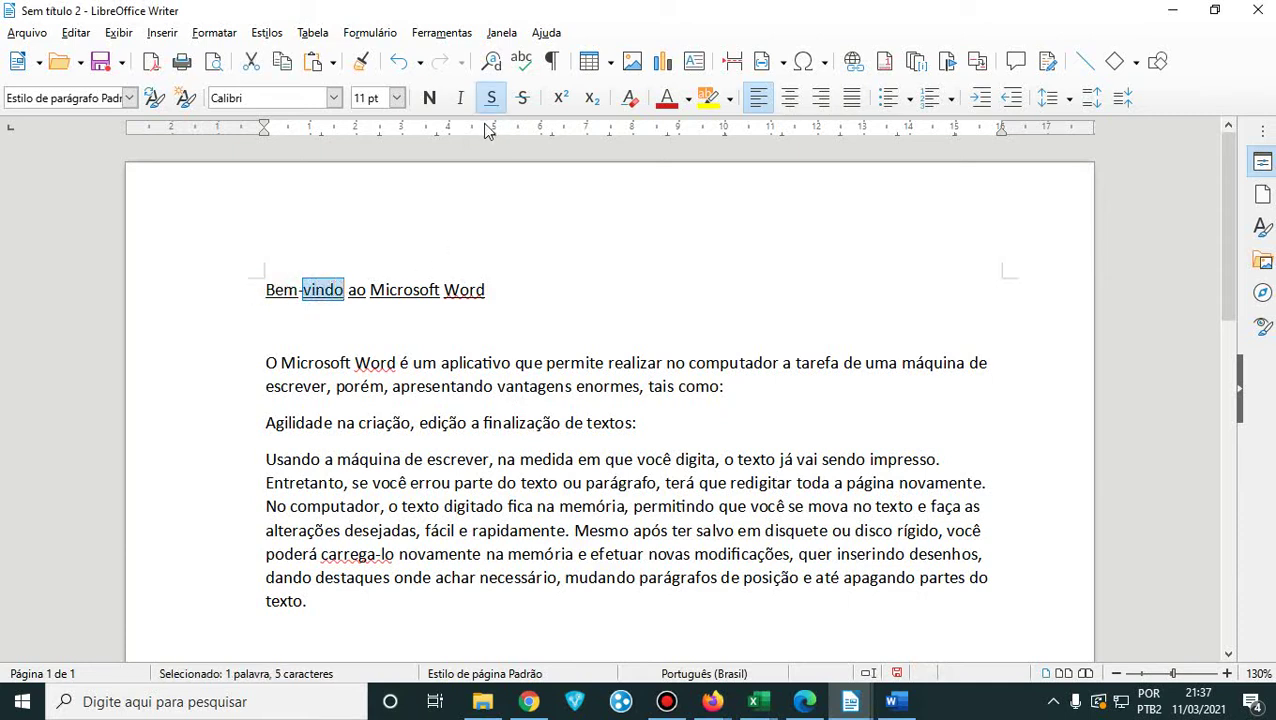
click(207, 37)
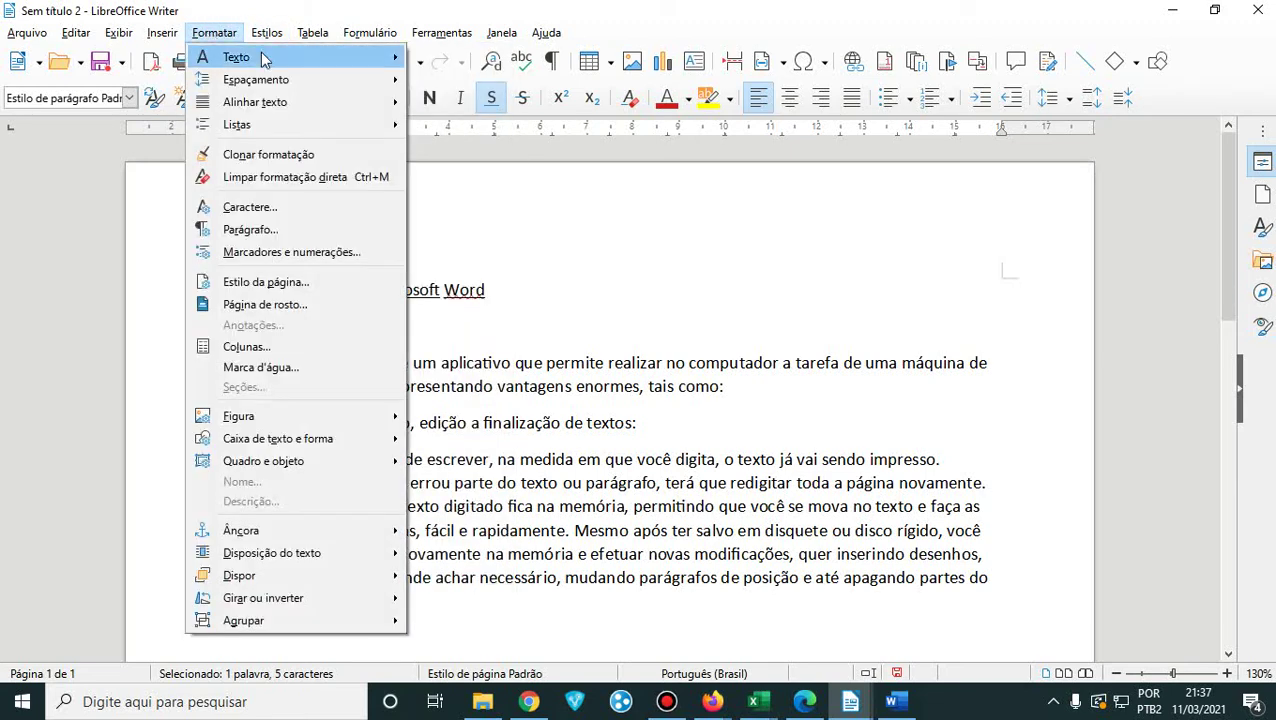
mouse_move(265, 57)
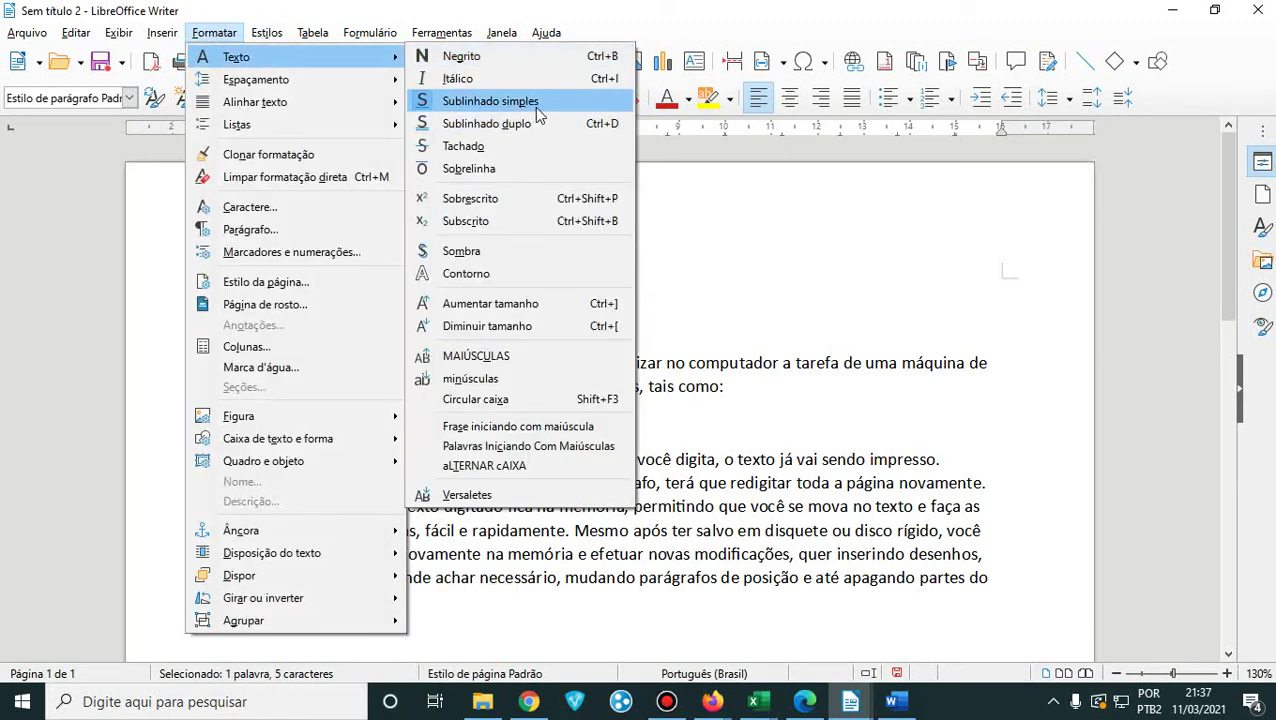
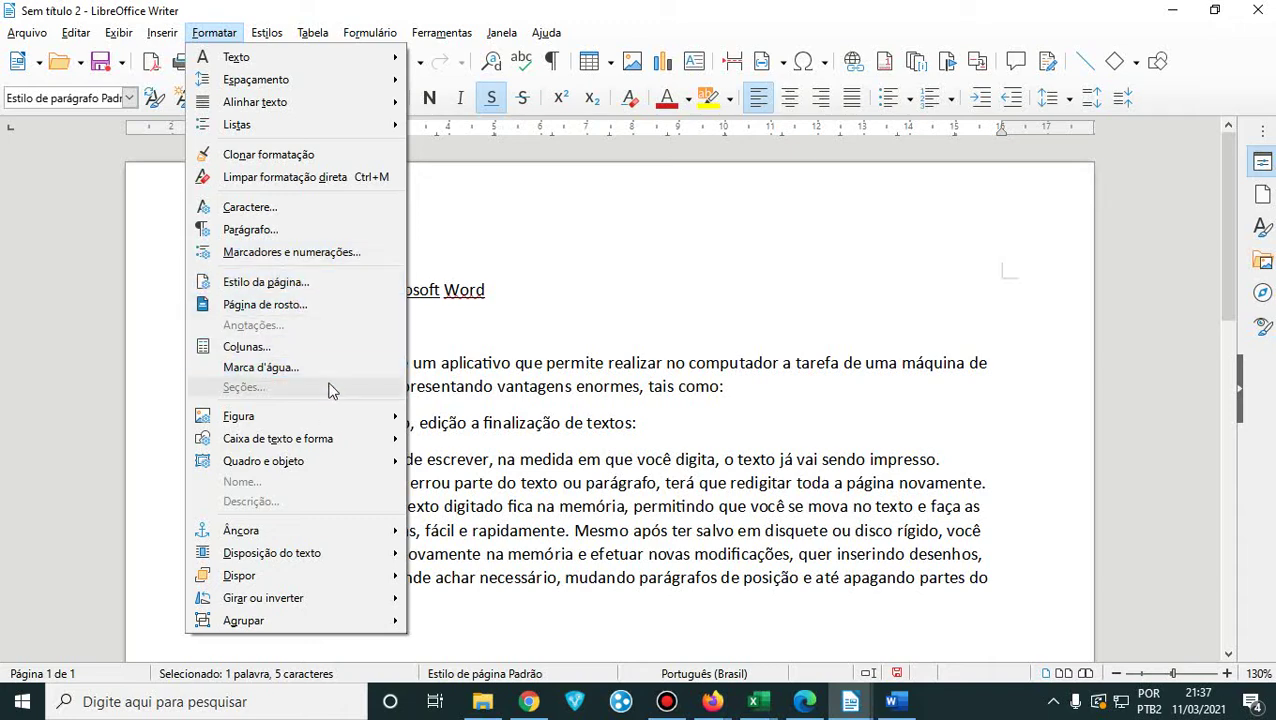
mouse_move(318, 624)
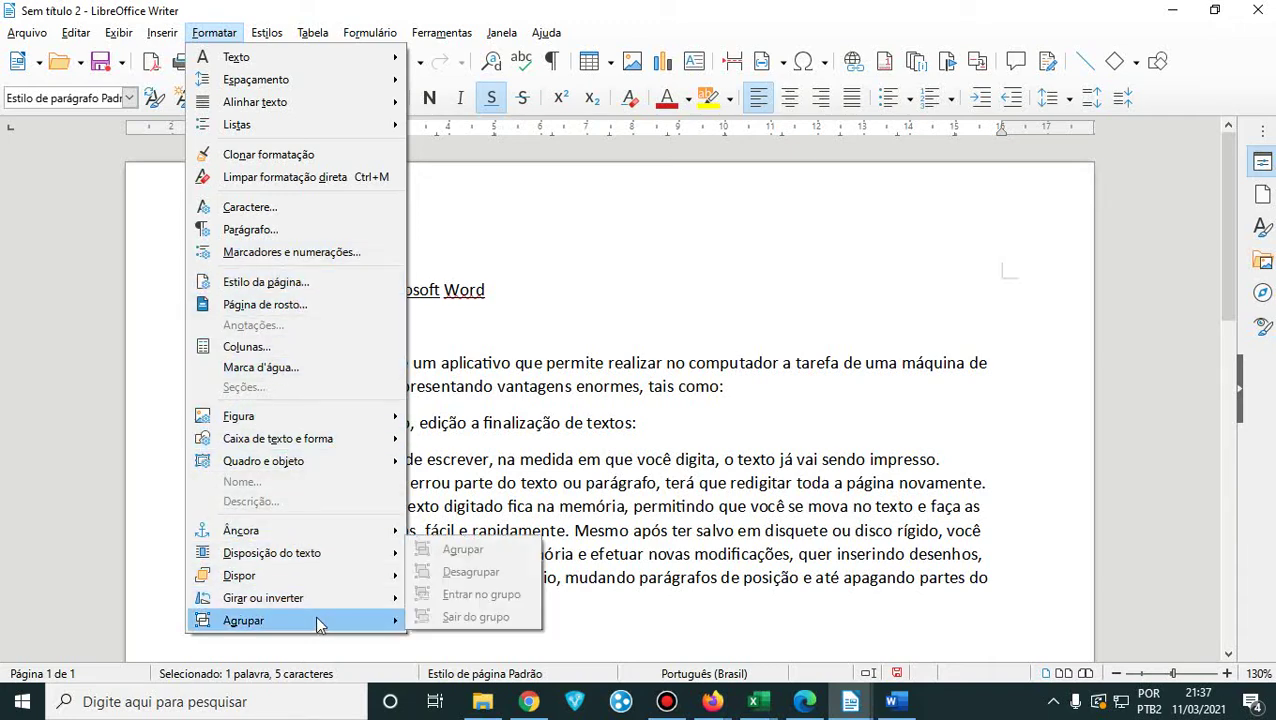
click(114, 188)
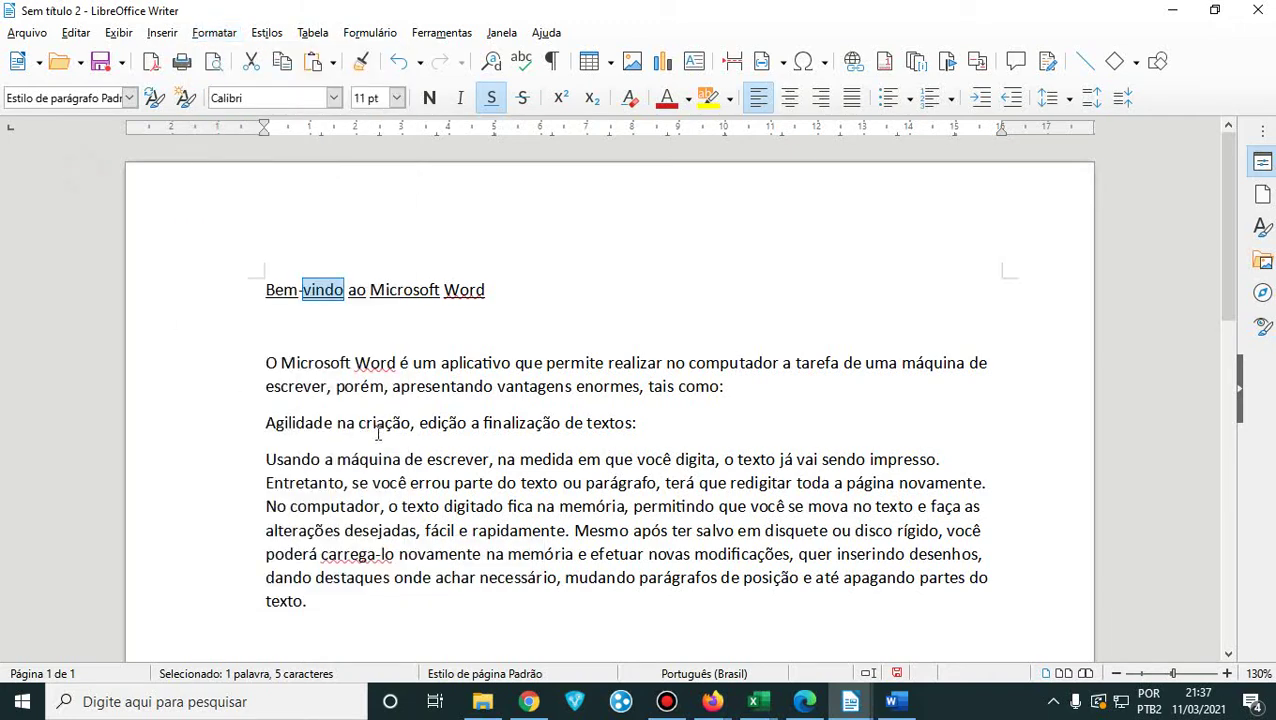
click(745, 389)
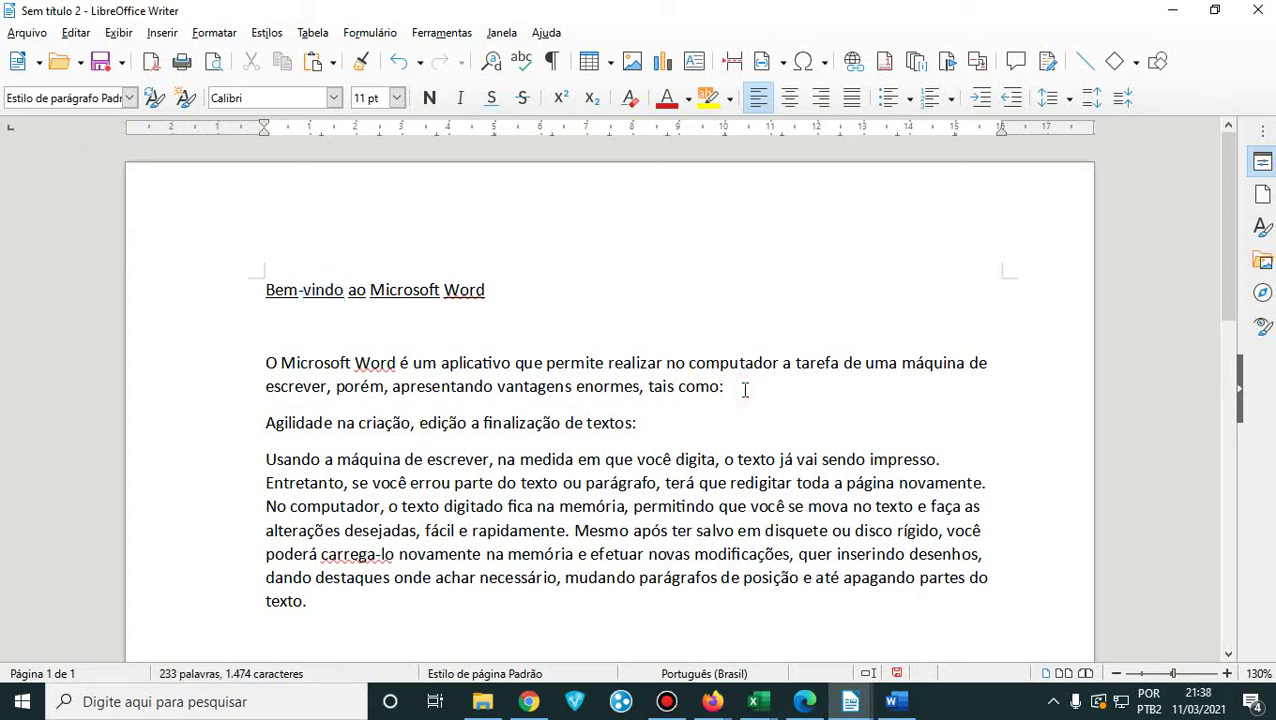
- Switch to the Apostila de Informática Básica PDF in Edge and review the formatting notes of the Word exercise on page 59
click(805, 701)
scroll(740, 383, up, 15)
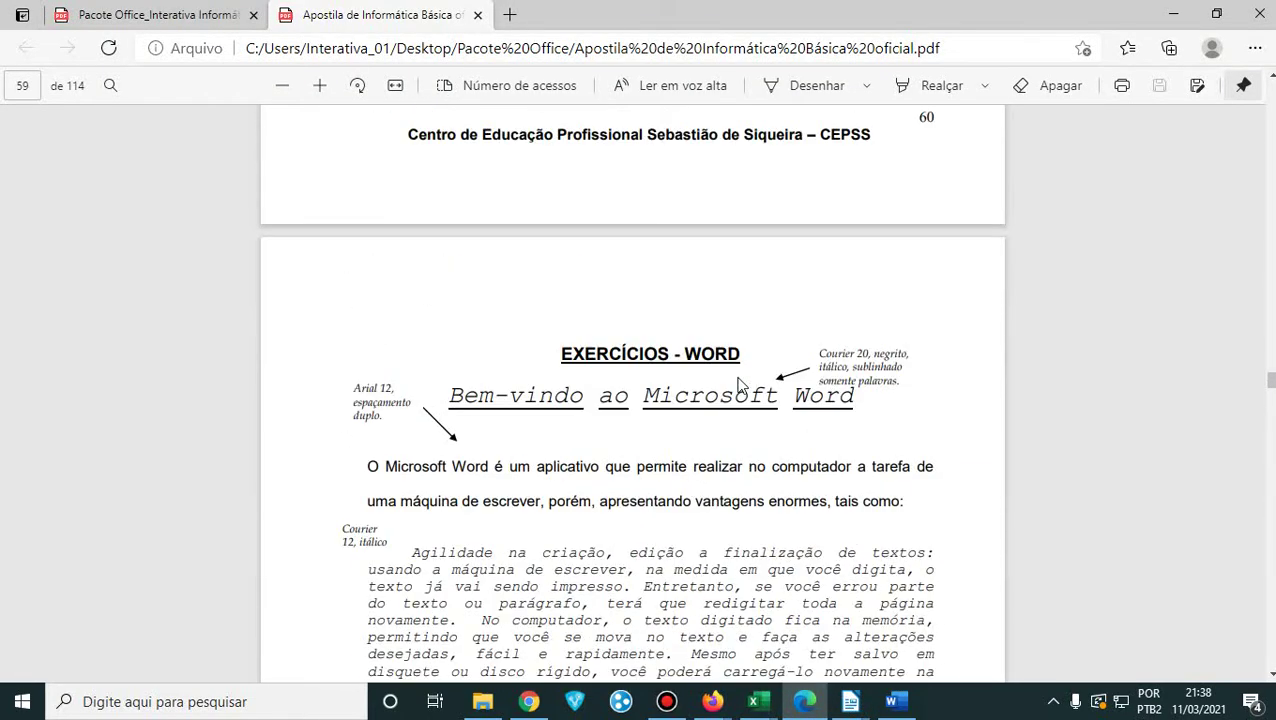
scroll(740, 383, down, 3)
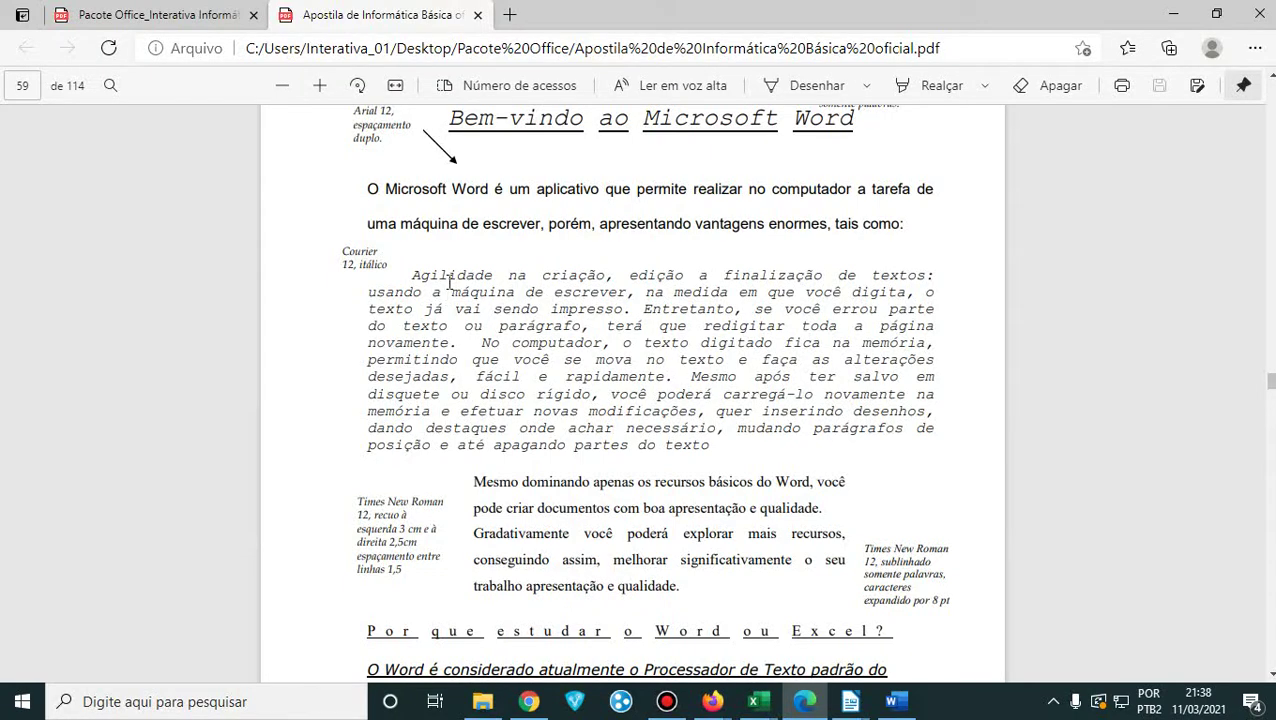
scroll(463, 458, down, 1)
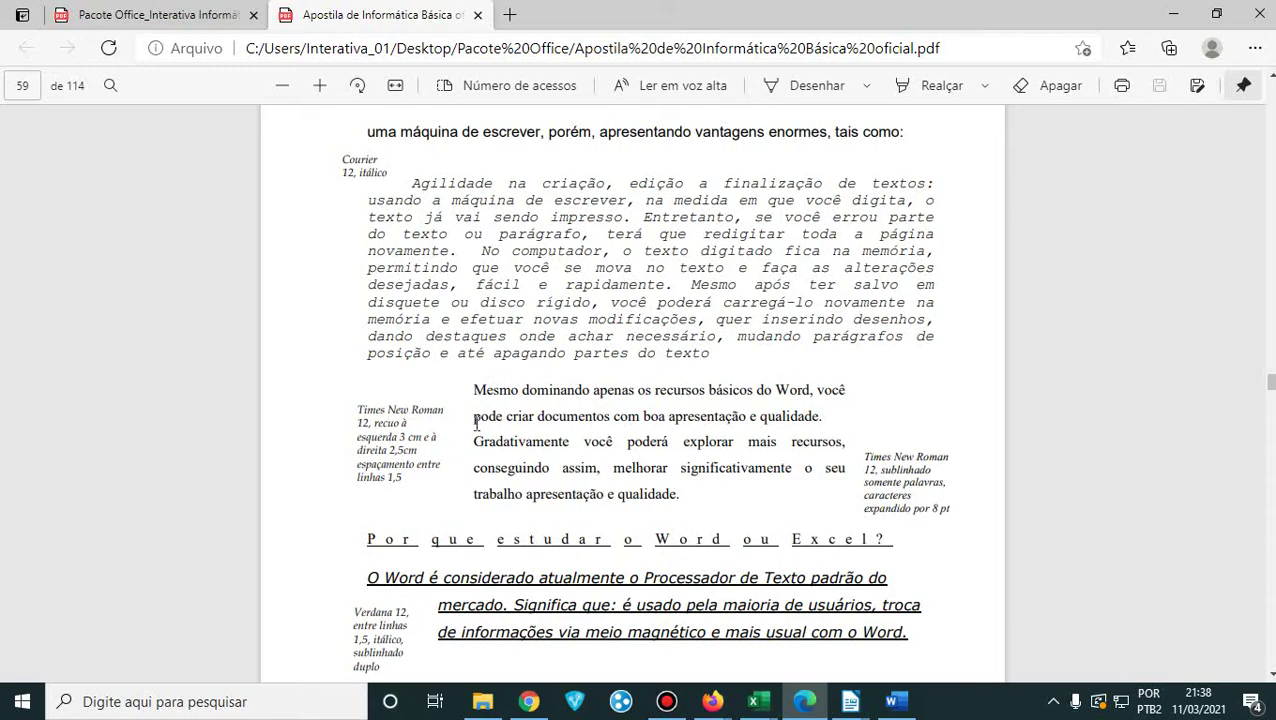
scroll(476, 422, down, 3)
scroll(463, 474, up, 2)
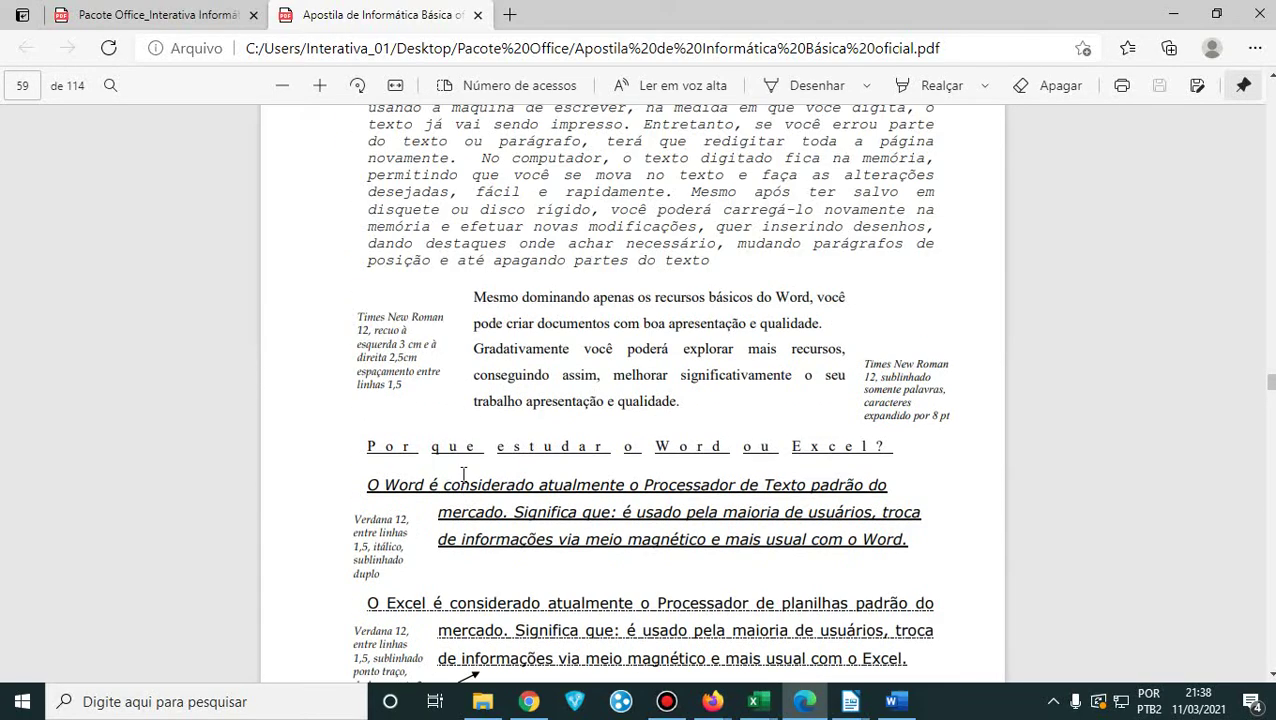
scroll(463, 474, up, 4)
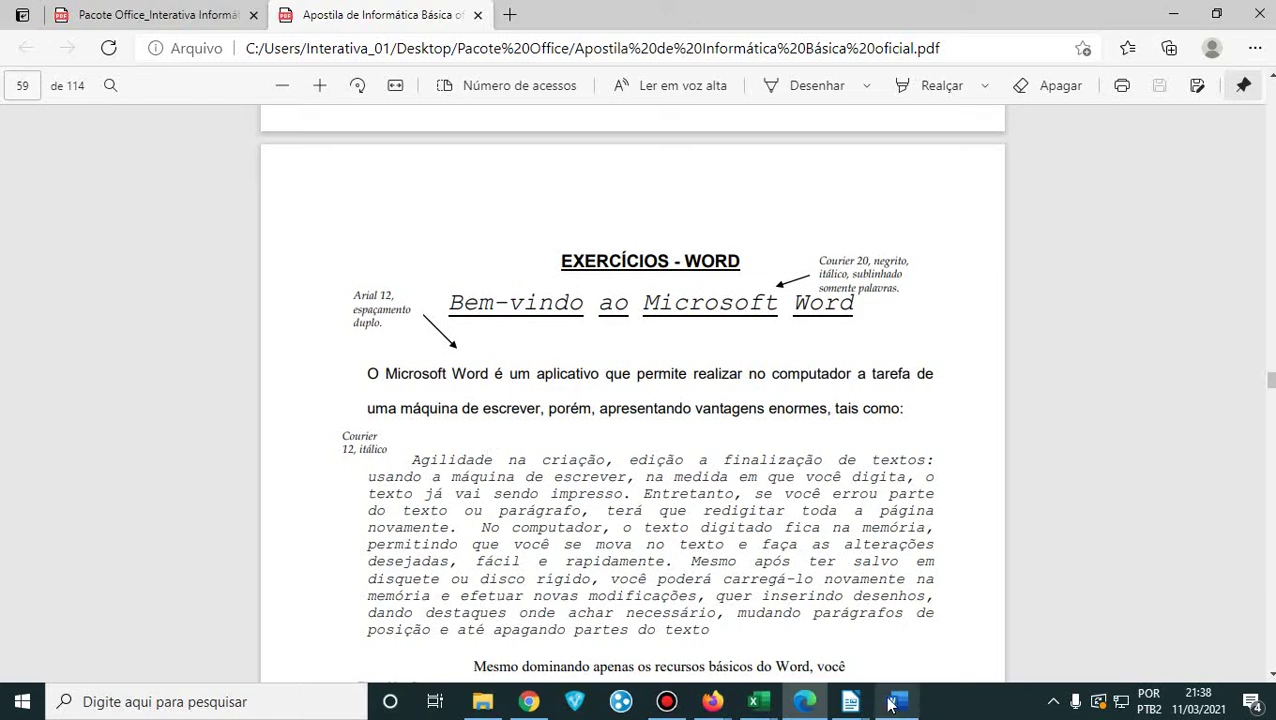
- Compare the "Sem título 2" document in LibreOffice Writer with the Word exercise on page 59 of the apostila PDF in Edge
click(848, 700)
click(950, 620)
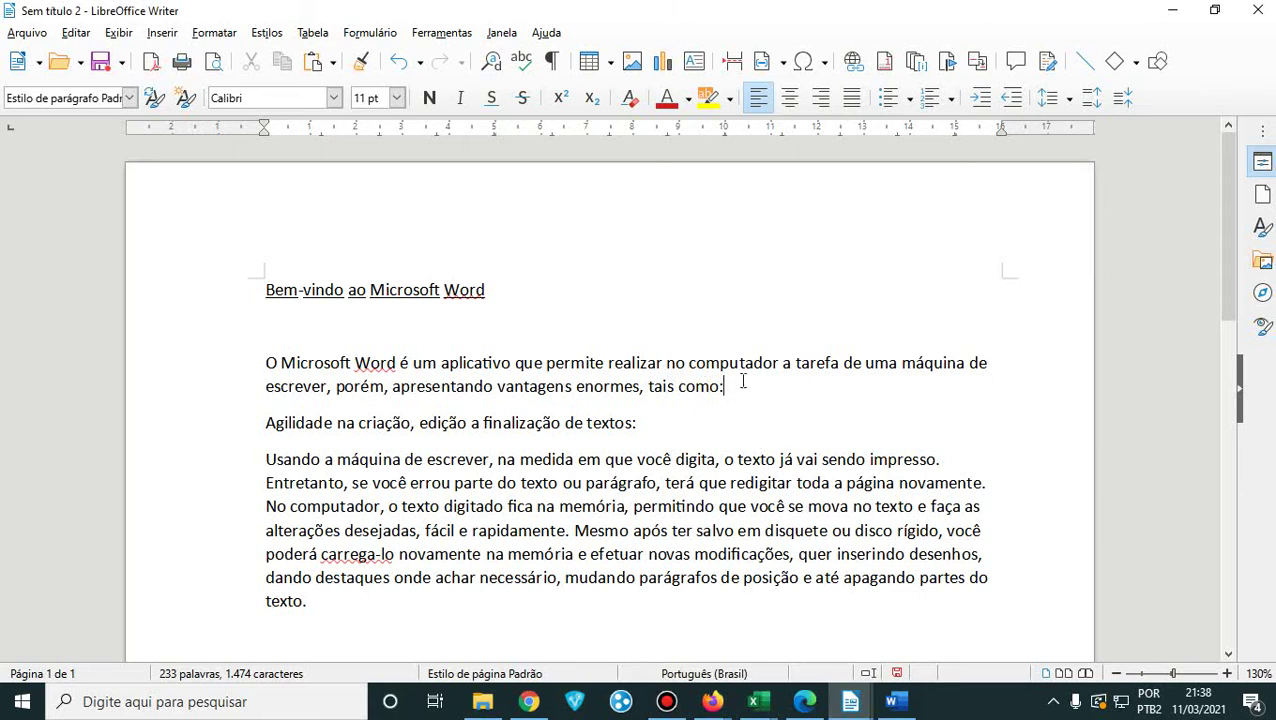
click(806, 706)
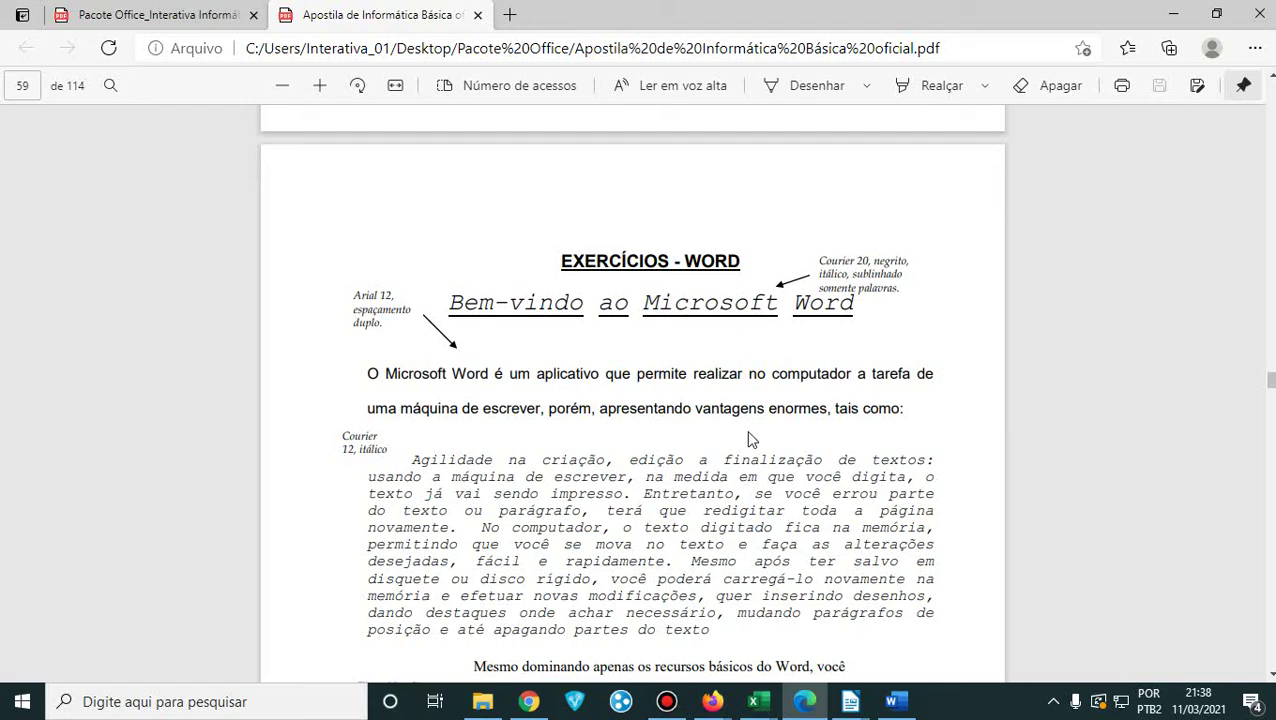
click(852, 700)
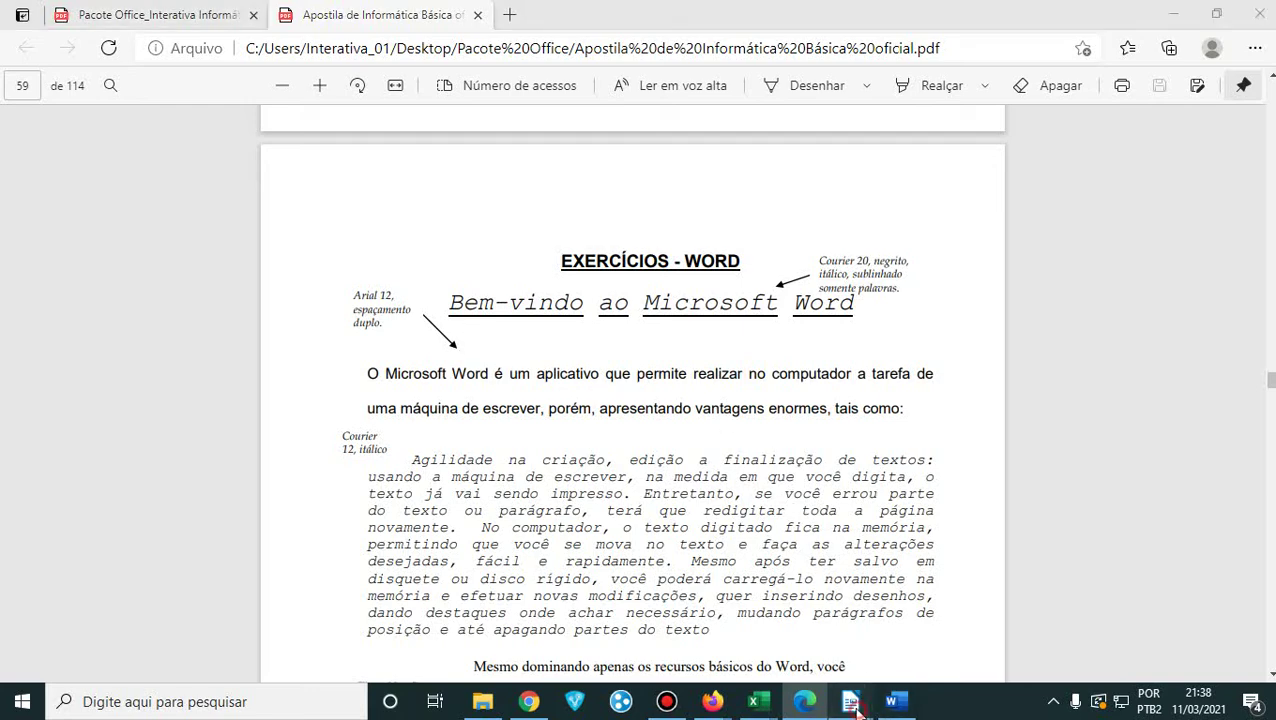
click(880, 279)
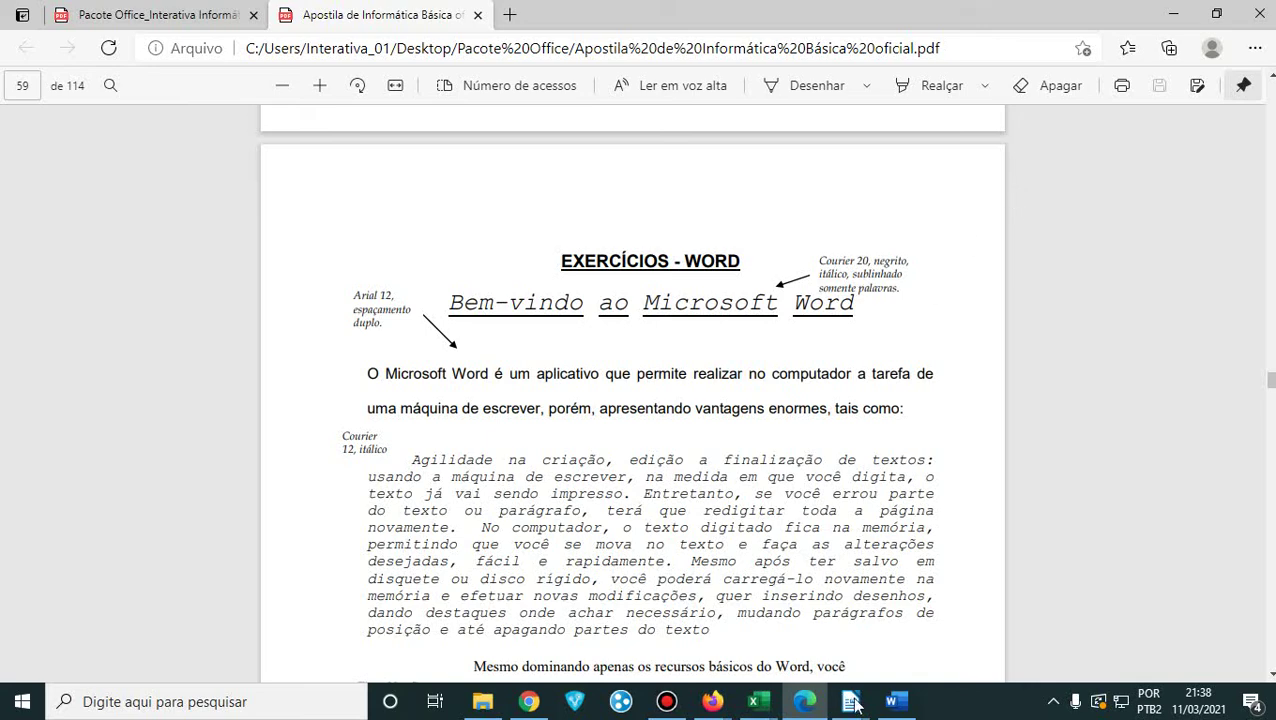
- Switch to Exemplo_1.docx in Word, save the document and close it
click(895, 701)
click(776, 342)
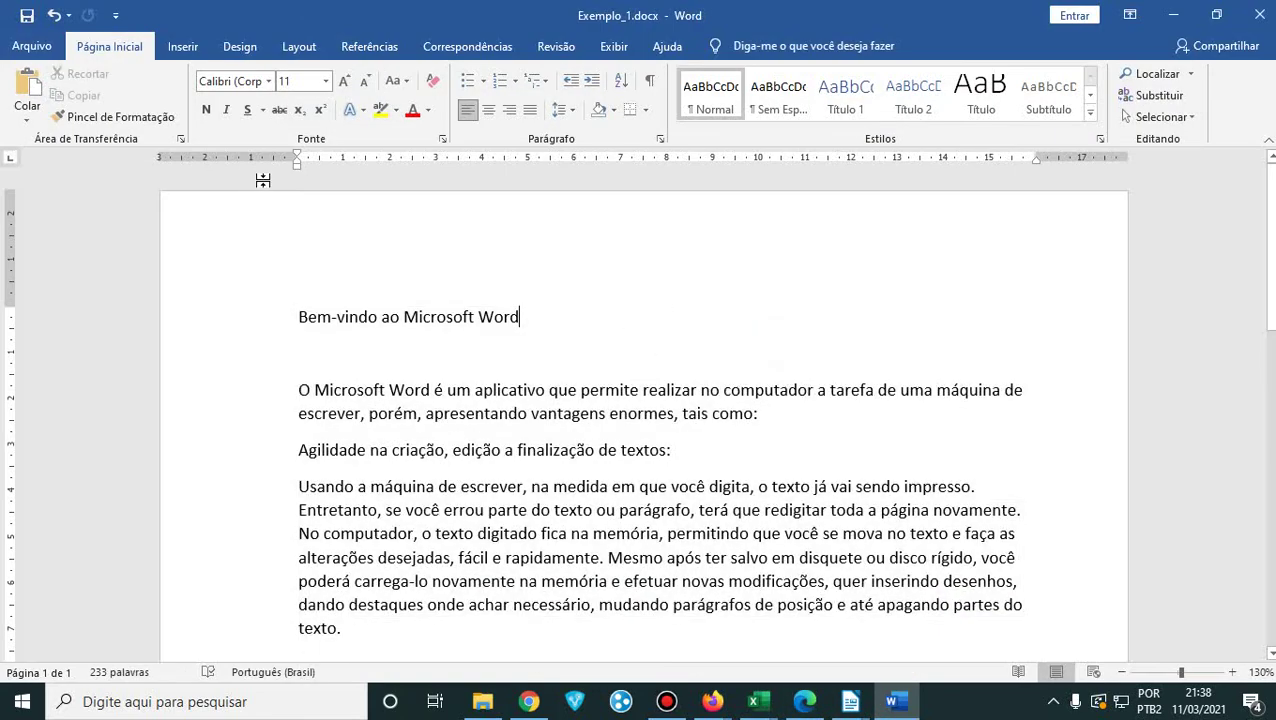
click(33, 47)
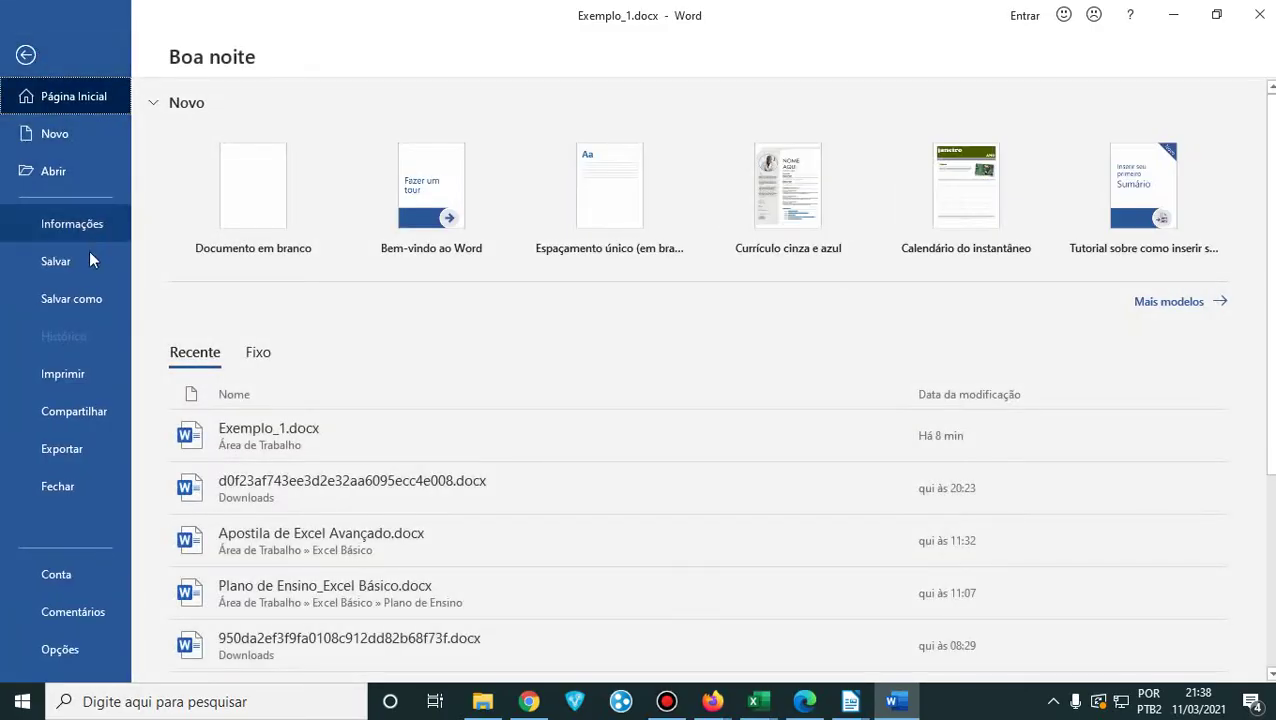
click(81, 269)
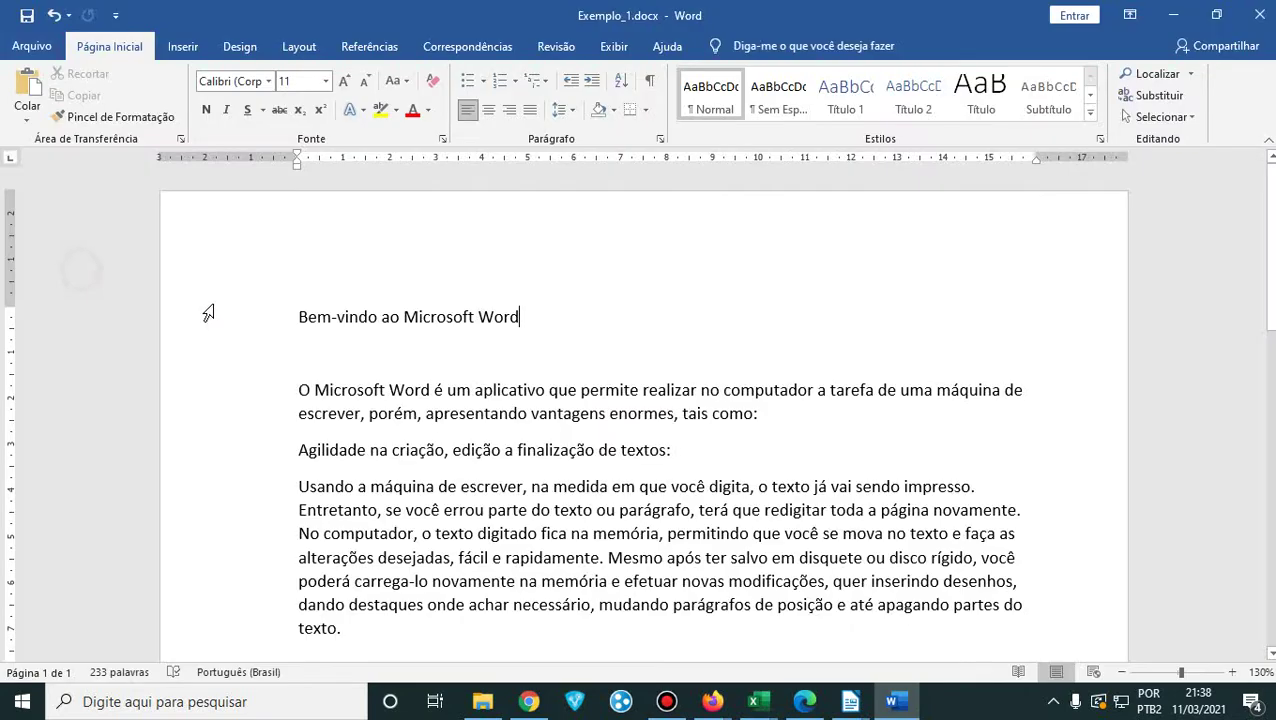
click(1259, 15)
- Switch to Chrome and go from the Google results page to Google Drive
click(529, 701)
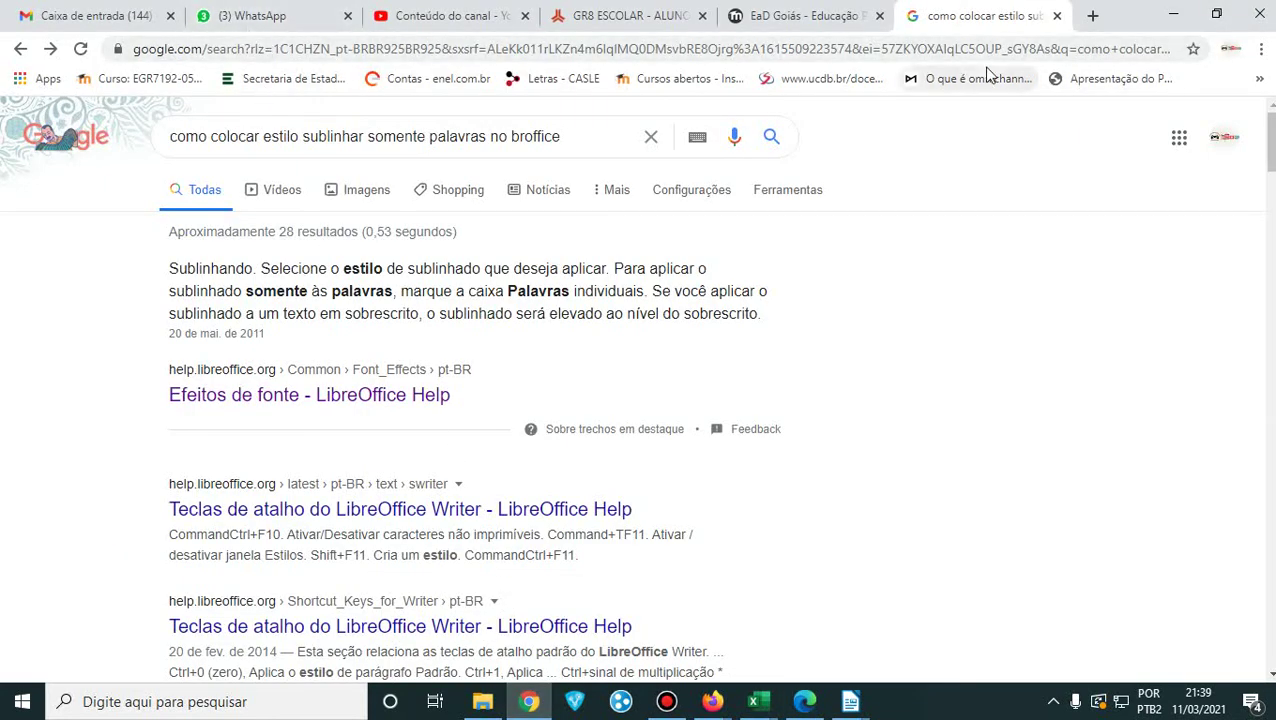
click(1182, 140)
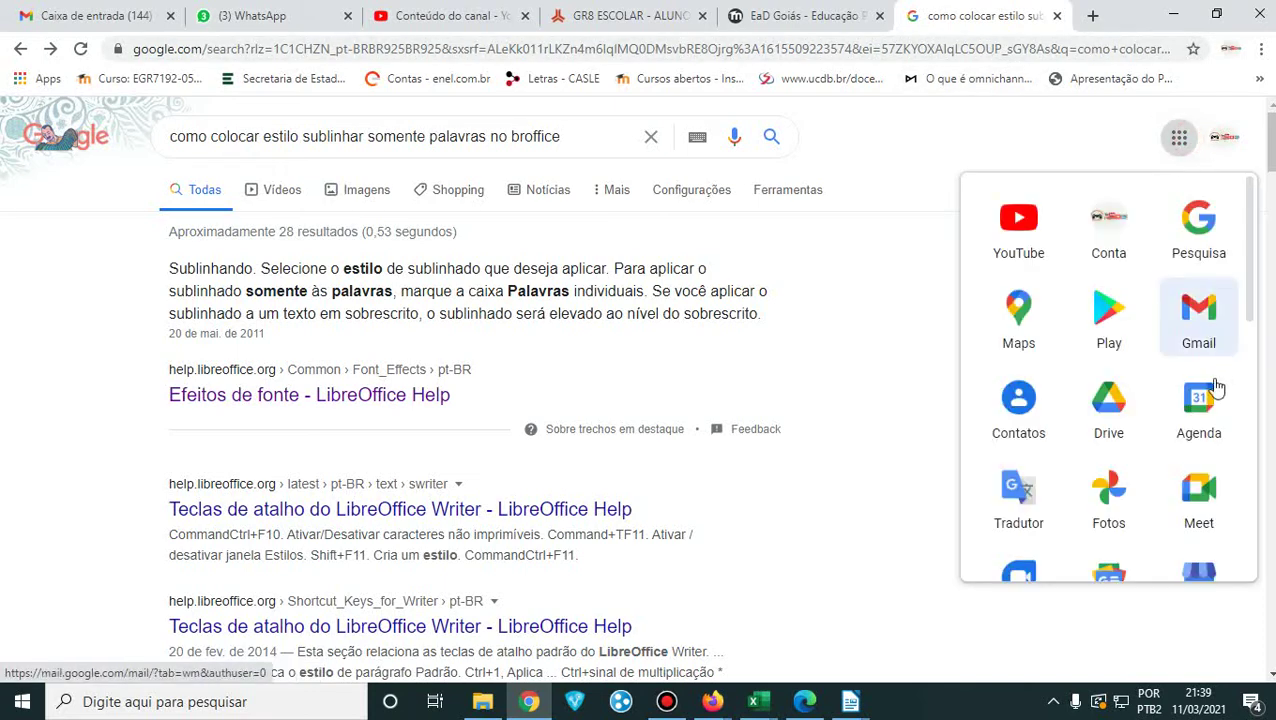
click(1105, 402)
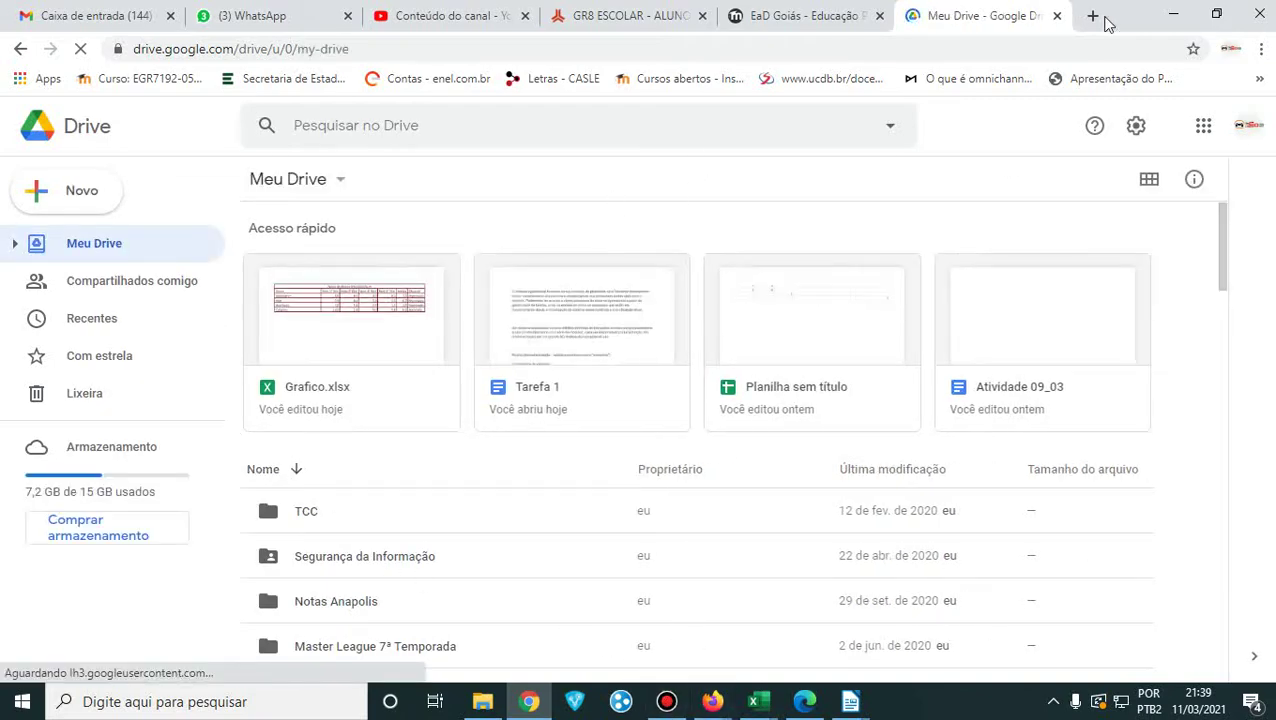
- Upload Exemplo_1.docx from the desktop to Meu Drive and open it in Google Docs
click(1170, 16)
click(1173, 14)
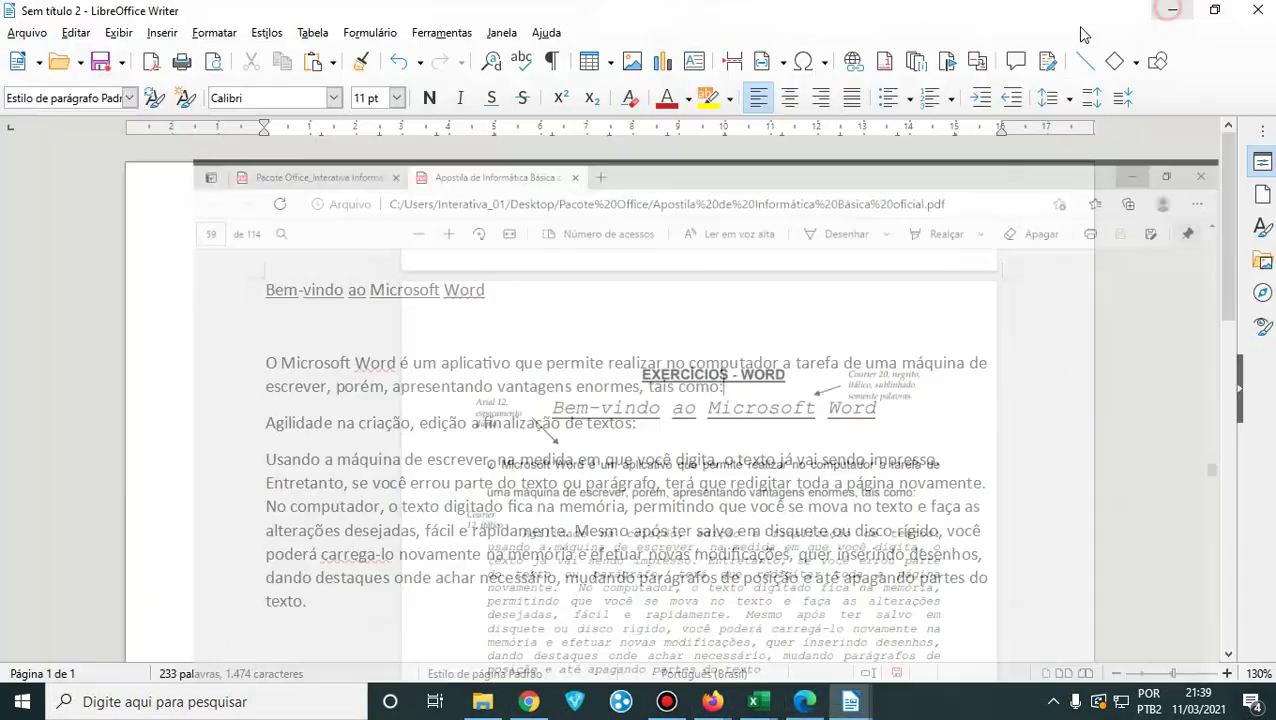
click(1175, 14)
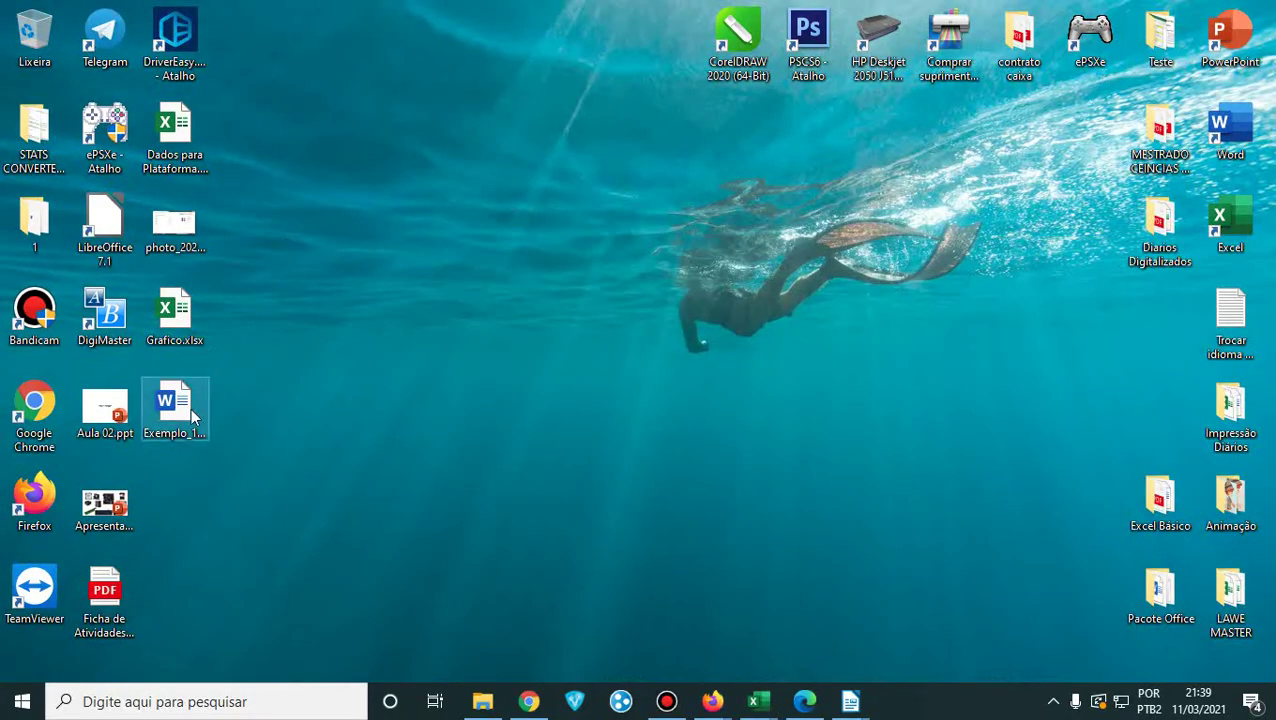
drag(190, 408, 629, 553)
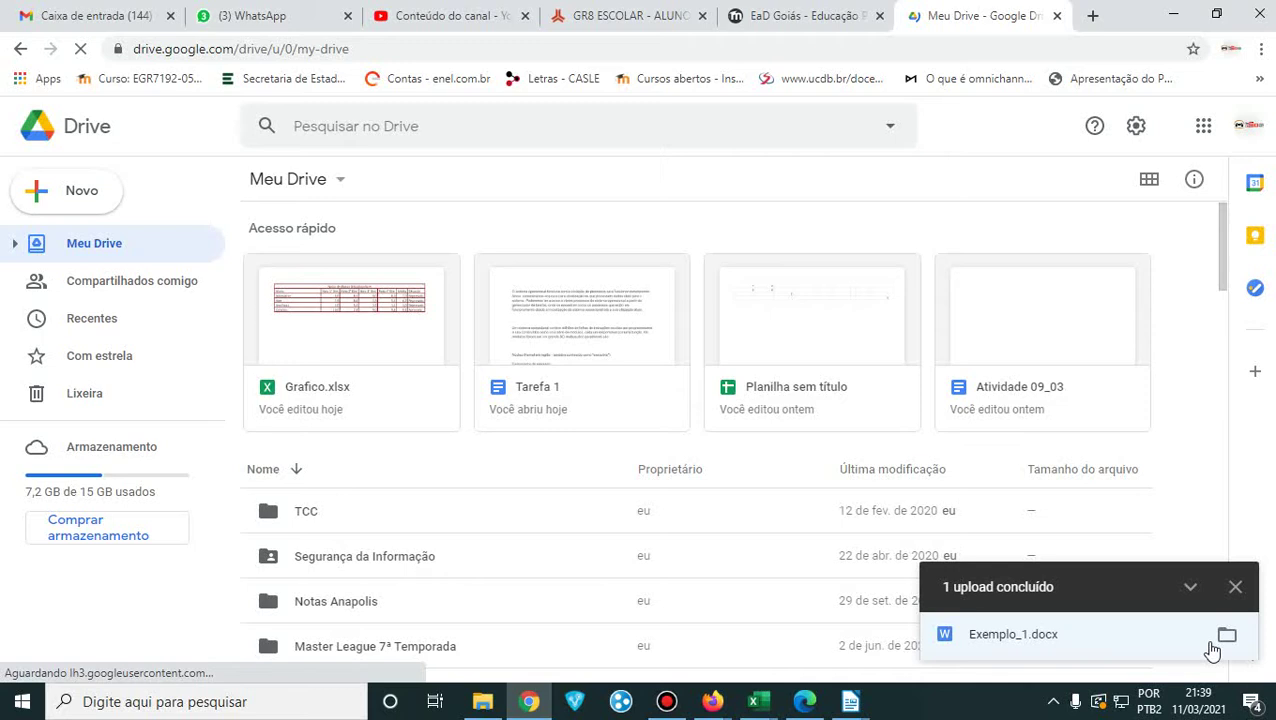
click(1013, 640)
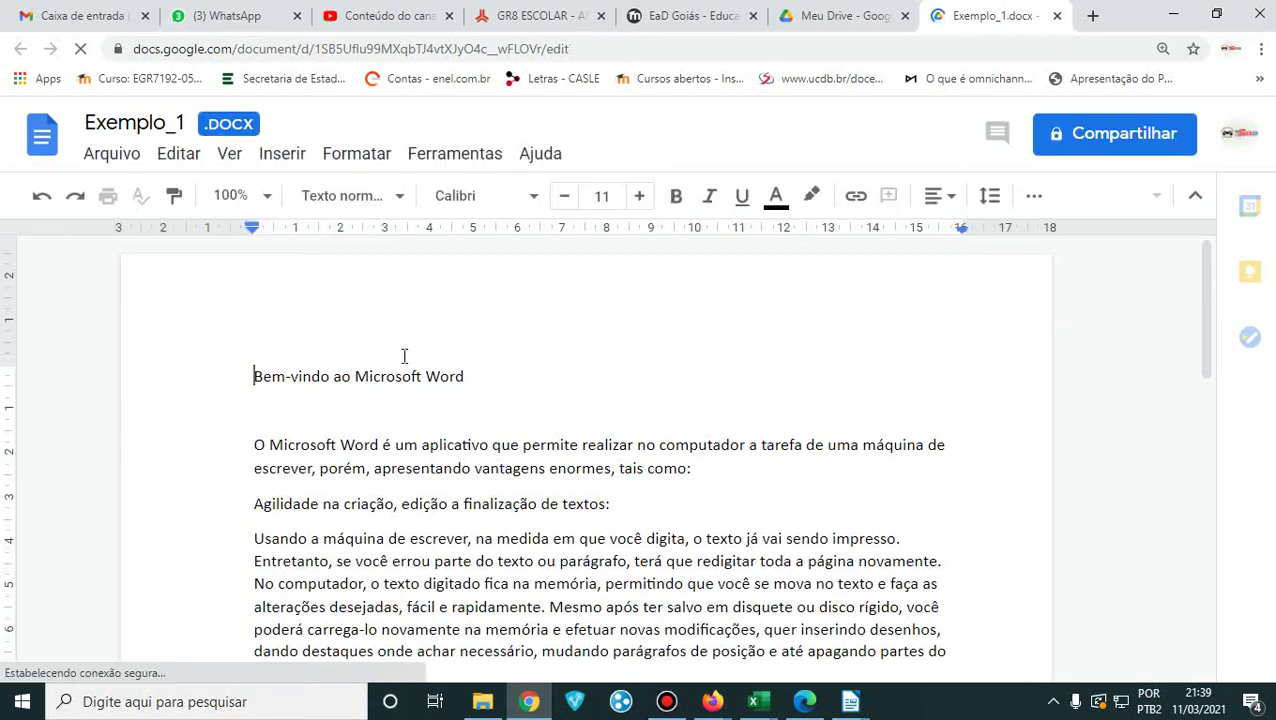
- Select the title "Bem-vindo ao Microsoft Word" and examine the numbering, bullet, indent and editing mode options without applying any
drag(473, 376, 247, 378)
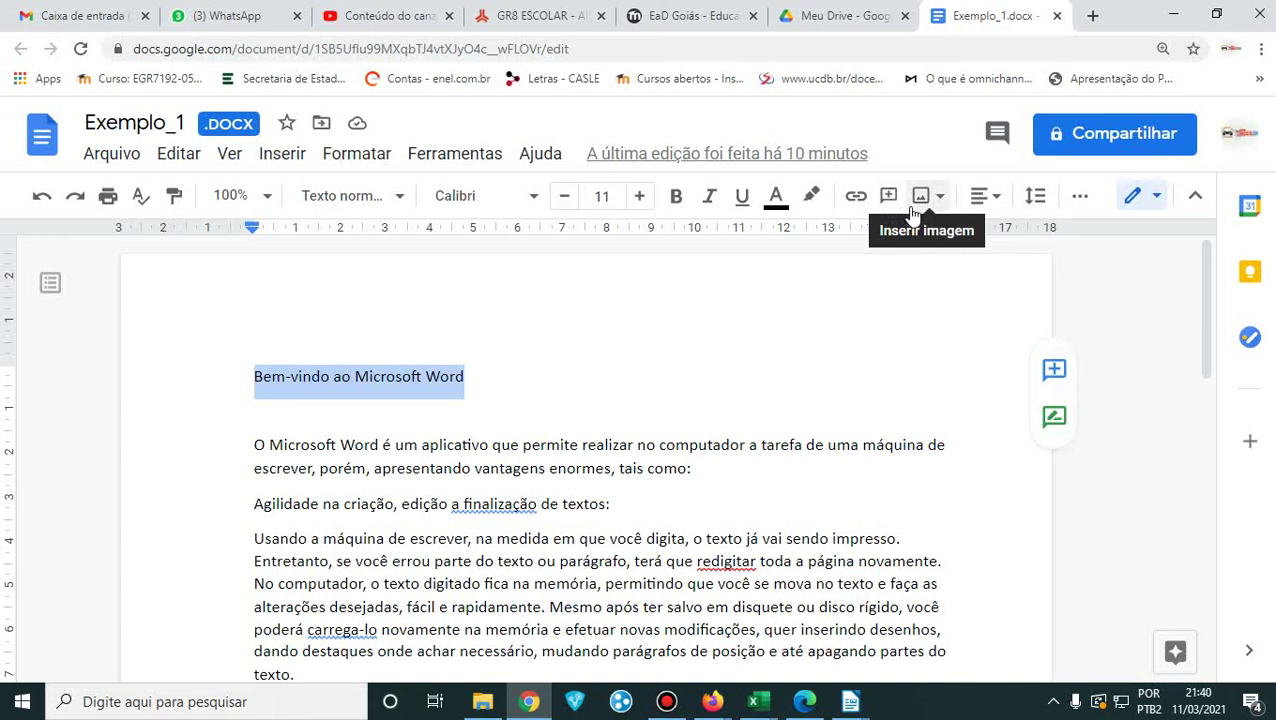
click(1082, 197)
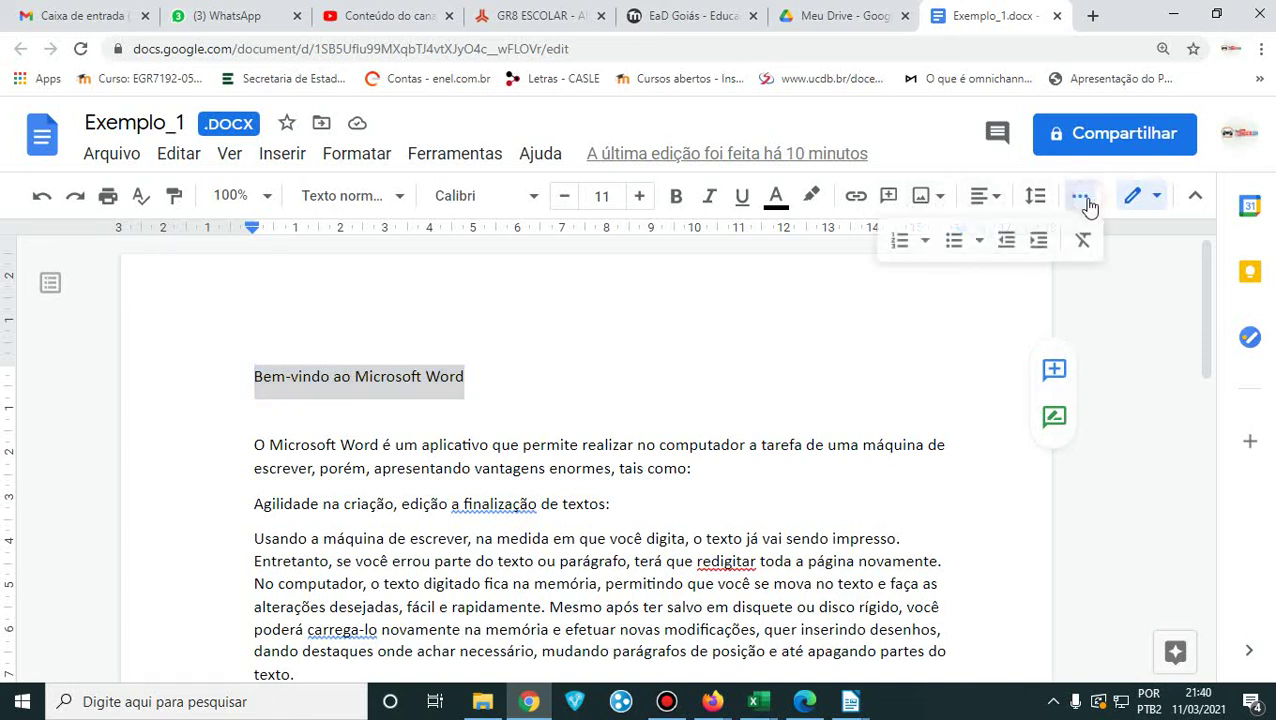
click(923, 245)
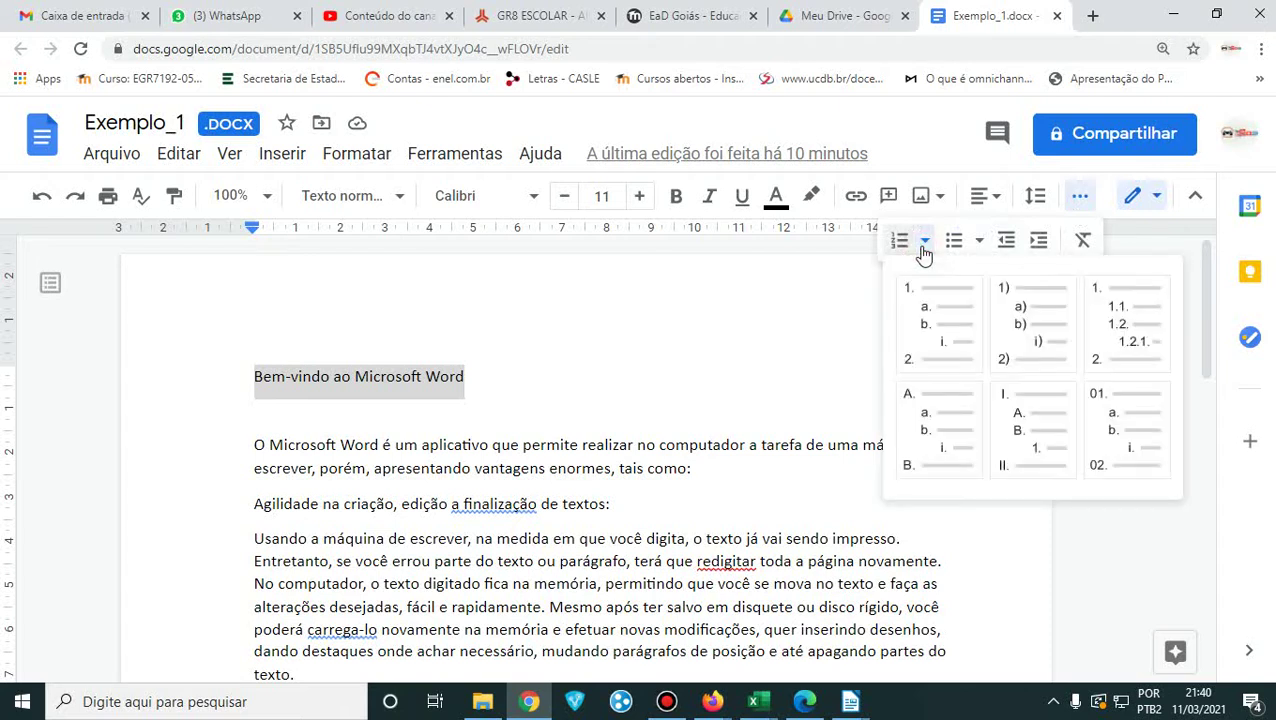
click(977, 245)
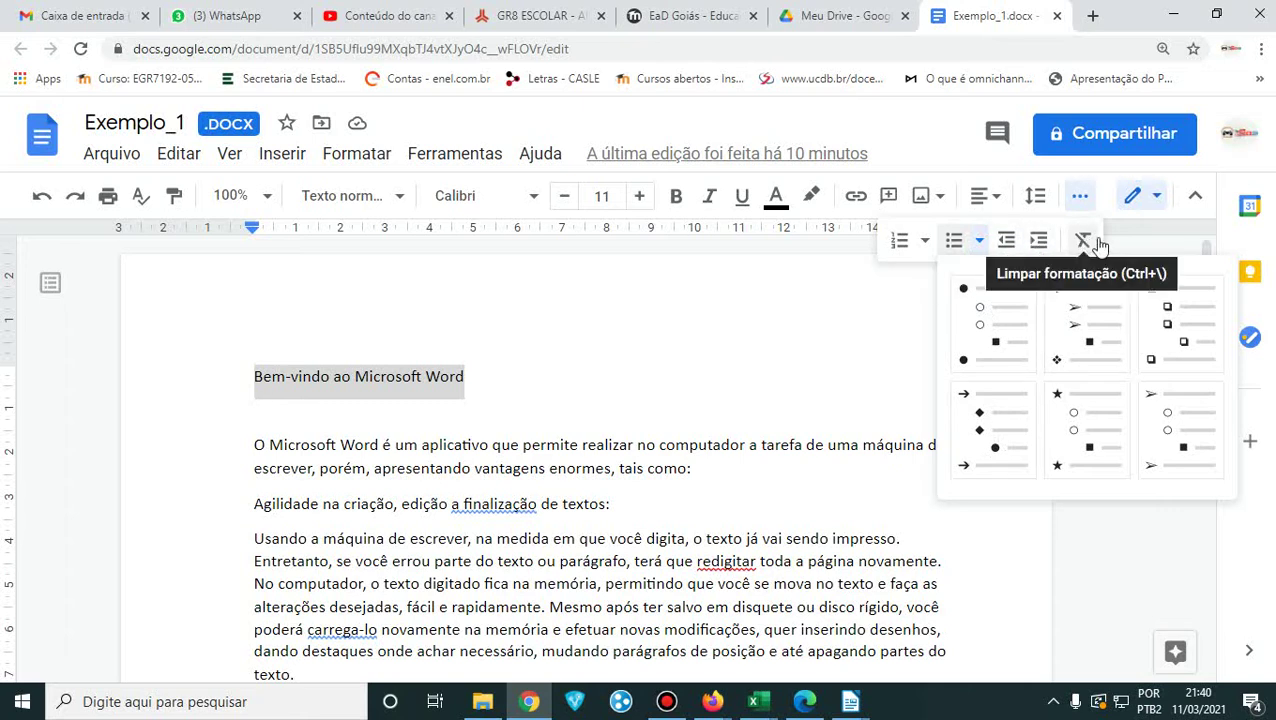
click(1160, 205)
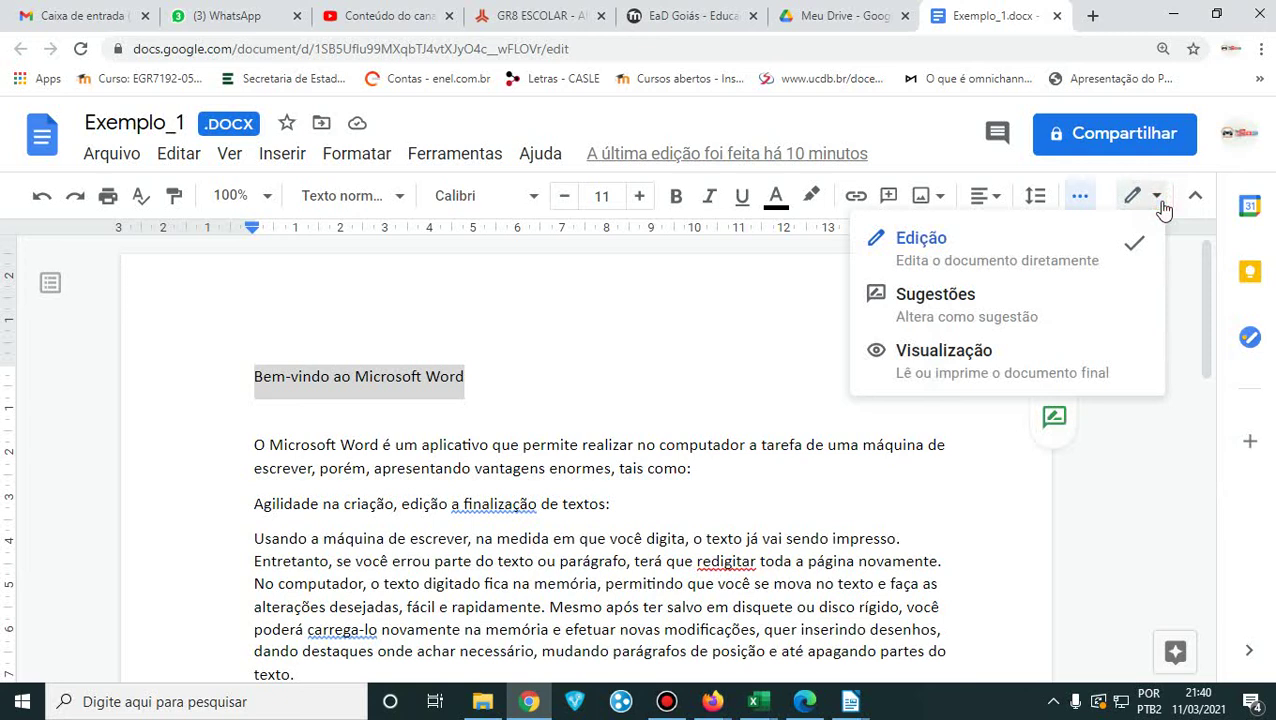
click(1160, 205)
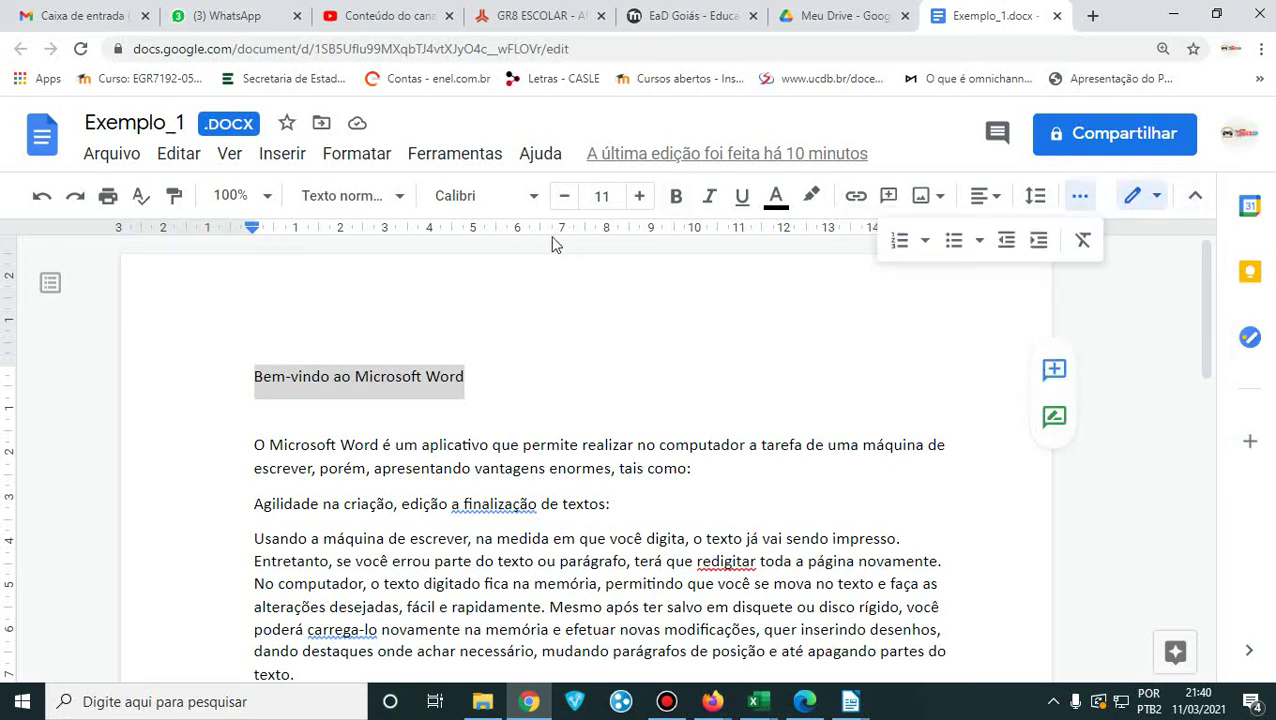
- Look through the text, paragraph style, alignment, line spacing, column and page formatting commands for a words-only underline option
click(348, 168)
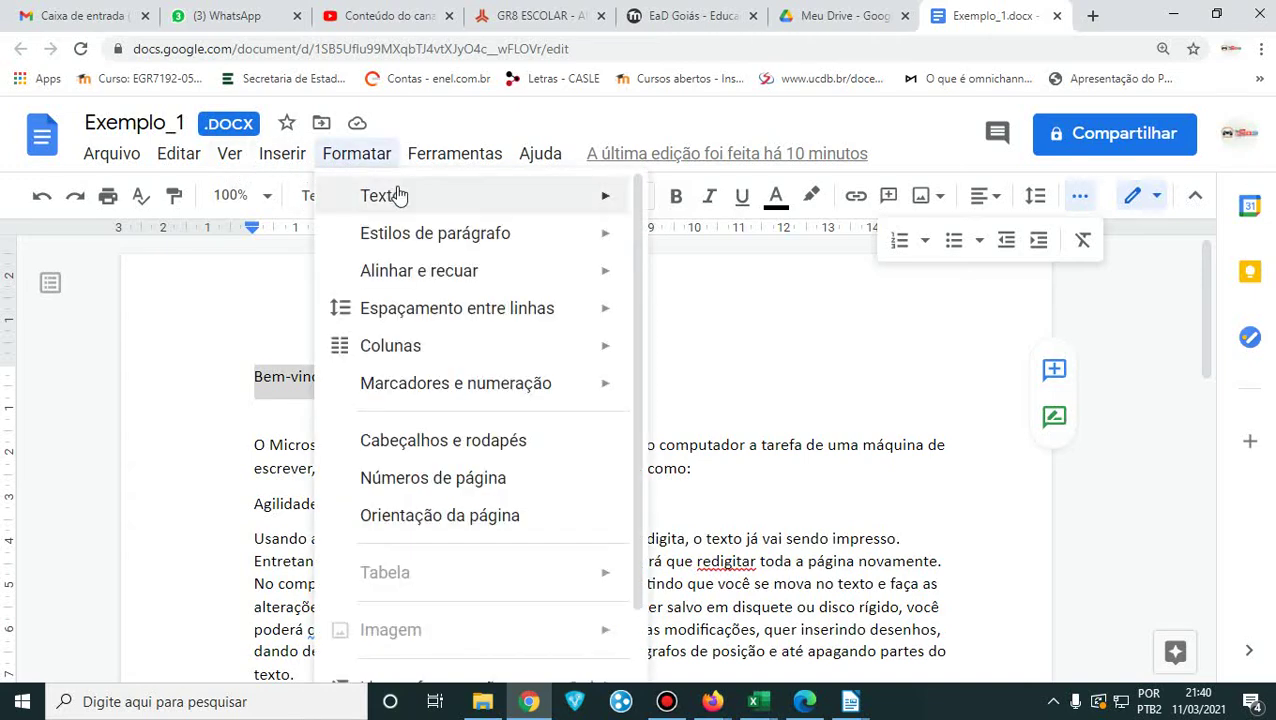
mouse_move(620, 210)
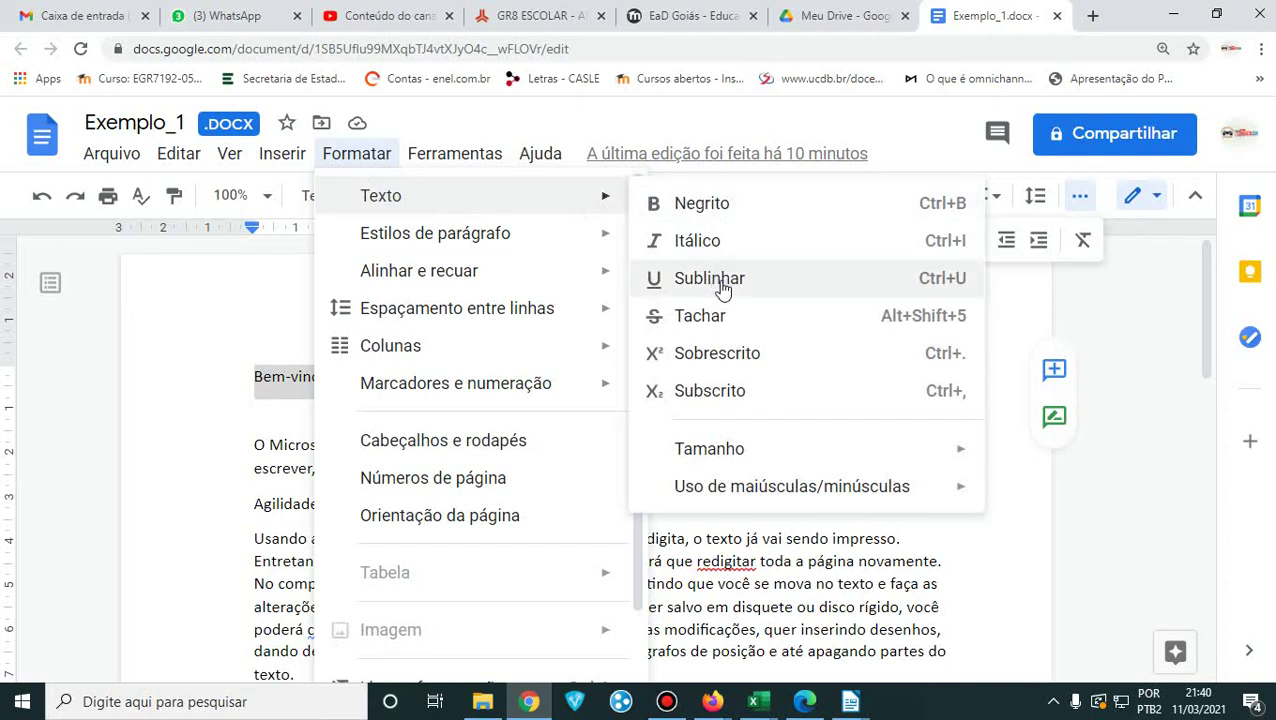
mouse_move(760, 447)
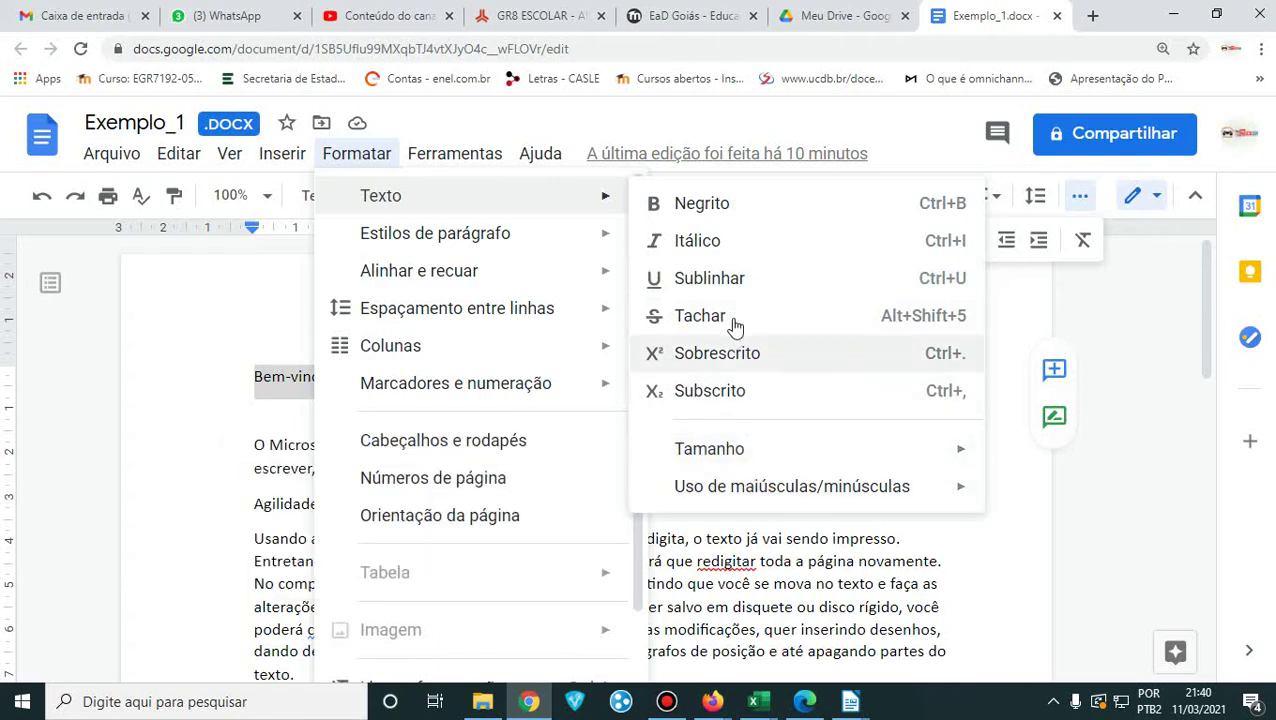
mouse_move(520, 247)
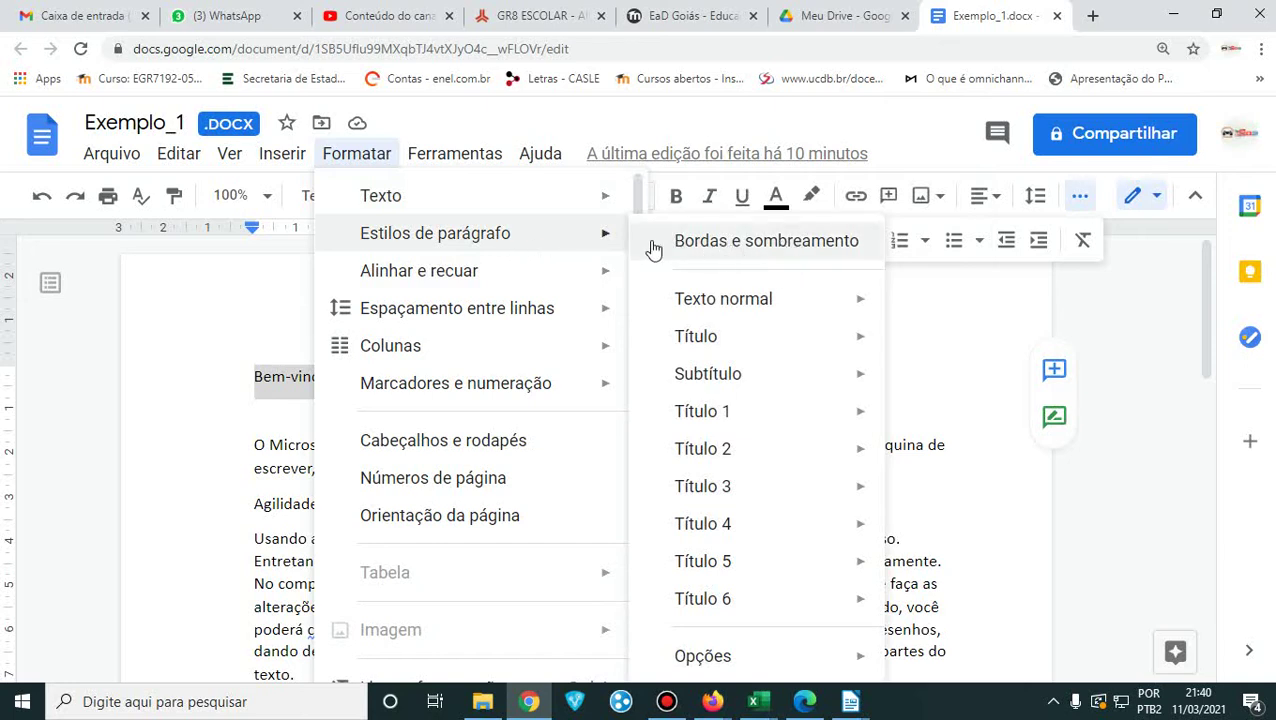
mouse_move(513, 278)
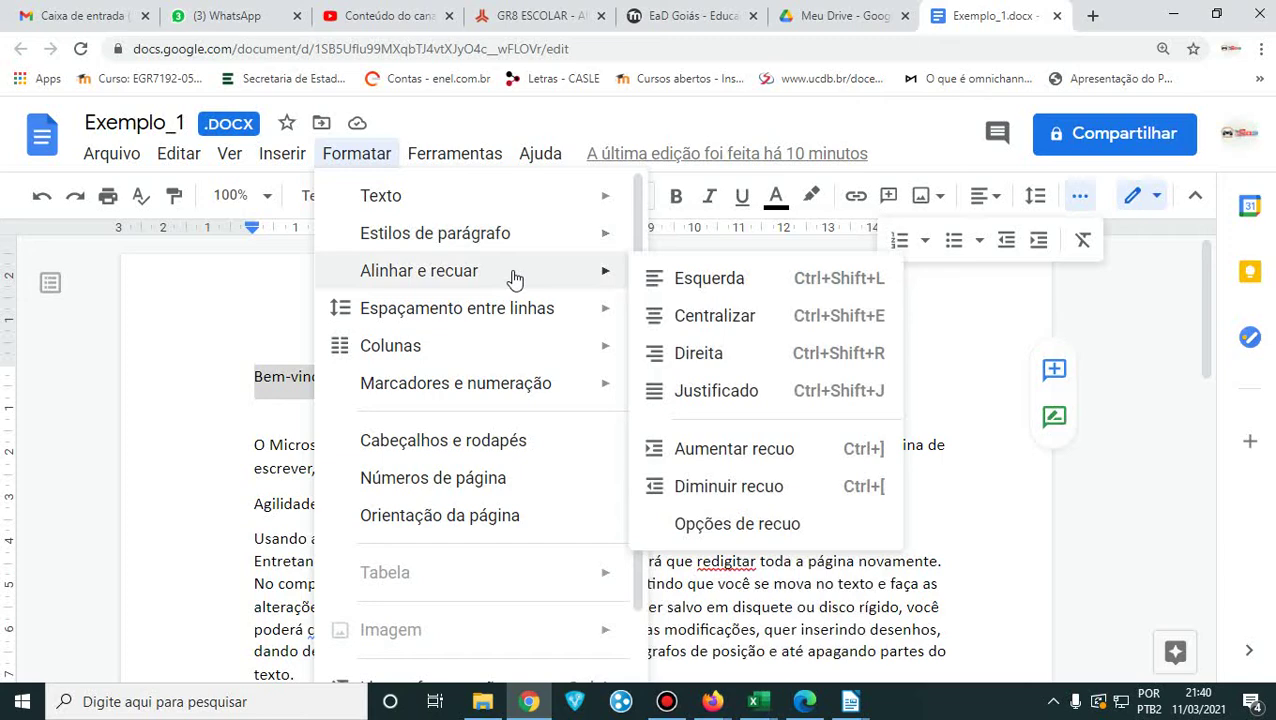
click(995, 203)
click(997, 203)
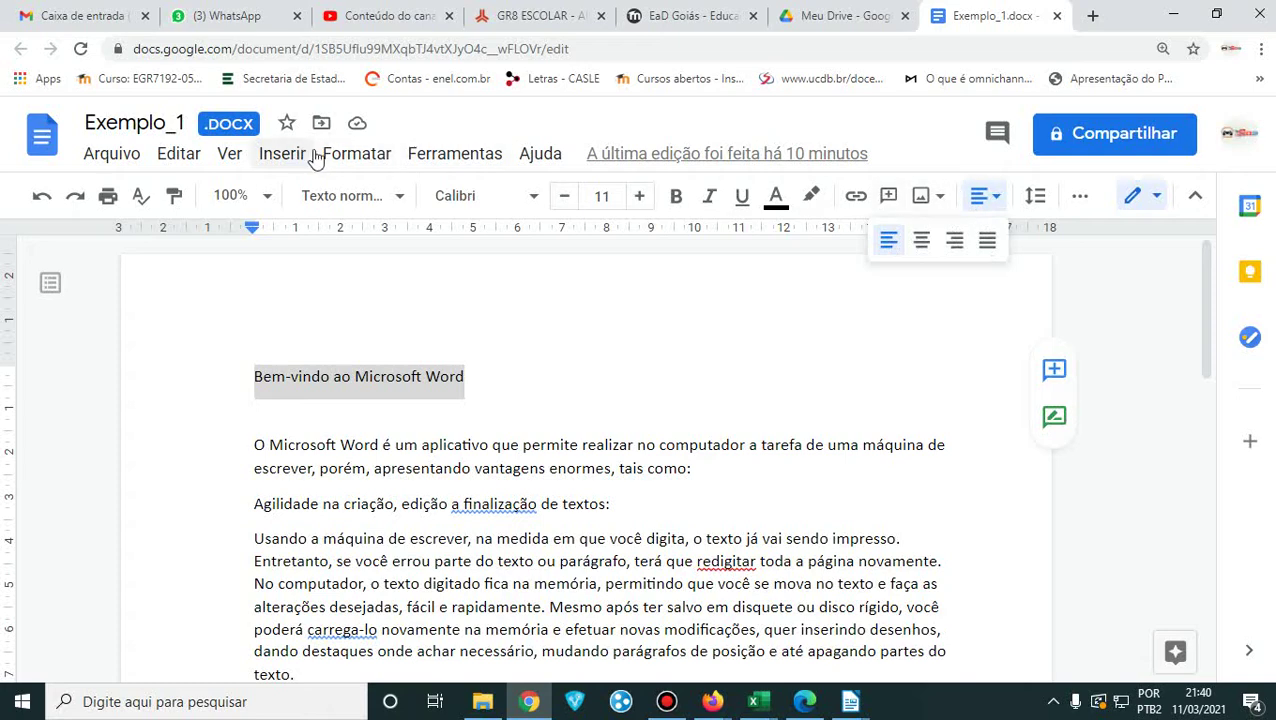
click(356, 153)
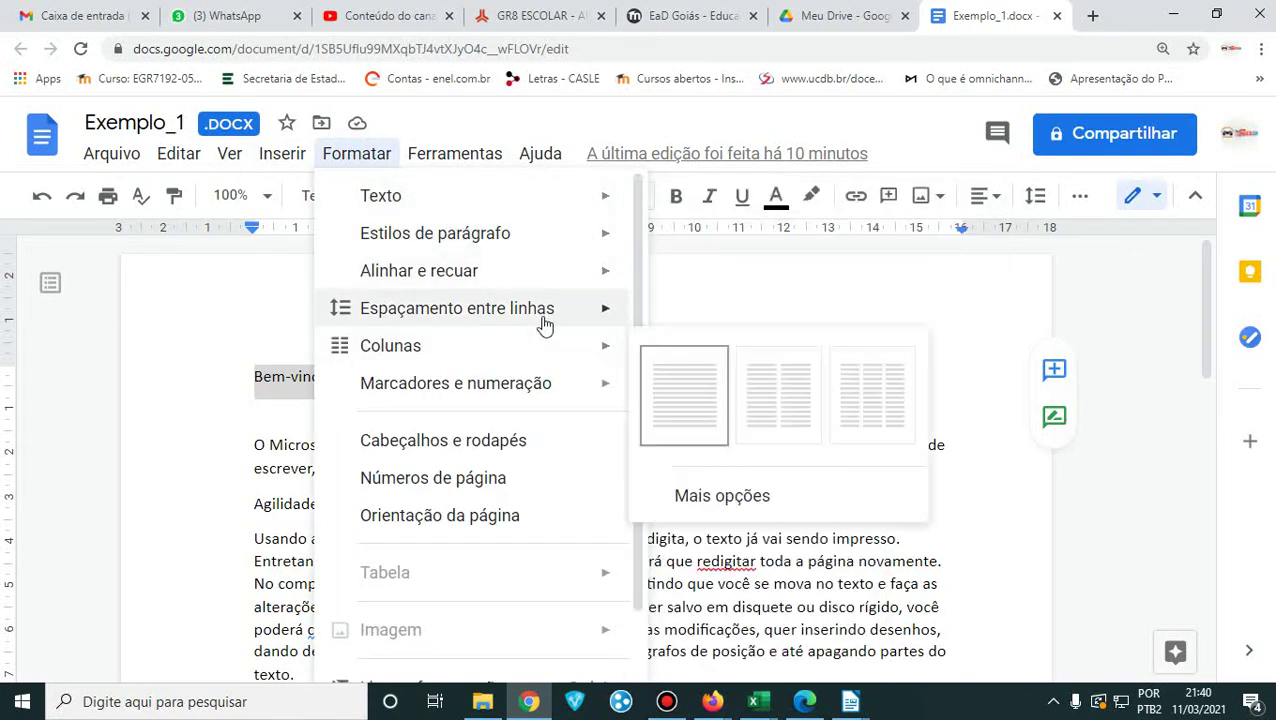
mouse_move(570, 312)
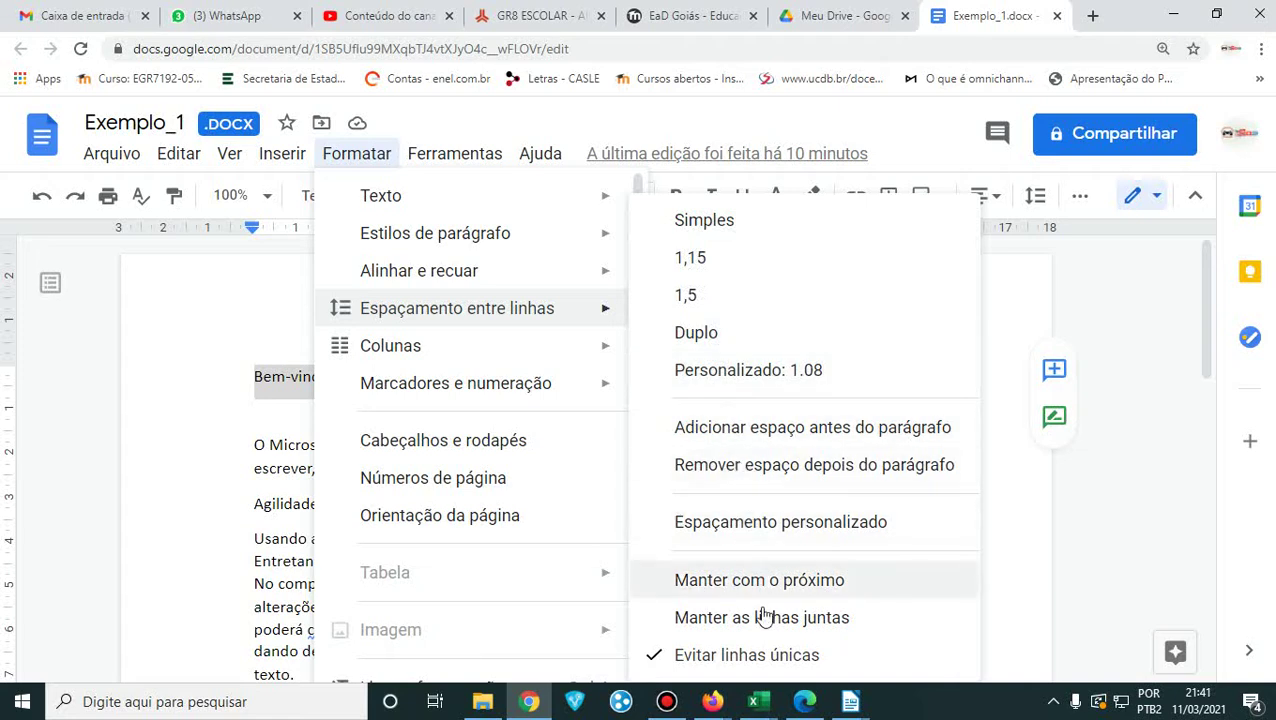
mouse_move(565, 360)
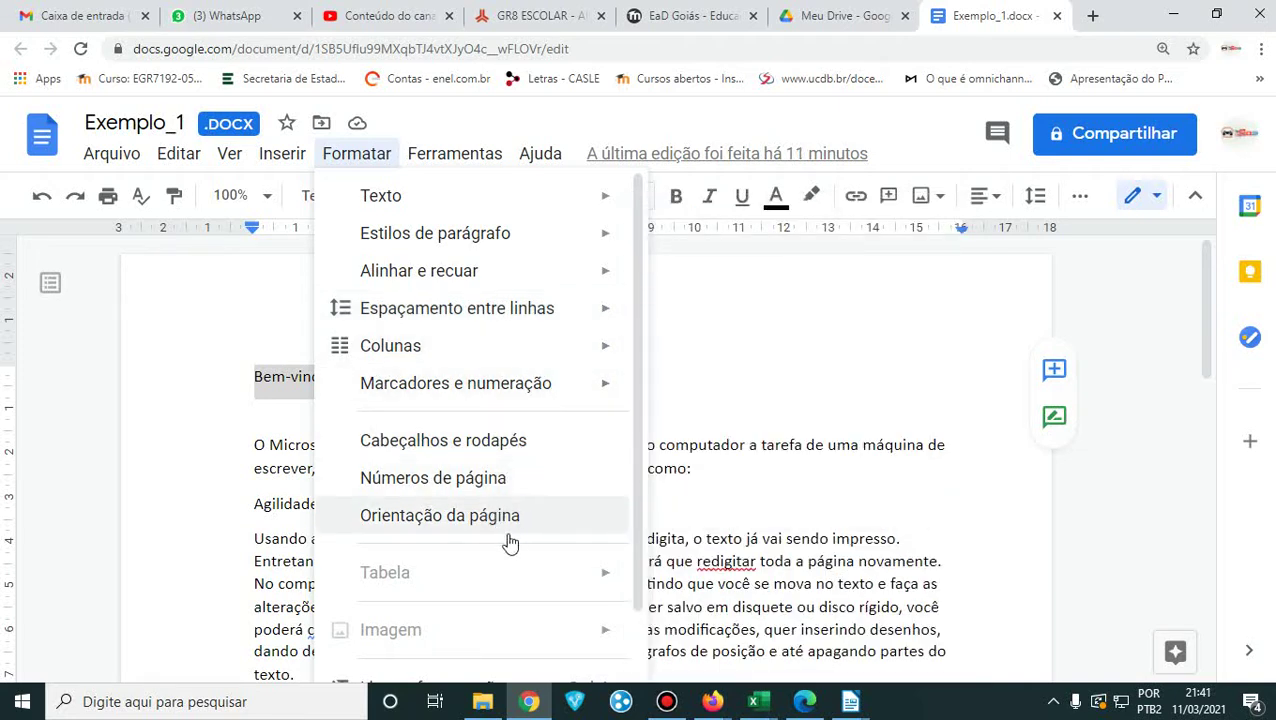
scroll(512, 535, down, 2)
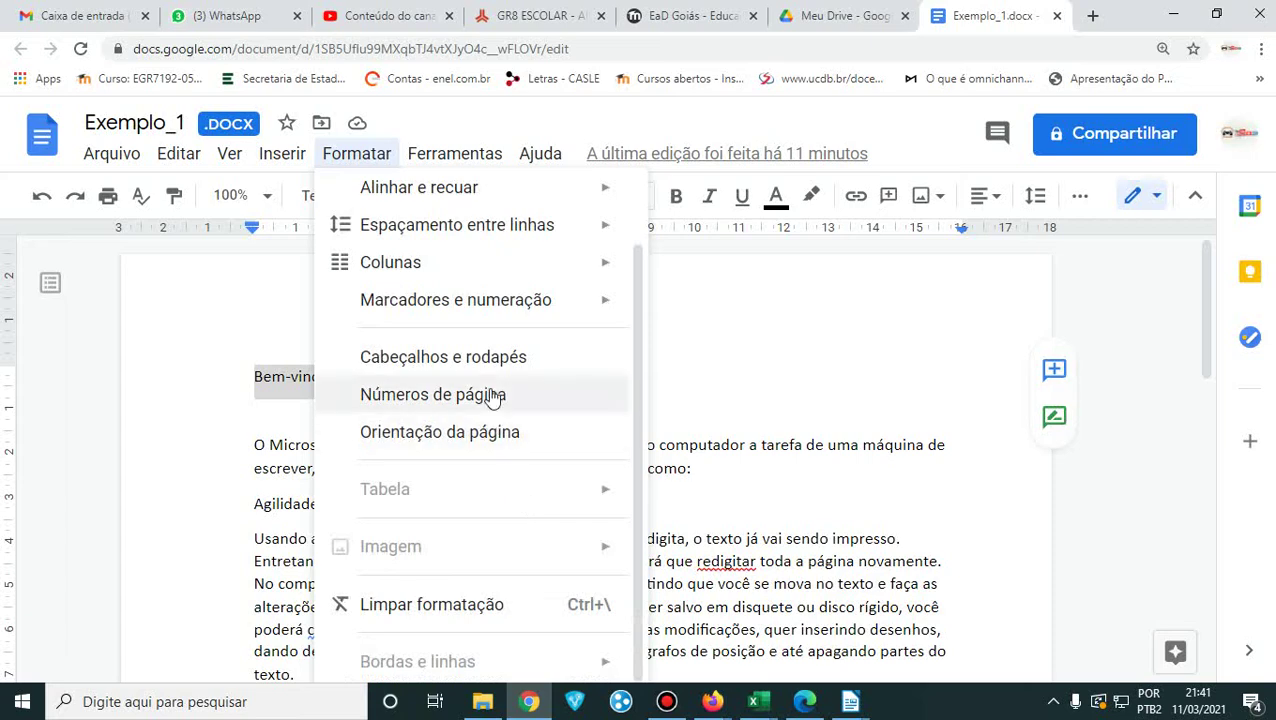
- Search the insertion, editing, tools and help commands and the title's context commands for a words-only underline option
mouse_move(290, 158)
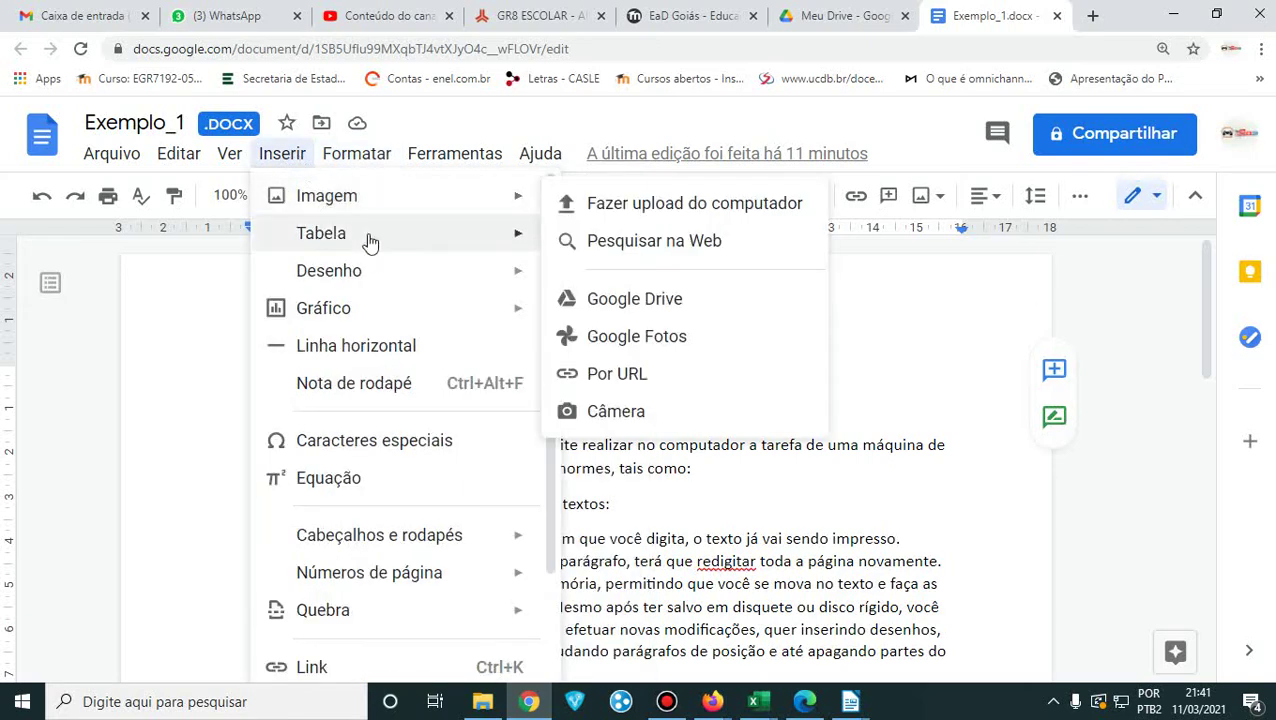
mouse_move(370, 243)
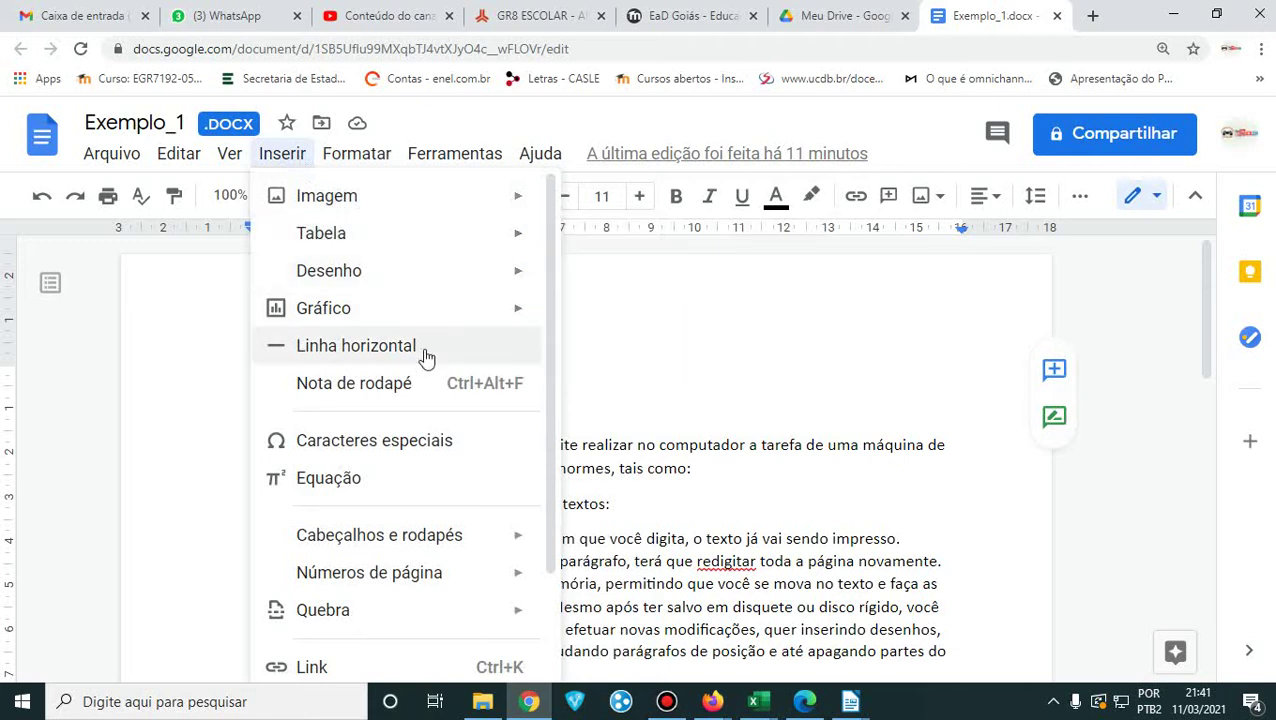
scroll(421, 498, down, 2)
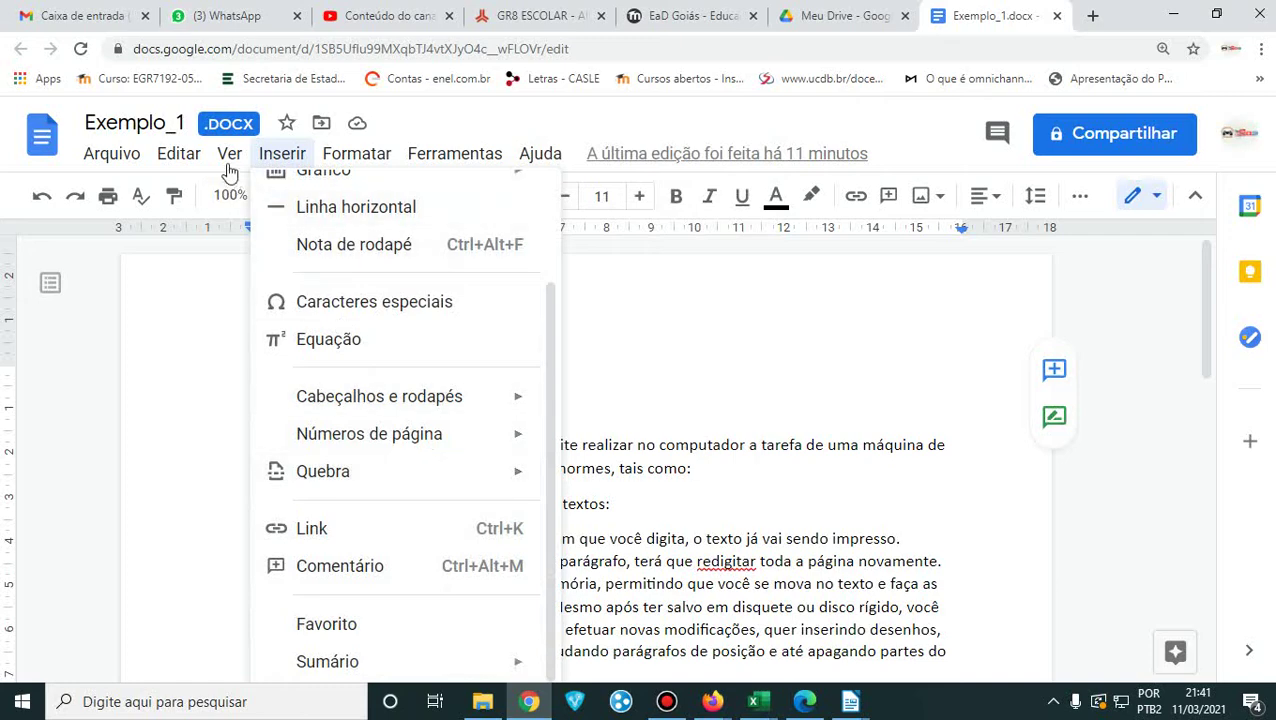
mouse_move(230, 160)
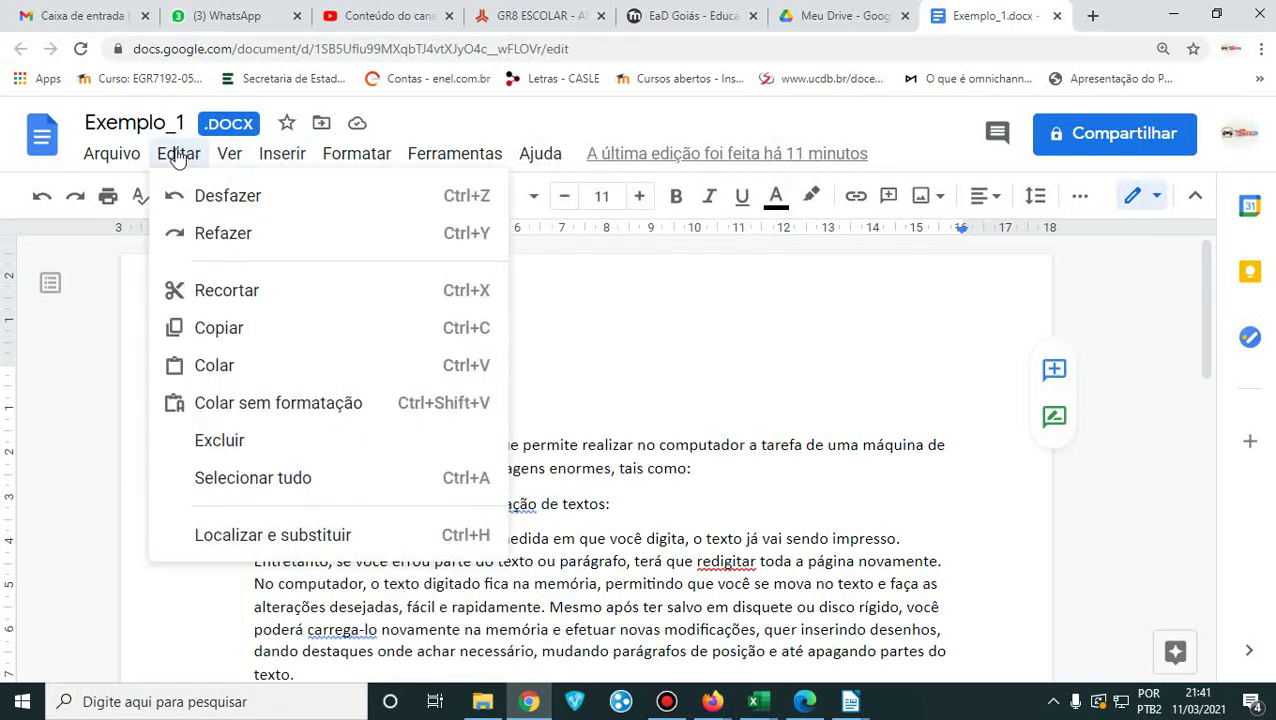
mouse_move(137, 160)
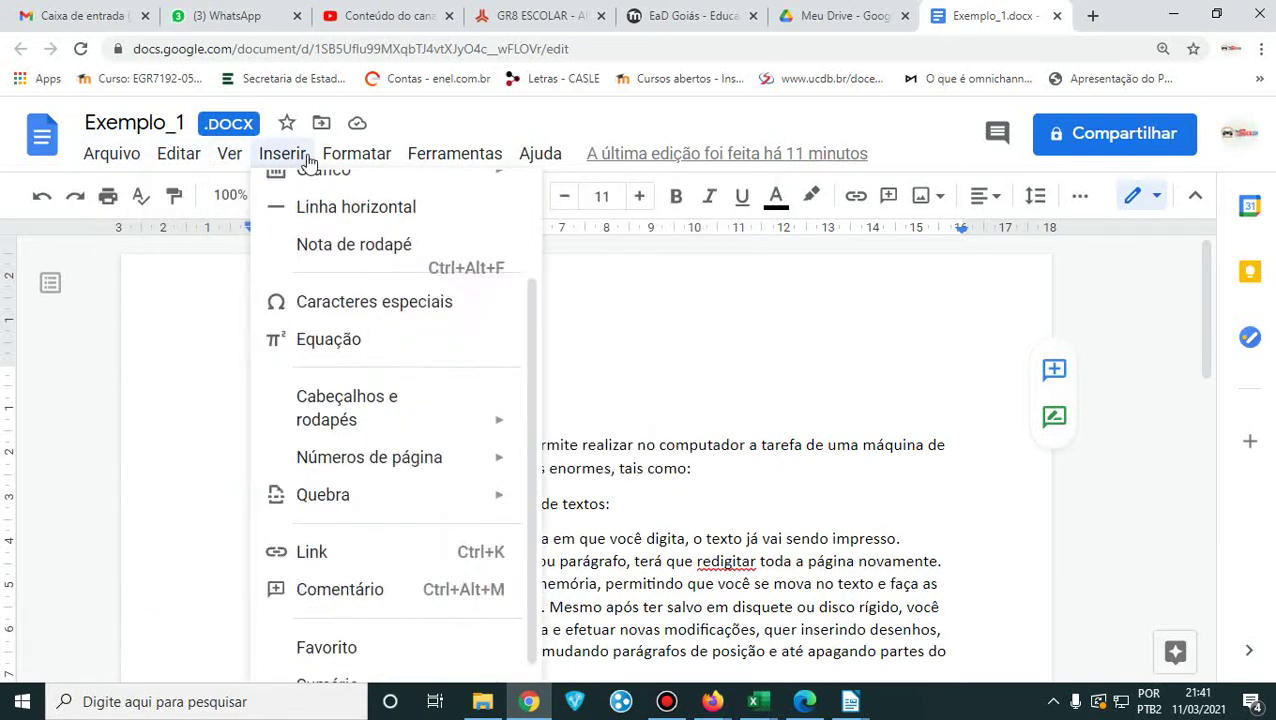
mouse_move(470, 165)
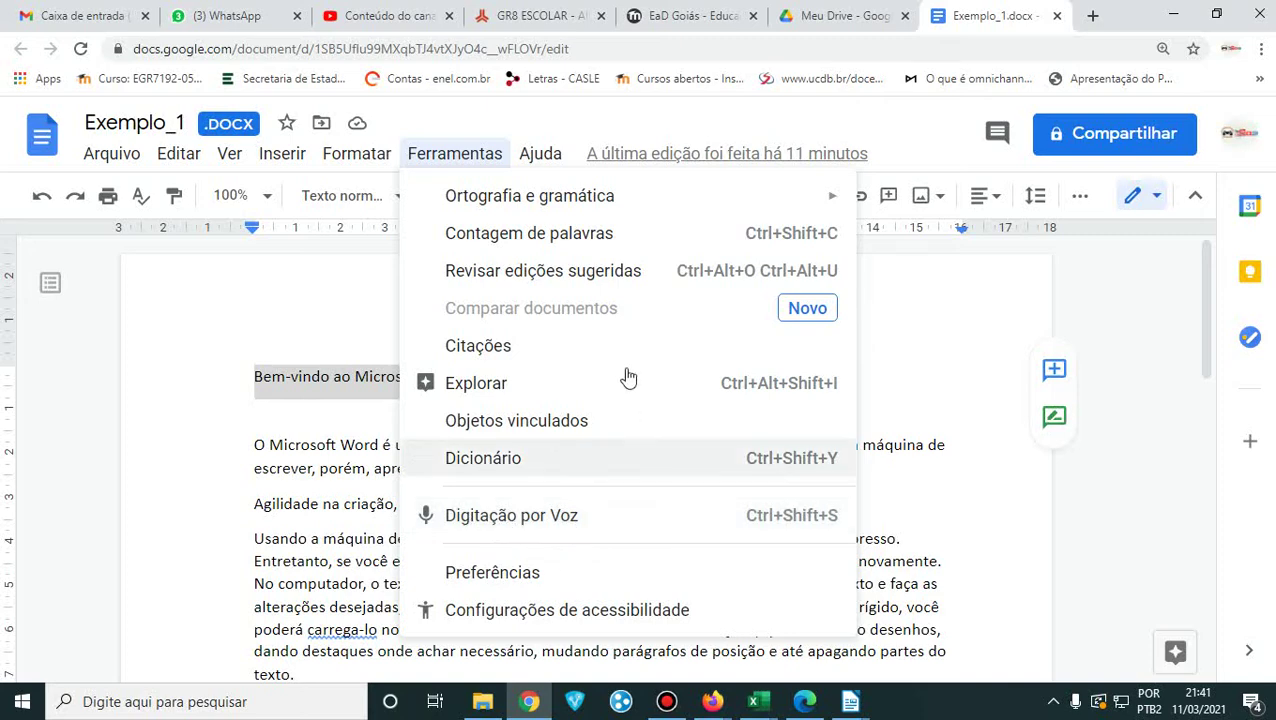
mouse_move(563, 165)
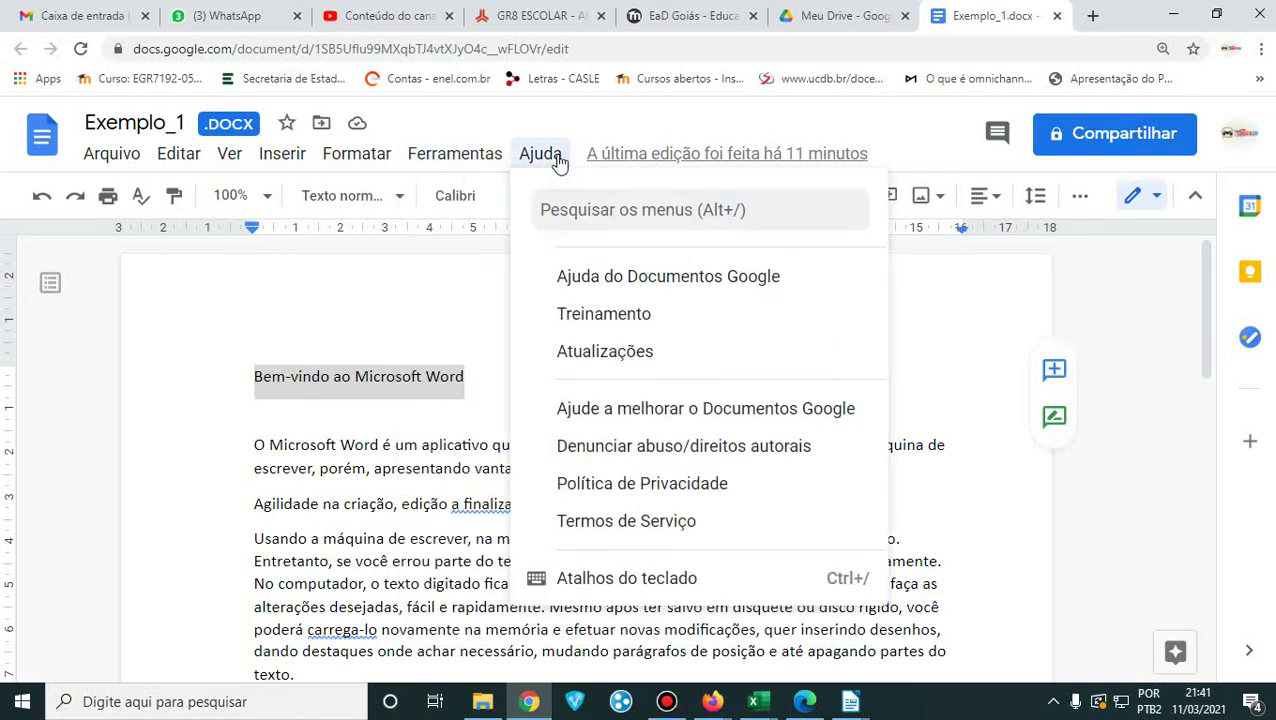
right_click(368, 378)
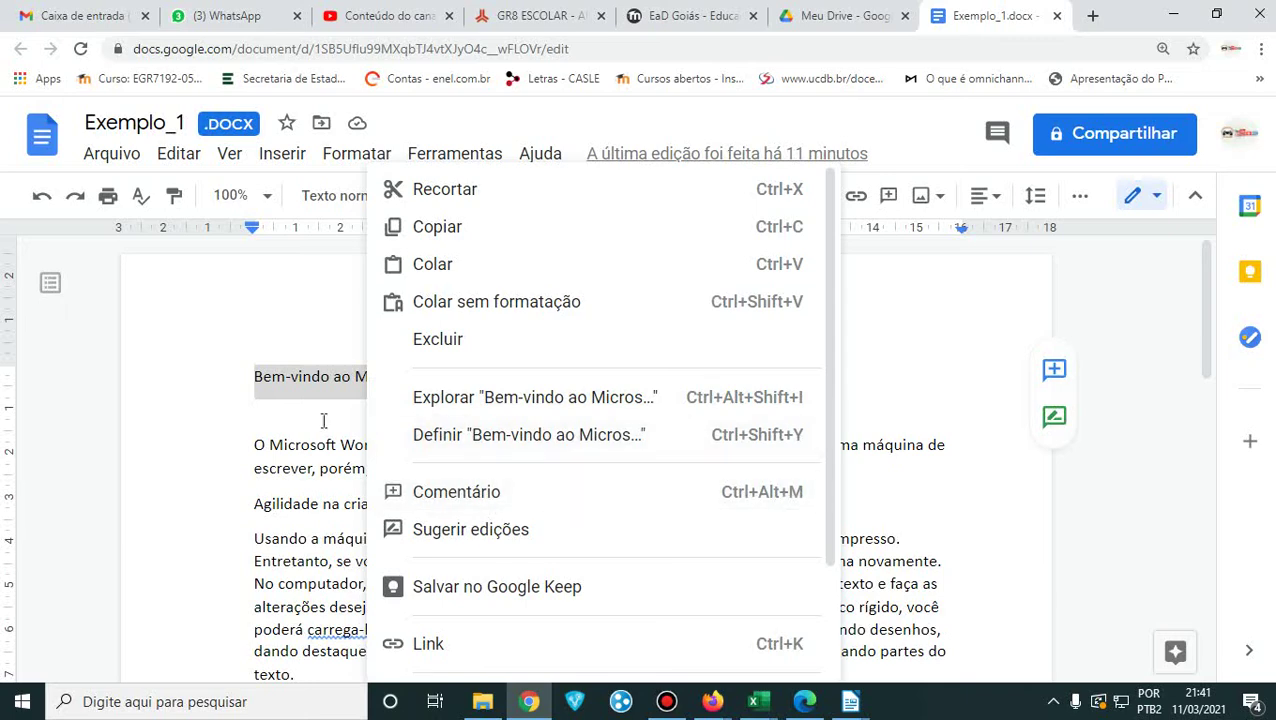
click(301, 390)
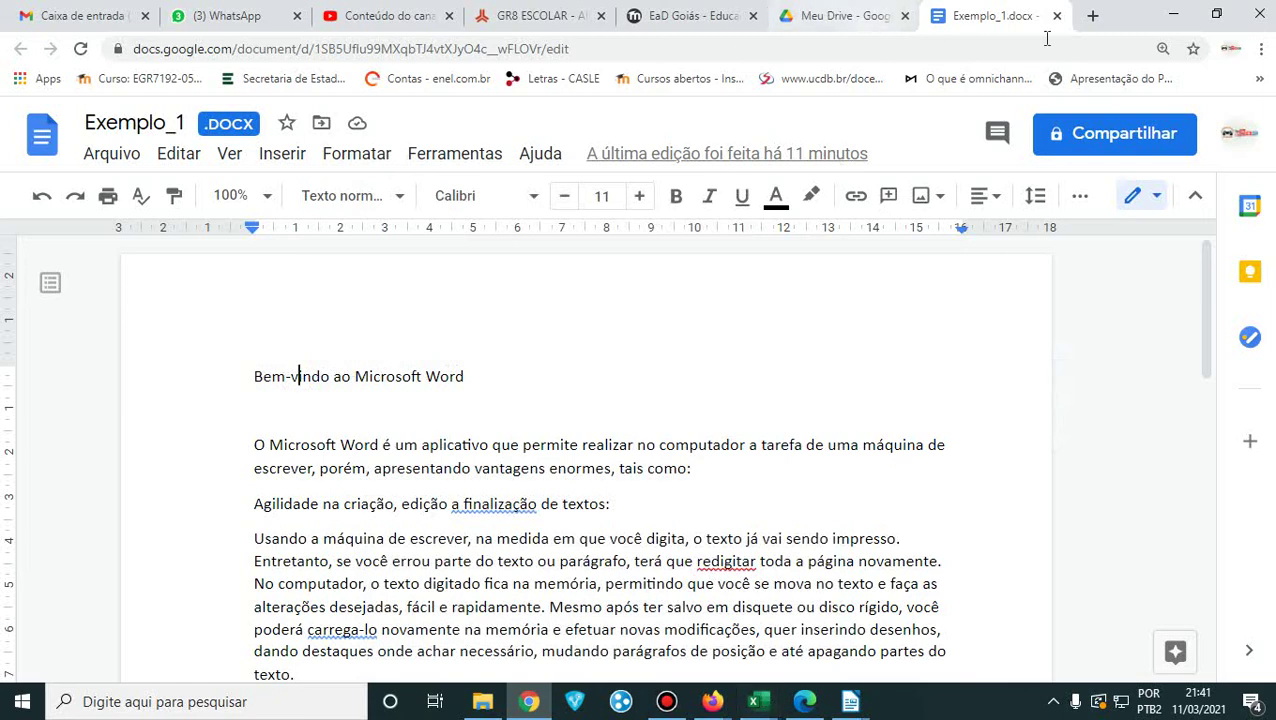
- Detach Exemplo_1.docx into its own window, select its title, and arrange it side by side with the Apostila de Informática PDF
click(993, 16)
drag(960, 30, 20, 185)
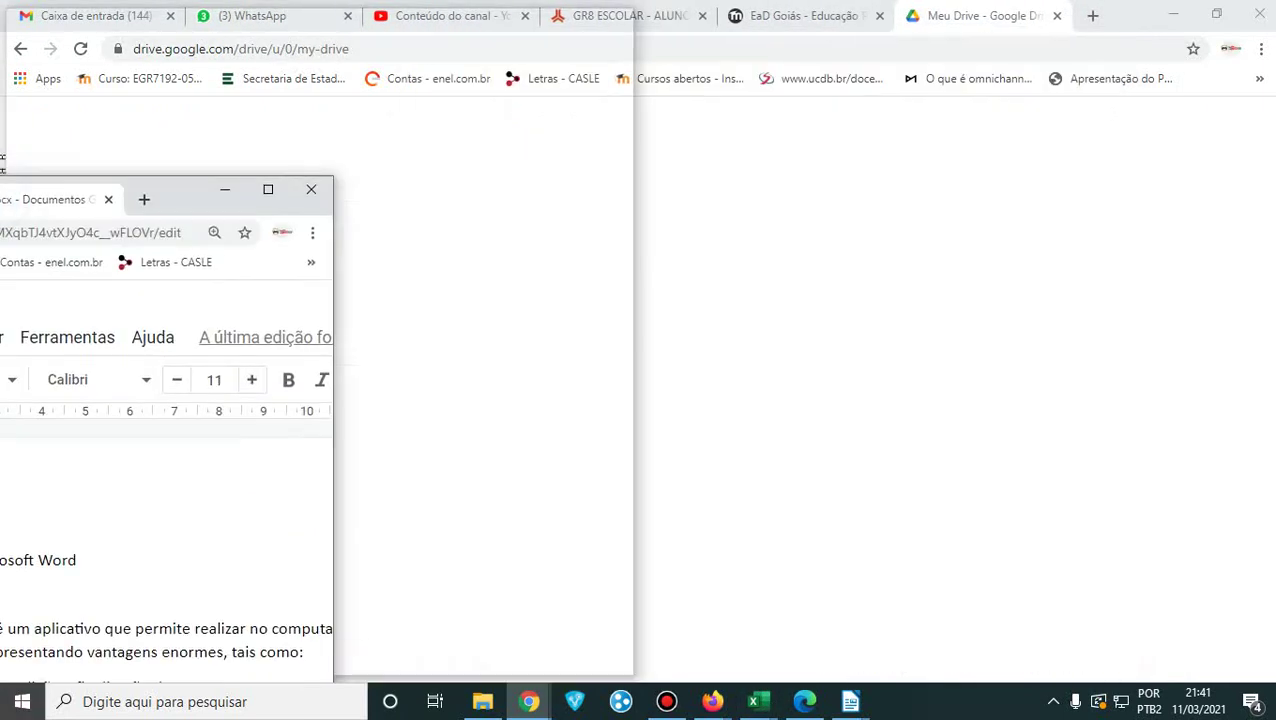
key(super+Left)
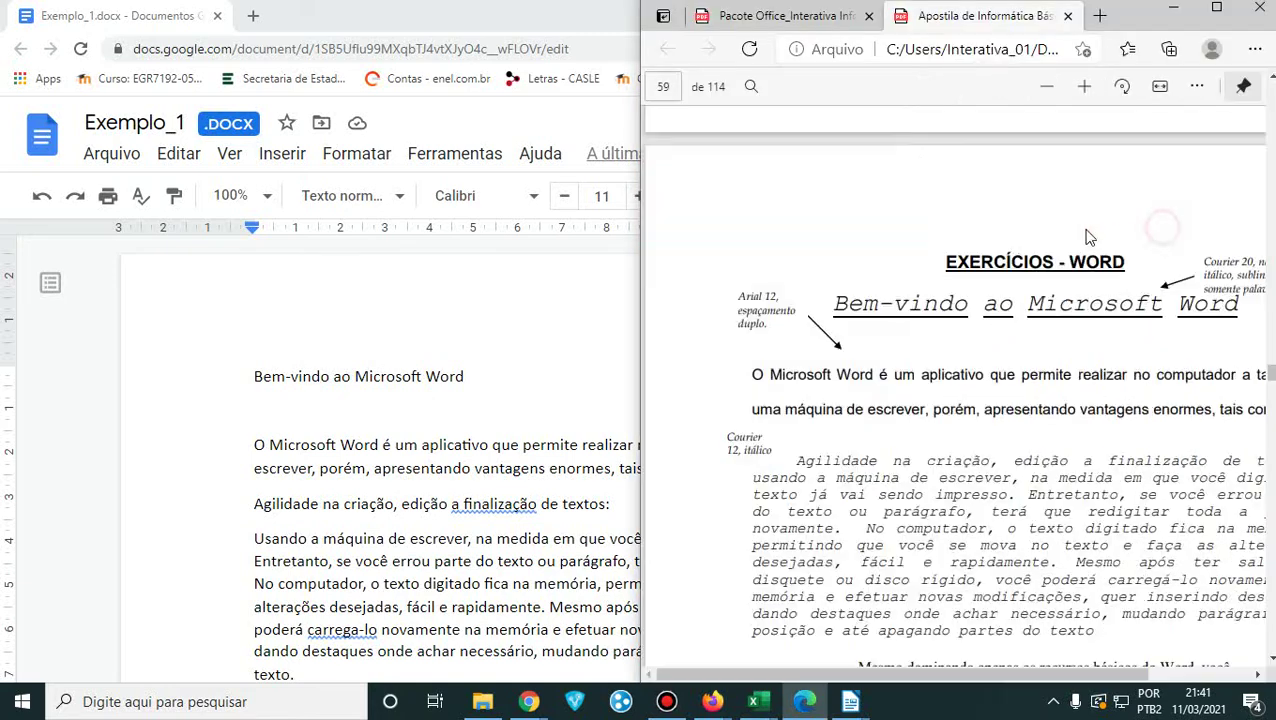
click(1160, 228)
key(super+Up)
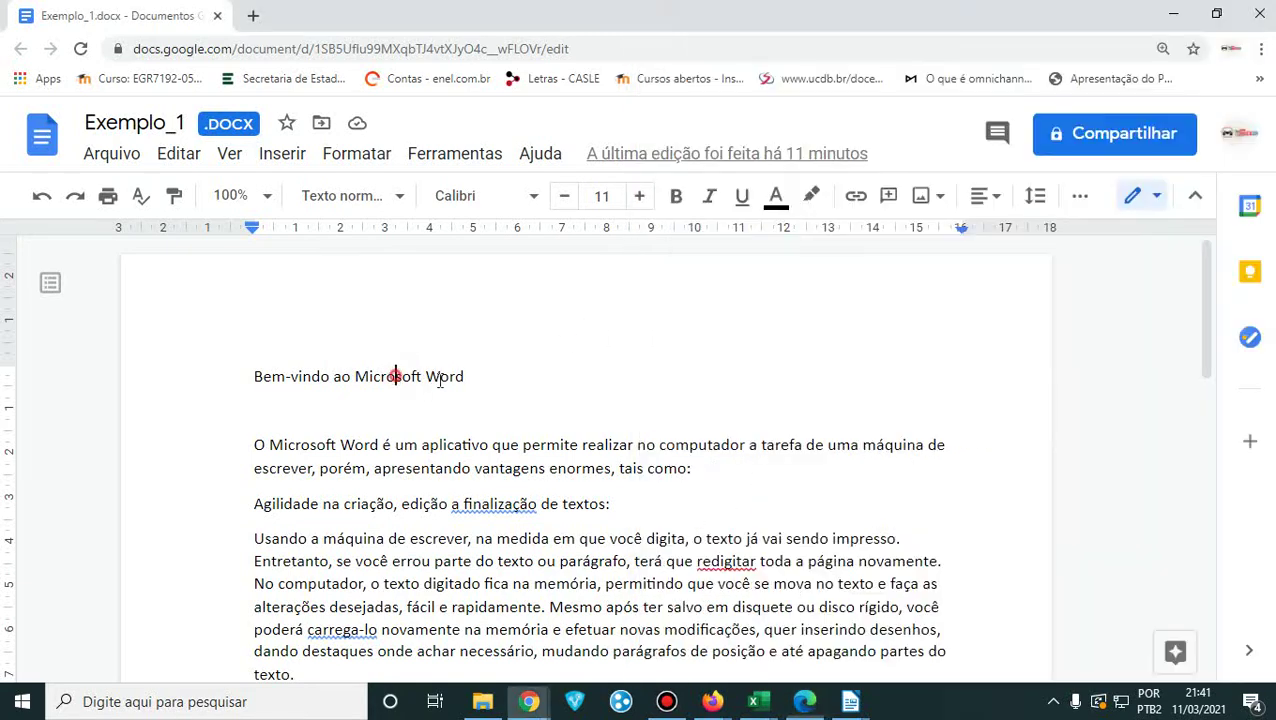
drag(490, 375, 228, 372)
key(super+Left)
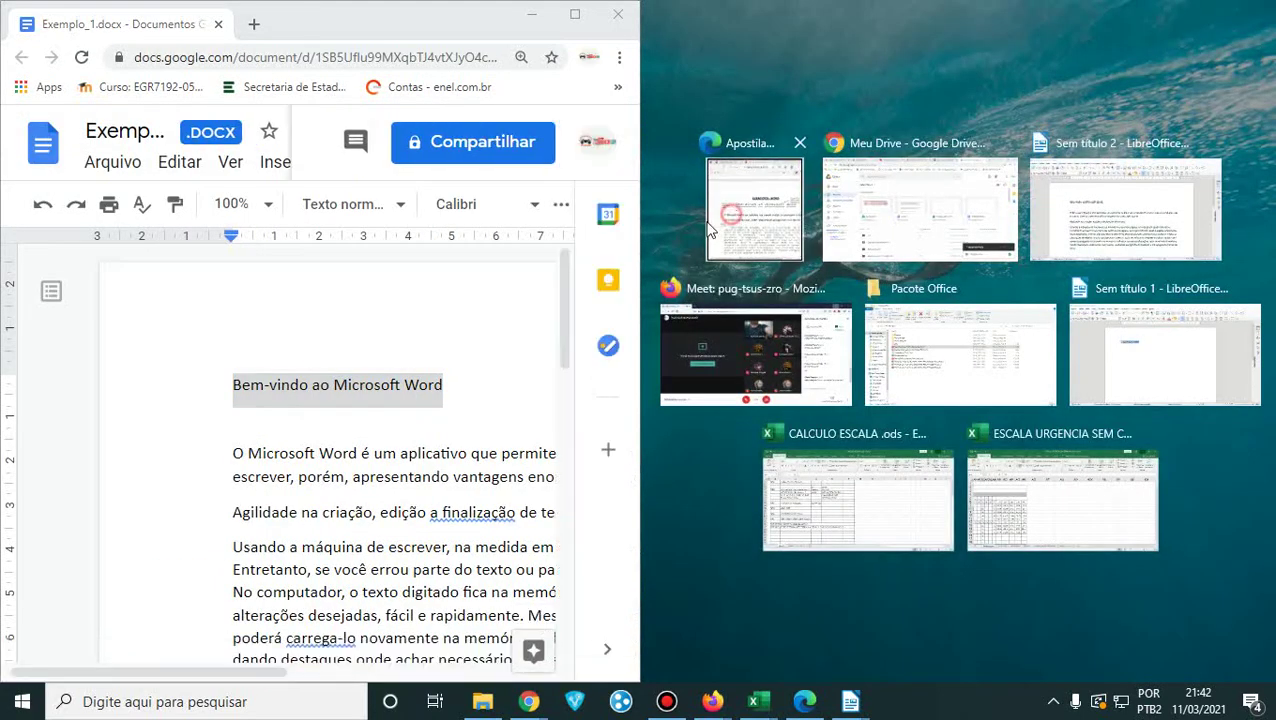
click(745, 215)
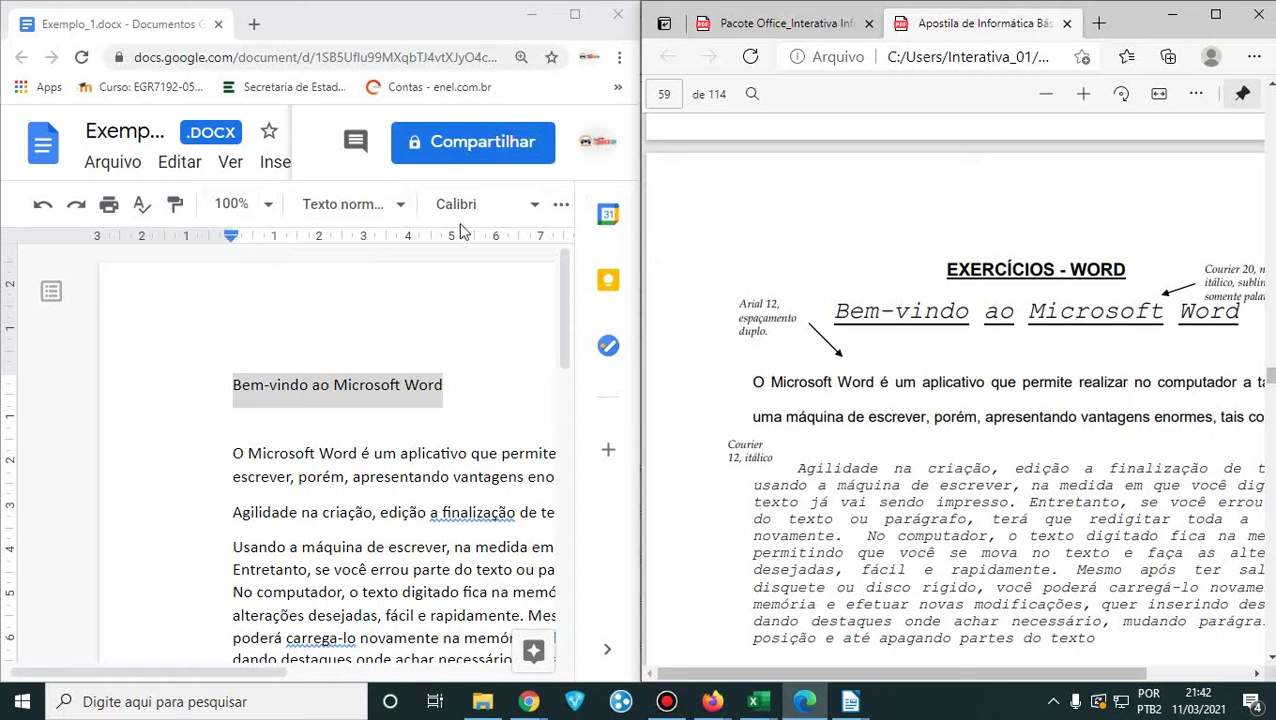
- Change the font of the selected title "Bem-vindo ao Microsoft Word" to Courier New
click(537, 207)
click(533, 208)
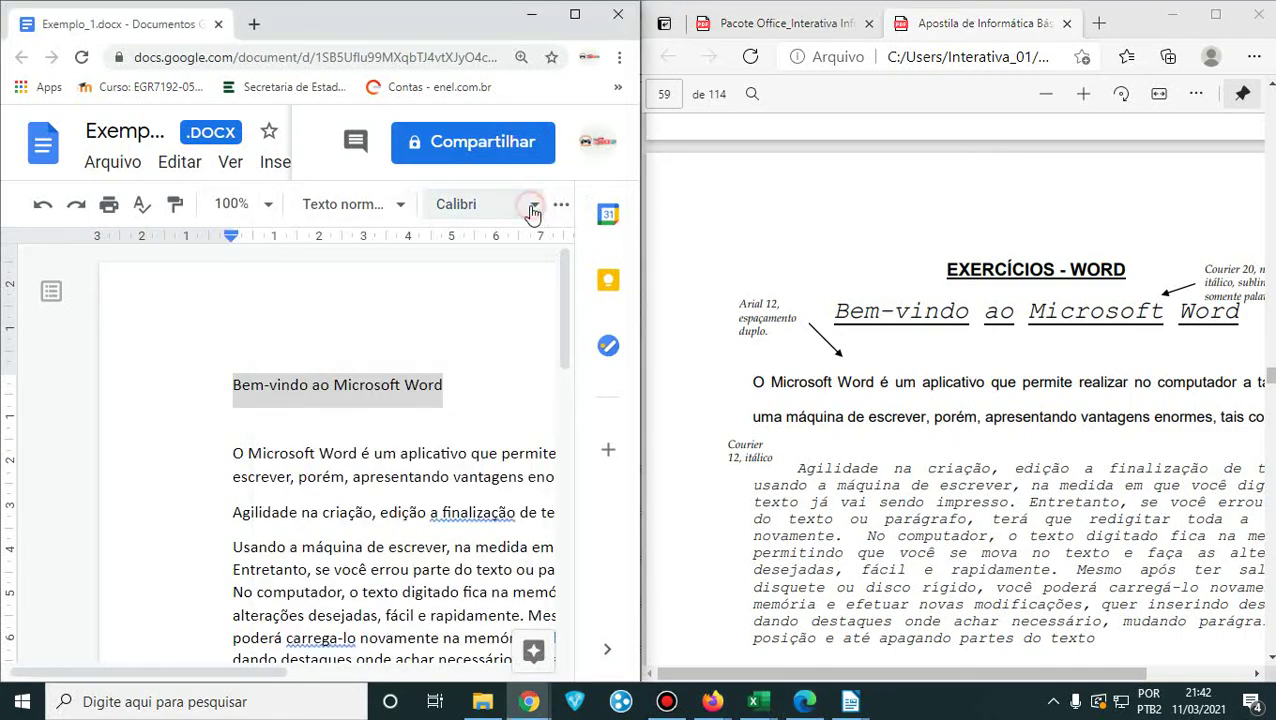
click(533, 210)
scroll(413, 433, down, 3)
scroll(400, 476, up, 3)
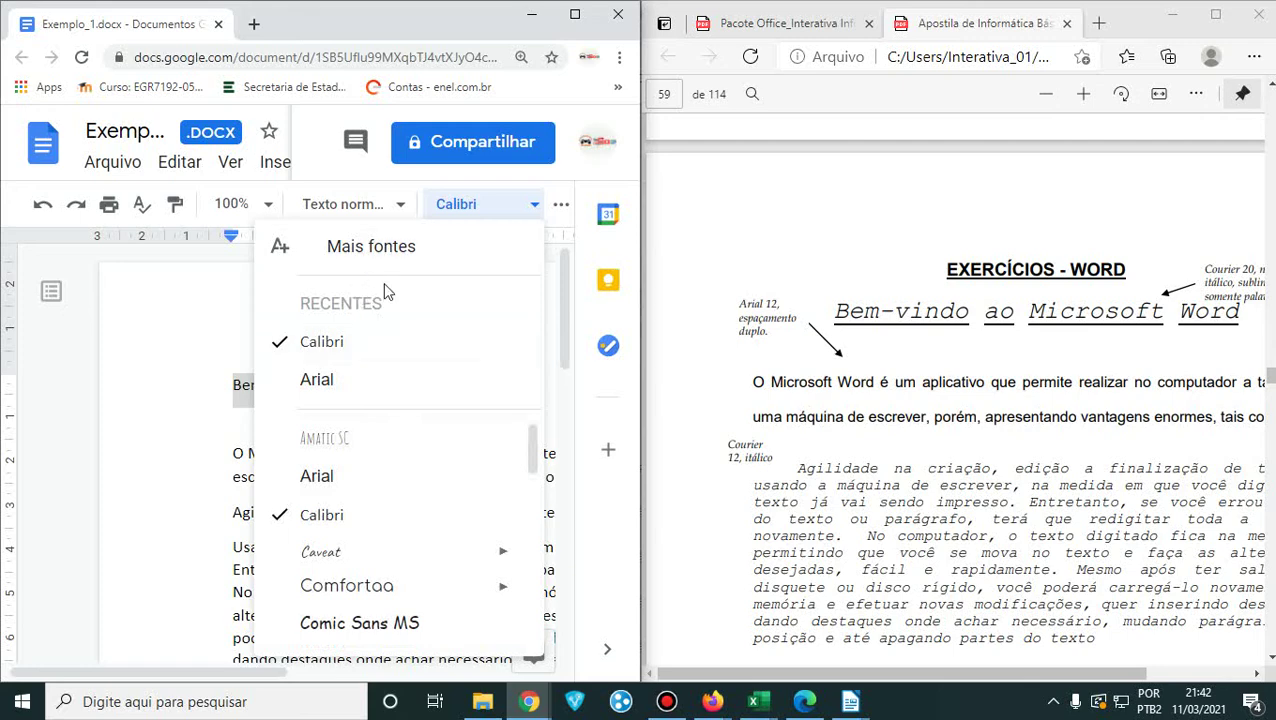
scroll(406, 503, down, 3)
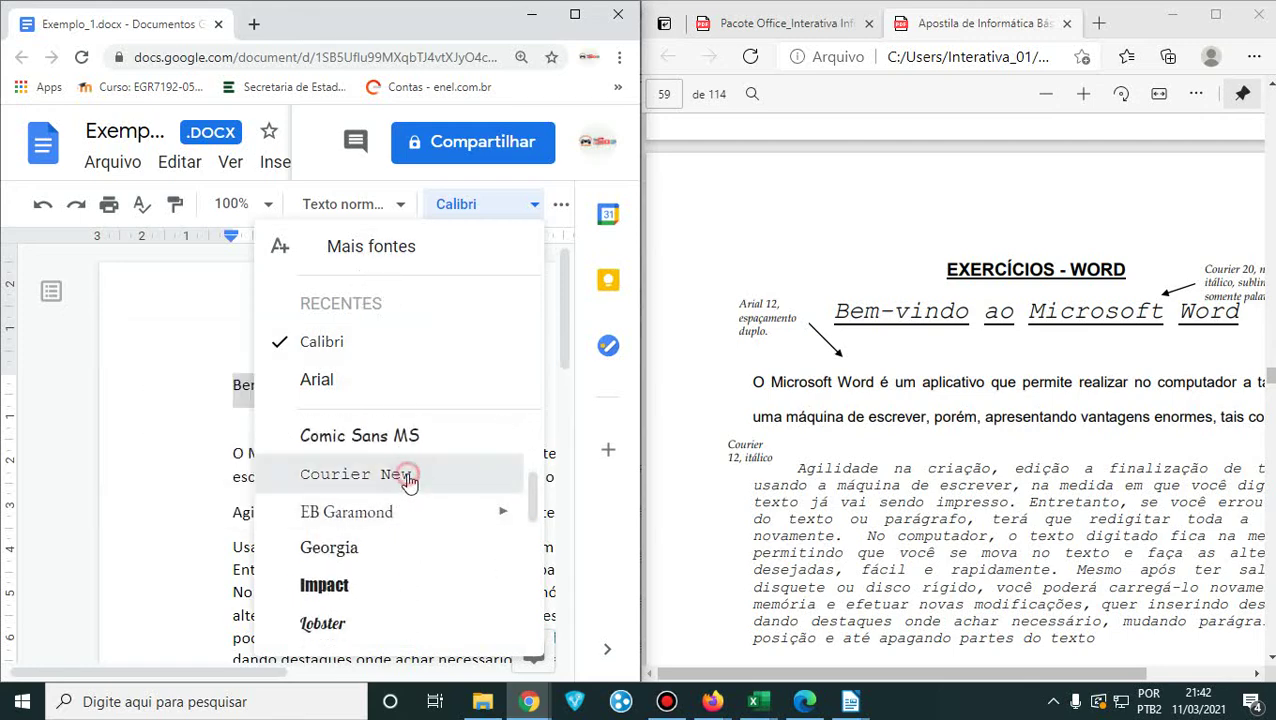
click(402, 470)
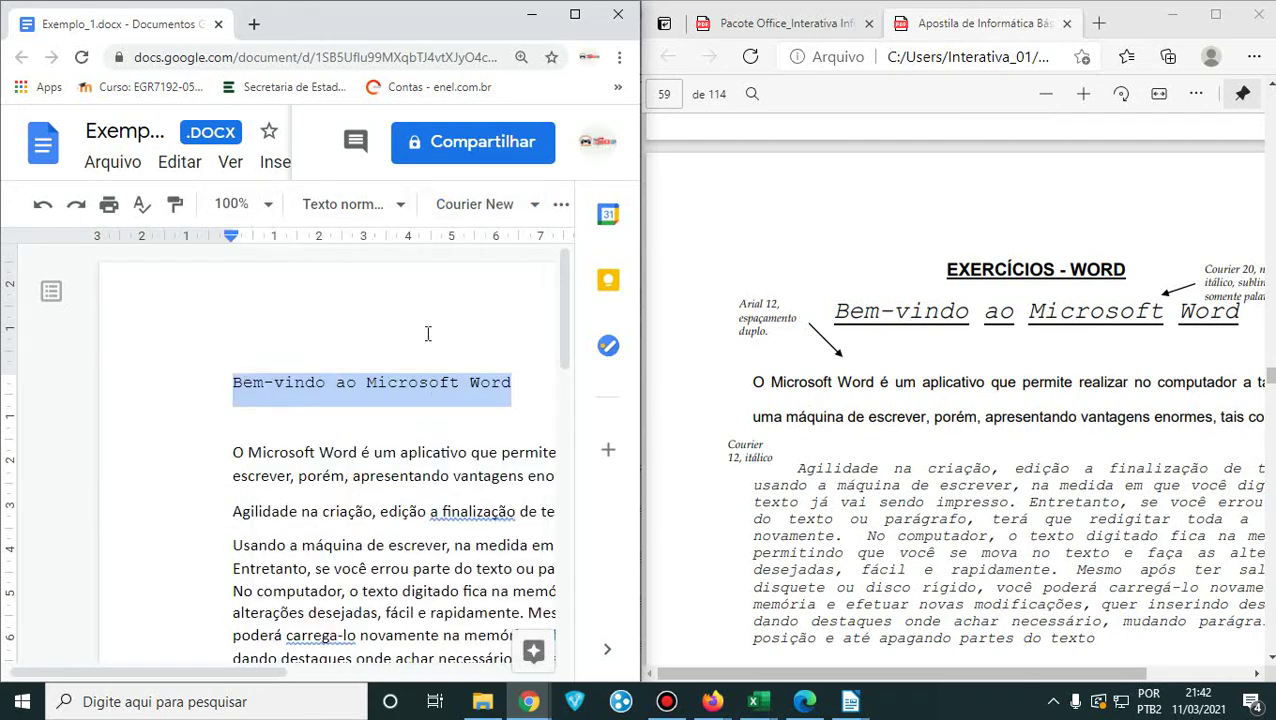
- Set the title's font size to 20
click(561, 204)
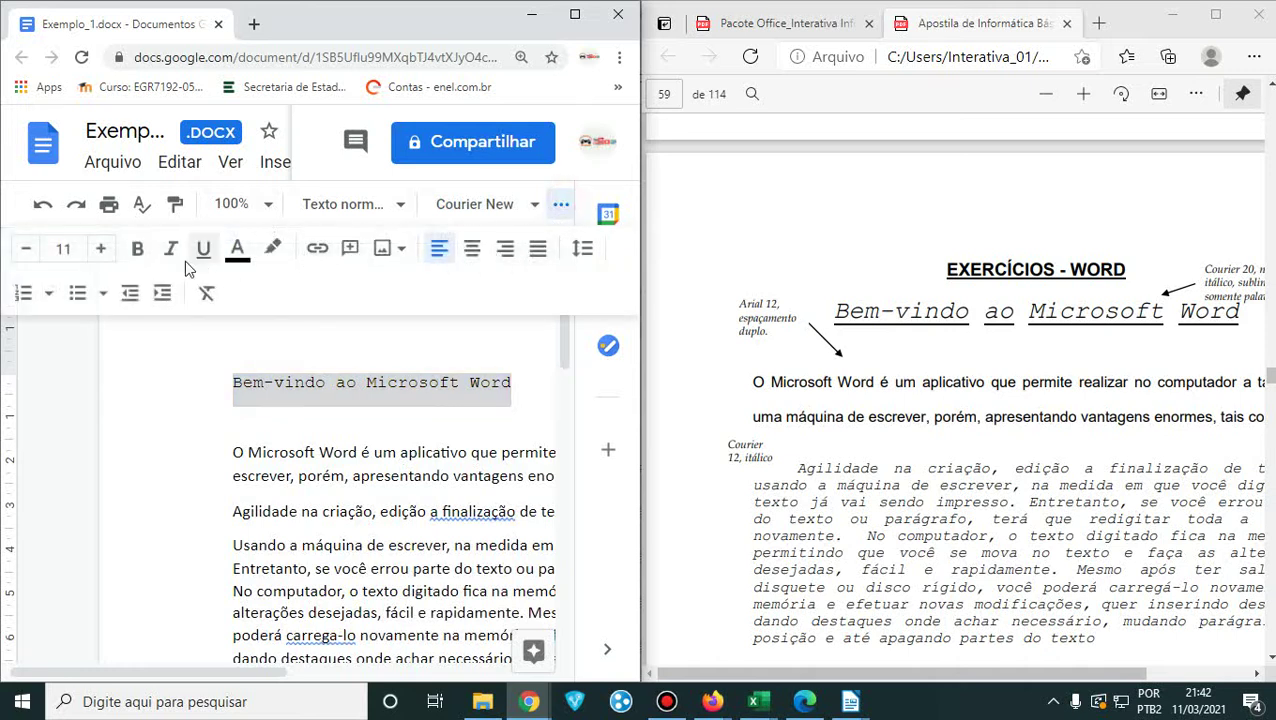
click(64, 249)
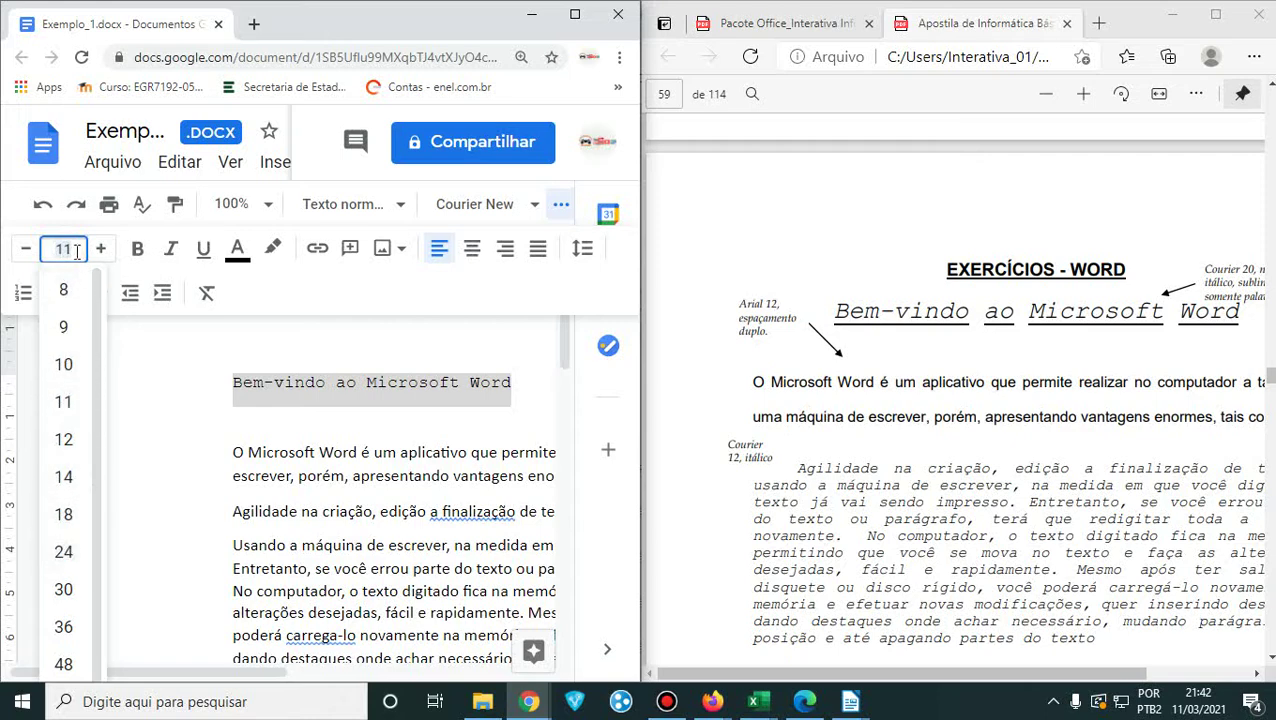
drag(74, 251, 47, 251)
text(20)
key(Return)
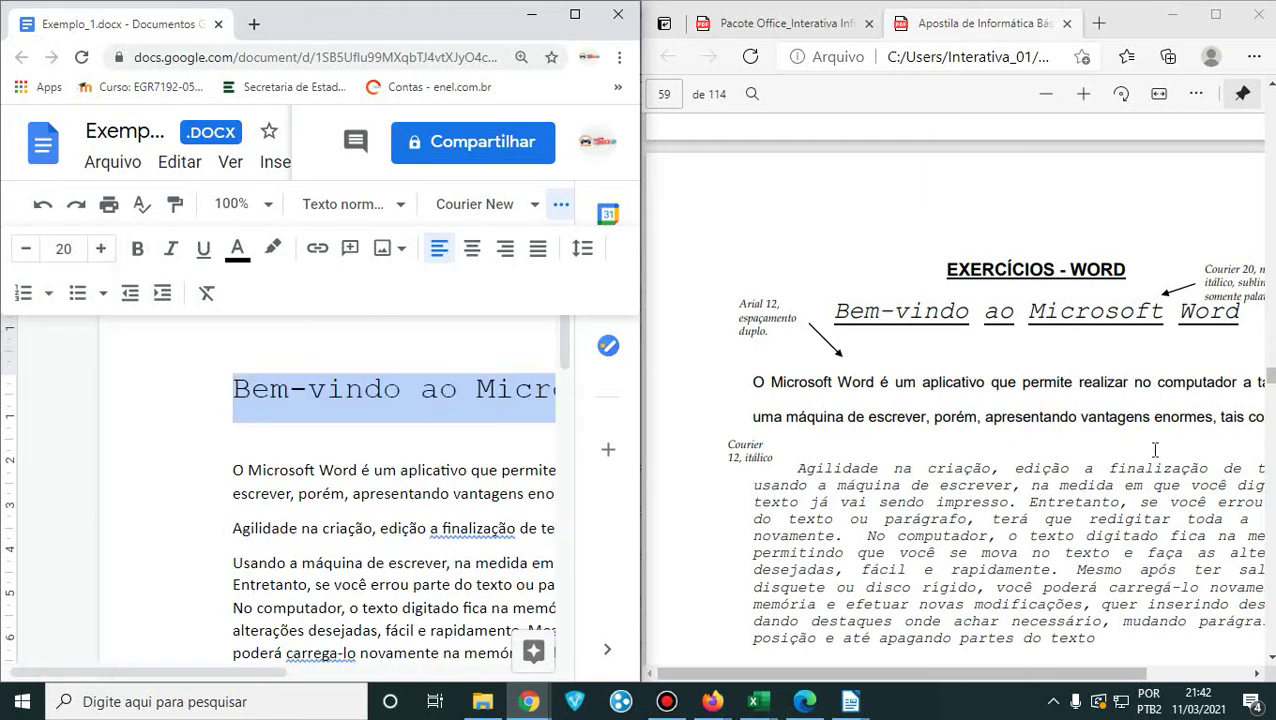
- Maximize the document window and make the title italic, bold and centered
click(575, 14)
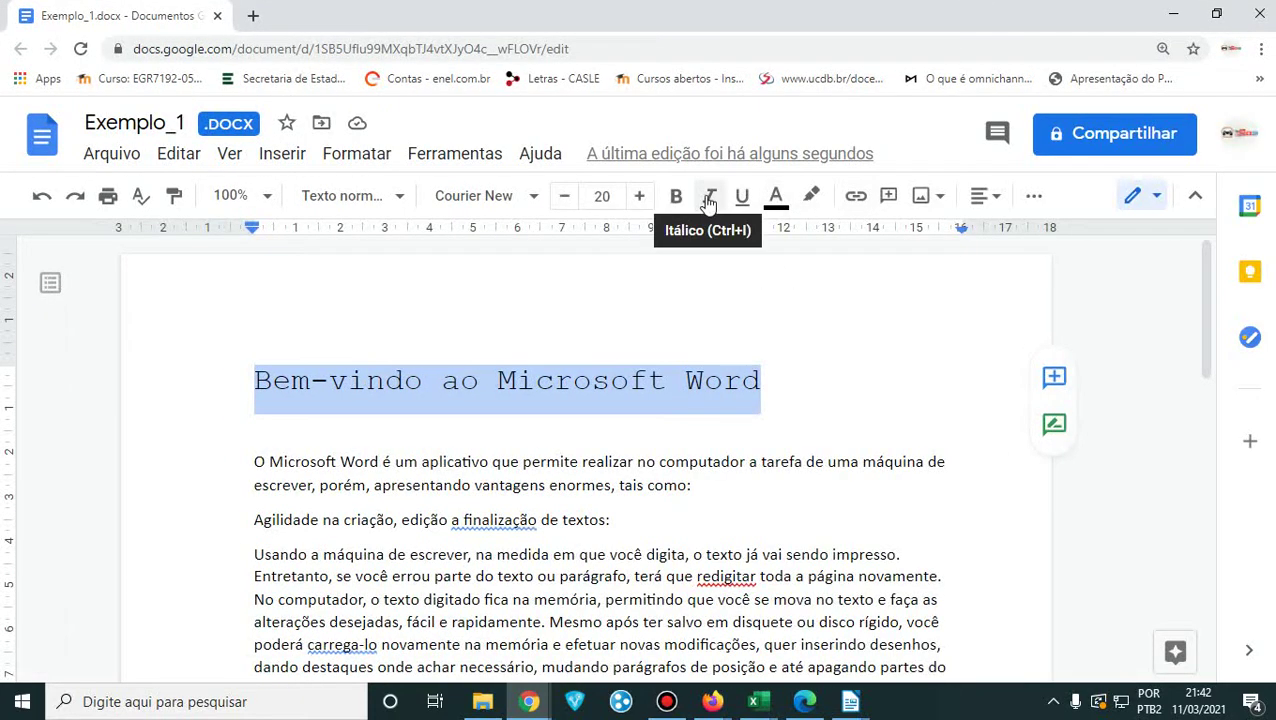
click(710, 205)
click(676, 196)
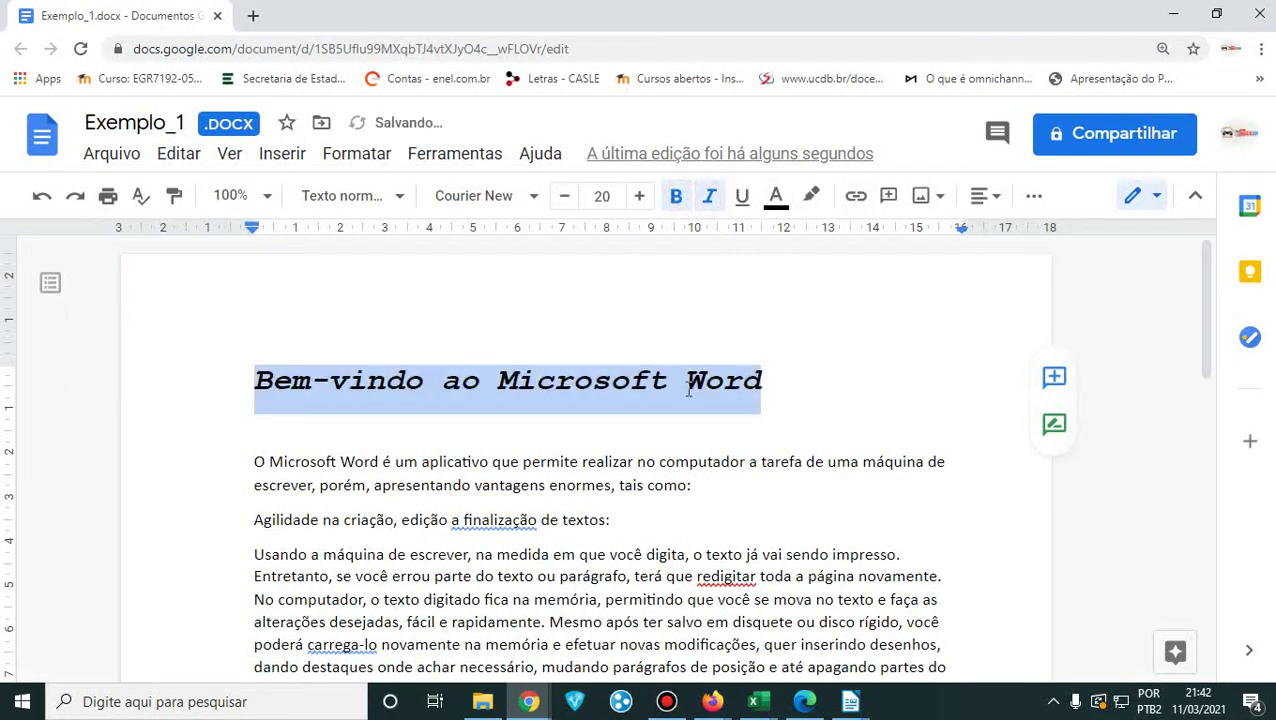
click(990, 206)
click(922, 244)
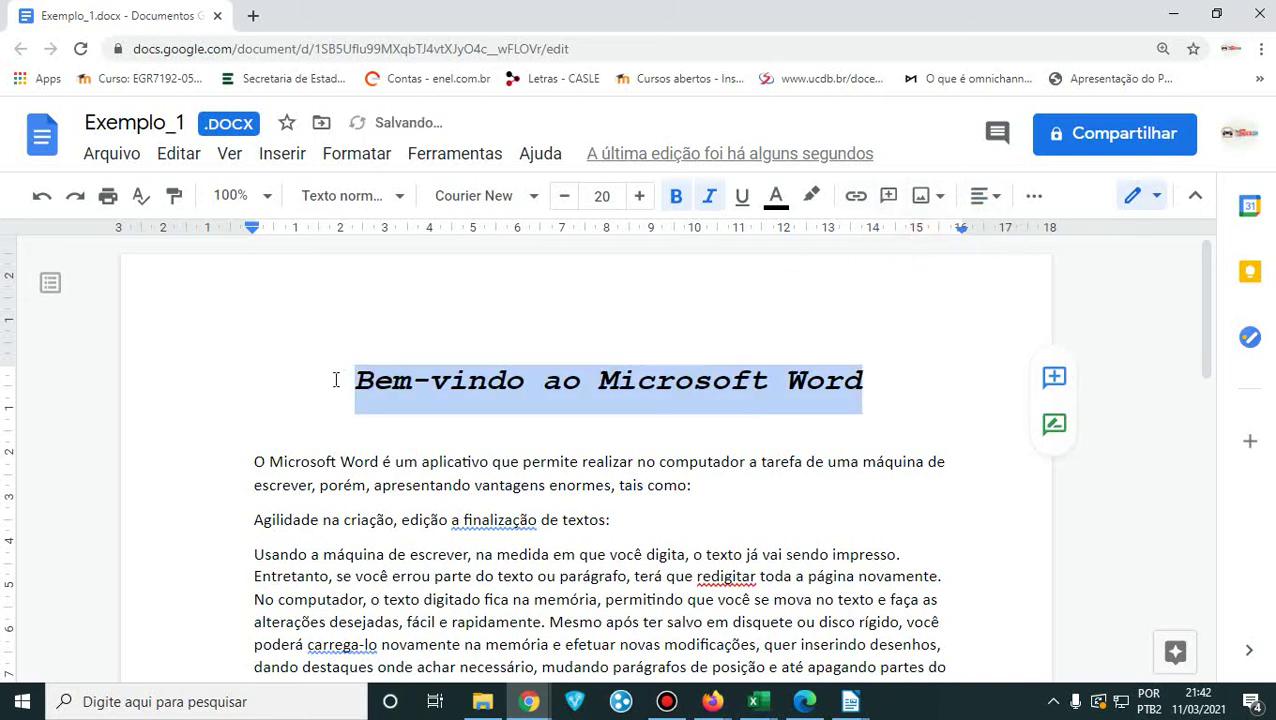
- Underline "Bem", "vindo", "ao", "Microsoft" and "Word" in the title separately, leaving the hyphen and spaces without underline
click(370, 380)
drag(413, 380, 348, 382)
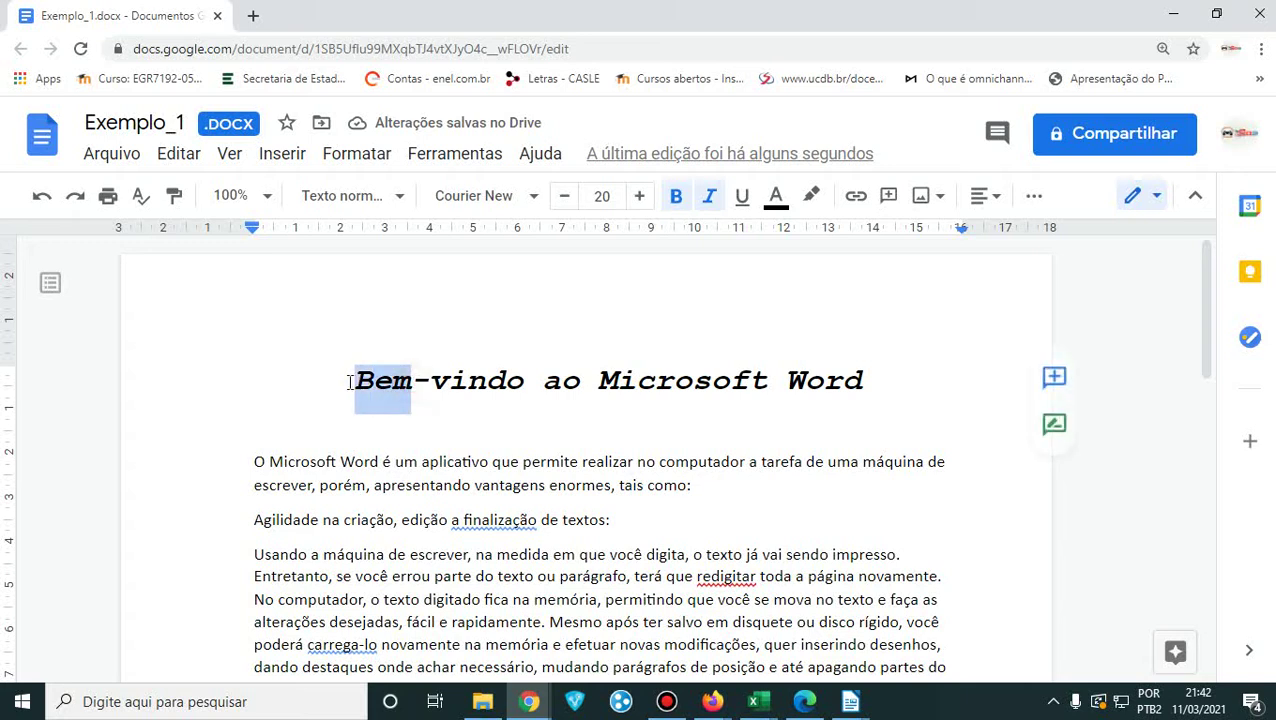
click(750, 201)
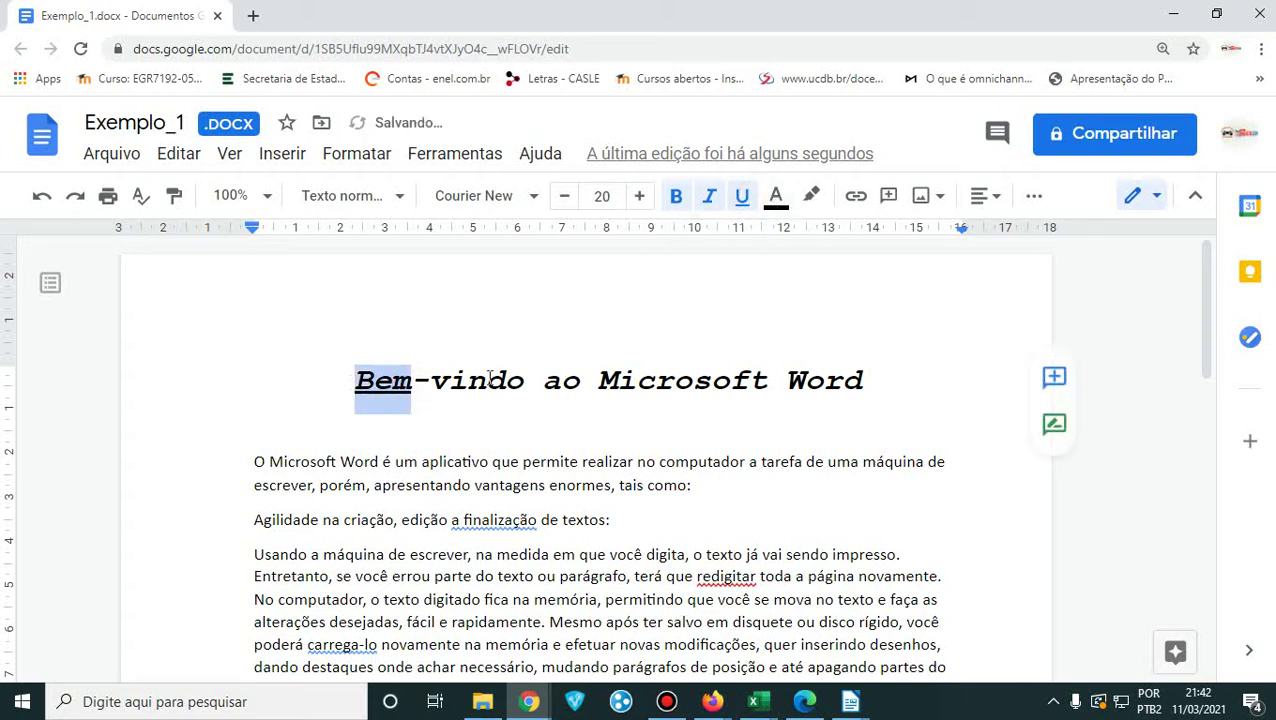
drag(436, 387, 522, 388)
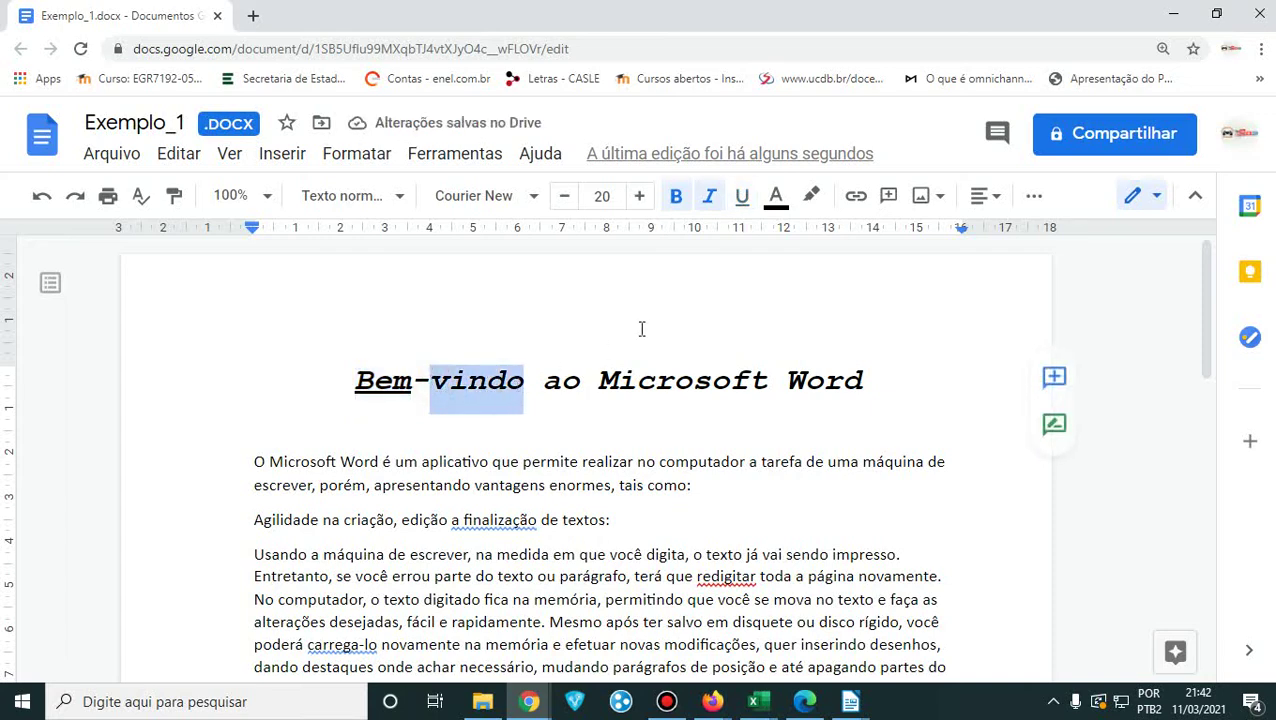
click(779, 199)
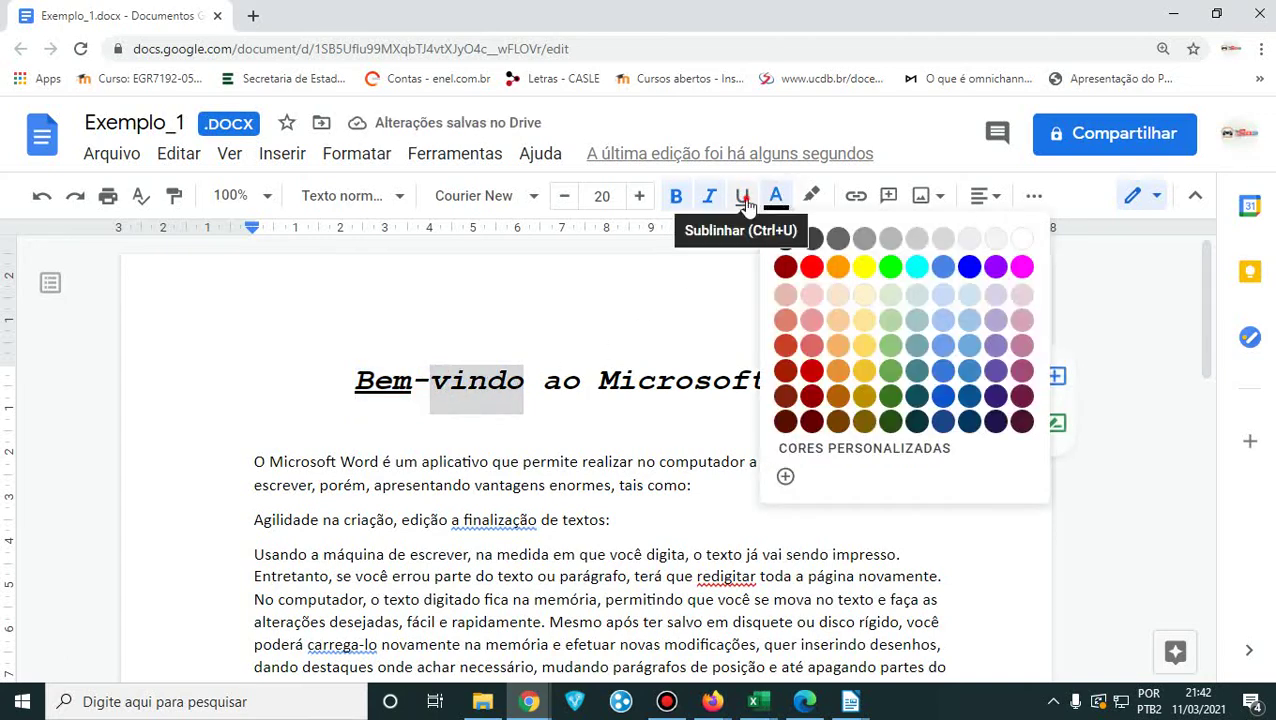
click(743, 196)
drag(541, 380, 864, 381)
click(742, 196)
click(742, 196)
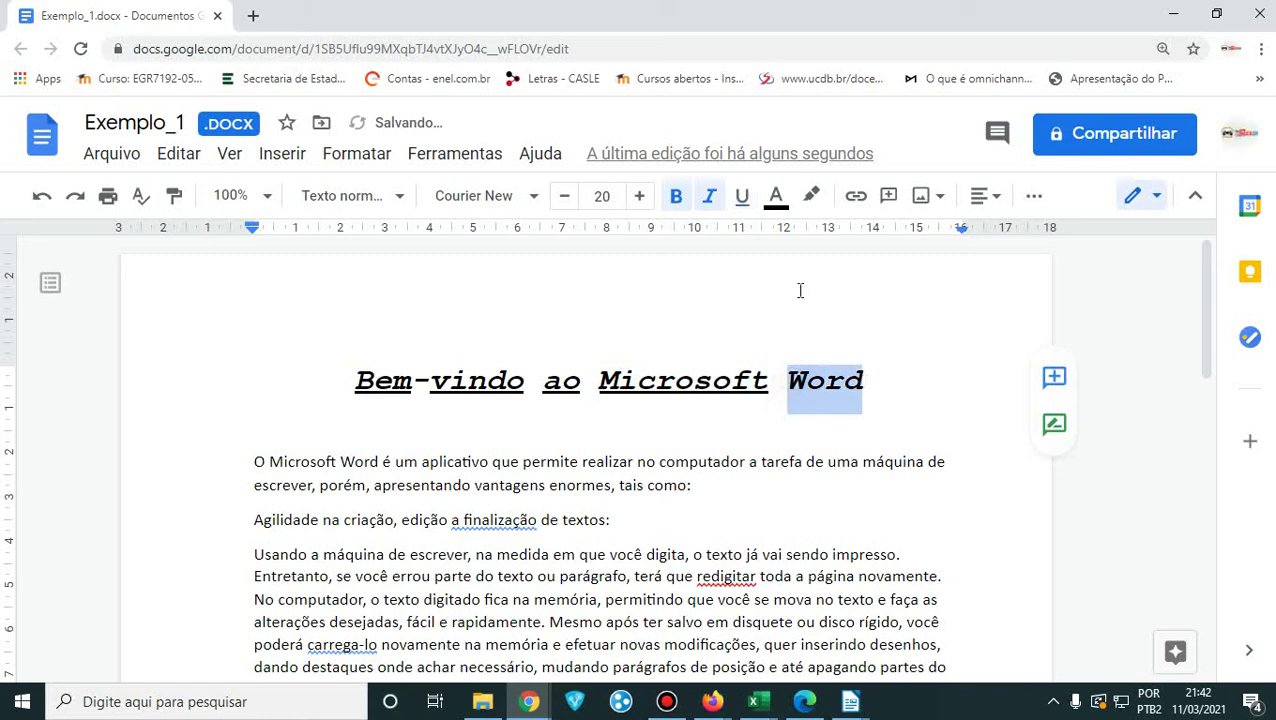
click(742, 196)
- Indent the first line of the paragraph beginning "Usando a máquina de escrever" to about 2 cm
scroll(432, 461, down, 2)
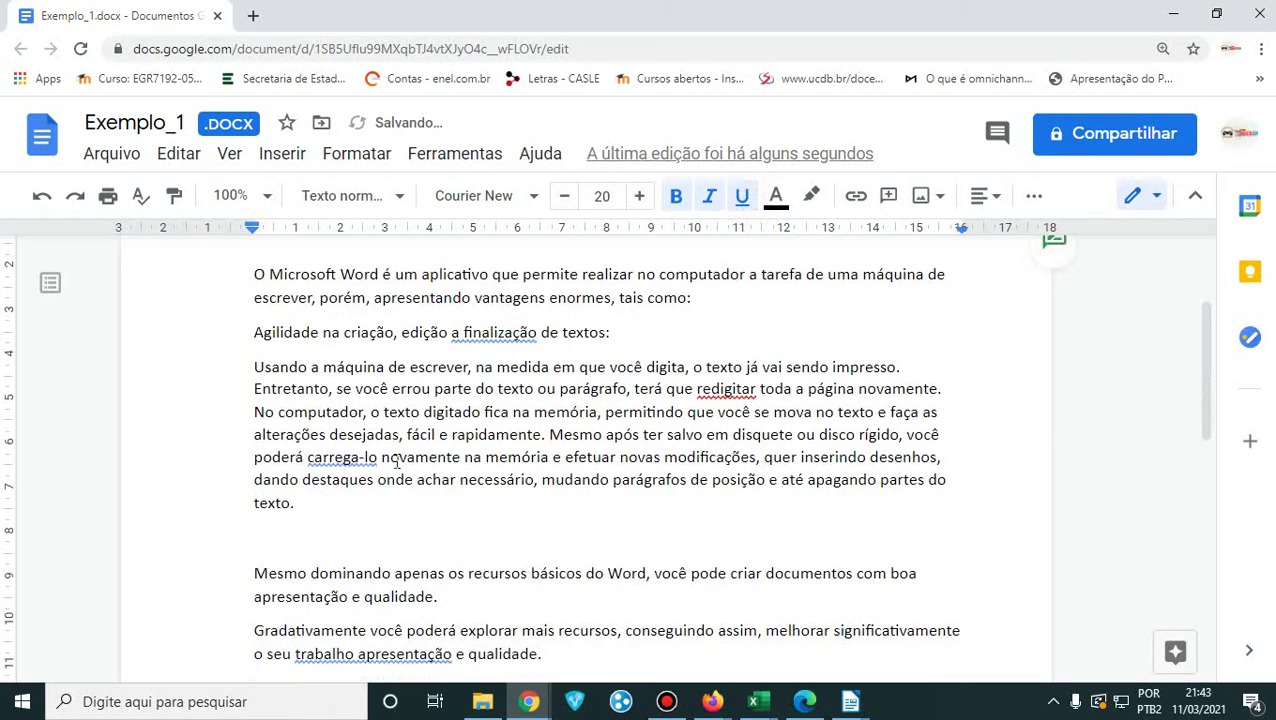
drag(296, 507, 252, 374)
click(252, 374)
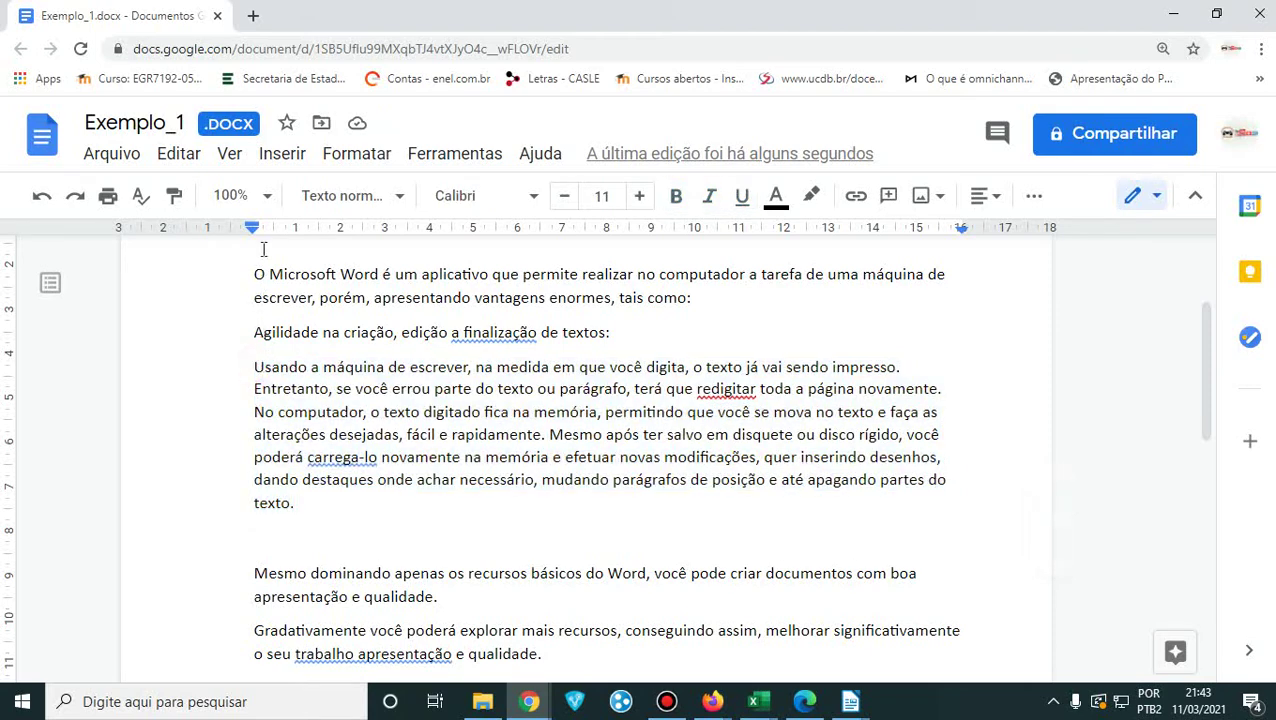
drag(258, 227, 344, 229)
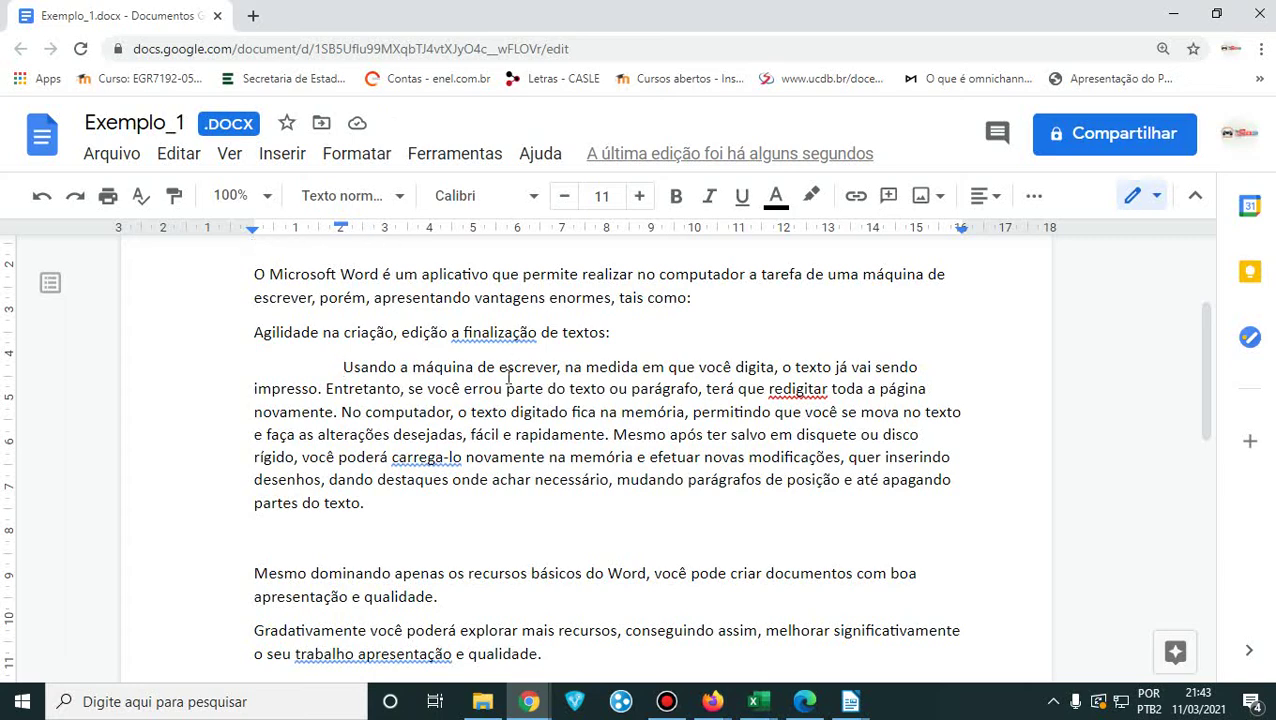
scroll(340, 497, down, 3)
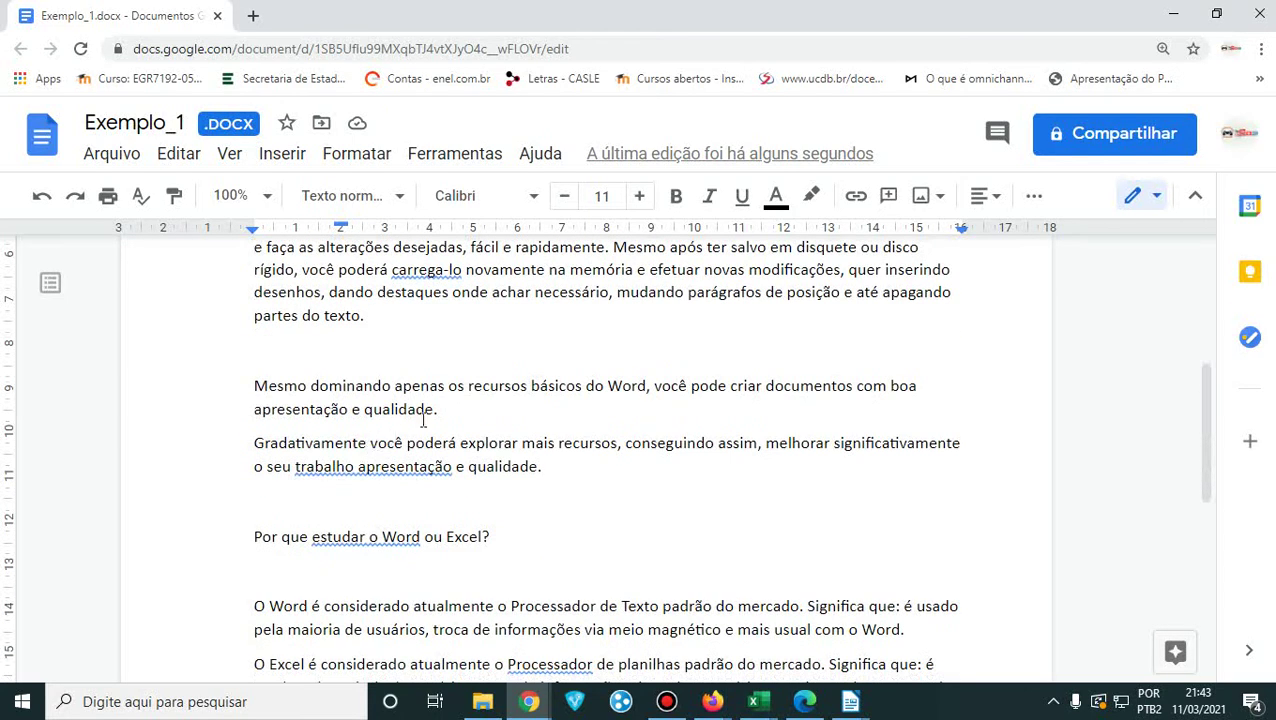
drag(455, 413, 222, 379)
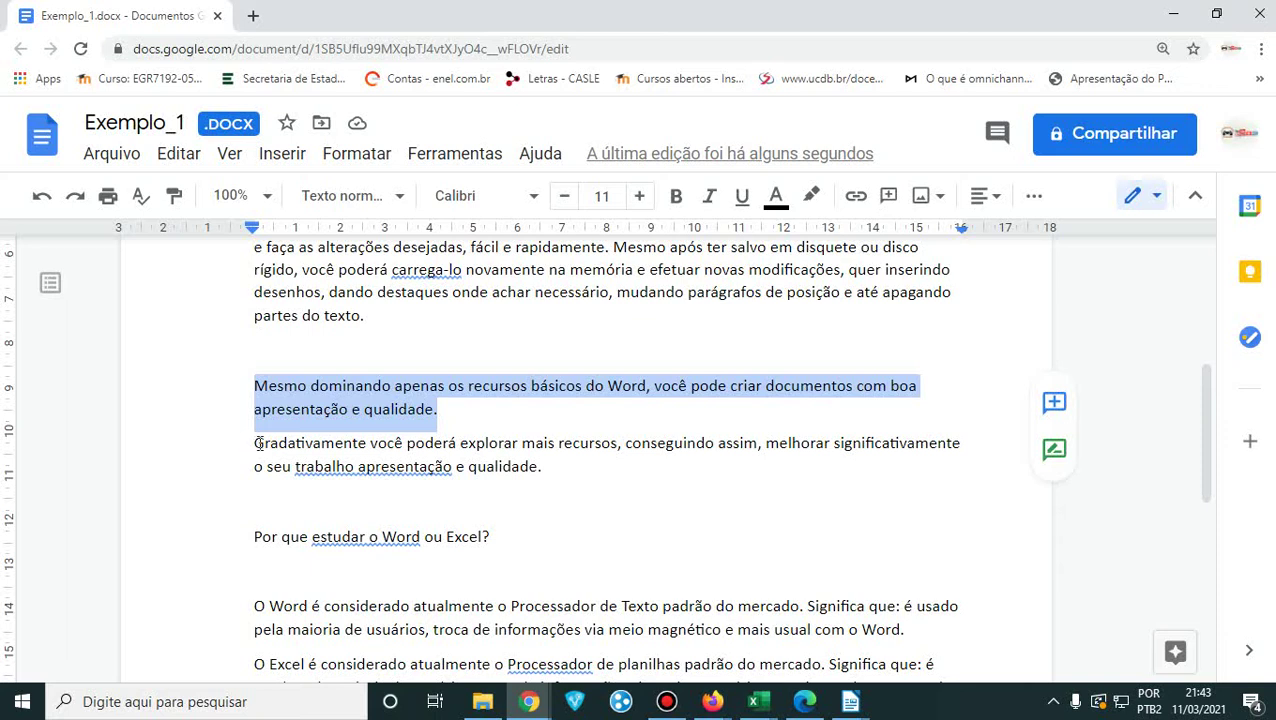
drag(523, 478, 247, 392)
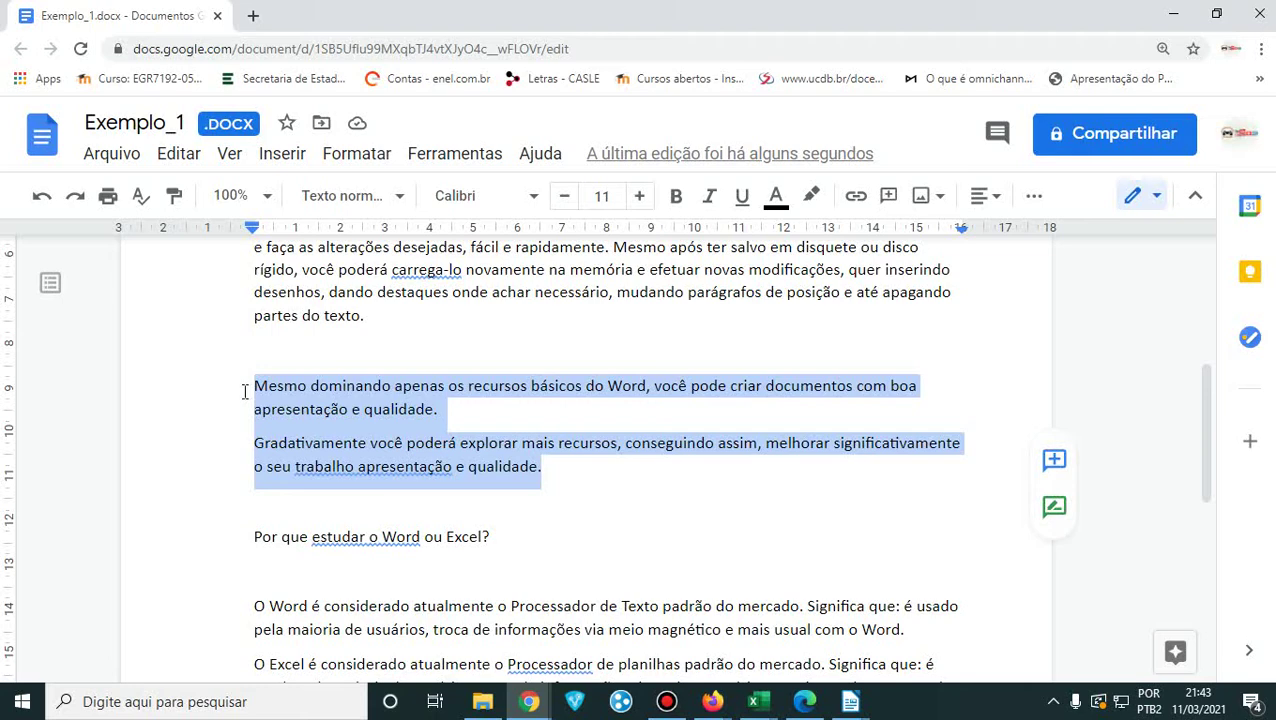
click(355, 156)
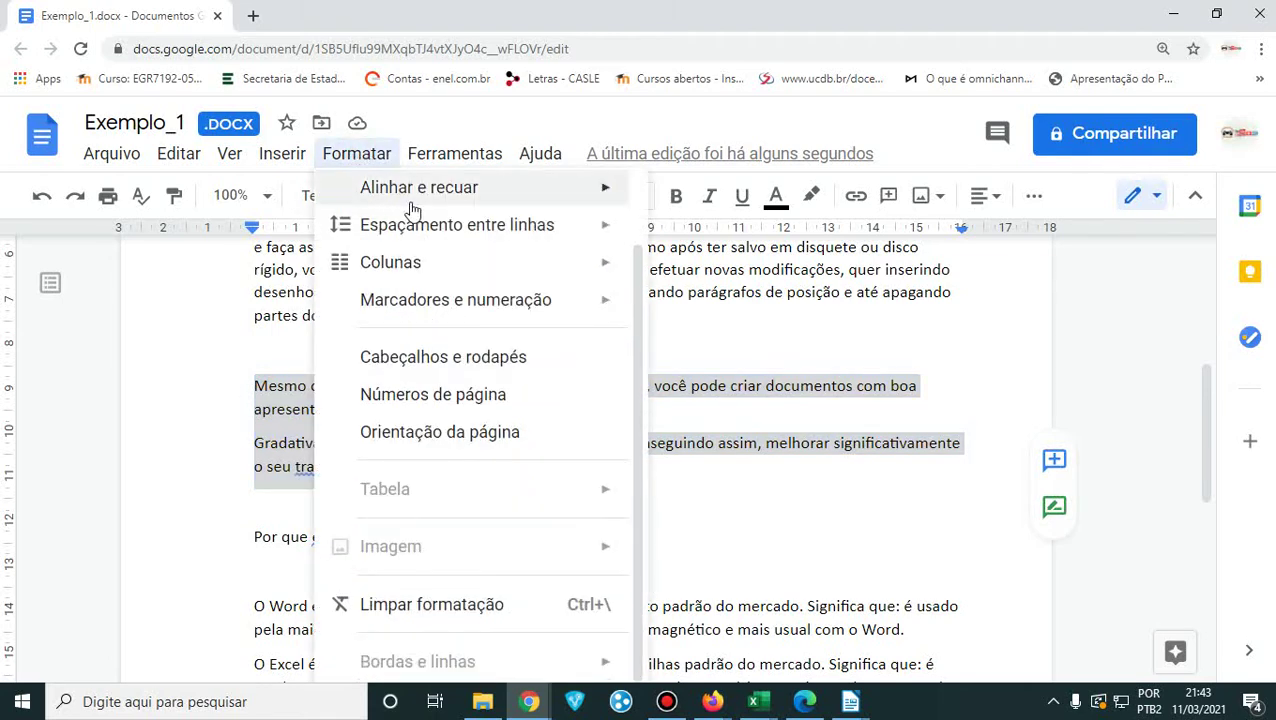
mouse_move(421, 205)
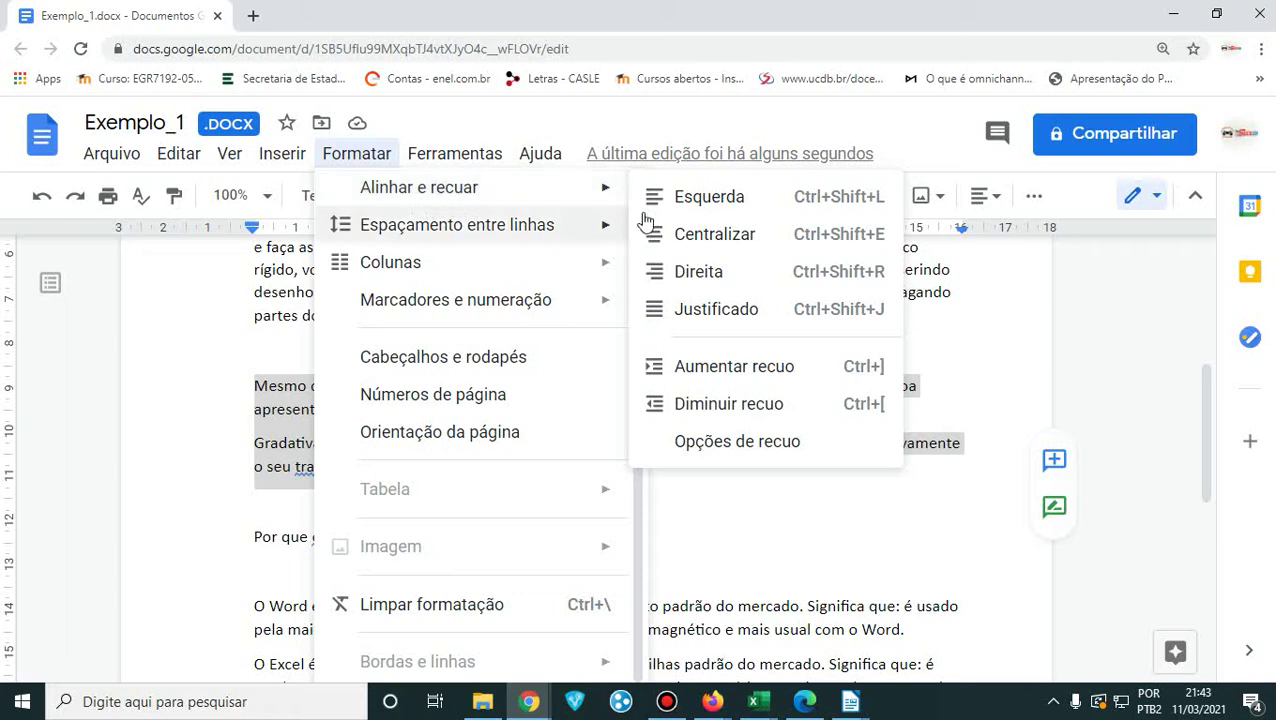
click(762, 445)
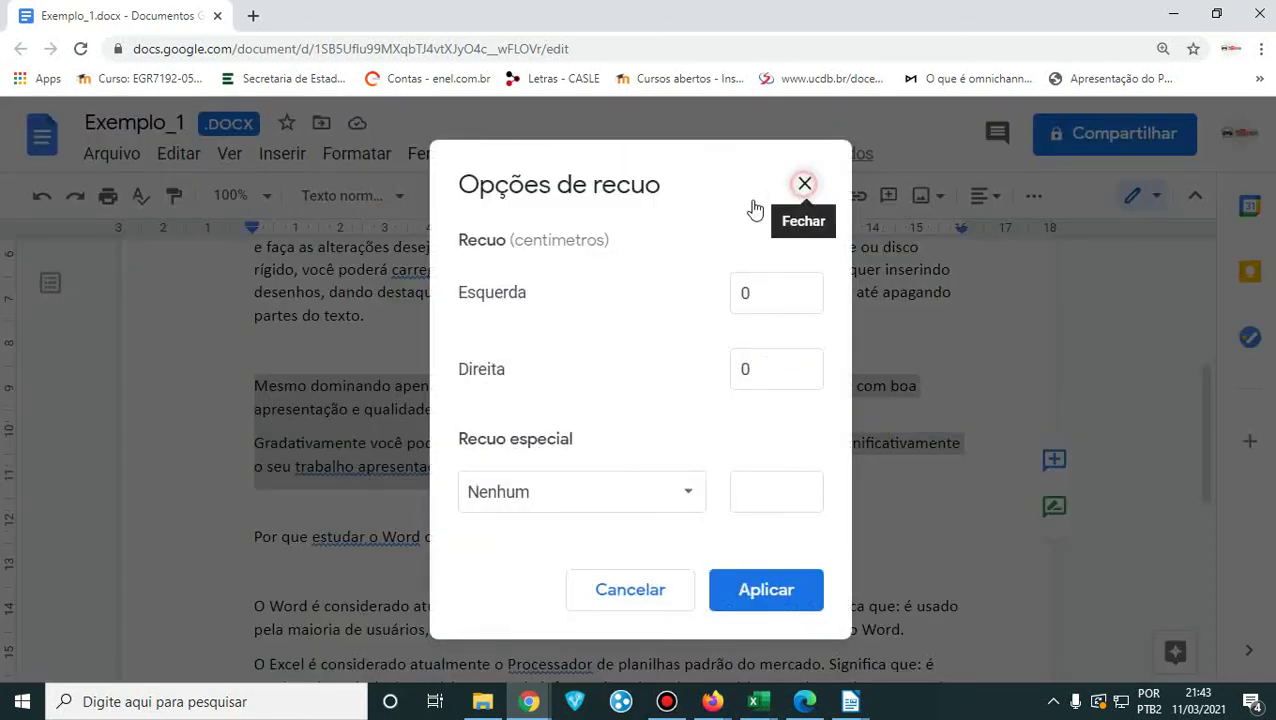
click(805, 183)
click(561, 490)
- For the paragraphs beginning "Mesmo dominando" and "Gradativamente", enter a left indent of 3 cm in the indentation options
drag(550, 465, 236, 391)
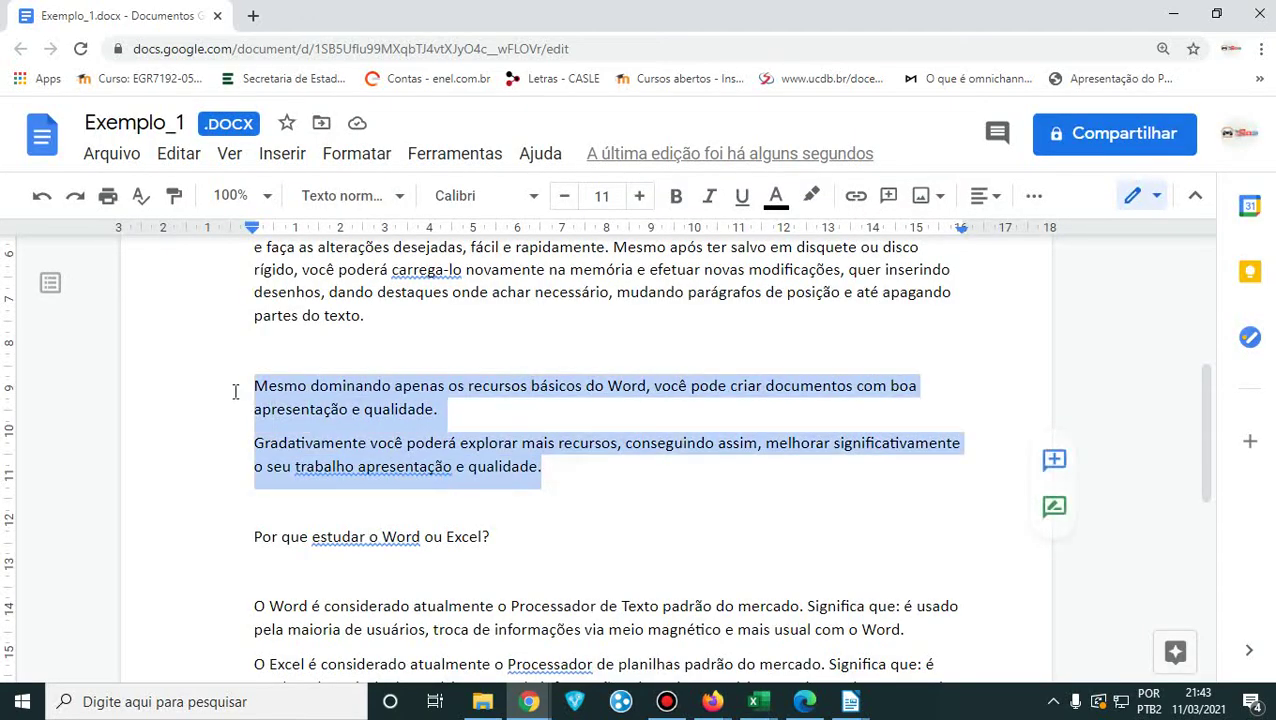
click(356, 154)
click(455, 153)
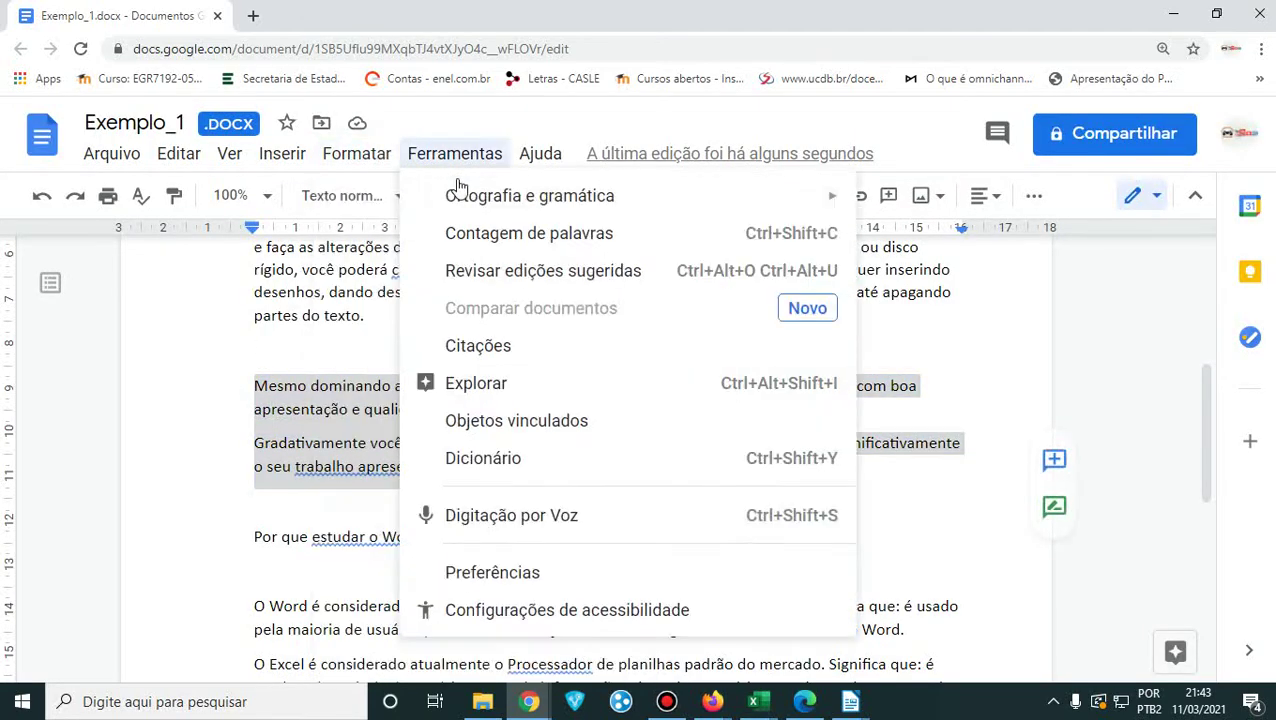
click(358, 155)
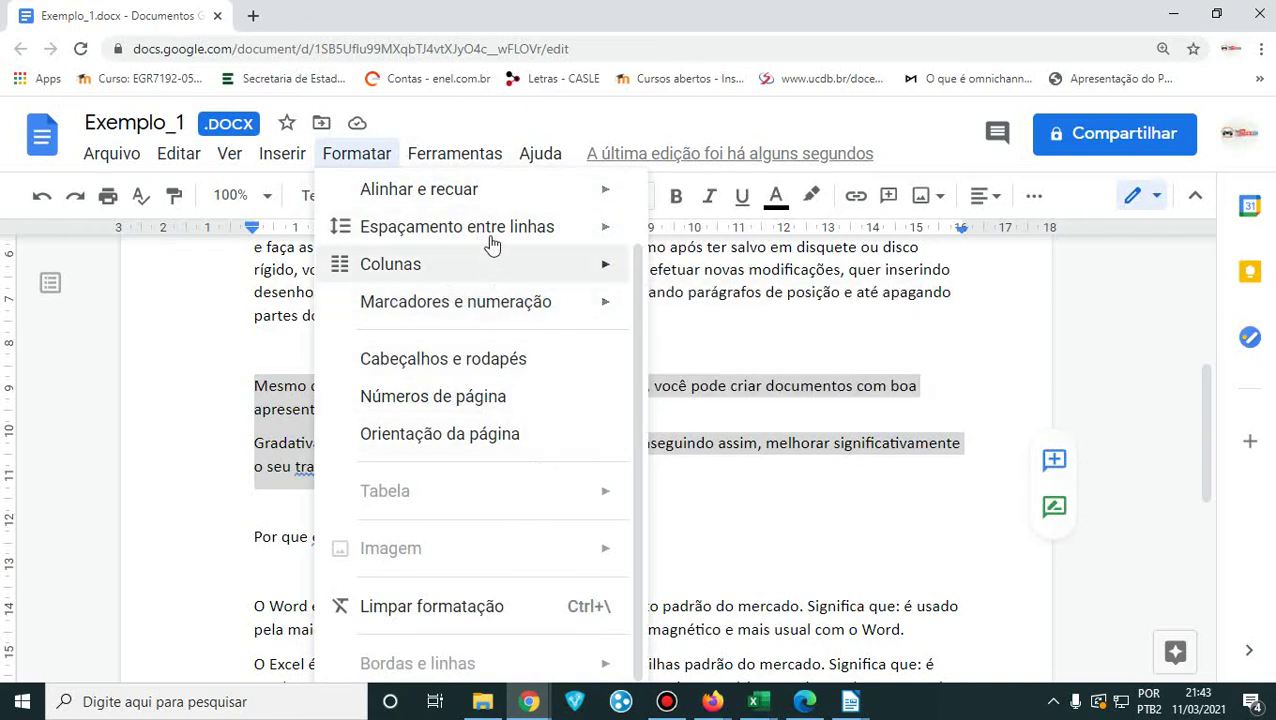
mouse_move(498, 204)
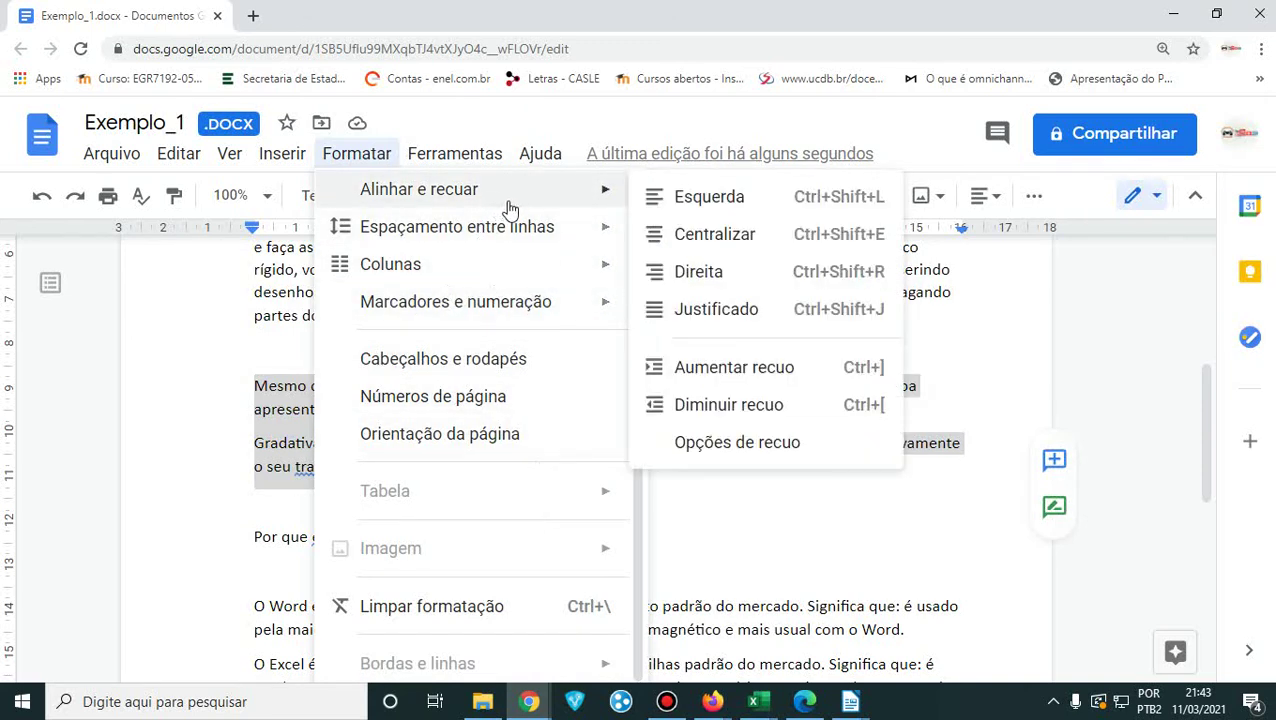
click(797, 450)
click(757, 292)
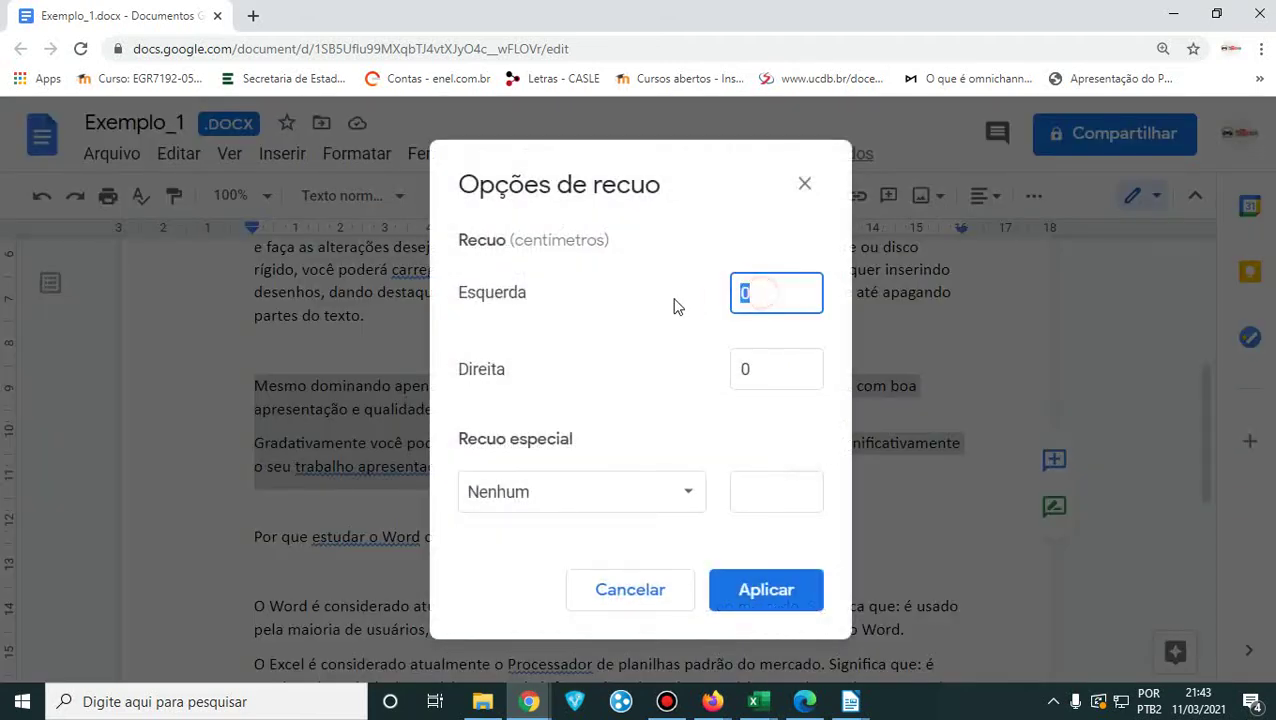
- Try to apply a right indent of "2,5" cm to the two selected paragraphs
click(775, 364)
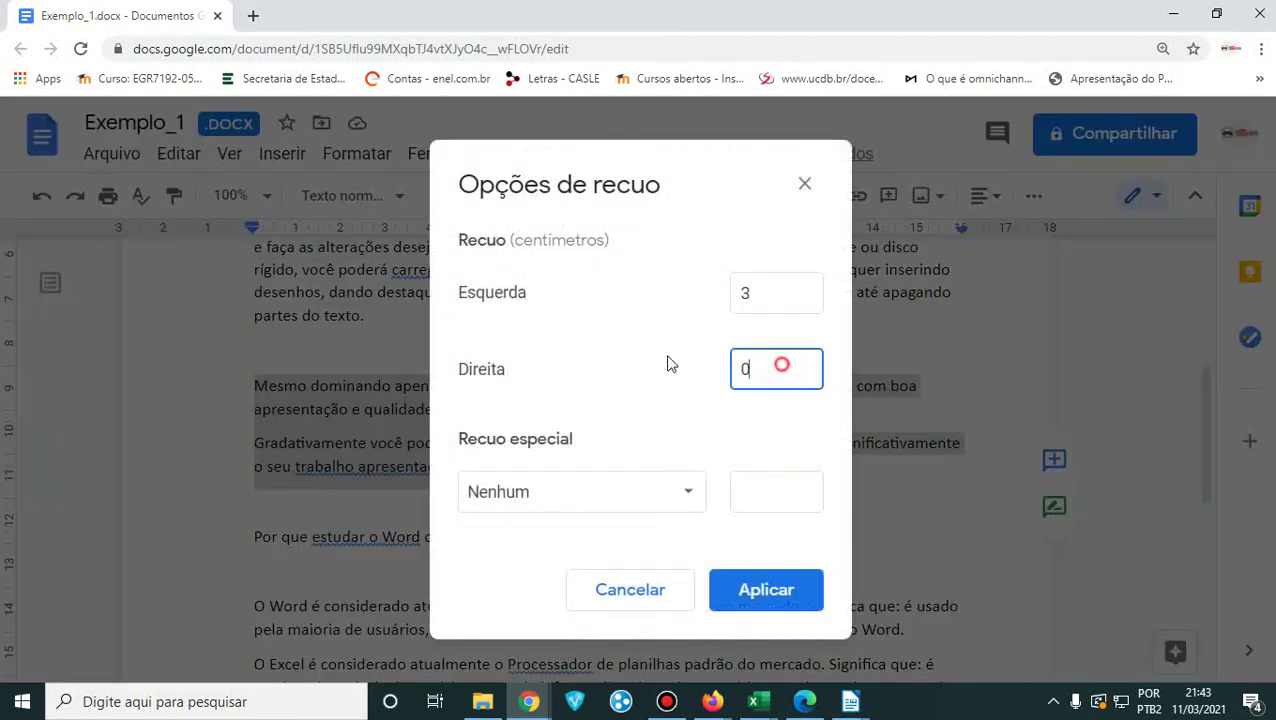
text(2,5)
click(780, 593)
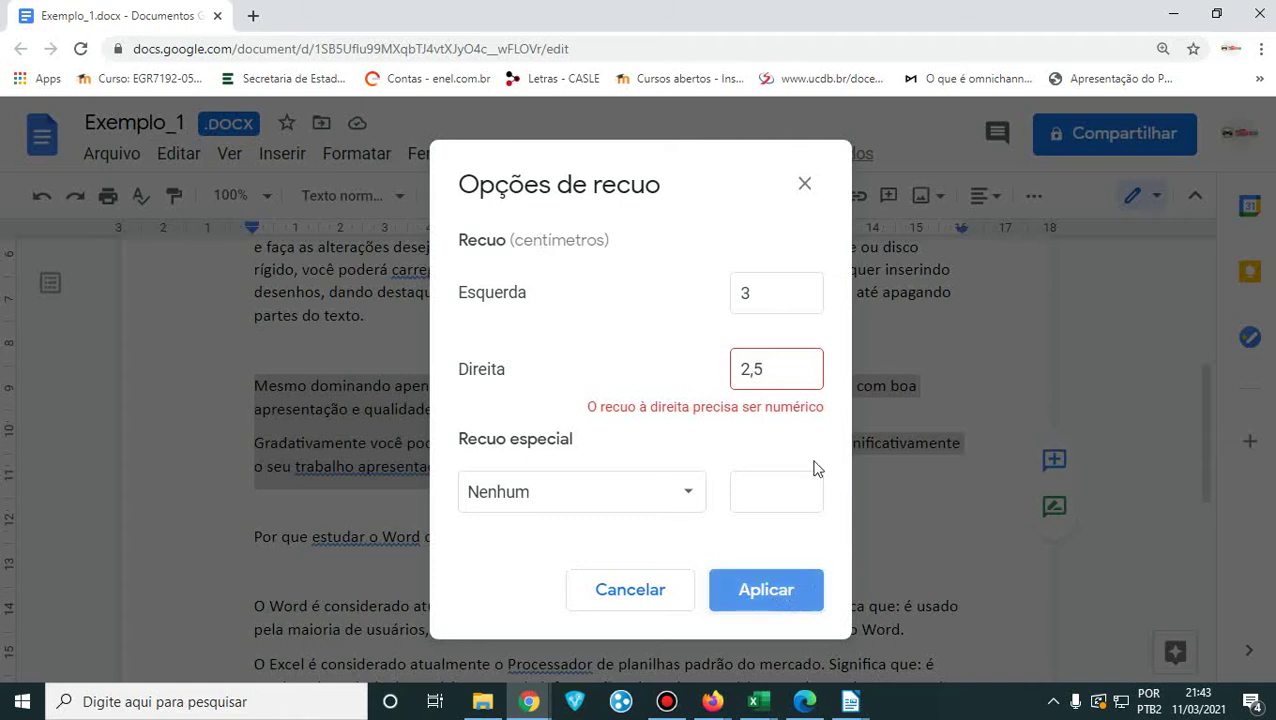
drag(792, 376, 669, 365)
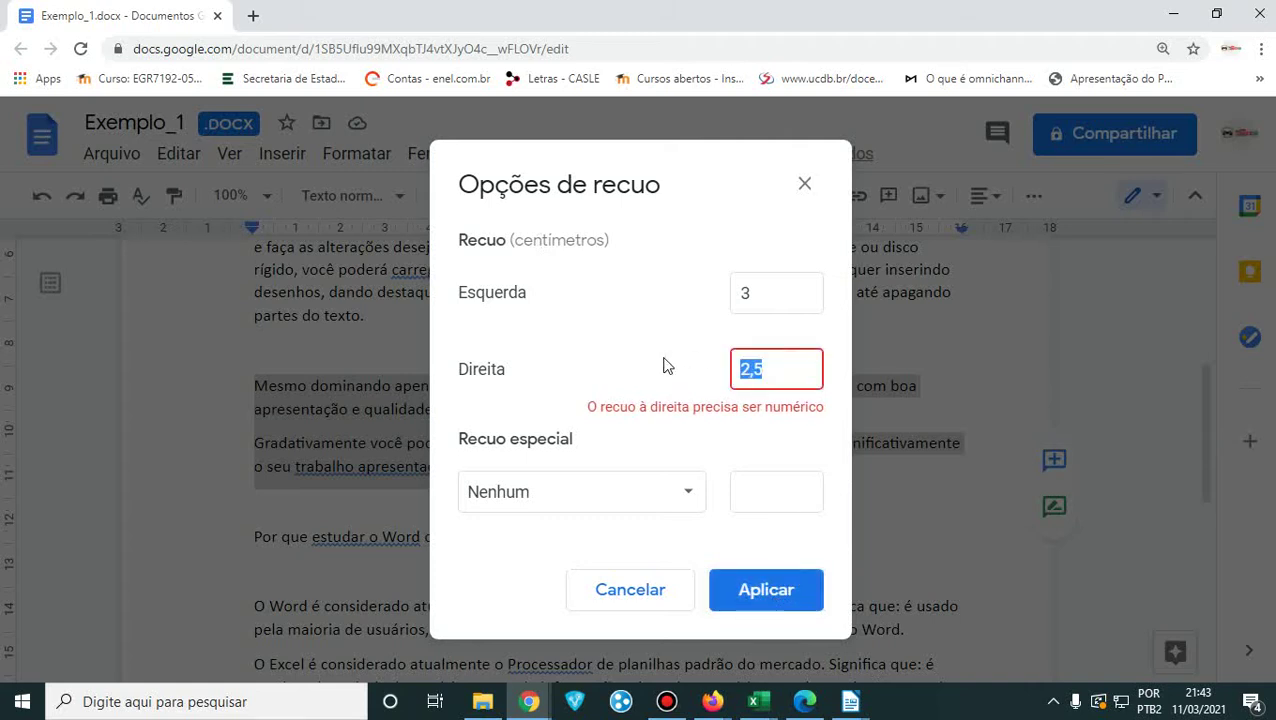
text(2)
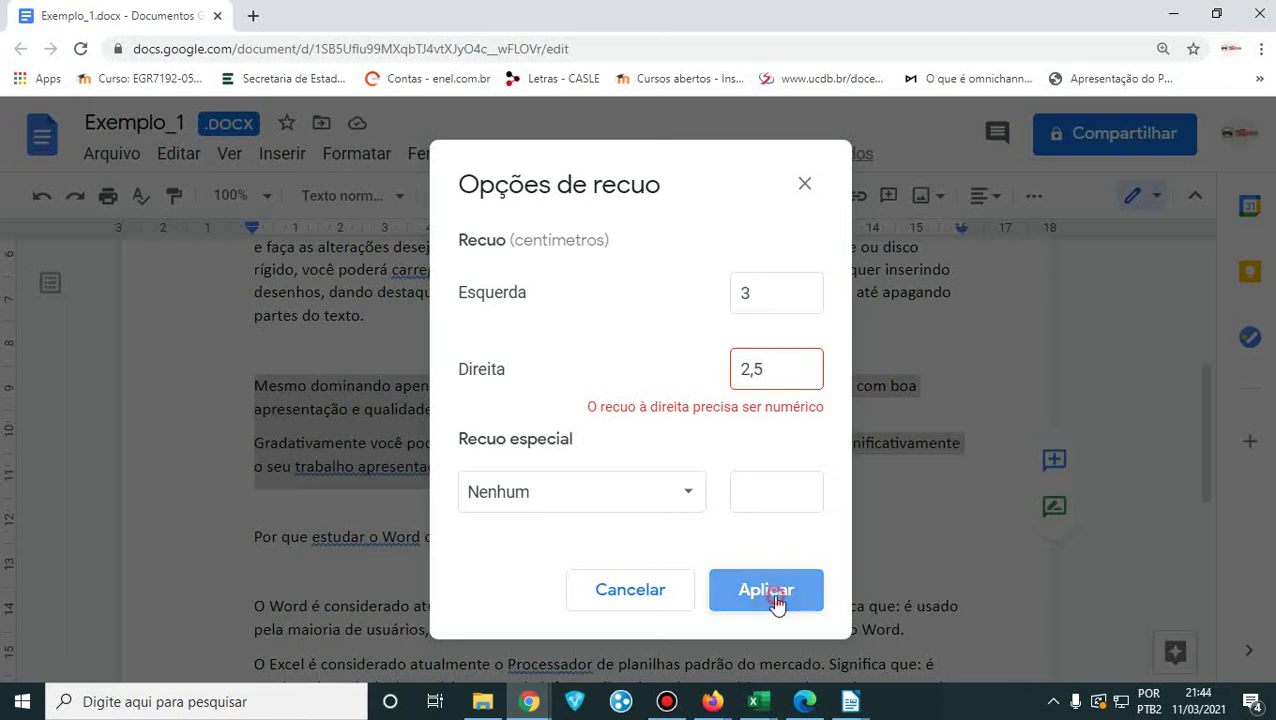
click(788, 381)
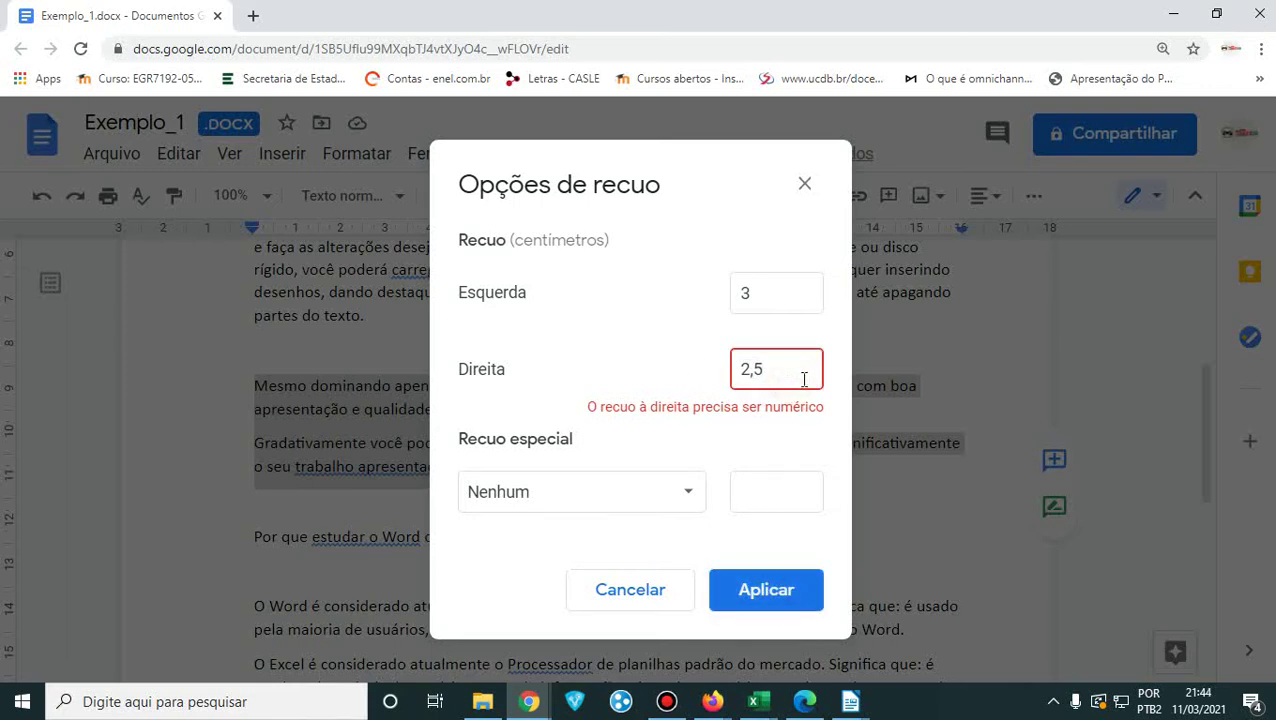
double_click(803, 380)
- Review the special indent types and compare them with the apostila's heading "Por que estudar o Word ou Excel?" and the two paragraphs below it
click(690, 498)
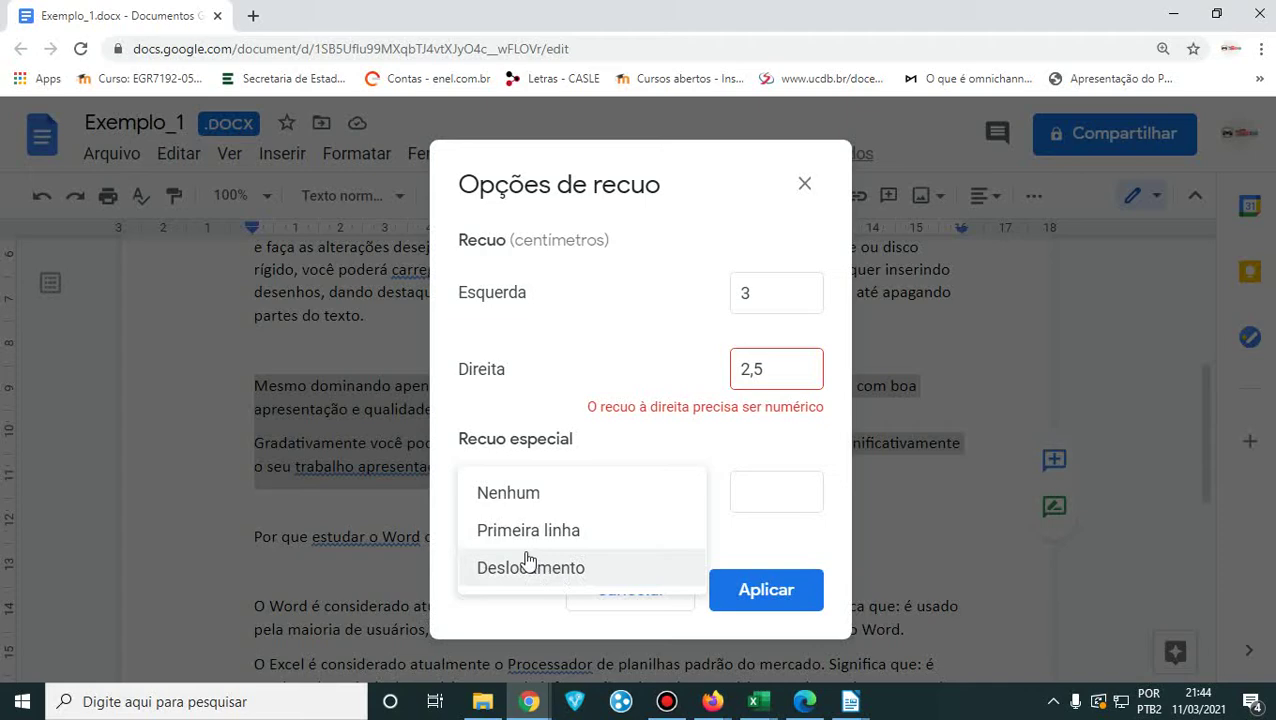
click(805, 701)
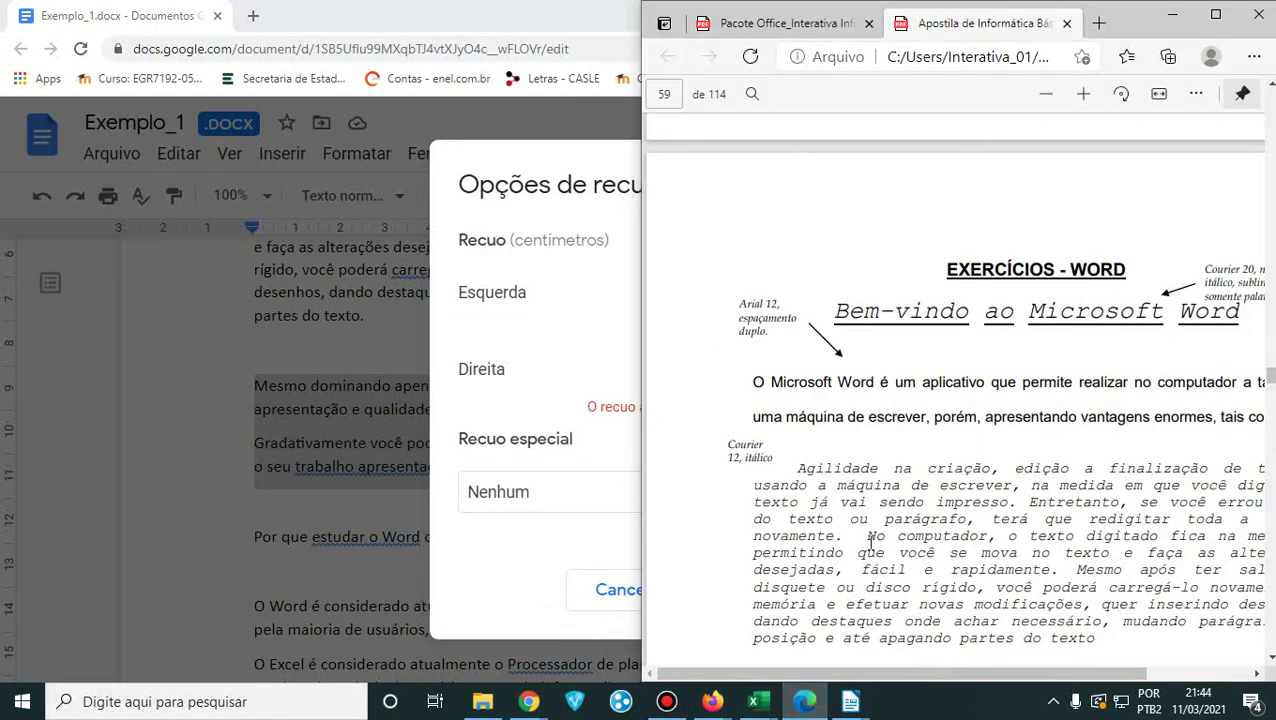
scroll(919, 455, down, 5)
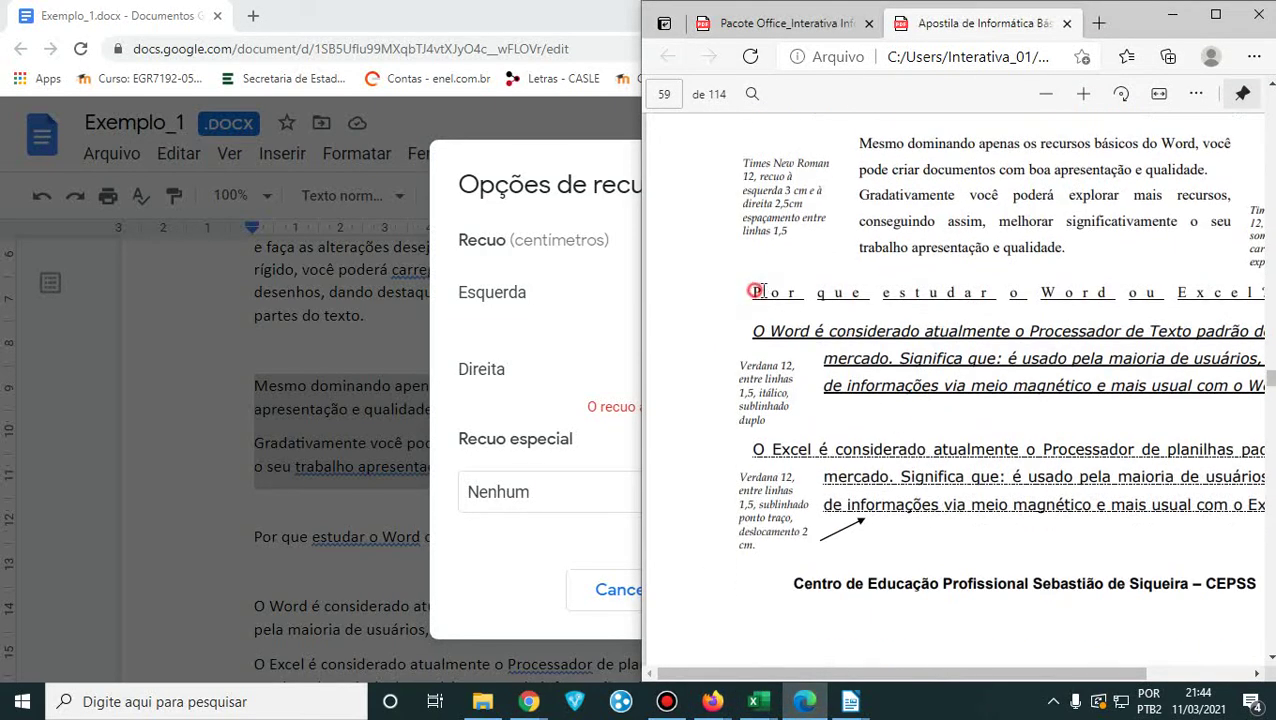
drag(757, 291, 1155, 292)
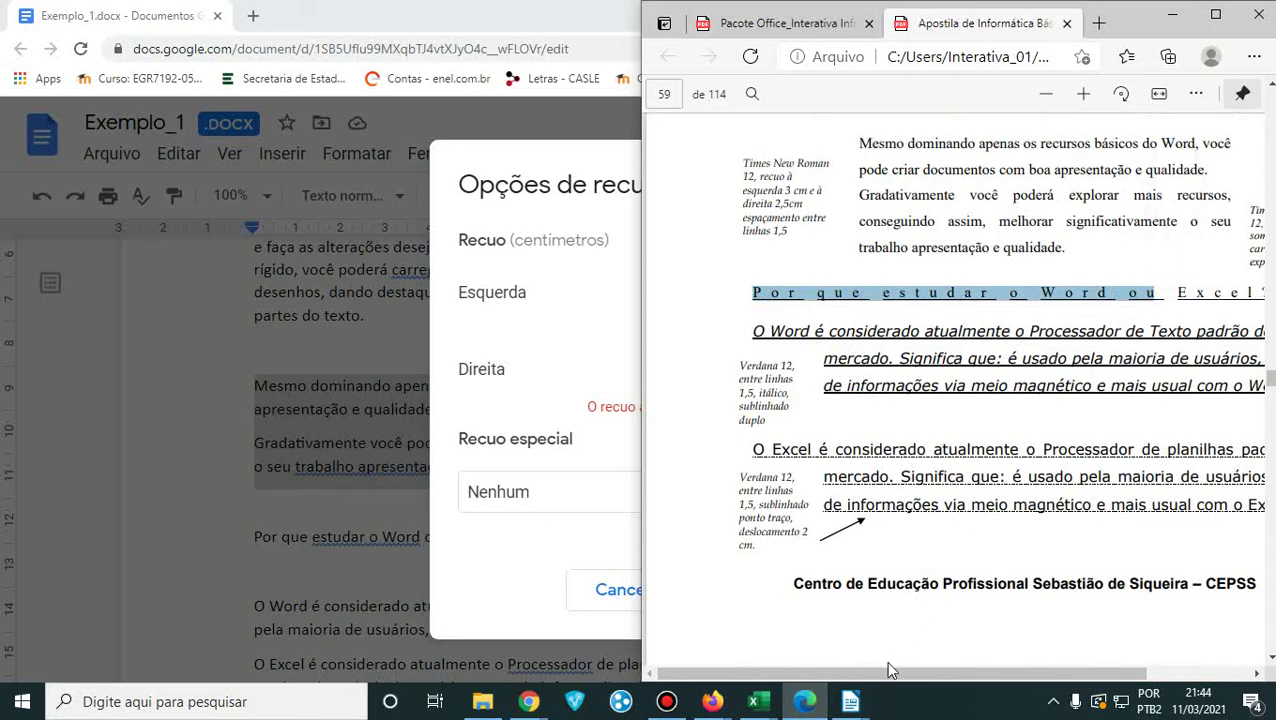
drag(887, 665, 1036, 668)
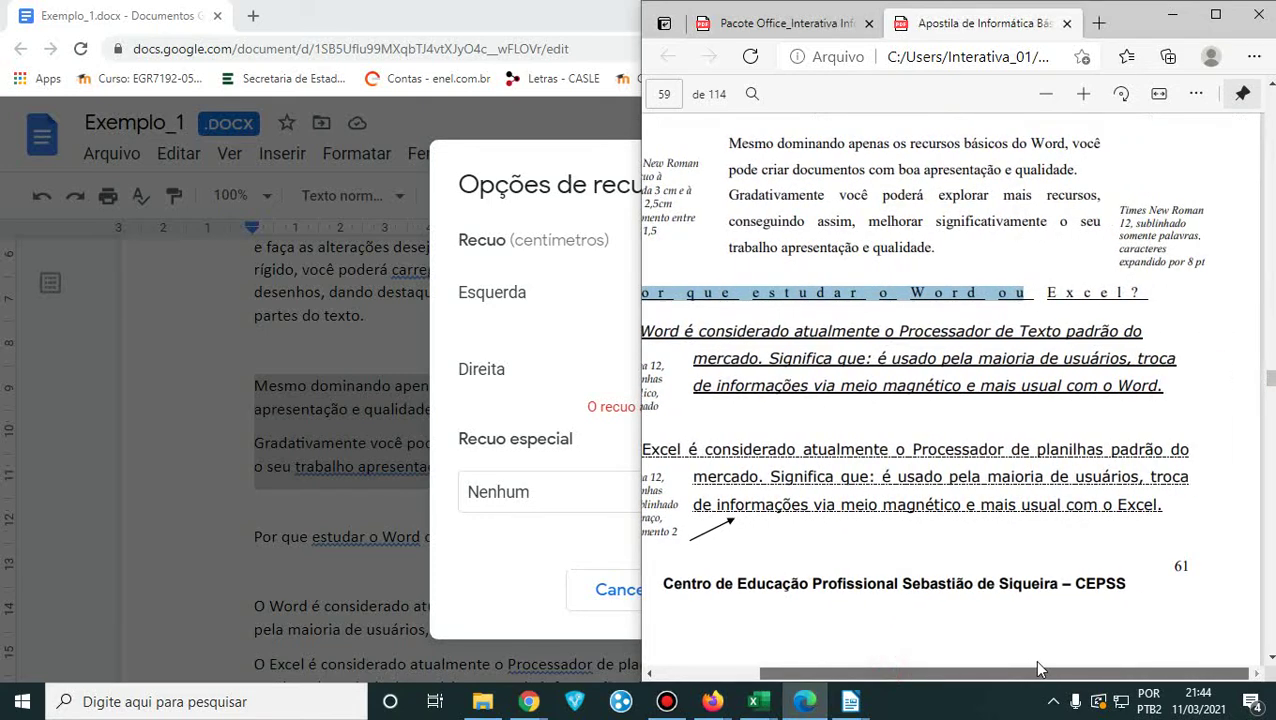
click(993, 292)
drag(1150, 292, 561, 287)
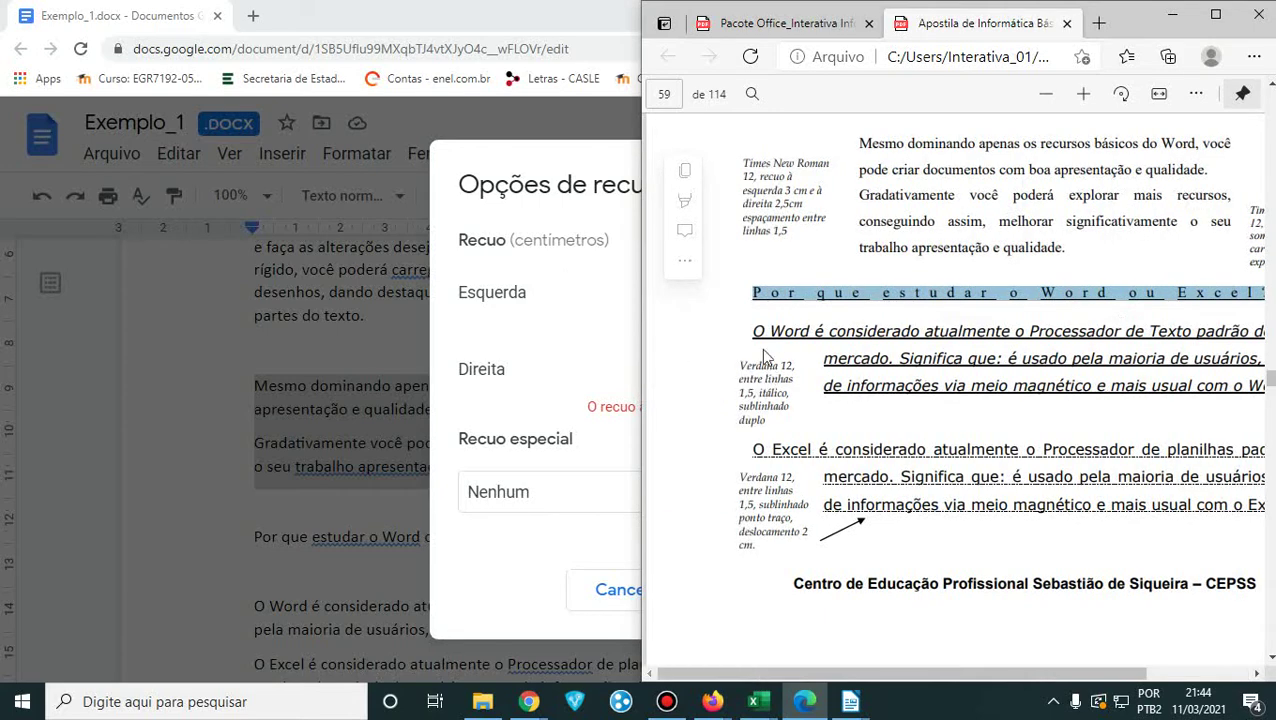
drag(753, 332, 950, 386)
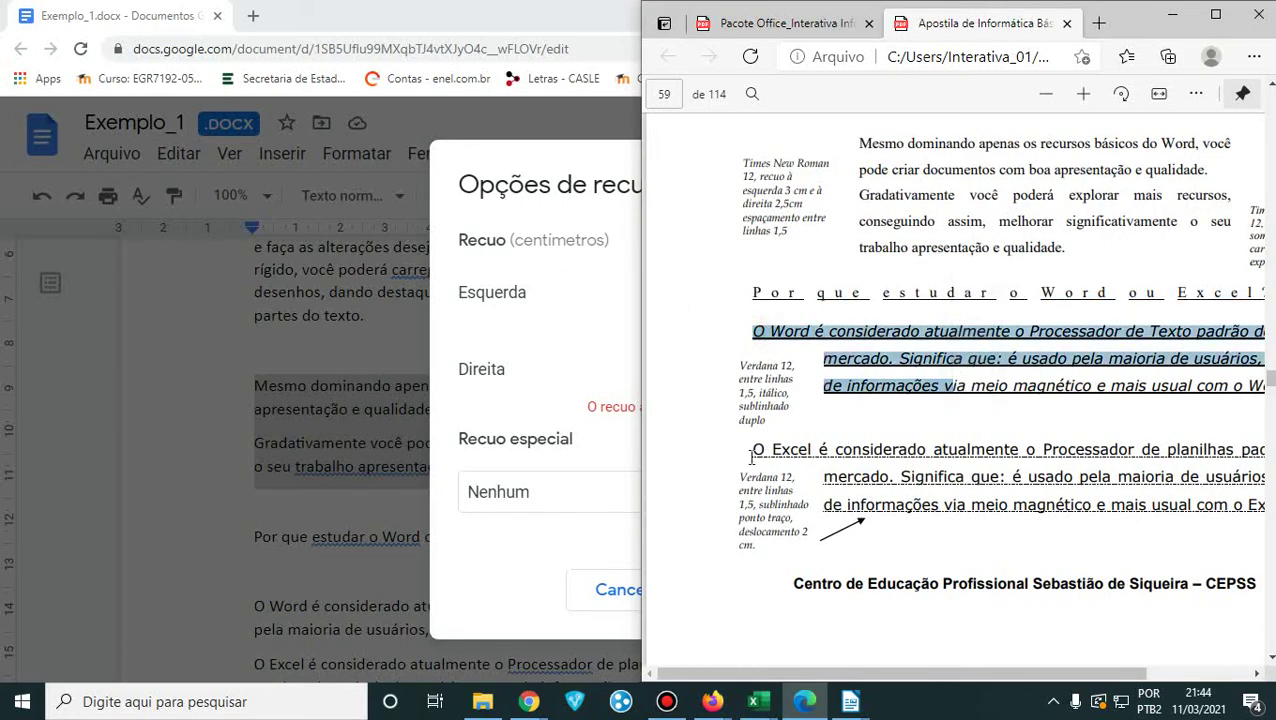
drag(752, 457, 948, 506)
click(616, 459)
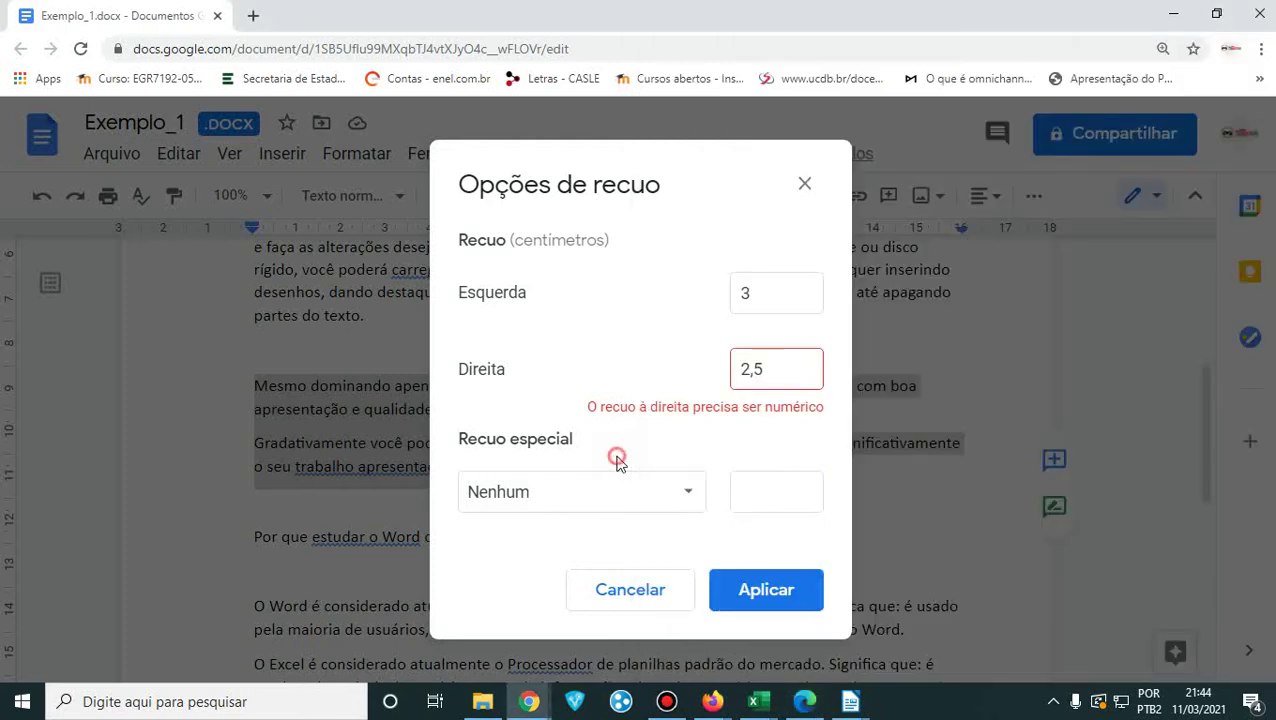
click(684, 493)
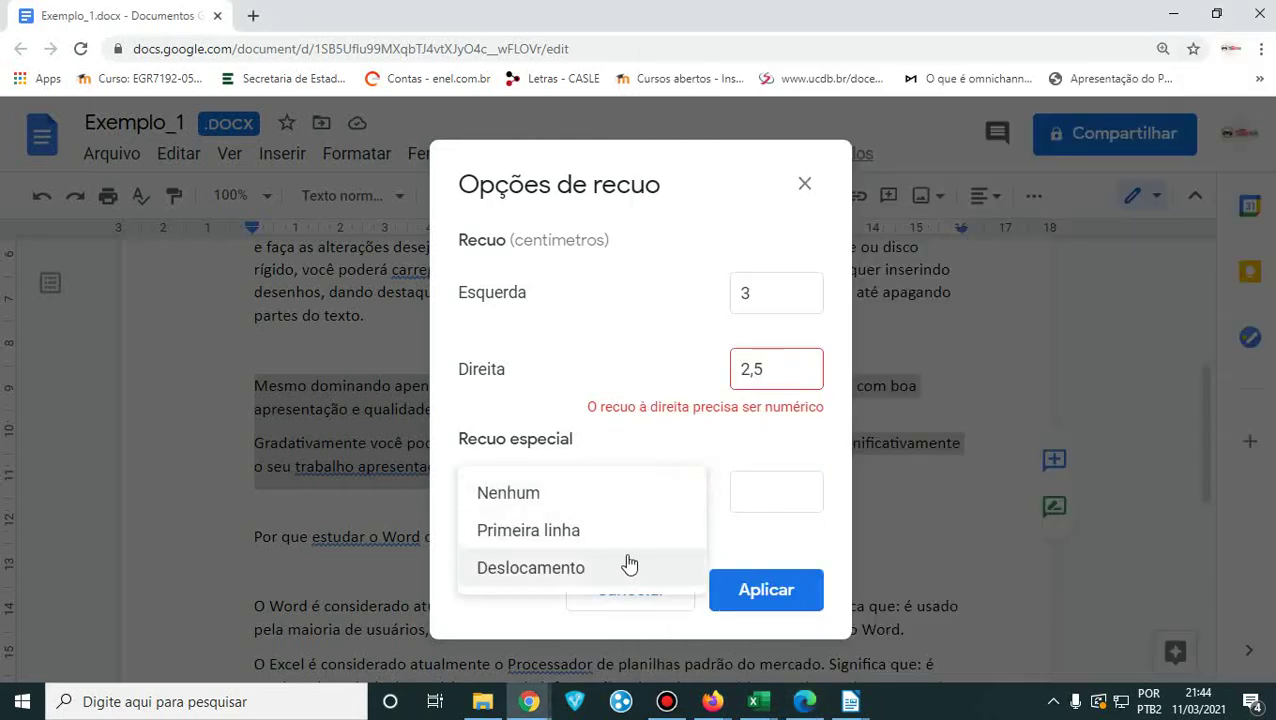
- Check the required indents in the apostila, set the right indent to 2.5 cm and apply the indentation to both paragraphs
double_click(779, 367)
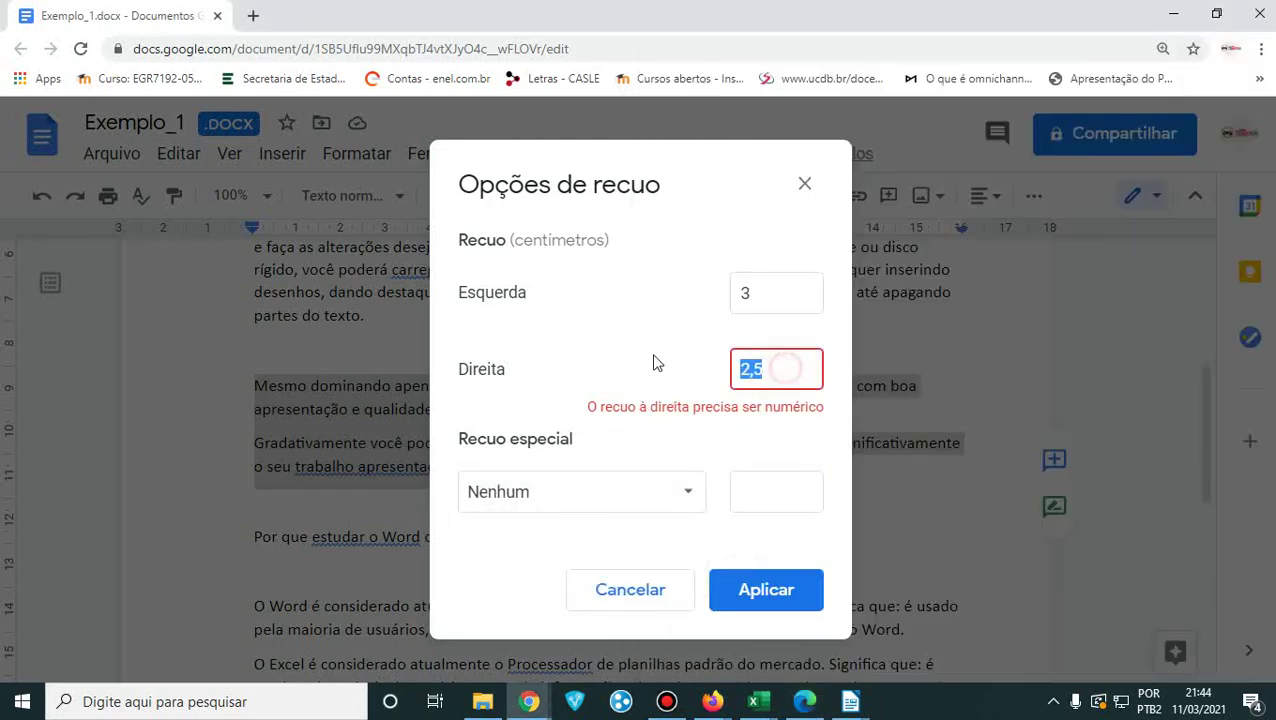
click(805, 705)
scroll(843, 474, up, 3)
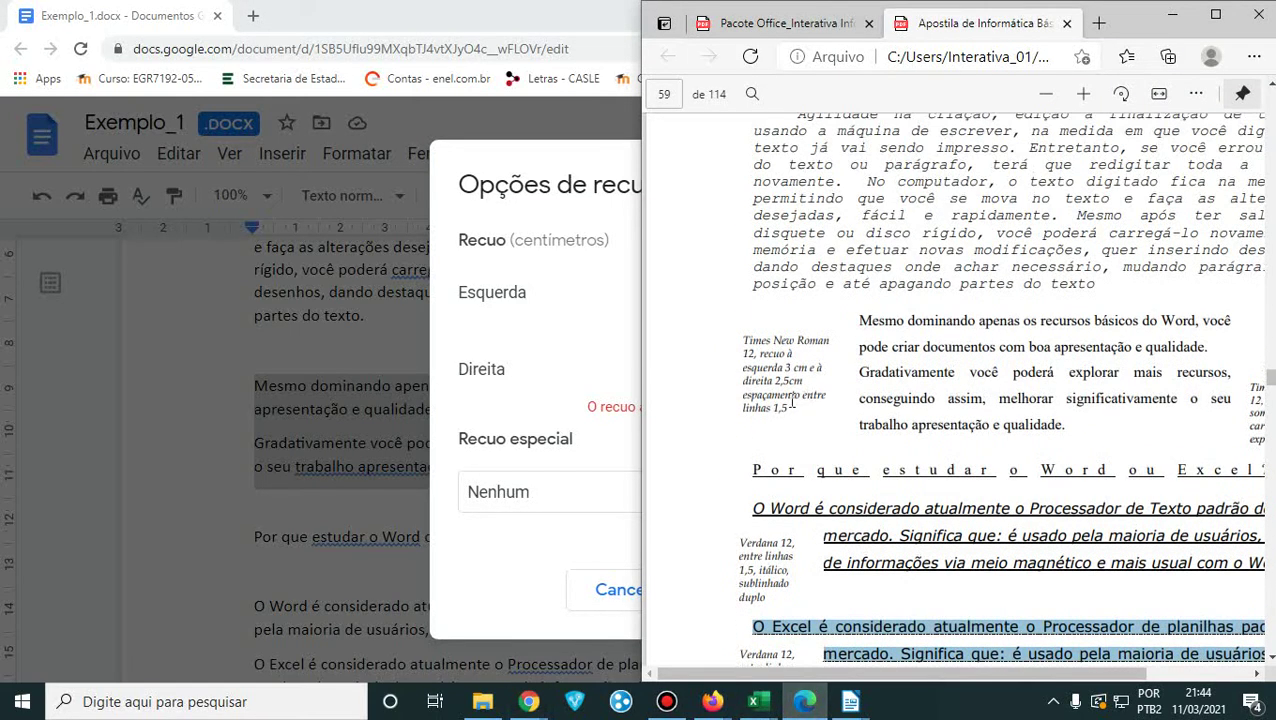
click(618, 388)
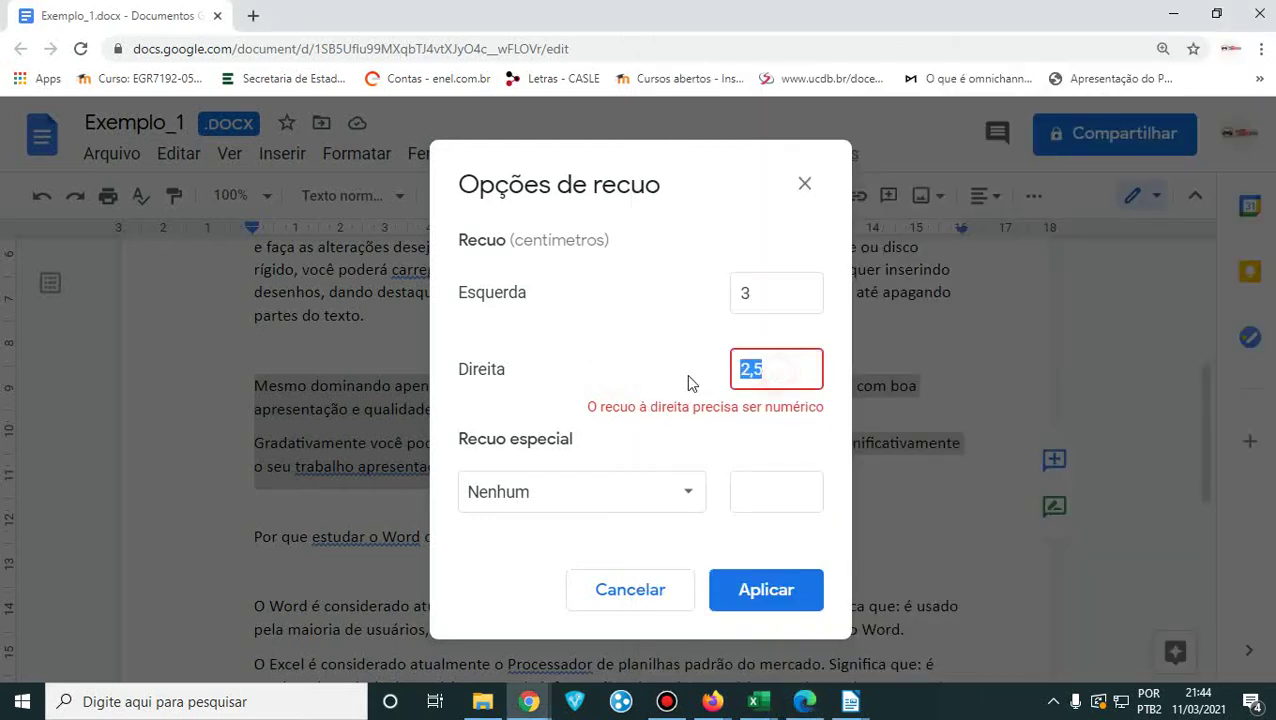
text(3)
click(785, 295)
click(774, 372)
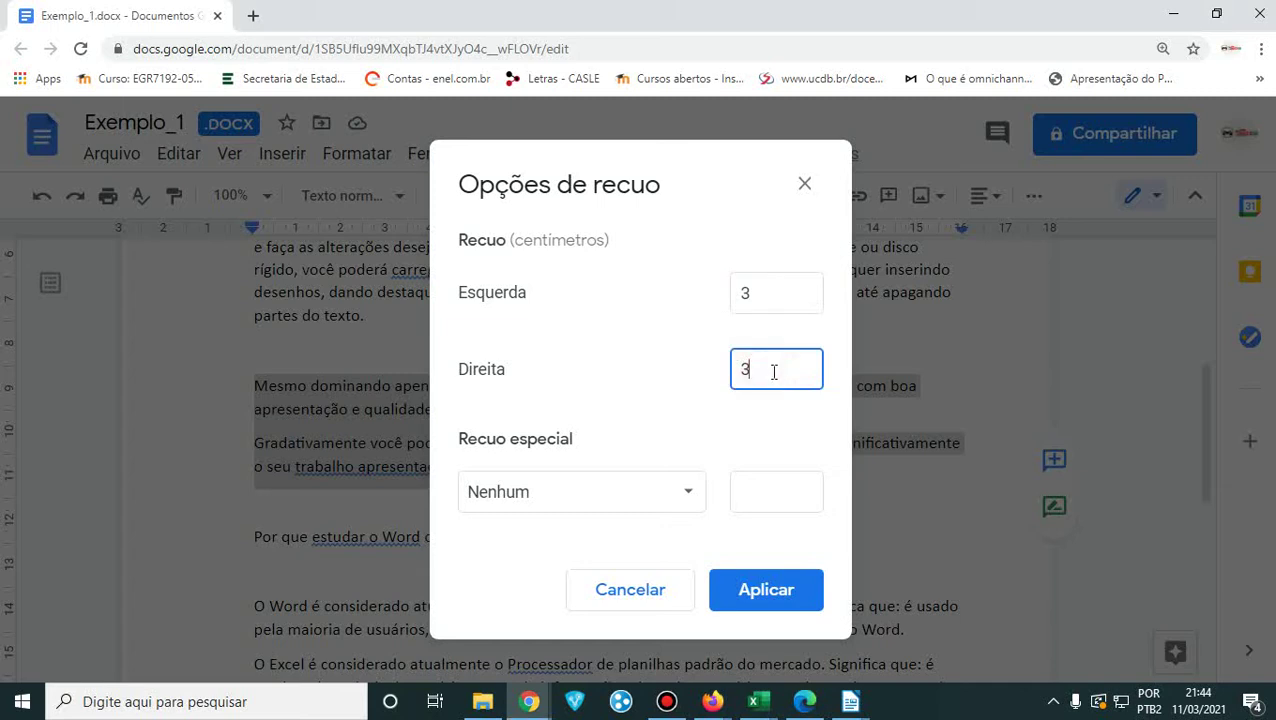
click(746, 441)
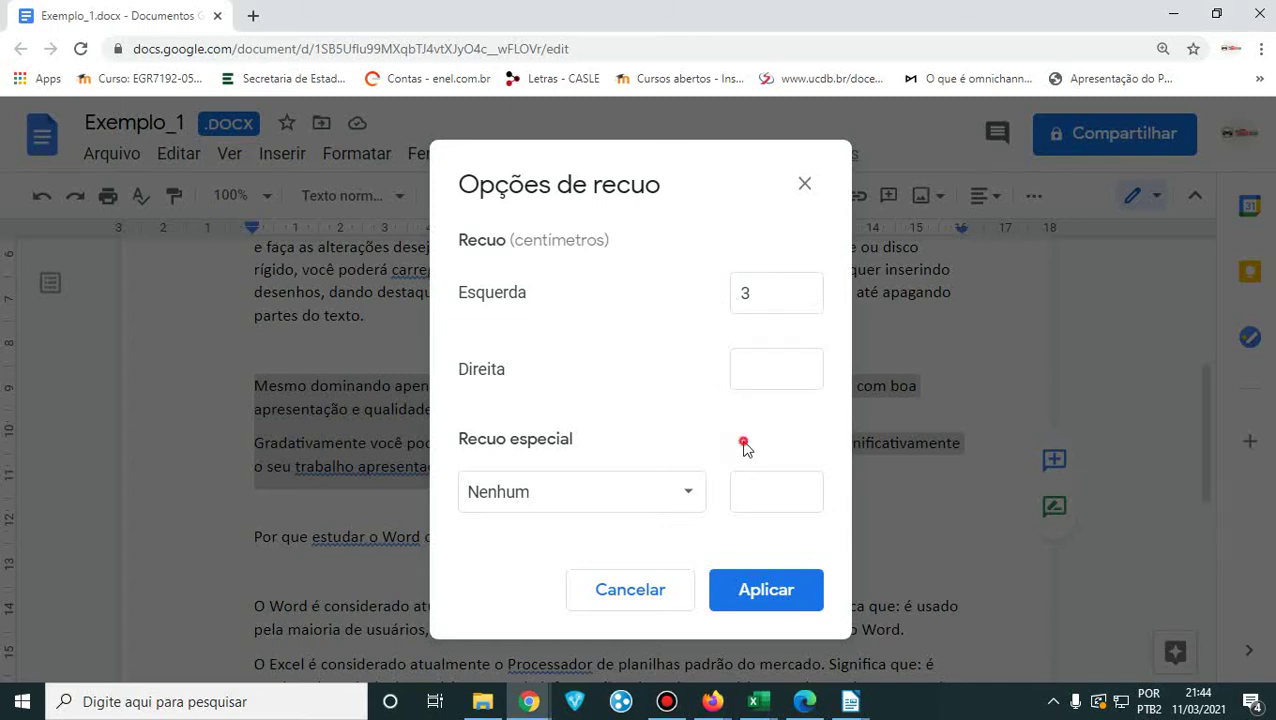
click(763, 367)
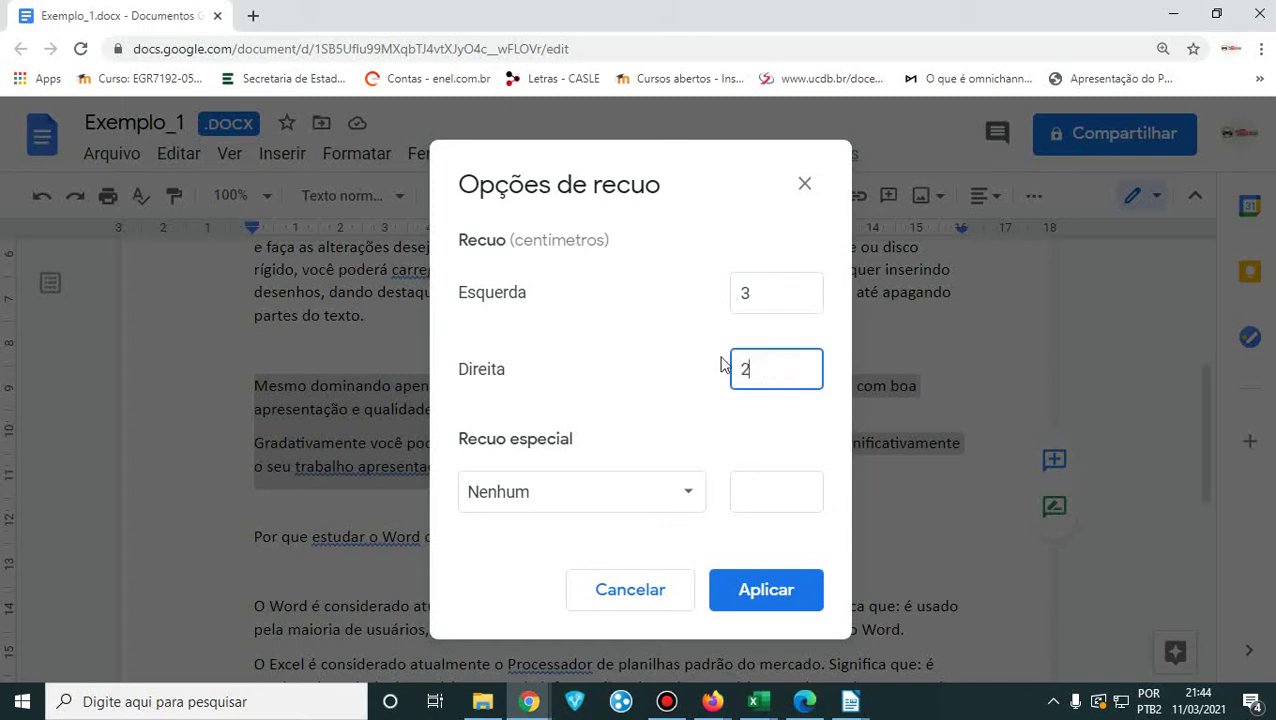
click(760, 588)
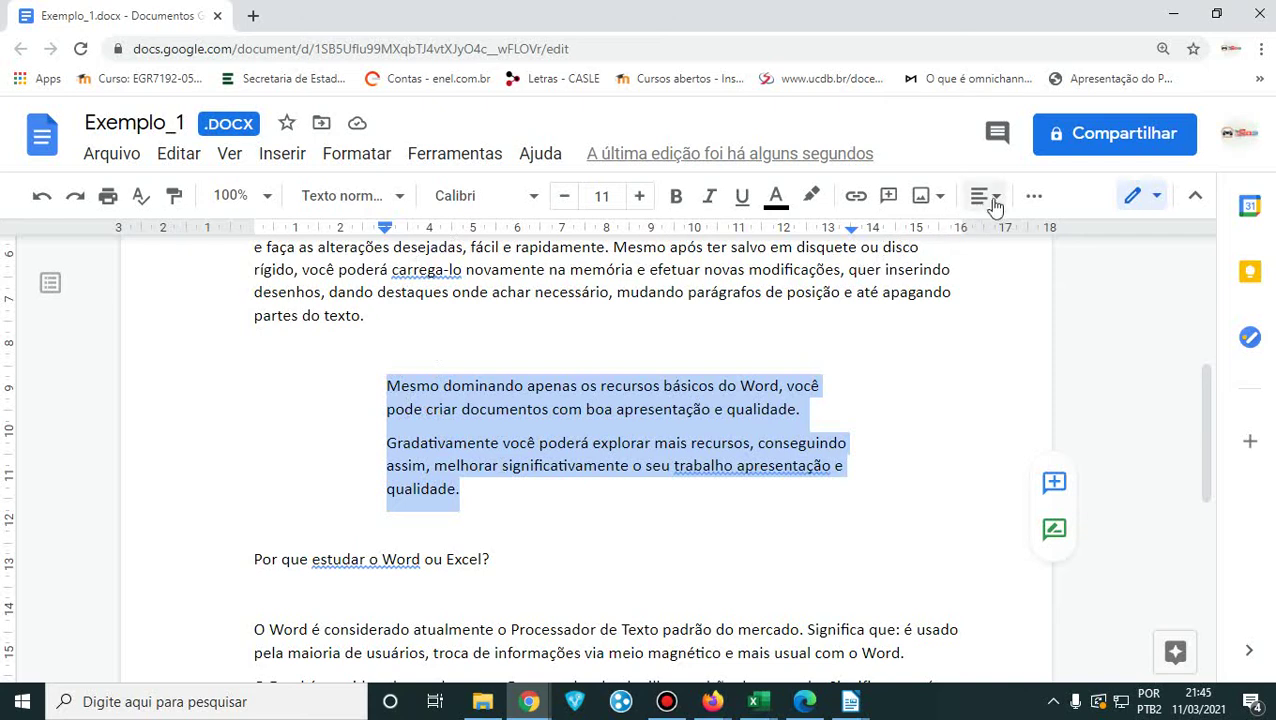
- Check the line spacing required in the apostila and set both selected paragraphs to 1,5 line spacing
click(1034, 198)
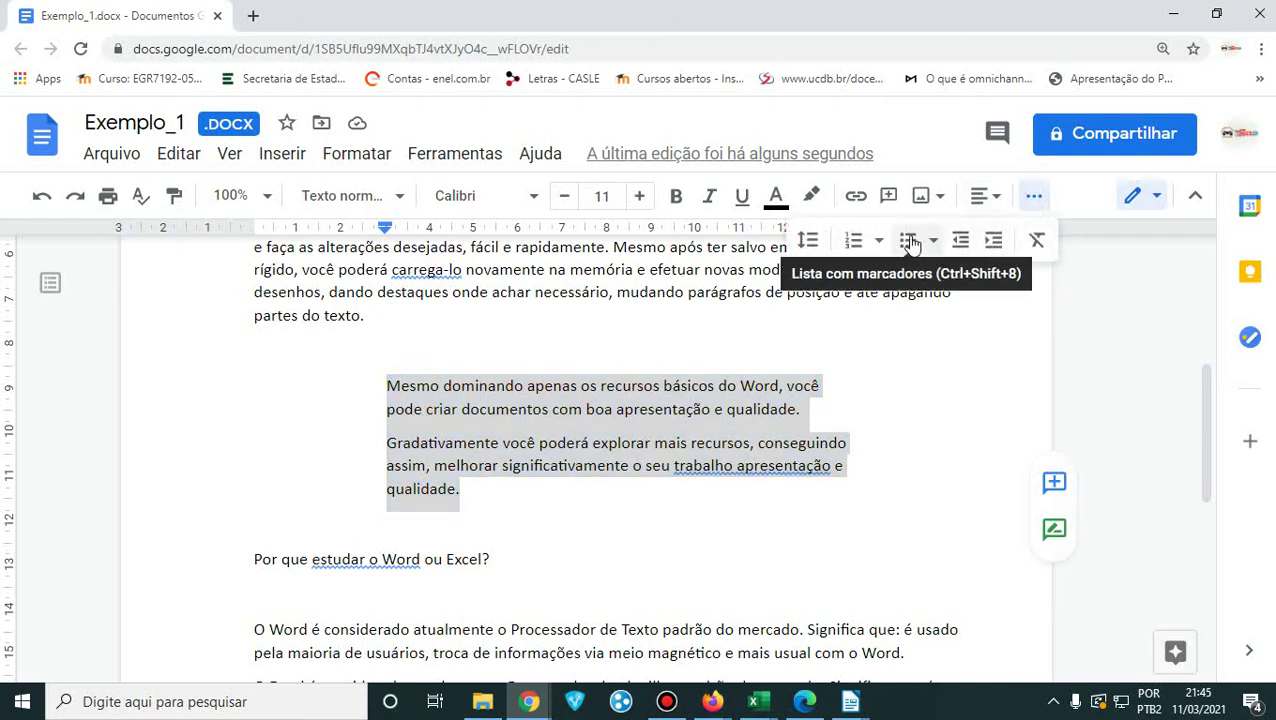
click(809, 242)
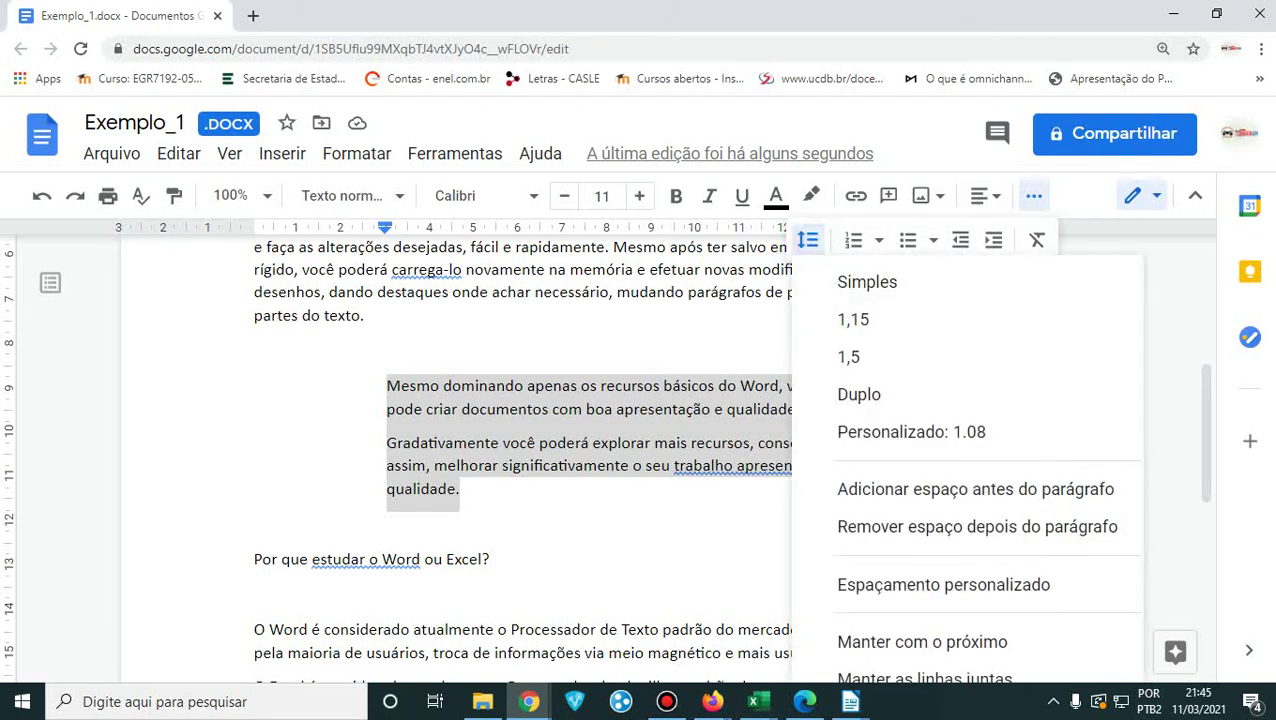
click(805, 701)
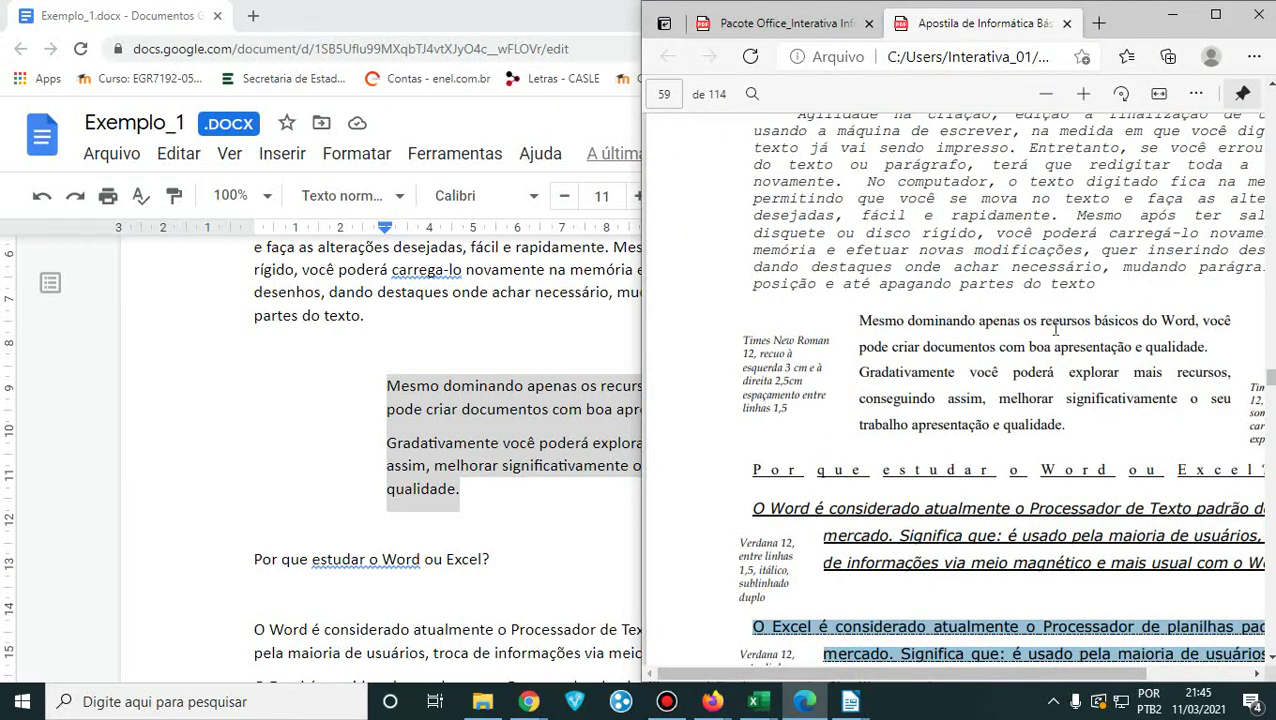
click(1173, 15)
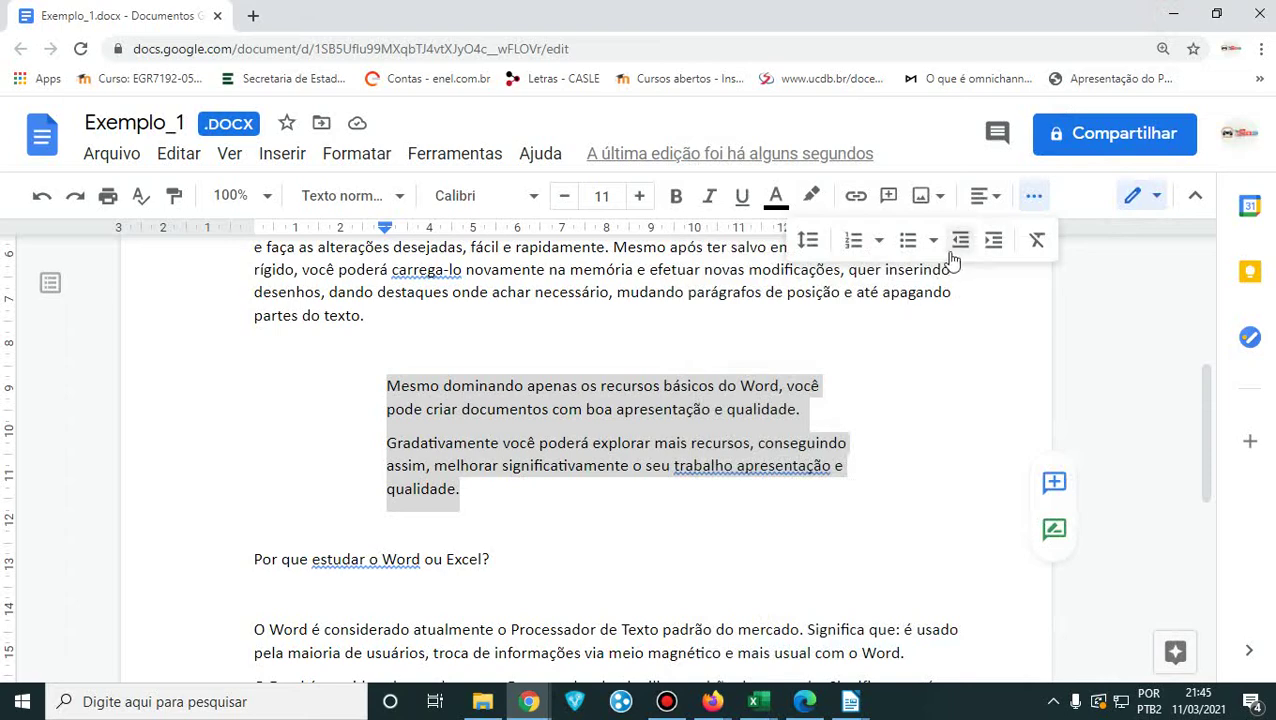
click(808, 240)
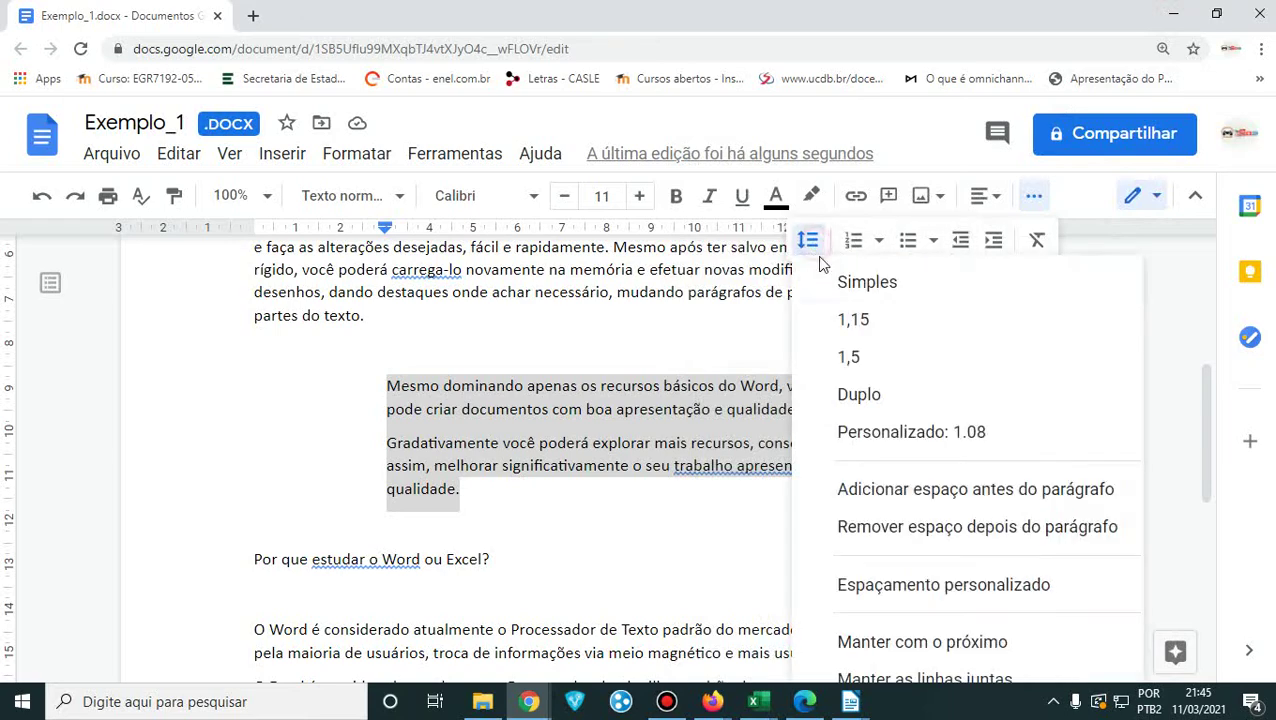
click(851, 356)
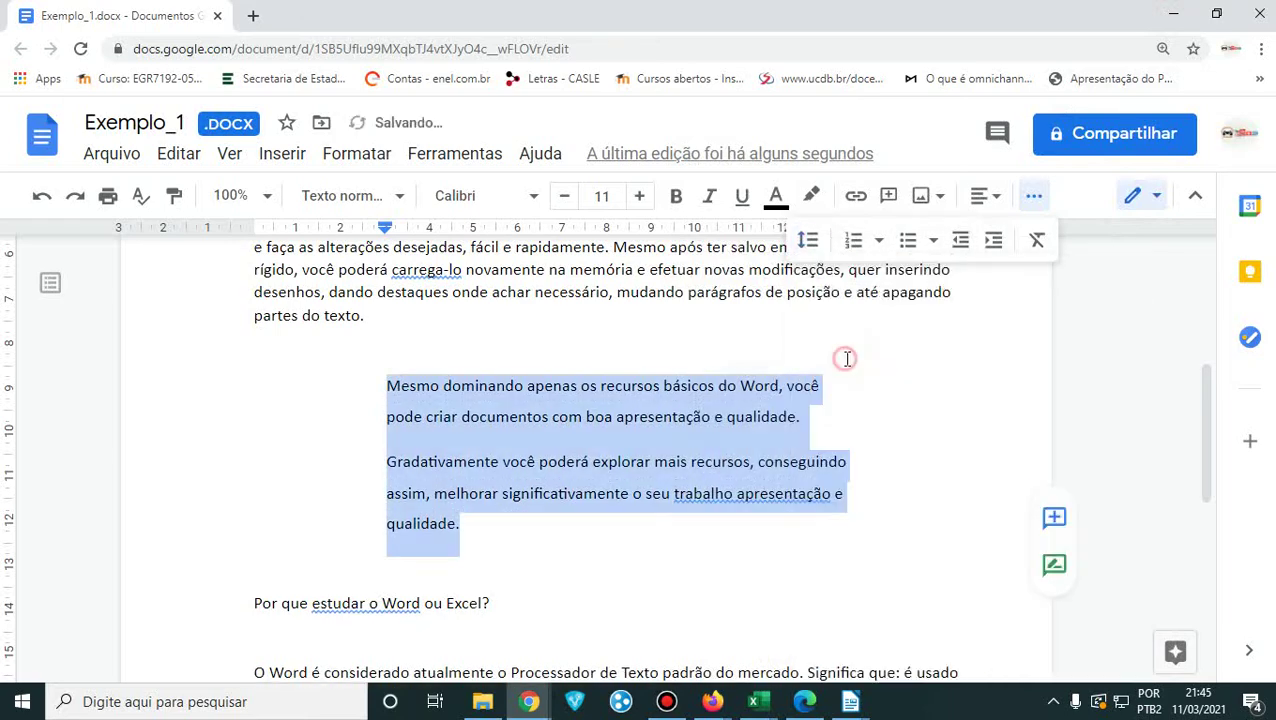
- Remove the space after the "Mesmo dominando" and "Gradativamente" paragraphs and justify their text
click(878, 244)
click(812, 248)
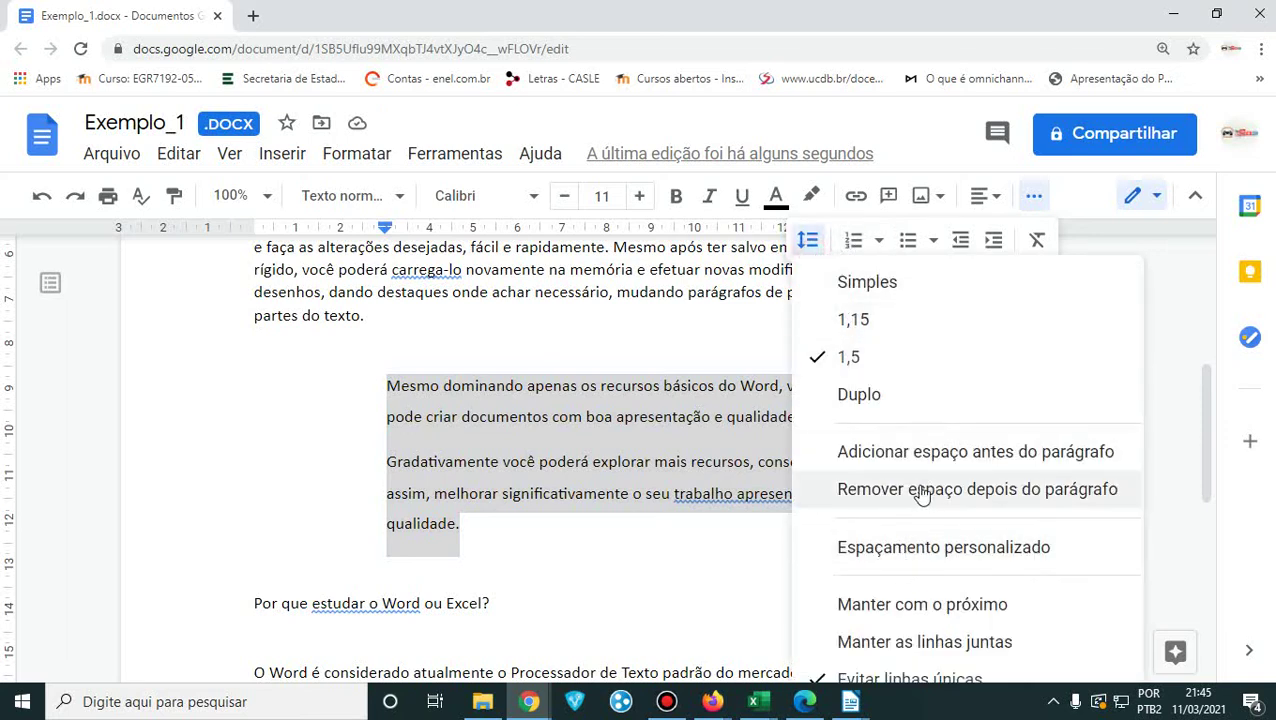
click(853, 495)
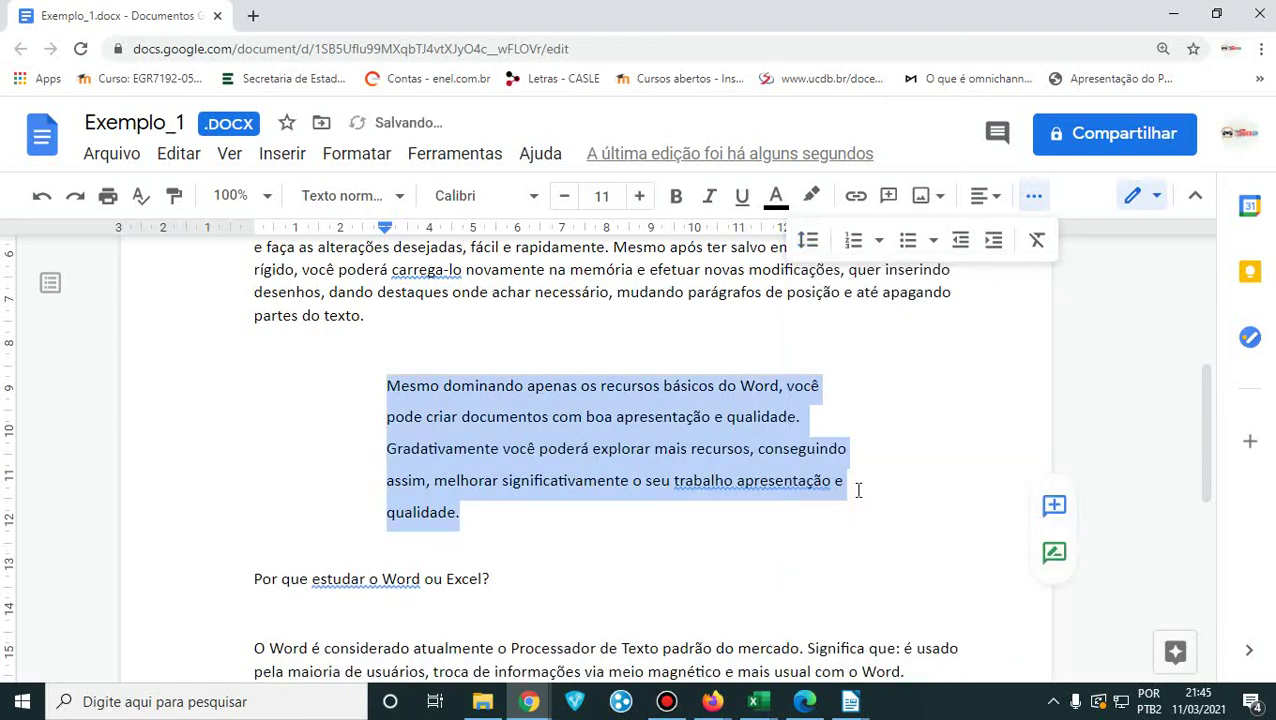
click(988, 197)
click(988, 242)
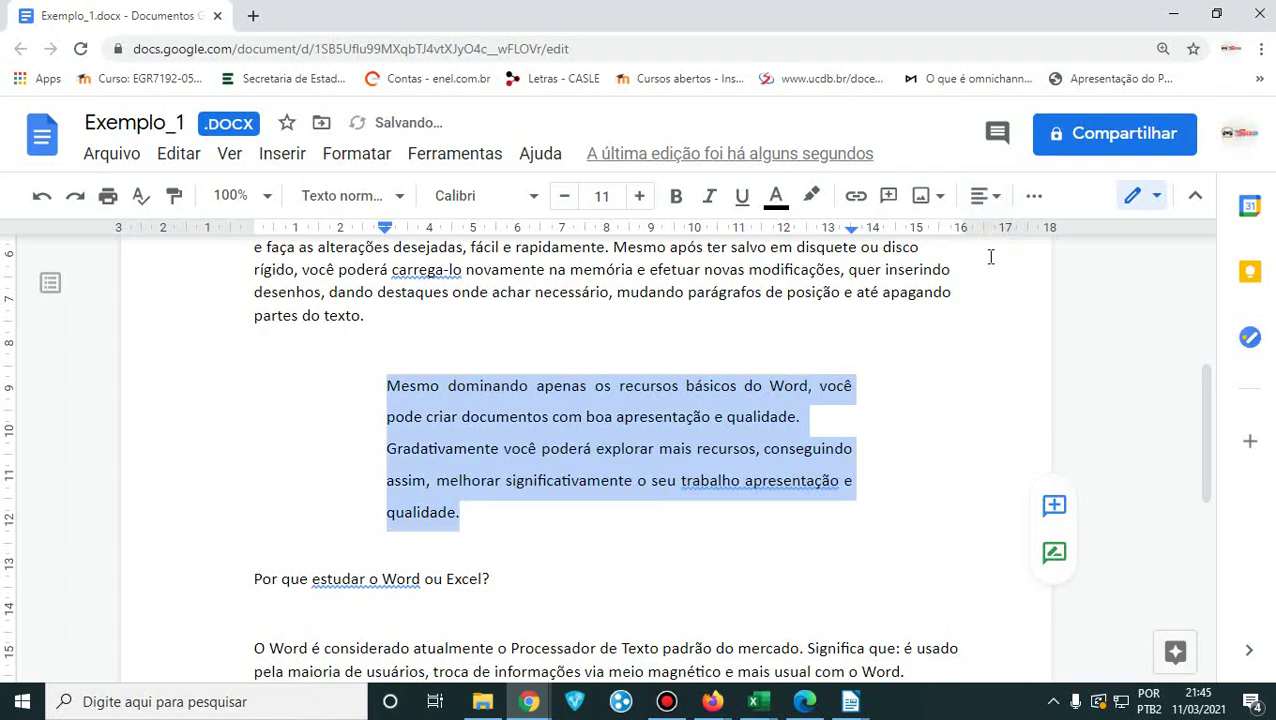
click(716, 488)
scroll(732, 512, up, 4)
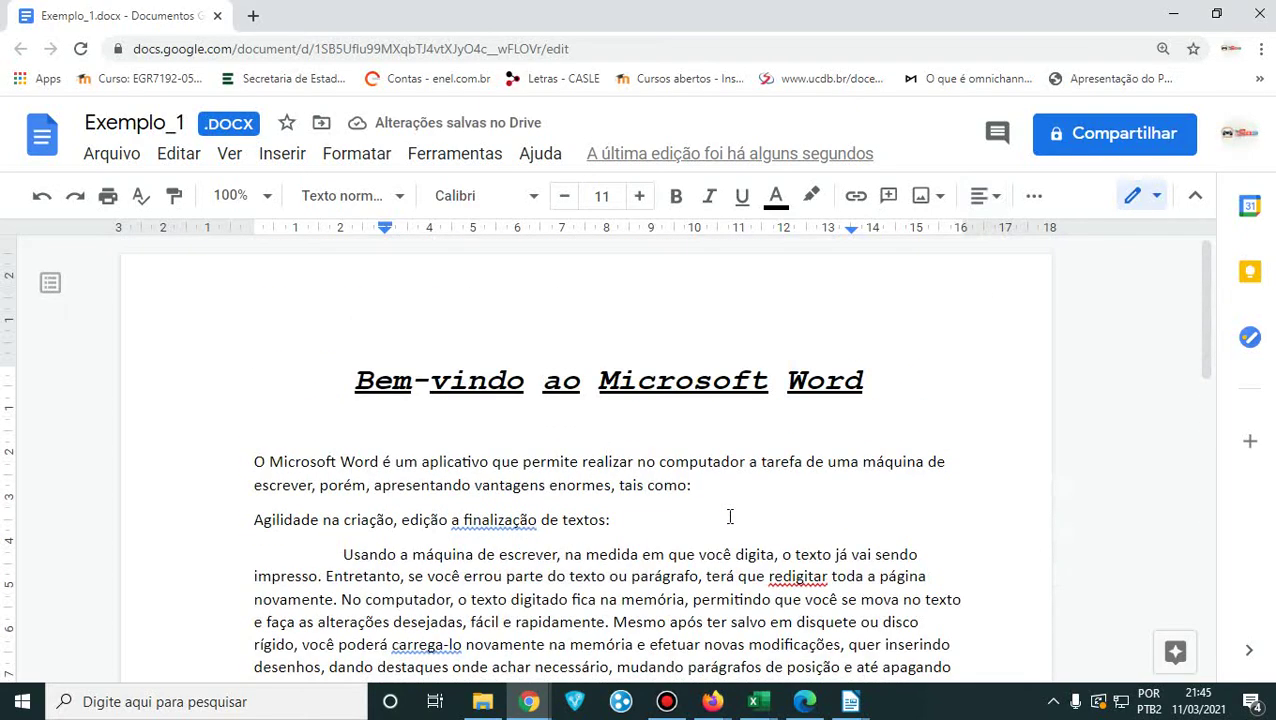
scroll(730, 516, down, 5)
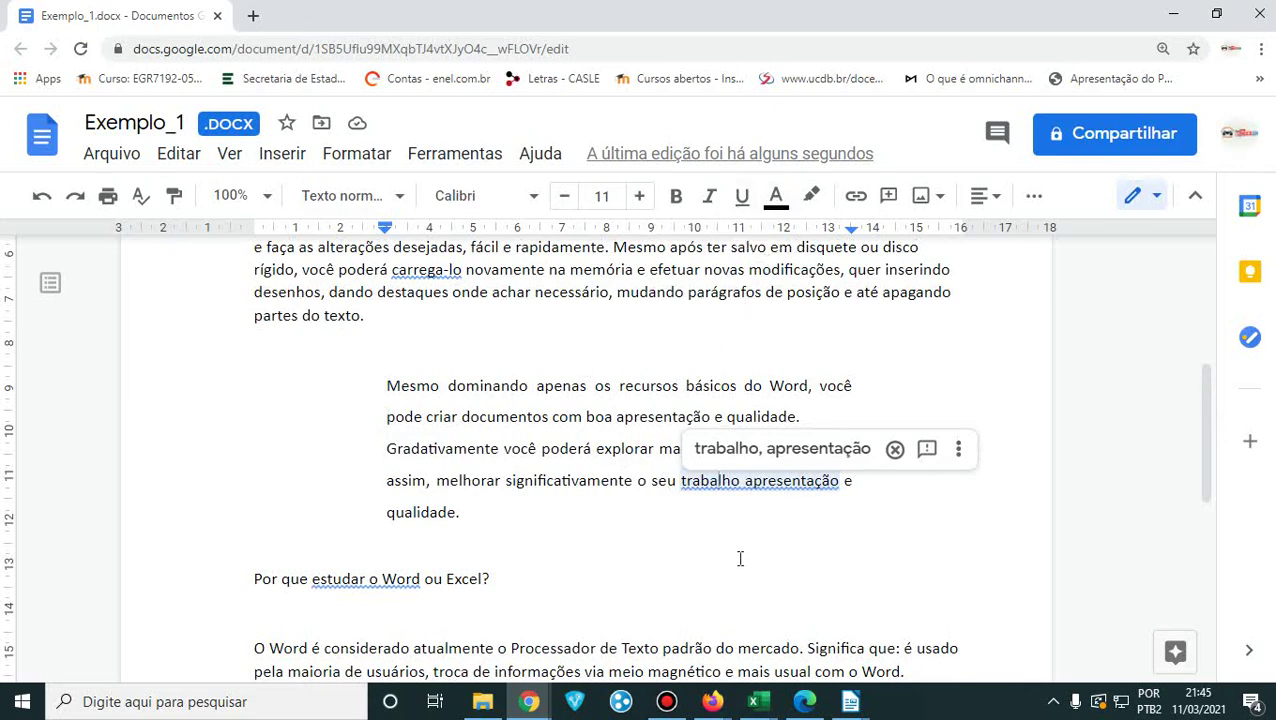
scroll(740, 558, down, 1)
scroll(735, 563, up, 5)
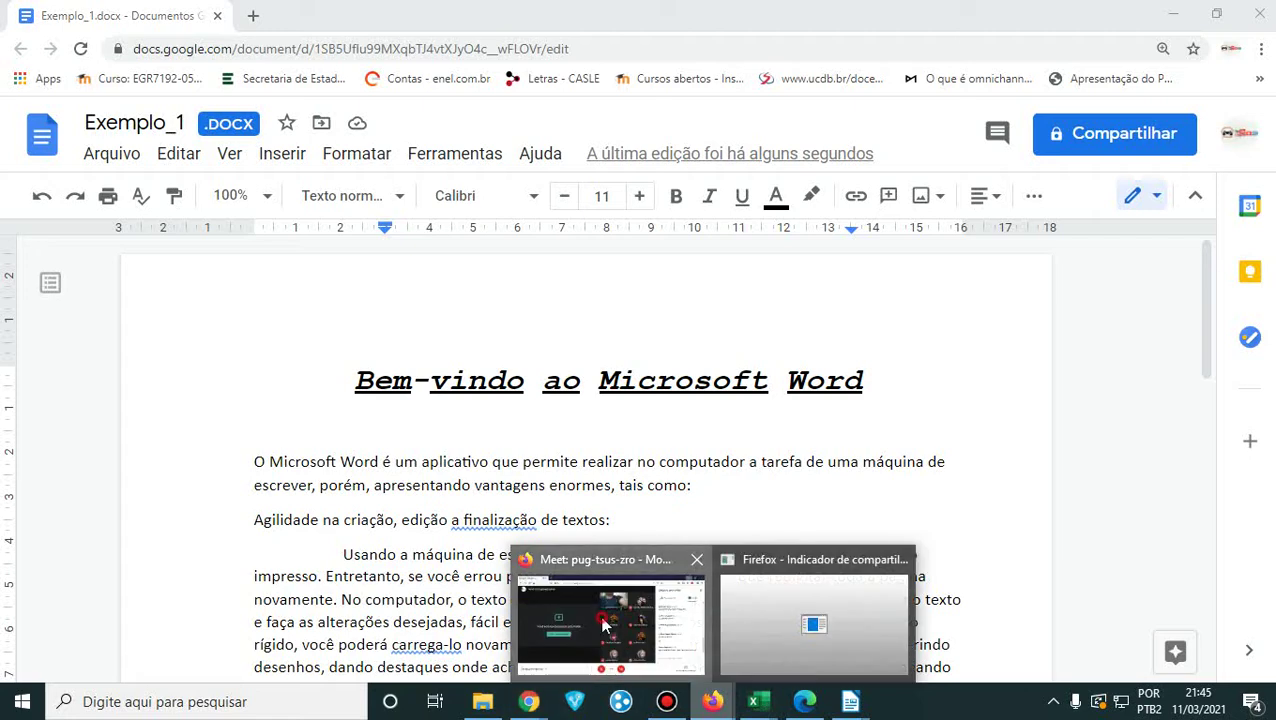
- Switch to the Google Meet call in Firefox, read the chat messages and stop presenting the screen
click(621, 612)
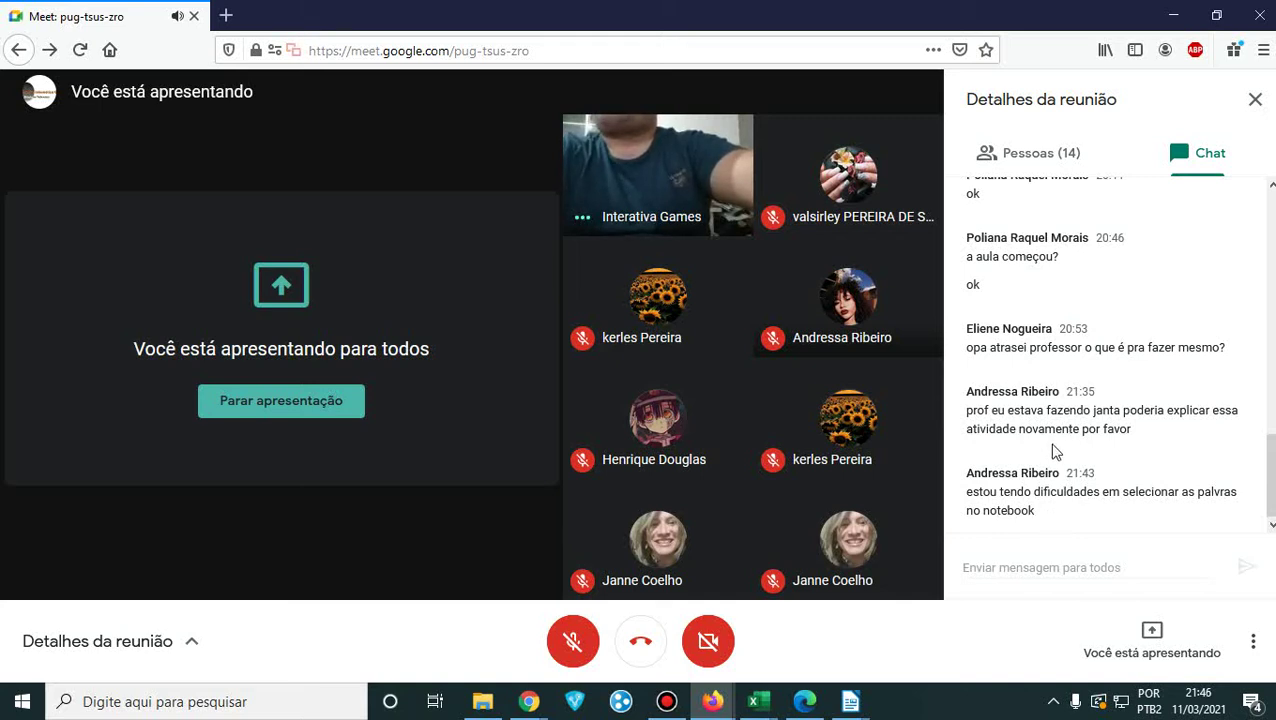
mouse_move(824, 276)
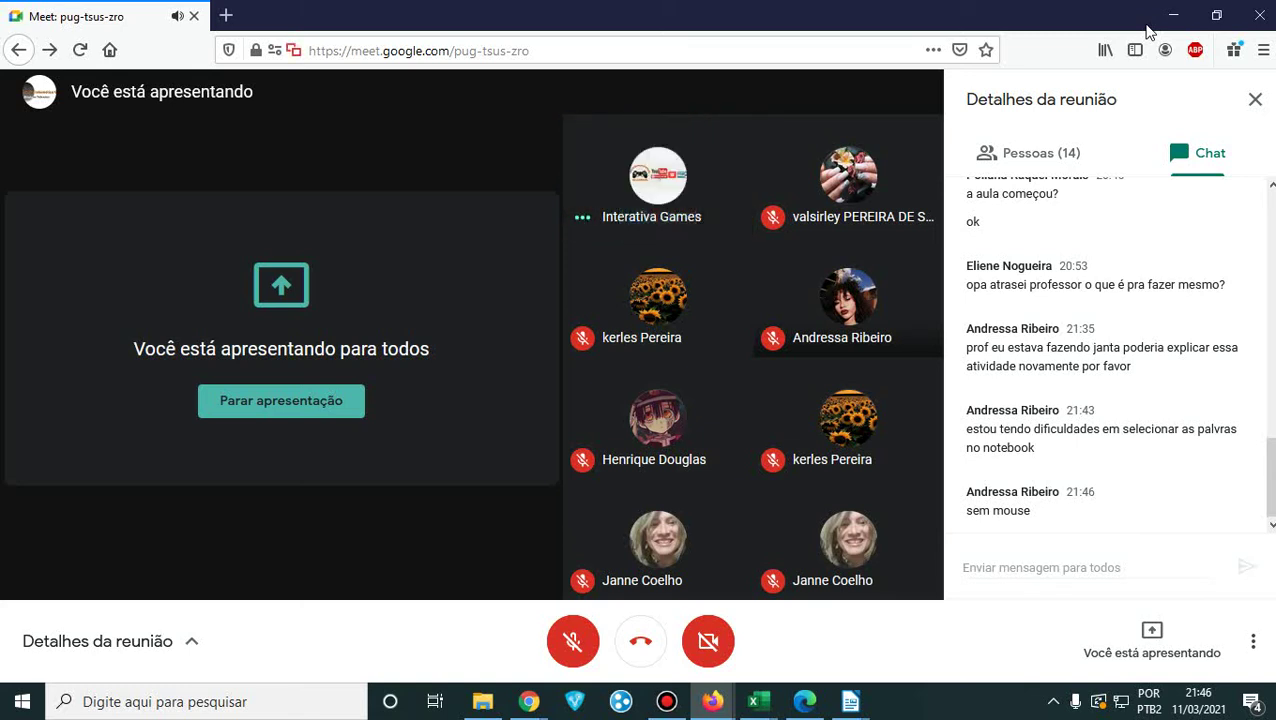
click(1142, 640)
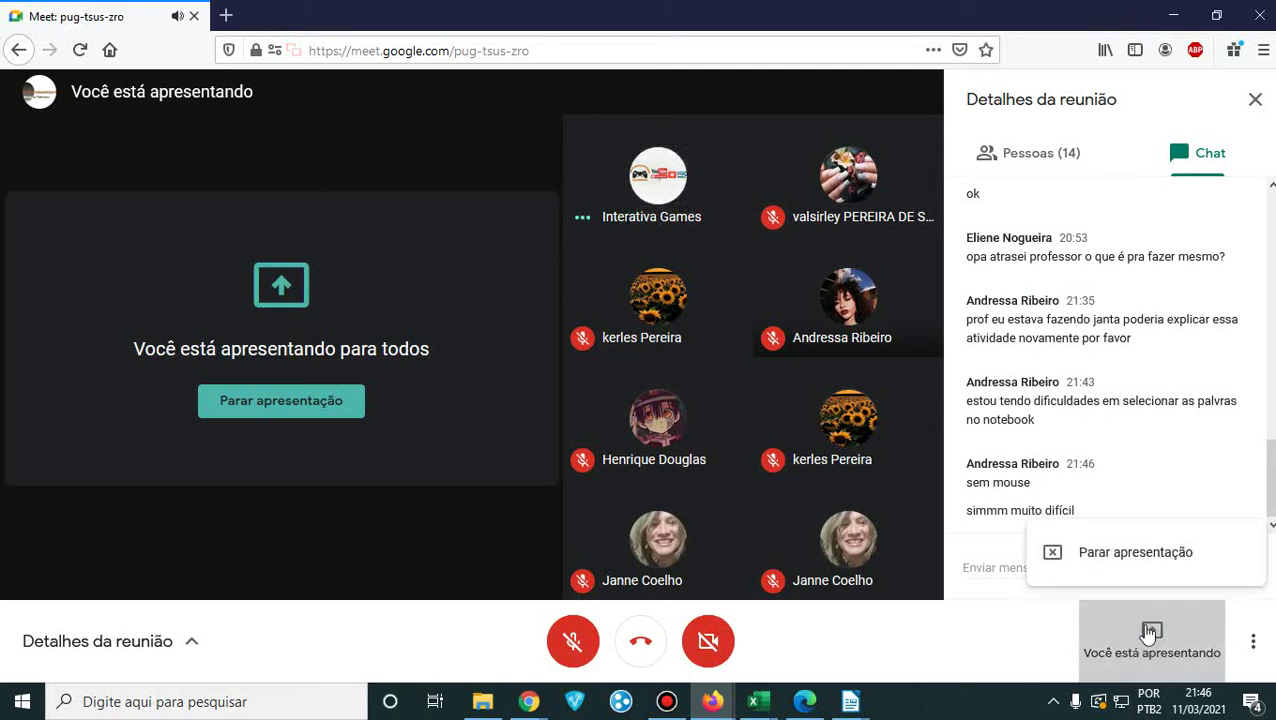
click(1147, 550)
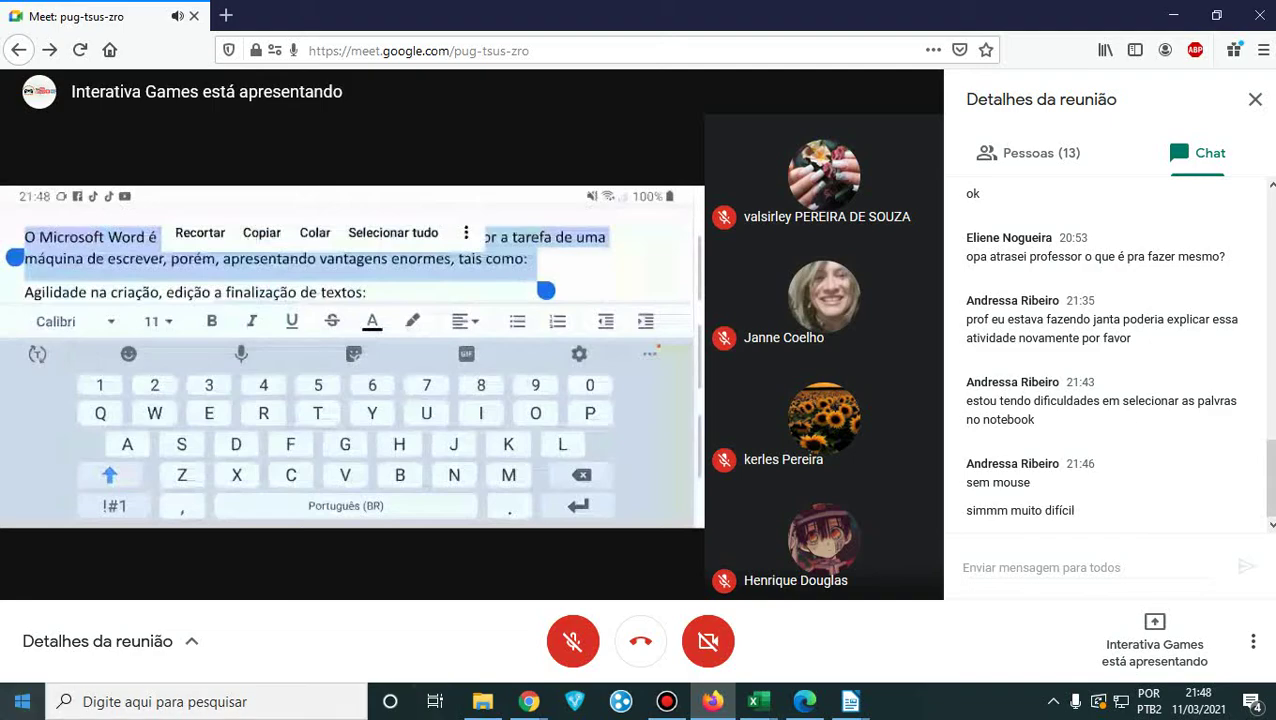
- Consult the formatting notes for the title and first paragraph on page 59 of the apostila beside the call
click(805, 701)
scroll(1135, 443, up, 4)
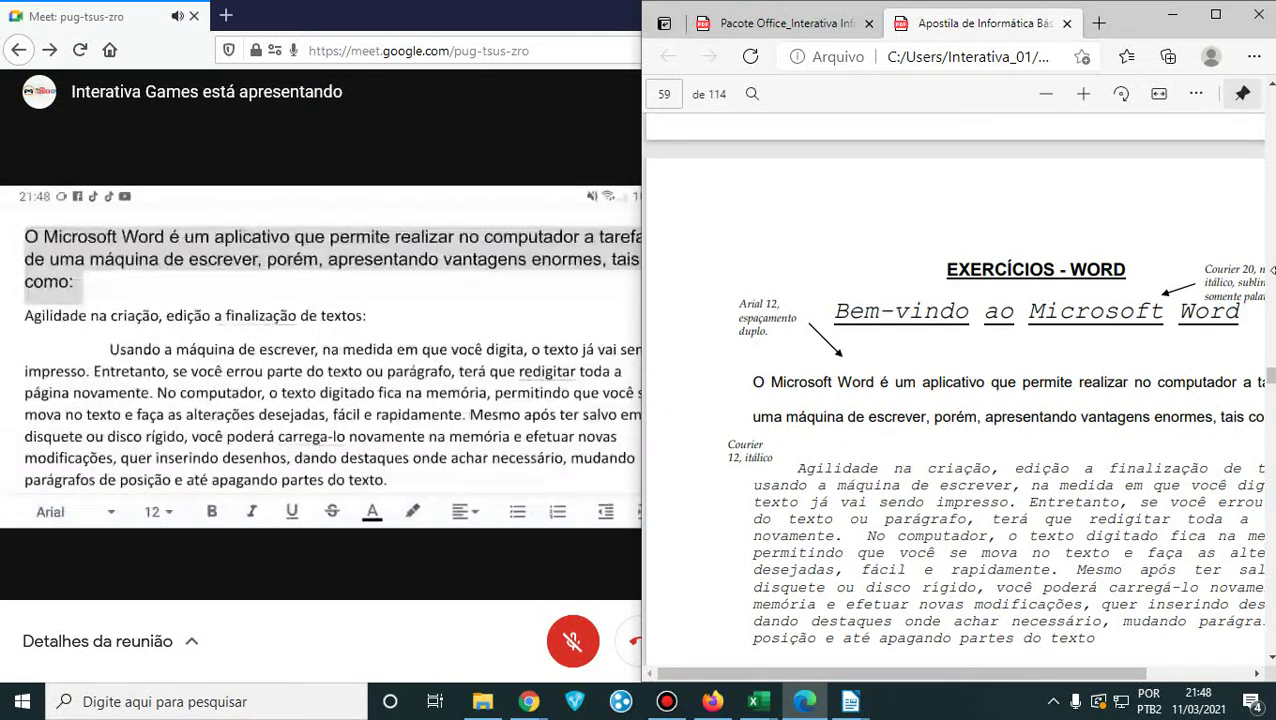
click(1173, 15)
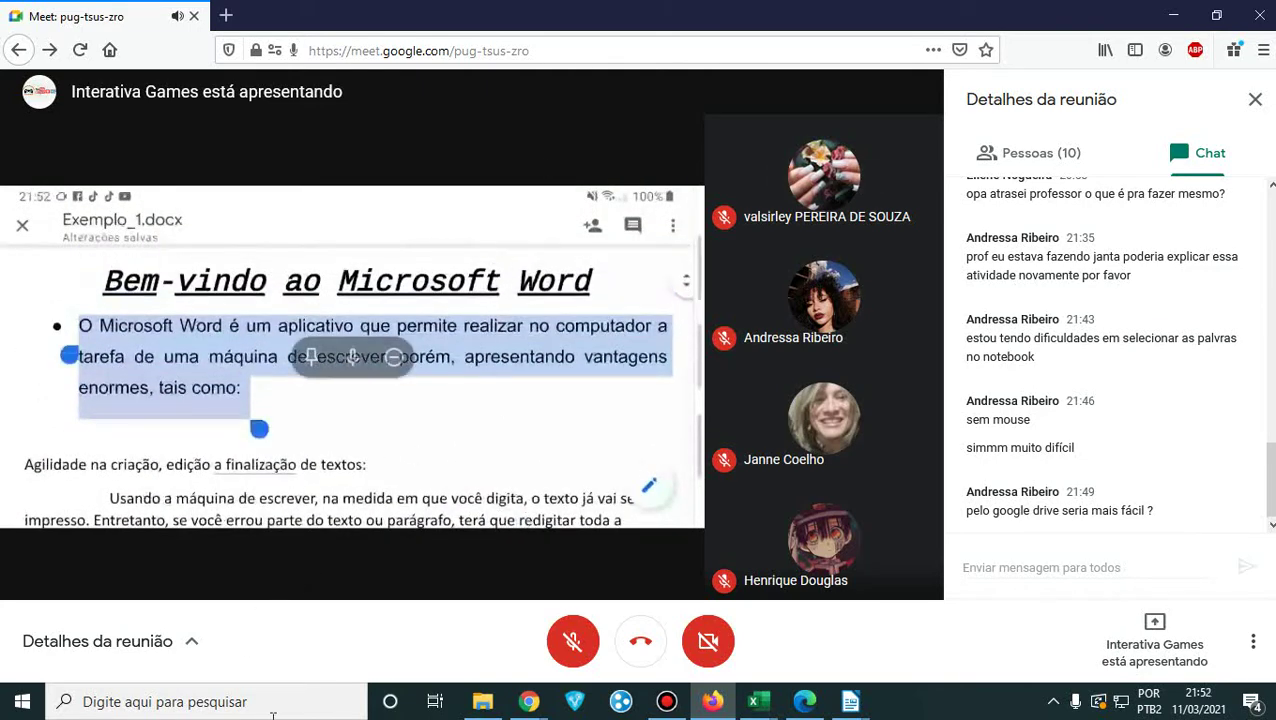
- Switch to Exemplo_1.docx in Google Docs and look at the paragraph below the title
mouse_move(785, 690)
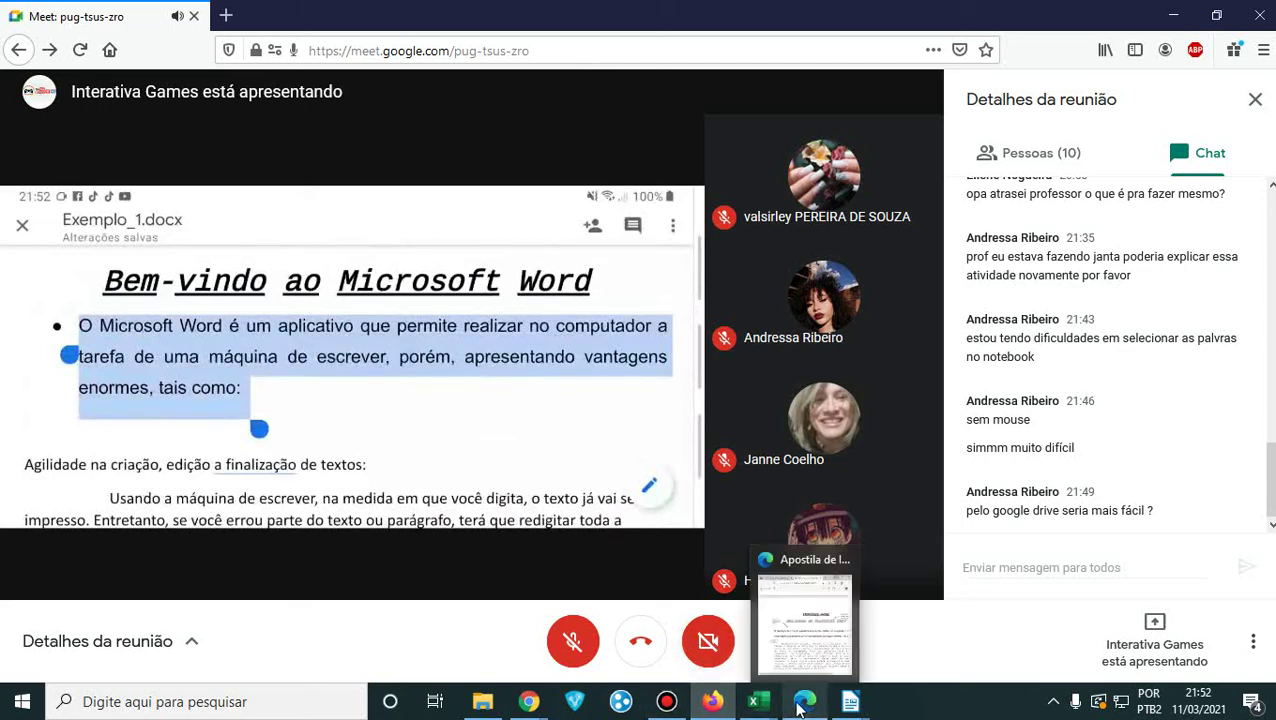
mouse_move(524, 678)
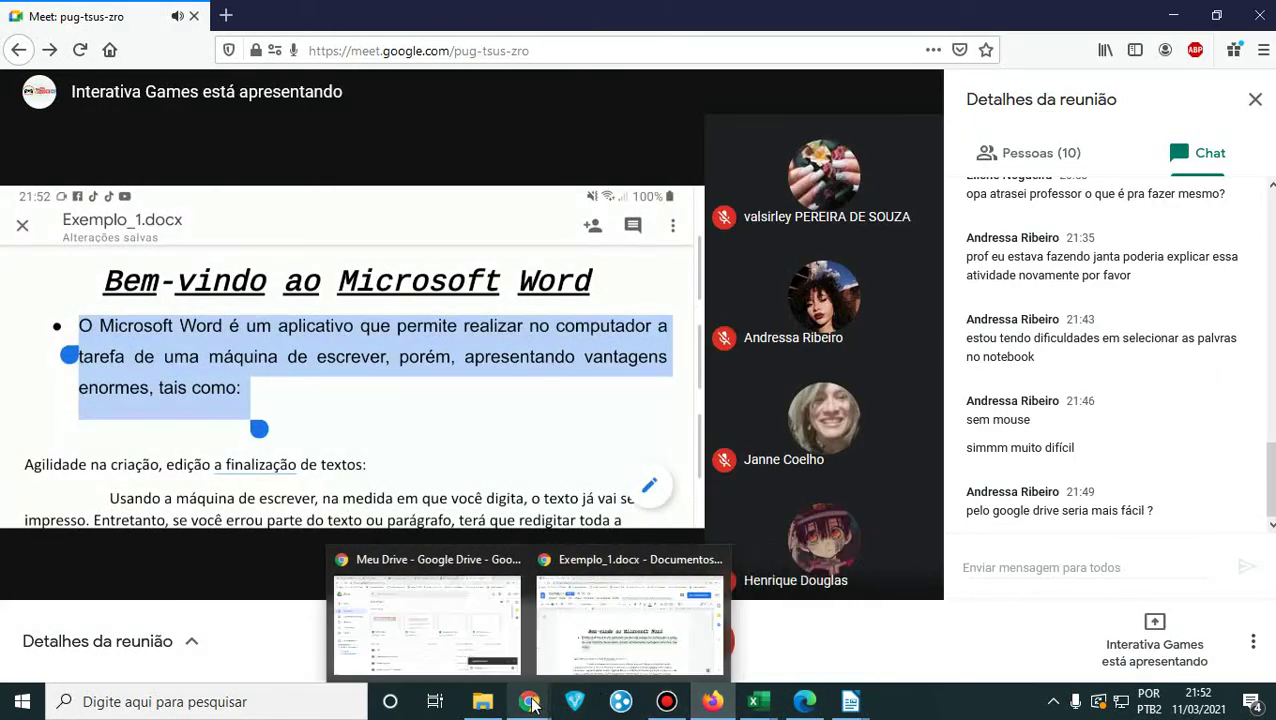
click(590, 645)
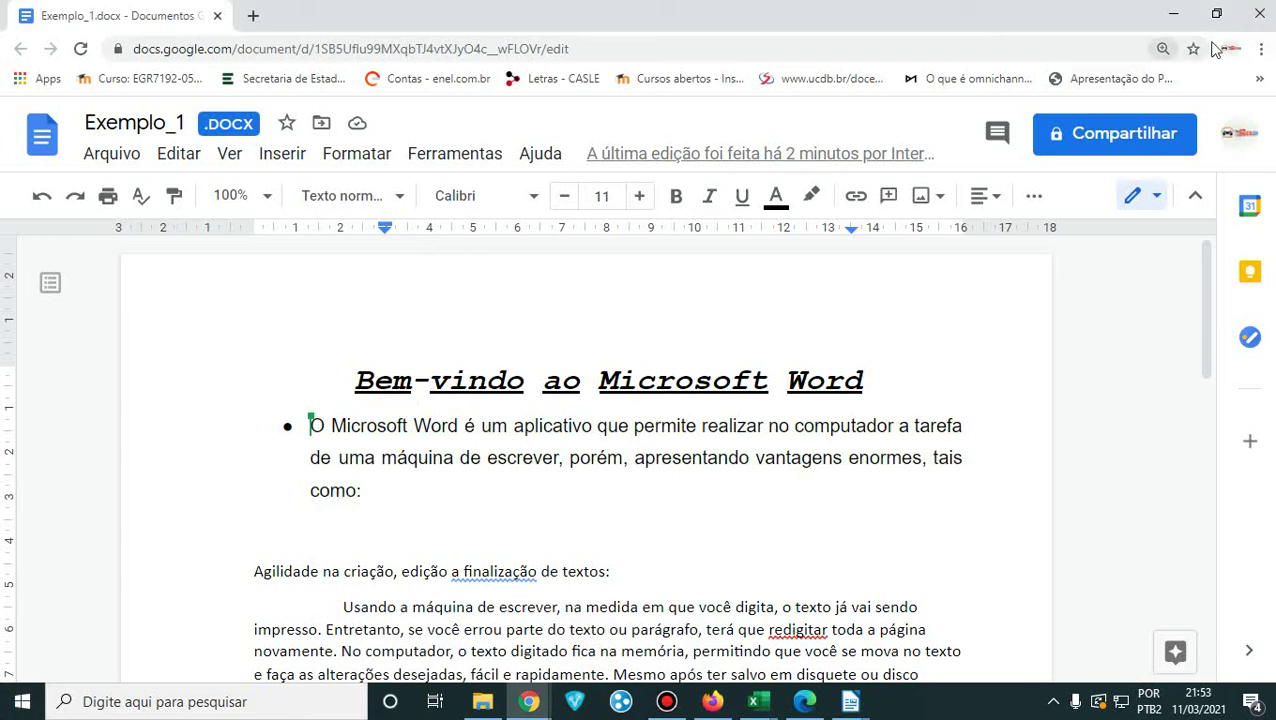
- Return to the Google Meet call and present the entire screen to the participants
click(1173, 14)
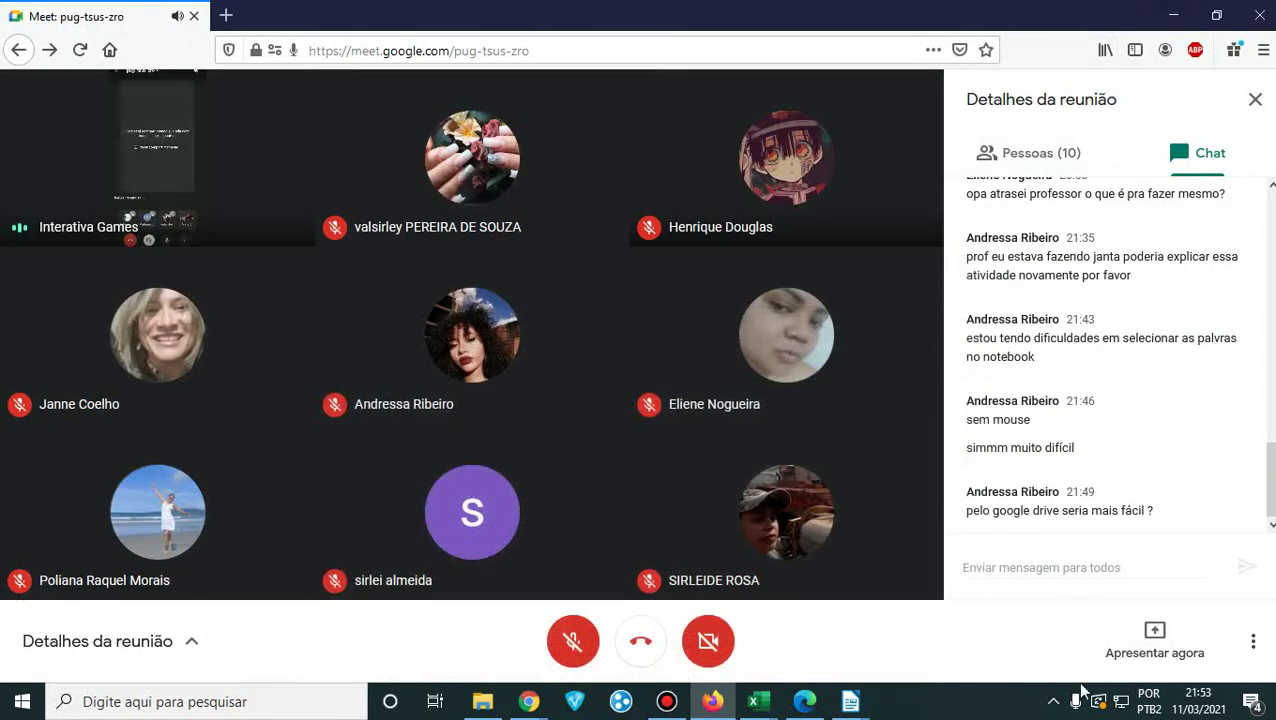
click(1154, 638)
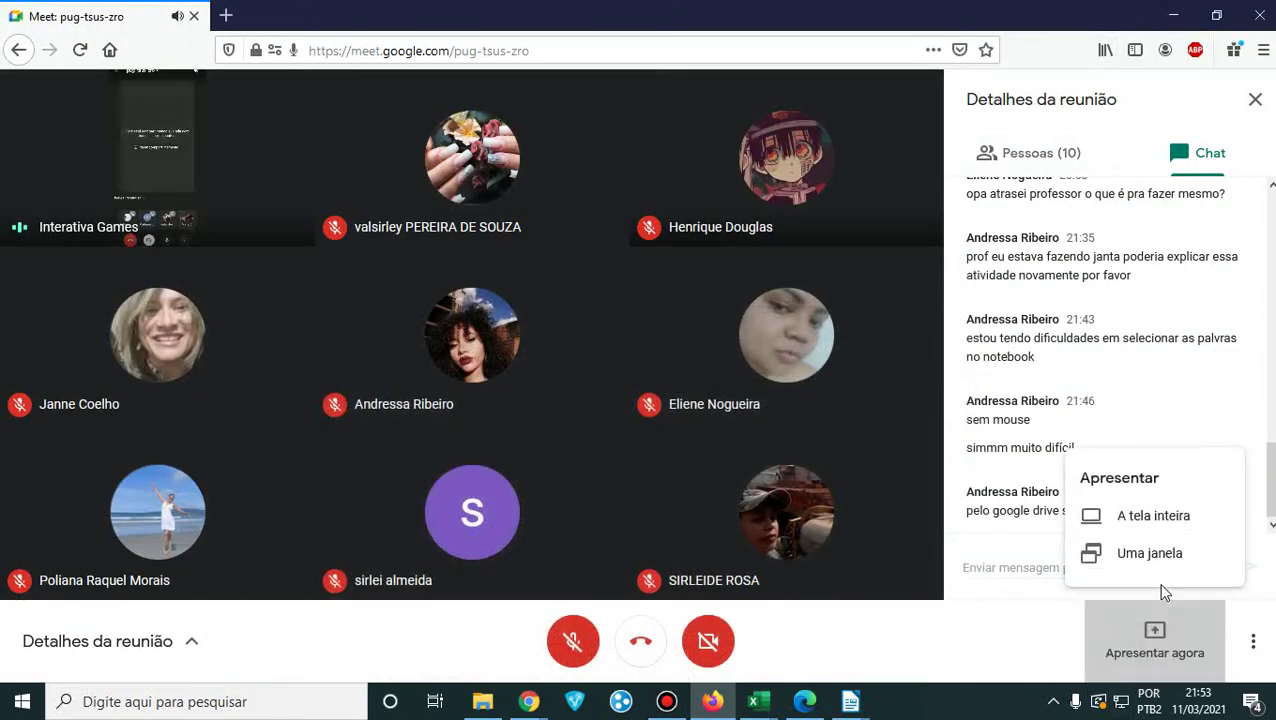
click(1153, 515)
click(463, 140)
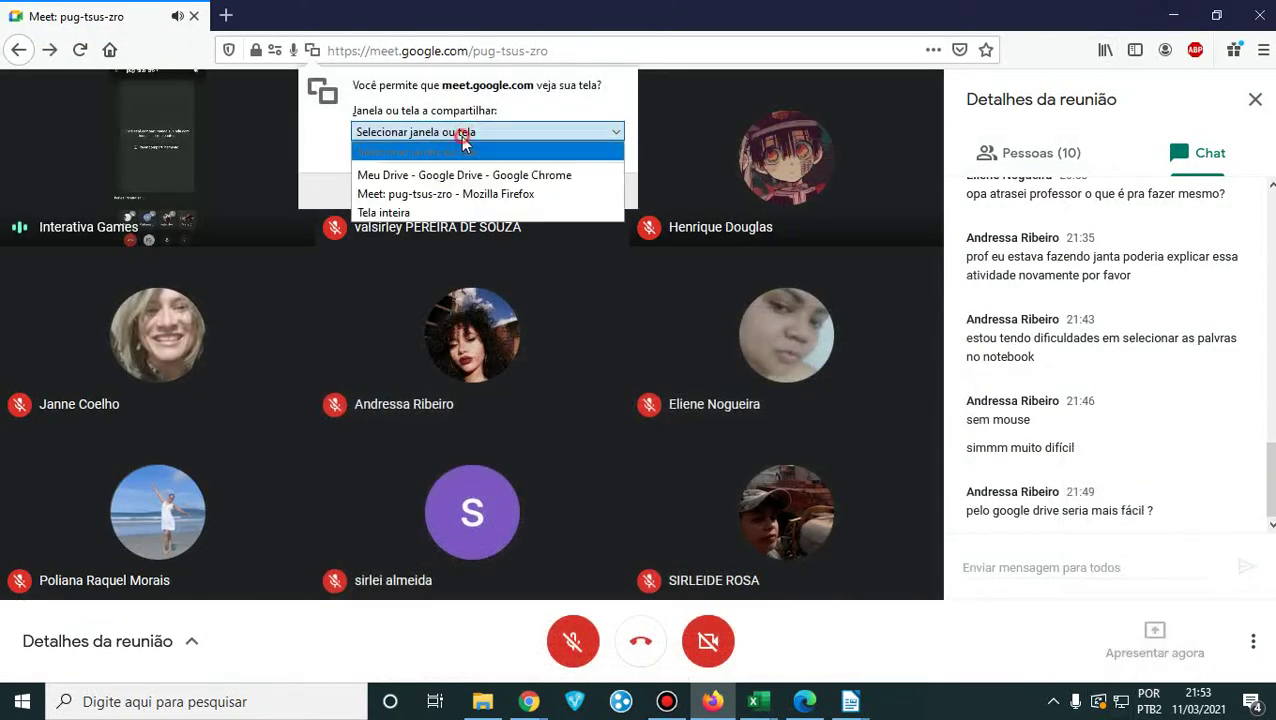
click(433, 210)
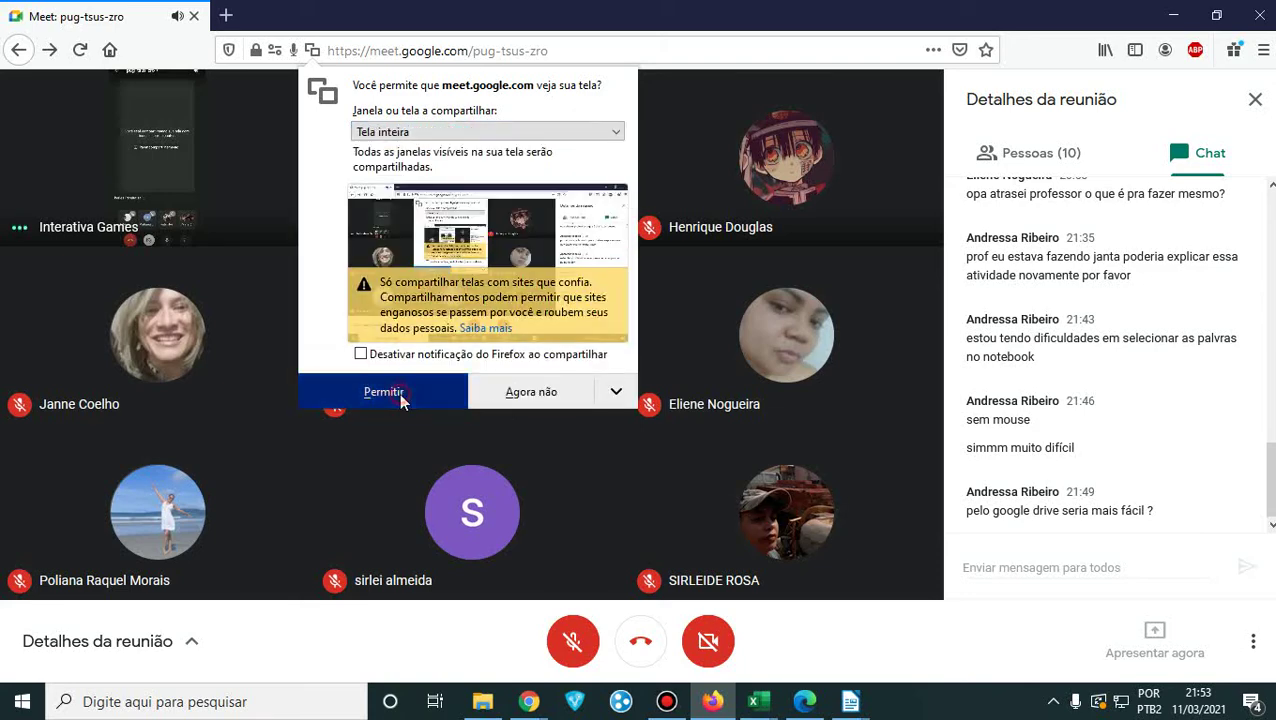
click(565, 393)
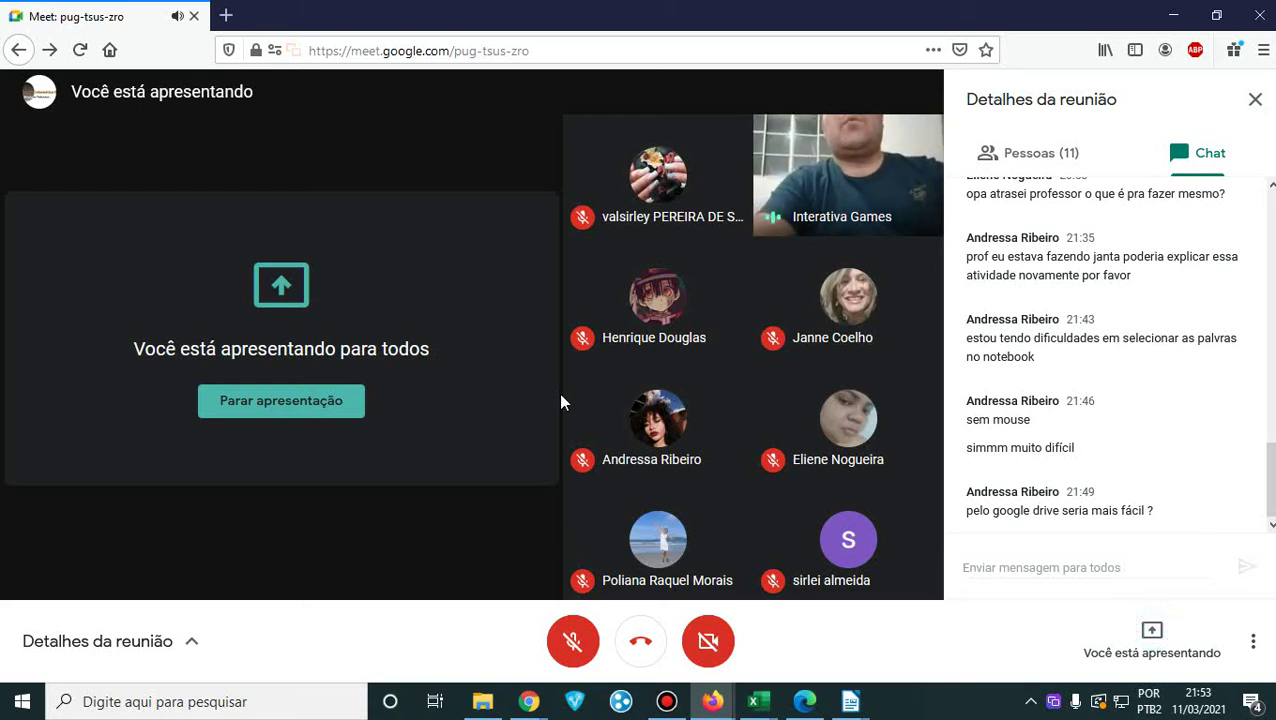
mouse_move(631, 470)
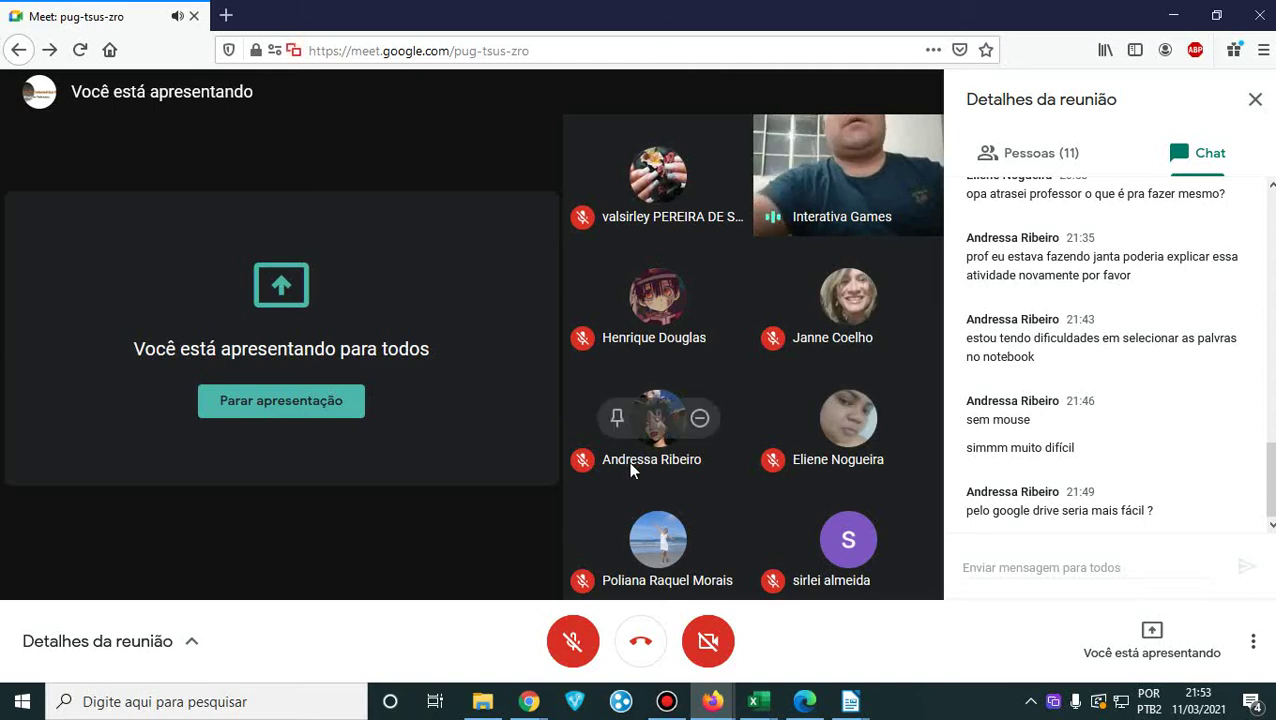
- Switch back to Exemplo_1.docx, dismiss the presentation notification and briefly select part of "Bem" in the title
click(529, 701)
click(591, 653)
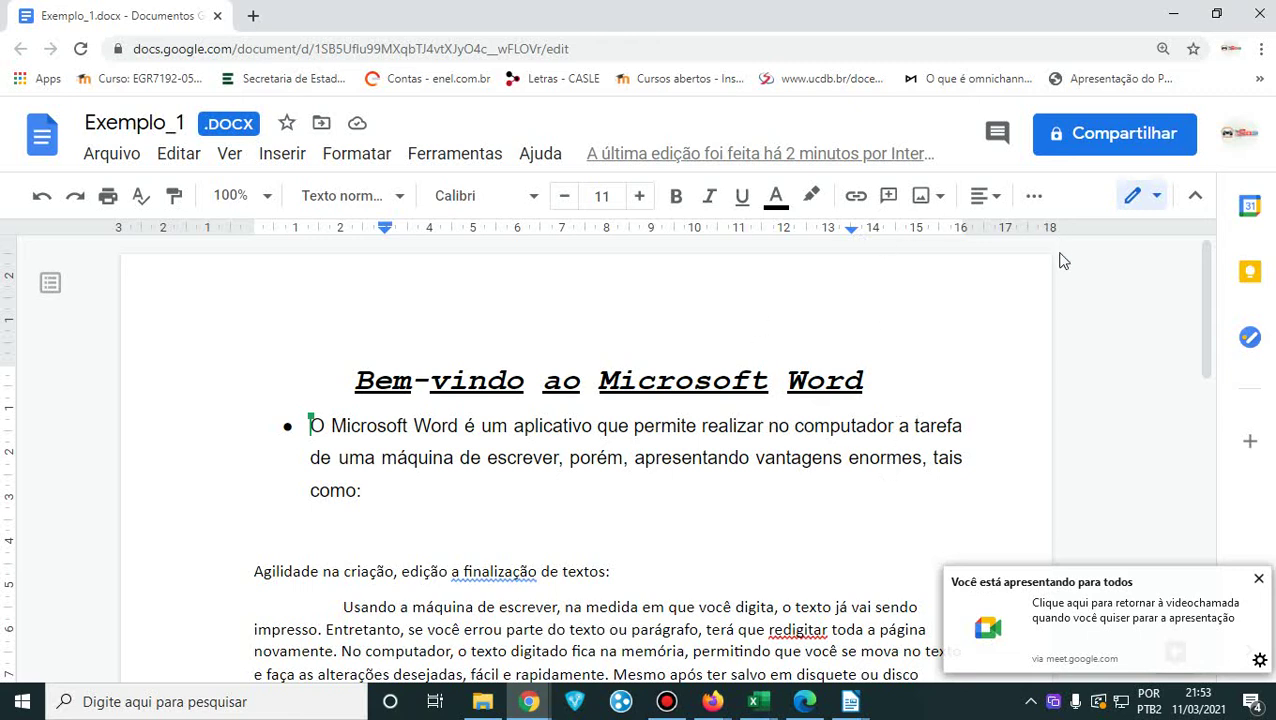
click(1258, 579)
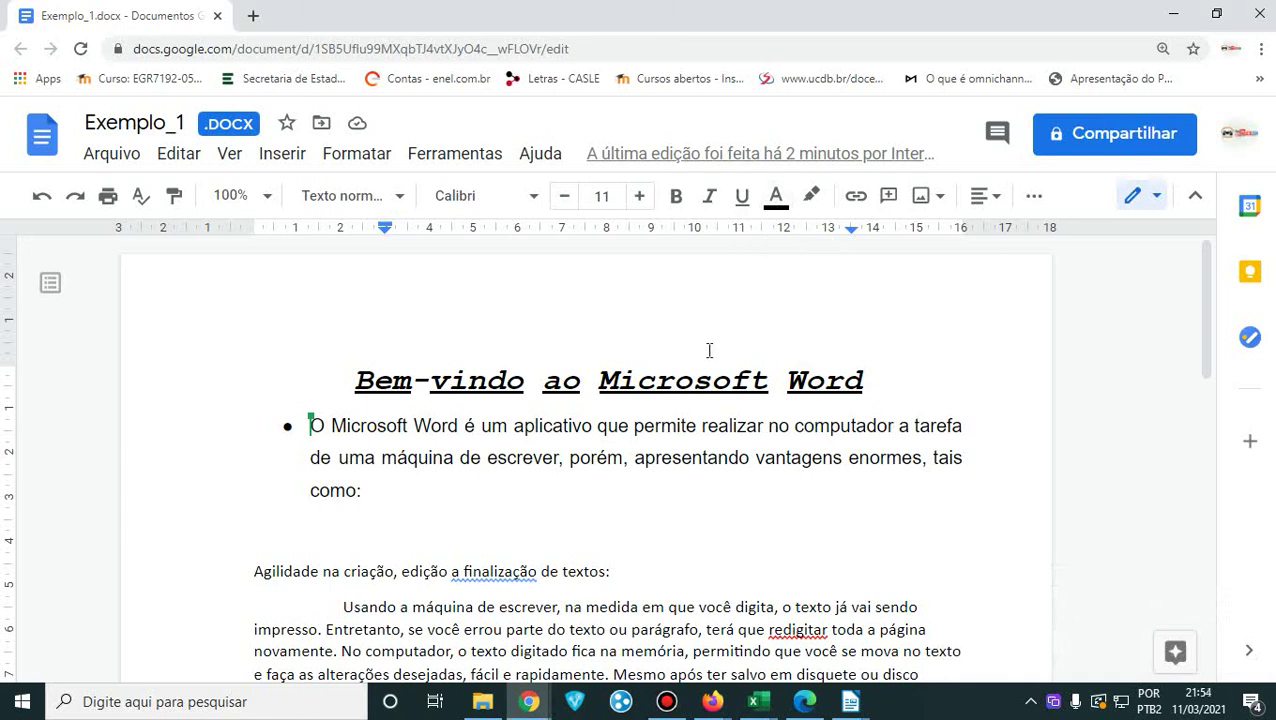
drag(411, 386, 374, 382)
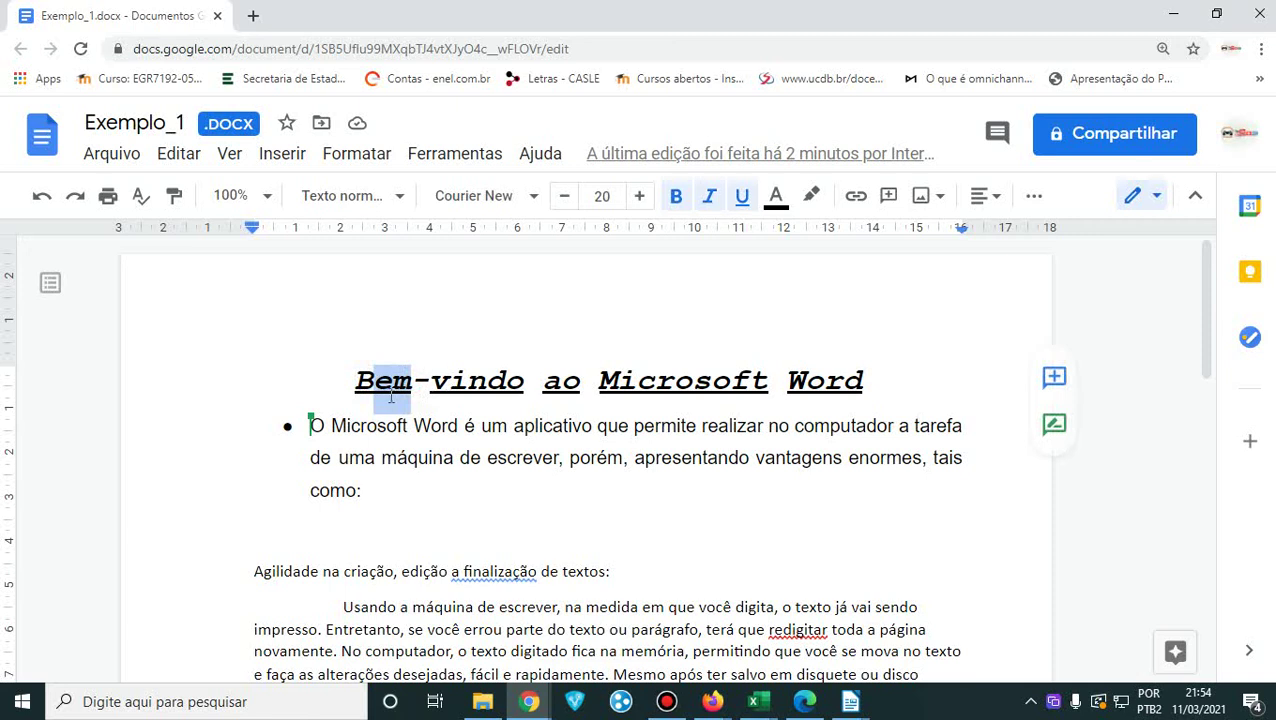
click(397, 382)
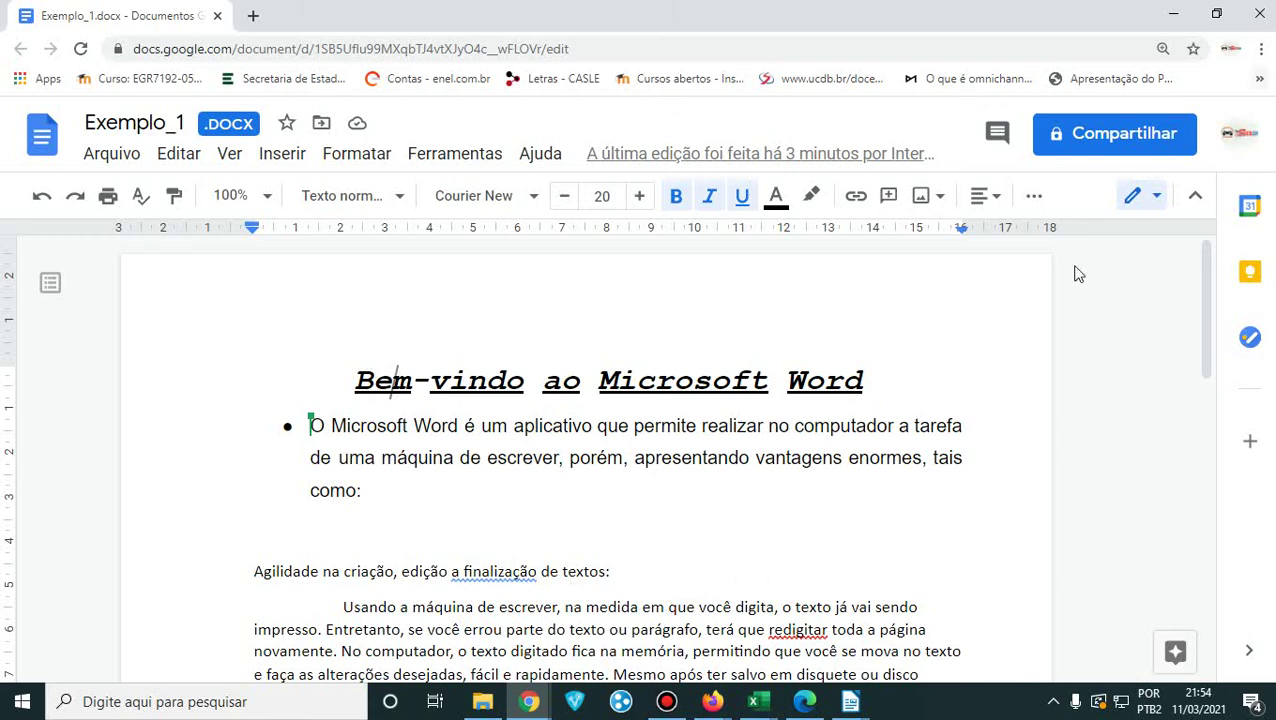
- Open the apostila full screen and review the Word exercises on pages 59 and 60
click(806, 703)
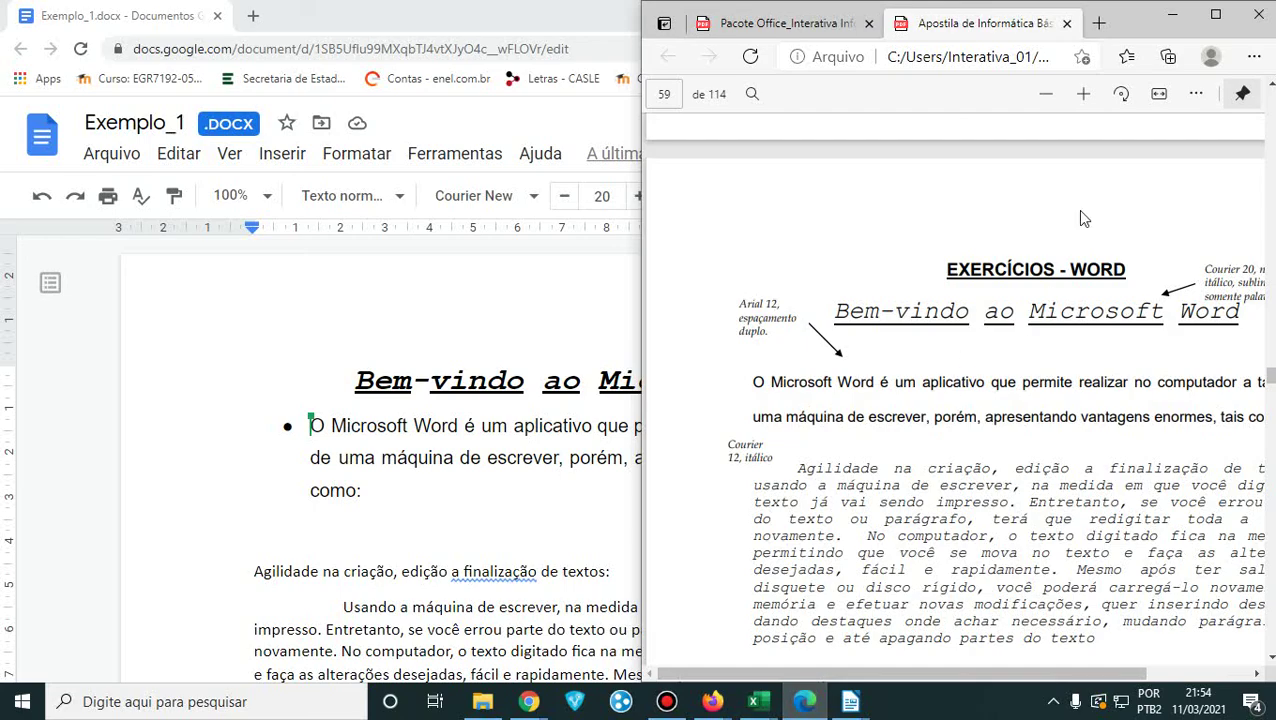
click(1215, 22)
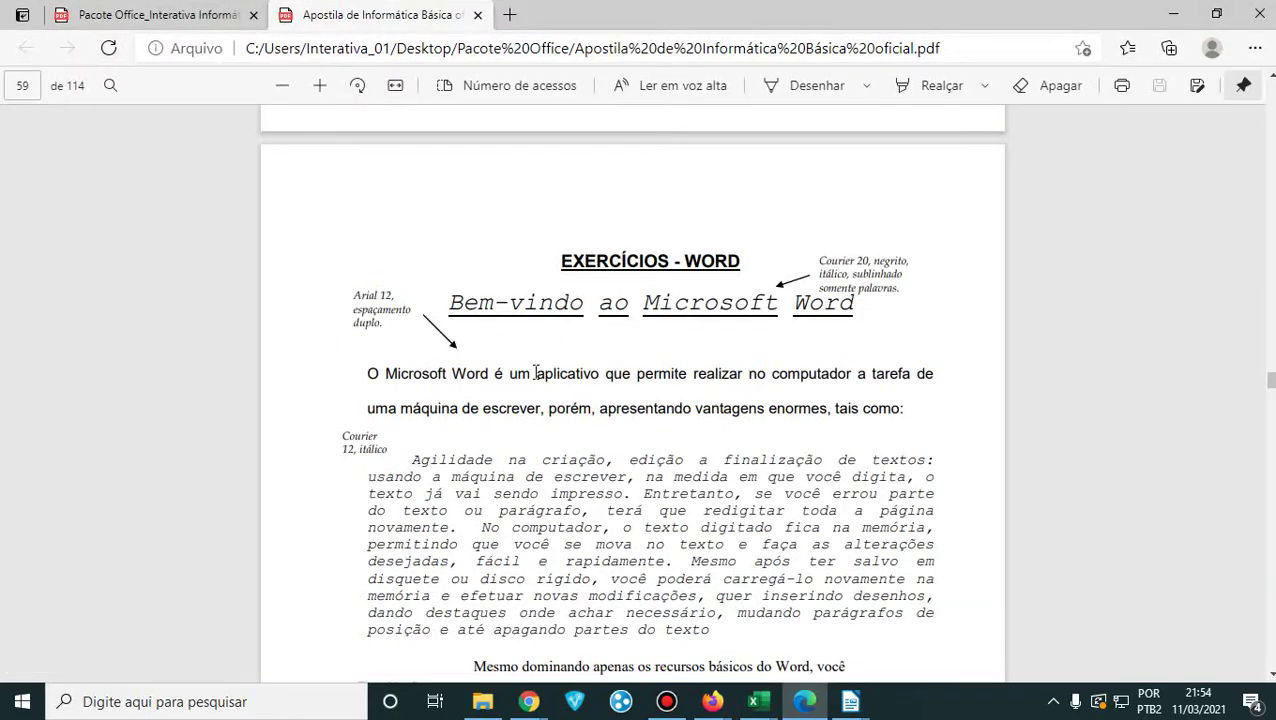
scroll(650, 370, down, 4)
scroll(551, 490, down, 5)
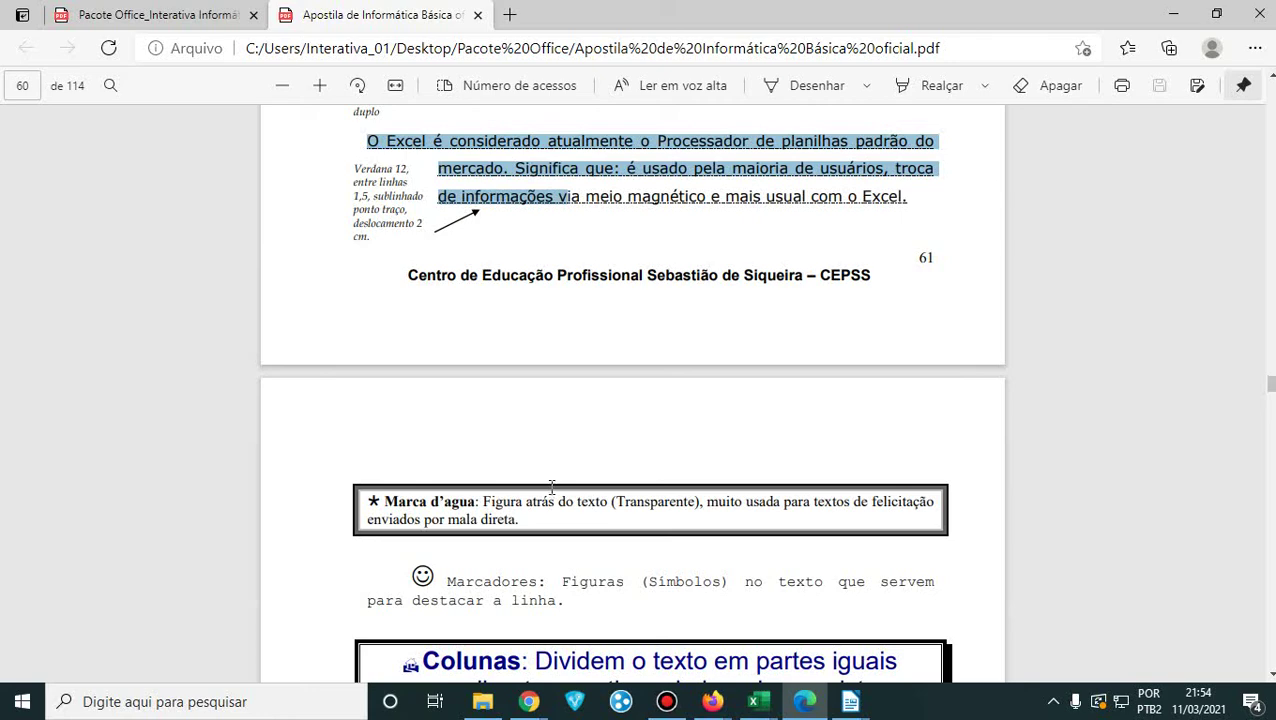
click(1170, 12)
mouse_move(712, 701)
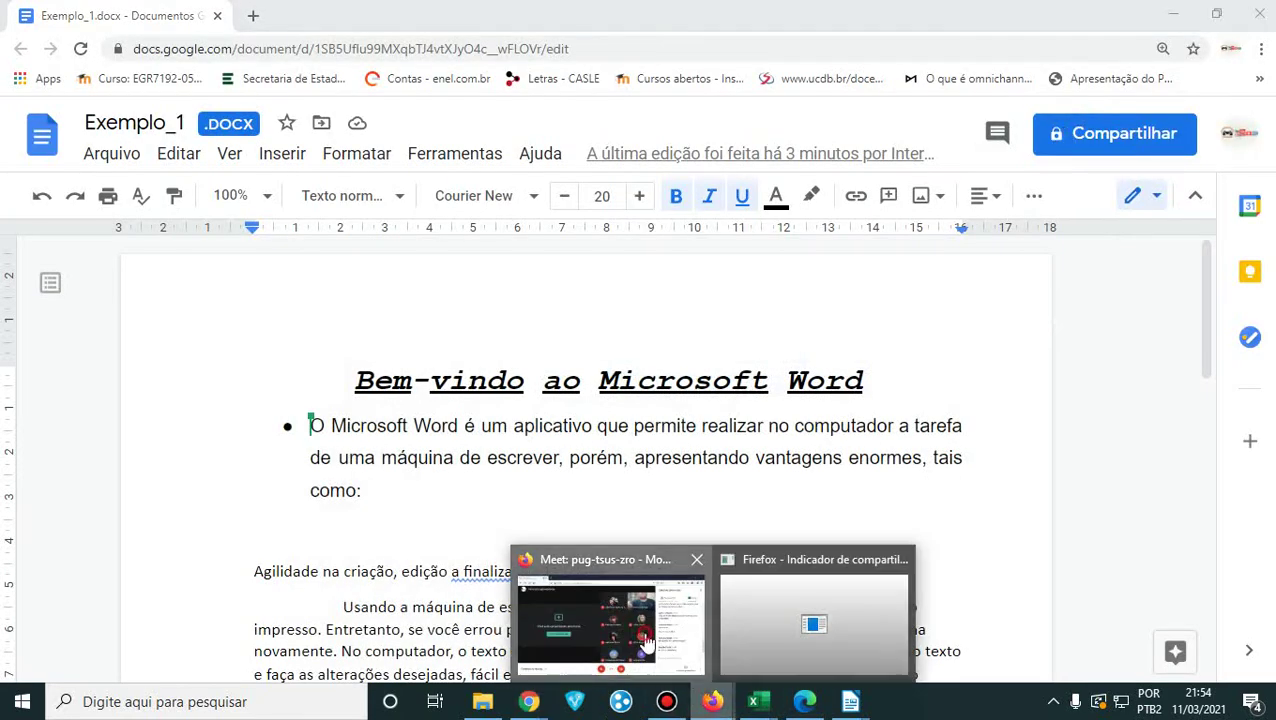
- Check the Google Meet chat, return to the Apostila de Informática Básica PDF in Edge and dismiss the presentation notification
click(645, 642)
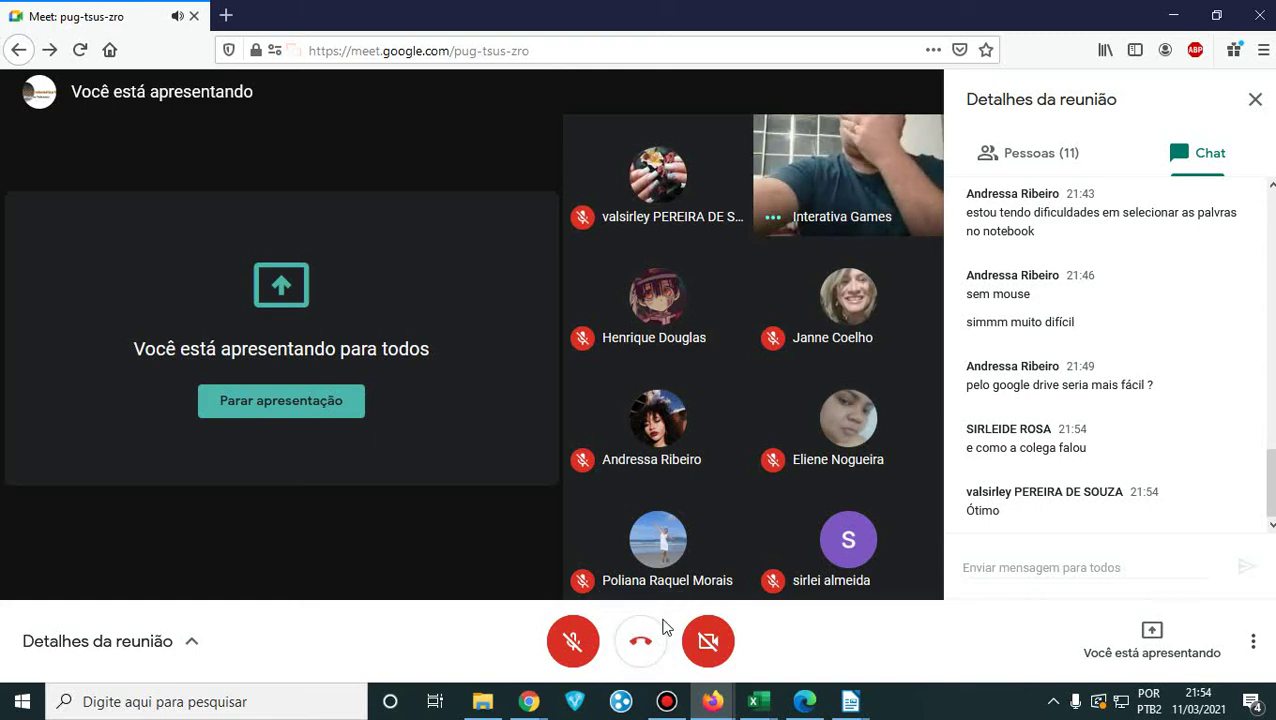
click(805, 701)
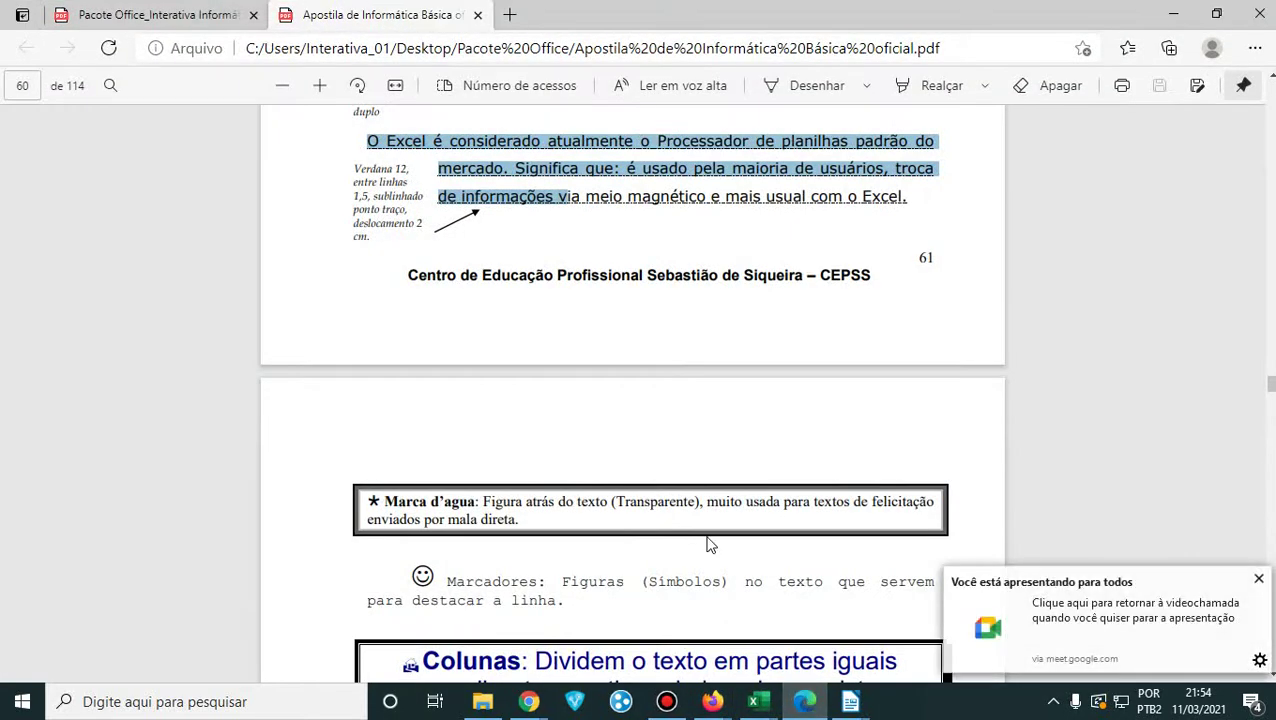
click(728, 495)
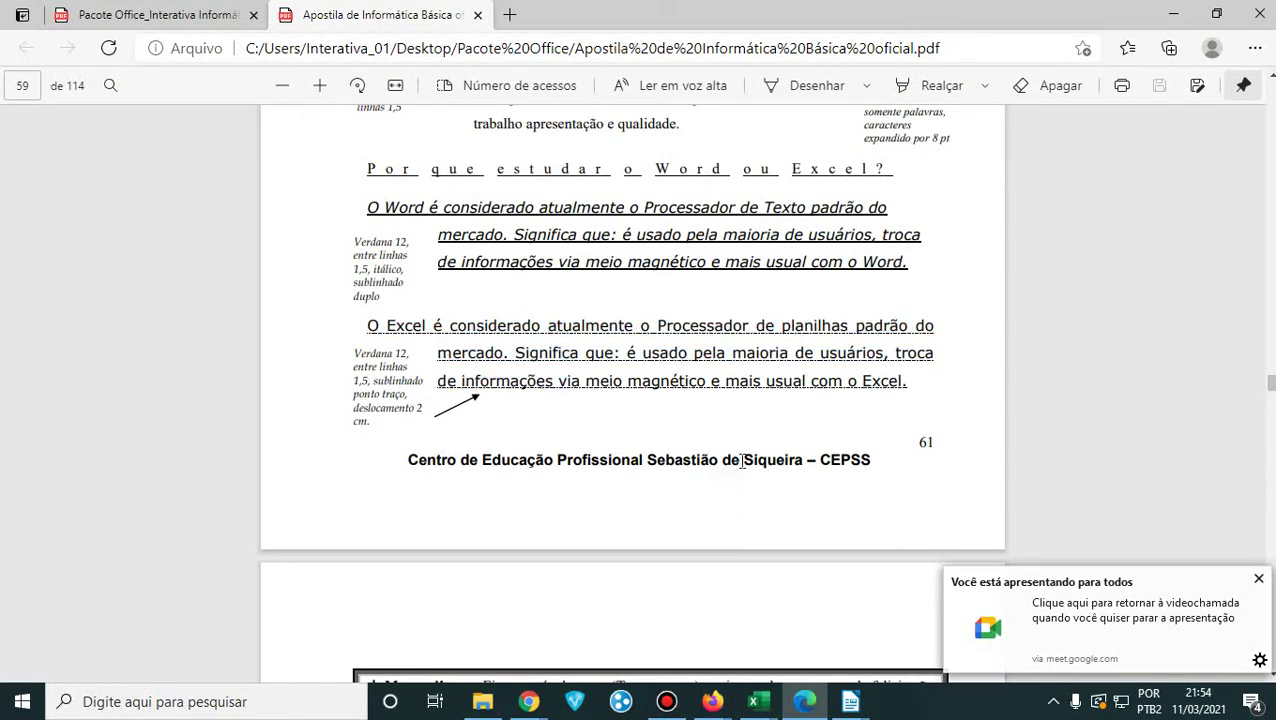
scroll(735, 460, up, 2)
click(1259, 579)
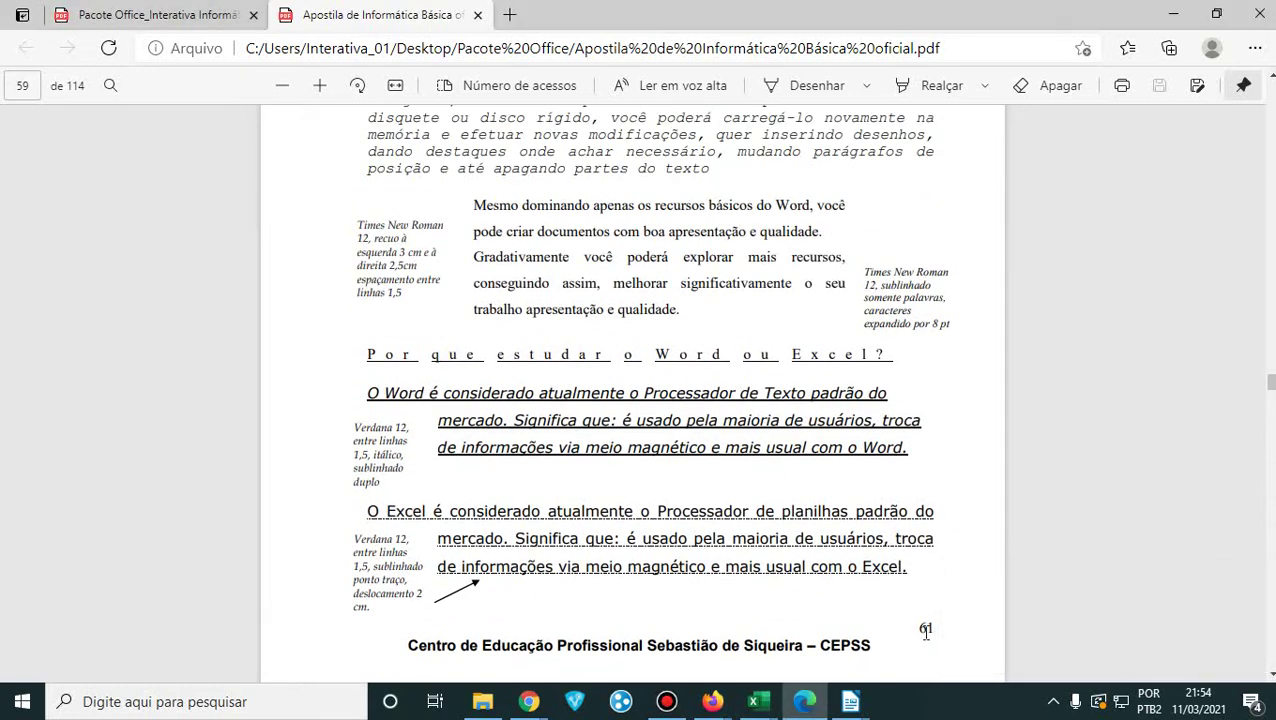
- Review the apostila's Word exercises on pages 59 to 61, from the title formatting to the numbered and bulleted lists
scroll(880, 615, up, 4)
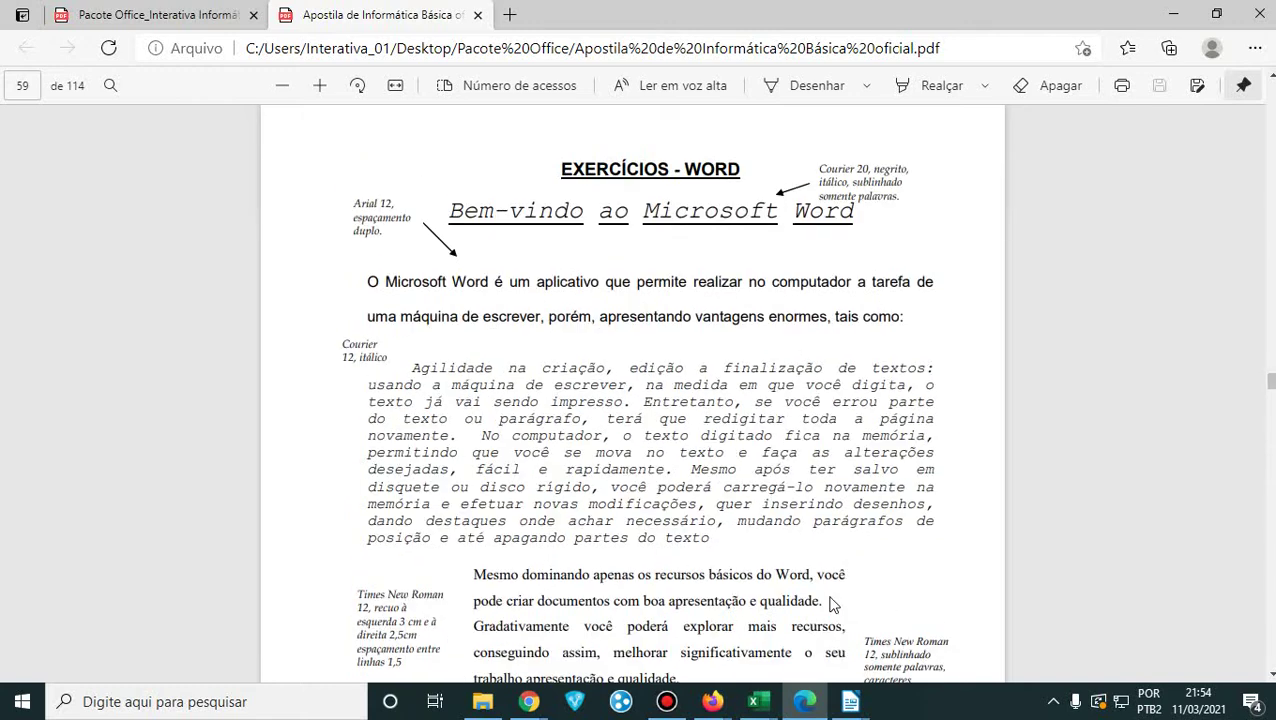
scroll(828, 603, up, 1)
scroll(830, 600, down, 1)
scroll(851, 407, down, 2)
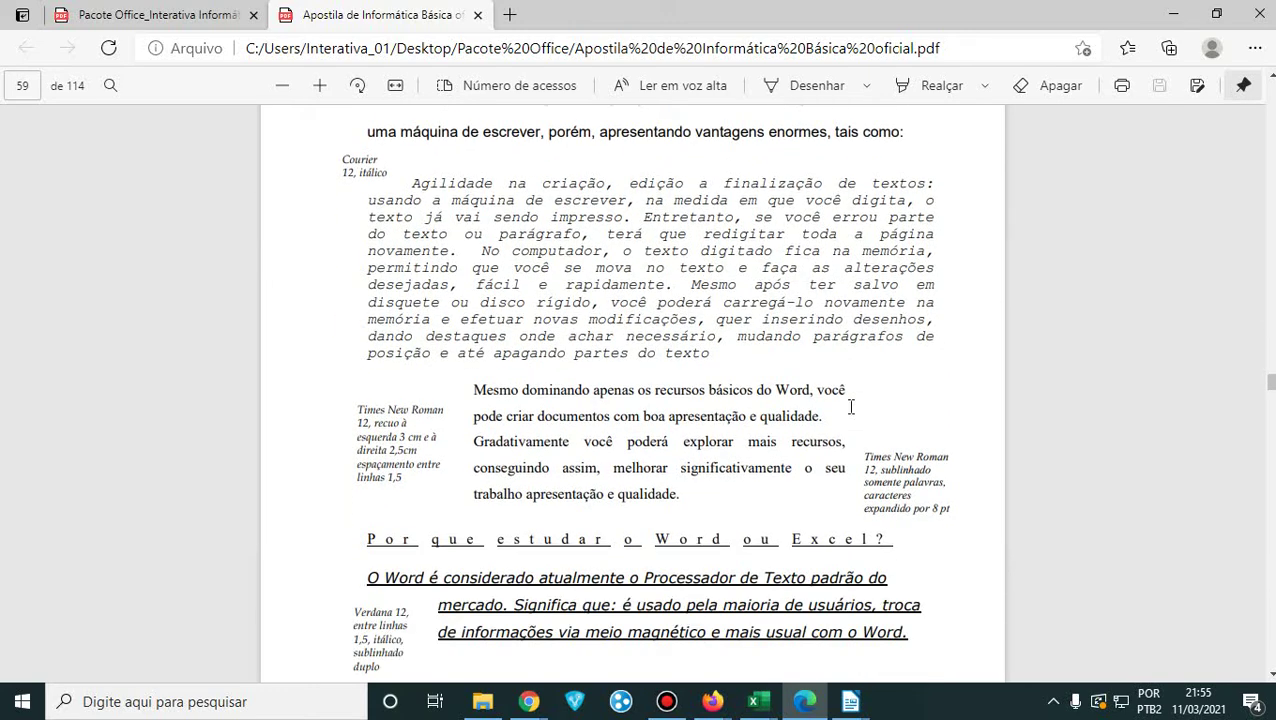
scroll(851, 407, down, 6)
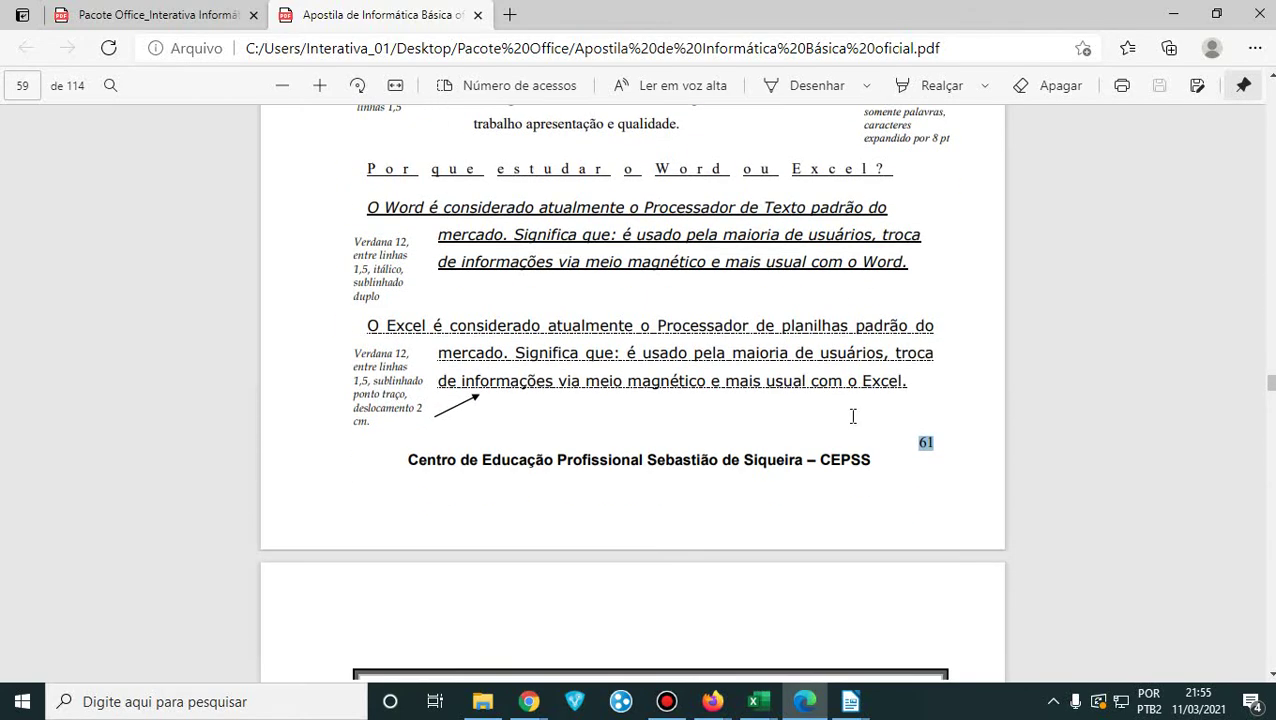
scroll(853, 416, up, 1)
scroll(853, 416, down, 9)
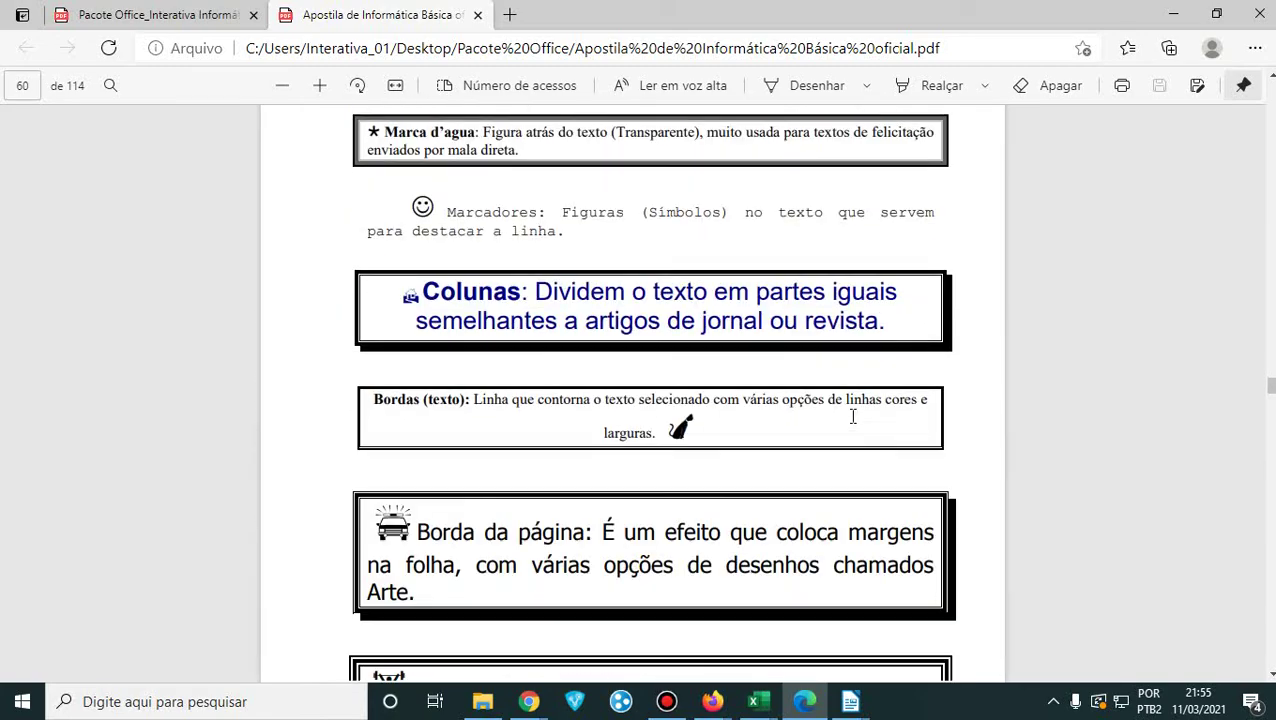
scroll(853, 416, down, 7)
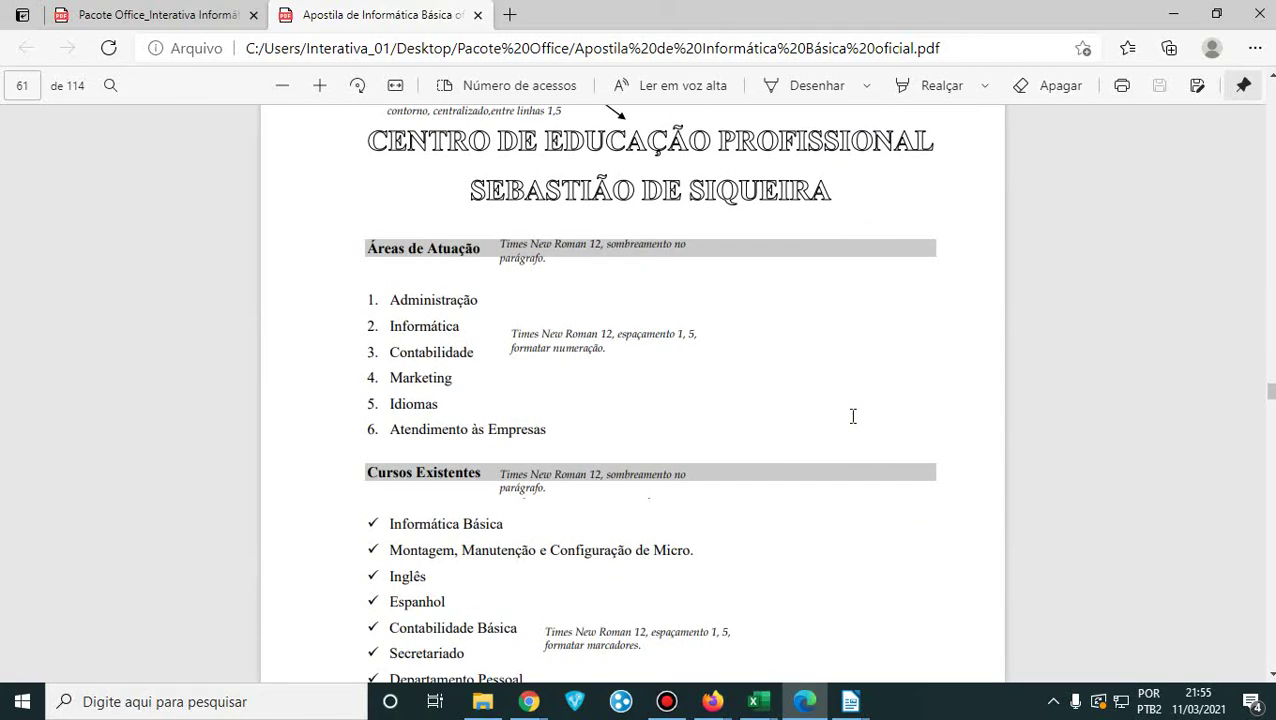
scroll(853, 416, down, 4)
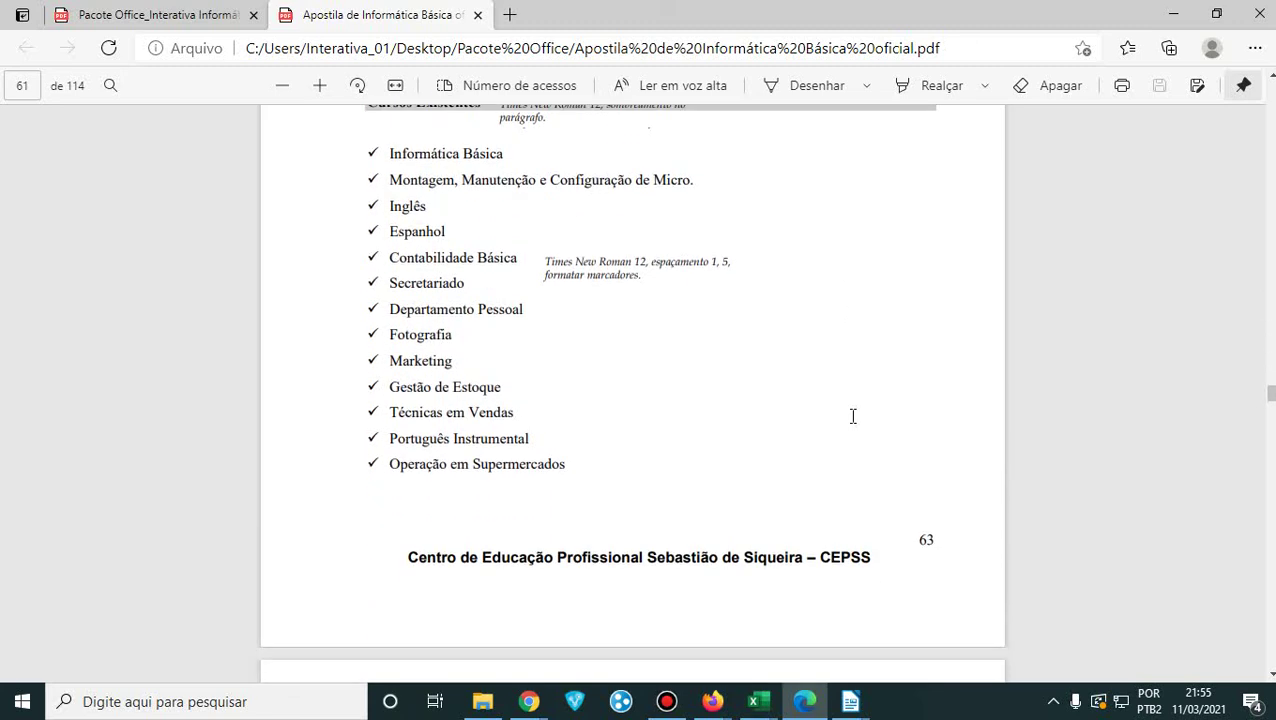
click(936, 538)
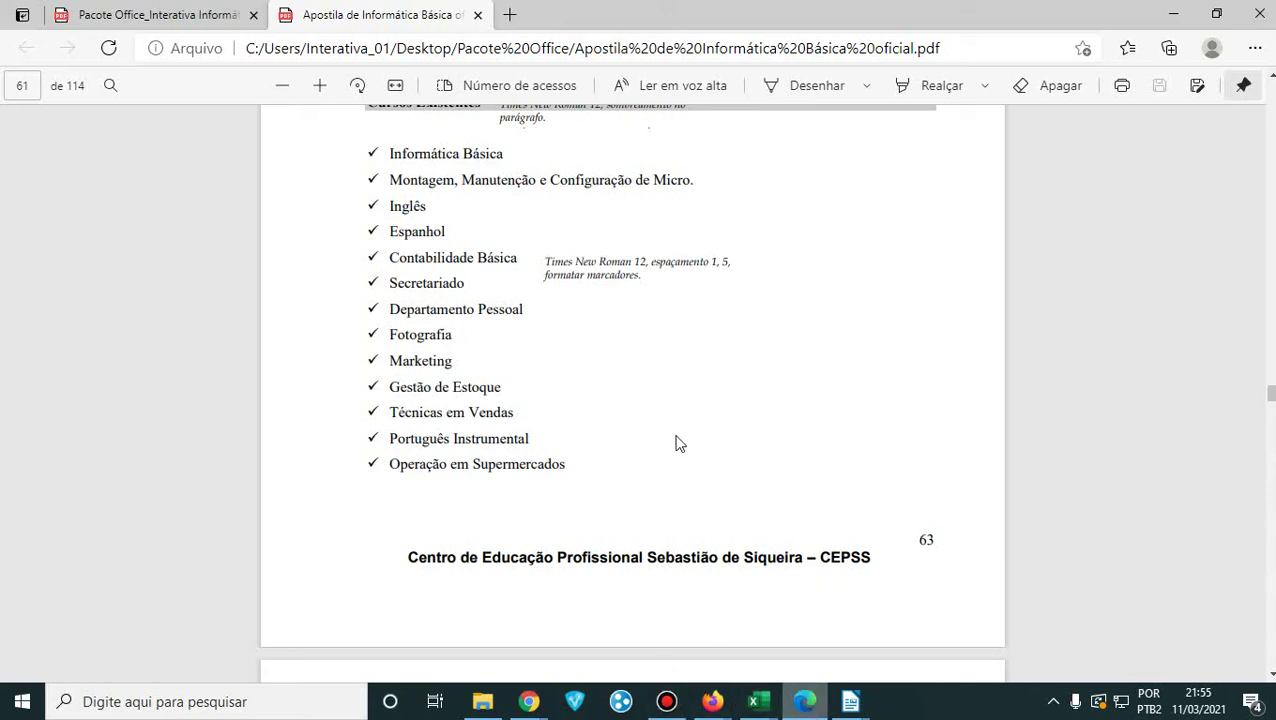
- Switch to the Pacote Office_Interativa Informática PDF and skim pages 16 to 23 on Word features and the Excel introduction
click(160, 14)
scroll(583, 385, down, 10)
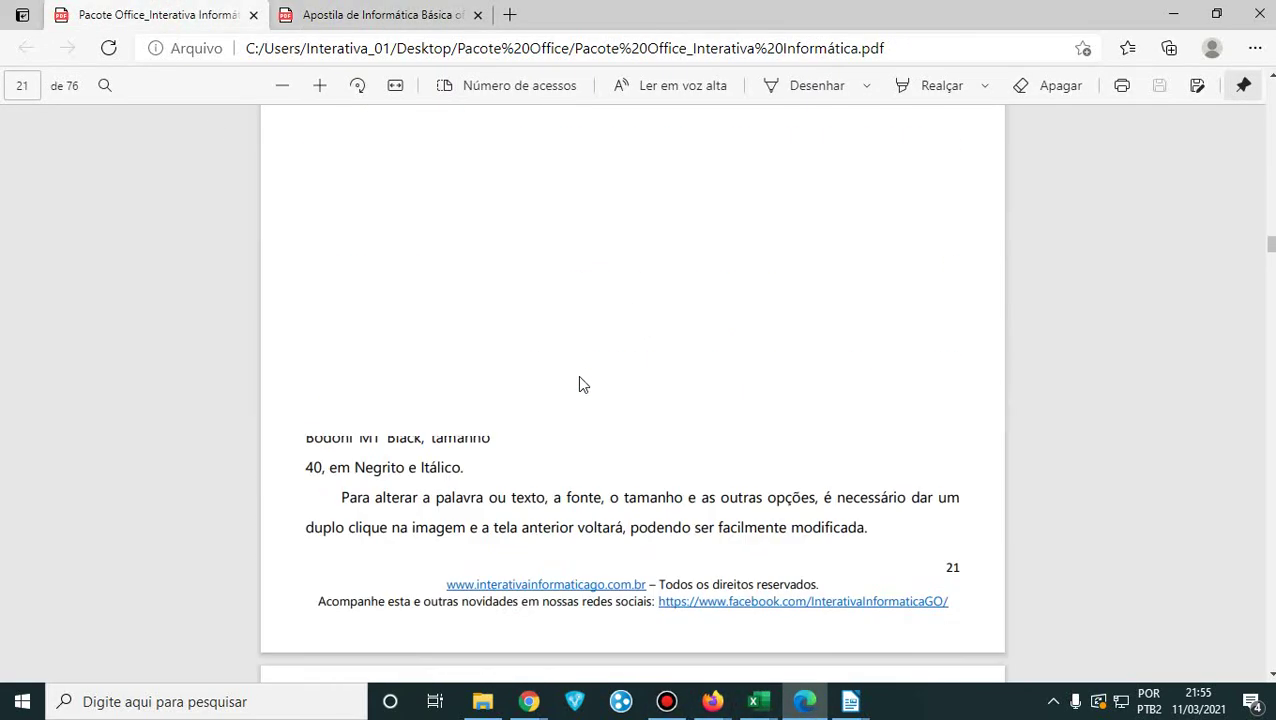
scroll(578, 384, up, 12)
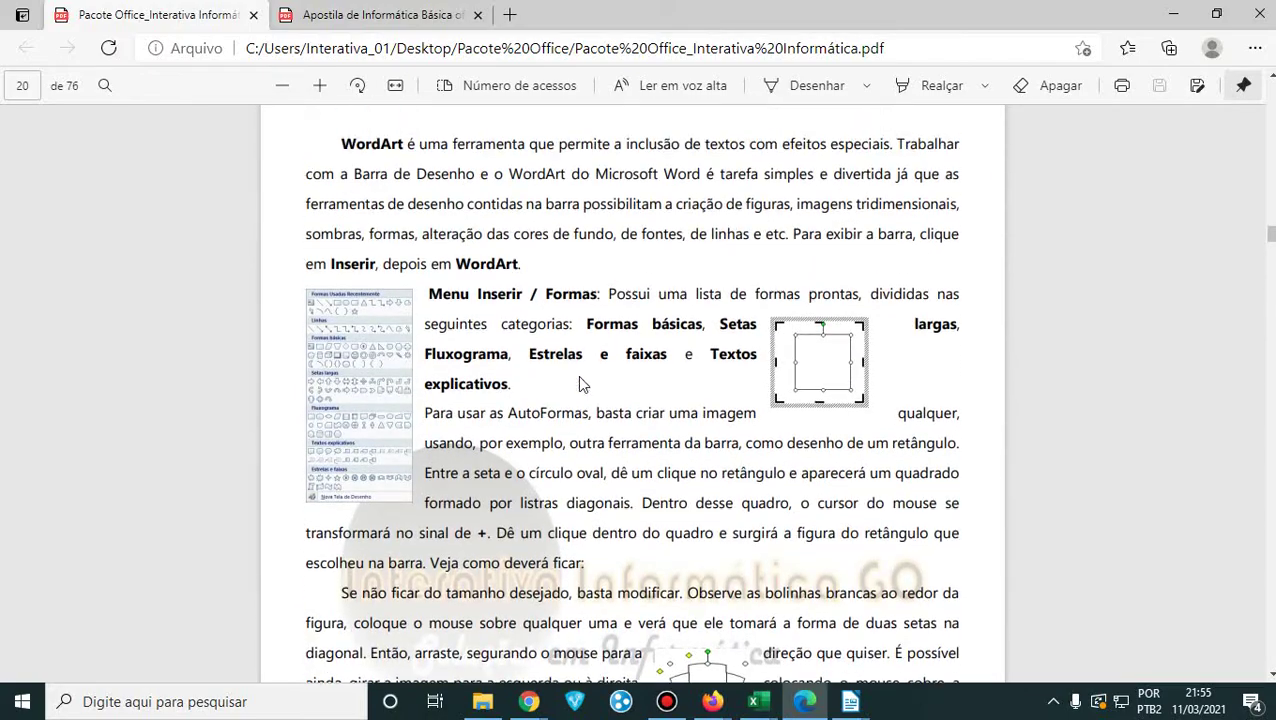
scroll(578, 384, up, 5)
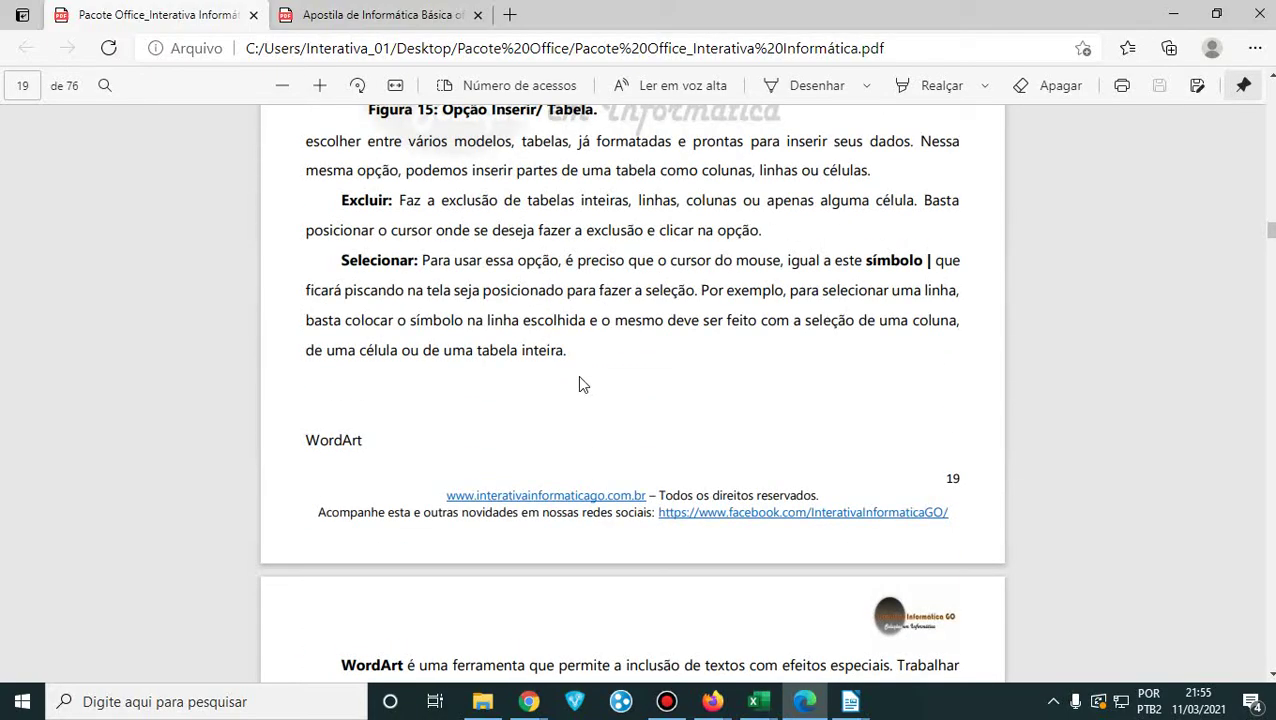
scroll(578, 384, up, 15)
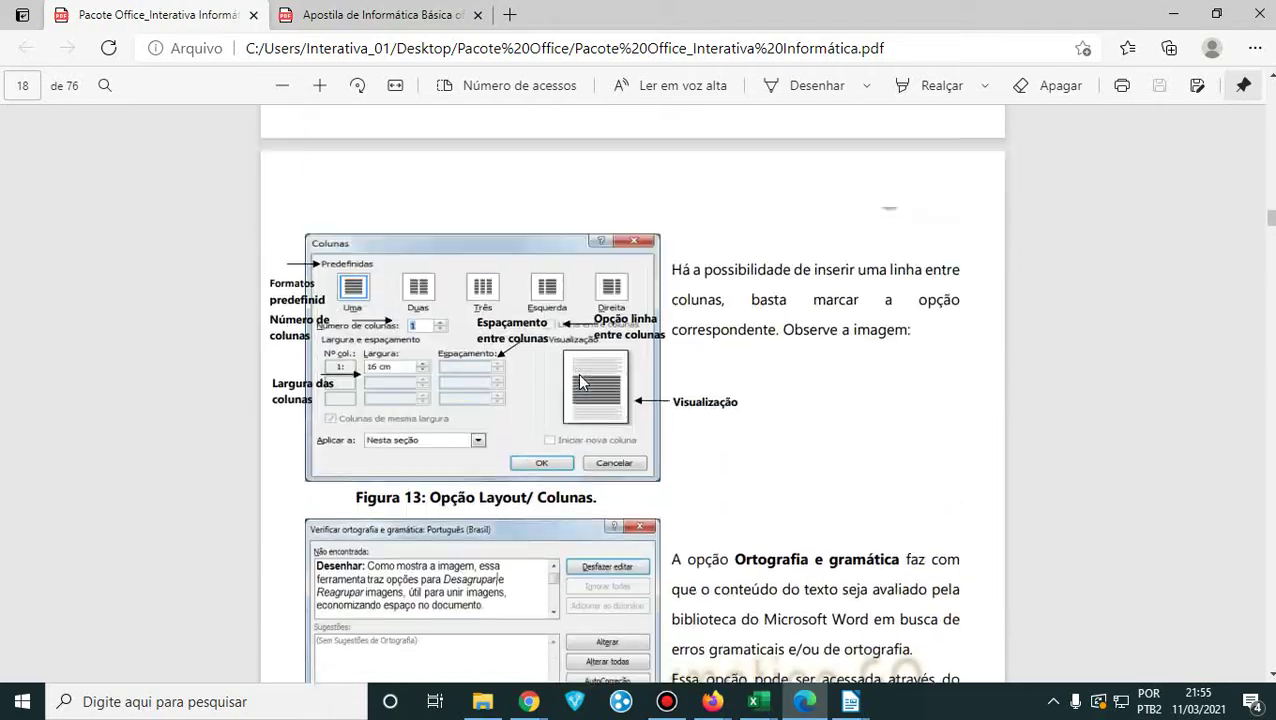
scroll(580, 380, up, 20)
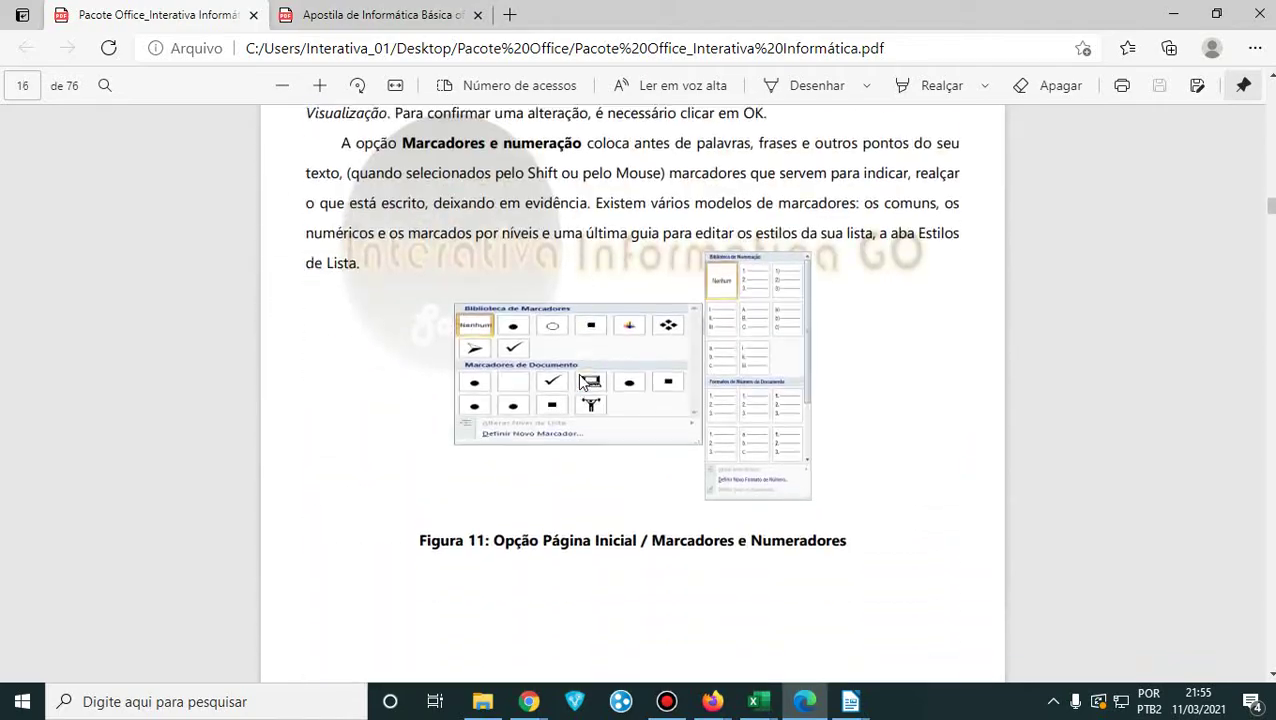
scroll(580, 381, down, 20)
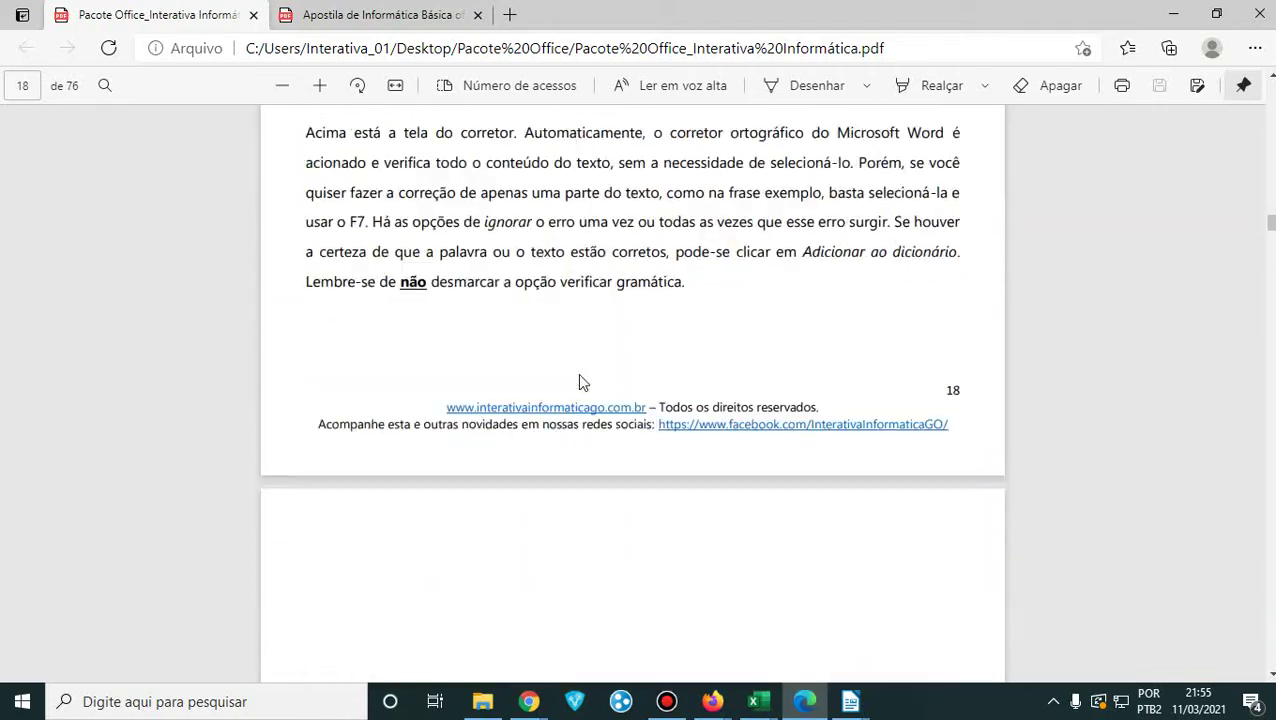
scroll(580, 381, down, 20)
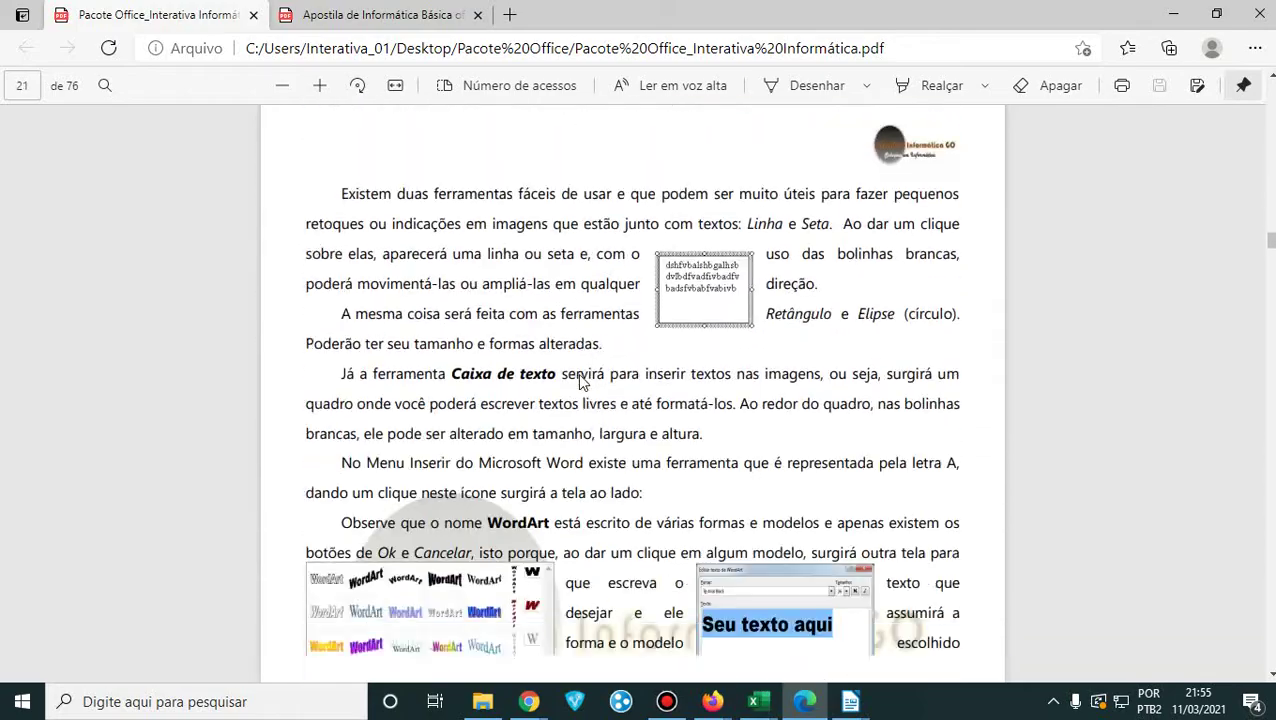
scroll(580, 381, down, 20)
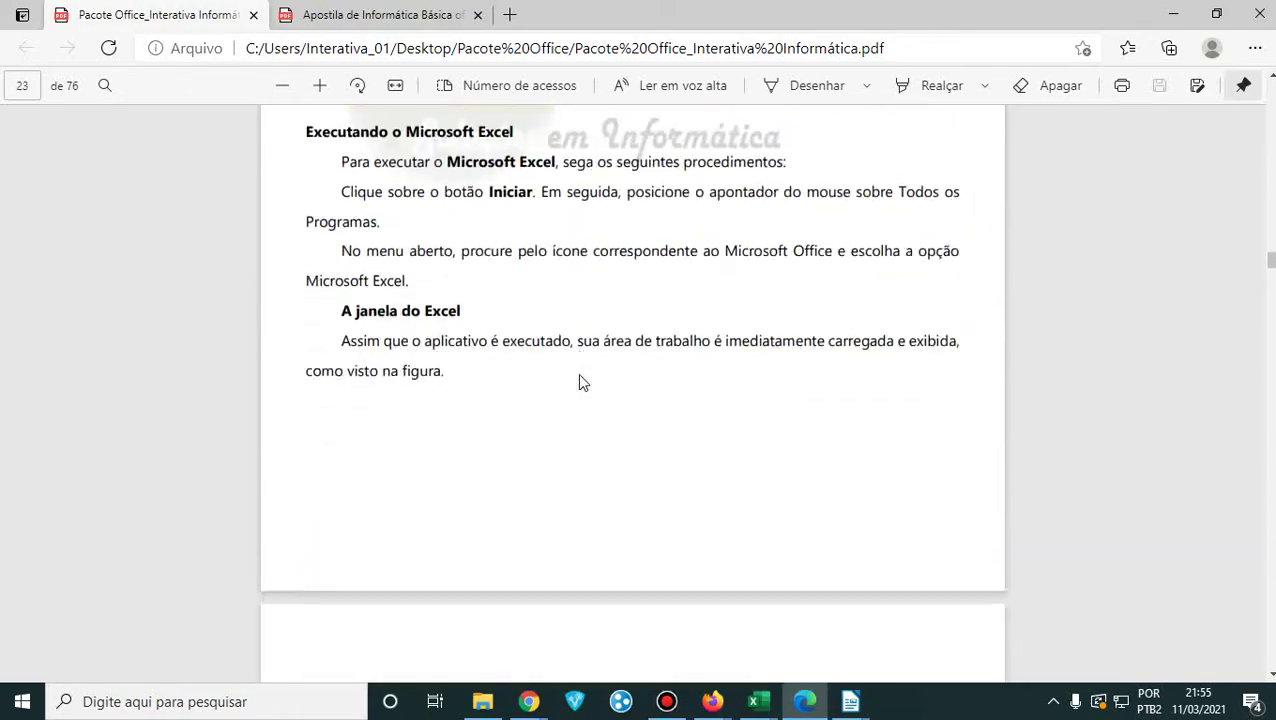
scroll(579, 376, down, 10)
scroll(579, 376, up, 13)
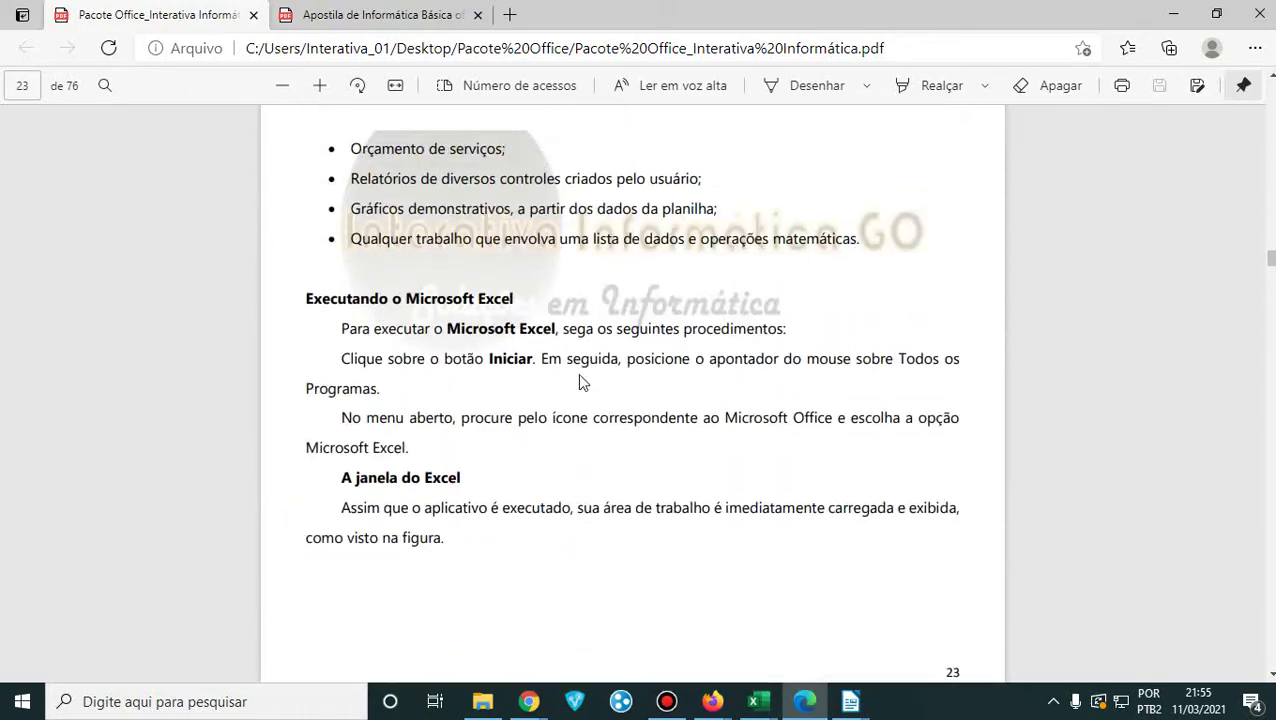
scroll(579, 381, up, 1)
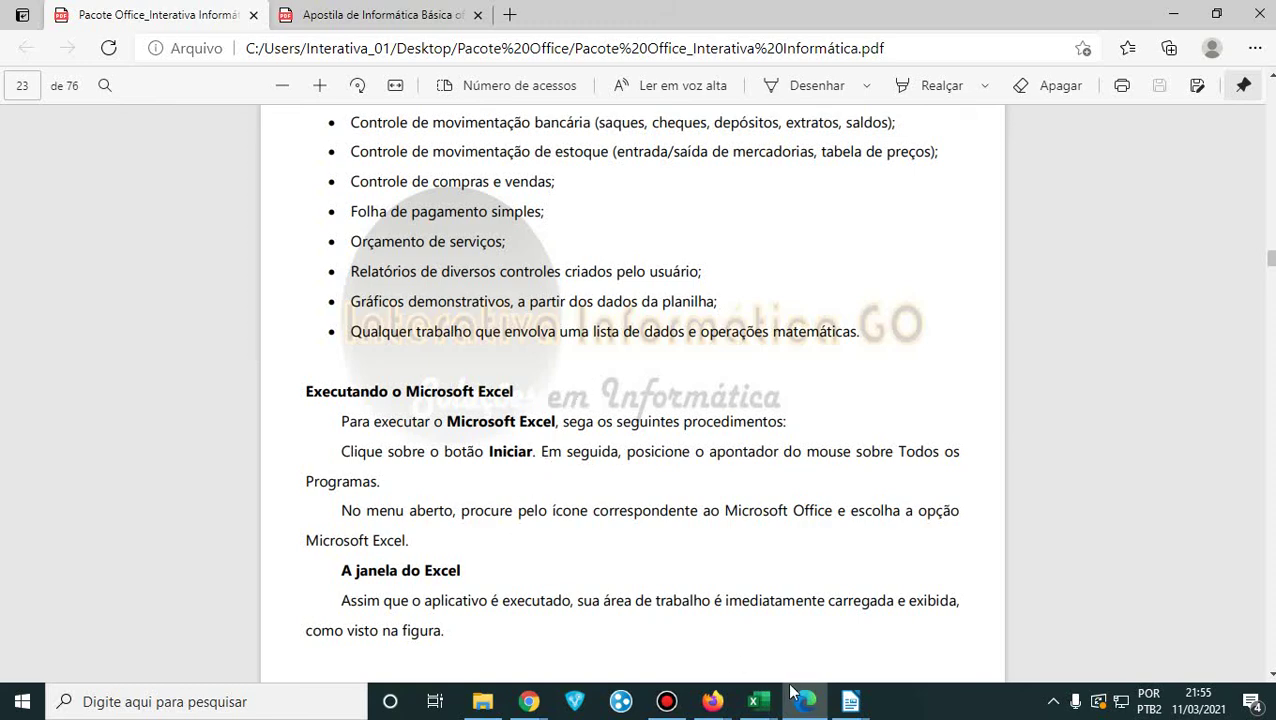
- Return to the Apostila de Informática Básica PDF and go over the Word exercises on pages 59 to 61 again
click(390, 15)
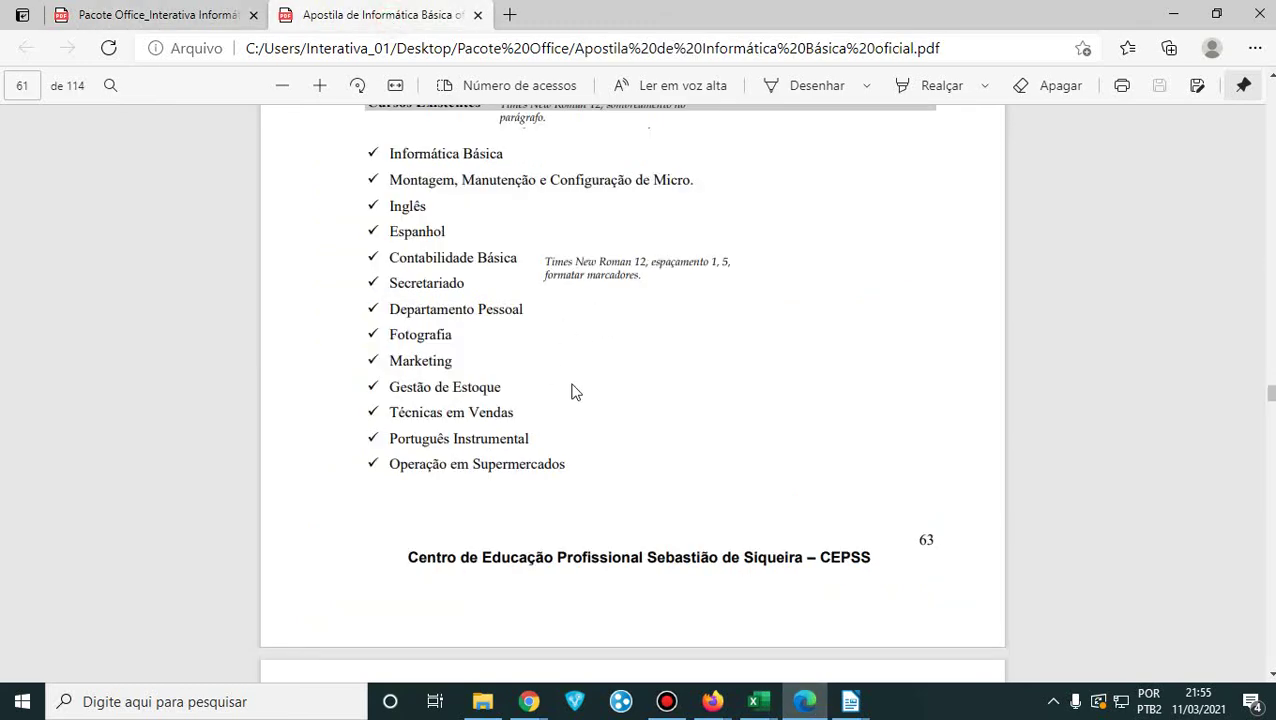
scroll(575, 391, up, 10)
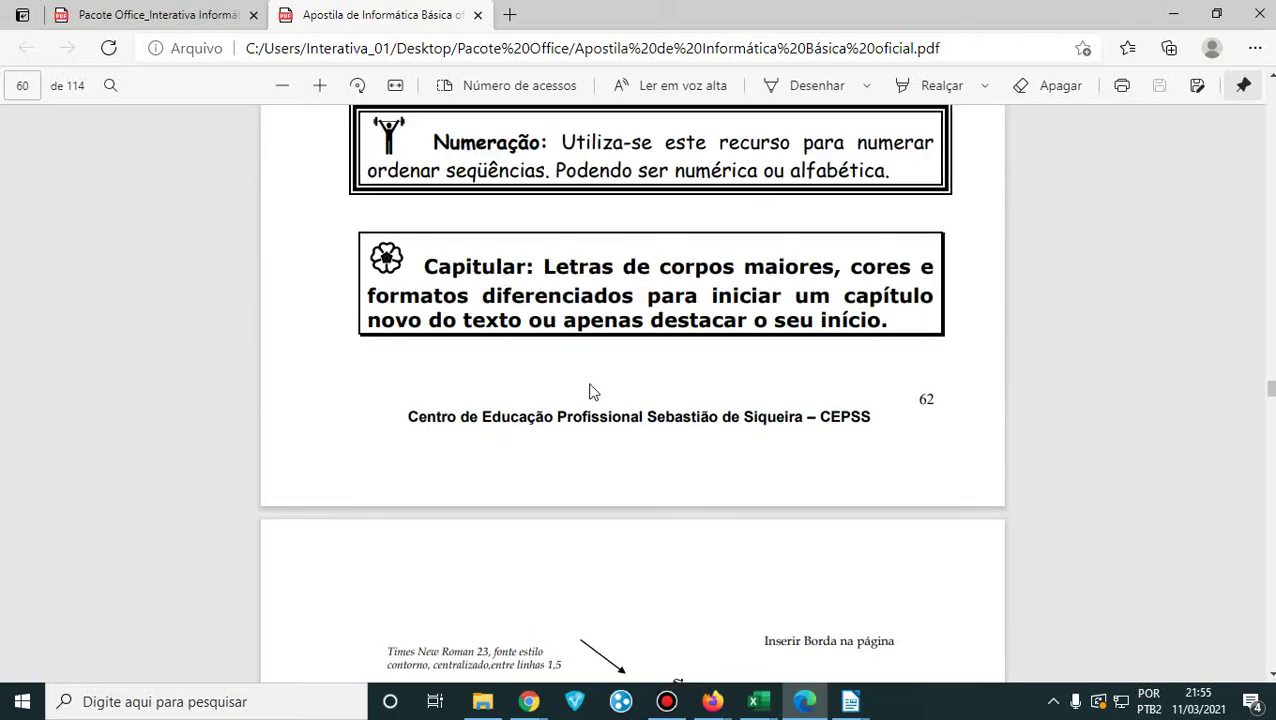
scroll(590, 391, up, 10)
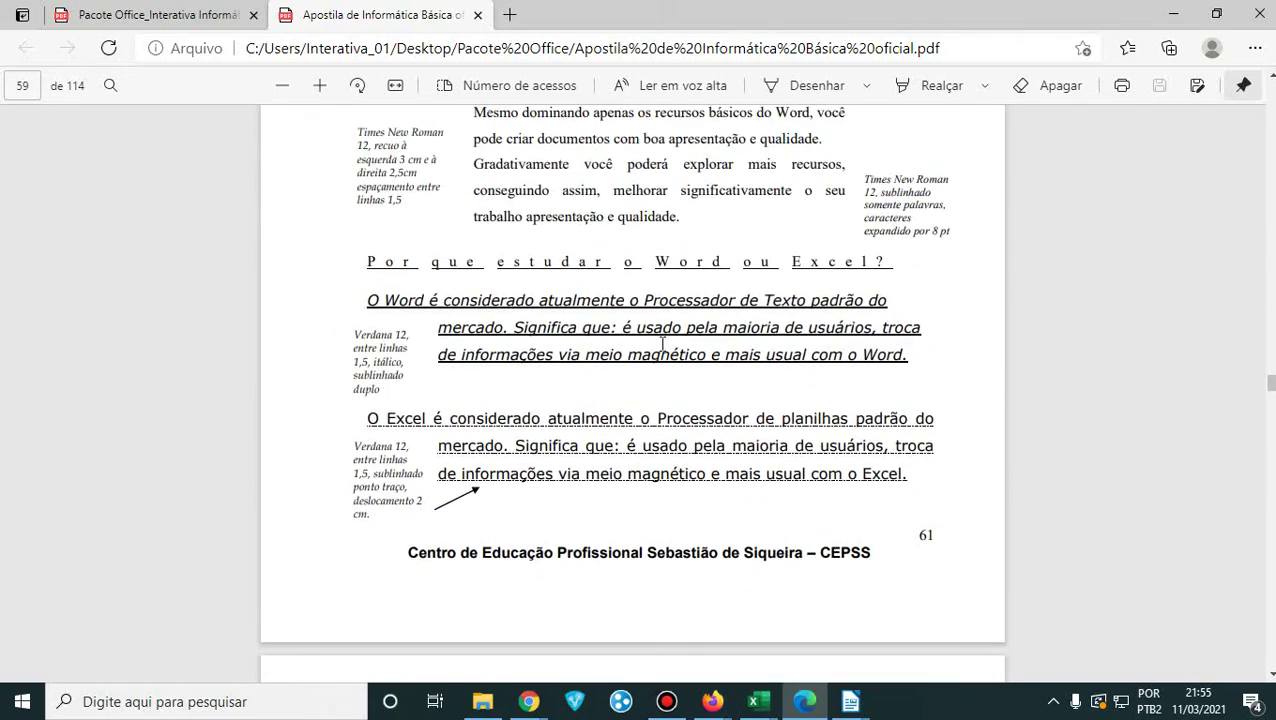
scroll(662, 343, up, 4)
scroll(690, 380, down, 9)
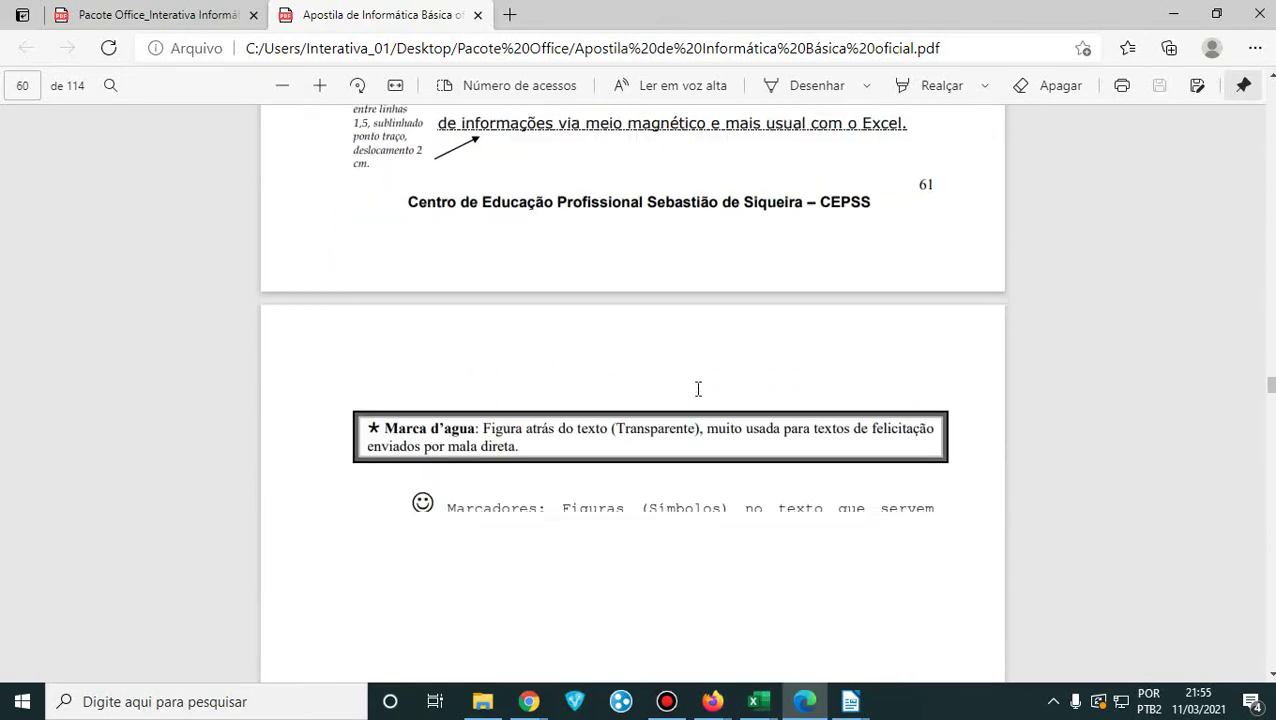
scroll(698, 389, down, 15)
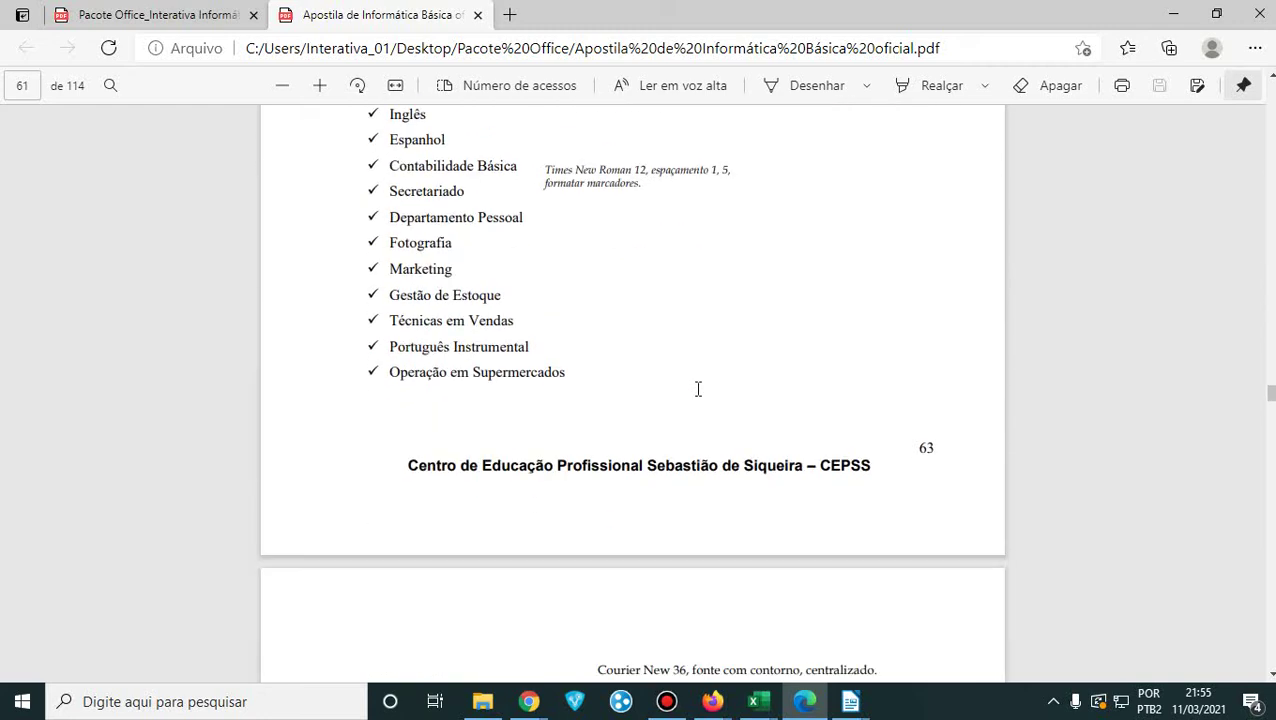
scroll(740, 455, up, 3)
scroll(743, 444, down, 2)
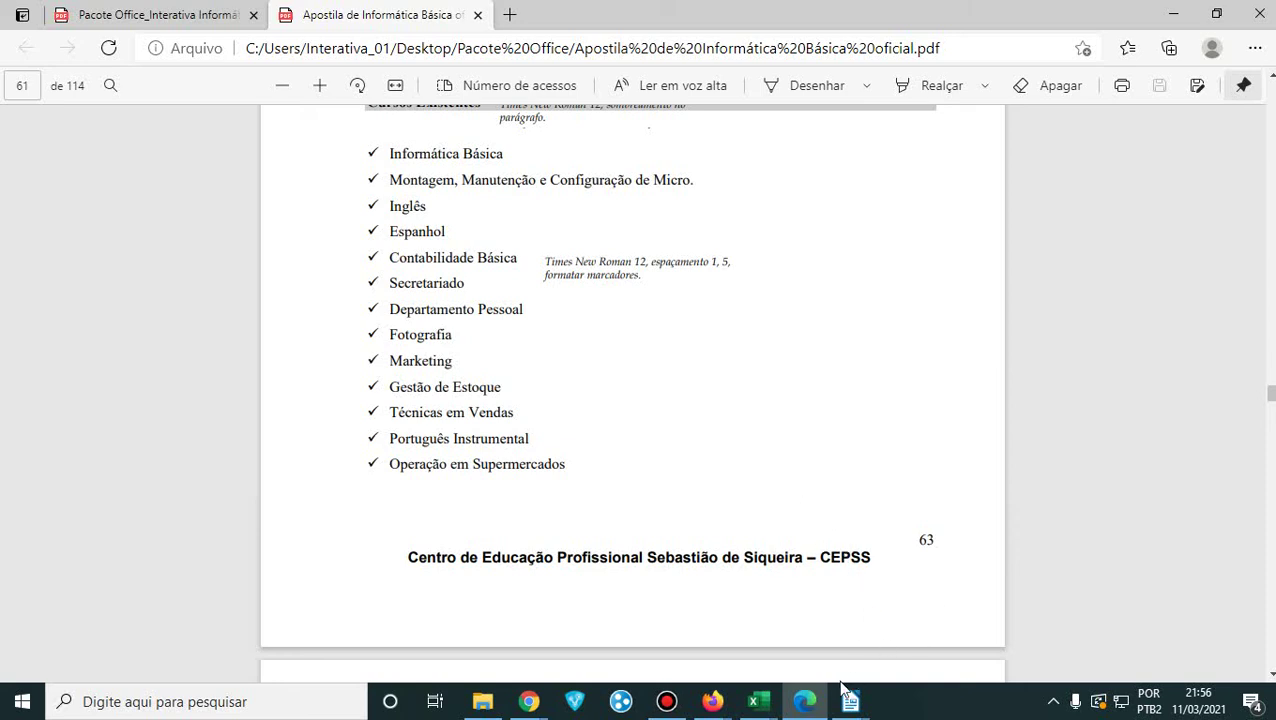
- Switch to the Google Meet call in Firefox and leave the meeting
click(712, 701)
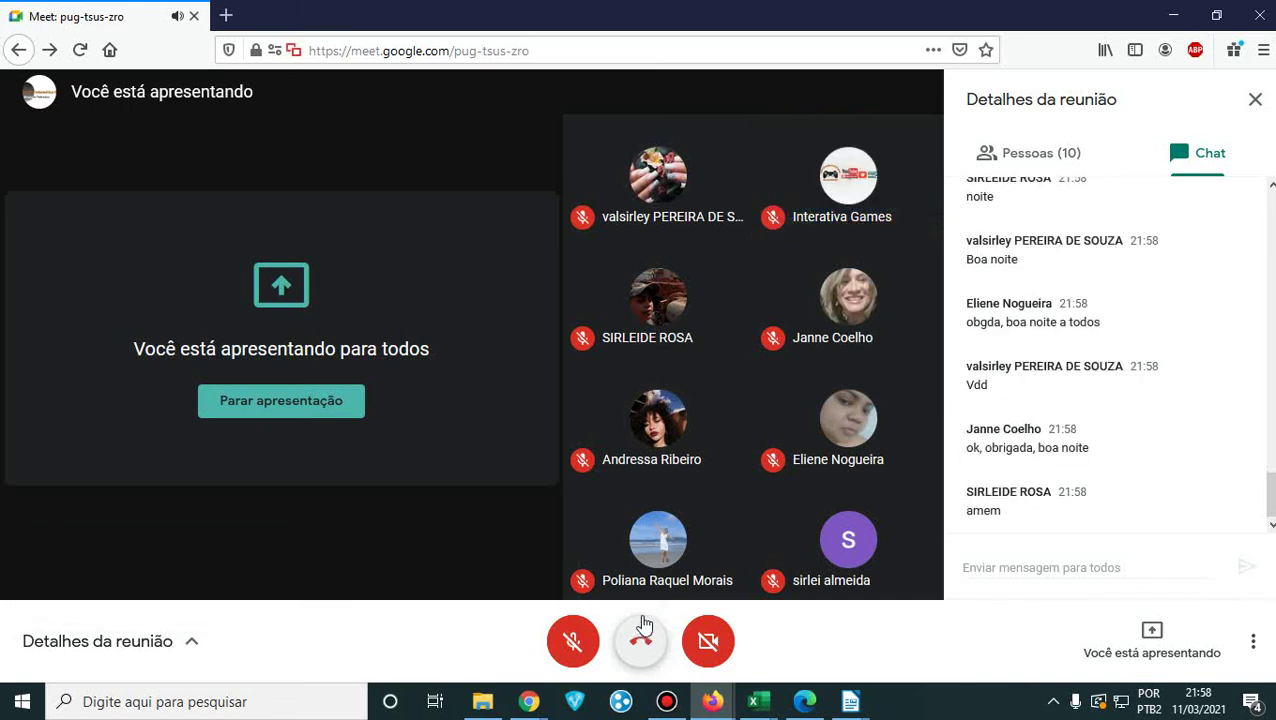
click(641, 645)
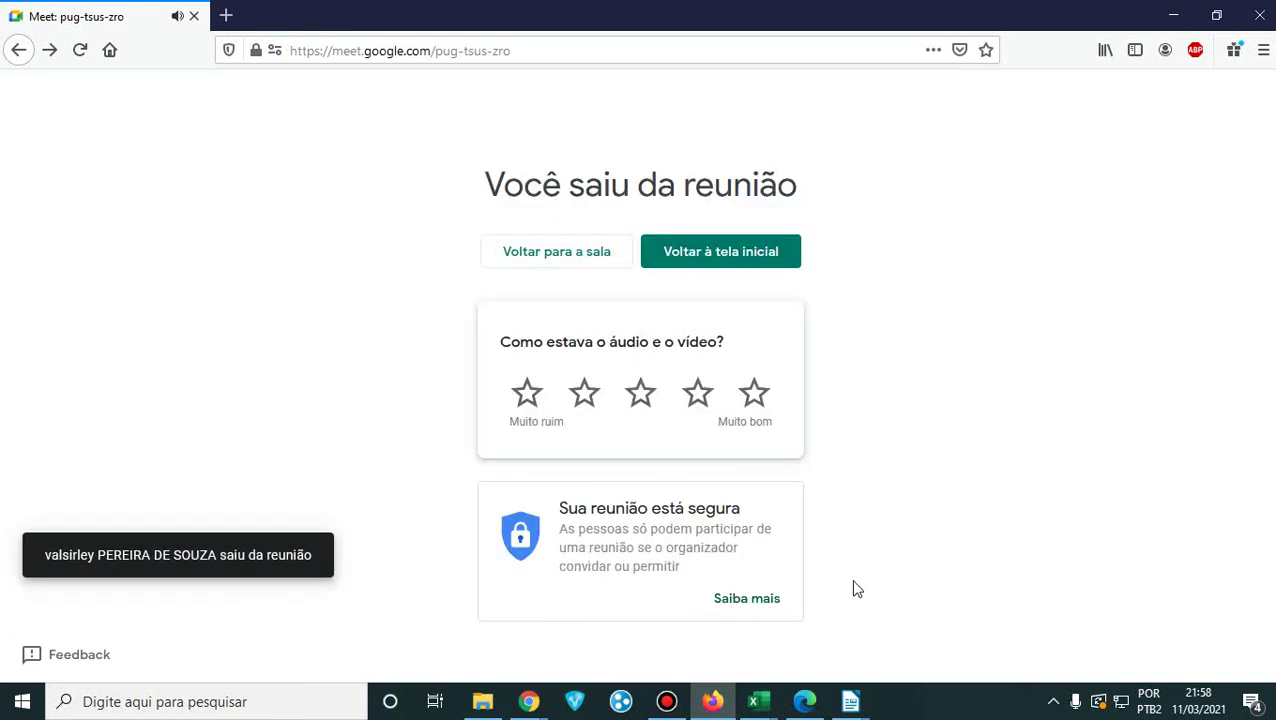